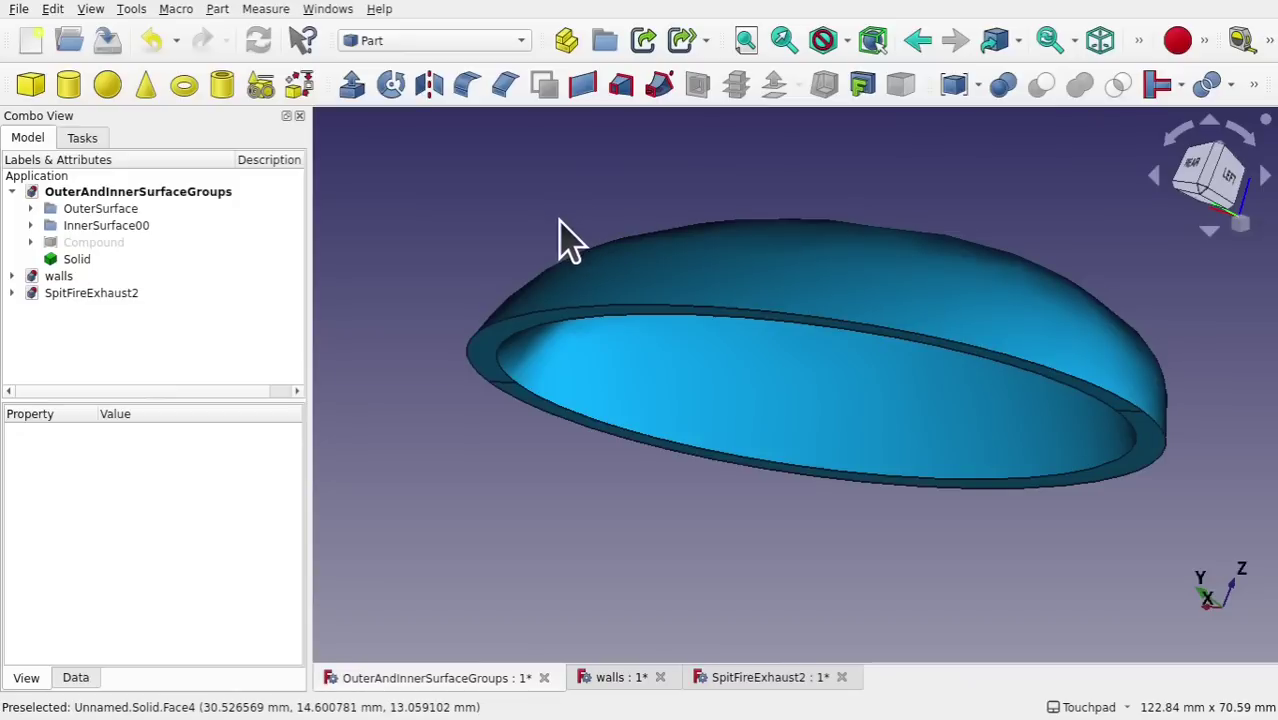
Examine the curved shell models in the OuterAndInnerSurfaceGroups, walls and SpitFireExhaust2 documents from several angles
{"action": "middle_click_drag", "start_coordinate": [827, 334], "coordinate": [719, 362]}
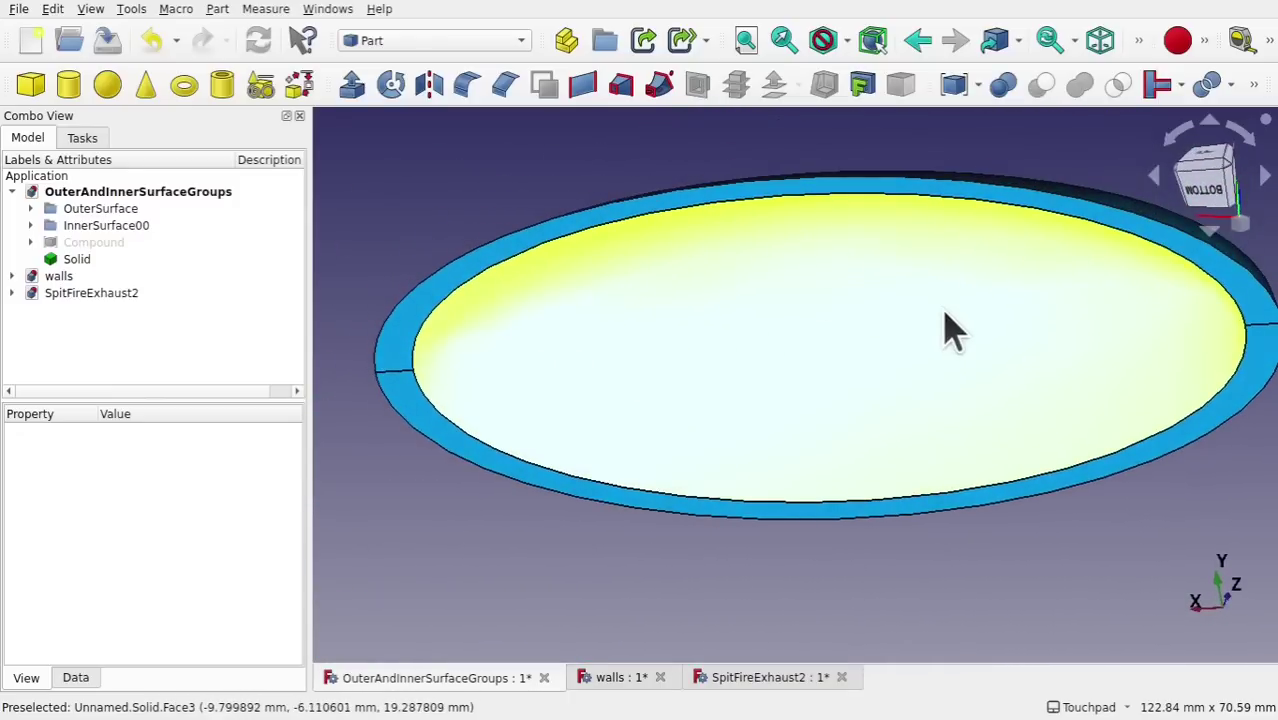
{"action": "left_click", "coordinate": [616, 684]}
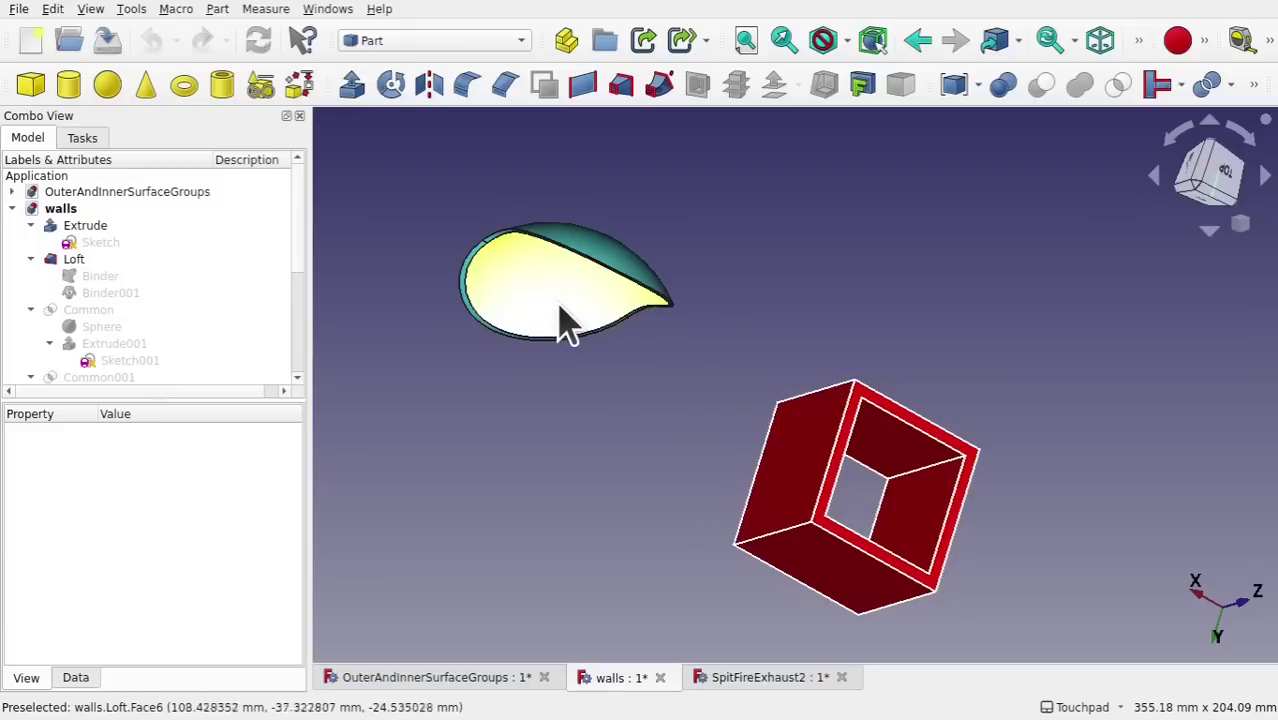
{"action": "scroll", "coordinate": [565, 320], "scroll_direction": "up", "scroll_amount": 3}
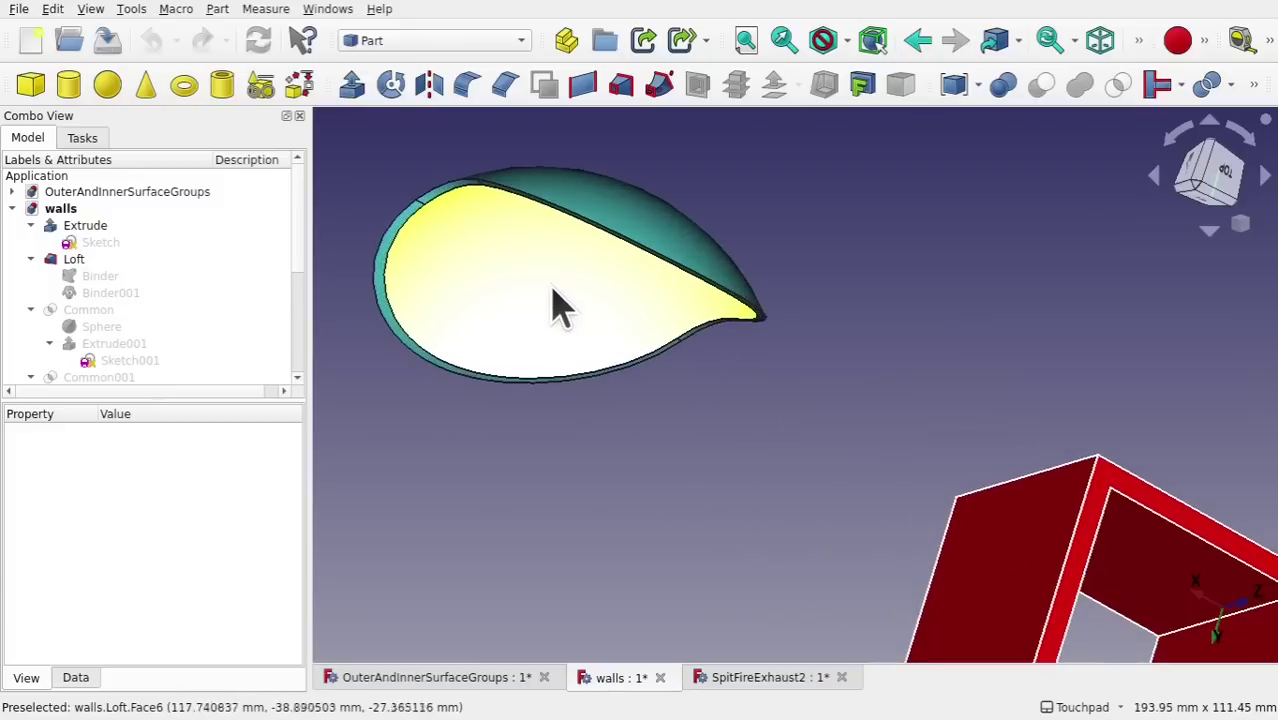
{"action": "scroll", "coordinate": [558, 305], "scroll_direction": "down", "scroll_amount": 2}
{"action": "left_click", "coordinate": [558, 305]}
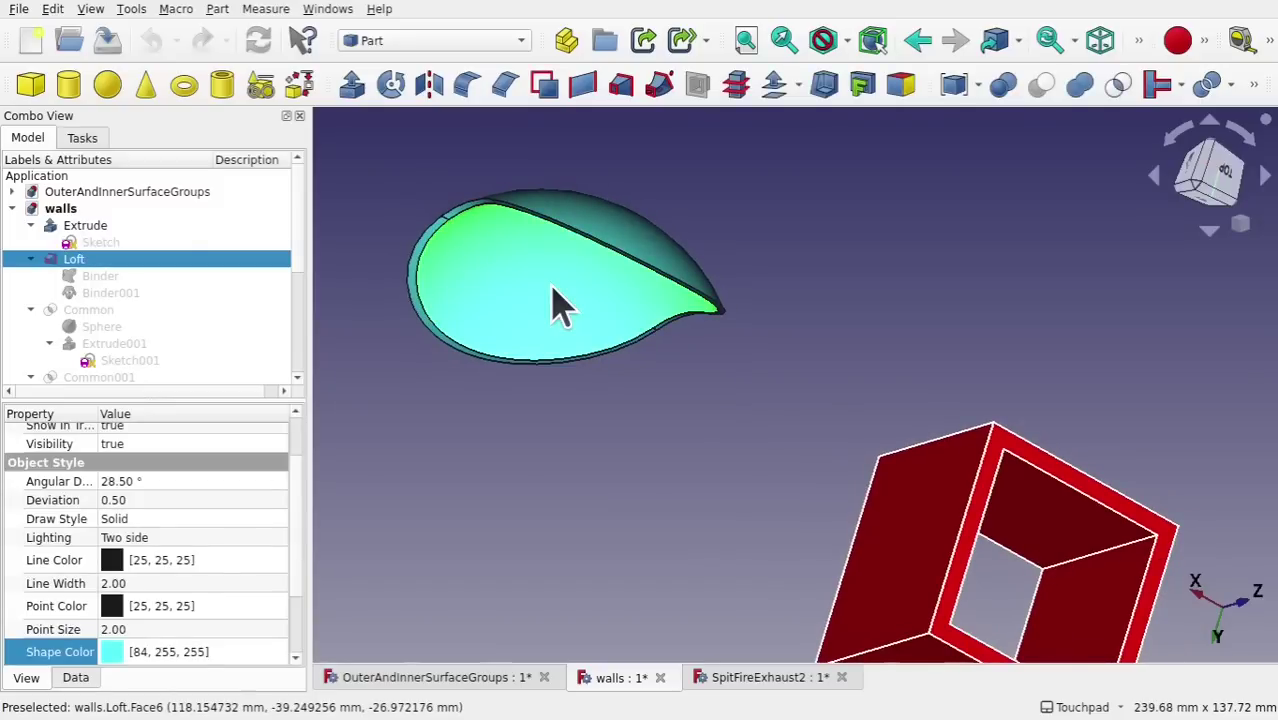
{"action": "middle_click_drag", "start_coordinate": [553, 305], "coordinate": [716, 374]}
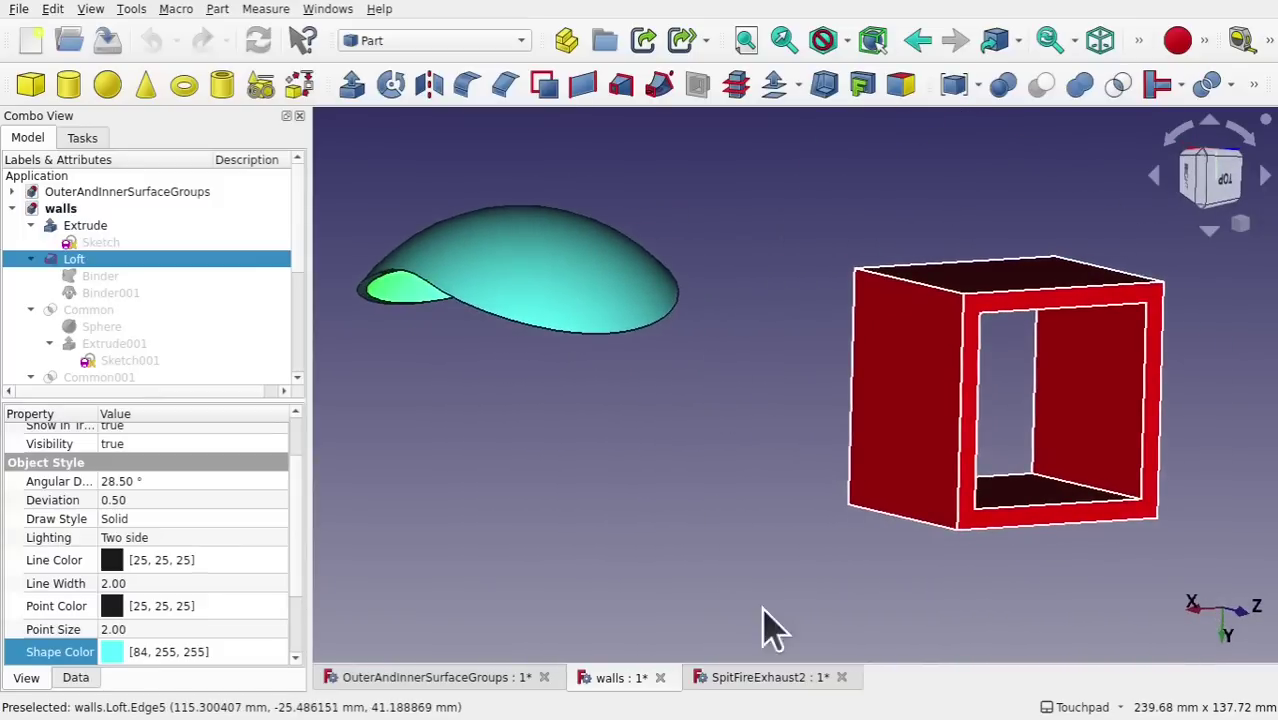
{"action": "left_click", "coordinate": [790, 679]}
{"action": "middle_click_drag", "start_coordinate": [765, 585], "coordinate": [786, 503]}
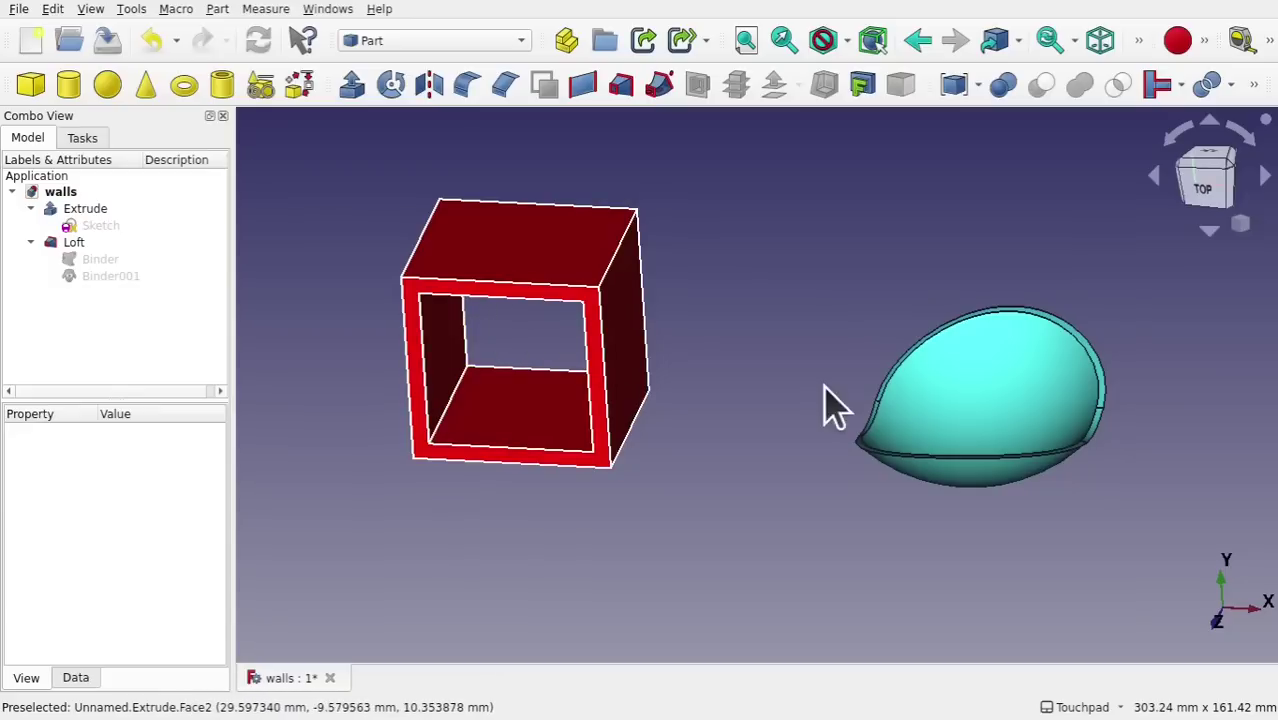
Hide the Loft in the walls document and show the first Binder surface nested under it
{"action": "left_click_drag", "start_coordinate": [1053, 354], "coordinate": [1127, 414], "text": "alt"}
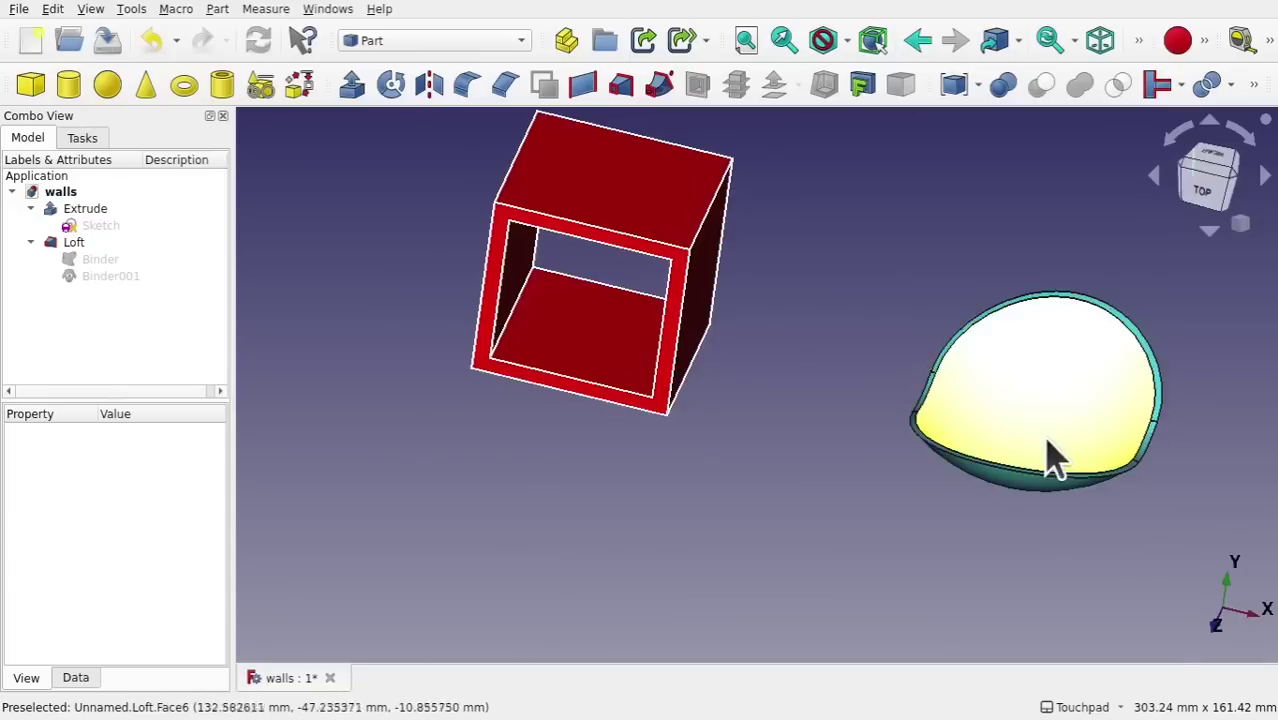
{"action": "left_click_drag", "start_coordinate": [1053, 462], "coordinate": [862, 452], "text": "alt"}
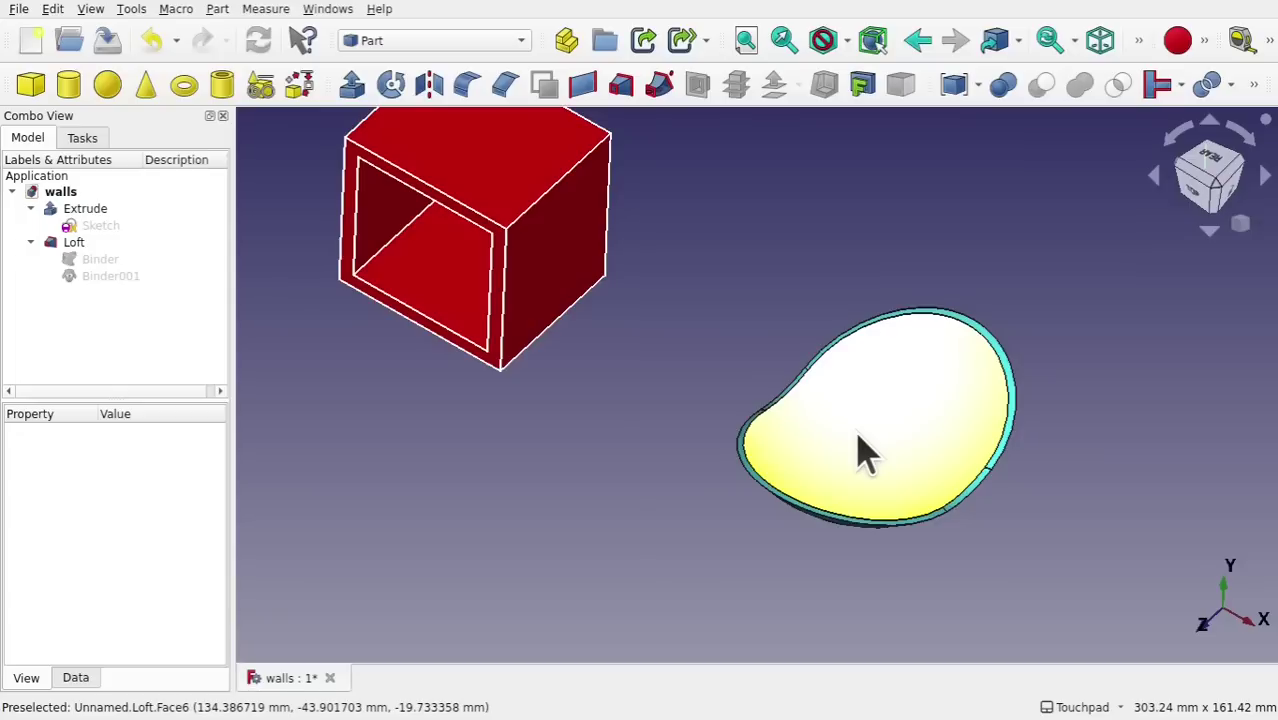
{"action": "middle_click_drag", "start_coordinate": [865, 455], "coordinate": [913, 508]}
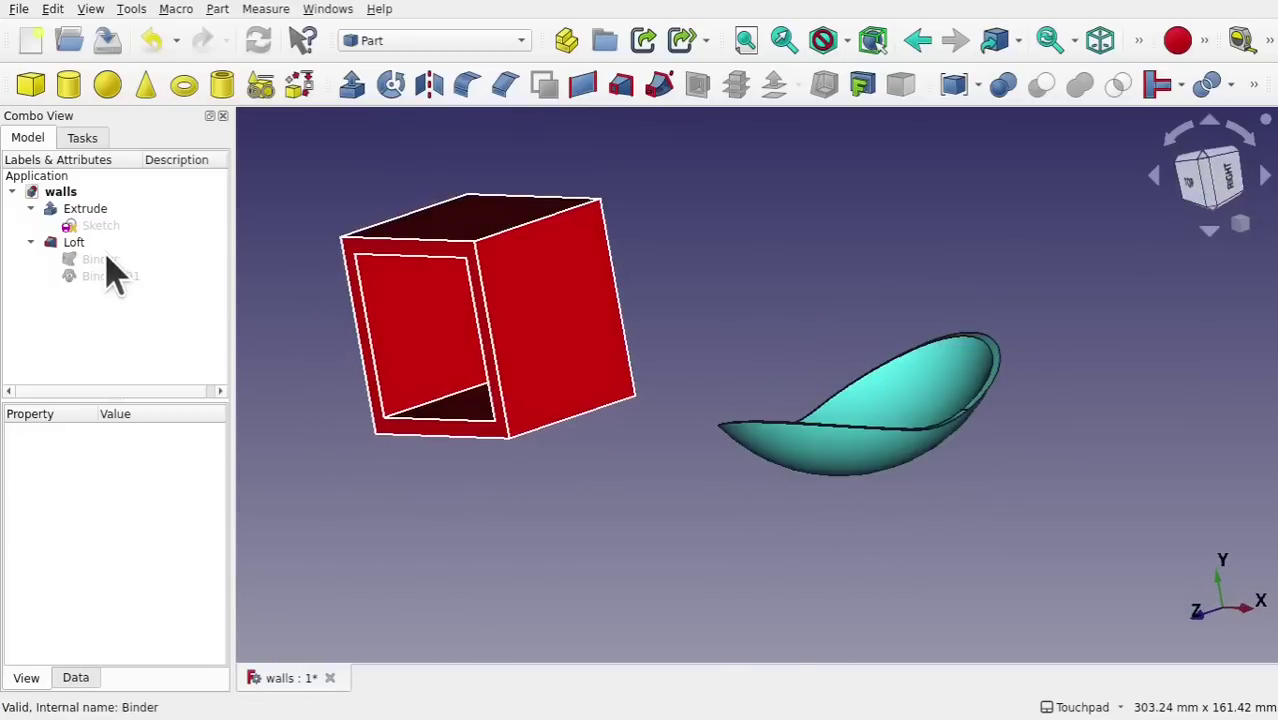
{"action": "left_click", "coordinate": [66, 242]}
{"action": "key", "text": "space"}
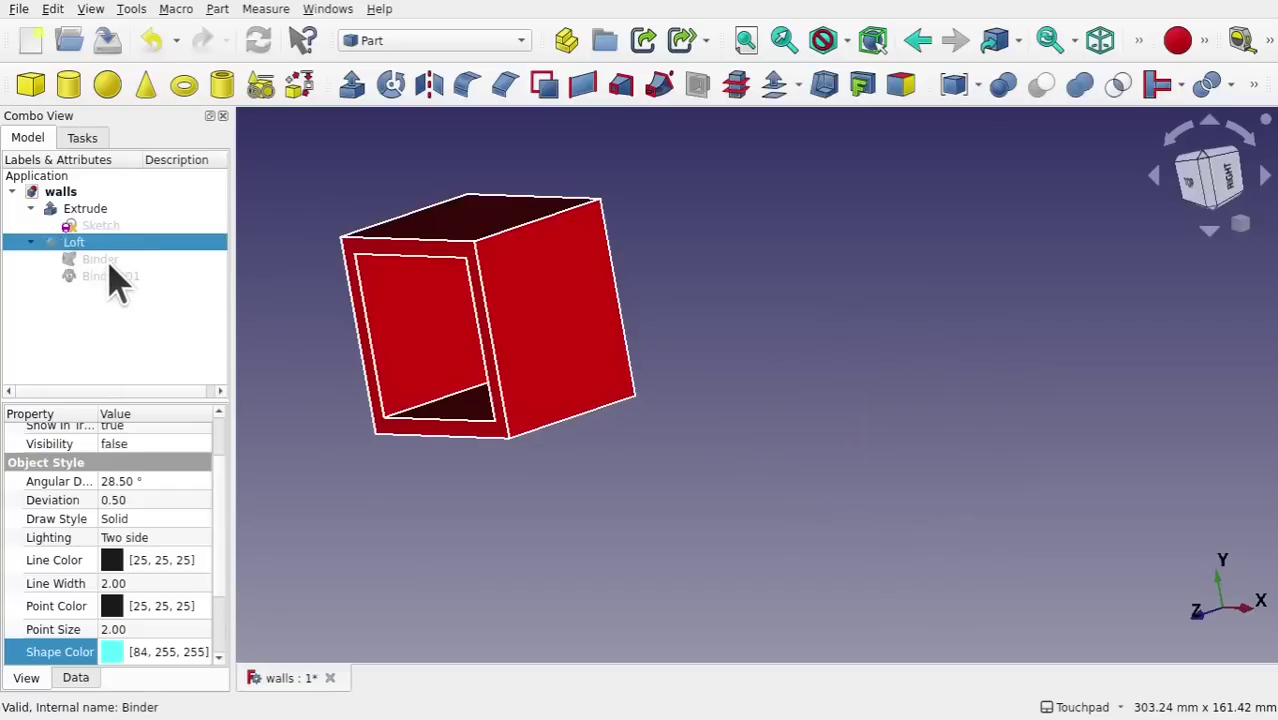
{"action": "left_click", "coordinate": [105, 262]}
{"action": "key", "text": "space"}
Try to create a 3D Offset of the Binder surface at 1 mm with Skin mode and Arc joins
{"action": "middle_click_drag", "start_coordinate": [288, 243], "coordinate": [856, 391]}
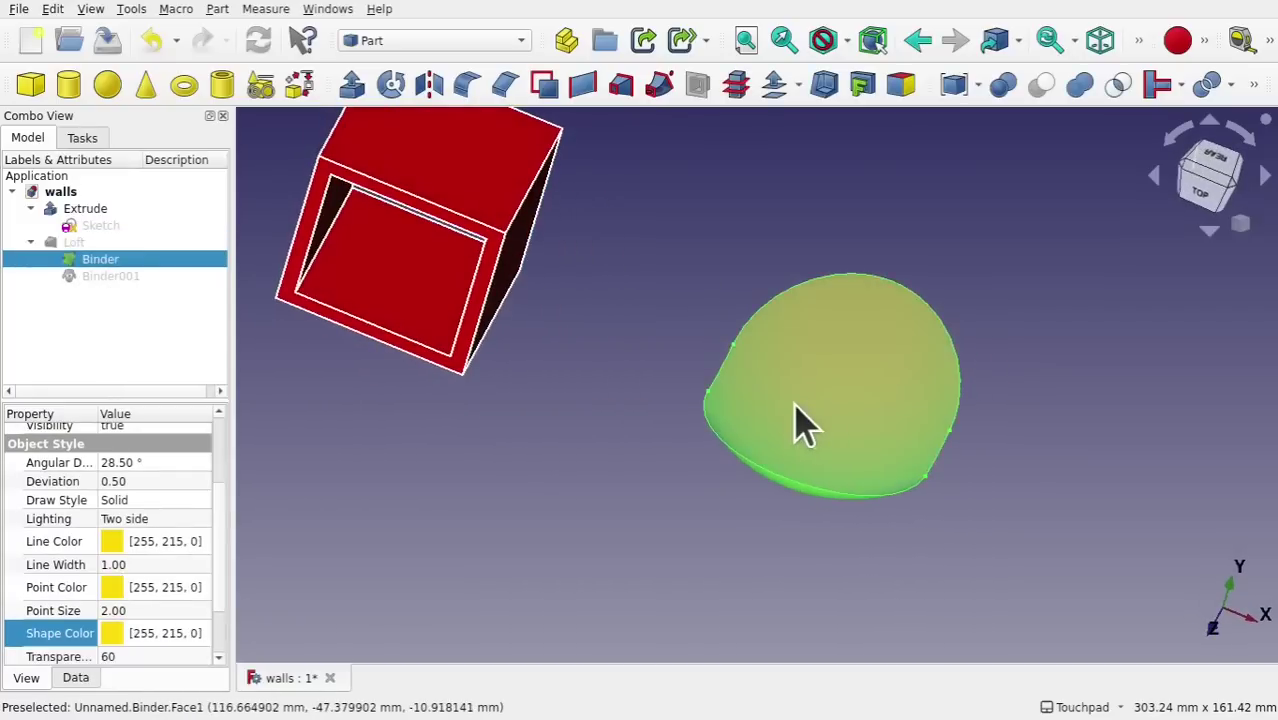
{"action": "middle_click_drag", "start_coordinate": [919, 577], "coordinate": [870, 468]}
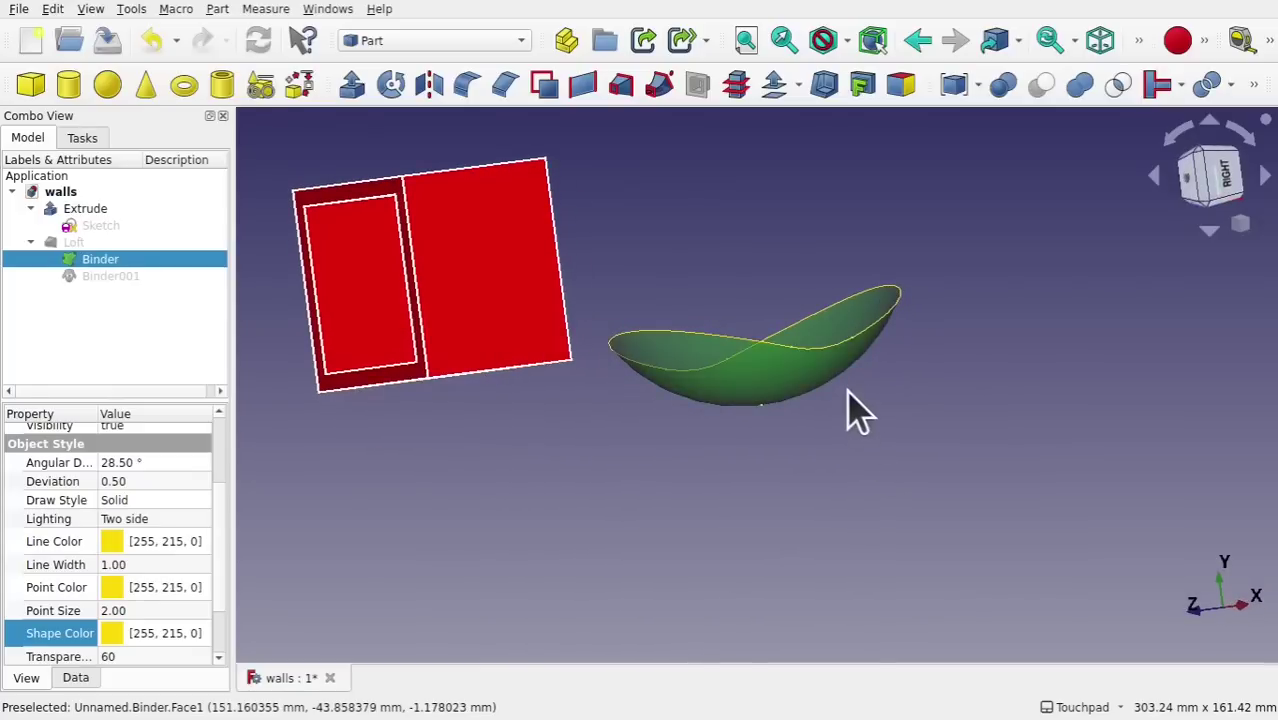
{"action": "middle_click_drag", "start_coordinate": [850, 408], "coordinate": [832, 590]}
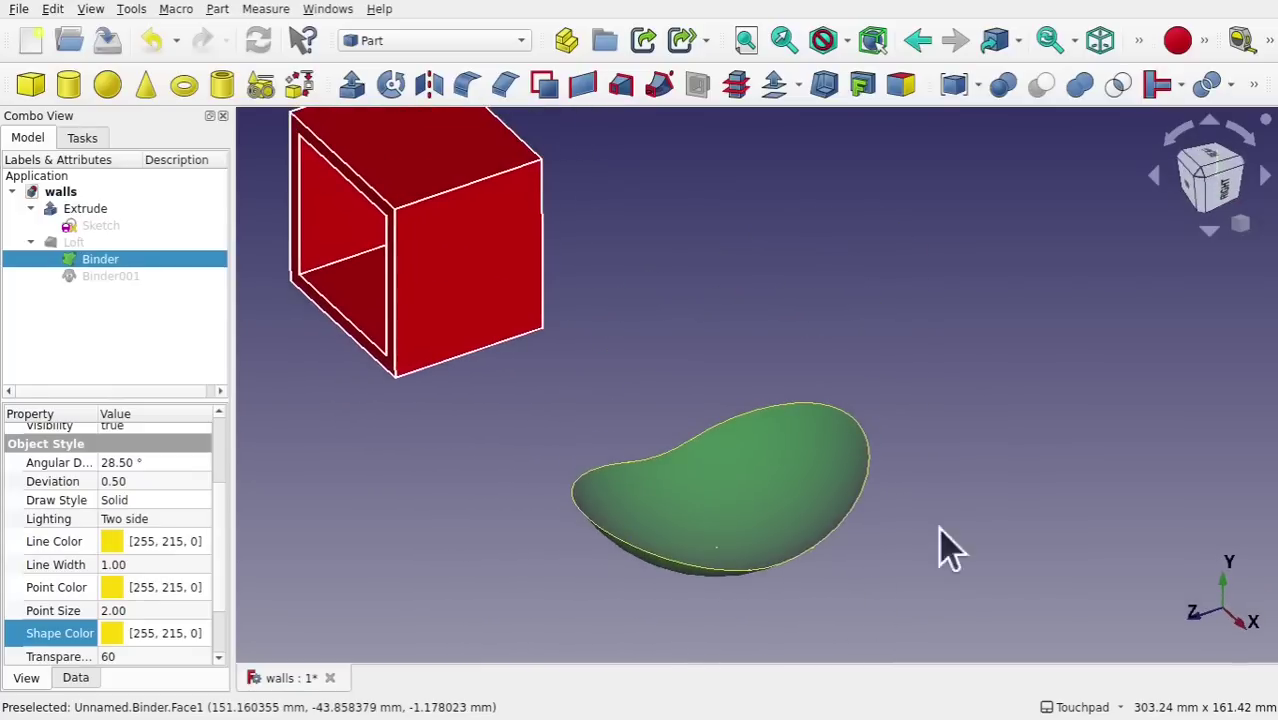
{"action": "left_click", "coordinate": [757, 517]}
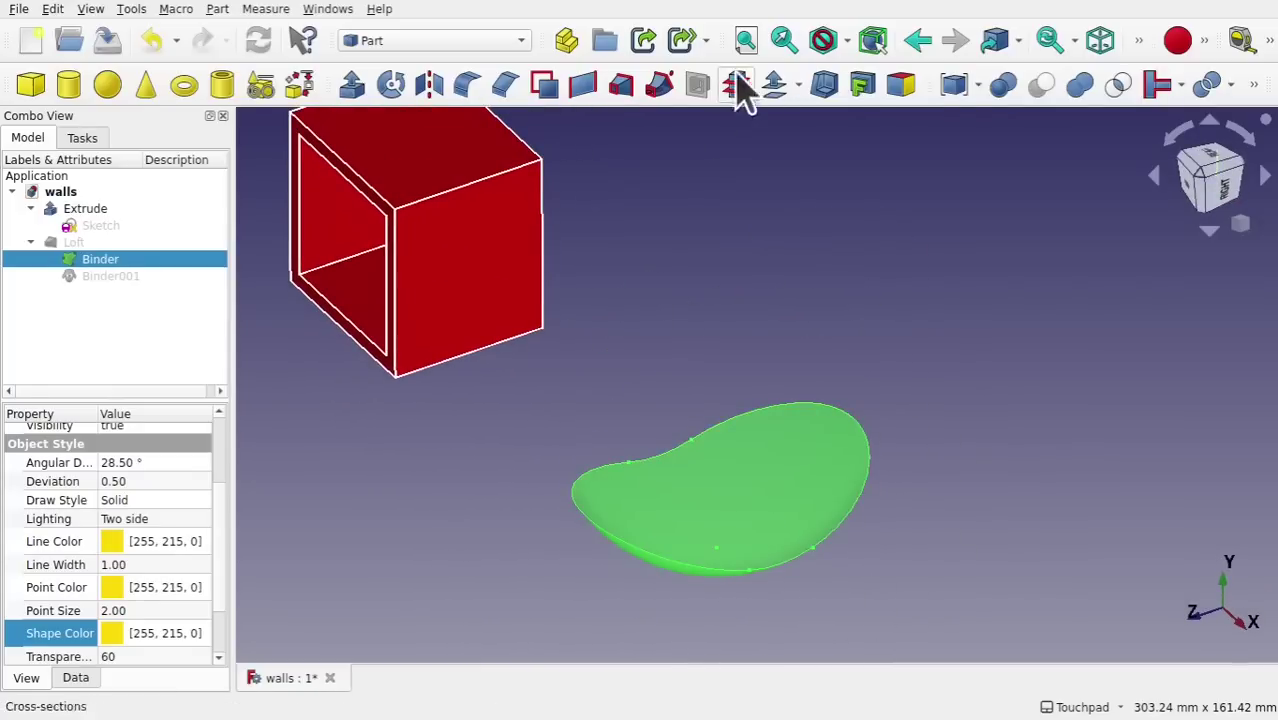
{"action": "left_click", "coordinate": [777, 88]}
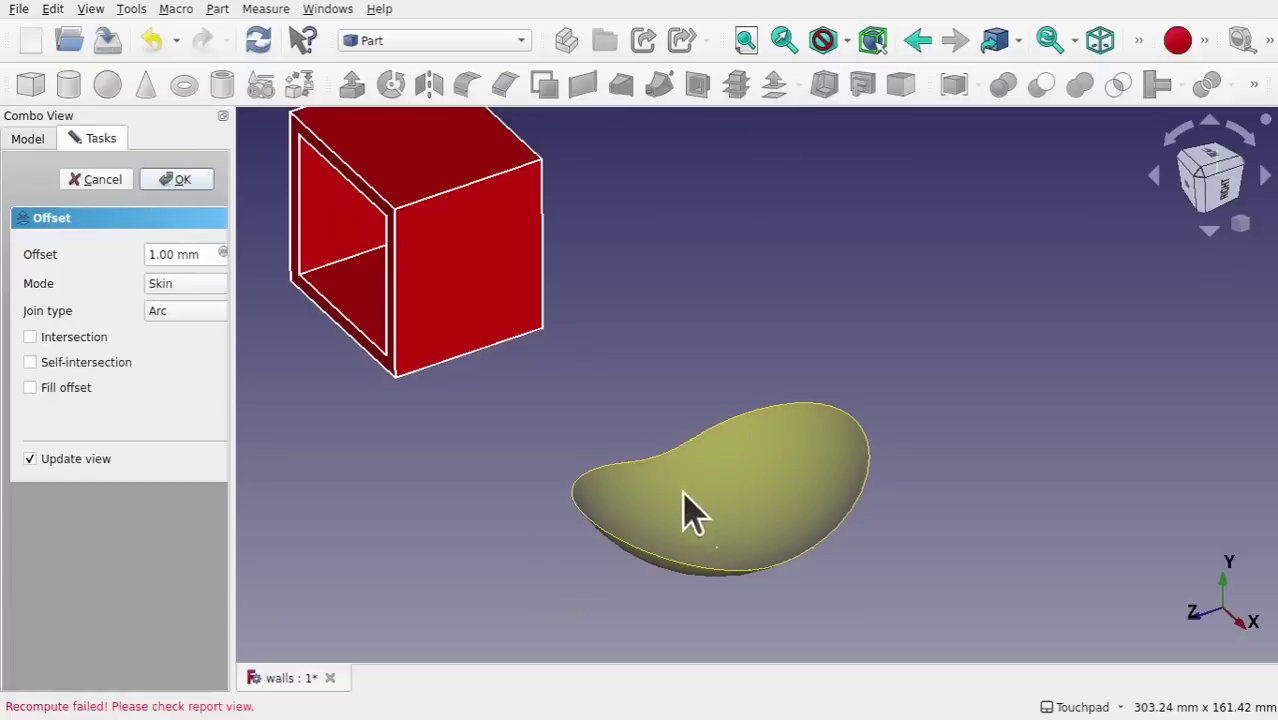
{"action": "left_click_drag", "start_coordinate": [230, 428], "coordinate": [320, 436]}
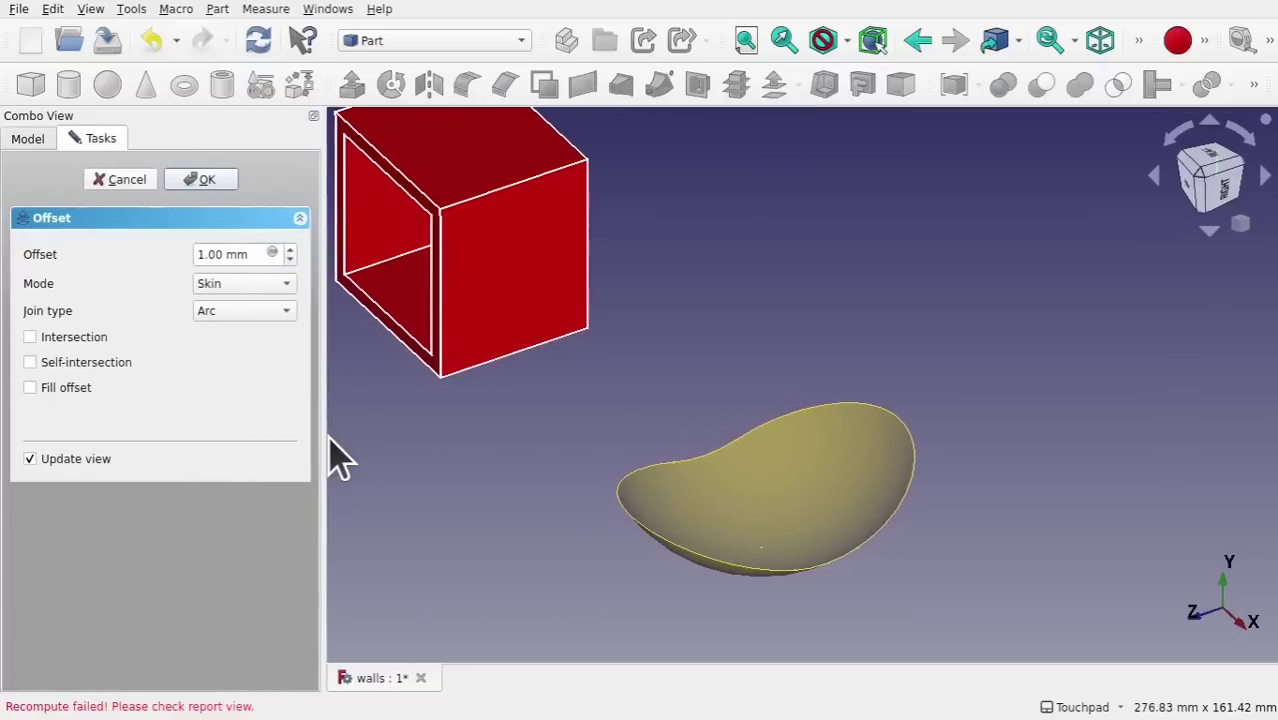
{"action": "left_click", "coordinate": [201, 180]}
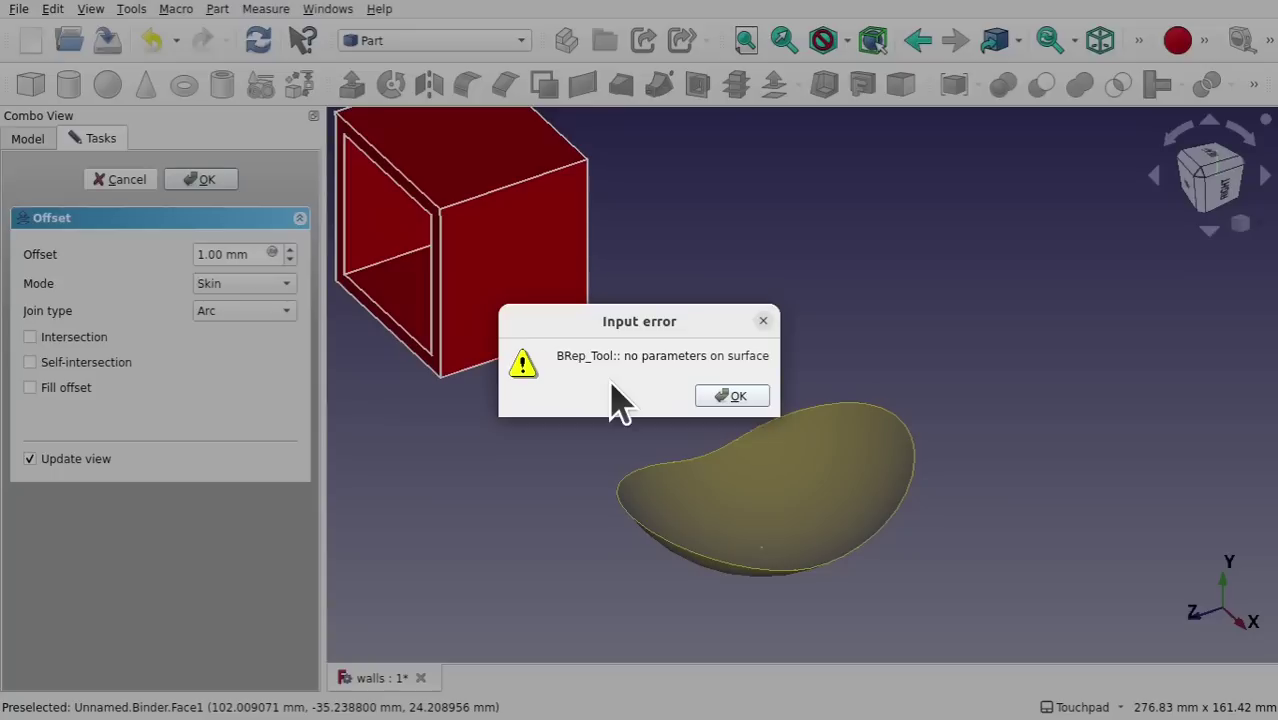
{"action": "left_click", "coordinate": [731, 398]}
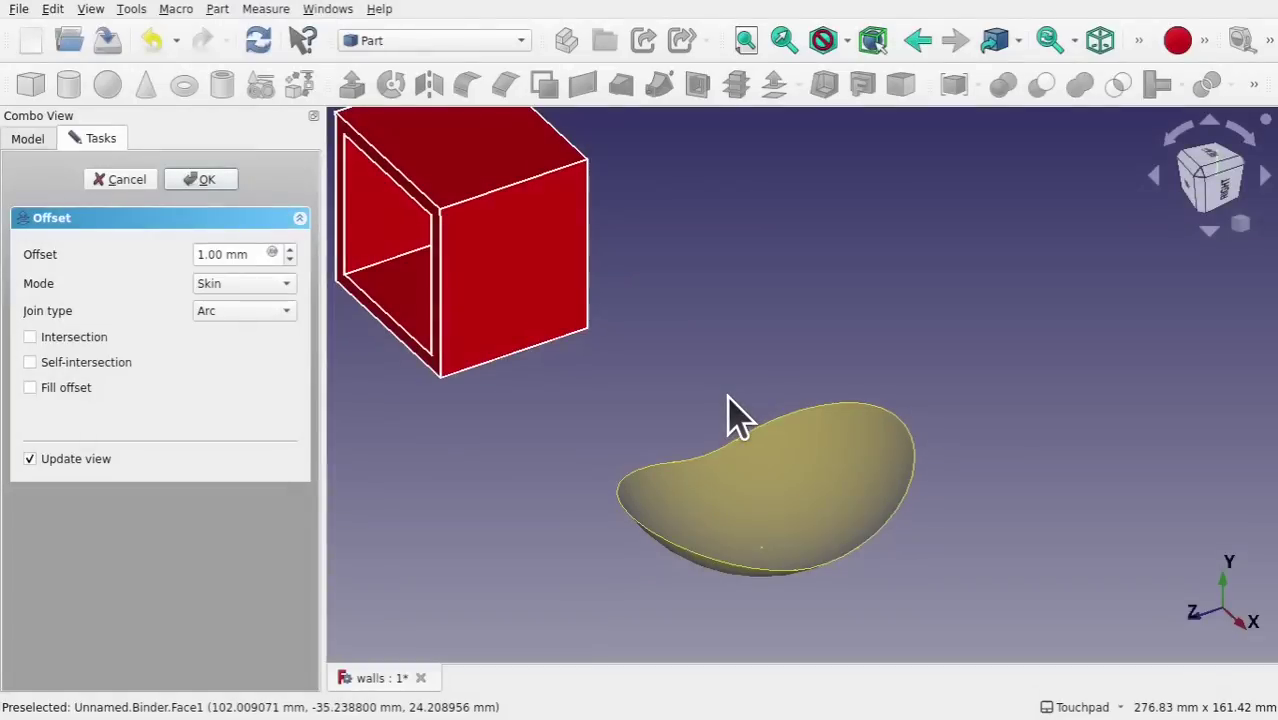
{"action": "left_click", "coordinate": [121, 180]}
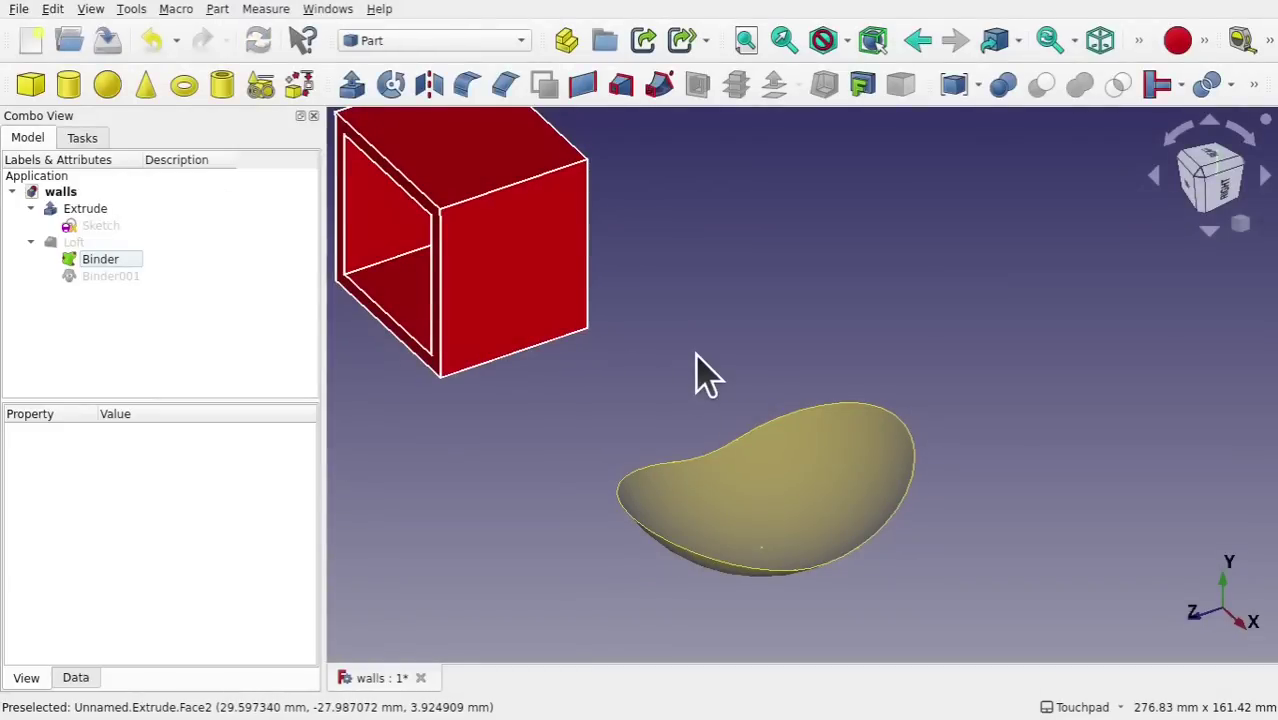
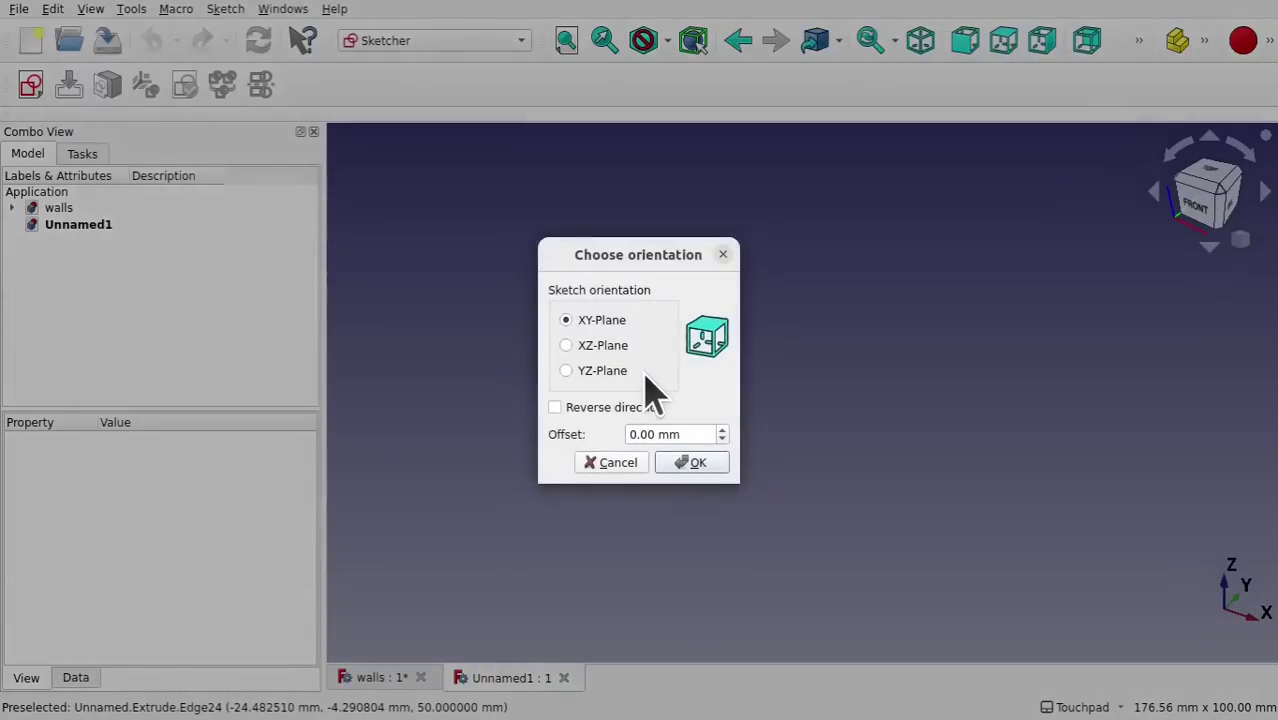
Sketch a U-shaped polyline on the XY-Plane, about 74 mm wide and 38 mm high, ending with a diagonal segment back inside the U
{"action": "left_click", "coordinate": [696, 463]}
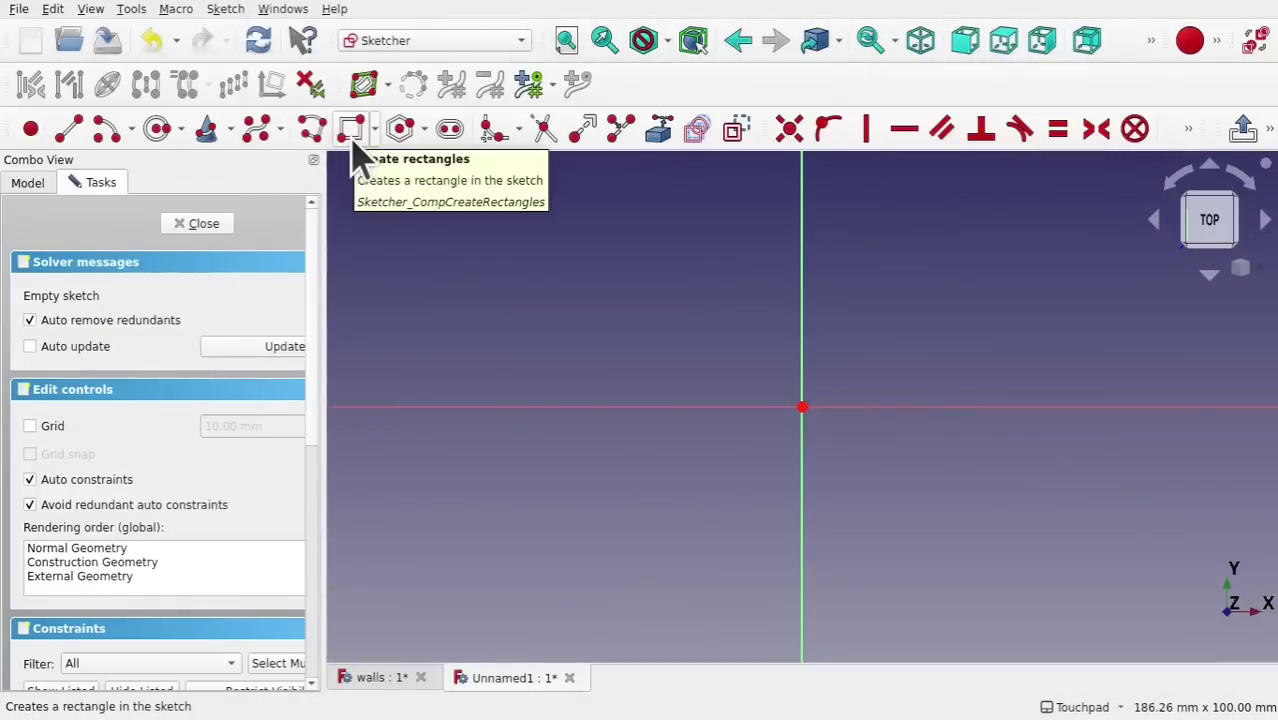
{"action": "left_click", "coordinate": [312, 127]}
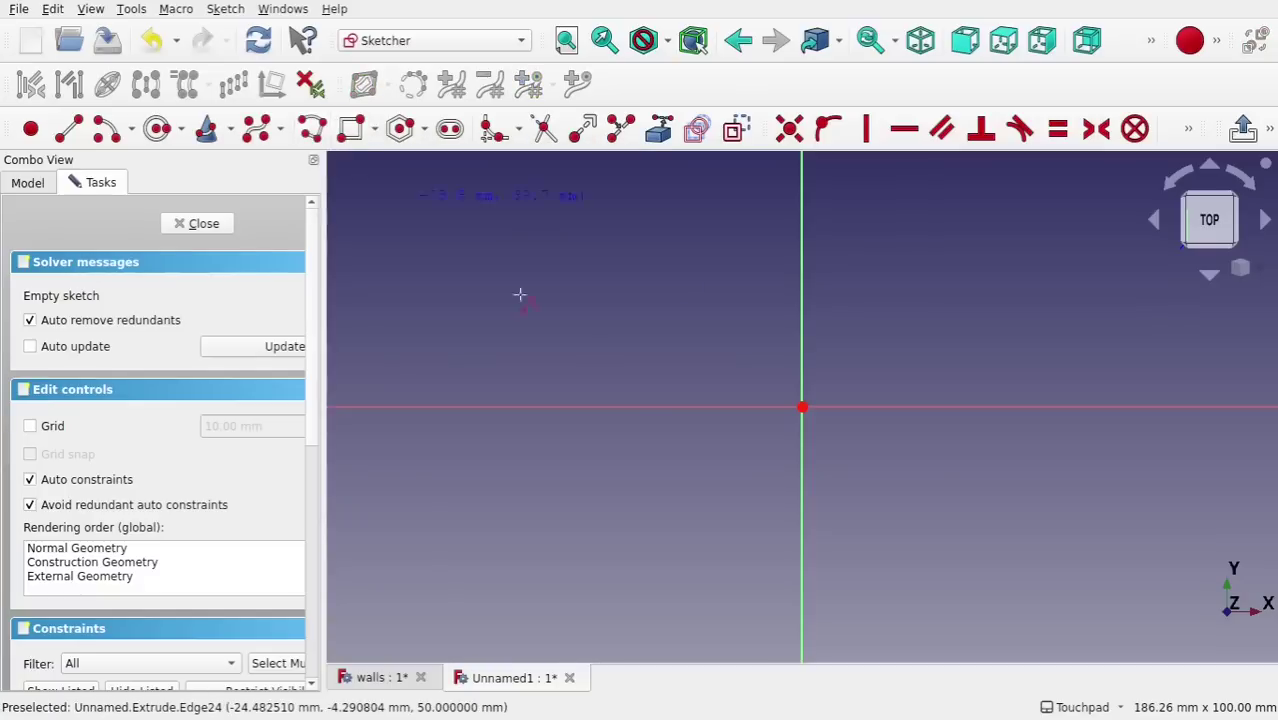
{"action": "left_click", "coordinate": [603, 310]}
{"action": "left_click", "coordinate": [603, 503]}
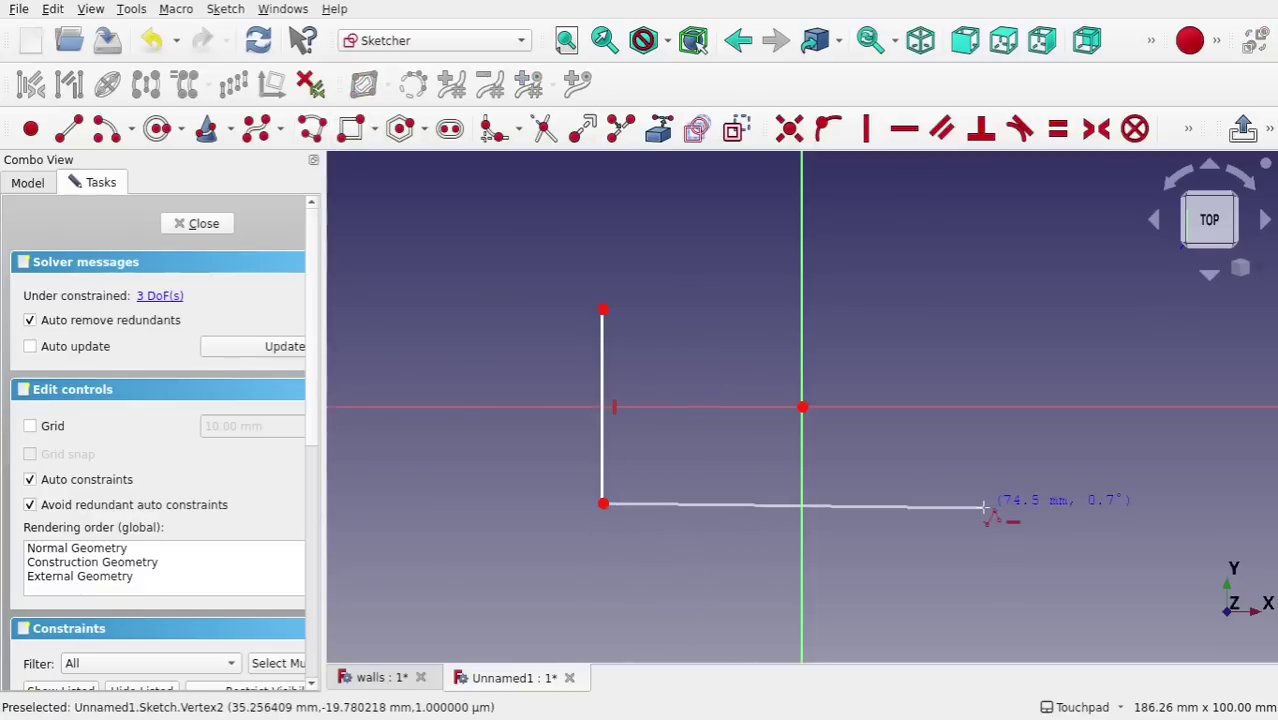
{"action": "left_click", "coordinate": [983, 504]}
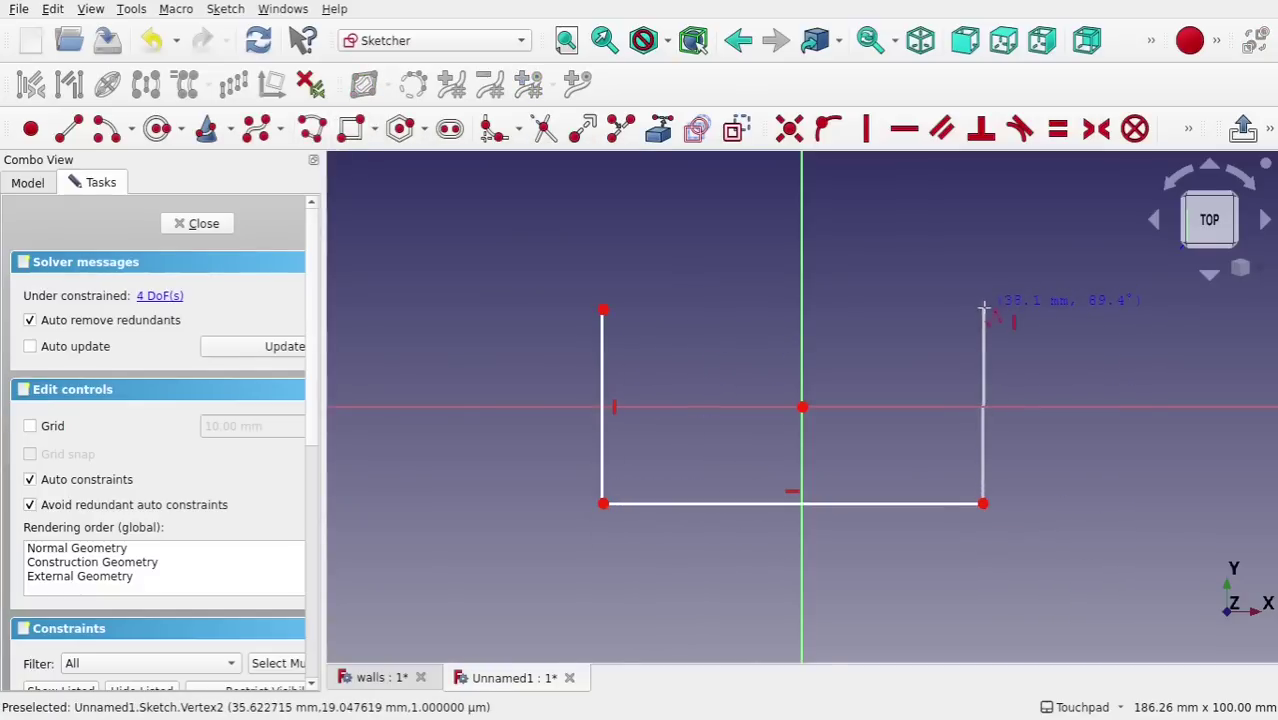
{"action": "left_click", "coordinate": [983, 309]}
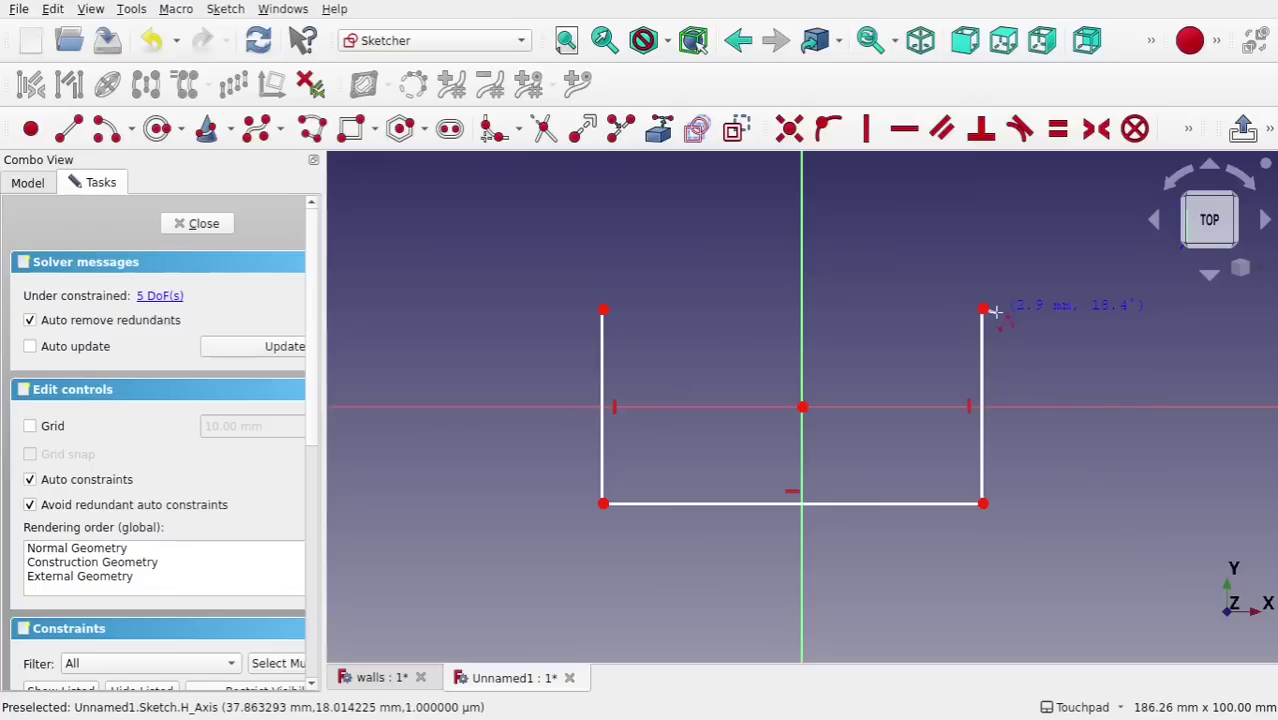
{"action": "left_click", "coordinate": [919, 459]}
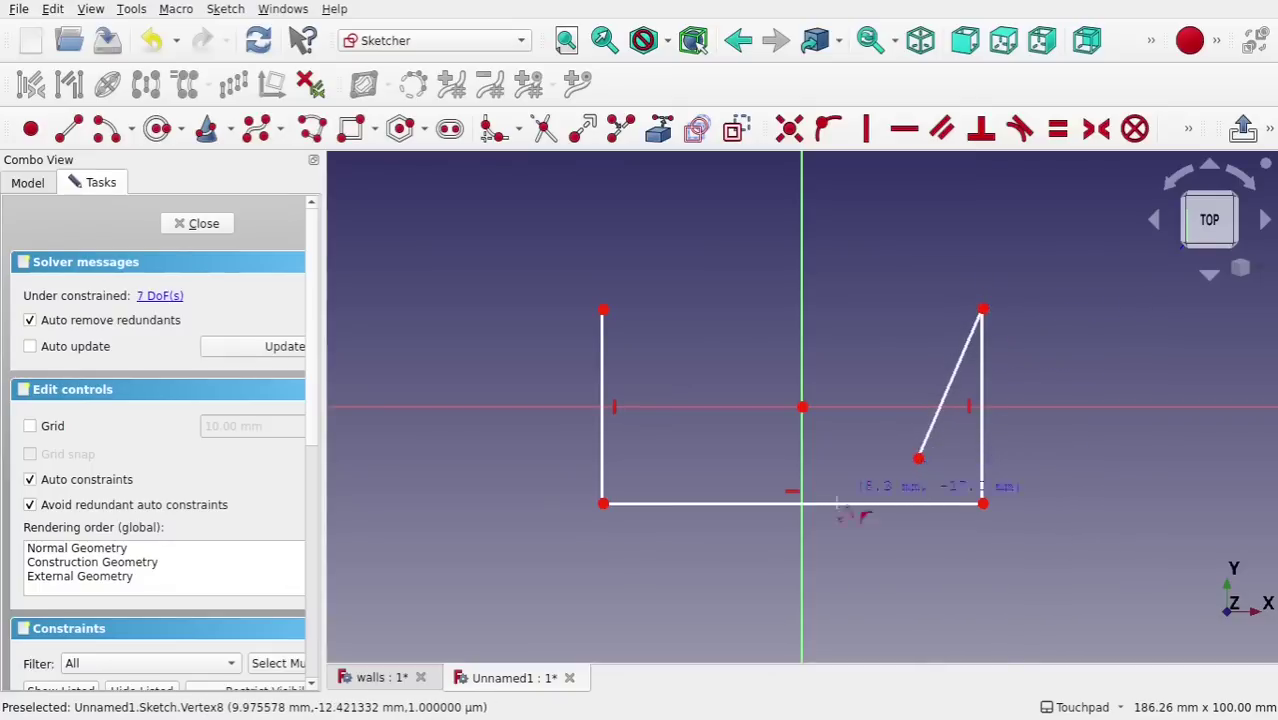
Draw a separate vertical line about 24.5 mm long inside the U-shape near its left side, and finish the sketch
{"action": "left_click", "coordinate": [689, 481]}
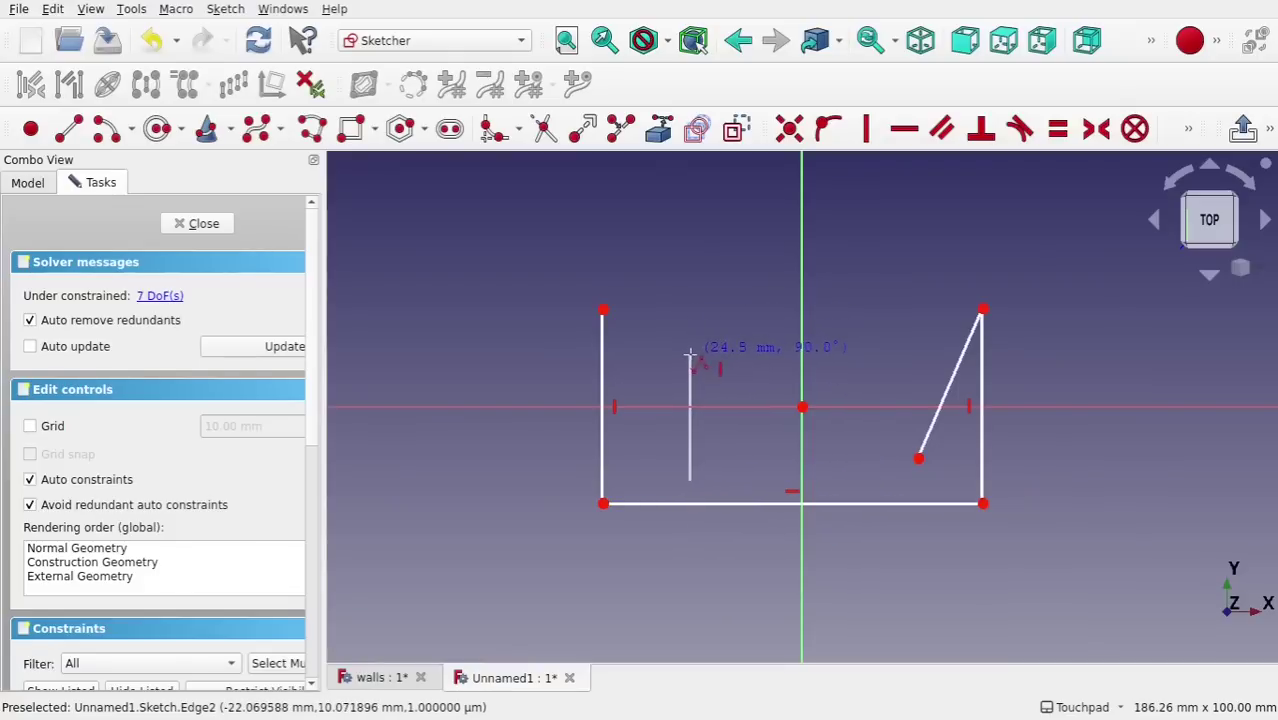
{"action": "left_click", "coordinate": [691, 356]}
{"action": "right_click", "coordinate": [829, 467]}
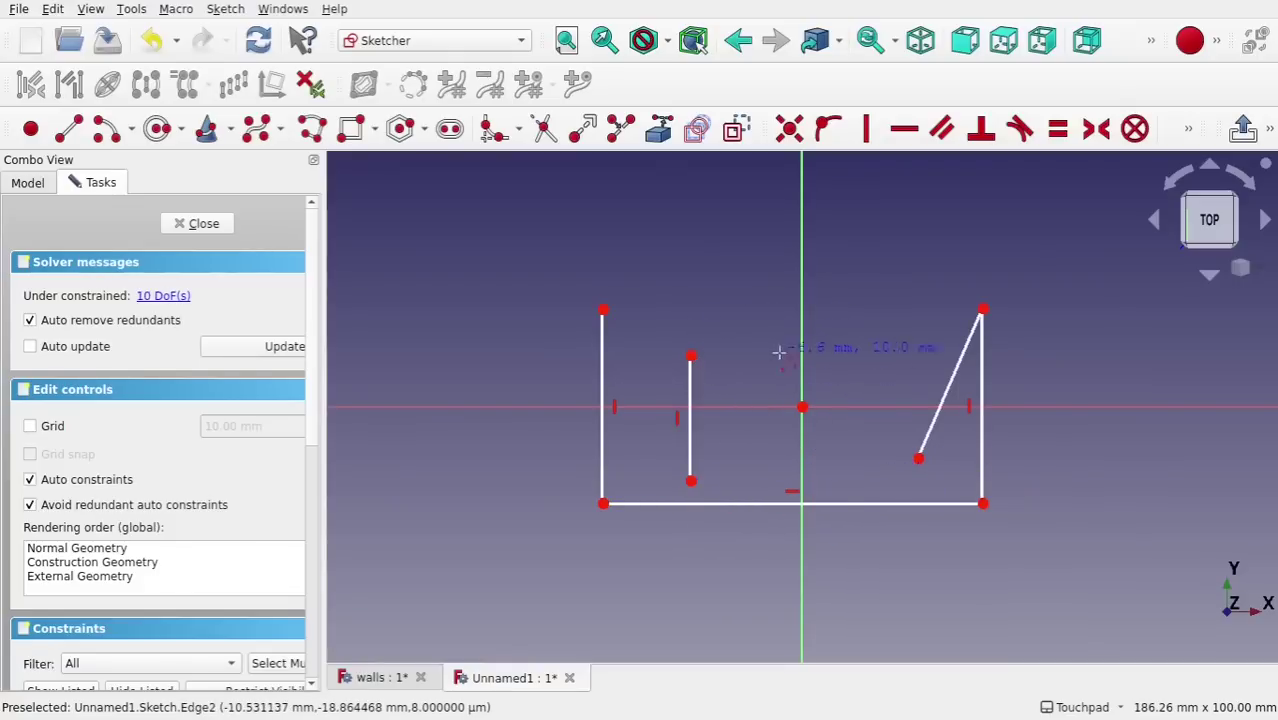
{"action": "right_click", "coordinate": [789, 351]}
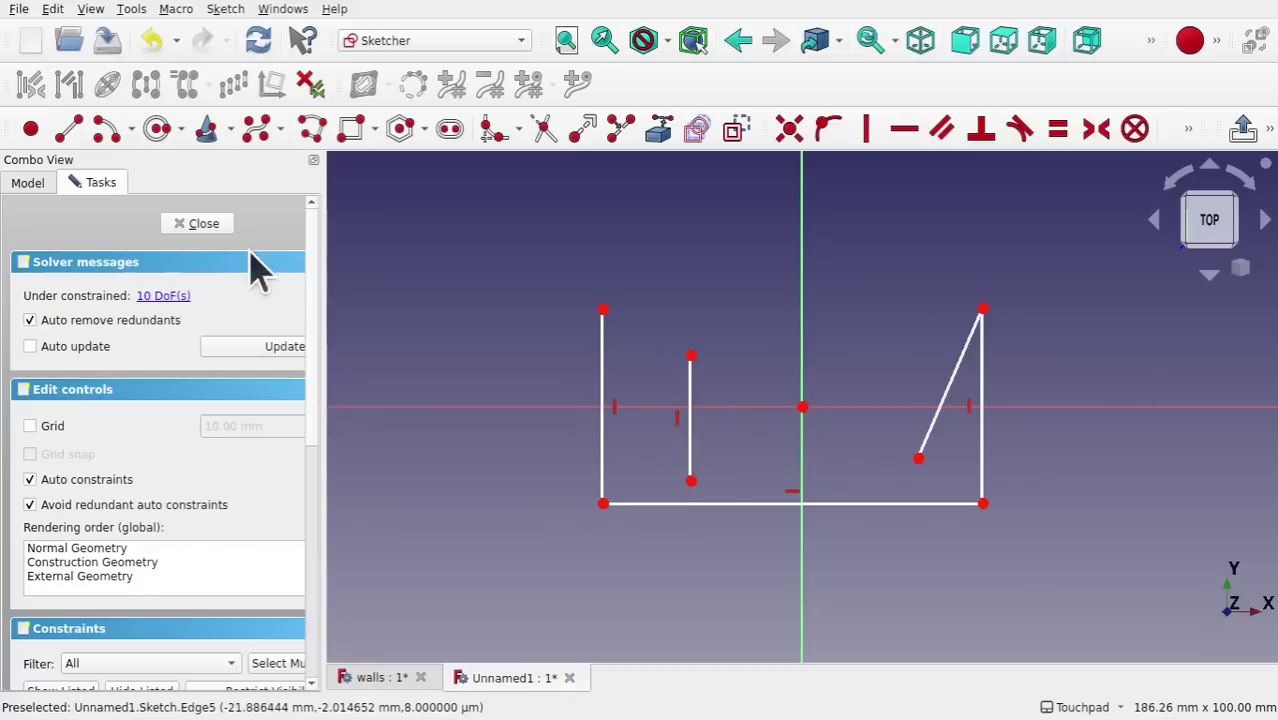
{"action": "left_click", "coordinate": [208, 224]}
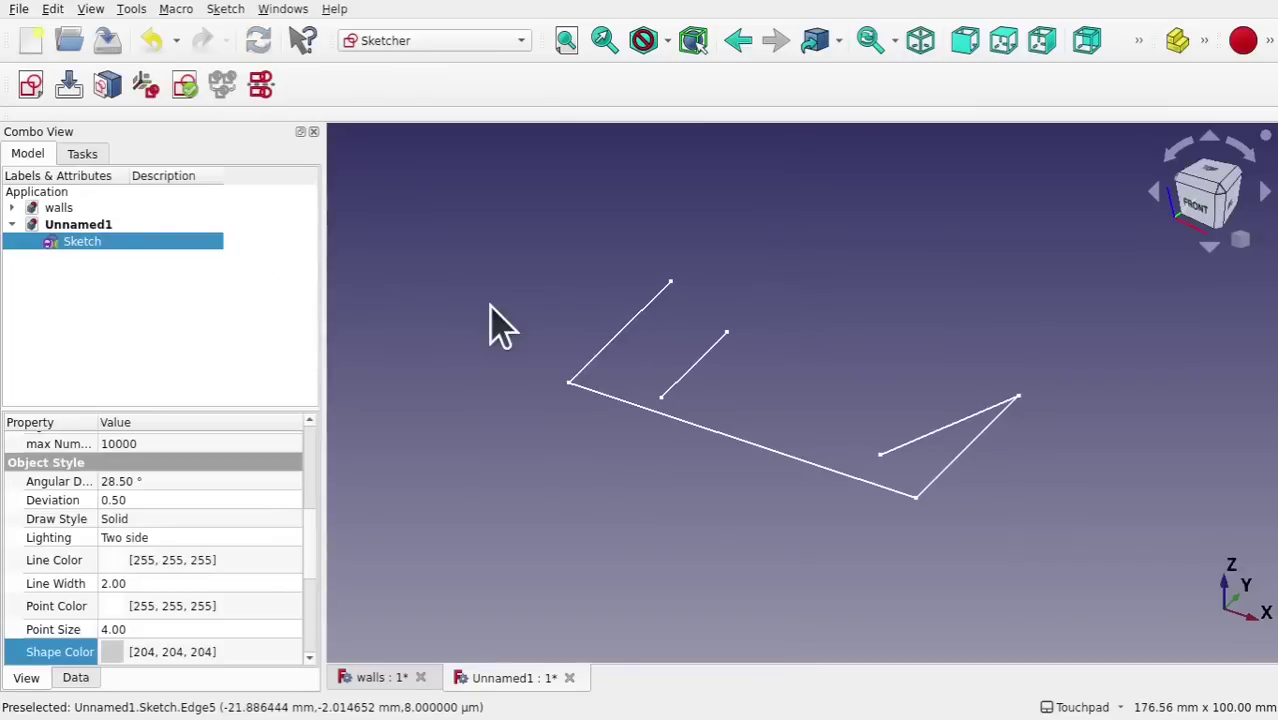
Switch to the Part workbench for offsetting the open sketch
{"action": "left_click", "coordinate": [430, 42]}
{"action": "left_click", "coordinate": [430, 370]}
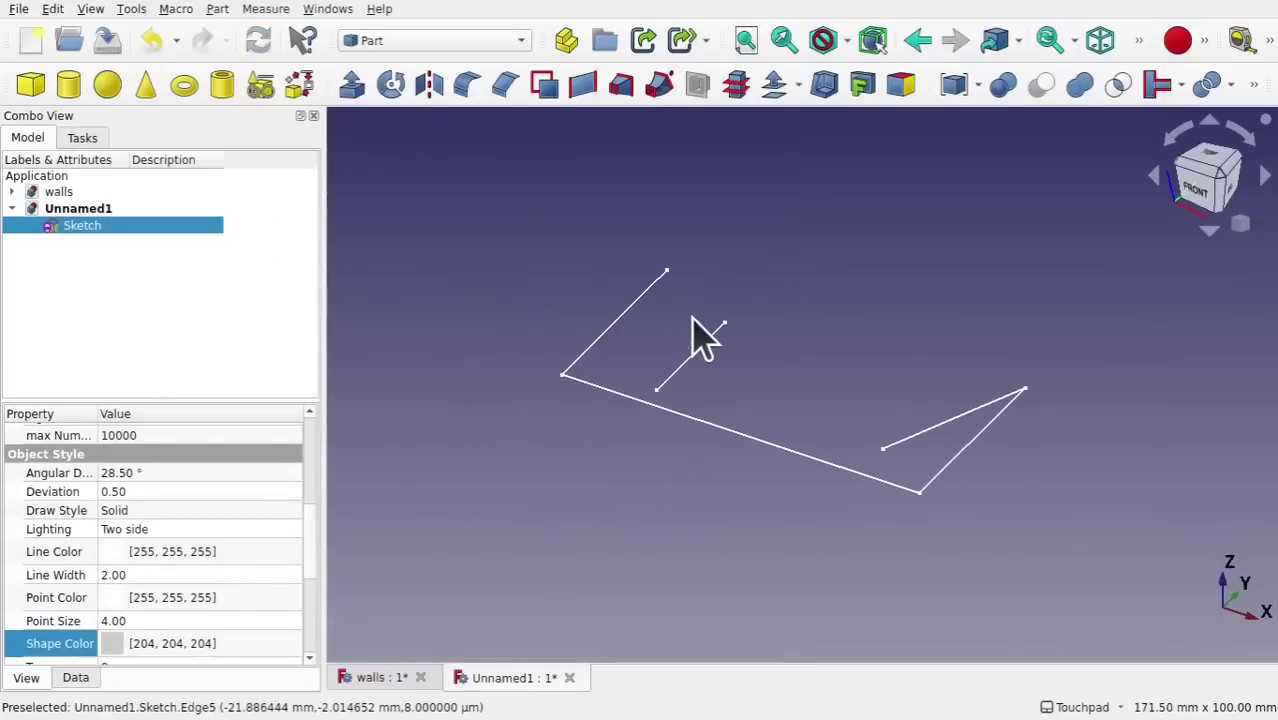
{"action": "scroll", "coordinate": [710, 332], "scroll_direction": "up", "scroll_amount": 3}
{"action": "scroll", "coordinate": [710, 332], "scroll_direction": "up", "scroll_amount": 1}
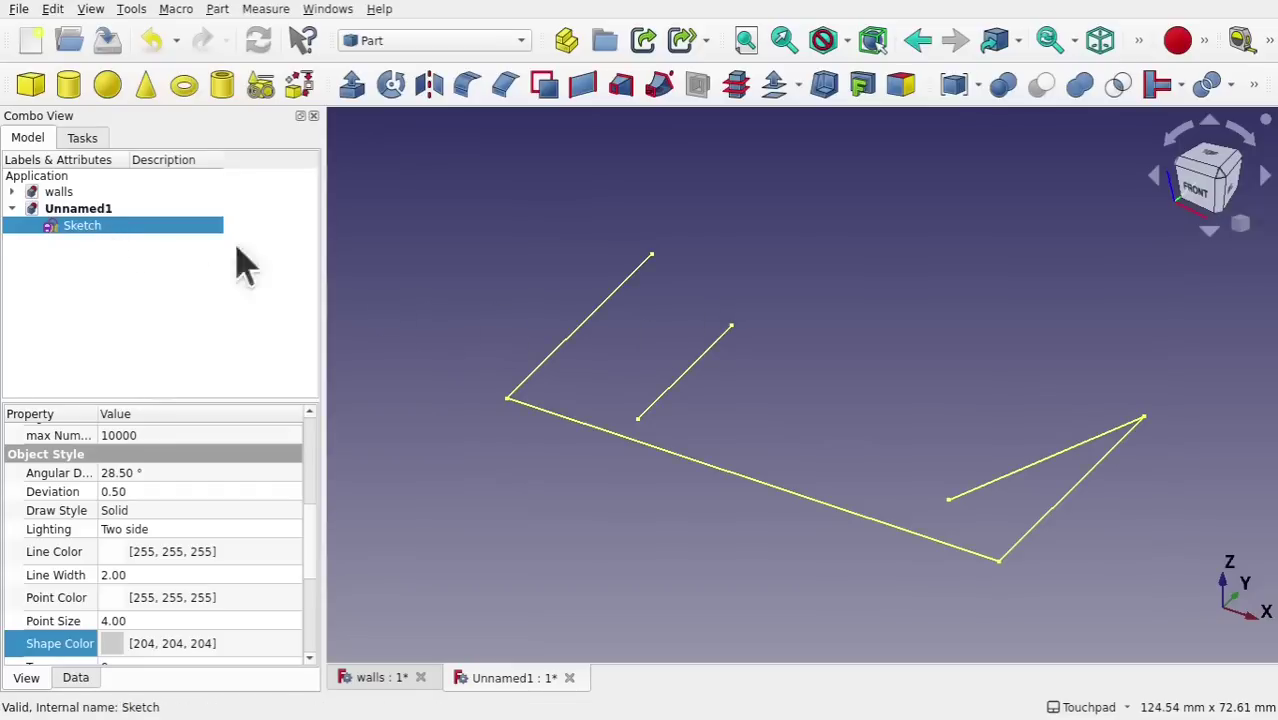
Try a 2D Offset of the whole sketch in Skin mode with Arc joins at -0.60 mm, and cancel it
{"action": "left_click", "coordinate": [799, 86]}
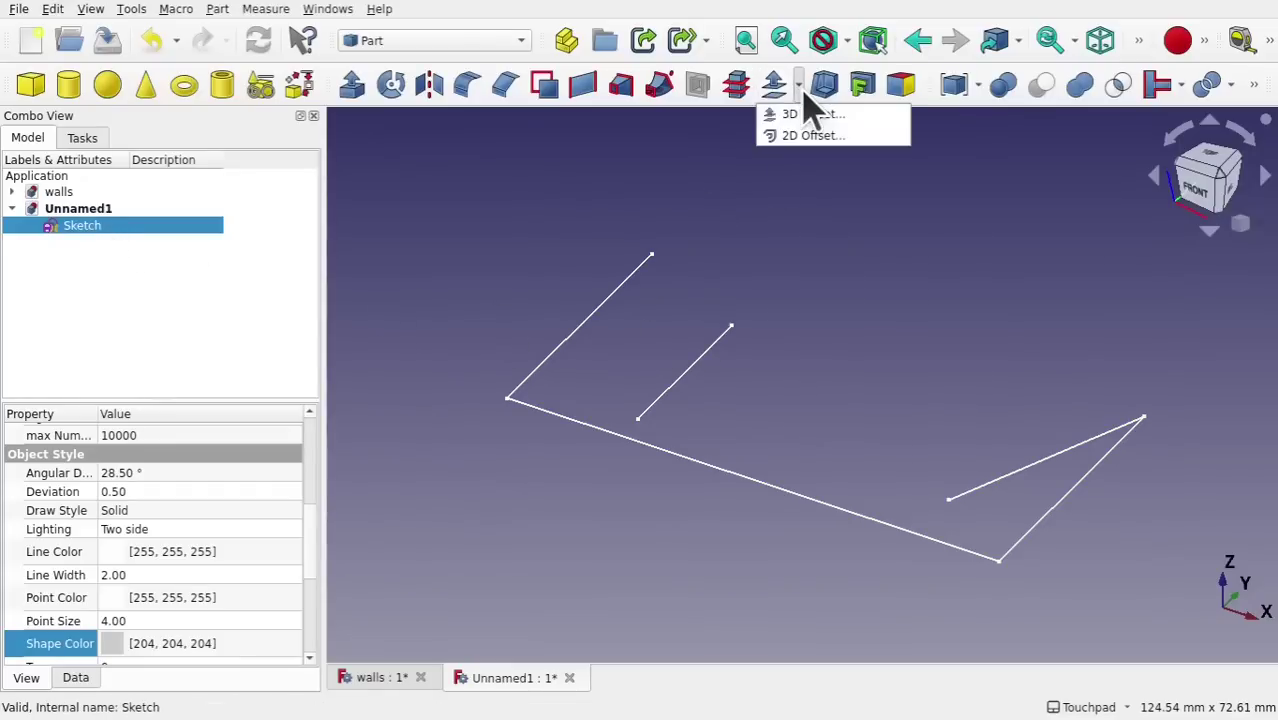
{"action": "left_click", "coordinate": [815, 137]}
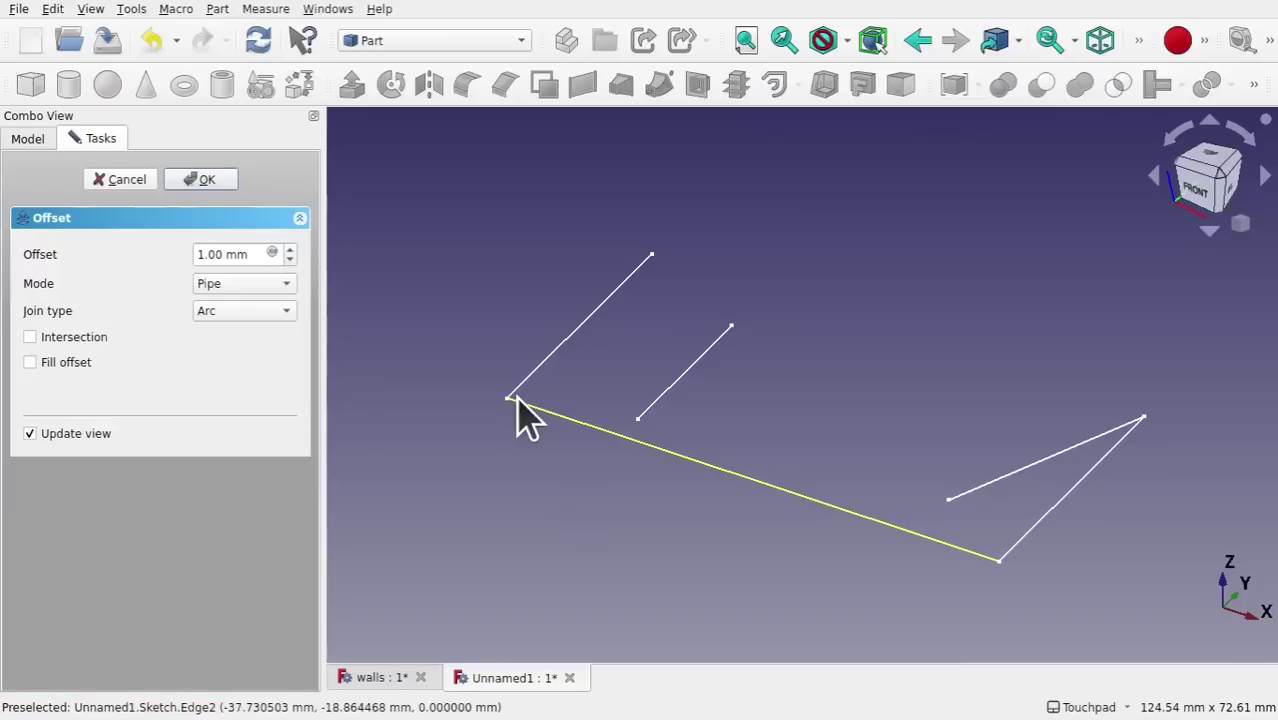
{"action": "left_click", "coordinate": [289, 281]}
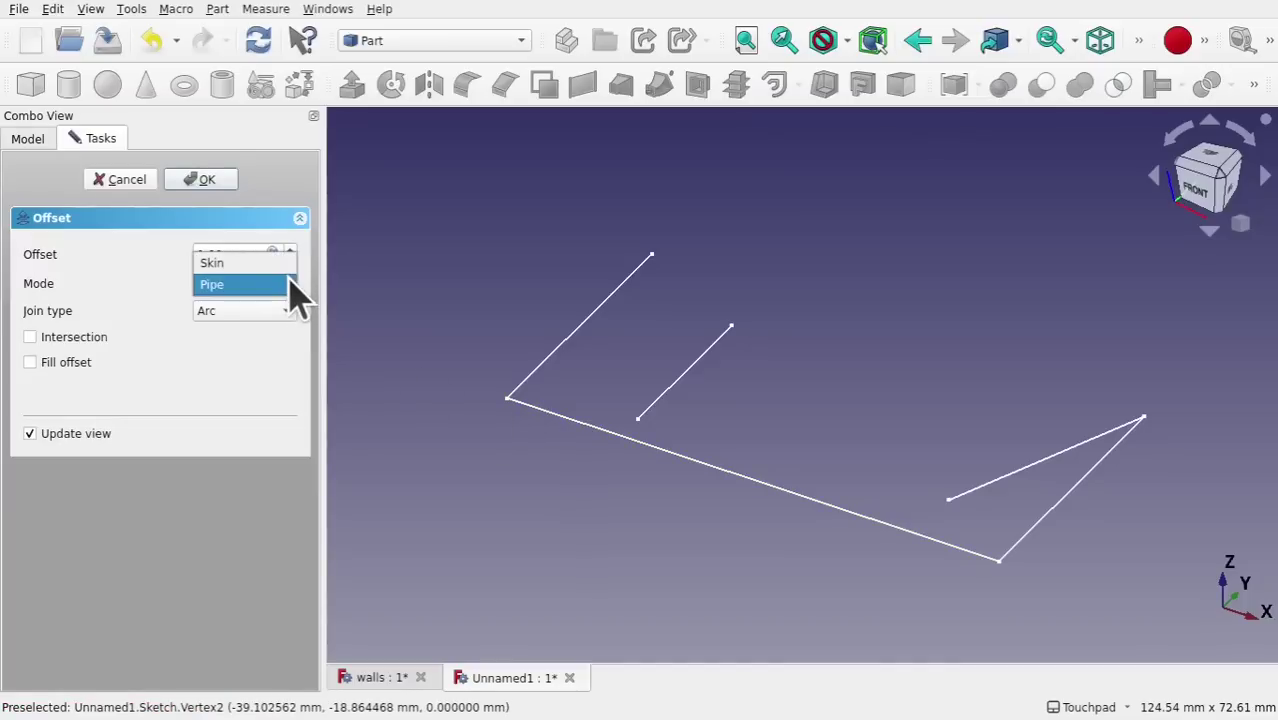
{"action": "left_click", "coordinate": [280, 266]}
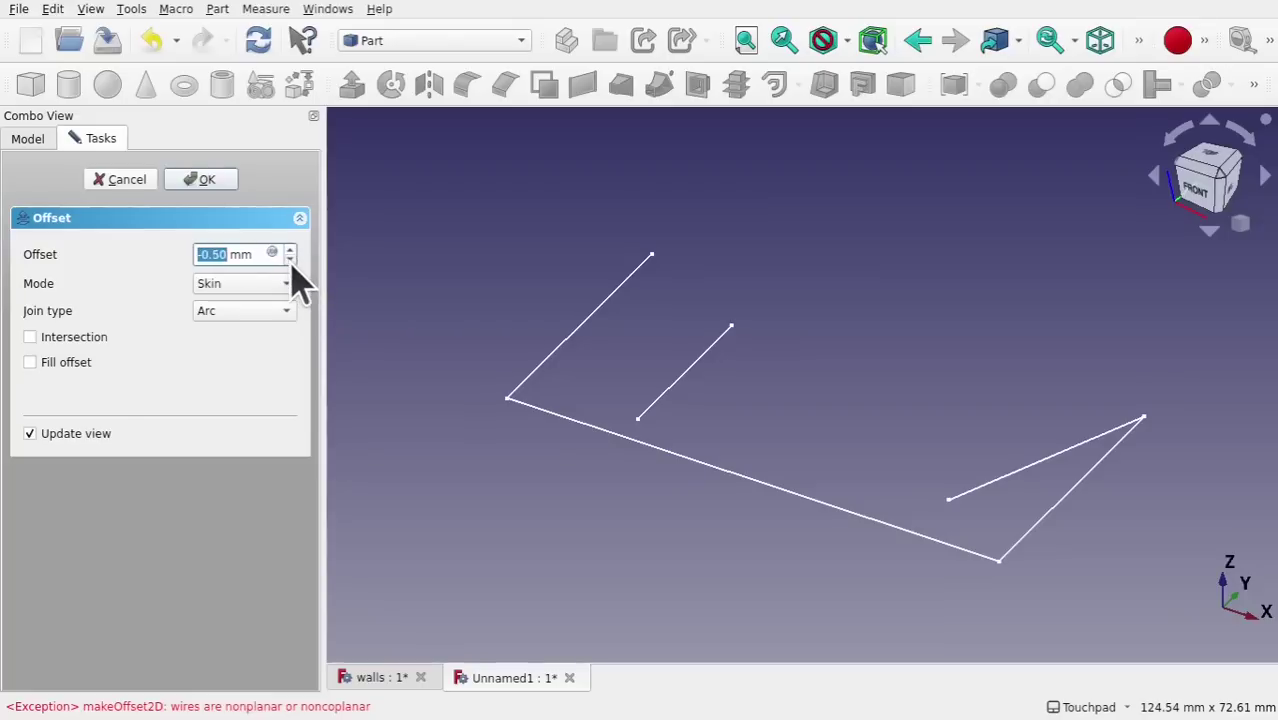
{"action": "left_click", "coordinate": [145, 186]}
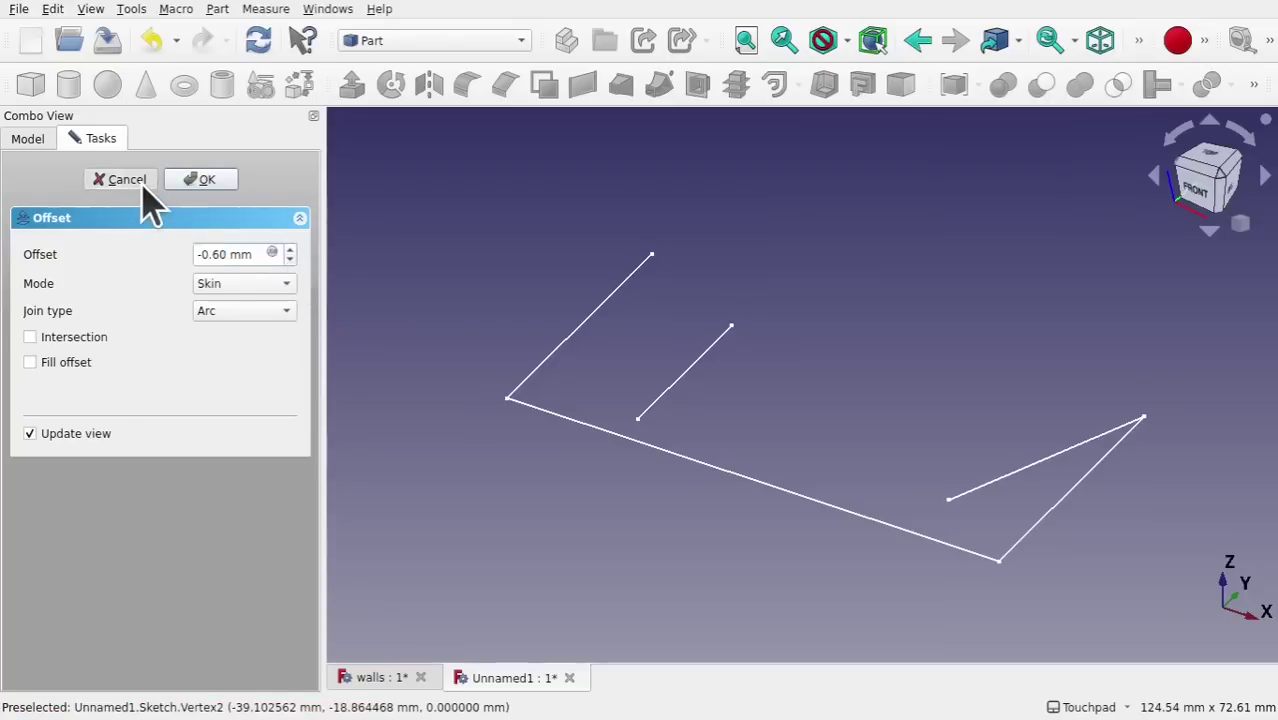
Delete the separate vertical line inside the U-shape from the sketch and finish editing
{"action": "double_click", "coordinate": [80, 228]}
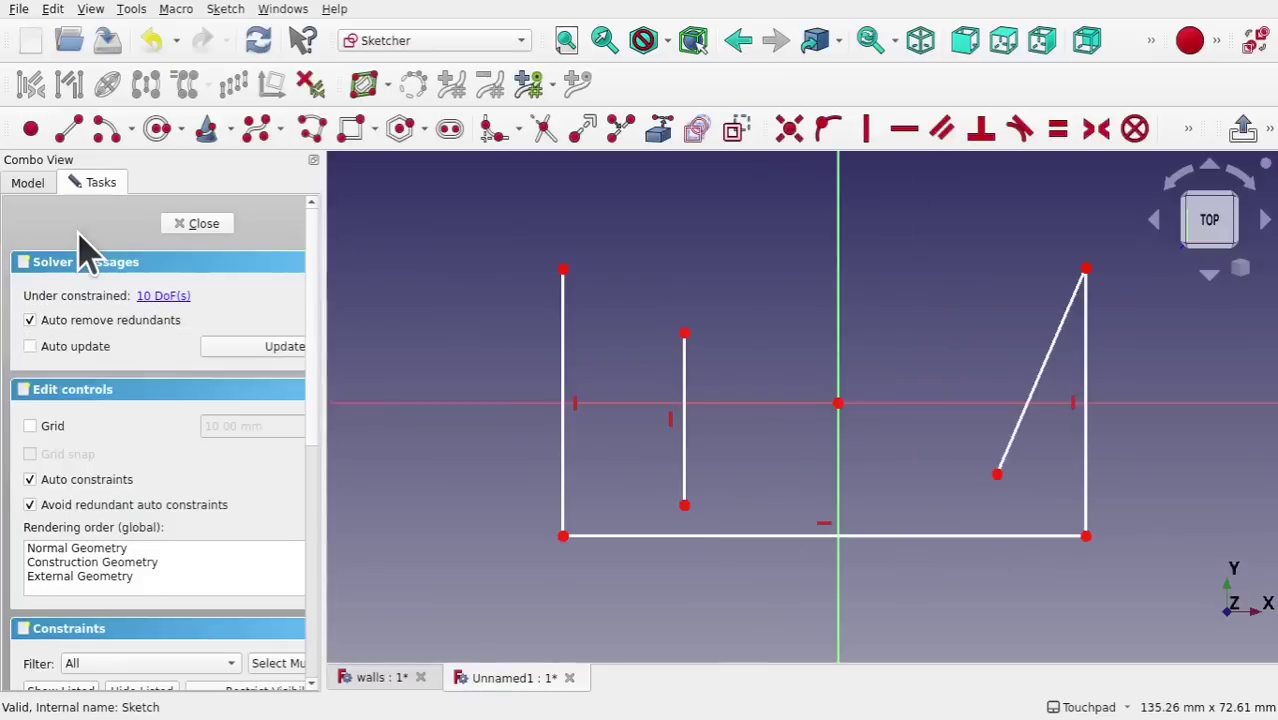
{"action": "left_click", "coordinate": [686, 403]}
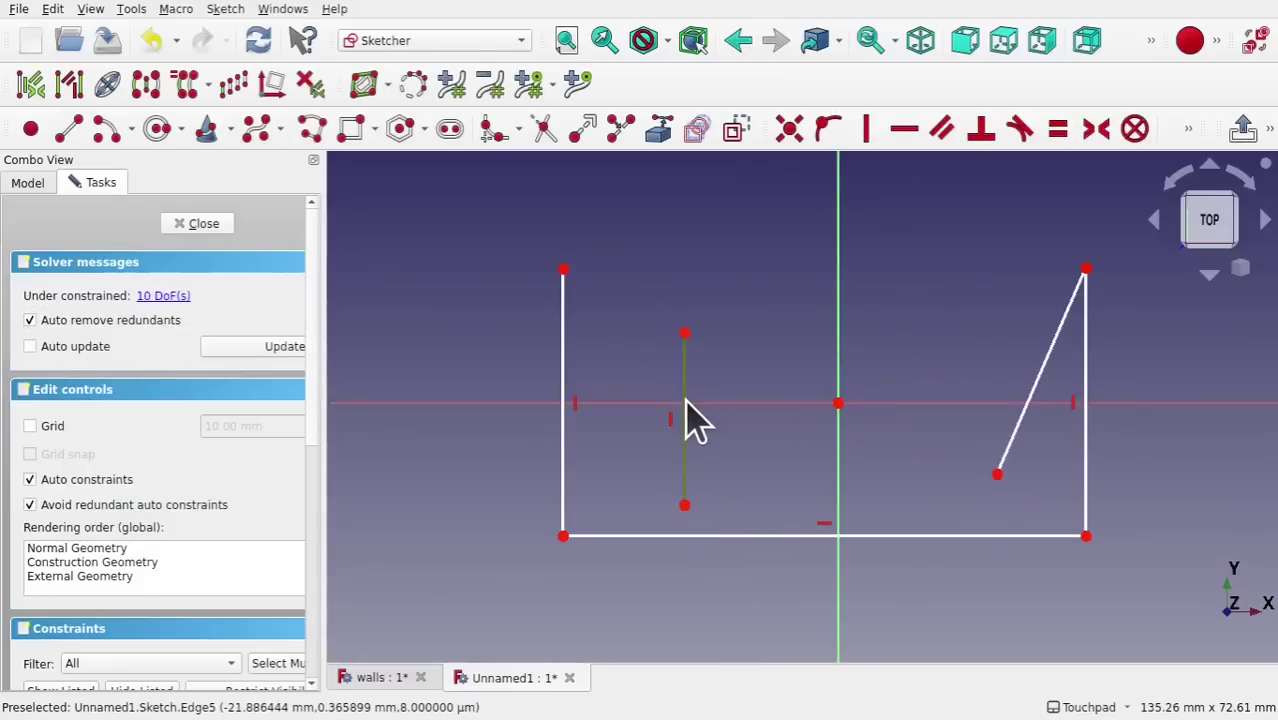
{"action": "key", "text": "Delete"}
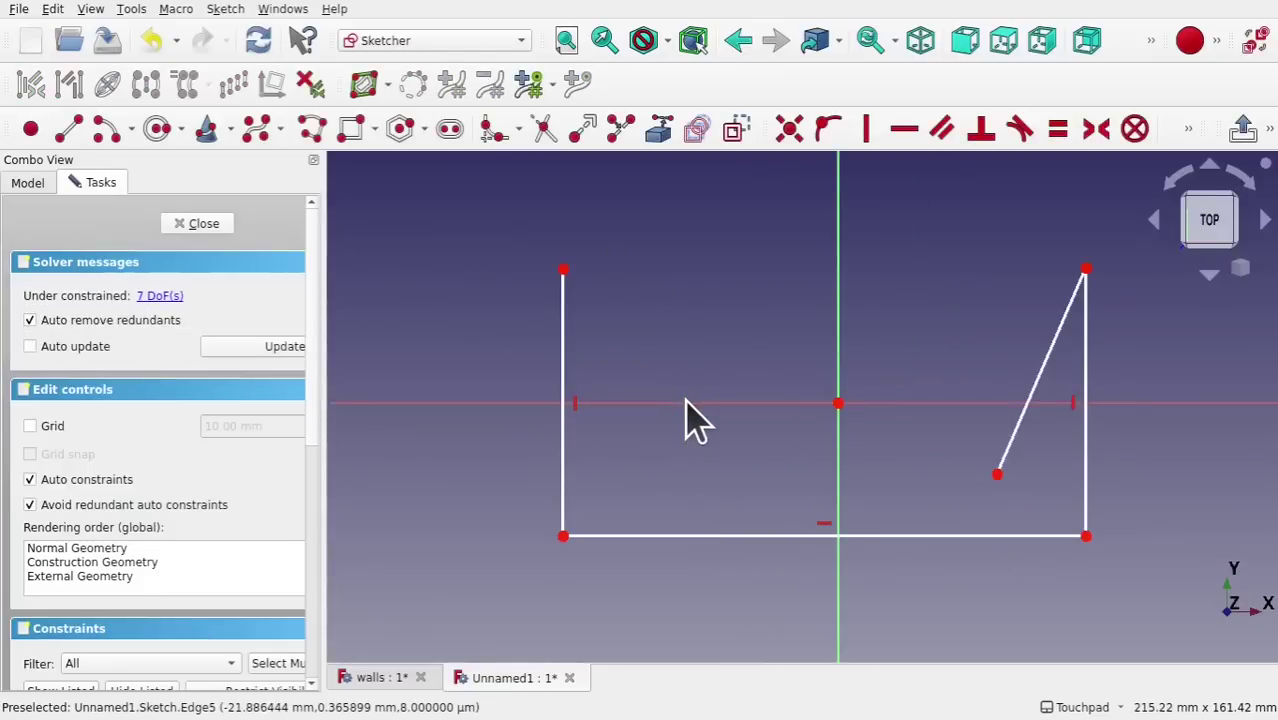
{"action": "left_click", "coordinate": [199, 224]}
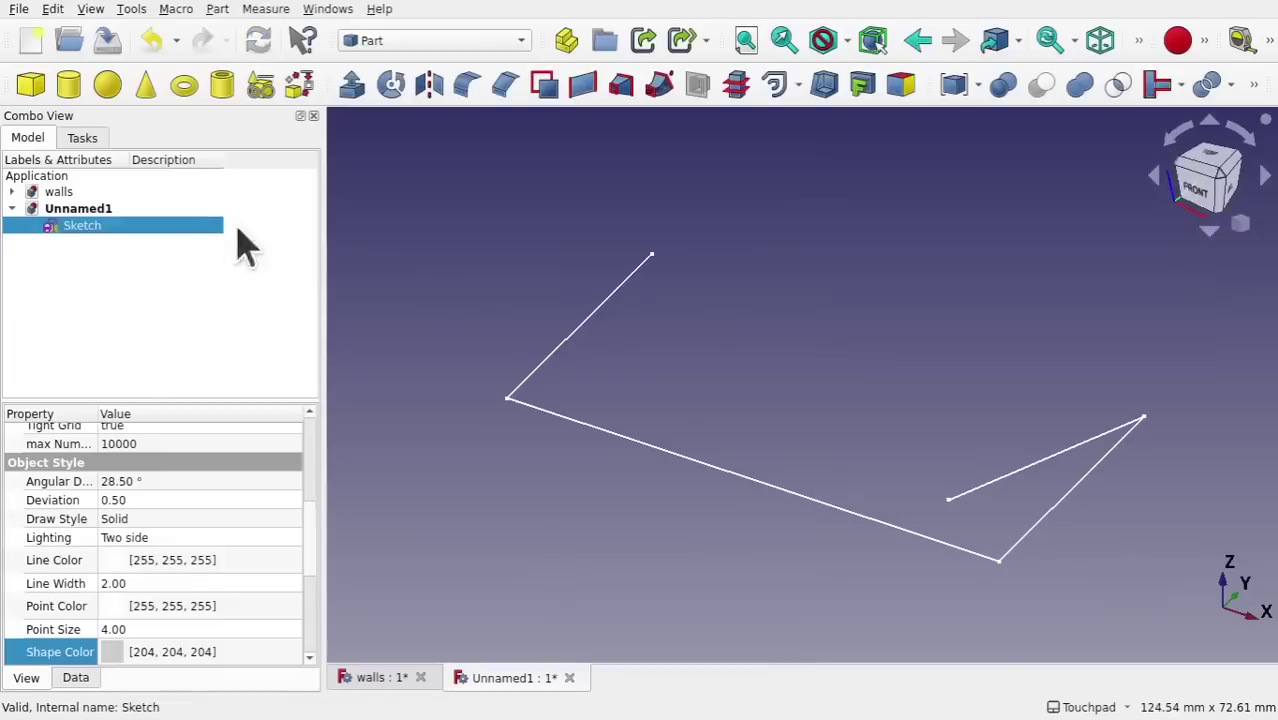
Preview a 1 mm 2D Offset of the sketch in Skin mode with Arc joins and examine its acute corner
{"action": "left_click", "coordinate": [775, 87]}
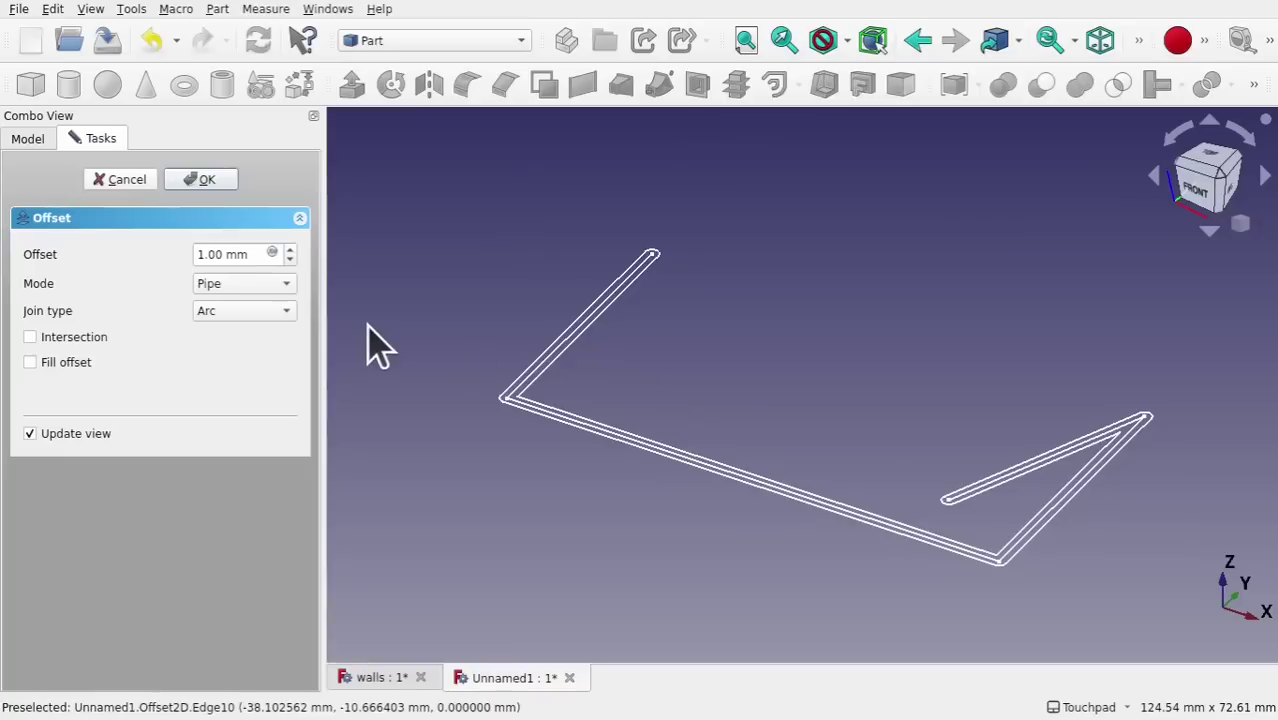
{"action": "left_click", "coordinate": [256, 285]}
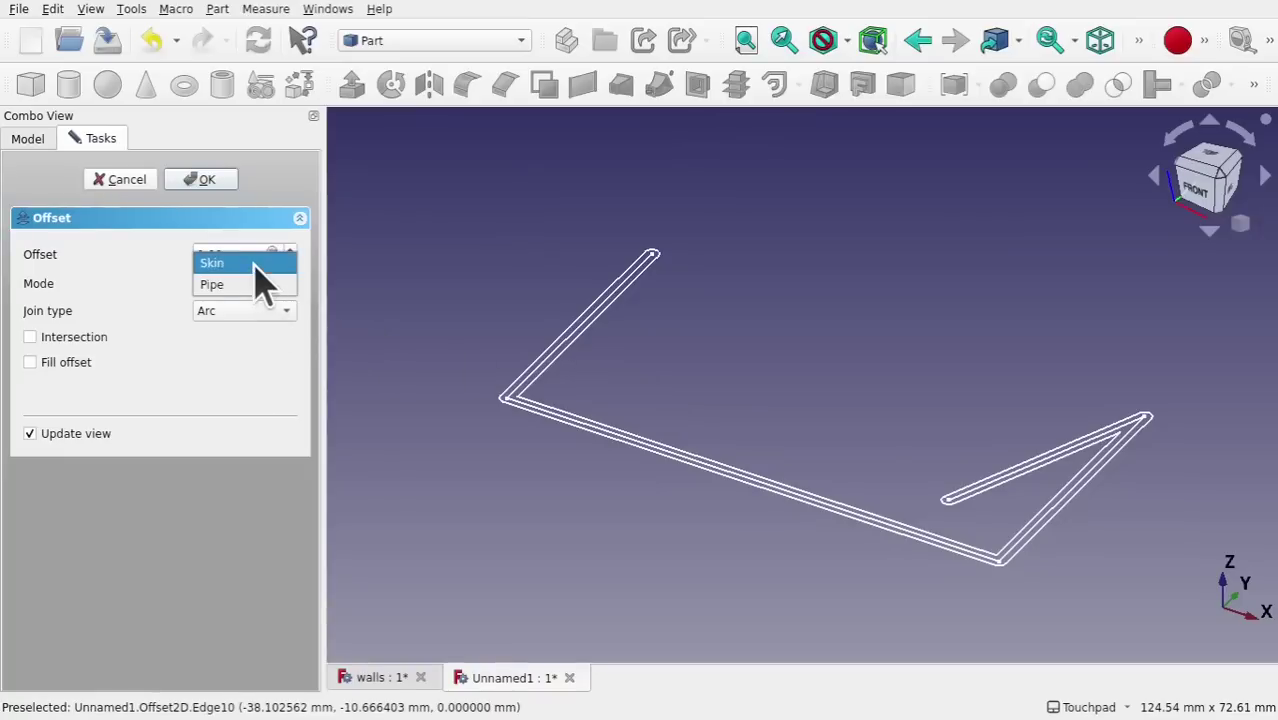
{"action": "left_click", "coordinate": [245, 263]}
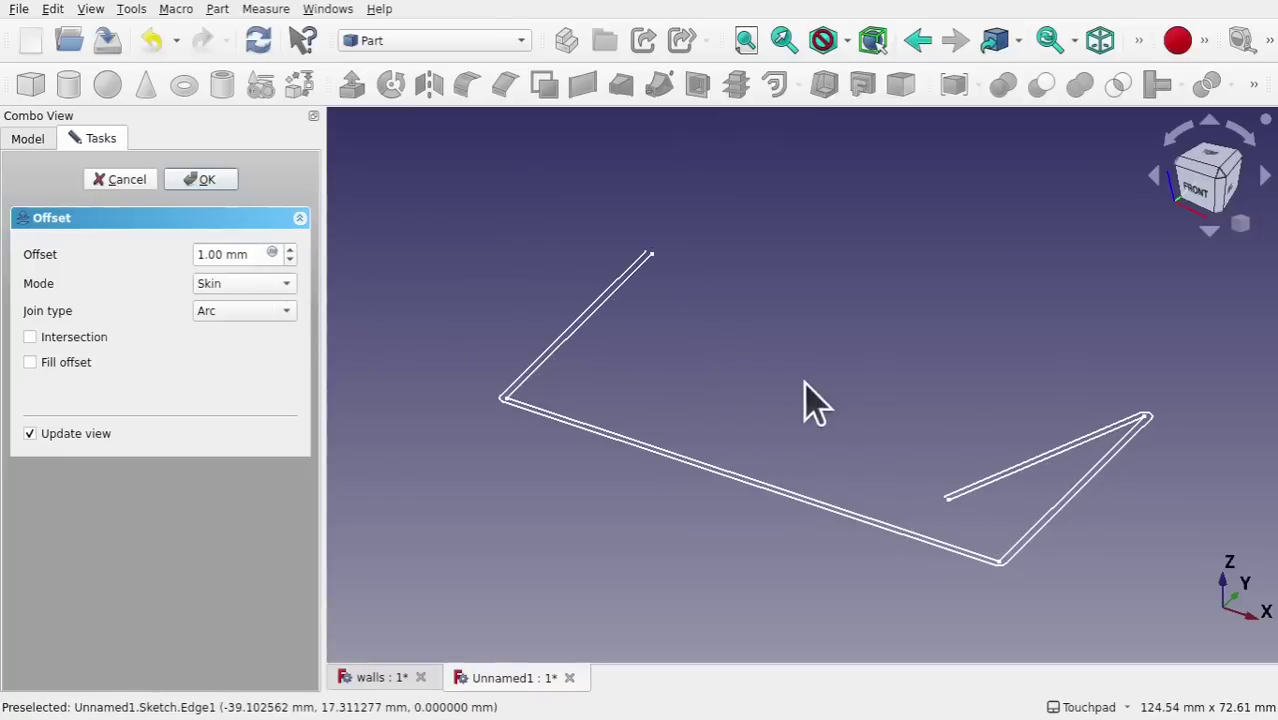
{"action": "middle_click_drag", "start_coordinate": [805, 385], "coordinate": [650, 314]}
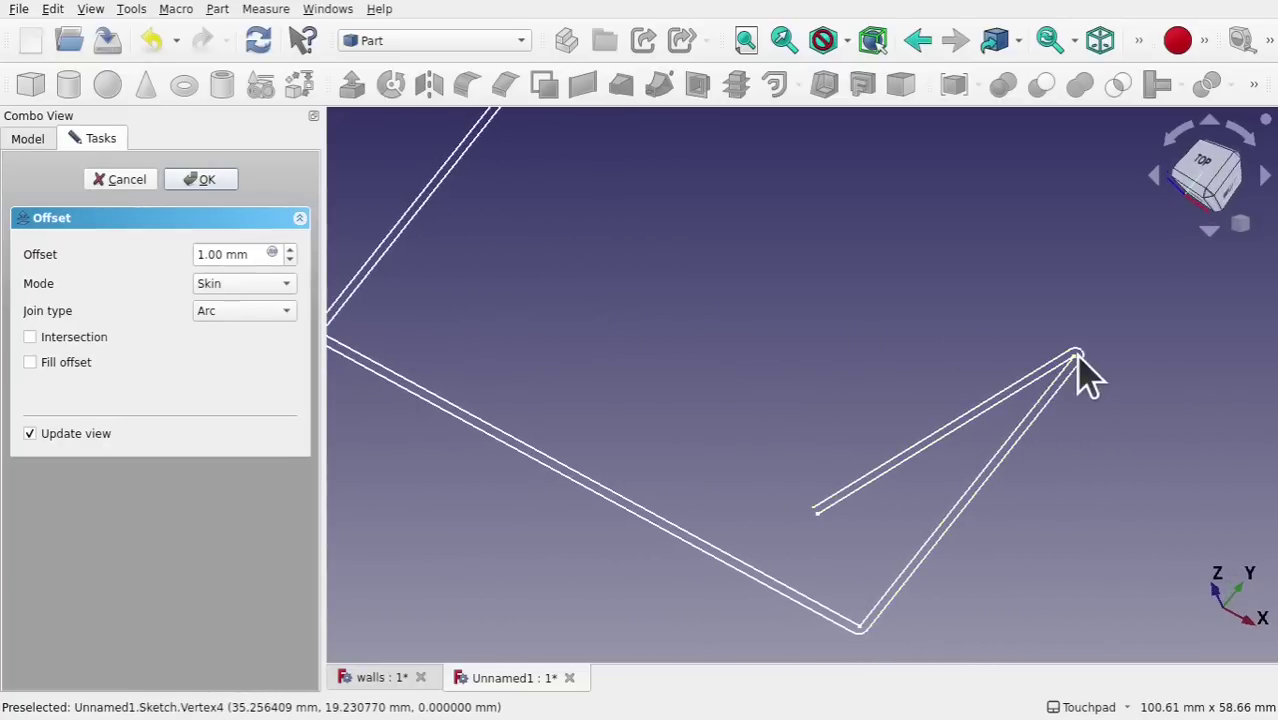
{"action": "scroll", "coordinate": [1079, 358], "scroll_direction": "up", "scroll_amount": 4}
{"action": "scroll", "coordinate": [1079, 358], "scroll_direction": "up", "scroll_amount": 1}
{"action": "scroll", "coordinate": [1079, 358], "scroll_direction": "down", "scroll_amount": 6}
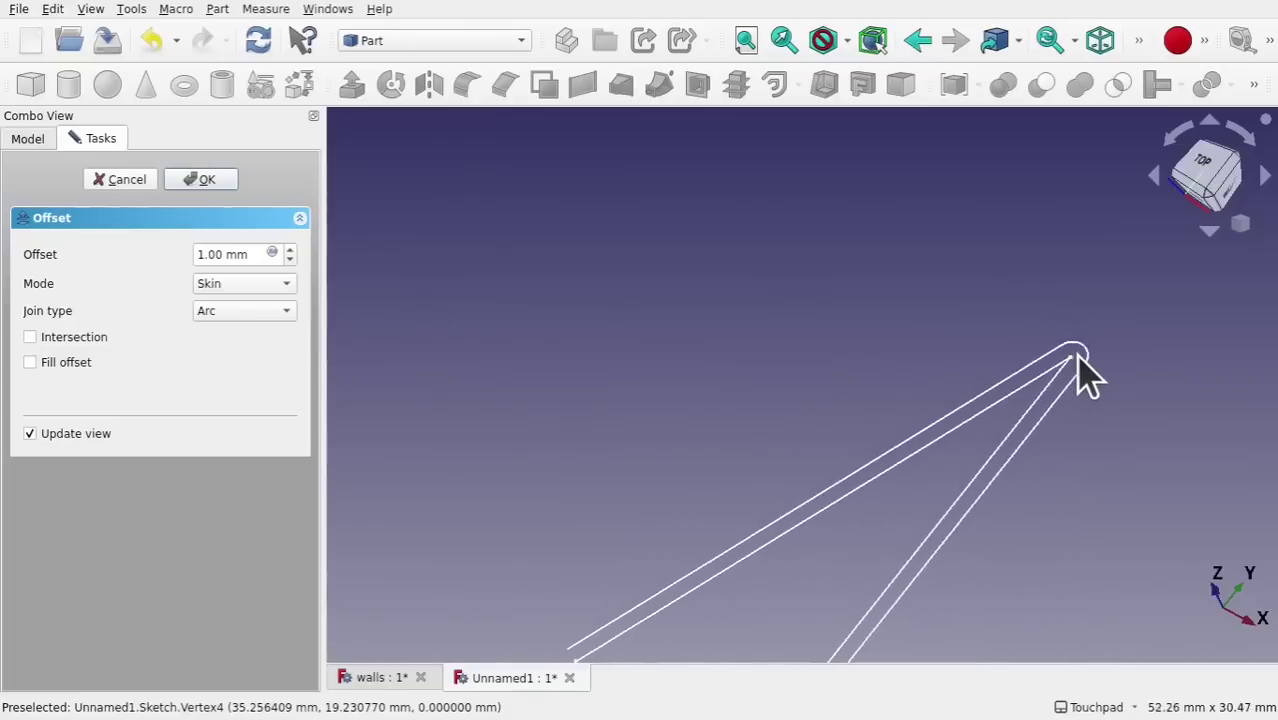
{"action": "scroll", "coordinate": [1079, 358], "scroll_direction": "up", "scroll_amount": 1}
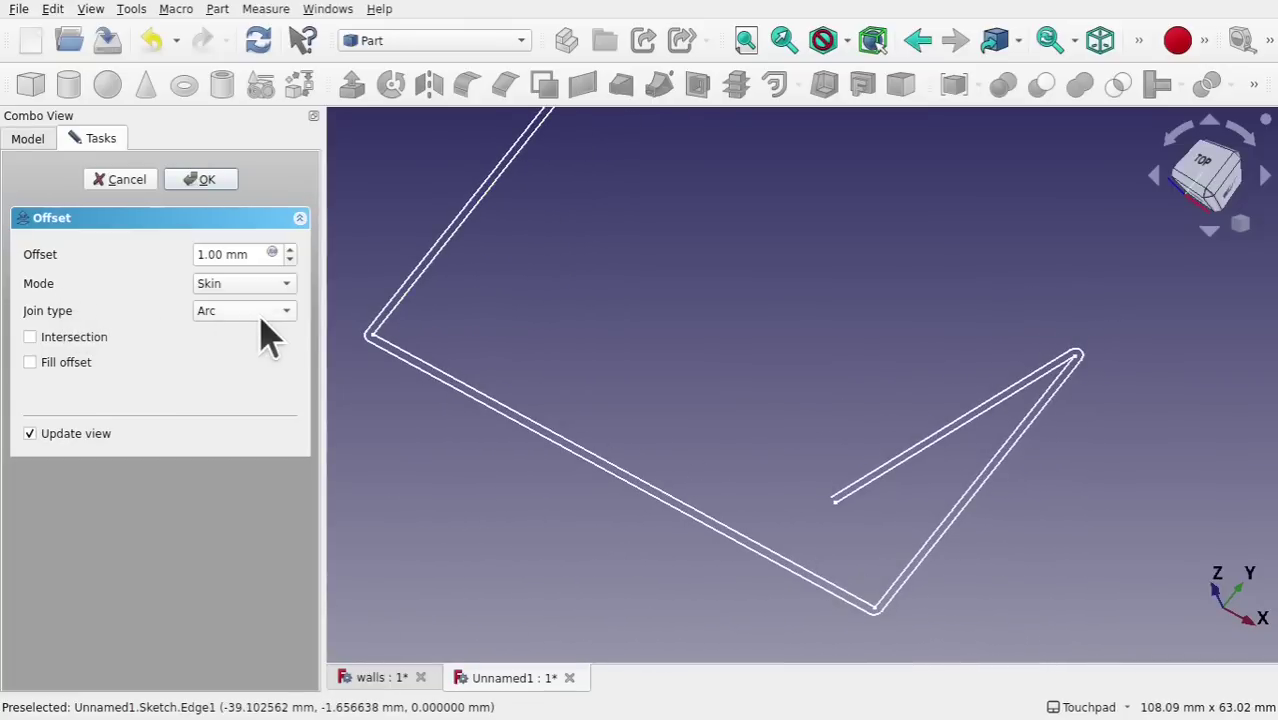
Set the offset's join type to Intersection, examine the acute corner, and cancel the offset
{"action": "scroll", "coordinate": [1078, 428], "scroll_direction": "up", "scroll_amount": 3}
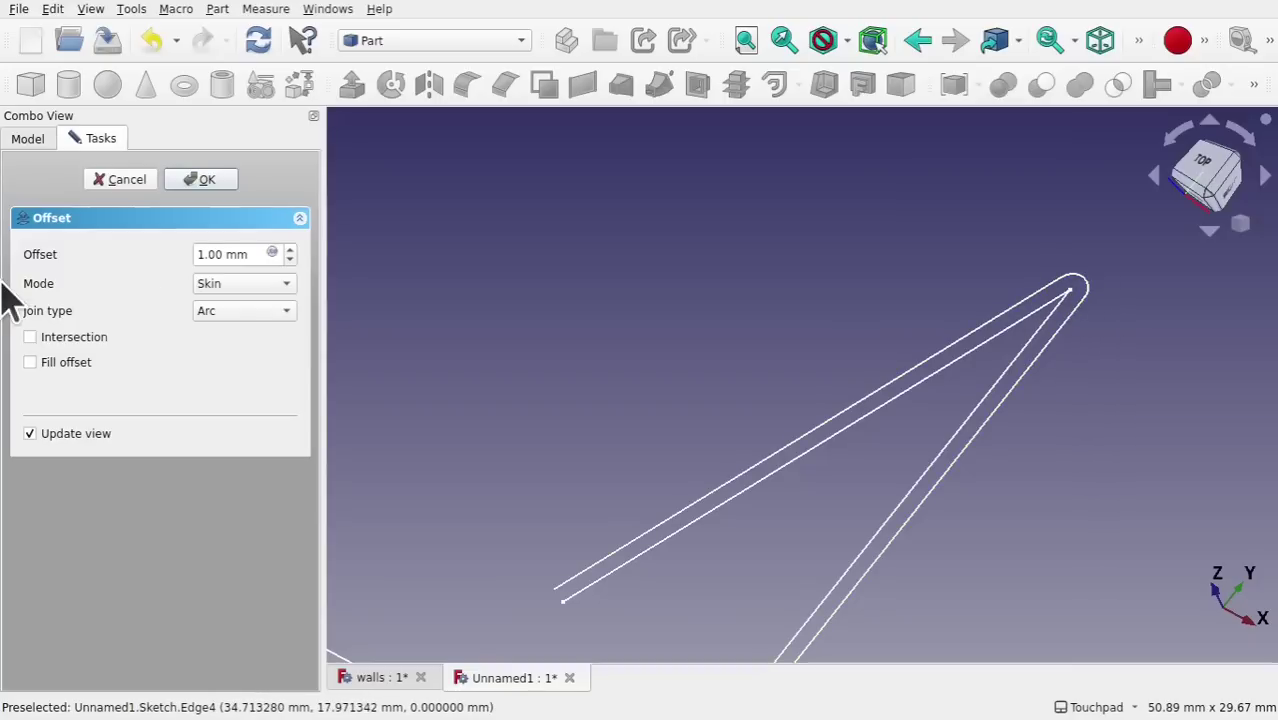
{"action": "left_click", "coordinate": [215, 316]}
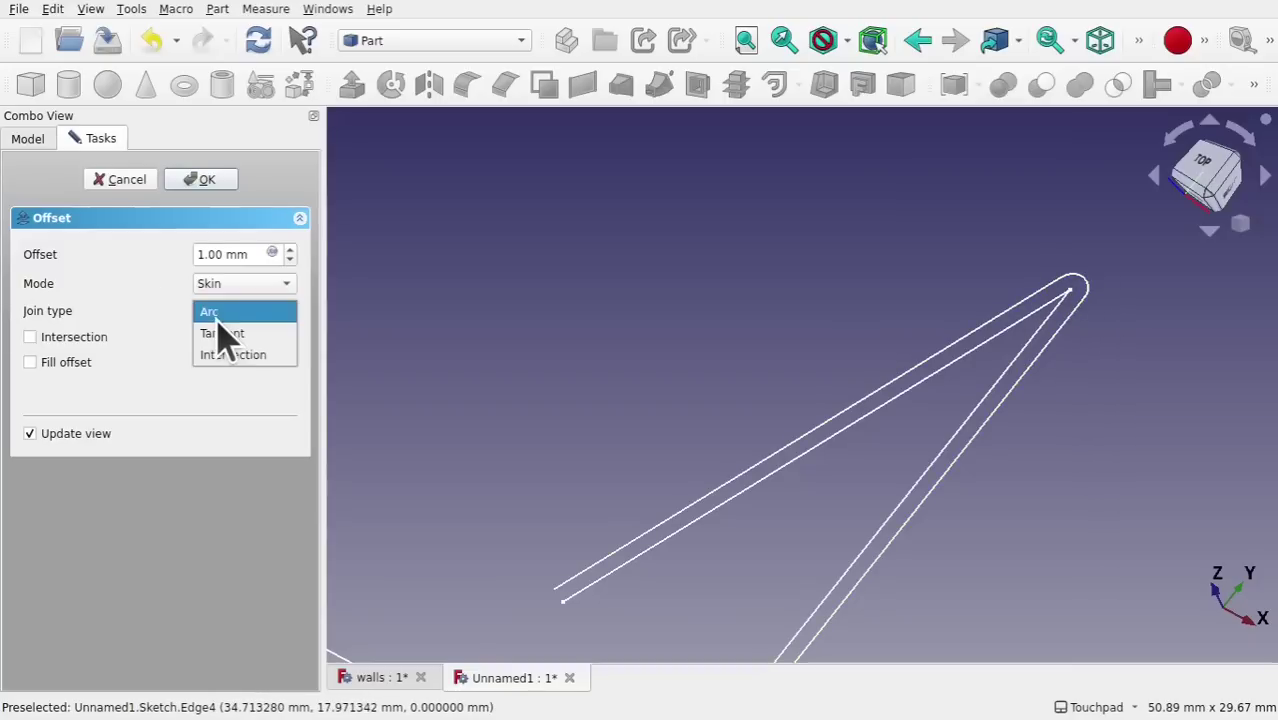
{"action": "left_click", "coordinate": [258, 360]}
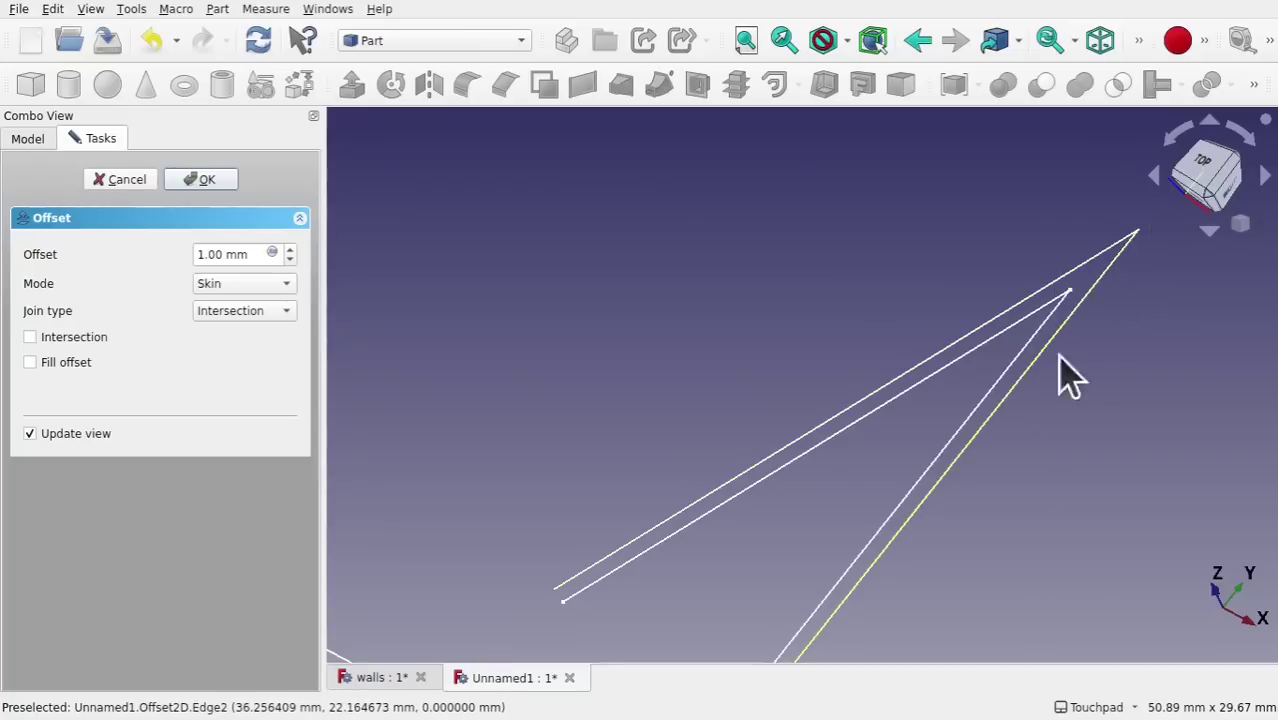
{"action": "scroll", "coordinate": [1090, 305], "scroll_direction": "down", "scroll_amount": 4}
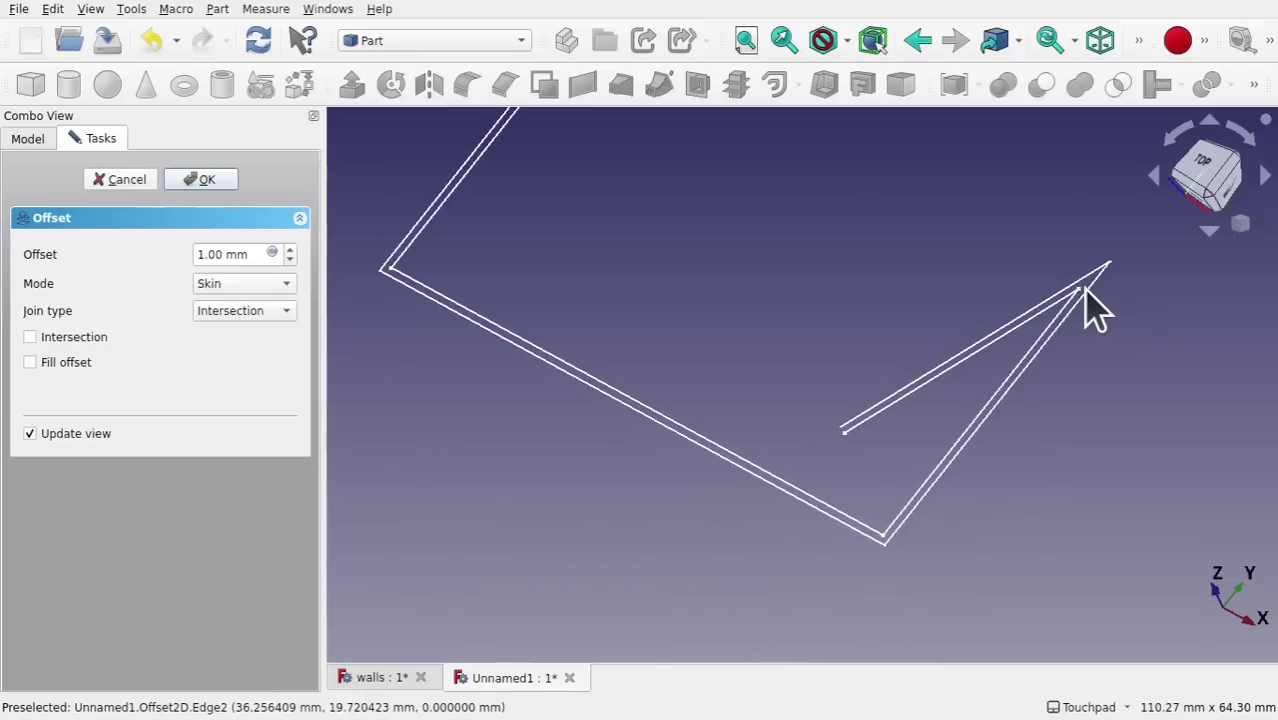
{"action": "left_click", "coordinate": [125, 181]}
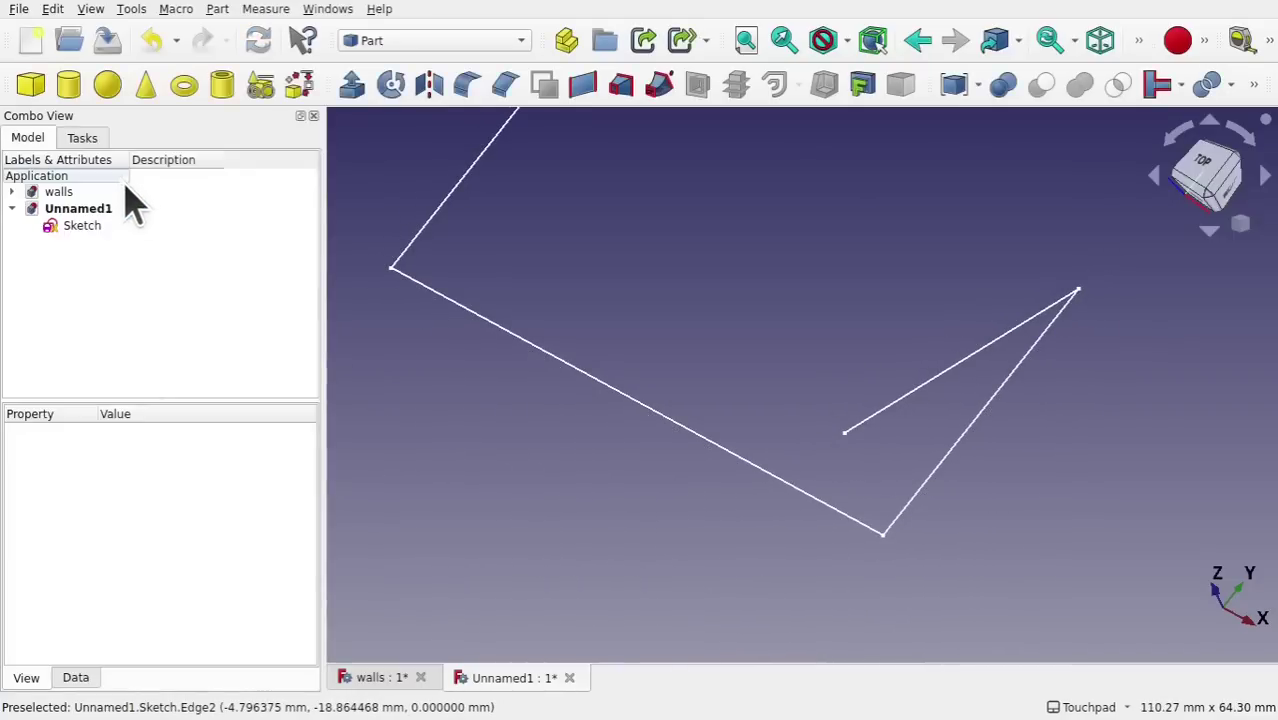
Move the diagonal segment's free end close to the right vertical line of the sketch, narrowing the acute corner, and finish editing
{"action": "double_click", "coordinate": [72, 228]}
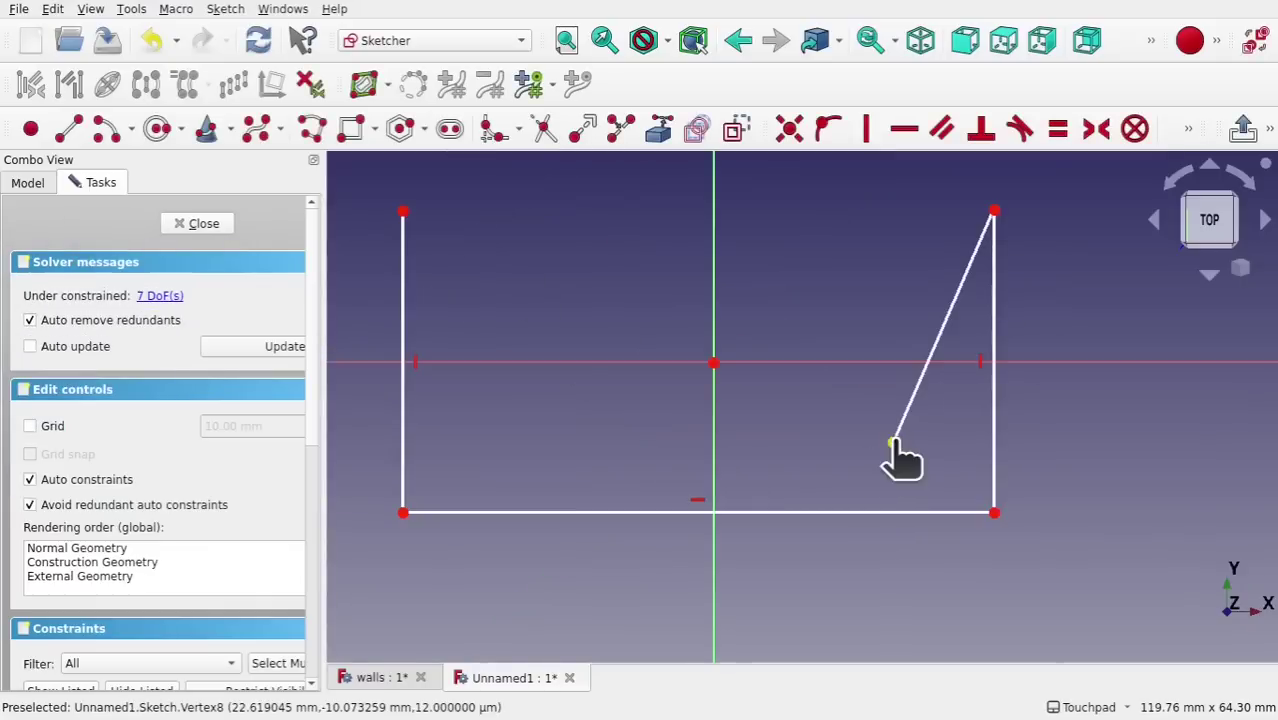
{"action": "left_click_drag", "start_coordinate": [893, 443], "coordinate": [975, 449]}
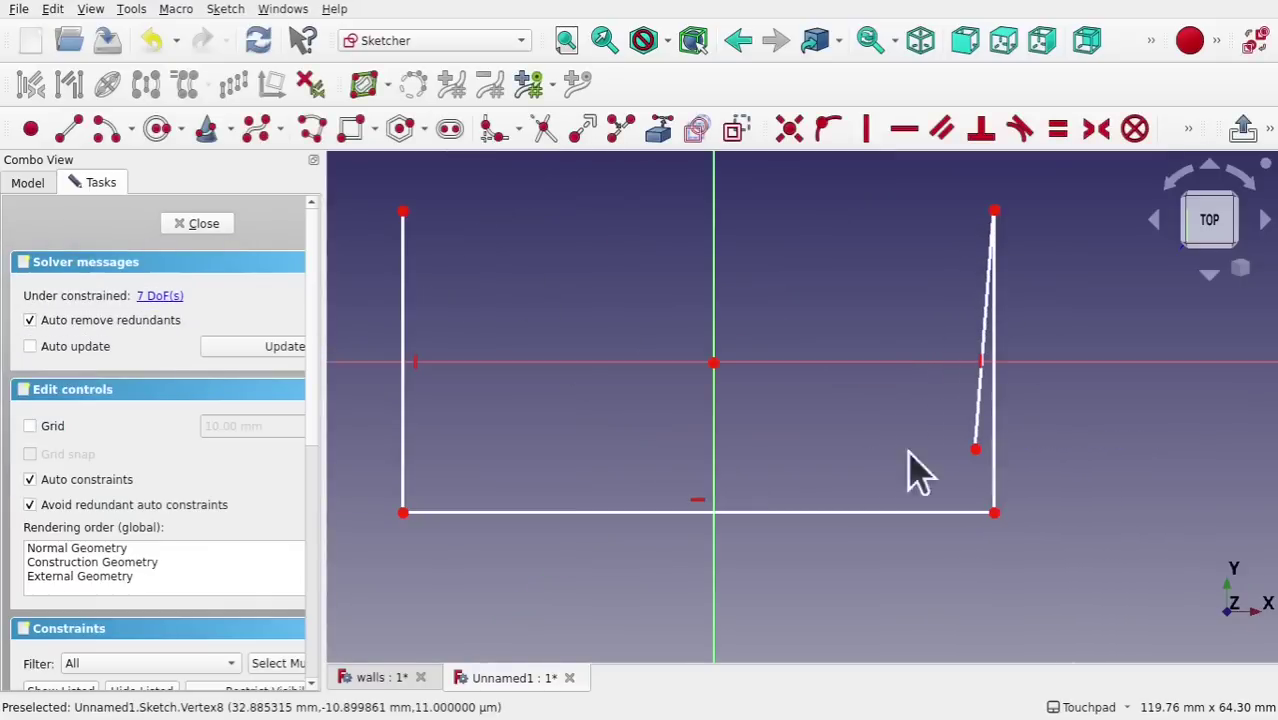
{"action": "left_click", "coordinate": [205, 226]}
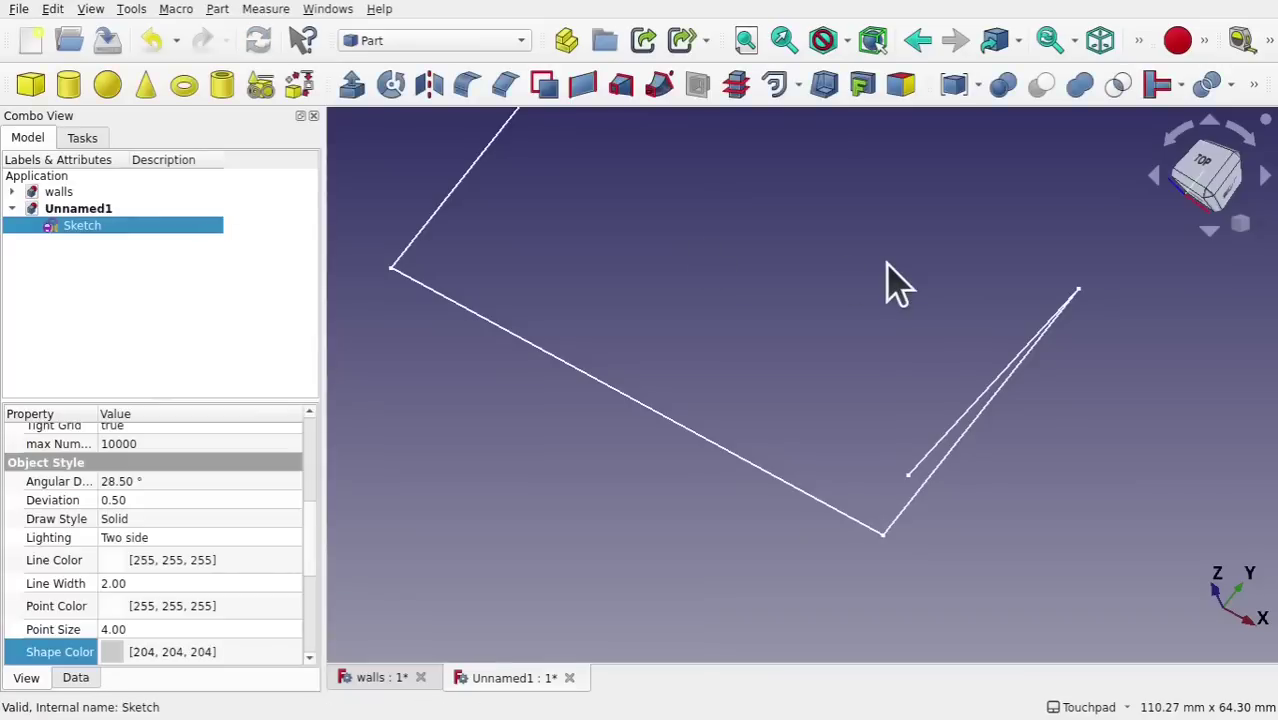
Start a 1 mm 2D Offset of the narrowed sketch with Intersection joins and Skin mode
{"action": "left_click", "coordinate": [774, 88]}
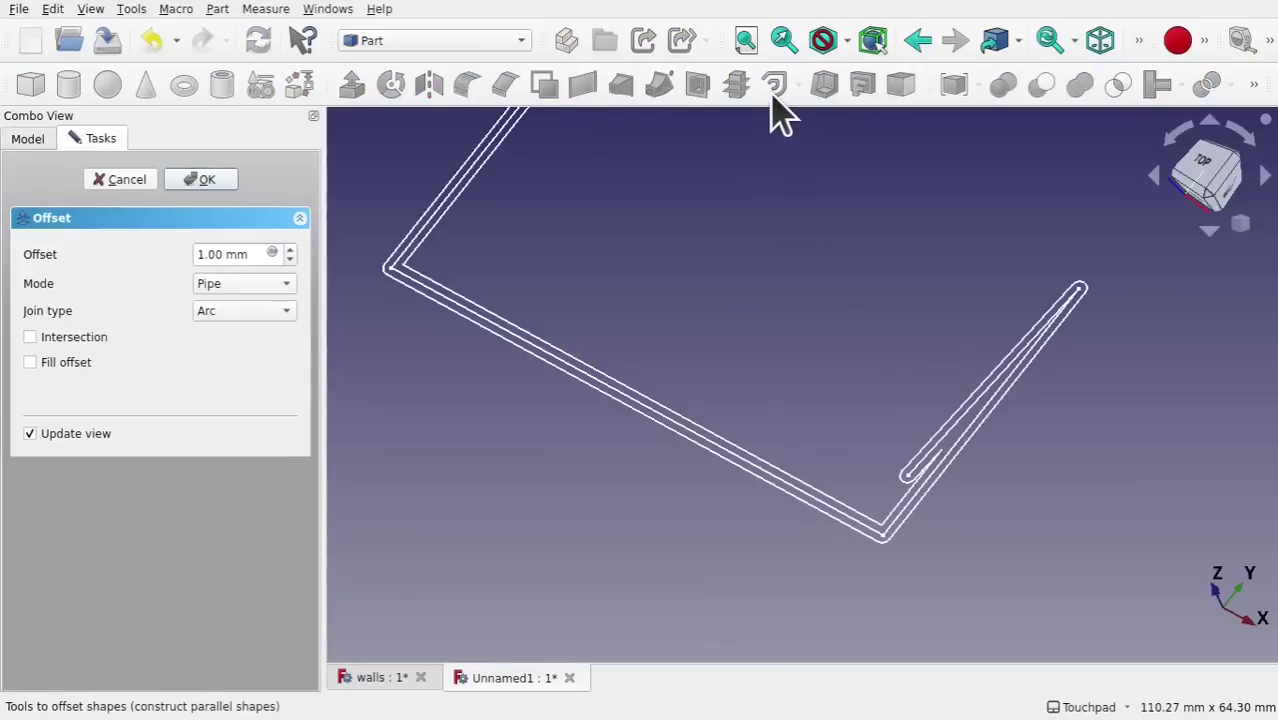
{"action": "left_click", "coordinate": [261, 314]}
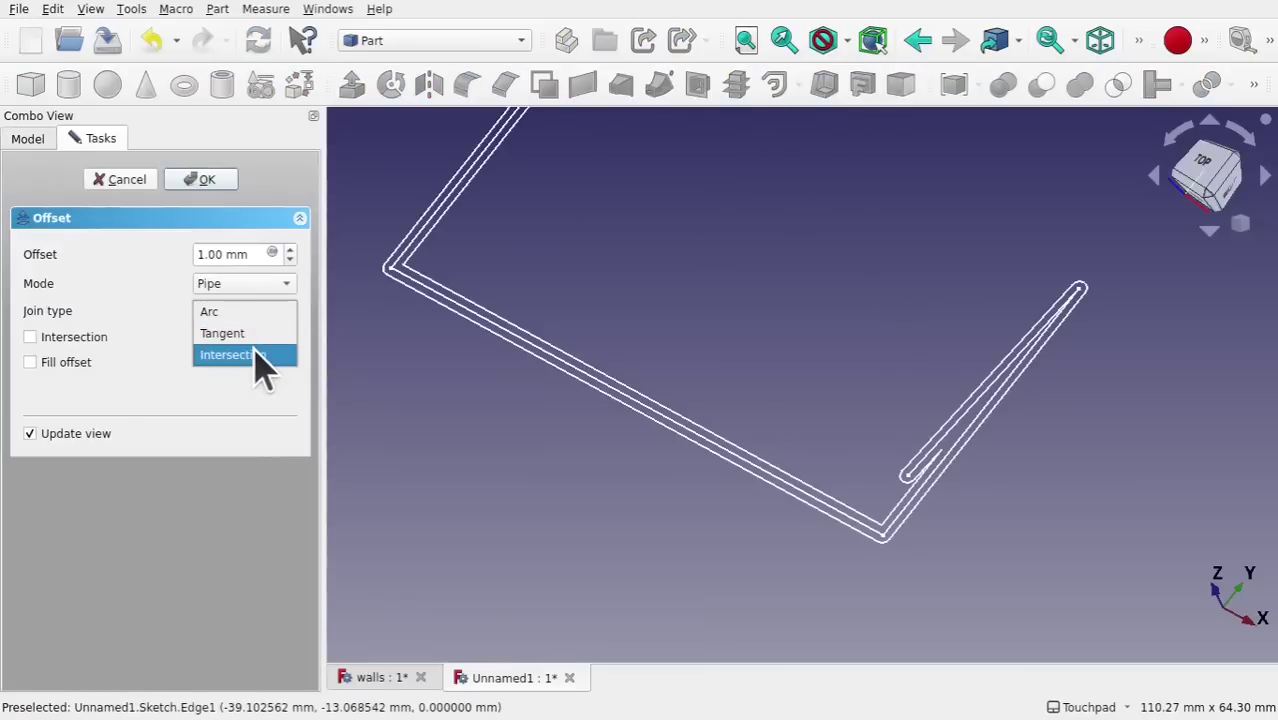
{"action": "left_click", "coordinate": [245, 356]}
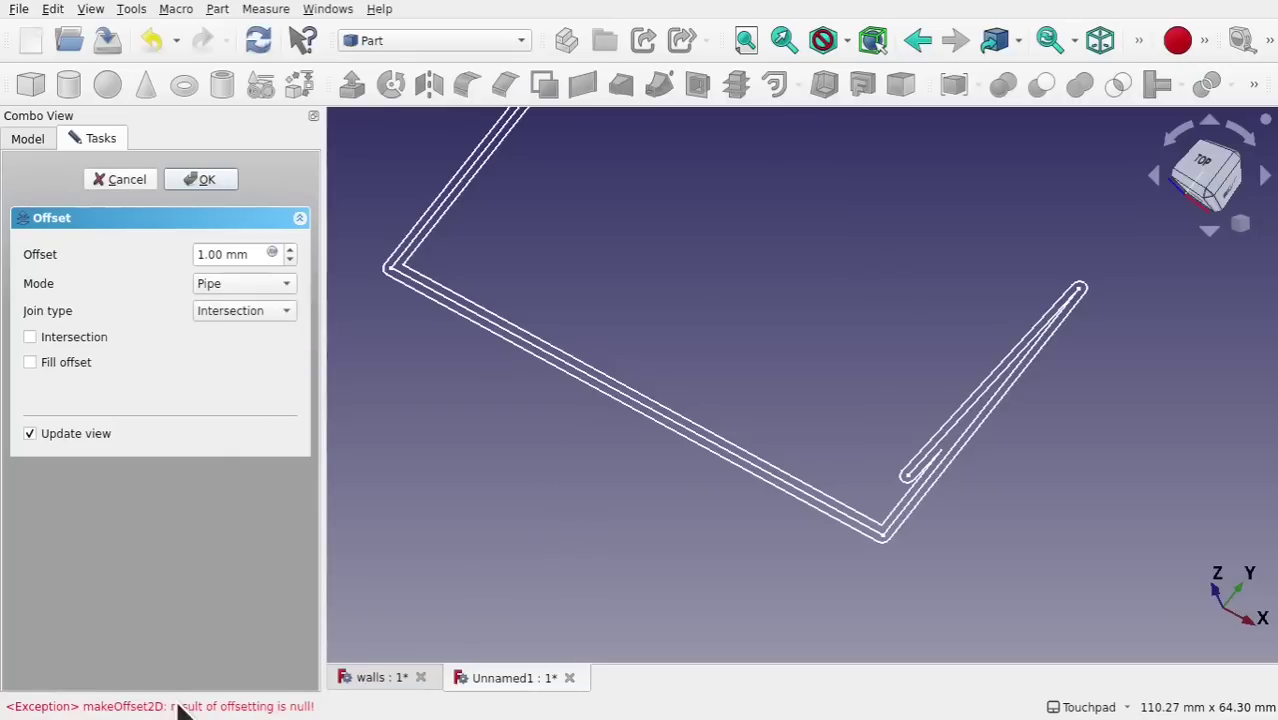
{"action": "left_click", "coordinate": [242, 284]}
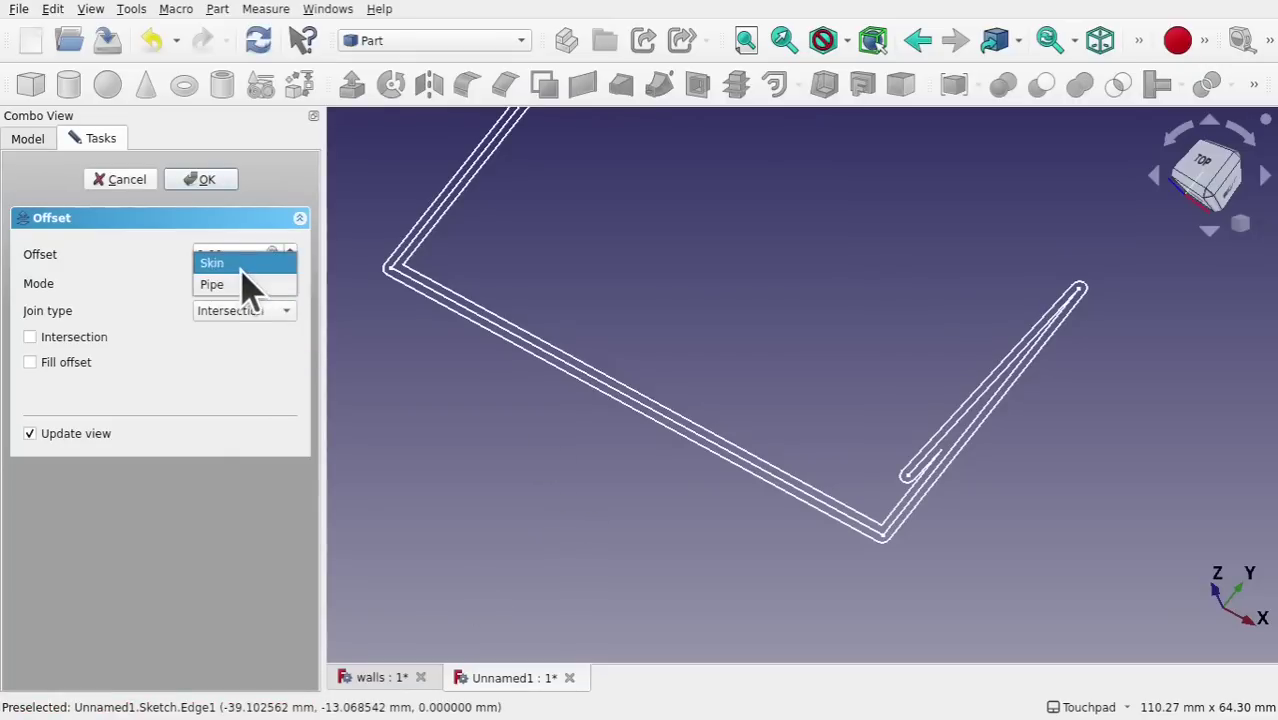
{"action": "left_click", "coordinate": [241, 265]}
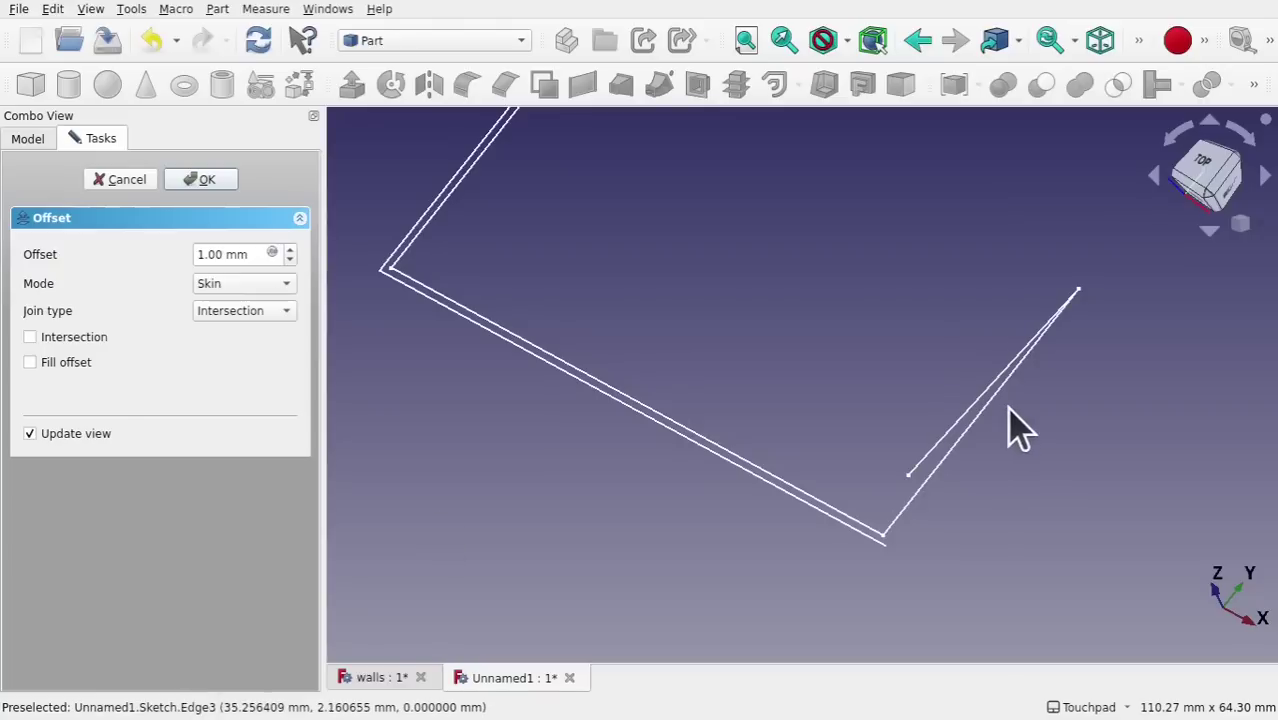
Examine the acute corner of the Intersection-joined offset and increase the offset distance to 3.8 mm
{"action": "scroll", "coordinate": [993, 414], "scroll_direction": "up", "scroll_amount": 2}
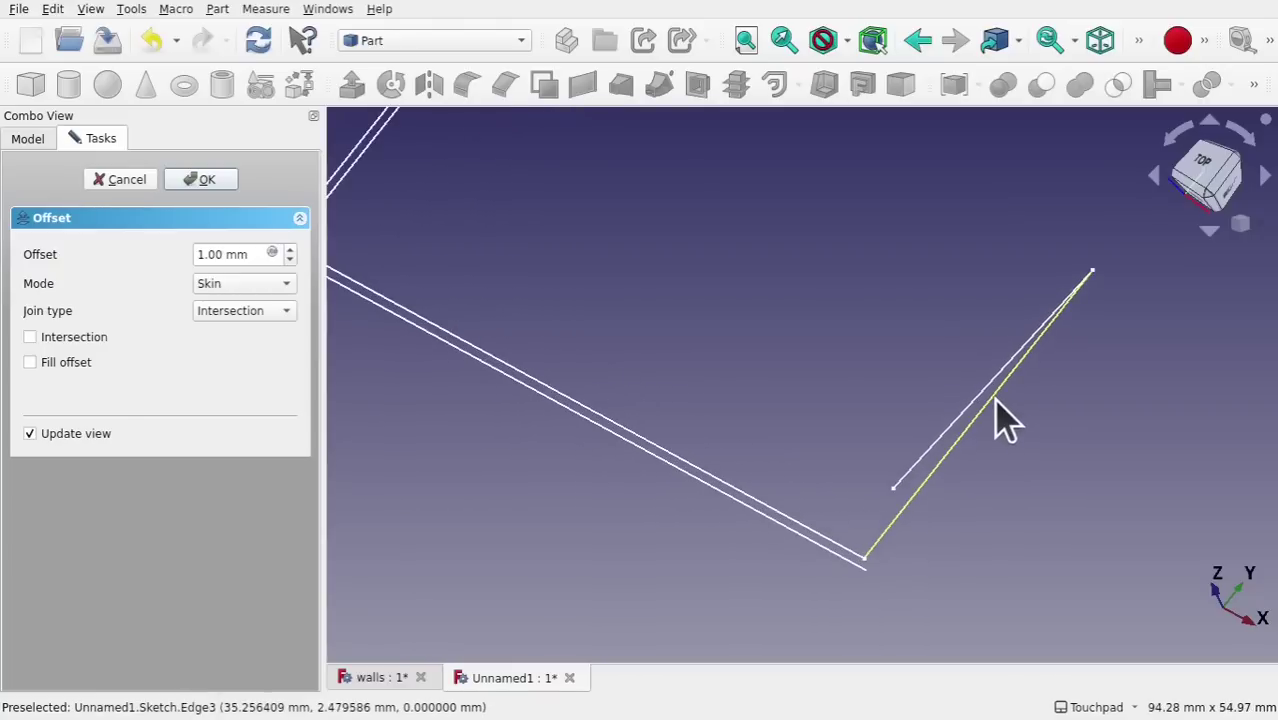
{"action": "middle_click_drag", "start_coordinate": [1000, 415], "coordinate": [956, 465]}
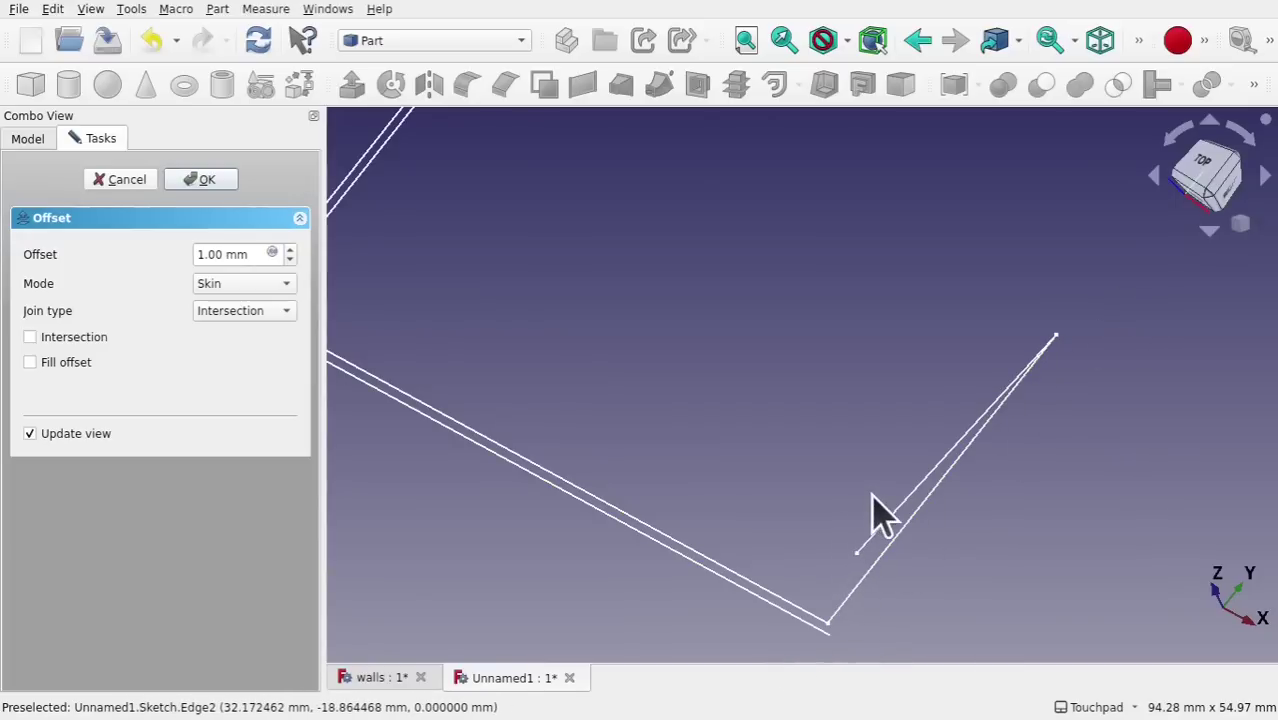
{"action": "middle_click_drag", "start_coordinate": [1084, 286], "coordinate": [927, 414]}
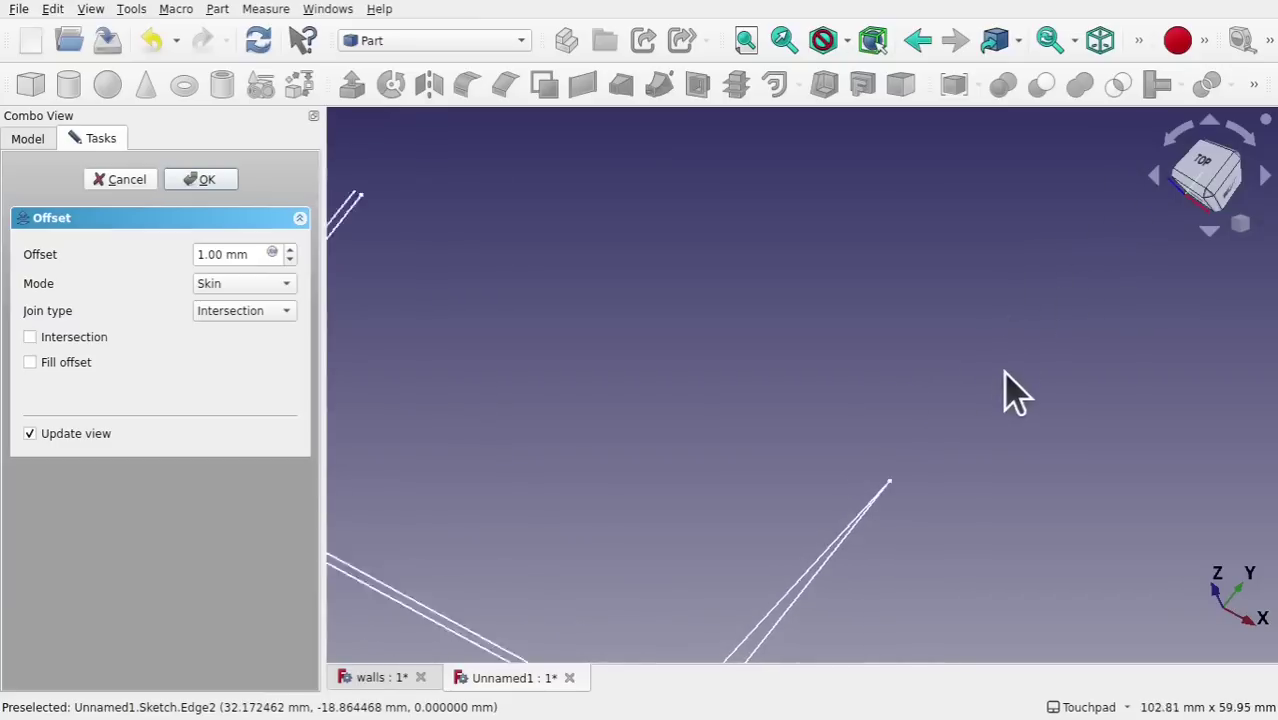
{"action": "mouse_move", "coordinate": [1004, 391]}
{"action": "middle_mouse_down"}
{"action": "mouse_move", "coordinate": [1058, 274]}
{"action": "mouse_move", "coordinate": [1030, 278]}
{"action": "middle_mouse_up"}
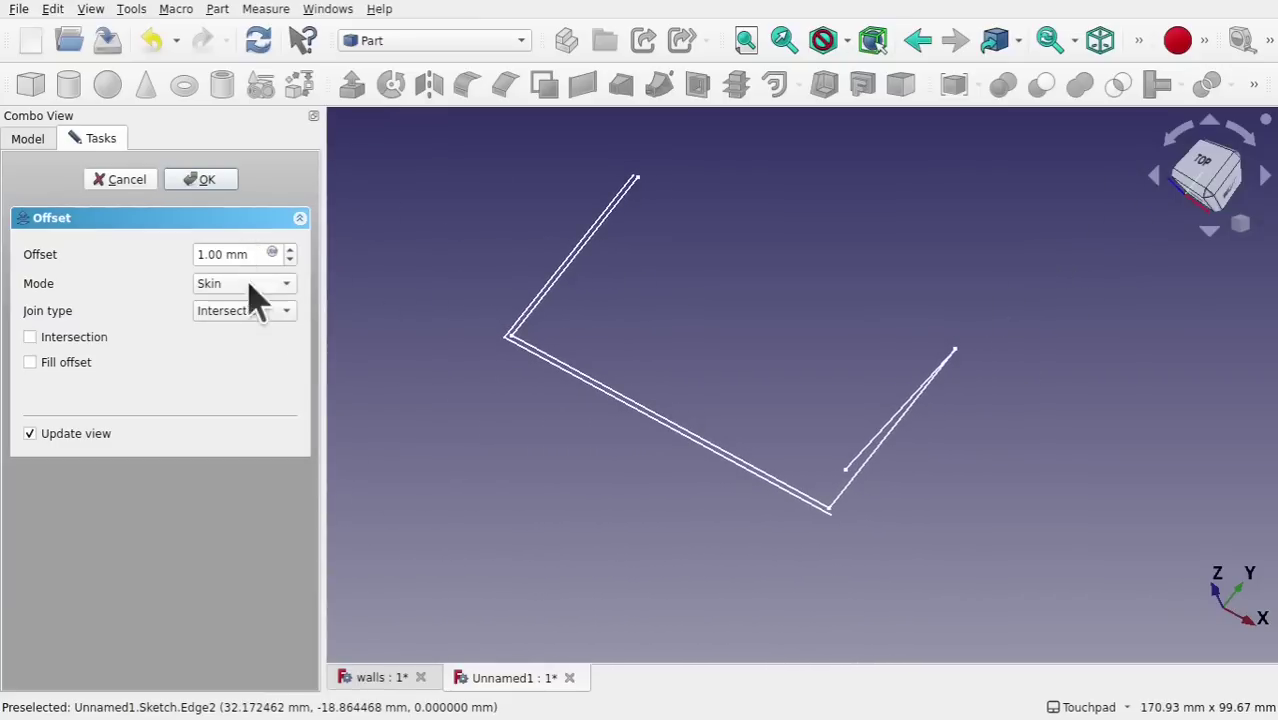
{"action": "scroll", "coordinate": [290, 252], "scroll_direction": "up", "scroll_amount": 9}
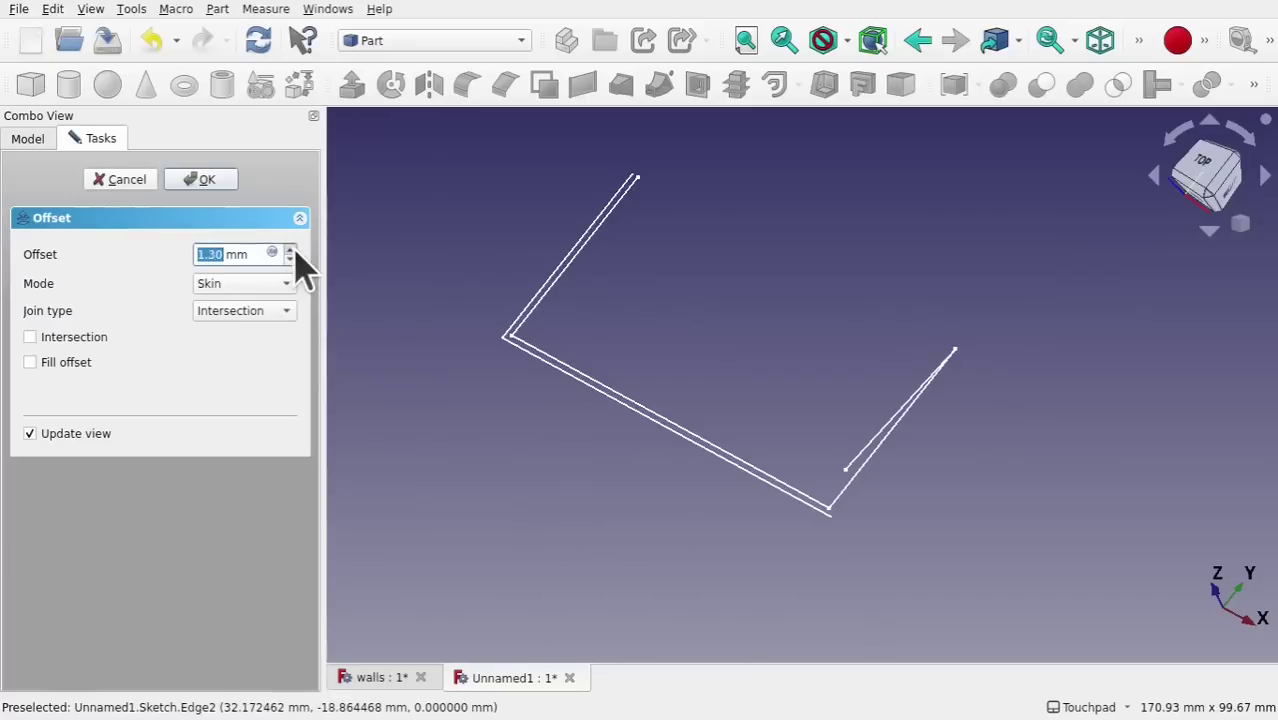
{"action": "scroll", "coordinate": [296, 252], "scroll_direction": "up", "scroll_amount": 18}
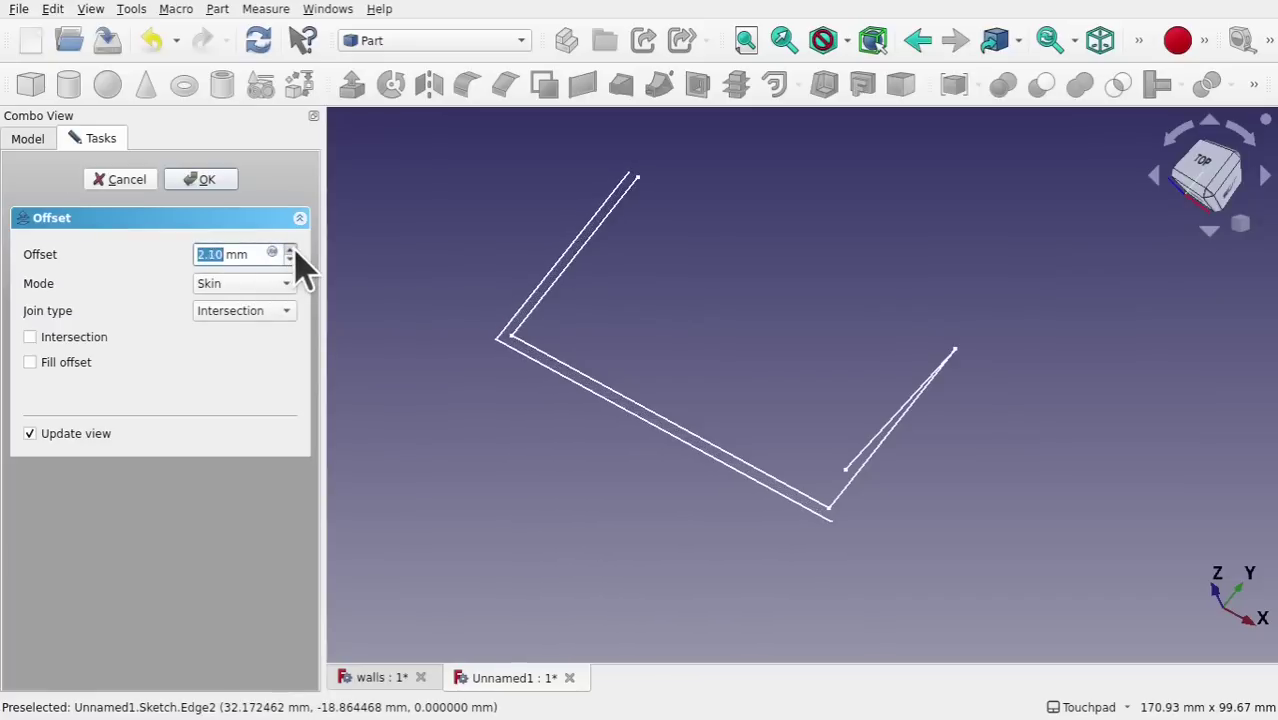
{"action": "scroll", "coordinate": [296, 252], "scroll_direction": "up", "scroll_amount": 1}
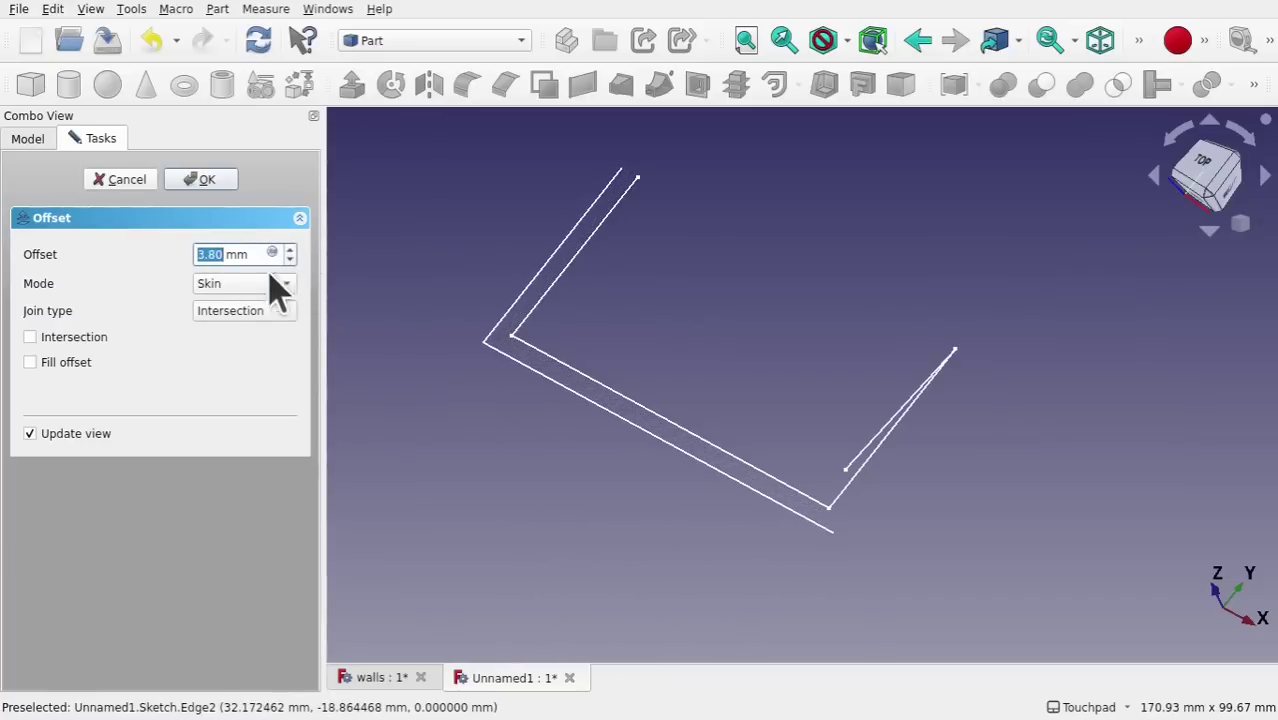
Set the offset's join type to Arc and examine the acute corner at close range
{"action": "left_click", "coordinate": [256, 312]}
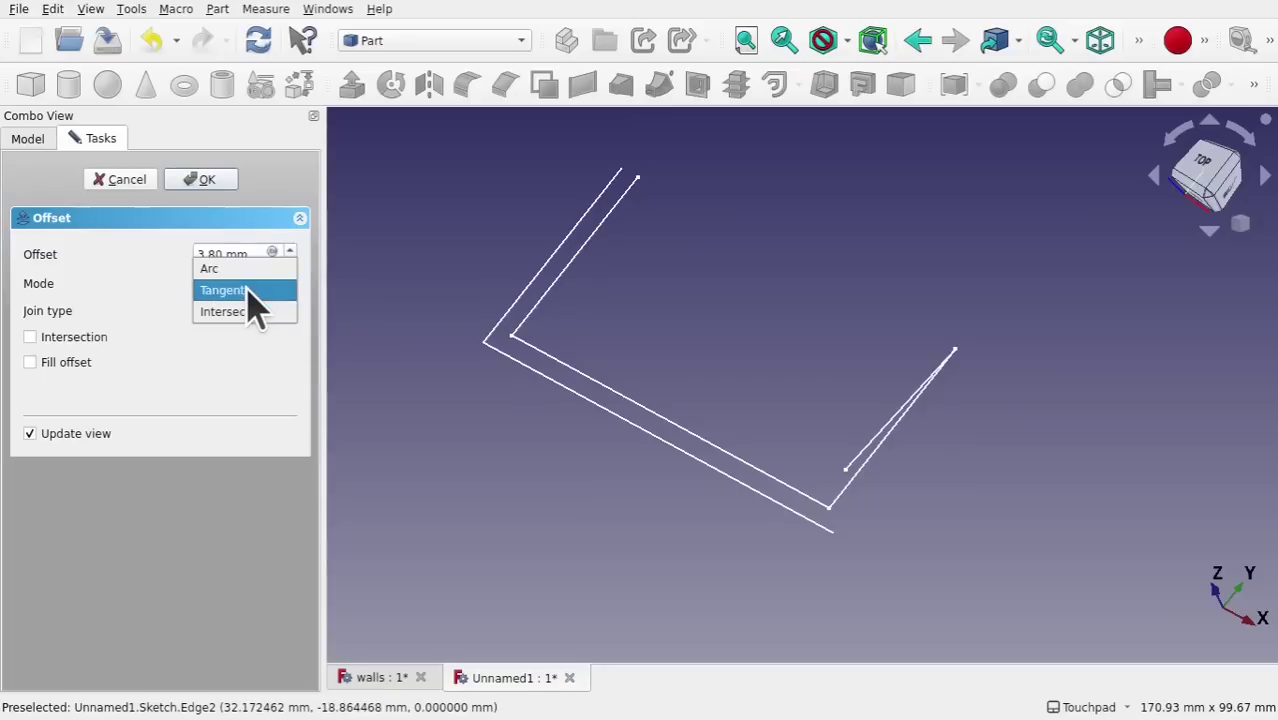
{"action": "left_click", "coordinate": [245, 272]}
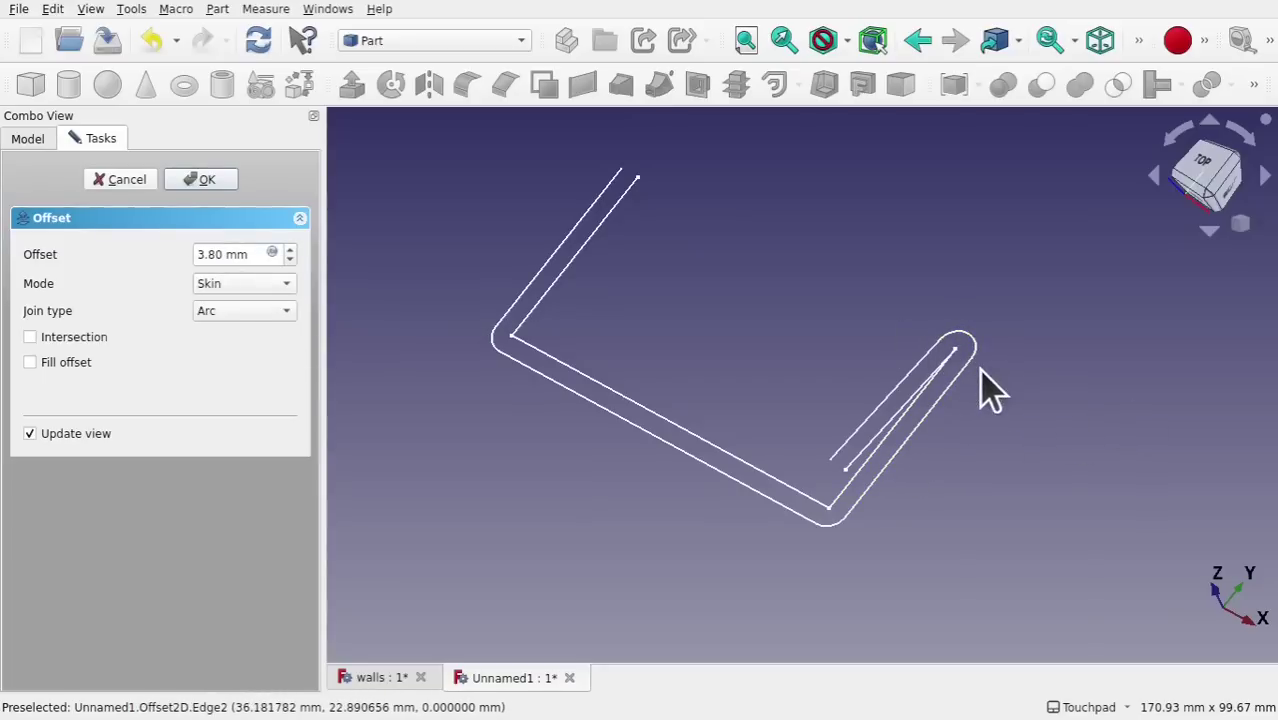
{"action": "scroll", "coordinate": [975, 358], "scroll_direction": "up", "scroll_amount": 5}
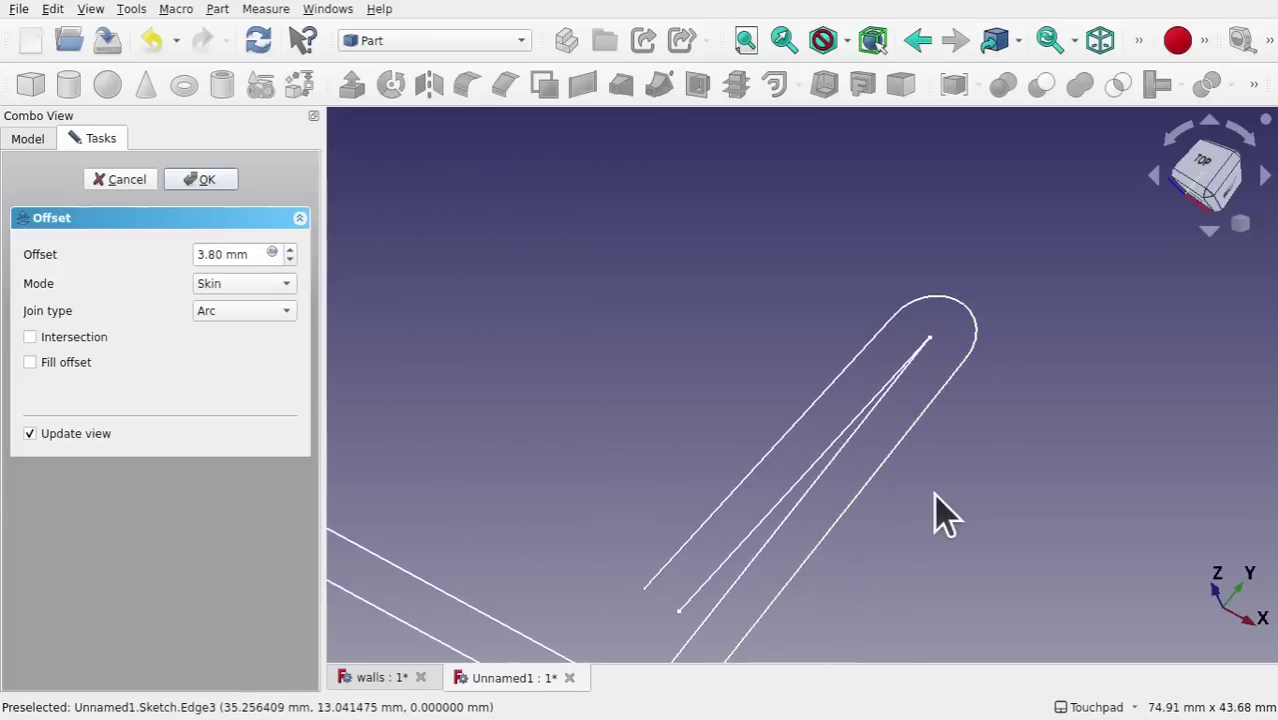
Raise the Arc-joined offset gradually to 5.8 mm to test larger outward distances around the acute corner
{"action": "scroll", "coordinate": [295, 255], "scroll_direction": "up", "scroll_amount": 9}
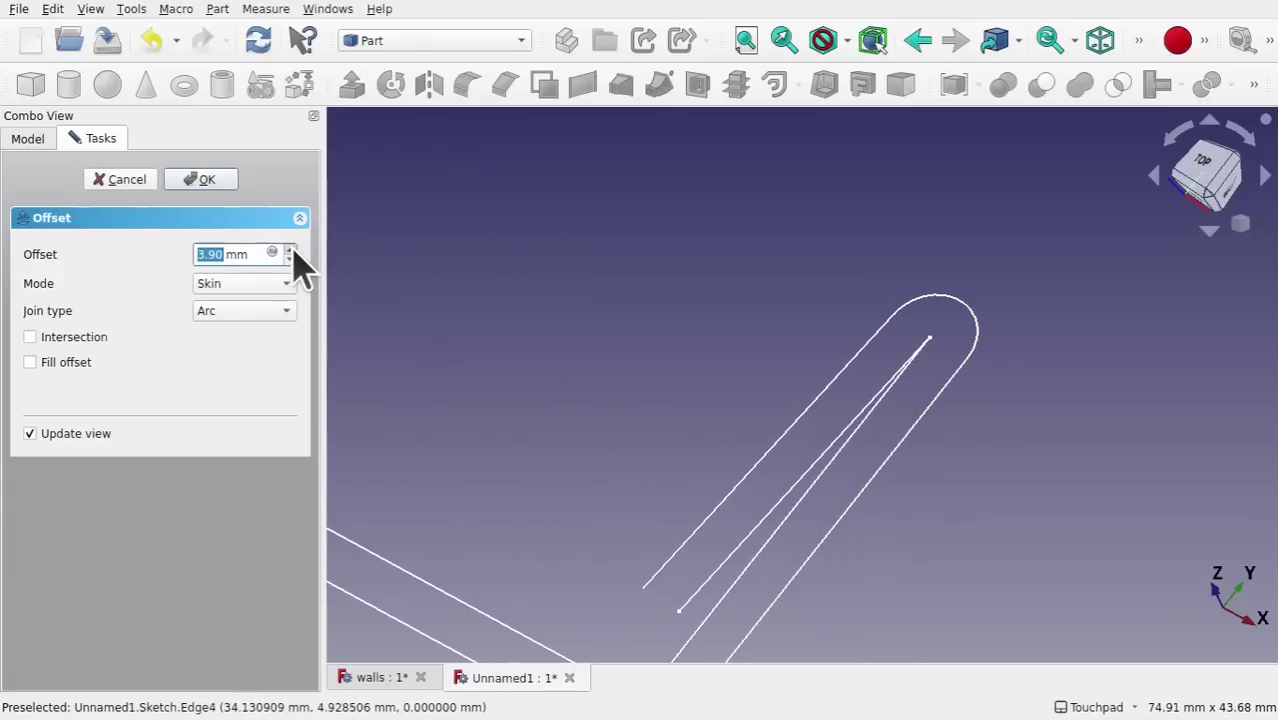
{"action": "scroll", "coordinate": [295, 257], "scroll_direction": "up", "scroll_amount": 2}
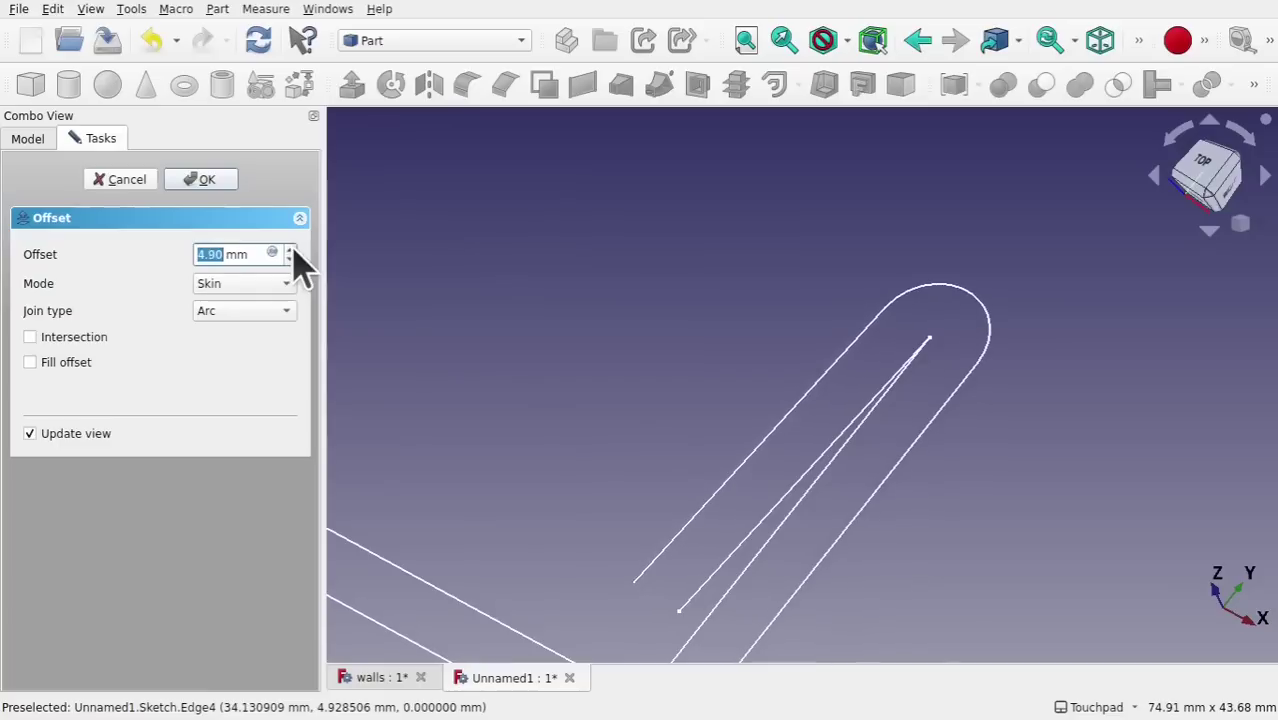
{"action": "scroll", "coordinate": [900, 430], "scroll_direction": "down", "scroll_amount": 5}
{"action": "scroll", "coordinate": [900, 430], "scroll_direction": "up", "scroll_amount": 4}
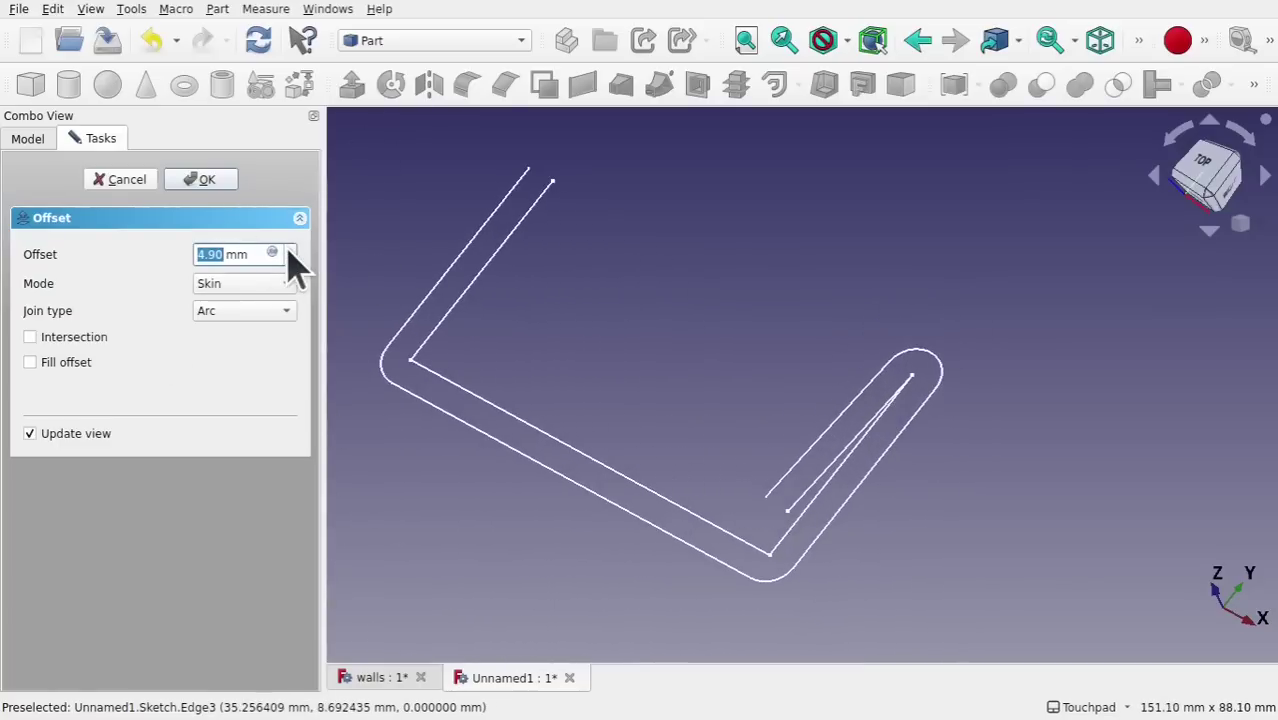
{"action": "scroll", "coordinate": [289, 255], "scroll_direction": "up", "scroll_amount": 9}
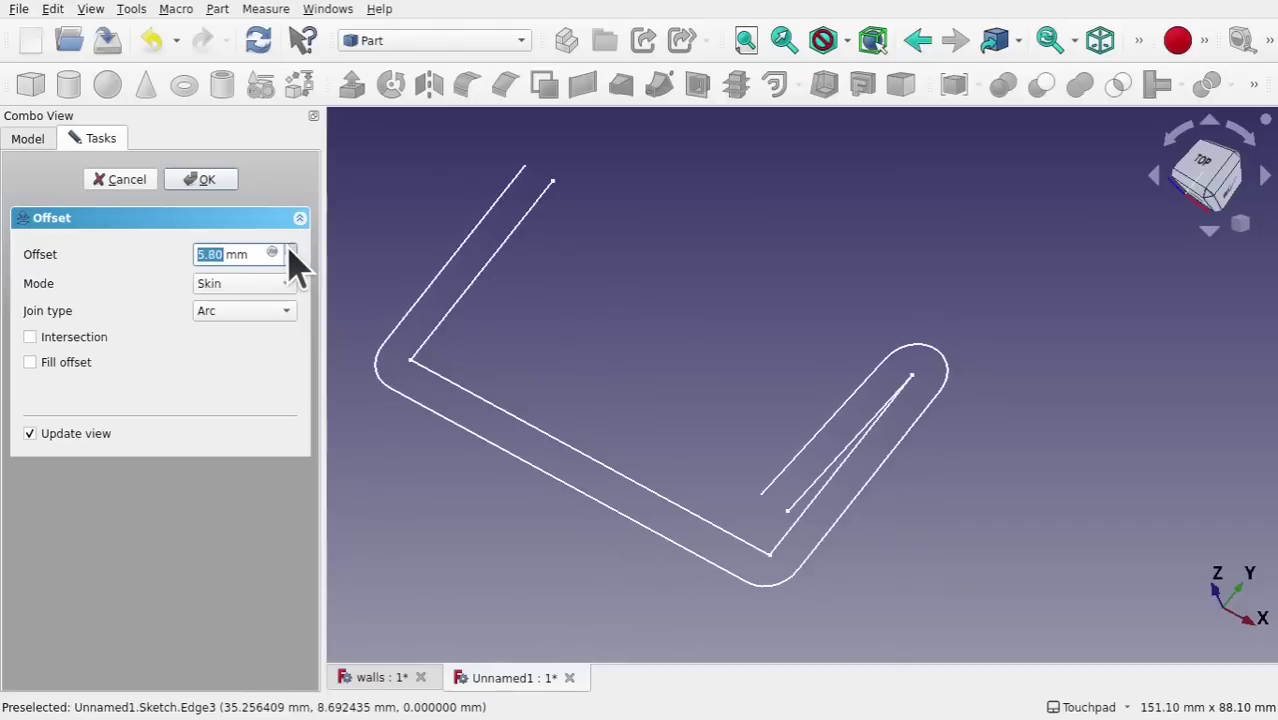
{"action": "scroll", "coordinate": [289, 252], "scroll_direction": "up", "scroll_amount": 1}
Lower the offset through zero to -0.5 mm and examine the inward offset inside the acute corner
{"action": "scroll", "coordinate": [291, 263], "scroll_direction": "down", "scroll_amount": 8}
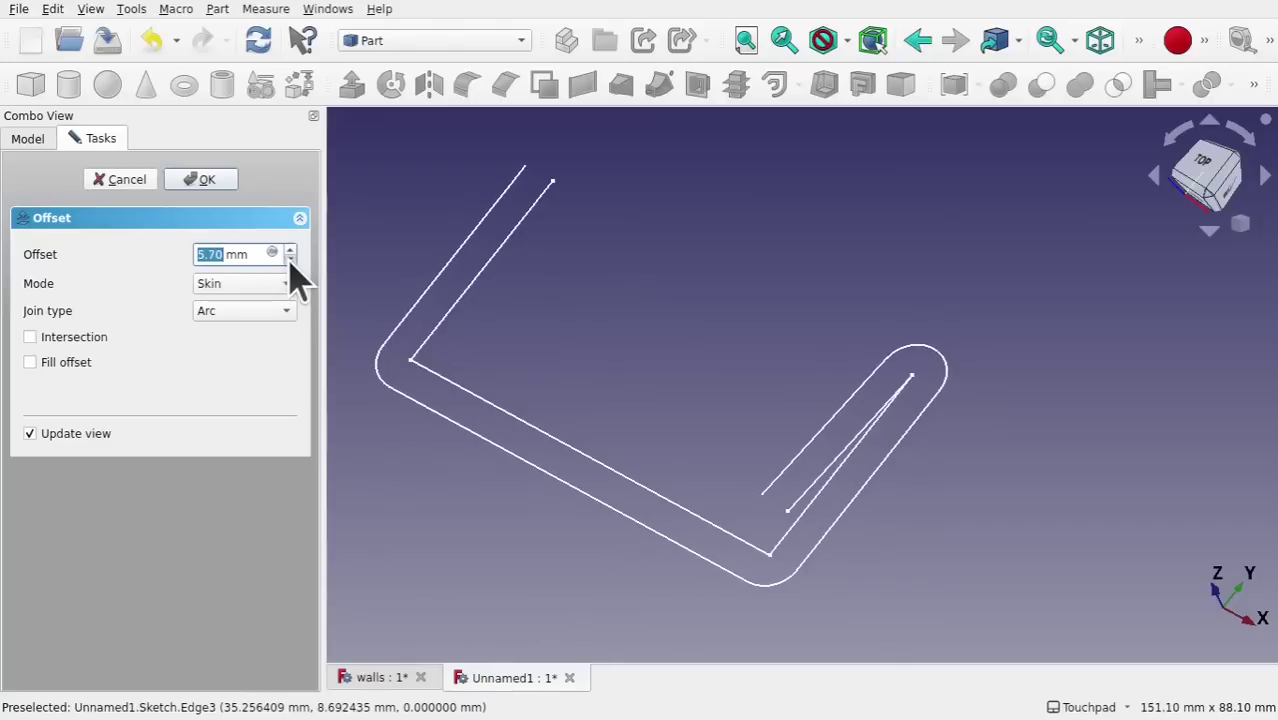
{"action": "scroll", "coordinate": [291, 263], "scroll_direction": "down", "scroll_amount": 13}
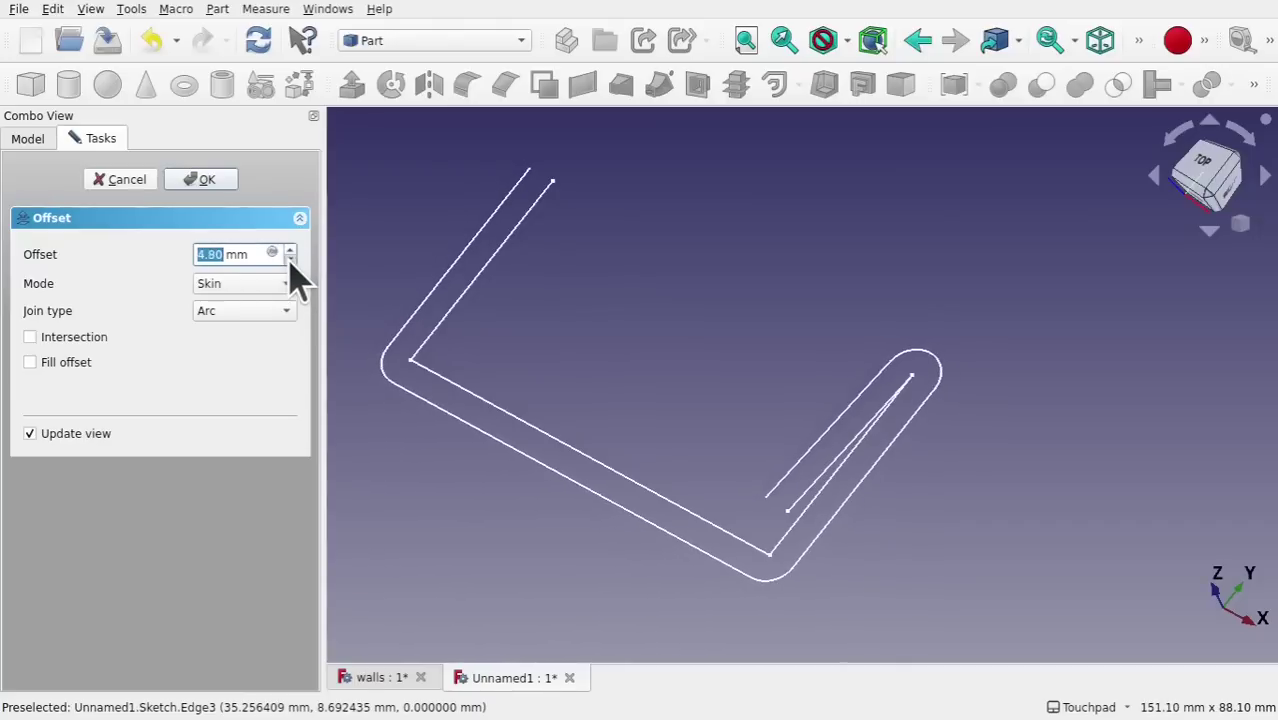
{"action": "scroll", "coordinate": [291, 263], "scroll_direction": "down", "scroll_amount": 14}
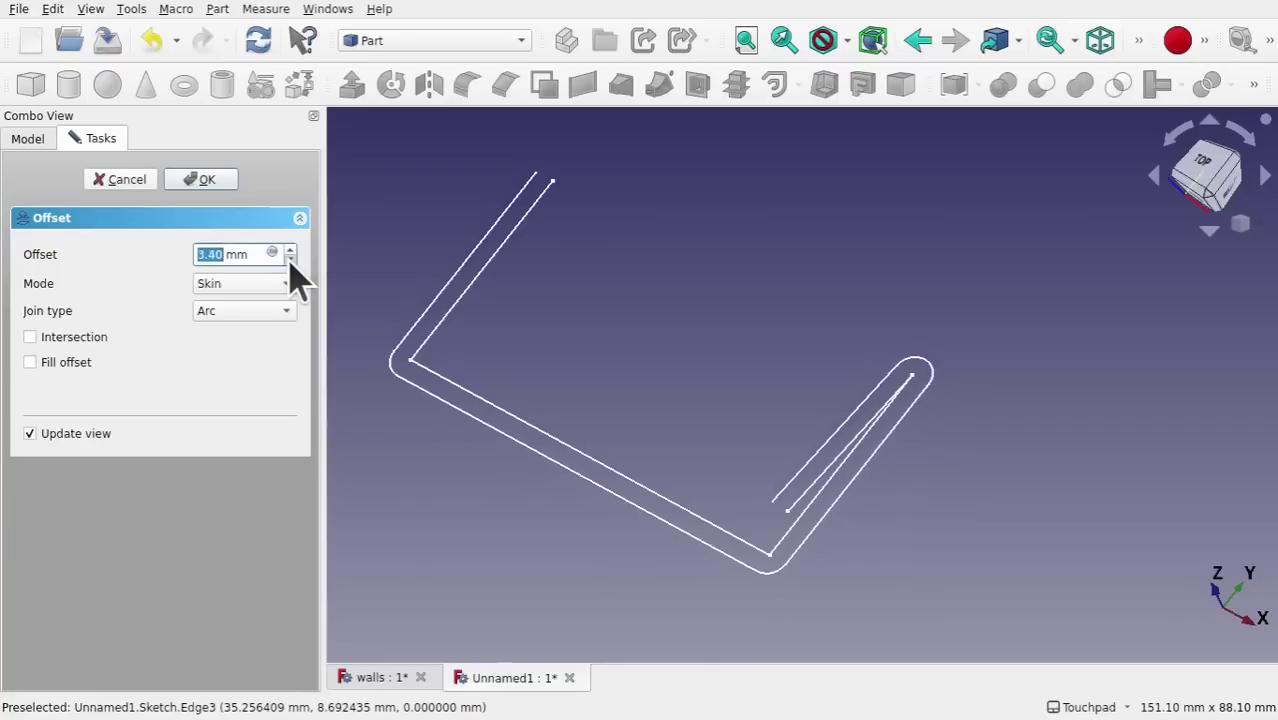
{"action": "scroll", "coordinate": [291, 263], "scroll_direction": "down", "scroll_amount": 13}
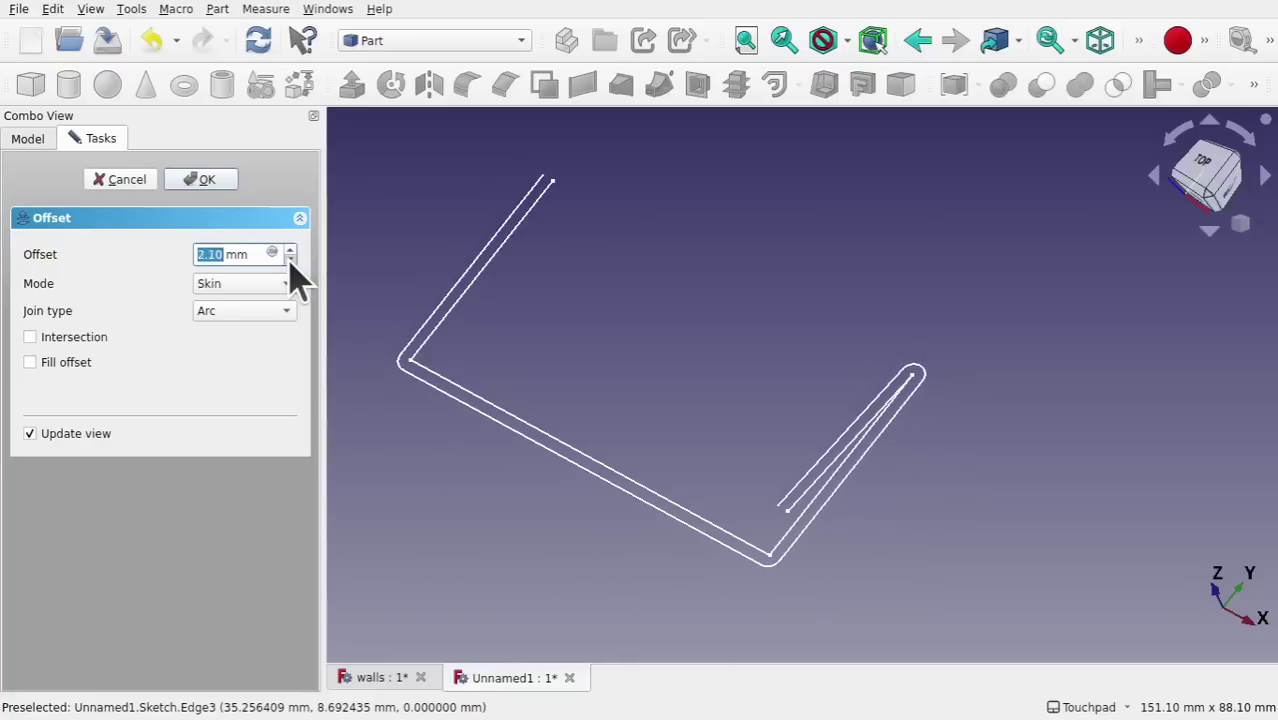
{"action": "scroll", "coordinate": [291, 263], "scroll_direction": "down", "scroll_amount": 13}
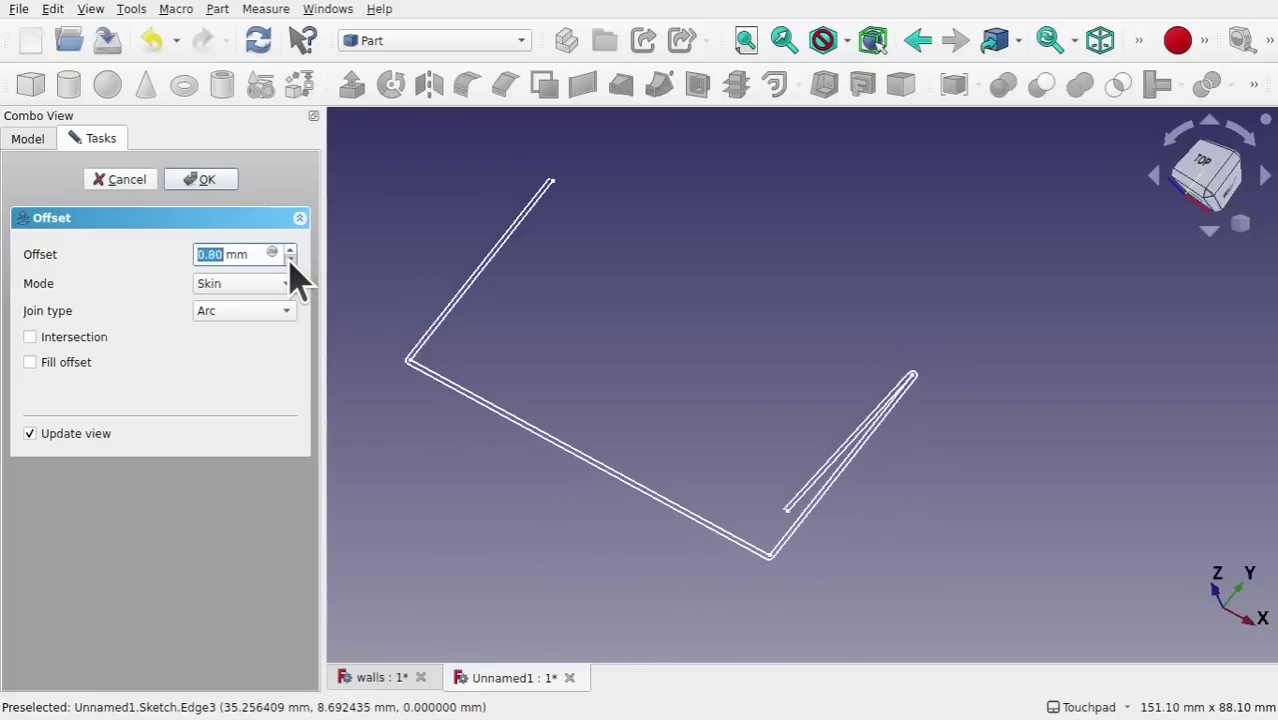
{"action": "scroll", "coordinate": [289, 261], "scroll_direction": "down", "scroll_amount": 3}
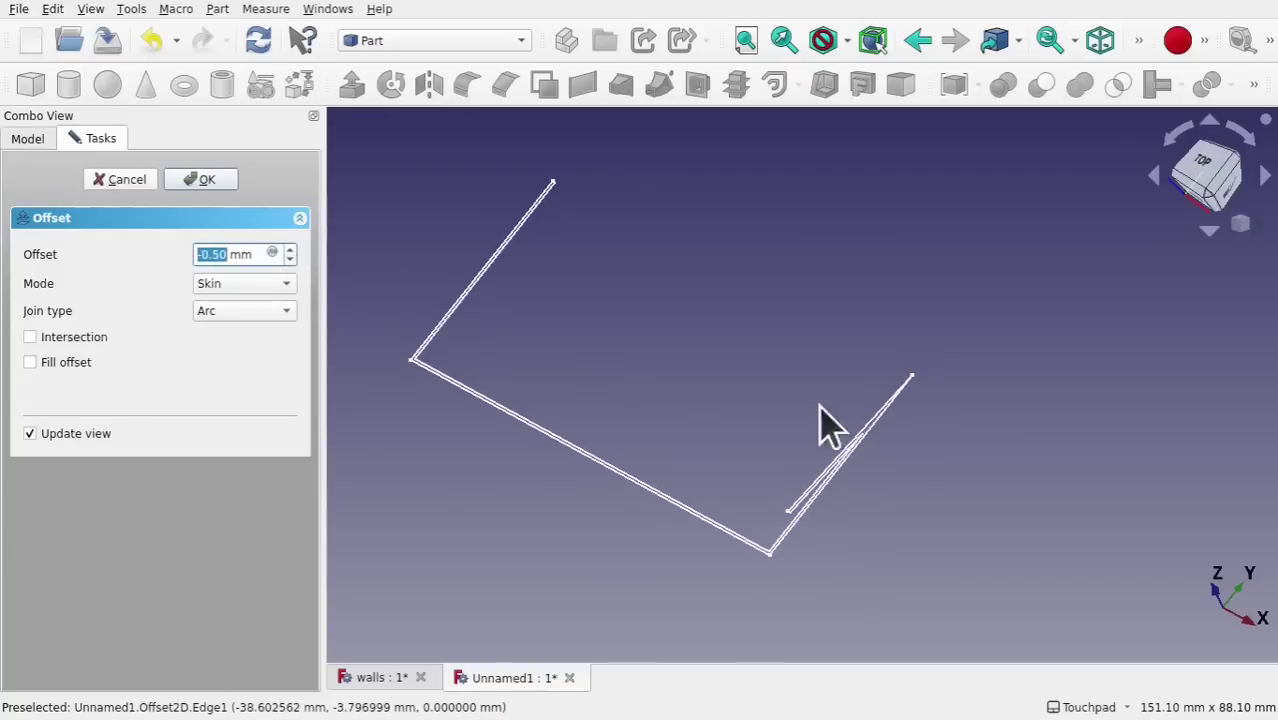
{"action": "scroll", "coordinate": [839, 448], "scroll_direction": "up", "scroll_amount": 5}
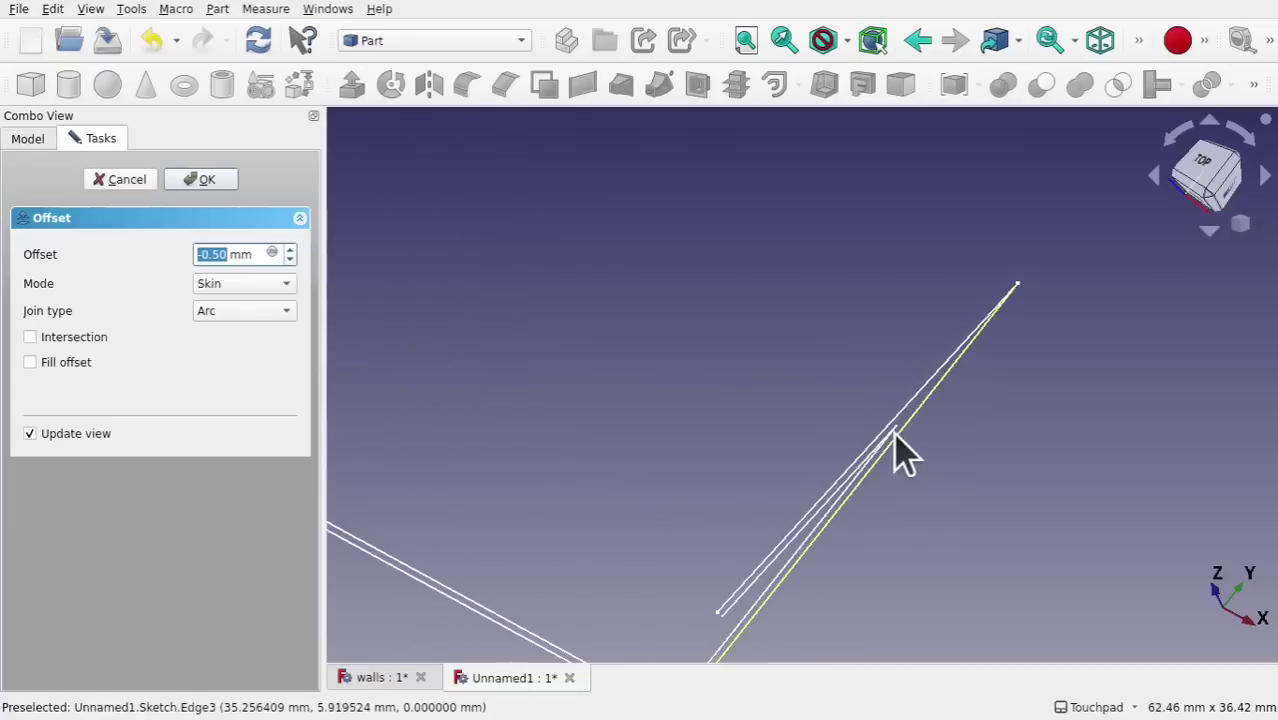
Decrease the inward offset in 0.1 mm increments to -1.2 mm to find its limit in the acute corner
{"action": "left_click", "coordinate": [289, 260]}
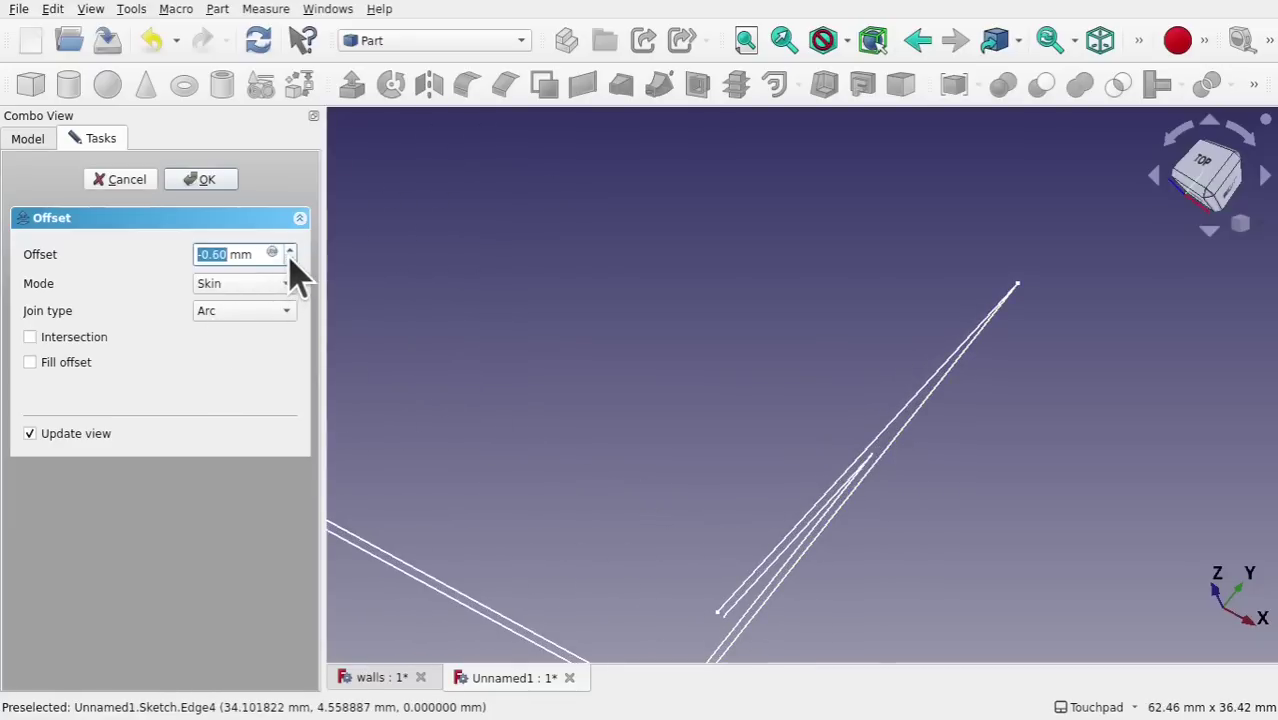
{"action": "left_click", "coordinate": [289, 260]}
{"action": "left_click", "coordinate": [289, 260]}
{"action": "left_click", "coordinate": [289, 260]}
{"action": "left_click", "coordinate": [289, 260]}
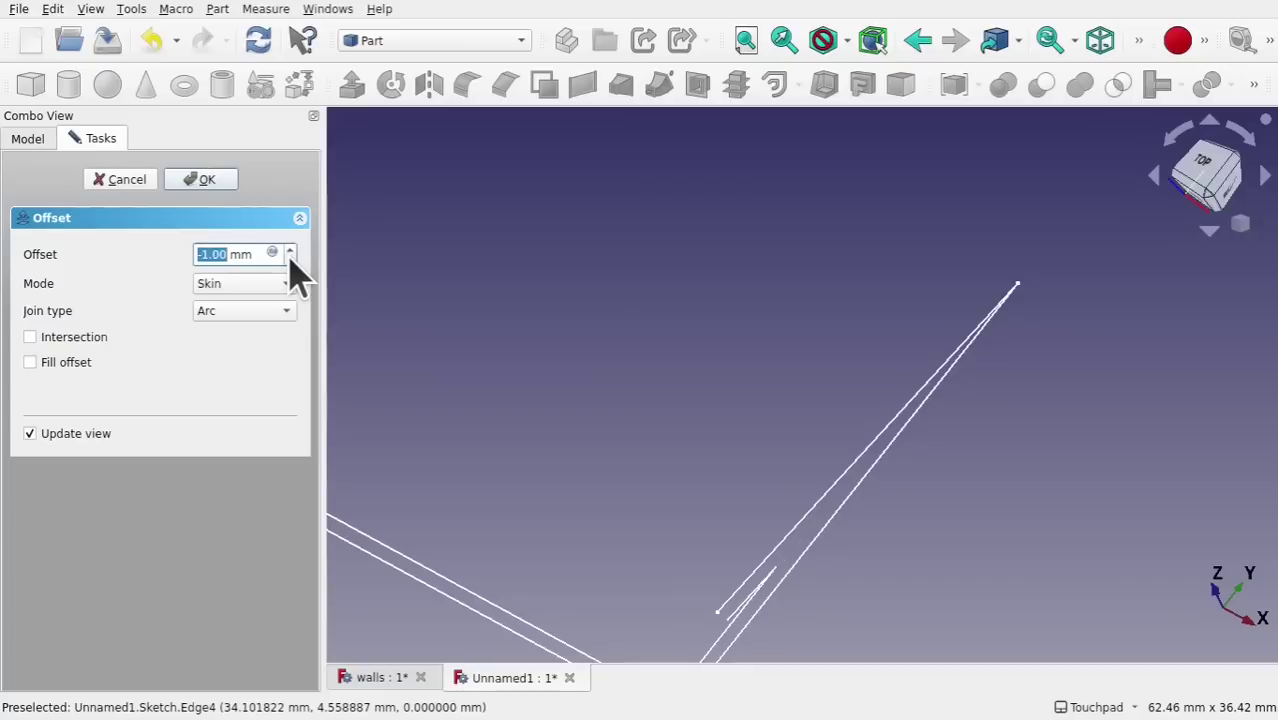
{"action": "left_click", "coordinate": [289, 260]}
{"action": "left_click", "coordinate": [289, 260]}
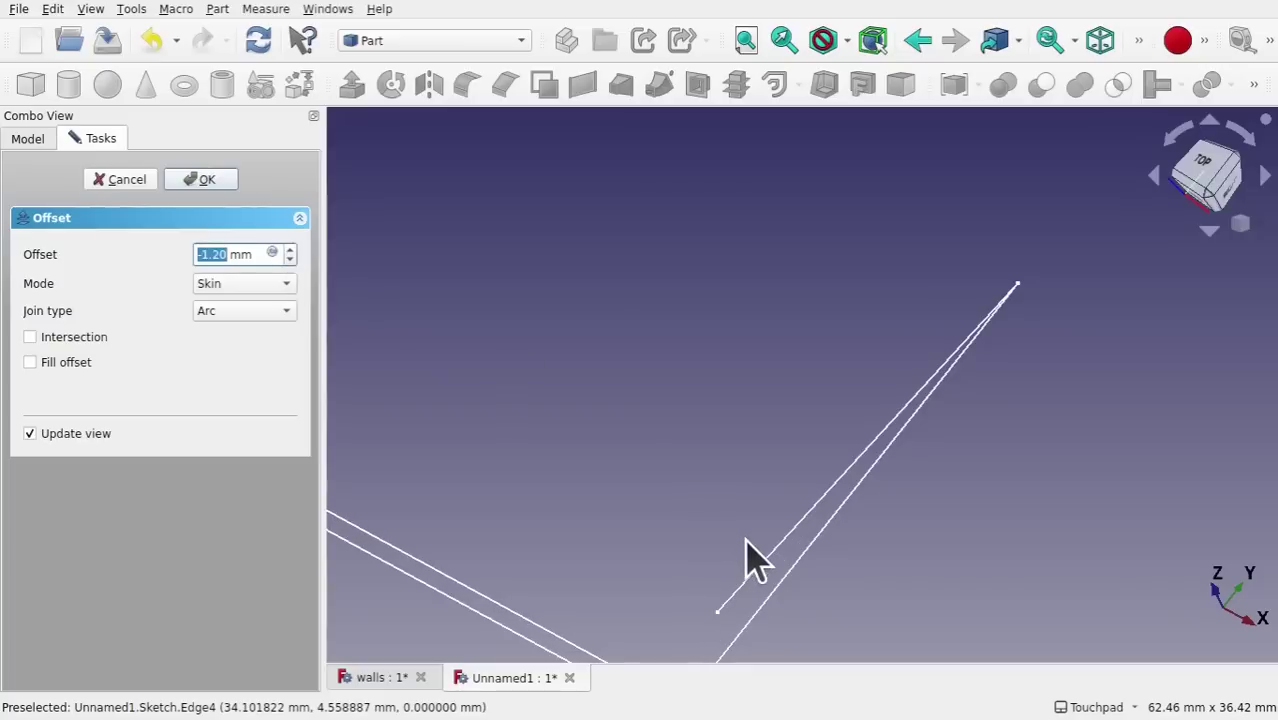
Push the inward offset further to -3 mm while checking the corner where the horizontal line meets the right vertical line
{"action": "scroll", "coordinate": [746, 553], "scroll_direction": "down", "scroll_amount": 2}
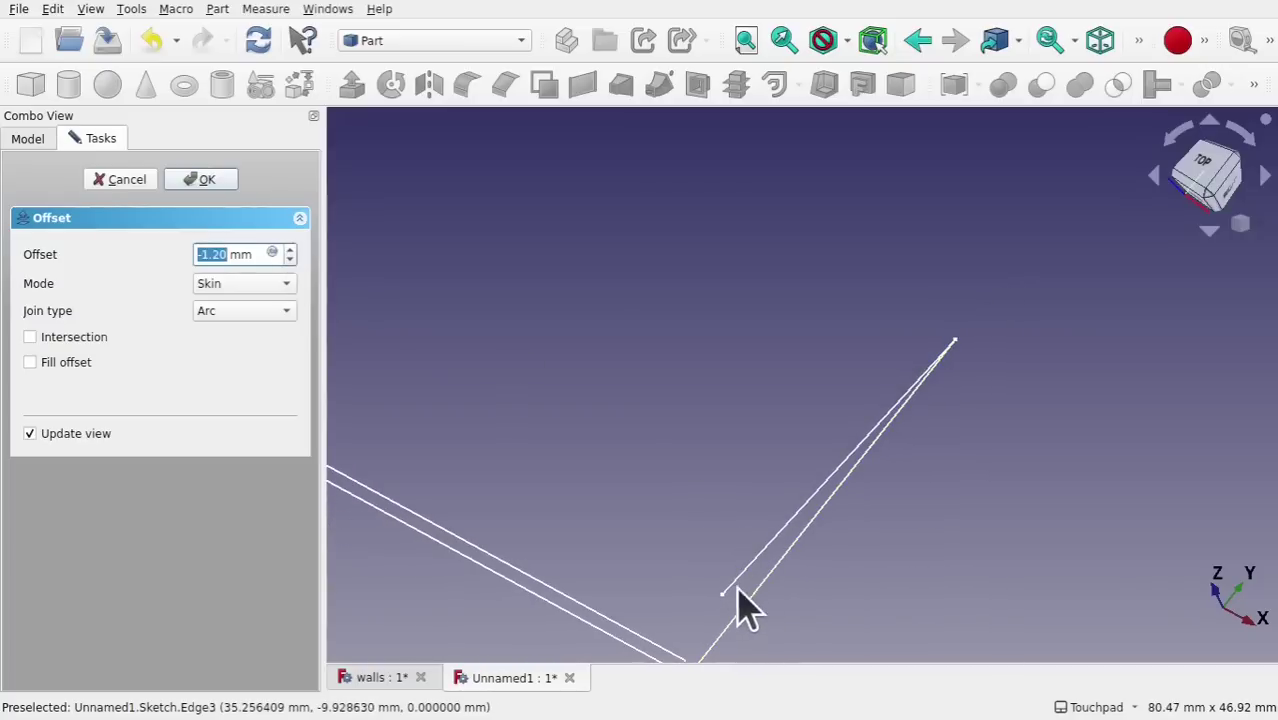
{"action": "middle_click_drag", "start_coordinate": [745, 605], "coordinate": [642, 622]}
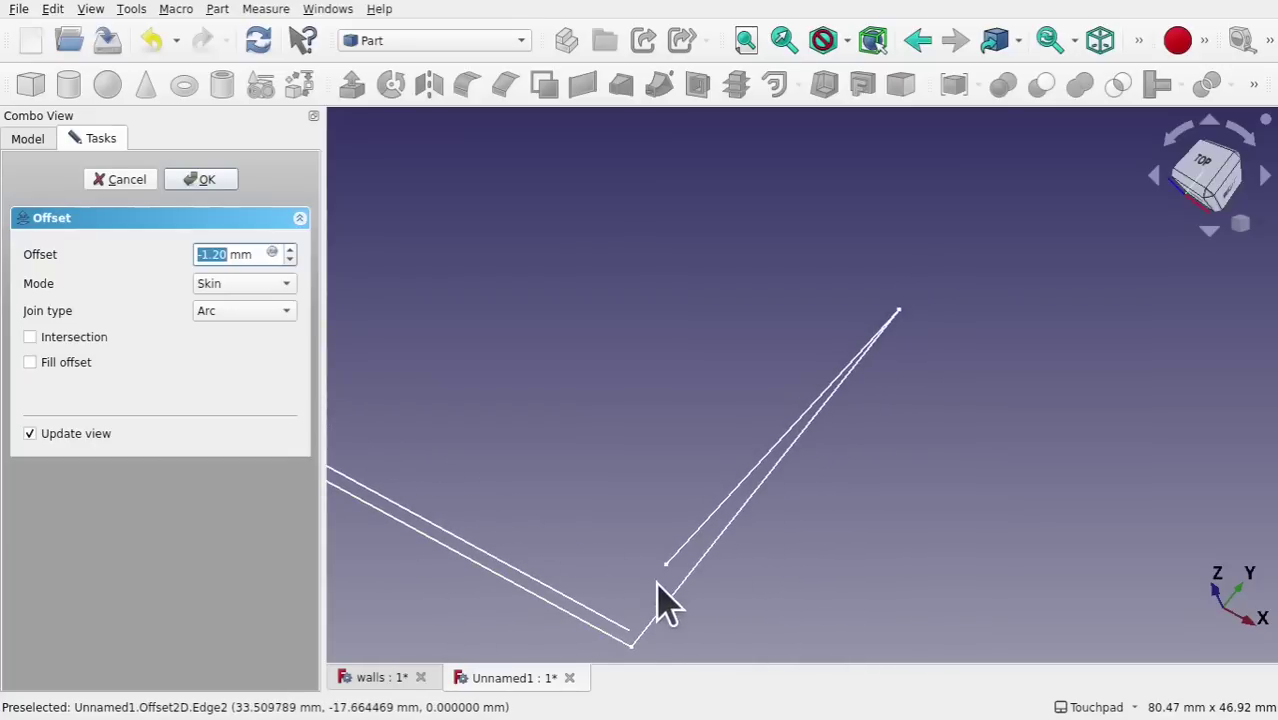
{"action": "left_click", "coordinate": [289, 259]}
{"action": "left_click", "coordinate": [289, 259]}
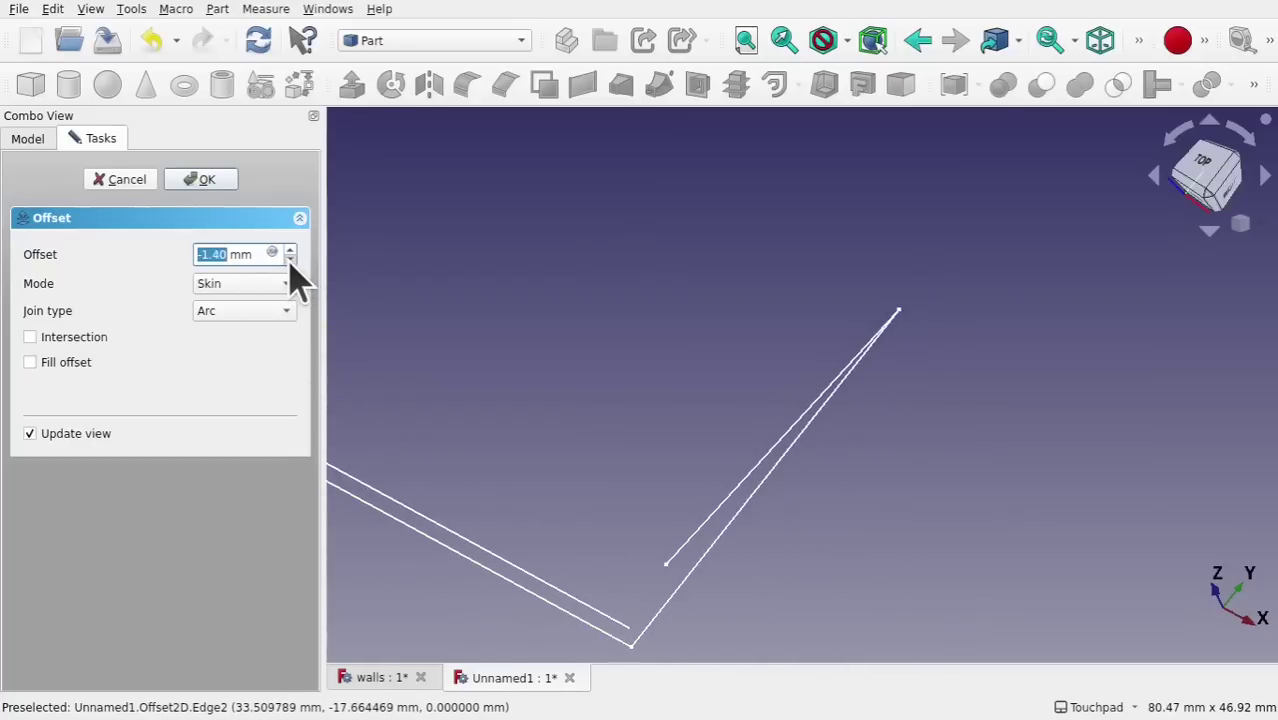
{"action": "left_click", "coordinate": [289, 259]}
{"action": "left_click", "coordinate": [289, 260]}
{"action": "left_click", "coordinate": [289, 260]}
{"action": "left_click", "coordinate": [289, 260]}
{"action": "left_click", "coordinate": [289, 260]}
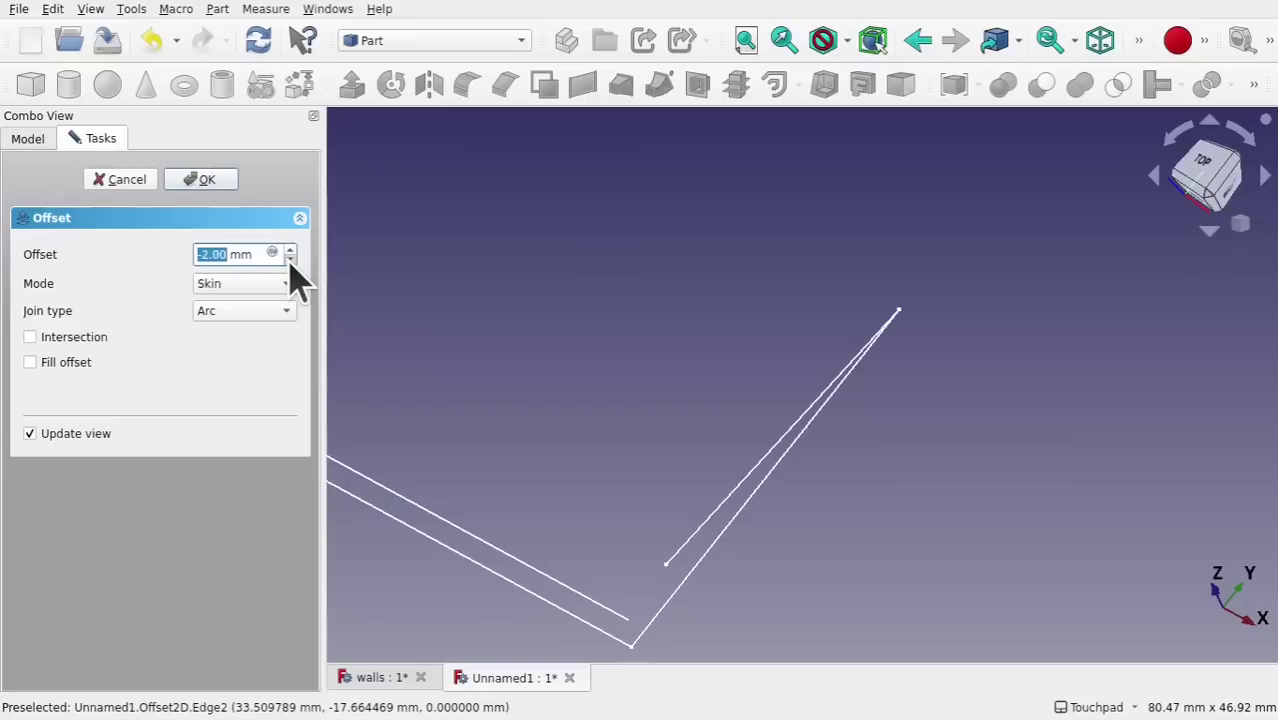
{"action": "left_click", "coordinate": [289, 260]}
{"action": "left_click", "coordinate": [289, 260]}
{"action": "left_click", "coordinate": [289, 260]}
{"action": "left_click", "coordinate": [289, 260]}
{"action": "left_click", "coordinate": [289, 260]}
{"action": "left_click", "coordinate": [289, 260]}
{"action": "left_click", "coordinate": [289, 260]}
{"action": "left_click", "coordinate": [289, 260]}
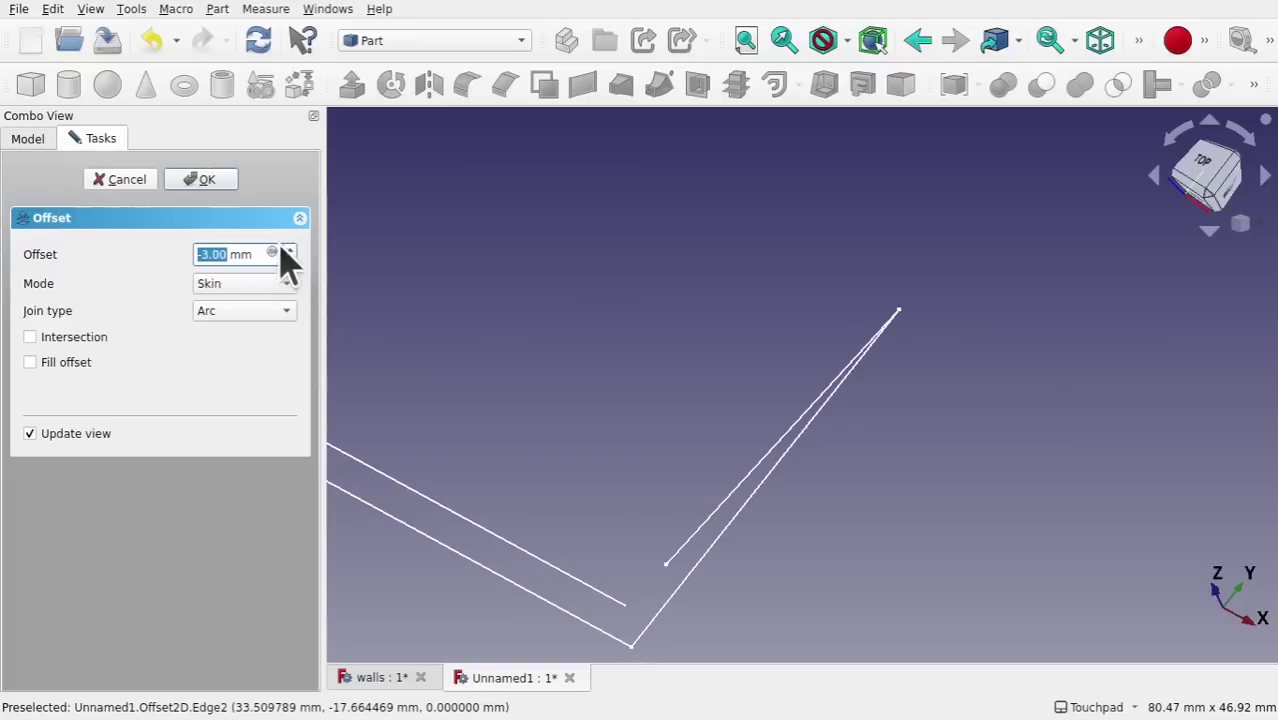
Set the offset to -1 mm and enable Fill offset to fill the area between the sketch and its offset
{"action": "left_click", "coordinate": [289, 250]}
{"action": "left_click", "coordinate": [289, 250]}
{"action": "left_click", "coordinate": [289, 250]}
{"action": "left_click", "coordinate": [289, 250]}
{"action": "left_click", "coordinate": [289, 250]}
{"action": "left_click", "coordinate": [289, 250]}
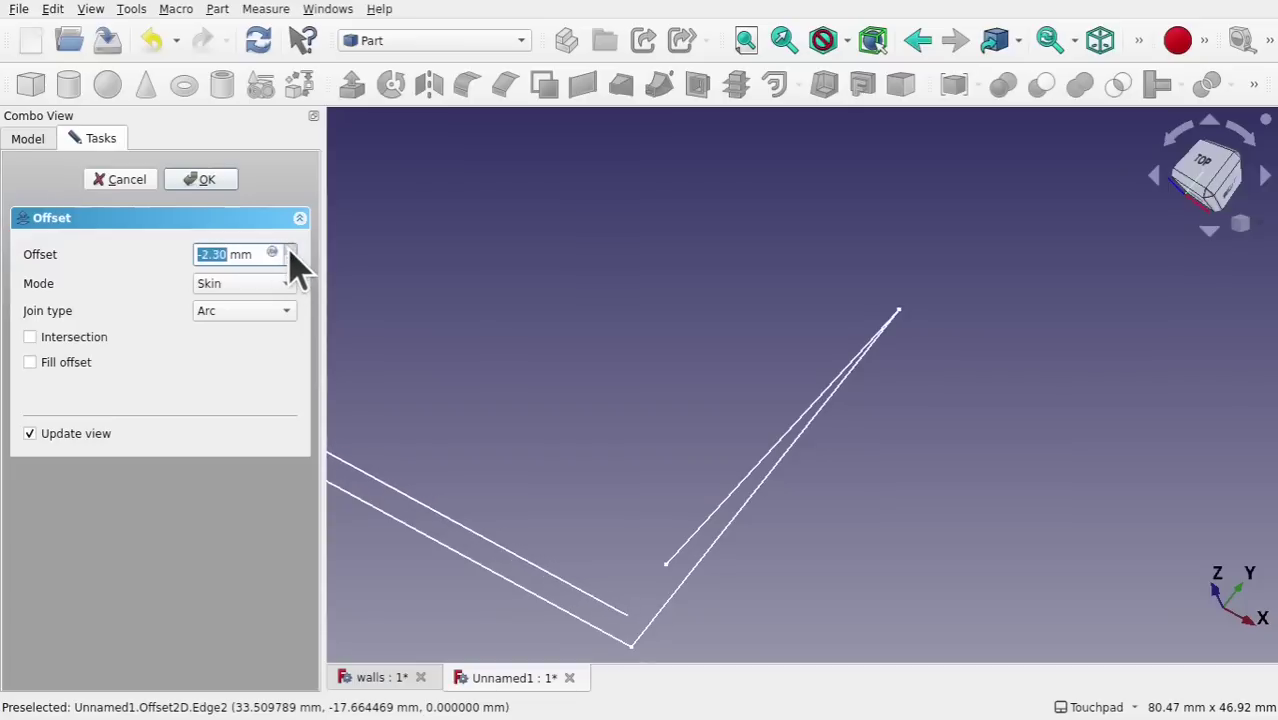
{"action": "left_click", "coordinate": [289, 250]}
{"action": "left_click", "coordinate": [289, 250]}
{"action": "left_click", "coordinate": [289, 250]}
{"action": "left_click", "coordinate": [289, 250]}
{"action": "left_click", "coordinate": [289, 250]}
{"action": "left_click", "coordinate": [289, 250]}
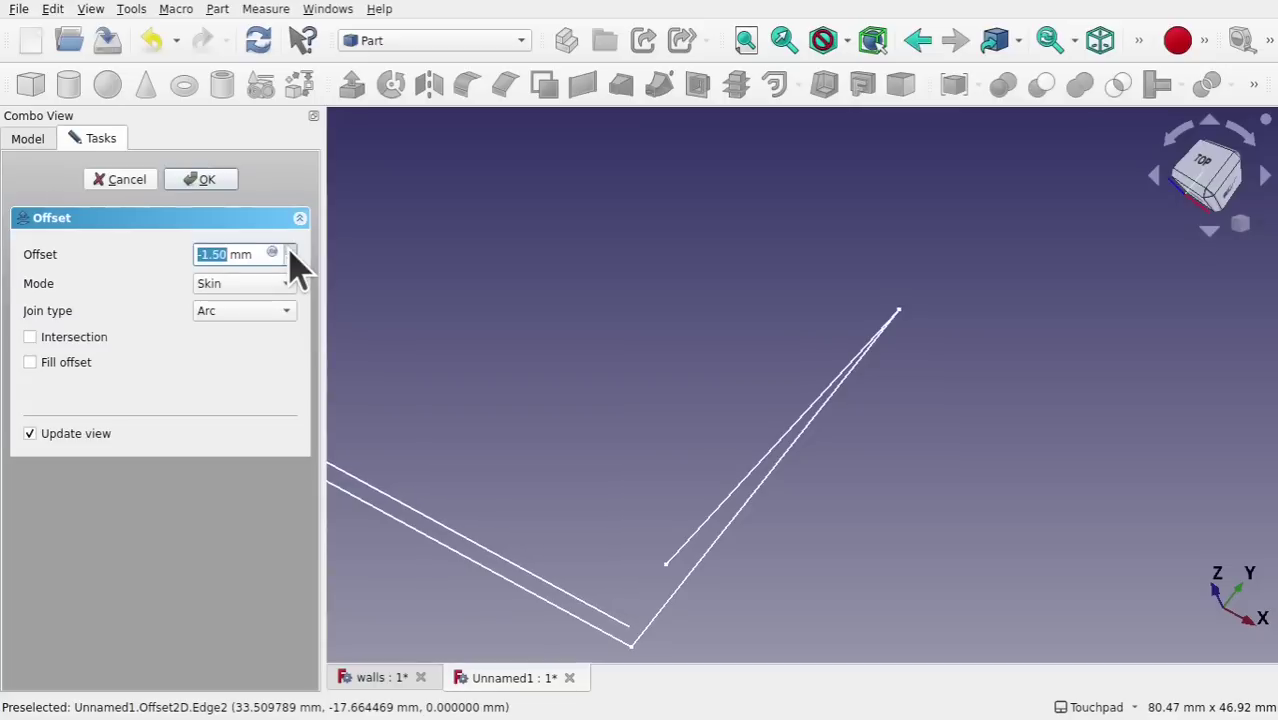
{"action": "left_click", "coordinate": [289, 250]}
{"action": "left_click", "coordinate": [289, 250]}
{"action": "middle_click_drag", "start_coordinate": [359, 240], "coordinate": [456, 140]}
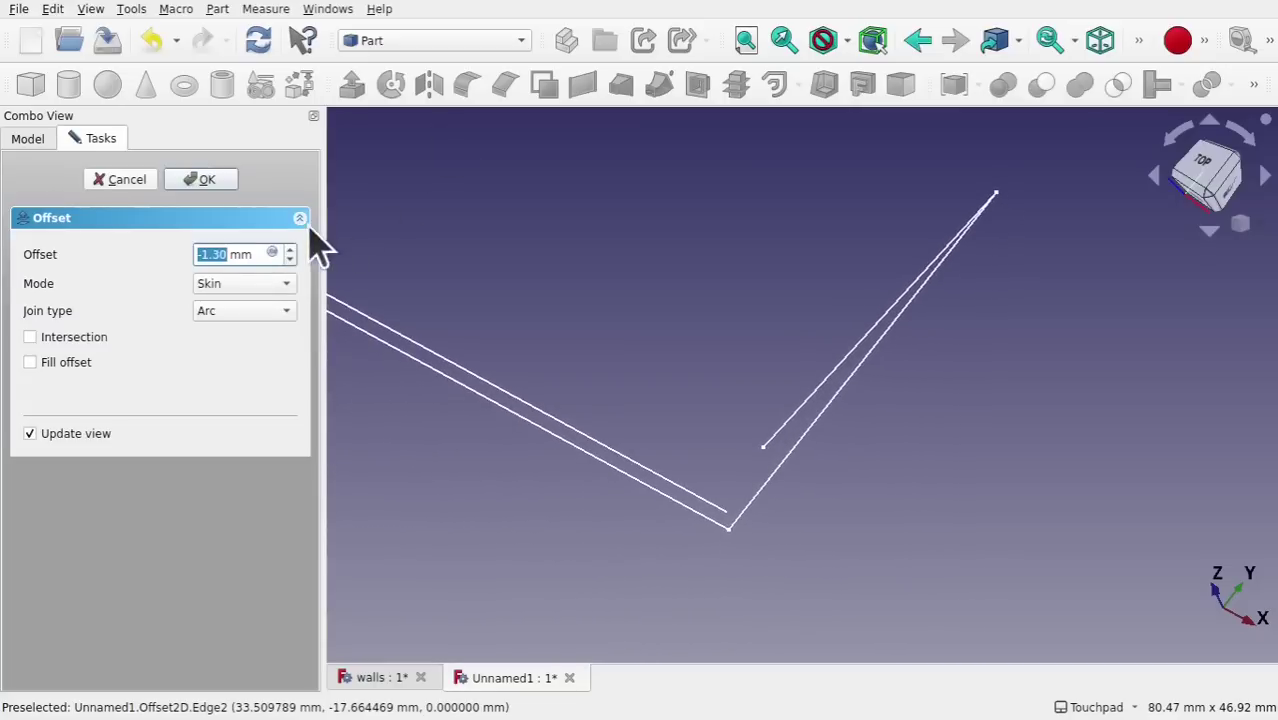
{"action": "left_click", "coordinate": [290, 250]}
{"action": "left_click", "coordinate": [290, 250]}
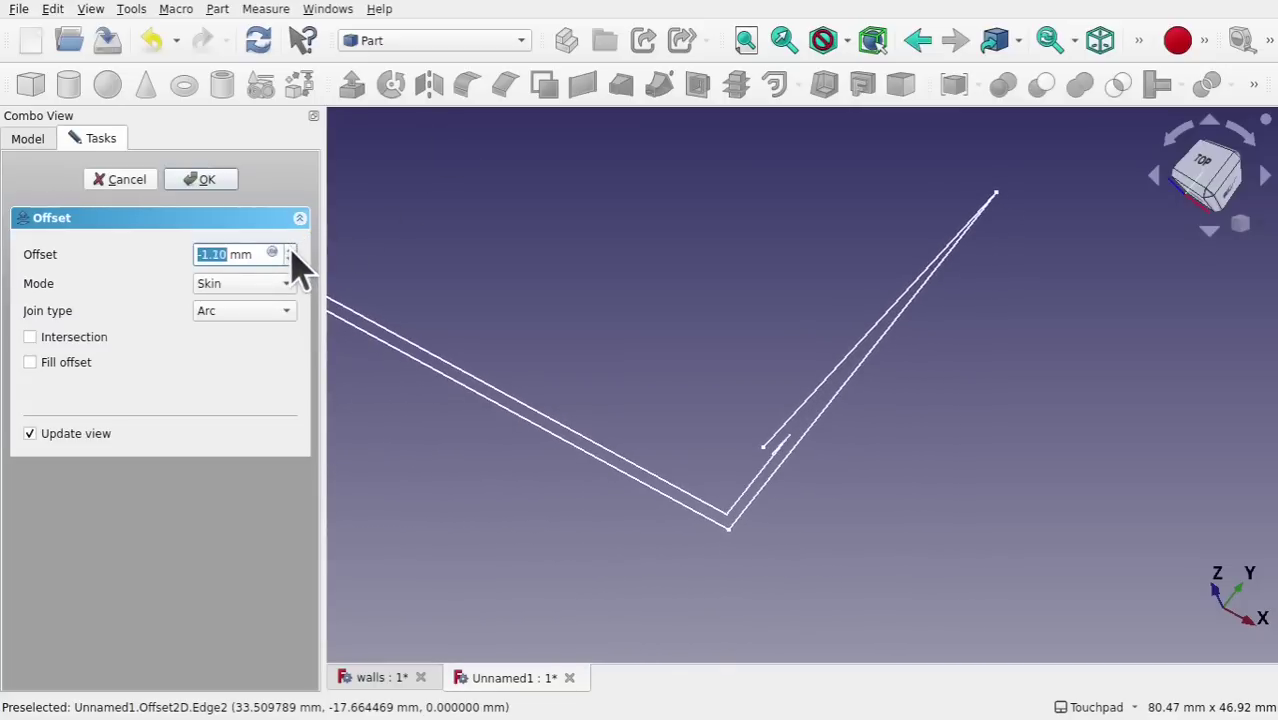
{"action": "left_click", "coordinate": [289, 250]}
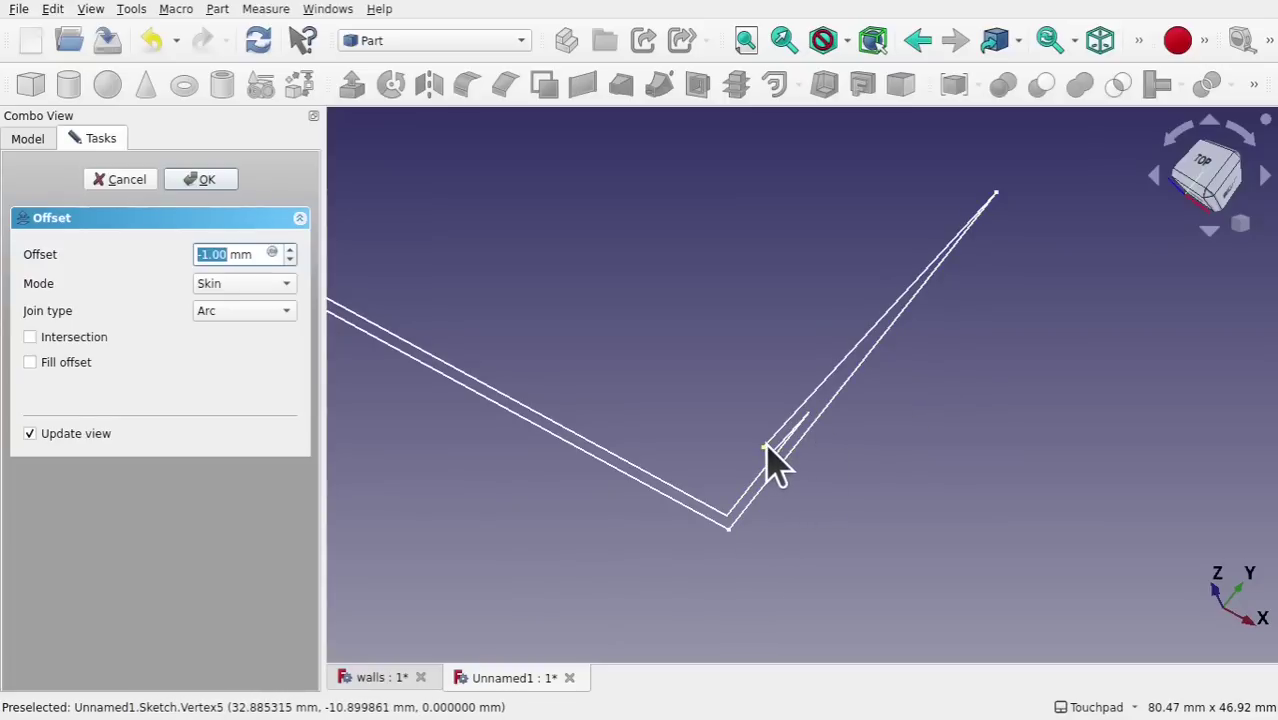
{"action": "left_click", "coordinate": [31, 363]}
{"action": "scroll", "coordinate": [827, 436], "scroll_direction": "up", "scroll_amount": 5}
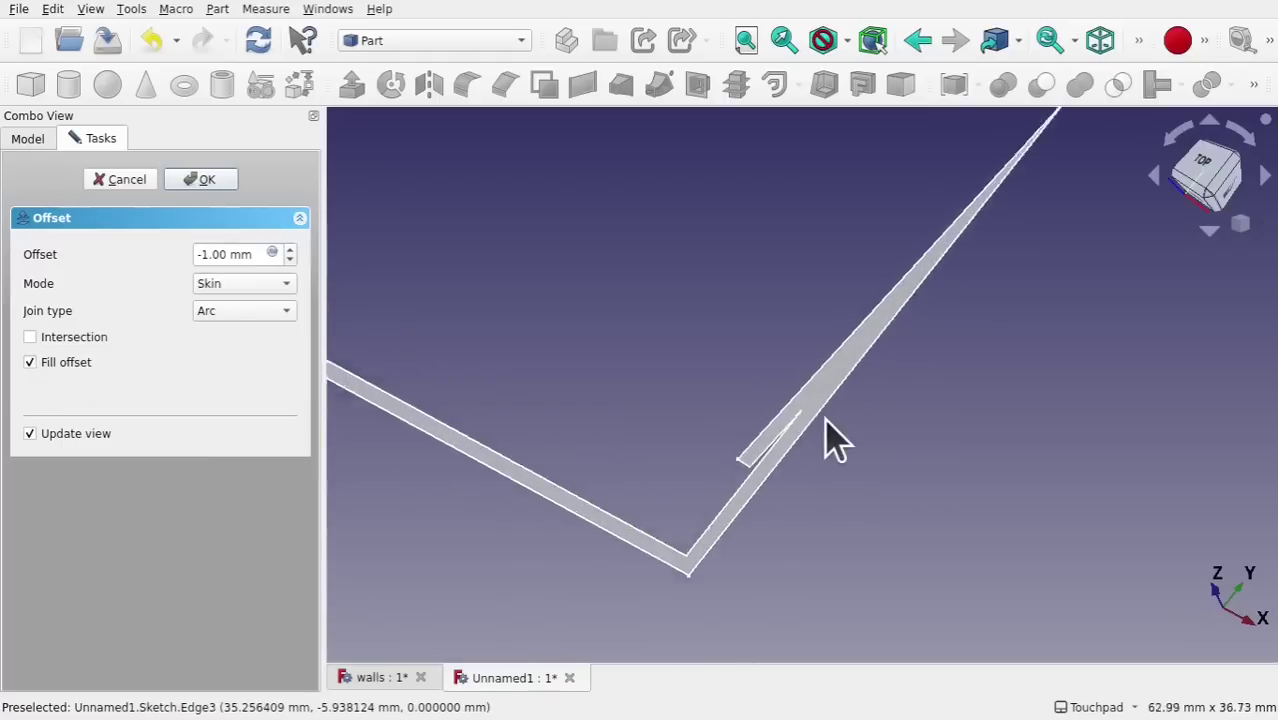
Try filled inward offsets of -1.9 mm and -0.8 mm while checking the fill at the acute corner
{"action": "key", "text": "shift"}
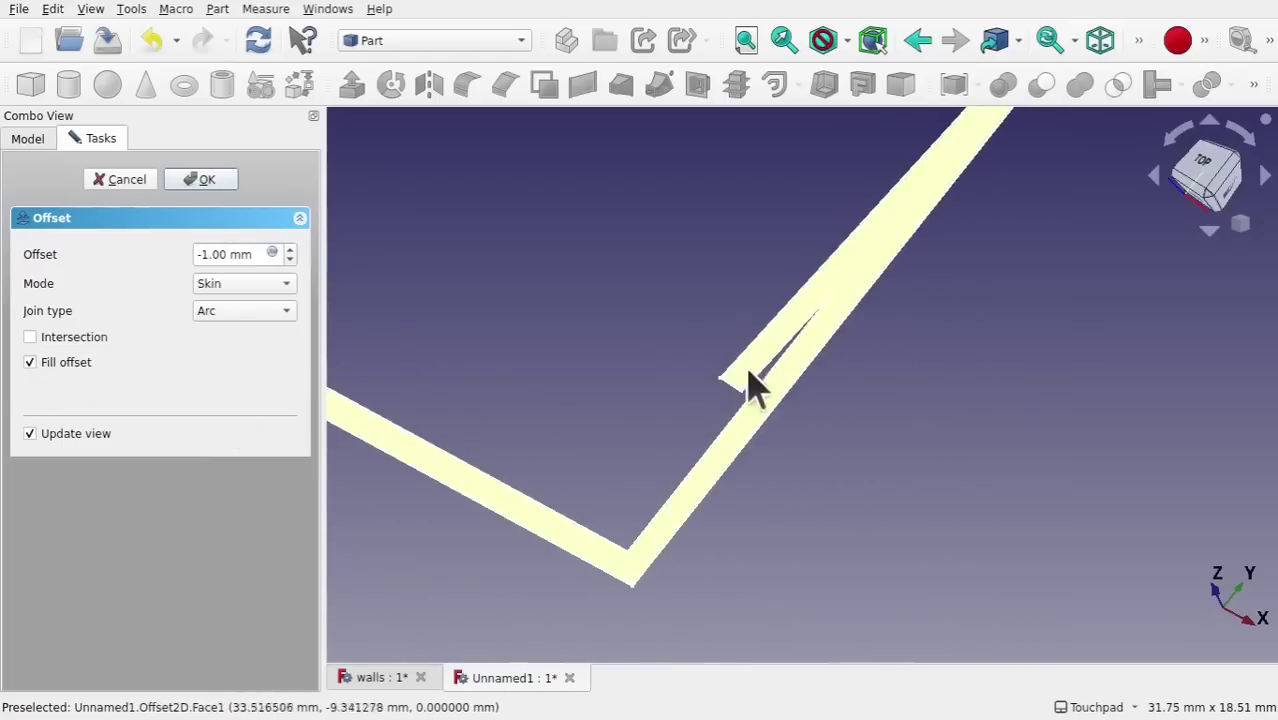
{"action": "left_click", "coordinate": [290, 258]}
{"action": "left_click", "coordinate": [290, 260]}
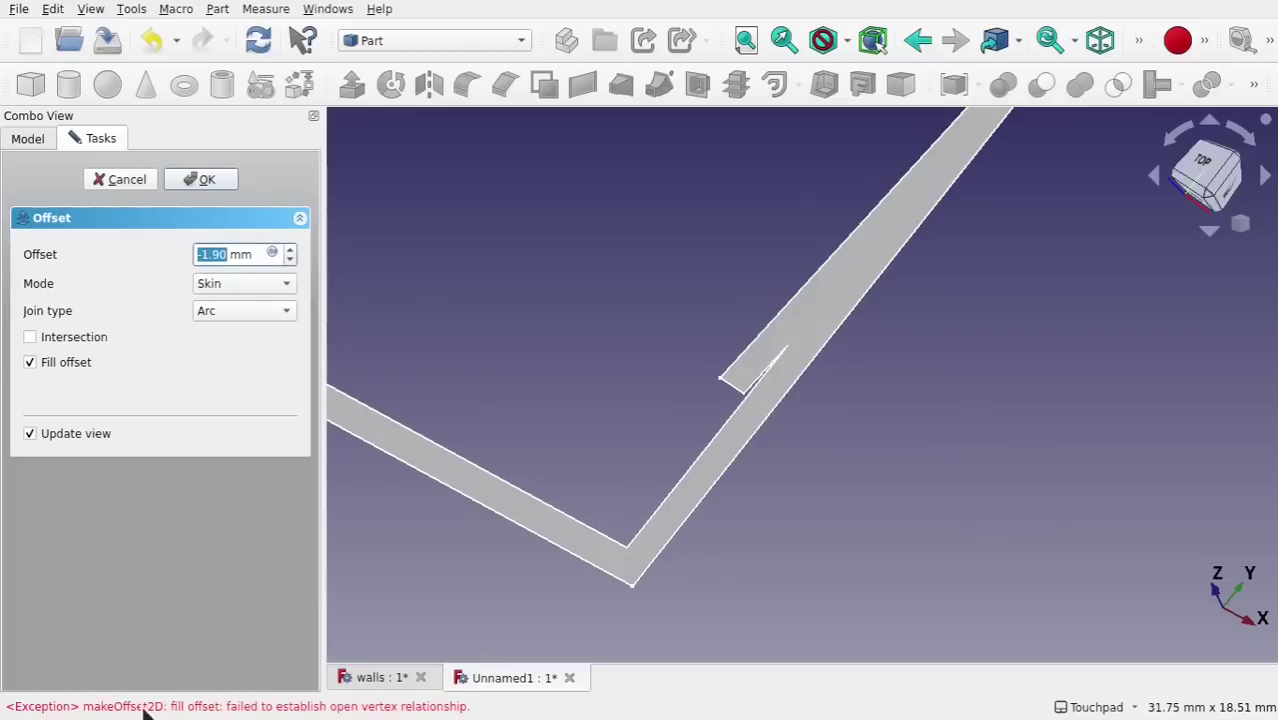
{"action": "left_click", "coordinate": [291, 252]}
{"action": "left_click", "coordinate": [291, 252]}
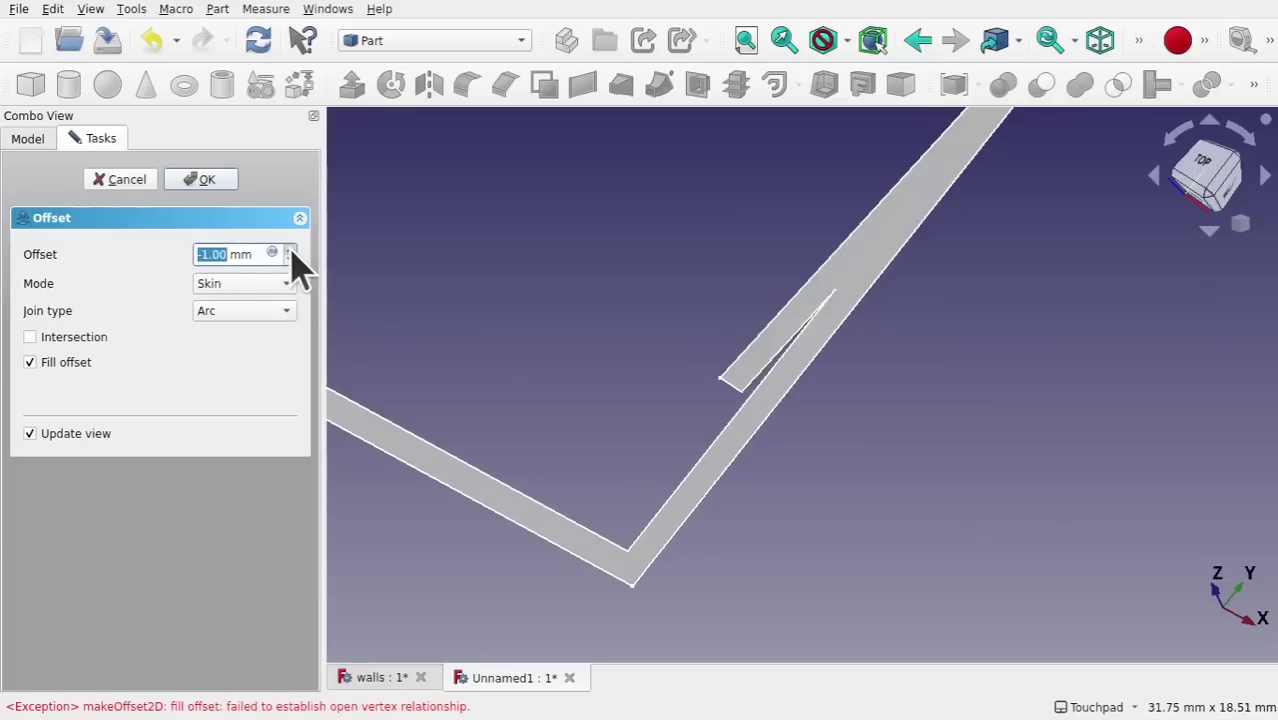
{"action": "left_click", "coordinate": [291, 252]}
{"action": "left_click", "coordinate": [291, 252]}
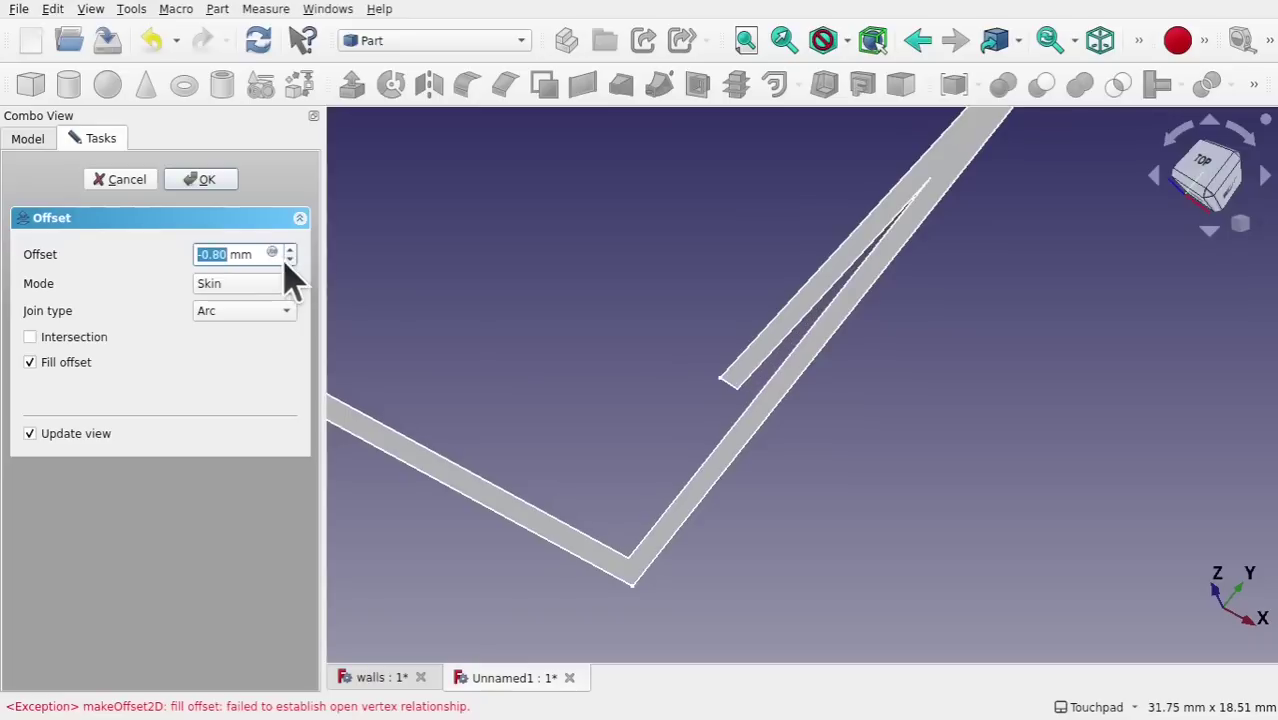
Set the filled inward offset to -1.1 mm and inspect the acute corner and the whole profile
{"action": "left_click", "coordinate": [290, 261]}
{"action": "left_click", "coordinate": [290, 261]}
{"action": "left_click", "coordinate": [290, 261]}
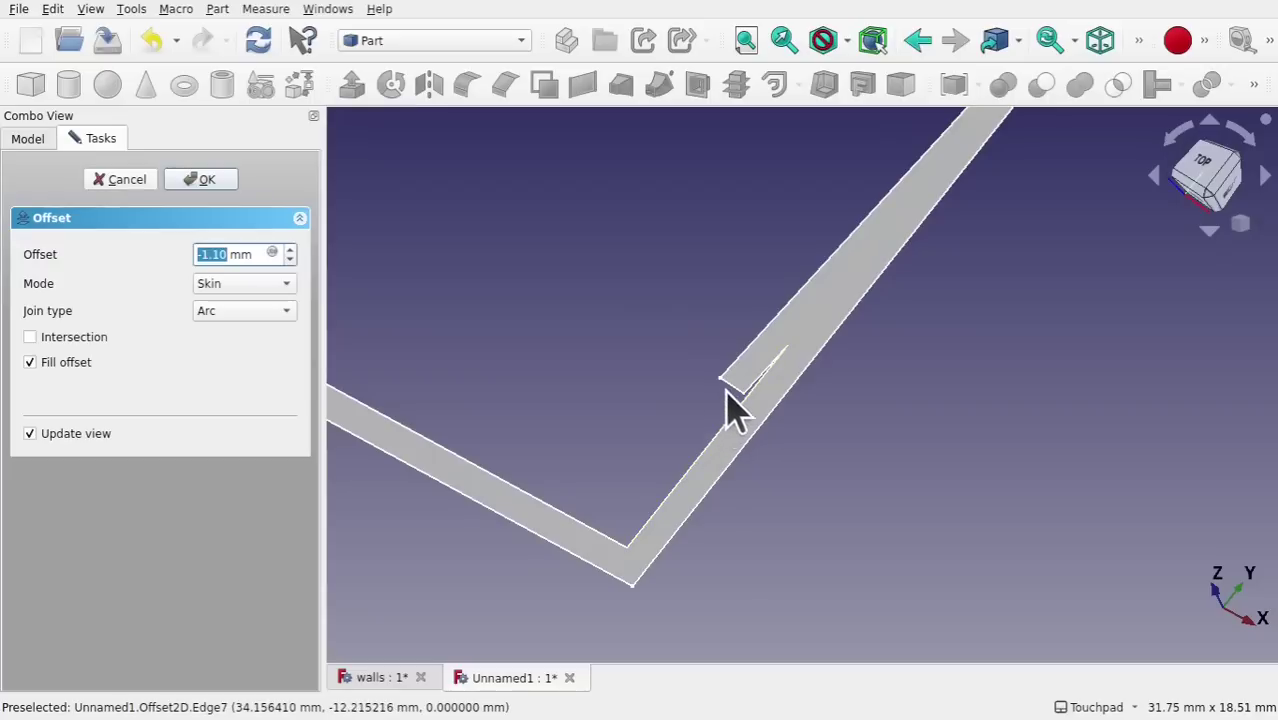
{"action": "scroll", "coordinate": [716, 423], "scroll_direction": "down", "scroll_amount": 5}
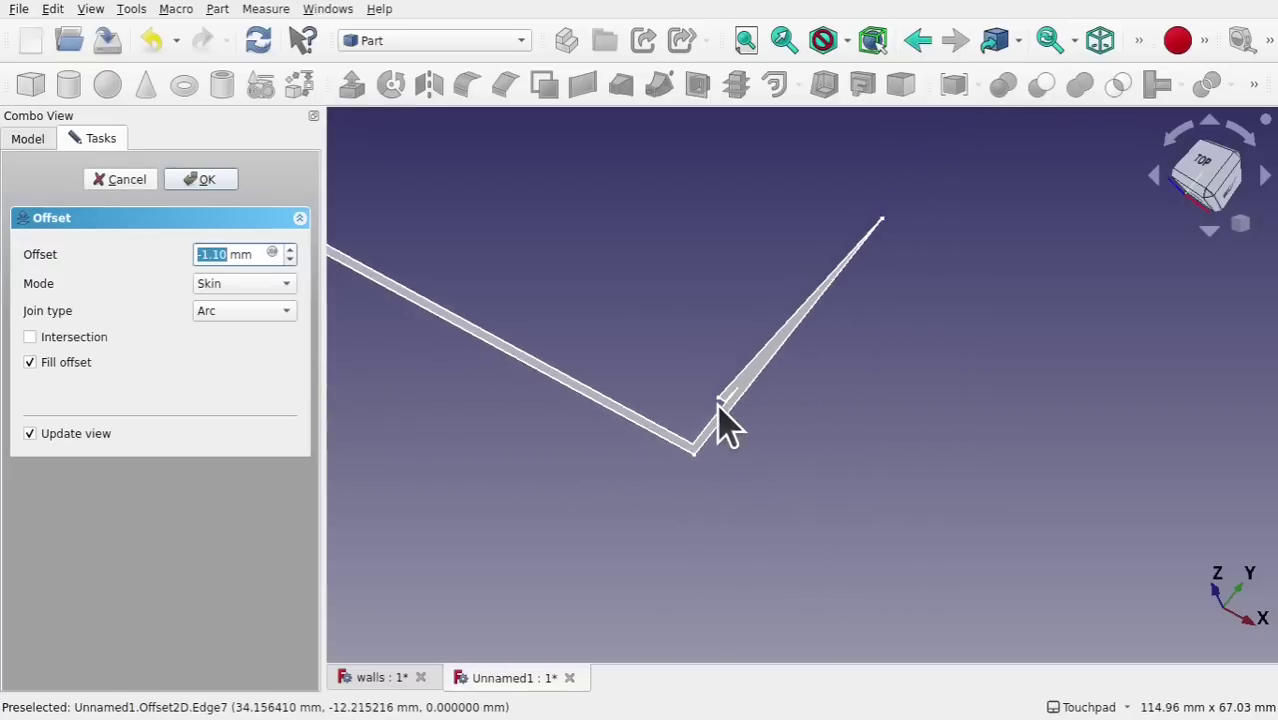
{"action": "middle_click_drag", "start_coordinate": [716, 423], "coordinate": [821, 535]}
{"action": "scroll", "coordinate": [970, 499], "scroll_direction": "down", "scroll_amount": 3}
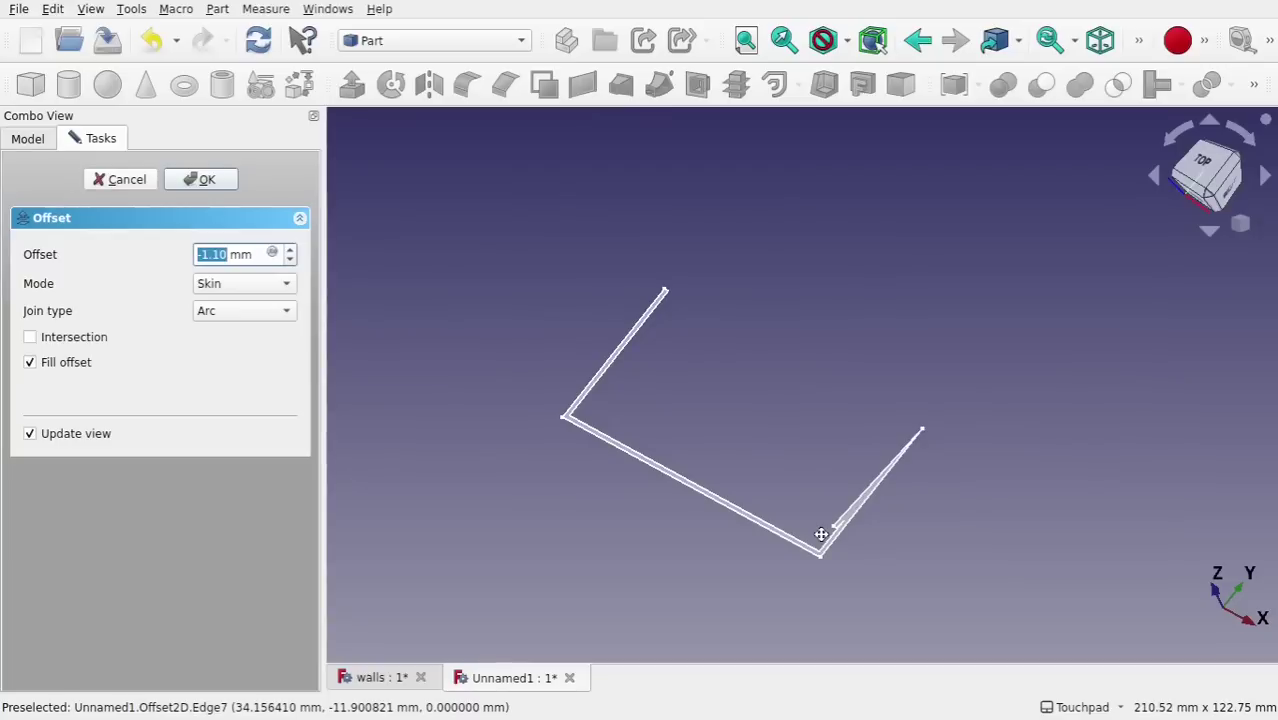
{"action": "middle_click_drag", "start_coordinate": [842, 422], "coordinate": [775, 491]}
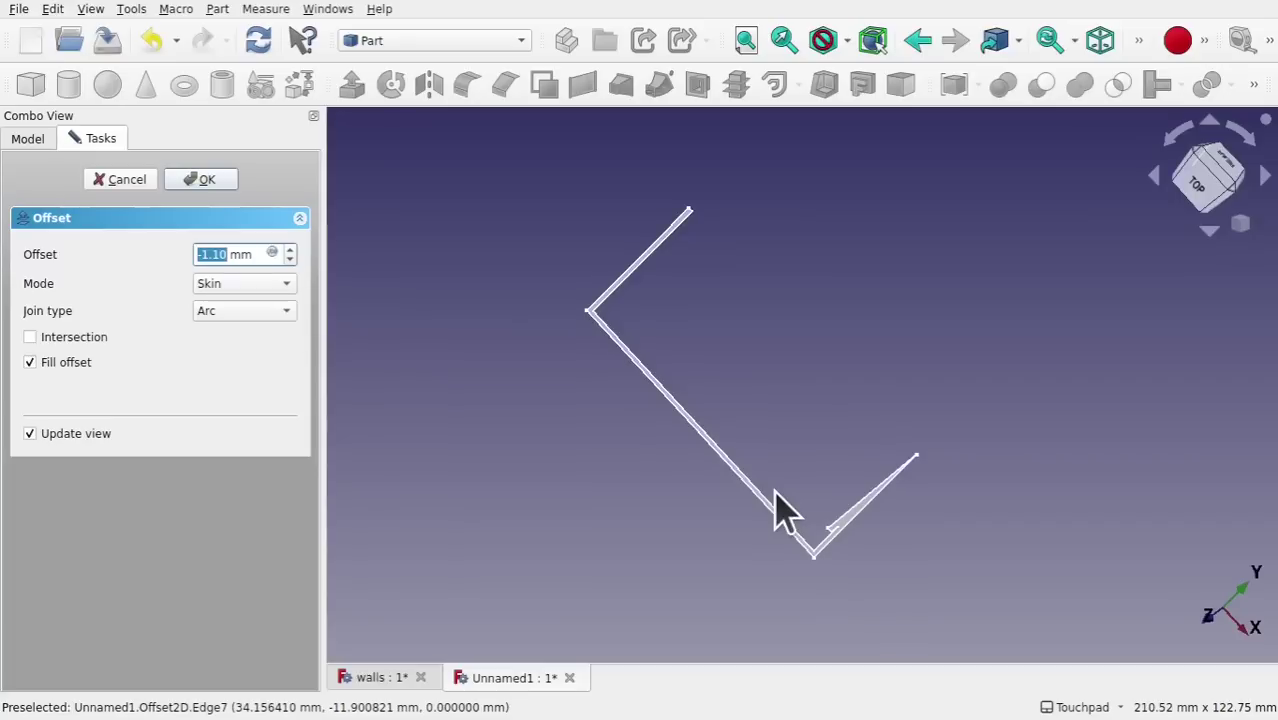
{"action": "middle_click_drag", "start_coordinate": [770, 500], "coordinate": [813, 452]}
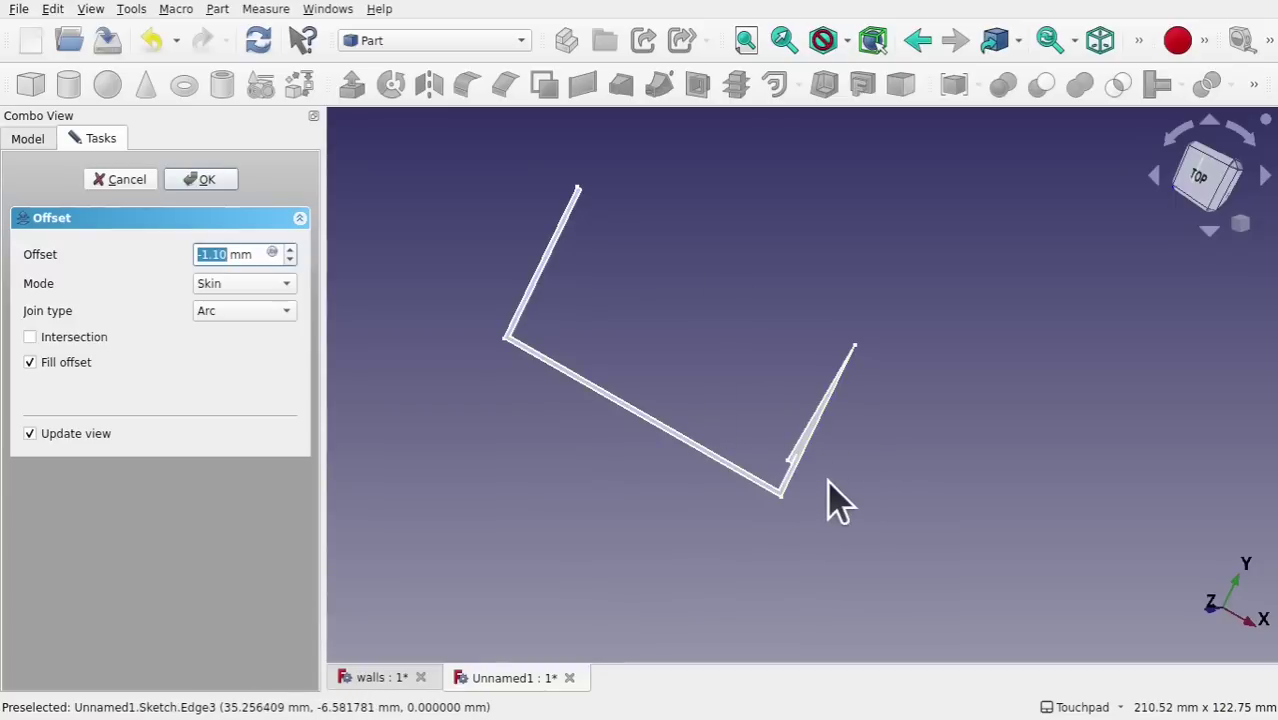
{"action": "scroll", "coordinate": [825, 481], "scroll_direction": "up", "scroll_amount": 4}
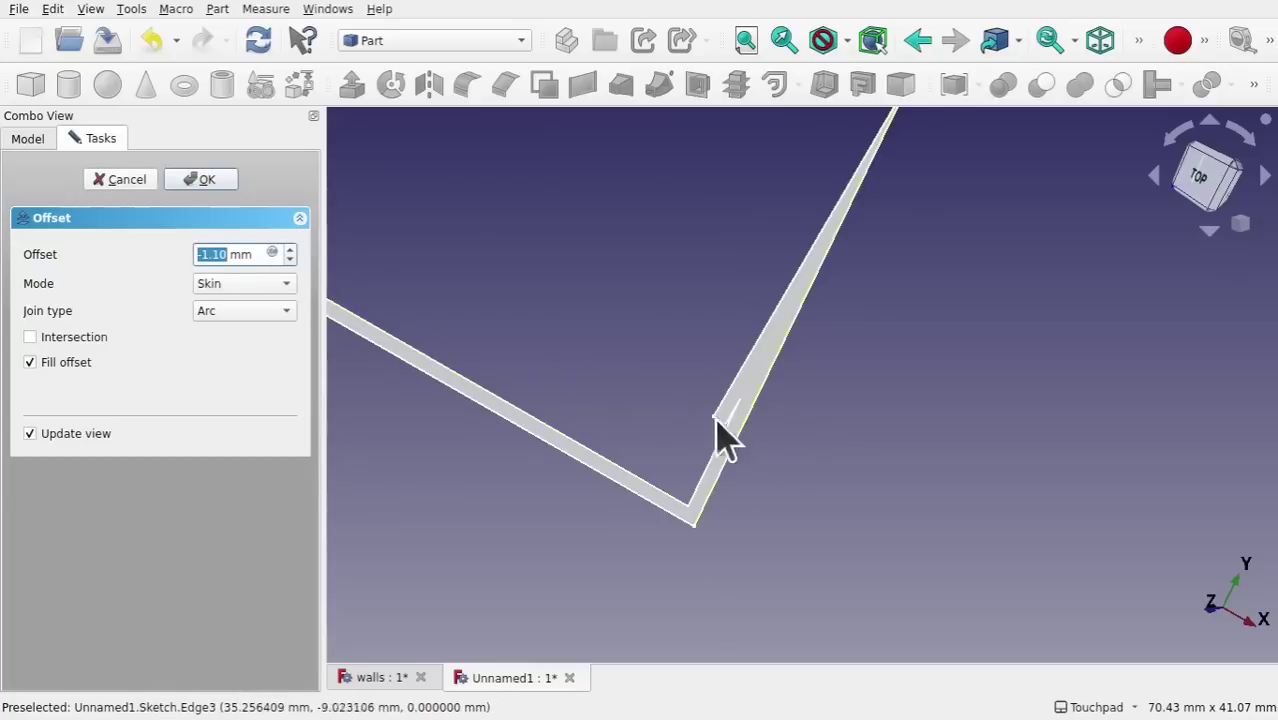
{"action": "scroll", "coordinate": [730, 445], "scroll_direction": "down", "scroll_amount": 5}
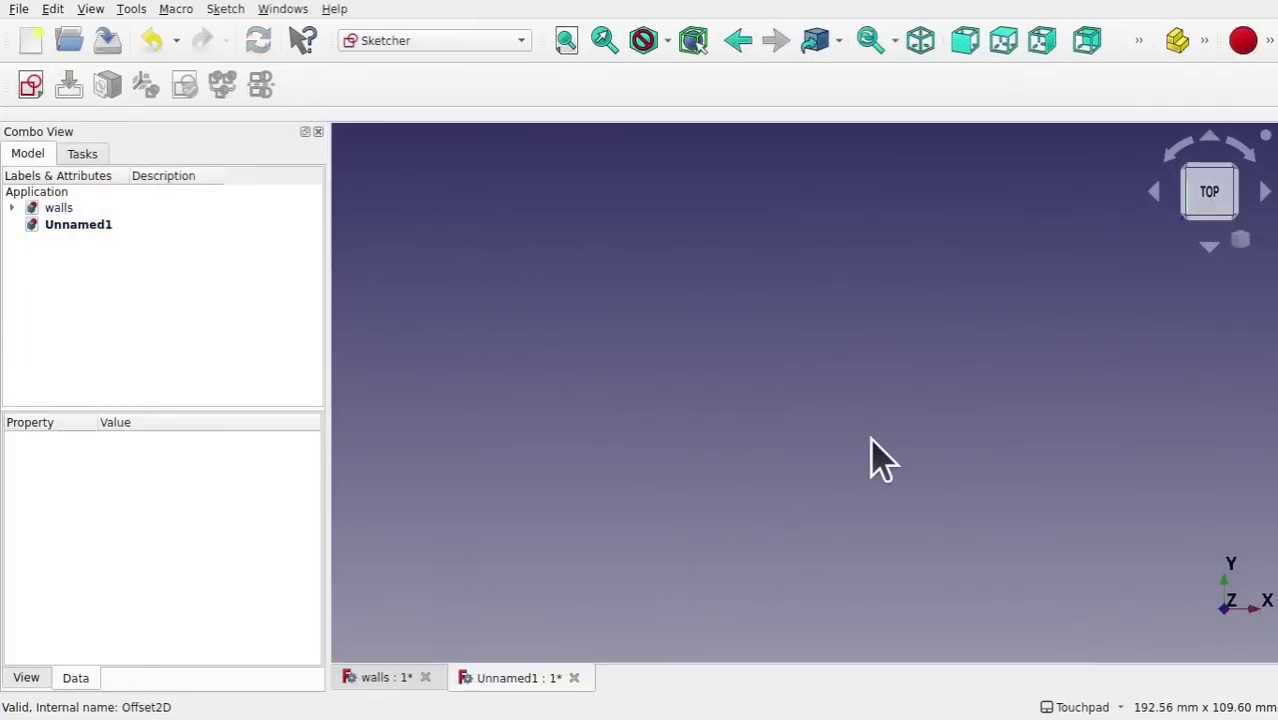
Create a new sketch containing one open S-shaped B-spline with seven control points that wave across both axes
{"action": "left_click", "coordinate": [30, 86]}
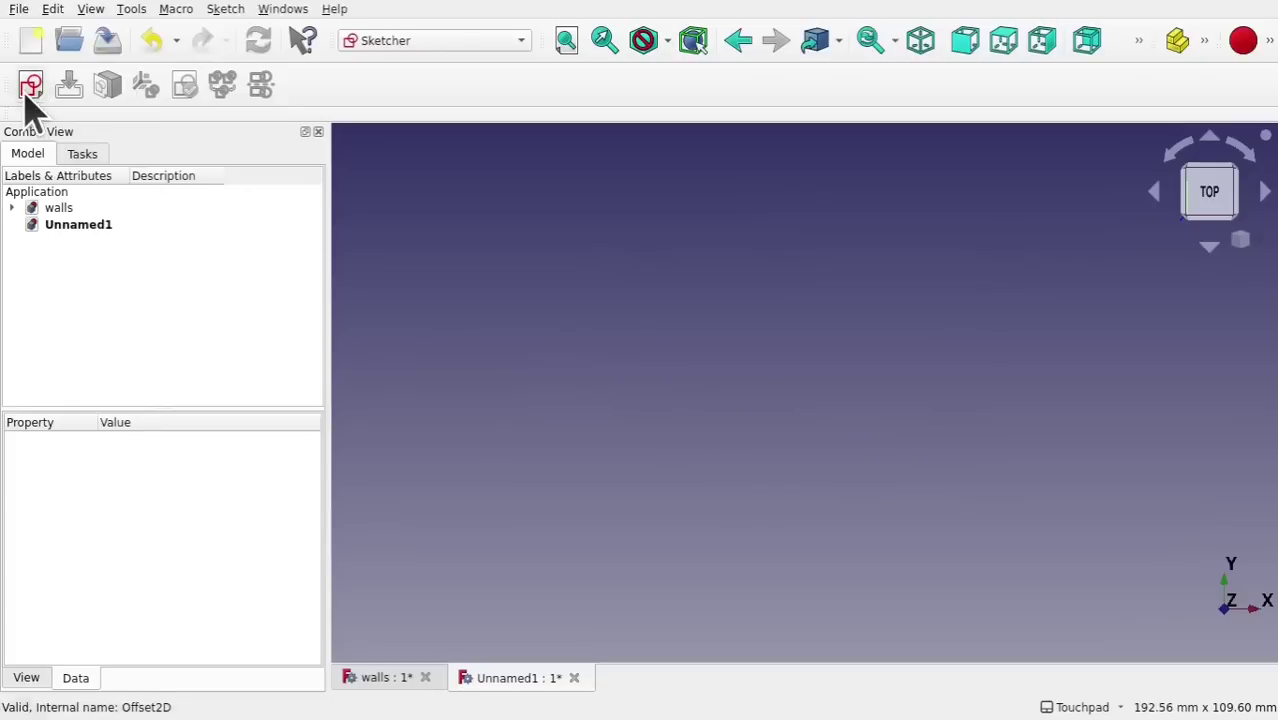
{"action": "left_click", "coordinate": [703, 464]}
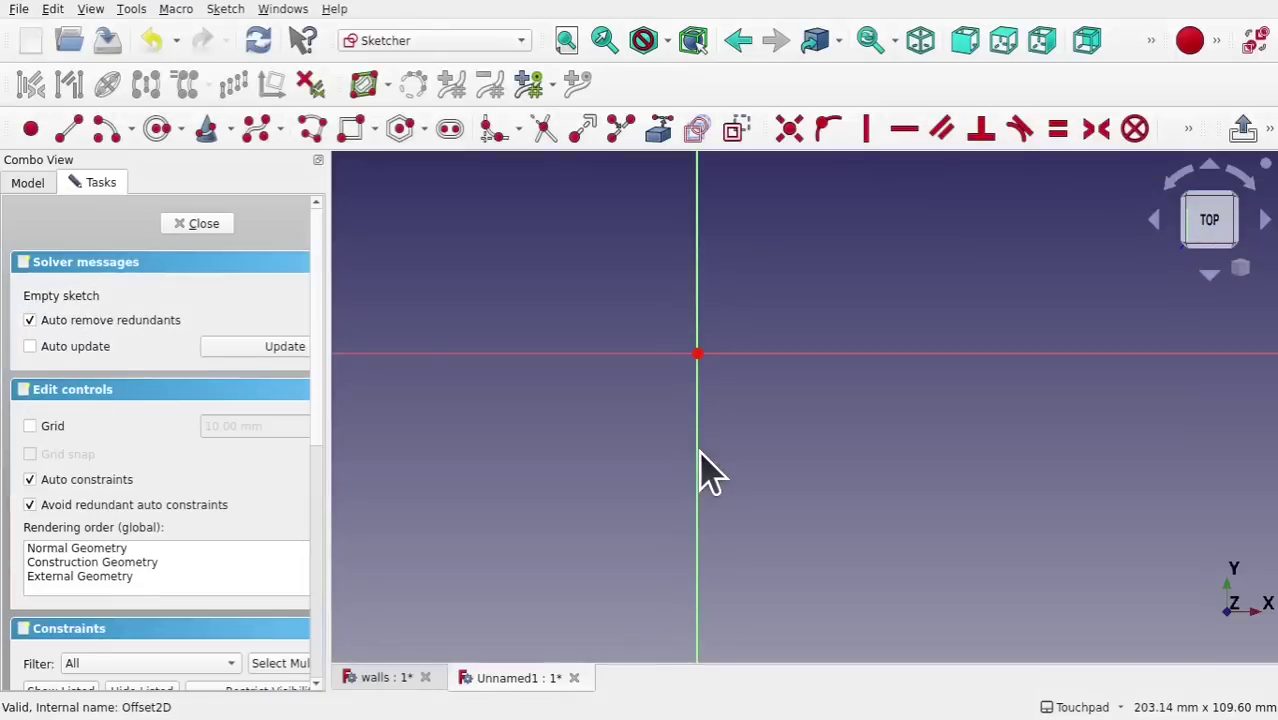
{"action": "left_click", "coordinate": [257, 132]}
{"action": "left_click", "coordinate": [417, 389]}
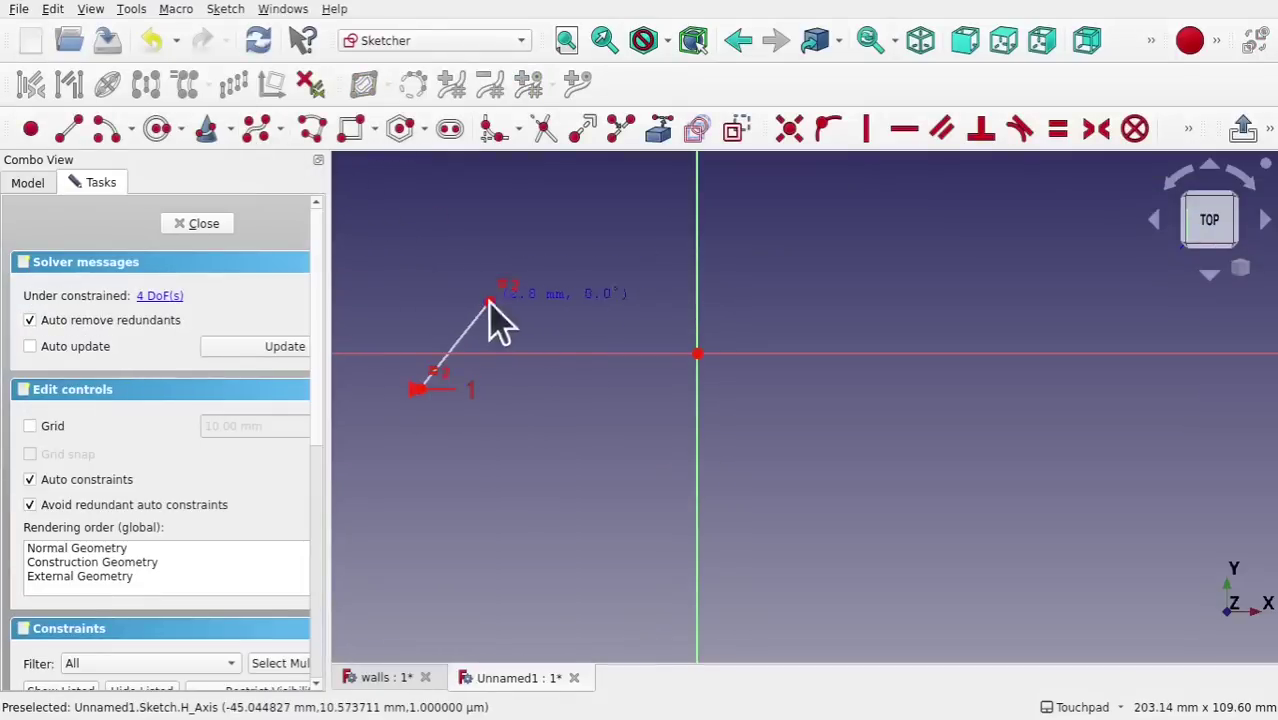
{"action": "left_click", "coordinate": [490, 302]}
{"action": "left_click", "coordinate": [622, 263]}
{"action": "left_click", "coordinate": [697, 354]}
{"action": "left_click", "coordinate": [790, 446]}
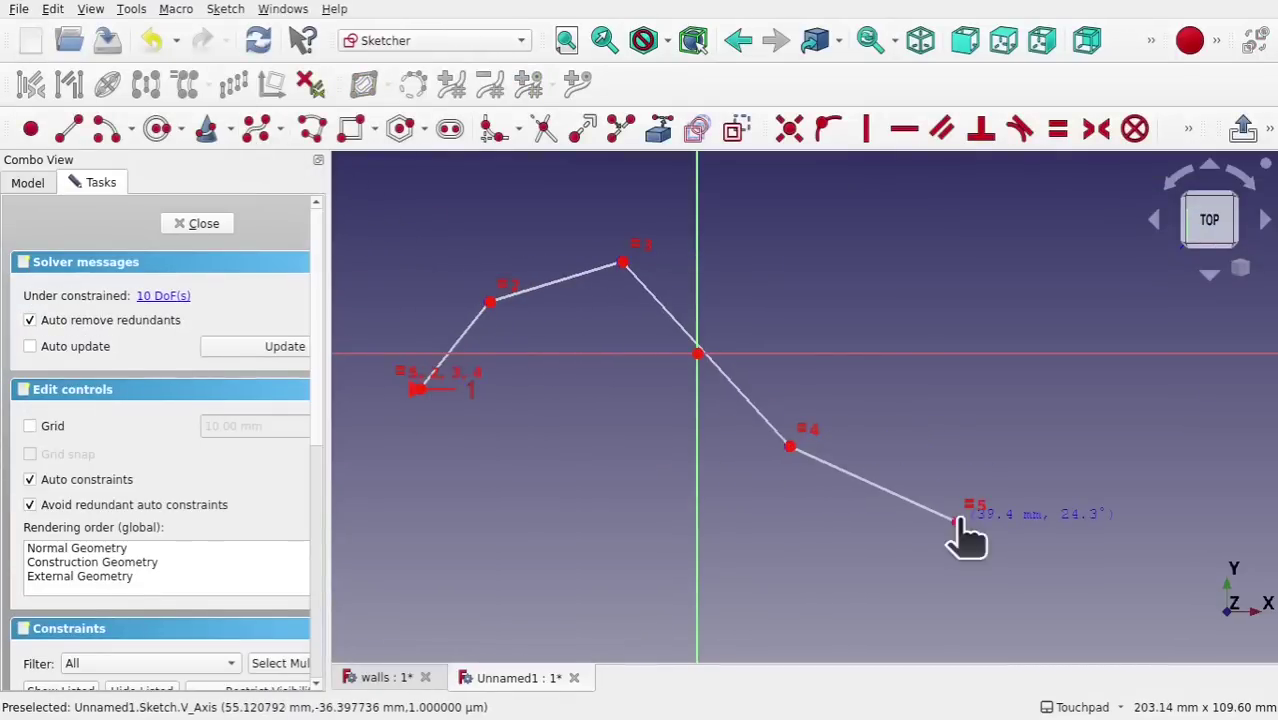
{"action": "left_click", "coordinate": [957, 521]}
{"action": "left_click", "coordinate": [1066, 410]}
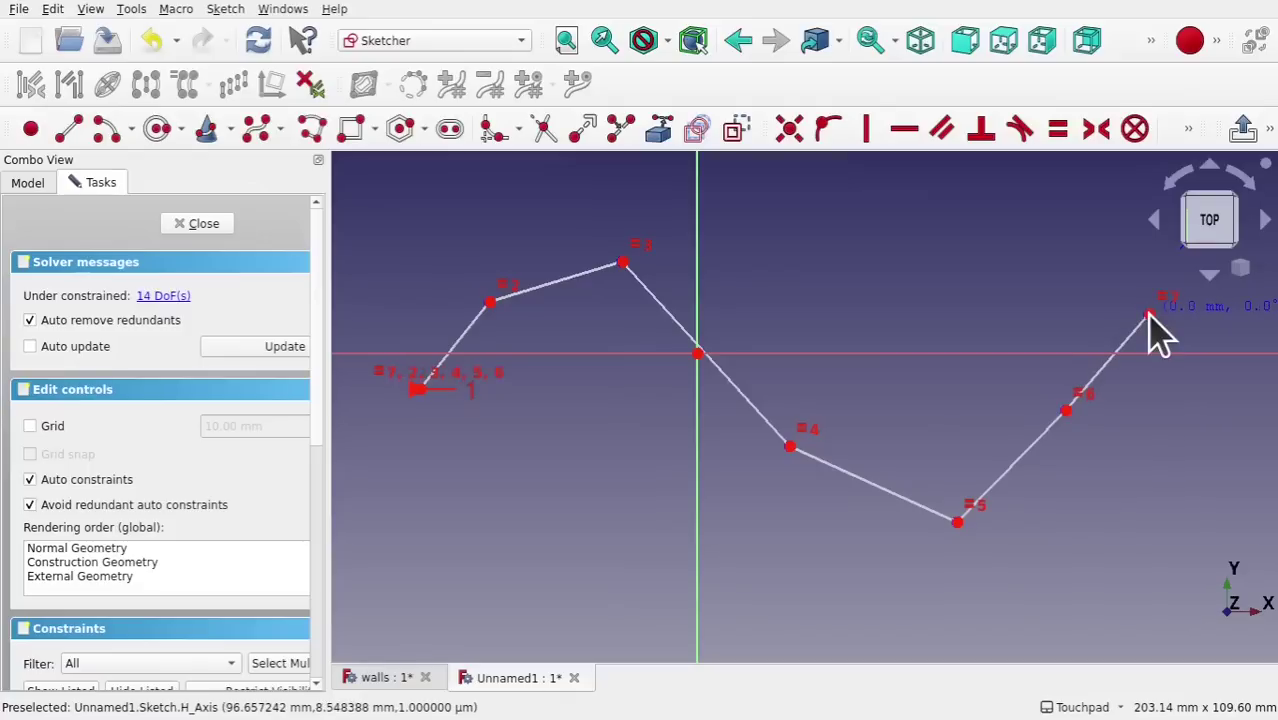
{"action": "left_click", "coordinate": [1148, 316]}
{"action": "right_click", "coordinate": [1149, 316]}
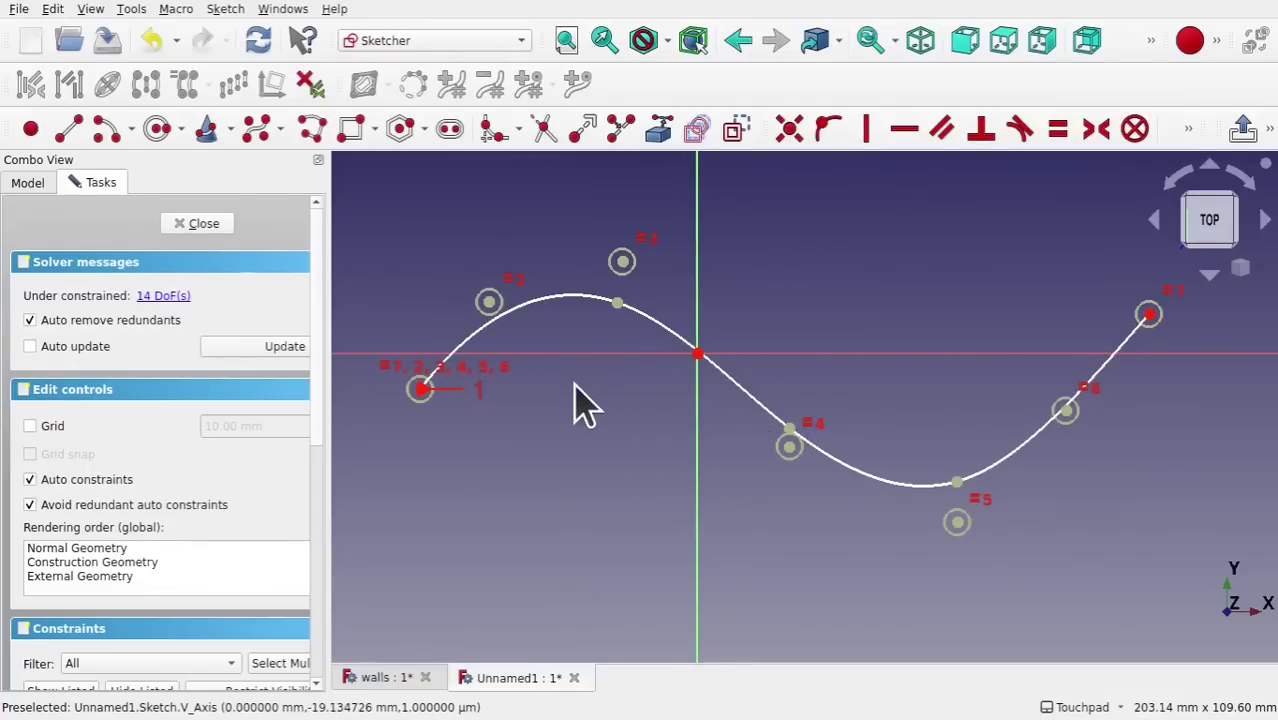
{"action": "left_click", "coordinate": [203, 224]}
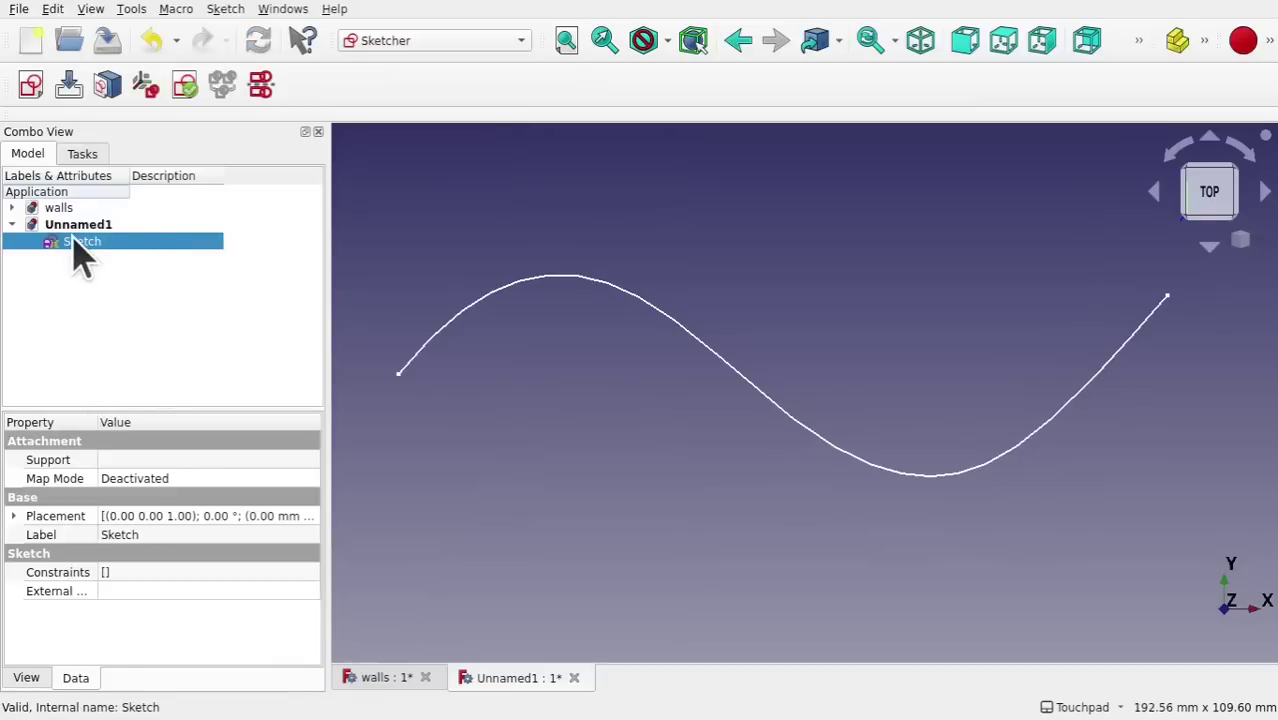
Set the line width of the B-spline sketch to 5
{"action": "left_click", "coordinate": [27, 679]}
{"action": "left_click", "coordinate": [184, 657]}
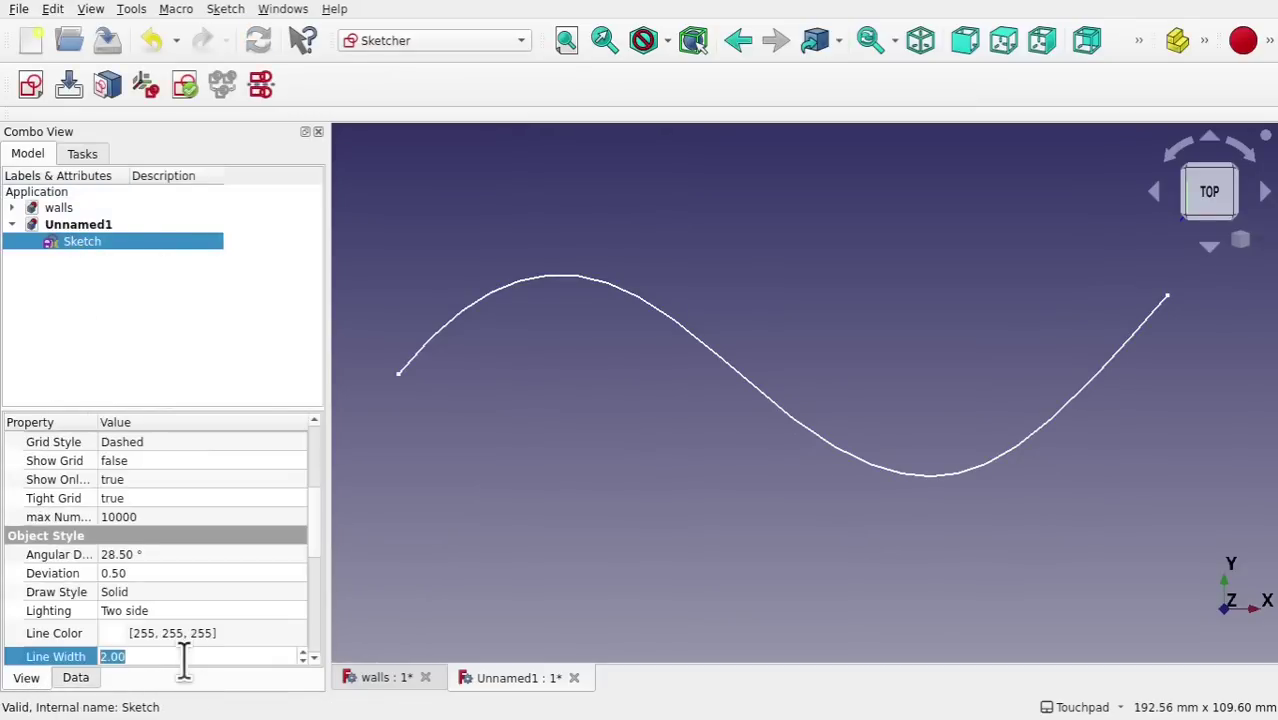
{"action": "scroll", "coordinate": [184, 657], "scroll_direction": "up", "scroll_amount": 3}
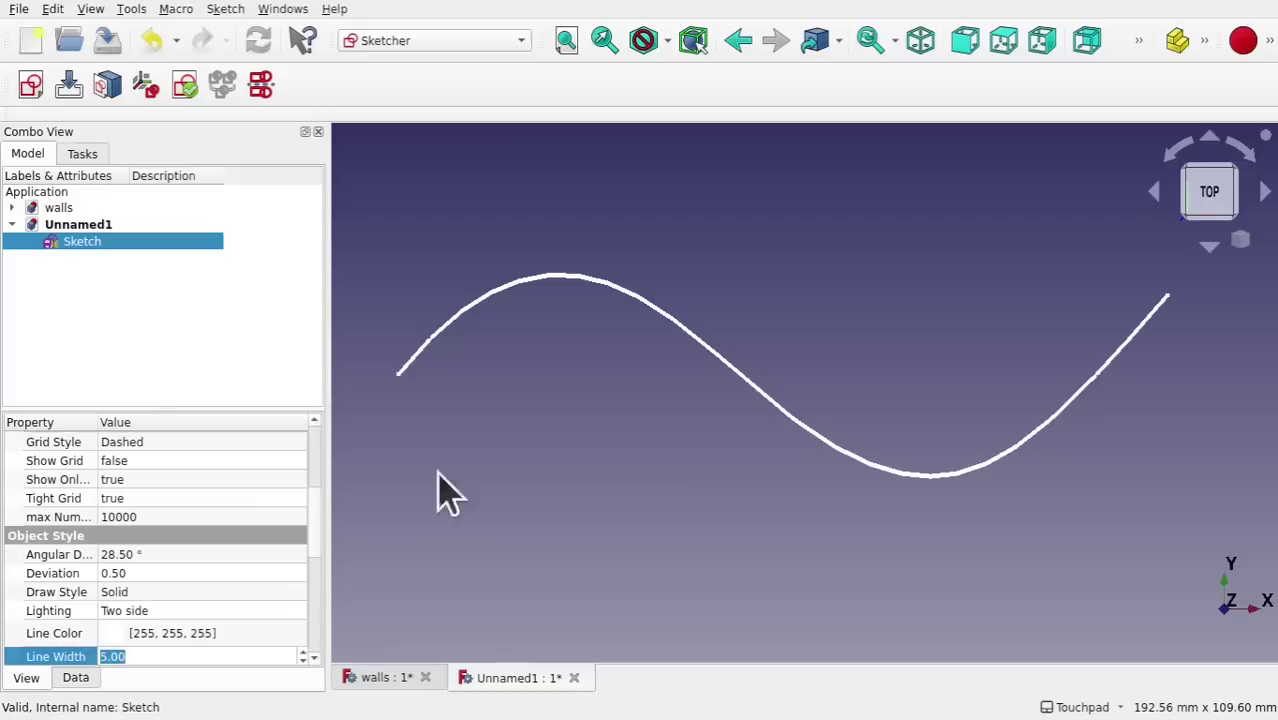
{"action": "left_click", "coordinate": [556, 448]}
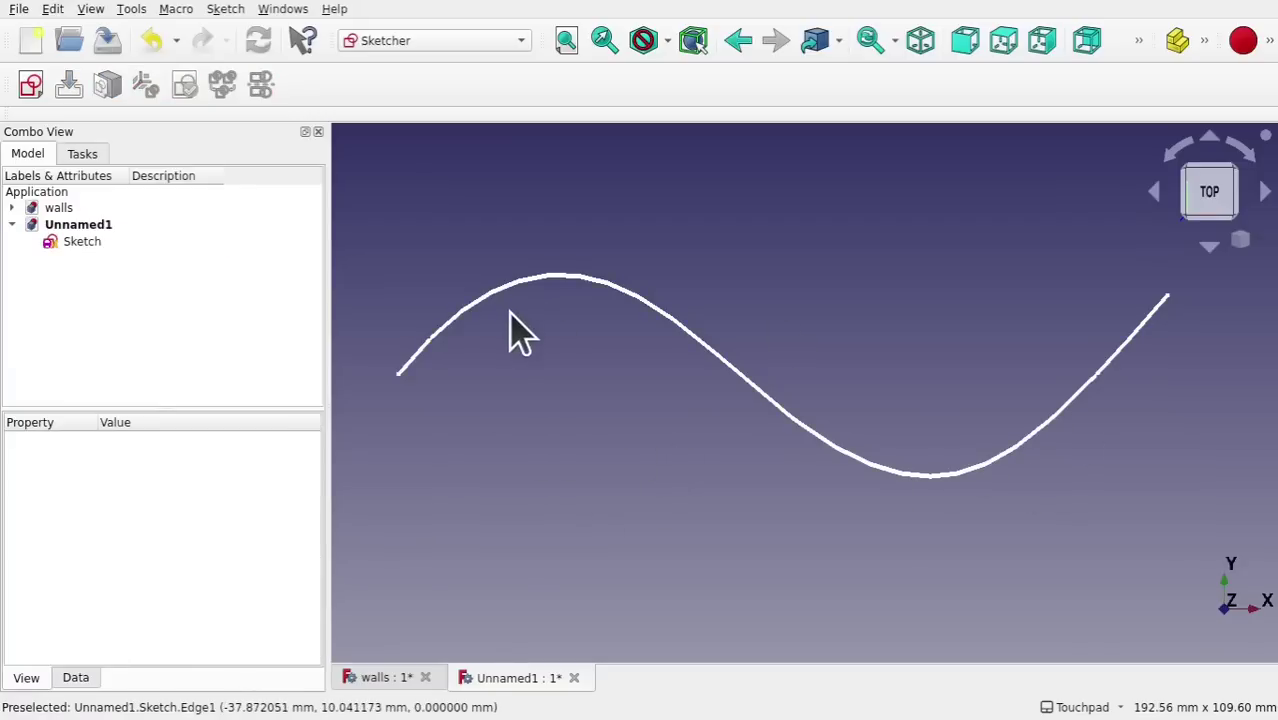
Create a 2D offset of the B-spline sketch in the Part workbench with Skin mode and a 3.3 mm offset
{"action": "left_click", "coordinate": [70, 244]}
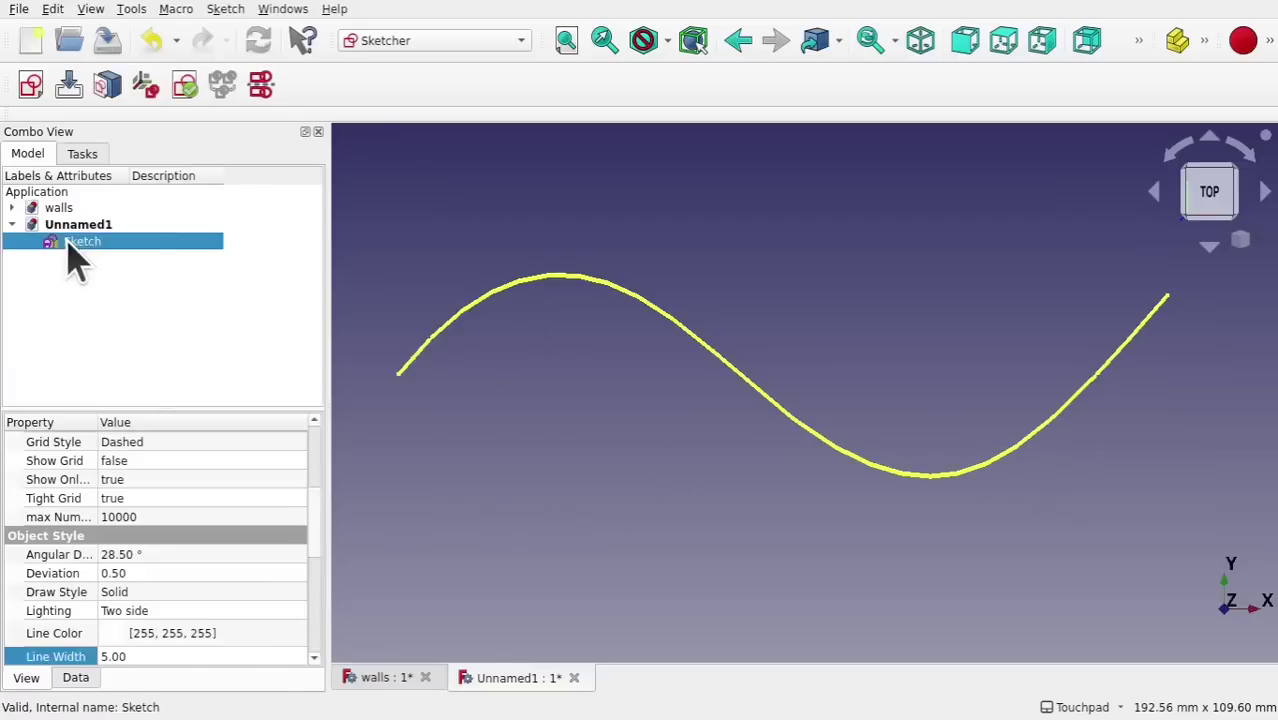
{"action": "left_click", "coordinate": [420, 45]}
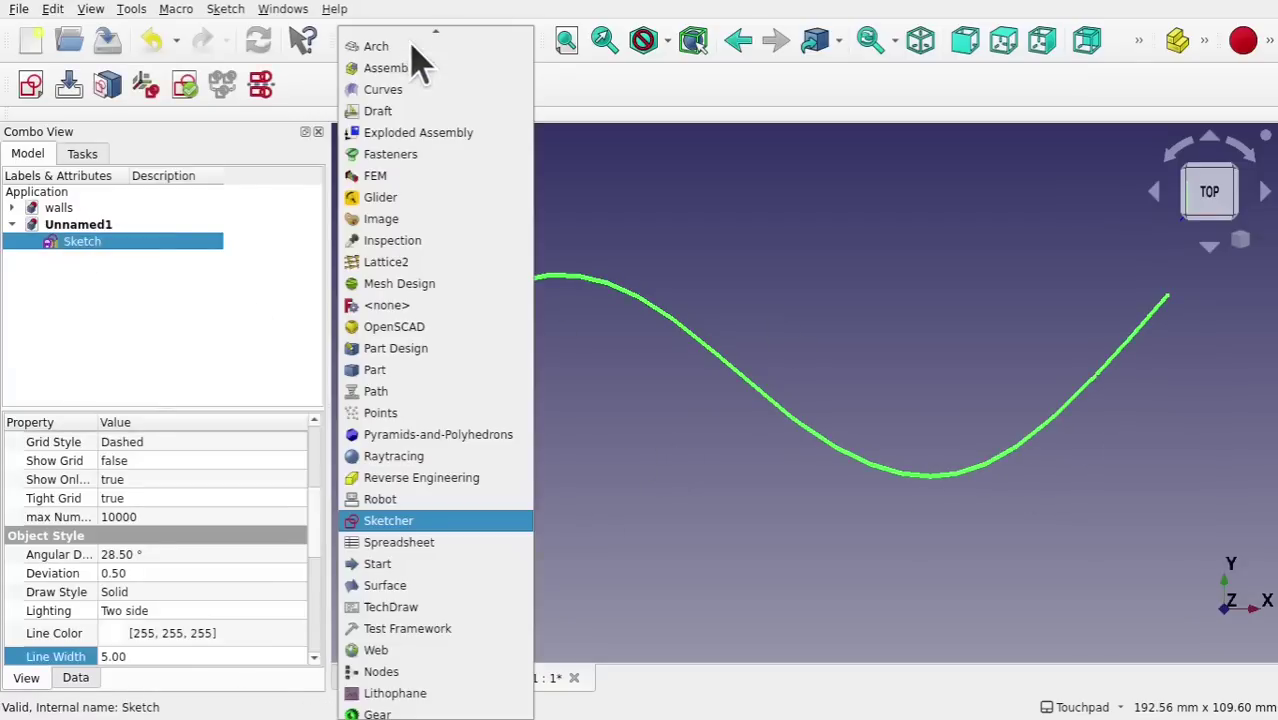
{"action": "left_click", "coordinate": [447, 372]}
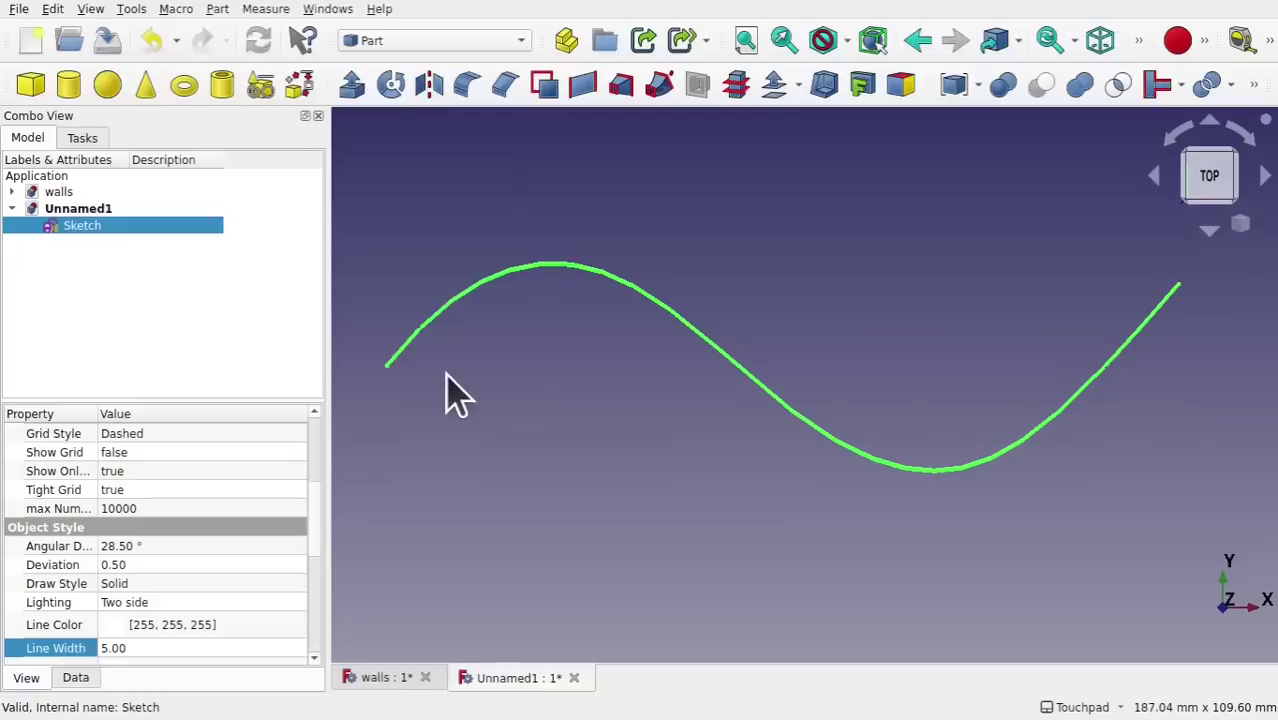
{"action": "left_click", "coordinate": [799, 88]}
{"action": "left_click", "coordinate": [805, 137]}
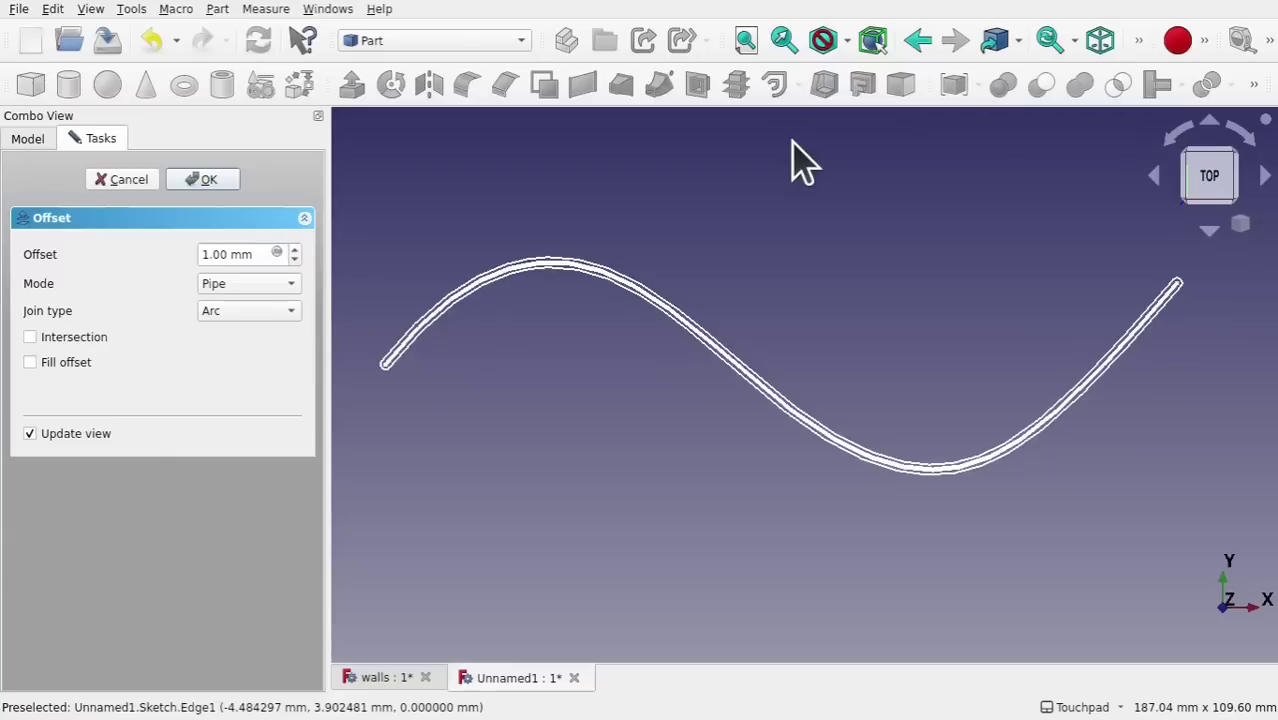
{"action": "left_click", "coordinate": [243, 285]}
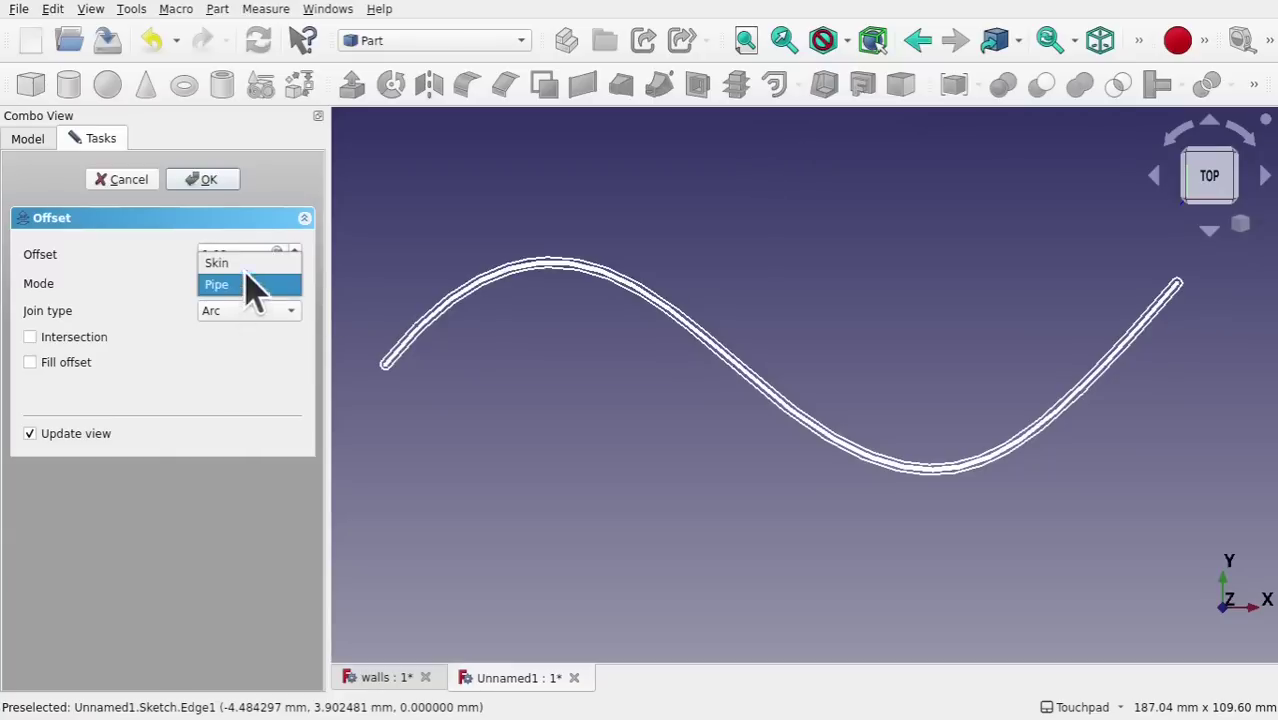
{"action": "left_click", "coordinate": [250, 263]}
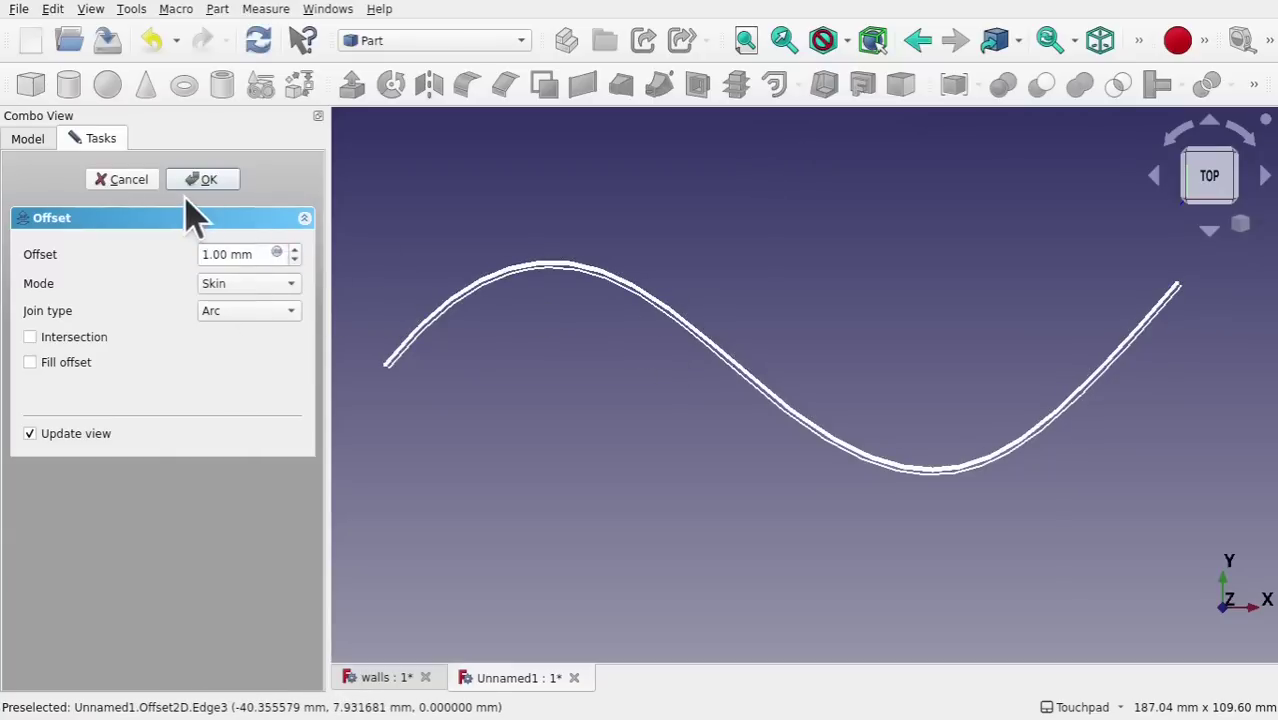
{"action": "scroll", "coordinate": [294, 254], "scroll_direction": "up", "scroll_amount": 15}
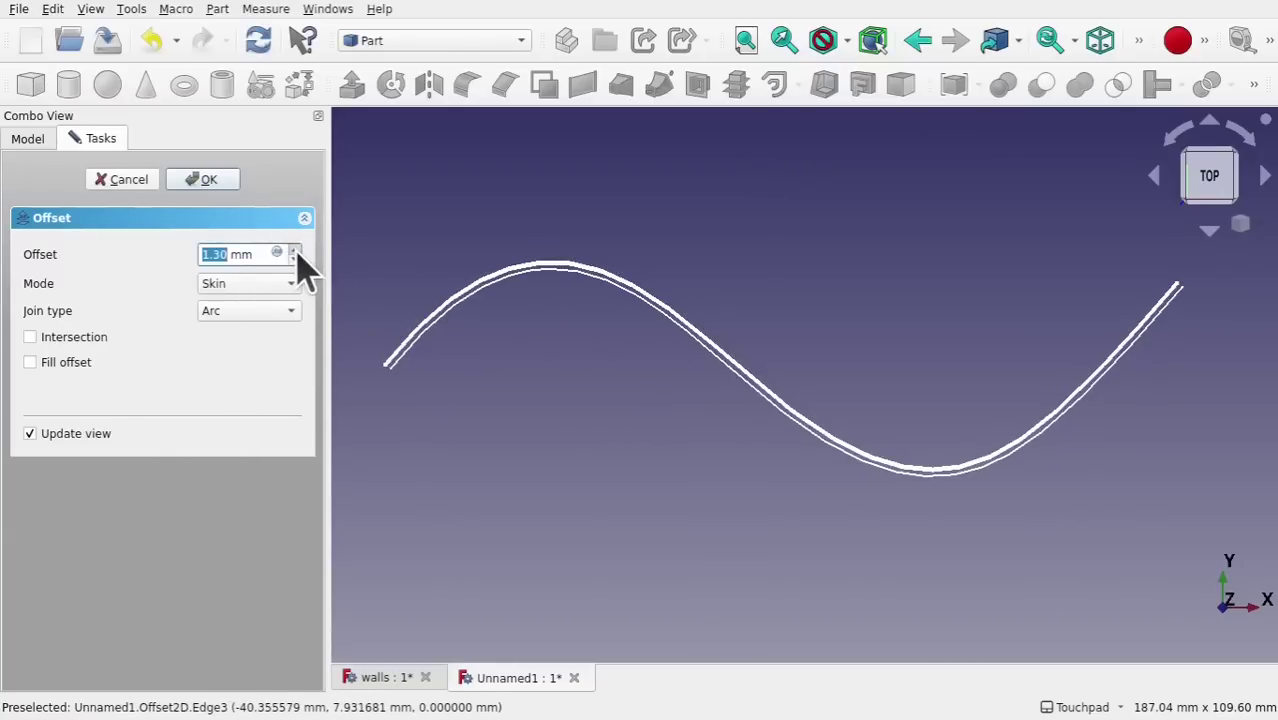
{"action": "scroll", "coordinate": [296, 254], "scroll_direction": "up", "scroll_amount": 8}
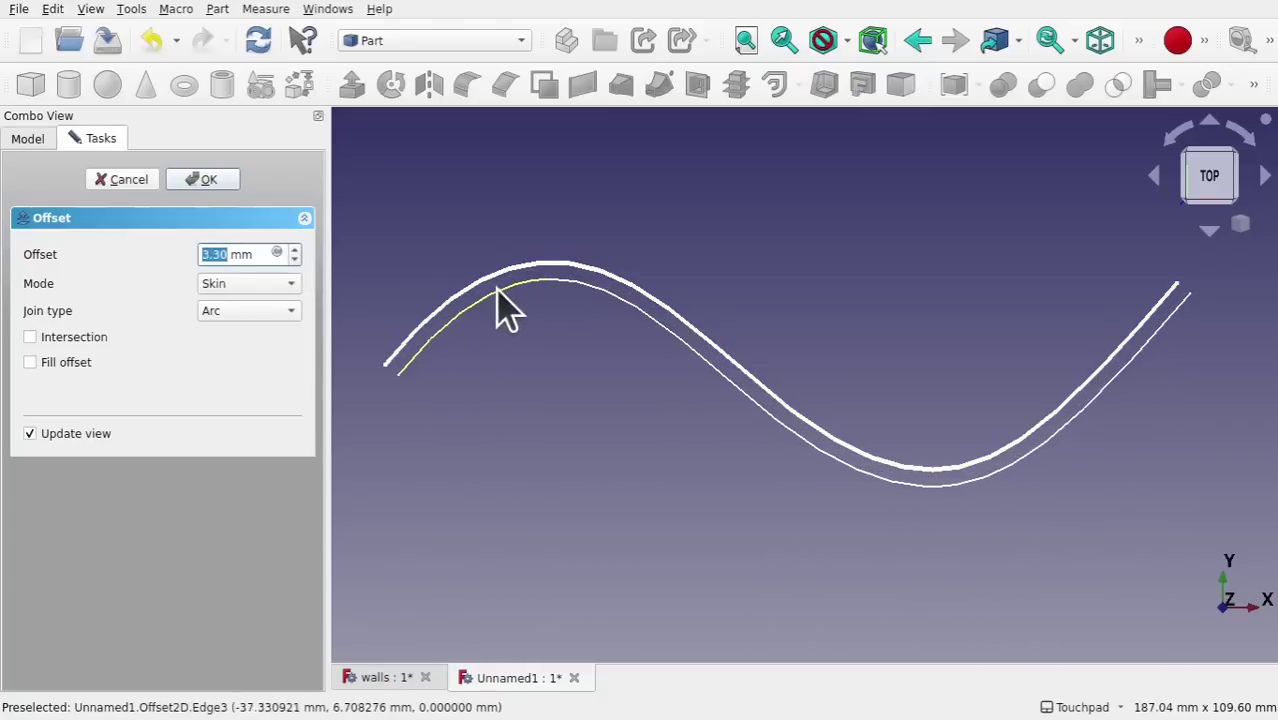
{"action": "left_click", "coordinate": [210, 180]}
Set the line width of the offset curve to 4
{"action": "left_click", "coordinate": [100, 228]}
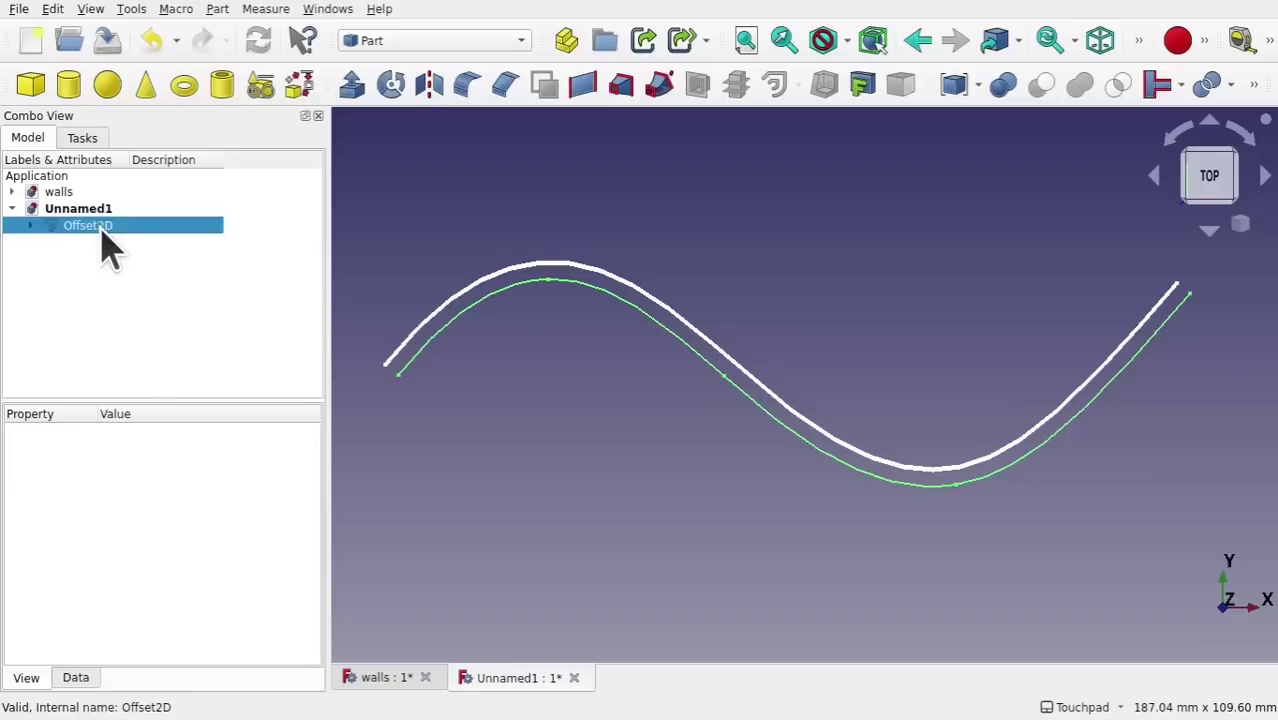
{"action": "left_click", "coordinate": [172, 647]}
{"action": "scroll", "coordinate": [171, 645], "scroll_direction": "up", "scroll_amount": 3}
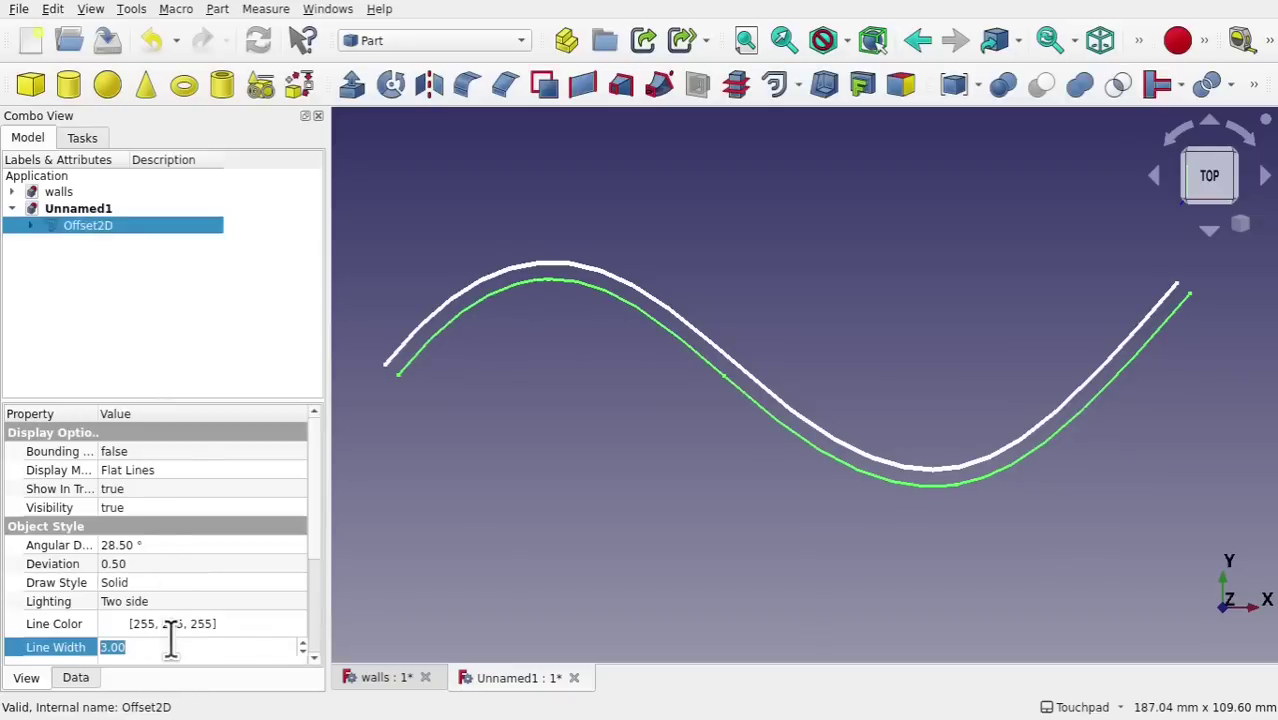
{"action": "left_click", "coordinate": [590, 345]}
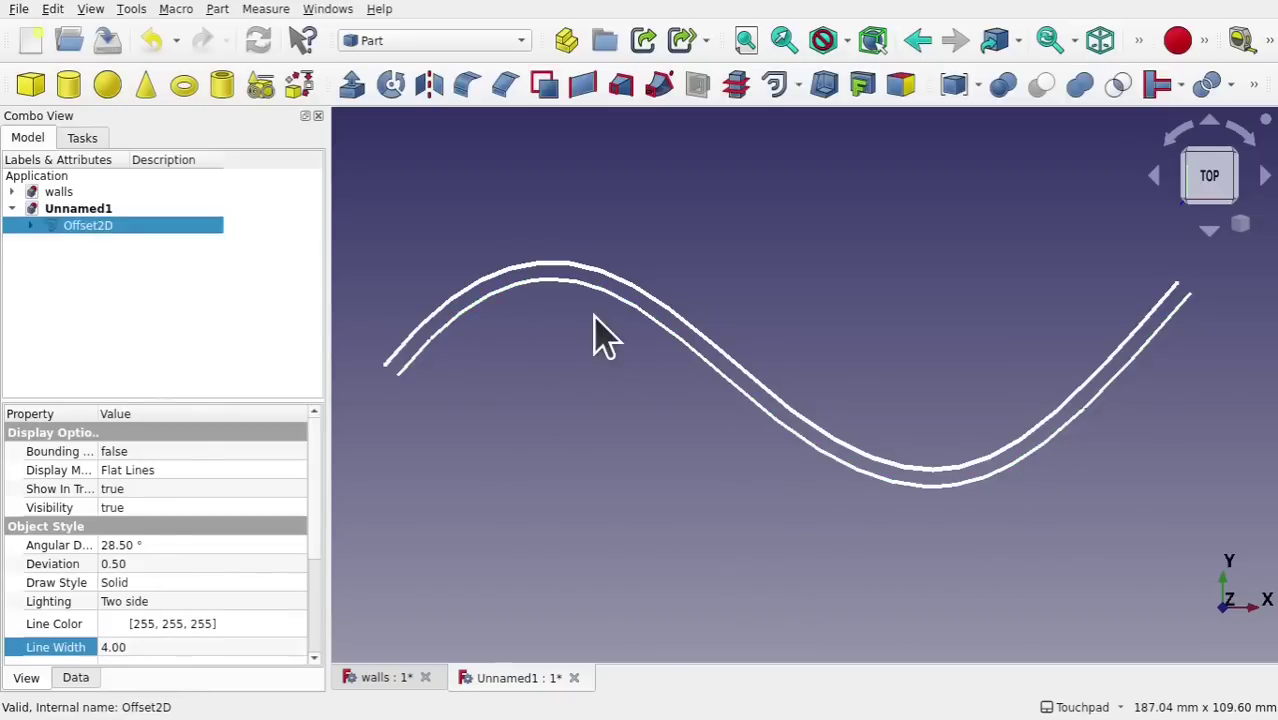
Reopen the 2D offset for editing, compare both curves at the crest, and set the join type to Intersection
{"action": "double_click", "coordinate": [84, 226]}
{"action": "scroll", "coordinate": [545, 290], "scroll_direction": "up", "scroll_amount": 6}
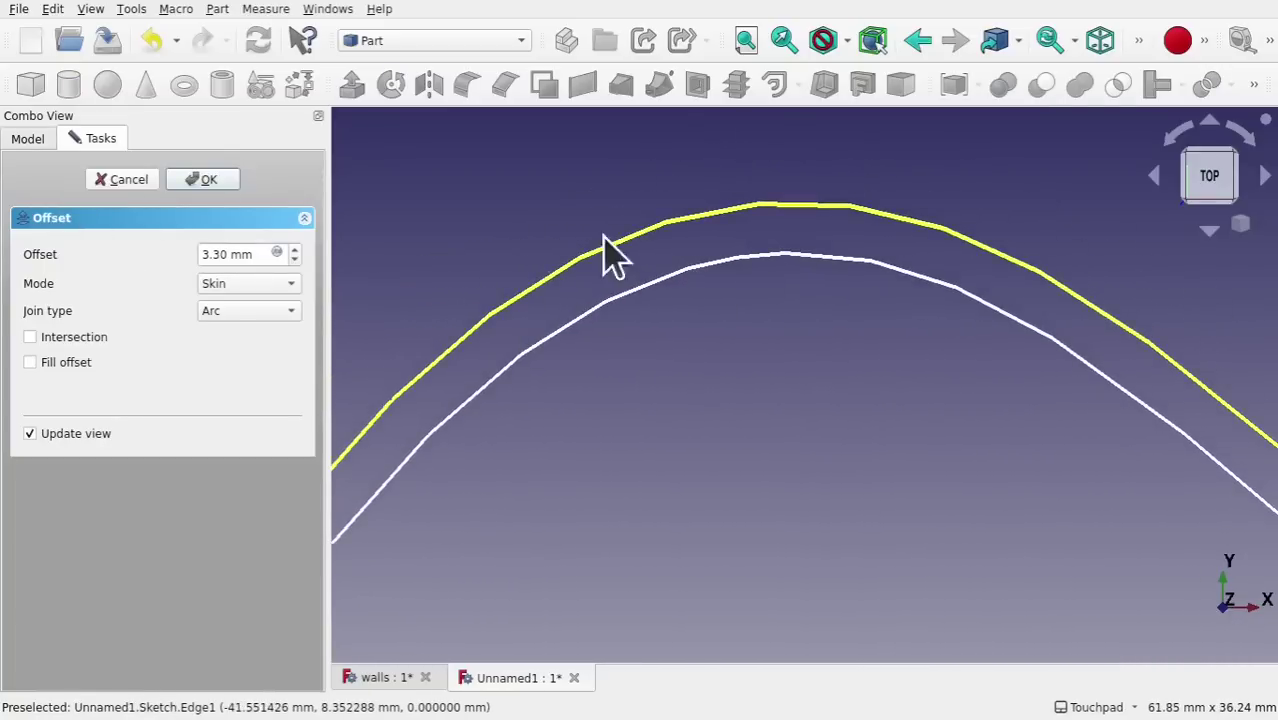
{"action": "scroll", "coordinate": [615, 345], "scroll_direction": "down", "scroll_amount": 1}
{"action": "scroll", "coordinate": [615, 345], "scroll_direction": "down", "scroll_amount": 3}
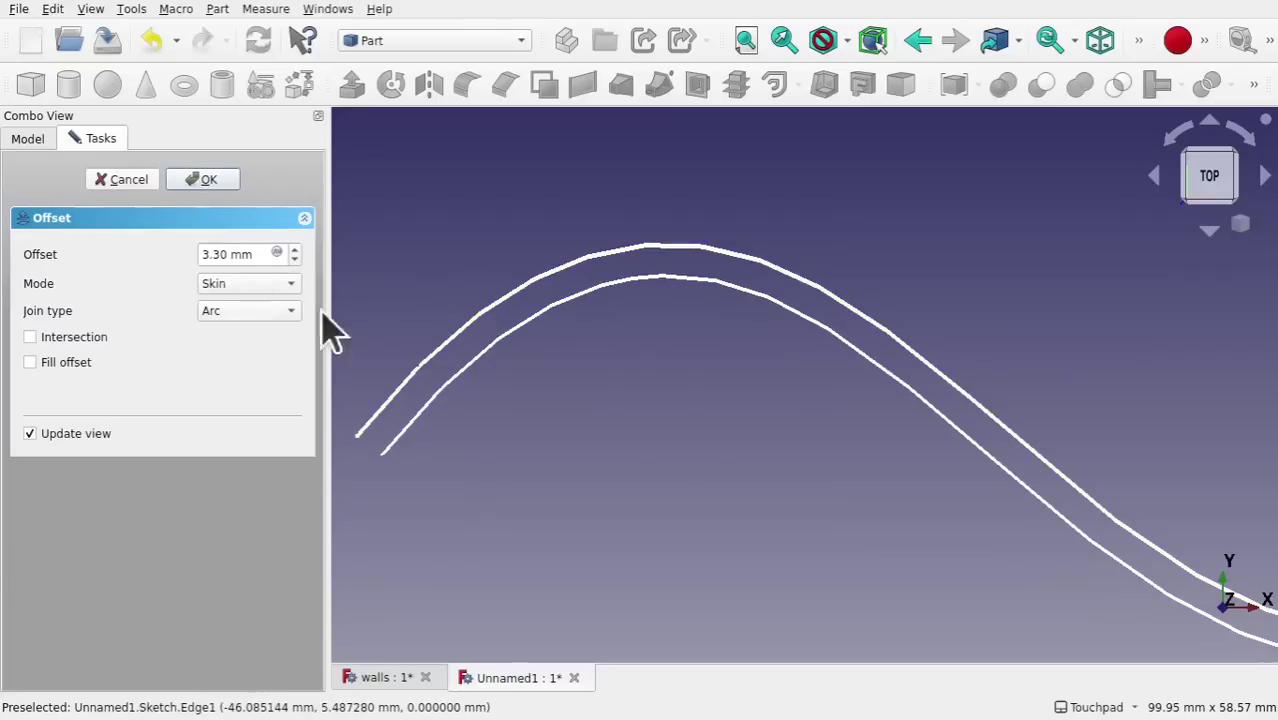
{"action": "left_click", "coordinate": [268, 312]}
{"action": "left_click", "coordinate": [271, 373]}
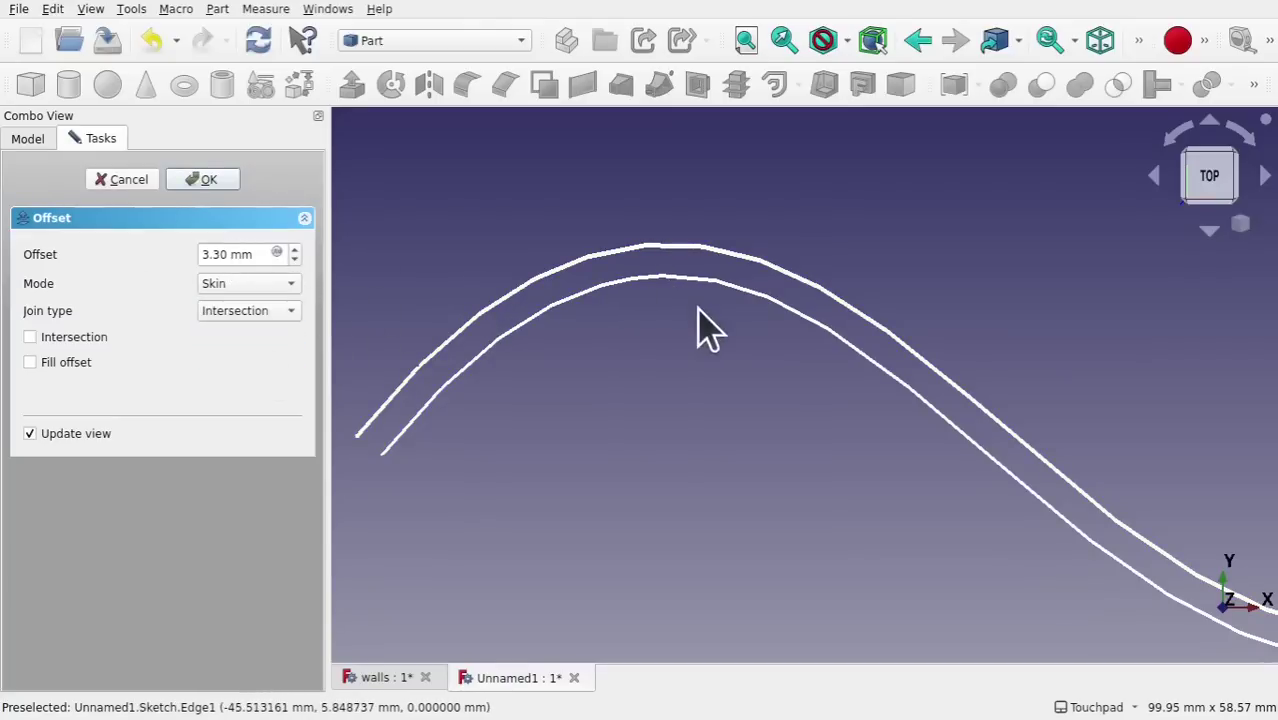
Set the join type of the B-spline's 2D offset to Arc
{"action": "left_click", "coordinate": [257, 309]}
{"action": "left_click", "coordinate": [257, 310]}
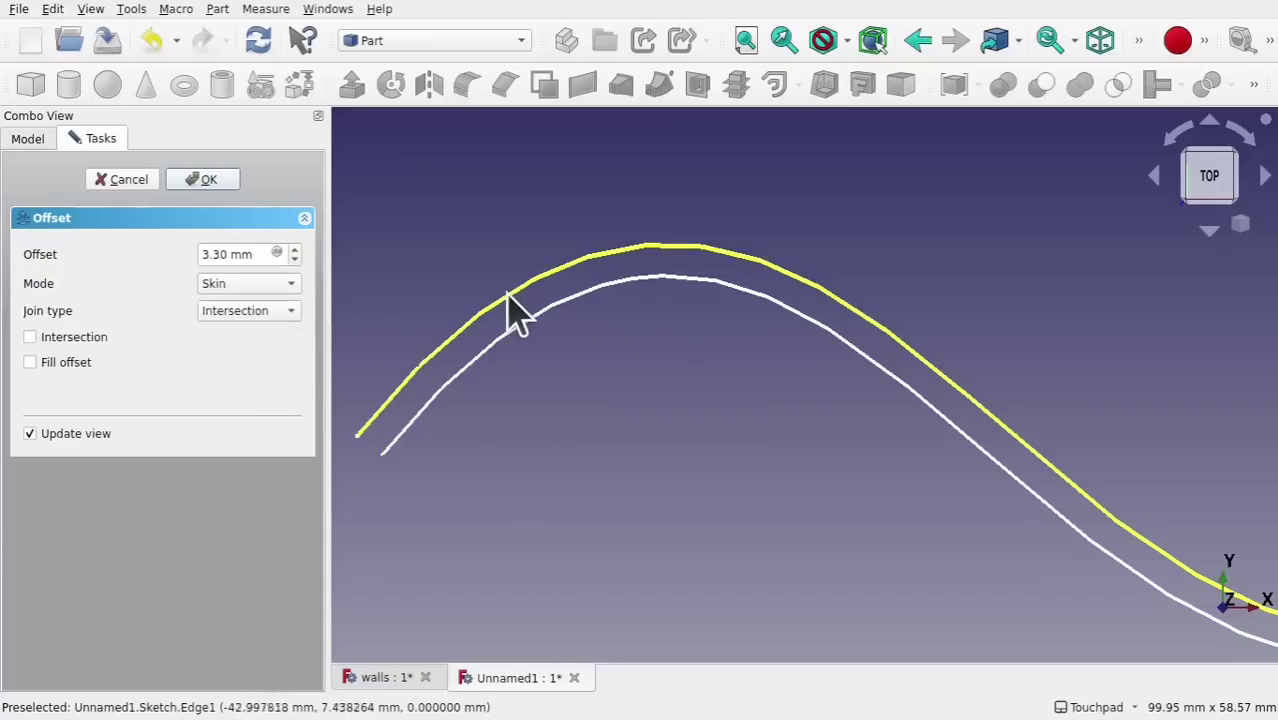
{"action": "left_click", "coordinate": [253, 310]}
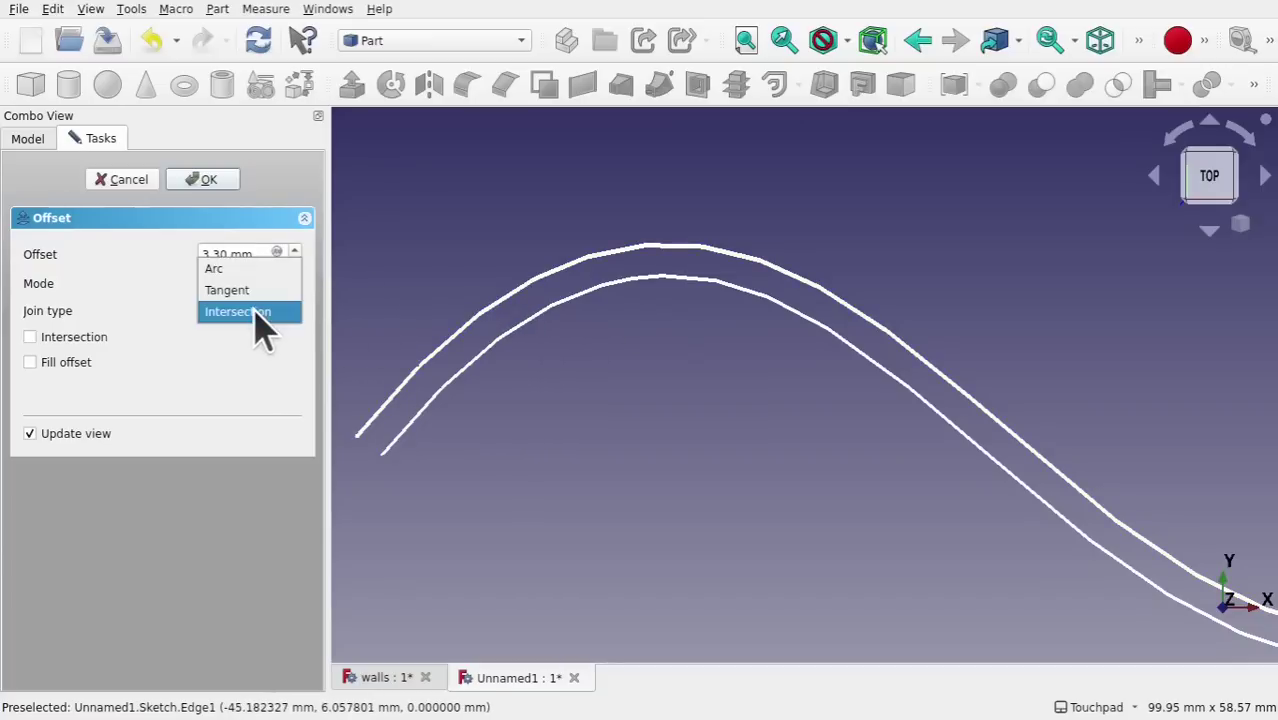
{"action": "left_click", "coordinate": [237, 270]}
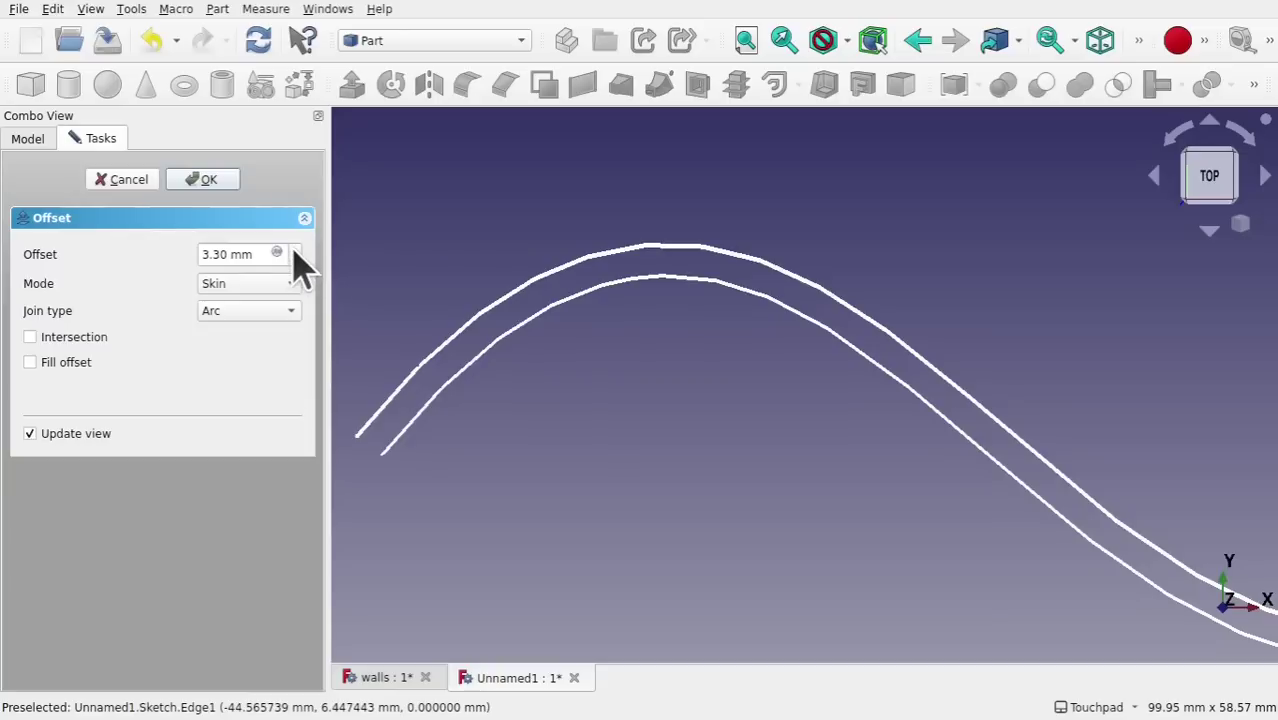
Increase the offset distance through 5.7, 9 and 20 mm to 30 mm, inspect the offset curve's crest, and accept the offset
{"action": "scroll", "coordinate": [294, 252], "scroll_direction": "up", "scroll_amount": 3}
{"action": "scroll", "coordinate": [294, 252], "scroll_direction": "up", "scroll_amount": 13}
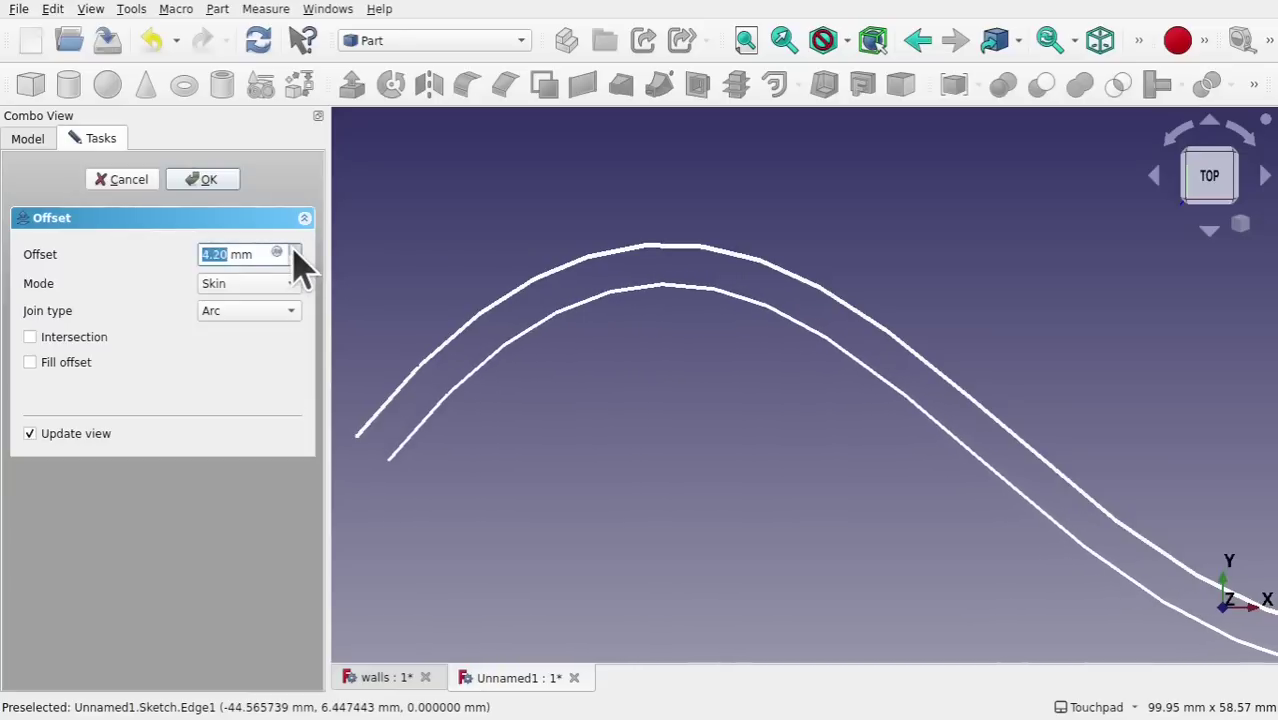
{"action": "scroll", "coordinate": [294, 256], "scroll_direction": "up", "scroll_amount": 8}
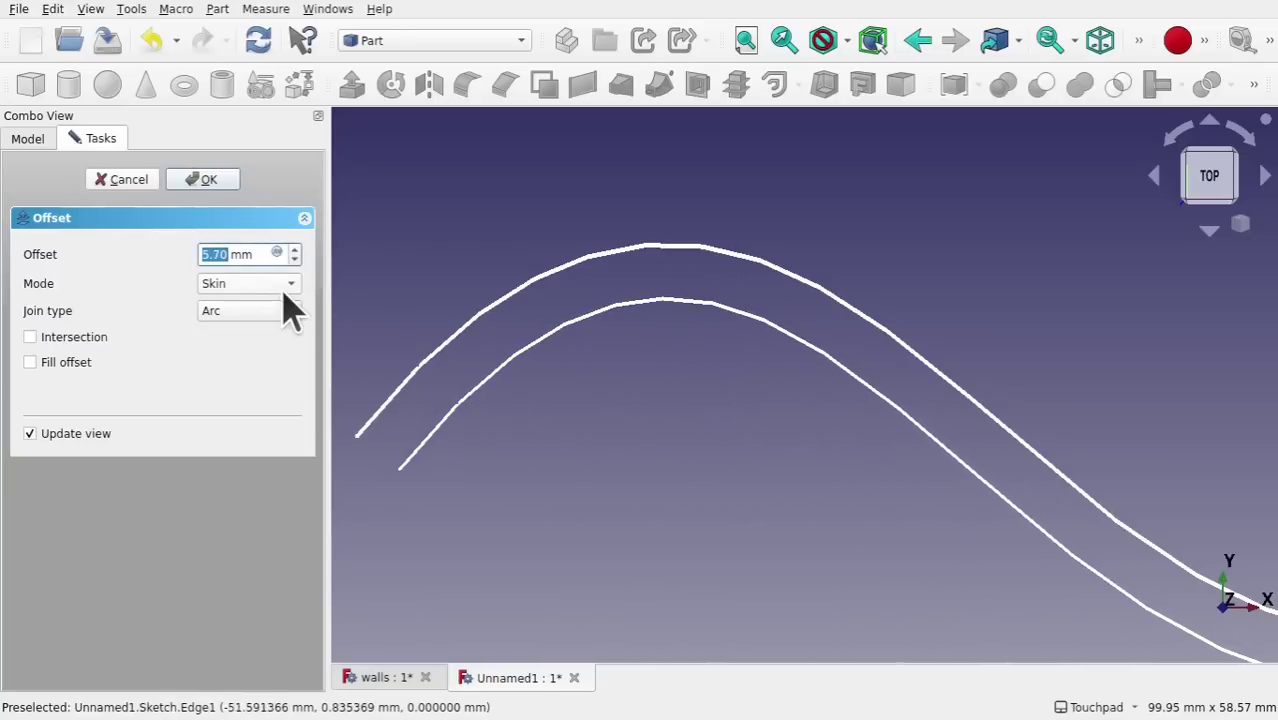
{"action": "type", "text": "9"}
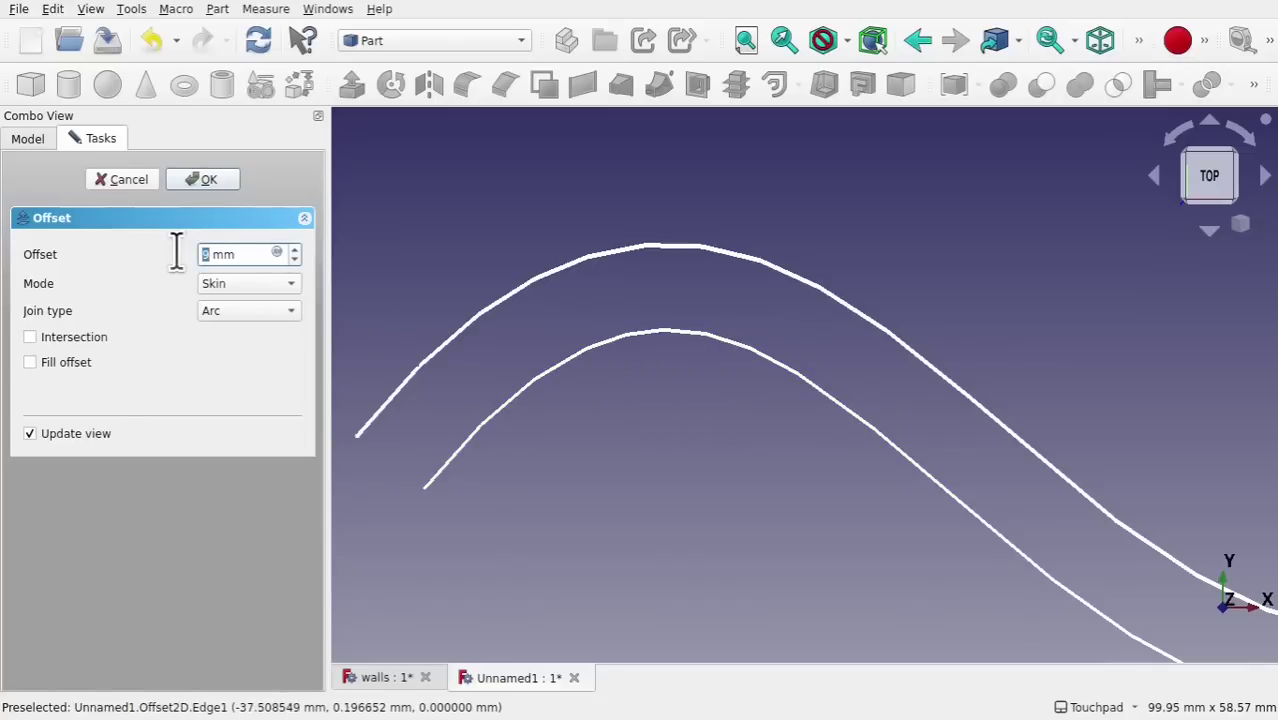
{"action": "type", "text": "20"}
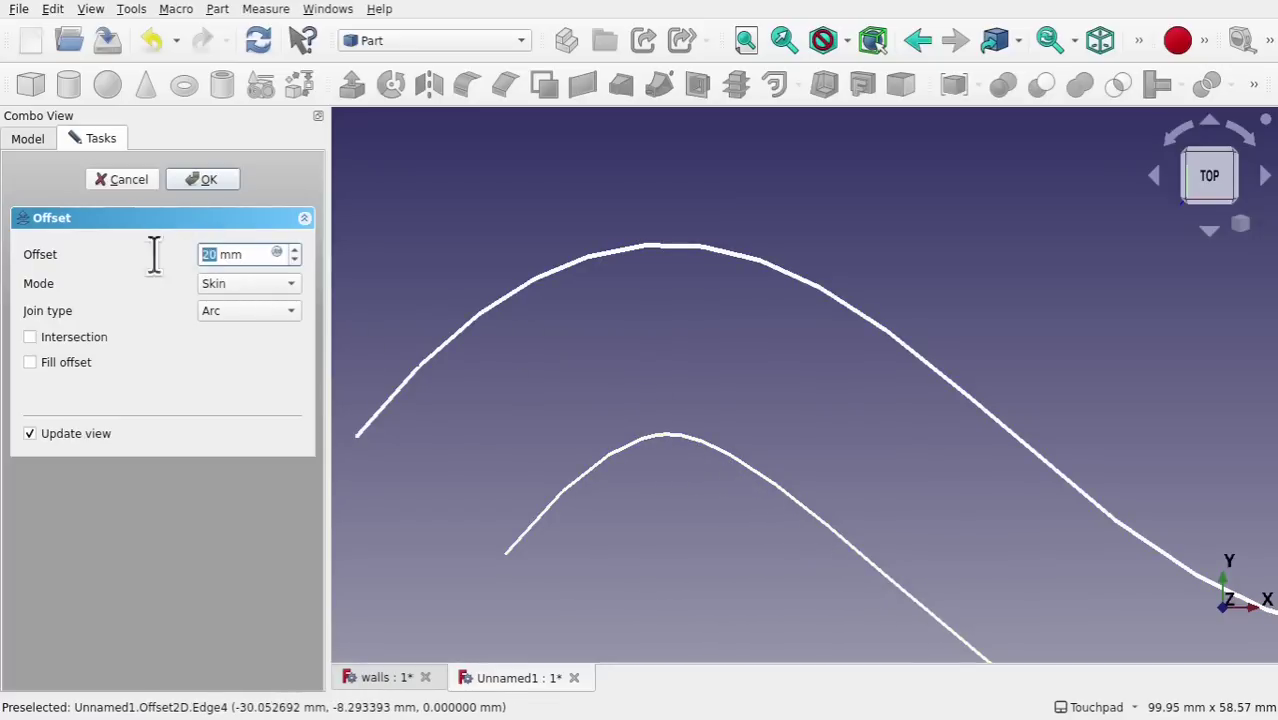
{"action": "type", "text": "30"}
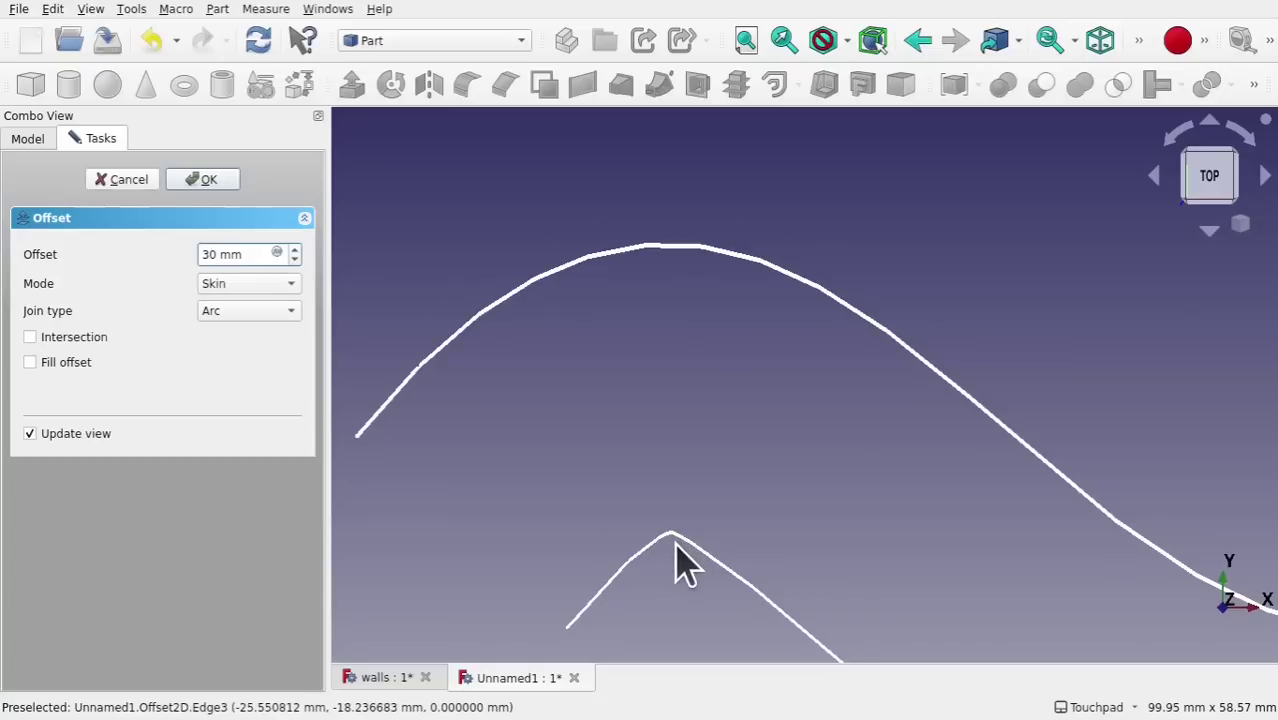
{"action": "scroll", "coordinate": [680, 555], "scroll_direction": "up", "scroll_amount": 5}
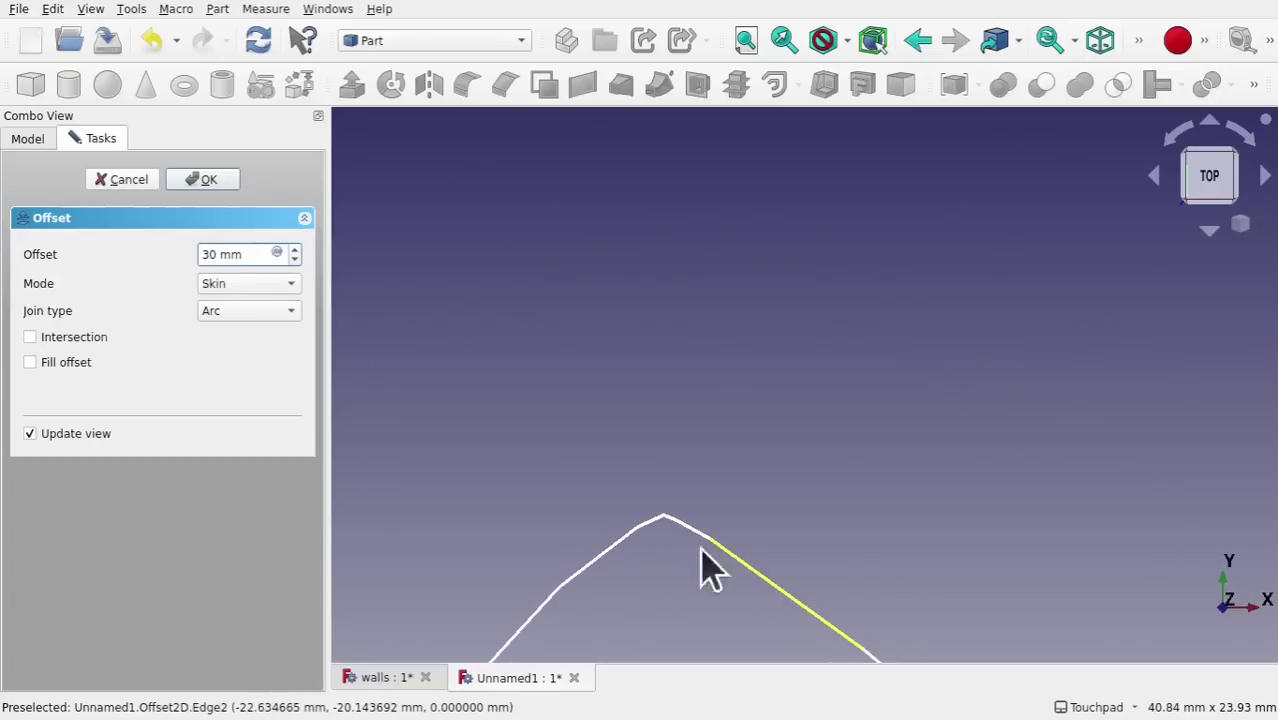
{"action": "scroll", "coordinate": [653, 543], "scroll_direction": "down", "scroll_amount": 7}
{"action": "middle_click_drag", "start_coordinate": [700, 605], "coordinate": [716, 454]}
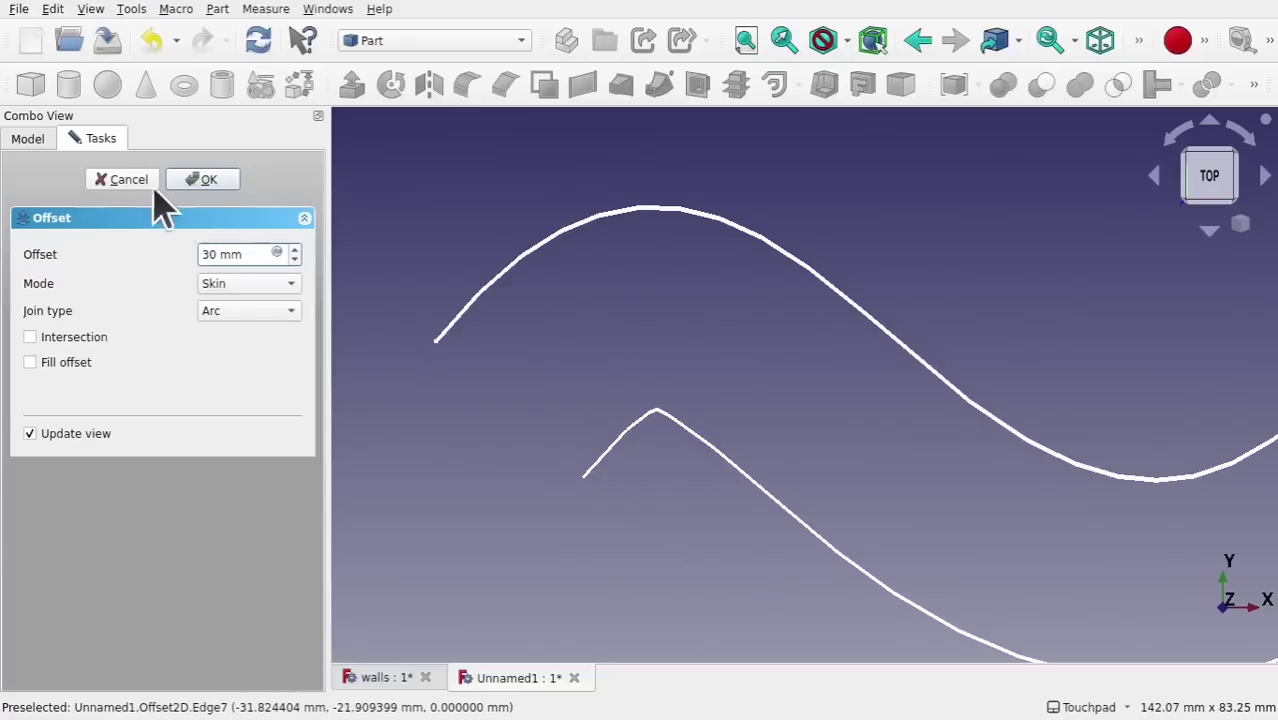
{"action": "left_click", "coordinate": [204, 181]}
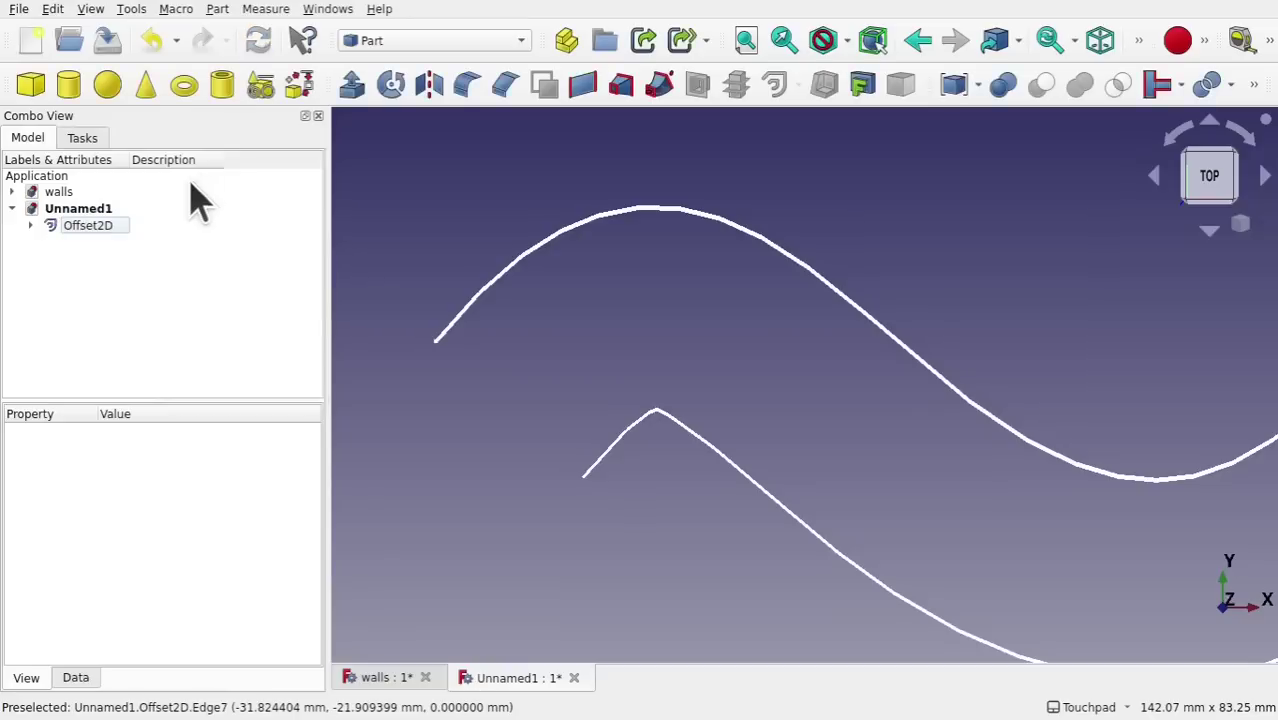
Switch to the Sketcher workbench and create a new sketch on the XY plane
{"action": "left_click", "coordinate": [440, 40]}
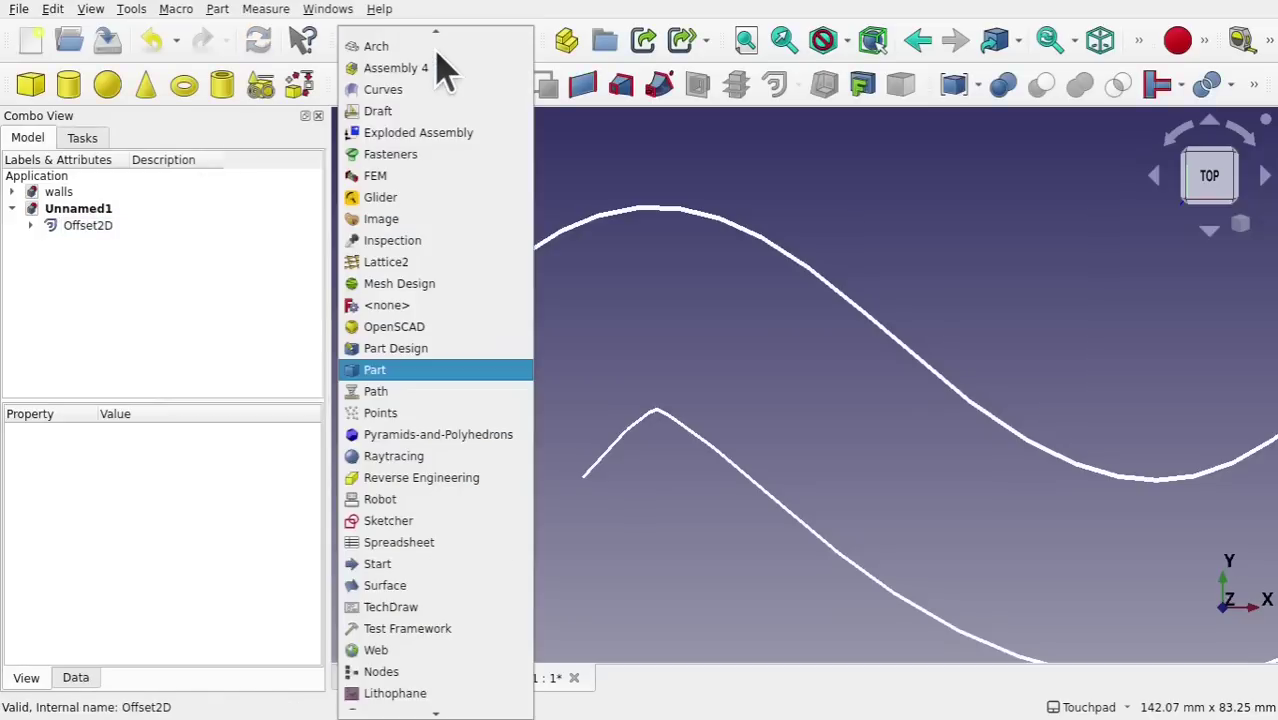
{"action": "left_click", "coordinate": [463, 521]}
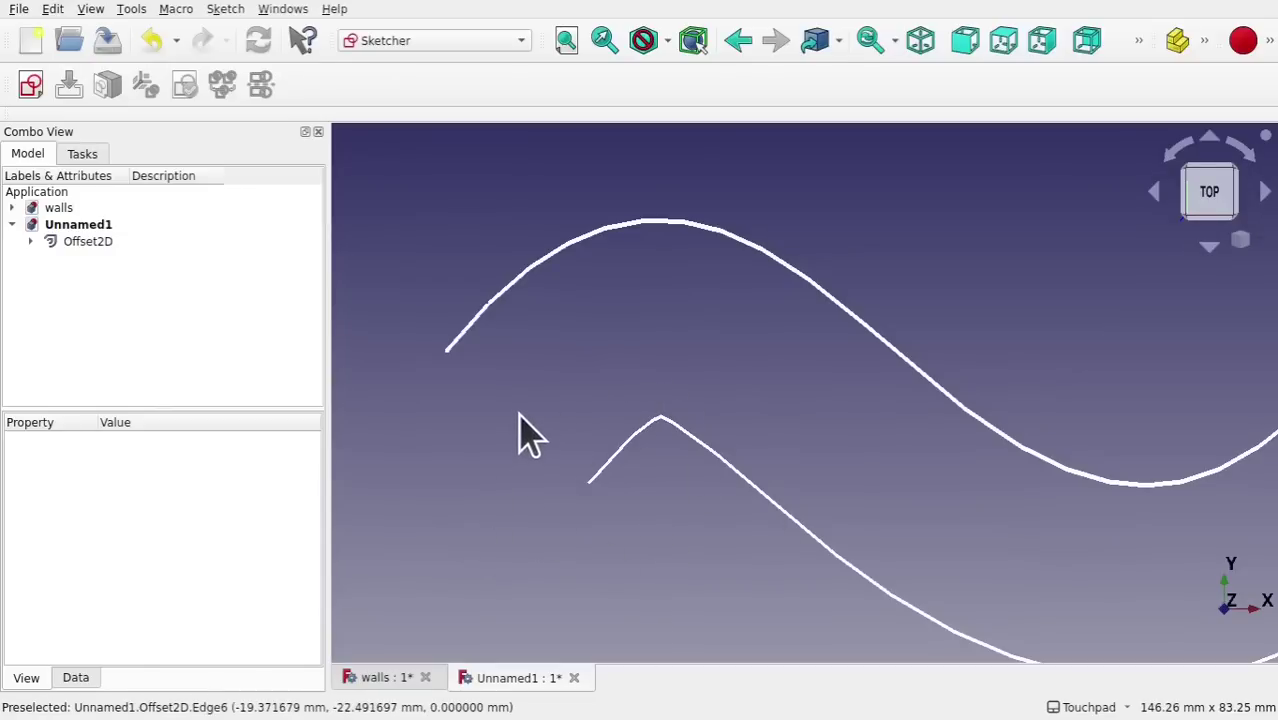
{"action": "left_click", "coordinate": [31, 88]}
{"action": "left_click", "coordinate": [695, 462]}
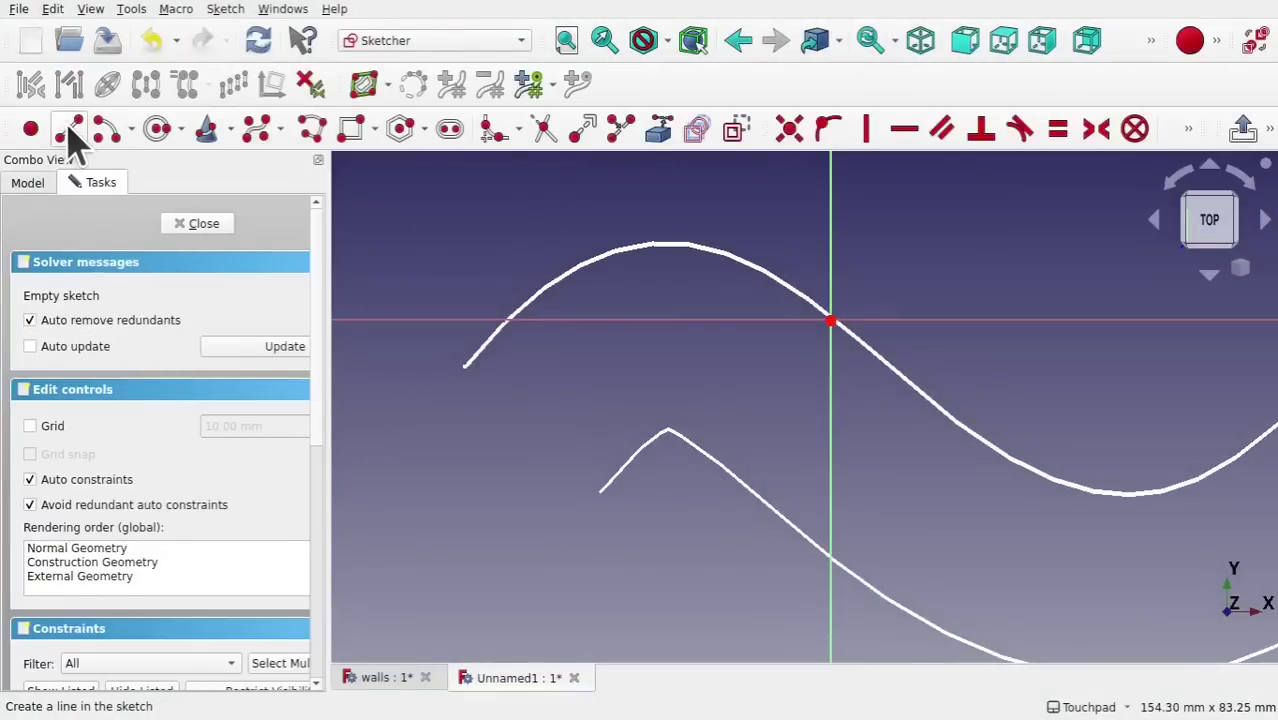
Draw two crossing lines along the flanks of the original curve's crest and align the first line's lower endpoint with the curve
{"action": "left_click", "coordinate": [68, 128]}
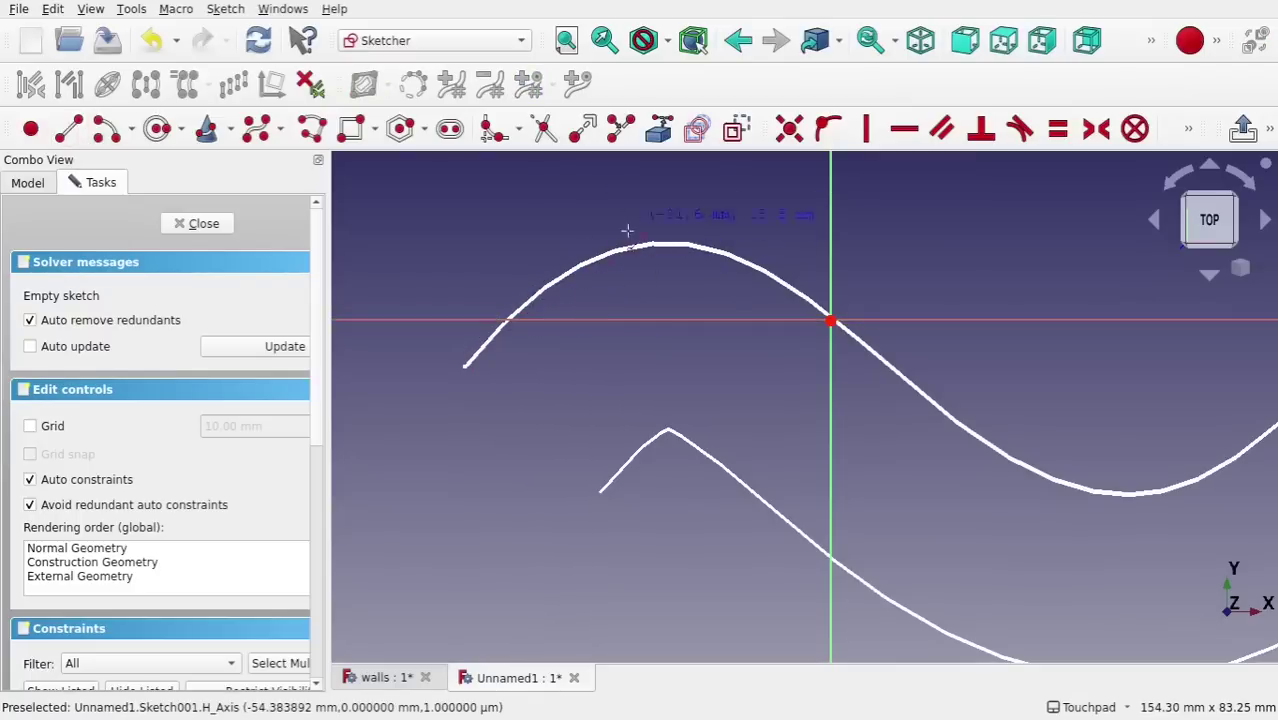
{"action": "left_click", "coordinate": [508, 319]}
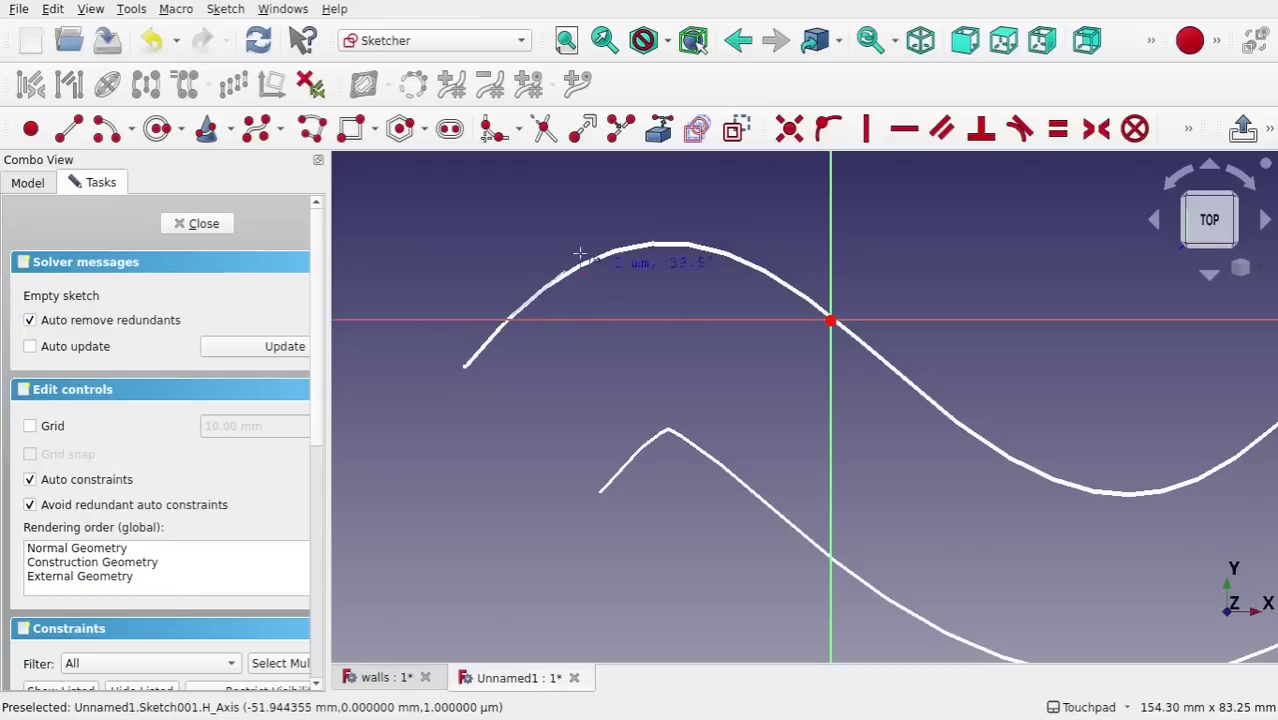
{"action": "left_click", "coordinate": [690, 188]}
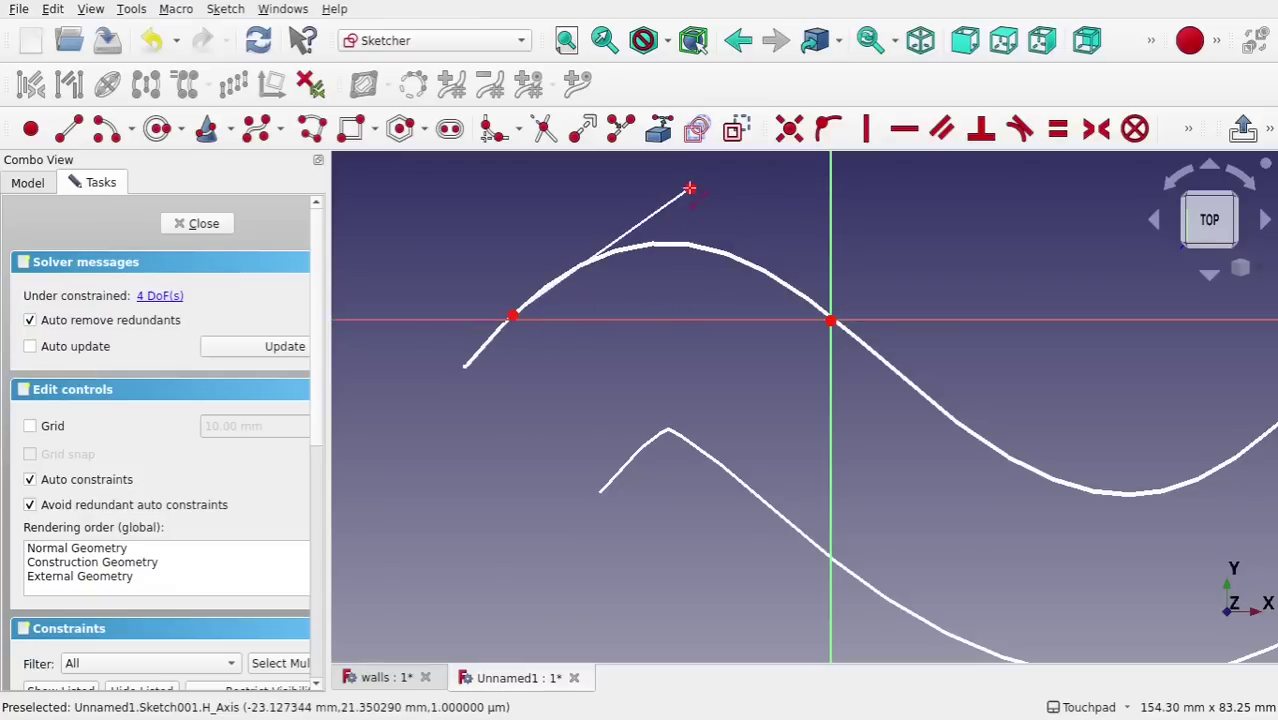
{"action": "left_click", "coordinate": [829, 319]}
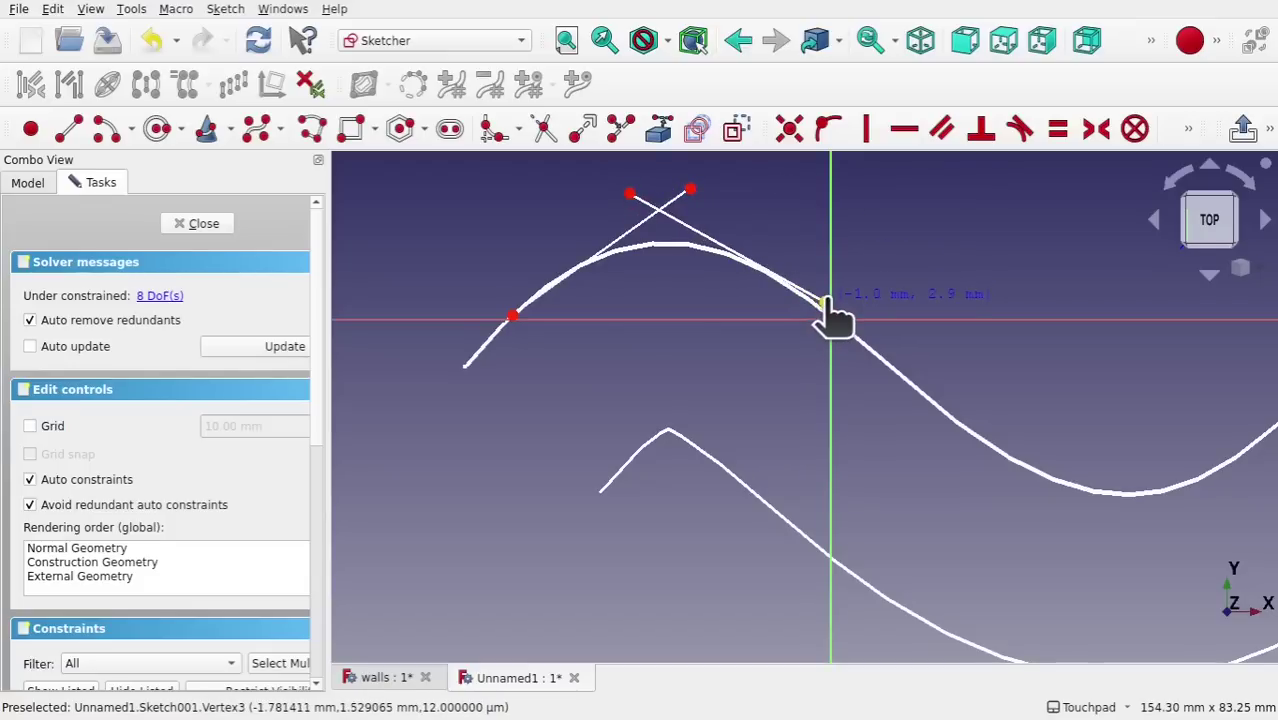
{"action": "key", "text": "Escape"}
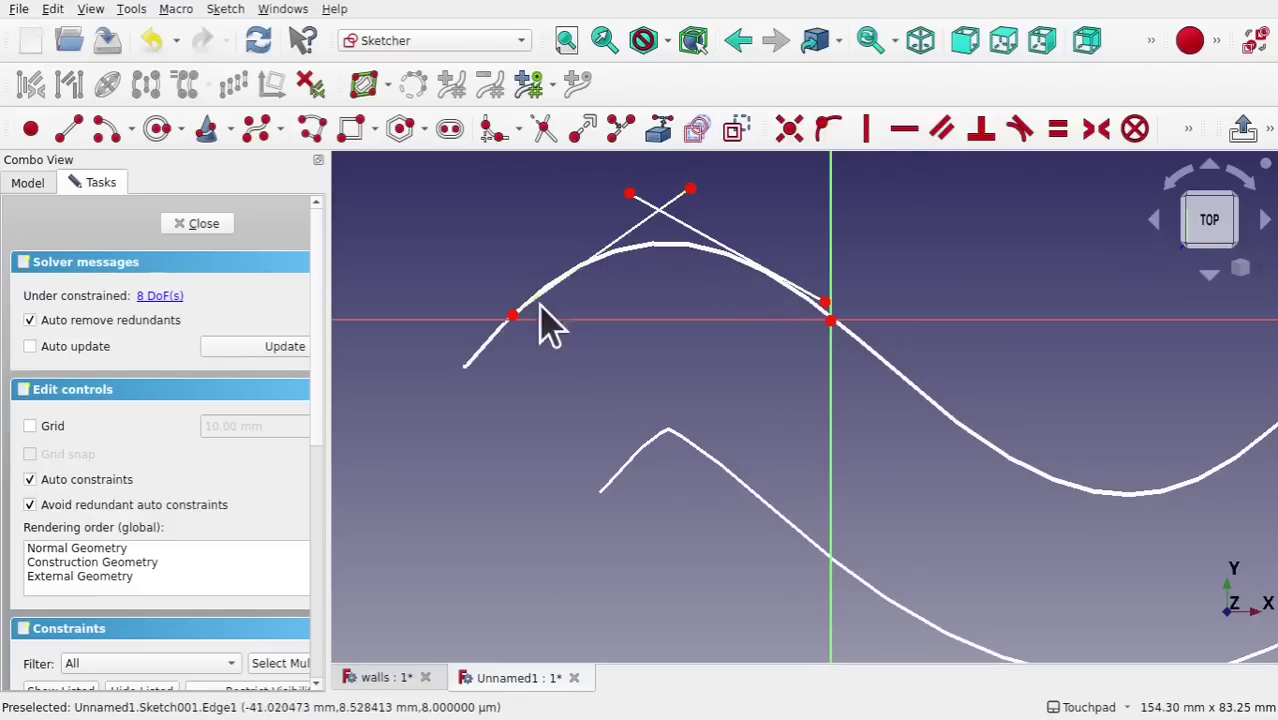
{"action": "left_click_drag", "start_coordinate": [512, 317], "coordinate": [509, 309]}
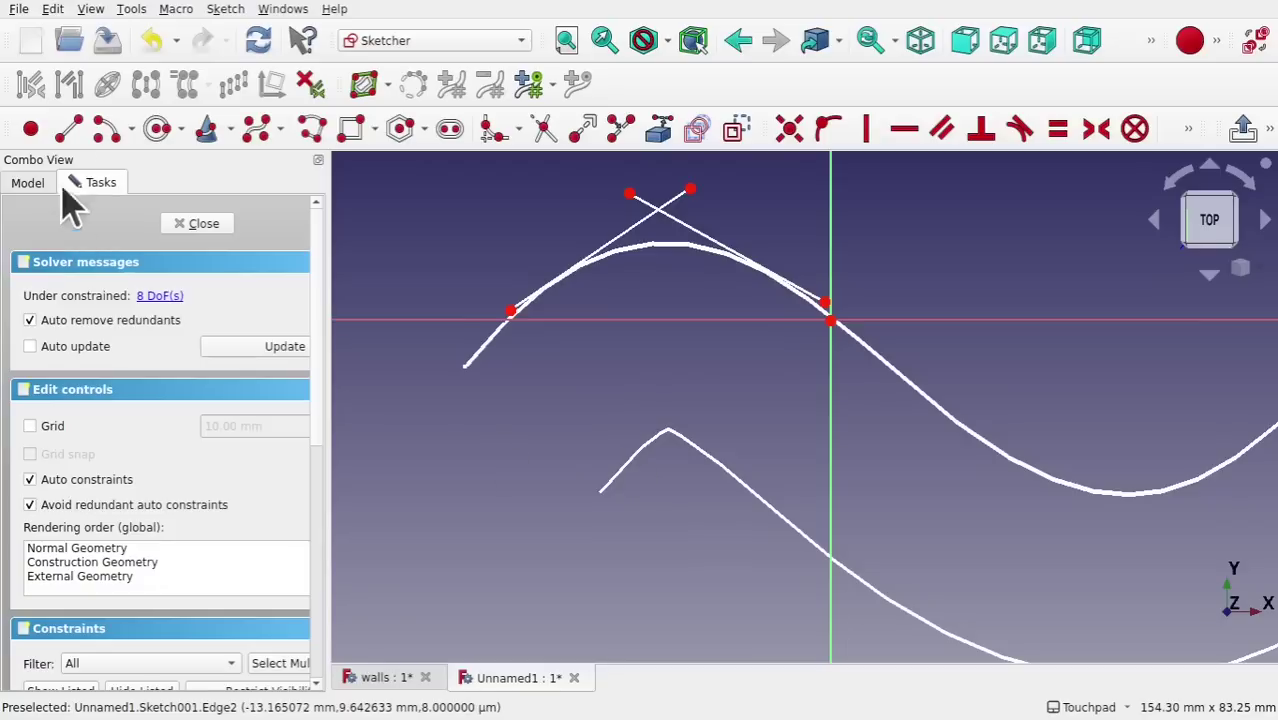
Draw two crossing lines along the flanks of the offset curve's crest, the first about 24 mm long, and finish the sketch
{"action": "left_click", "coordinate": [66, 130]}
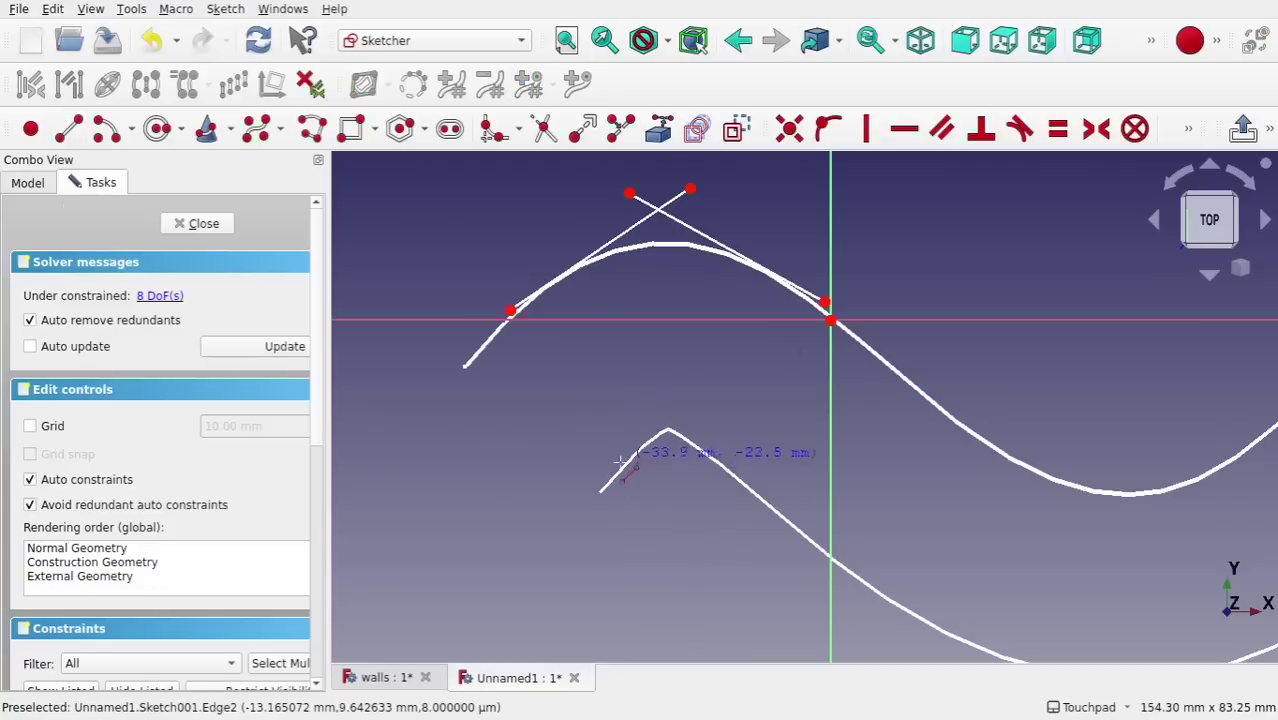
{"action": "left_click", "coordinate": [619, 466]}
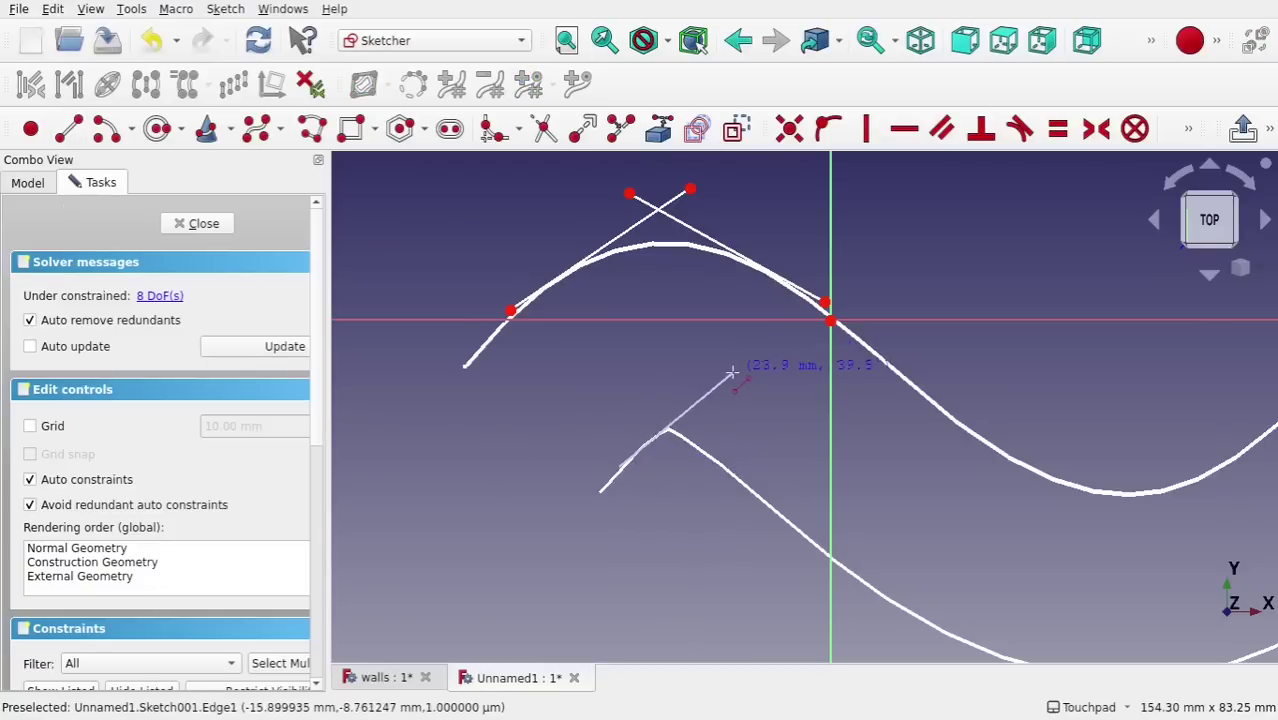
{"action": "left_click", "coordinate": [732, 373]}
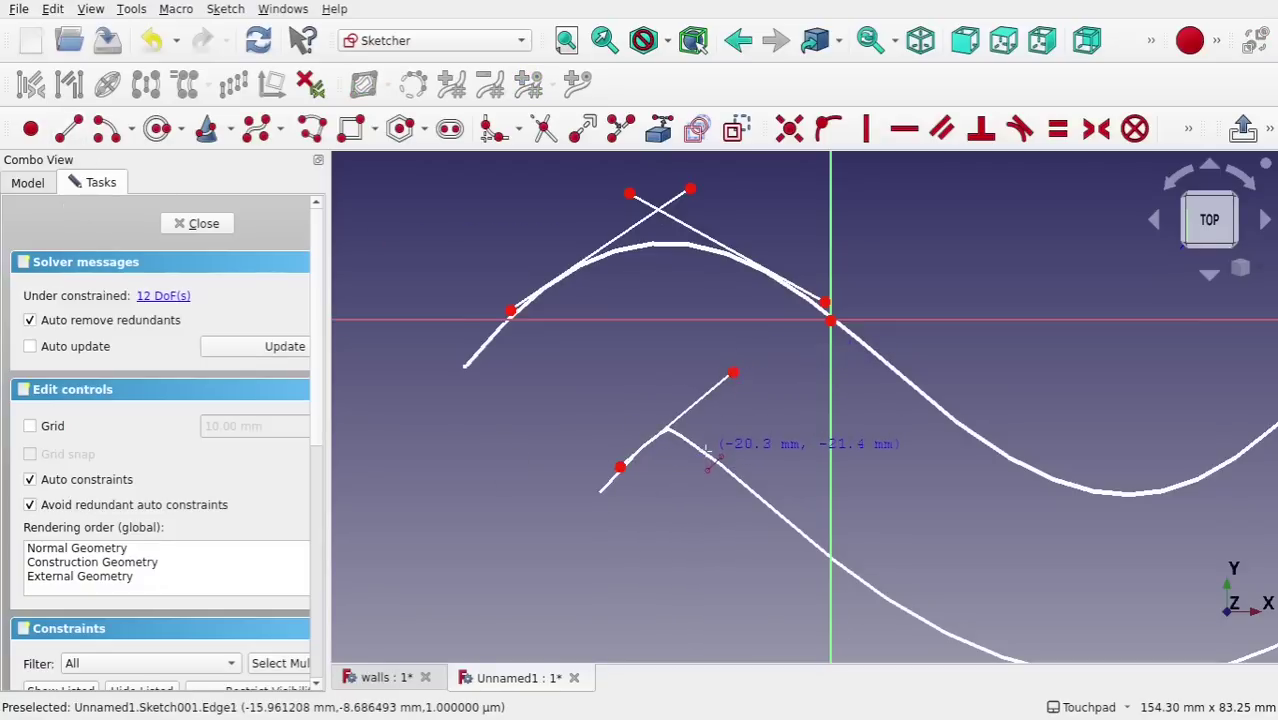
{"action": "left_click", "coordinate": [707, 452]}
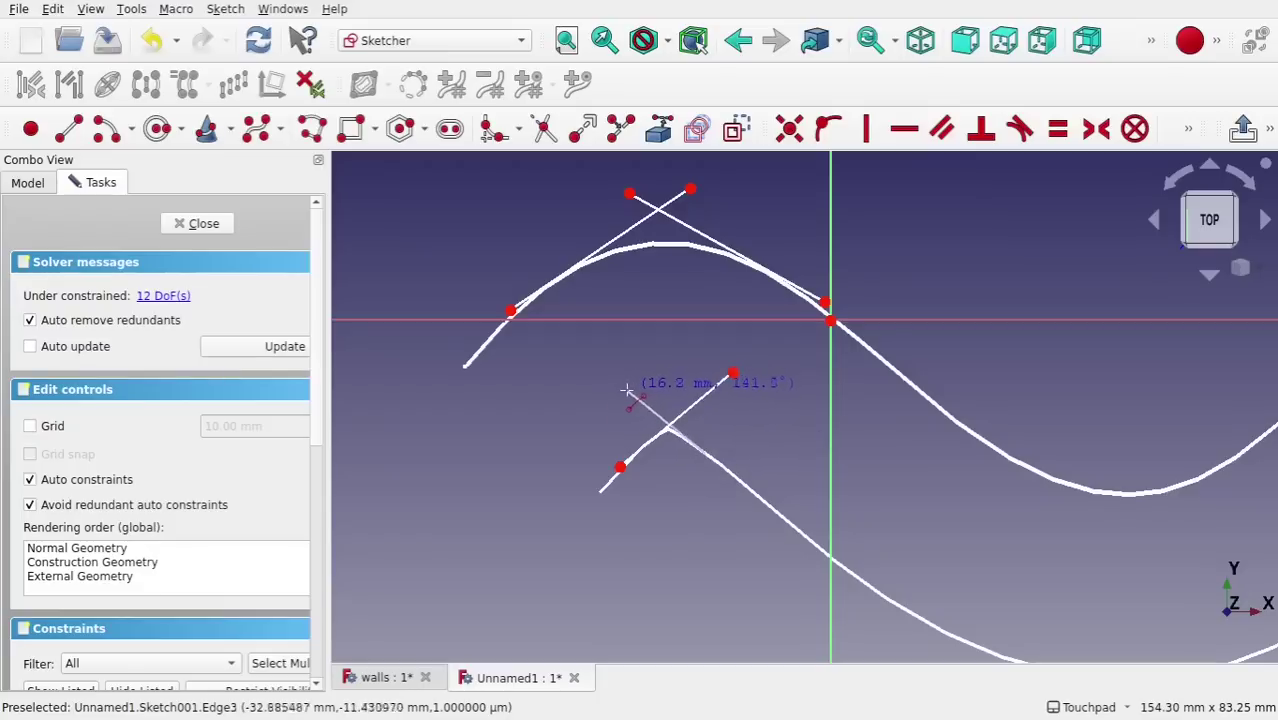
{"action": "left_click", "coordinate": [623, 390]}
{"action": "scroll", "coordinate": [680, 434], "scroll_direction": "up", "scroll_amount": 3}
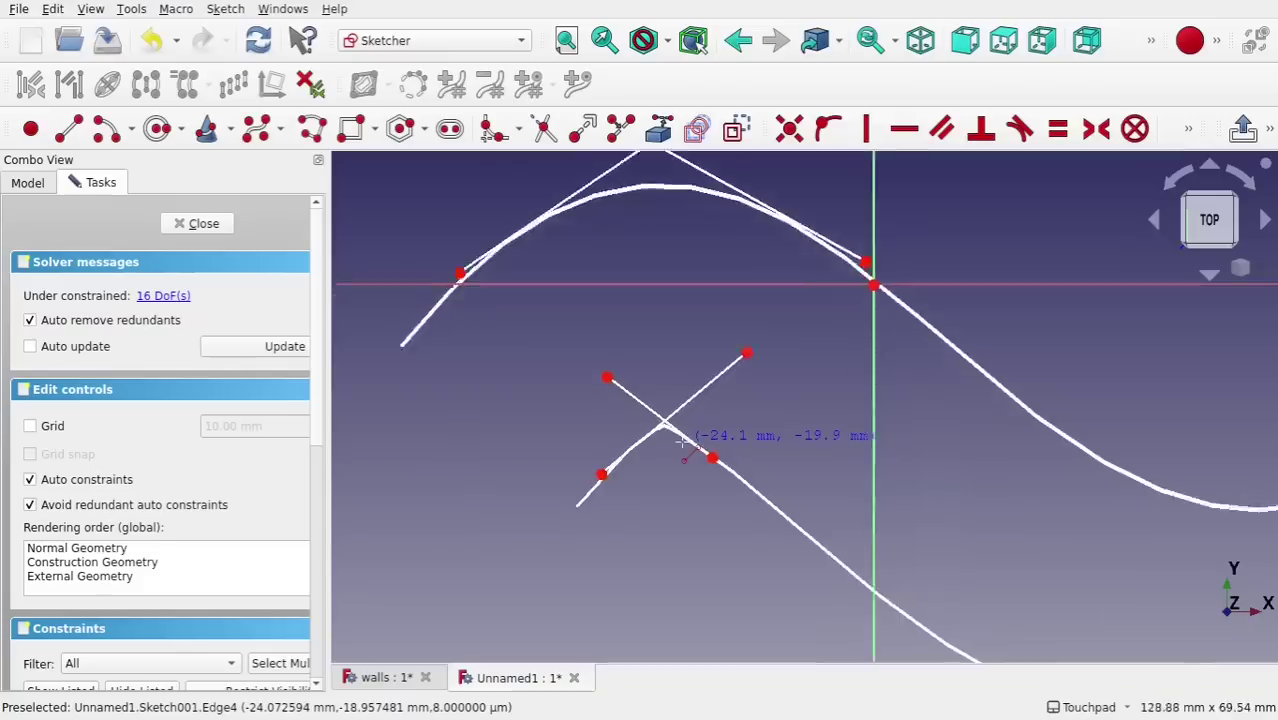
{"action": "scroll", "coordinate": [680, 434], "scroll_direction": "down", "scroll_amount": 1}
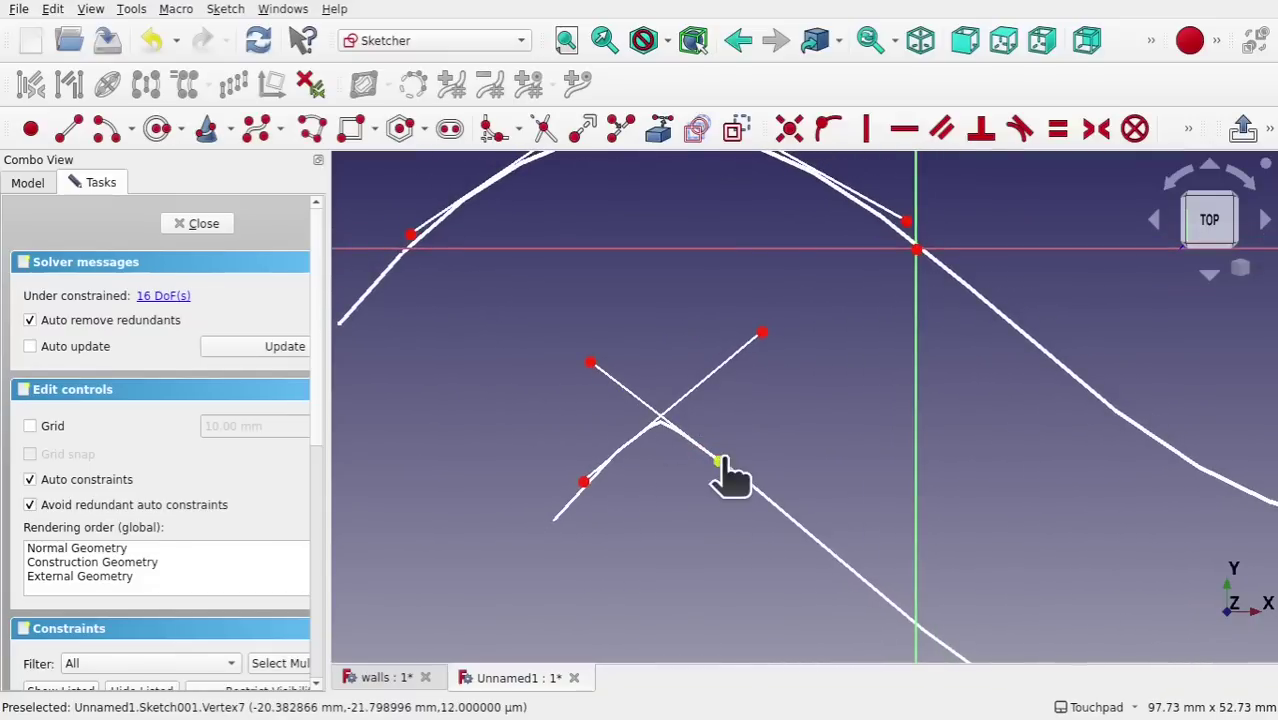
{"action": "left_click_drag", "start_coordinate": [719, 461], "coordinate": [727, 463]}
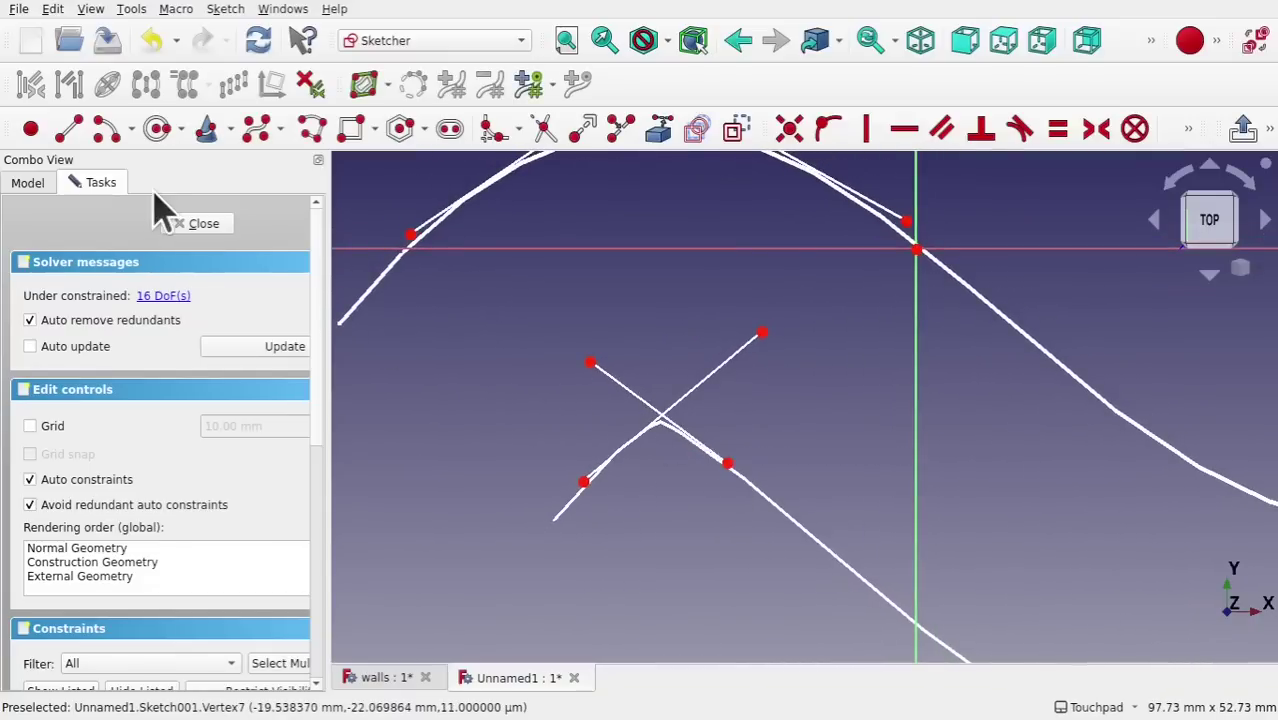
{"action": "left_click", "coordinate": [197, 223]}
Reduce the distance of the 2D offset to 25.7 mm, watching its crest against the crossing lines
{"action": "double_click", "coordinate": [95, 242]}
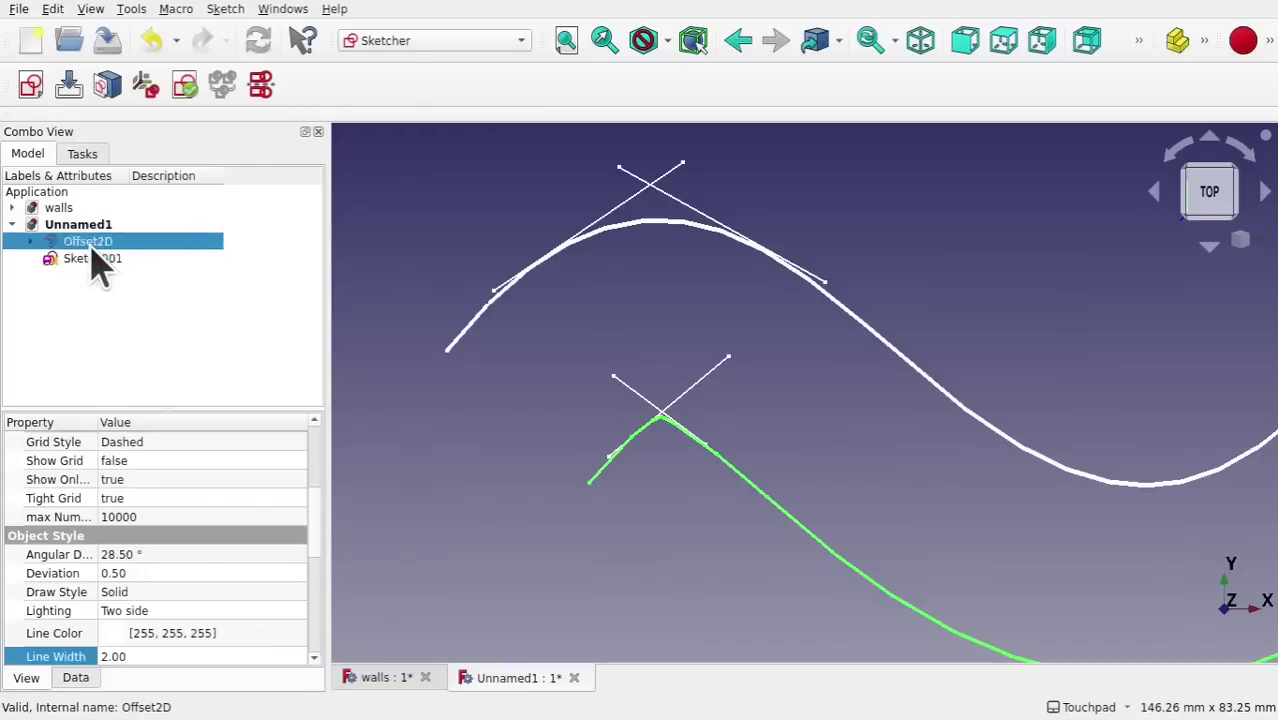
{"action": "left_click", "coordinate": [294, 276]}
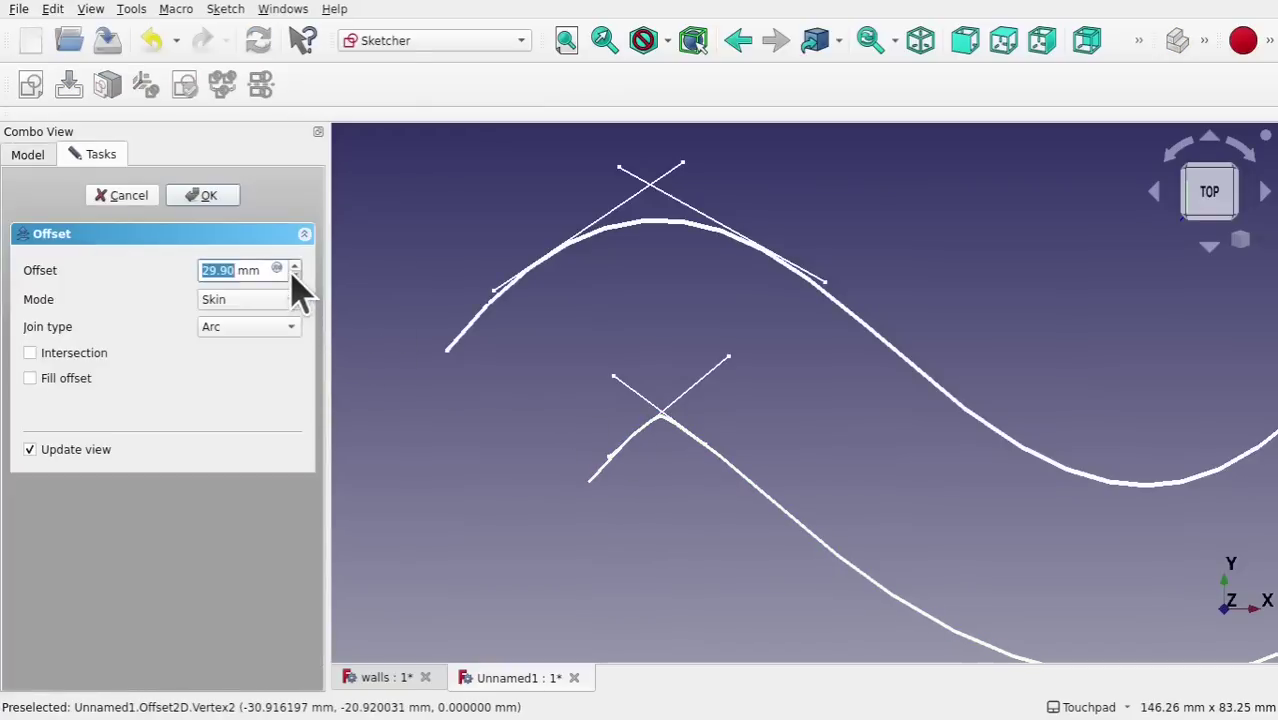
{"action": "scroll", "coordinate": [294, 276], "scroll_direction": "down", "scroll_amount": 11}
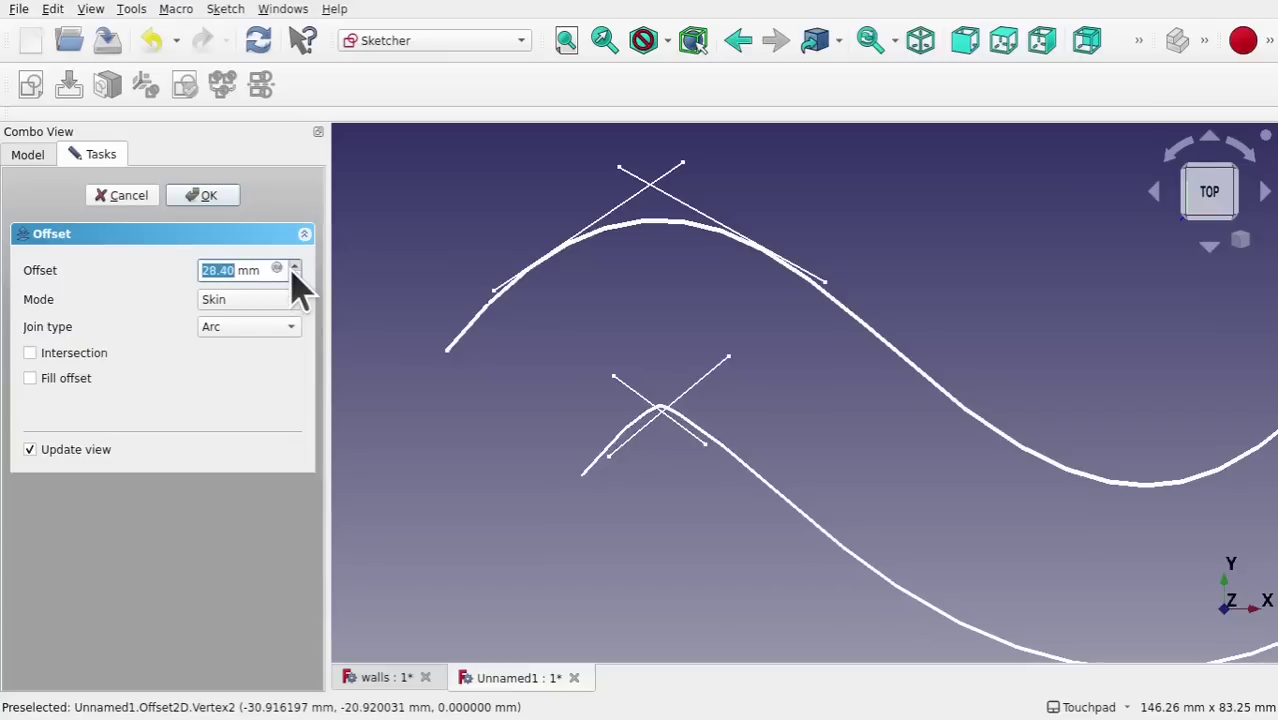
{"action": "scroll", "coordinate": [292, 270], "scroll_direction": "up", "scroll_amount": 3}
{"action": "scroll", "coordinate": [293, 276], "scroll_direction": "down", "scroll_amount": 20}
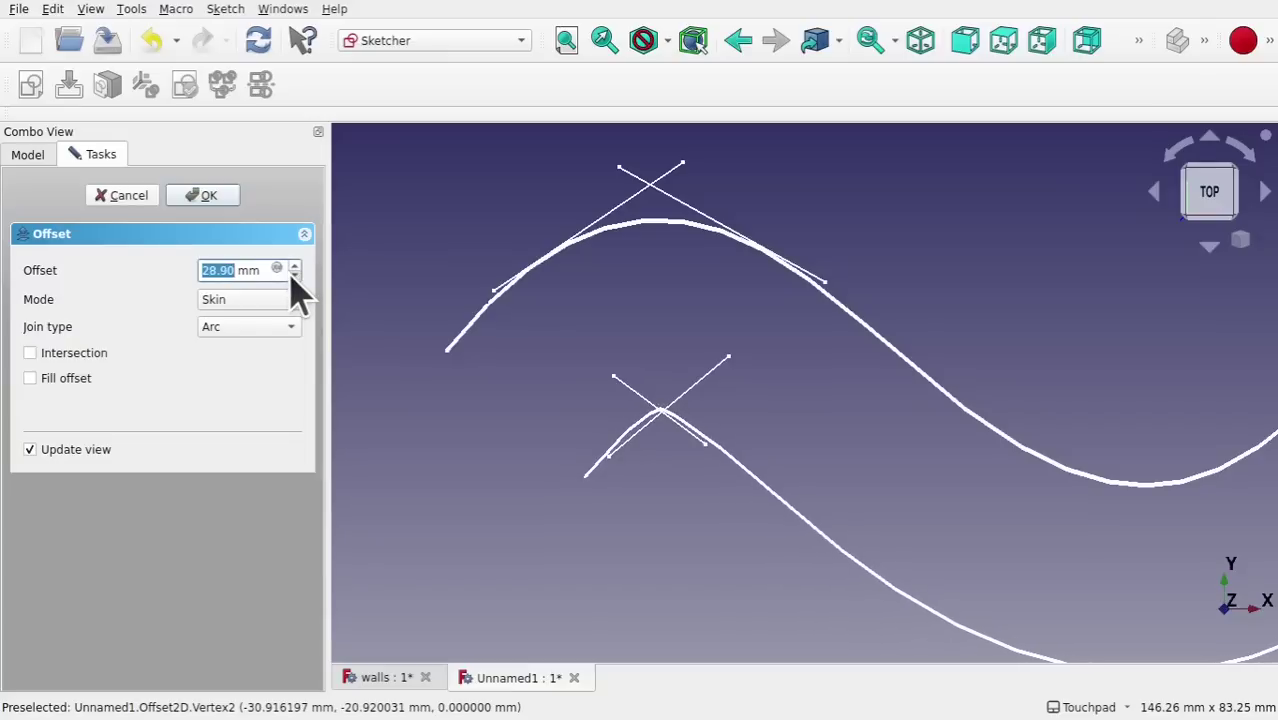
{"action": "scroll", "coordinate": [294, 276], "scroll_direction": "down", "scroll_amount": 11}
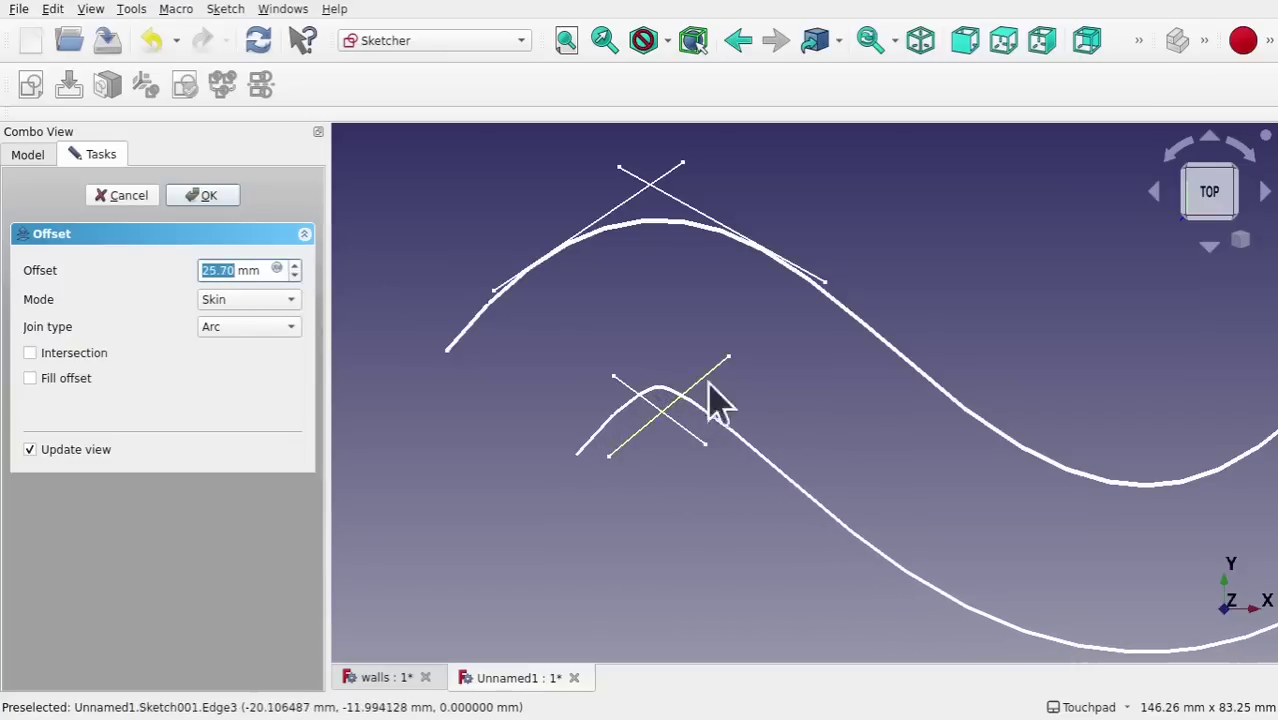
{"action": "left_click", "coordinate": [203, 196]}
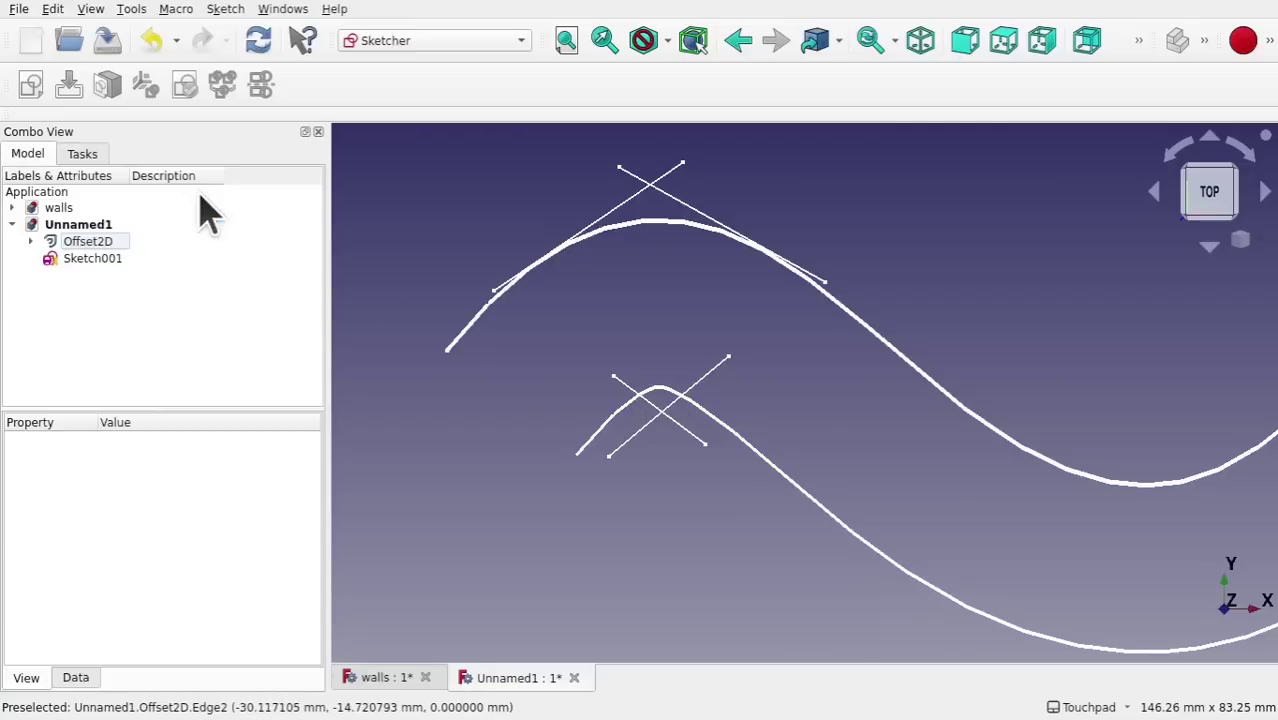
Reopen Sketch001, realign the two crossing lines with the flanks of the offset curve's crest, and close the sketch
{"action": "scroll", "coordinate": [710, 414], "scroll_direction": "up", "scroll_amount": 5}
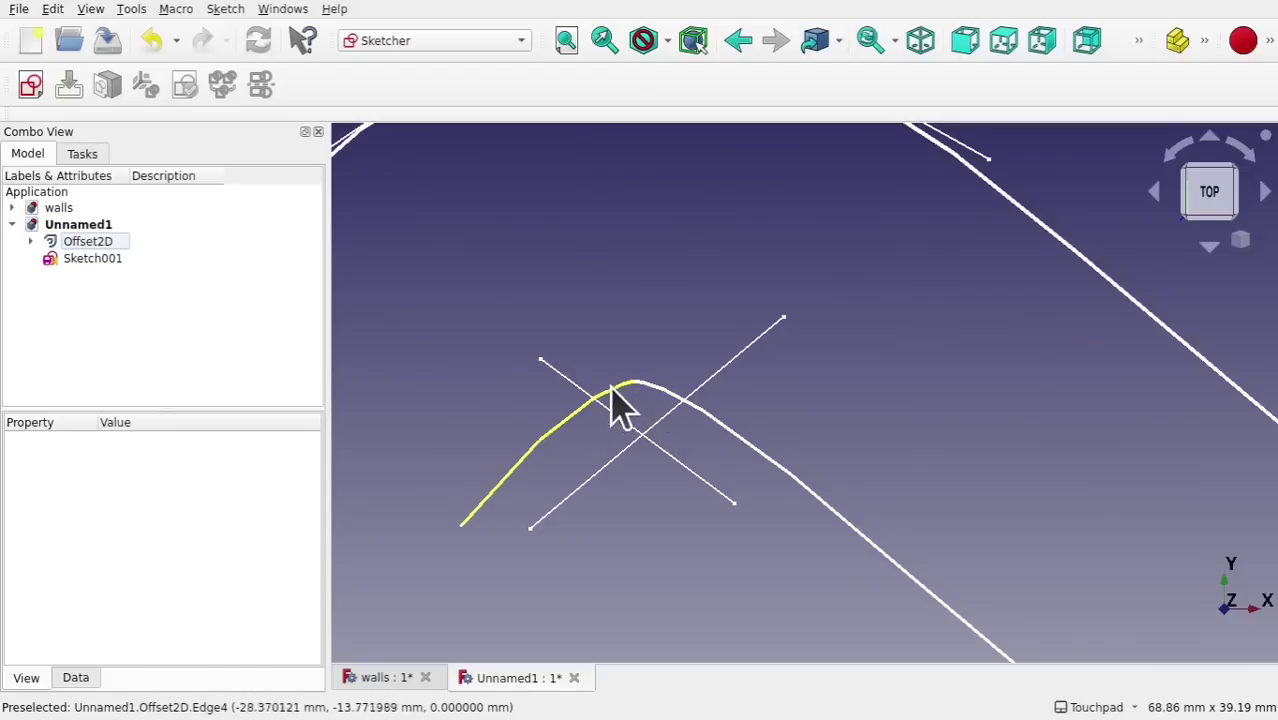
{"action": "double_click", "coordinate": [90, 258]}
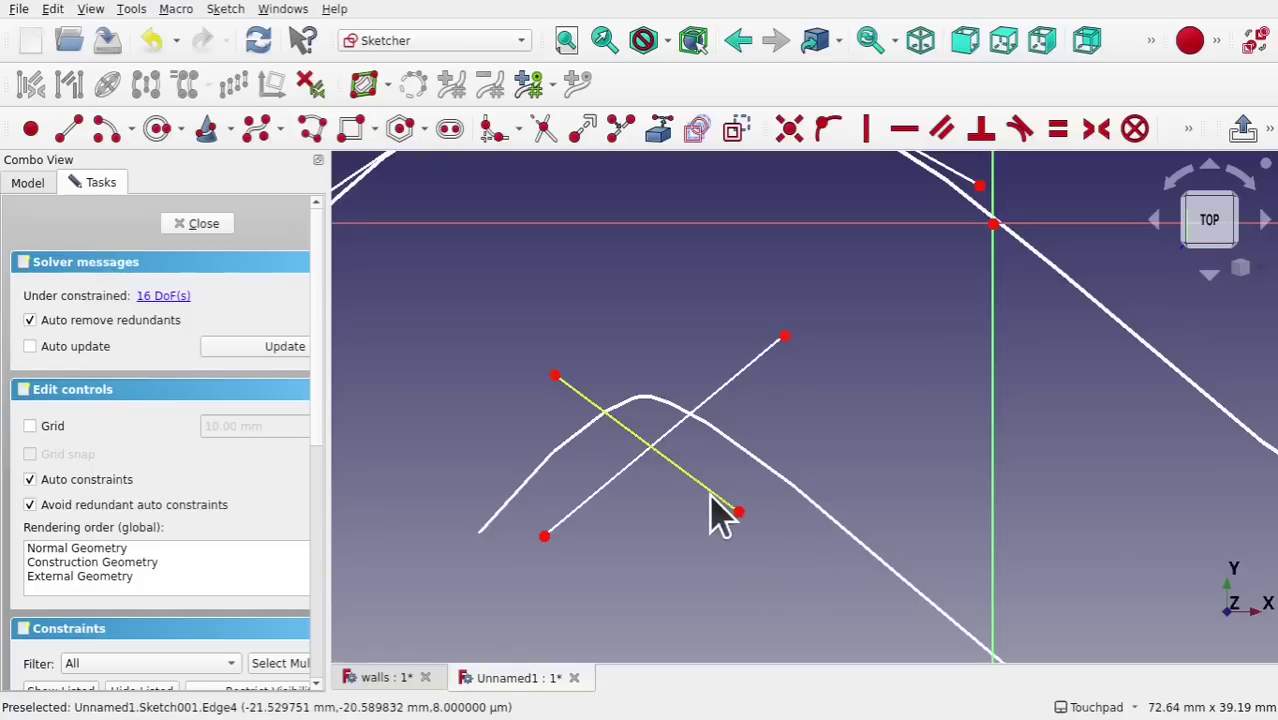
{"action": "mouse_move", "coordinate": [713, 496]}
{"action": "left_mouse_down"}
{"action": "mouse_move", "coordinate": [722, 445]}
{"action": "mouse_move", "coordinate": [737, 436]}
{"action": "left_mouse_up"}
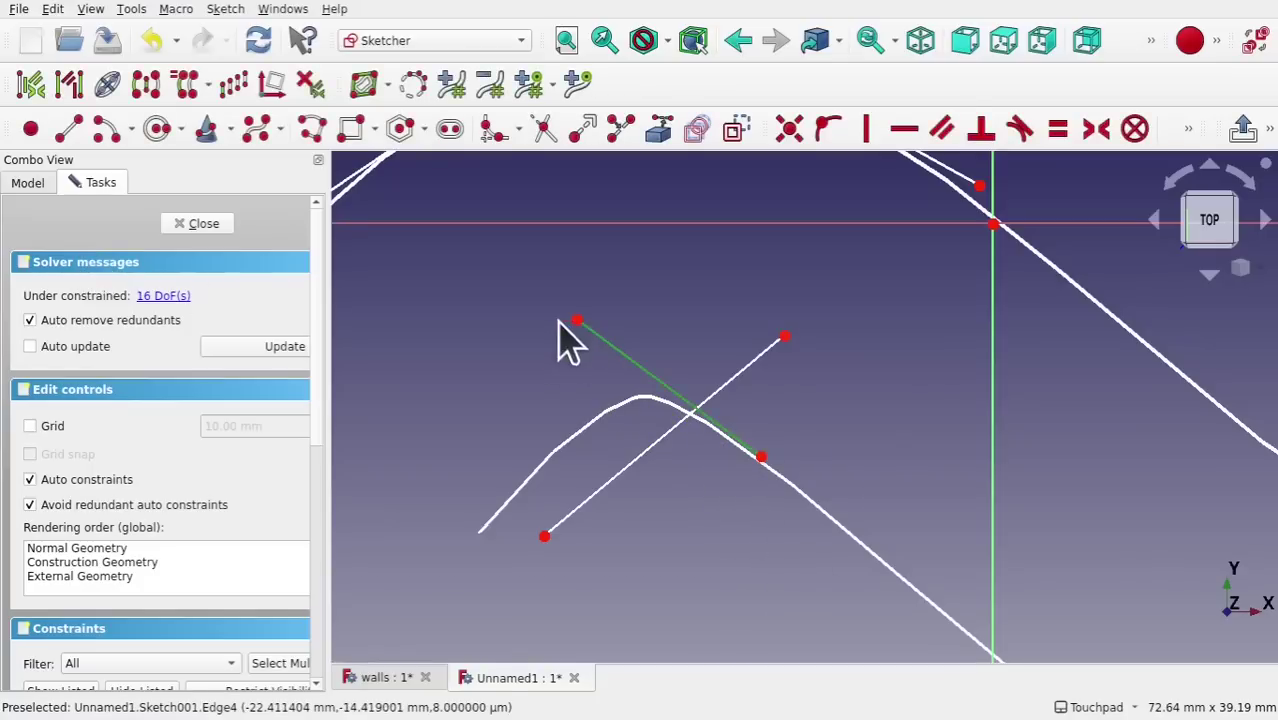
{"action": "left_click_drag", "start_coordinate": [644, 457], "coordinate": [600, 420]}
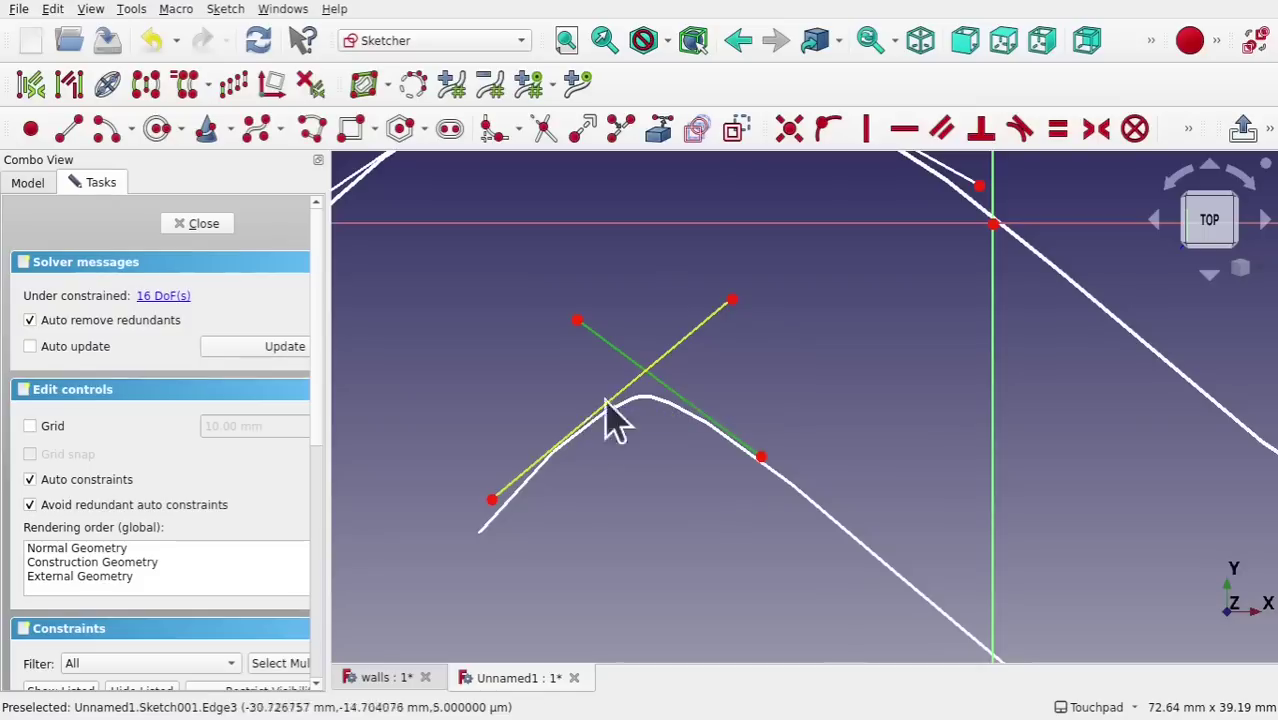
{"action": "left_click_drag", "start_coordinate": [731, 298], "coordinate": [737, 302]}
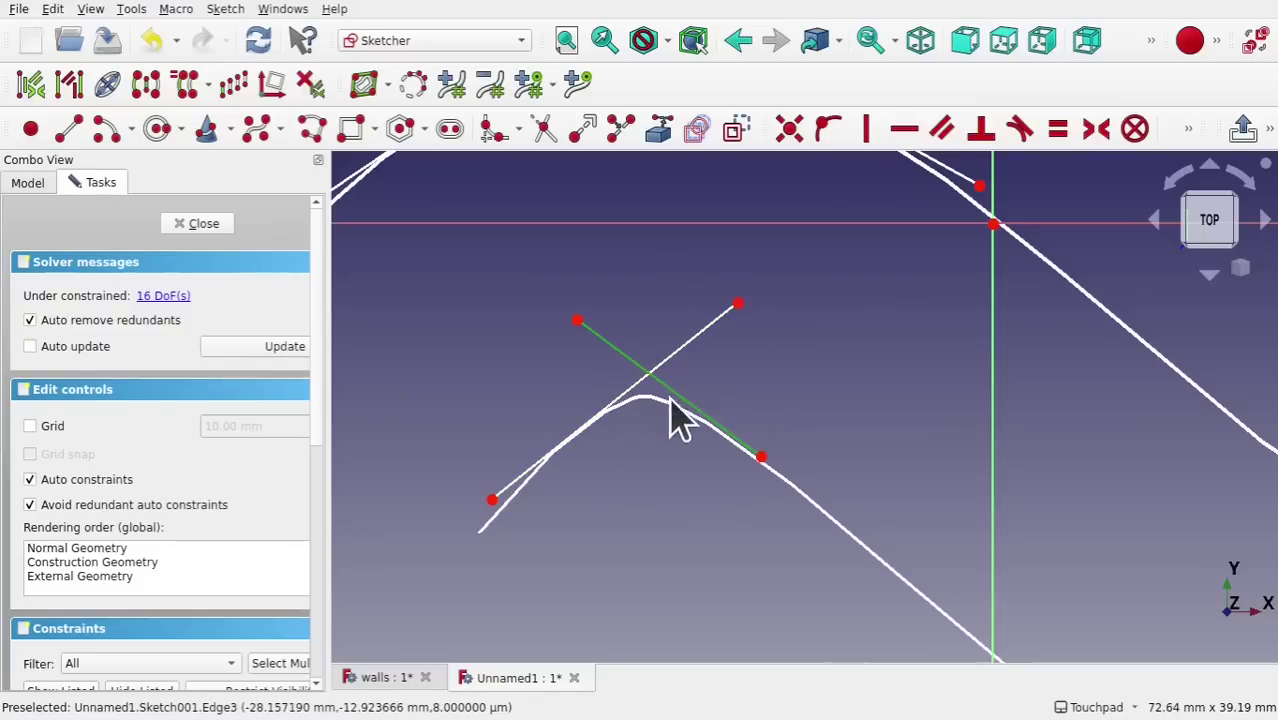
{"action": "left_click_drag", "start_coordinate": [577, 320], "coordinate": [557, 321]}
{"action": "left_click", "coordinate": [190, 223]}
Try a distance of 90 mm for the 2D offset and view the whole resulting curve
{"action": "scroll", "coordinate": [776, 357], "scroll_direction": "down", "scroll_amount": 5}
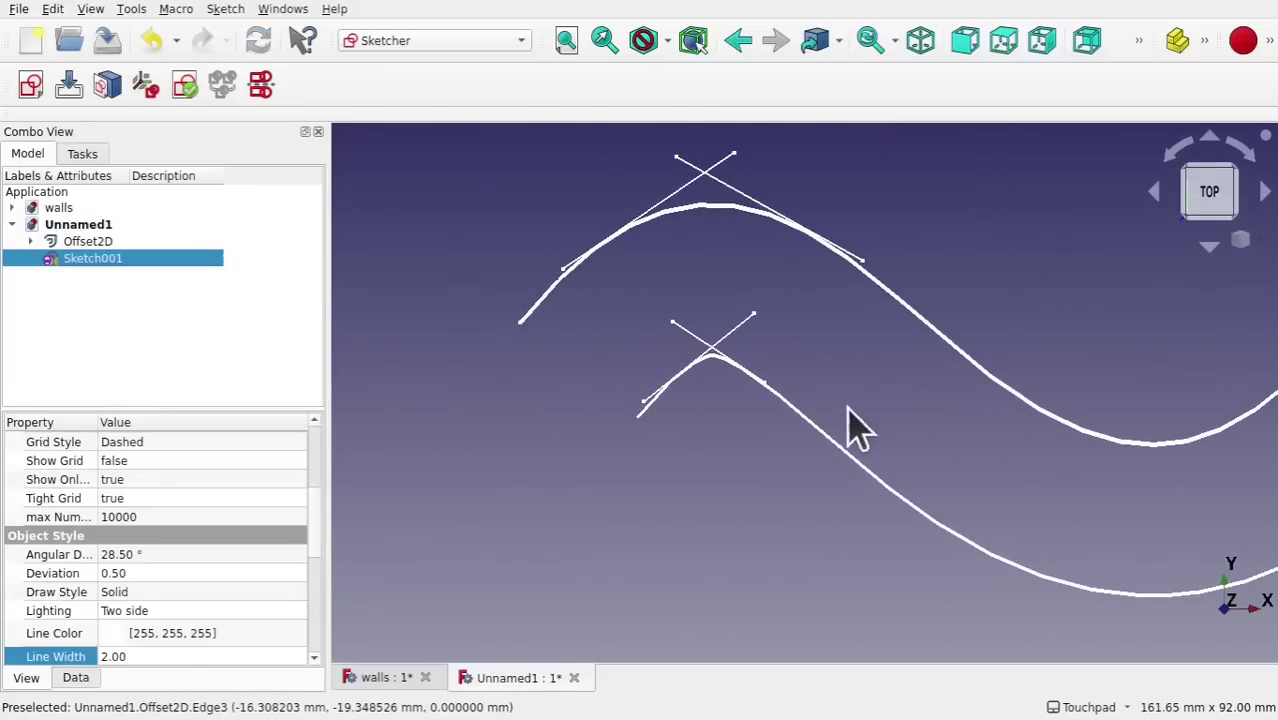
{"action": "double_click", "coordinate": [98, 243]}
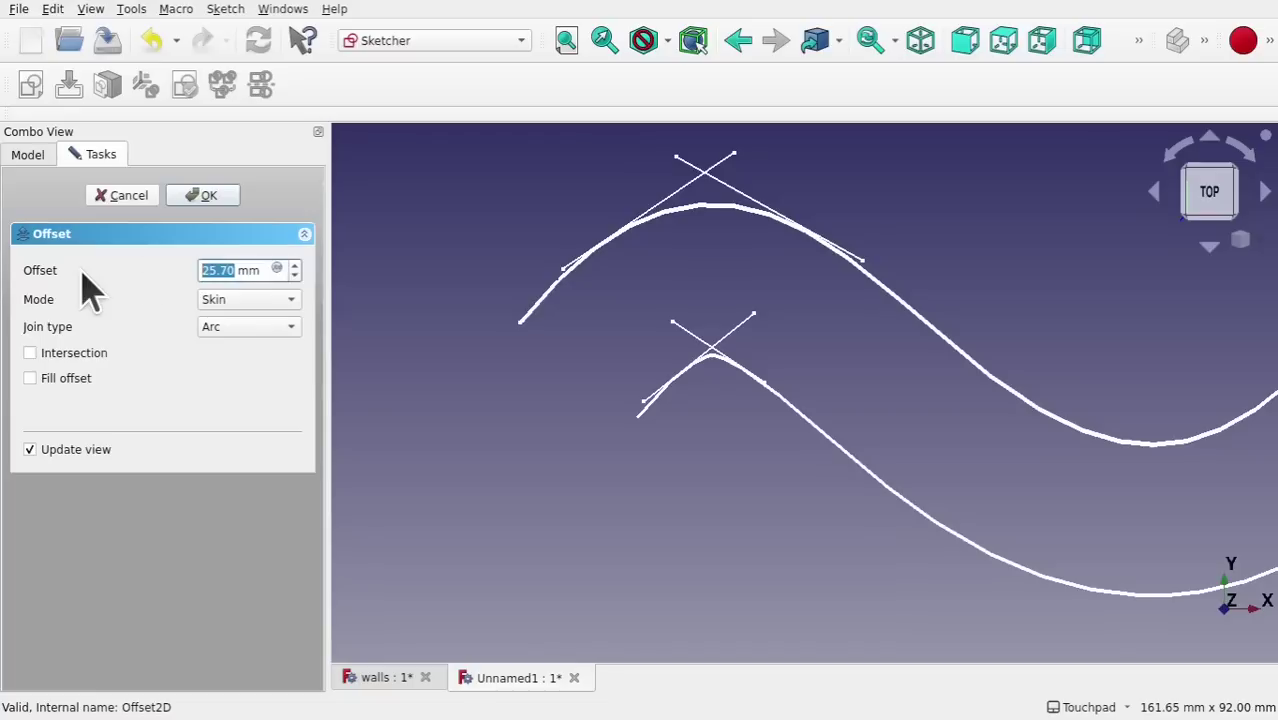
{"action": "type", "text": "90"}
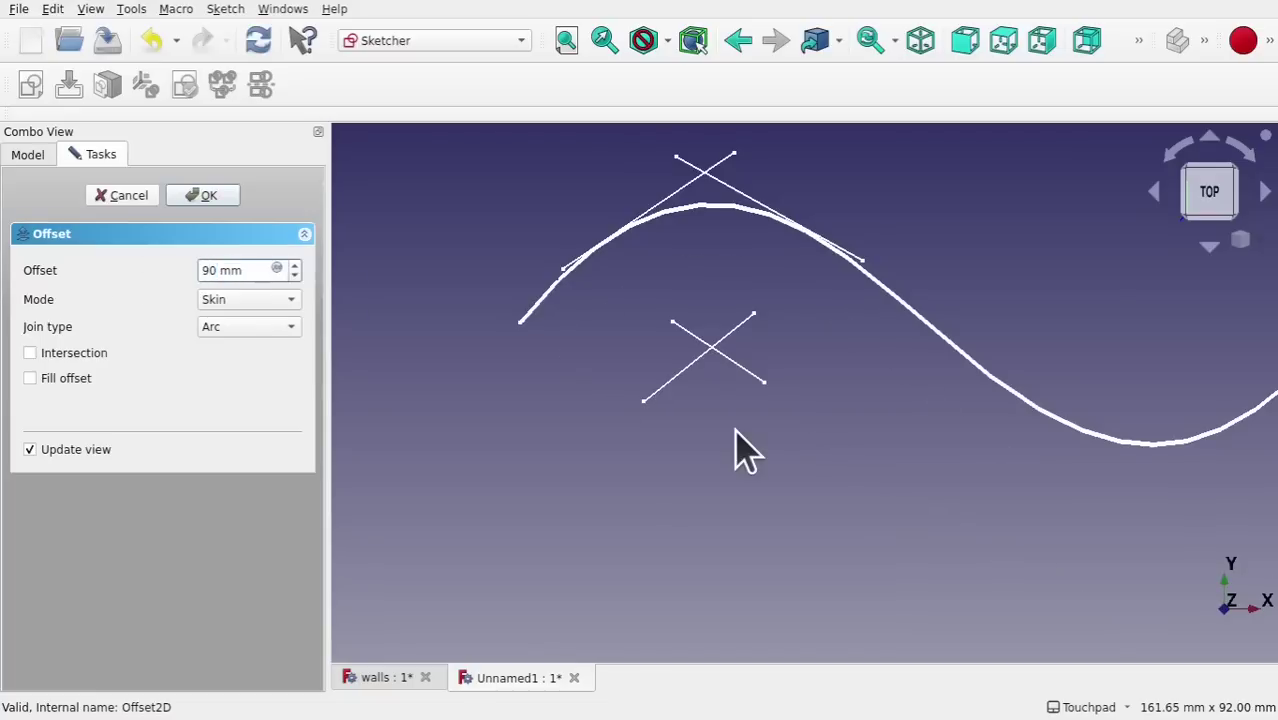
{"action": "scroll", "coordinate": [734, 428], "scroll_direction": "down", "scroll_amount": 5}
{"action": "scroll", "coordinate": [734, 428], "scroll_direction": "up", "scroll_amount": 2}
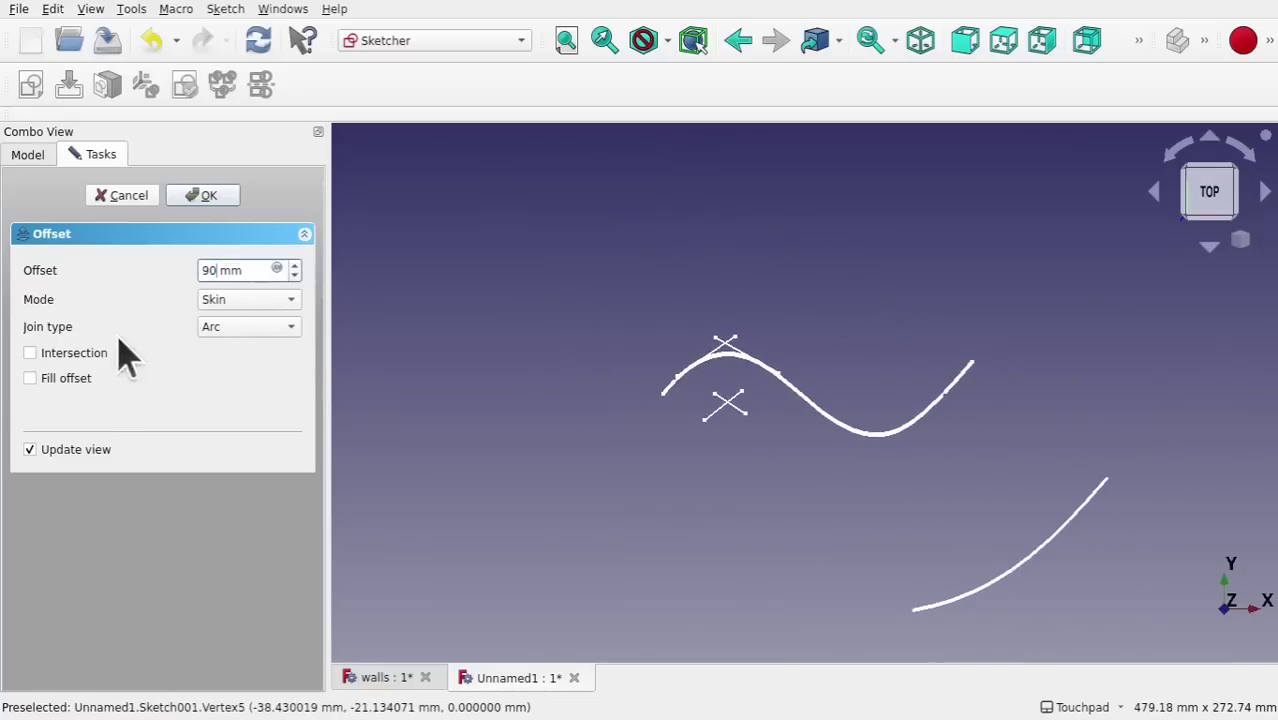
Set the distance of the 2D offset to 40 mm, check its crest, and accept the change
{"action": "key", "text": "BackSpace"}
{"action": "key", "text": "BackSpace"}
{"action": "type", "text": "1"}
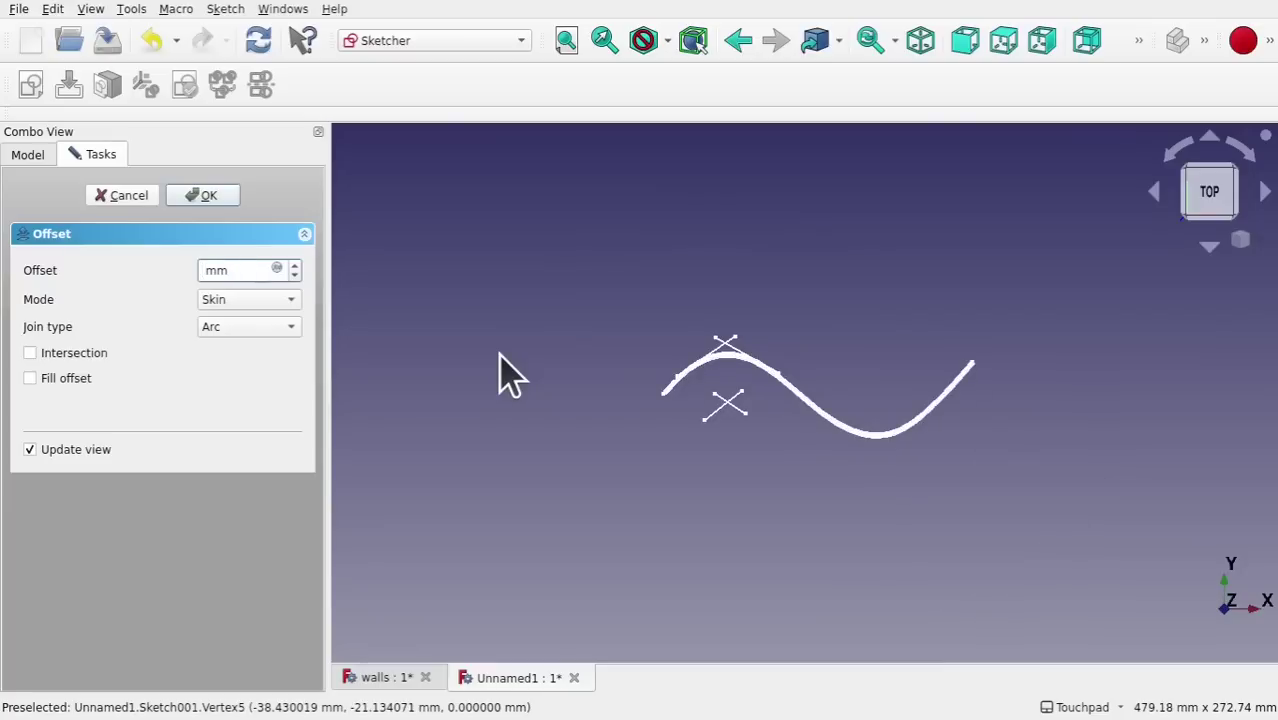
{"action": "type", "text": "50"}
{"action": "key", "text": "BackSpace"}
{"action": "key", "text": "BackSpace"}
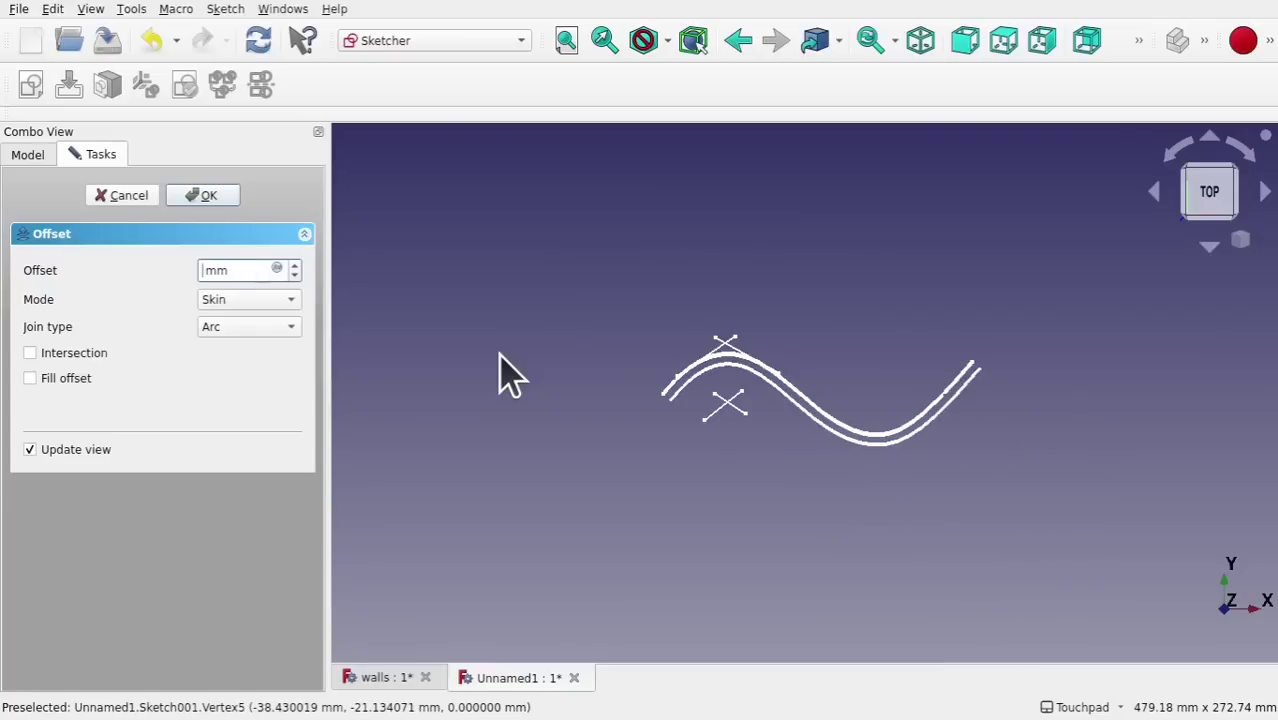
{"action": "type", "text": "40"}
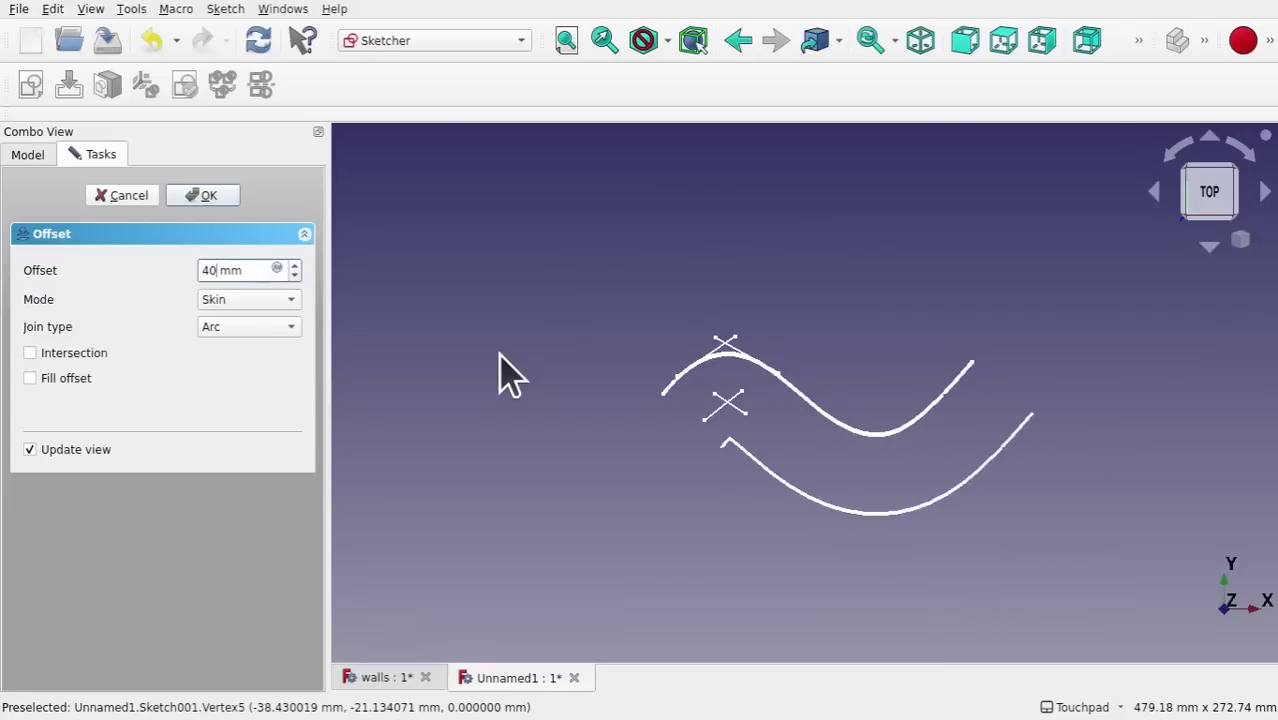
{"action": "scroll", "coordinate": [740, 455], "scroll_direction": "up", "scroll_amount": 5}
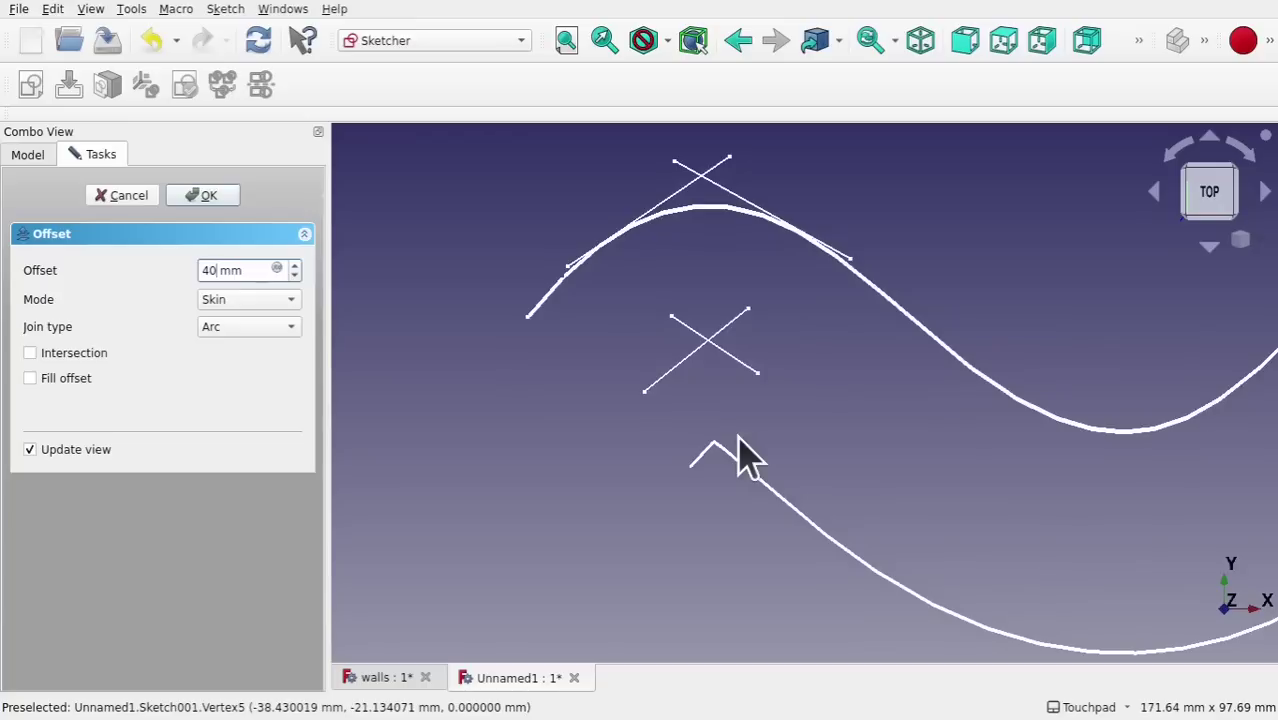
{"action": "left_click", "coordinate": [205, 195]}
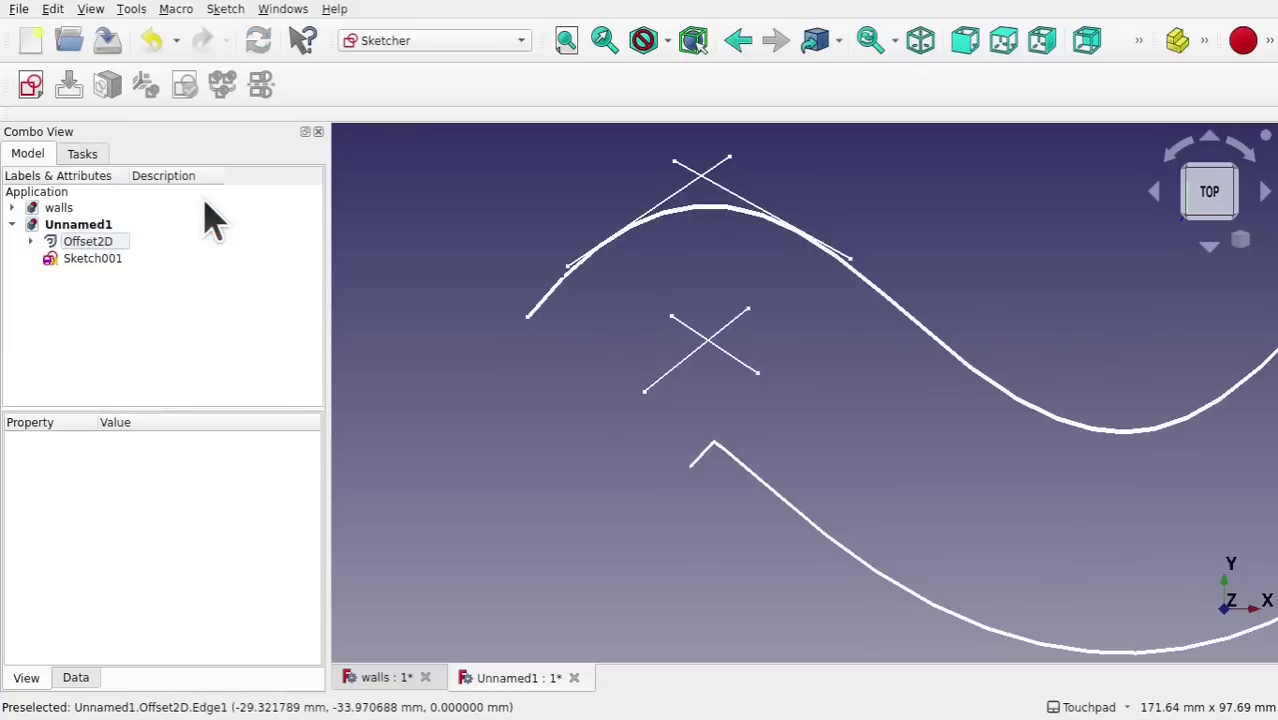
Enable filling for the 2D offset, accept it, and inspect the filled face around the notched crest
{"action": "left_click", "coordinate": [72, 243]}
{"action": "double_click", "coordinate": [72, 243]}
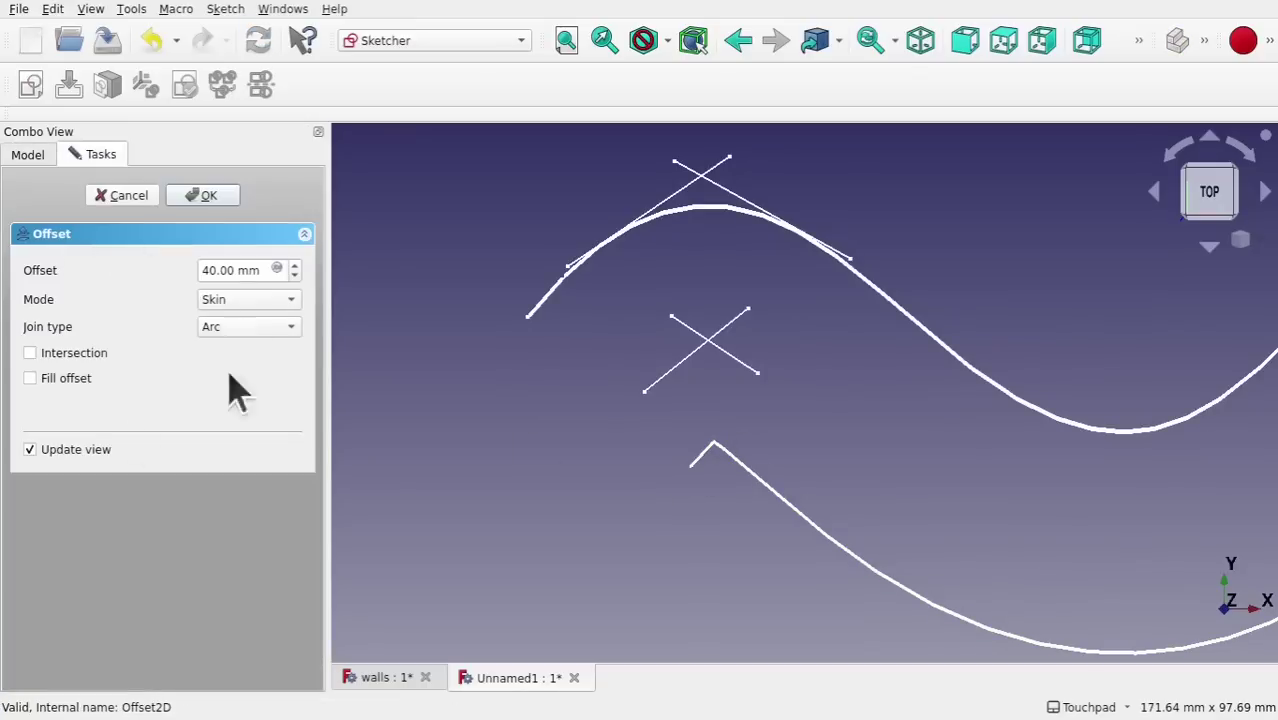
{"action": "left_click", "coordinate": [30, 378]}
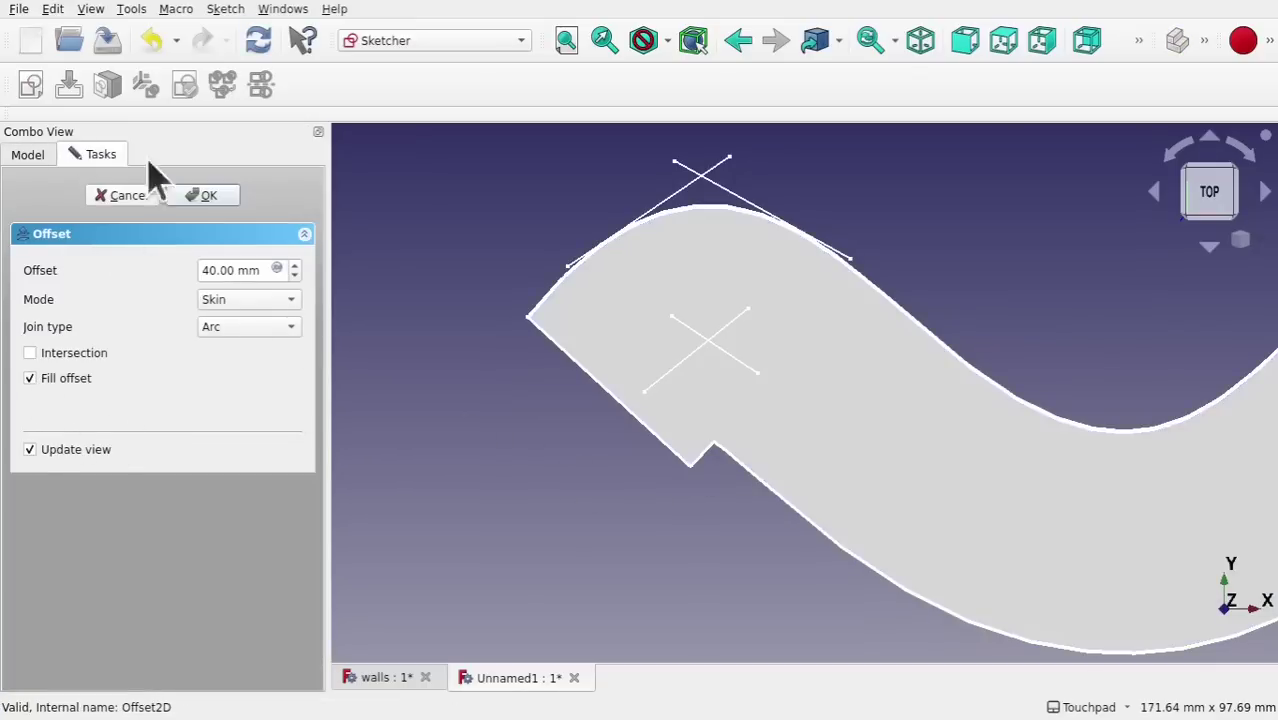
{"action": "left_click", "coordinate": [207, 195]}
{"action": "scroll", "coordinate": [750, 476], "scroll_direction": "down", "scroll_amount": 5}
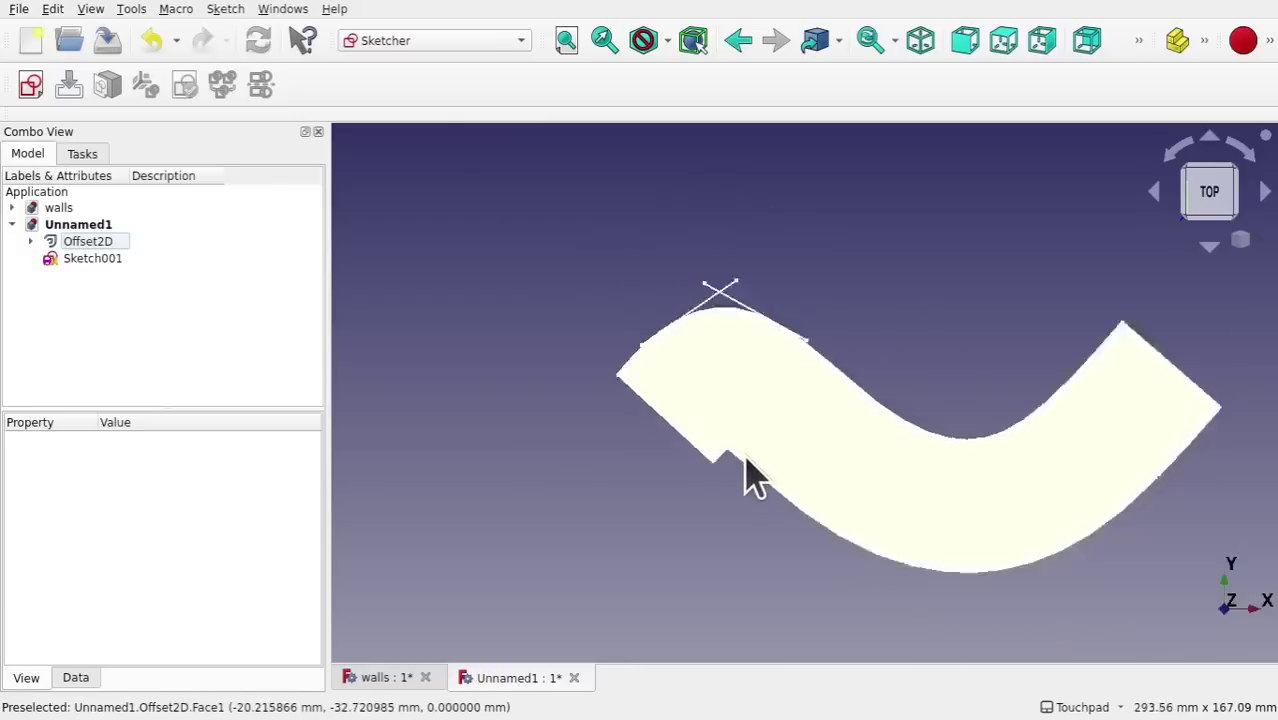
{"action": "scroll", "coordinate": [730, 495], "scroll_direction": "up", "scroll_amount": 4}
{"action": "scroll", "coordinate": [733, 497], "scroll_direction": "up", "scroll_amount": 2}
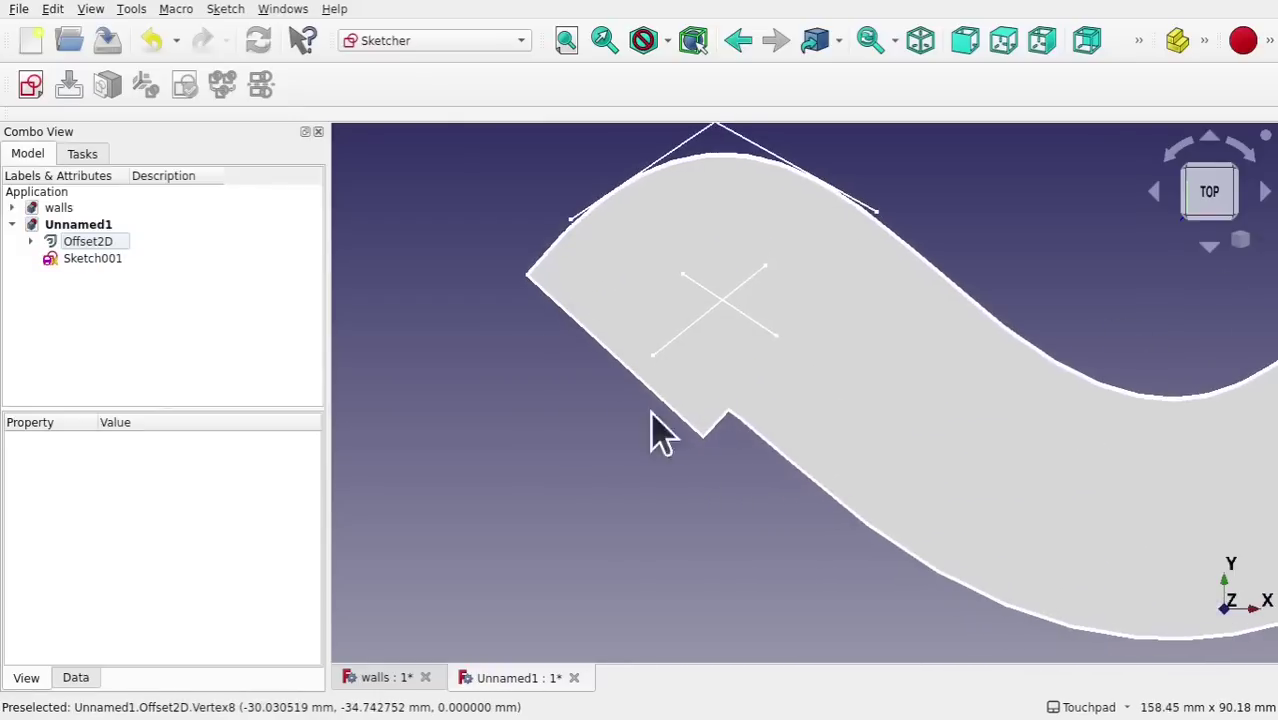
Set the distance of the filled 2D offset to 50 mm, inspect the resulting face, and reopen the offset's settings
{"action": "double_click", "coordinate": [90, 243]}
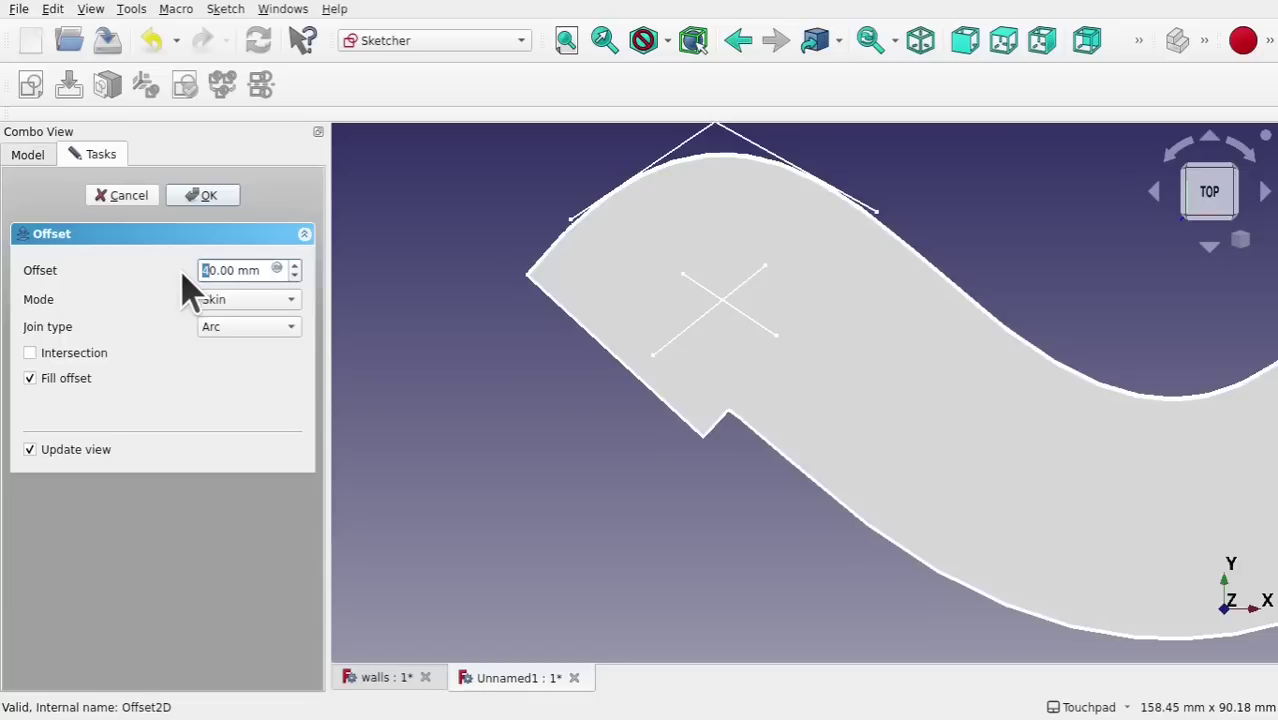
{"action": "type", "text": "5"}
{"action": "key", "text": "Return"}
{"action": "scroll", "coordinate": [700, 415], "scroll_direction": "down", "scroll_amount": 3}
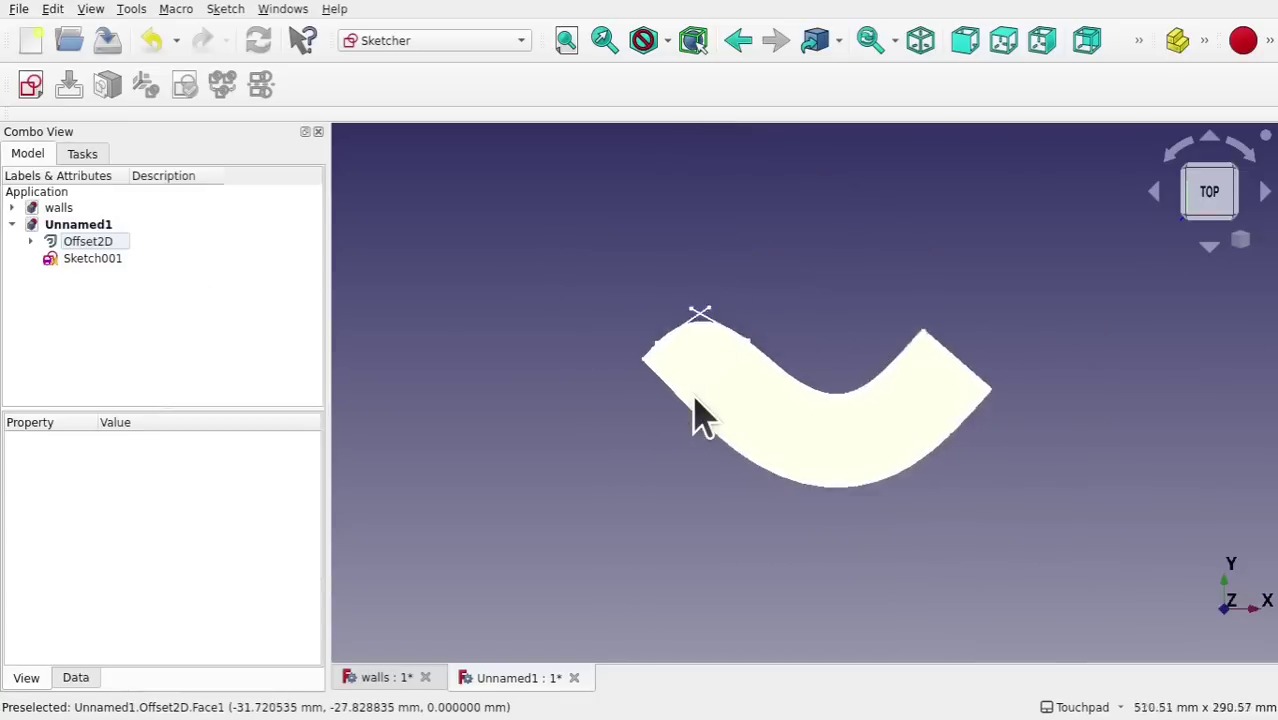
{"action": "scroll", "coordinate": [695, 414], "scroll_direction": "up", "scroll_amount": 3}
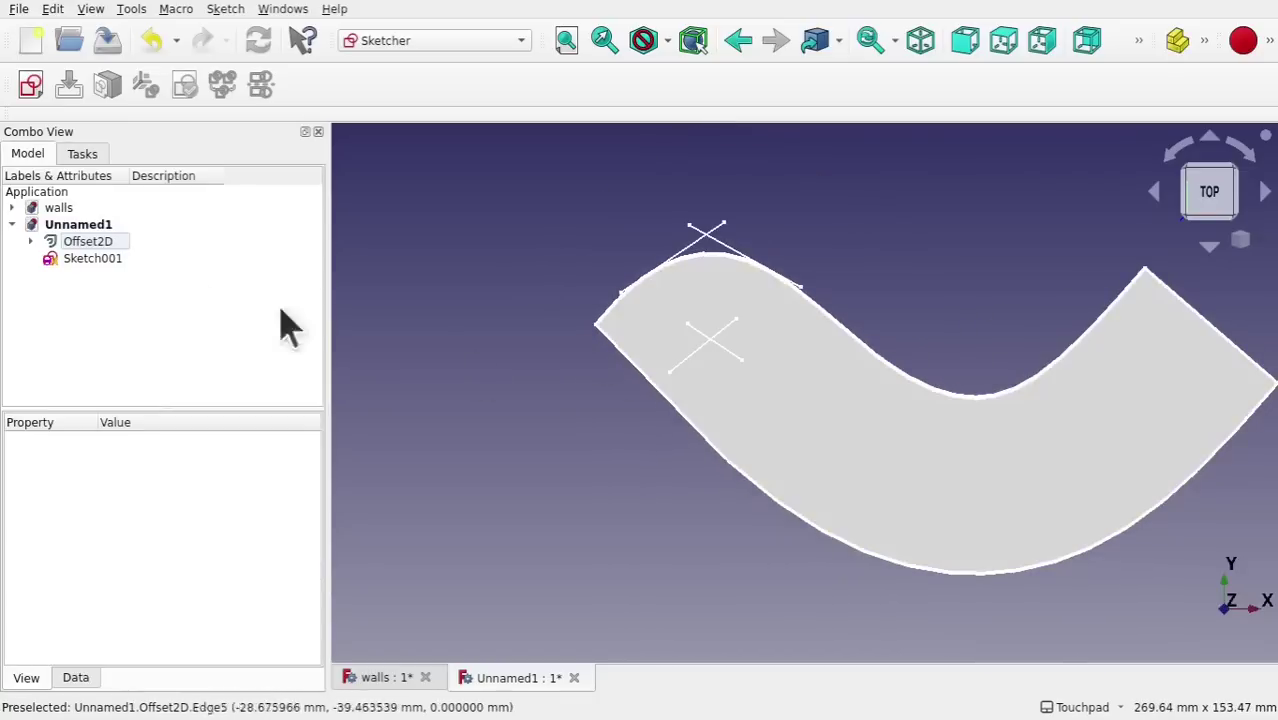
{"action": "double_click", "coordinate": [90, 243]}
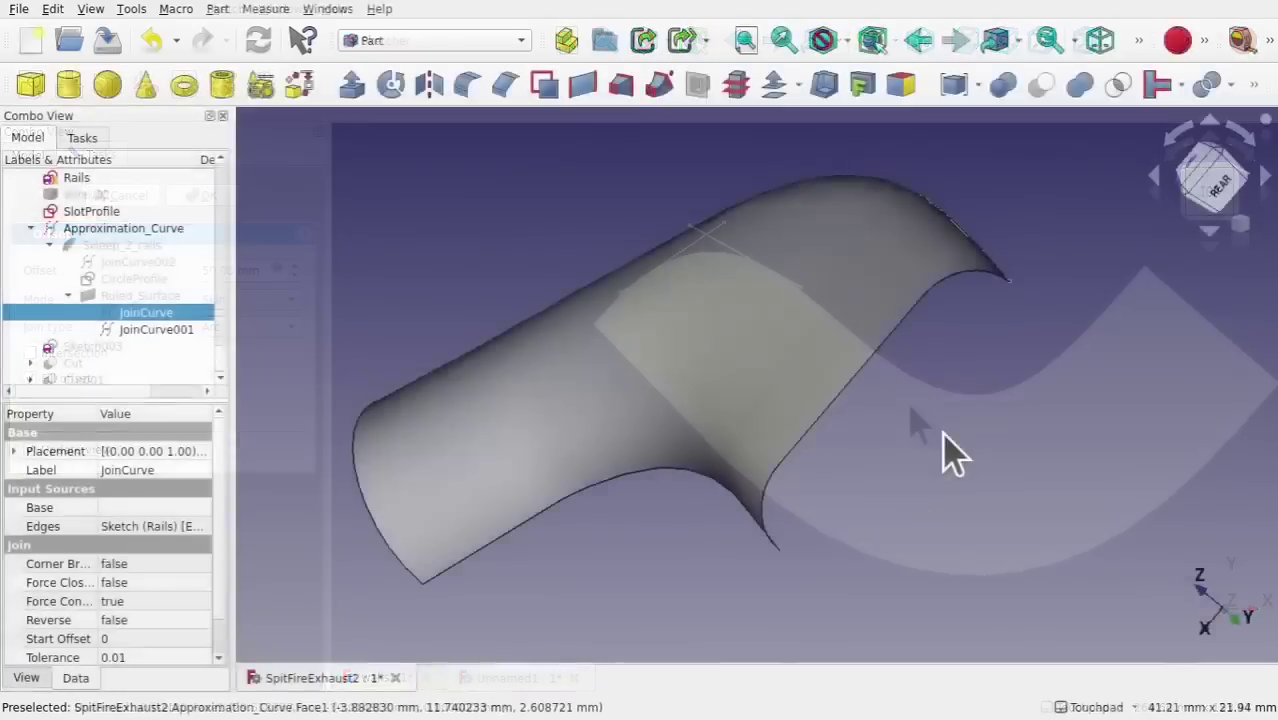
In the SpitFireExhaust2 document, hide the Approximation_Curve surface and the Rails sketch
{"action": "left_click_drag", "start_coordinate": [944, 451], "coordinate": [1002, 427], "text": "alt"}
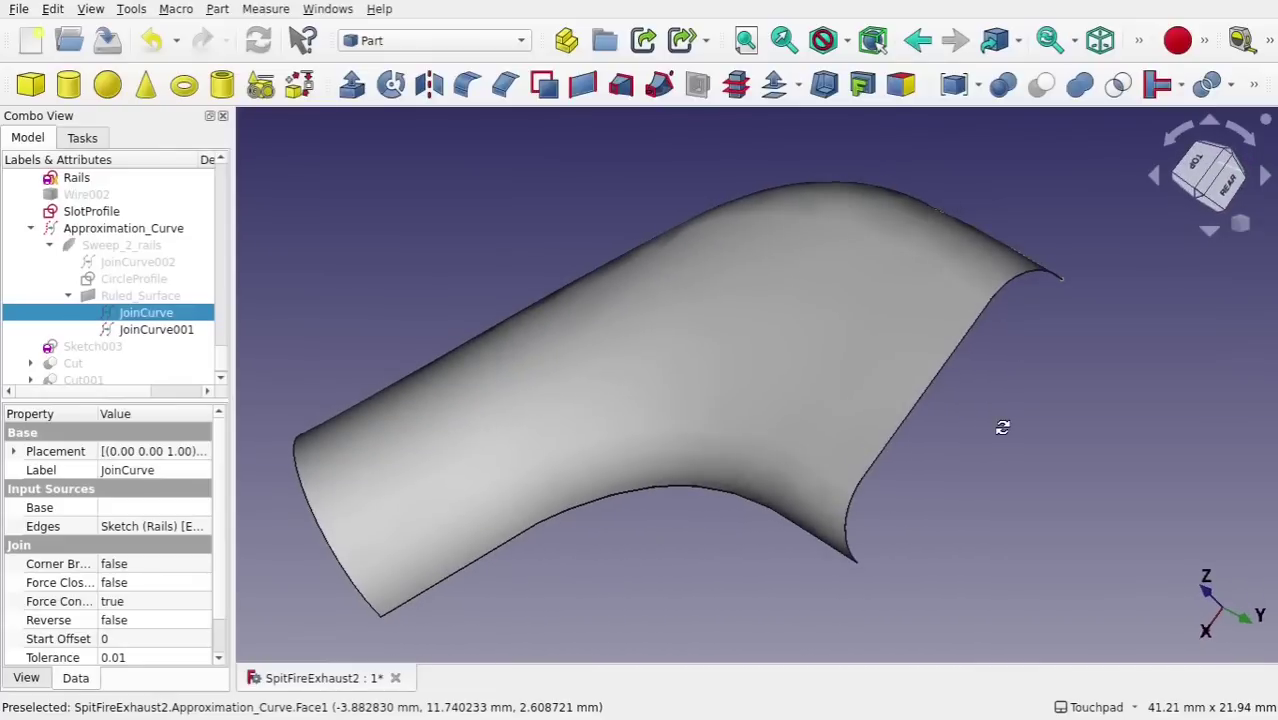
{"action": "left_click", "coordinate": [702, 353]}
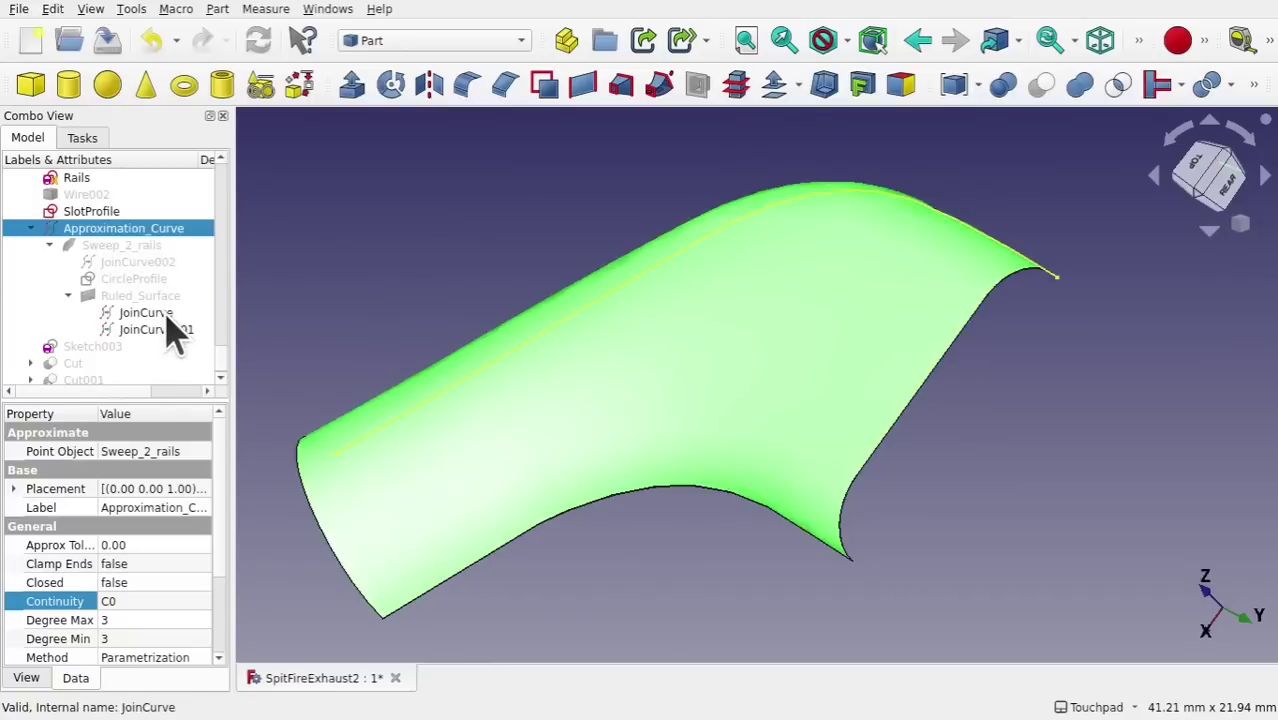
{"action": "key", "text": "space"}
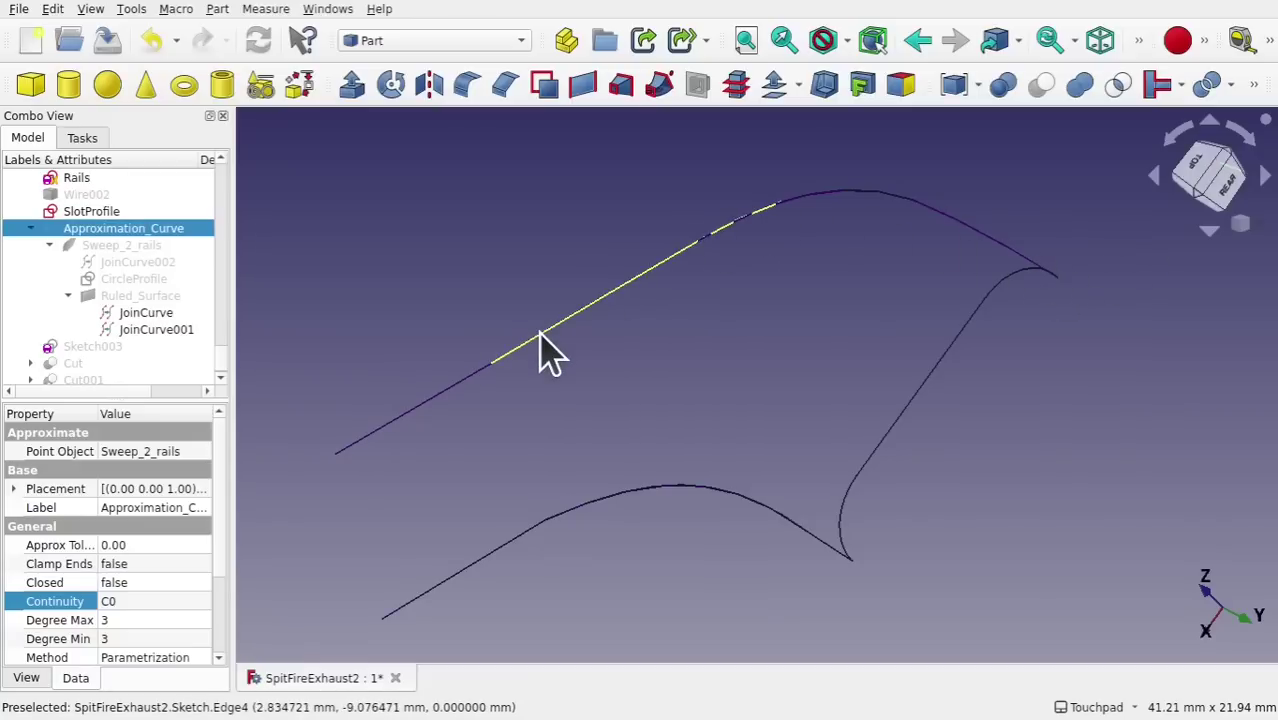
{"action": "left_click", "coordinate": [84, 180]}
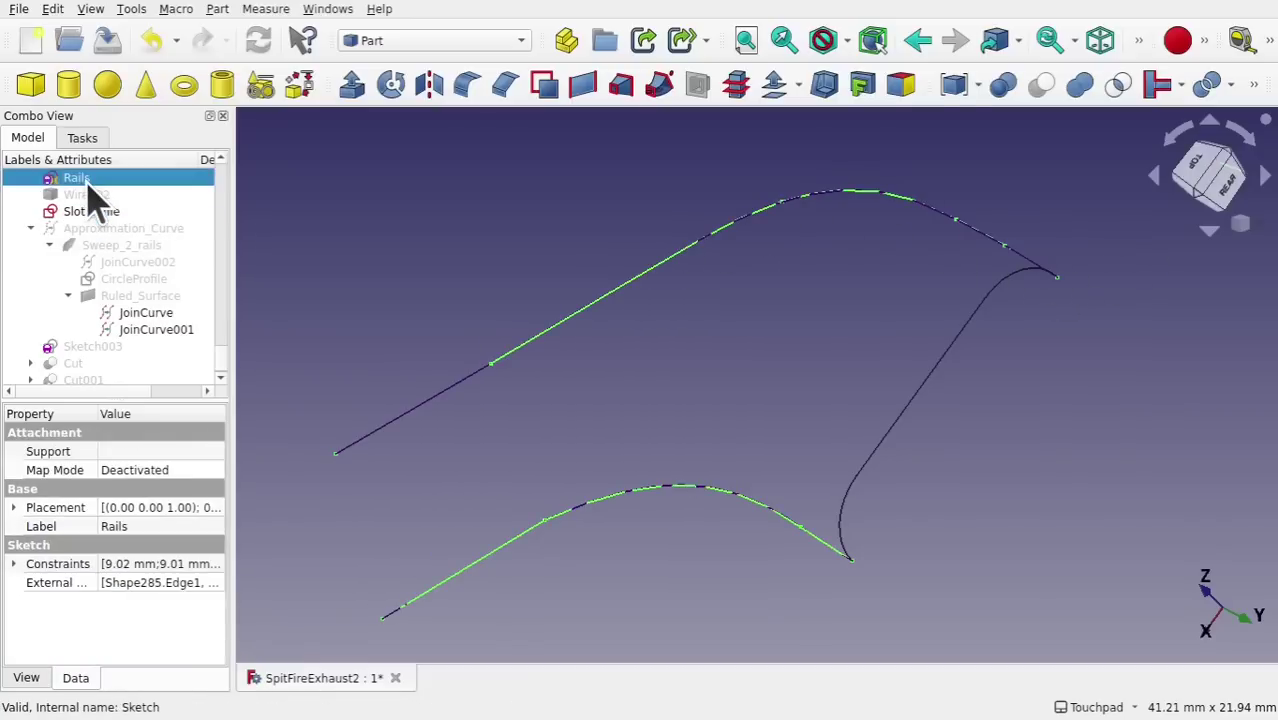
{"action": "key", "text": "space"}
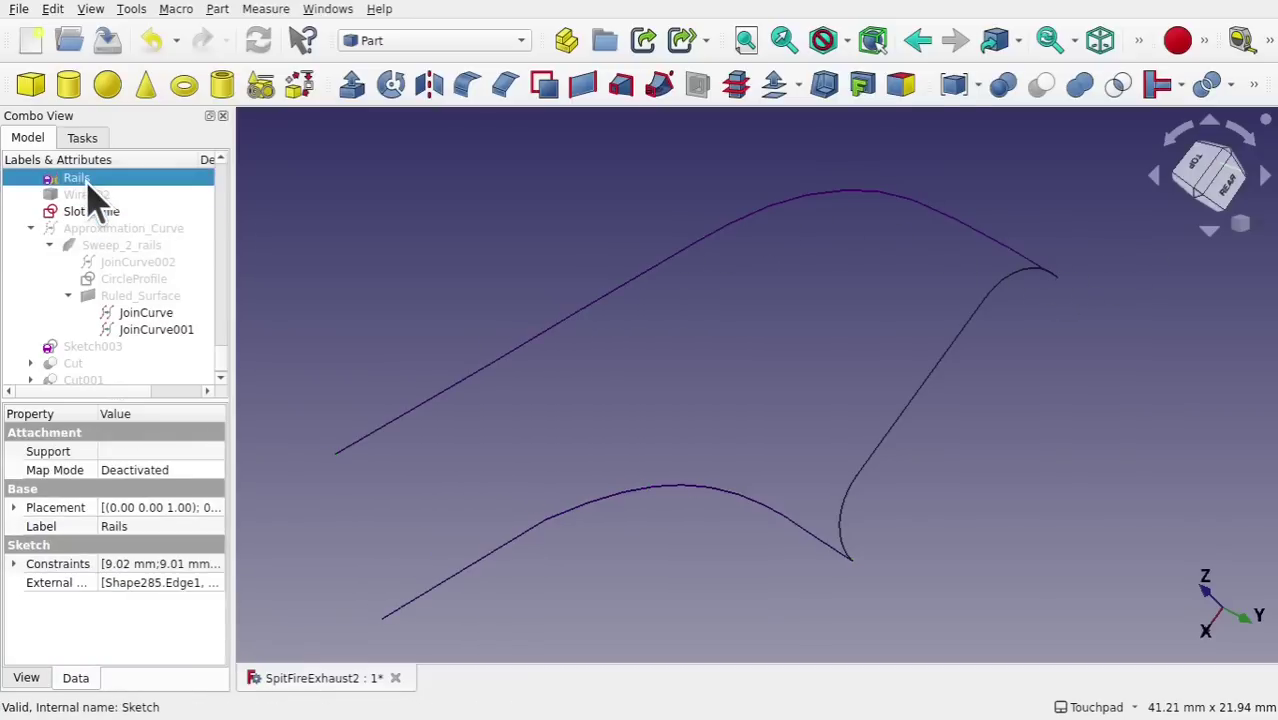
Identify the two joined rail curves, JoinCurve and JoinCurve001, and hide both
{"action": "left_click", "coordinate": [721, 228]}
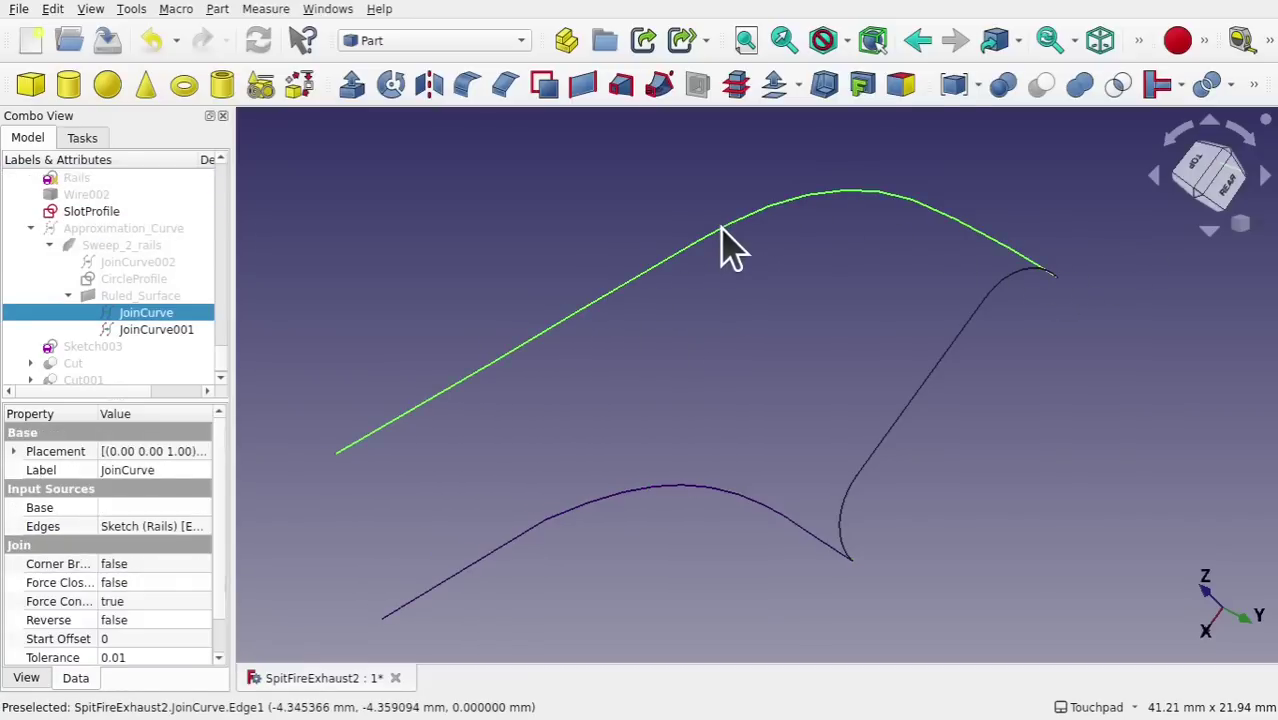
{"action": "left_click", "coordinate": [641, 487]}
{"action": "left_click", "coordinate": [655, 280]}
{"action": "key", "text": "space"}
{"action": "key", "text": "space"}
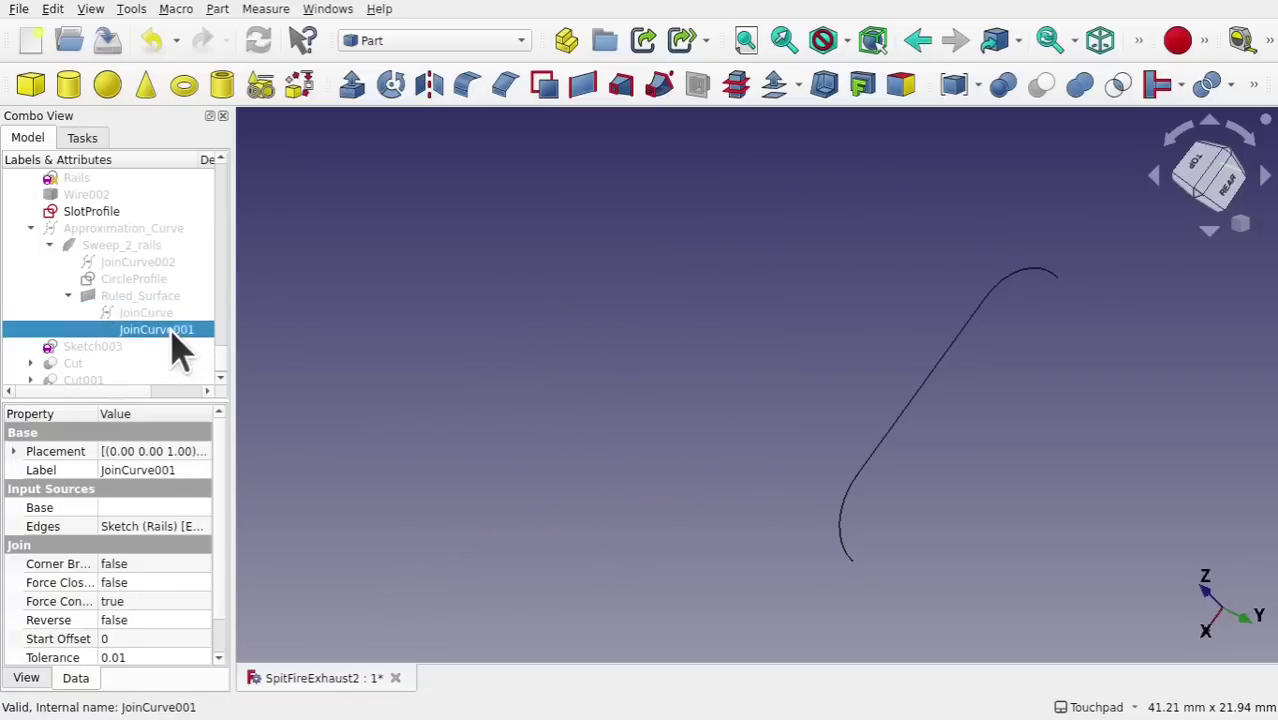
Show the Rails sketch to examine the segments of both rails, and hide it again
{"action": "left_click", "coordinate": [78, 180]}
{"action": "key", "text": "space"}
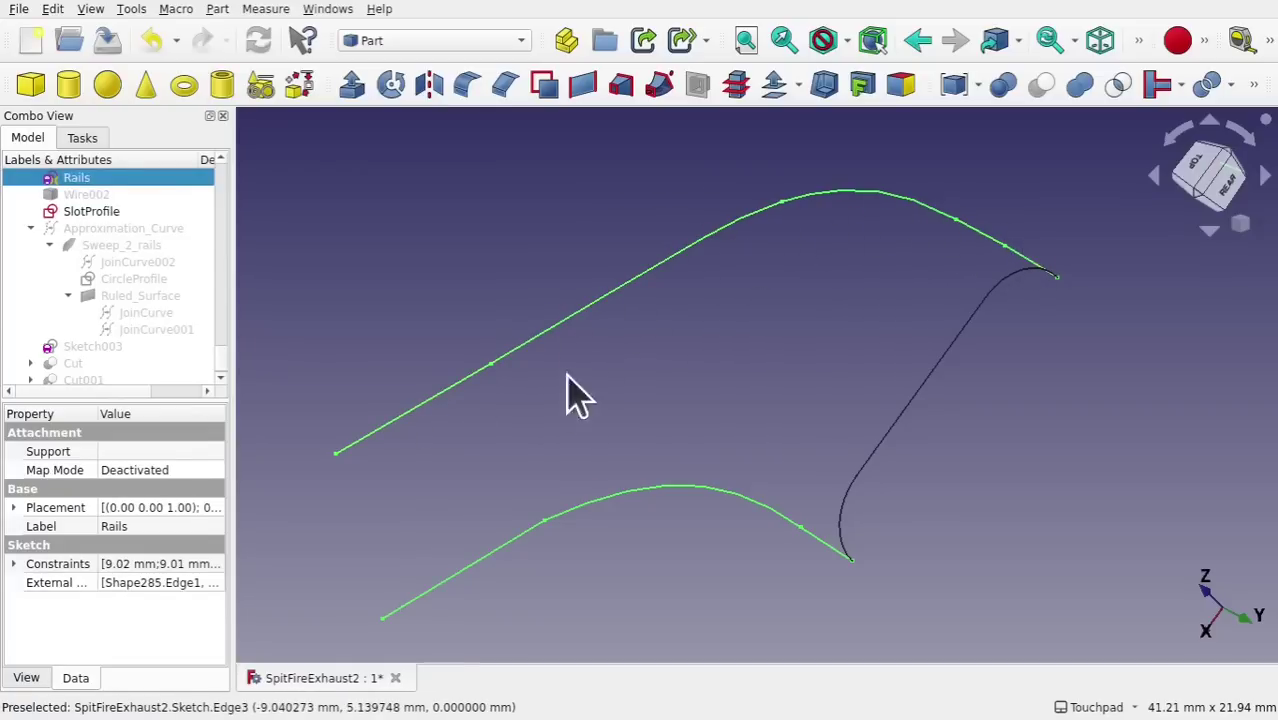
{"action": "key", "text": "space"}
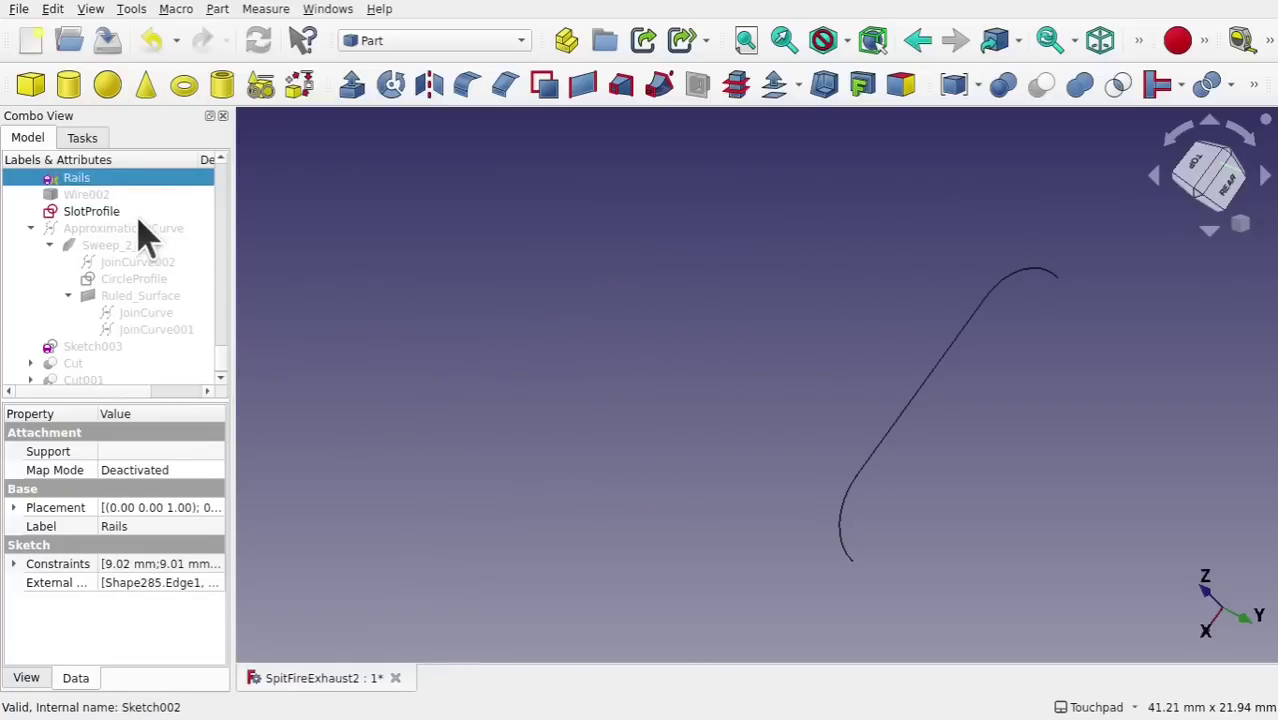
Show JoinCurve and JoinCurve001 together, clear the selection, and select the lower arc of the SlotProfile sketch
{"action": "left_click", "coordinate": [146, 314]}
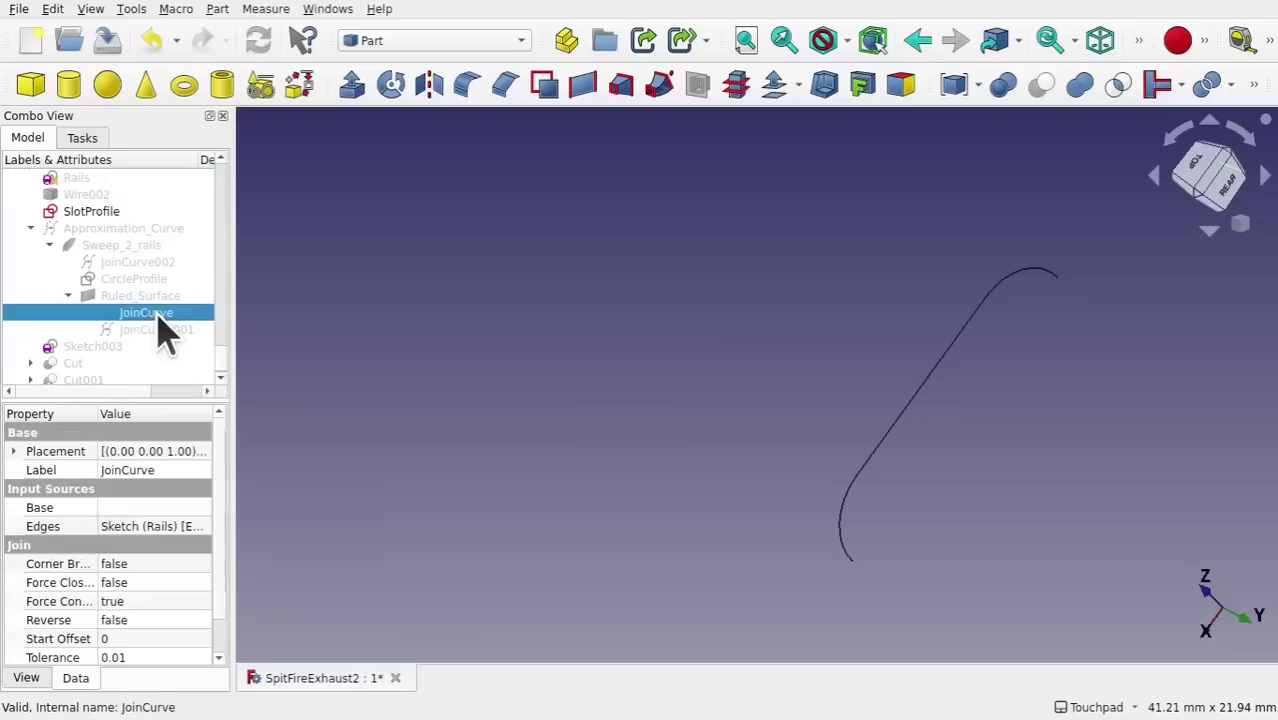
{"action": "left_click", "coordinate": [160, 328], "text": "ctrl"}
{"action": "key", "text": "space"}
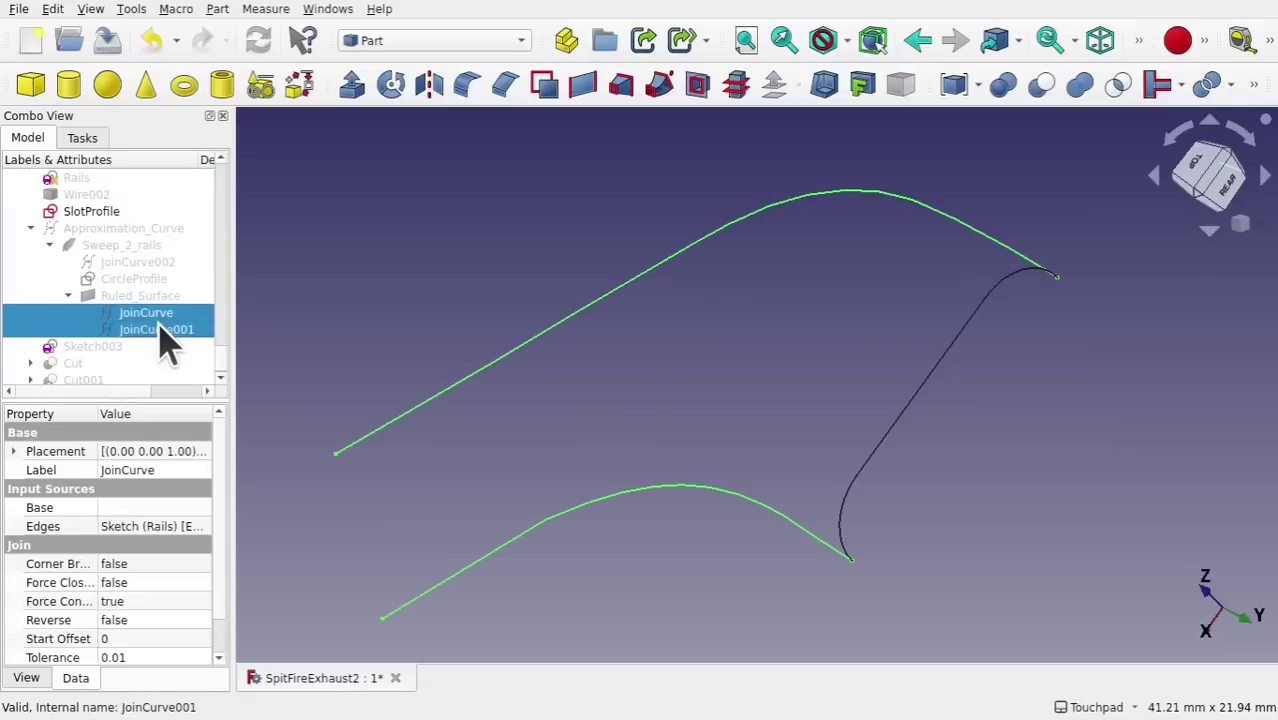
{"action": "left_click", "coordinate": [708, 337]}
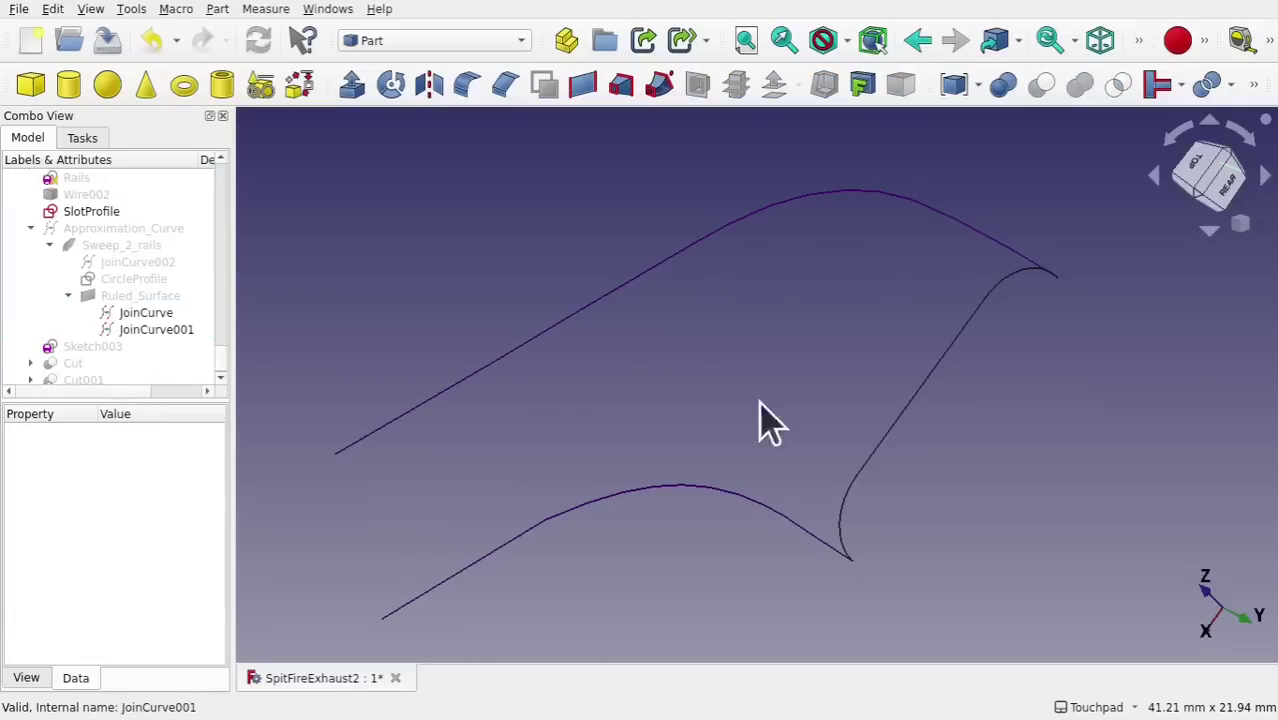
{"action": "left_click", "coordinate": [855, 488]}
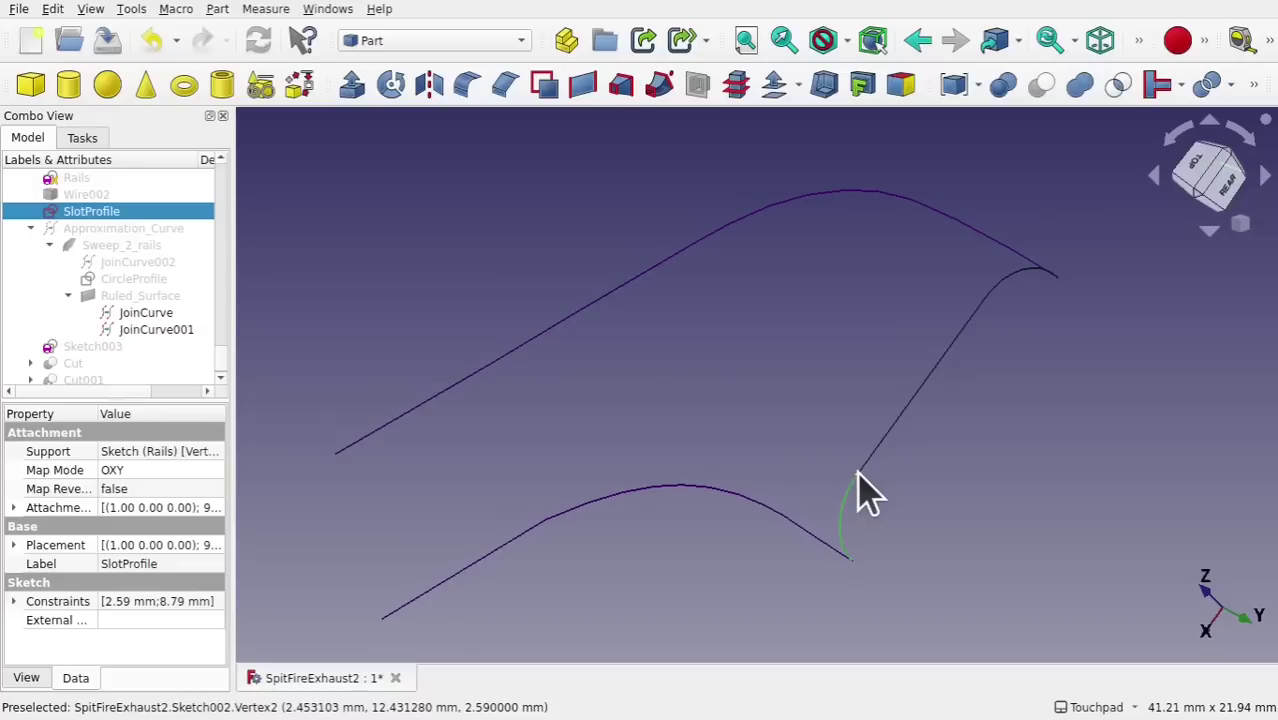
Hide the SlotProfile sketch, show the joined profile JoinCurve002 instead, and clear the selection
{"action": "key", "text": "space"}
{"action": "left_click", "coordinate": [137, 263]}
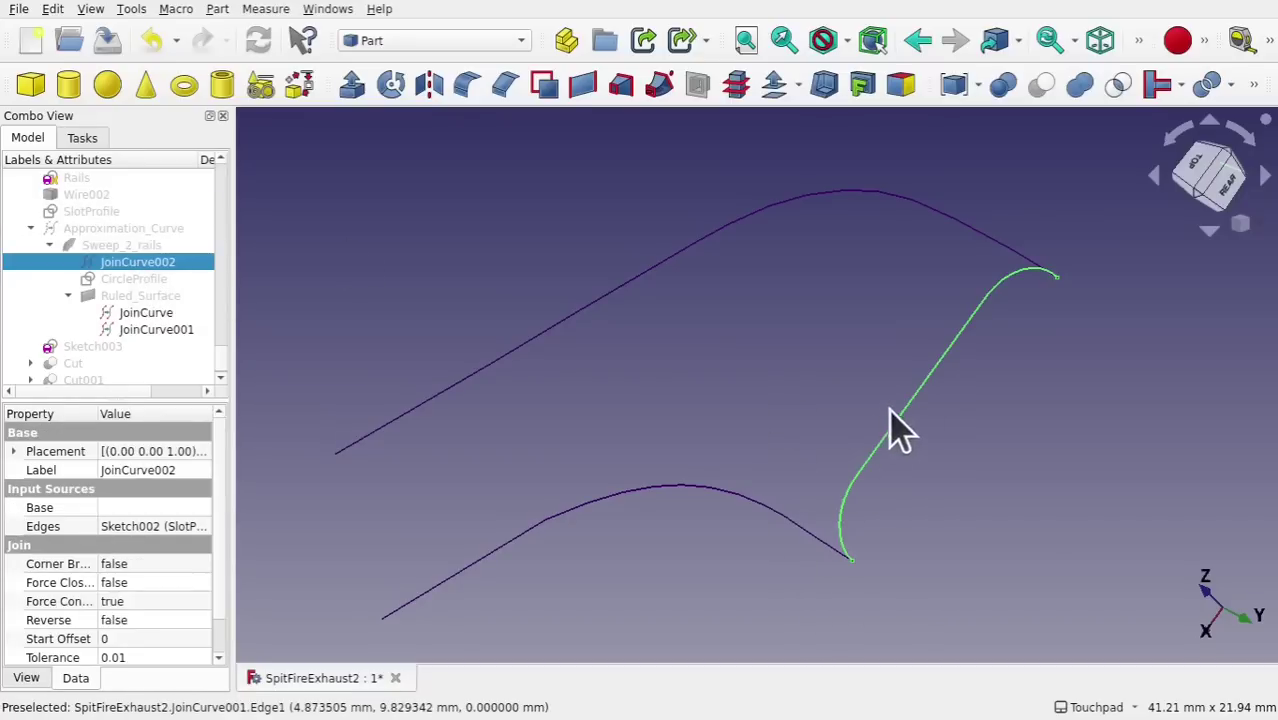
{"action": "left_click", "coordinate": [771, 412]}
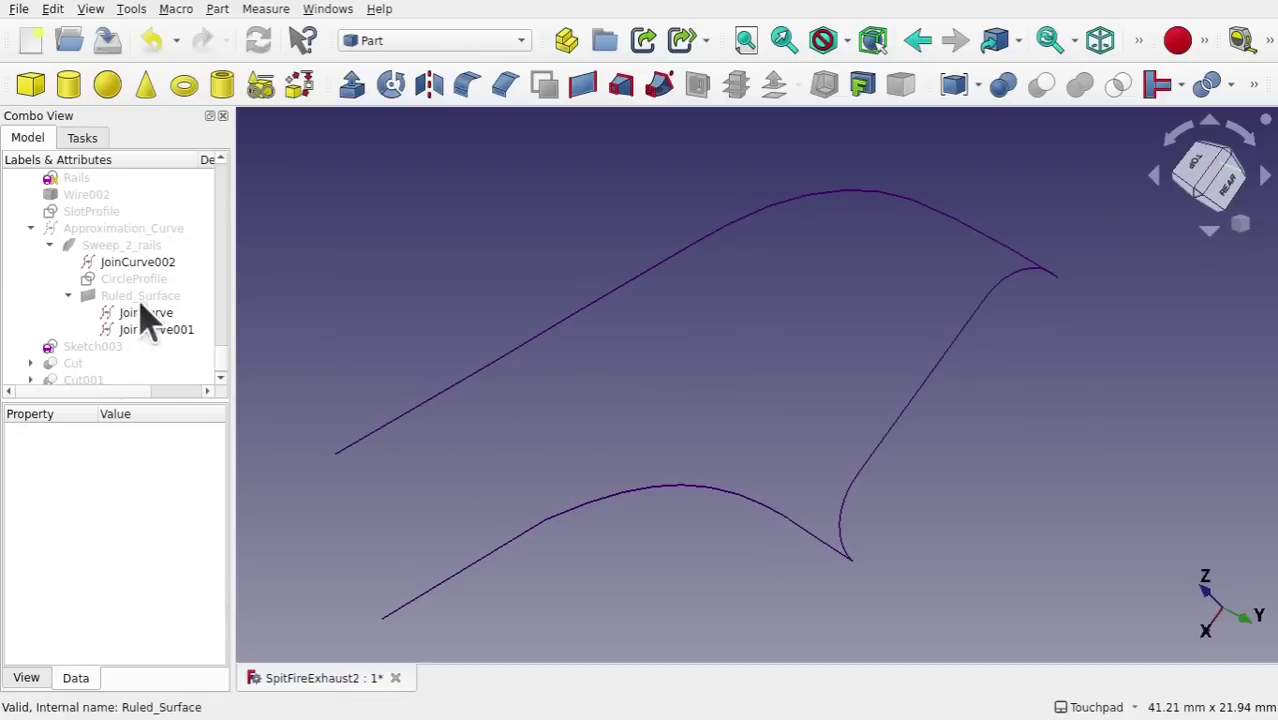
Show the Approximation_Curve surface with the rail and profile curves and examine its shape from both ends
{"action": "left_click", "coordinate": [122, 230]}
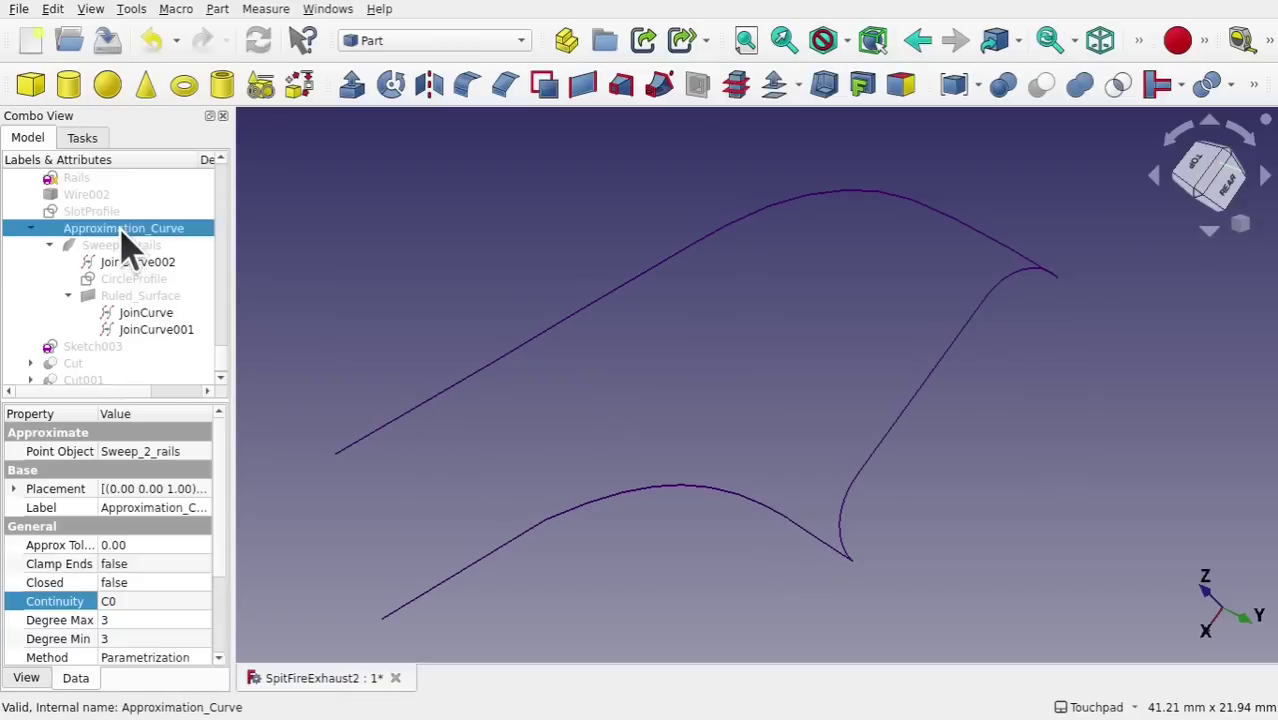
{"action": "left_click", "coordinate": [489, 263]}
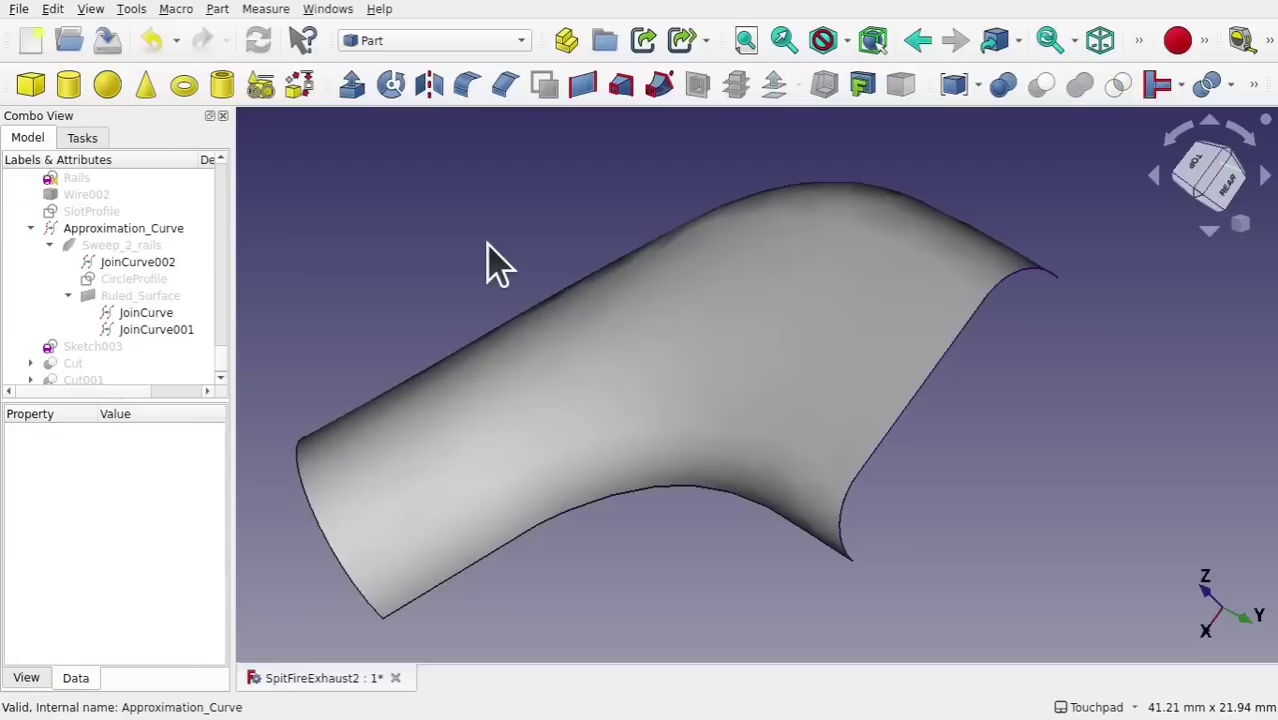
{"action": "middle_click_drag", "start_coordinate": [735, 375], "coordinate": [958, 410]}
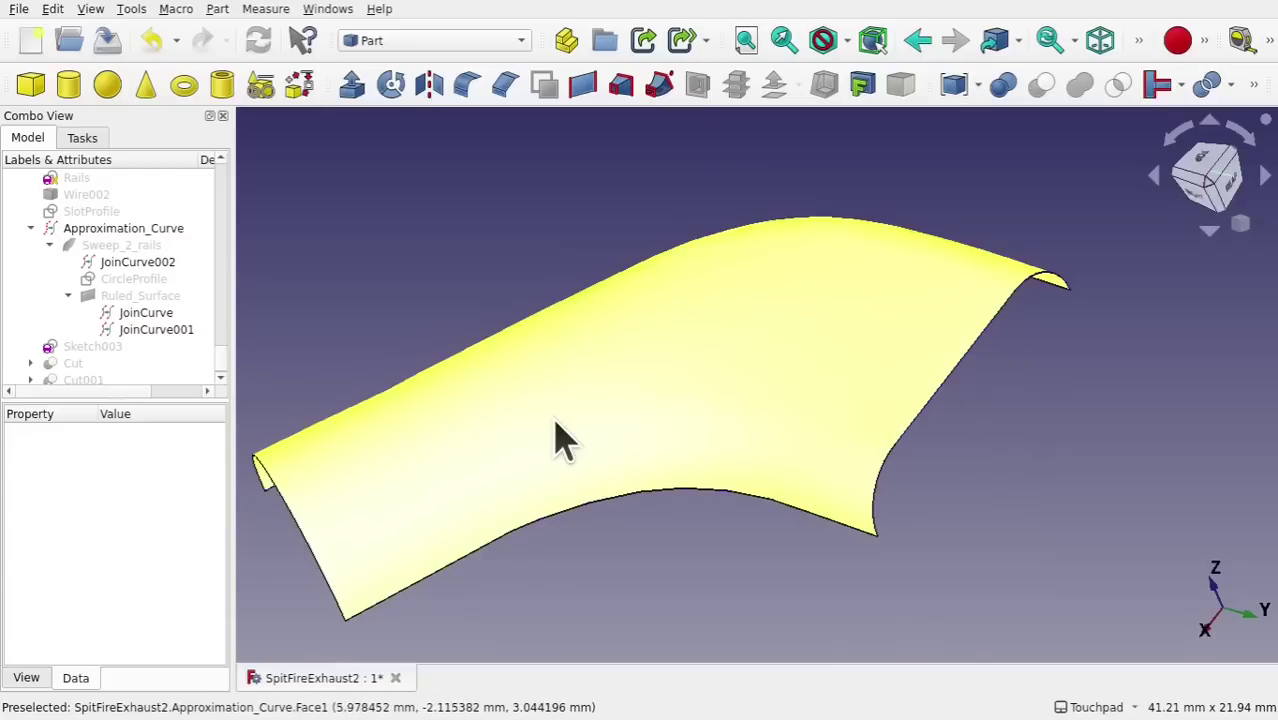
{"action": "mouse_move", "coordinate": [562, 440]}
{"action": "middle_mouse_down"}
{"action": "mouse_move", "coordinate": [622, 405]}
{"action": "mouse_move", "coordinate": [847, 328]}
{"action": "mouse_move", "coordinate": [725, 271]}
{"action": "mouse_move", "coordinate": [627, 246]}
{"action": "mouse_move", "coordinate": [499, 328]}
{"action": "mouse_move", "coordinate": [782, 351]}
{"action": "mouse_move", "coordinate": [733, 428]}
{"action": "middle_mouse_up"}
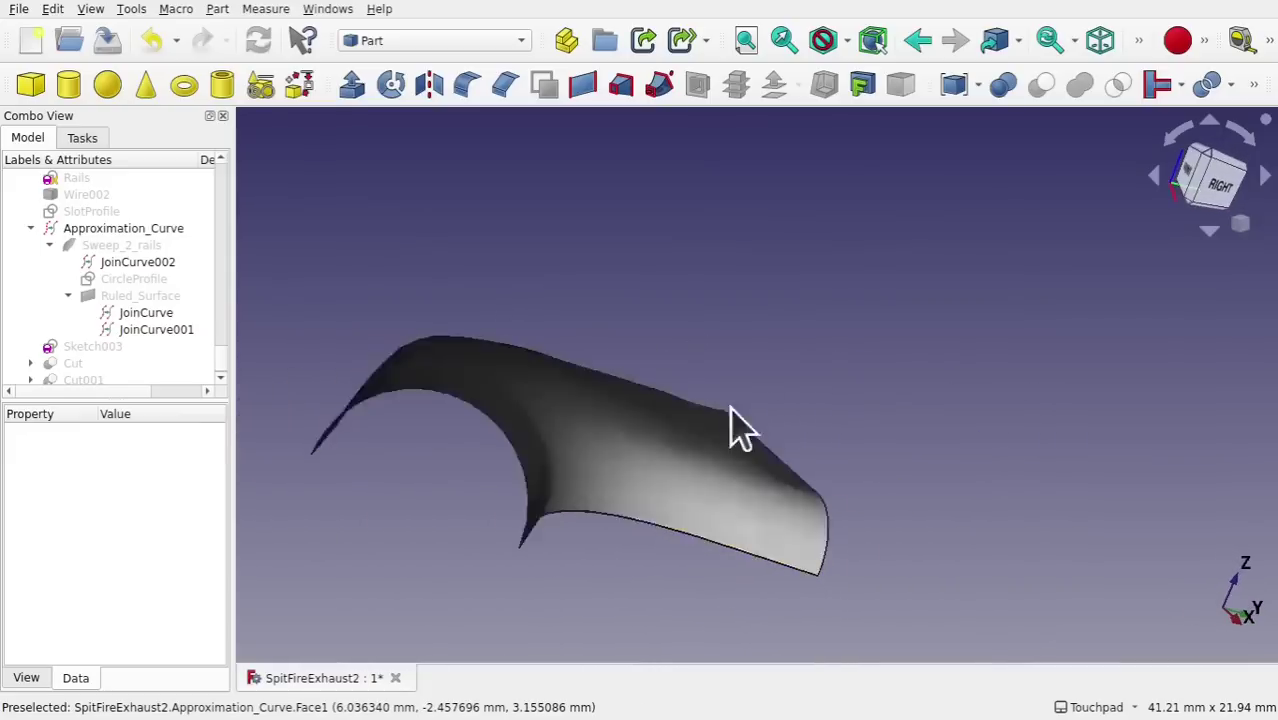
{"action": "middle_click_drag", "start_coordinate": [483, 510], "coordinate": [712, 472]}
Identify the arc edge at the surface's round end and the CircleProfile sketch that defines it
{"action": "left_click", "coordinate": [430, 482]}
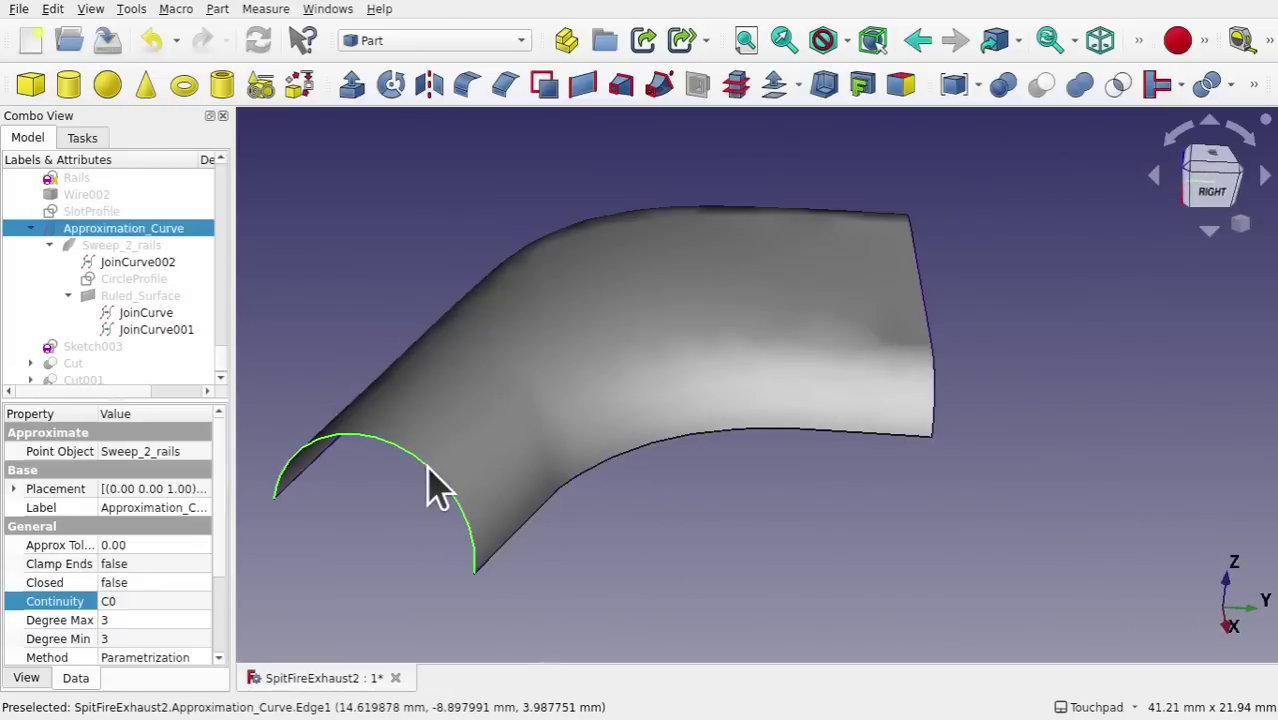
{"action": "left_click", "coordinate": [150, 279]}
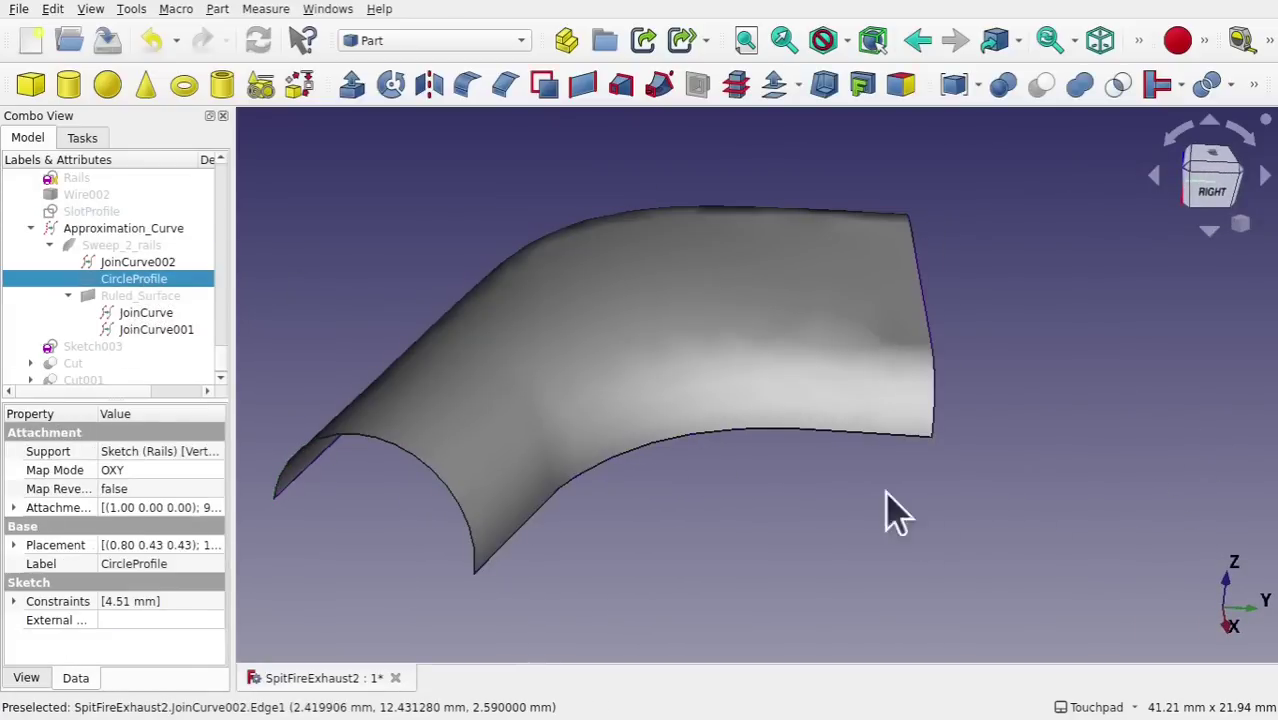
{"action": "middle_click_drag", "start_coordinate": [884, 508], "coordinate": [681, 457]}
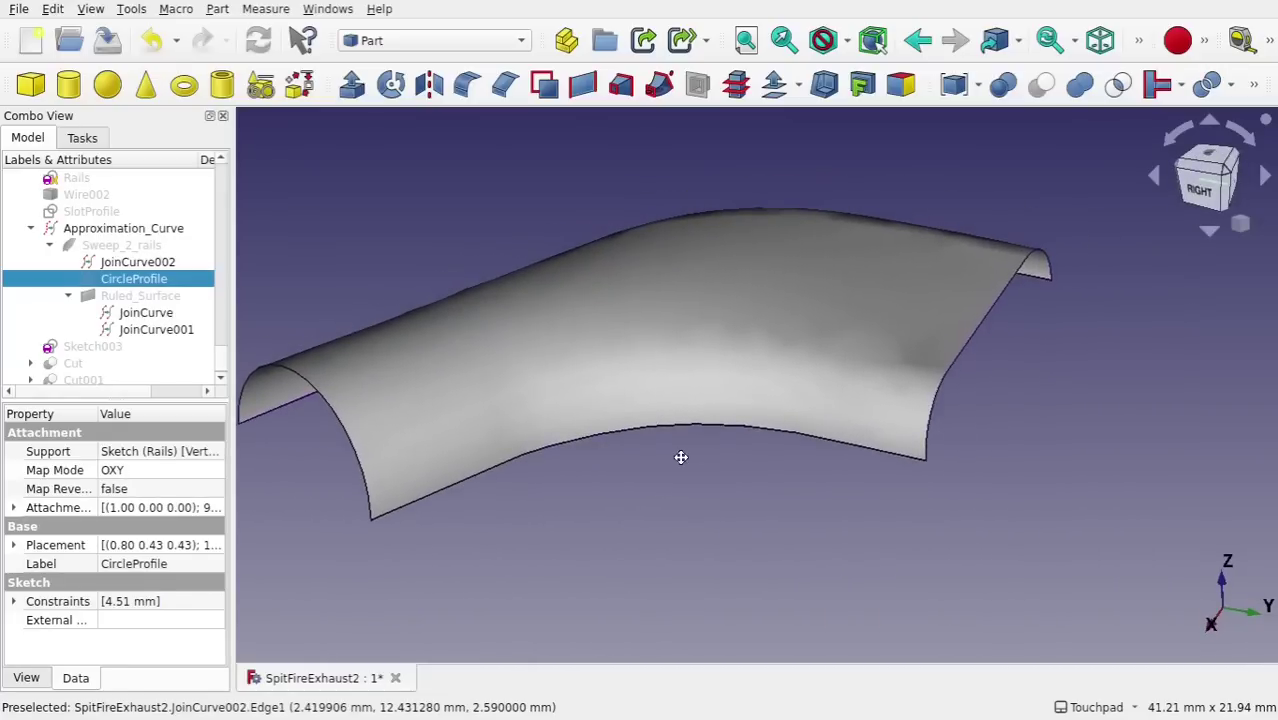
Try a 3D Offset of the Approximation_Curve surface by 1 mm in Skin mode with the Arc join type
{"action": "left_click", "coordinate": [733, 352]}
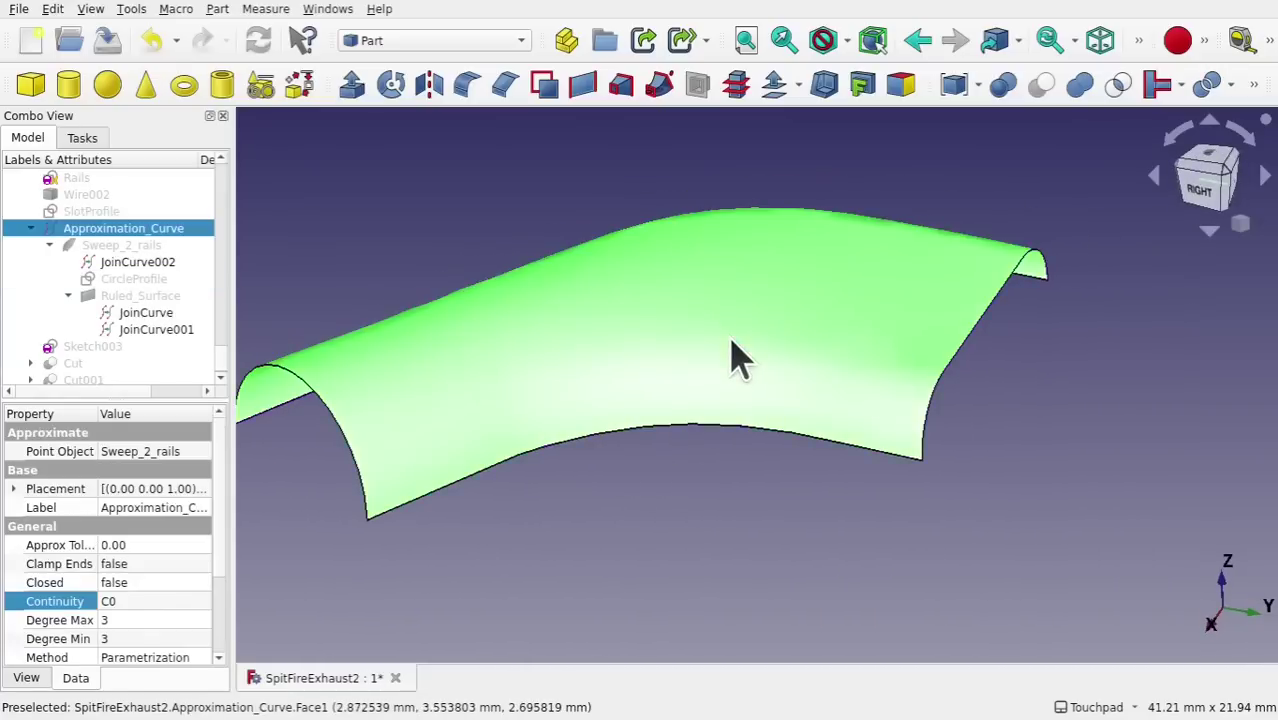
{"action": "left_click", "coordinate": [775, 86]}
{"action": "middle_click_drag", "start_coordinate": [776, 286], "coordinate": [585, 371]}
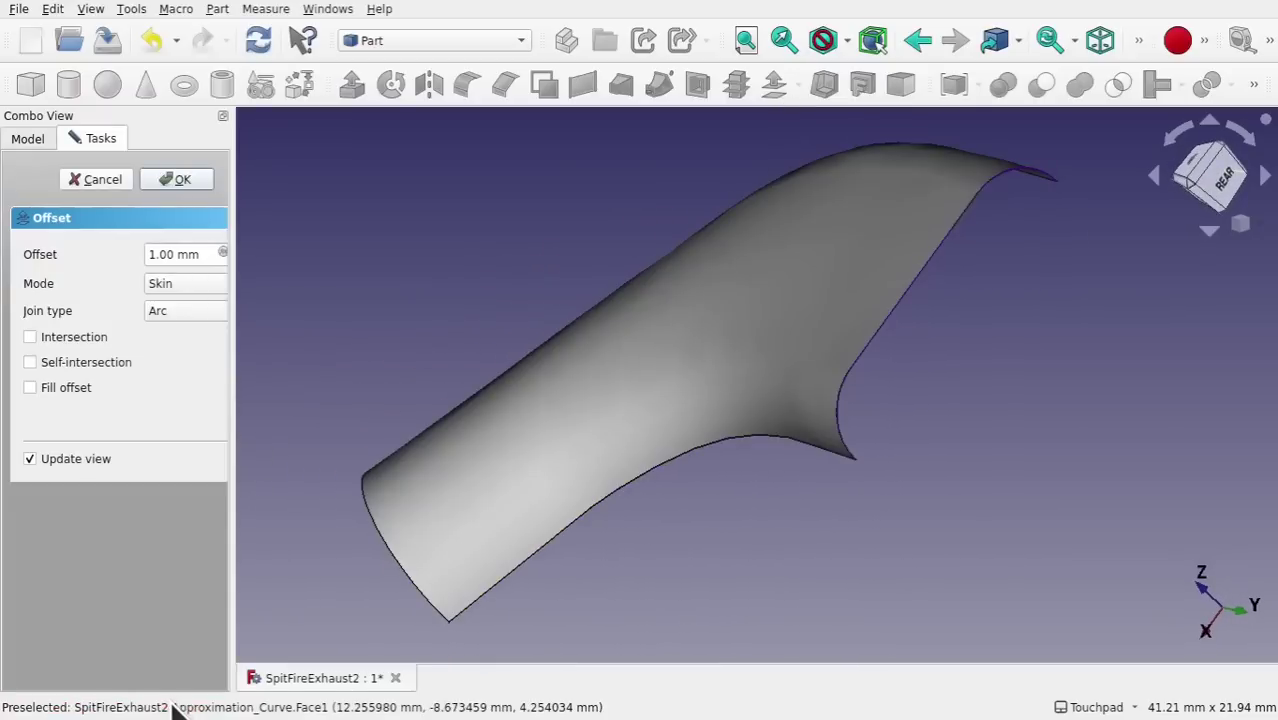
{"action": "left_click", "coordinate": [192, 183]}
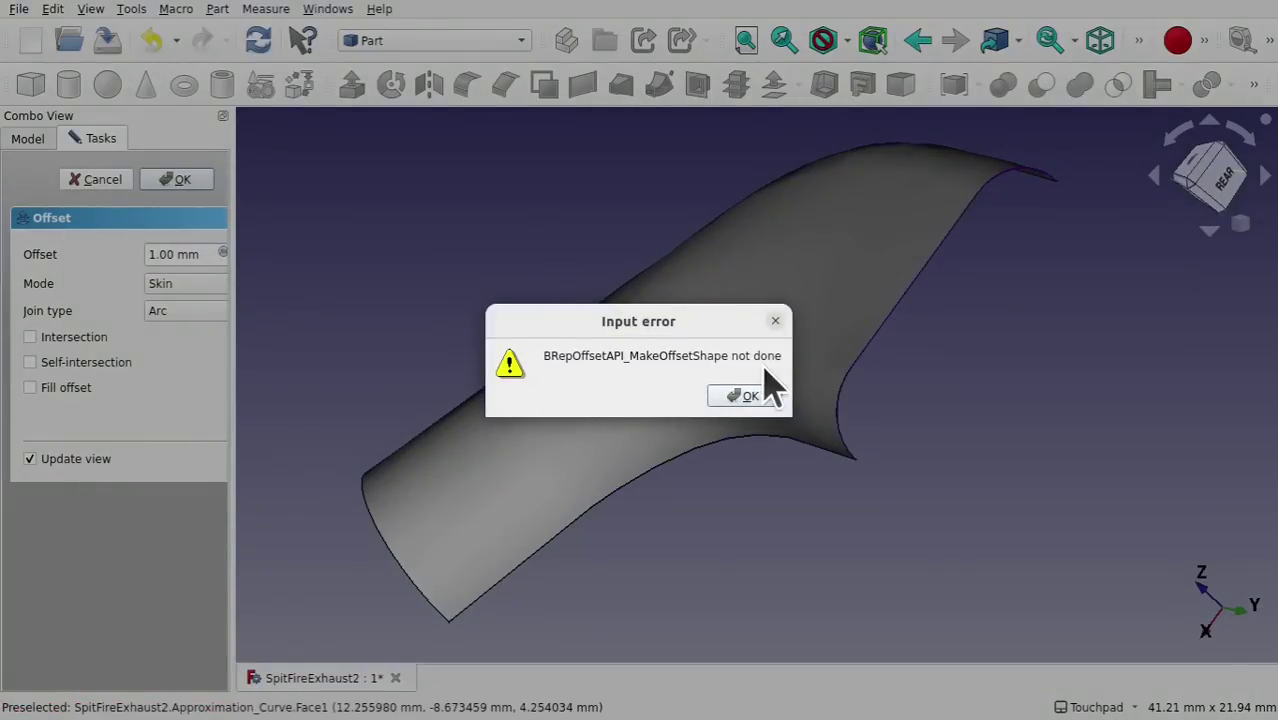
{"action": "left_click", "coordinate": [745, 400]}
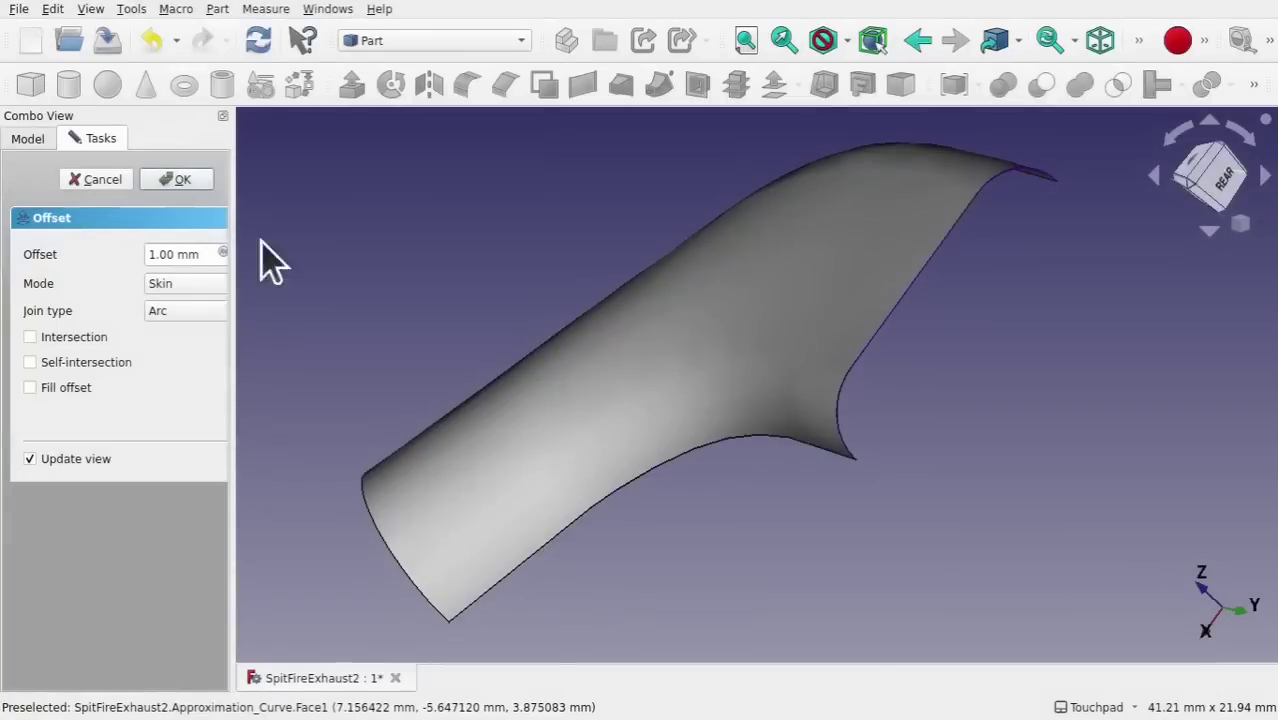
{"action": "left_click", "coordinate": [102, 184]}
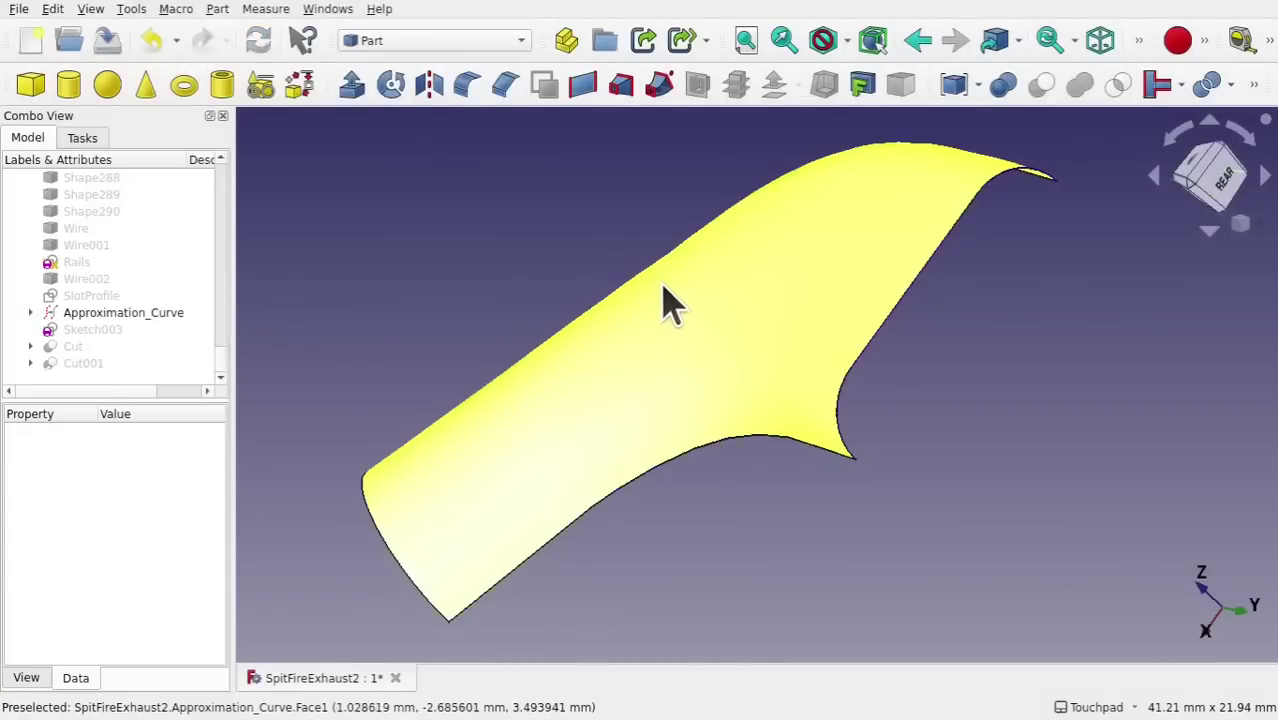
Run Check Geometry with the BOP check on the Approximation_Curve surface and make the error column readable
{"action": "left_click", "coordinate": [591, 285]}
{"action": "left_click", "coordinate": [218, 10]}
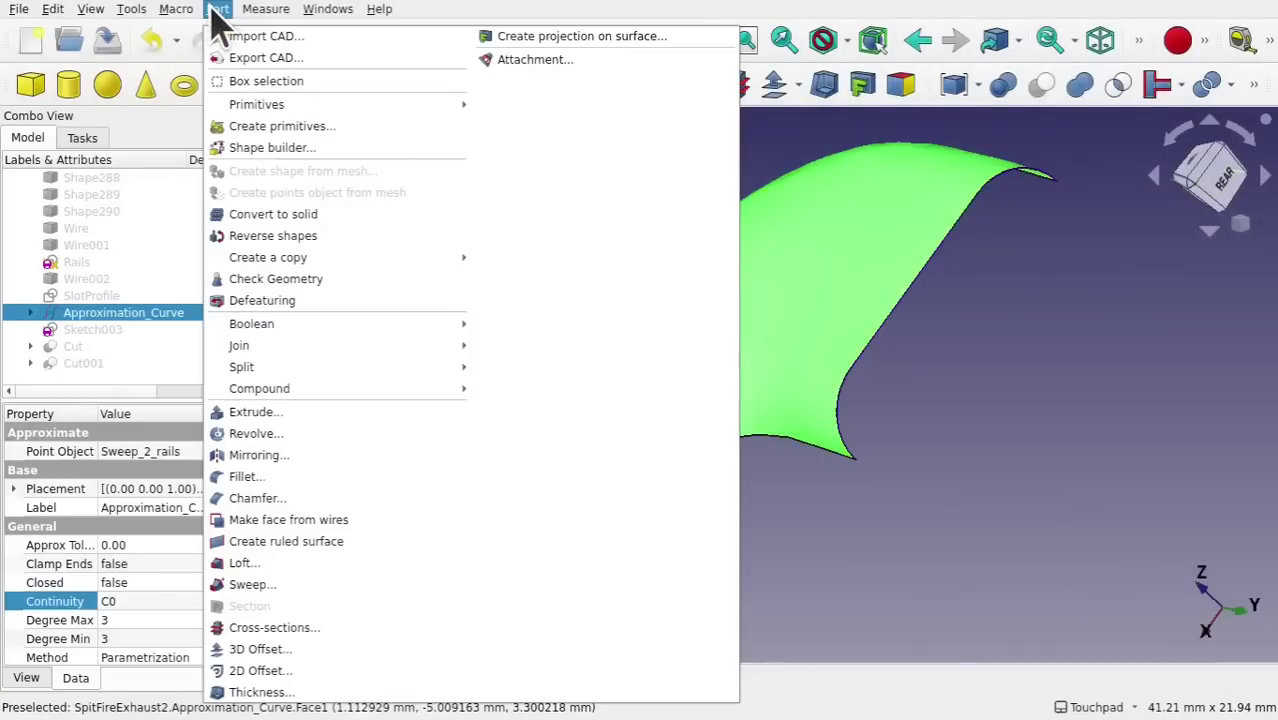
{"action": "left_click", "coordinate": [340, 279]}
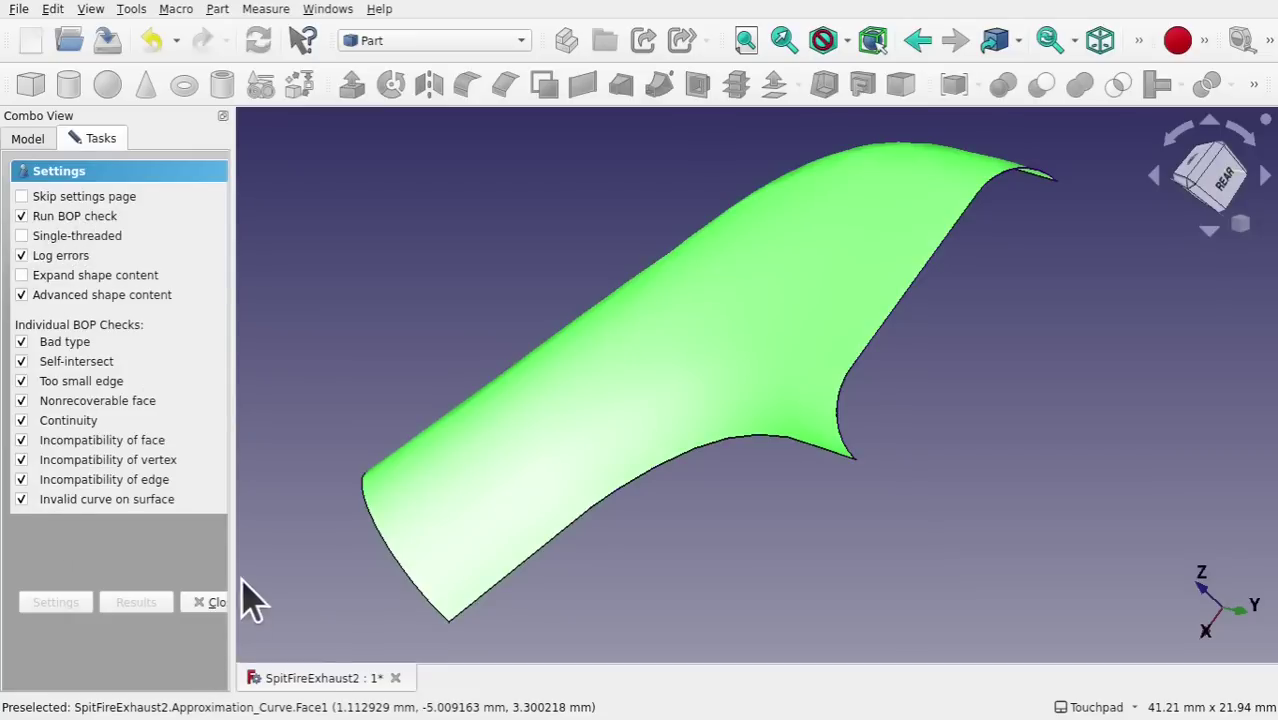
{"action": "left_click_drag", "start_coordinate": [226, 580], "coordinate": [331, 590]}
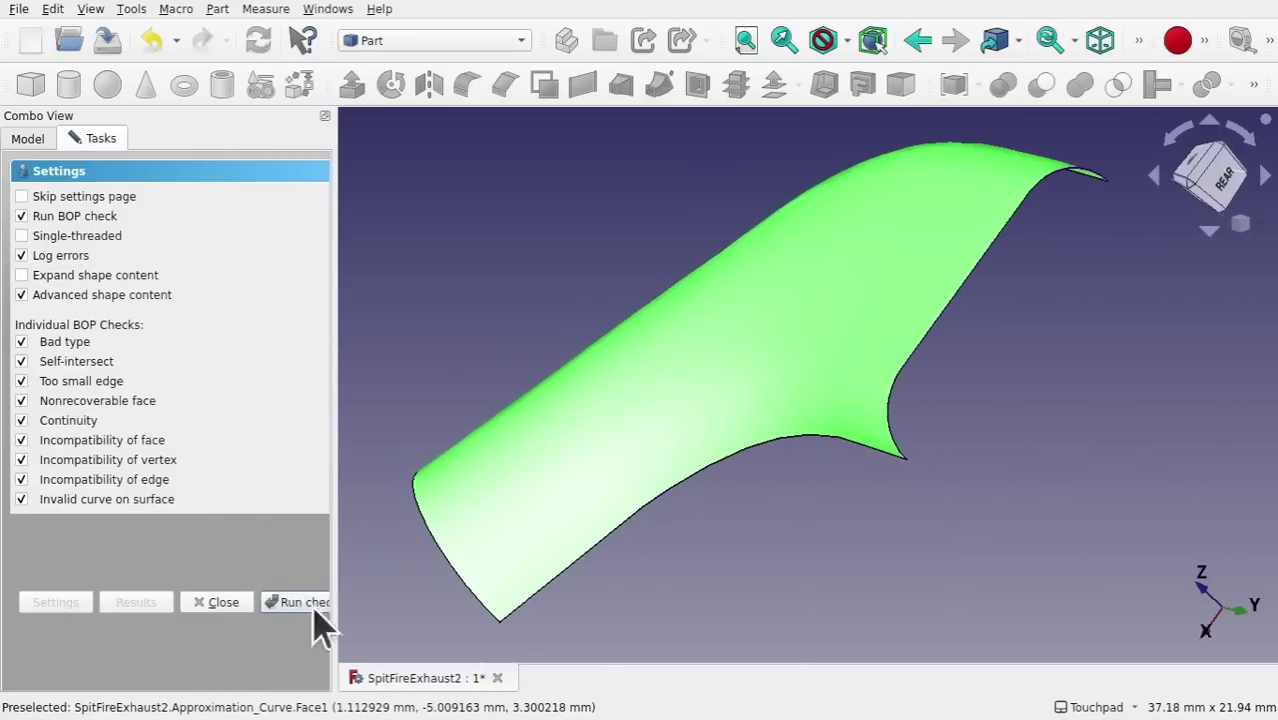
{"action": "left_click", "coordinate": [310, 604]}
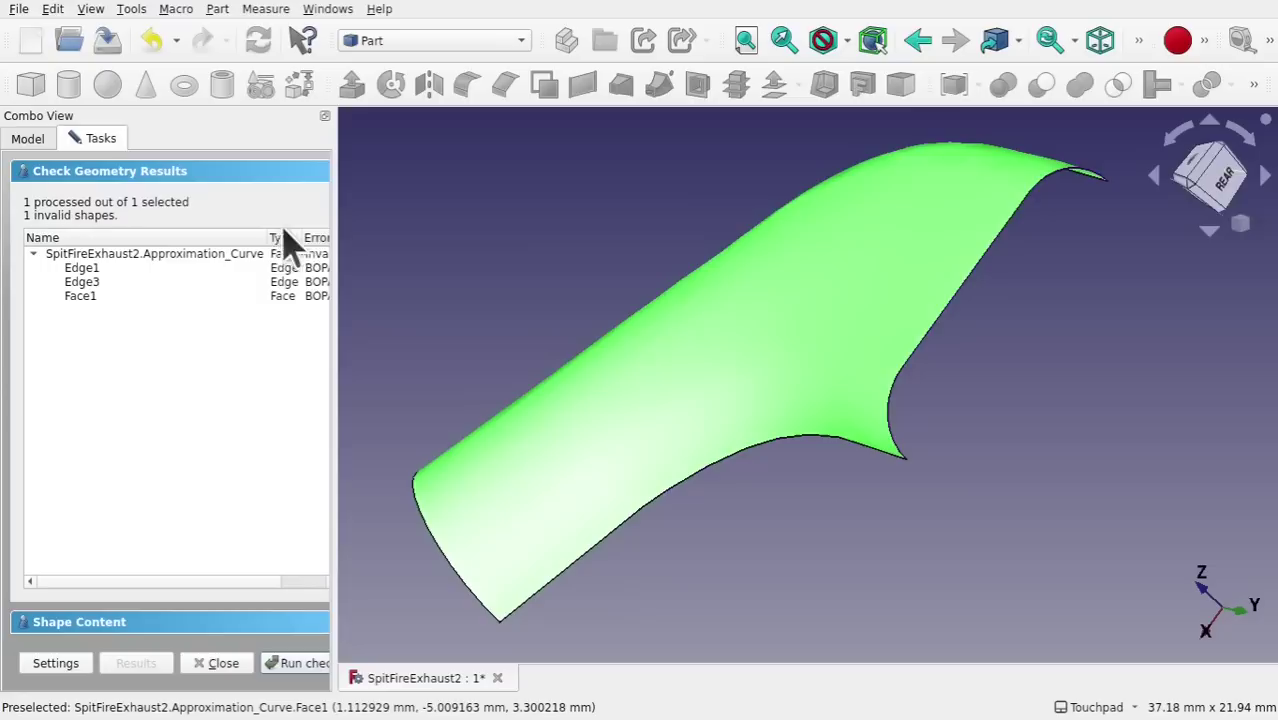
{"action": "left_click_drag", "start_coordinate": [336, 259], "coordinate": [446, 257]}
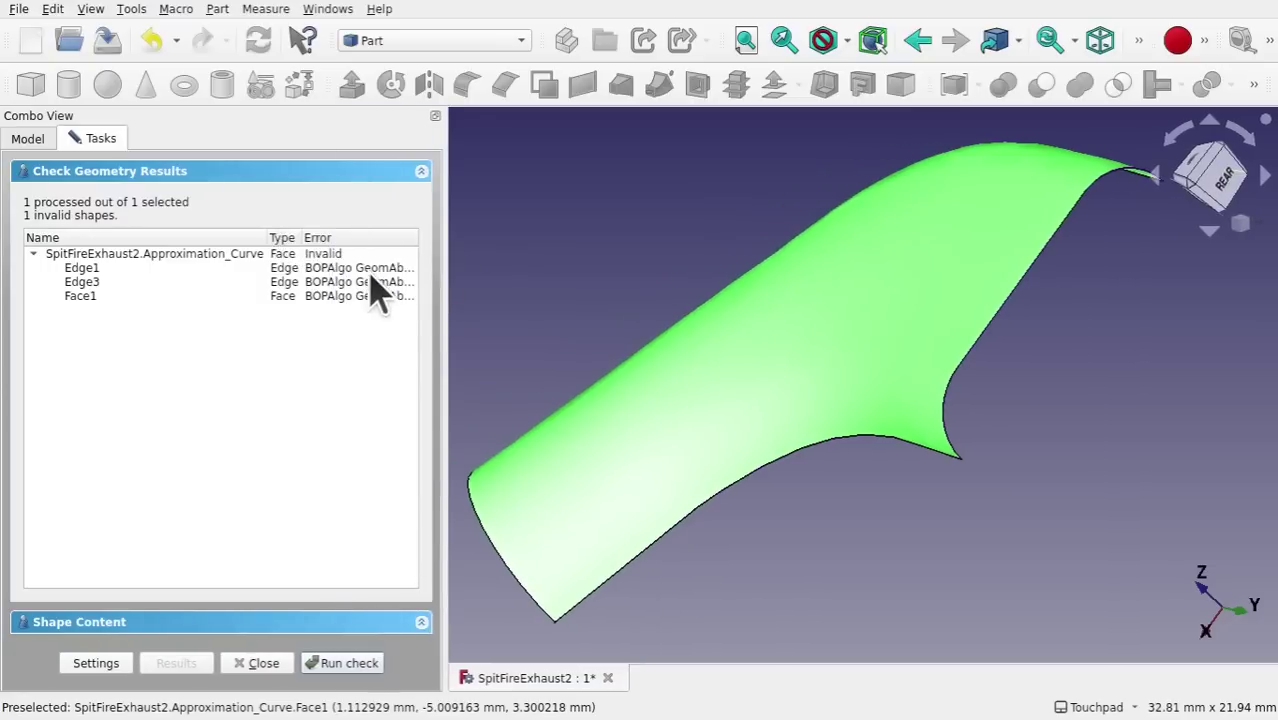
Examine the geometry check entries for Edge1, Edge3 and Face1 on the surface, and close the results
{"action": "left_click", "coordinate": [369, 270]}
{"action": "left_click", "coordinate": [351, 284]}
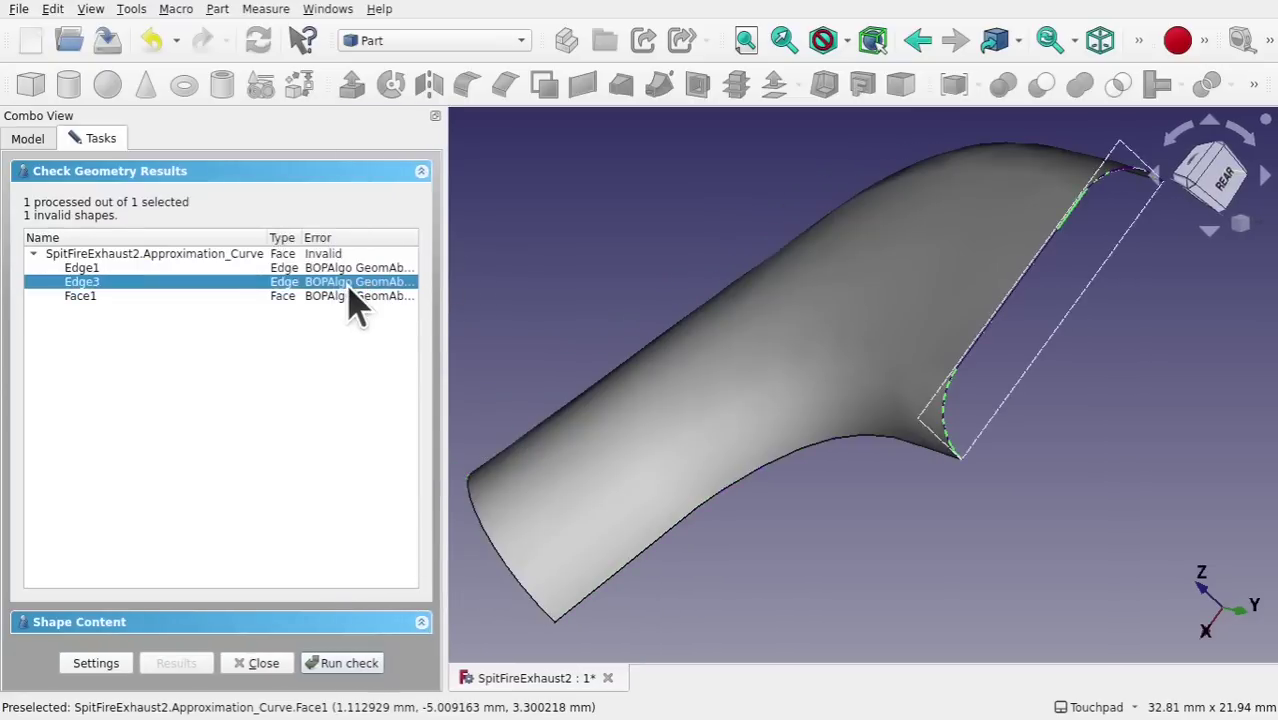
{"action": "left_click", "coordinate": [347, 297]}
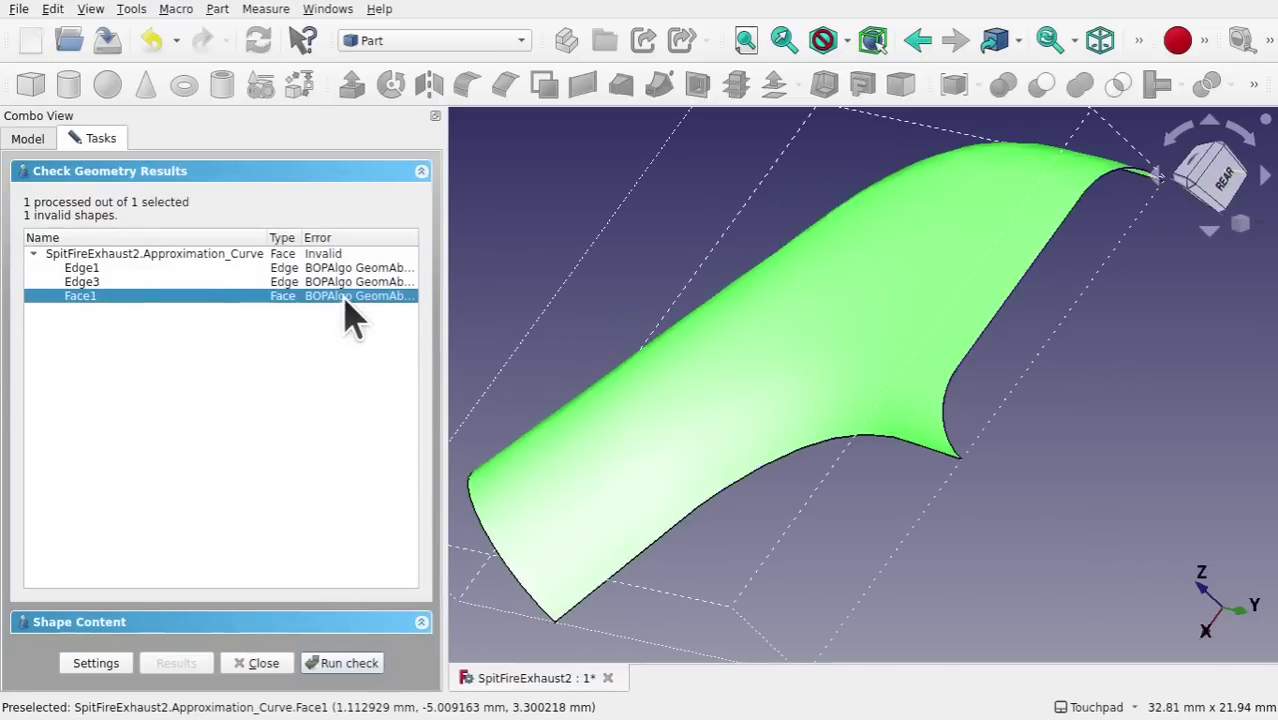
{"action": "left_click", "coordinate": [355, 282]}
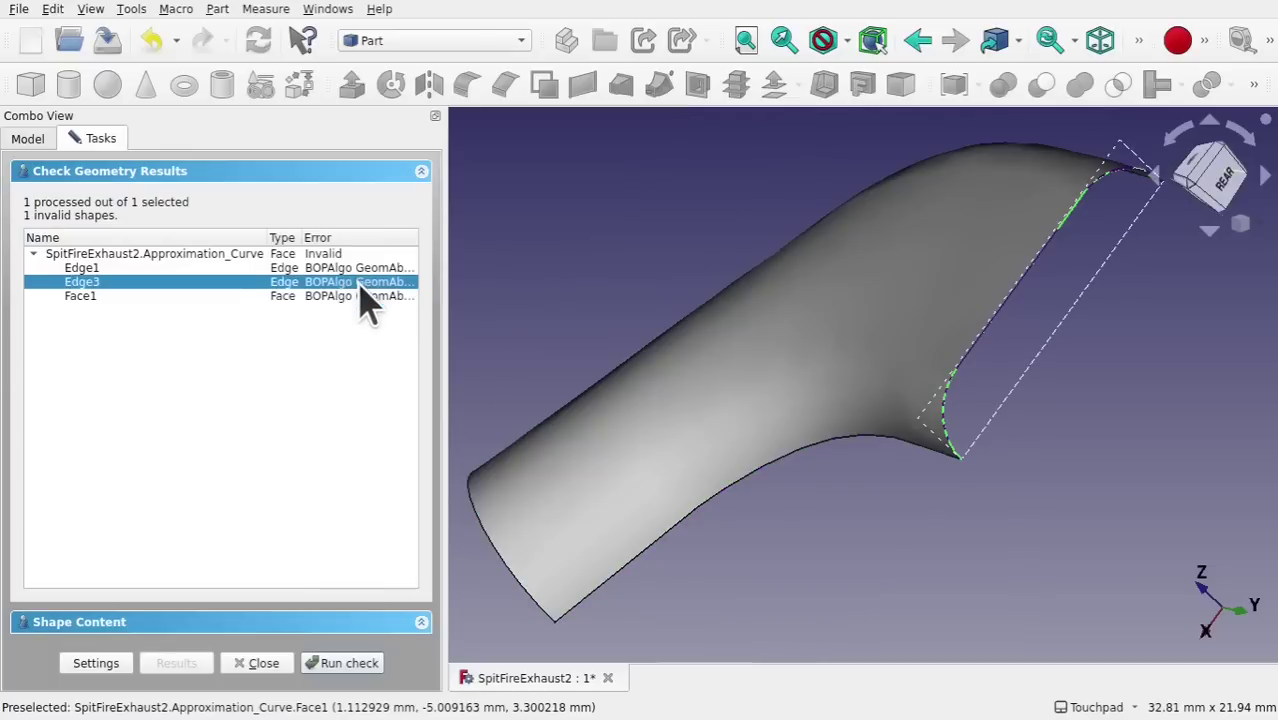
{"action": "left_click", "coordinate": [345, 268]}
{"action": "left_click", "coordinate": [361, 296]}
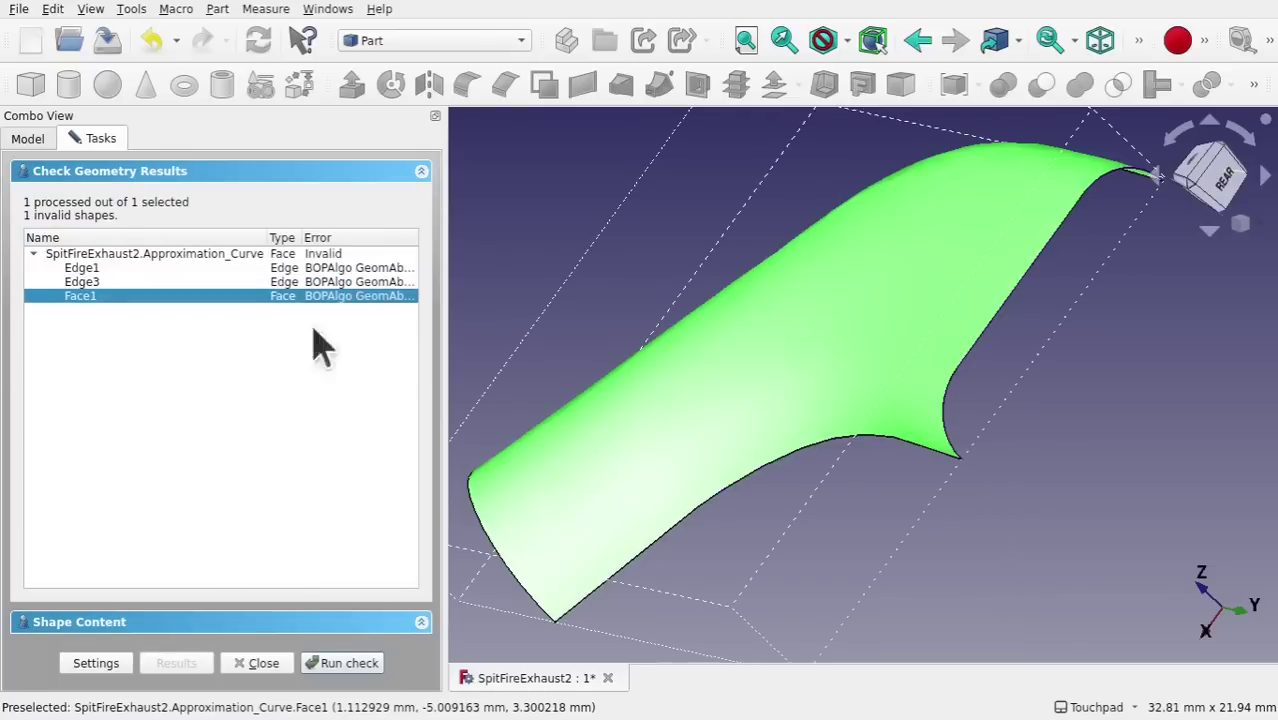
{"action": "left_click", "coordinate": [258, 664]}
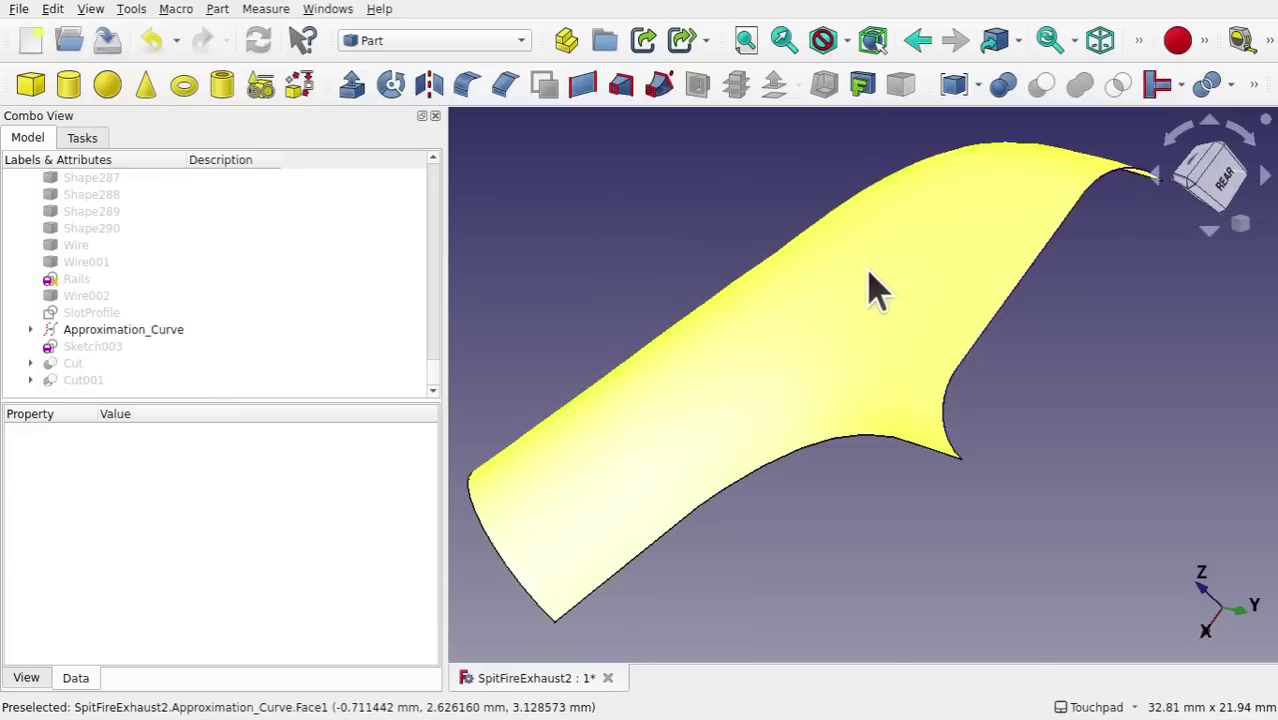
Set the Continuity of the Approximation_Curve surface to C1
{"action": "left_click", "coordinate": [877, 287]}
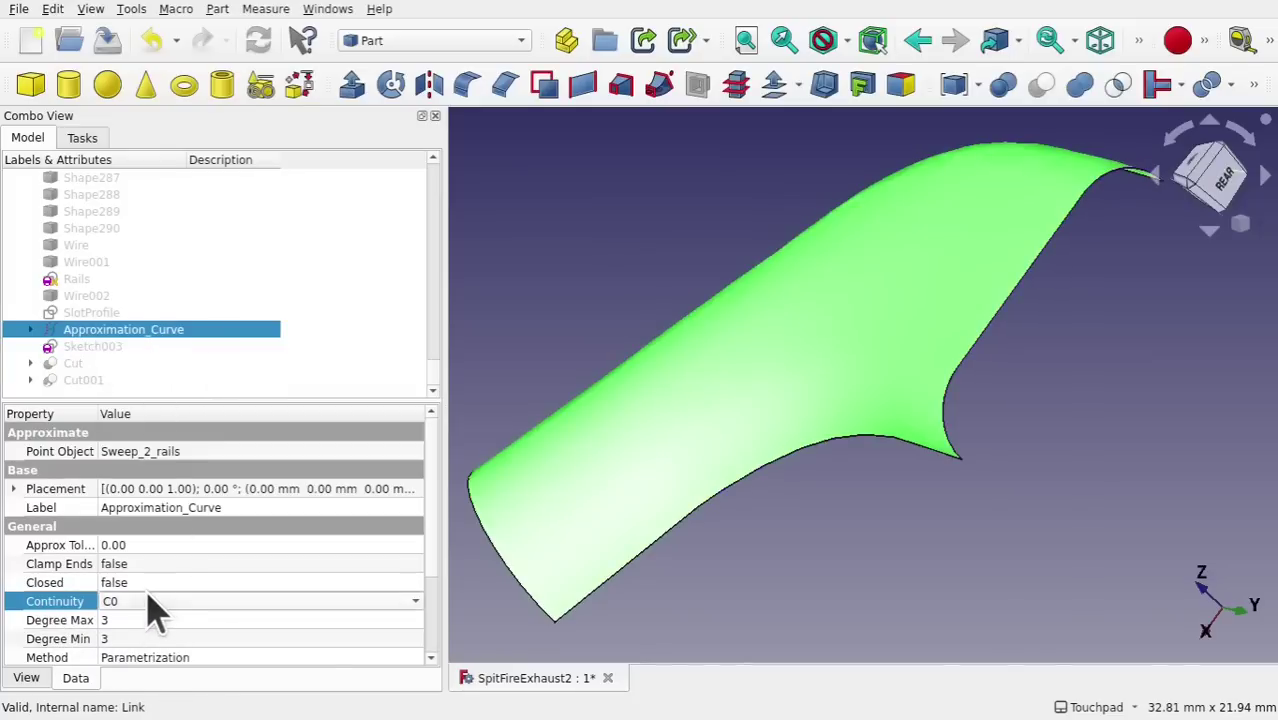
{"action": "key", "text": "Up"}
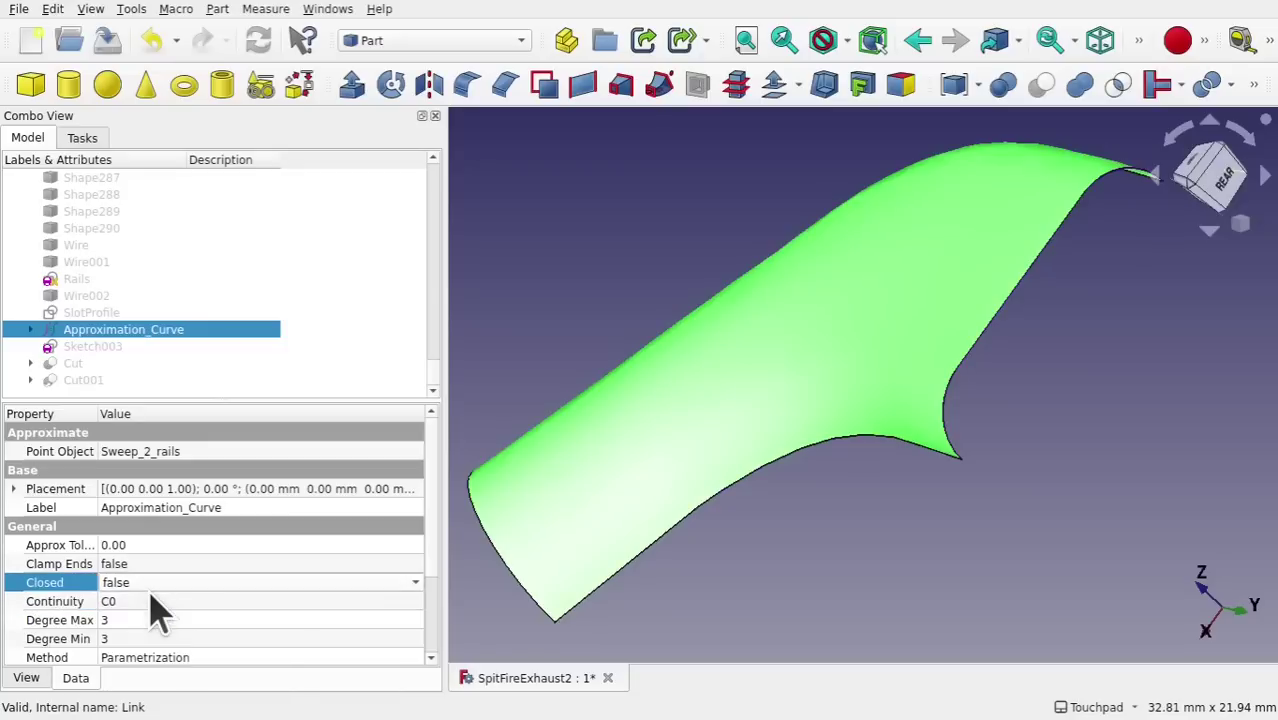
{"action": "left_click", "coordinate": [155, 610]}
{"action": "left_click", "coordinate": [152, 614]}
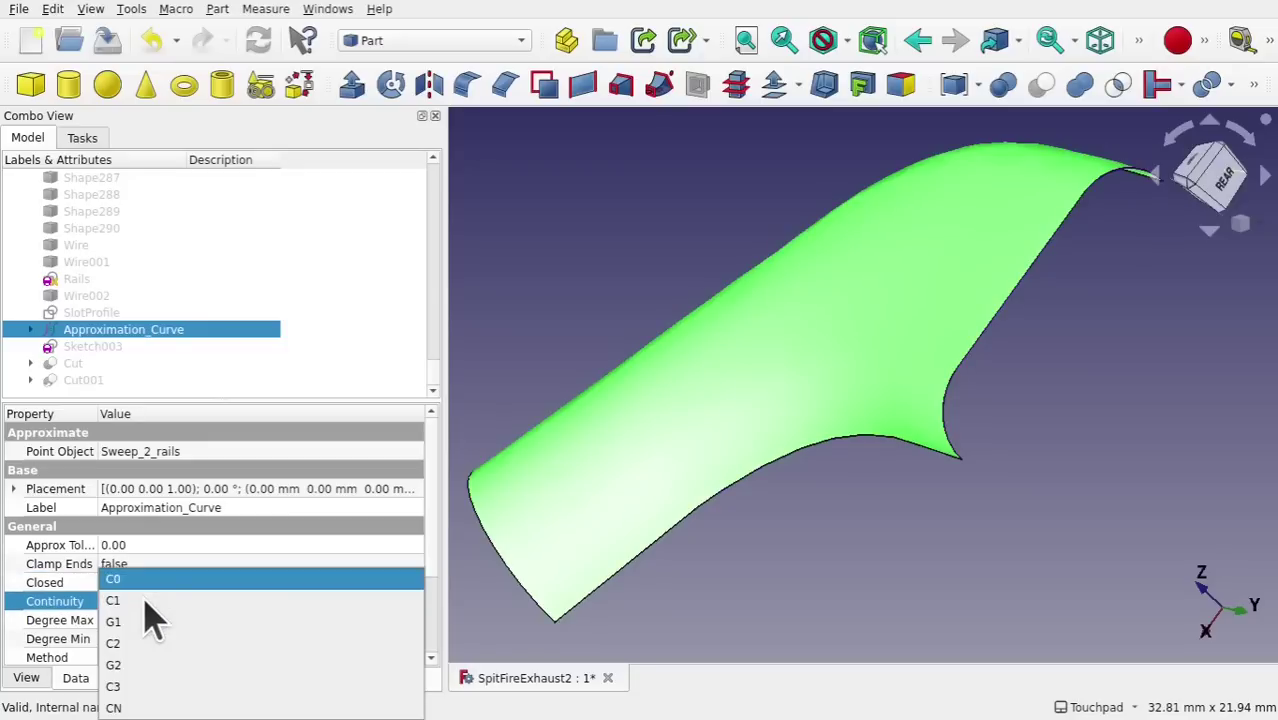
{"action": "left_click", "coordinate": [148, 601]}
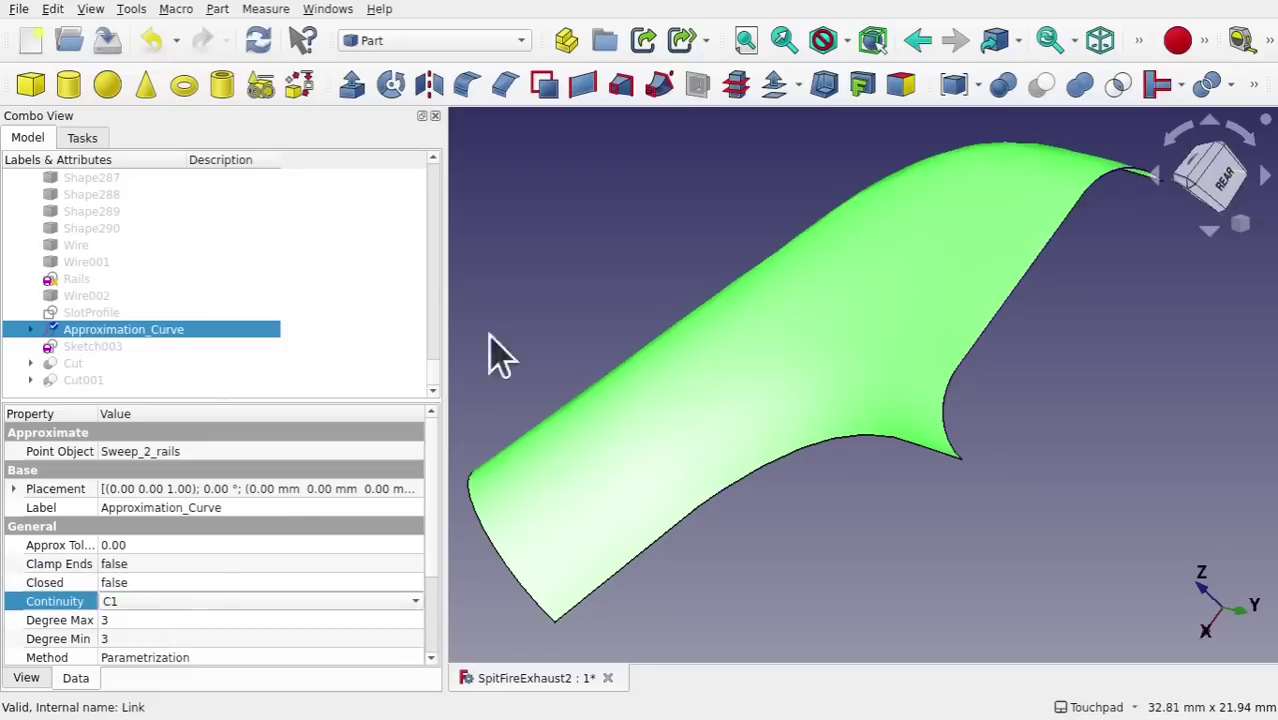
Start a 3D Offset of the Approximation_Curve surface at 1 mm in Skin mode with the Arc join type
{"action": "left_click", "coordinate": [812, 254]}
{"action": "left_click", "coordinate": [822, 262]}
{"action": "left_click", "coordinate": [768, 92]}
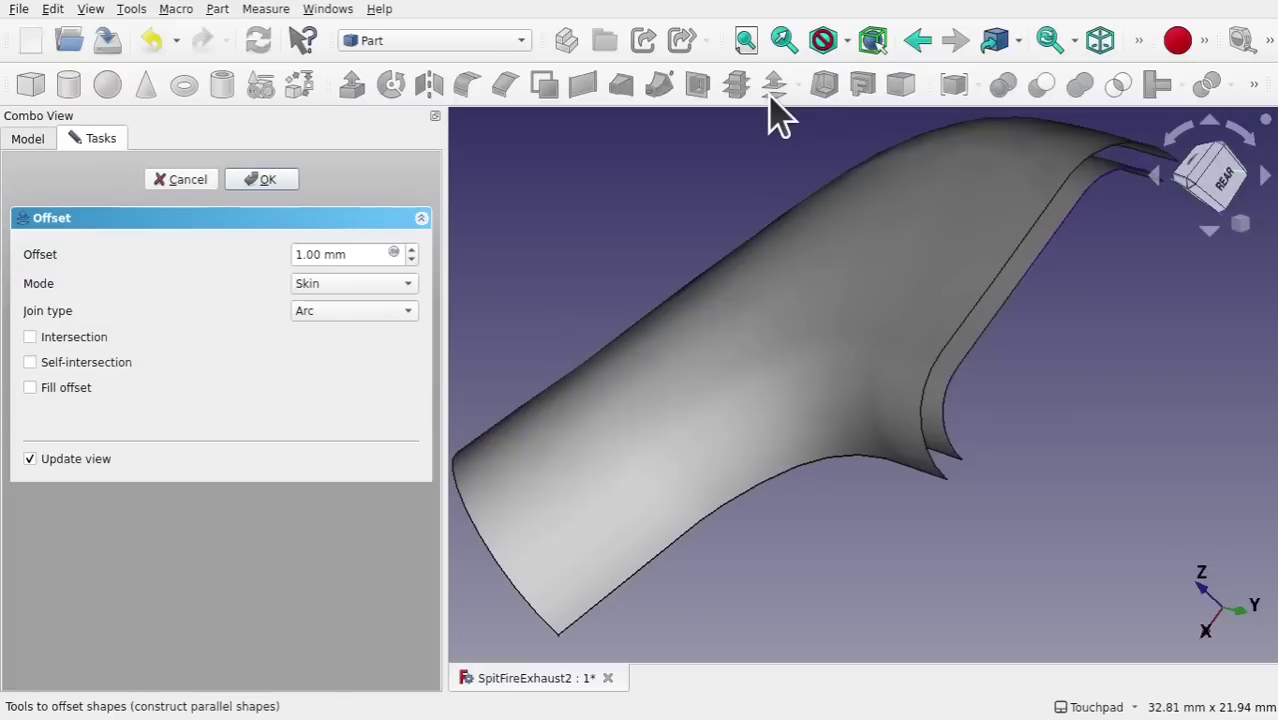
Examine the gap between the original and offset surfaces at the slotted end, and cancel the offset
{"action": "left_click_drag", "start_coordinate": [901, 362], "coordinate": [907, 480], "text": "alt"}
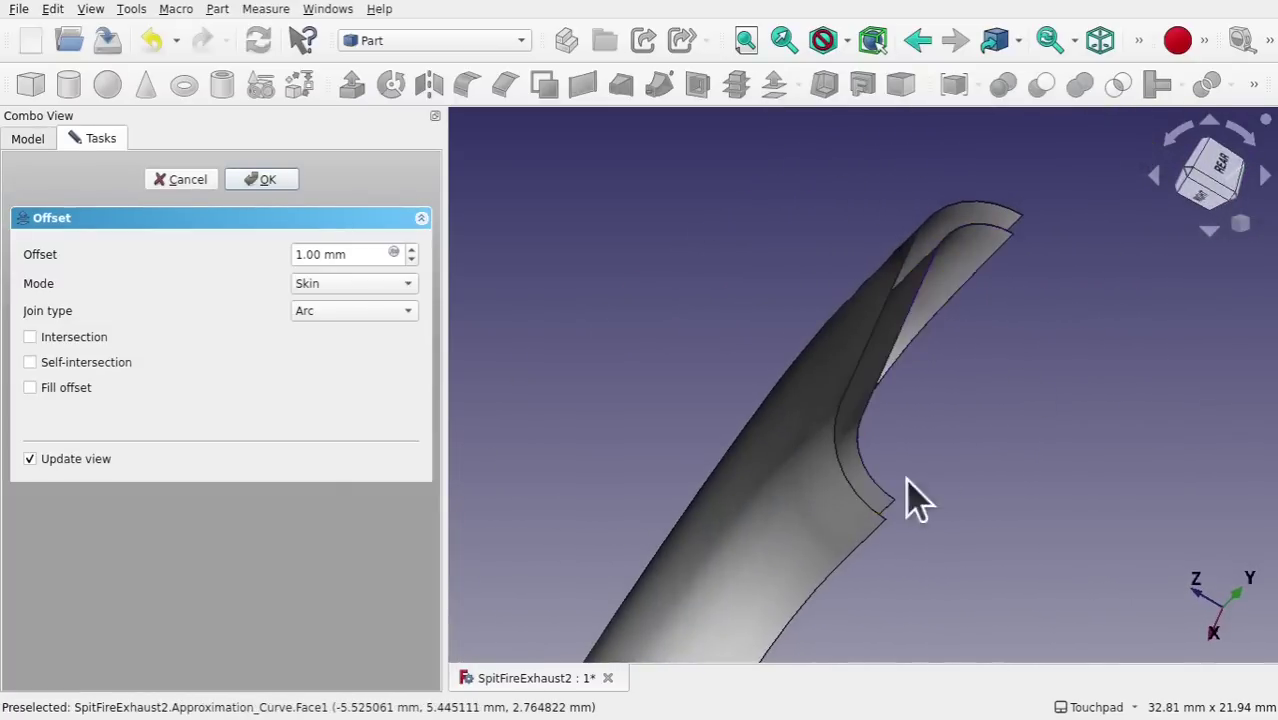
{"action": "left_click_drag", "start_coordinate": [907, 323], "coordinate": [984, 271], "text": "alt"}
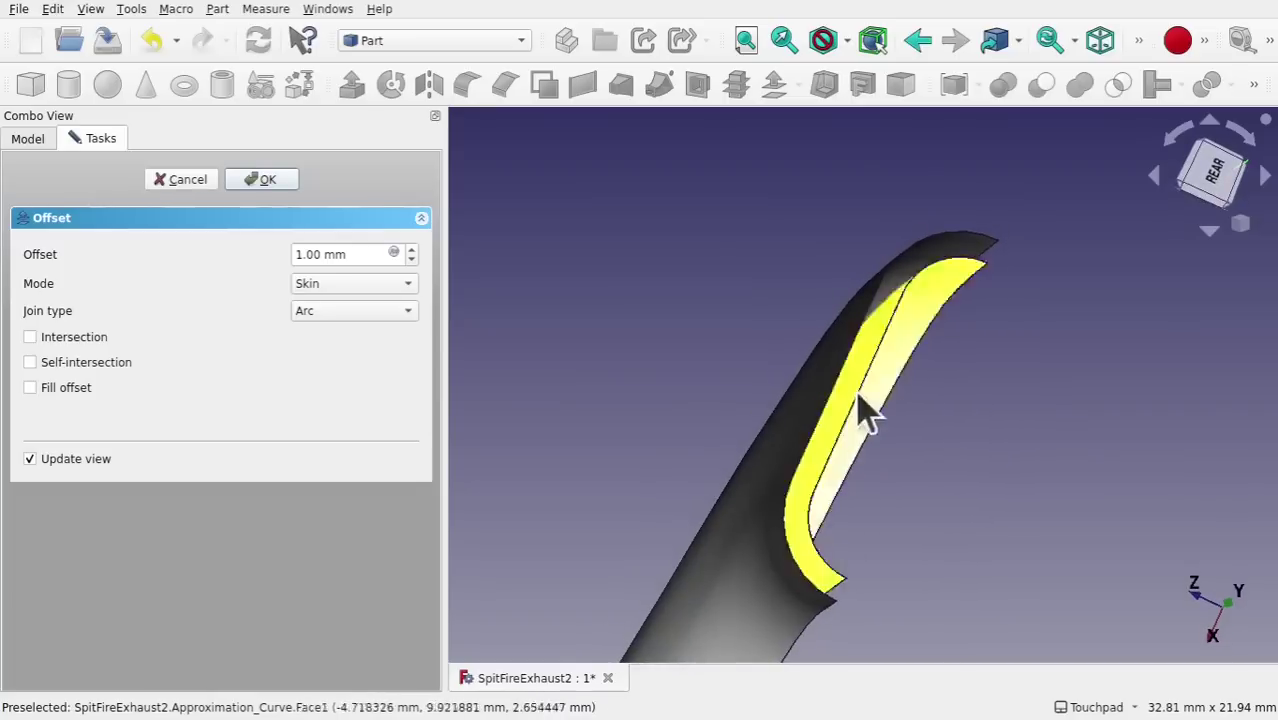
{"action": "scroll", "coordinate": [827, 522], "scroll_direction": "up", "scroll_amount": 3}
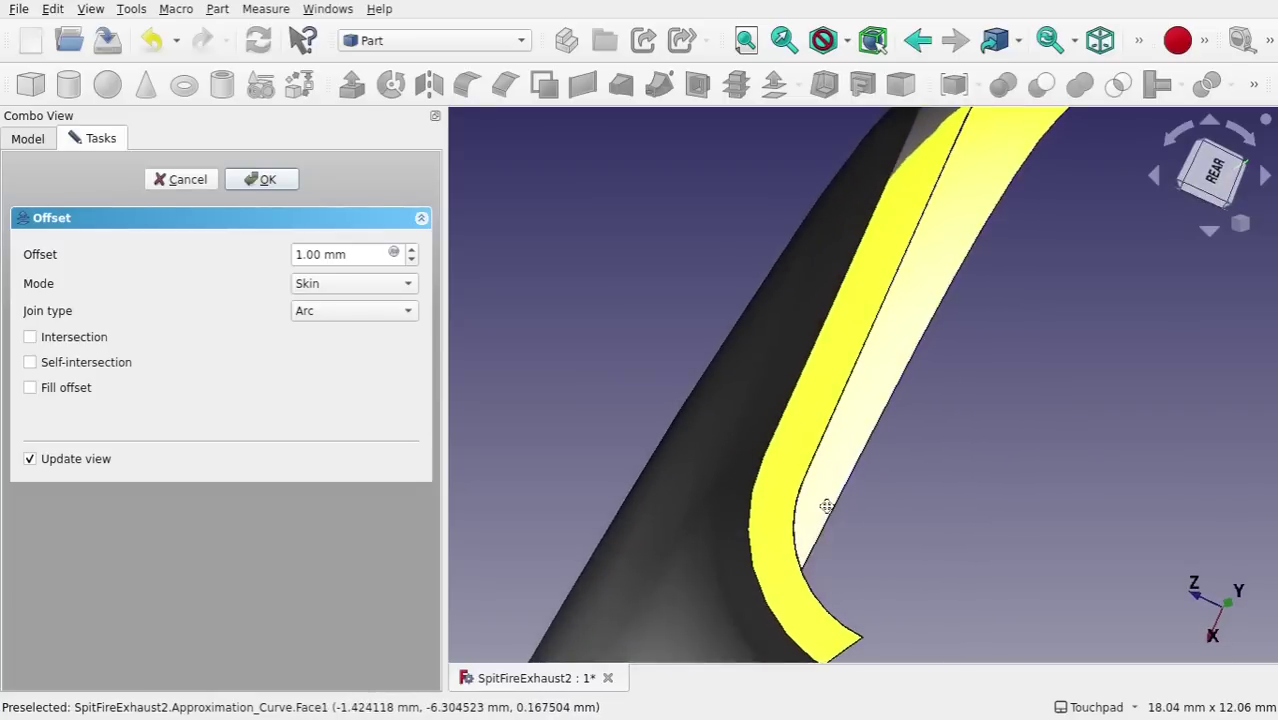
{"action": "left_click_drag", "start_coordinate": [826, 506], "coordinate": [927, 337], "text": "shift"}
{"action": "scroll", "coordinate": [928, 338], "scroll_direction": "down", "scroll_amount": 5}
{"action": "scroll", "coordinate": [935, 330], "scroll_direction": "down", "scroll_amount": 1}
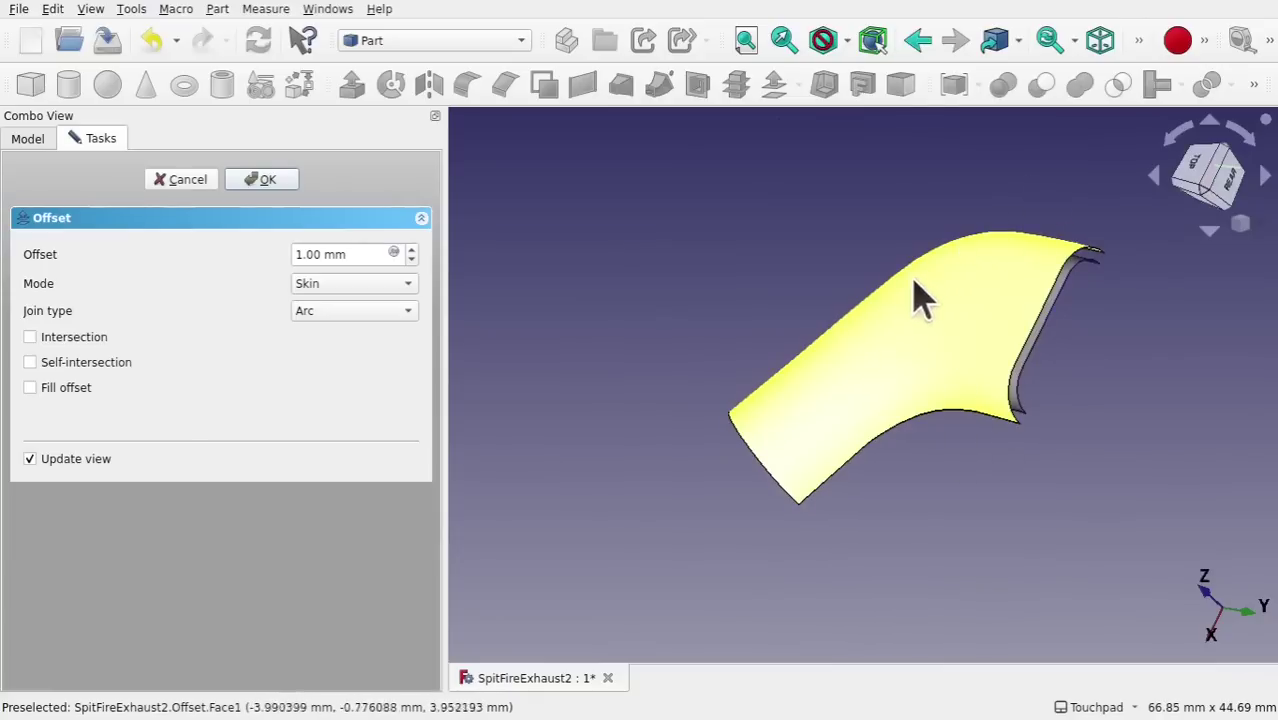
{"action": "left_click_drag", "start_coordinate": [874, 515], "coordinate": [884, 487], "text": "alt"}
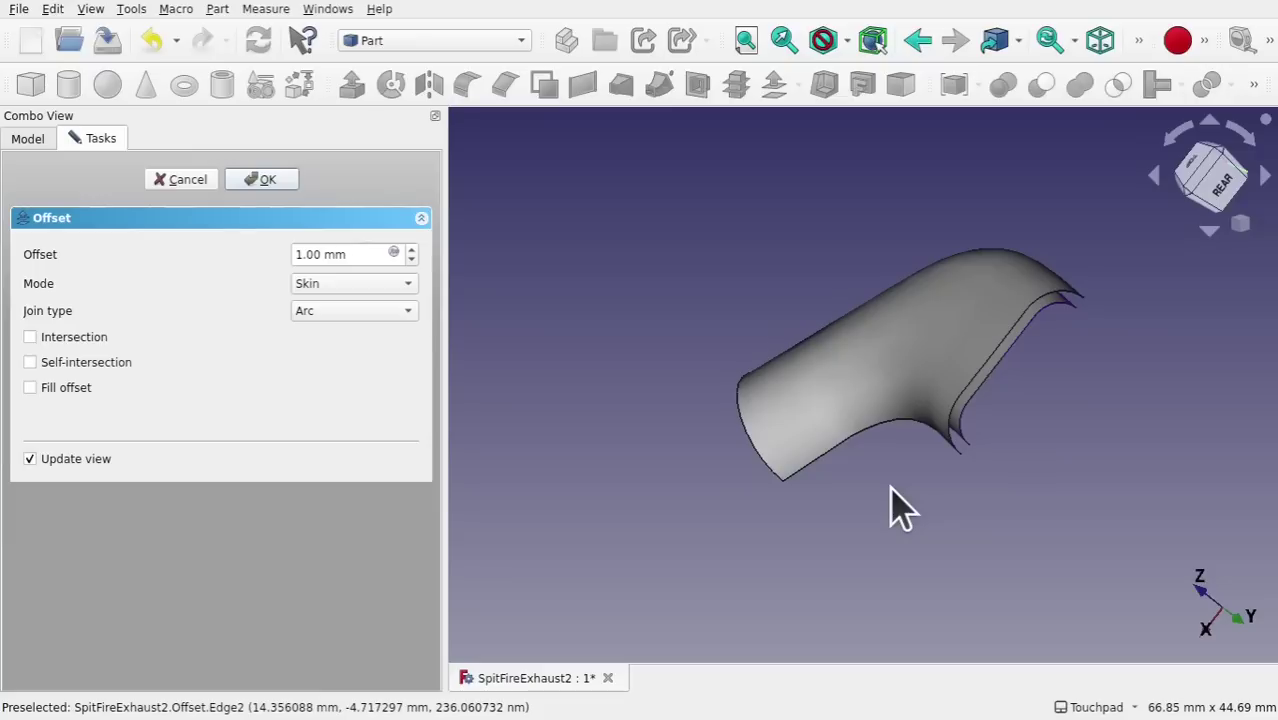
{"action": "left_click", "coordinate": [184, 183]}
Set the Continuity of the Approximation_Curve surface to C0
{"action": "left_click", "coordinate": [145, 331]}
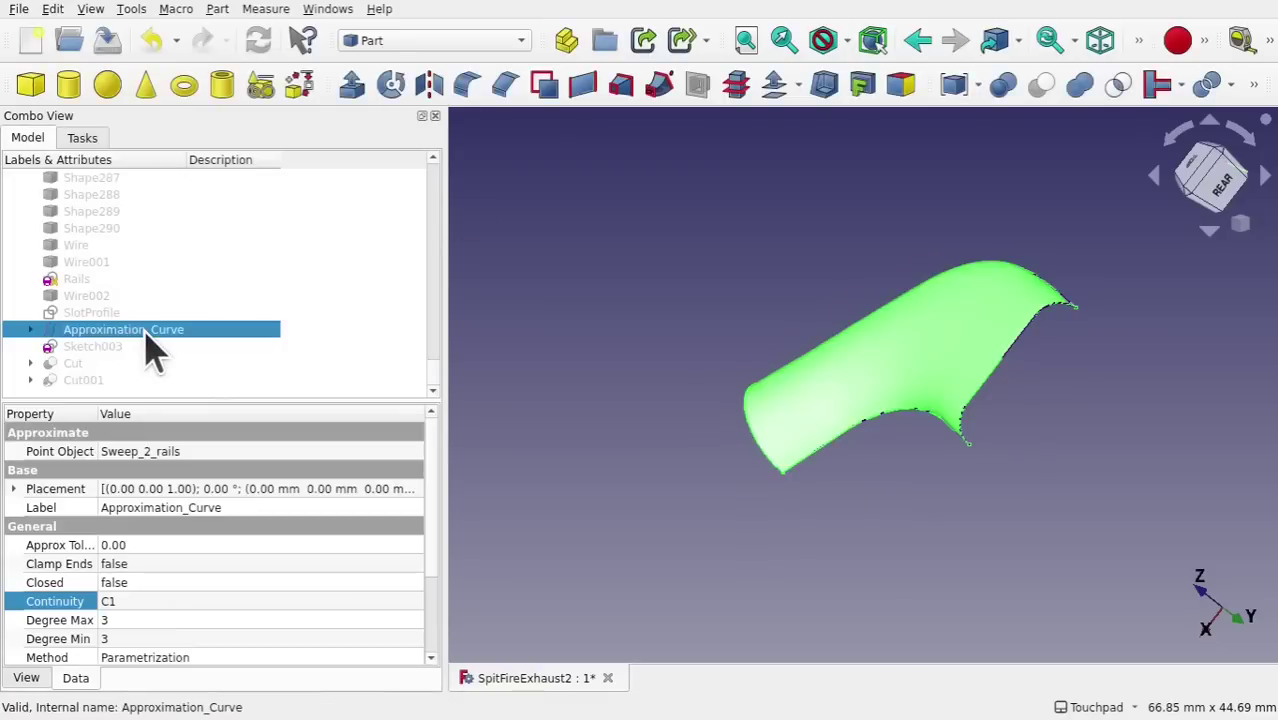
{"action": "left_click", "coordinate": [182, 605]}
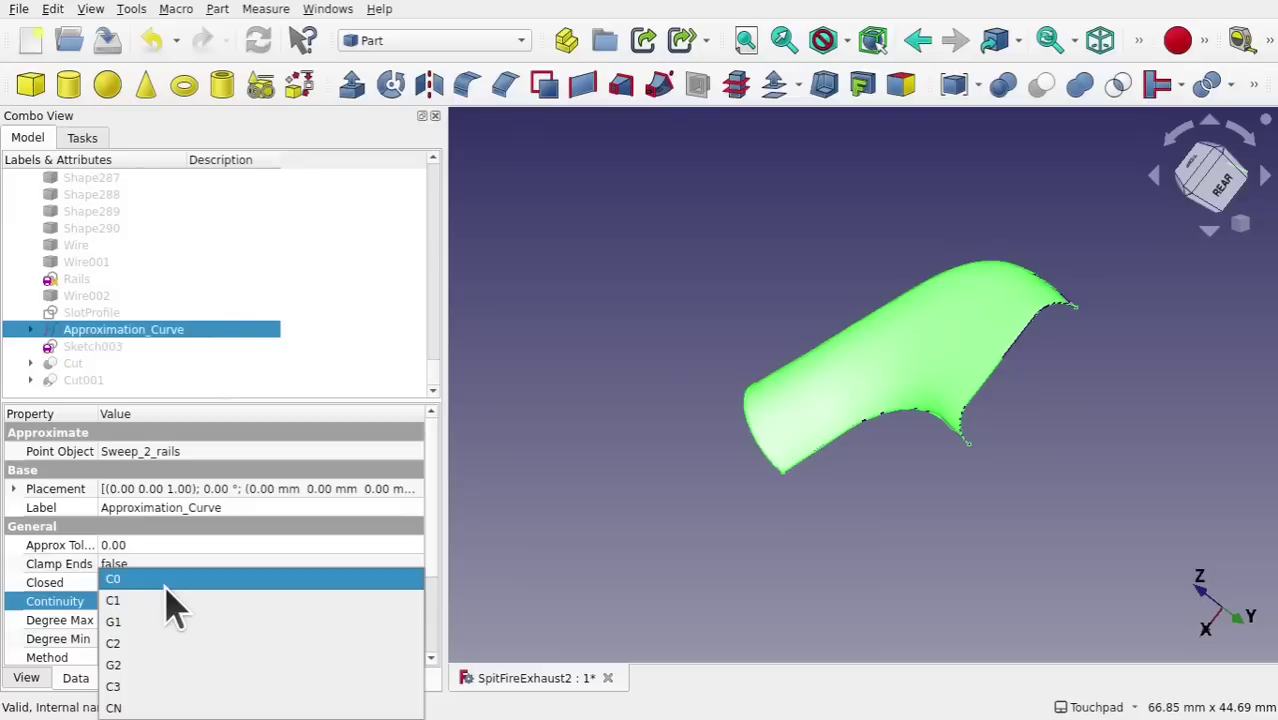
{"action": "left_click", "coordinate": [166, 588]}
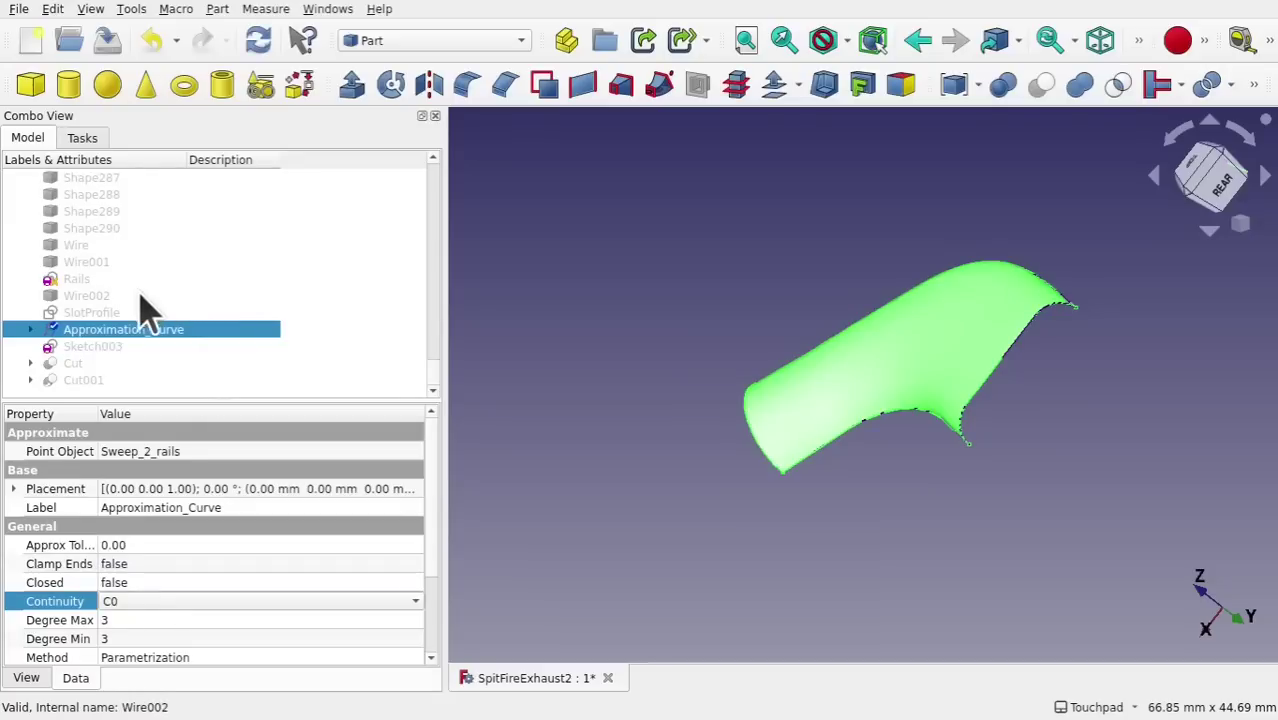
Activate Shape Approximation on JoinCurve002, the slot profile curve beneath Sweep_2_rails in the Approximation_Curve surface
{"action": "left_click", "coordinate": [87, 281]}
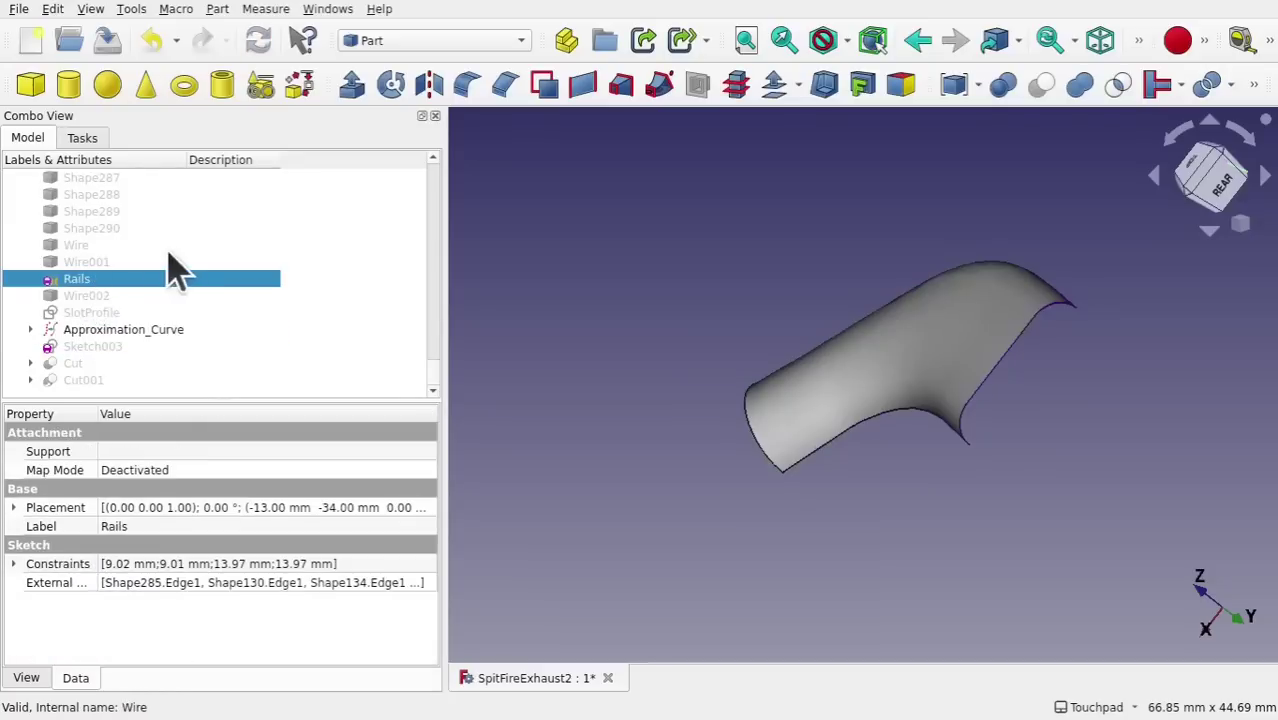
{"action": "scroll", "coordinate": [151, 285], "scroll_direction": "up", "scroll_amount": 4}
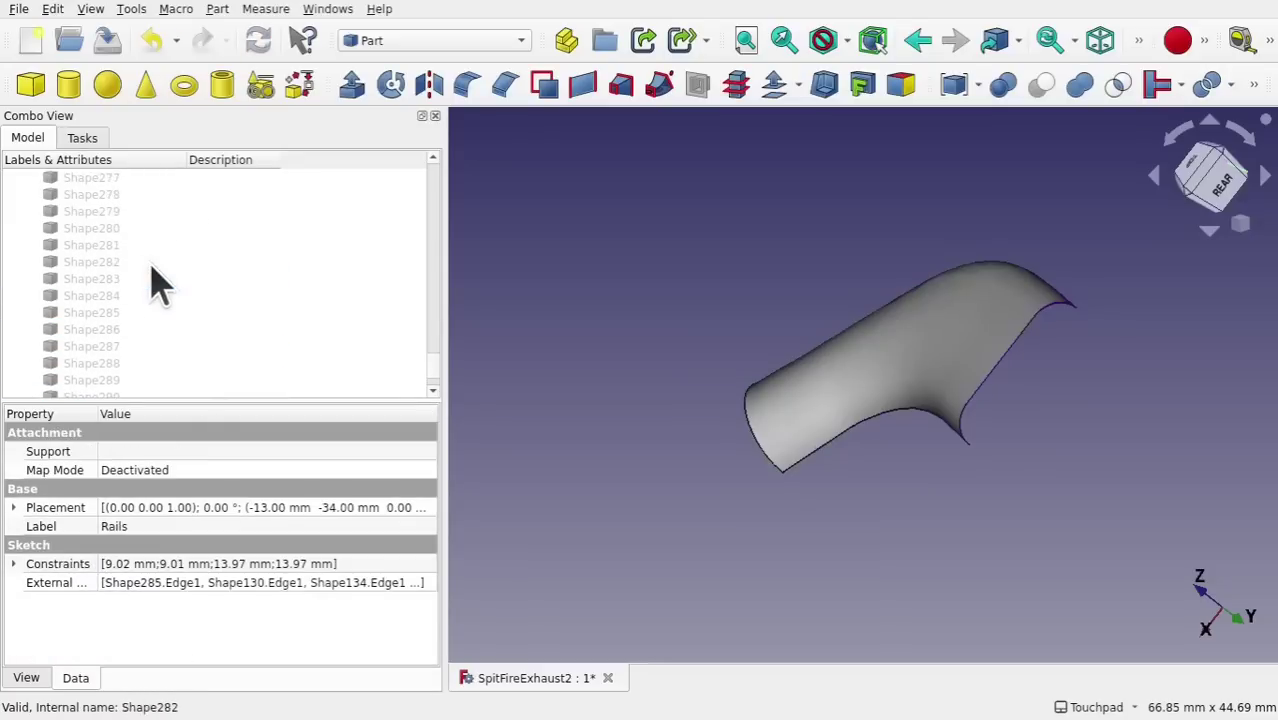
{"action": "scroll", "coordinate": [151, 285], "scroll_direction": "down", "scroll_amount": 4}
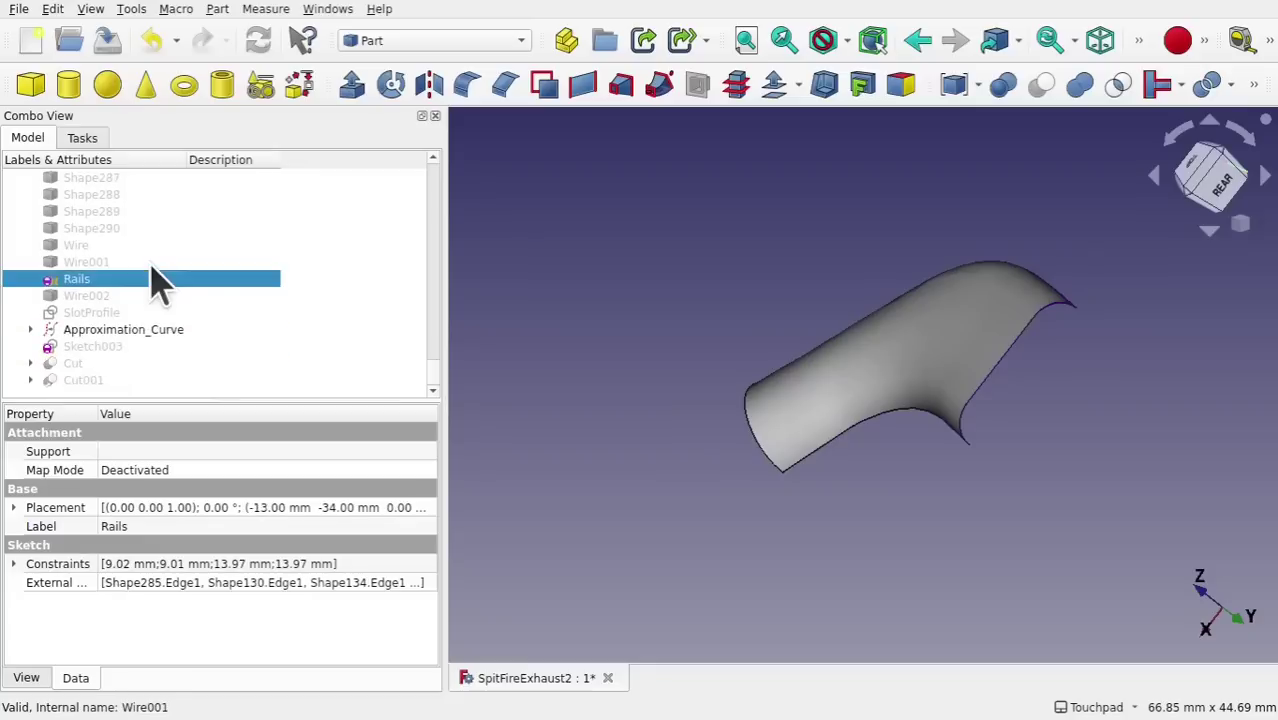
{"action": "left_click", "coordinate": [30, 330]}
{"action": "left_click", "coordinate": [49, 346]}
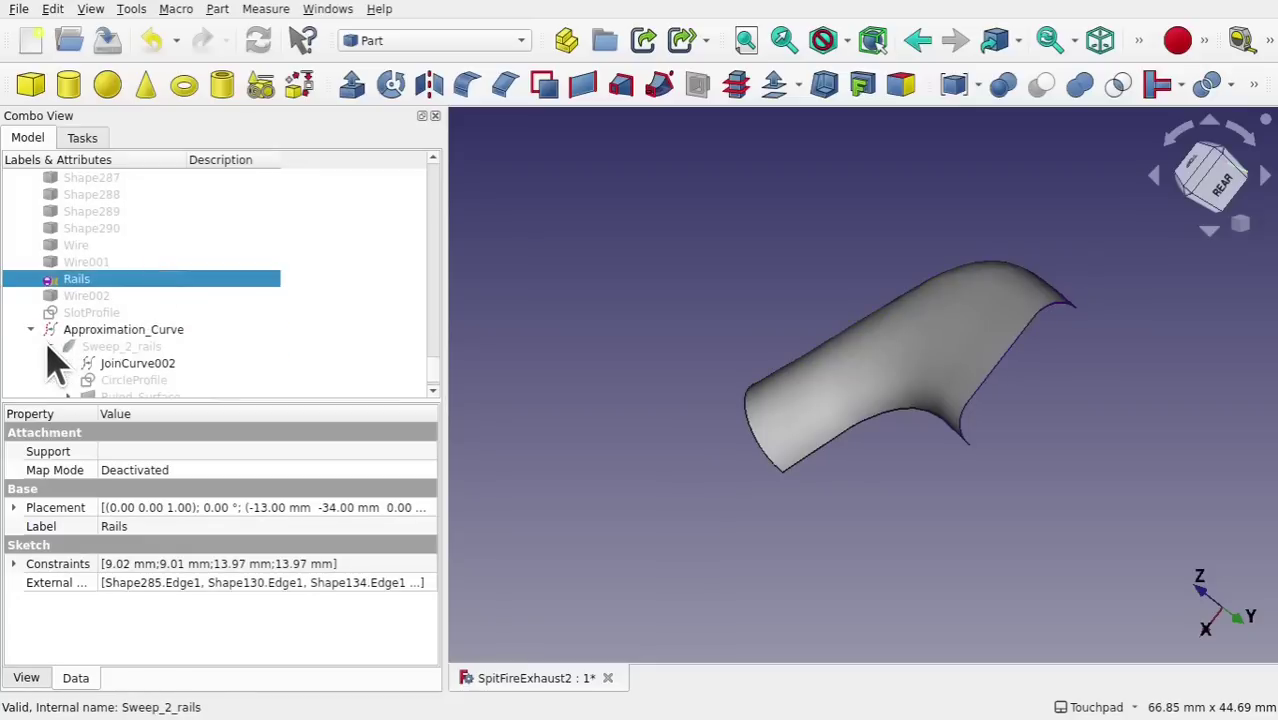
{"action": "left_click", "coordinate": [126, 364]}
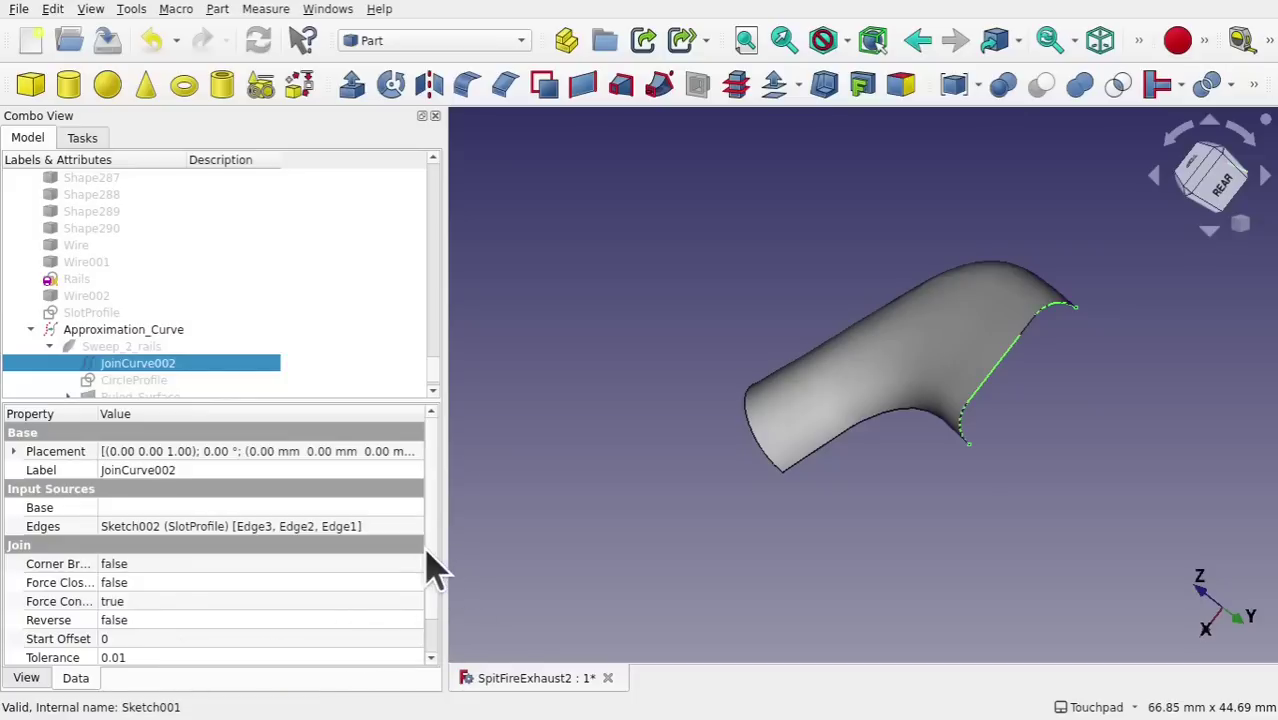
{"action": "left_click_drag", "start_coordinate": [428, 557], "coordinate": [452, 636]}
{"action": "left_click", "coordinate": [160, 658]}
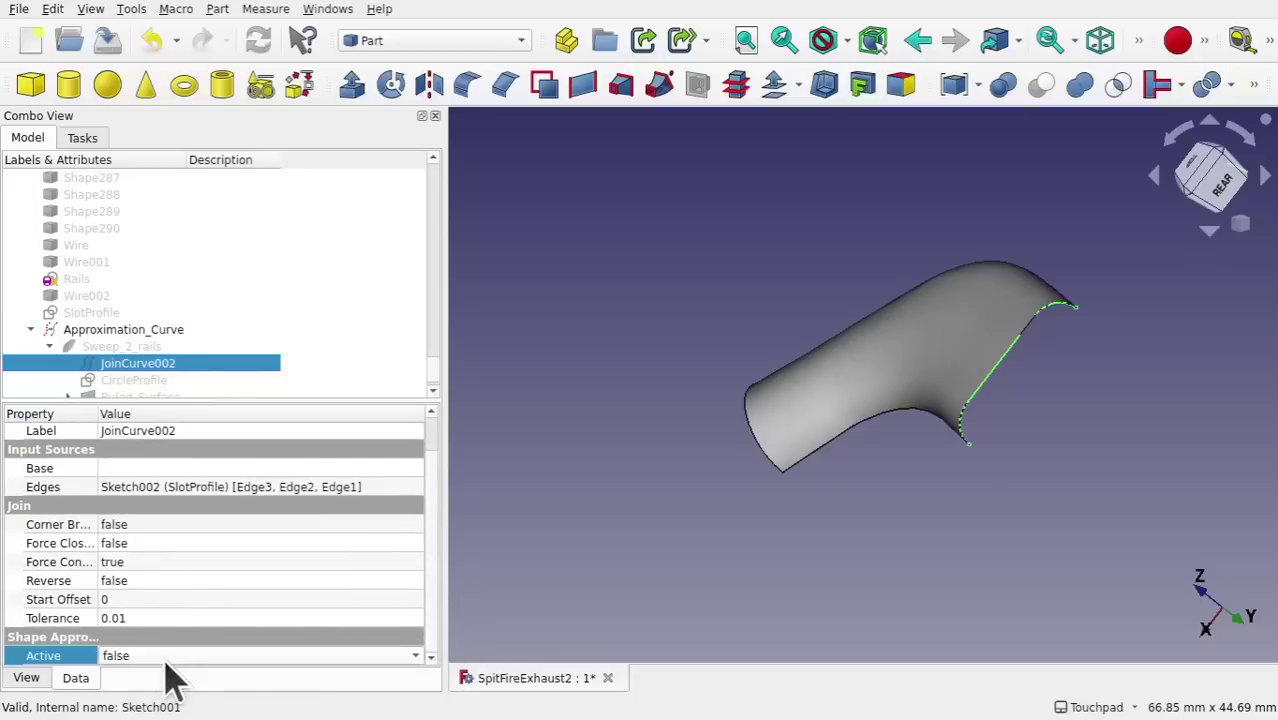
{"action": "left_click_drag", "start_coordinate": [98, 418], "coordinate": [180, 420]}
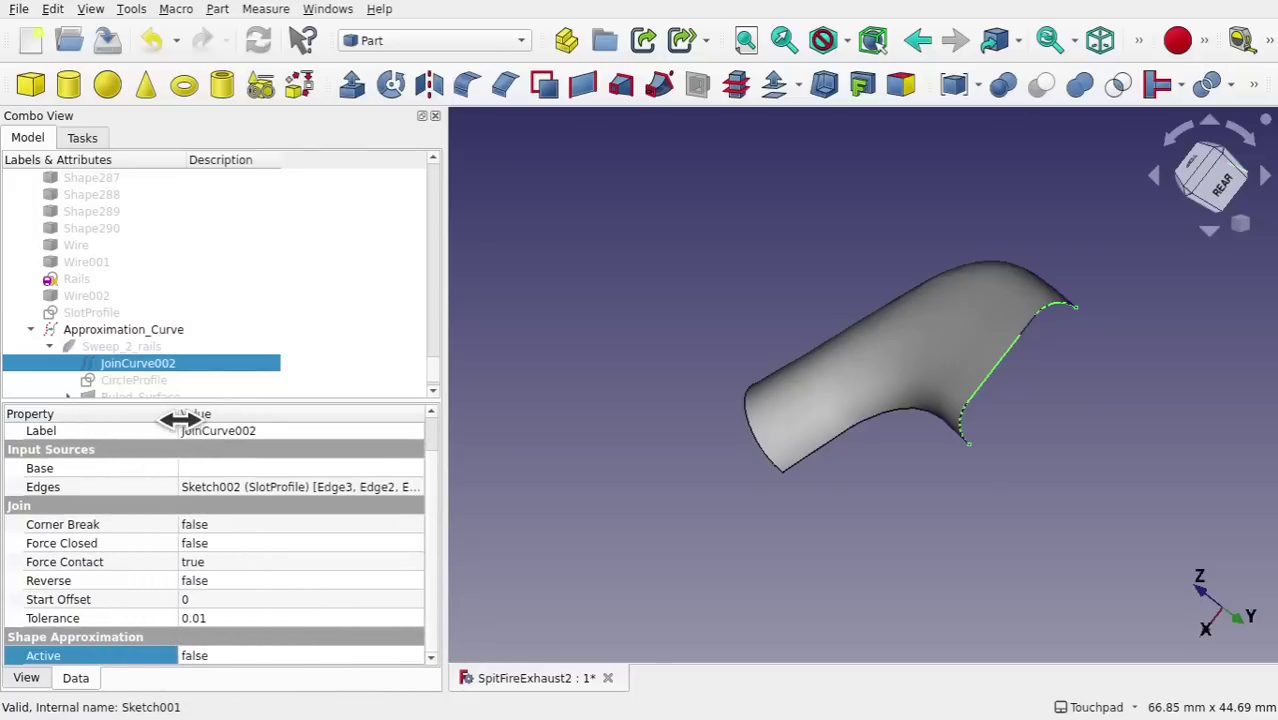
{"action": "left_click", "coordinate": [273, 655]}
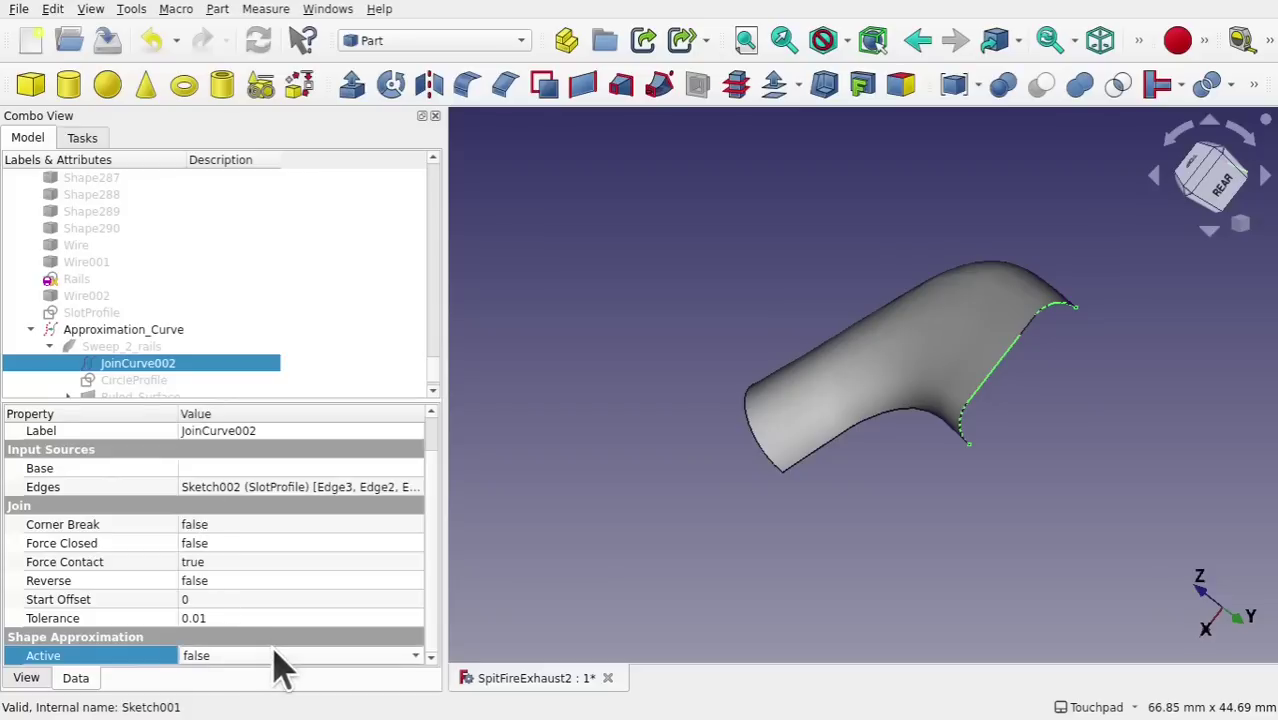
{"action": "left_click", "coordinate": [273, 655]}
{"action": "left_click", "coordinate": [277, 680]}
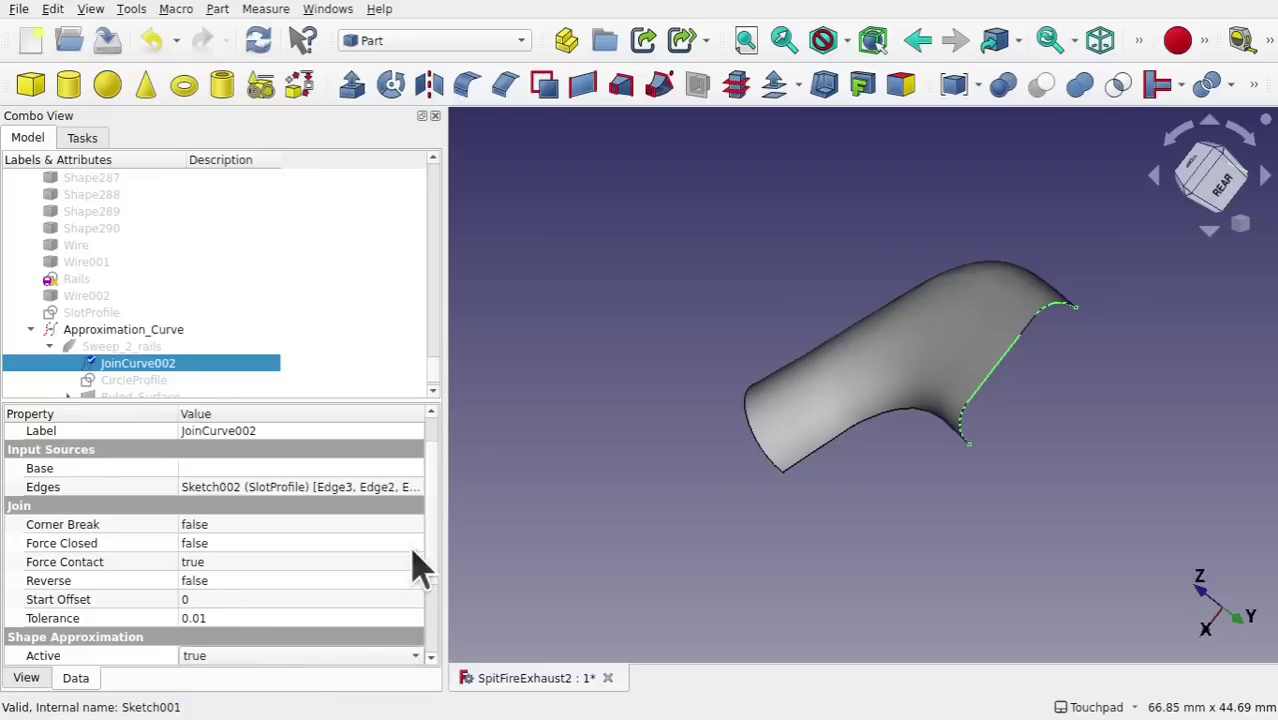
Set the Shape Approximation Continuity of JoinCurve002 to C2
{"action": "scroll", "coordinate": [430, 600], "scroll_direction": "down", "scroll_amount": 3}
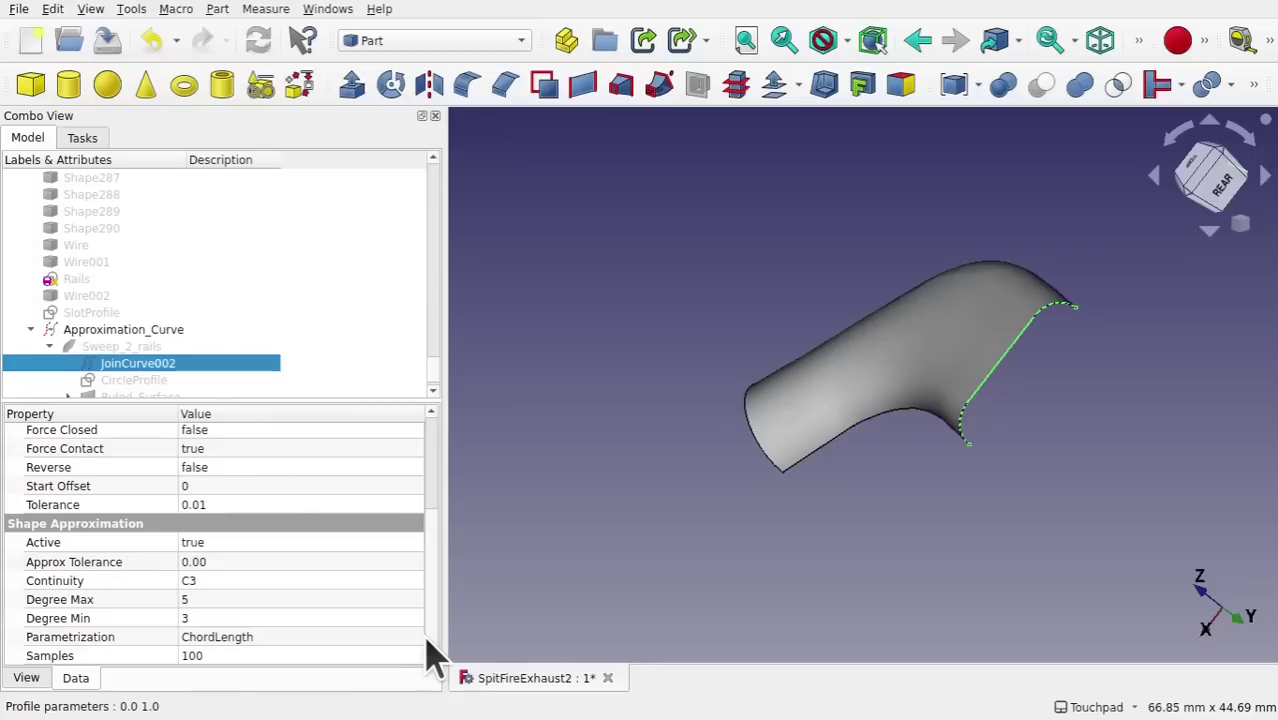
{"action": "double_click", "coordinate": [250, 592]}
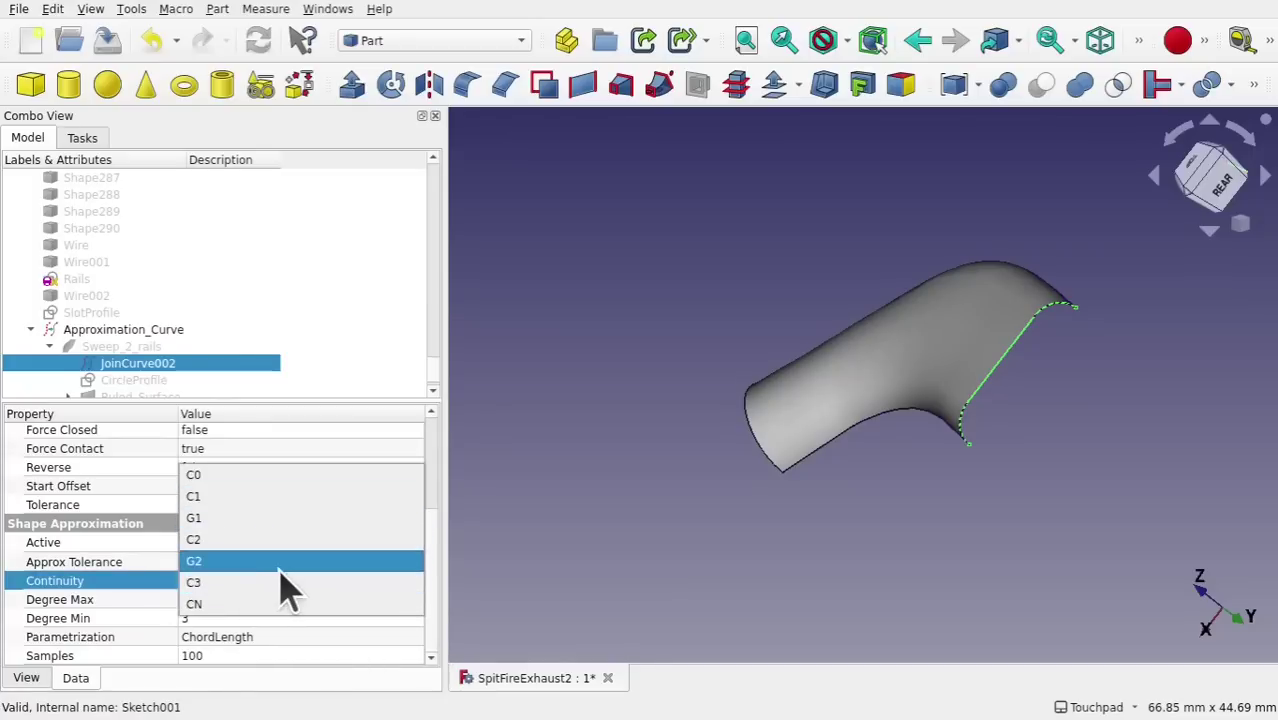
{"action": "left_click", "coordinate": [305, 540]}
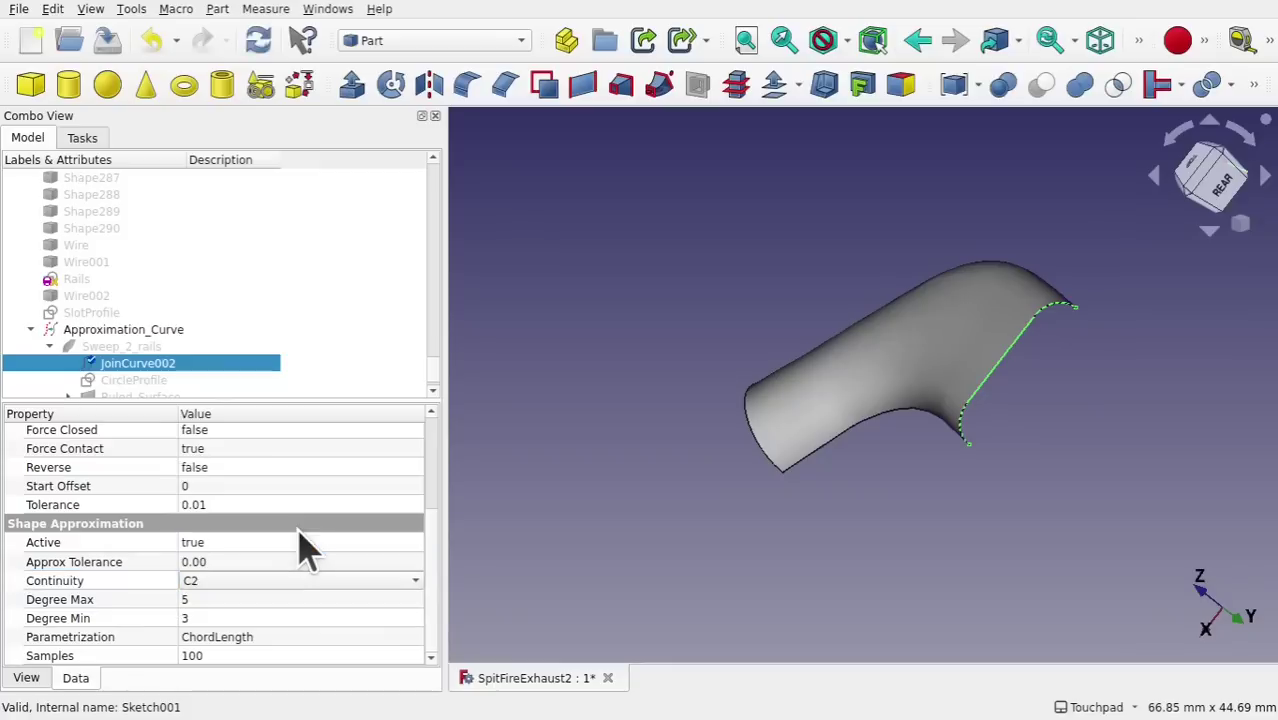
Try a 1 mm 3D Offset of the C0 Approximation_Curve surface in Skin mode with the Arc join type, and cancel it
{"action": "left_click", "coordinate": [883, 324]}
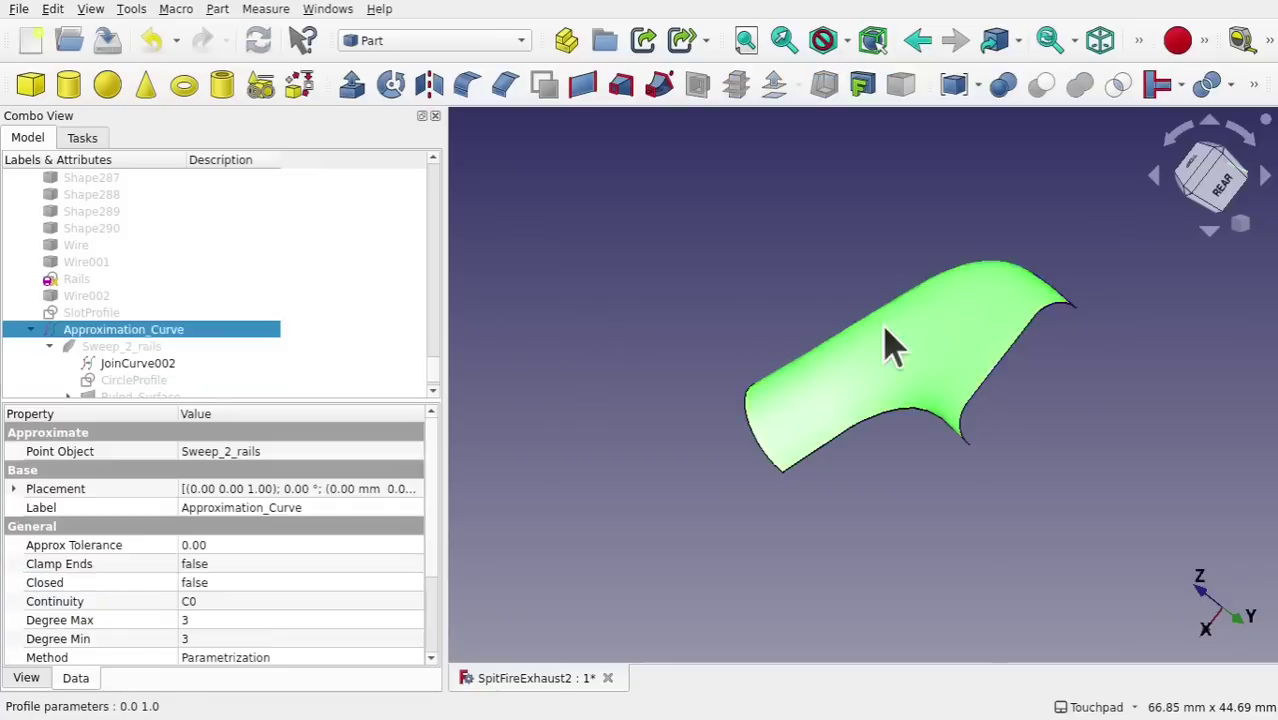
{"action": "left_click", "coordinate": [776, 88]}
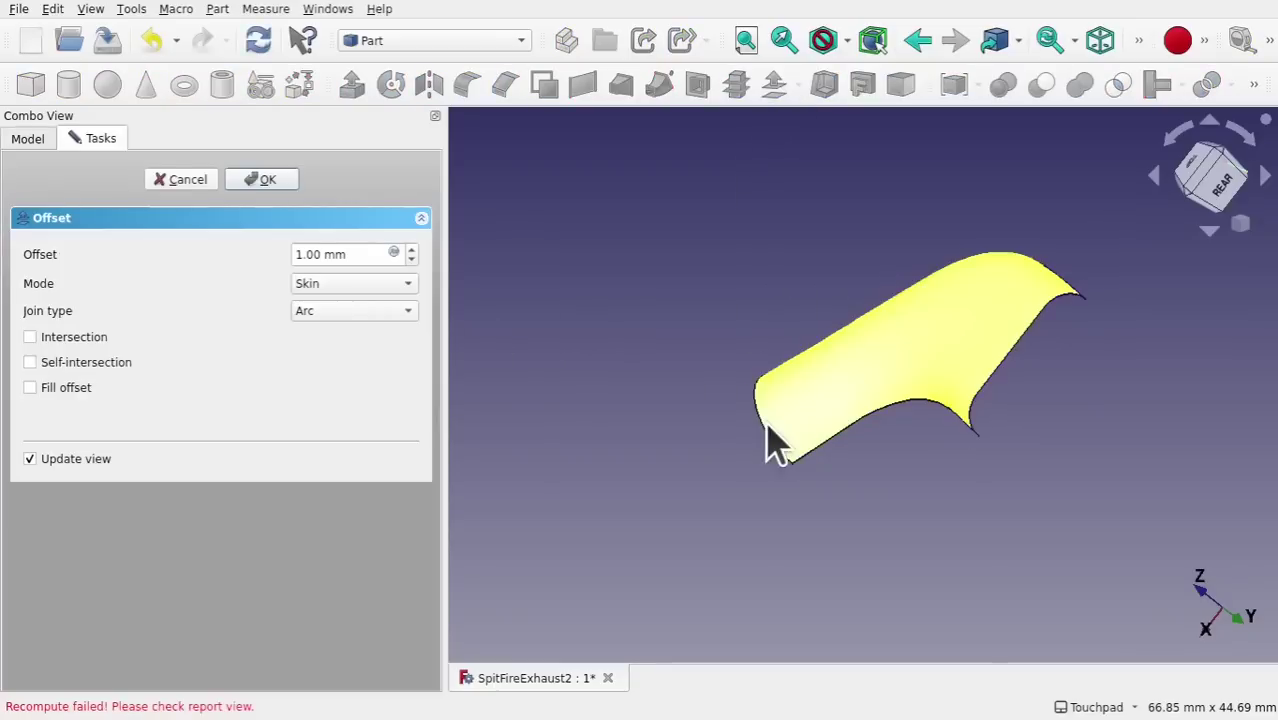
{"action": "middle_click_drag", "start_coordinate": [862, 410], "coordinate": [824, 383]}
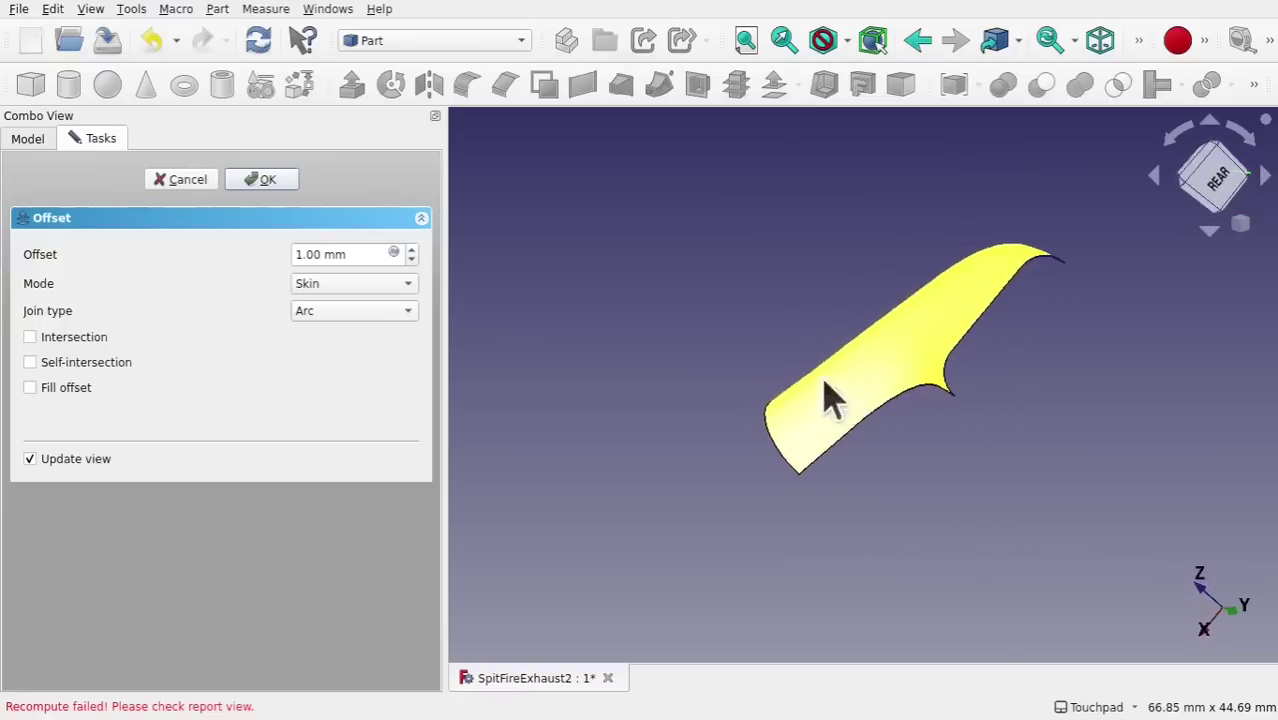
{"action": "left_click", "coordinate": [186, 180]}
Set the Continuity of the Approximation_Curve surface back to C1
{"action": "left_click", "coordinate": [137, 331]}
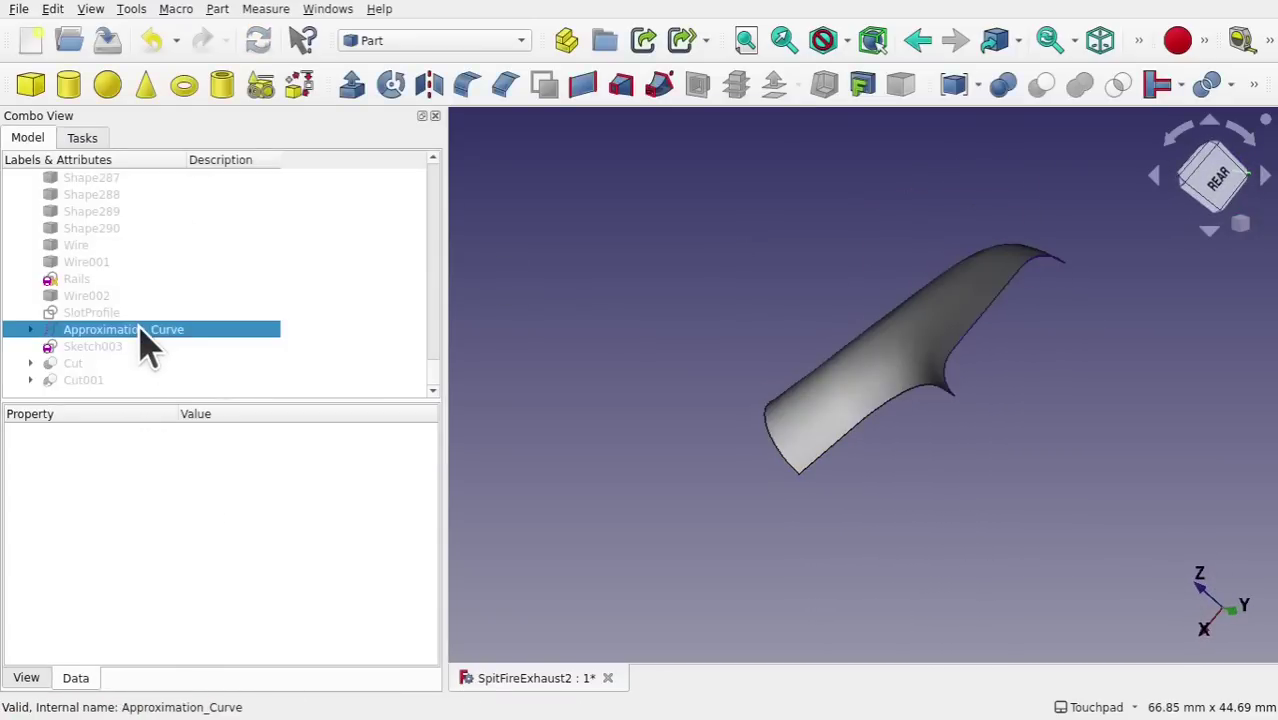
{"action": "left_click", "coordinate": [230, 604]}
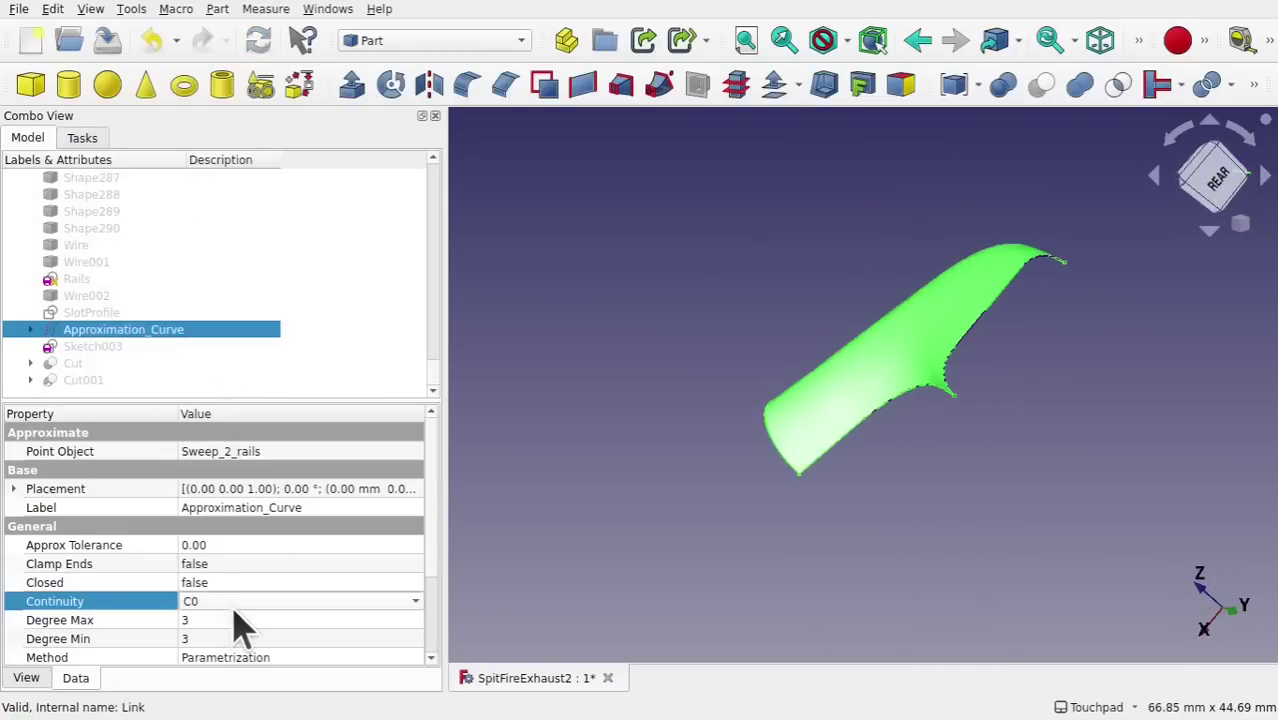
{"action": "left_click", "coordinate": [235, 608]}
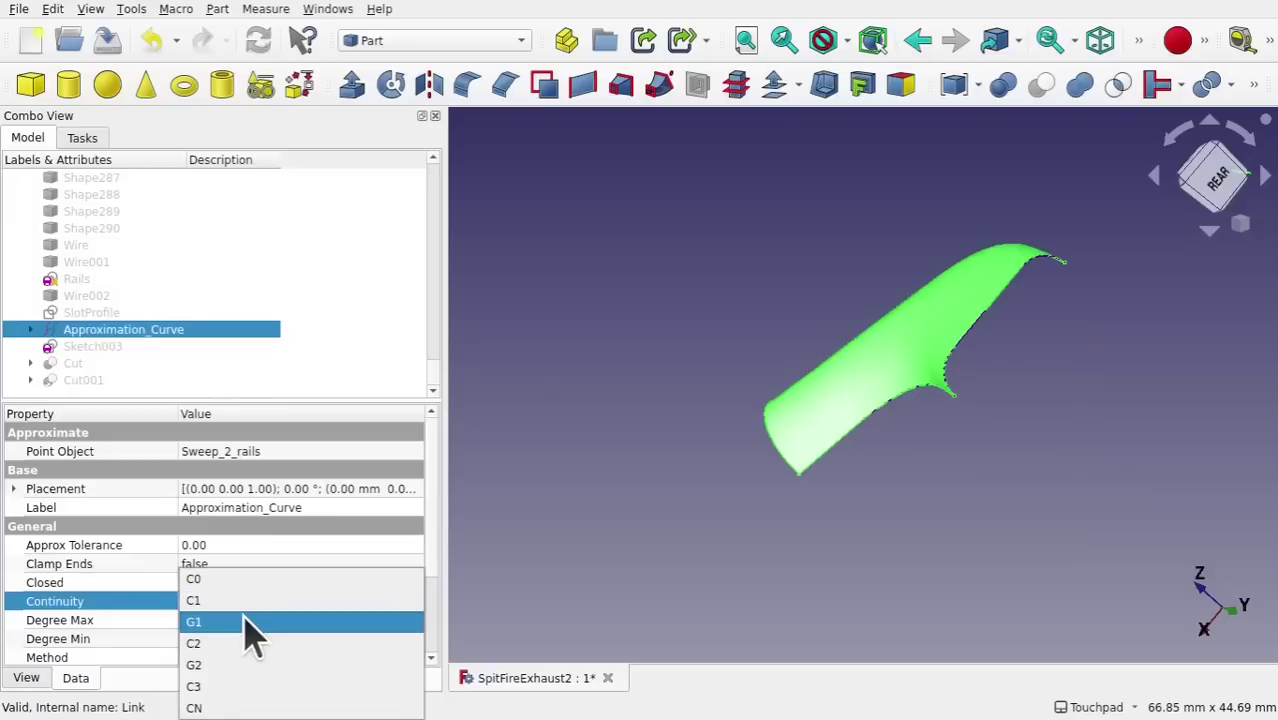
{"action": "key", "text": "Escape"}
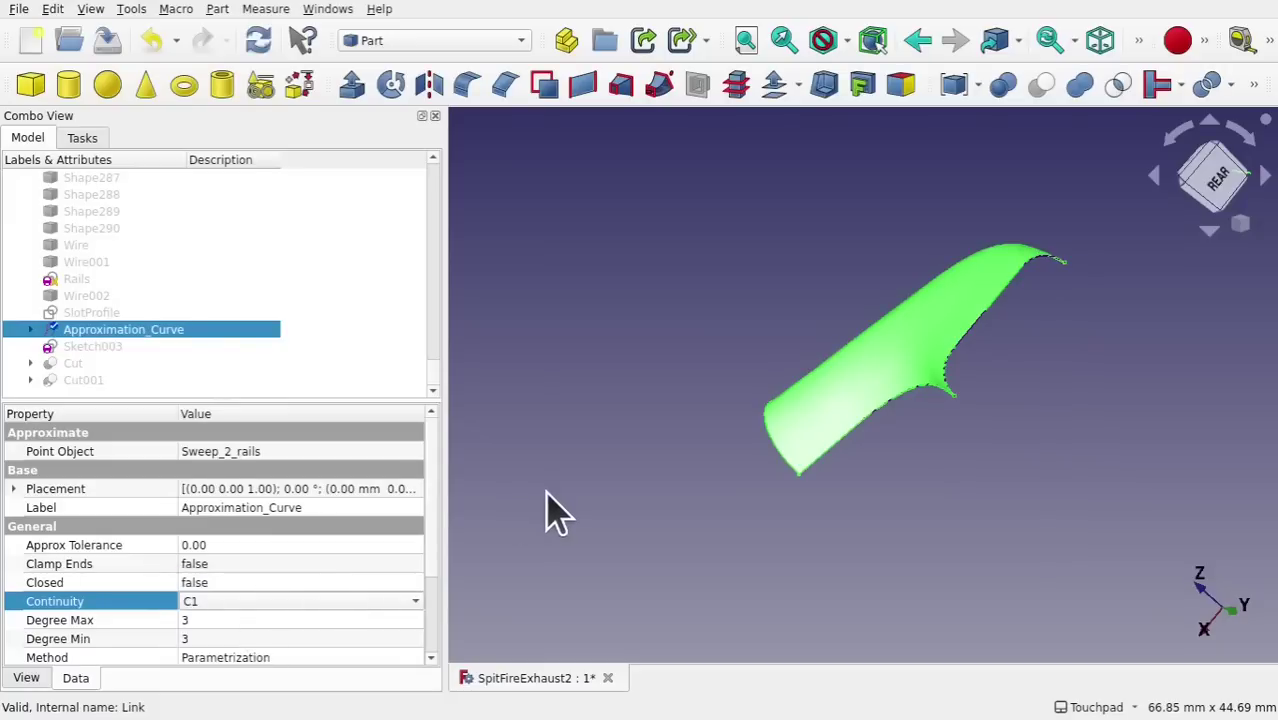
Preview a 1 mm 3D Offset of the C1 Approximation_Curve surface, examine the gap along the slotted end, and cancel the offset
{"action": "left_click", "coordinate": [817, 403]}
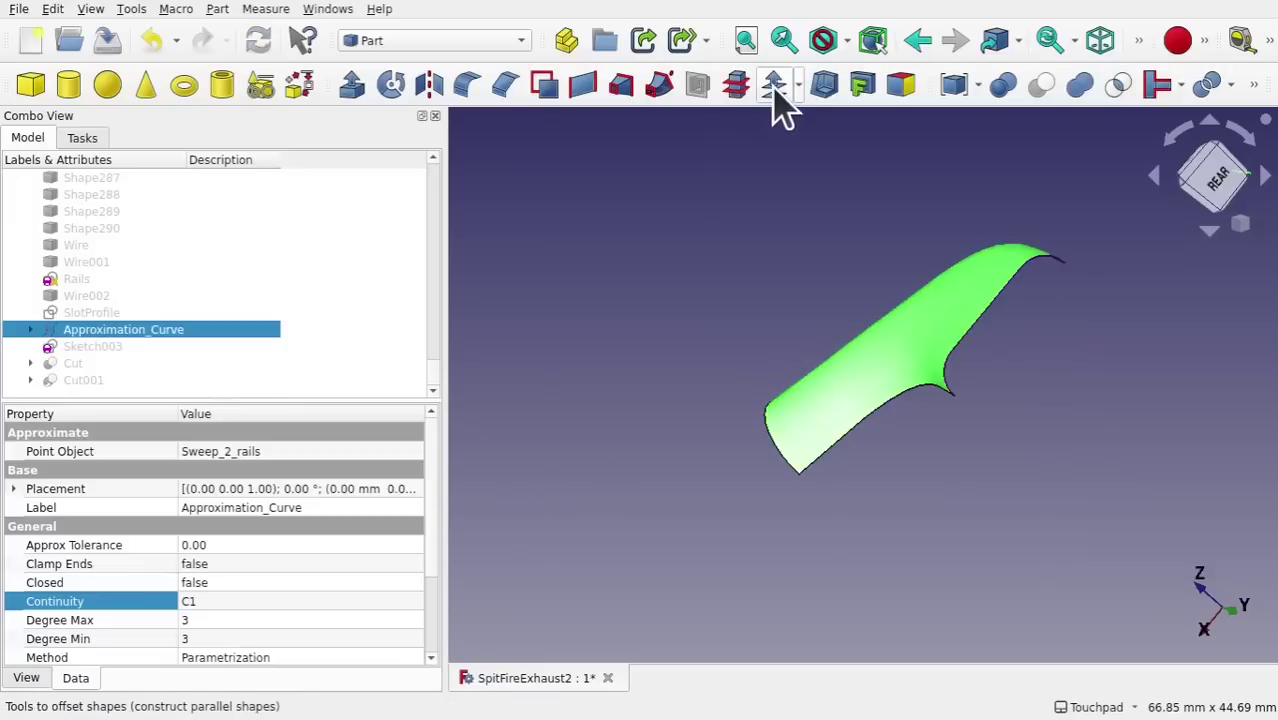
{"action": "left_click", "coordinate": [775, 86]}
{"action": "left_click_drag", "start_coordinate": [933, 331], "coordinate": [872, 338], "text": "alt"}
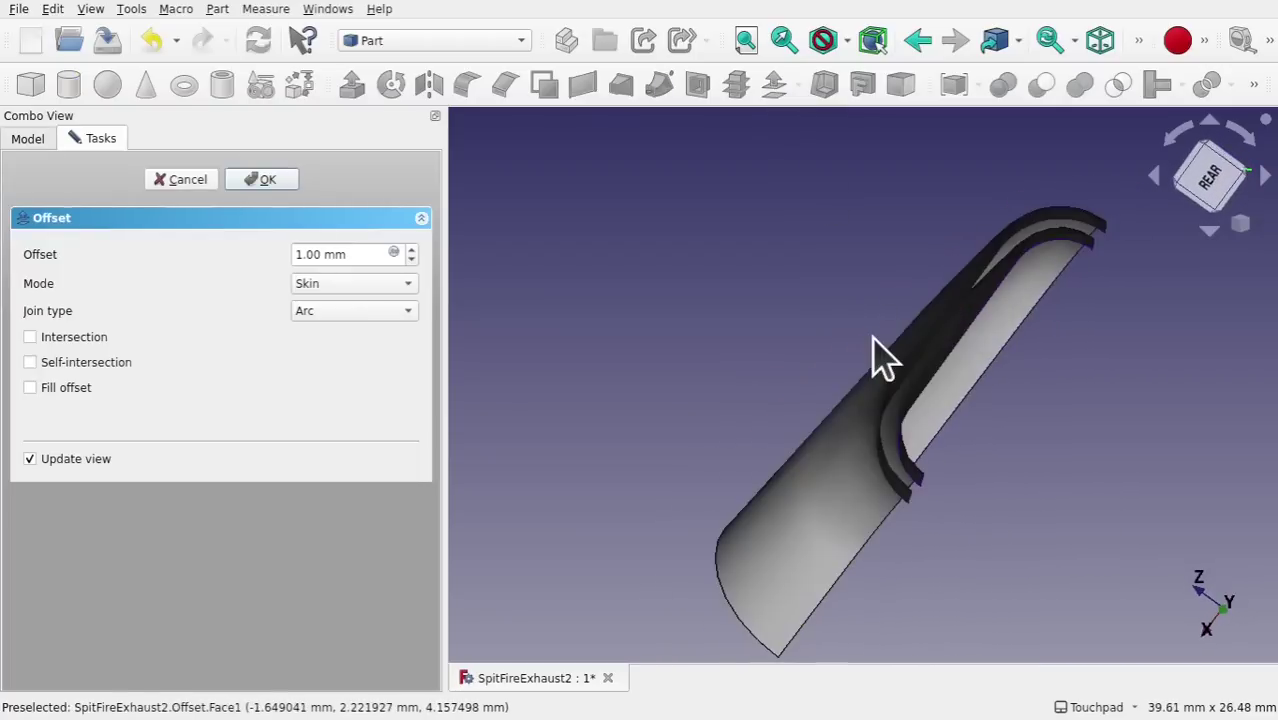
{"action": "left_click", "coordinate": [188, 181]}
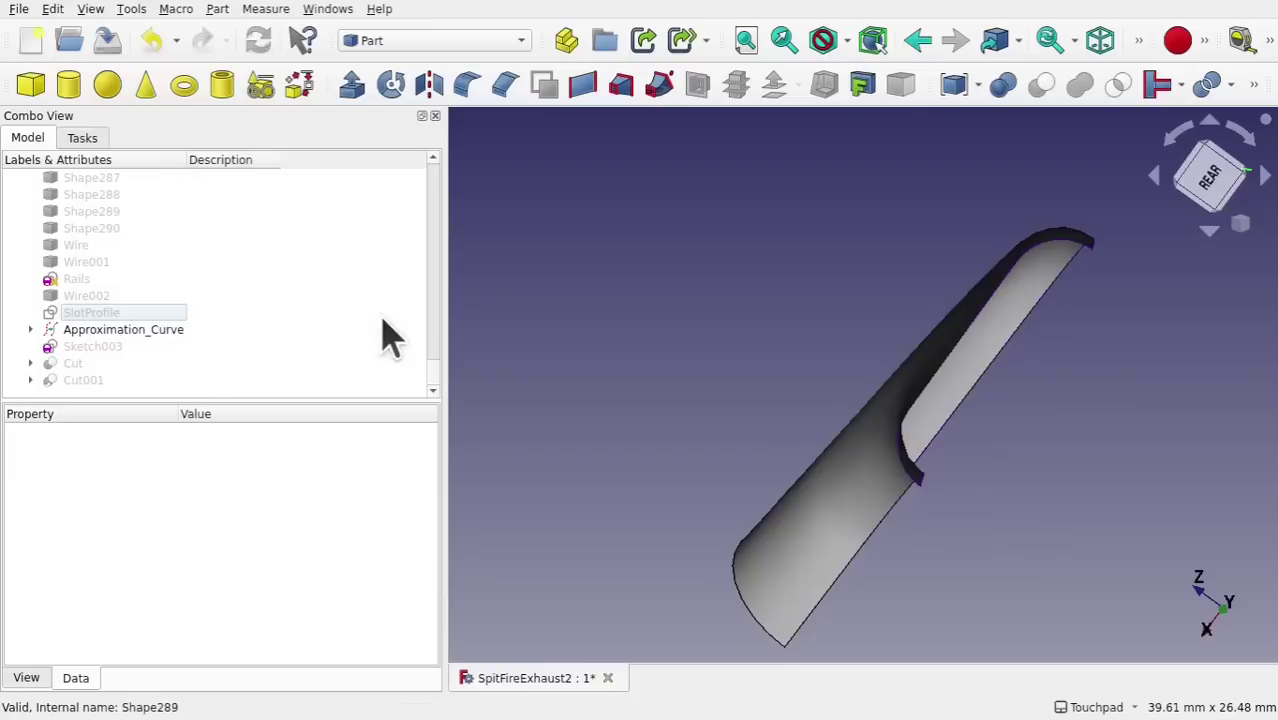
Narrow the model tree area and close the SpitFireExhaust2 document without saving
{"action": "left_click_drag", "start_coordinate": [443, 372], "coordinate": [227, 362]}
{"action": "left_click", "coordinate": [384, 678]}
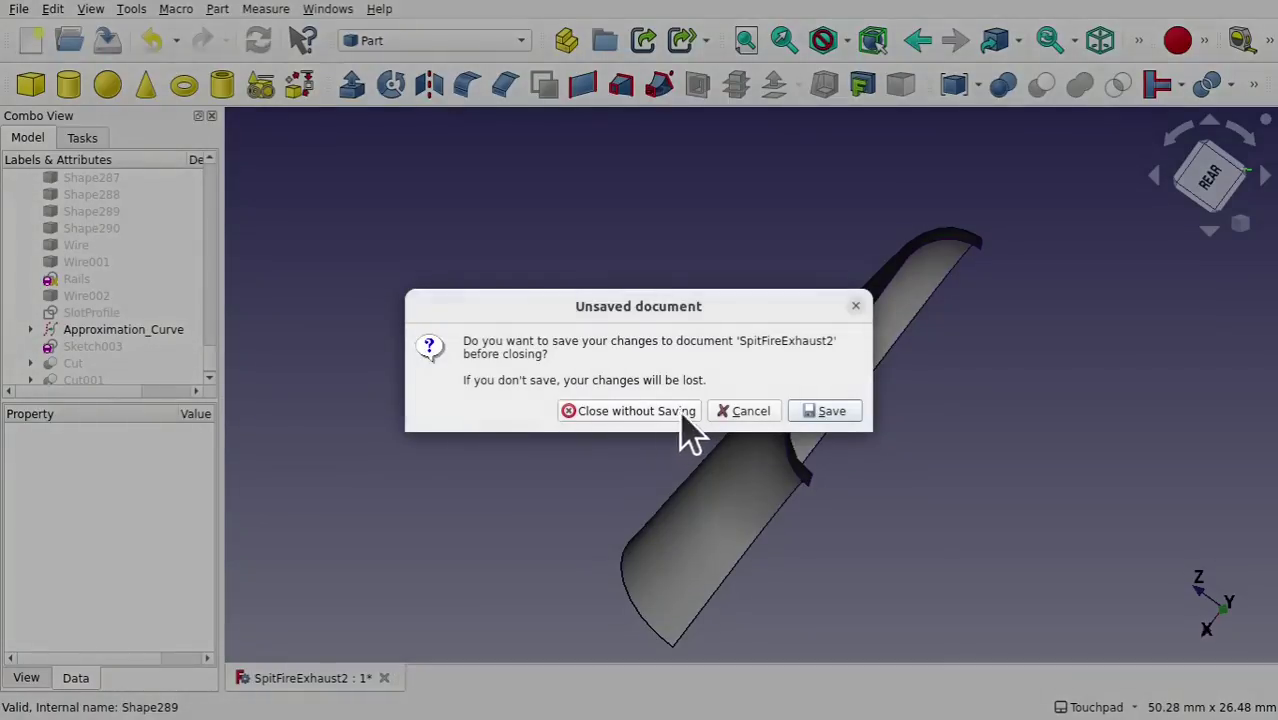
{"action": "left_click", "coordinate": [648, 414]}
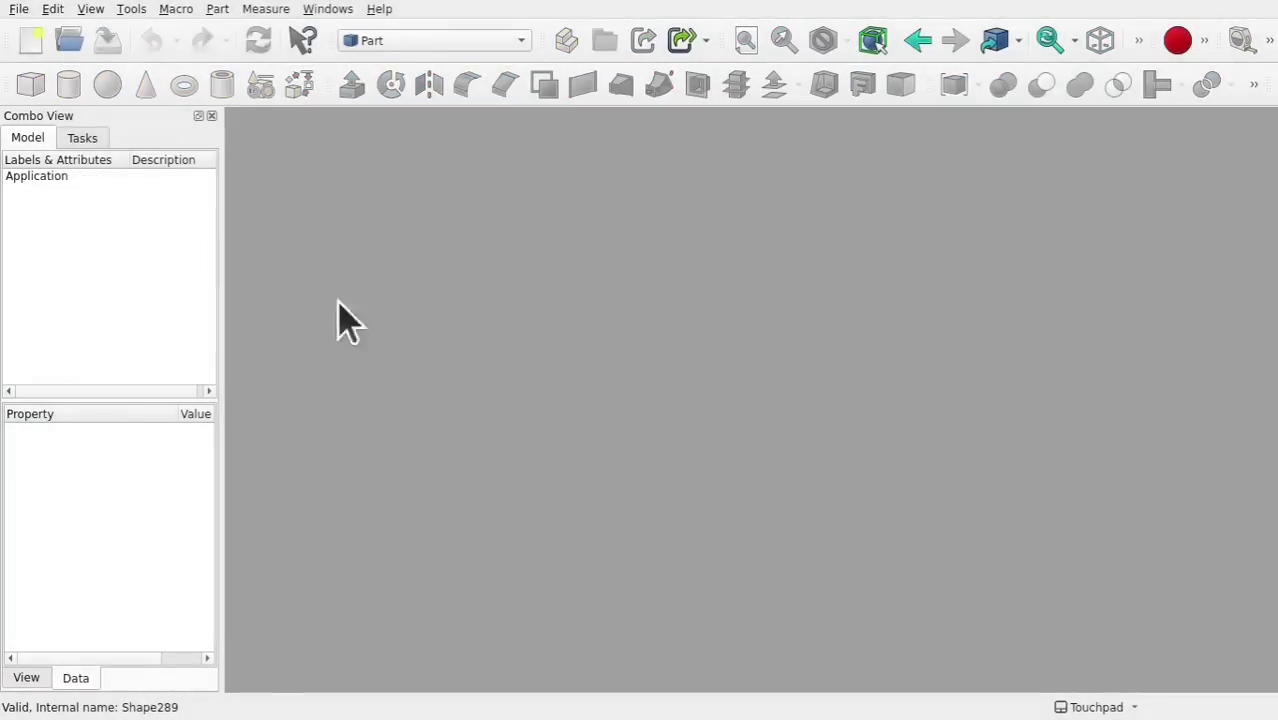
Create a new document and start a sketch on the XY plane in the Sketcher workbench
{"action": "left_click", "coordinate": [31, 40]}
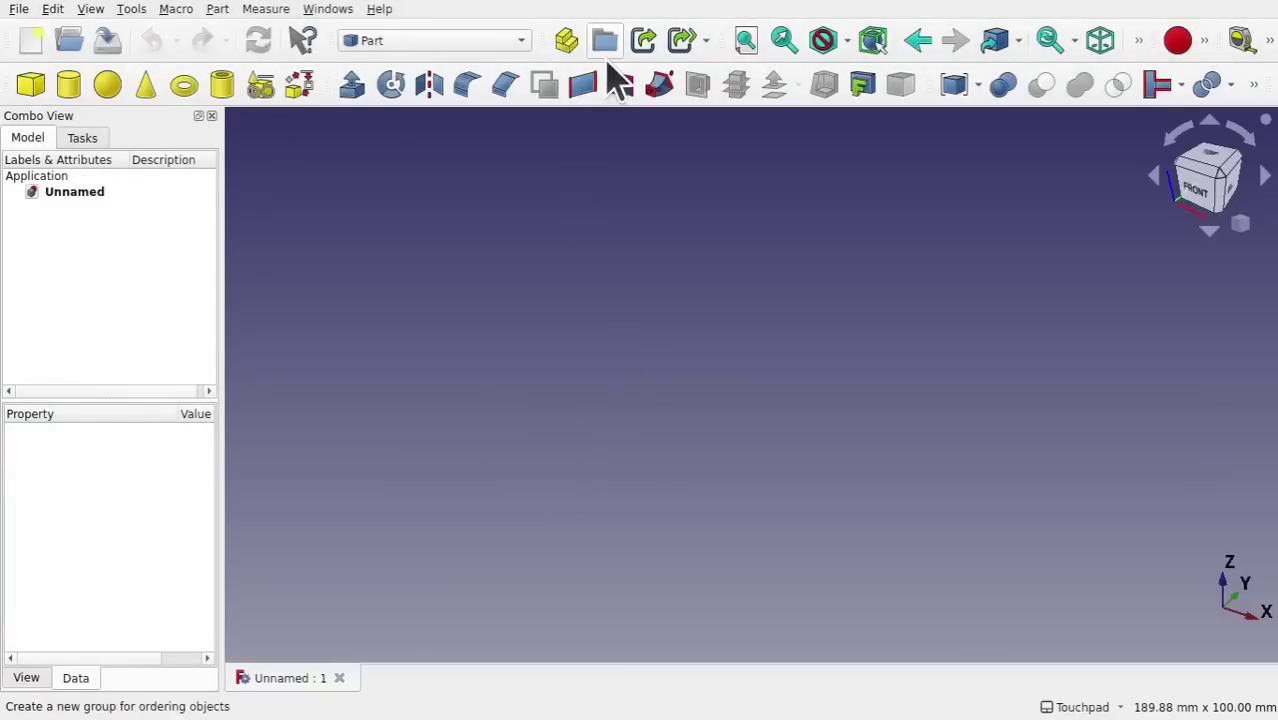
{"action": "left_click", "coordinate": [493, 48]}
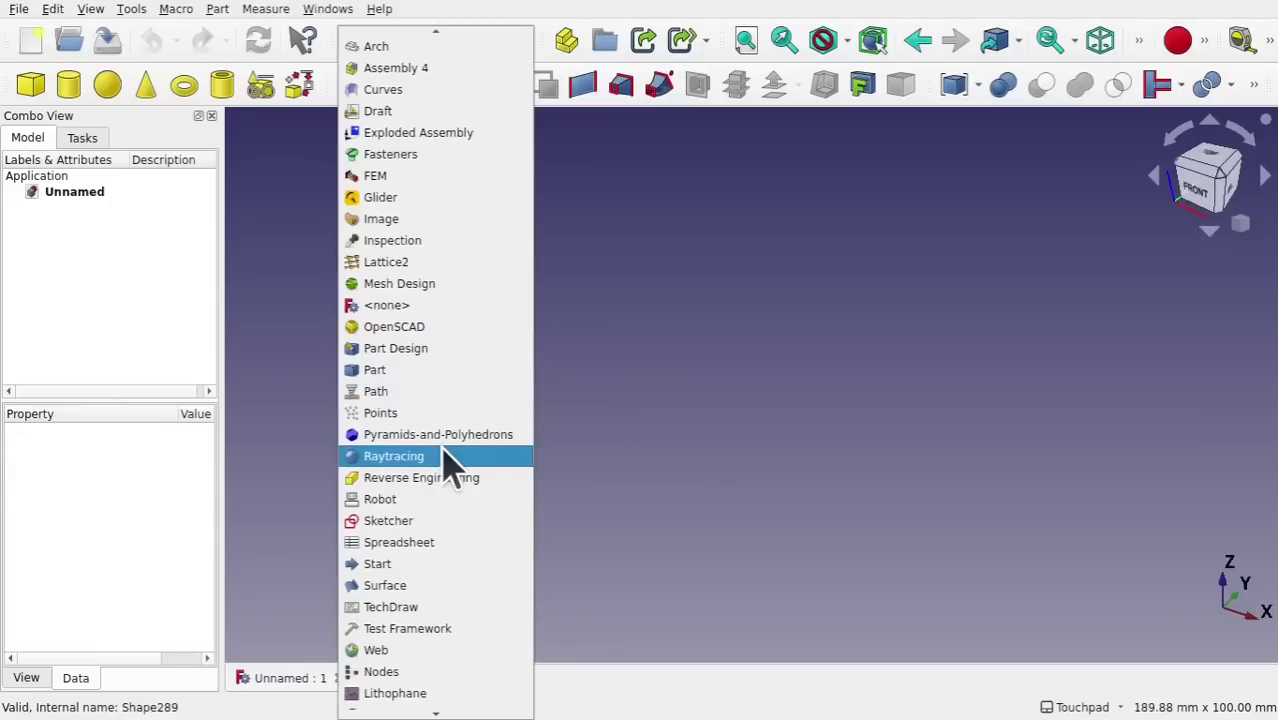
{"action": "left_click", "coordinate": [447, 521]}
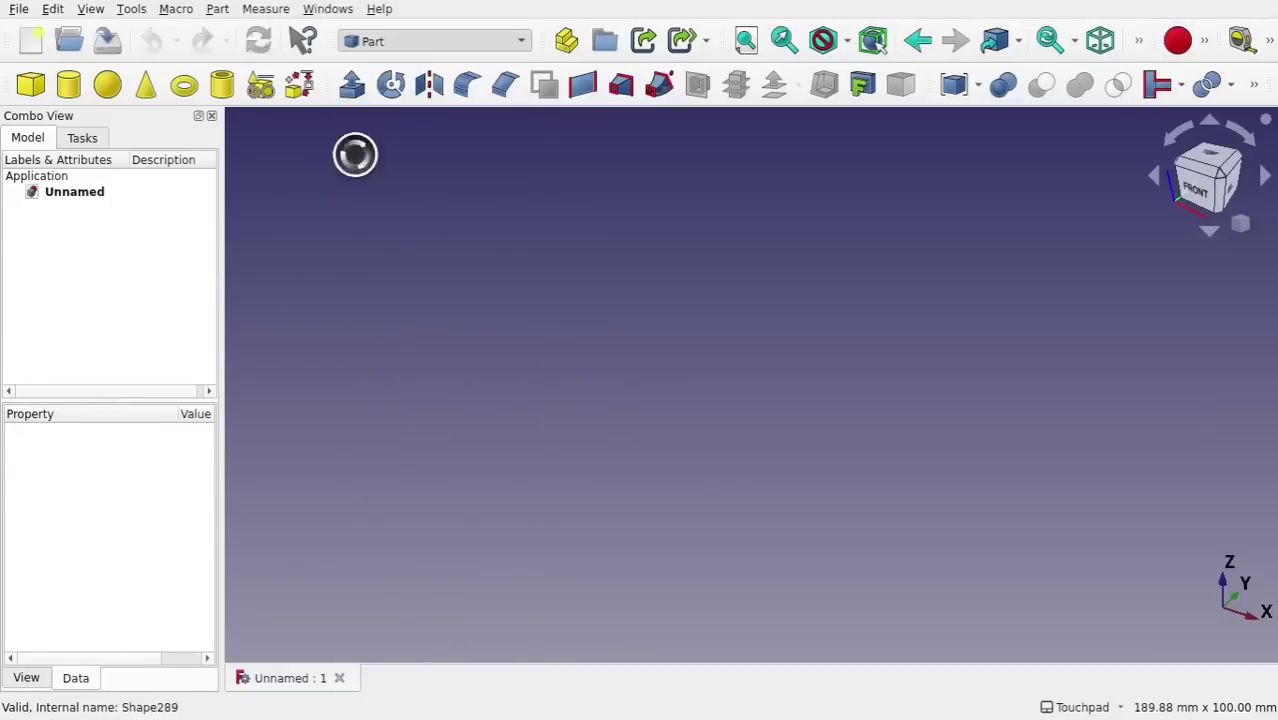
{"action": "left_click", "coordinate": [30, 88]}
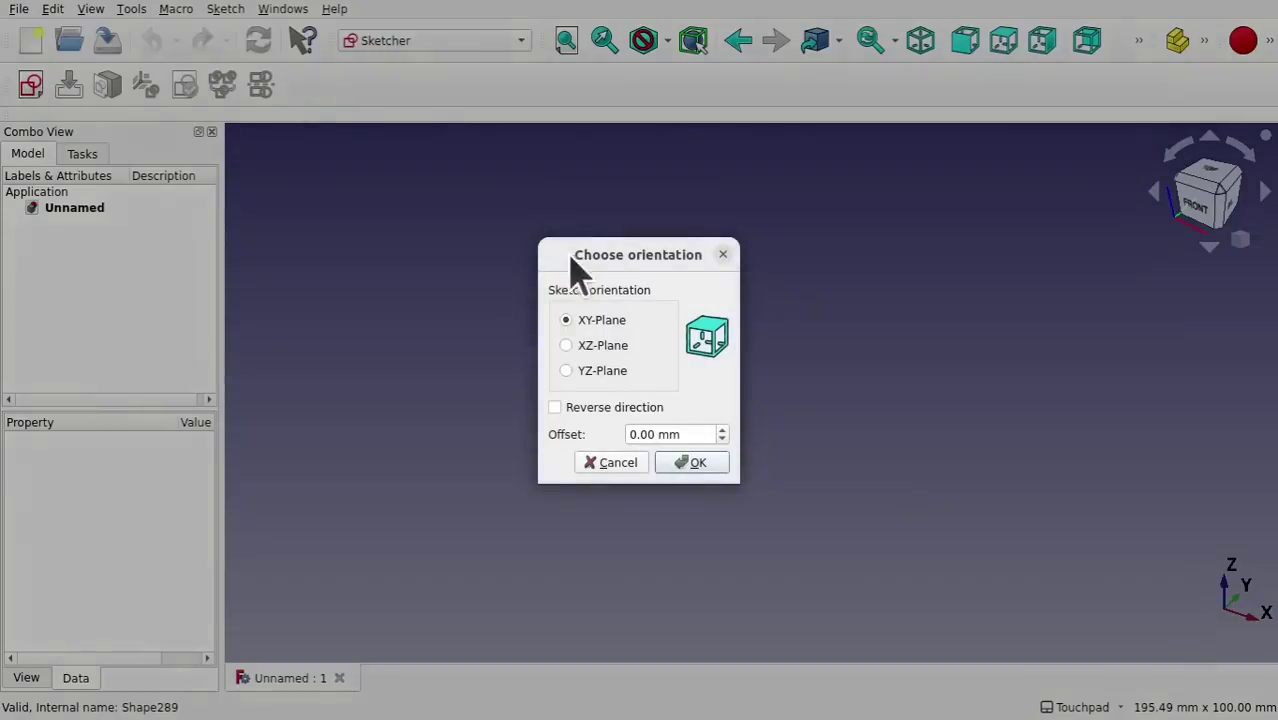
{"action": "left_click", "coordinate": [697, 463]}
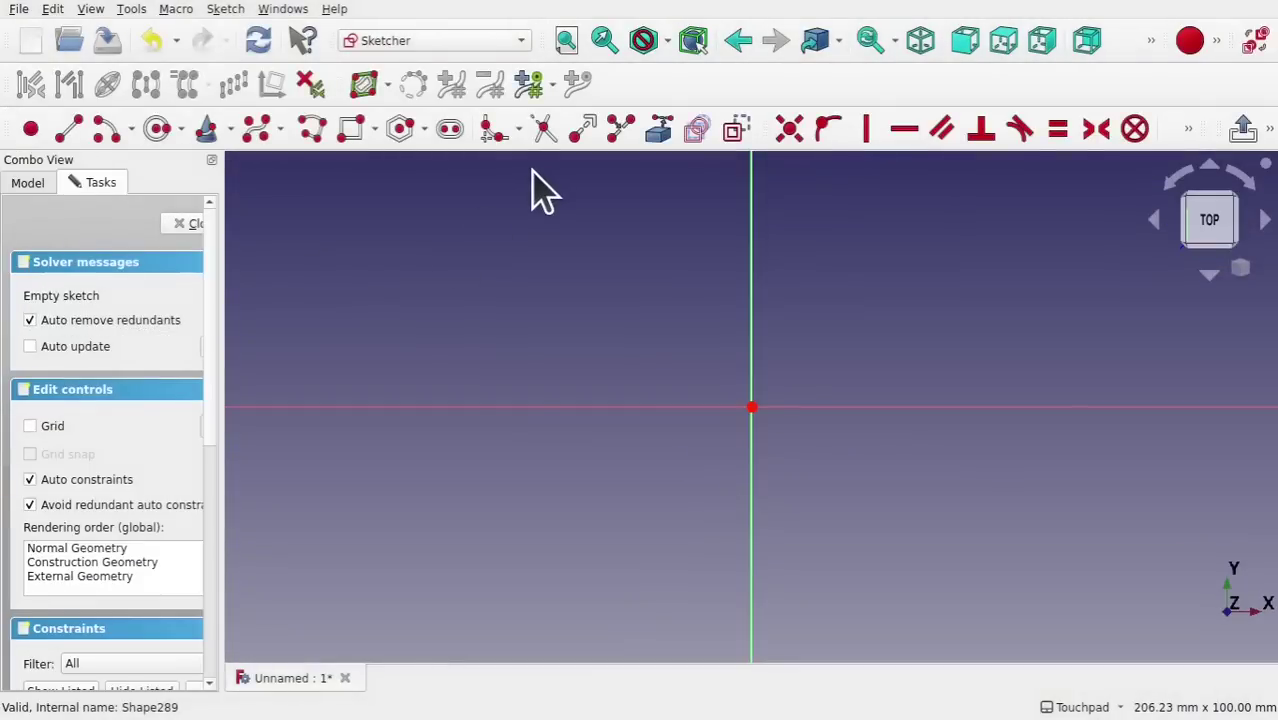
Sketch a closed, egg-shaped B-spline around the origin with 12 control points, ending at its starting point, and close the sketch
{"action": "left_click", "coordinate": [256, 130]}
{"action": "left_click", "coordinate": [507, 284]}
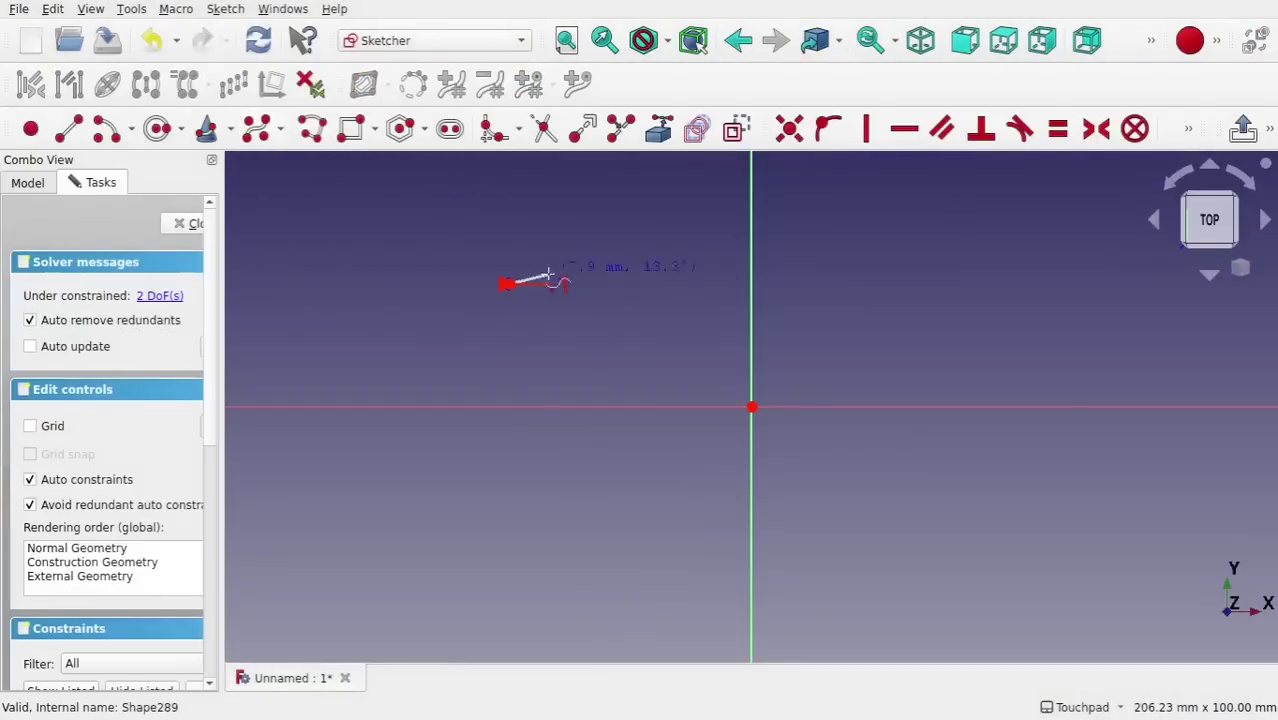
{"action": "left_click", "coordinate": [709, 239]}
{"action": "left_click", "coordinate": [907, 258]}
{"action": "left_click", "coordinate": [1052, 354]}
{"action": "left_click", "coordinate": [1071, 500]}
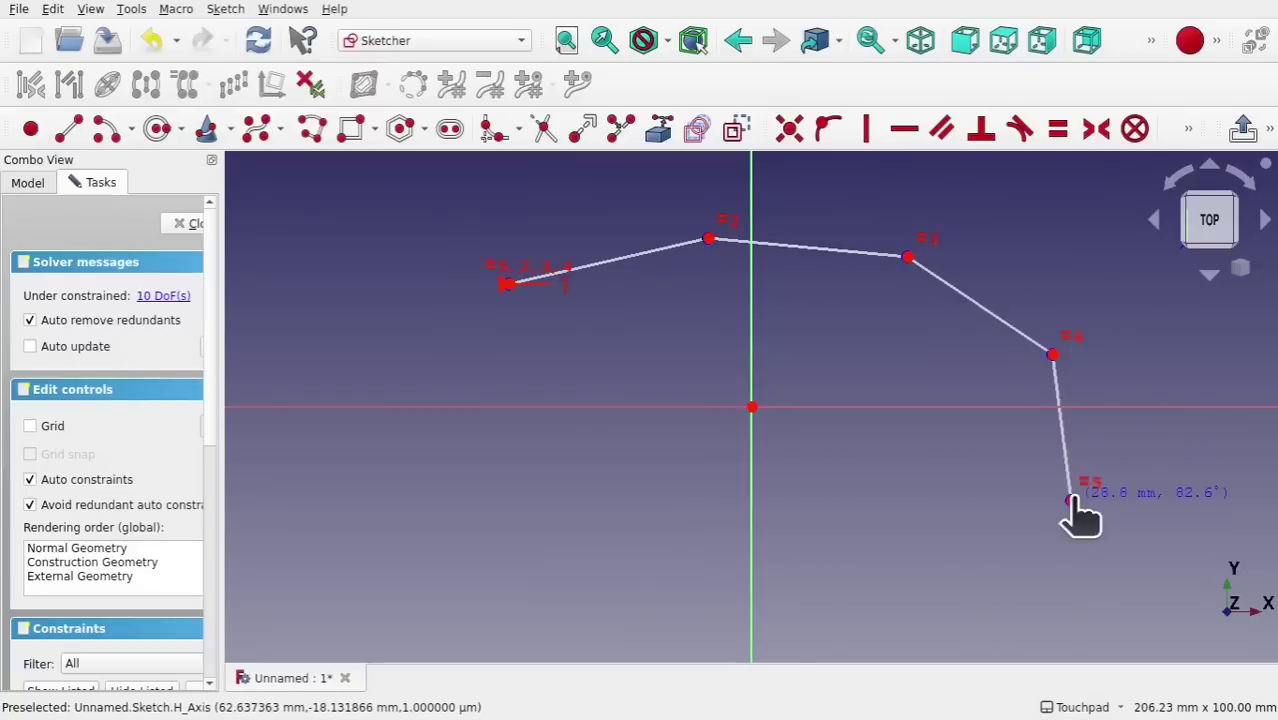
{"action": "left_click", "coordinate": [946, 596]}
{"action": "left_click", "coordinate": [811, 620]}
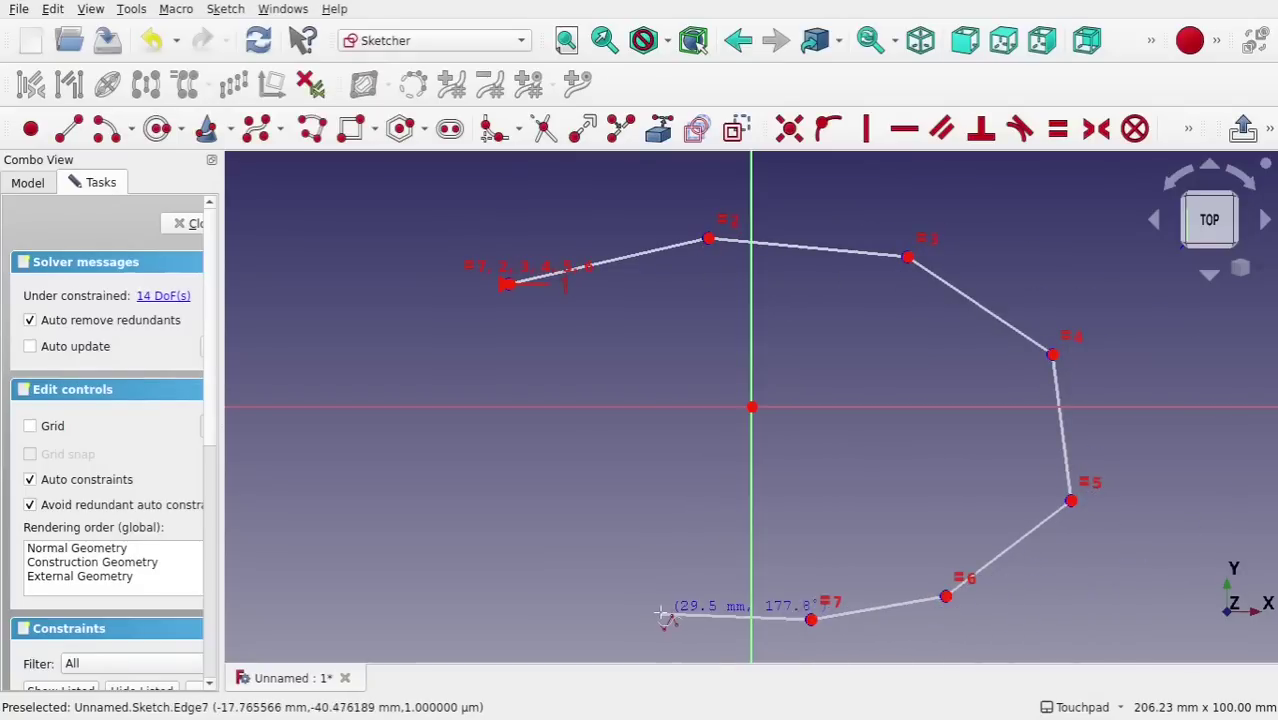
{"action": "left_click", "coordinate": [660, 612]}
{"action": "left_click", "coordinate": [520, 527]}
{"action": "left_click", "coordinate": [376, 435]}
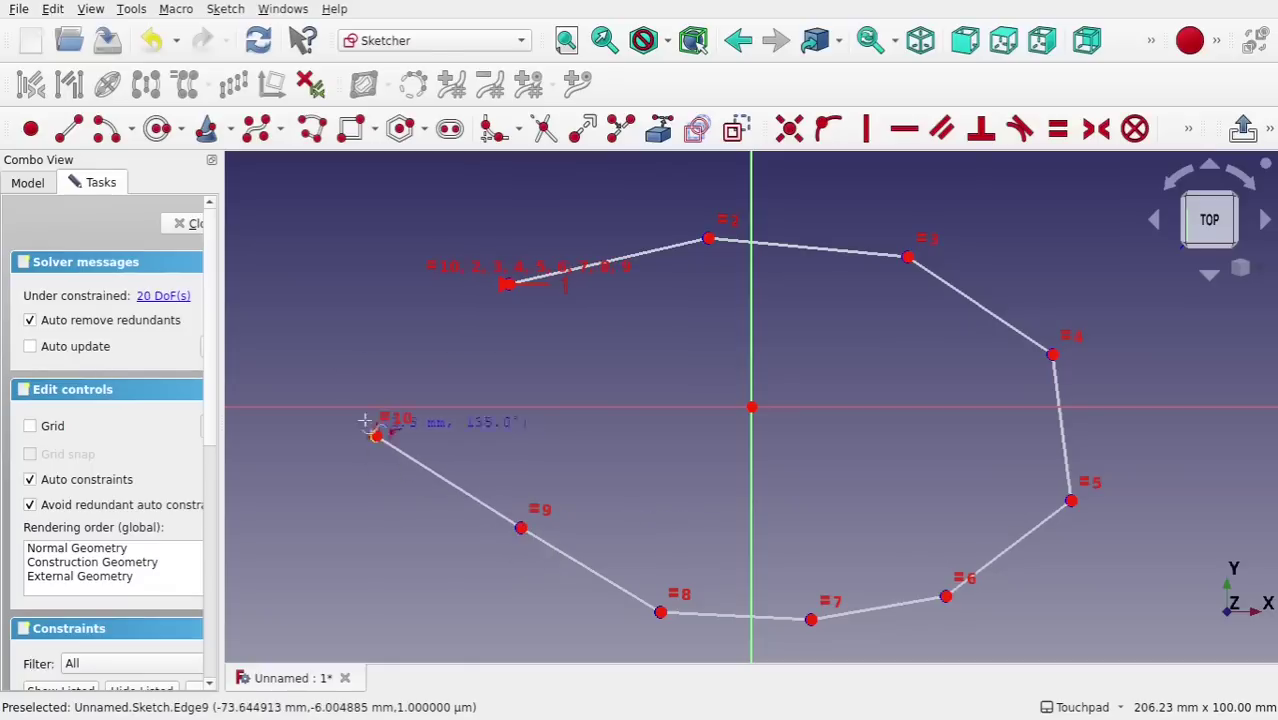
{"action": "left_click", "coordinate": [333, 347]}
{"action": "left_click", "coordinate": [407, 285]}
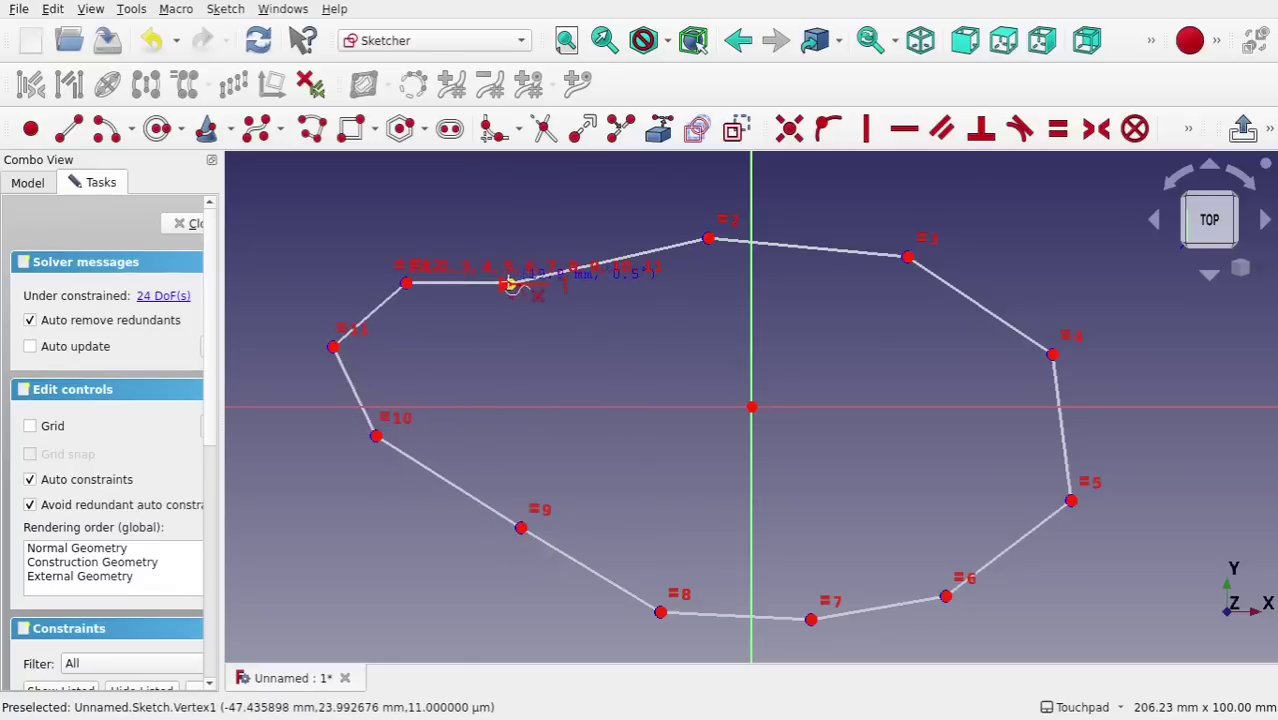
{"action": "left_click", "coordinate": [508, 284]}
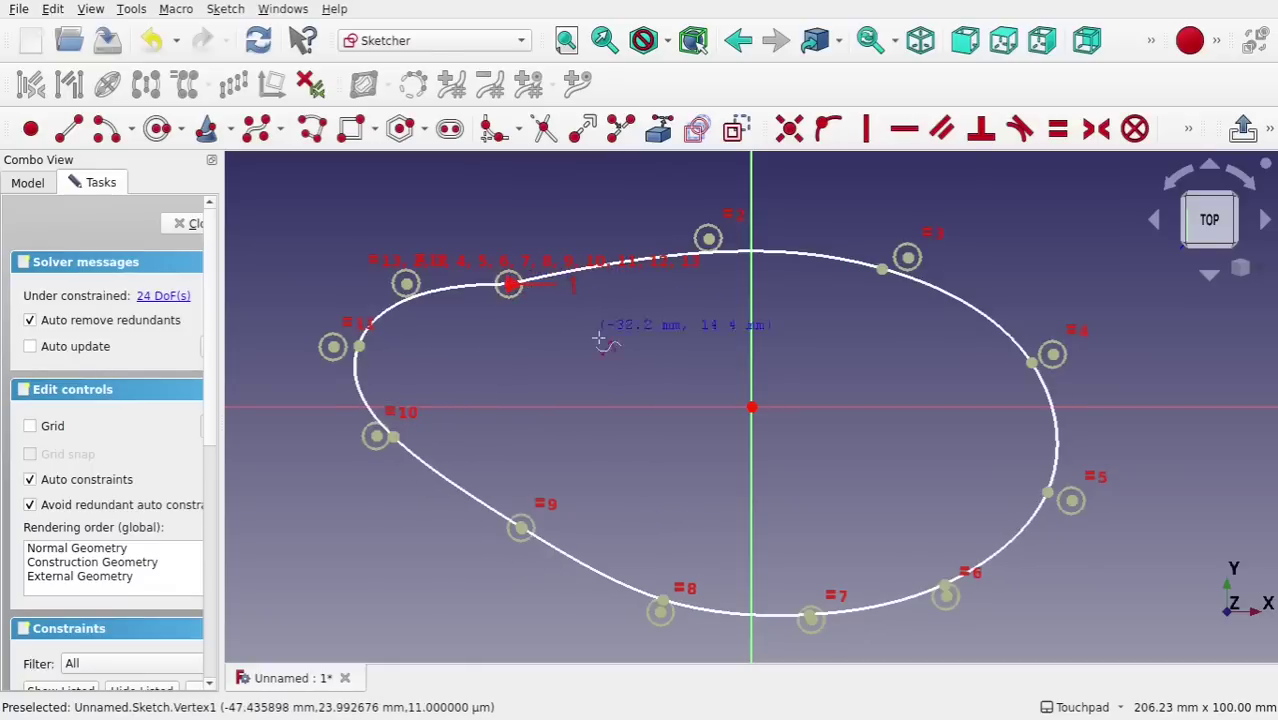
{"action": "left_click", "coordinate": [183, 224]}
Switch to the Part workbench and extrude the B-spline sketch 20 mm along its normal as a solid
{"action": "mouse_move", "coordinate": [765, 385]}
{"action": "left_mouse_down", "text": "alt"}
{"action": "mouse_move", "coordinate": [576, 402]}
{"action": "mouse_move", "coordinate": [707, 380]}
{"action": "mouse_move", "coordinate": [682, 328]}
{"action": "left_mouse_up", "text": "alt"}
{"action": "left_click", "coordinate": [436, 40]}
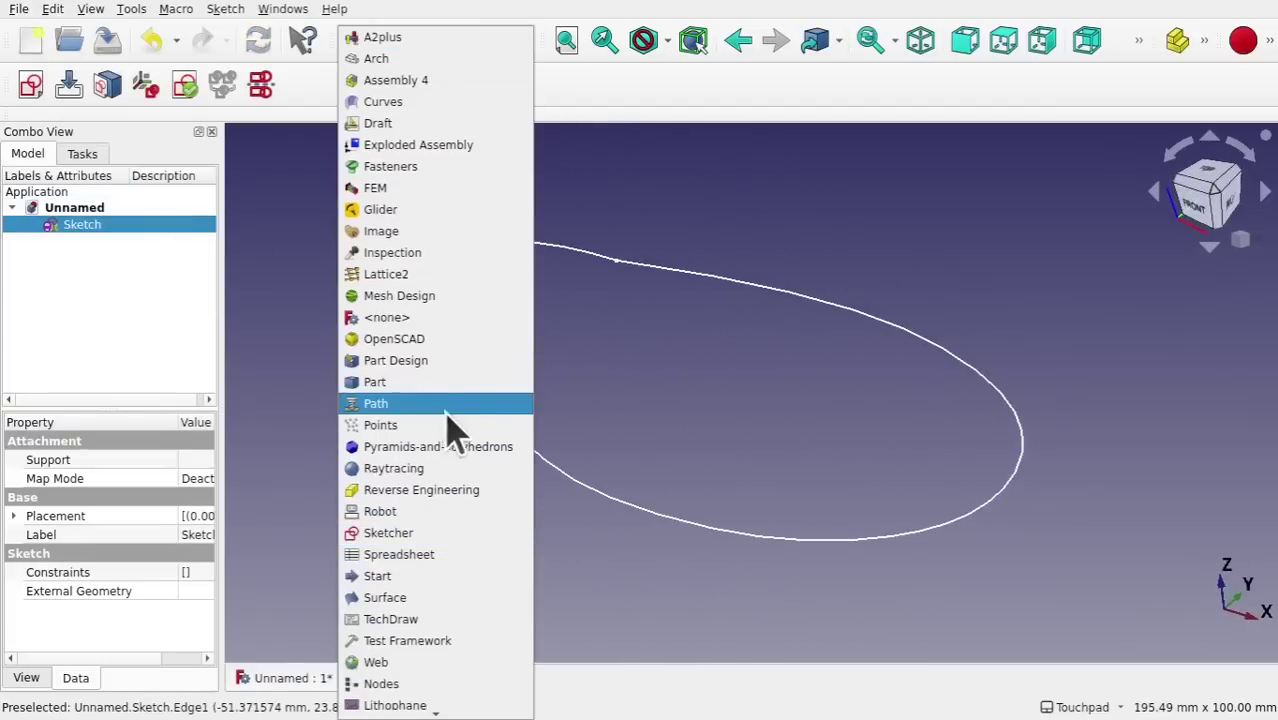
{"action": "left_click", "coordinate": [465, 382]}
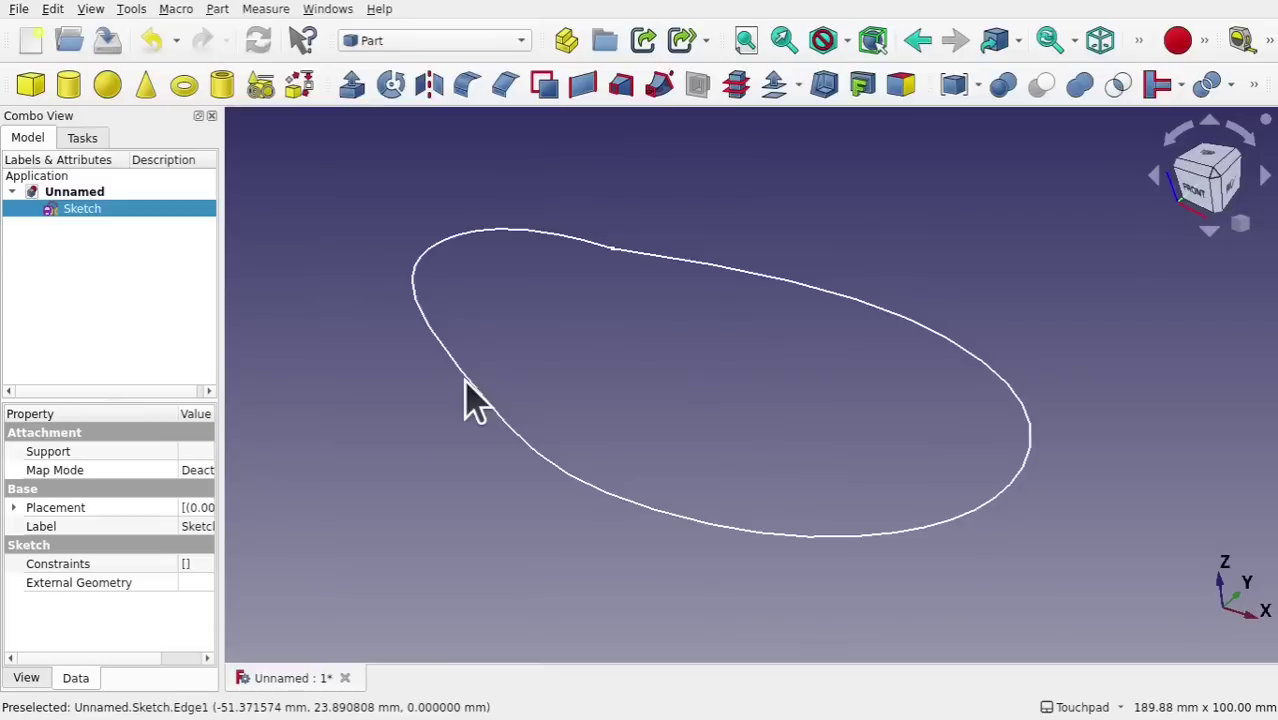
{"action": "left_click", "coordinate": [354, 90]}
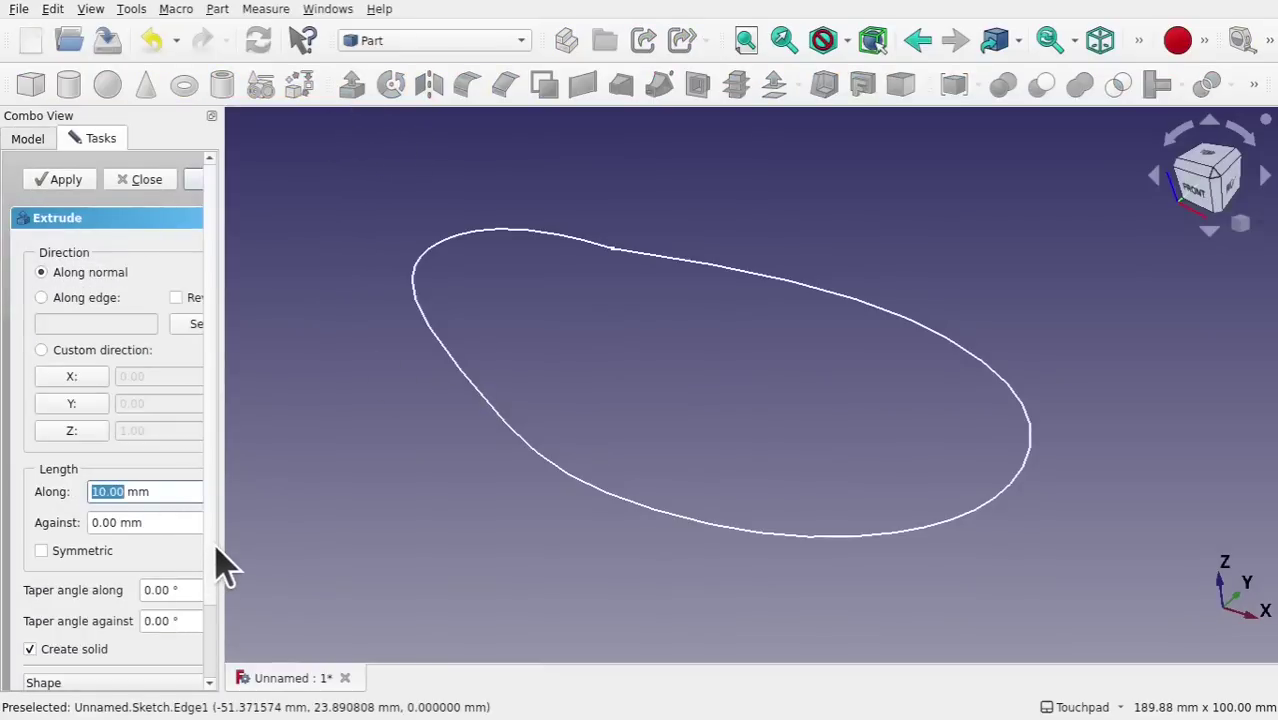
{"action": "type", "text": "20"}
{"action": "key", "text": "Return"}
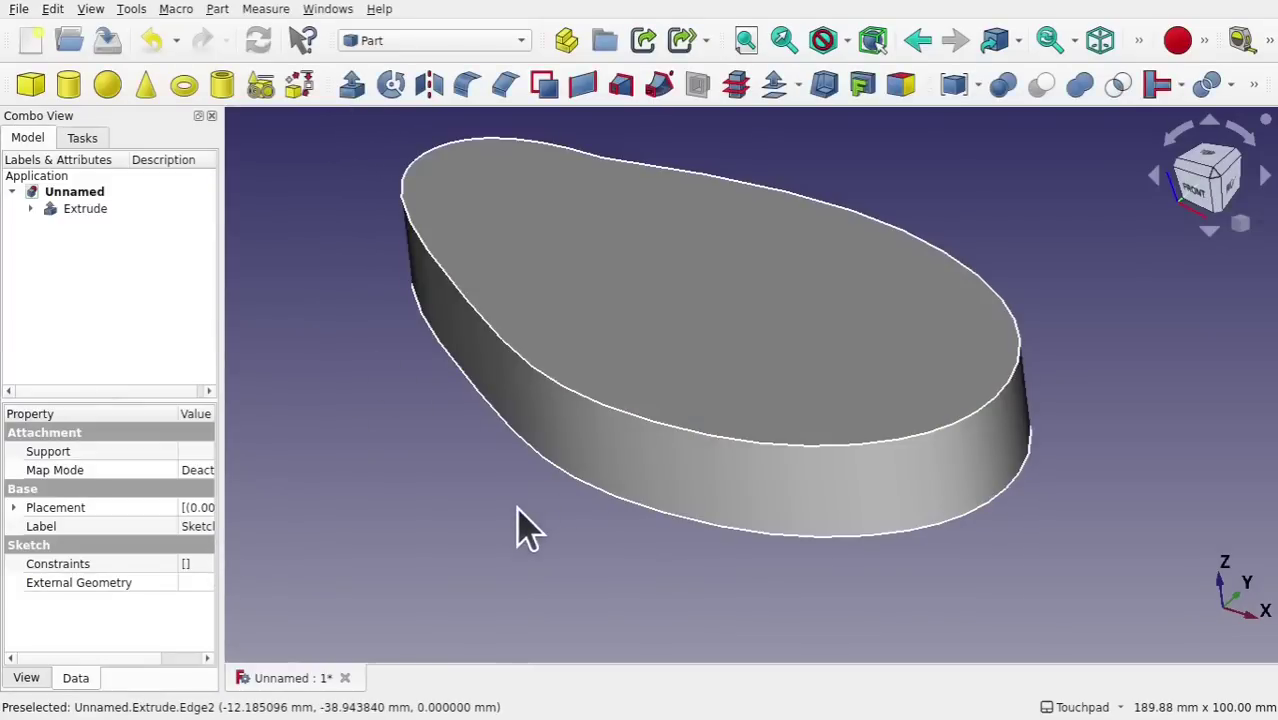
Start a Thickness operation with the flat bottom face of the extruded solid as the open face, and widen the task area
{"action": "middle_click_drag", "start_coordinate": [650, 394], "coordinate": [571, 318]}
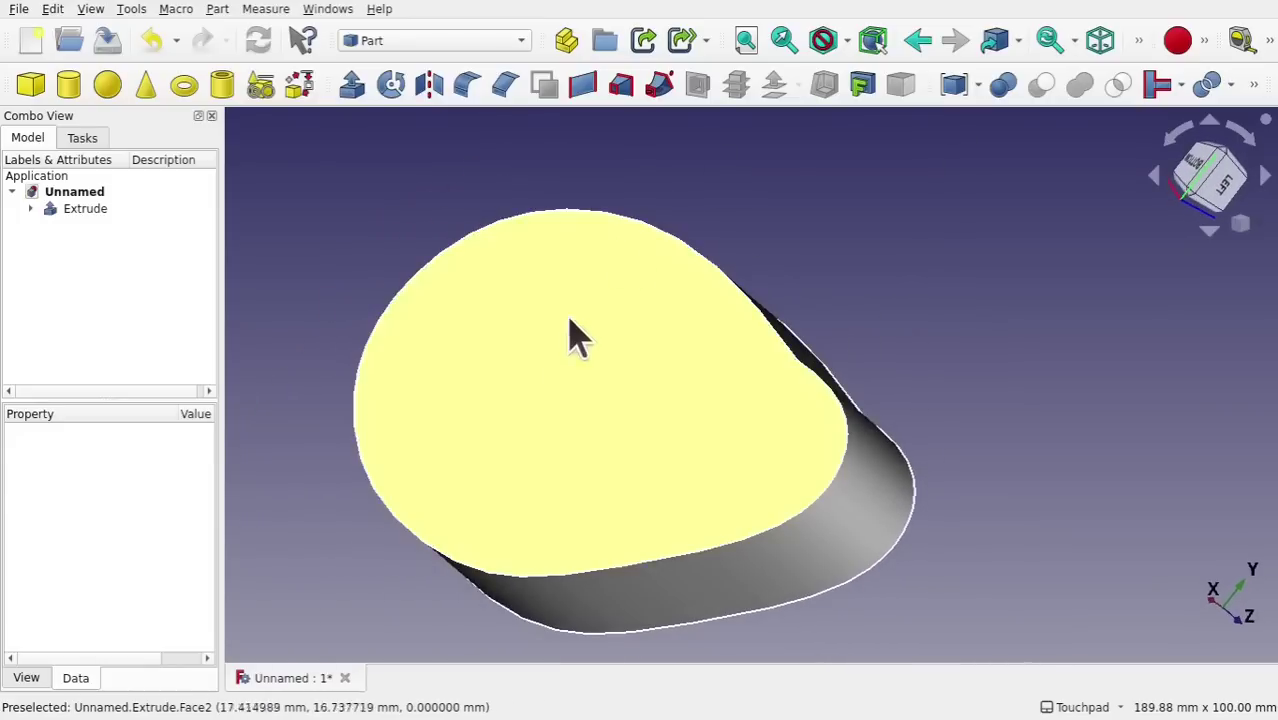
{"action": "left_click", "coordinate": [541, 397]}
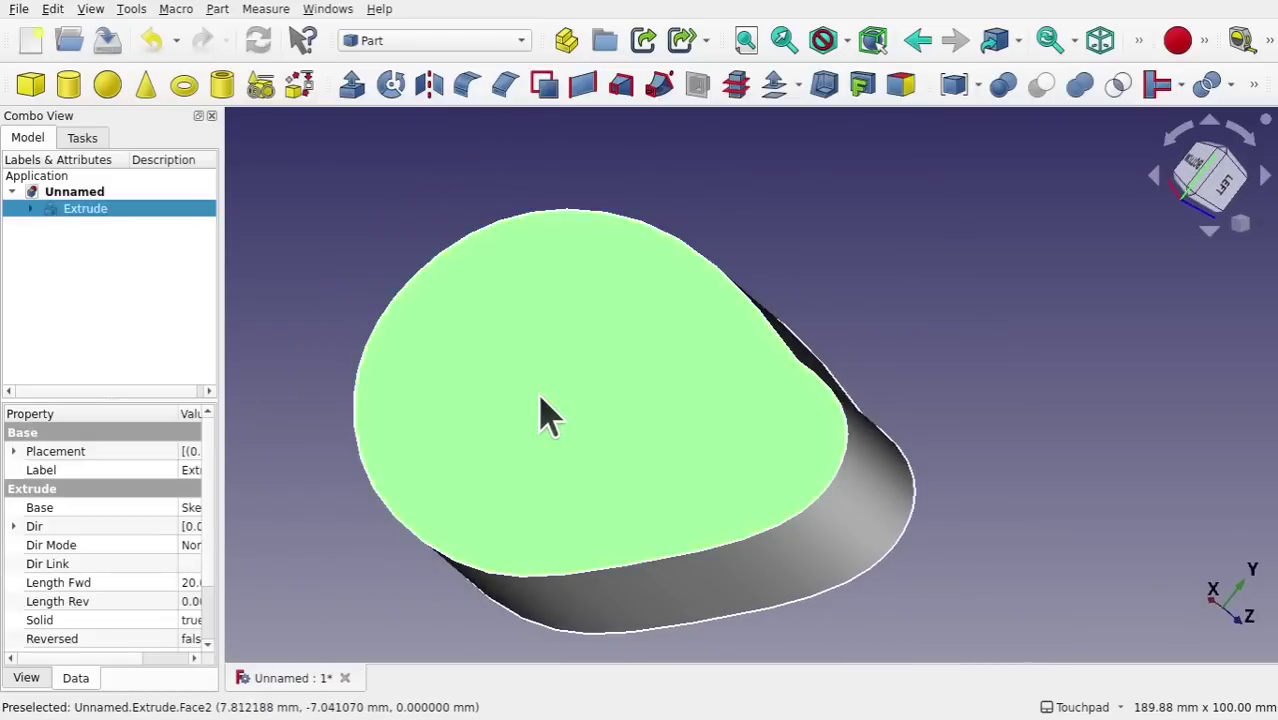
{"action": "left_click", "coordinate": [824, 86]}
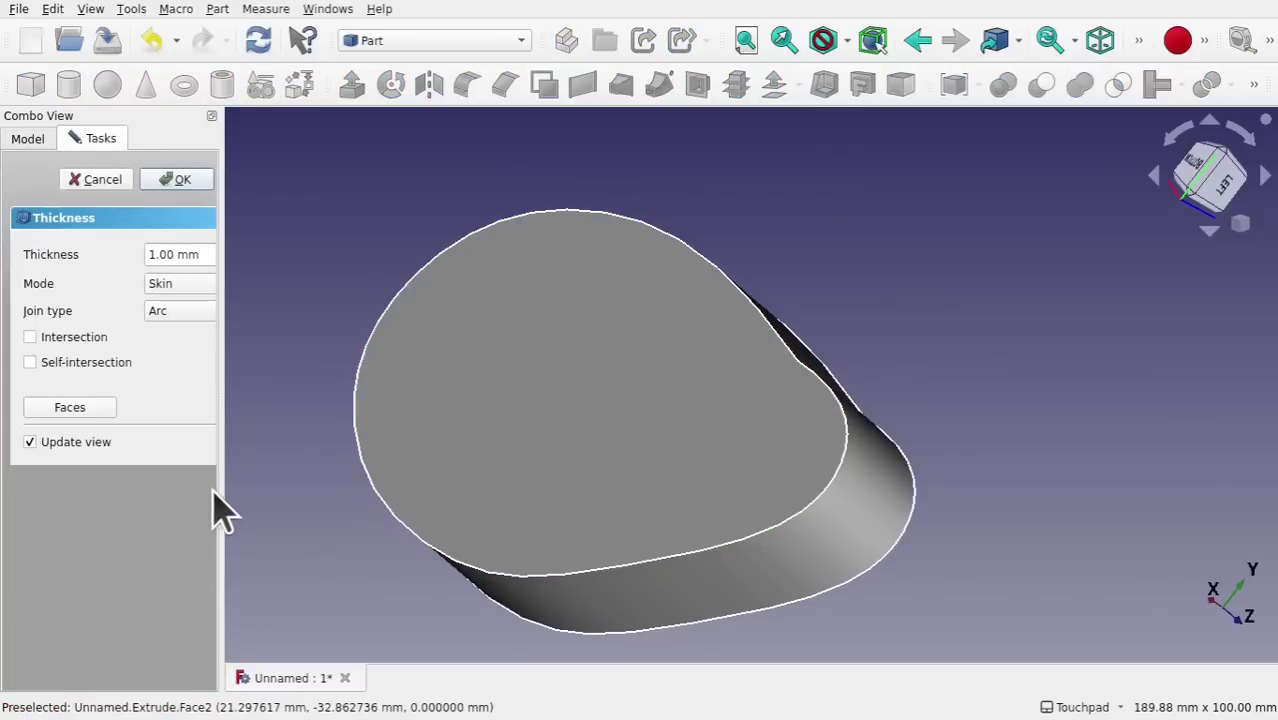
{"action": "left_click_drag", "start_coordinate": [222, 497], "coordinate": [307, 501]}
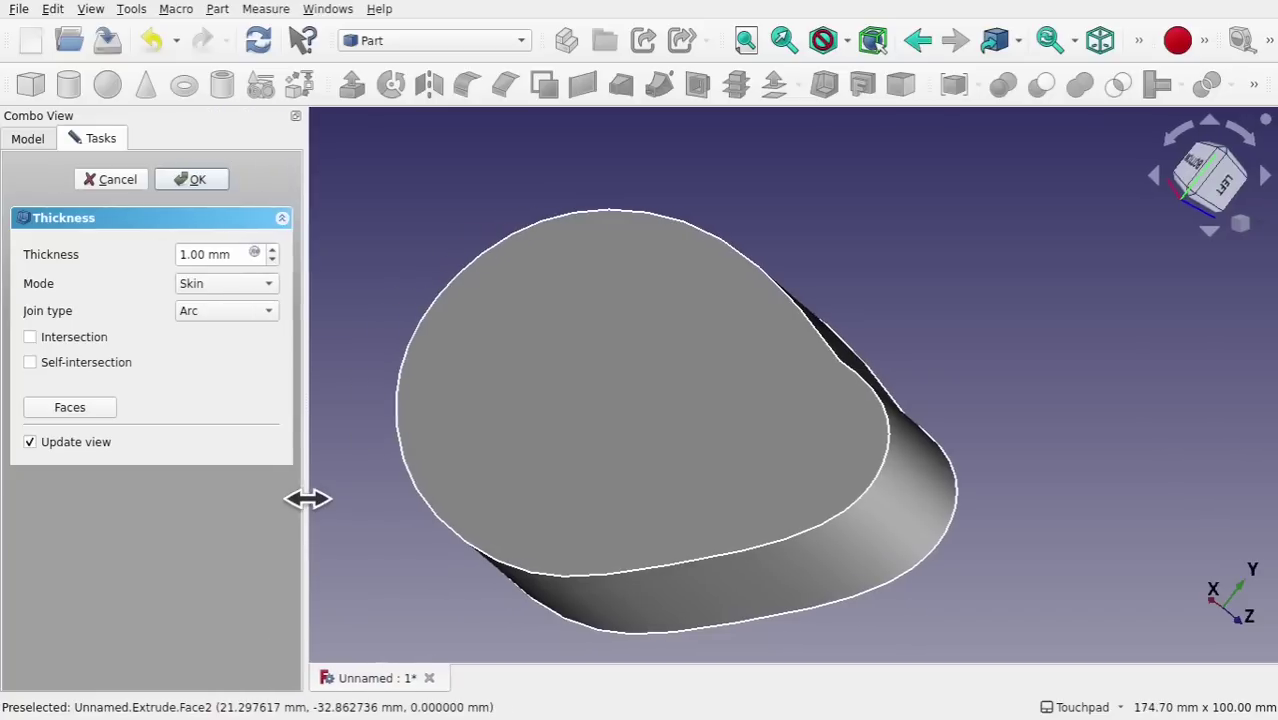
Try to hollow the extruded body with a thickness of -2, Skin mode and the Intersection join type
{"action": "left_click", "coordinate": [200, 315]}
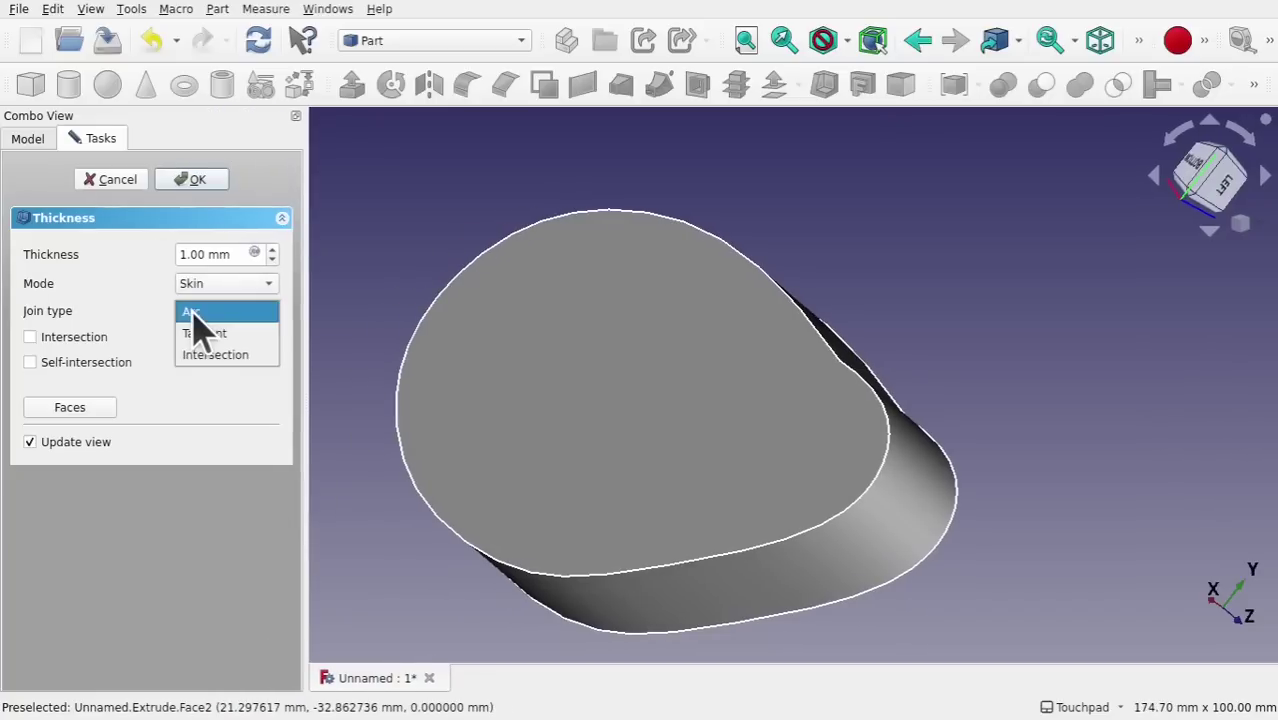
{"action": "left_click", "coordinate": [120, 338]}
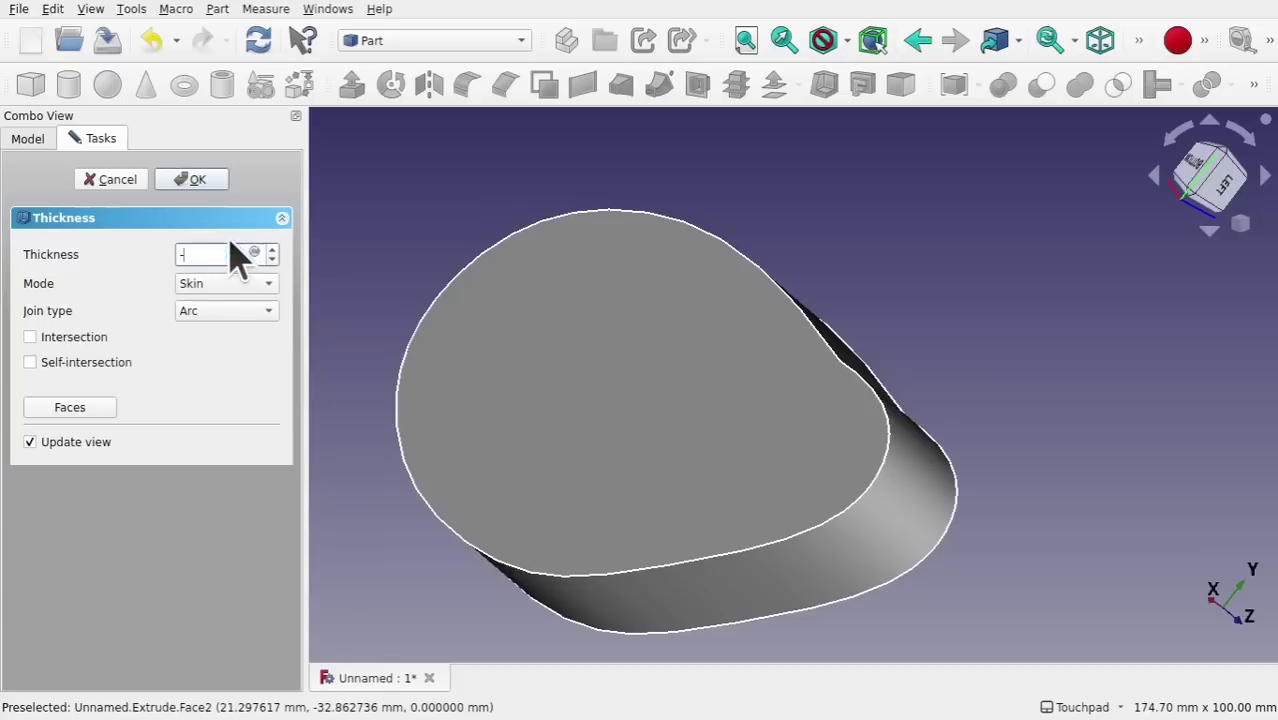
{"action": "left_click", "coordinate": [233, 314]}
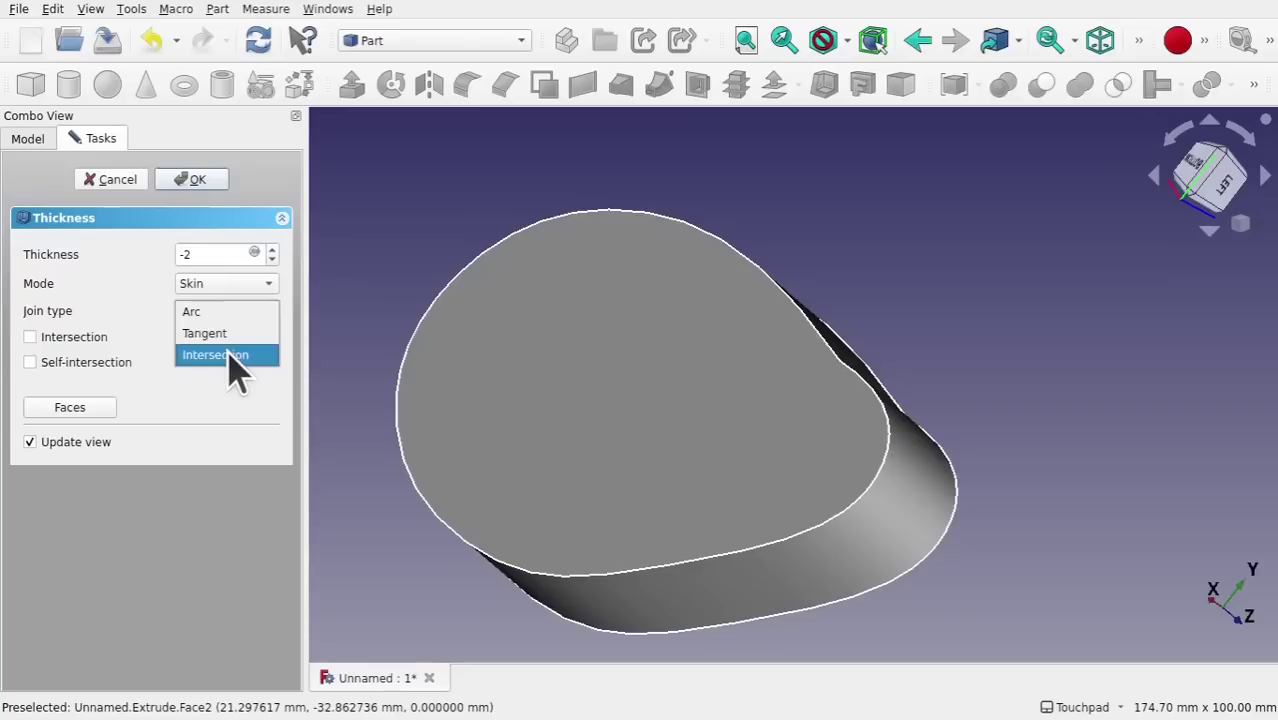
{"action": "left_click", "coordinate": [230, 357]}
{"action": "left_click", "coordinate": [591, 490]}
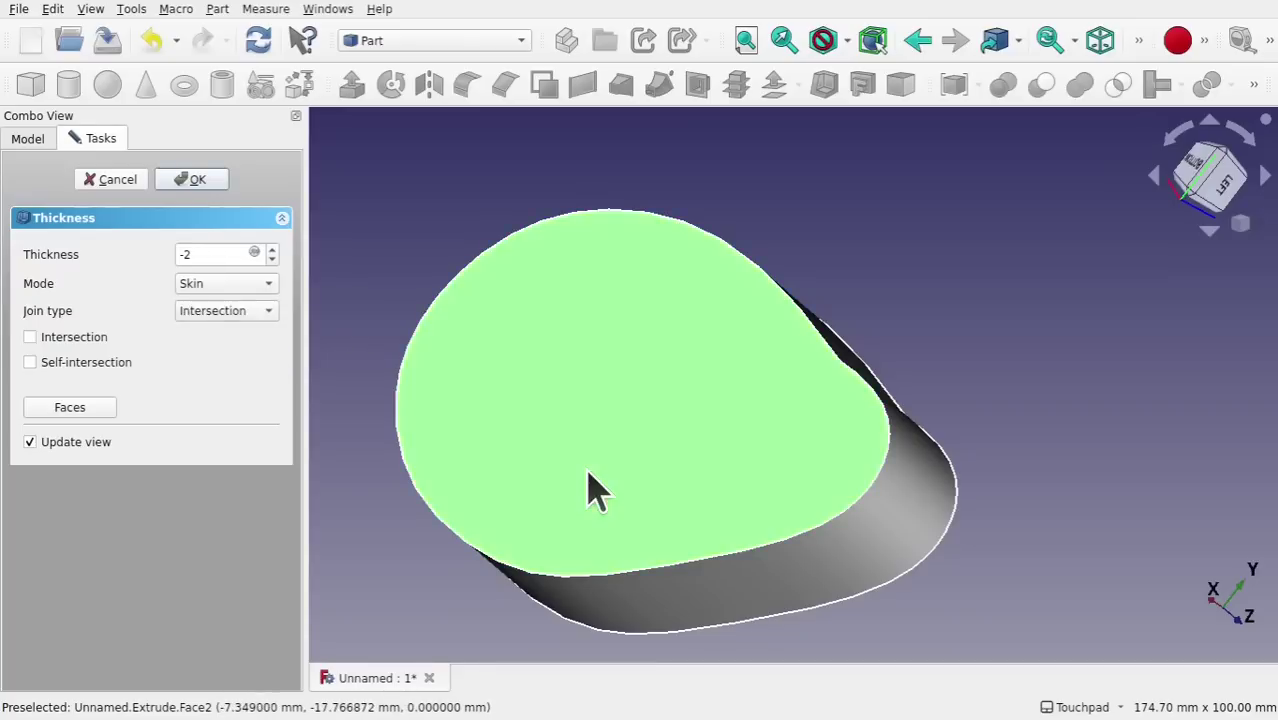
{"action": "left_click", "coordinate": [192, 182]}
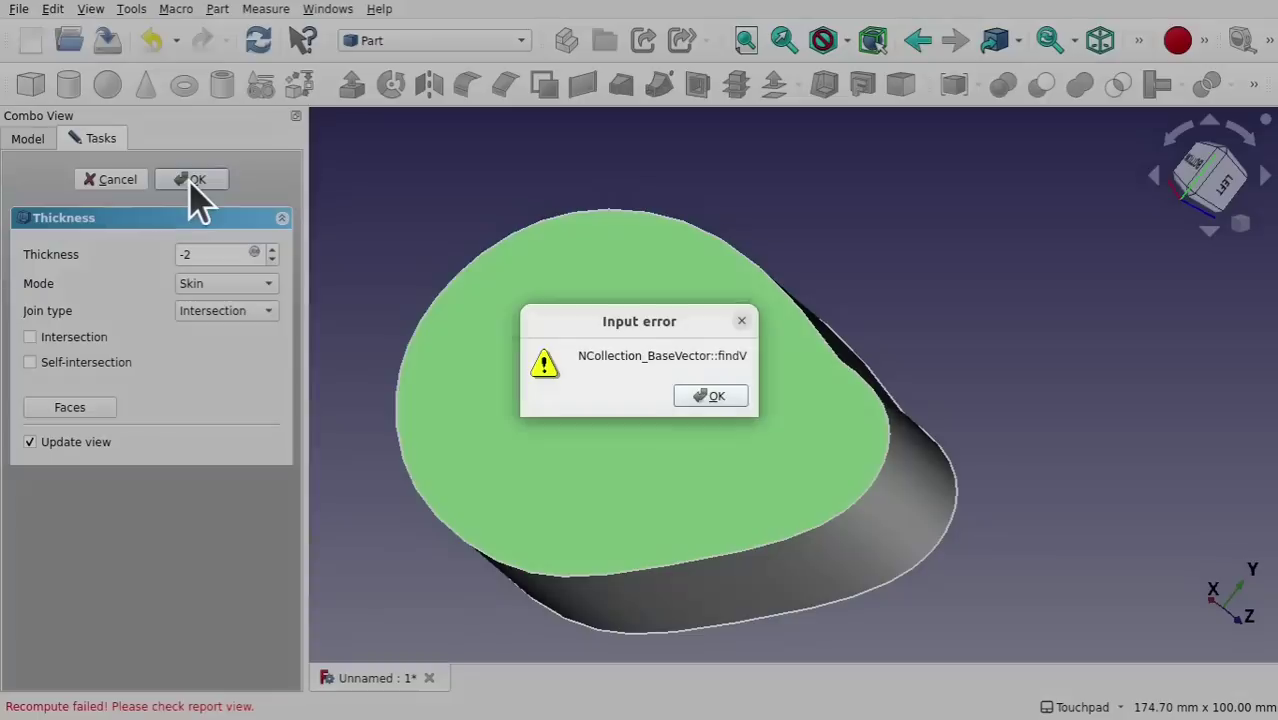
{"action": "left_click", "coordinate": [712, 397]}
{"action": "left_click", "coordinate": [114, 184]}
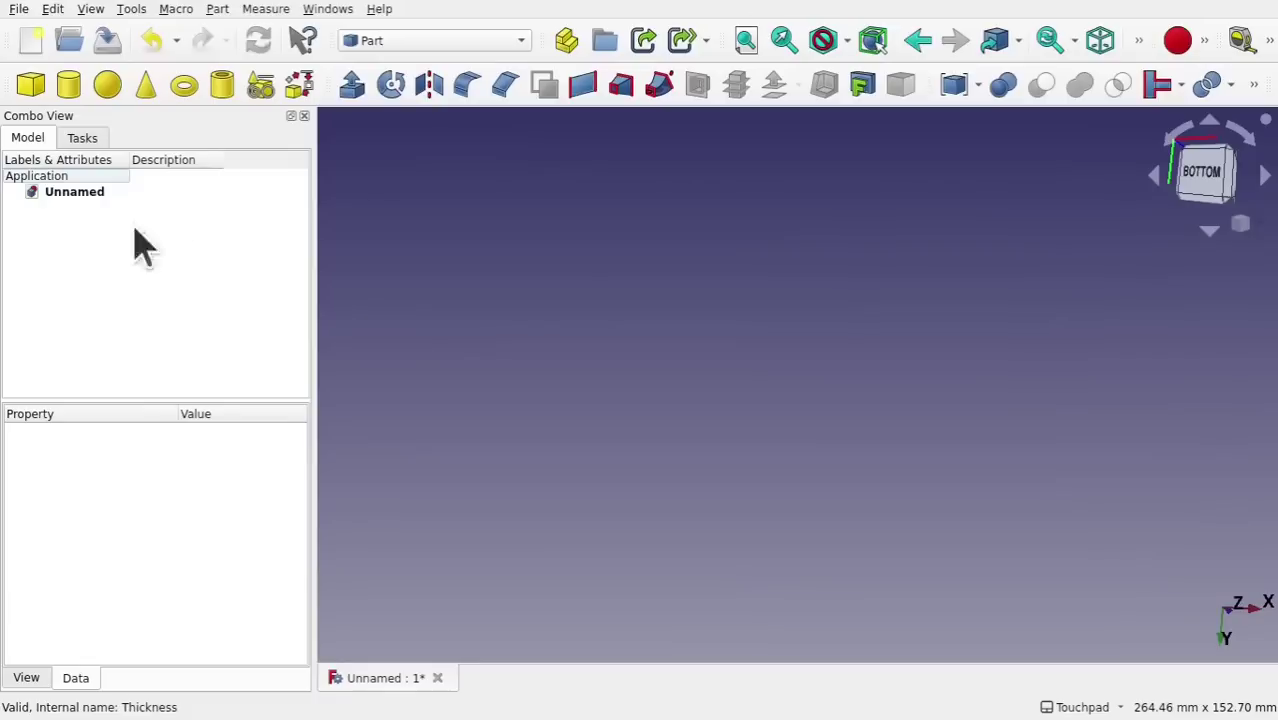
Switch to the Sketcher workbench and start a new sketch on the XY plane with zero offset
{"action": "left_click", "coordinate": [430, 41]}
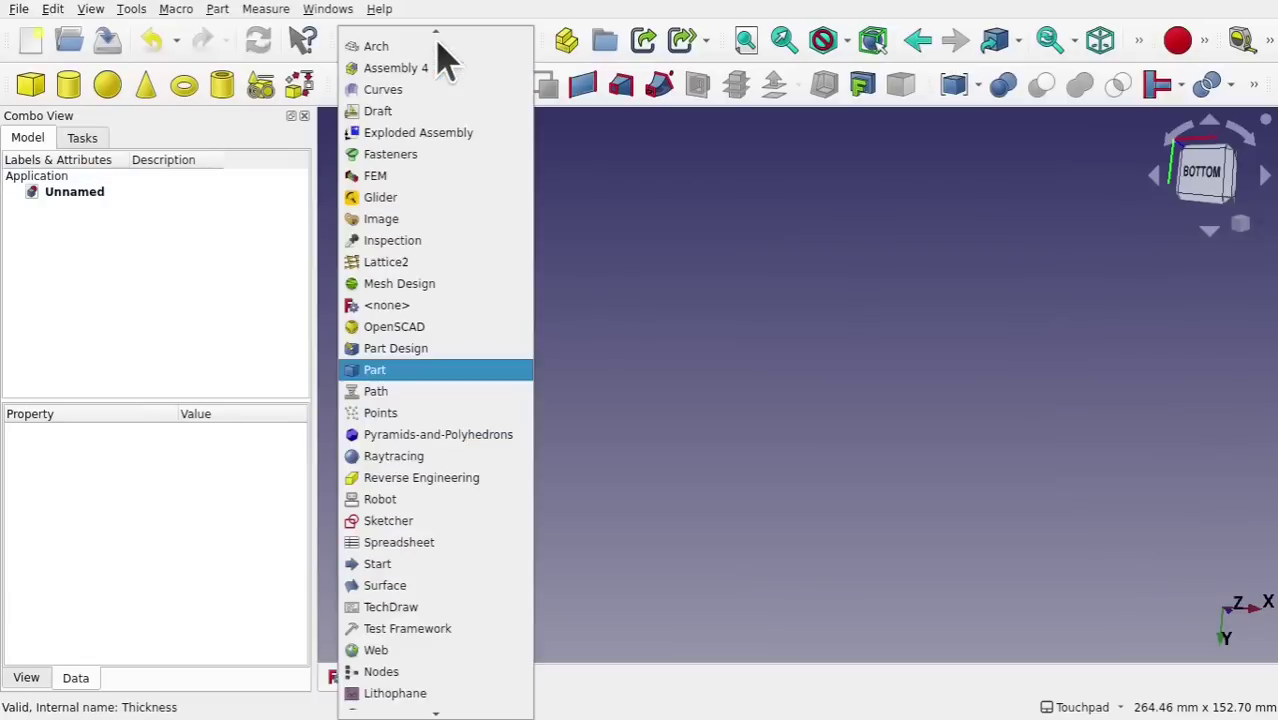
{"action": "left_click", "coordinate": [478, 521]}
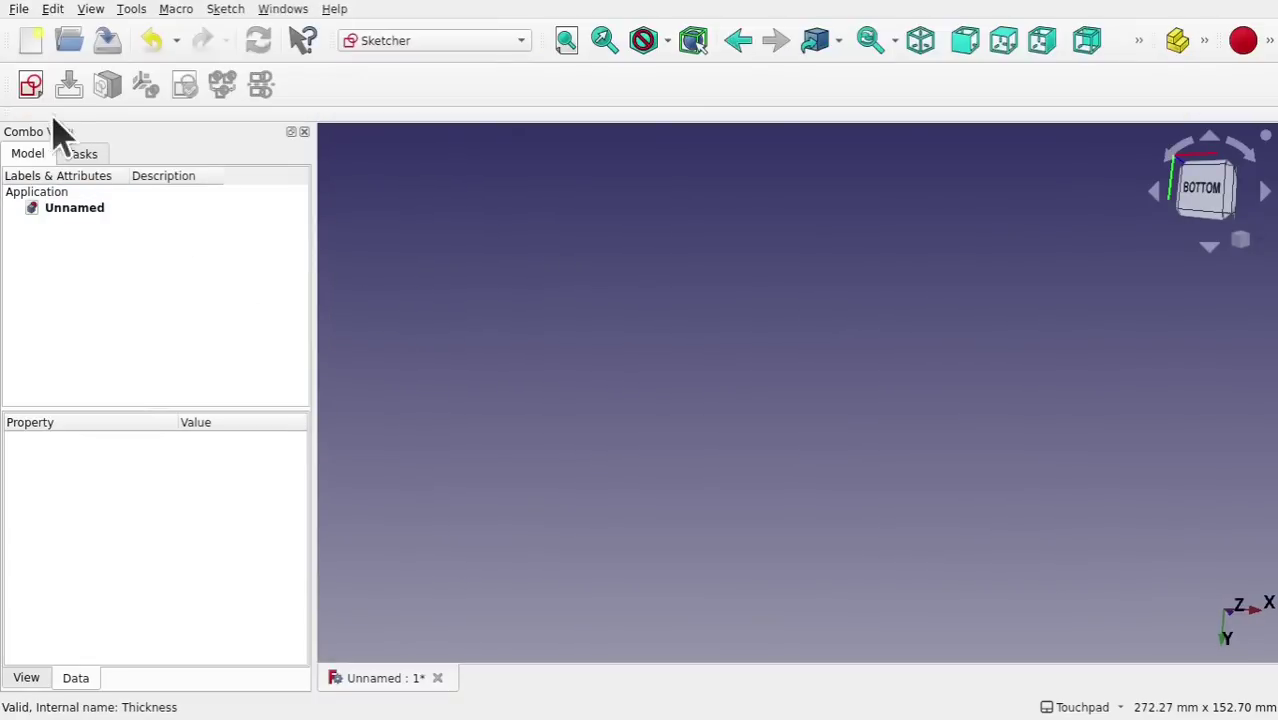
{"action": "left_click", "coordinate": [33, 90]}
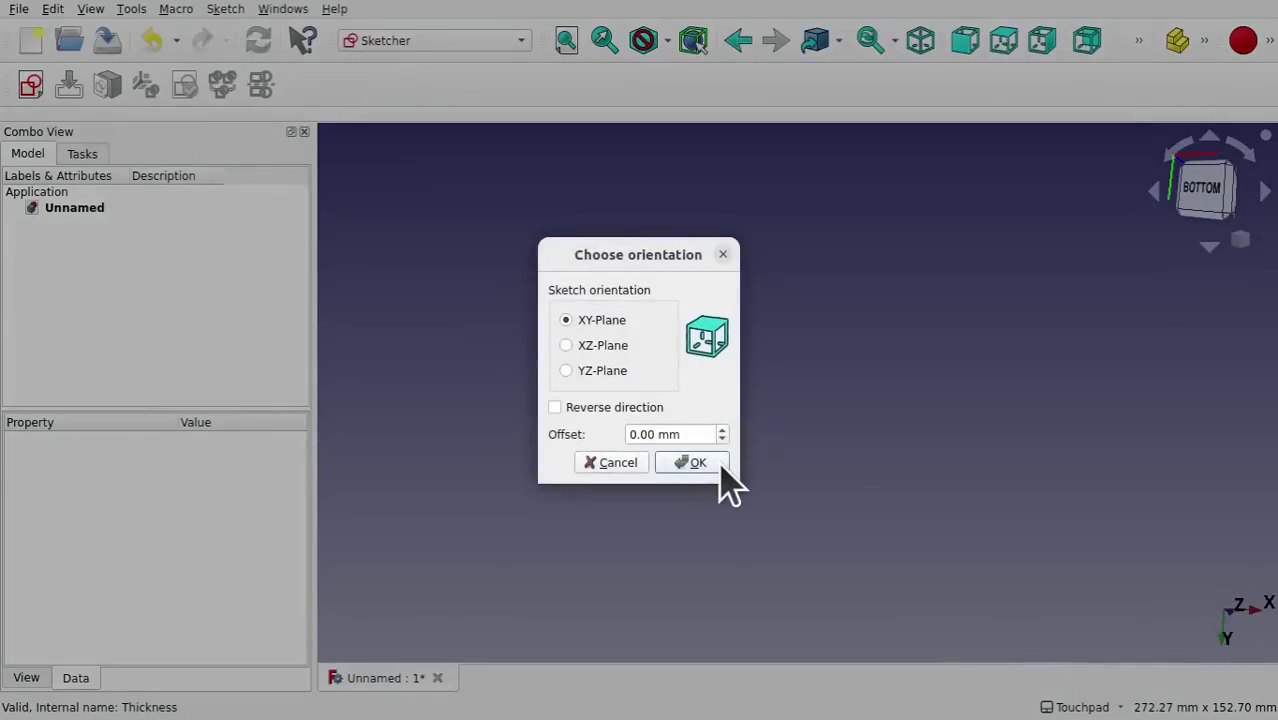
{"action": "left_click", "coordinate": [697, 463]}
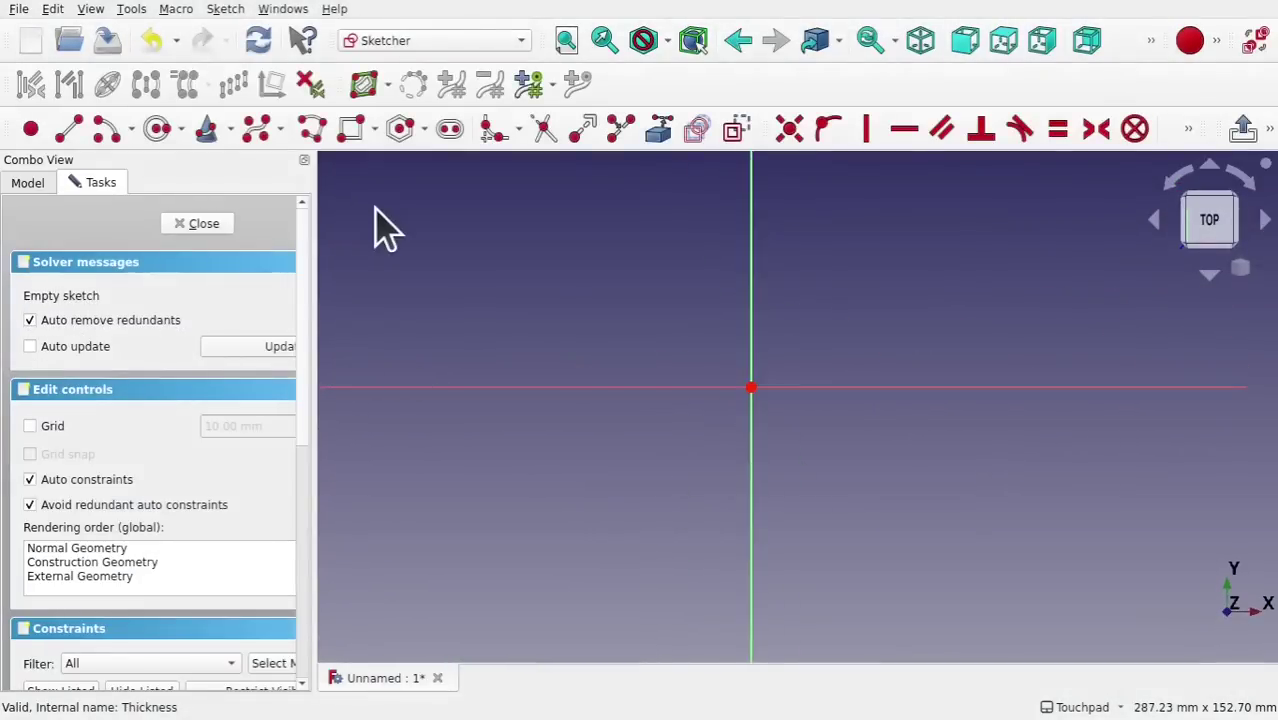
Draw an open B-spline with six control points arching over the origin from upper left to lower right
{"action": "left_click", "coordinate": [262, 131]}
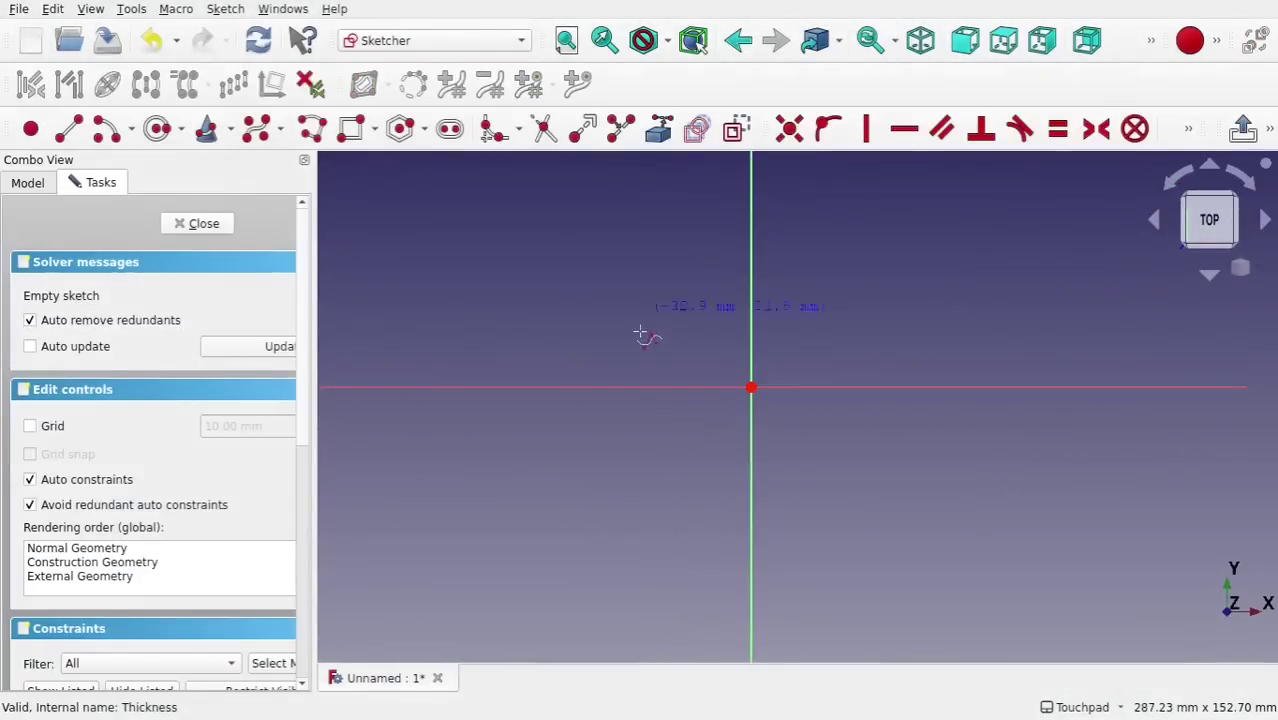
{"action": "left_click", "coordinate": [577, 315]}
{"action": "left_click", "coordinate": [656, 261]}
{"action": "left_click", "coordinate": [803, 261]}
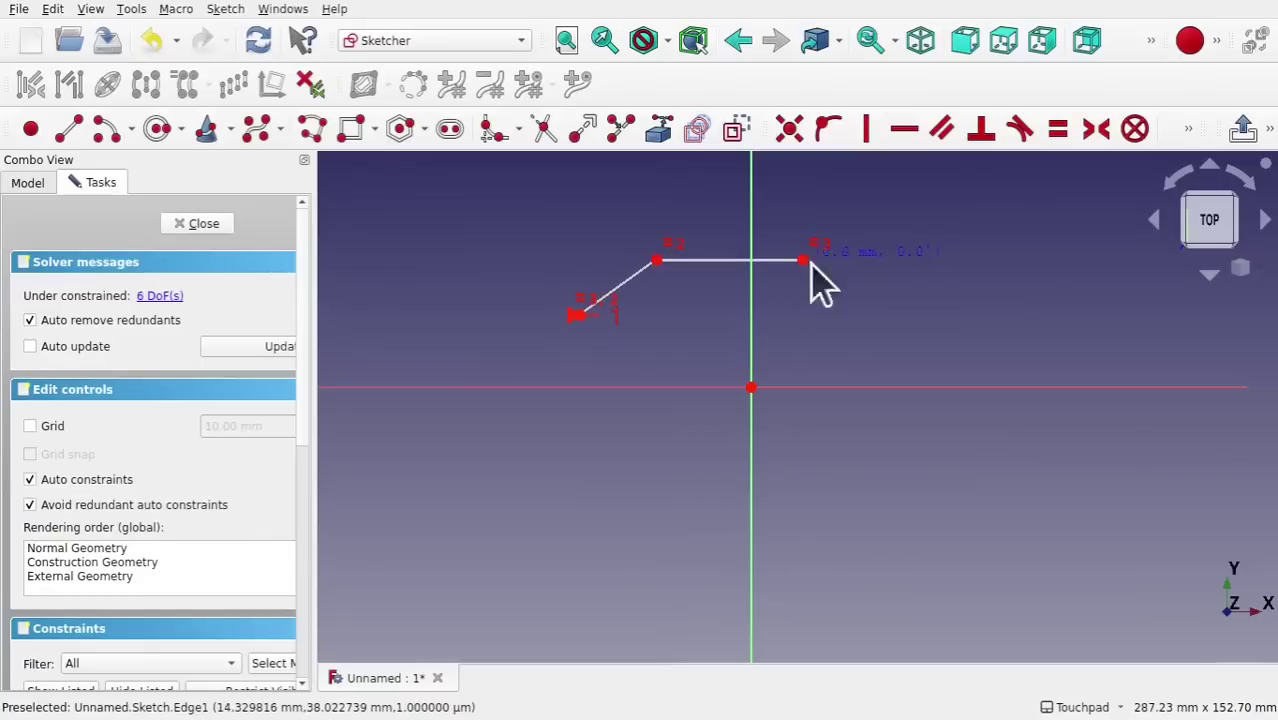
{"action": "left_click", "coordinate": [957, 332]}
{"action": "left_click", "coordinate": [1002, 414]}
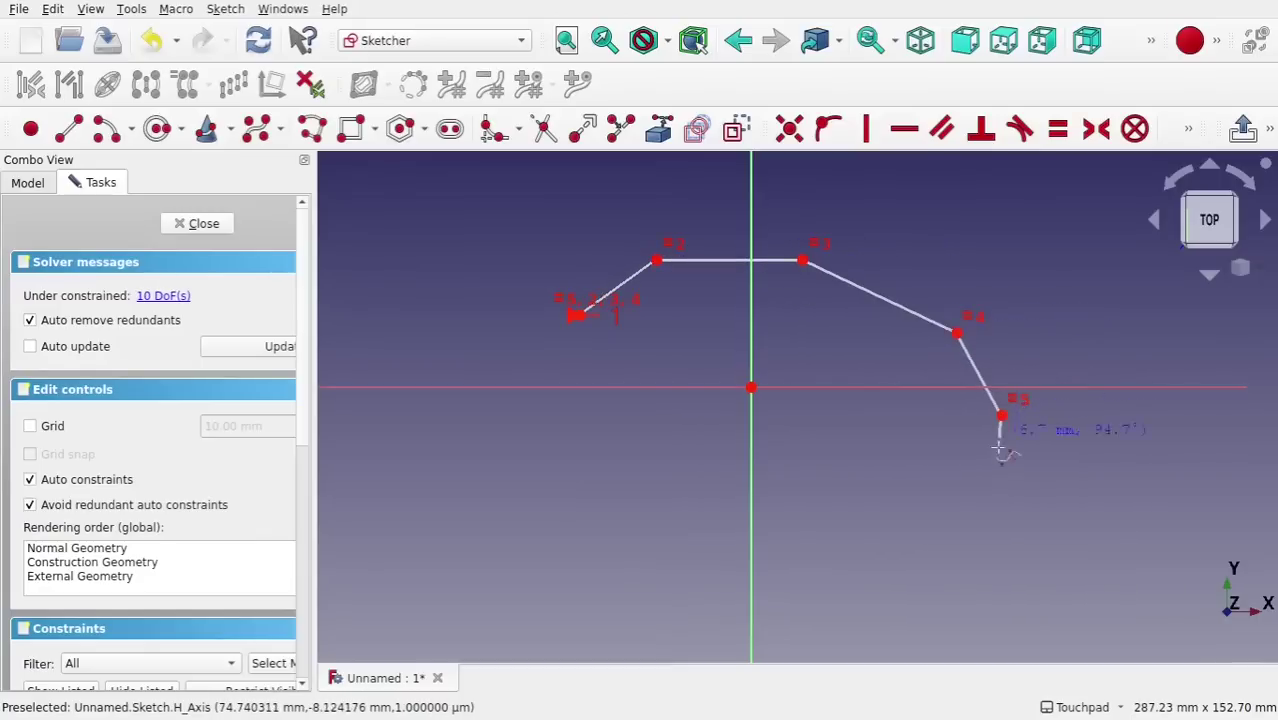
{"action": "right_click", "coordinate": [992, 490]}
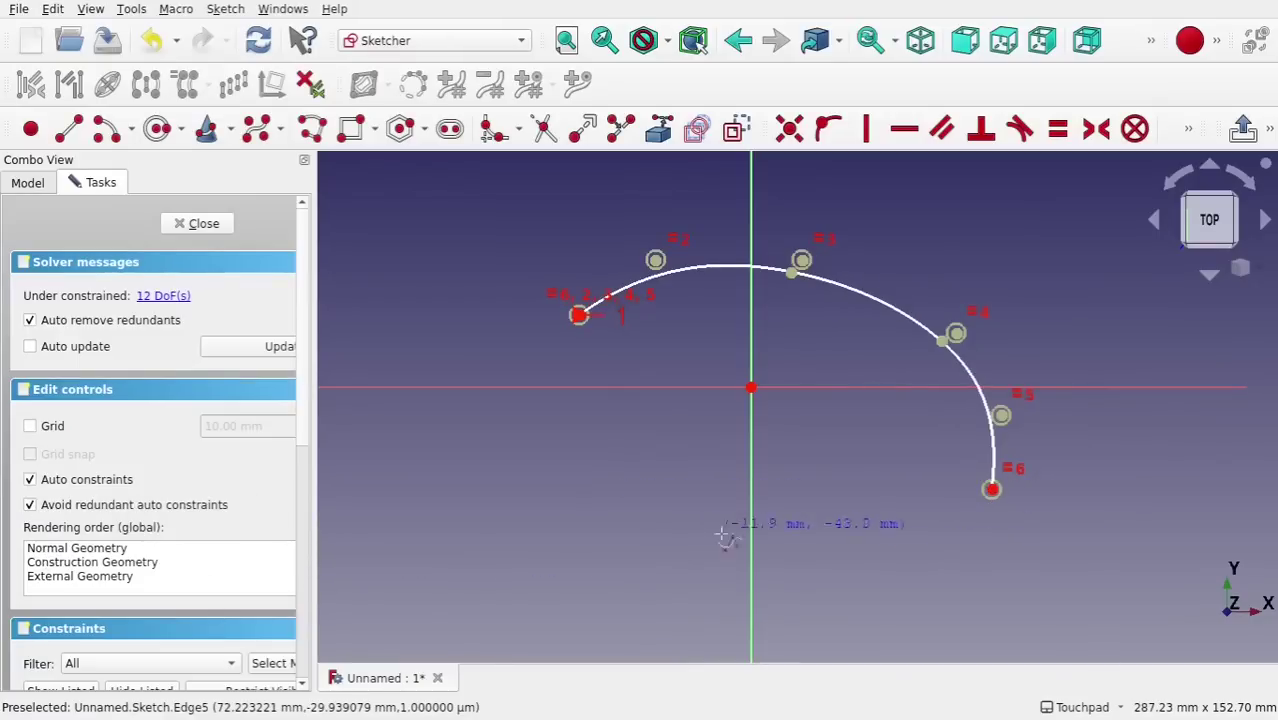
Draw a second B-spline below the origin from the first curve's lower-right end back to its start, closing the profile
{"action": "left_click", "coordinate": [991, 489]}
{"action": "left_click", "coordinate": [880, 563]}
{"action": "left_click", "coordinate": [700, 576]}
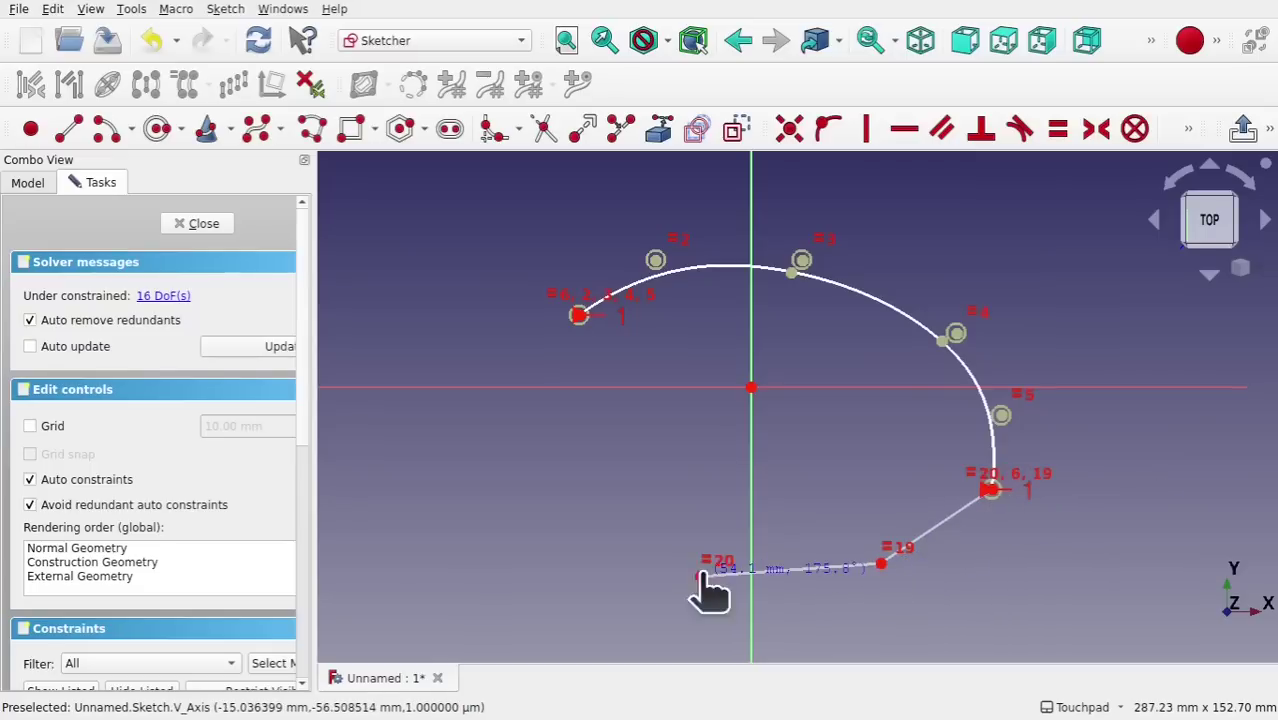
{"action": "left_click", "coordinate": [564, 474]}
{"action": "left_click", "coordinate": [542, 332]}
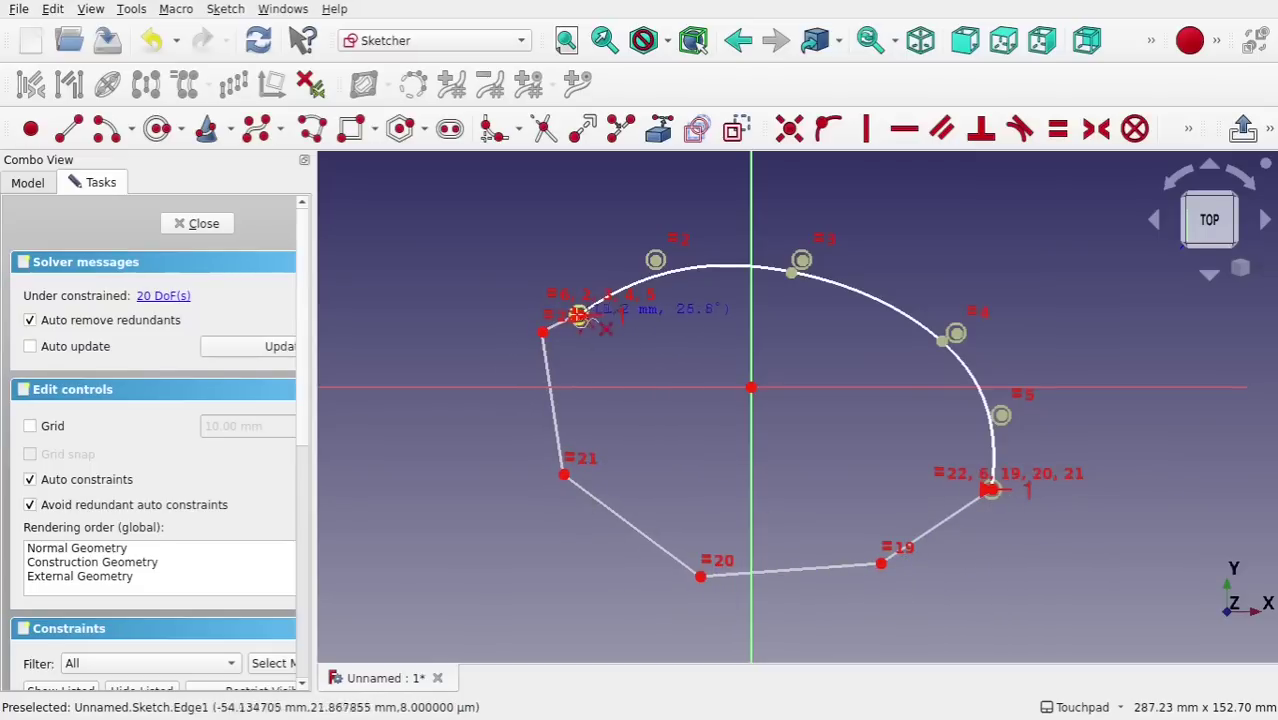
{"action": "left_click", "coordinate": [579, 315]}
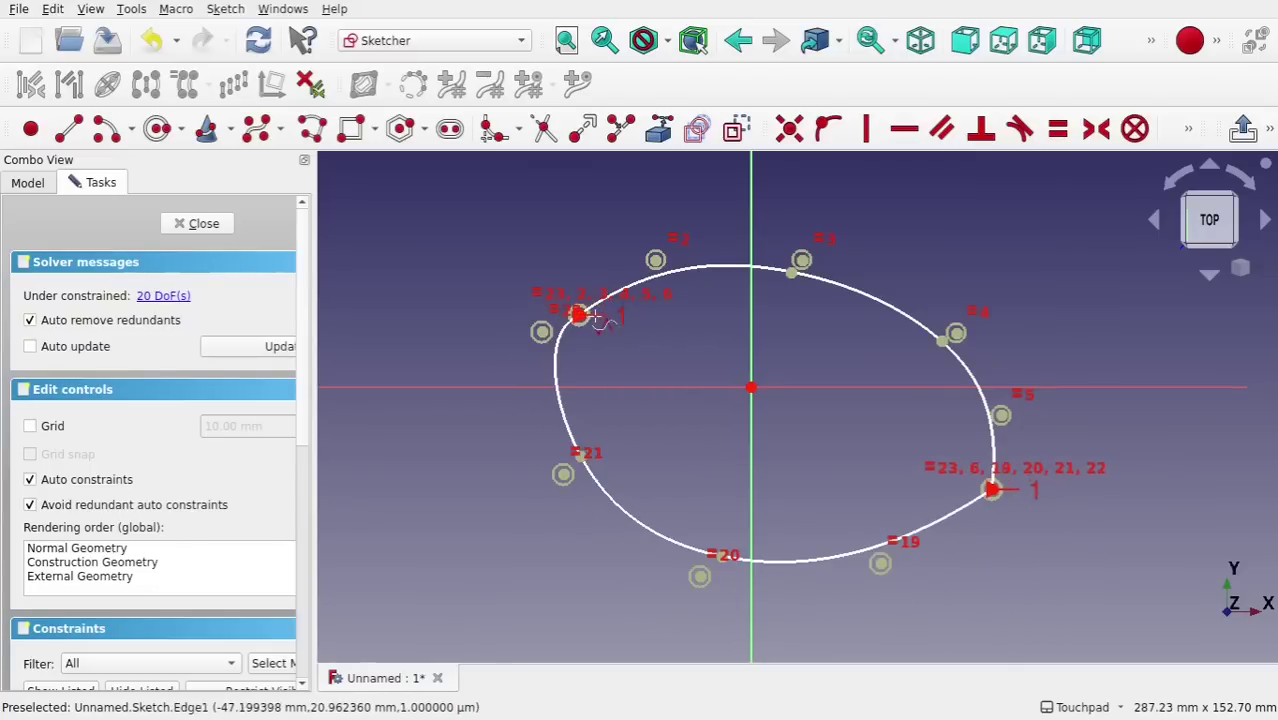
{"action": "right_click", "coordinate": [594, 345]}
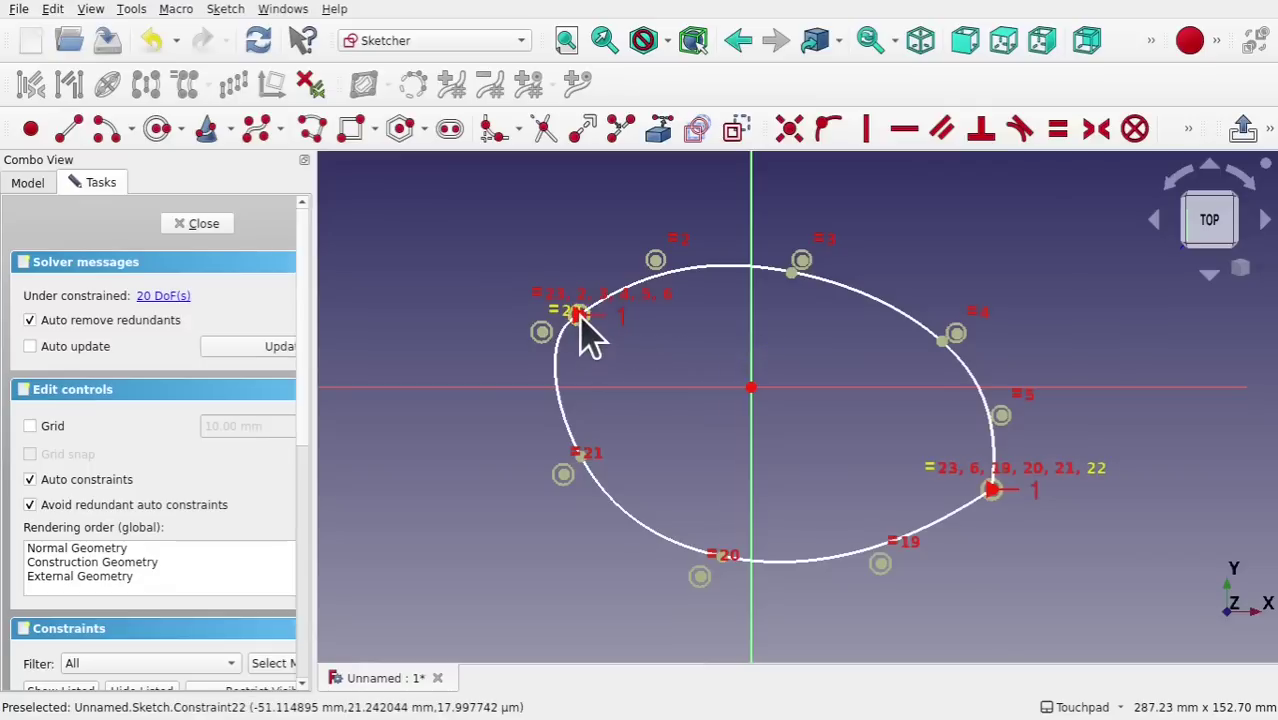
Sharpen the profile's corners by moving the upper-left junction upward and the lower-right junction to the left, and close the sketch
{"action": "scroll", "coordinate": [586, 336], "scroll_direction": "up", "scroll_amount": 4}
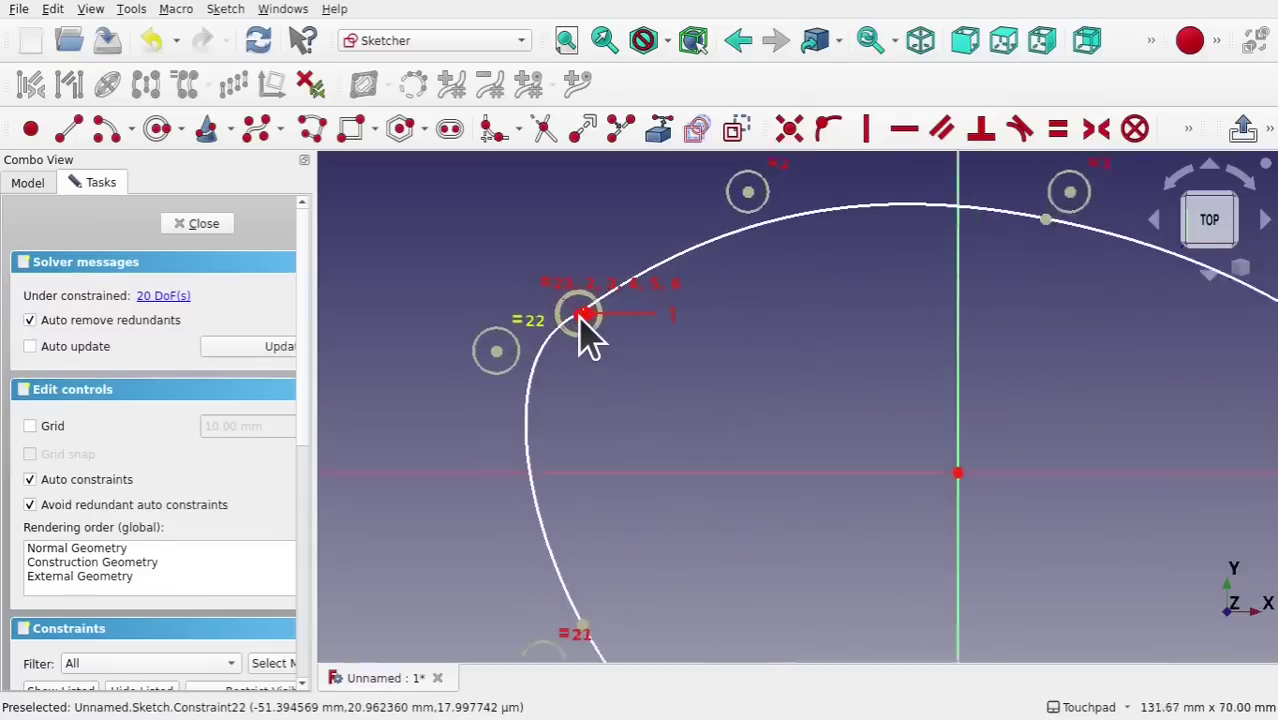
{"action": "mouse_move", "coordinate": [578, 315]}
{"action": "left_mouse_down"}
{"action": "mouse_move", "coordinate": [696, 411]}
{"action": "mouse_move", "coordinate": [522, 228]}
{"action": "mouse_move", "coordinate": [641, 300]}
{"action": "mouse_move", "coordinate": [582, 250]}
{"action": "left_mouse_up"}
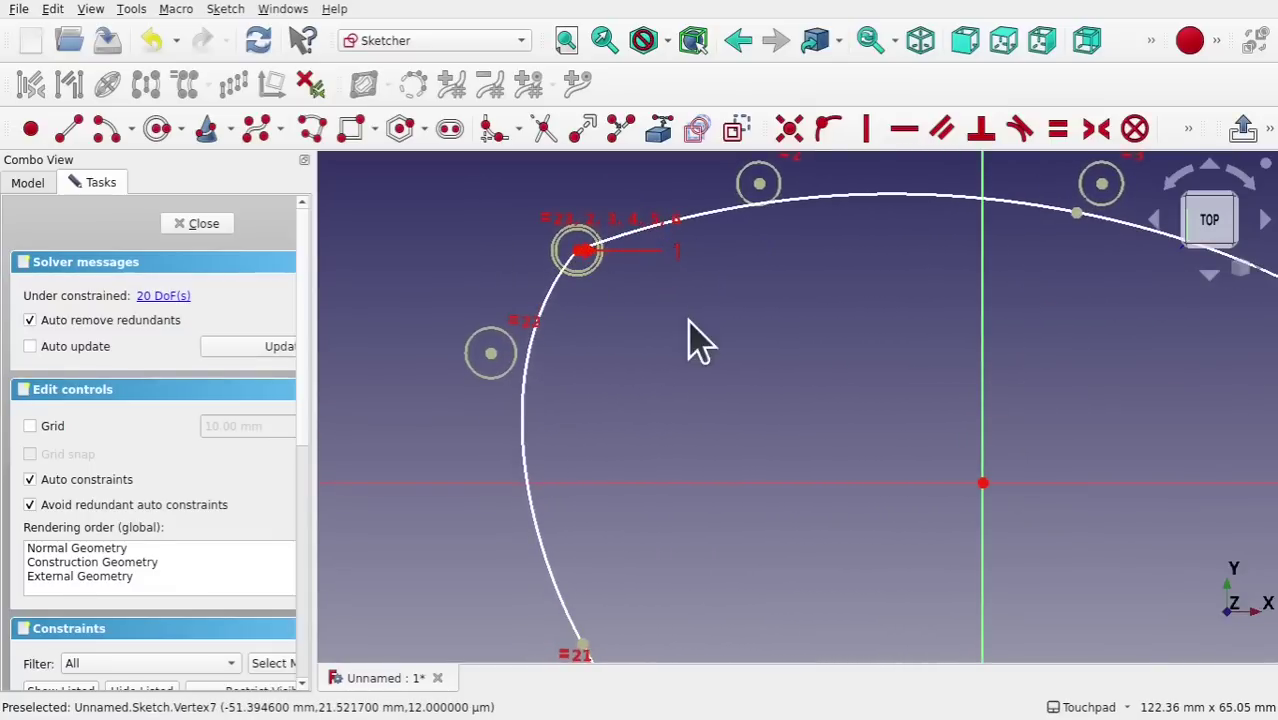
{"action": "scroll", "coordinate": [682, 285], "scroll_direction": "down", "scroll_amount": 5}
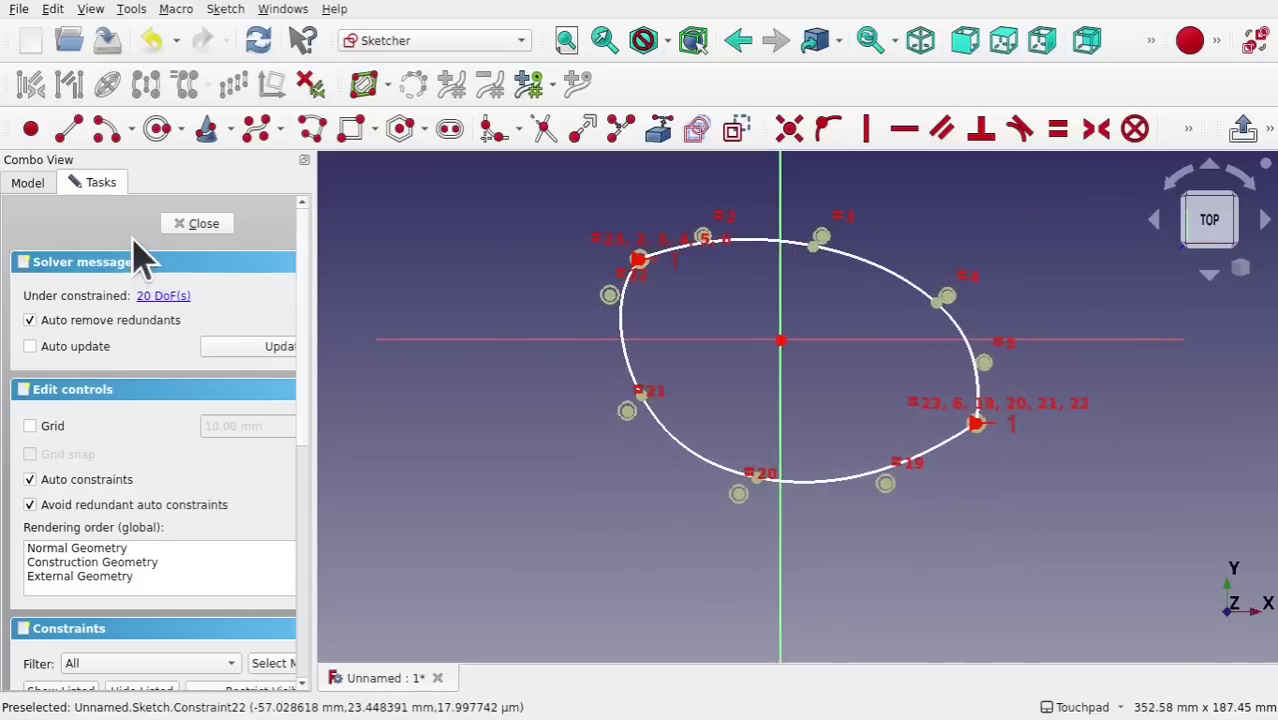
{"action": "scroll", "coordinate": [1011, 403], "scroll_direction": "up", "scroll_amount": 5}
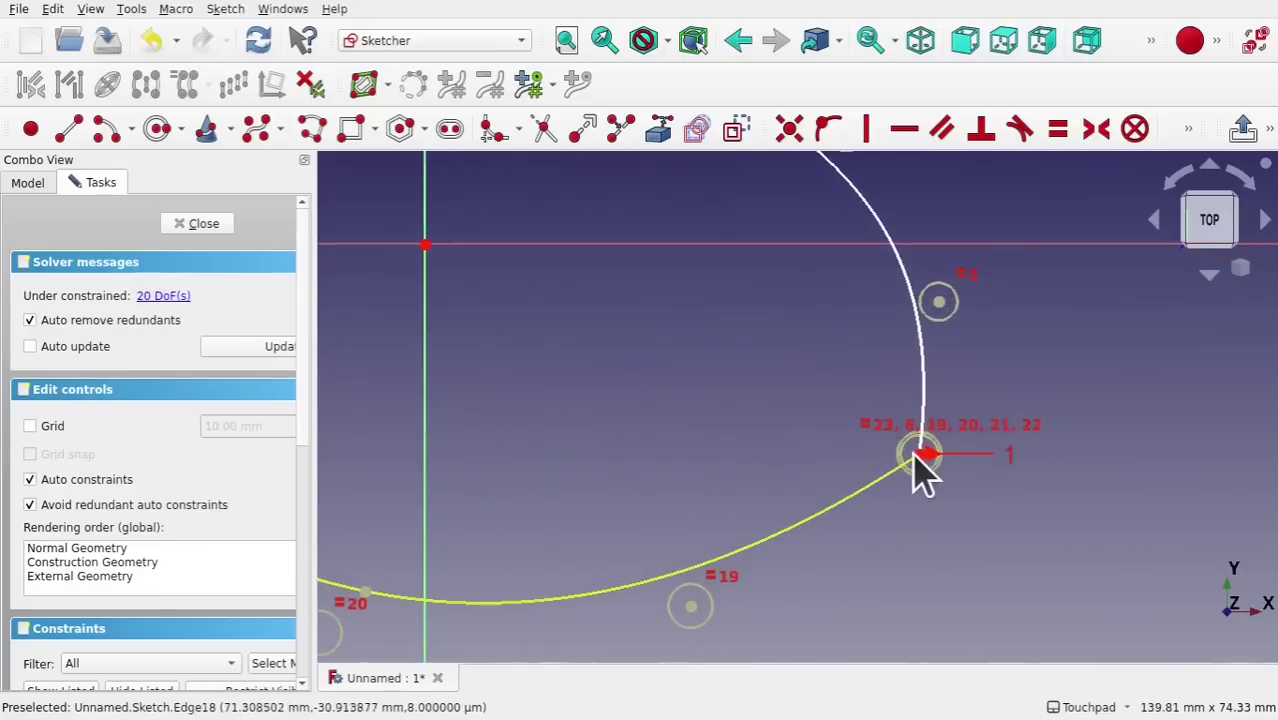
{"action": "mouse_move", "coordinate": [922, 455]}
{"action": "left_mouse_down"}
{"action": "mouse_move", "coordinate": [912, 490]}
{"action": "mouse_move", "coordinate": [860, 457]}
{"action": "left_mouse_up"}
{"action": "left_click", "coordinate": [203, 224]}
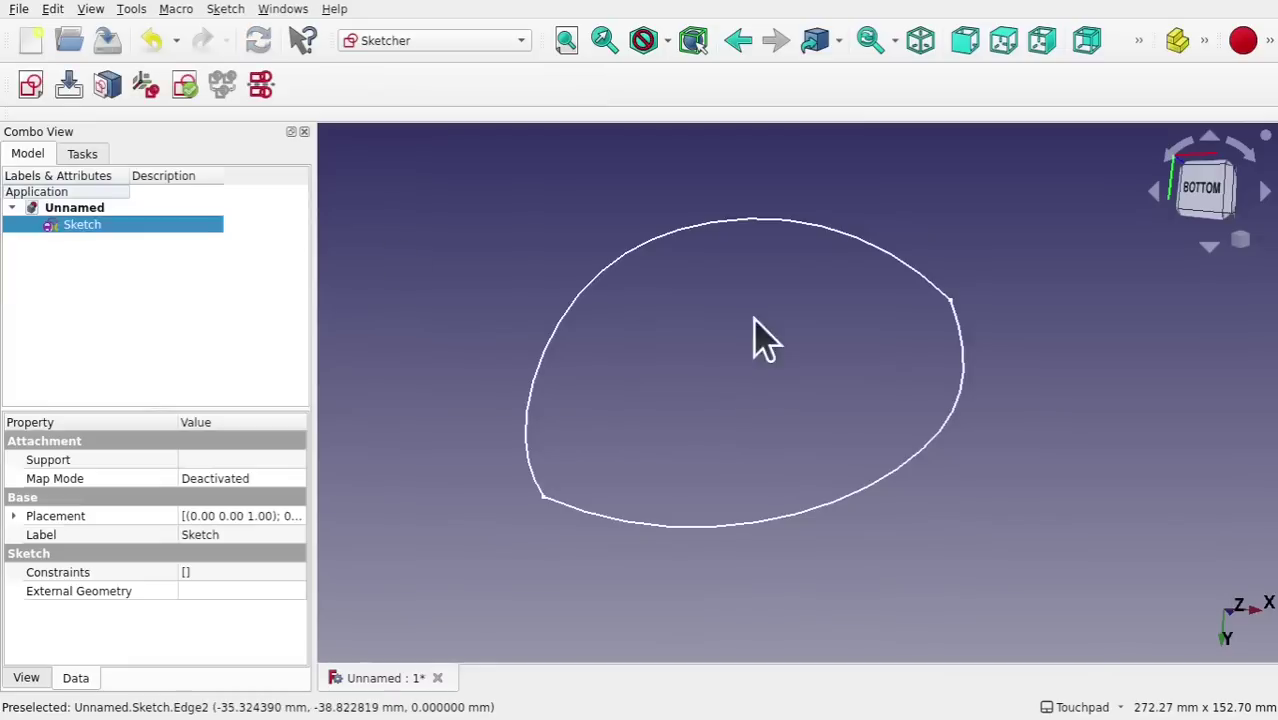
Switch to the Part workbench and extrude the sketch 30 mm along its normal as a solid
{"action": "left_click", "coordinate": [452, 42]}
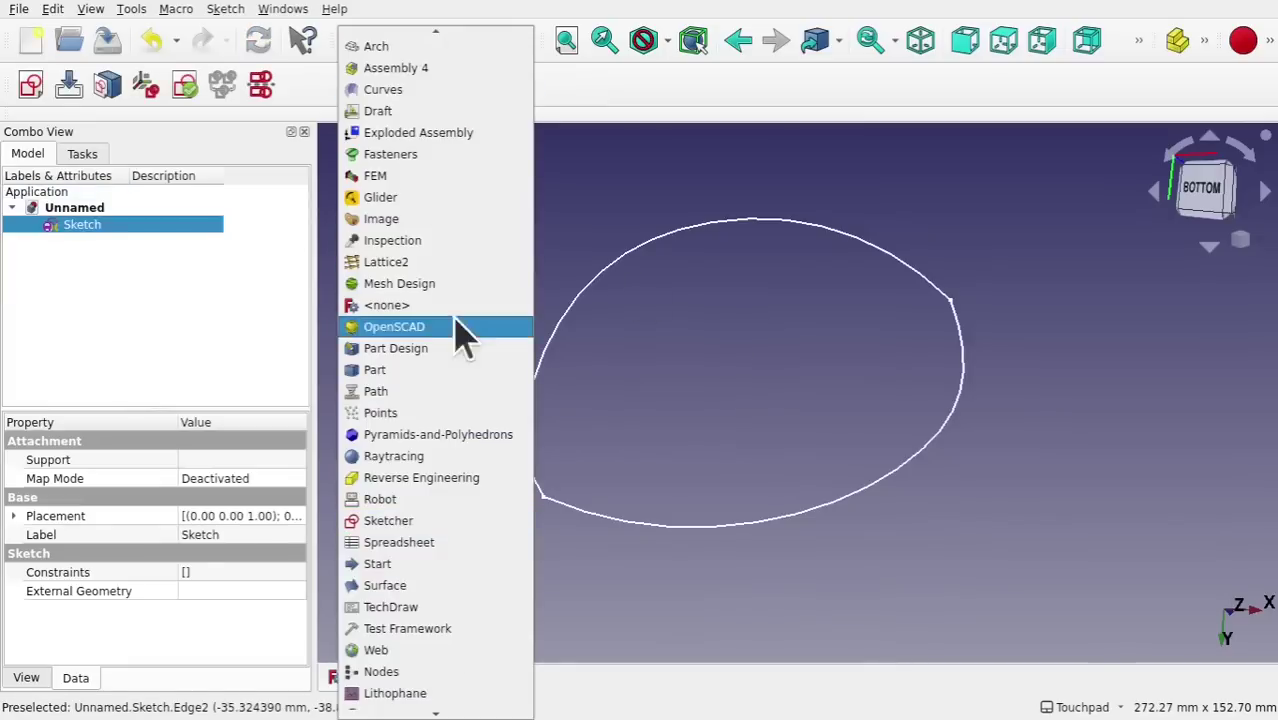
{"action": "left_click", "coordinate": [477, 374]}
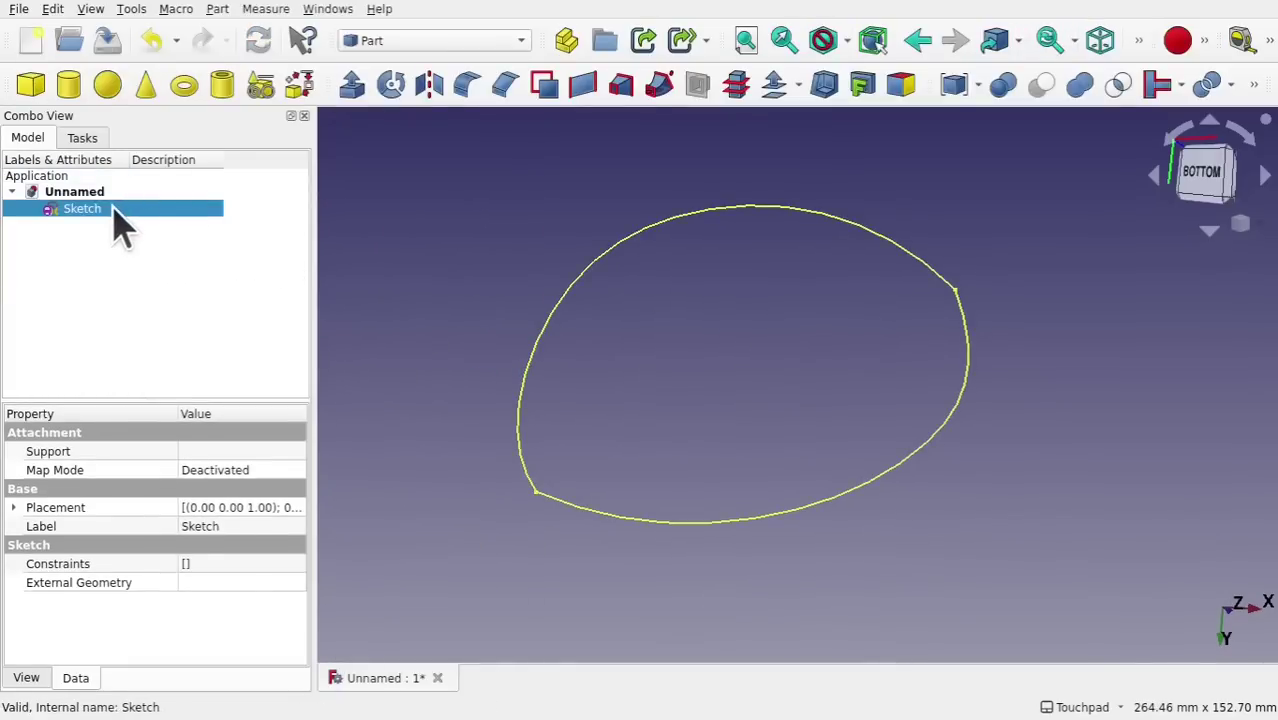
{"action": "left_click", "coordinate": [356, 92]}
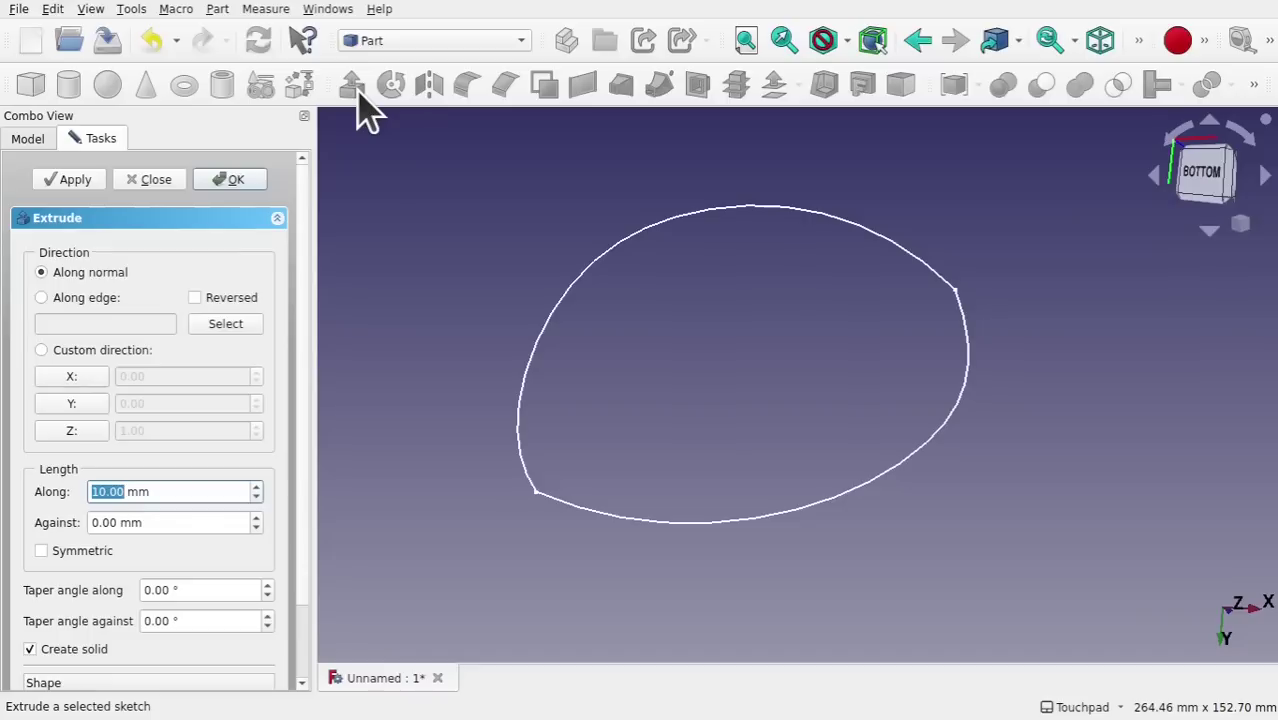
{"action": "key", "text": "Return"}
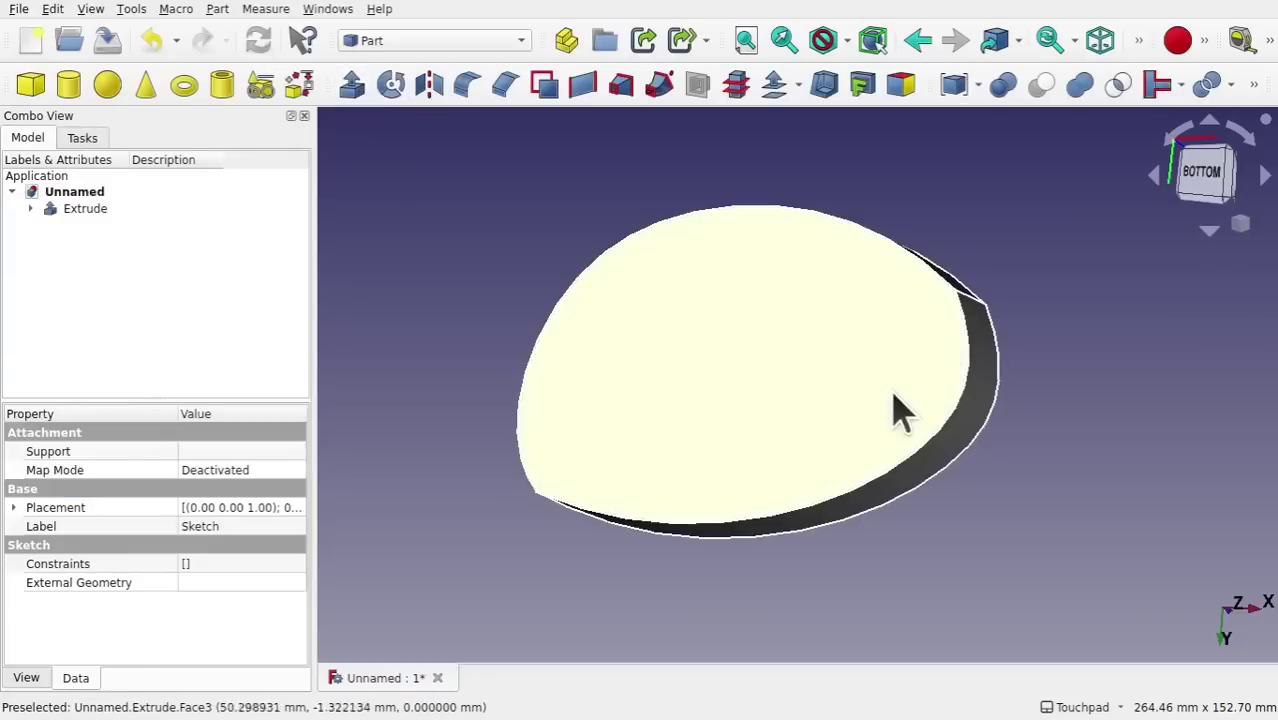
Hollow the extrusion from its bottom face with a 1 mm thickness, Skin mode and Arc join type, and inspect the shell
{"action": "mouse_move", "coordinate": [870, 385]}
{"action": "left_mouse_down"}
{"action": "mouse_move", "coordinate": [950, 214]}
{"action": "mouse_move", "coordinate": [887, 303]}
{"action": "mouse_move", "coordinate": [1013, 277]}
{"action": "left_mouse_up"}
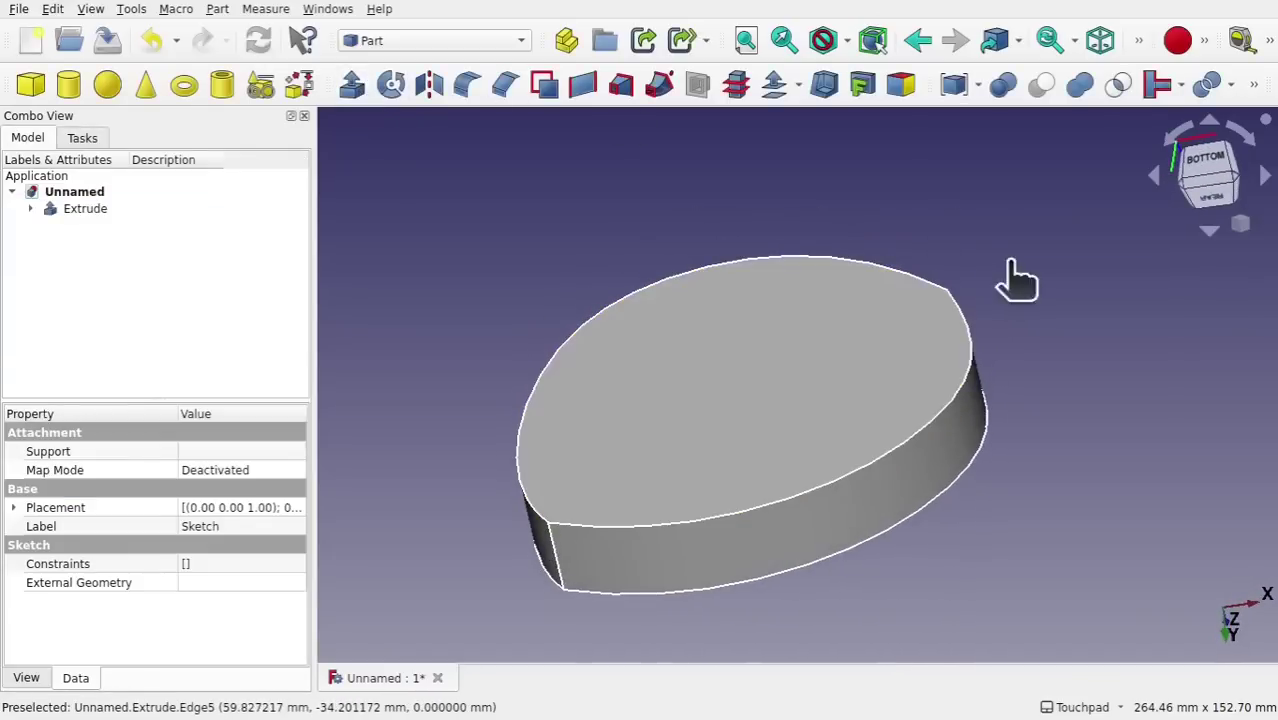
{"action": "left_click", "coordinate": [1015, 285]}
{"action": "left_click", "coordinate": [684, 392]}
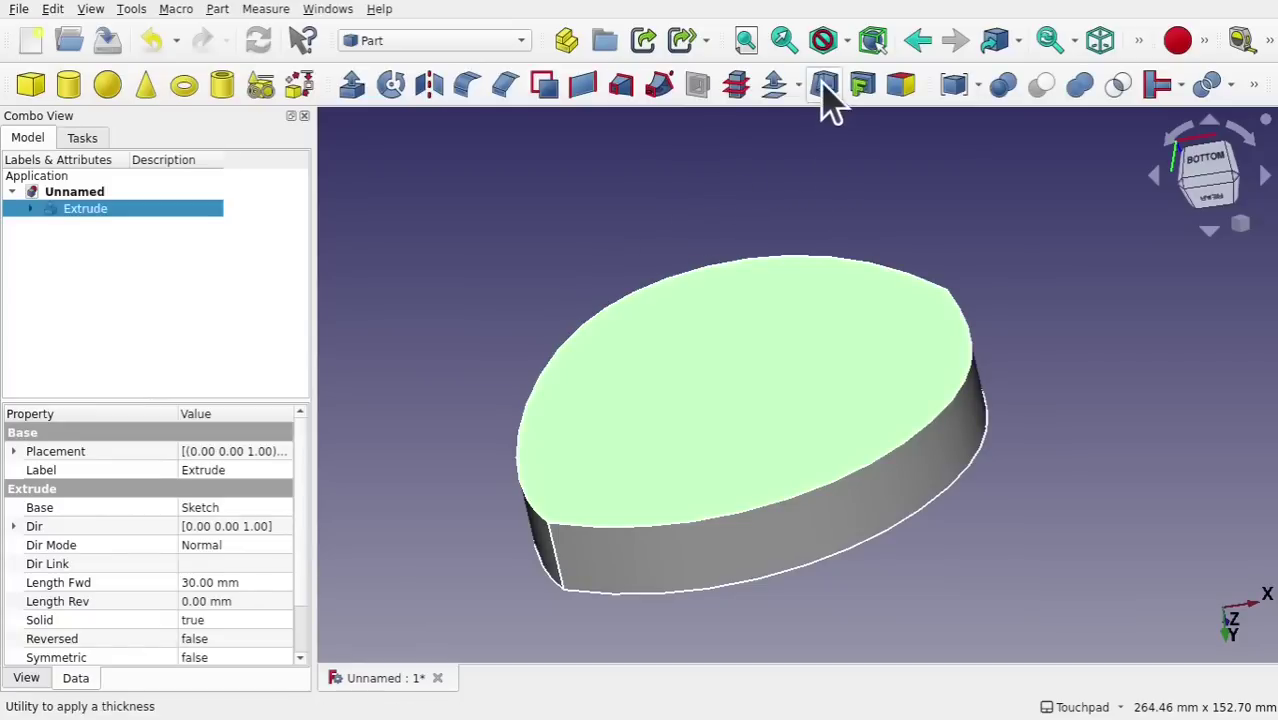
{"action": "left_click", "coordinate": [822, 84]}
{"action": "left_click_drag", "start_coordinate": [707, 217], "coordinate": [665, 283]}
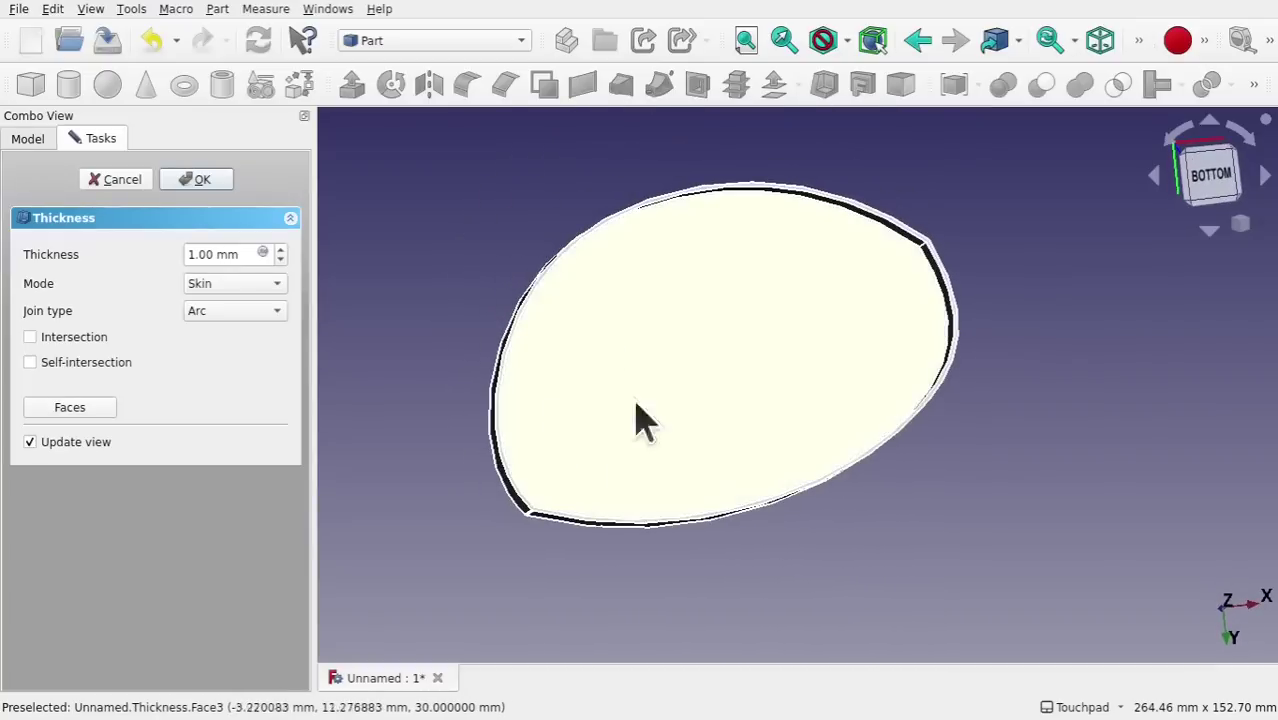
{"action": "left_click", "coordinate": [197, 179]}
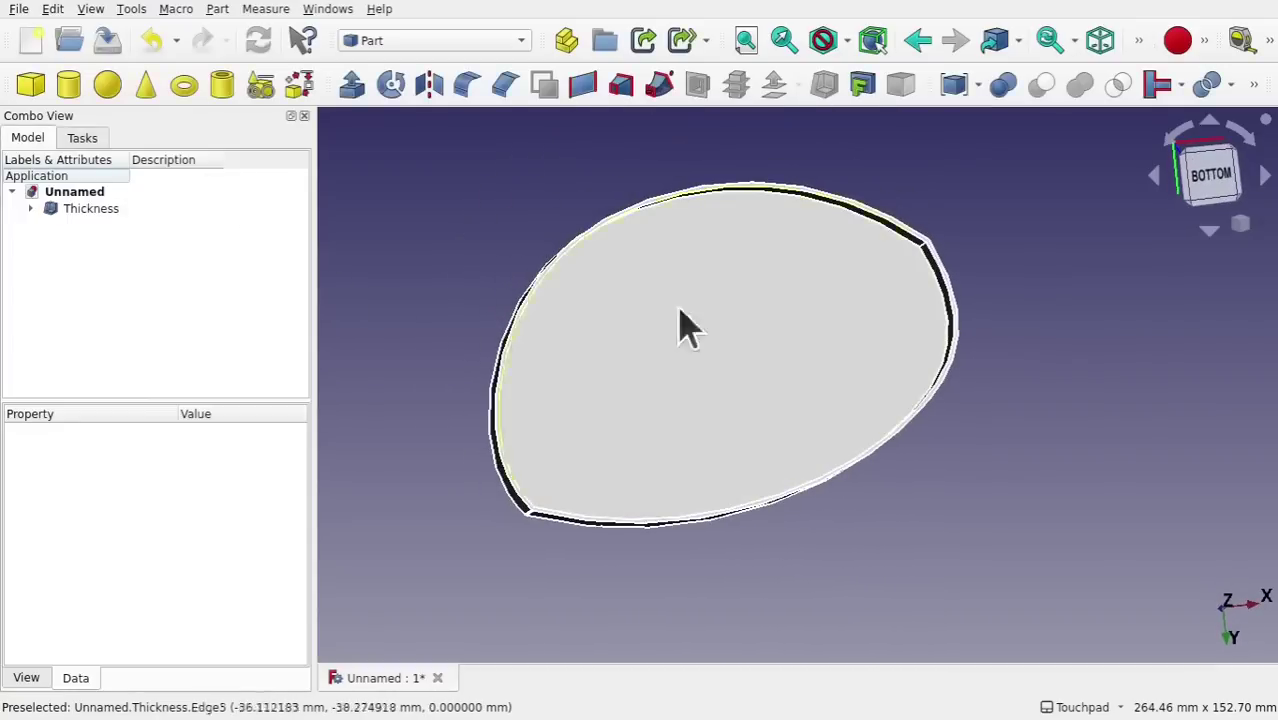
{"action": "left_click_drag", "start_coordinate": [679, 323], "coordinate": [760, 337]}
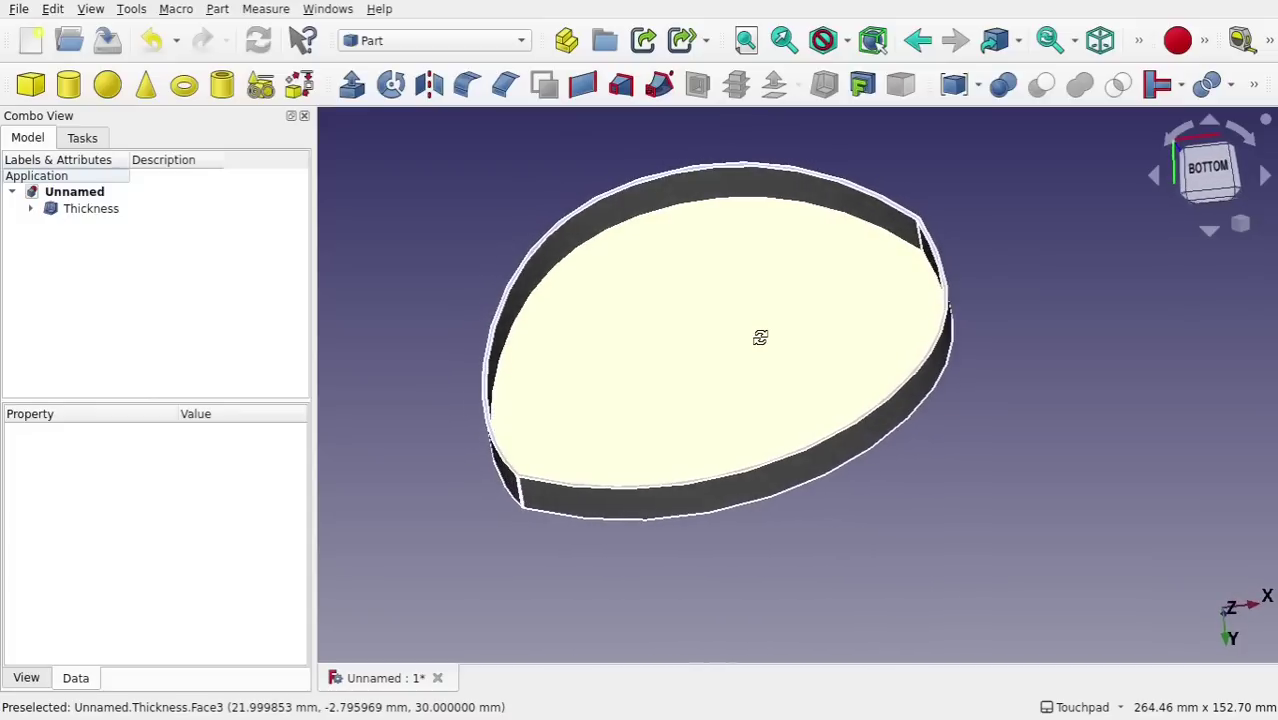
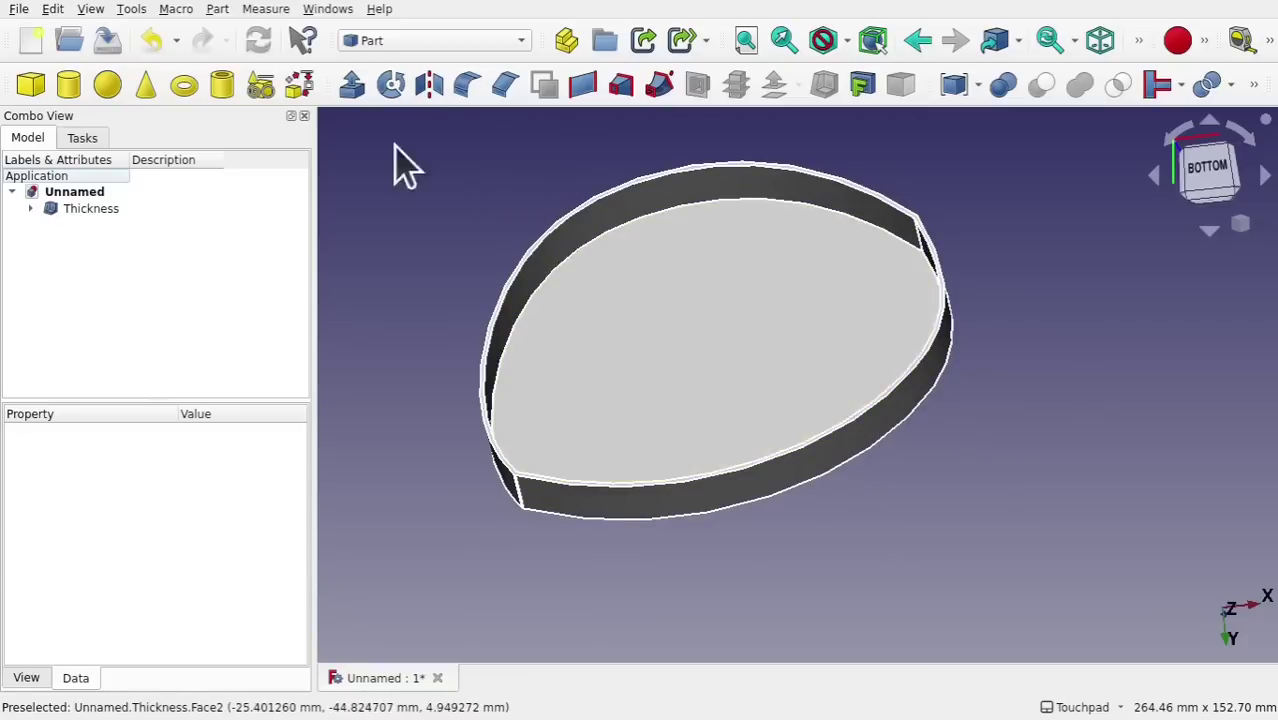
Delete the Thickness object from the model
{"action": "left_click", "coordinate": [101, 210]}
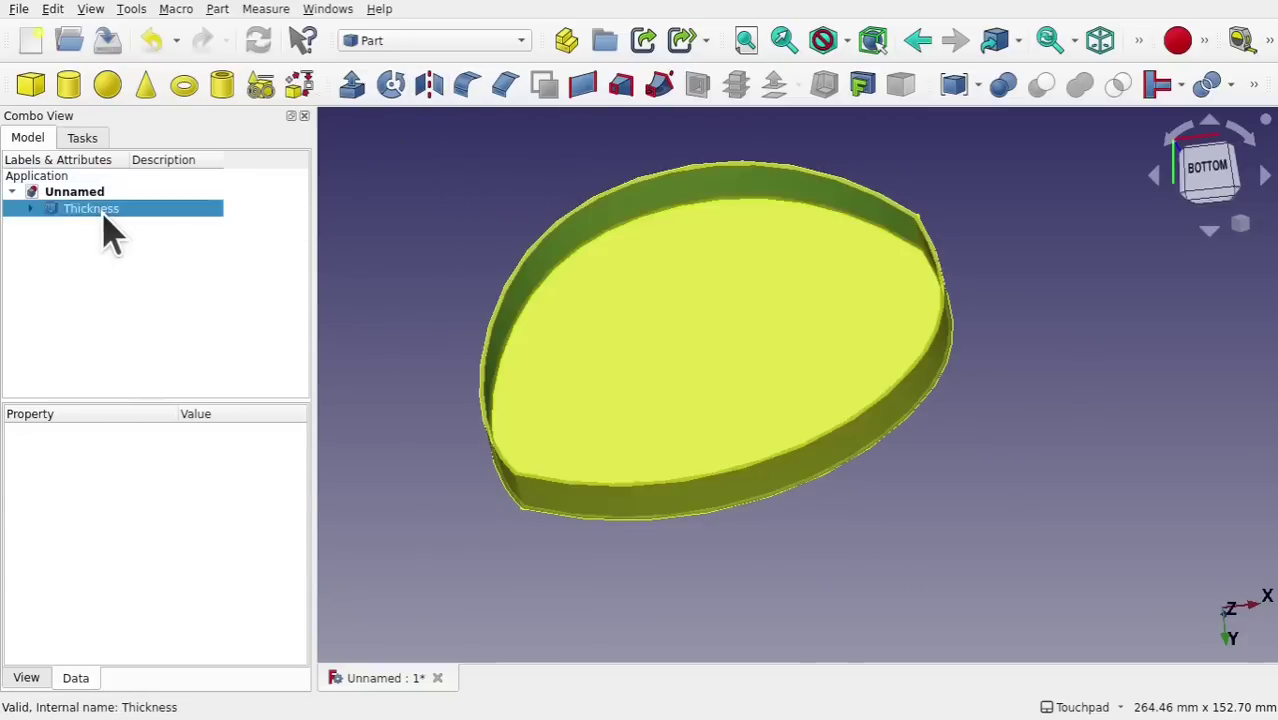
{"action": "key", "text": "Delete"}
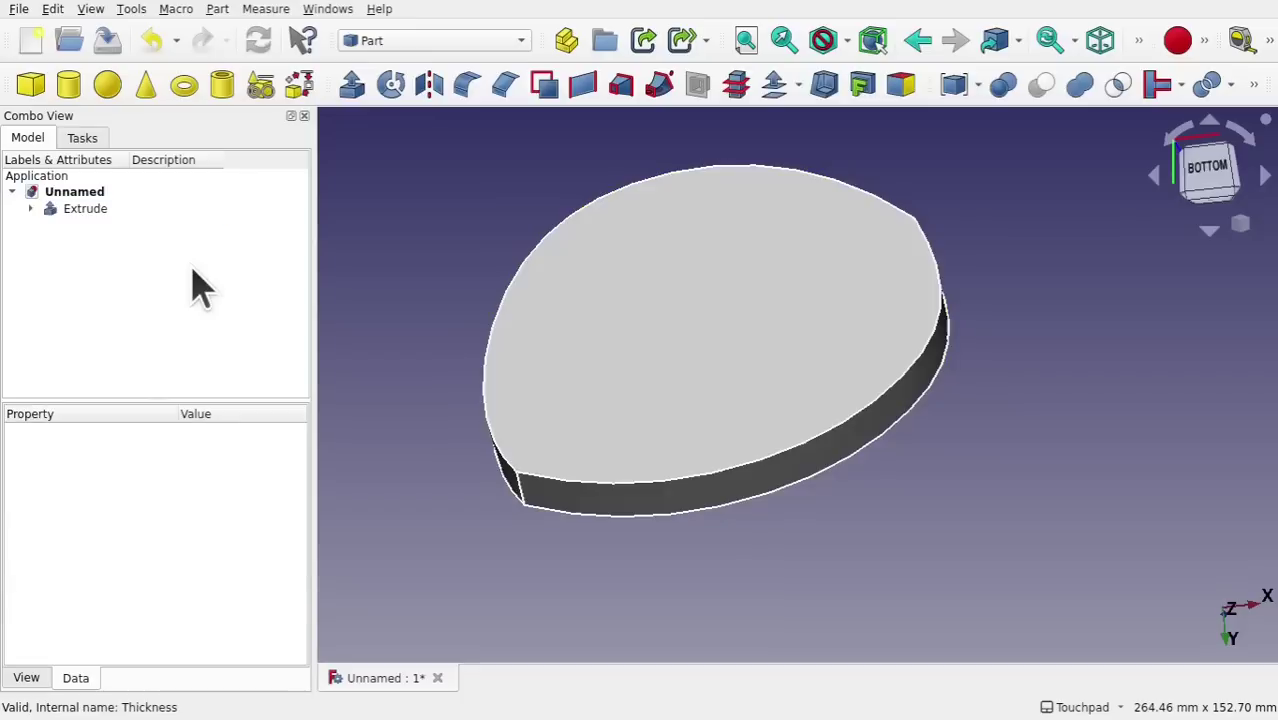
Delete the Extrude object and the B-spline sketch it was built from
{"action": "left_click", "coordinate": [88, 212]}
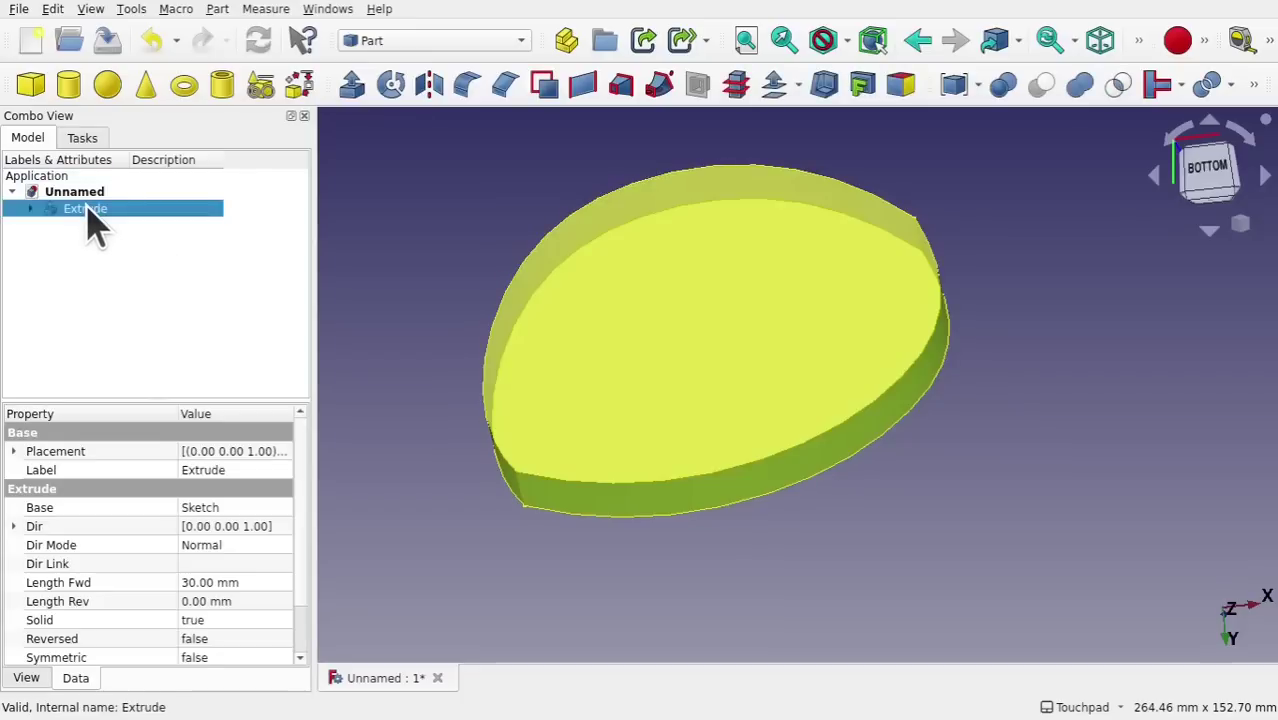
{"action": "key", "text": "Delete"}
{"action": "left_click", "coordinate": [86, 211]}
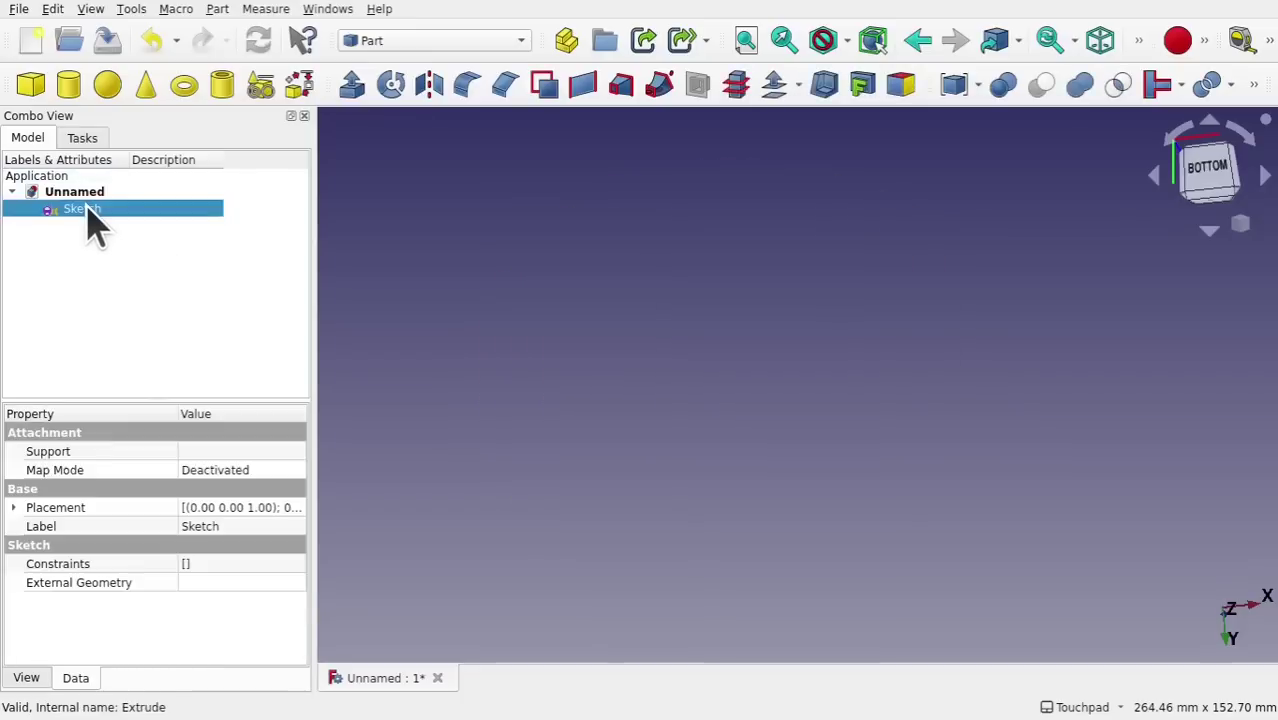
{"action": "key", "text": "Delete"}
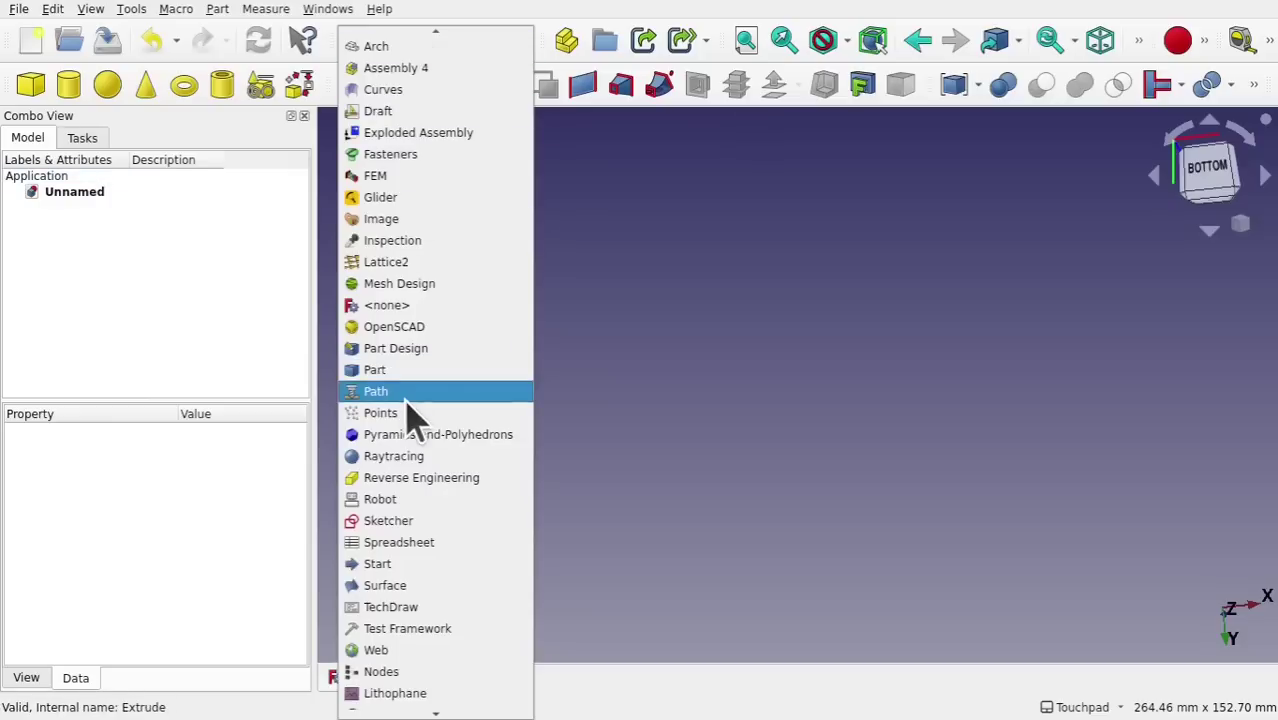
Create a Sketcher sketch on the XY-Plane, draw a rectangle about 93 by 83 mm around the origin, and close it
{"action": "left_click", "coordinate": [415, 521]}
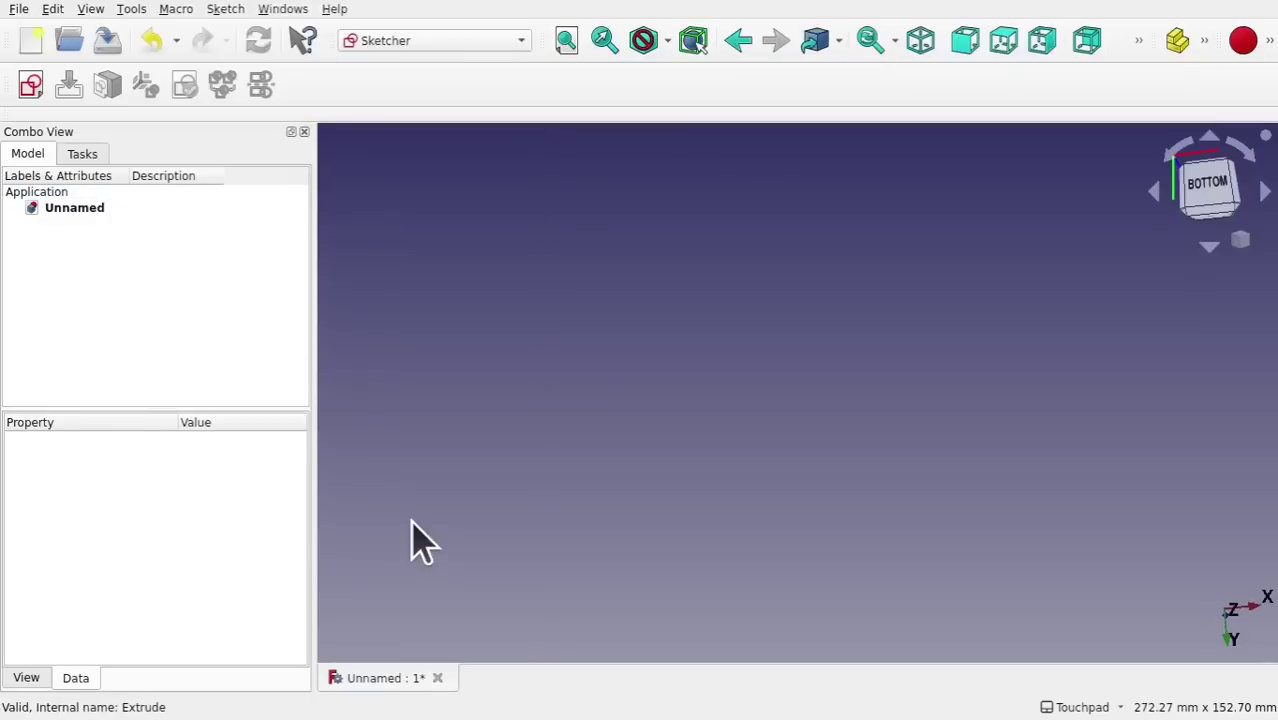
{"action": "left_click", "coordinate": [31, 86]}
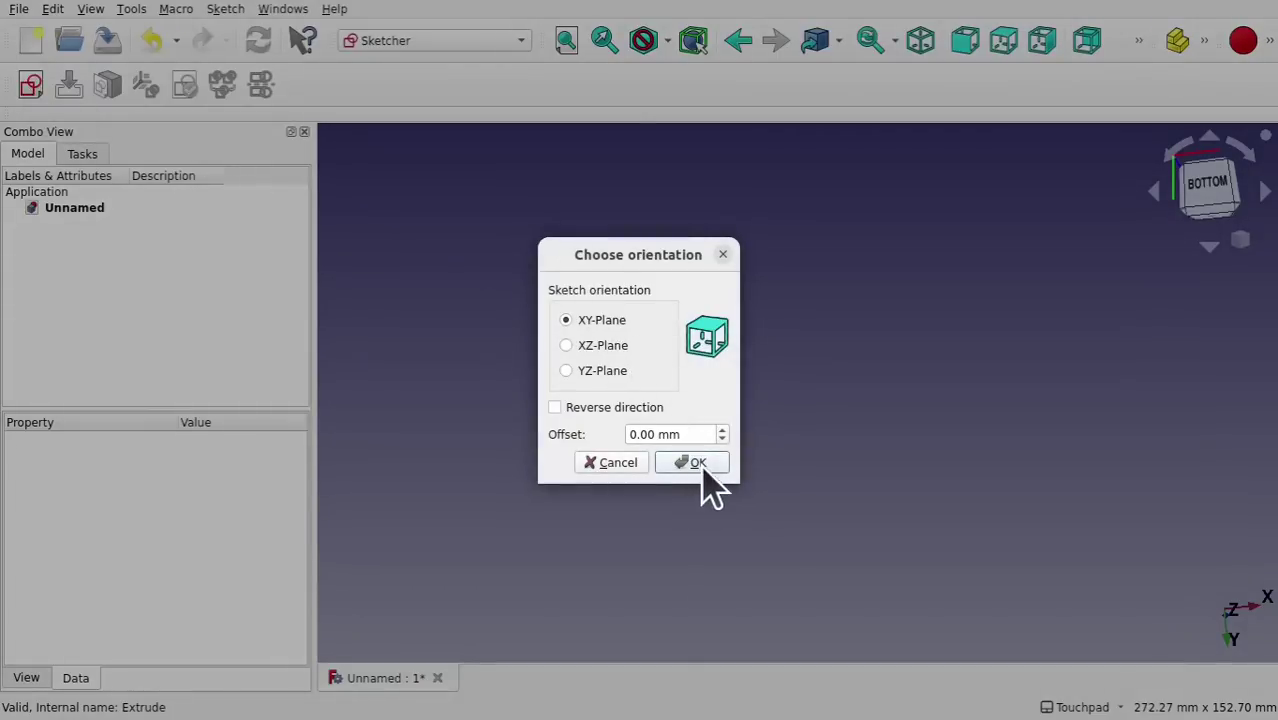
{"action": "left_click", "coordinate": [694, 463]}
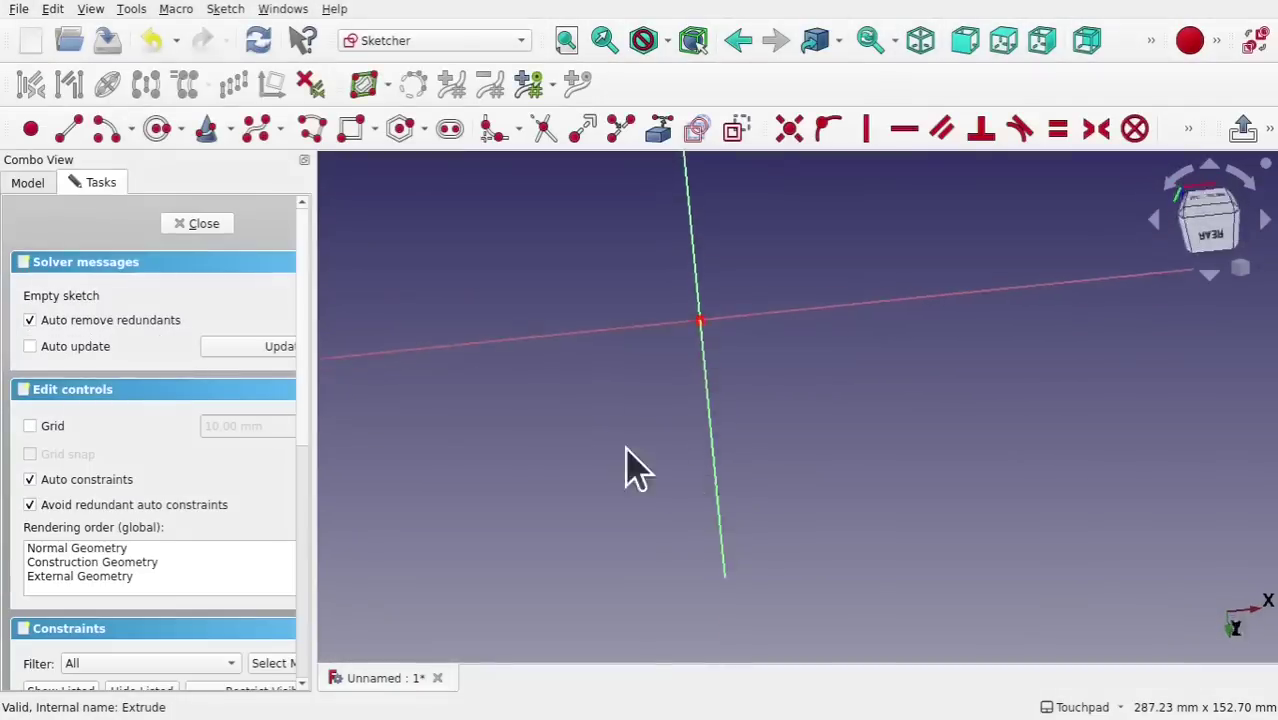
{"action": "left_click", "coordinate": [355, 138]}
{"action": "left_click", "coordinate": [711, 416]}
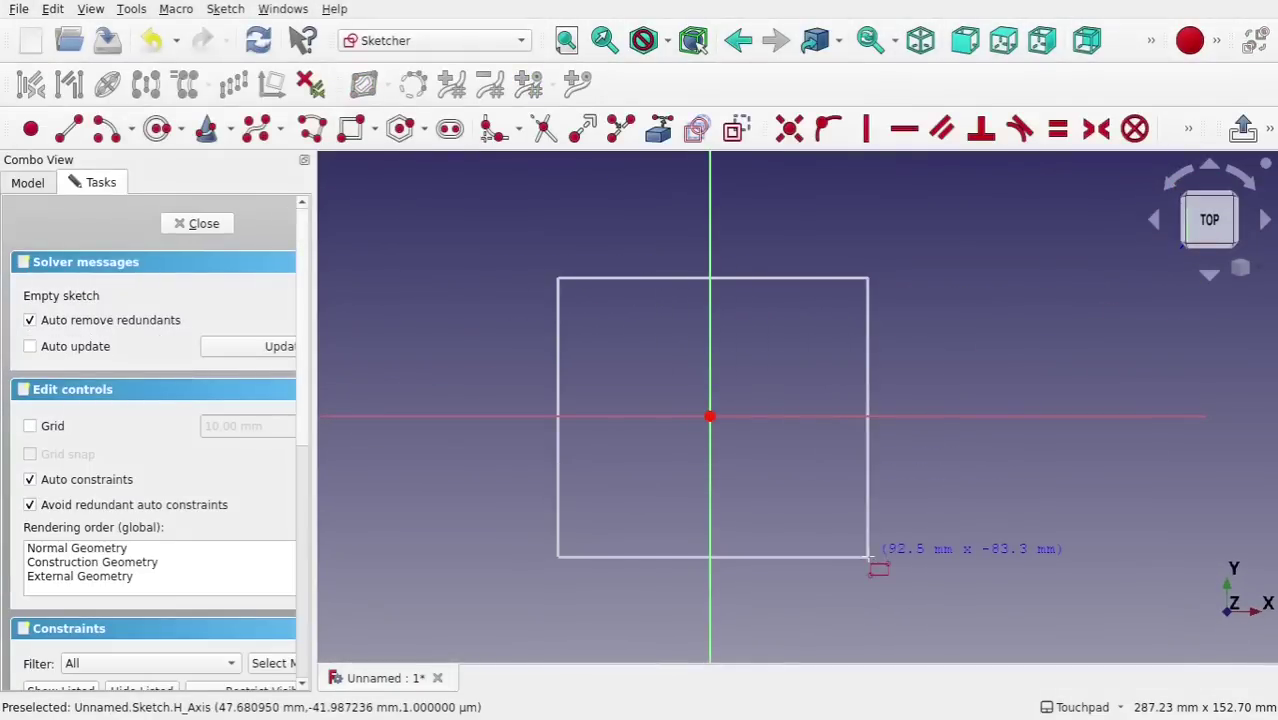
{"action": "left_click", "coordinate": [868, 557]}
{"action": "left_click", "coordinate": [193, 226]}
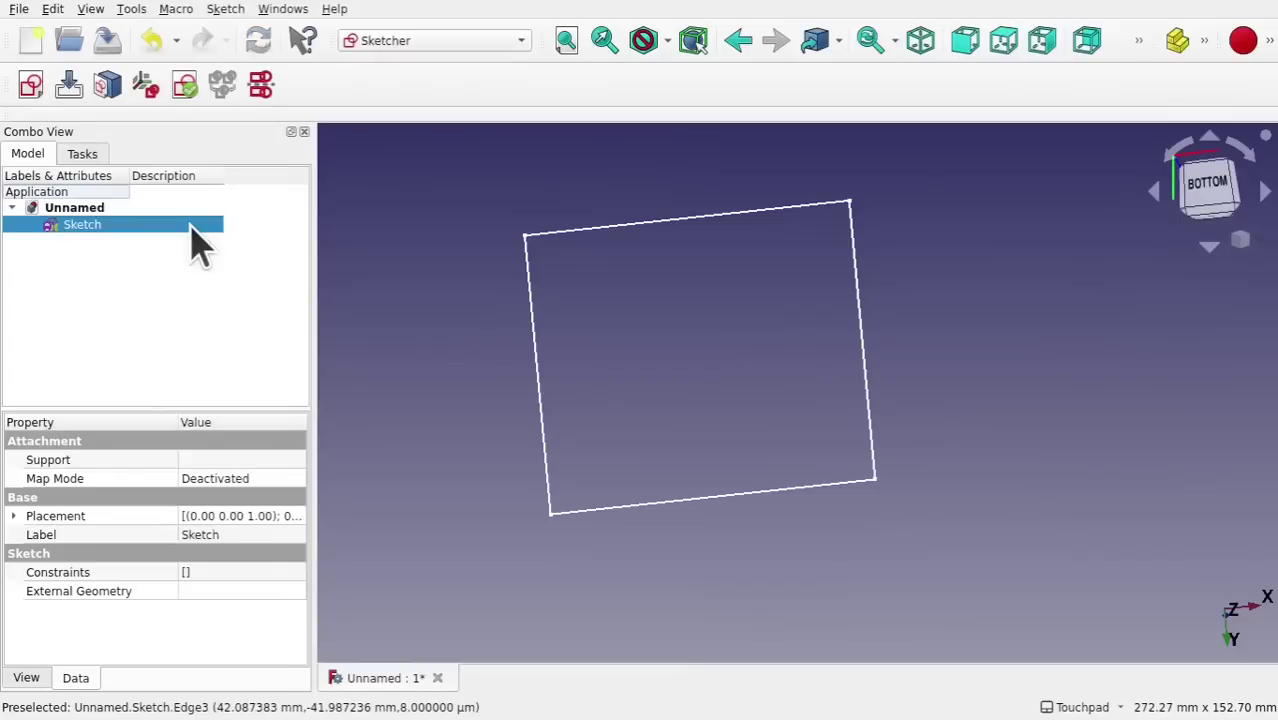
Switch to the Part workbench and extrude the rectangle sketch 30 mm along its normal as a solid
{"action": "left_click", "coordinate": [479, 40]}
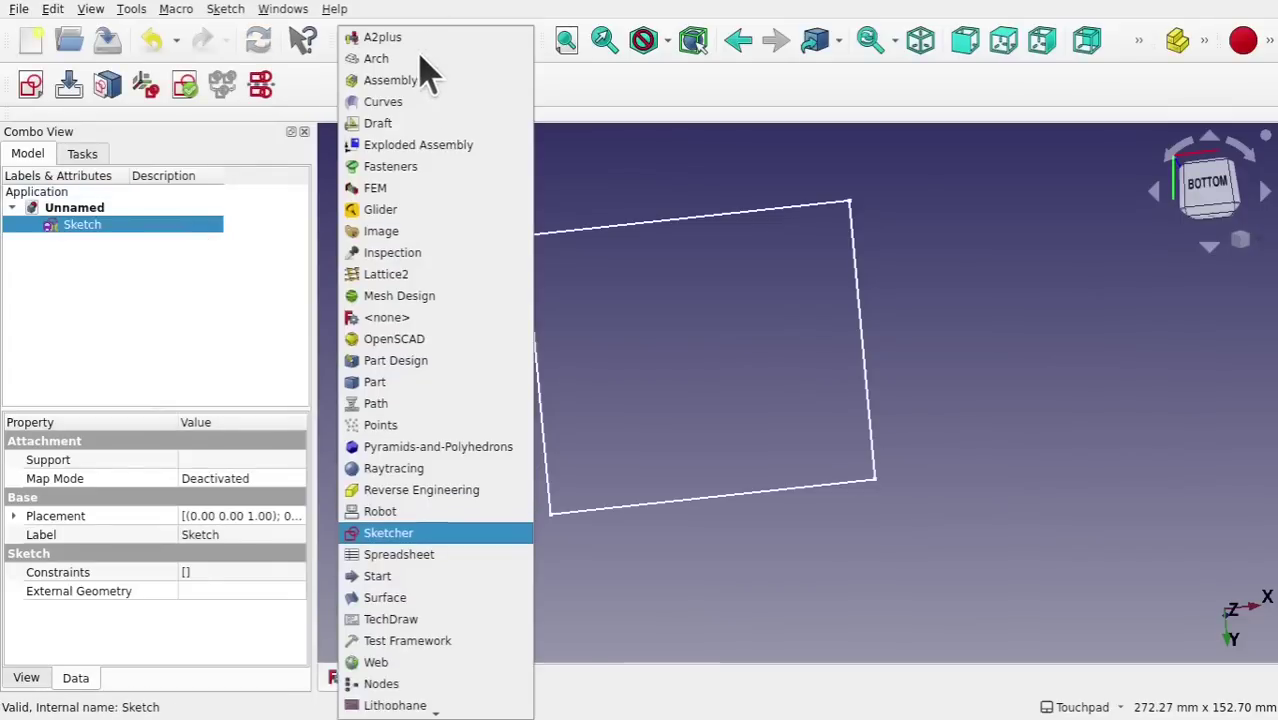
{"action": "left_click", "coordinate": [435, 384]}
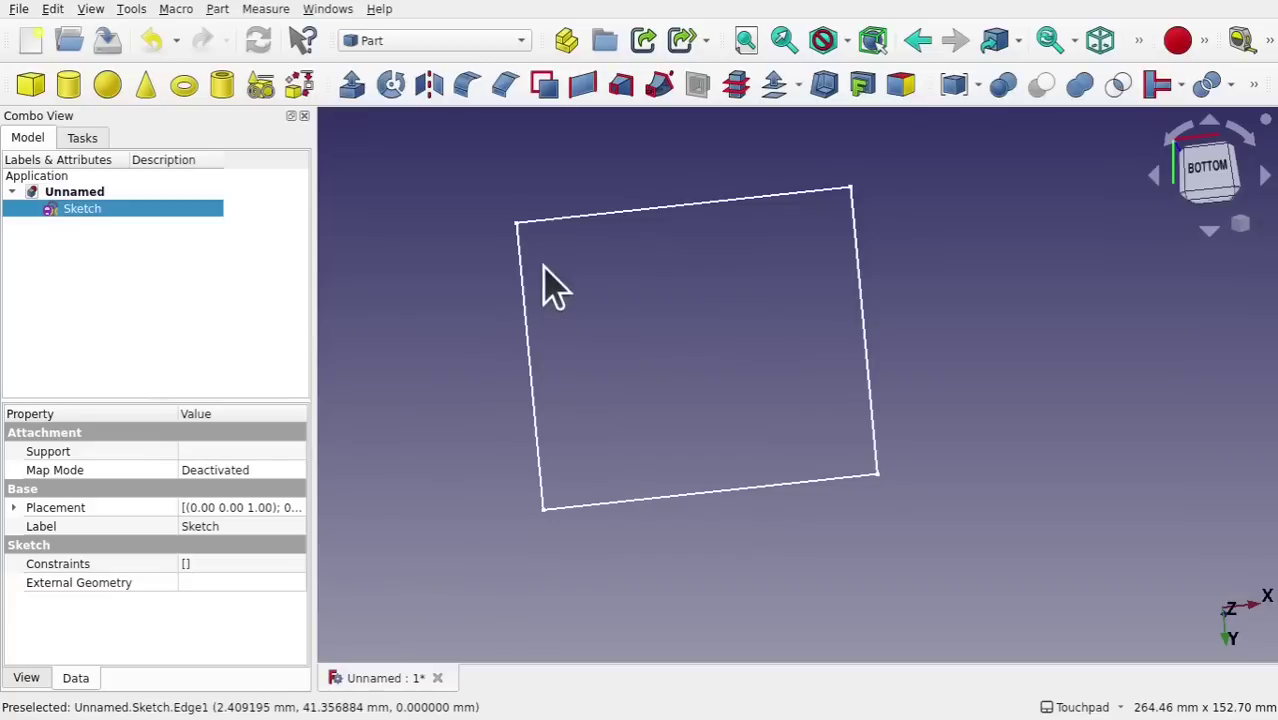
{"action": "left_click", "coordinate": [351, 84]}
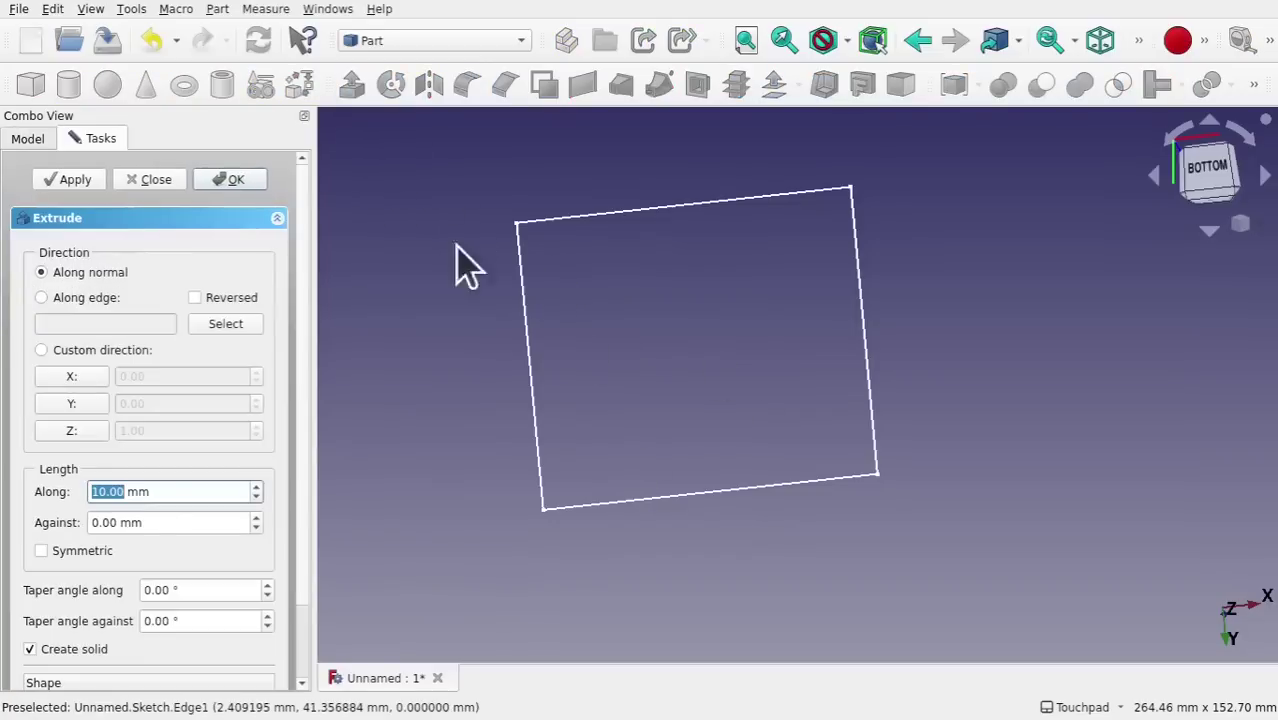
{"action": "type", "text": "30"}
{"action": "key", "text": "Return"}
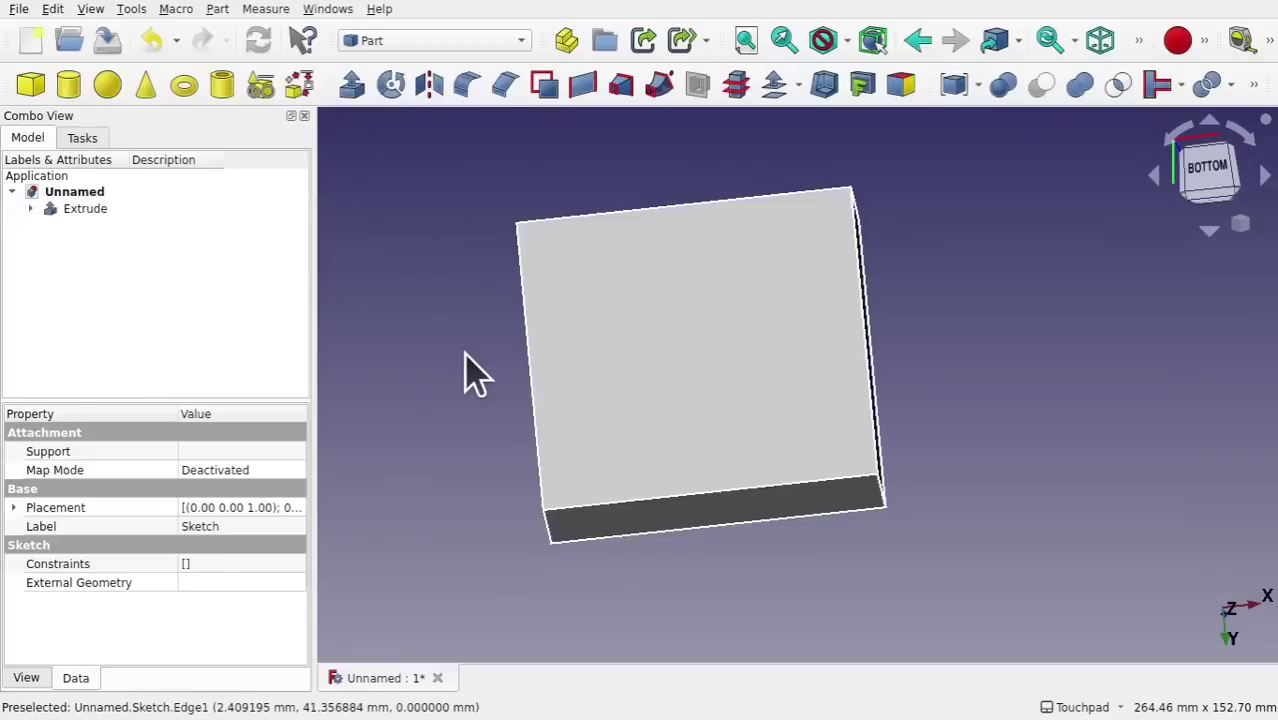
Apply Thickness to the box's bottom face with a 1 mm thickness, Skin mode and Arc join type
{"action": "left_click", "coordinate": [765, 314]}
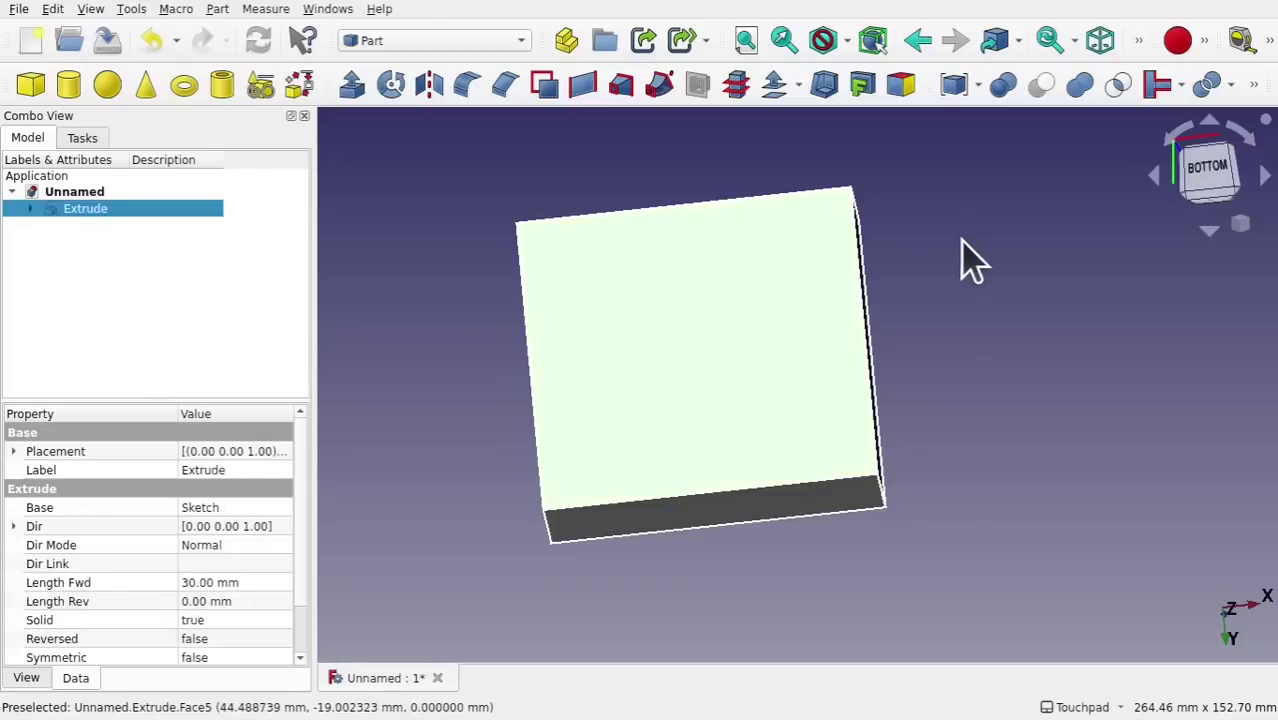
{"action": "left_click", "coordinate": [965, 262]}
{"action": "left_click", "coordinate": [757, 318]}
{"action": "left_click", "coordinate": [217, 10]}
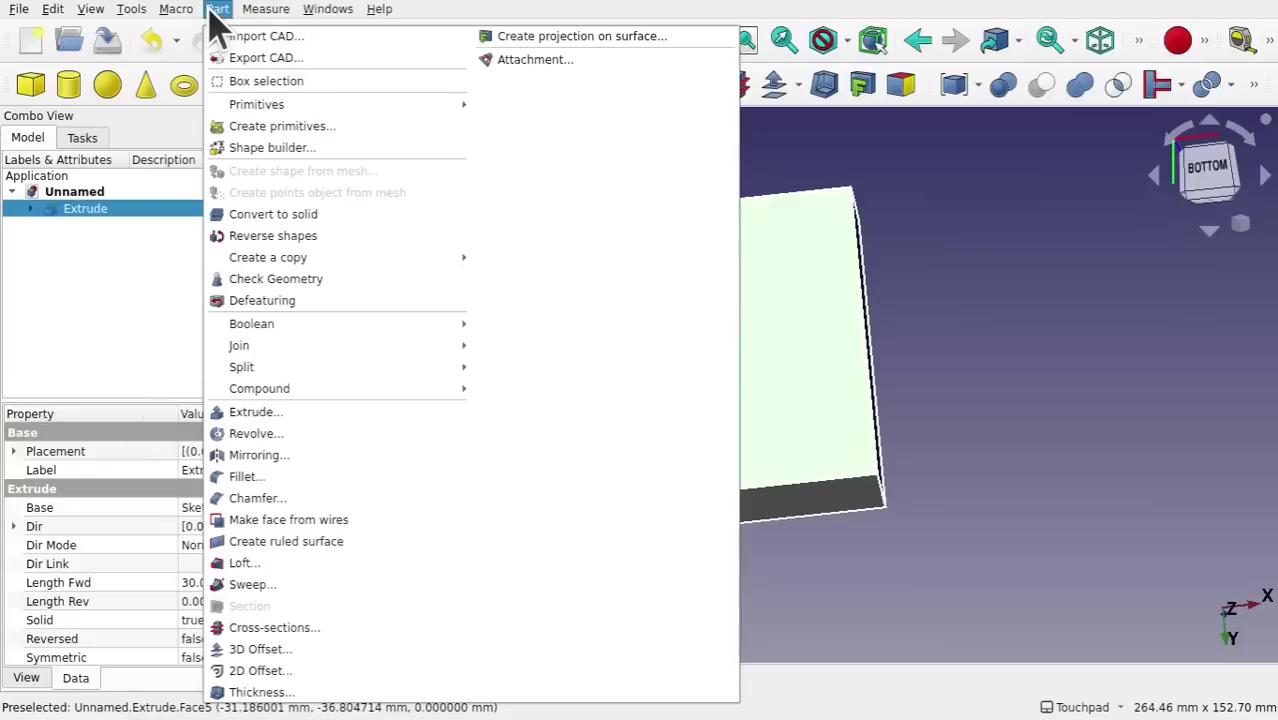
{"action": "left_click", "coordinate": [290, 692]}
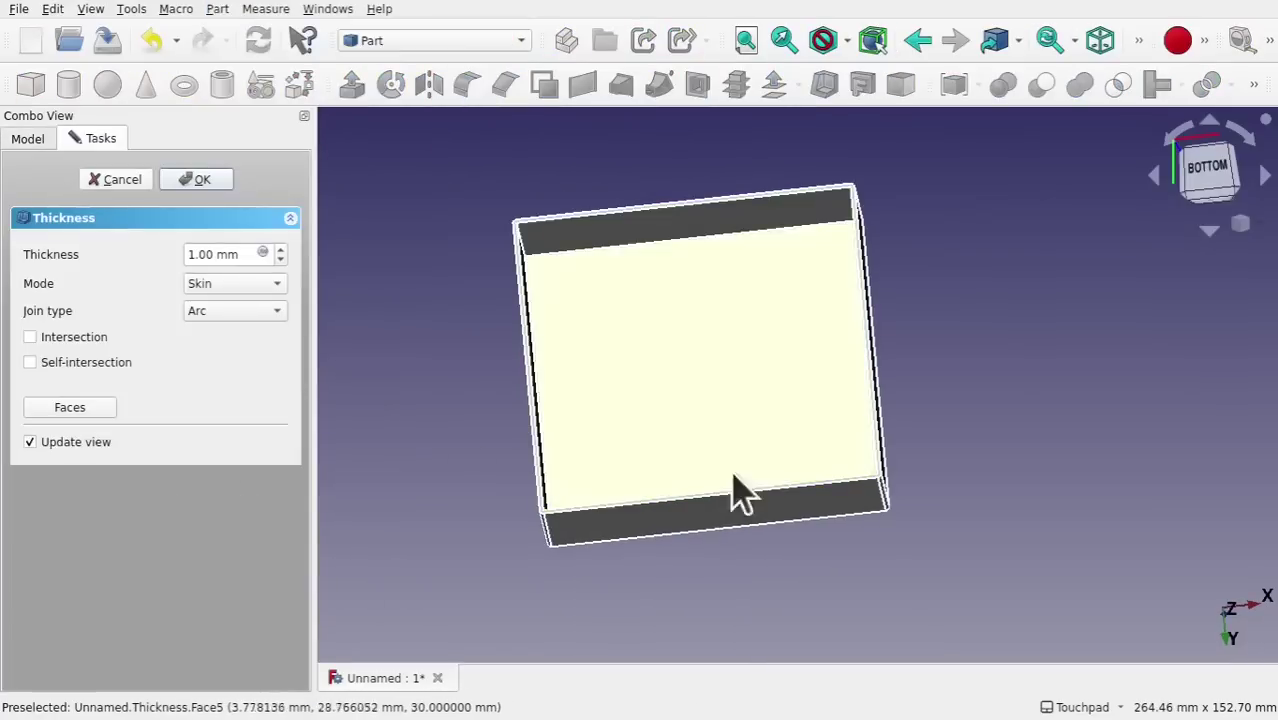
{"action": "left_click_drag", "start_coordinate": [739, 491], "coordinate": [754, 445], "text": "alt"}
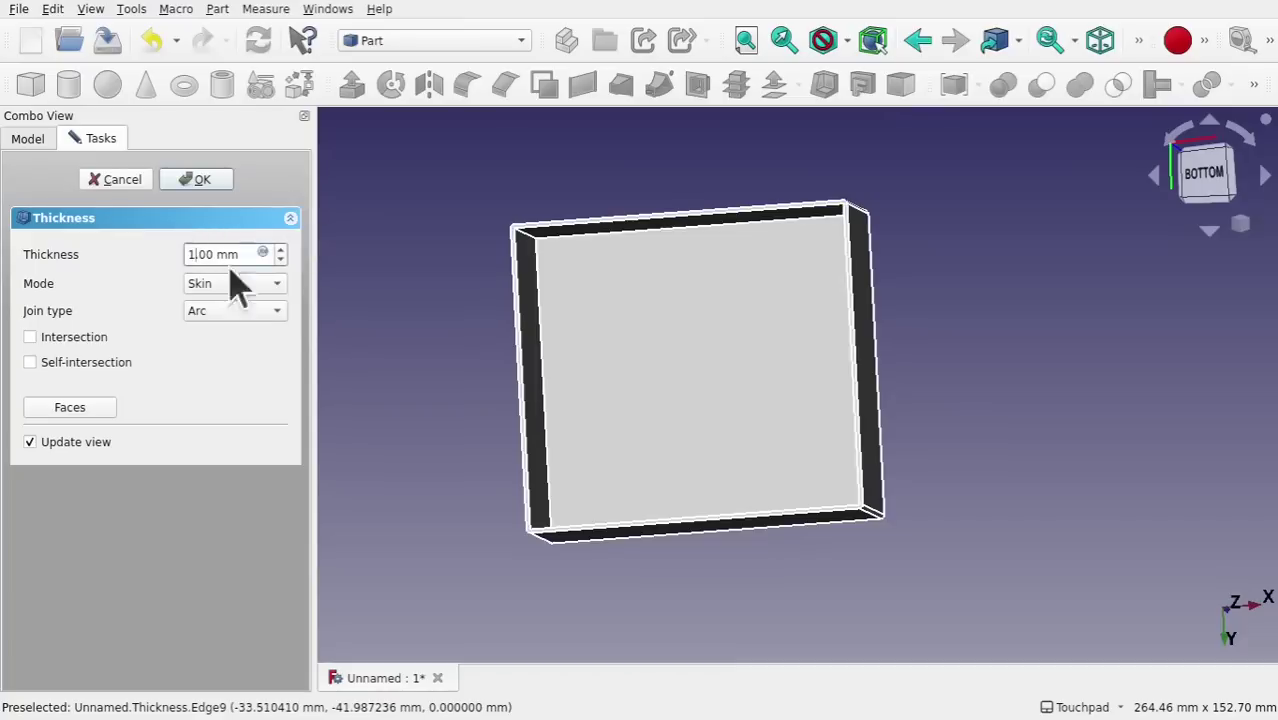
Set the thickness to -1 mm and inspect a corner of the shell's rim up close
{"action": "type", "text": "-"}
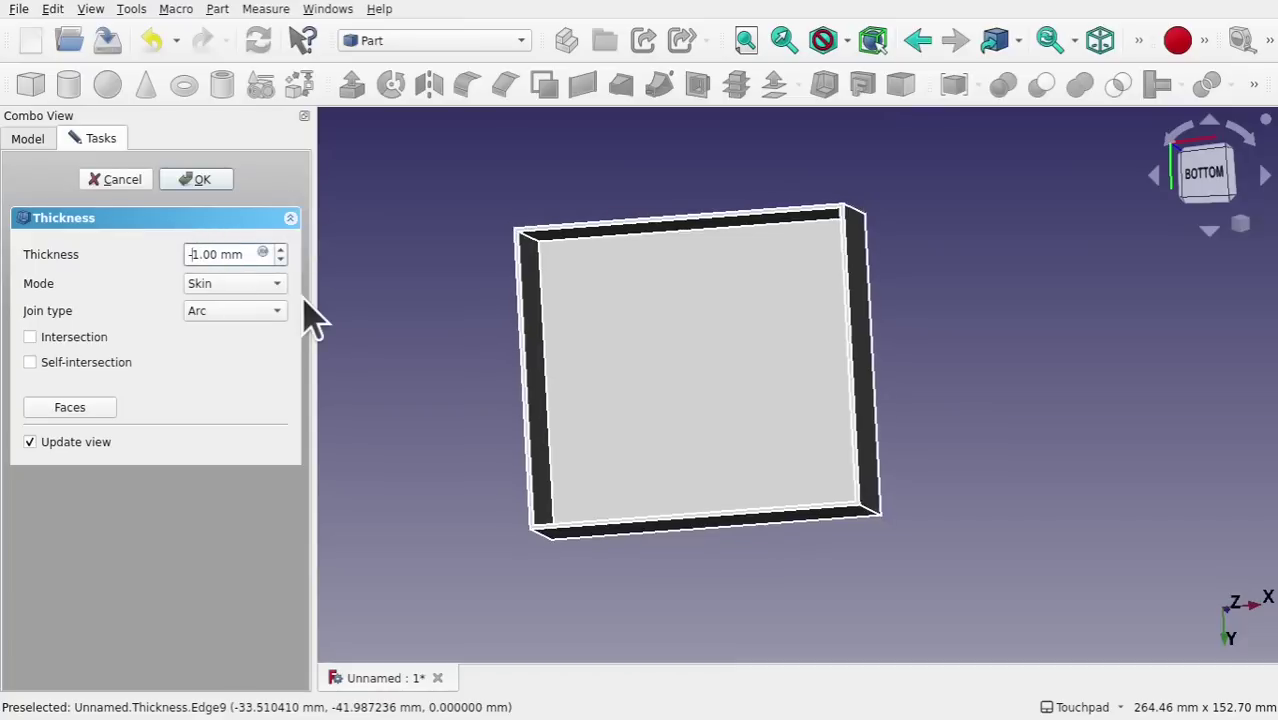
{"action": "left_click_drag", "start_coordinate": [312, 320], "coordinate": [670, 237], "text": "alt"}
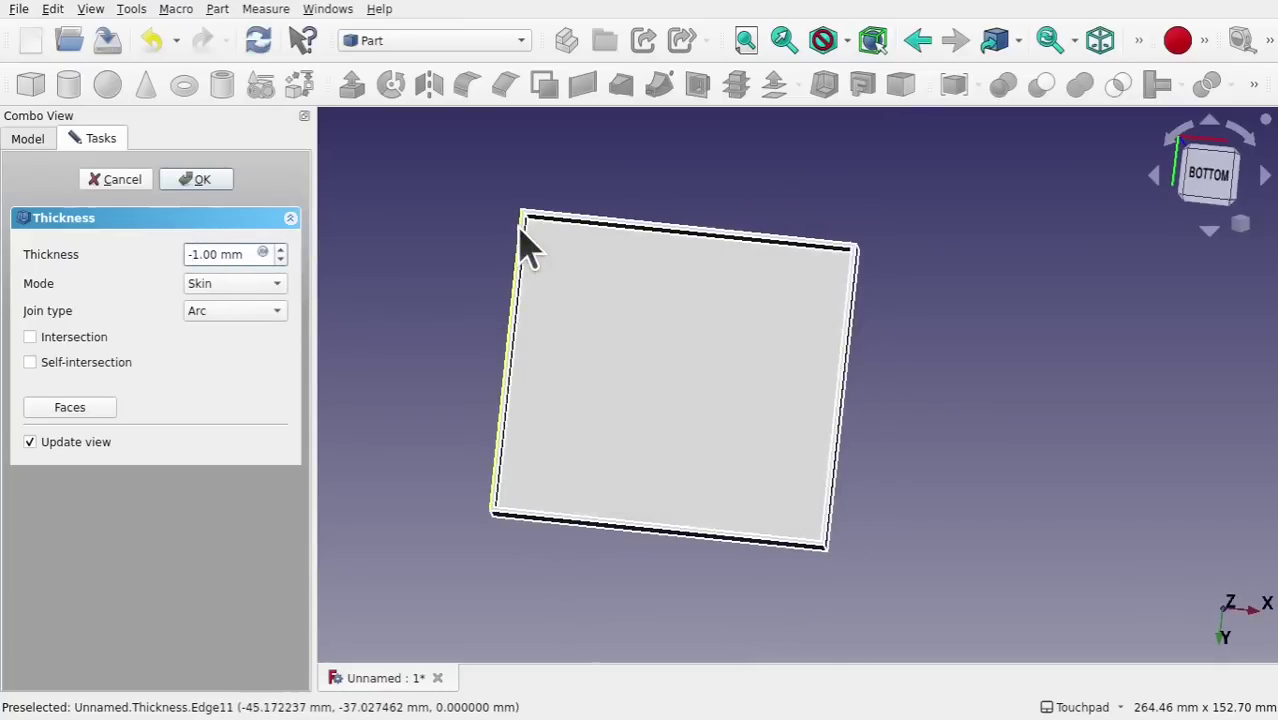
{"action": "scroll", "coordinate": [528, 245], "scroll_direction": "up", "scroll_amount": 4}
{"action": "scroll", "coordinate": [528, 245], "scroll_direction": "up", "scroll_amount": 2}
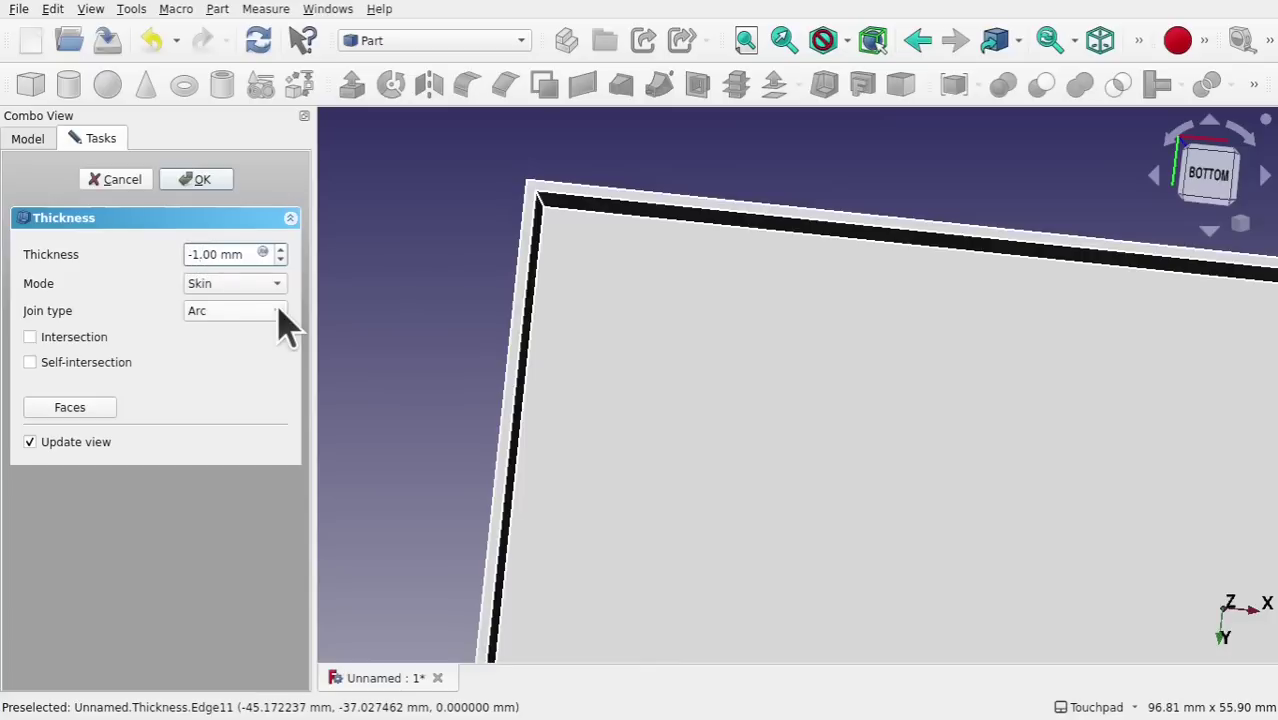
Set the thickness to -5 mm and examine the inward-offset walls
{"action": "key", "text": "Delete"}
{"action": "type", "text": "5"}
{"action": "scroll", "coordinate": [878, 354], "scroll_direction": "down", "scroll_amount": 4}
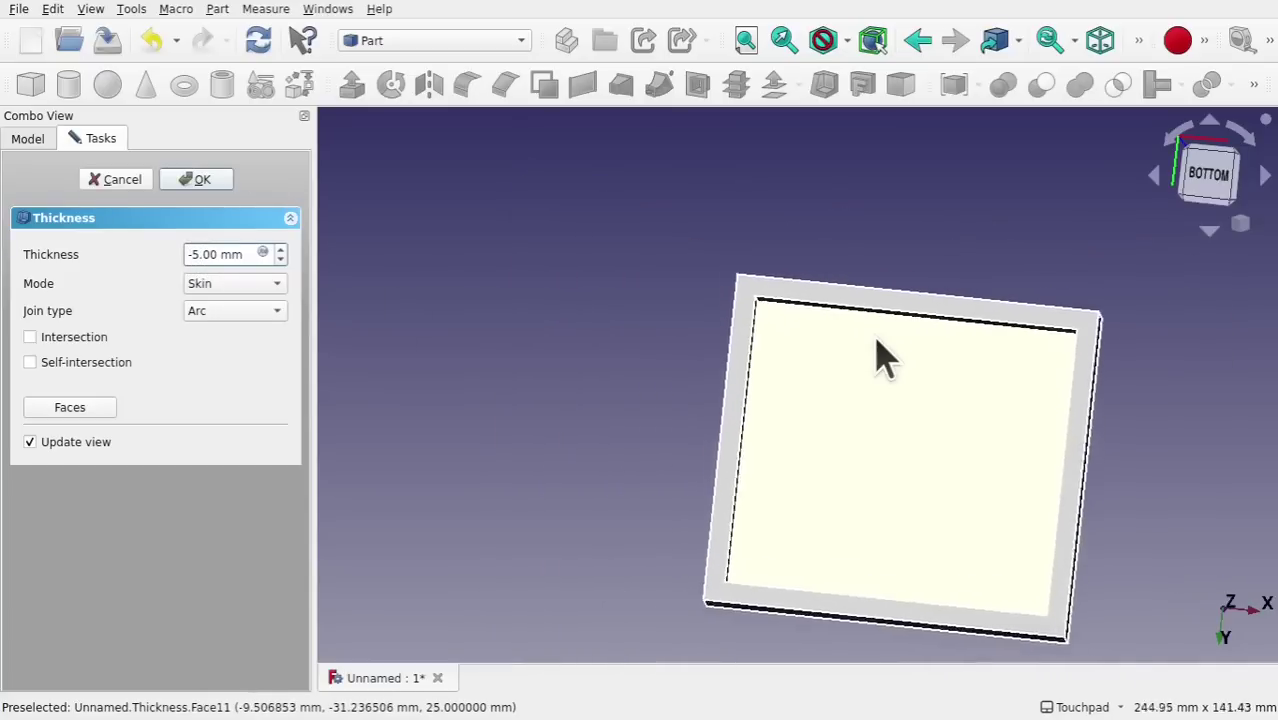
{"action": "scroll", "coordinate": [878, 354], "scroll_direction": "up", "scroll_amount": 1}
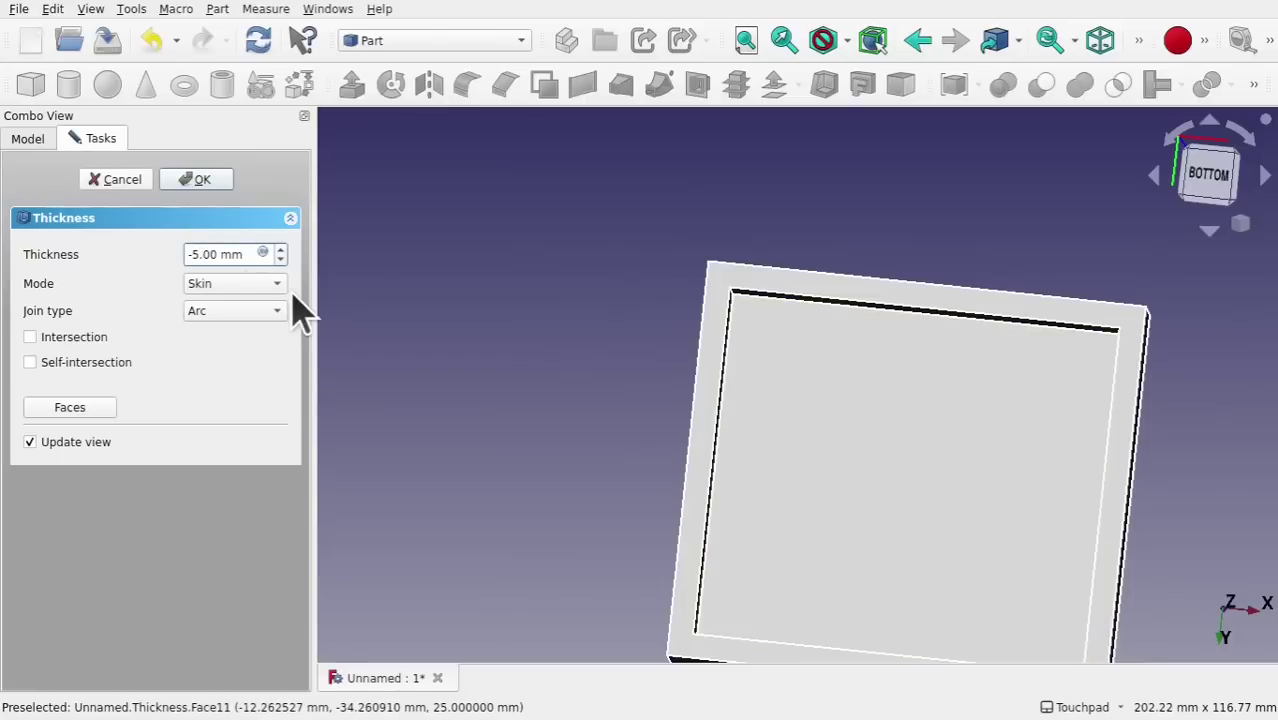
Set the thickness to 5 mm, change the join type to Intersection, and compare the outer corners
{"action": "key", "text": "Delete"}
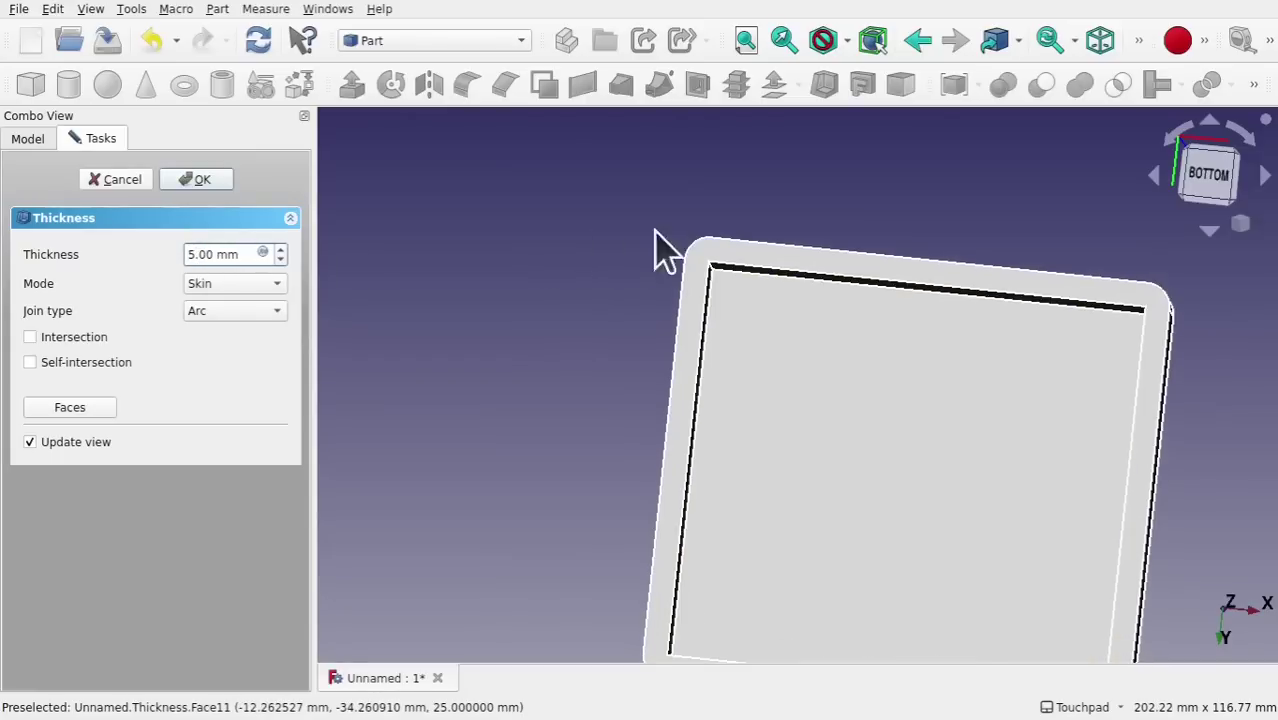
{"action": "middle_click_drag", "start_coordinate": [655, 236], "coordinate": [606, 313]}
{"action": "left_click", "coordinate": [214, 315]}
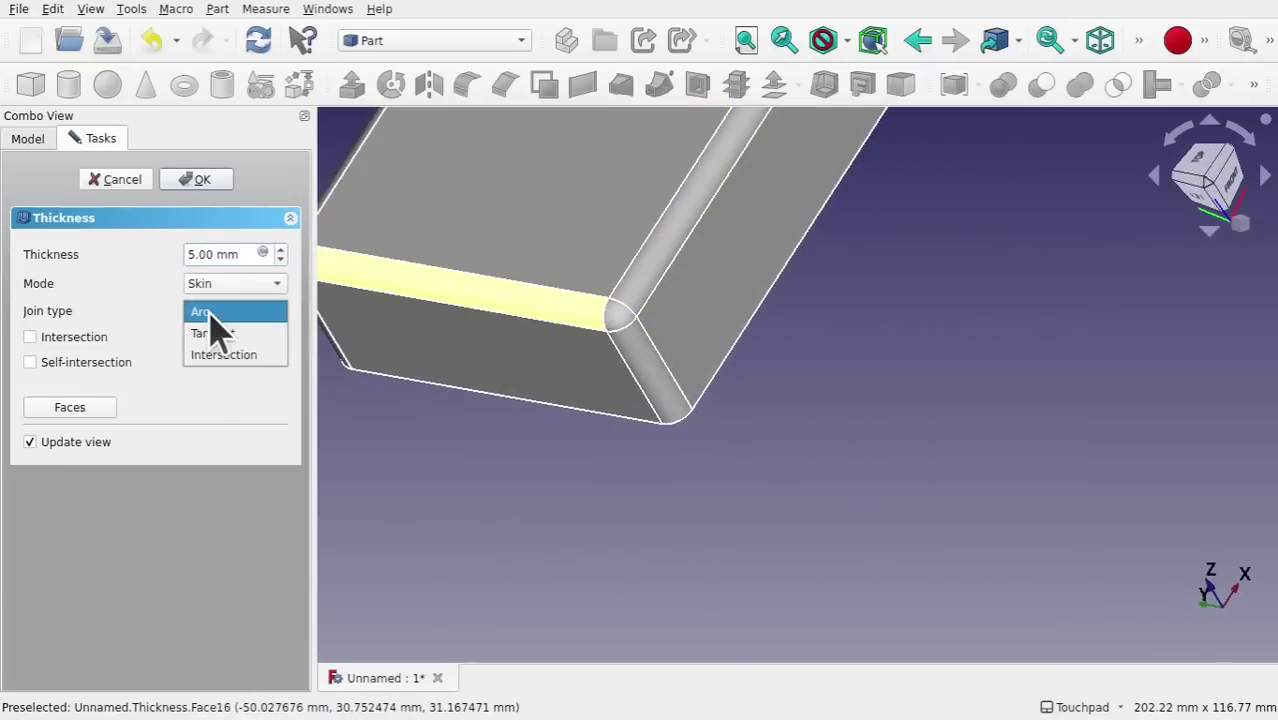
{"action": "left_click", "coordinate": [228, 354]}
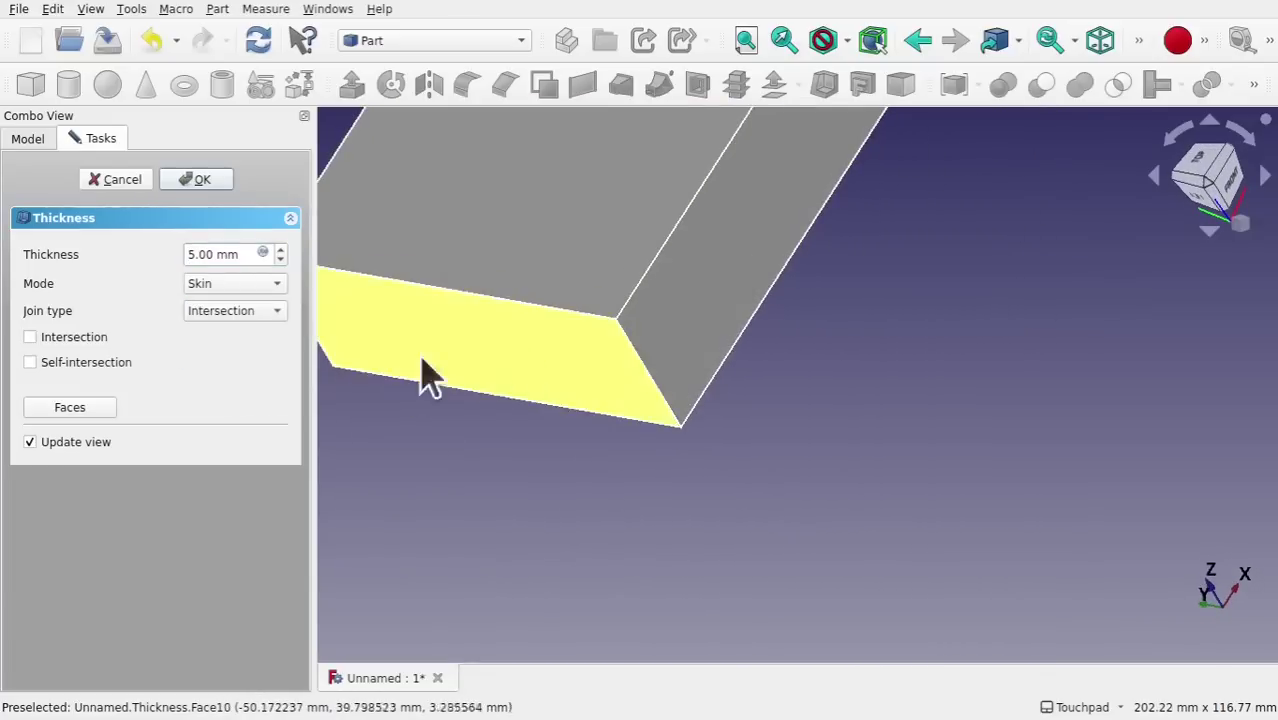
{"action": "middle_click_drag", "start_coordinate": [422, 371], "coordinate": [568, 502]}
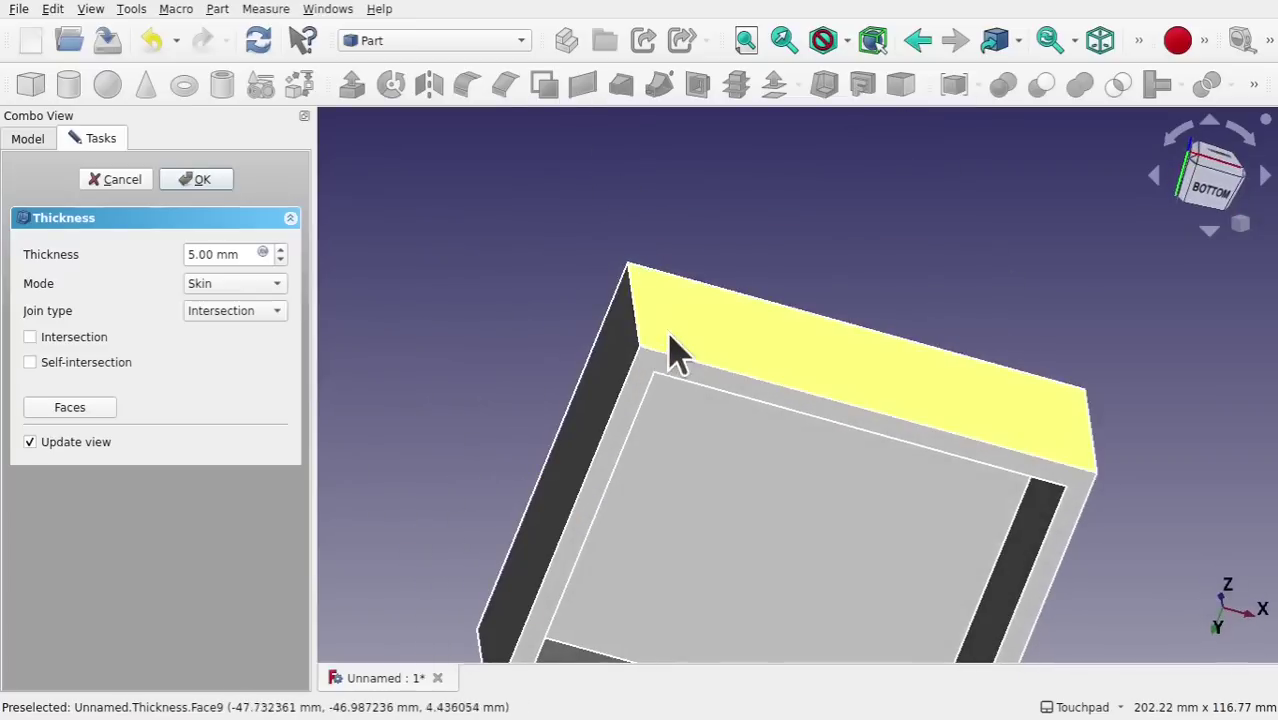
{"action": "middle_click_drag", "start_coordinate": [673, 348], "coordinate": [645, 322]}
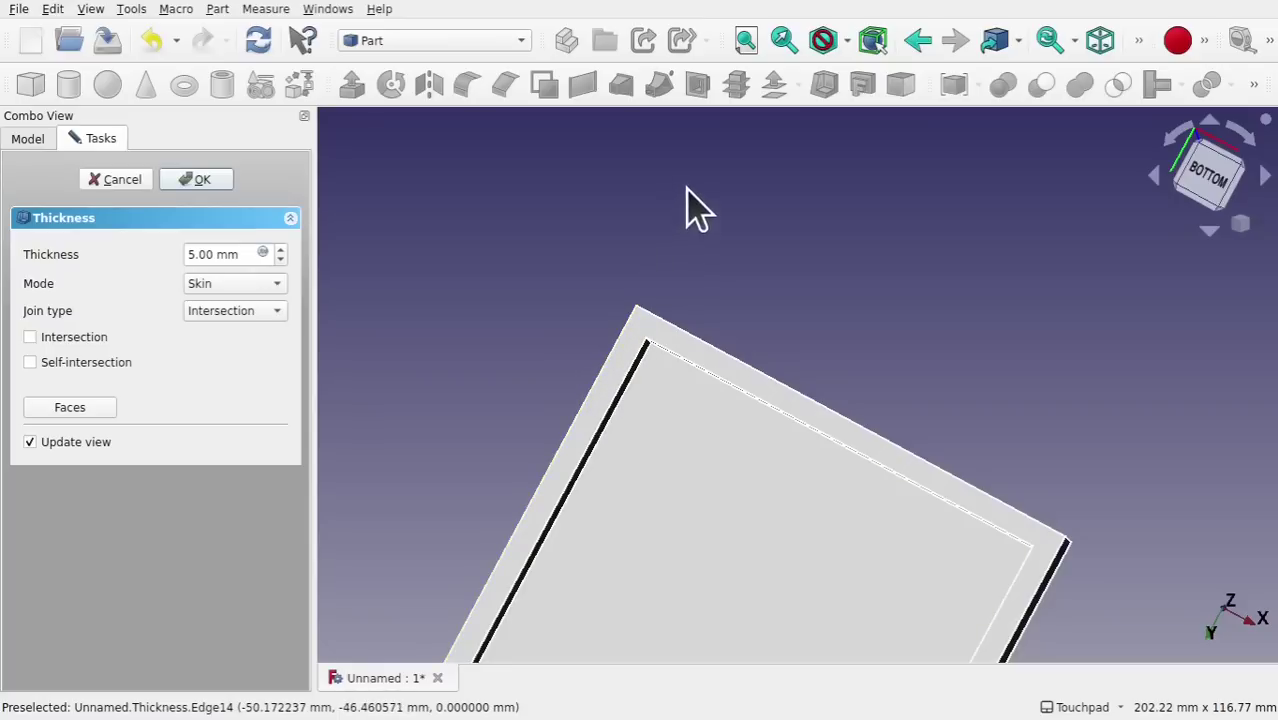
{"action": "middle_click_drag", "start_coordinate": [633, 280], "coordinate": [685, 379]}
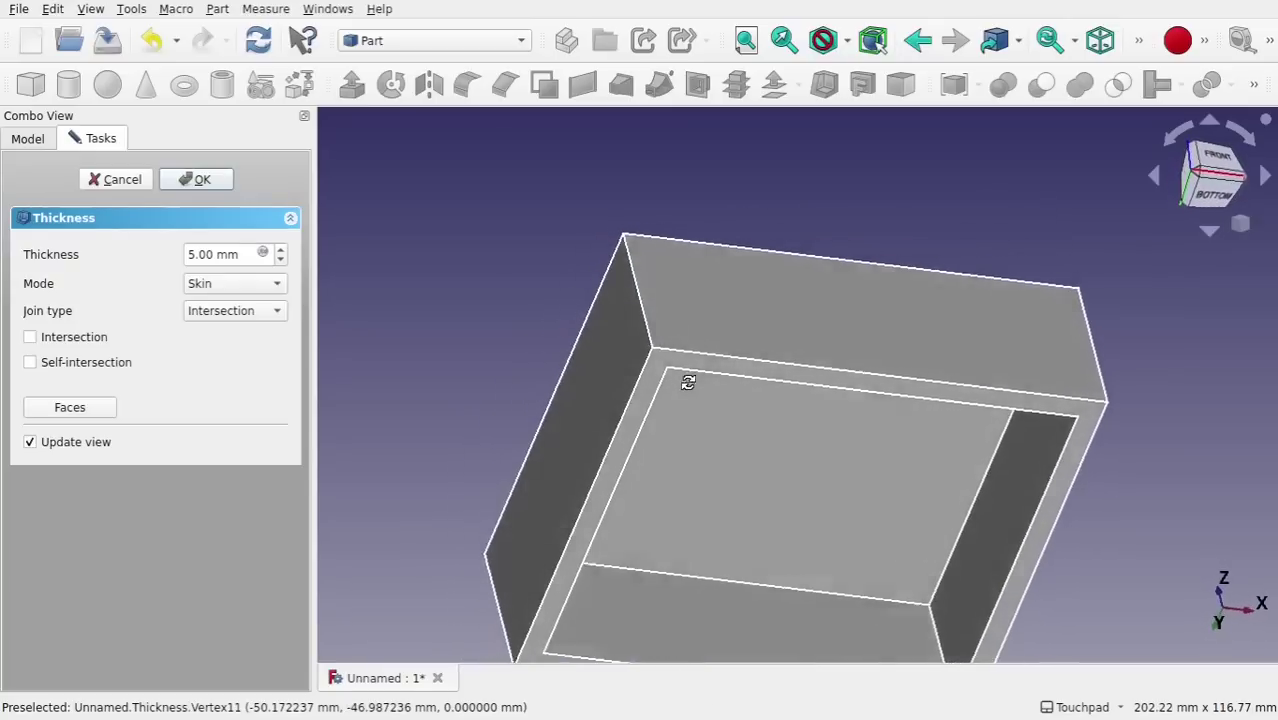
Set the join type to Arc and the thickness to -5 mm, and inspect the hollowed box from several sides
{"action": "left_click", "coordinate": [238, 318]}
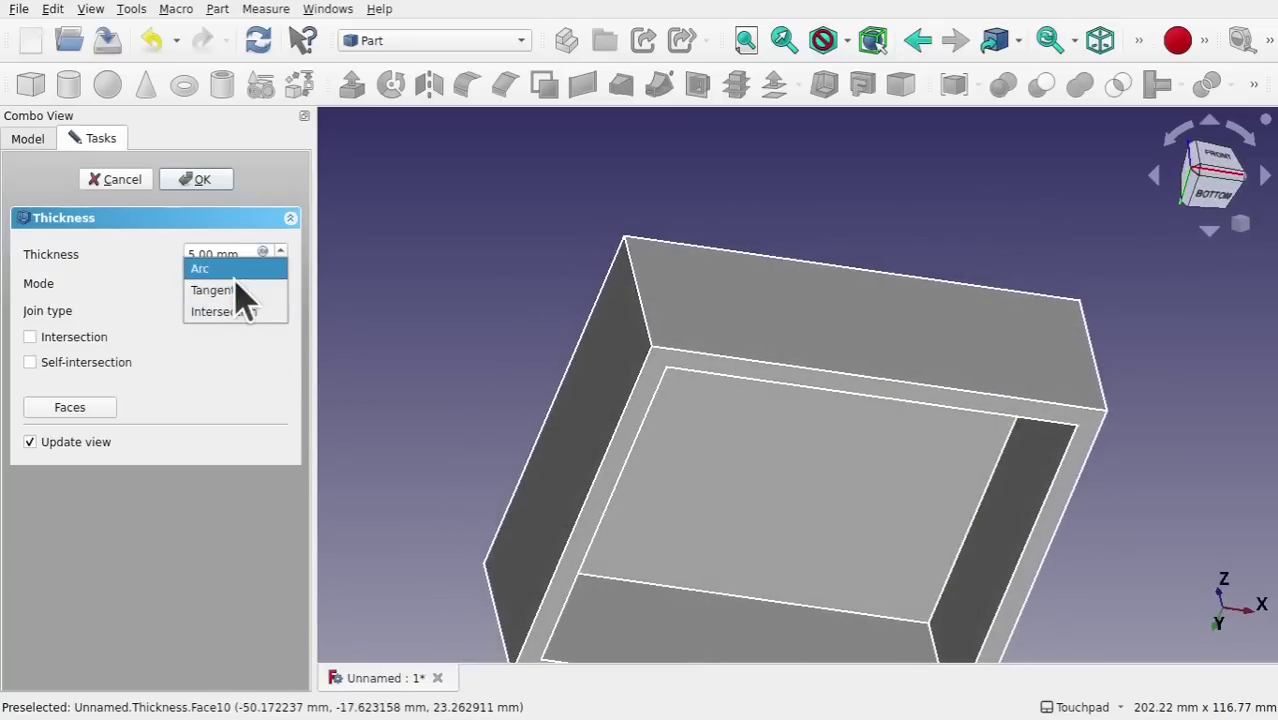
{"action": "left_click", "coordinate": [236, 277]}
{"action": "left_click_drag", "start_coordinate": [679, 313], "coordinate": [500, 230], "text": "alt"}
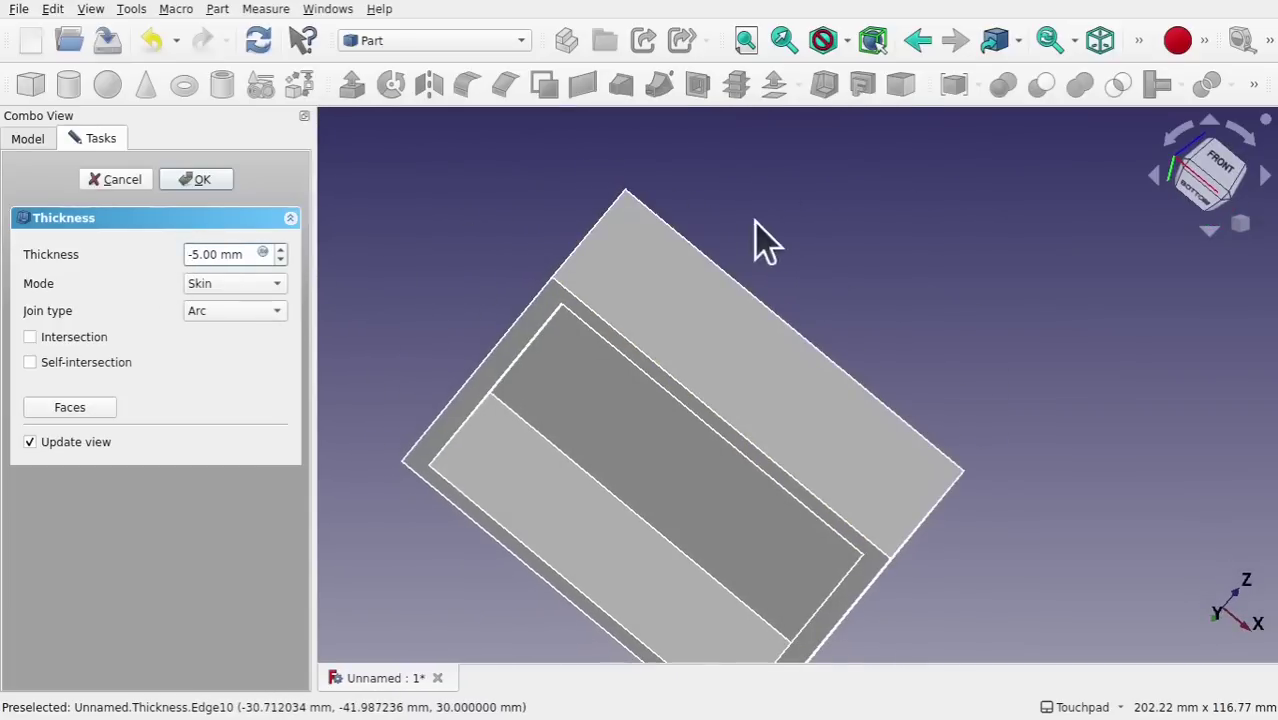
{"action": "left_click_drag", "start_coordinate": [760, 240], "coordinate": [622, 305], "text": "alt"}
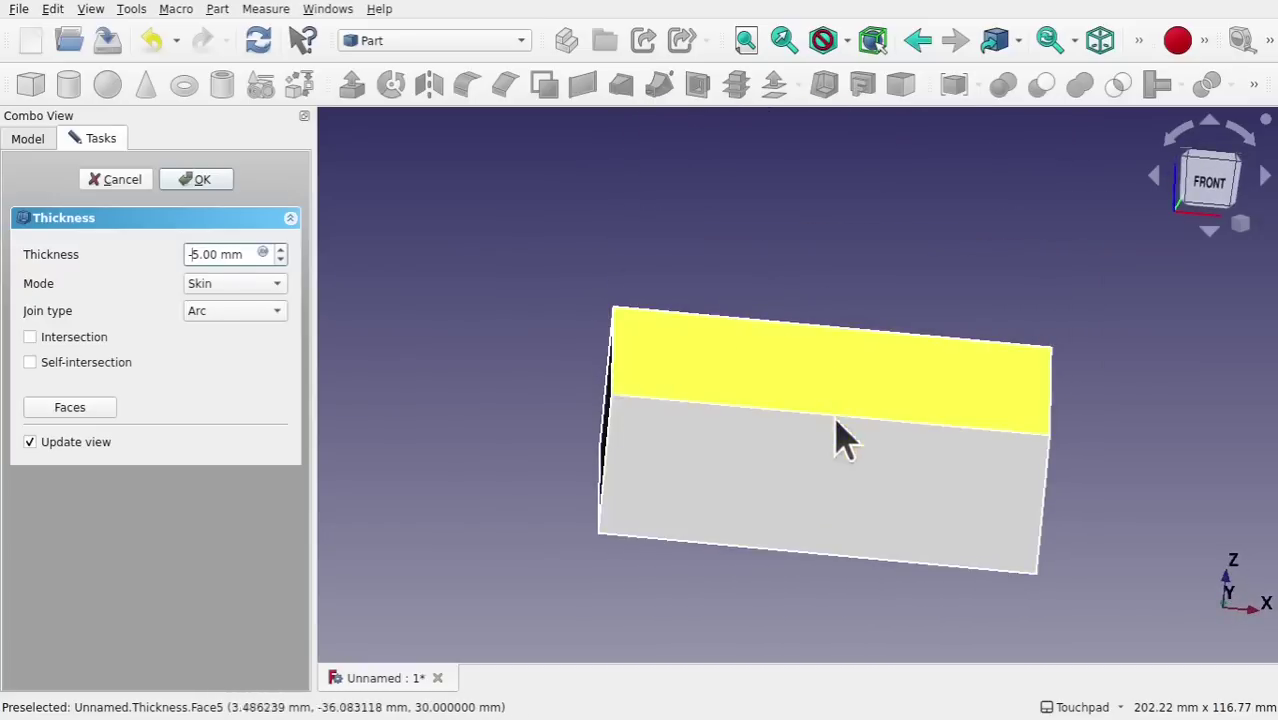
{"action": "left_click_drag", "start_coordinate": [765, 479], "coordinate": [718, 261], "text": "alt"}
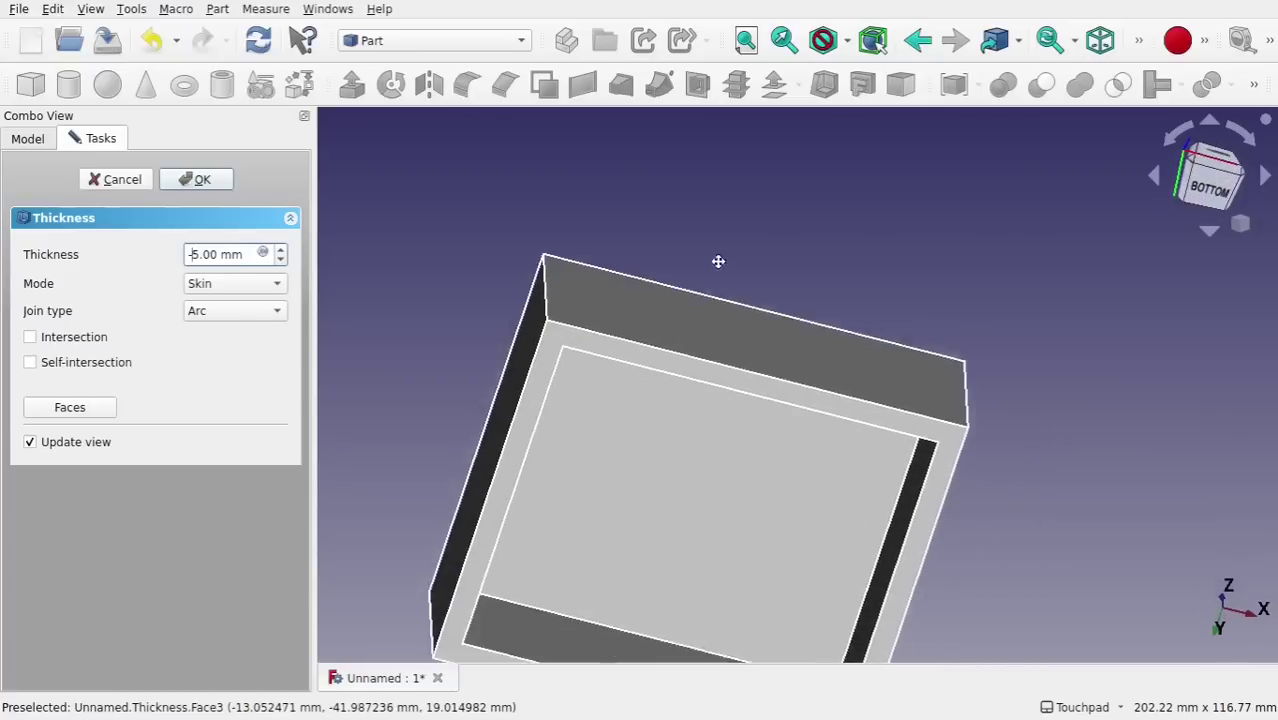
{"action": "left_click_drag", "start_coordinate": [676, 348], "coordinate": [692, 268], "text": "alt"}
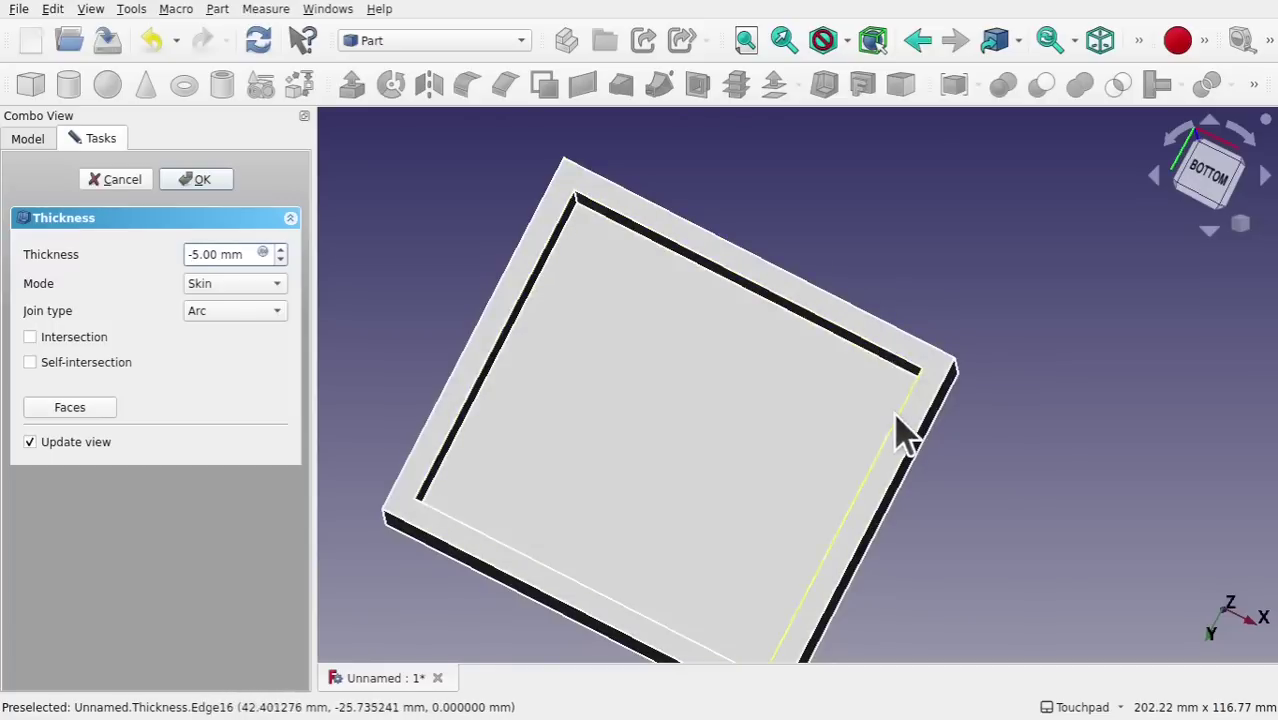
{"action": "left_click_drag", "start_coordinate": [870, 559], "coordinate": [953, 343], "text": "shift"}
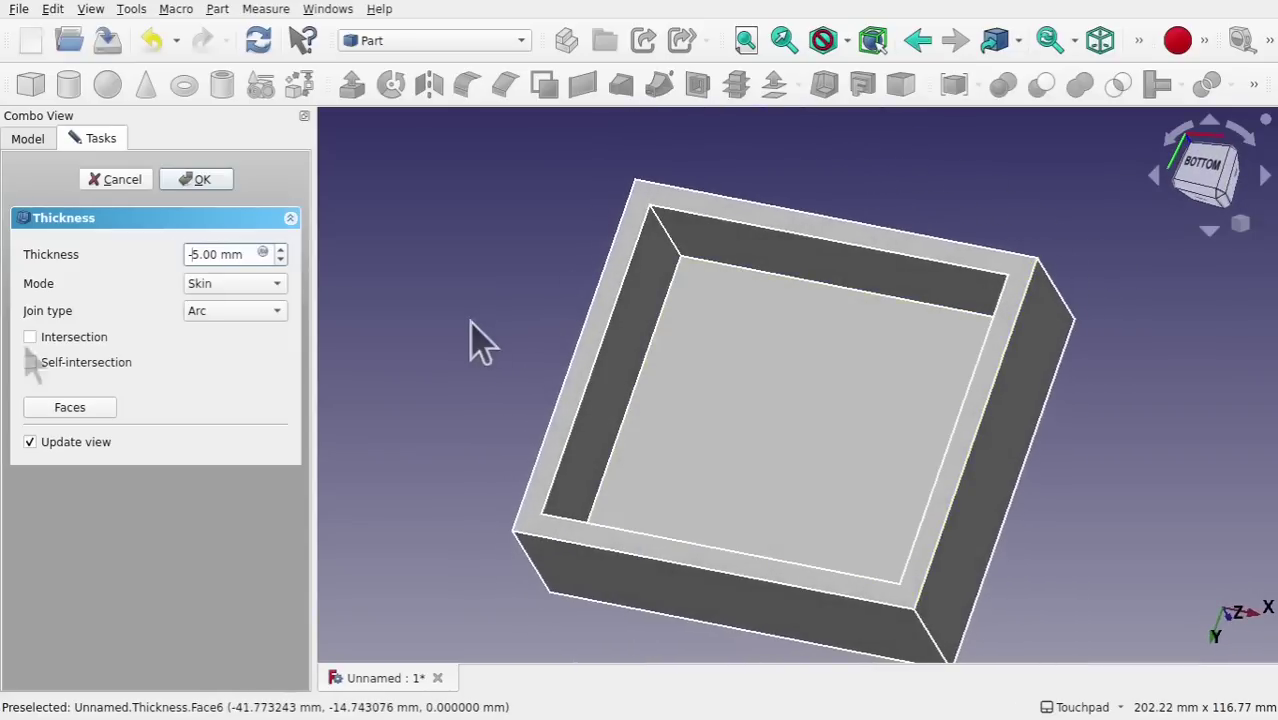
Replace the Thickness tool's open face with the box's right side face and inspect the resulting shell
{"action": "left_click", "coordinate": [70, 408]}
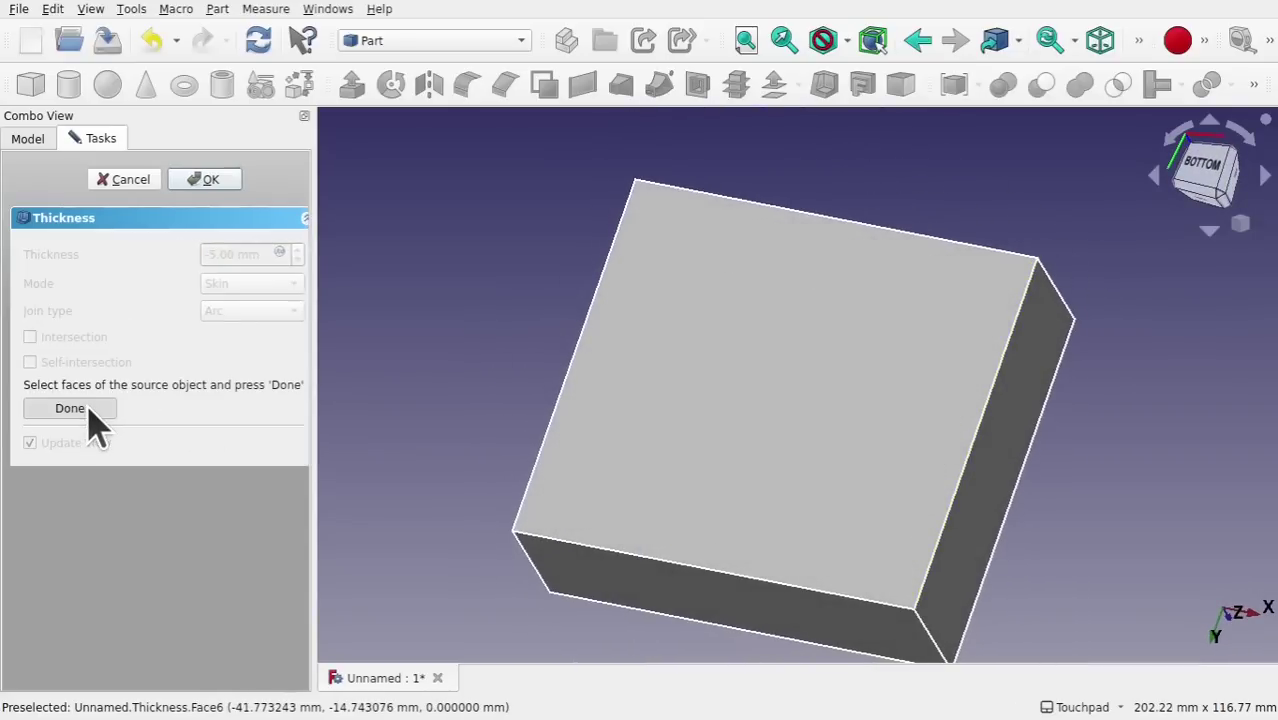
{"action": "left_click_drag", "start_coordinate": [627, 265], "coordinate": [993, 434], "text": "alt"}
{"action": "left_click", "coordinate": [1055, 470]}
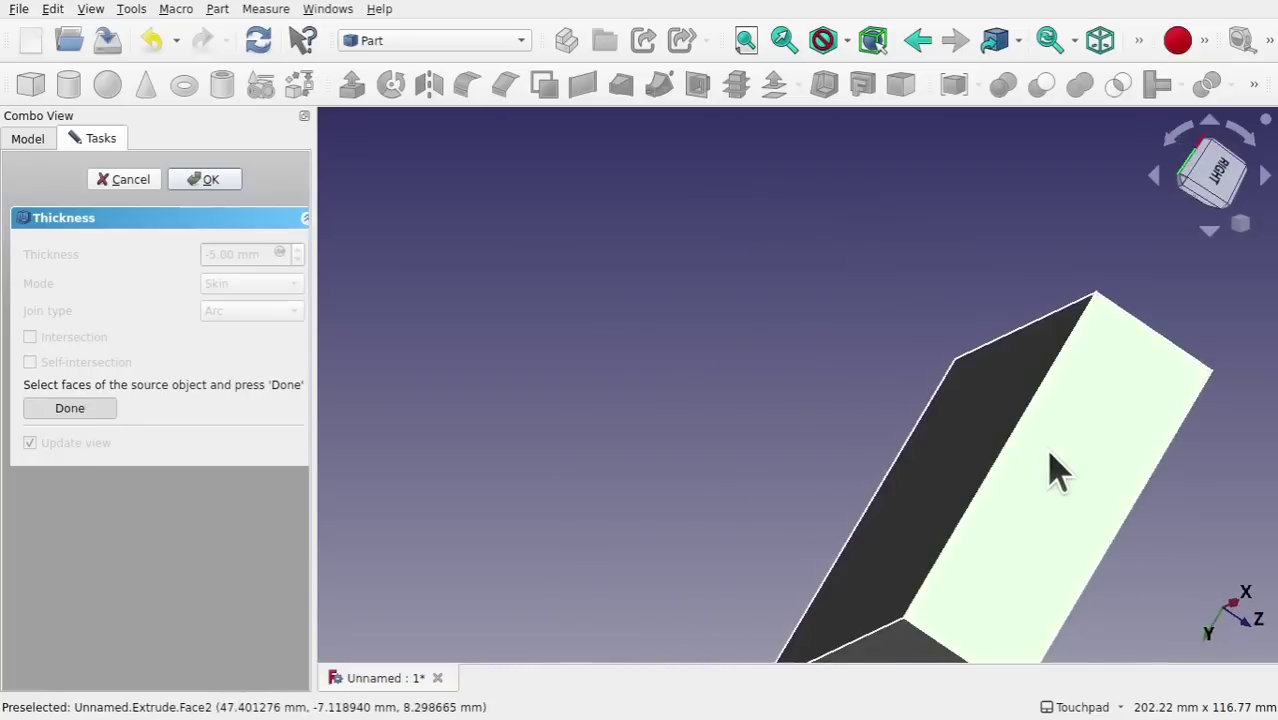
{"action": "left_click", "coordinate": [70, 413]}
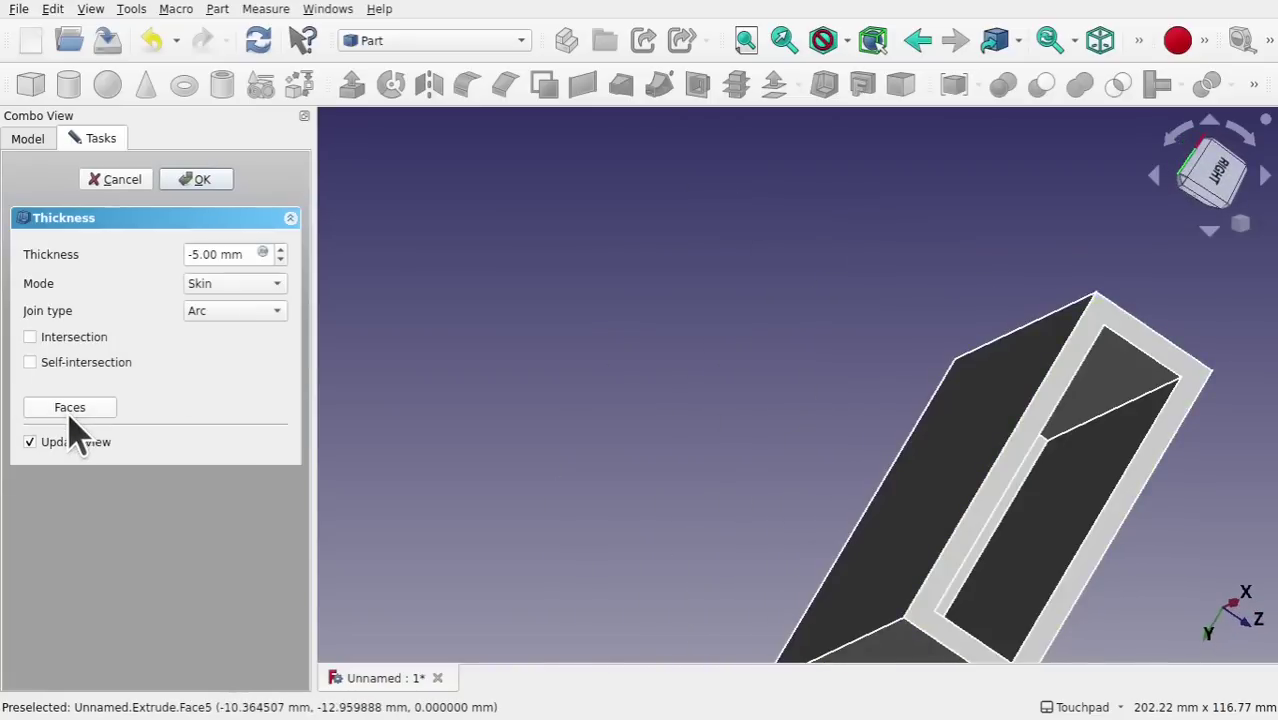
{"action": "left_click_drag", "start_coordinate": [1141, 443], "coordinate": [833, 228], "text": "alt"}
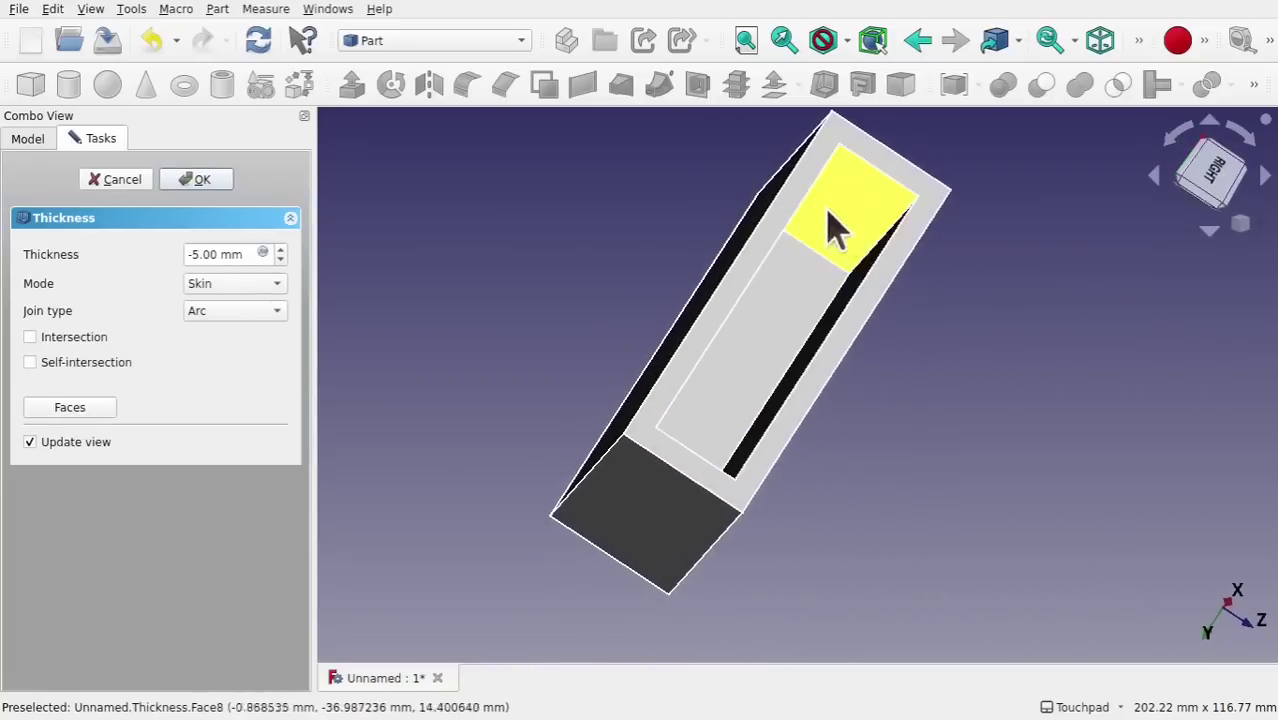
{"action": "left_click_drag", "start_coordinate": [856, 308], "coordinate": [919, 354], "text": "alt"}
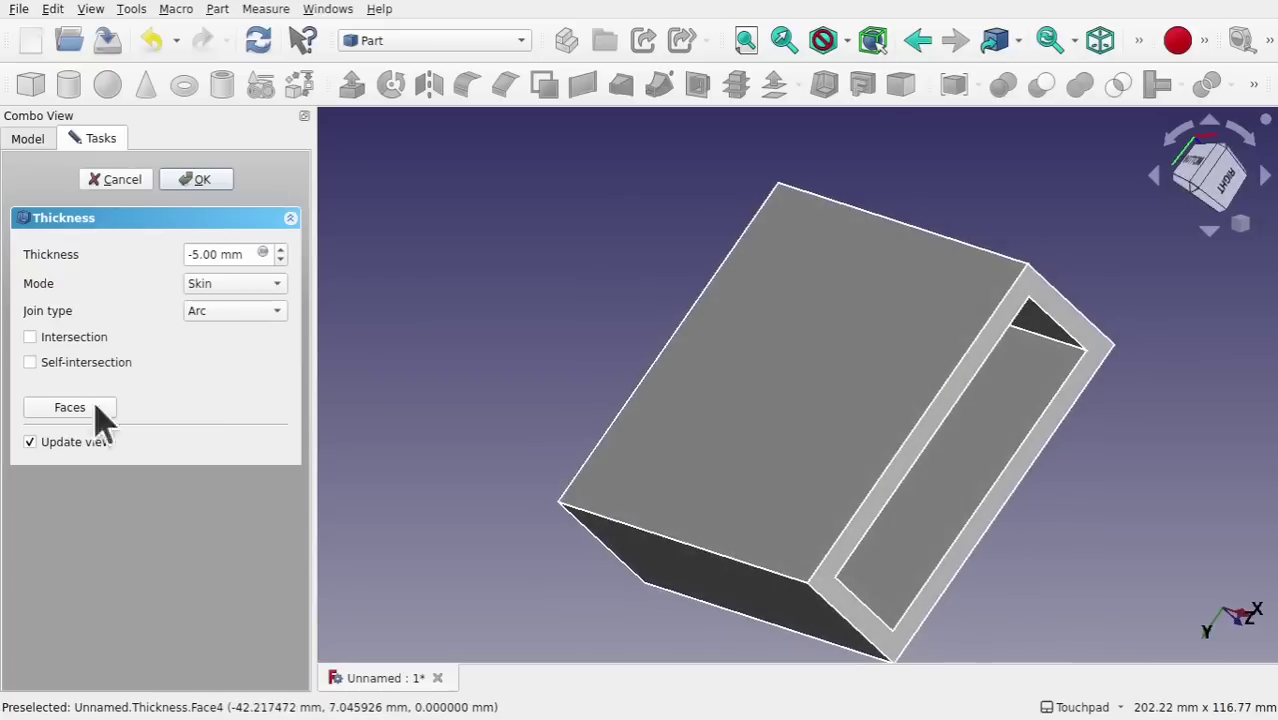
Reselect the Thickness faces so the box is open at both its bottom and right side faces, and inspect the walls
{"action": "left_click", "coordinate": [58, 408]}
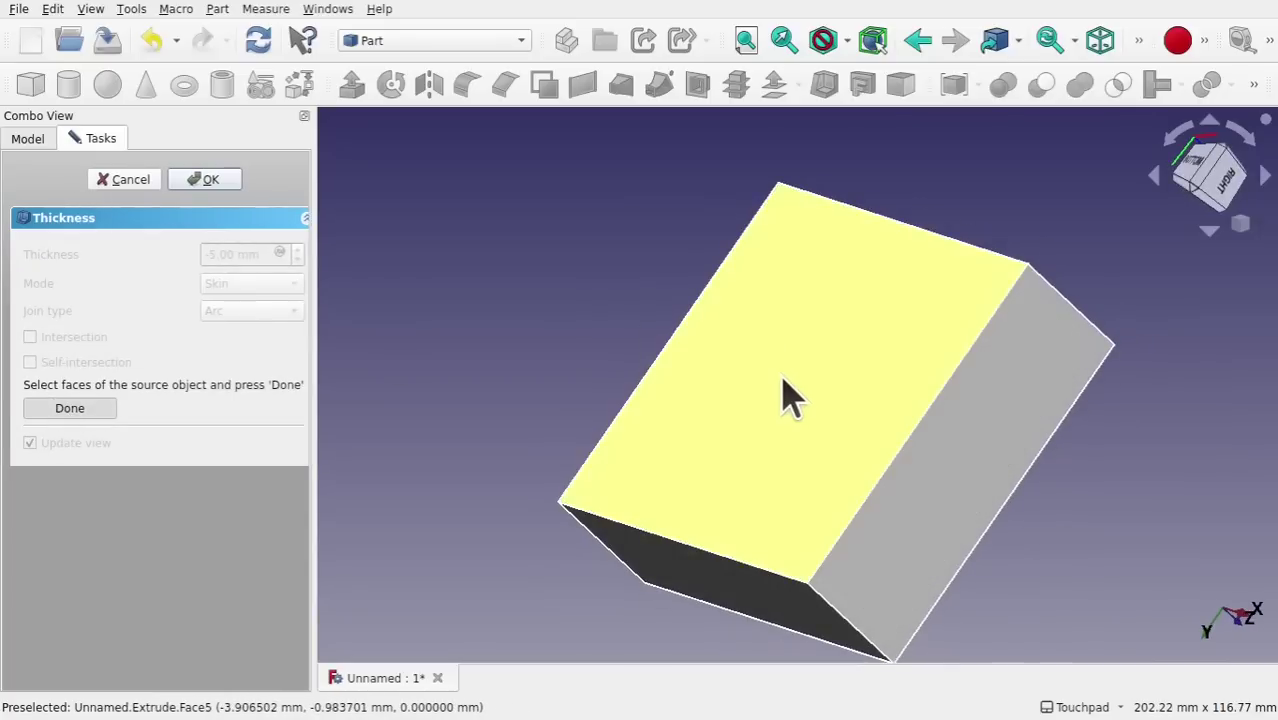
{"action": "left_click", "coordinate": [790, 390]}
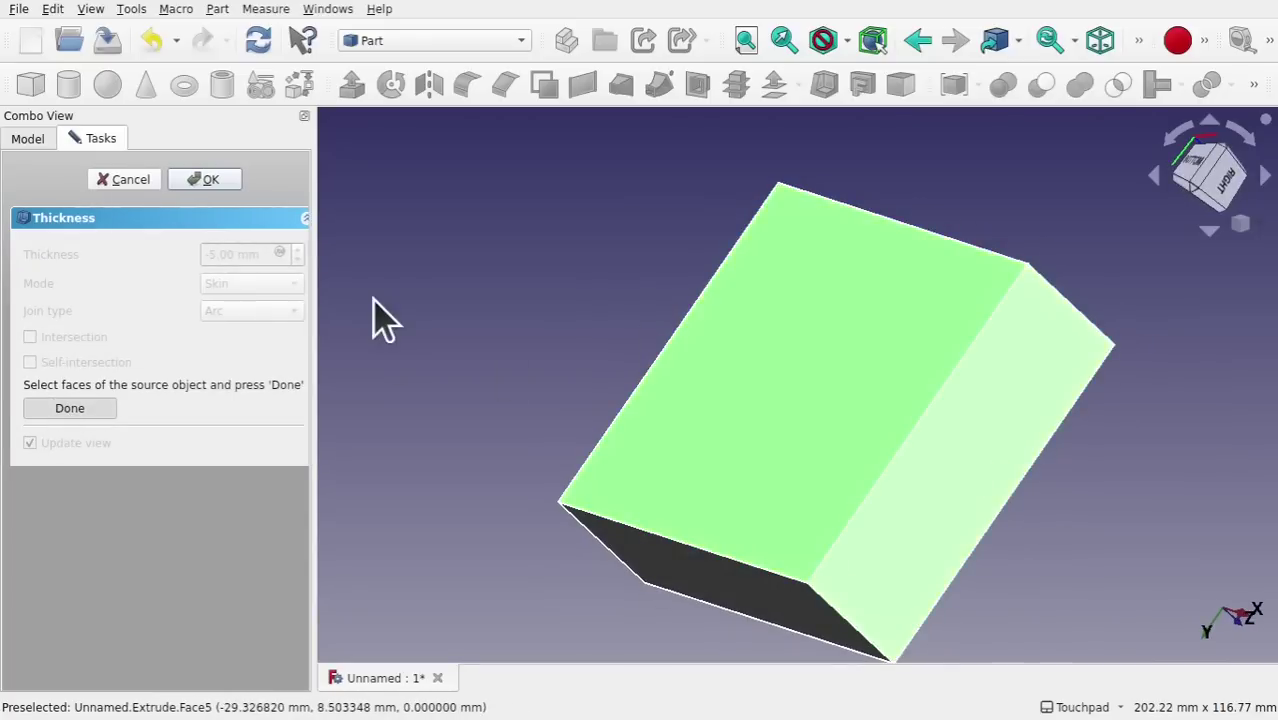
{"action": "left_click", "coordinate": [70, 410]}
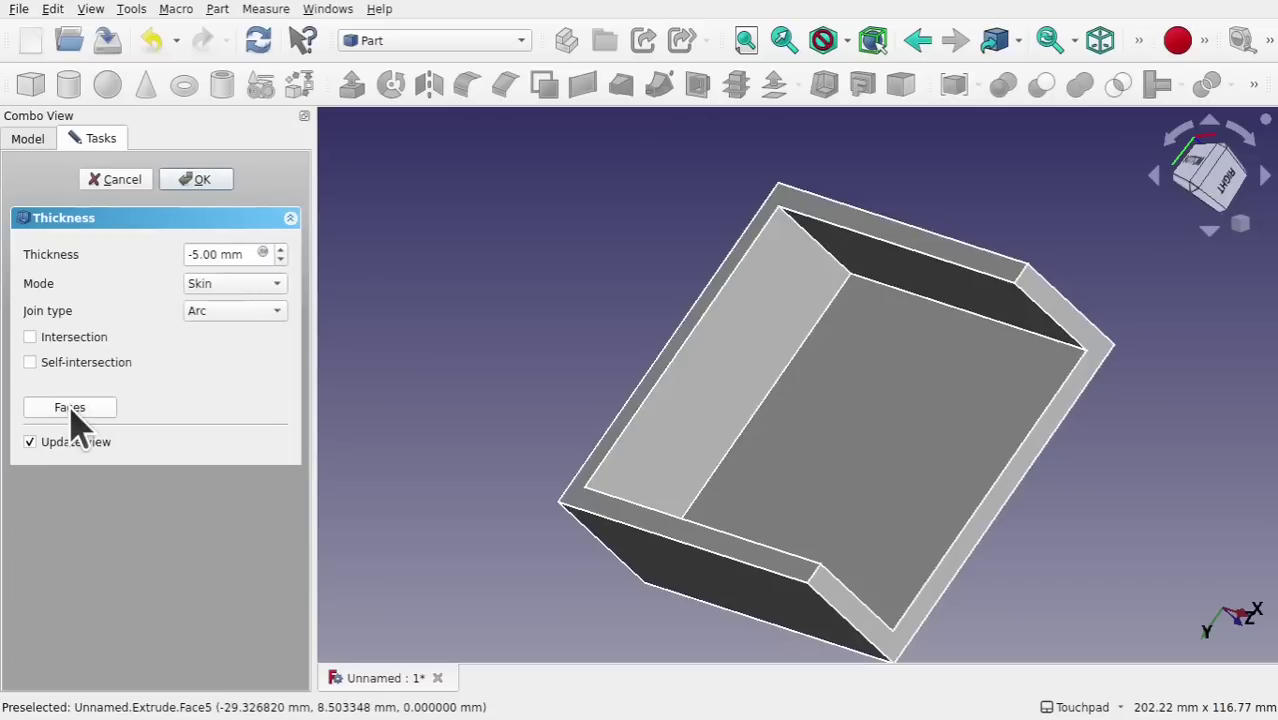
{"action": "left_click_drag", "start_coordinate": [856, 477], "coordinate": [913, 450], "text": "alt"}
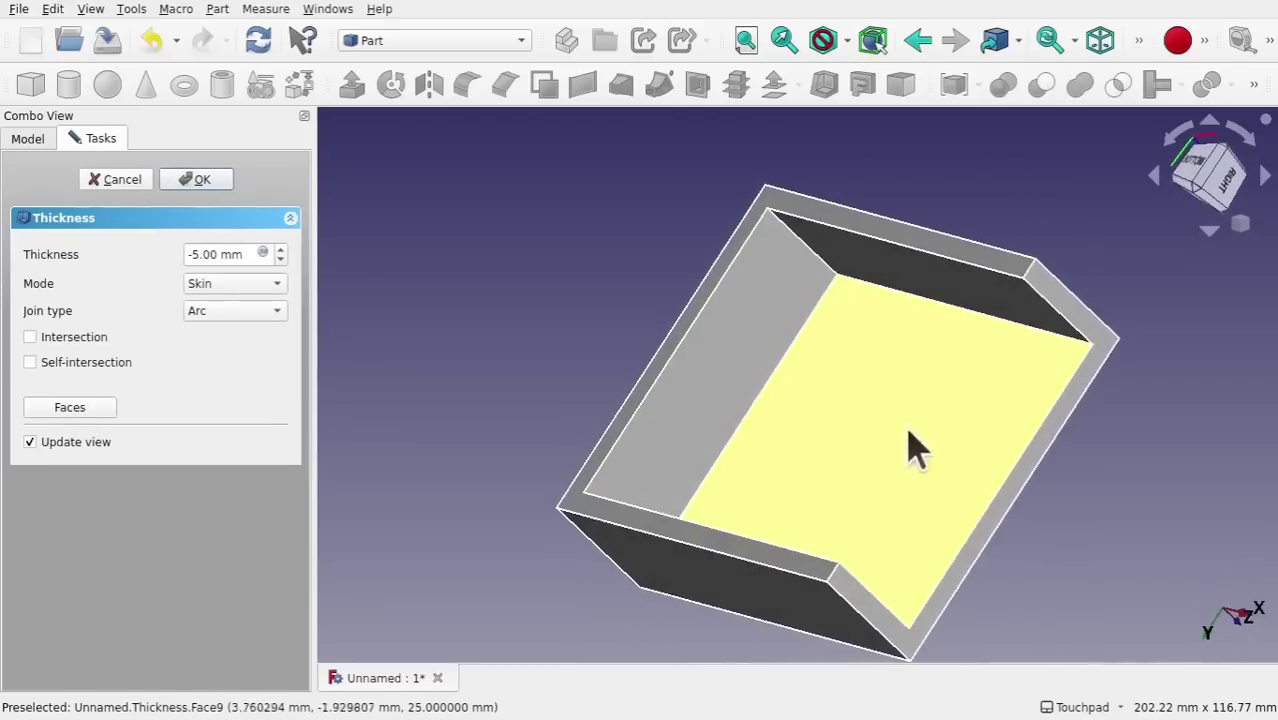
{"action": "left_click_drag", "start_coordinate": [747, 451], "coordinate": [793, 342], "text": "alt"}
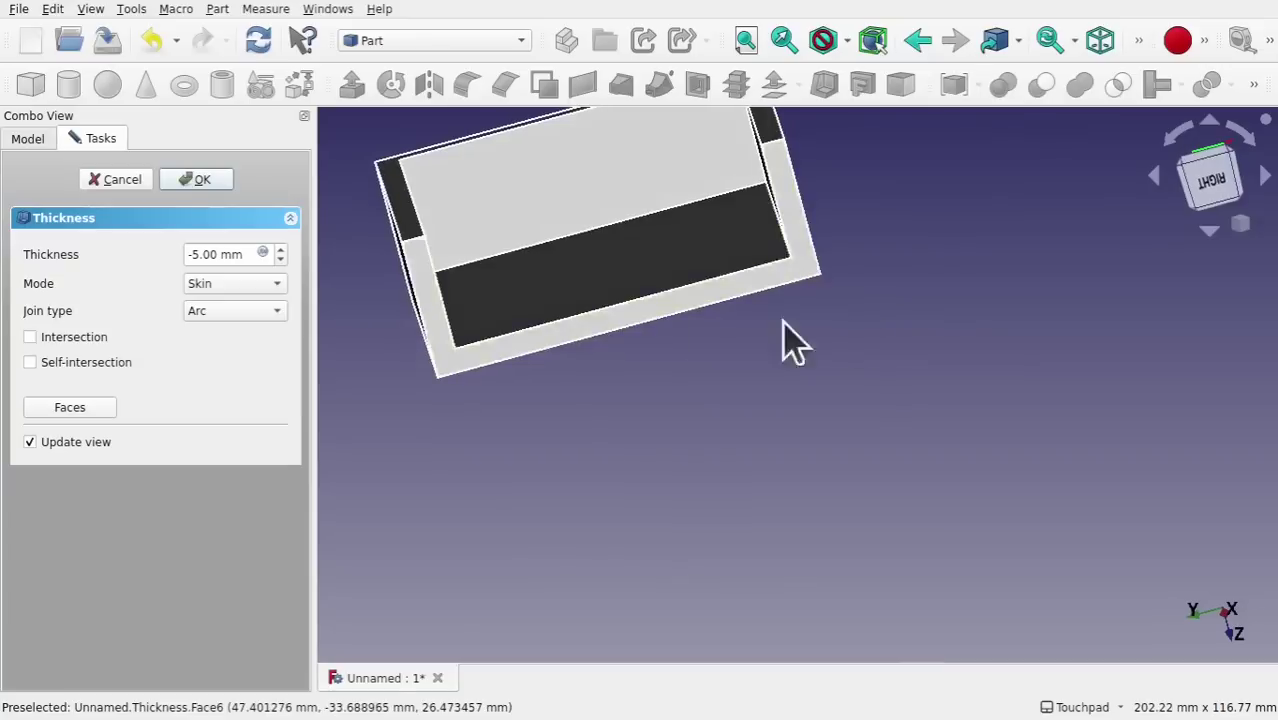
{"action": "left_click_drag", "start_coordinate": [685, 200], "coordinate": [930, 438], "text": "alt"}
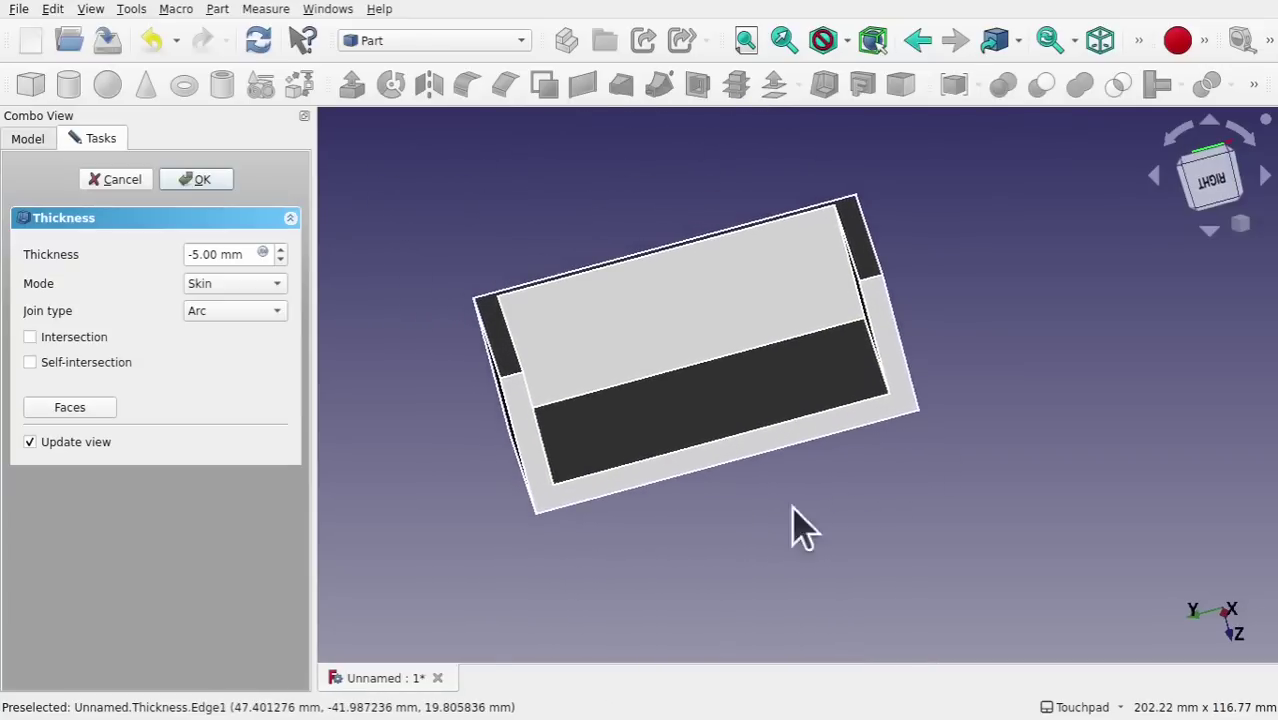
Cancel the Thickness operation and delete the Extrude and its Sketch
{"action": "left_click", "coordinate": [121, 181]}
{"action": "left_click", "coordinate": [99, 209]}
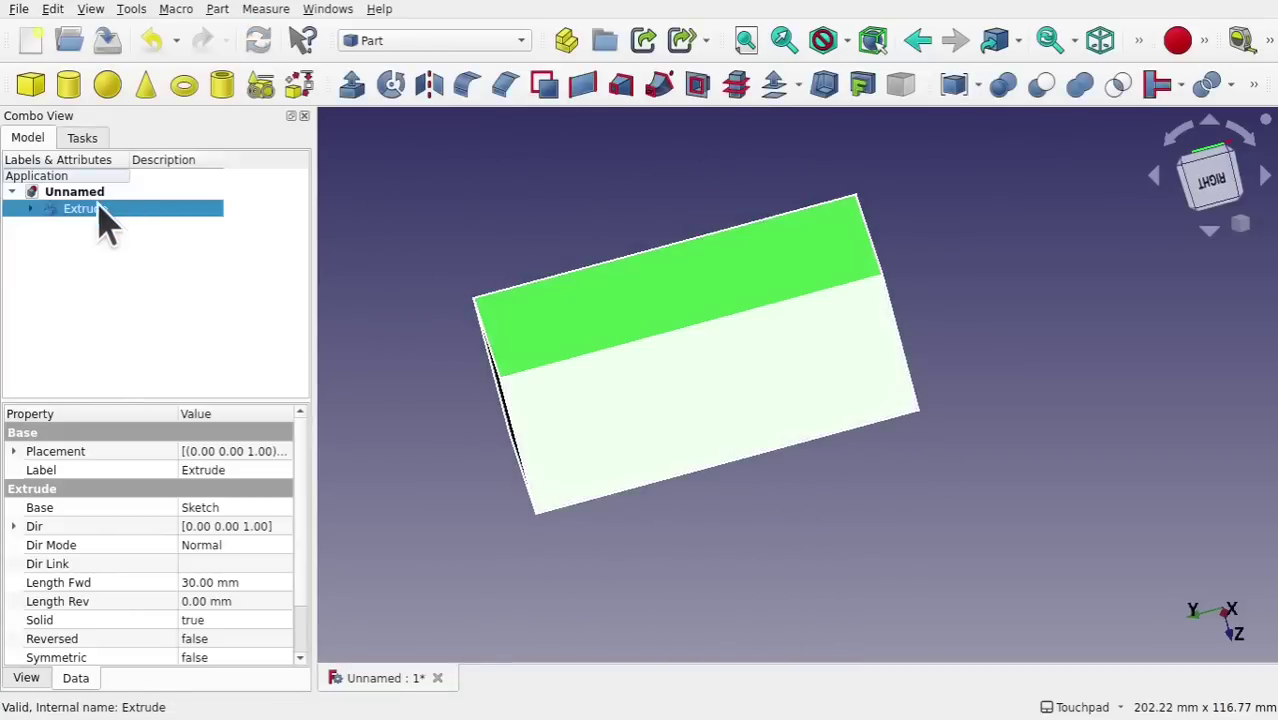
{"action": "key", "text": "Delete"}
{"action": "left_click", "coordinate": [99, 209]}
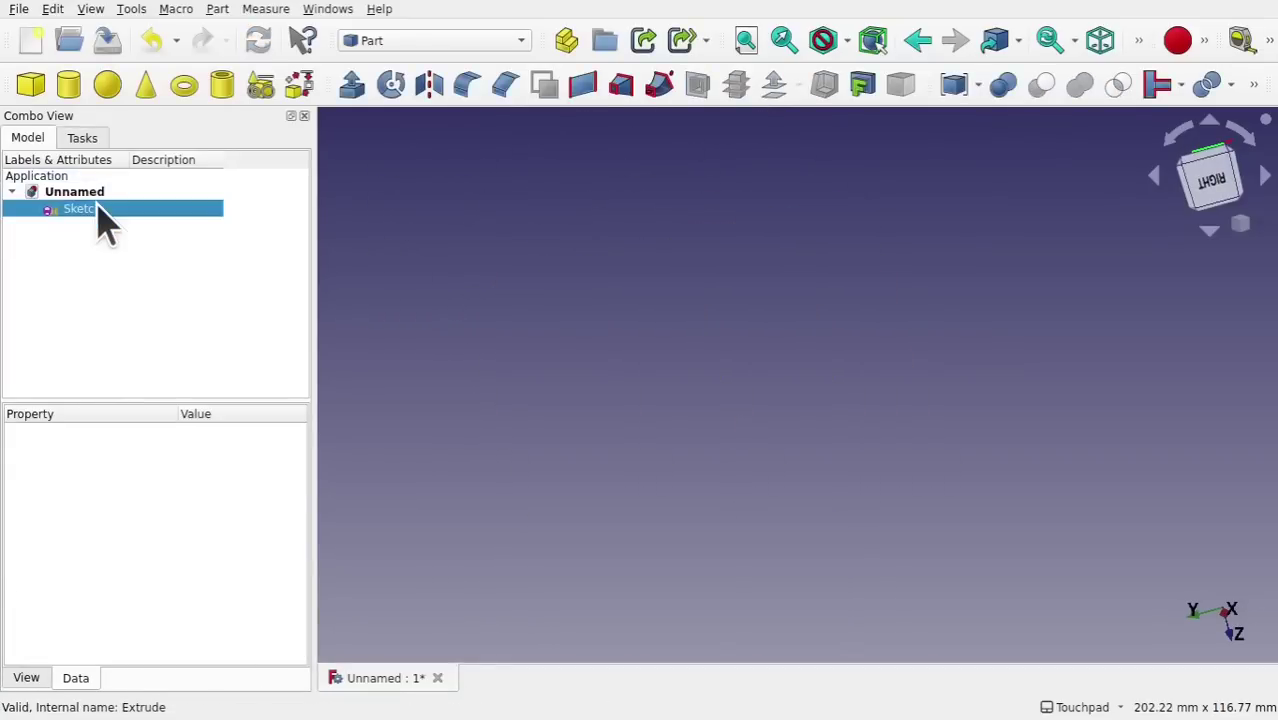
{"action": "key", "text": "Delete"}
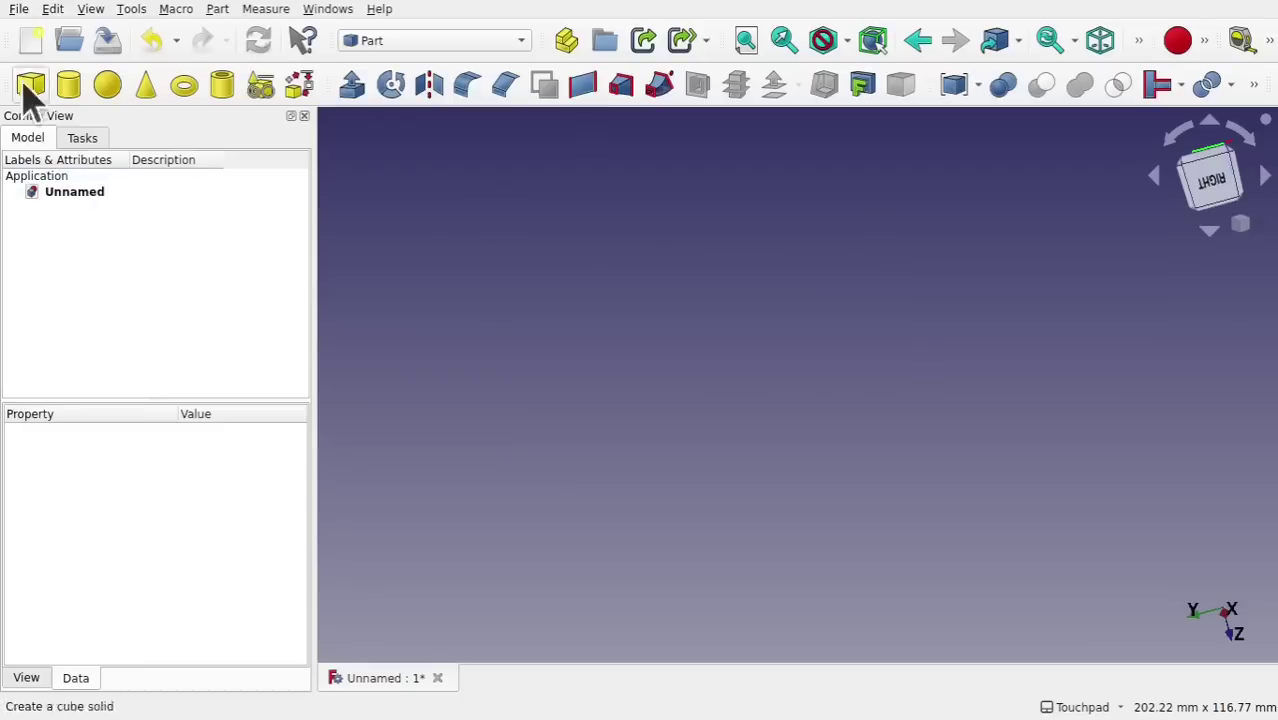
Add two default cylinders and transform the second, rotating it 75° about X and shifting it 2.8 mm along its Y and 1 mm along its Z
{"action": "left_click", "coordinate": [70, 86]}
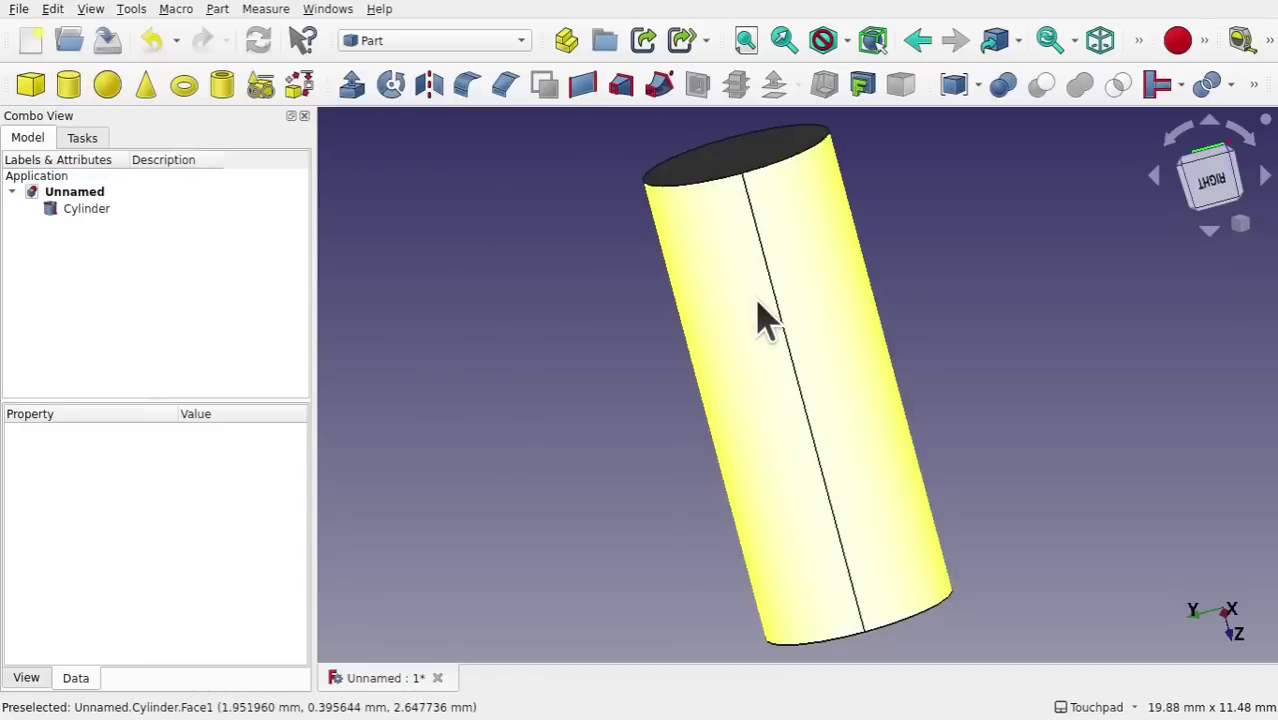
{"action": "left_click", "coordinate": [69, 86]}
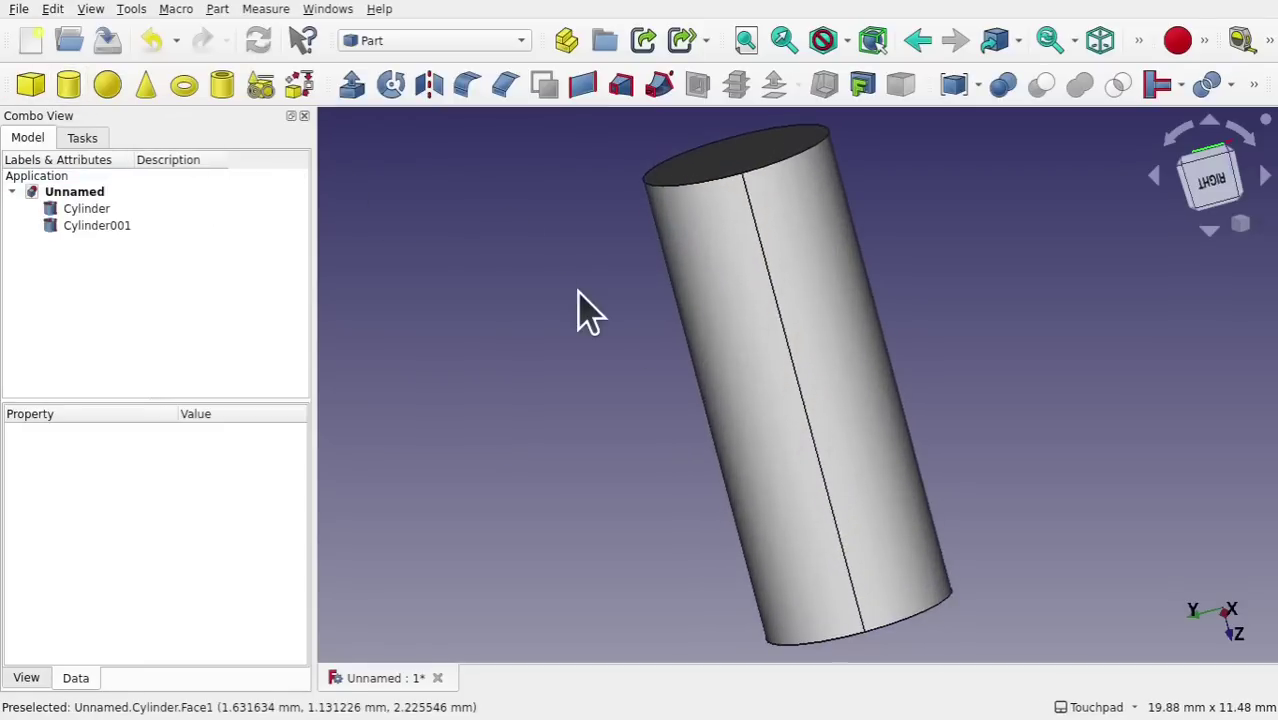
{"action": "left_click", "coordinate": [75, 226]}
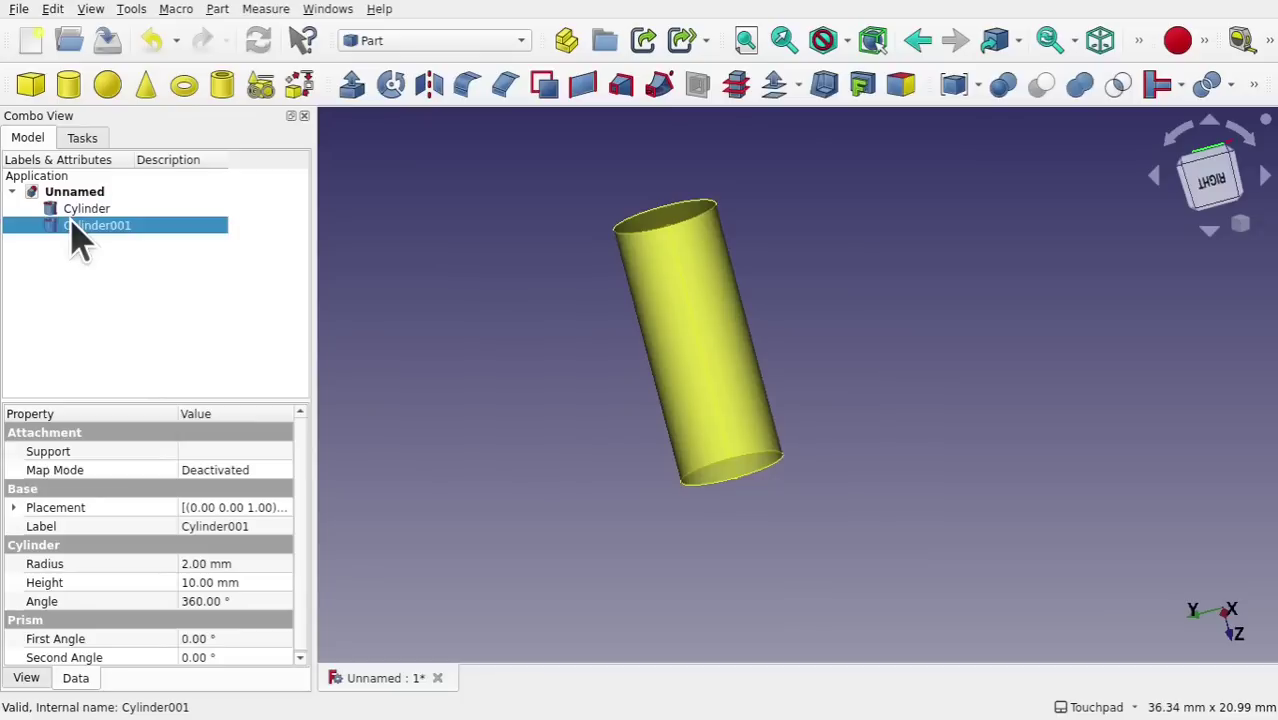
{"action": "right_click", "coordinate": [72, 227]}
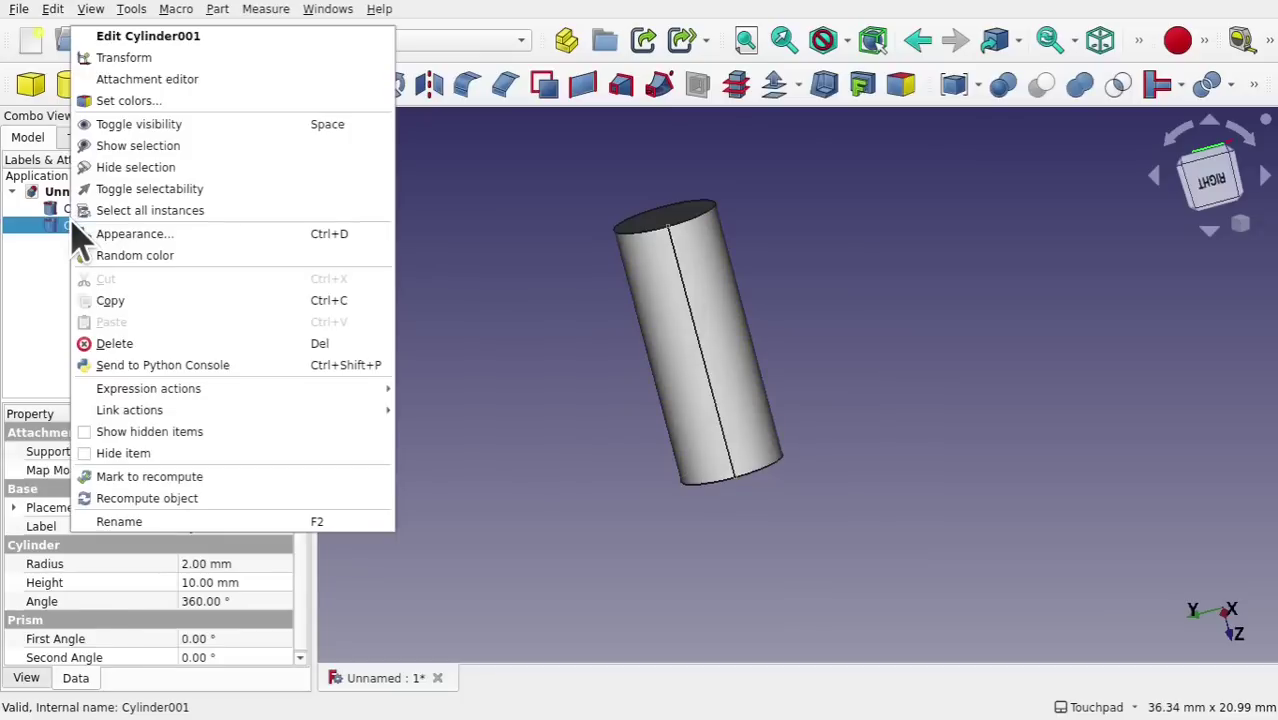
{"action": "left_click", "coordinate": [140, 58]}
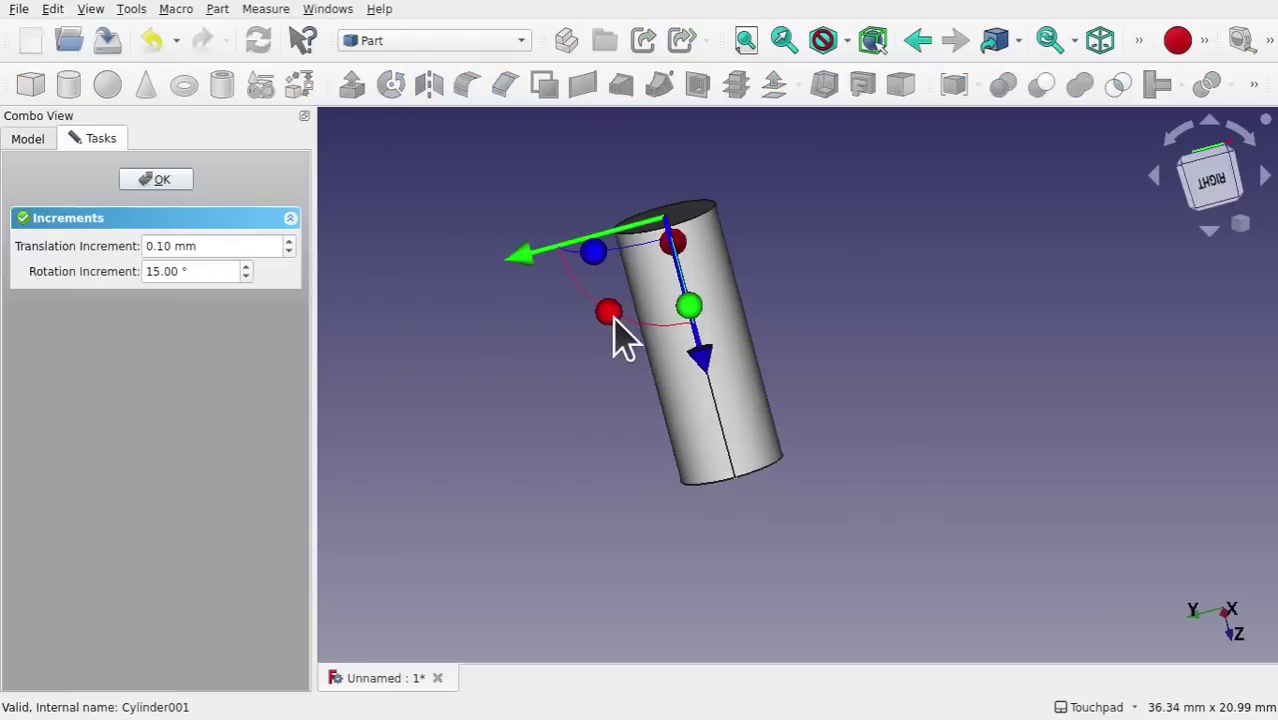
{"action": "left_click_drag", "start_coordinate": [614, 322], "coordinate": [770, 350]}
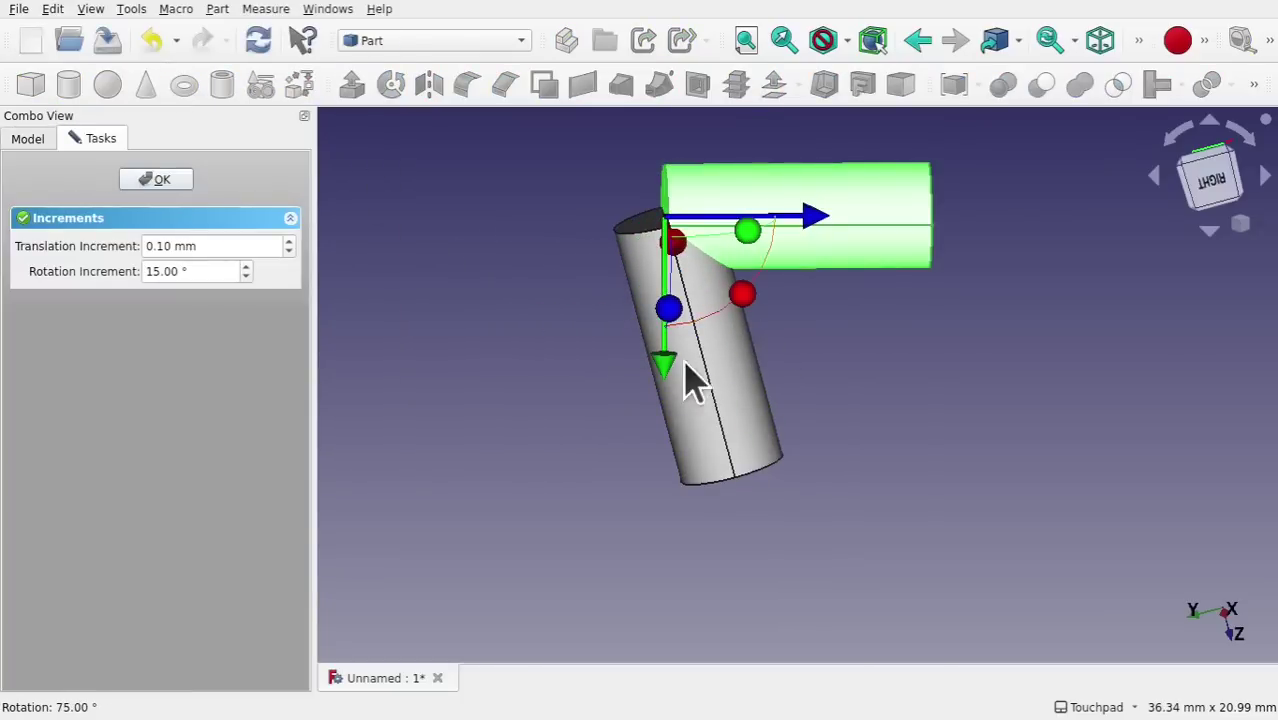
{"action": "left_click_drag", "start_coordinate": [666, 365], "coordinate": [688, 440]}
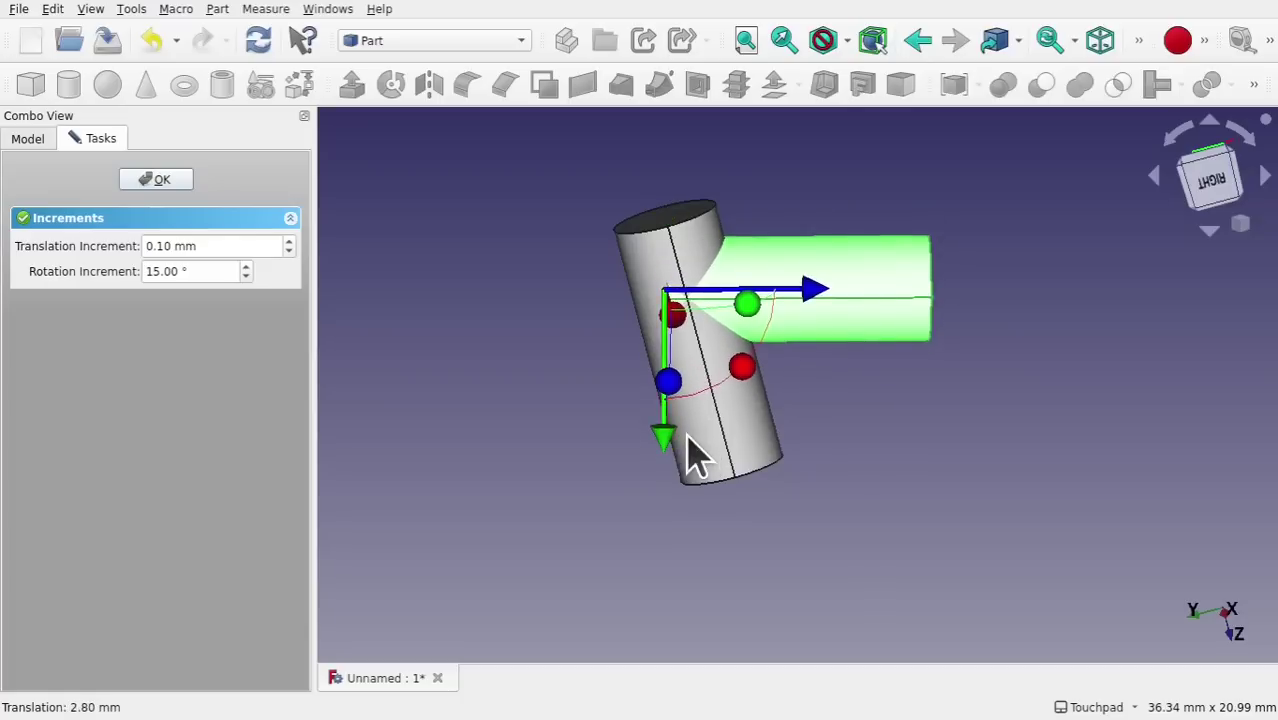
{"action": "left_click_drag", "start_coordinate": [809, 291], "coordinate": [838, 291]}
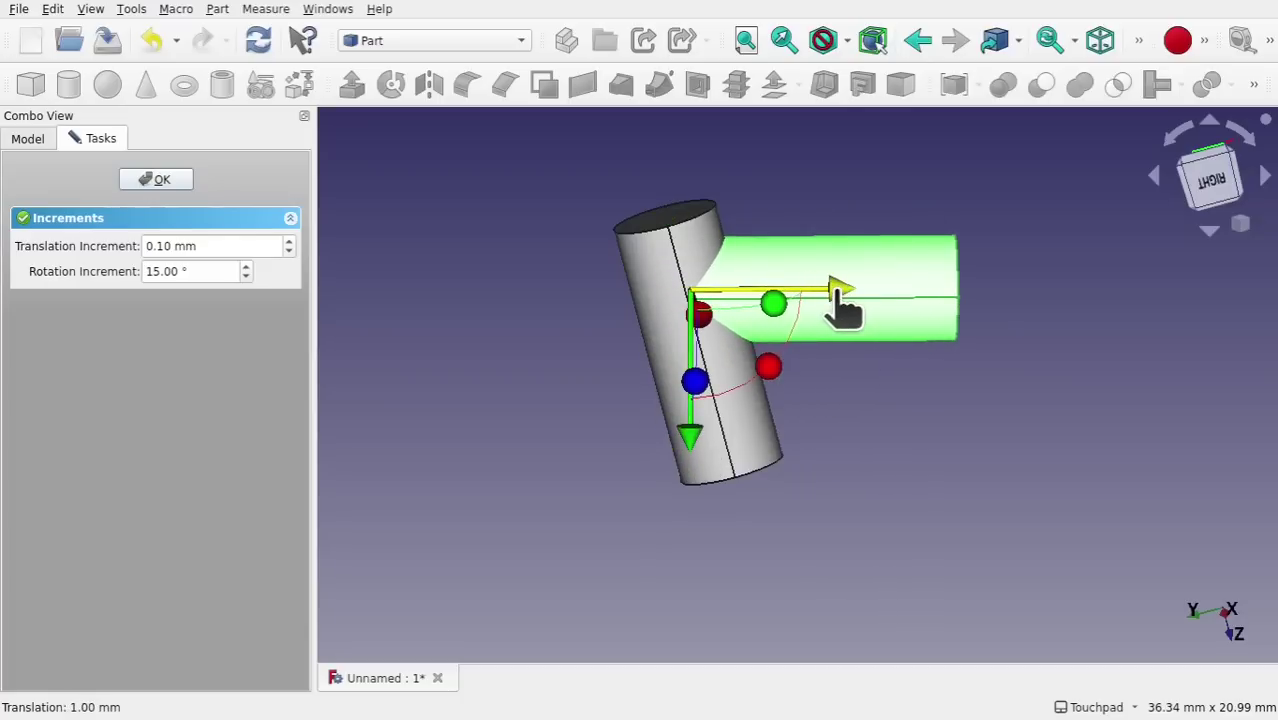
{"action": "left_click", "coordinate": [156, 180]}
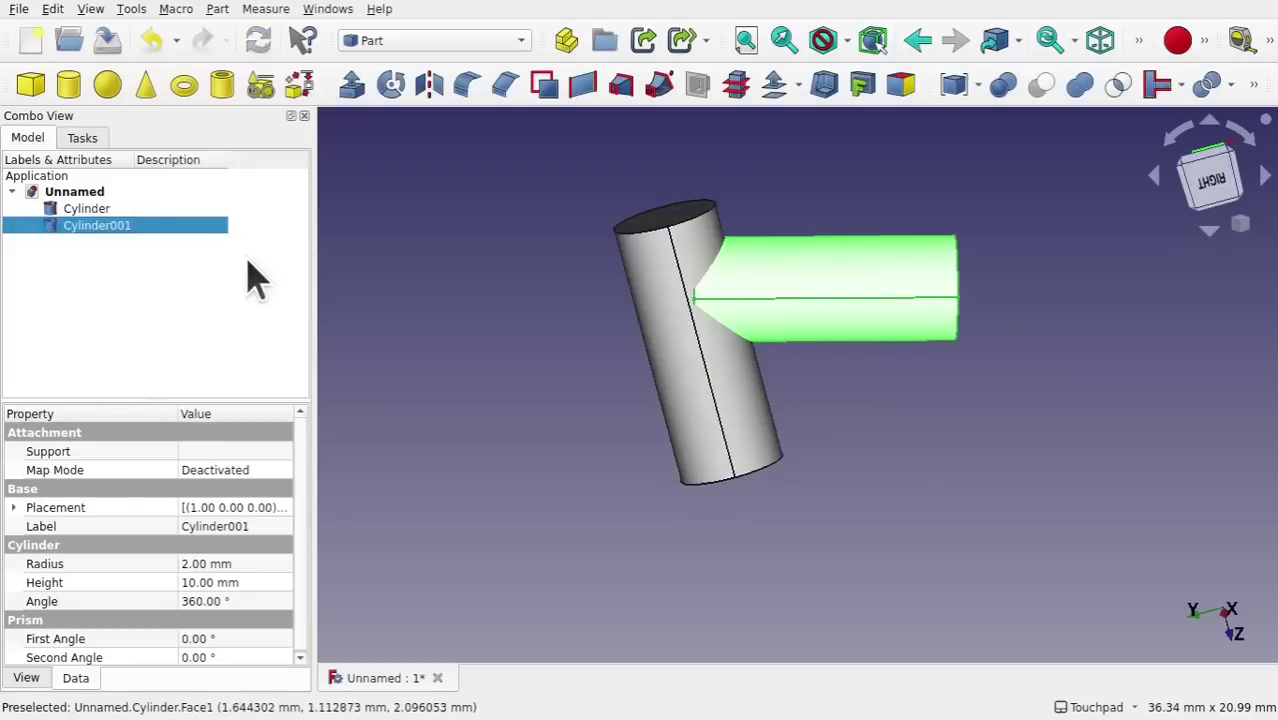
Transform the second cylinder again, nudging it slightly back along its own axis into the upright cylinder
{"action": "right_click", "coordinate": [149, 240]}
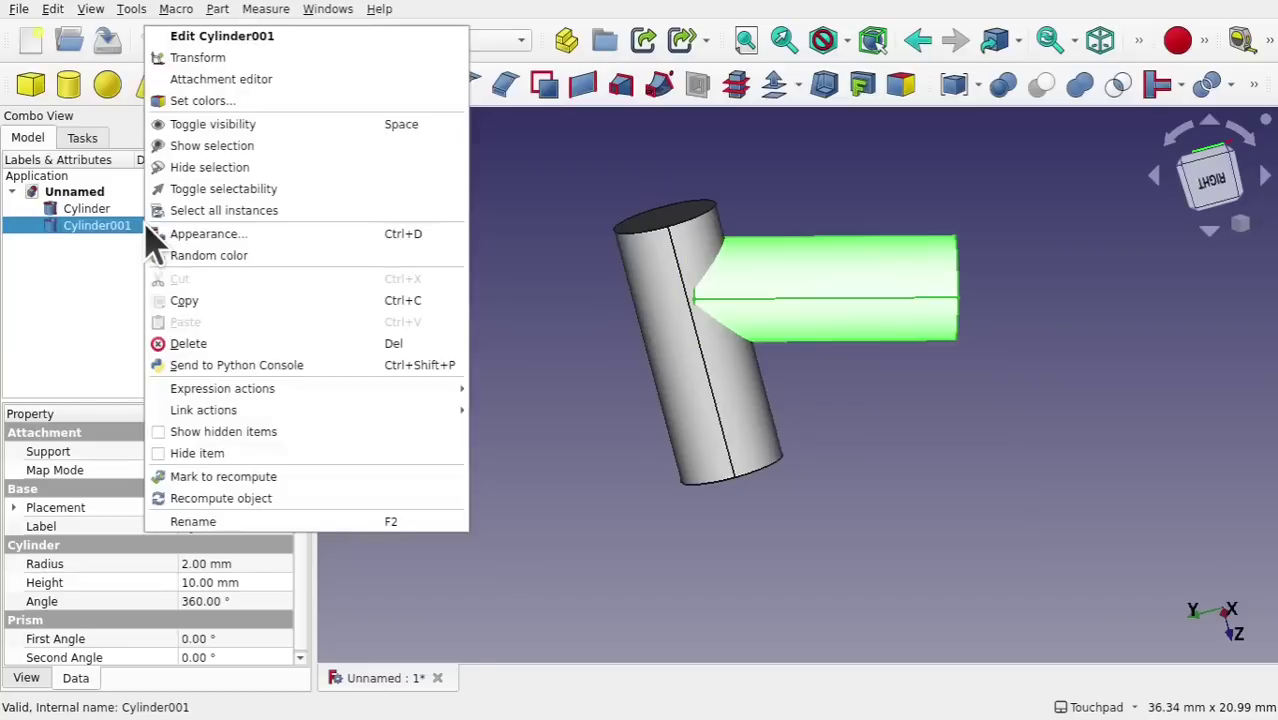
{"action": "left_click", "coordinate": [200, 58]}
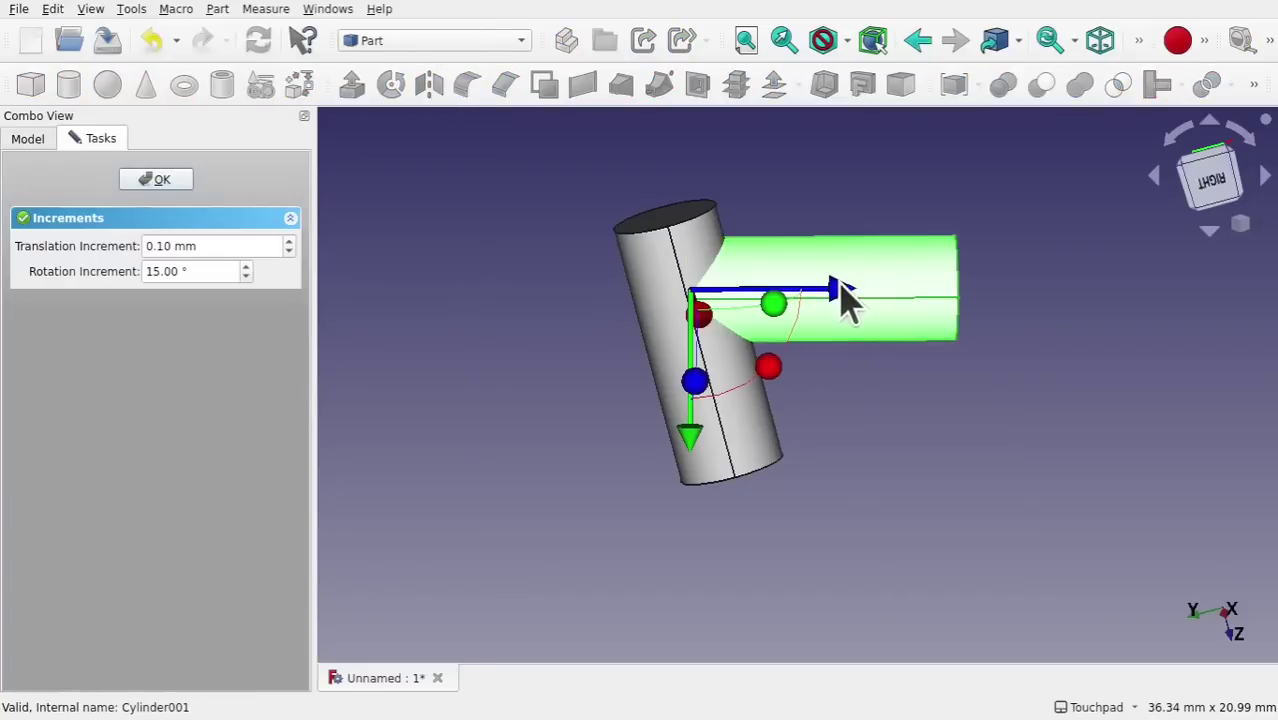
{"action": "left_click_drag", "start_coordinate": [845, 298], "coordinate": [773, 220]}
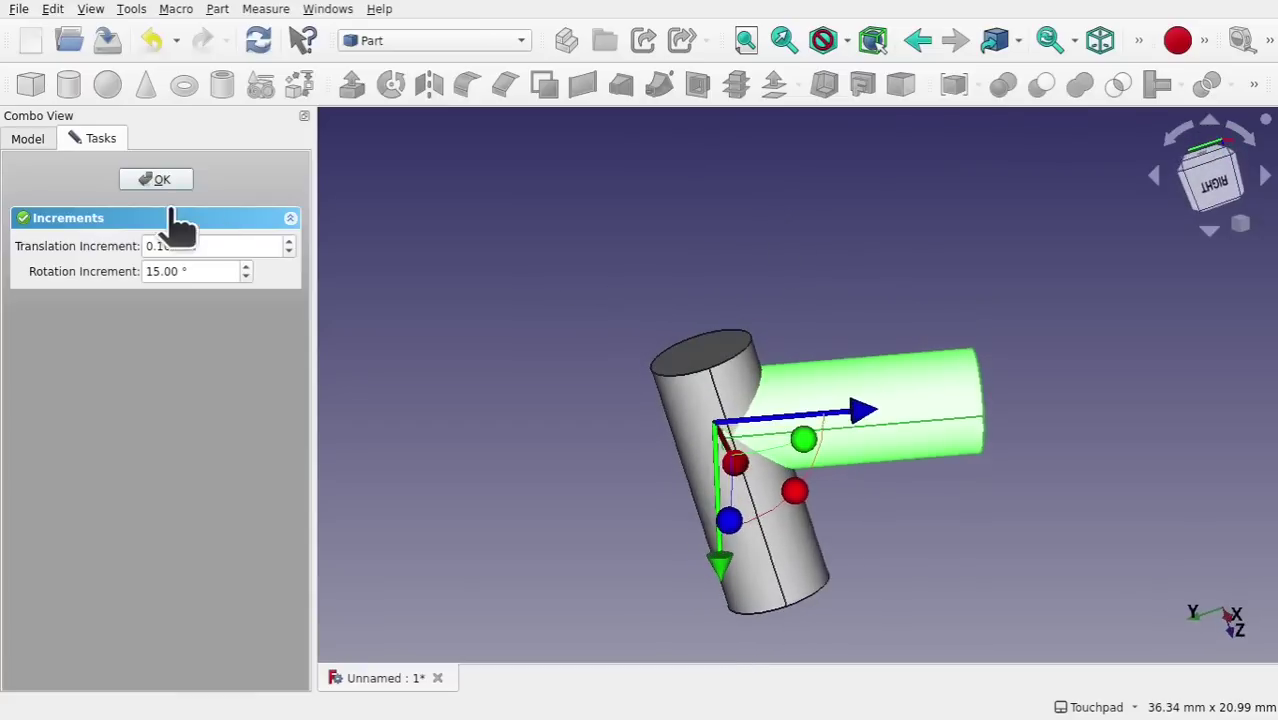
{"action": "left_click", "coordinate": [158, 181]}
Set the radius of the first, upright cylinder to 3 mm
{"action": "left_click", "coordinate": [779, 542]}
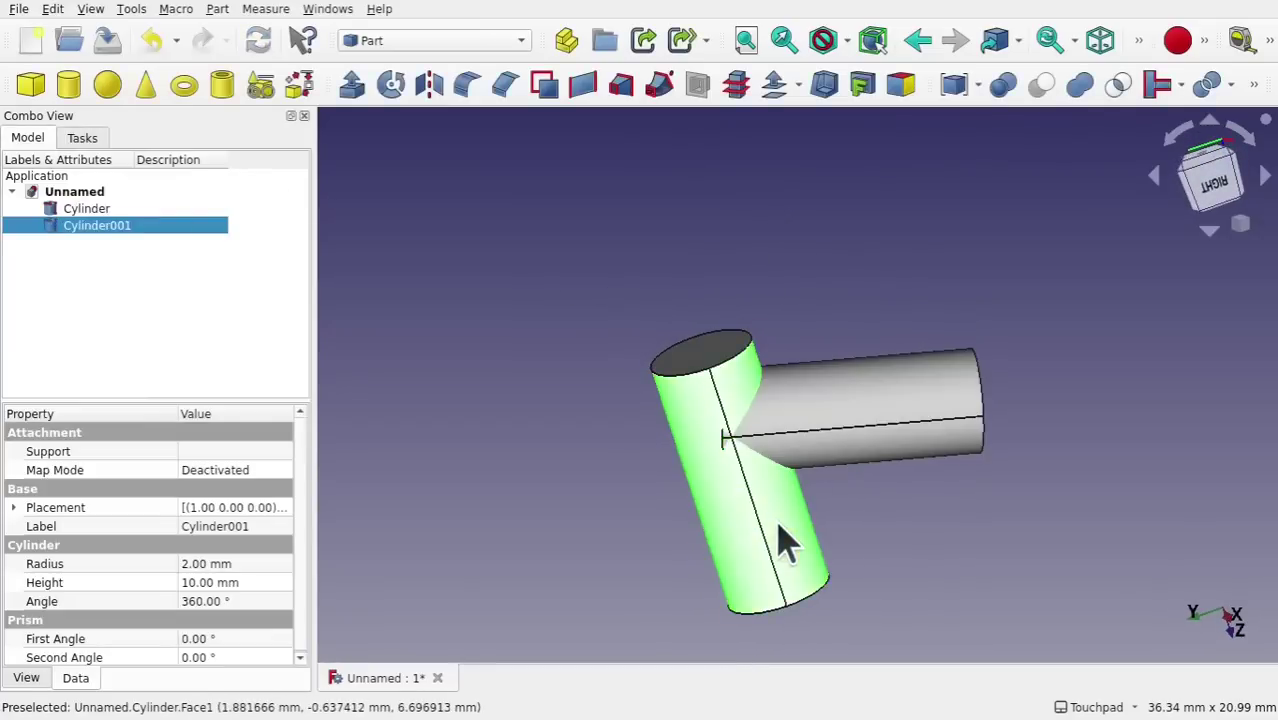
{"action": "left_click", "coordinate": [250, 563]}
{"action": "type", "text": "3"}
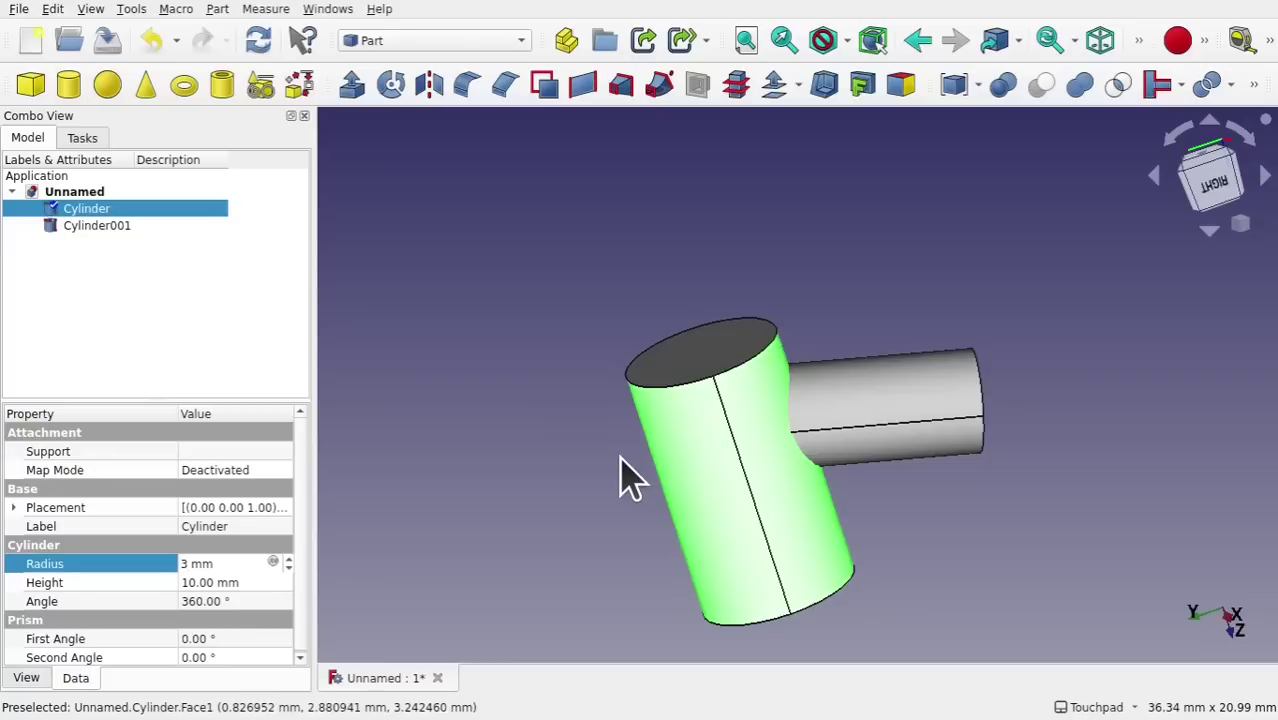
{"action": "left_click", "coordinate": [620, 462]}
Fuse the two intersecting cylinders into one solid with a Boolean union
{"action": "left_click", "coordinate": [880, 400]}
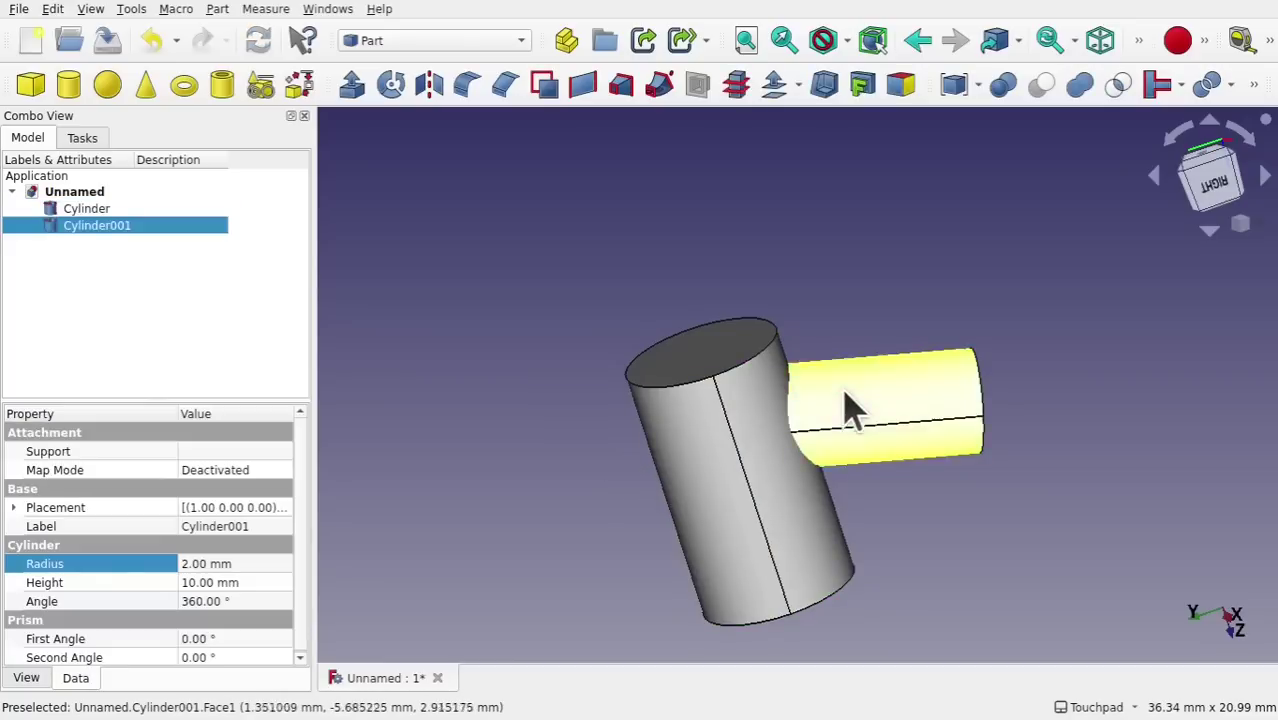
{"action": "left_click", "coordinate": [756, 414], "text": "ctrl"}
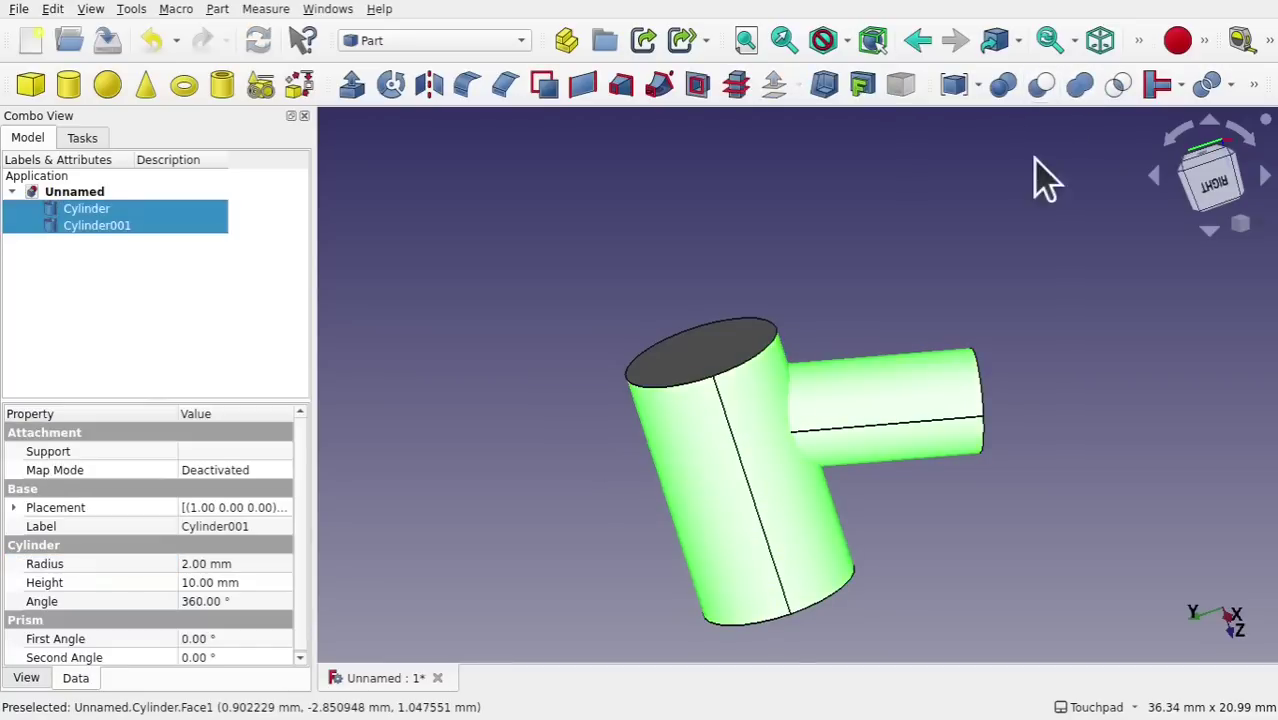
{"action": "left_click", "coordinate": [1080, 86]}
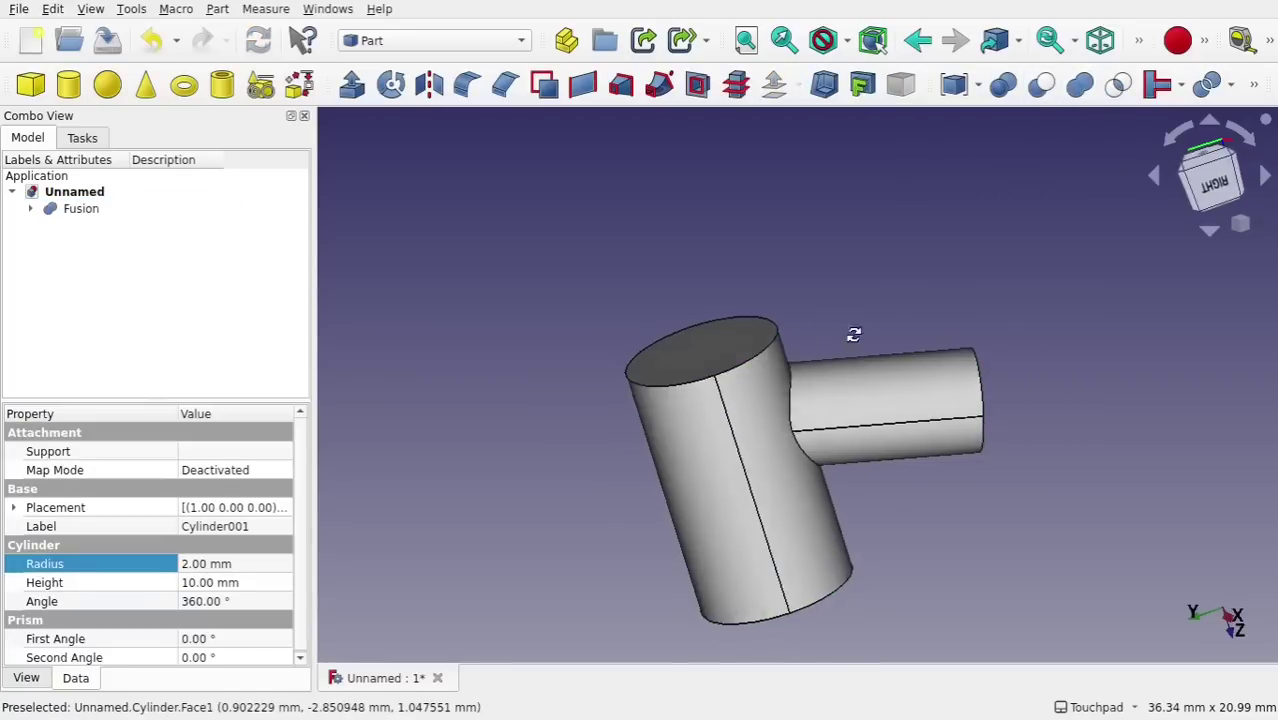
Apply Thickness at the default 1 mm to the fused solid, opening the end face of the larger cylinder, and inspect the shell
{"action": "left_click_drag", "start_coordinate": [850, 334], "coordinate": [685, 448], "text": "alt"}
{"action": "left_click_drag", "start_coordinate": [856, 534], "coordinate": [736, 571], "text": "alt"}
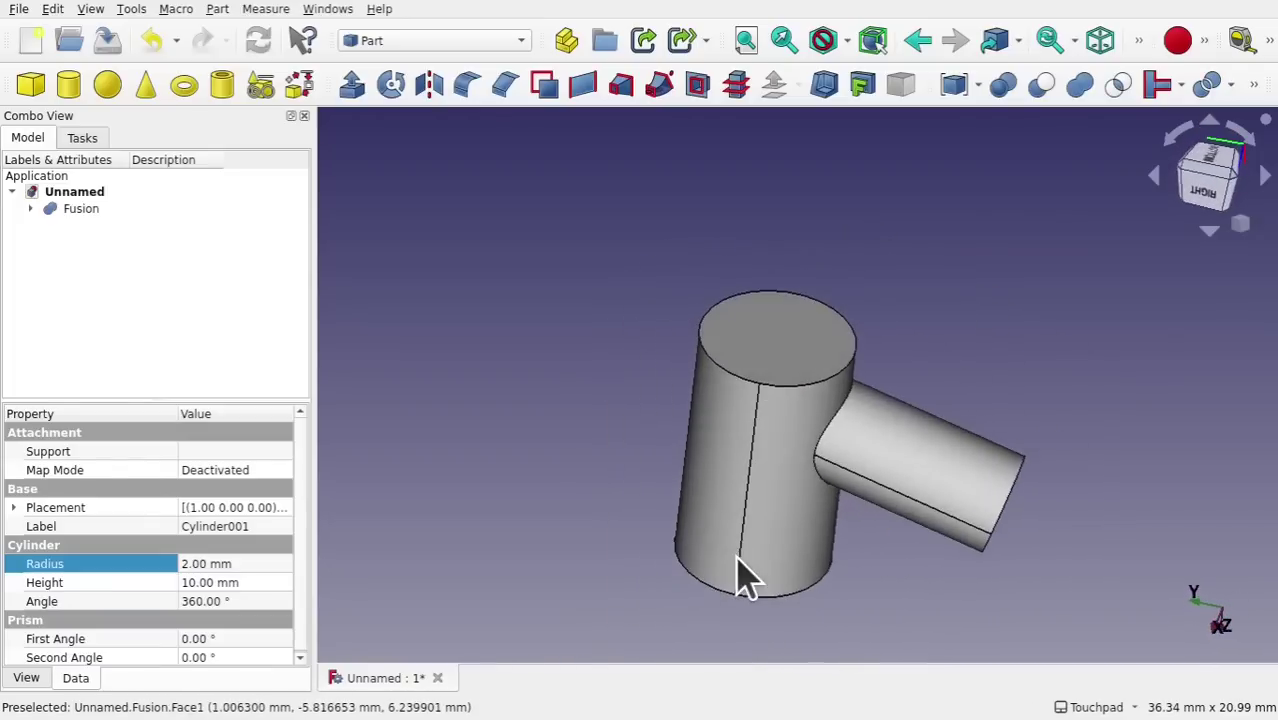
{"action": "left_click", "coordinate": [793, 340]}
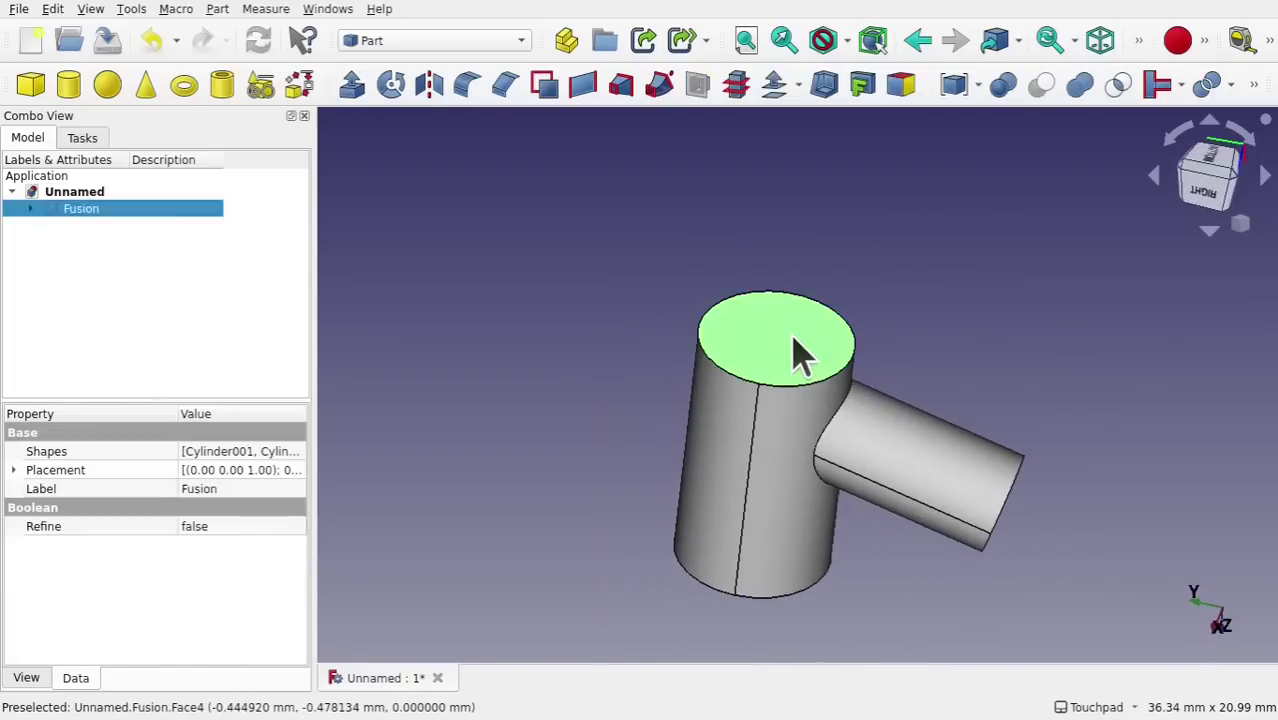
{"action": "left_click", "coordinate": [824, 80]}
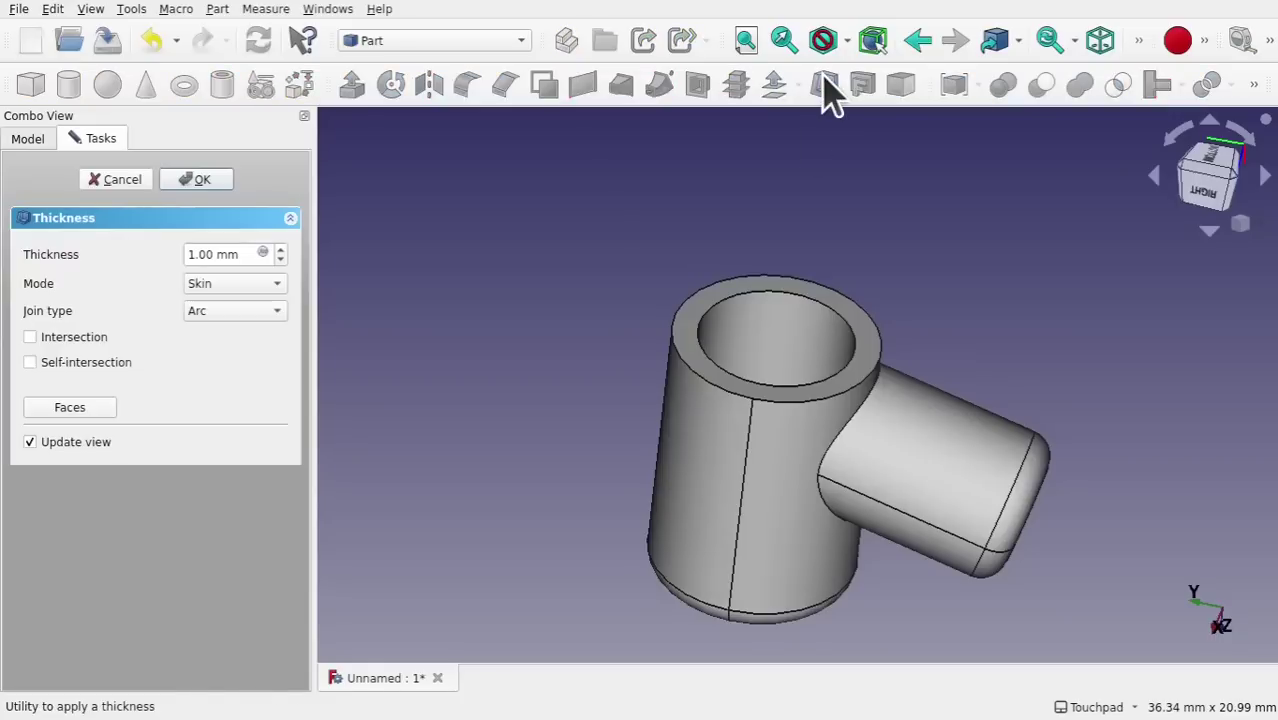
{"action": "left_click_drag", "start_coordinate": [799, 323], "coordinate": [676, 228], "text": "alt"}
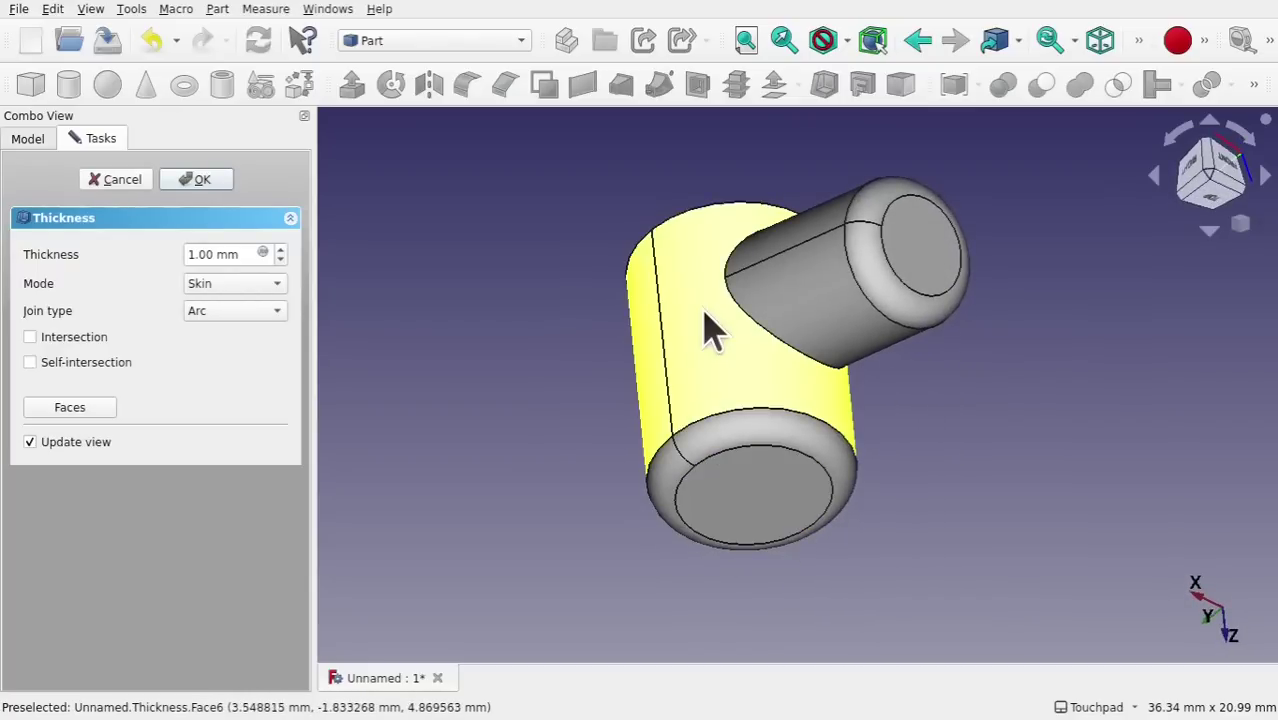
{"action": "left_click_drag", "start_coordinate": [813, 277], "coordinate": [300, 300], "text": "alt"}
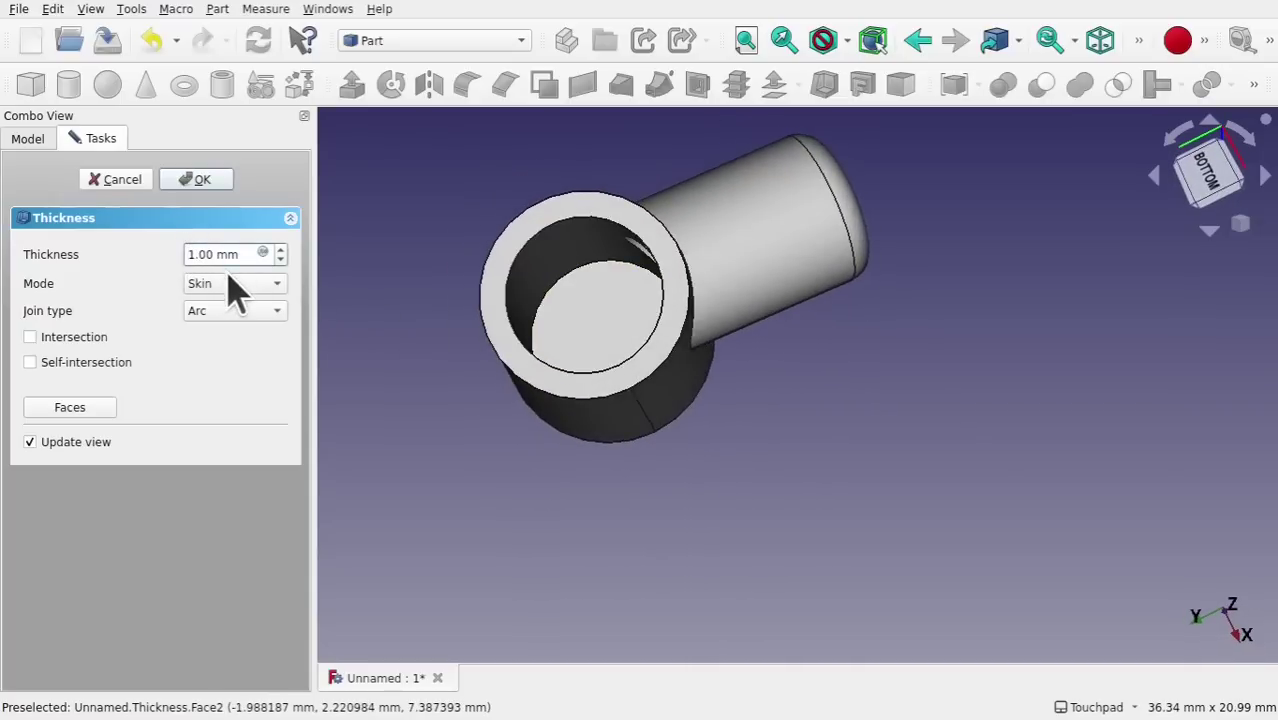
Set the thickness to -1 mm so the wall grows inward, and examine the interior where the two cylinders meet
{"action": "type", "text": "-"}
{"action": "left_click_drag", "start_coordinate": [368, 270], "coordinate": [785, 334], "text": "alt"}
{"action": "scroll", "coordinate": [770, 395], "scroll_direction": "up", "scroll_amount": 10}
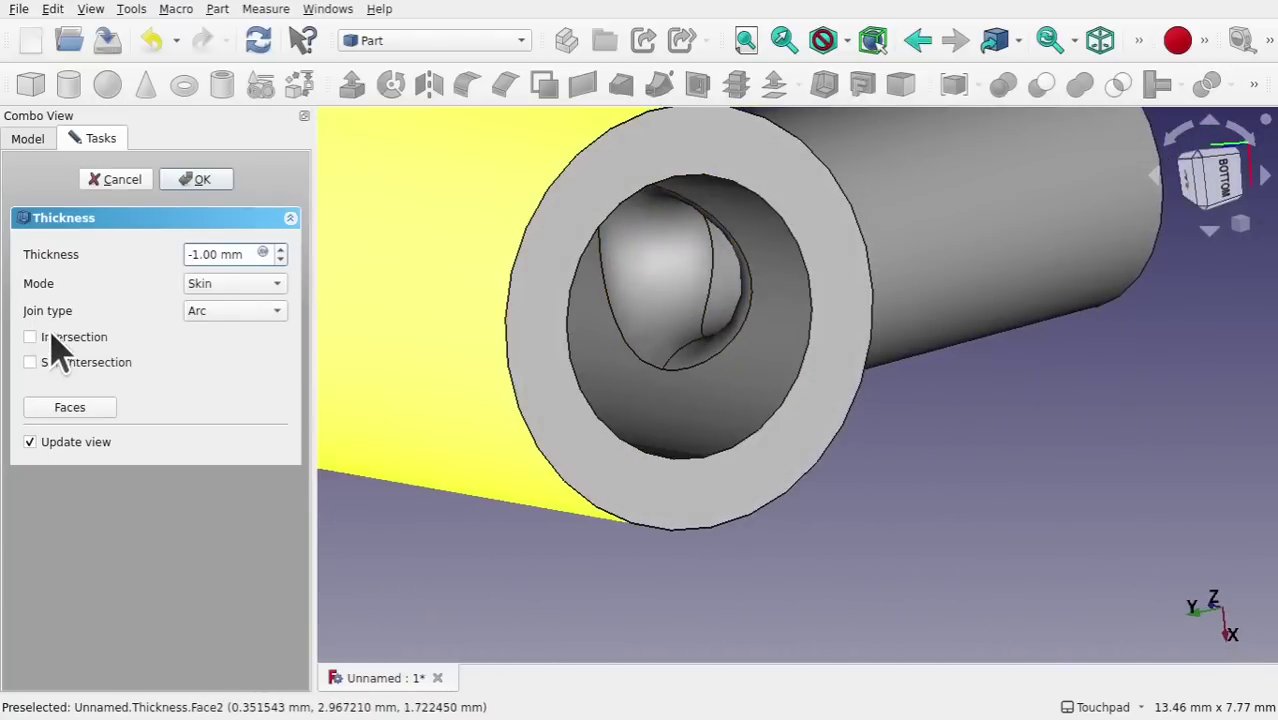
Change the join type to Intersection, check the opening between the two hollow cylinders, and accept the Thickness operation
{"action": "left_click", "coordinate": [210, 315]}
{"action": "left_click", "coordinate": [243, 354]}
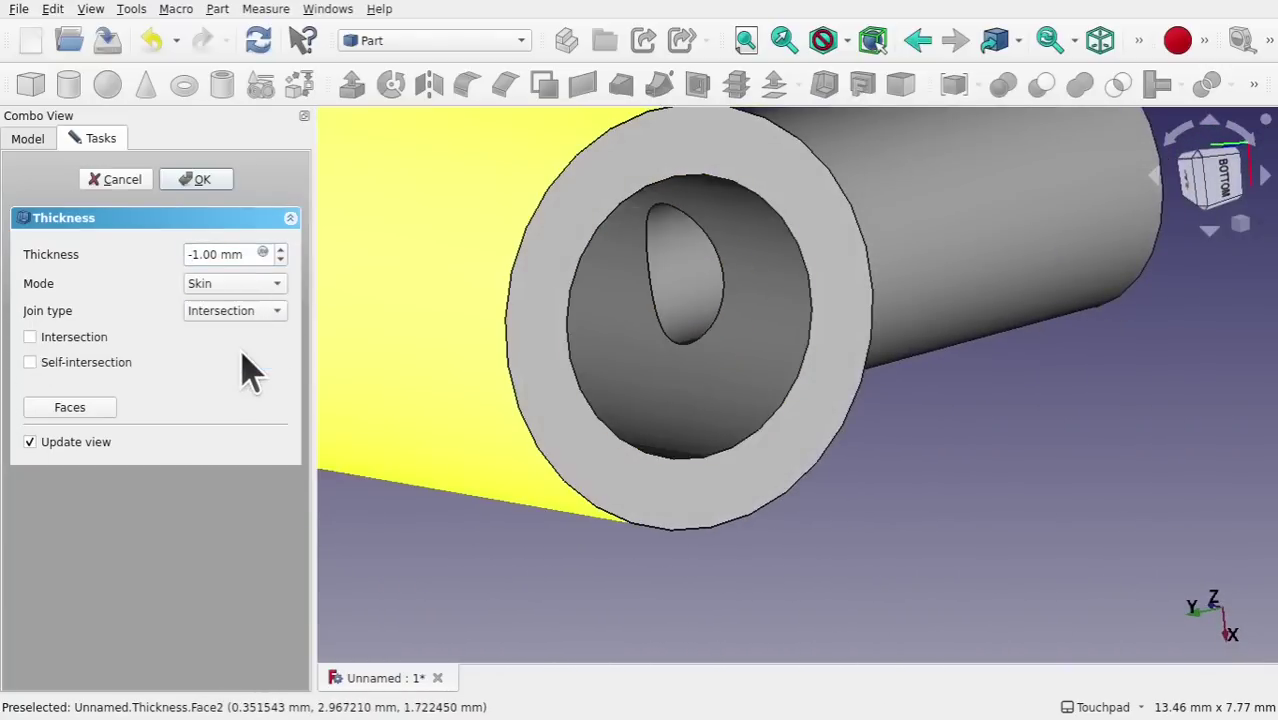
{"action": "left_click_drag", "start_coordinate": [698, 338], "coordinate": [685, 266], "text": "alt"}
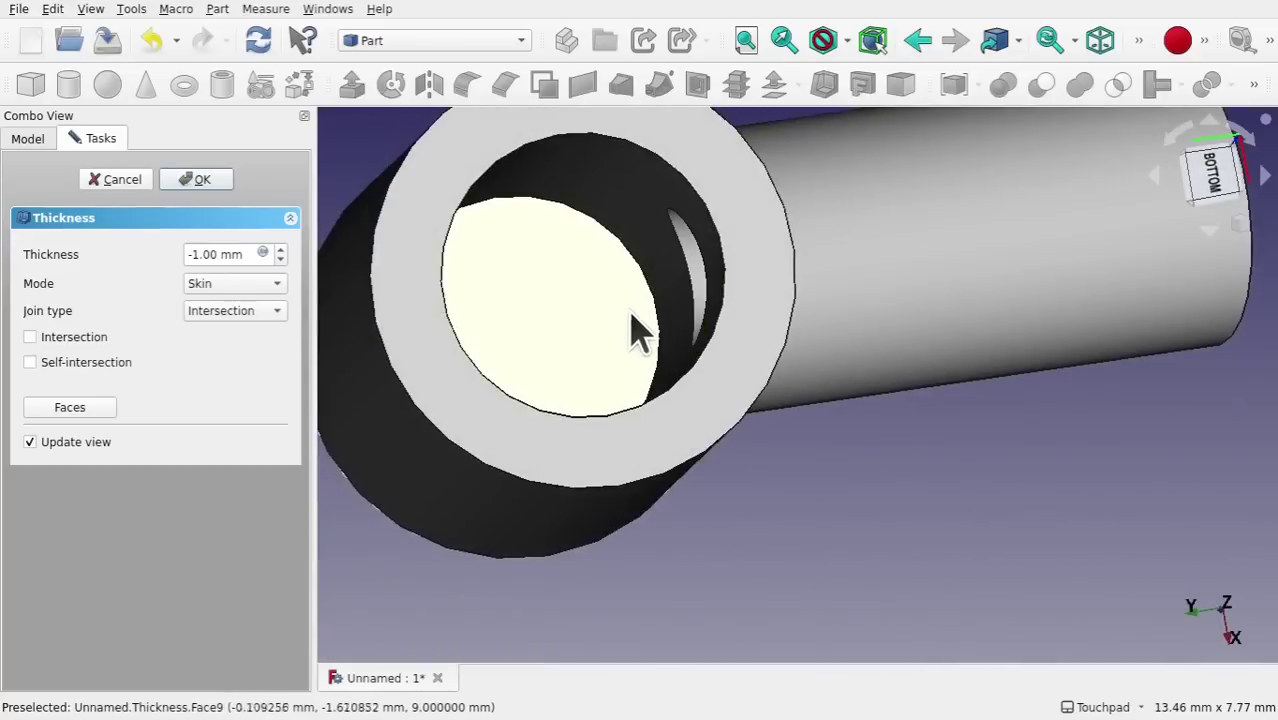
{"action": "left_click_drag", "start_coordinate": [699, 251], "coordinate": [827, 300], "text": "alt"}
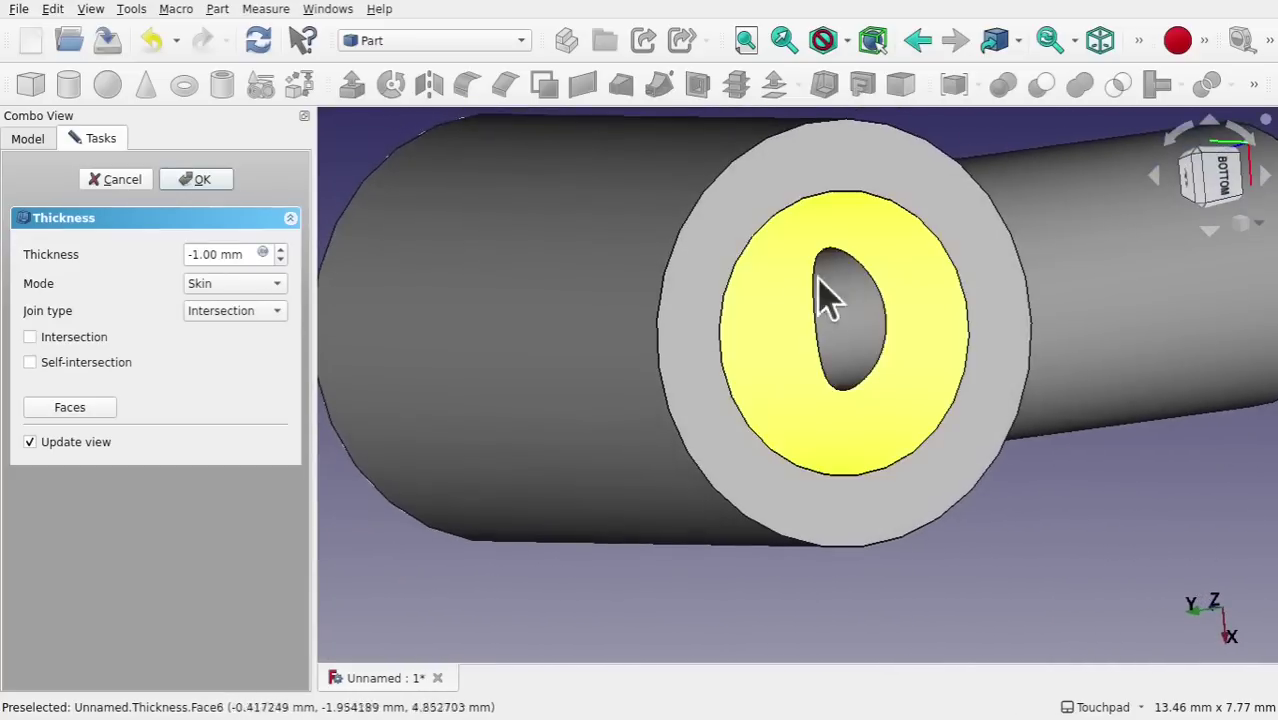
{"action": "scroll", "coordinate": [827, 385], "scroll_direction": "down", "scroll_amount": 5}
{"action": "left_click_drag", "start_coordinate": [822, 390], "coordinate": [776, 382], "text": "alt"}
{"action": "left_click_drag", "start_coordinate": [793, 428], "coordinate": [856, 428], "text": "alt"}
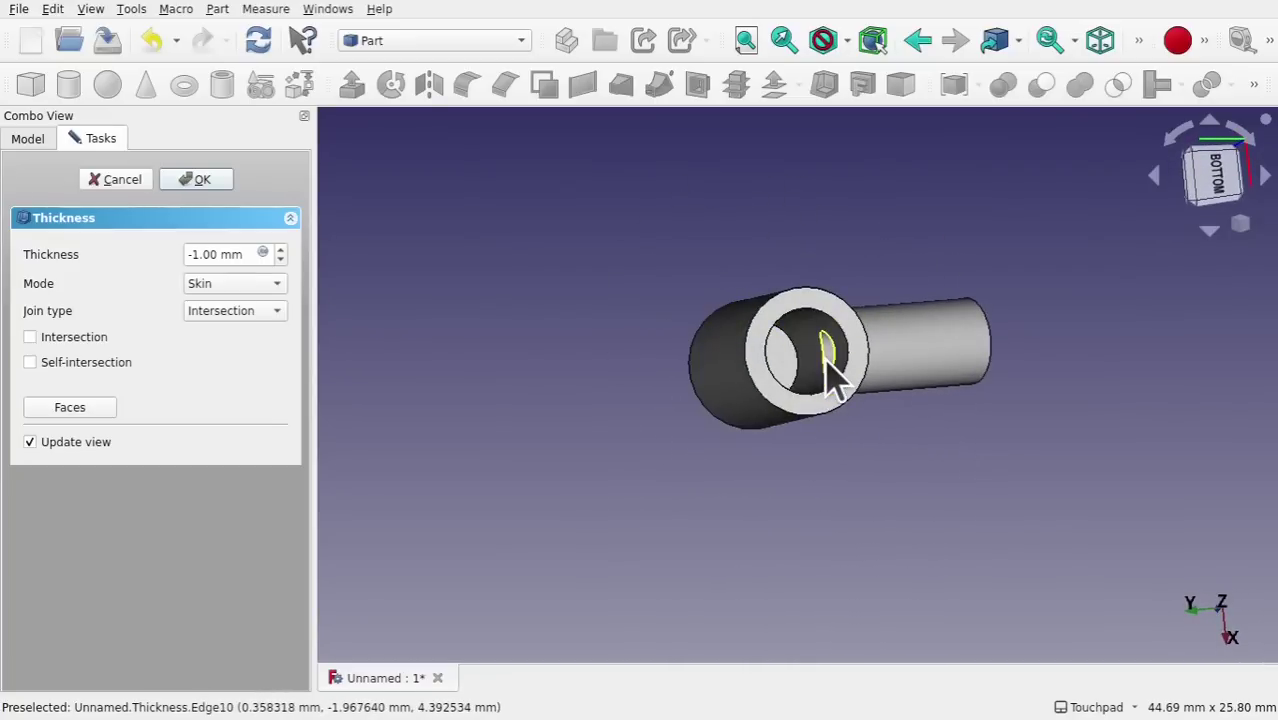
{"action": "key", "text": "Return"}
In the thicknessexample document, delete the Thickness and Common features, keeping only the source extrusion and sphere
{"action": "left_click_drag", "start_coordinate": [993, 513], "coordinate": [1018, 488], "text": "alt"}
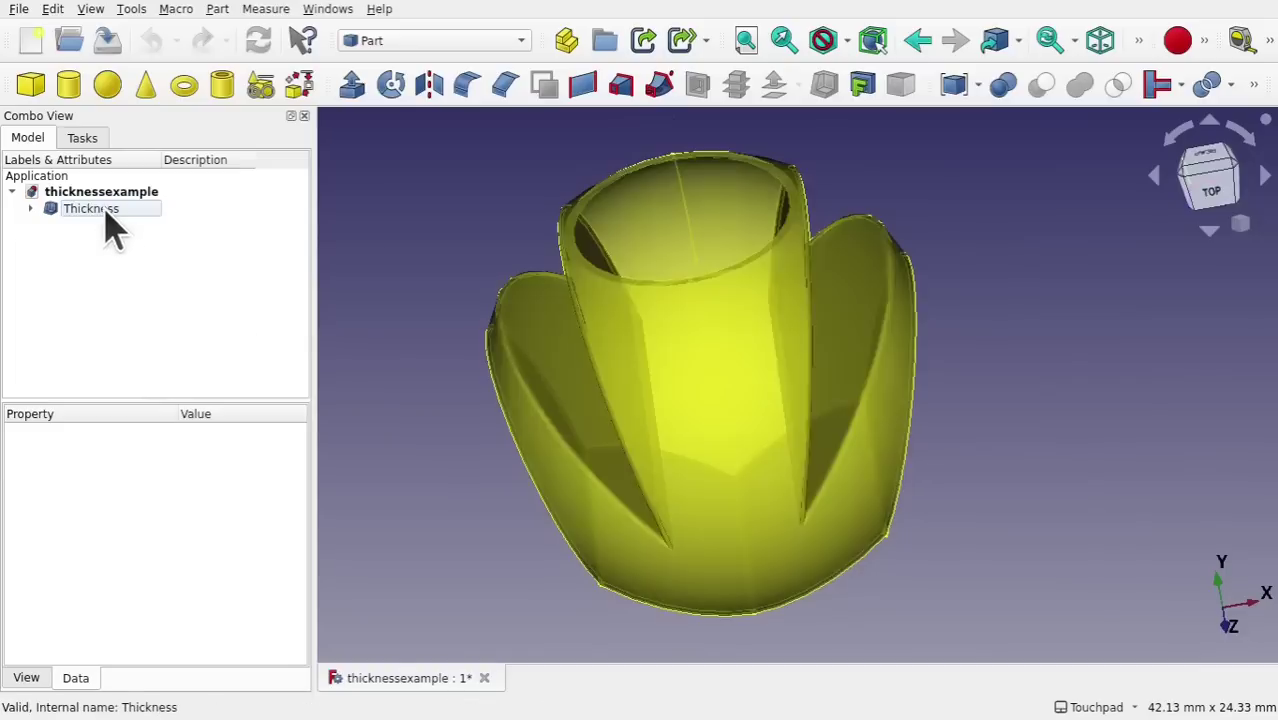
{"action": "left_click", "coordinate": [113, 210]}
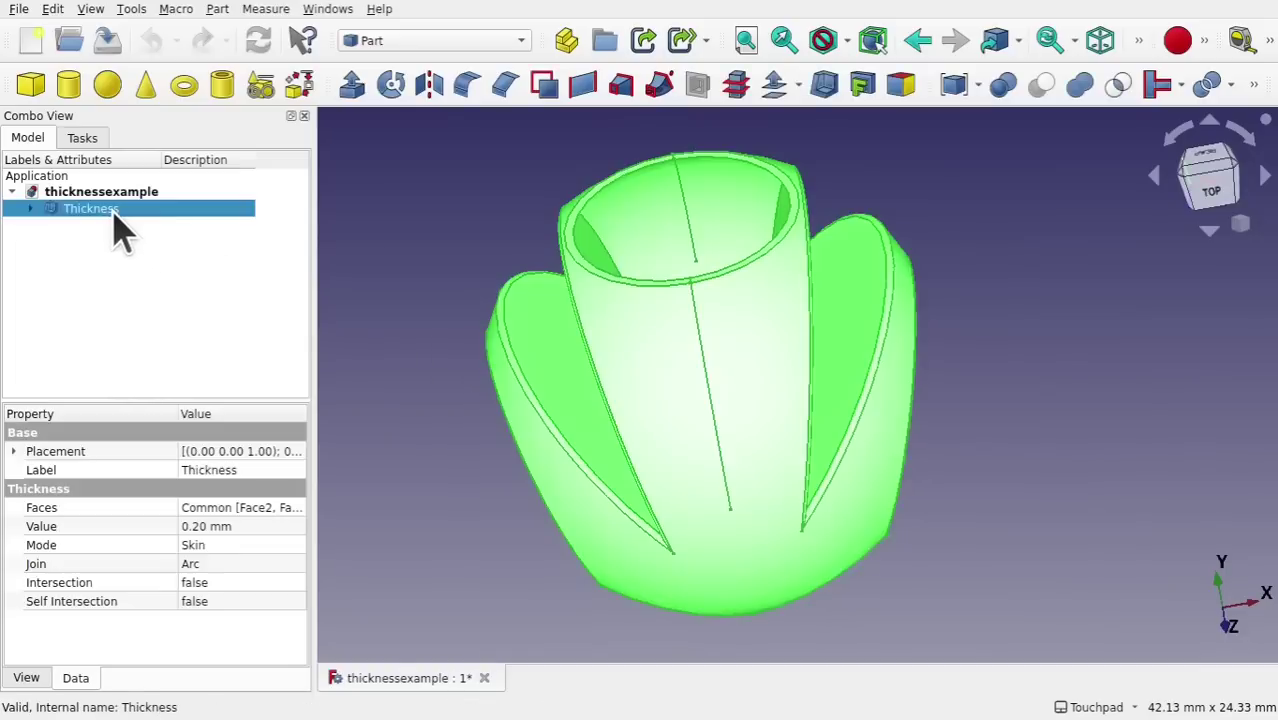
{"action": "key", "text": "Delete"}
{"action": "left_click", "coordinate": [113, 210]}
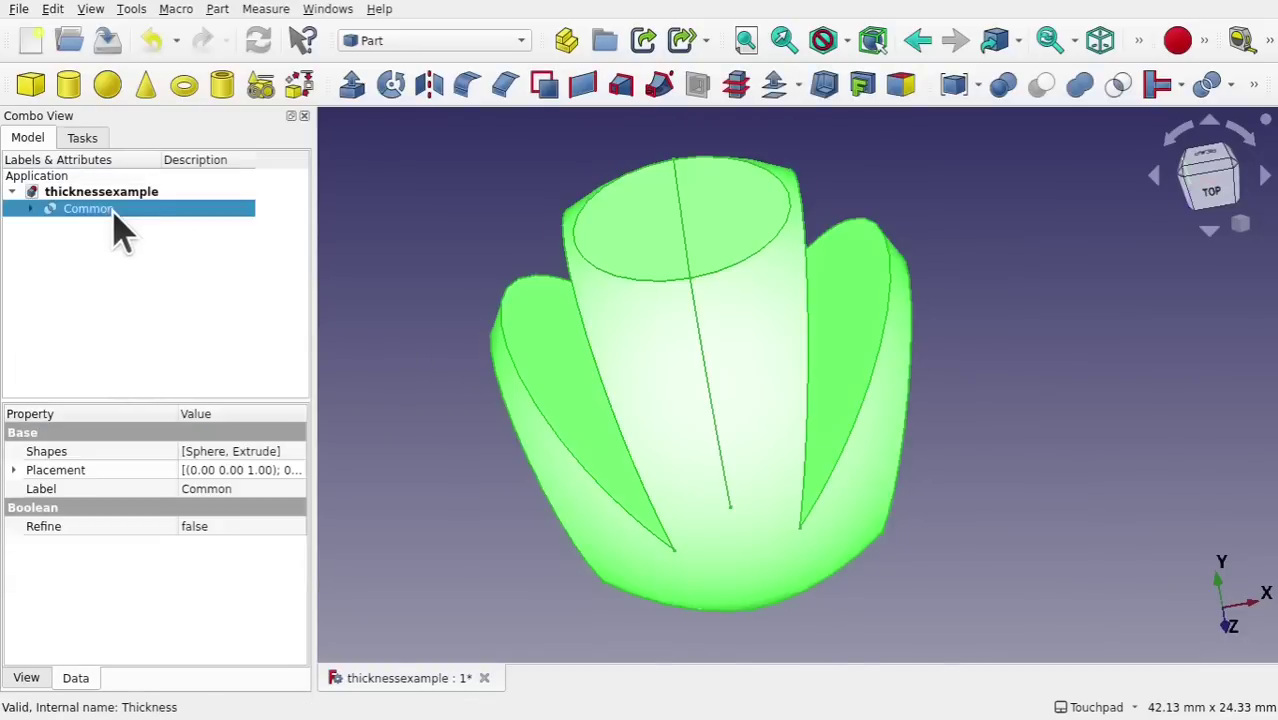
{"action": "key", "text": "Delete"}
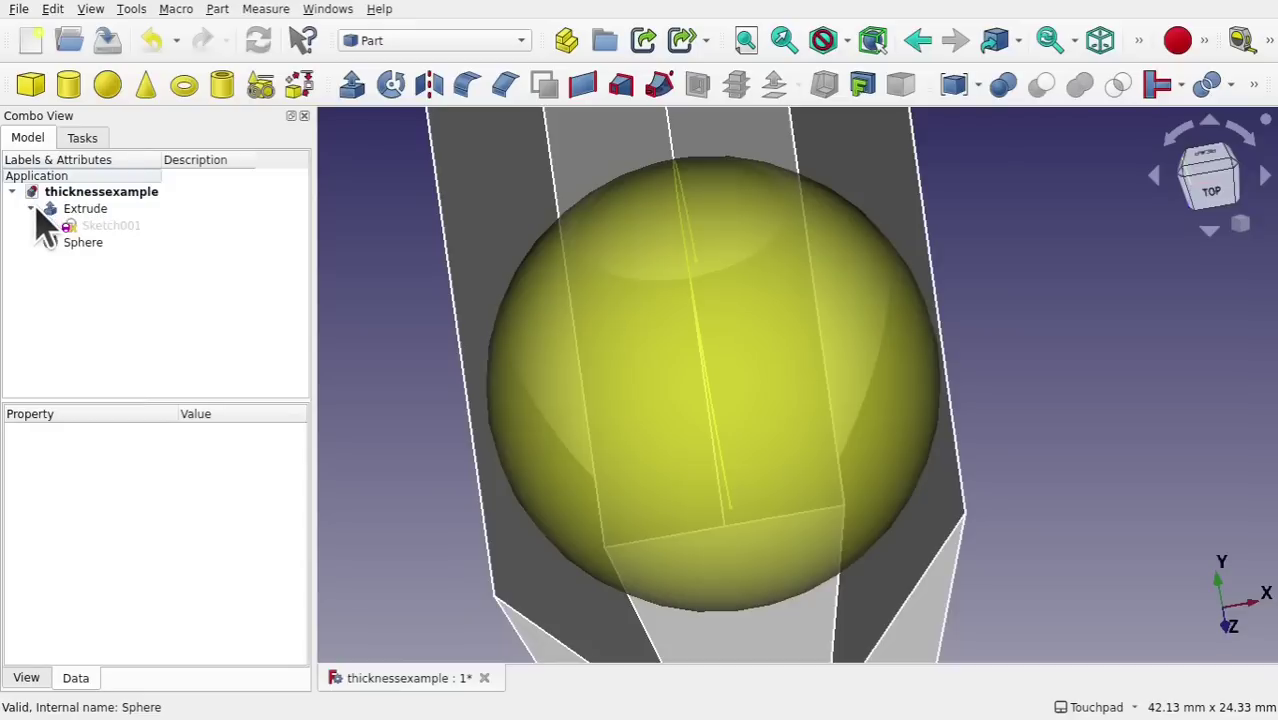
Open the extrusion's Sketch001 for editing and turn on the section view to expose the profile inside the sphere
{"action": "double_click", "coordinate": [105, 226]}
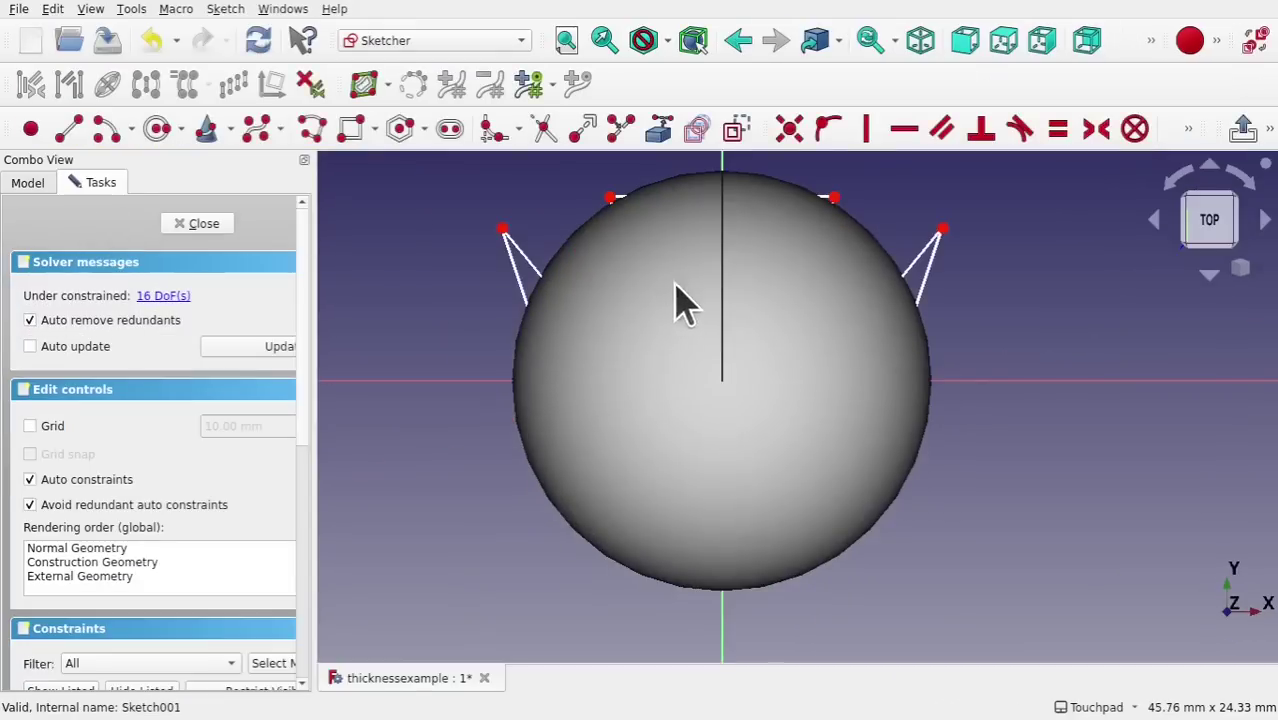
{"action": "left_click", "coordinate": [228, 10]}
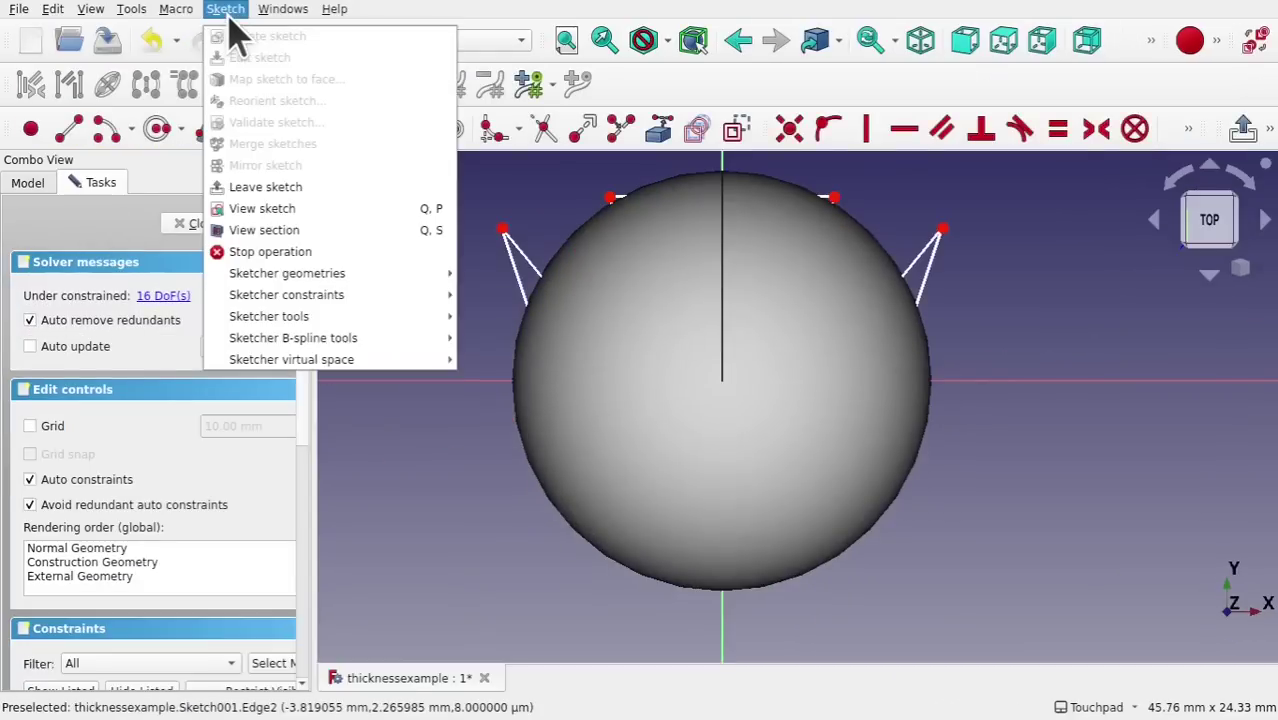
{"action": "left_click", "coordinate": [302, 231]}
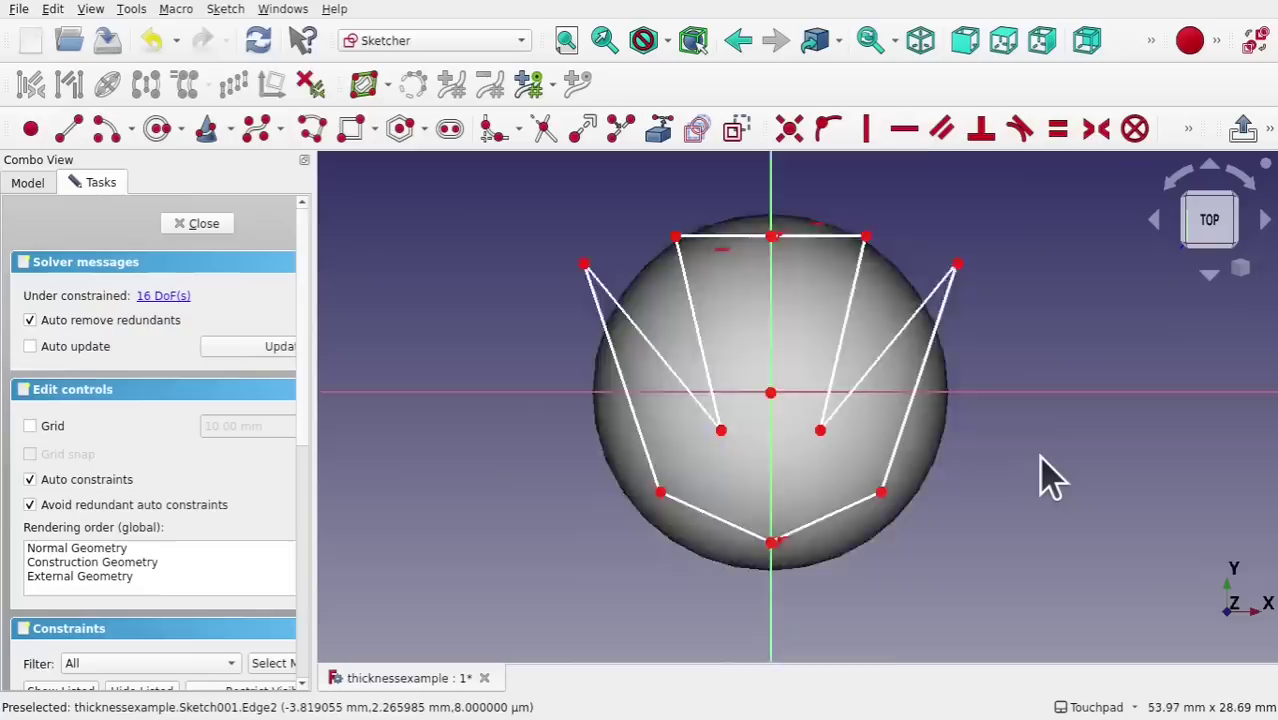
{"action": "mouse_move", "coordinate": [1040, 476]}
{"action": "middle_mouse_down"}
{"action": "mouse_move", "coordinate": [732, 513]}
{"action": "mouse_move", "coordinate": [1050, 528]}
{"action": "middle_mouse_up"}
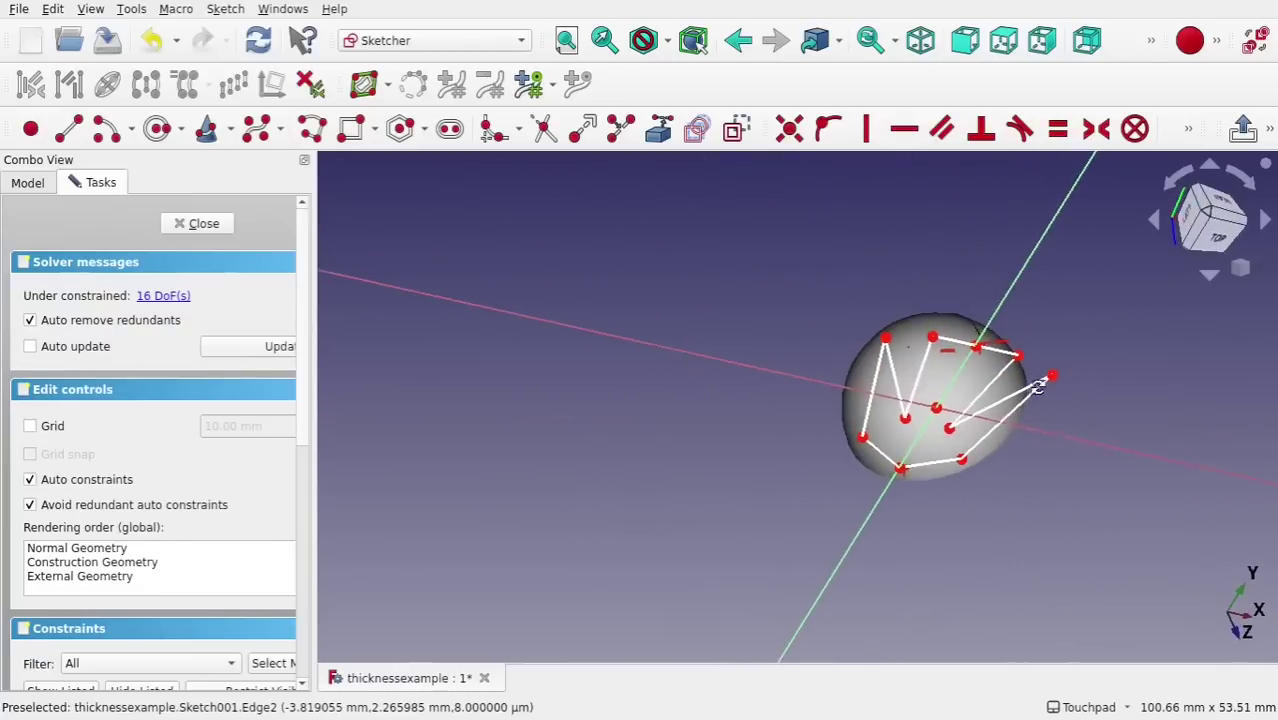
{"action": "key", "text": "2"}
{"action": "scroll", "coordinate": [927, 451], "scroll_direction": "up", "scroll_amount": 5}
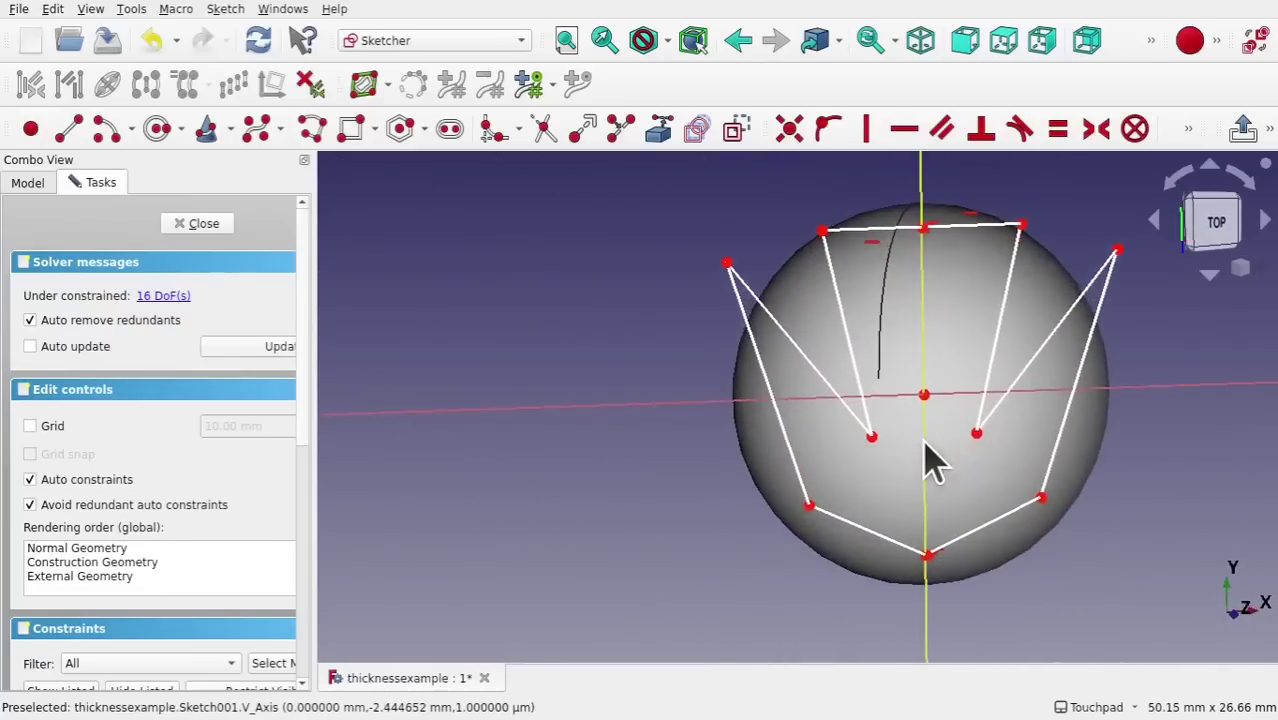
{"action": "mouse_move", "coordinate": [753, 333]}
{"action": "middle_mouse_down"}
{"action": "mouse_move", "coordinate": [753, 251]}
{"action": "mouse_move", "coordinate": [737, 402]}
{"action": "middle_mouse_up"}
Reshape the profile by moving both inner notch vertices up and outward, lower the two outer tips, and close the sketch
{"action": "left_click_drag", "start_coordinate": [733, 395], "coordinate": [680, 281]}
{"action": "left_click_drag", "start_coordinate": [839, 390], "coordinate": [890, 268]}
{"action": "left_click_drag", "start_coordinate": [978, 201], "coordinate": [986, 308]}
{"action": "left_click_drag", "start_coordinate": [573, 223], "coordinate": [558, 292]}
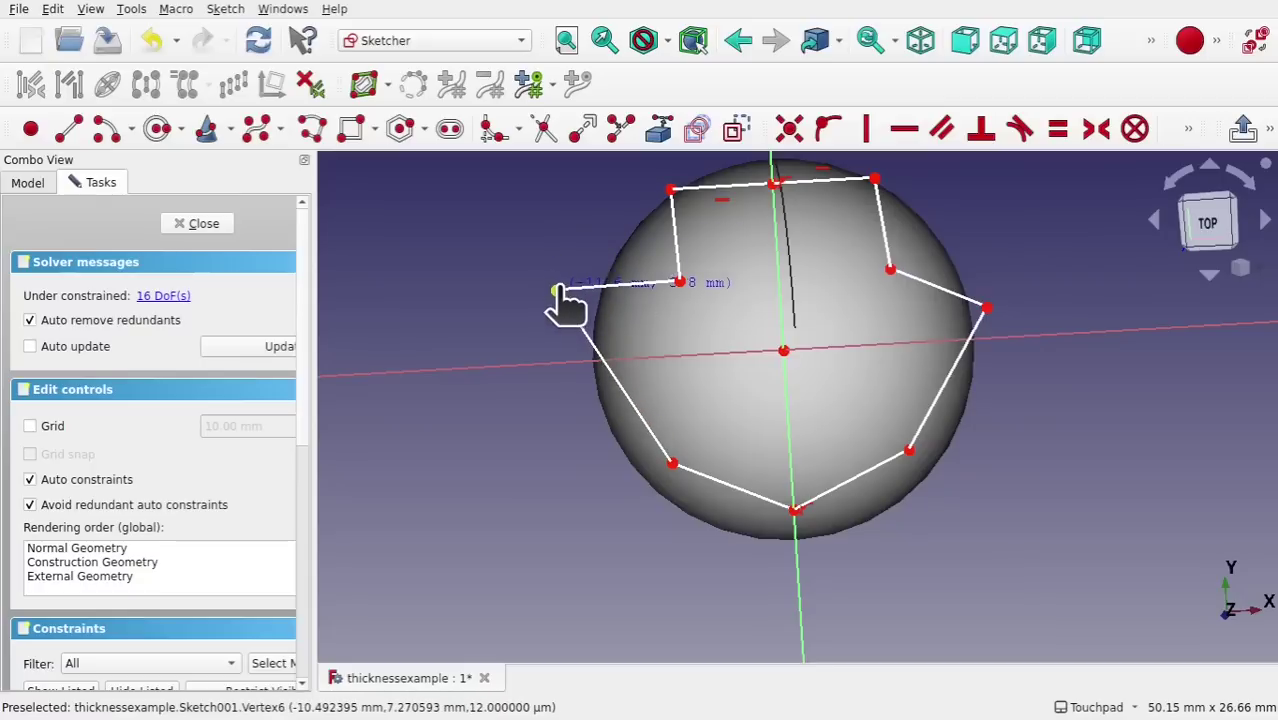
{"action": "left_click", "coordinate": [199, 228]}
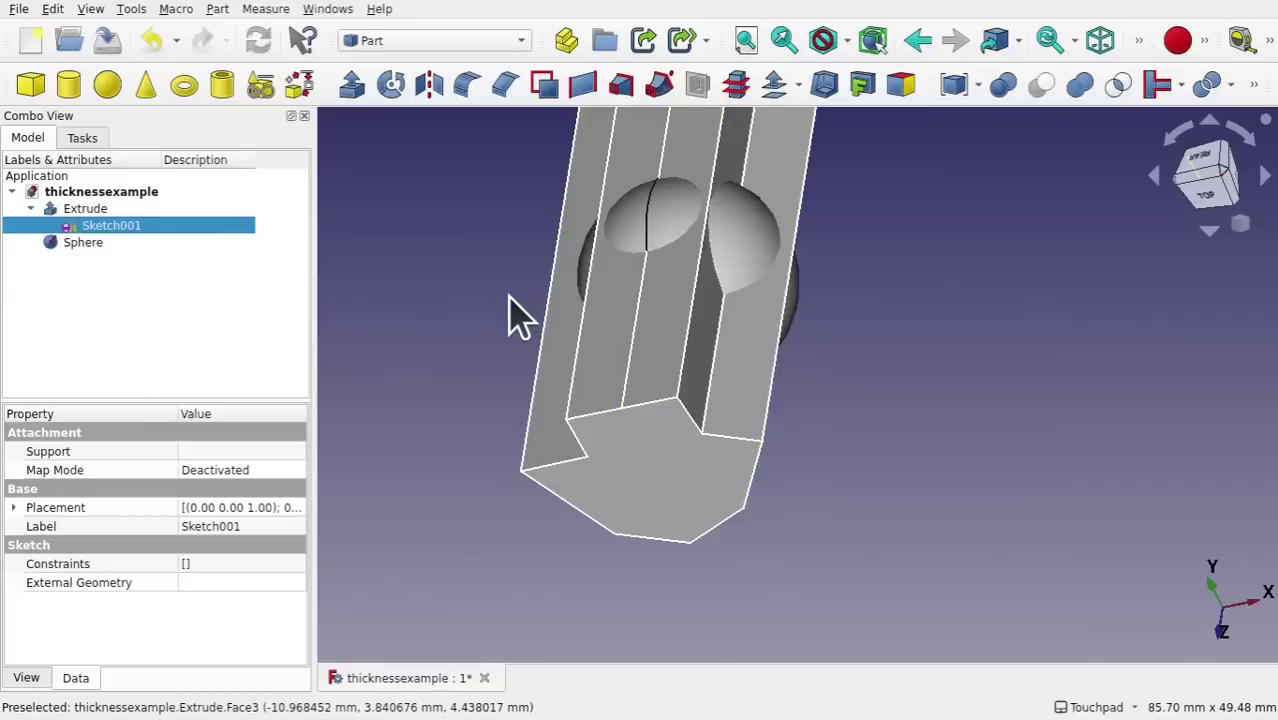
Create a Boolean intersection of the extrusion and the sphere
{"action": "left_click", "coordinate": [612, 385]}
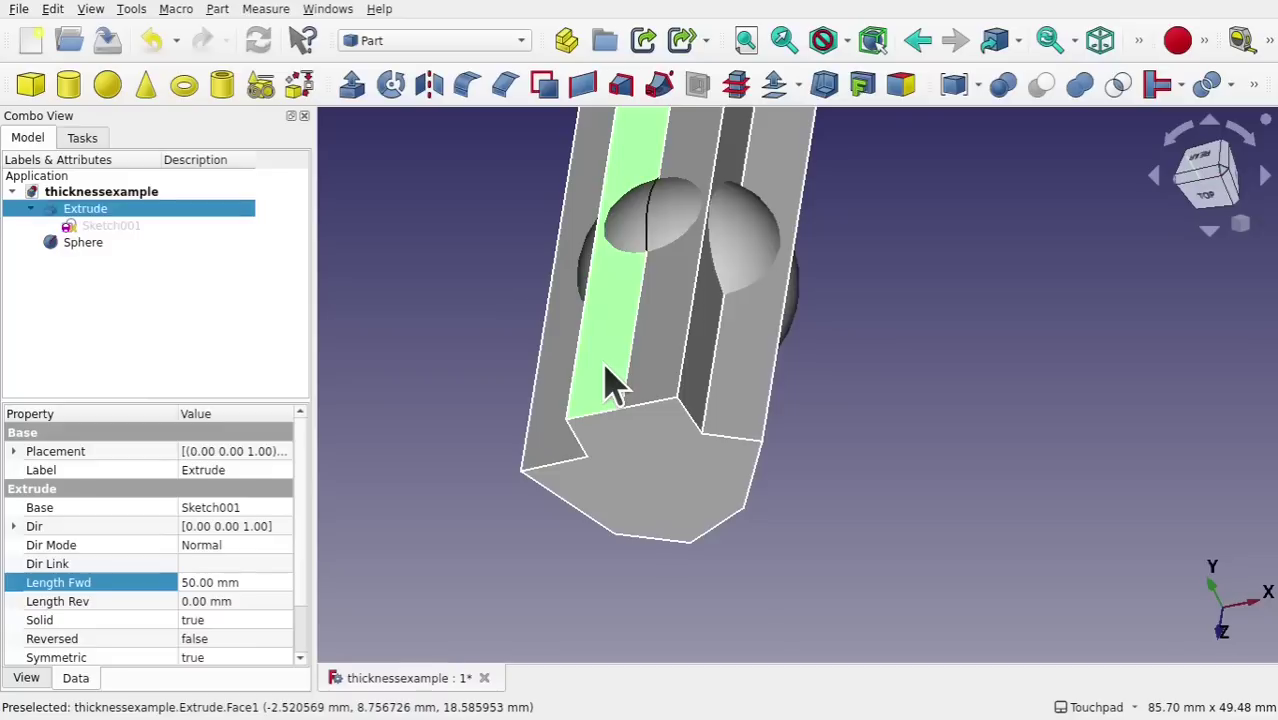
{"action": "left_click", "coordinate": [738, 250], "text": "ctrl"}
{"action": "left_click", "coordinate": [218, 10]}
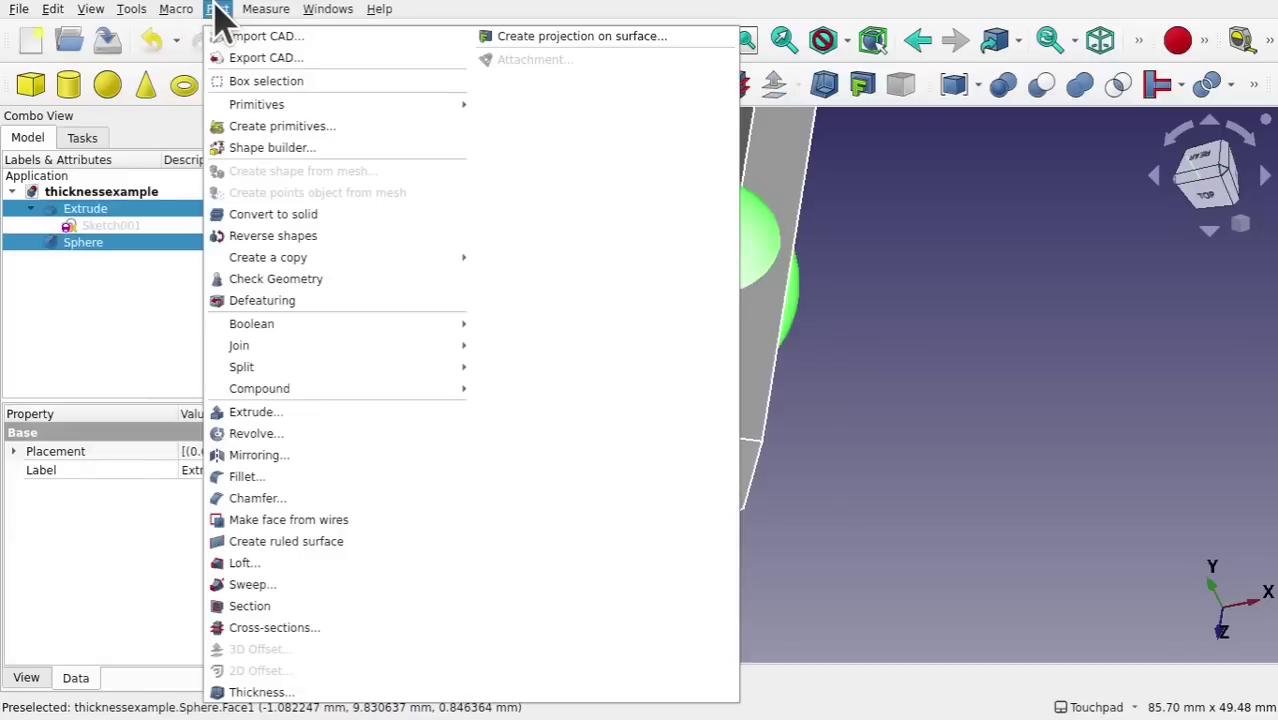
{"action": "mouse_move", "coordinate": [320, 326]}
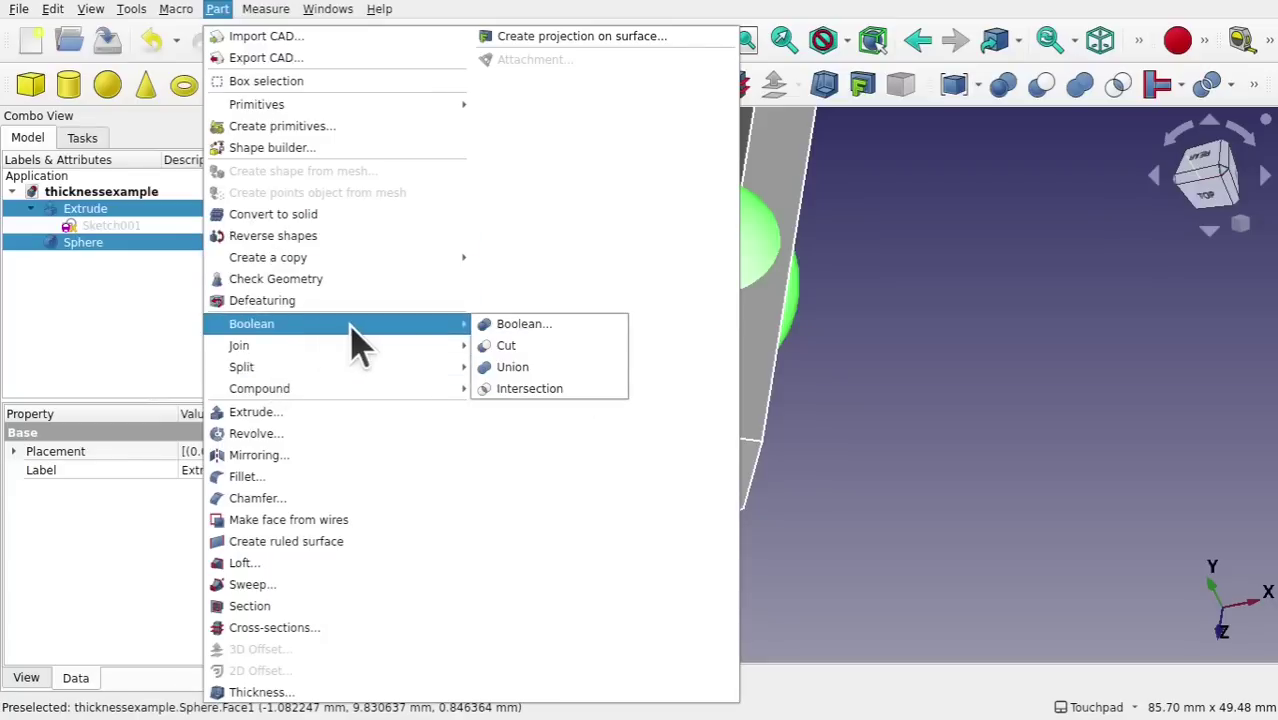
{"action": "left_click", "coordinate": [553, 400]}
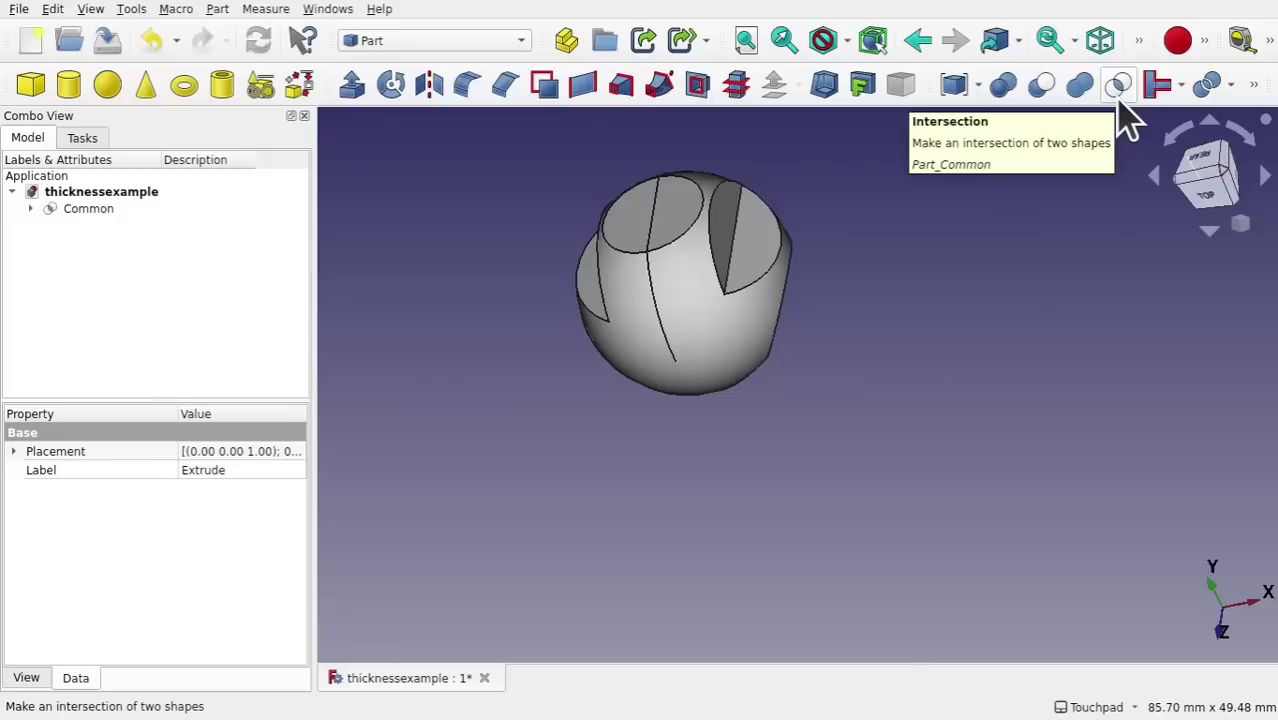
Select both halves of the intersected solid's circular flat face and start a Thickness operation on them
{"action": "middle_click_drag", "start_coordinate": [900, 250], "coordinate": [881, 399]}
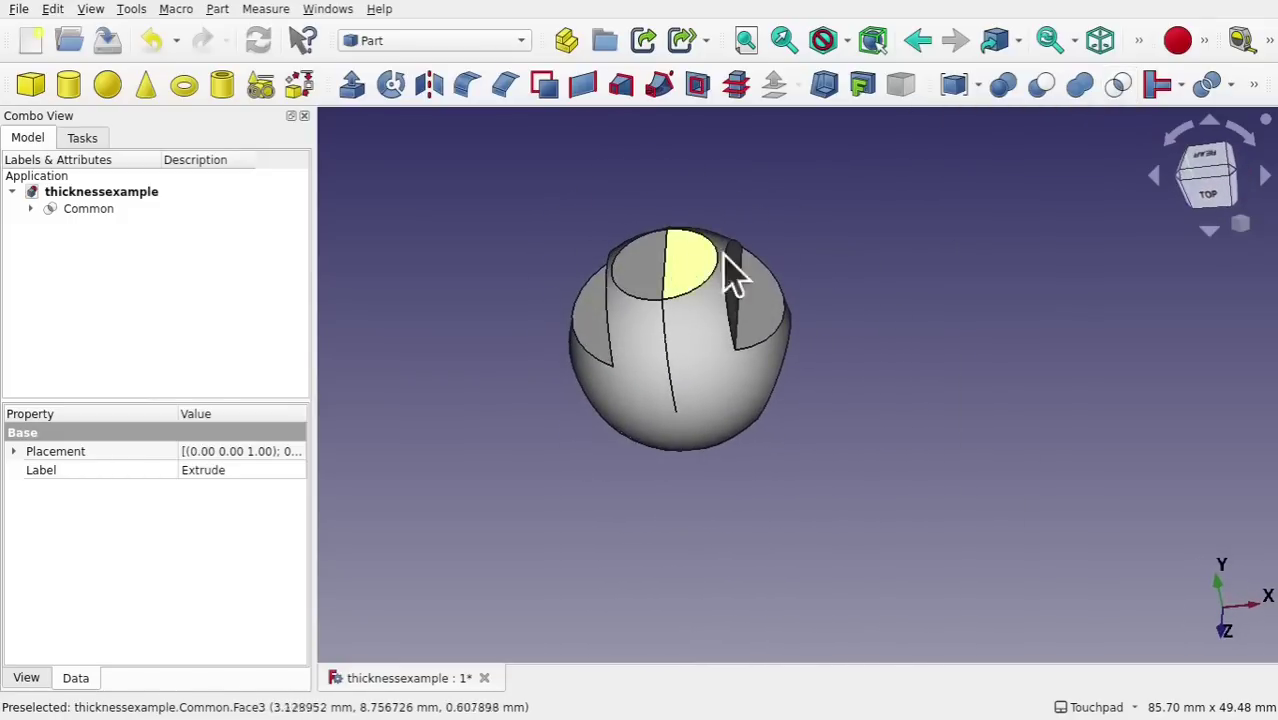
{"action": "left_click", "coordinate": [687, 265]}
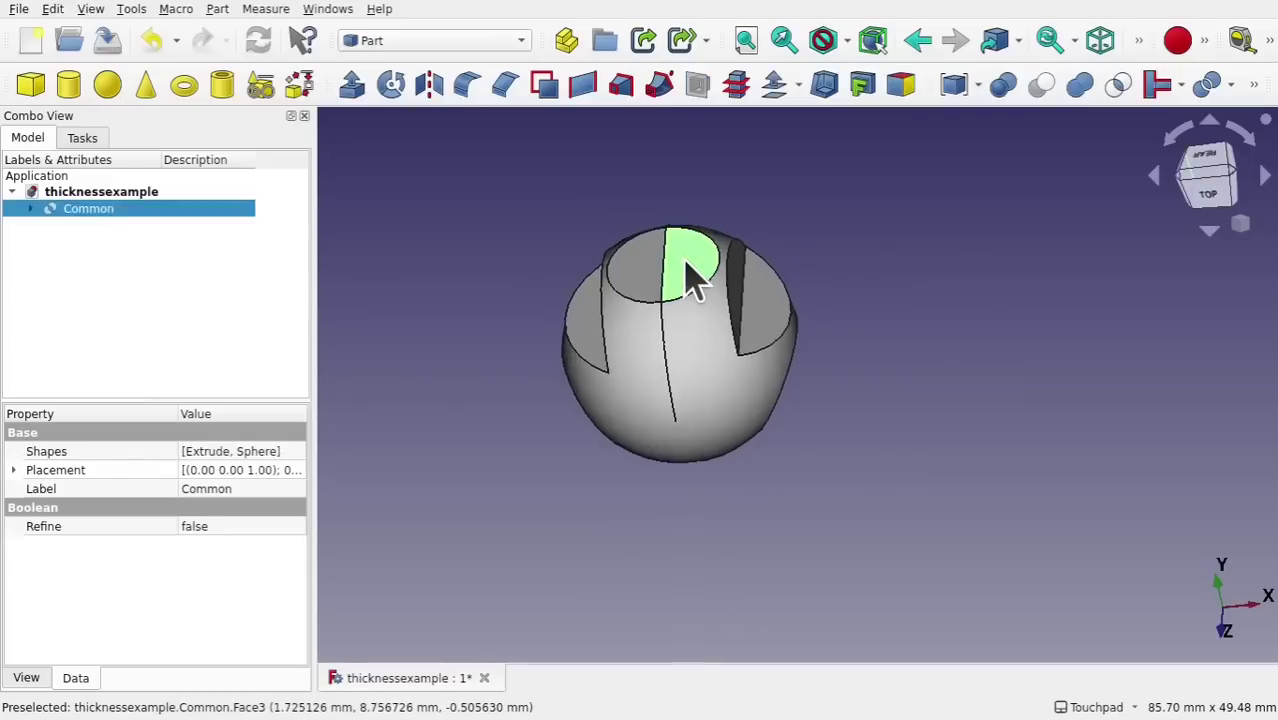
{"action": "scroll", "coordinate": [687, 265], "scroll_direction": "up", "scroll_amount": 3}
{"action": "left_click", "coordinate": [616, 280], "text": "ctrl"}
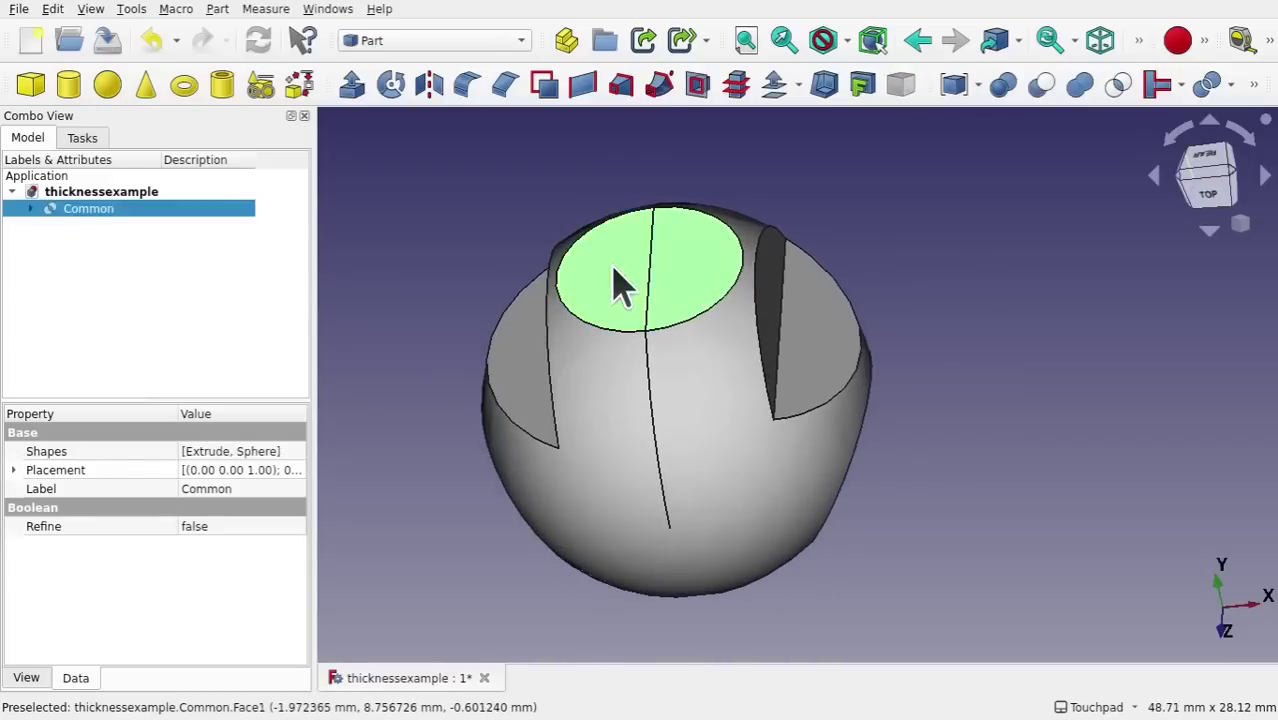
{"action": "left_click", "coordinate": [640, 285], "text": "ctrl"}
{"action": "left_click", "coordinate": [636, 272], "text": "ctrl"}
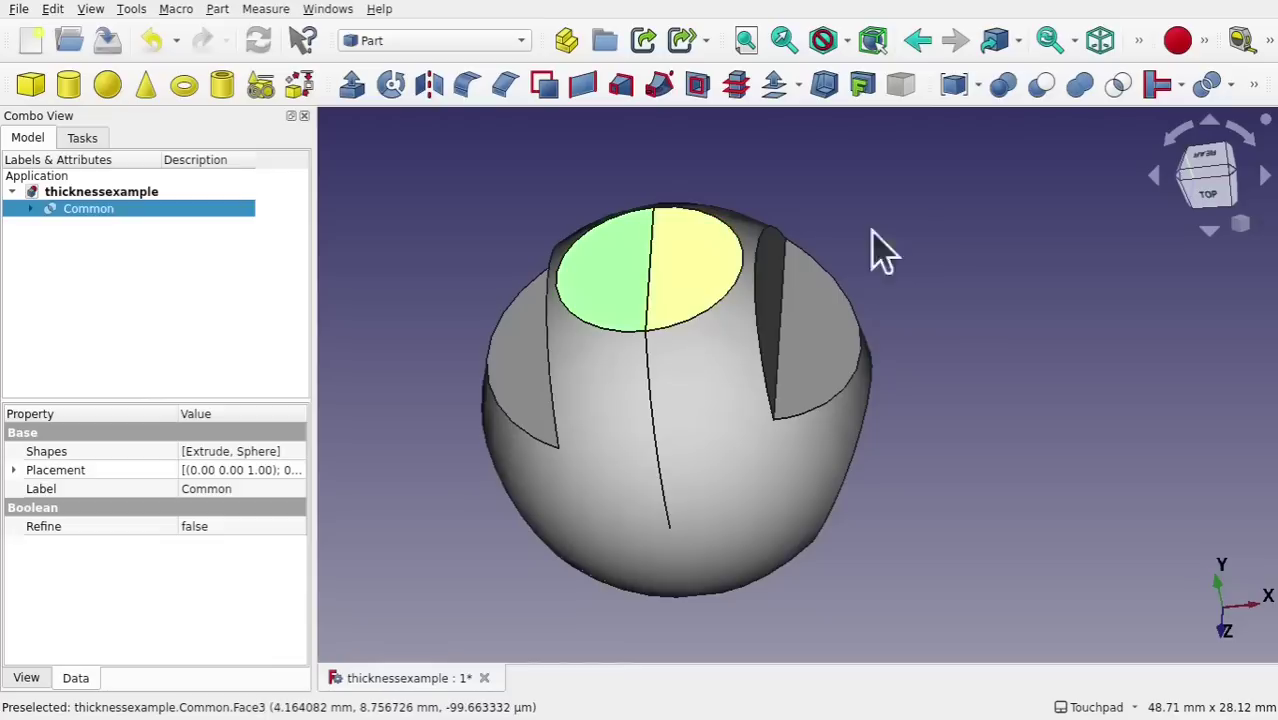
{"action": "left_click", "coordinate": [826, 85]}
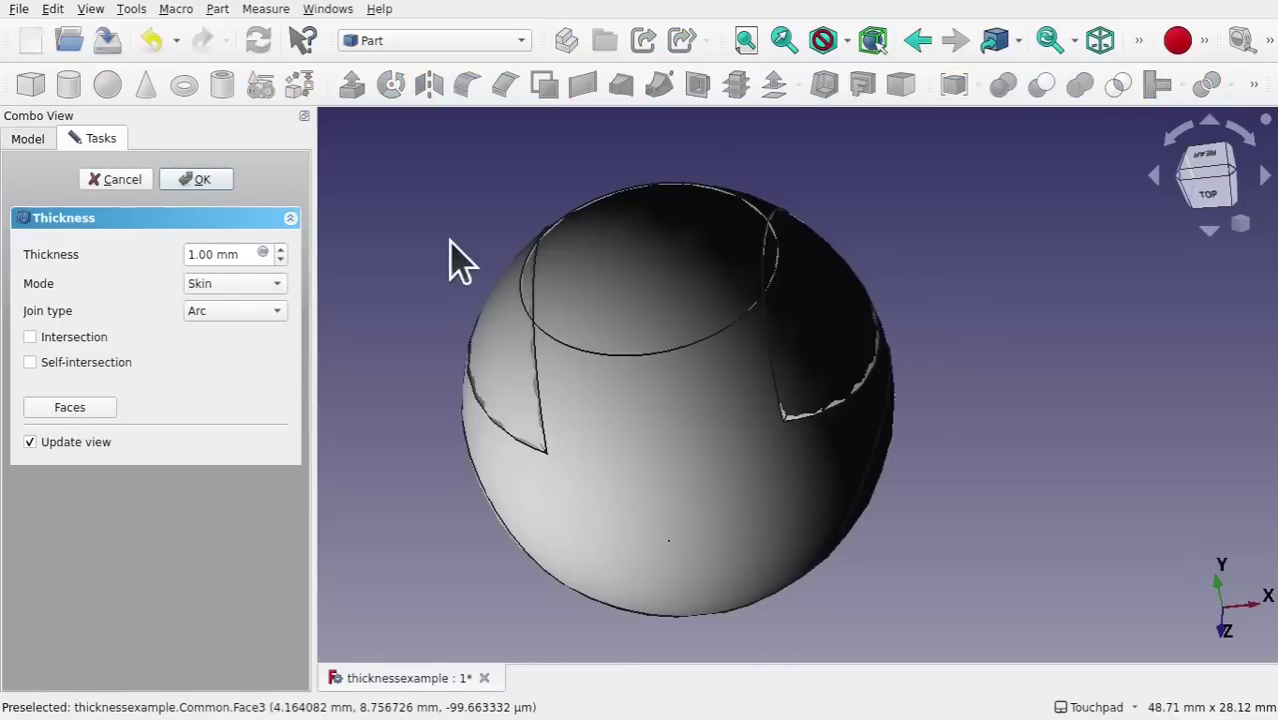
Reduce the thickness to 0.30 mm and inspect the wall around the circular opening up close
{"action": "left_click_drag", "start_coordinate": [470, 243], "coordinate": [672, 190], "text": "alt"}
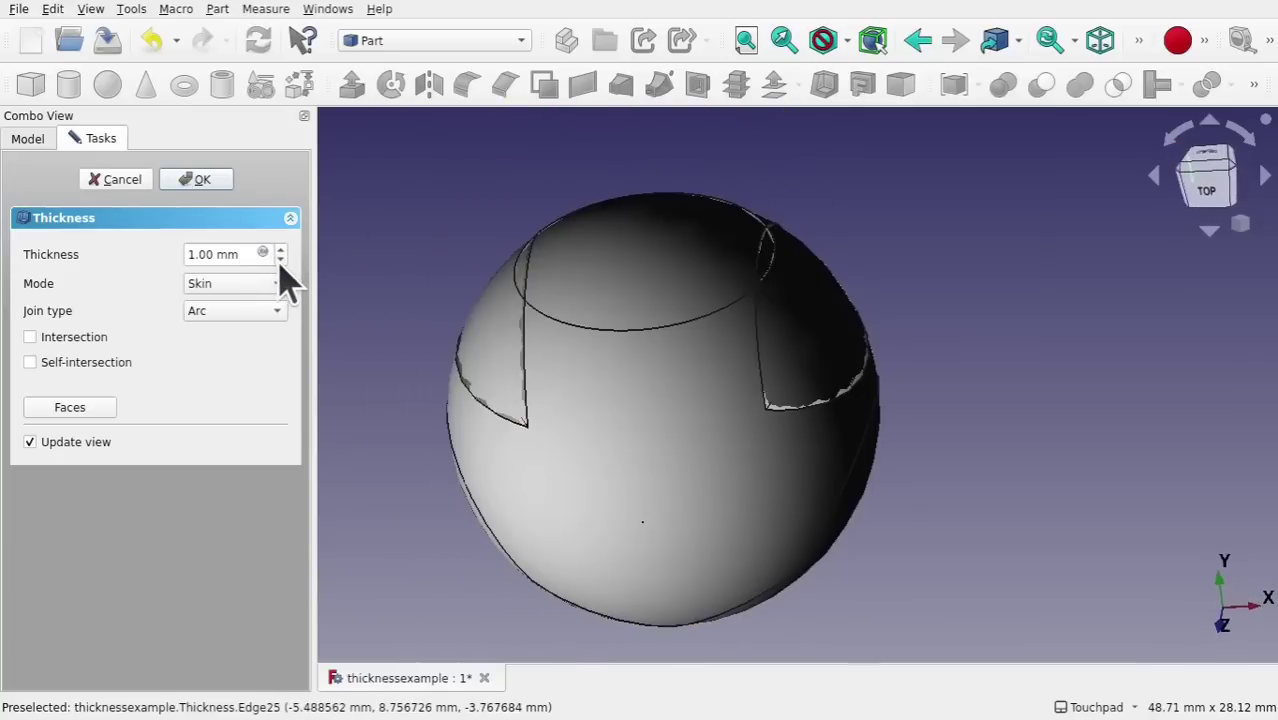
{"action": "left_click", "coordinate": [281, 261]}
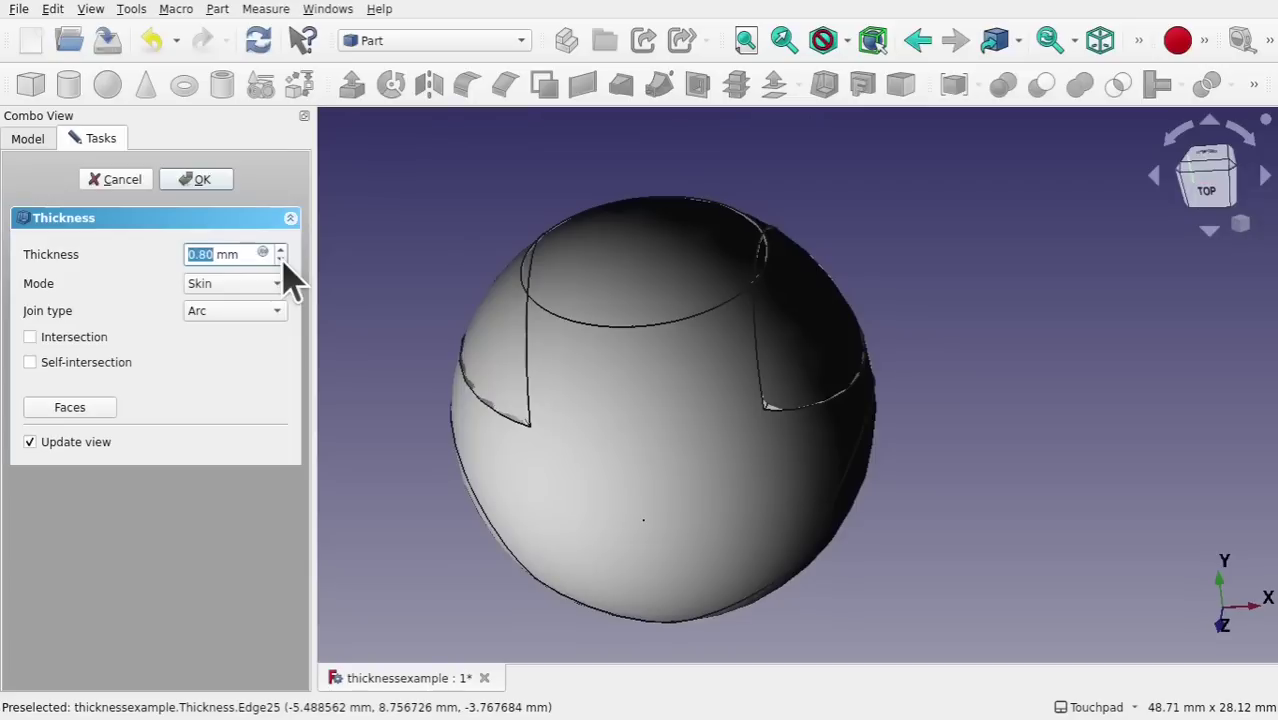
{"action": "left_click", "coordinate": [281, 261]}
{"action": "left_click", "coordinate": [281, 261]}
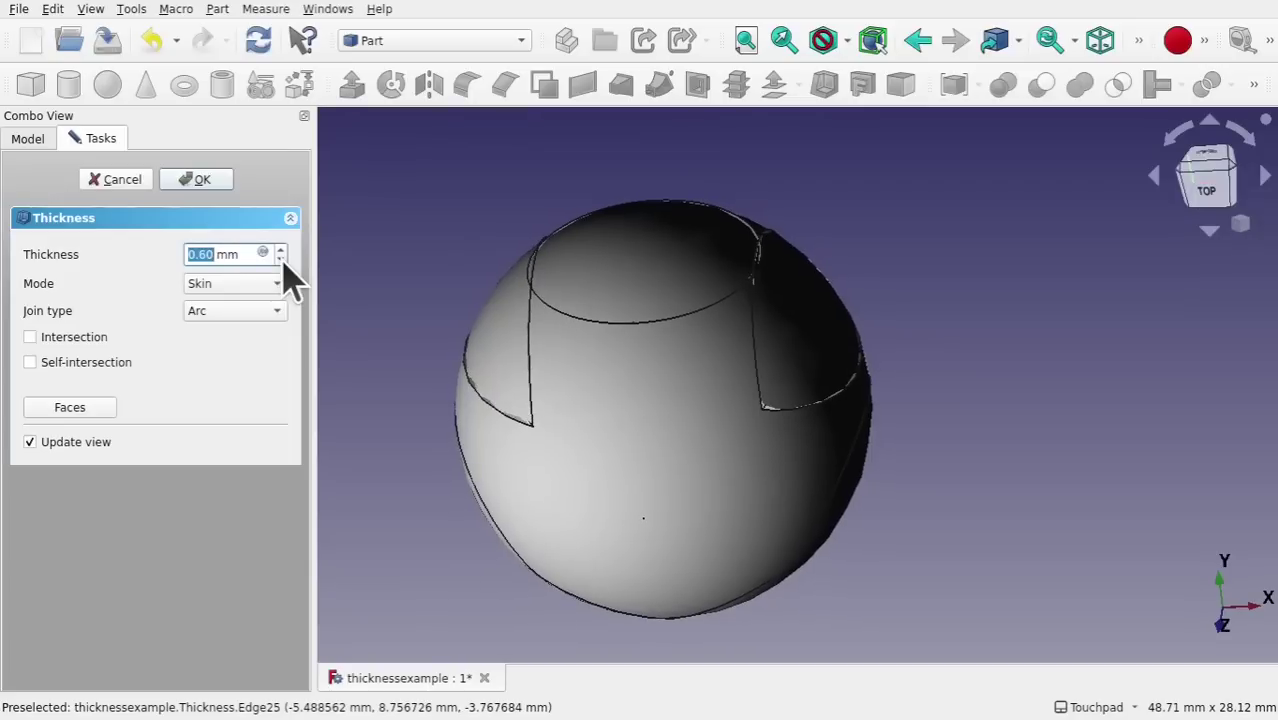
{"action": "left_click", "coordinate": [281, 261]}
{"action": "left_click", "coordinate": [281, 261]}
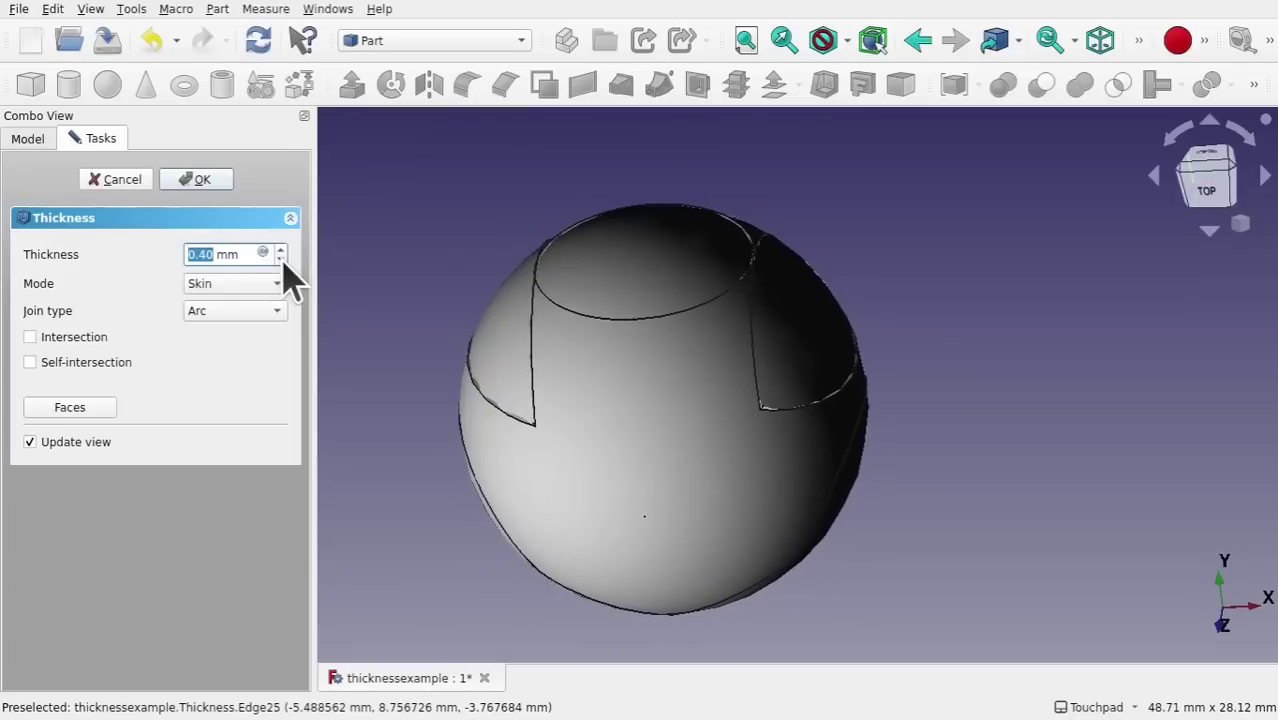
{"action": "left_click", "coordinate": [281, 261]}
{"action": "left_click_drag", "start_coordinate": [633, 277], "coordinate": [691, 335], "text": "alt"}
{"action": "scroll", "coordinate": [600, 425], "scroll_direction": "up", "scroll_amount": 5}
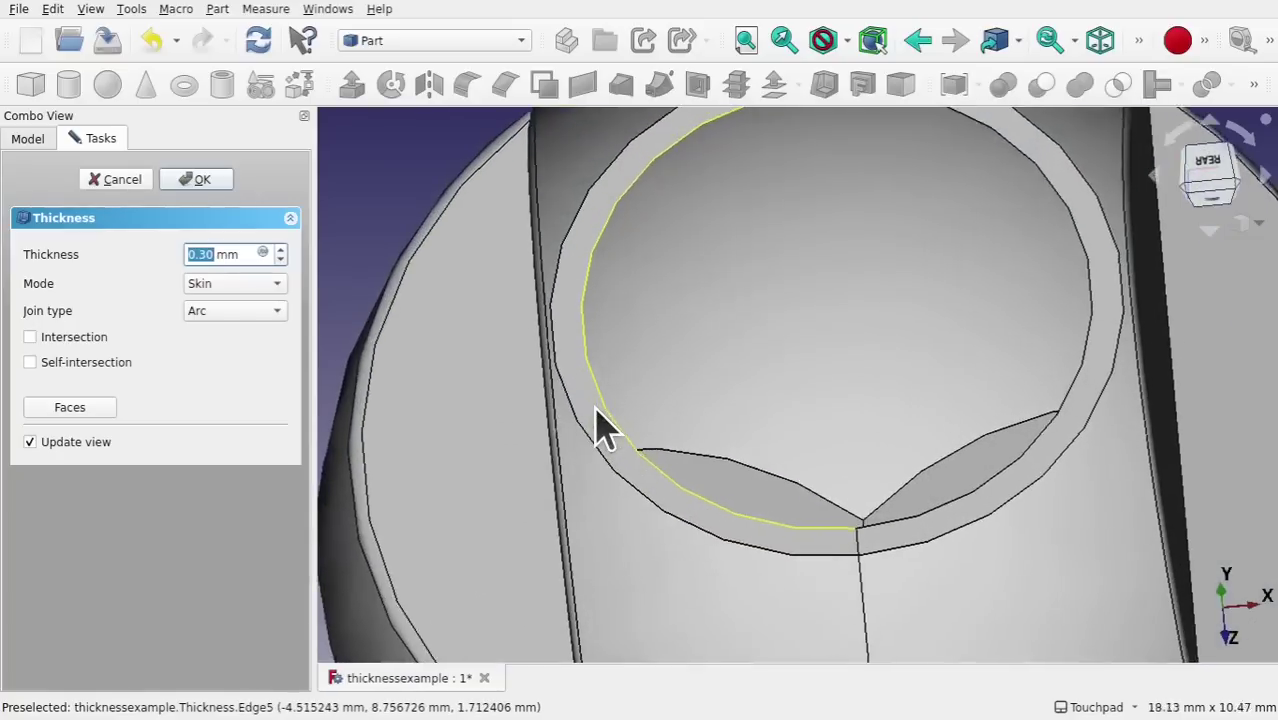
Try a thickness of 0.40 mm on the intersected solid, restore 0.30 mm, and inspect the wall around the circular opening
{"action": "scroll", "coordinate": [580, 385], "scroll_direction": "up", "scroll_amount": 1}
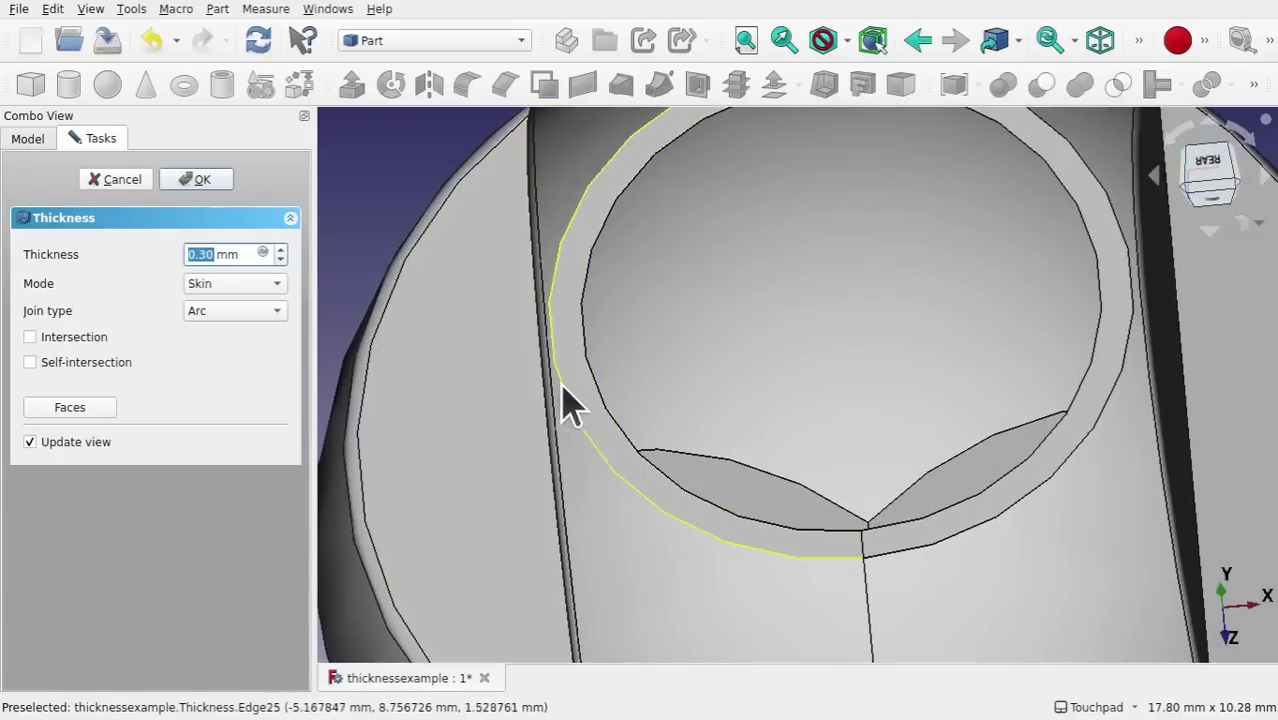
{"action": "mouse_move", "coordinate": [559, 362]}
{"action": "left_mouse_down", "text": "alt"}
{"action": "mouse_move", "coordinate": [622, 272]}
{"action": "mouse_move", "coordinate": [548, 357]}
{"action": "left_mouse_up", "text": "alt"}
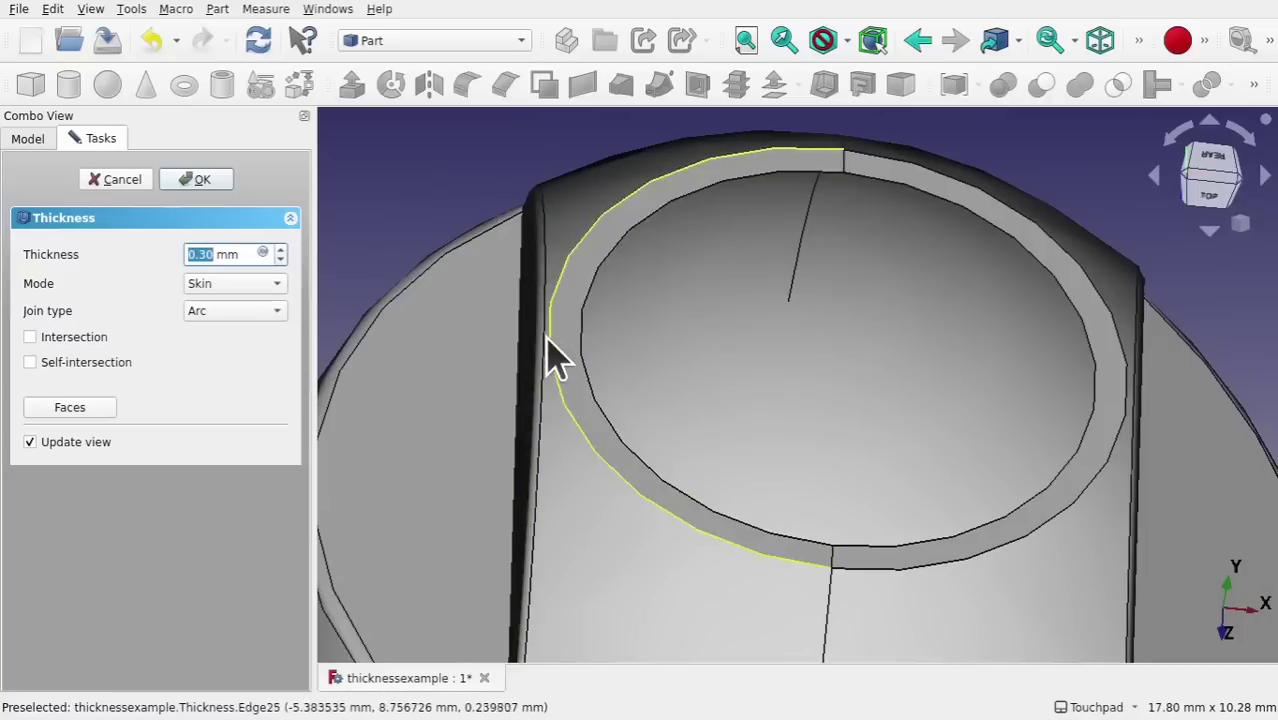
{"action": "left_click", "coordinate": [281, 261]}
{"action": "scroll", "coordinate": [284, 256], "scroll_direction": "up", "scroll_amount": 1}
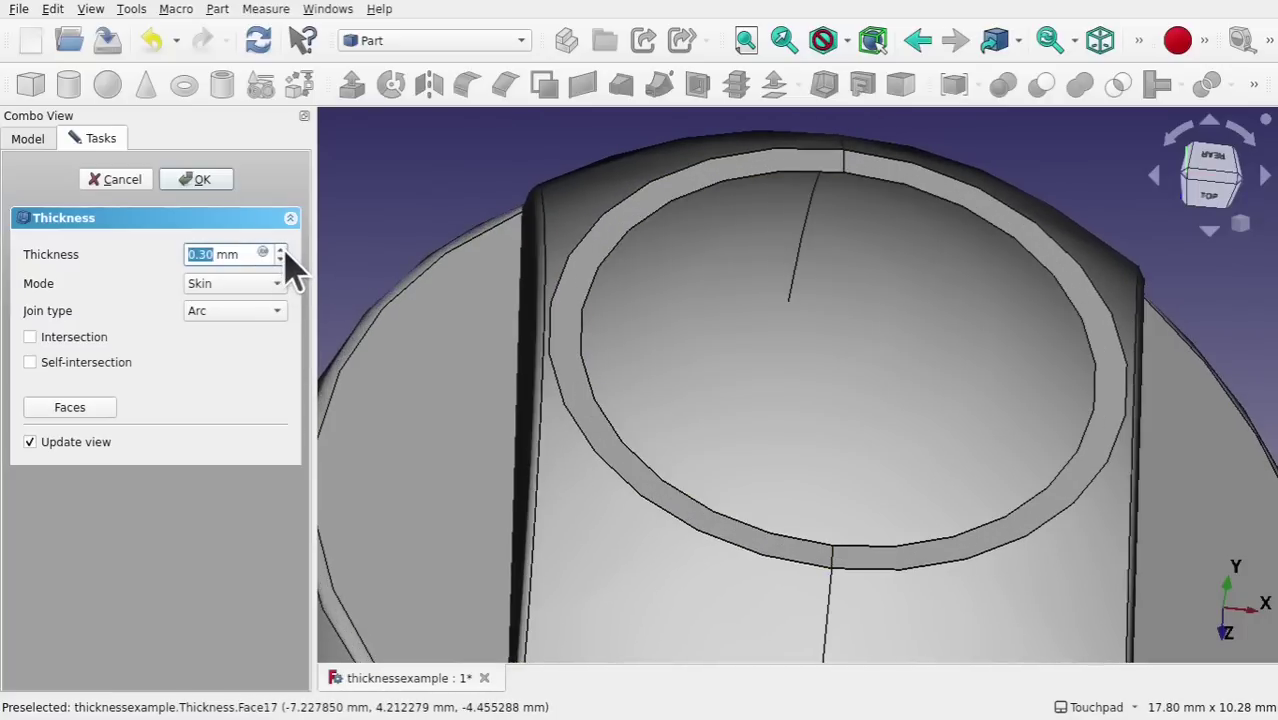
{"action": "left_click", "coordinate": [282, 250]}
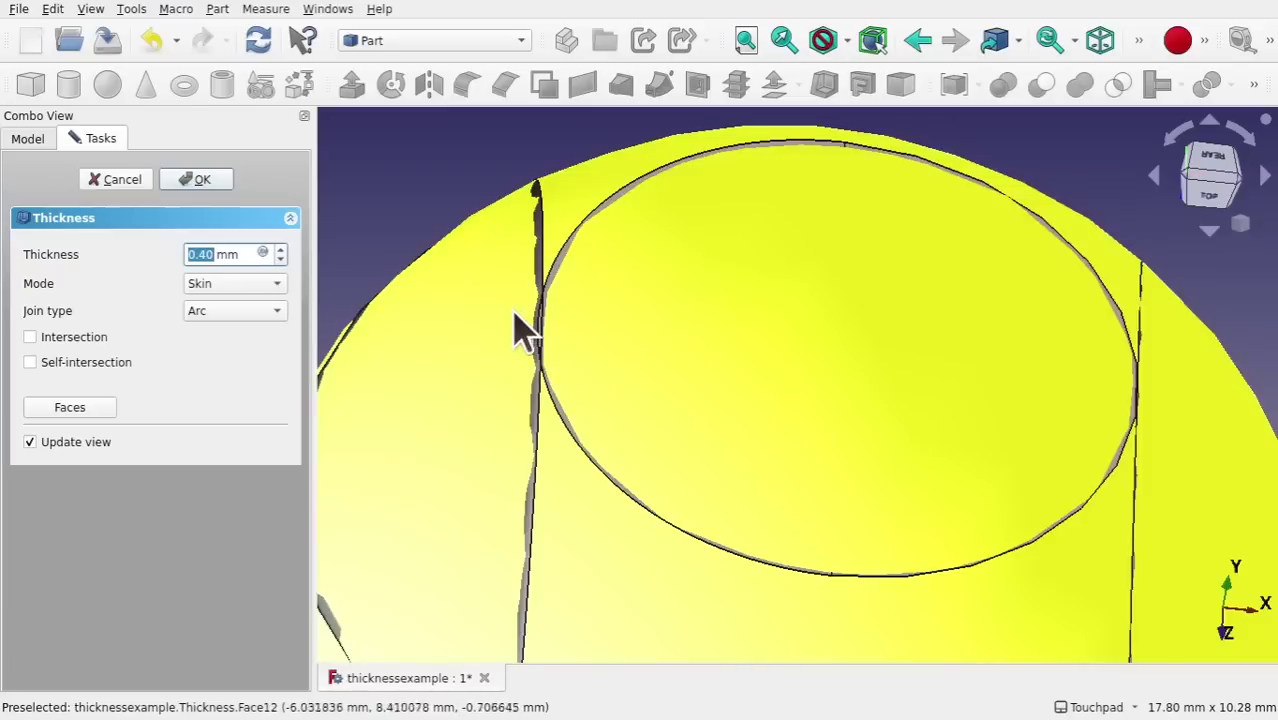
{"action": "middle_click_drag", "start_coordinate": [540, 335], "coordinate": [598, 367]}
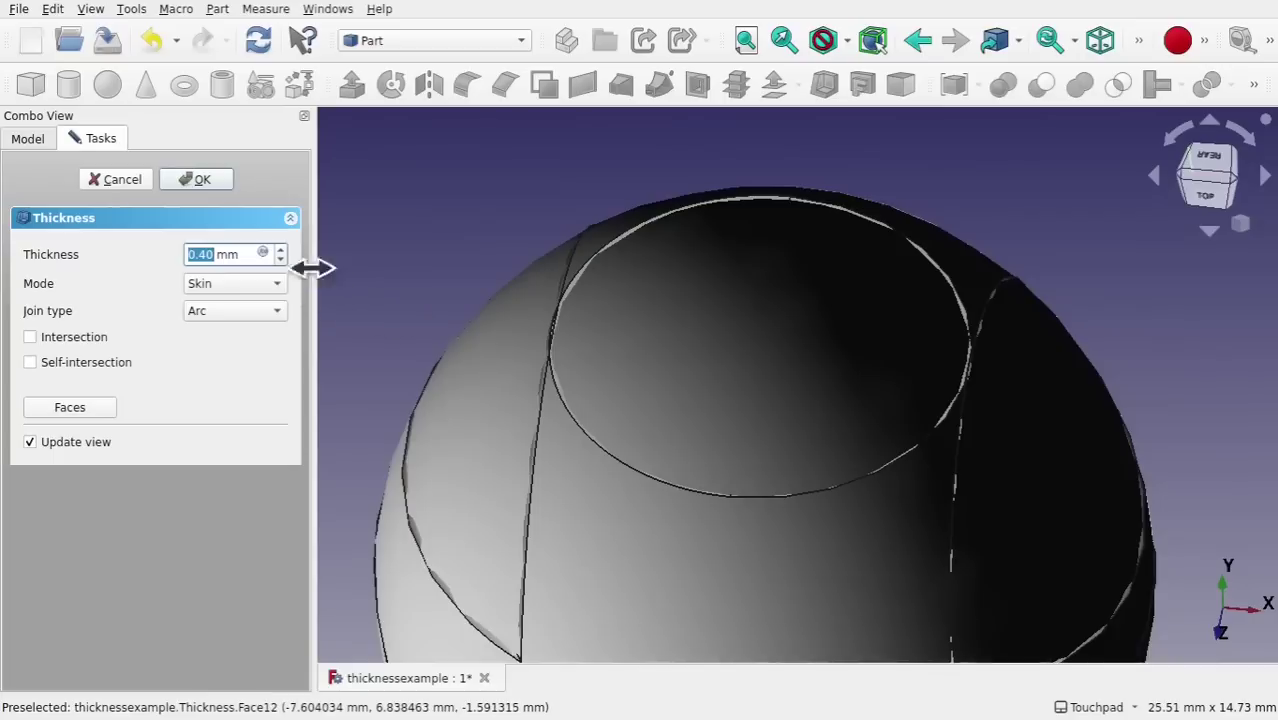
{"action": "left_click", "coordinate": [281, 261]}
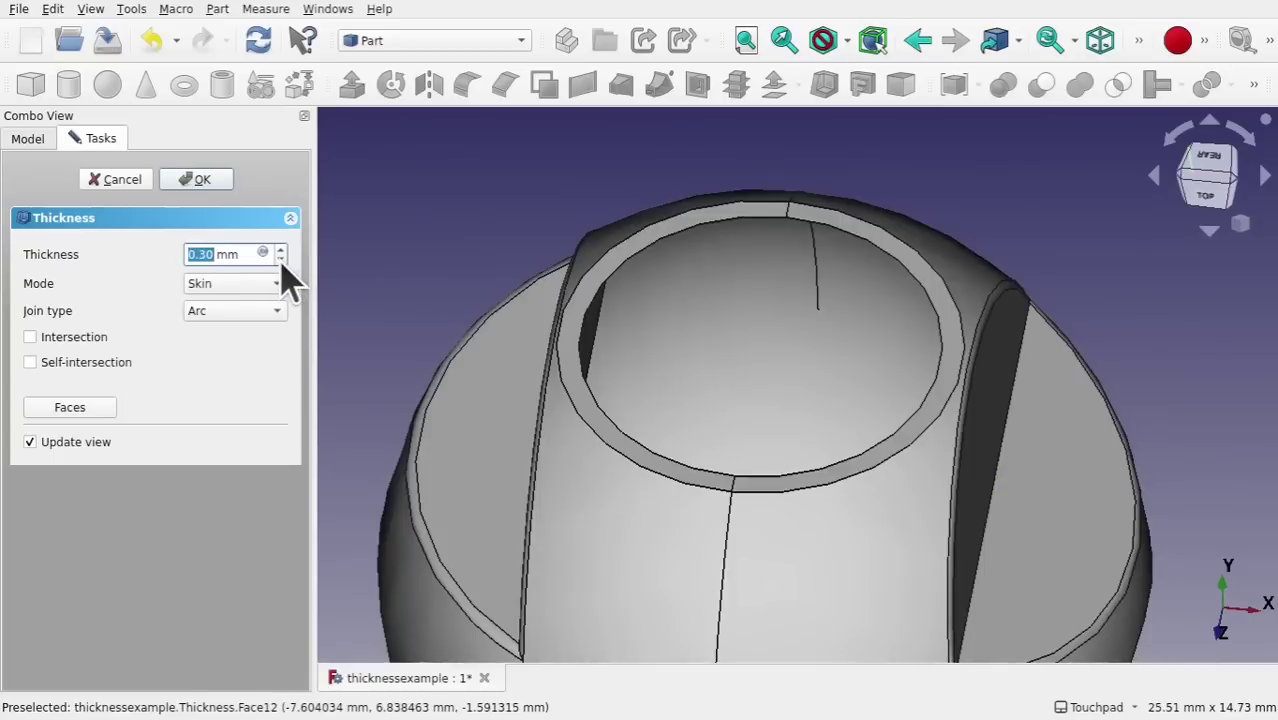
{"action": "middle_click_drag", "start_coordinate": [653, 340], "coordinate": [597, 287]}
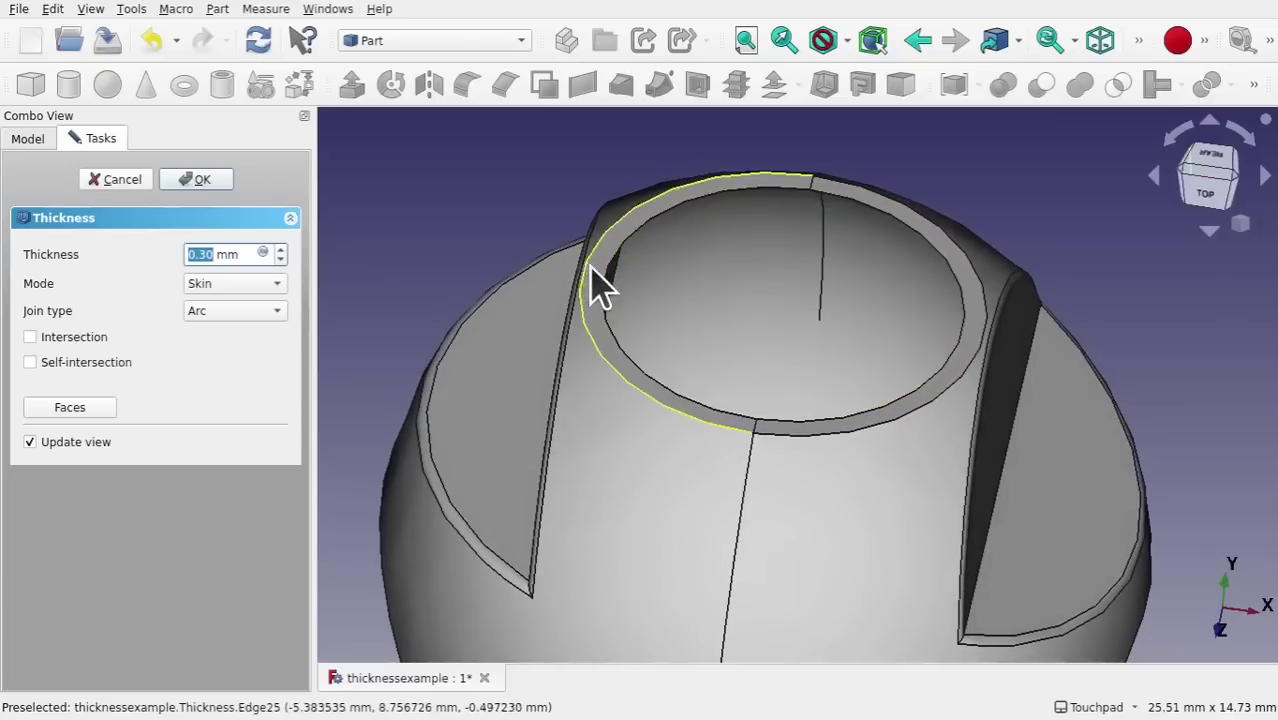
{"action": "middle_click_drag", "start_coordinate": [765, 277], "coordinate": [770, 223]}
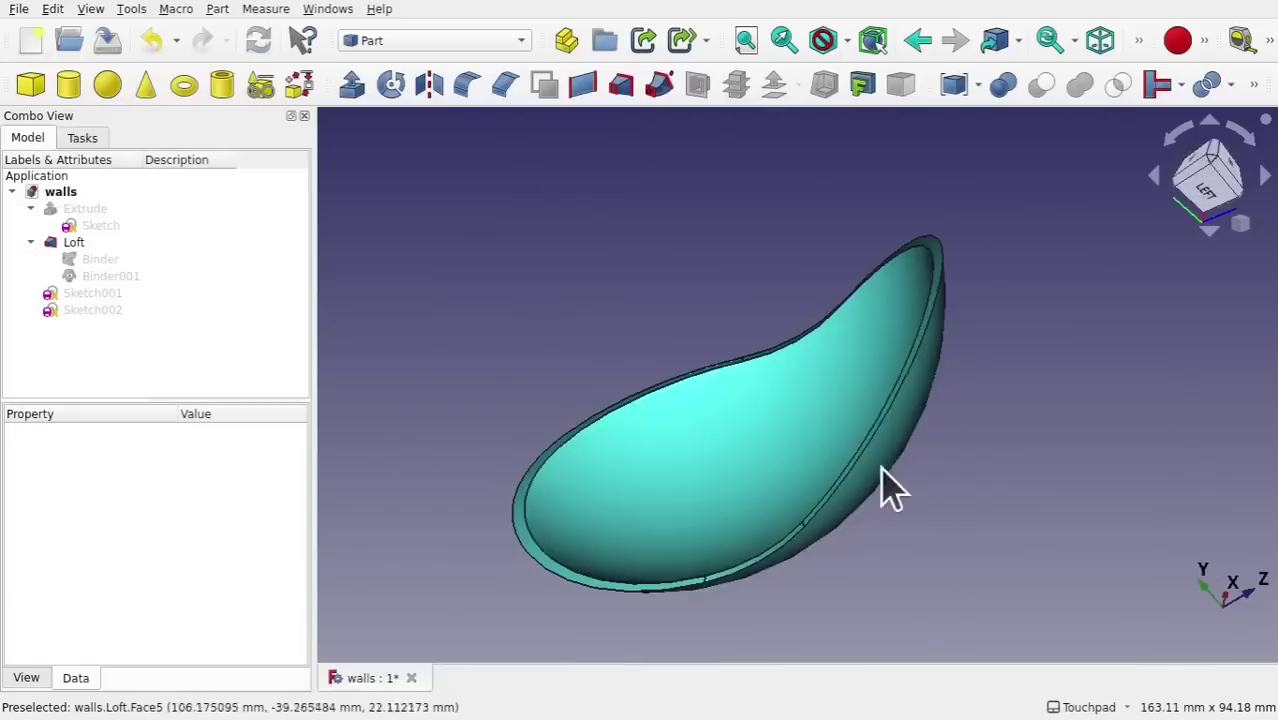
Hide the Loft in the walls document and show its two section shapes, Binder and Binder001
{"action": "middle_click_drag", "start_coordinate": [879, 485], "coordinate": [881, 420]}
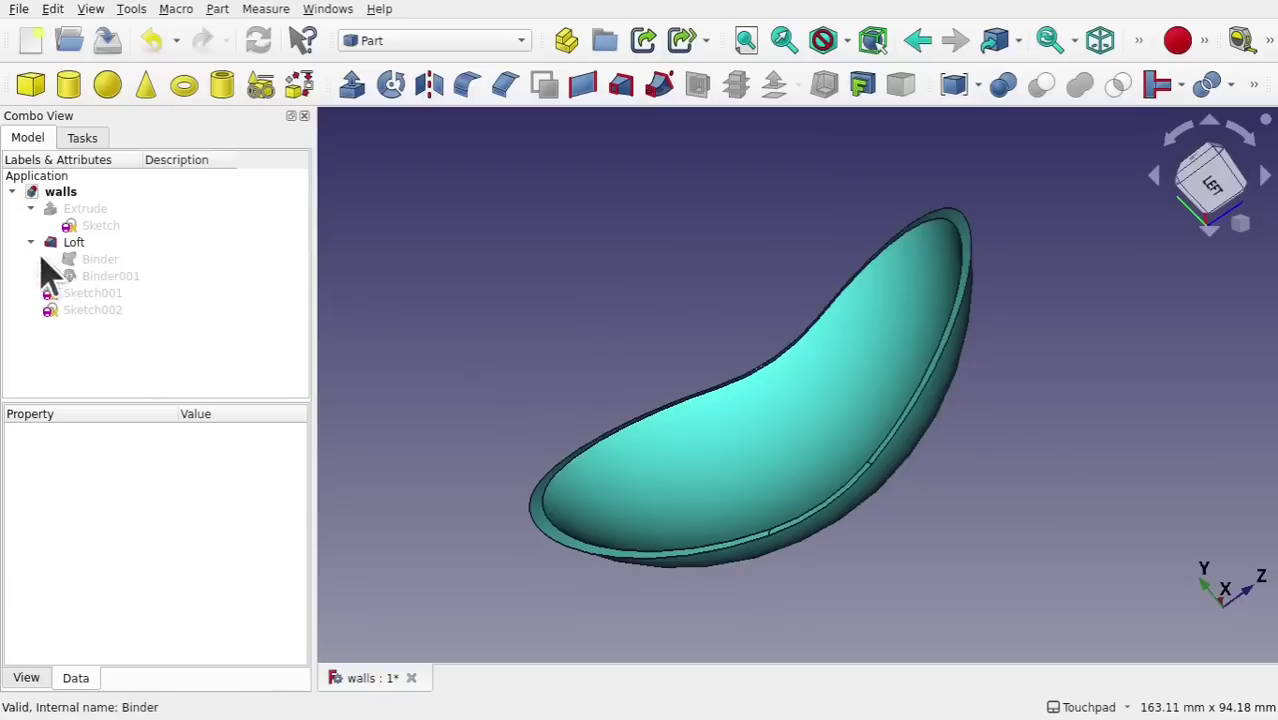
{"action": "left_click", "coordinate": [70, 244]}
{"action": "left_click", "coordinate": [95, 261]}
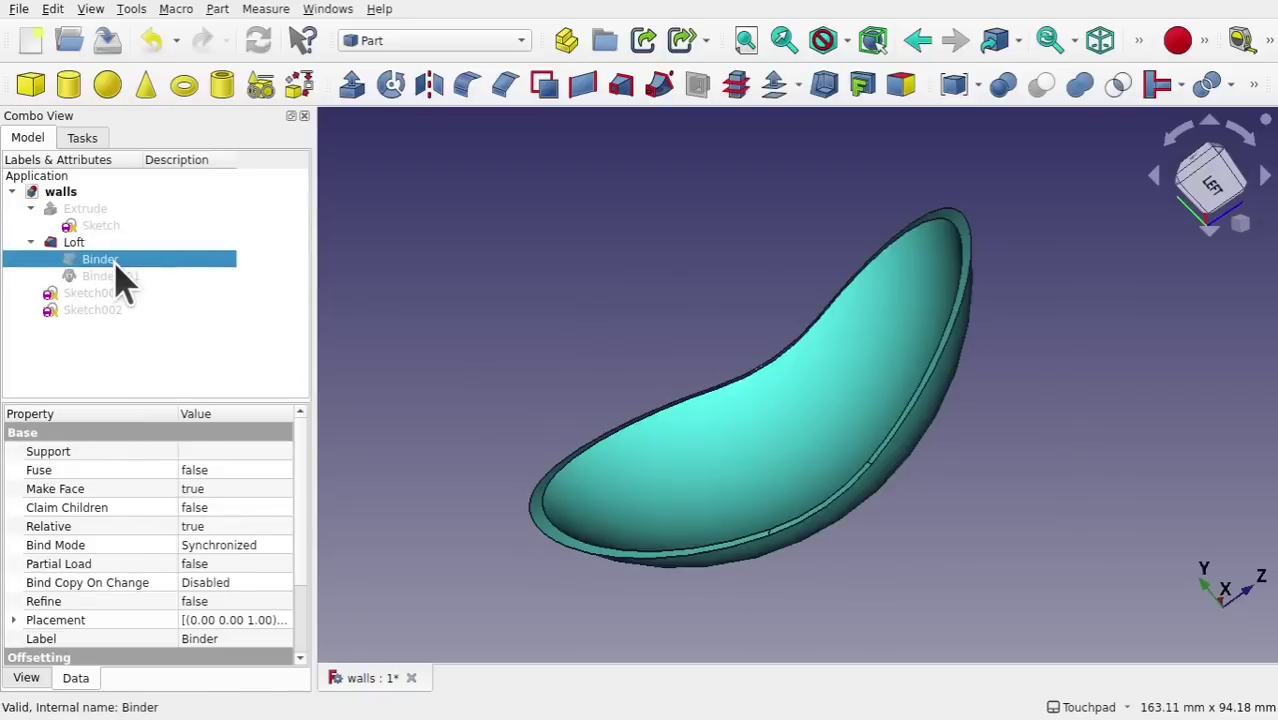
{"action": "left_click", "coordinate": [112, 277]}
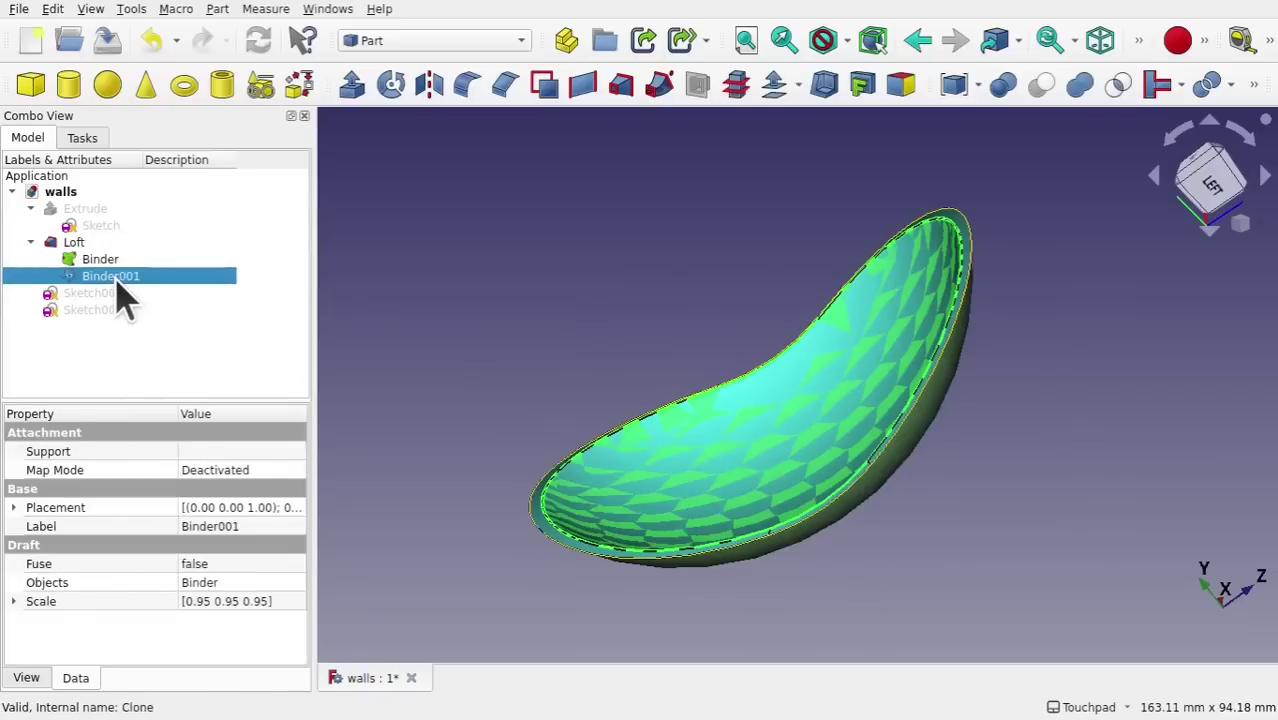
{"action": "left_click", "coordinate": [100, 248]}
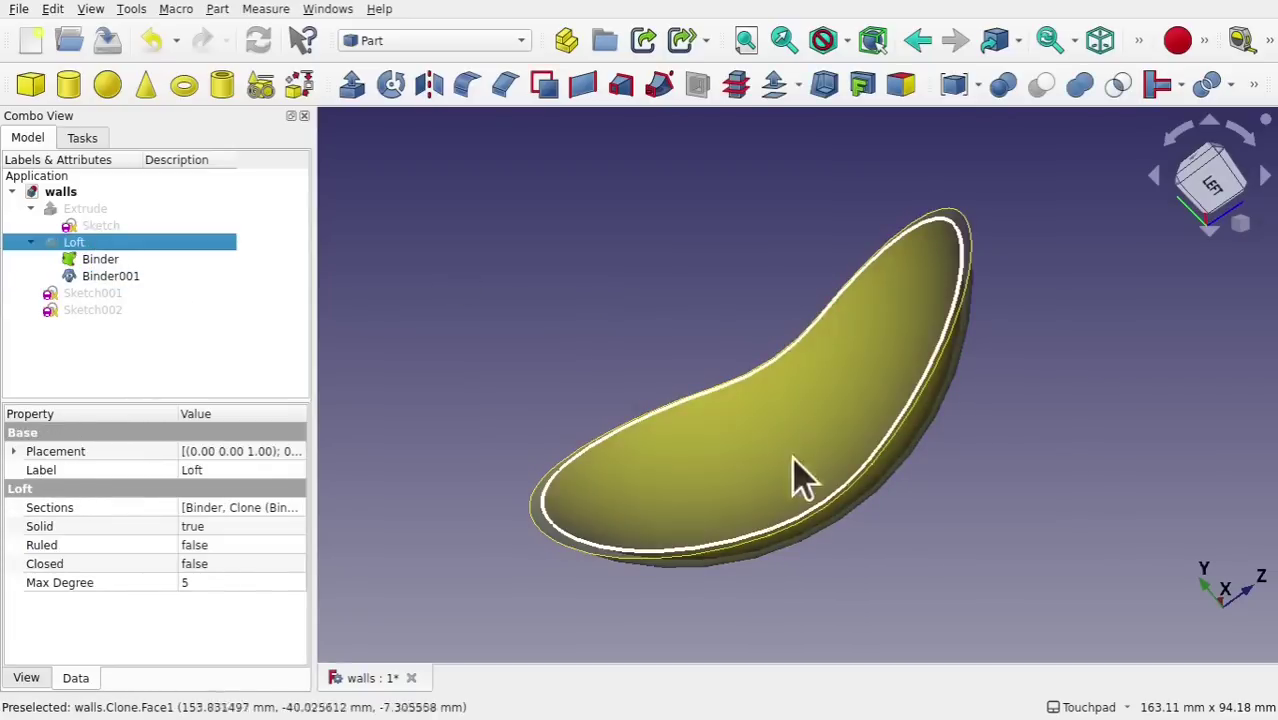
Examine the outer Binder surface and its scaled inner clone Binder001 from several angles, highlighting each one separately
{"action": "left_click_drag", "start_coordinate": [791, 455], "coordinate": [728, 566], "text": "alt"}
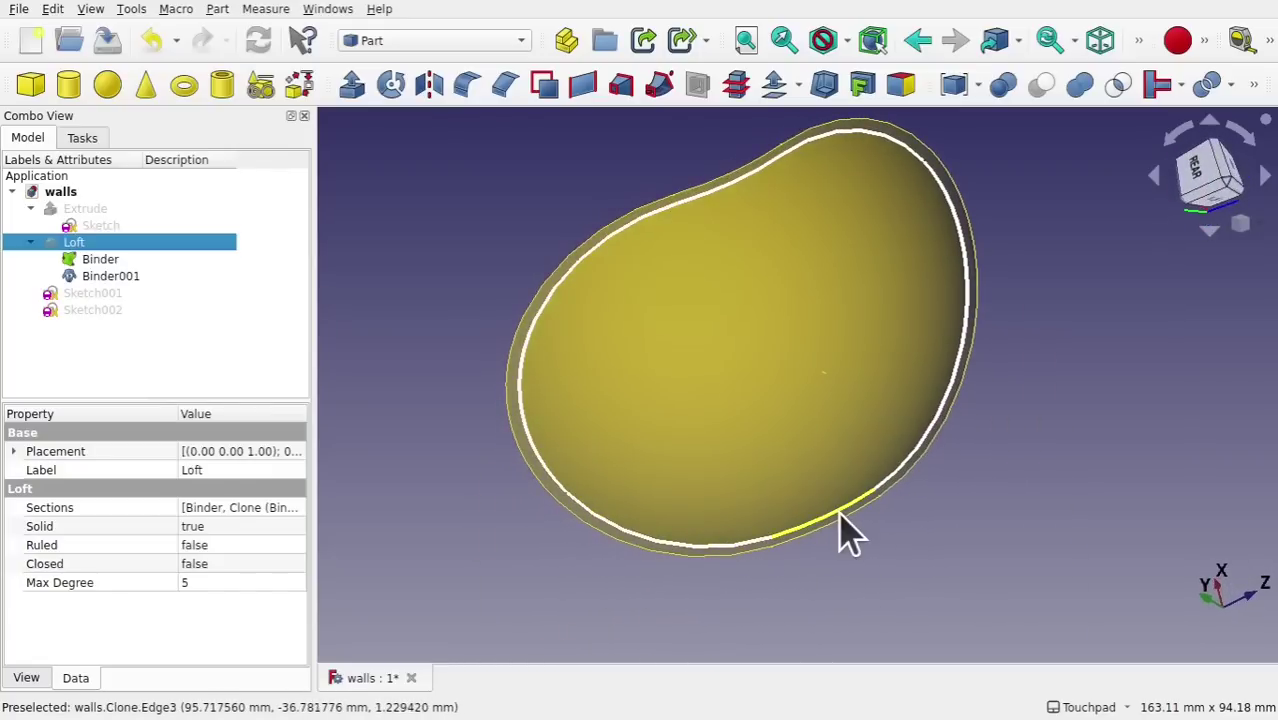
{"action": "left_click_drag", "start_coordinate": [838, 515], "coordinate": [985, 440], "text": "alt"}
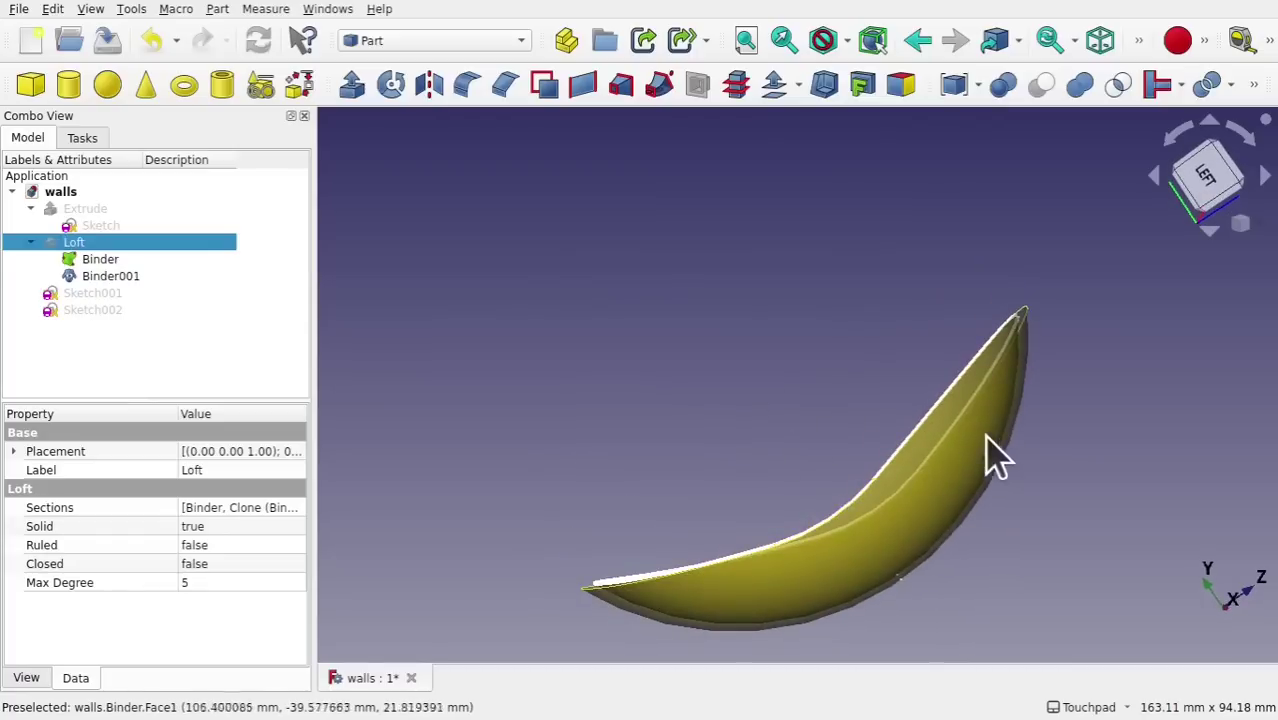
{"action": "left_click_drag", "start_coordinate": [966, 382], "coordinate": [956, 442], "text": "alt"}
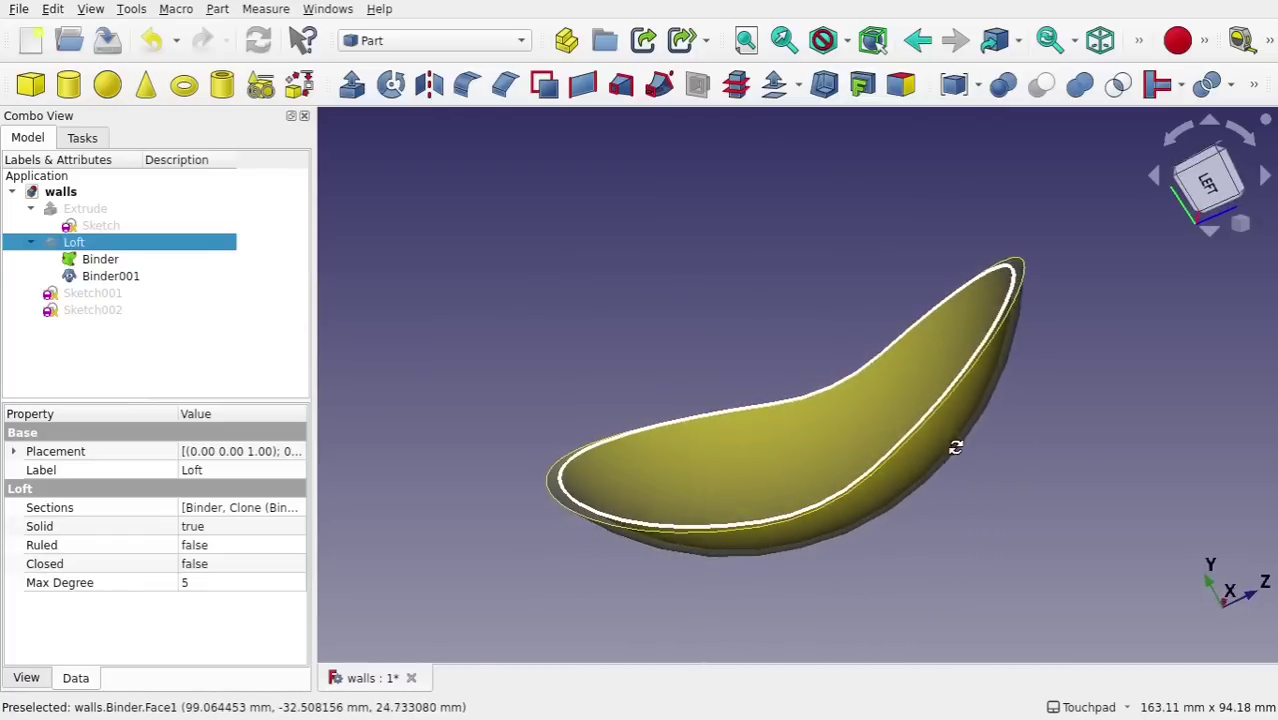
{"action": "left_click", "coordinate": [120, 262]}
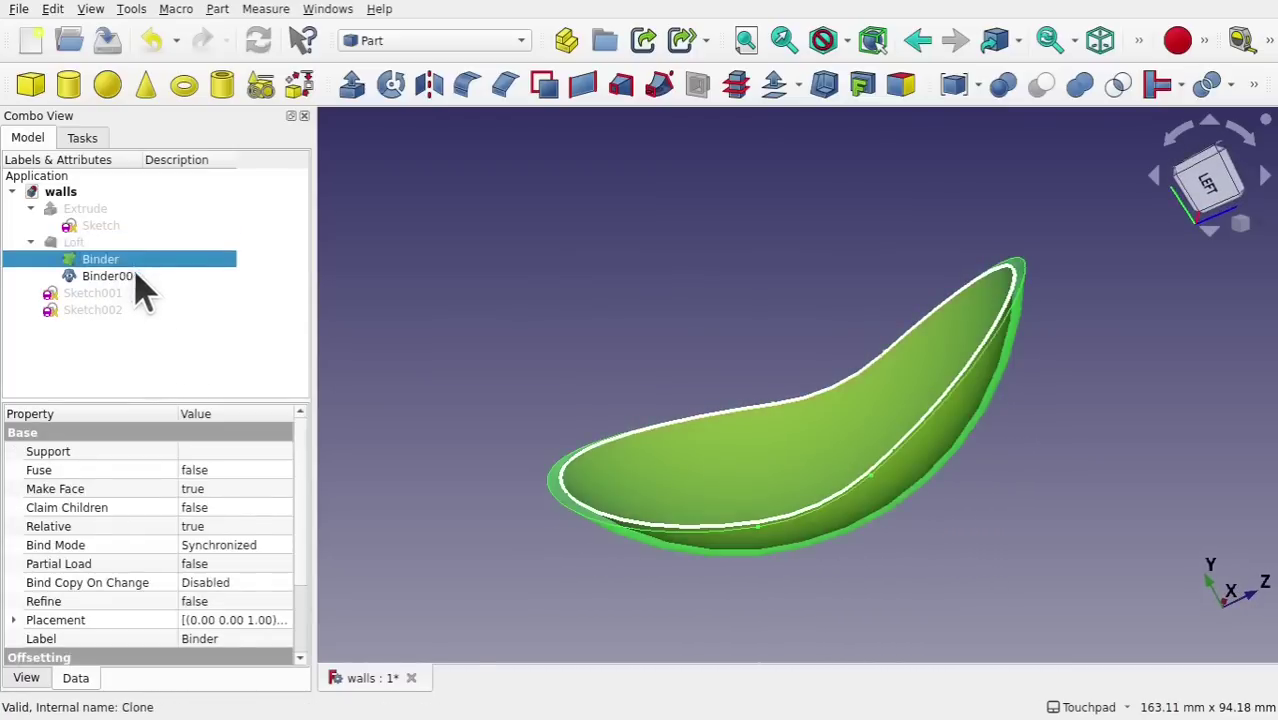
{"action": "left_click", "coordinate": [128, 279]}
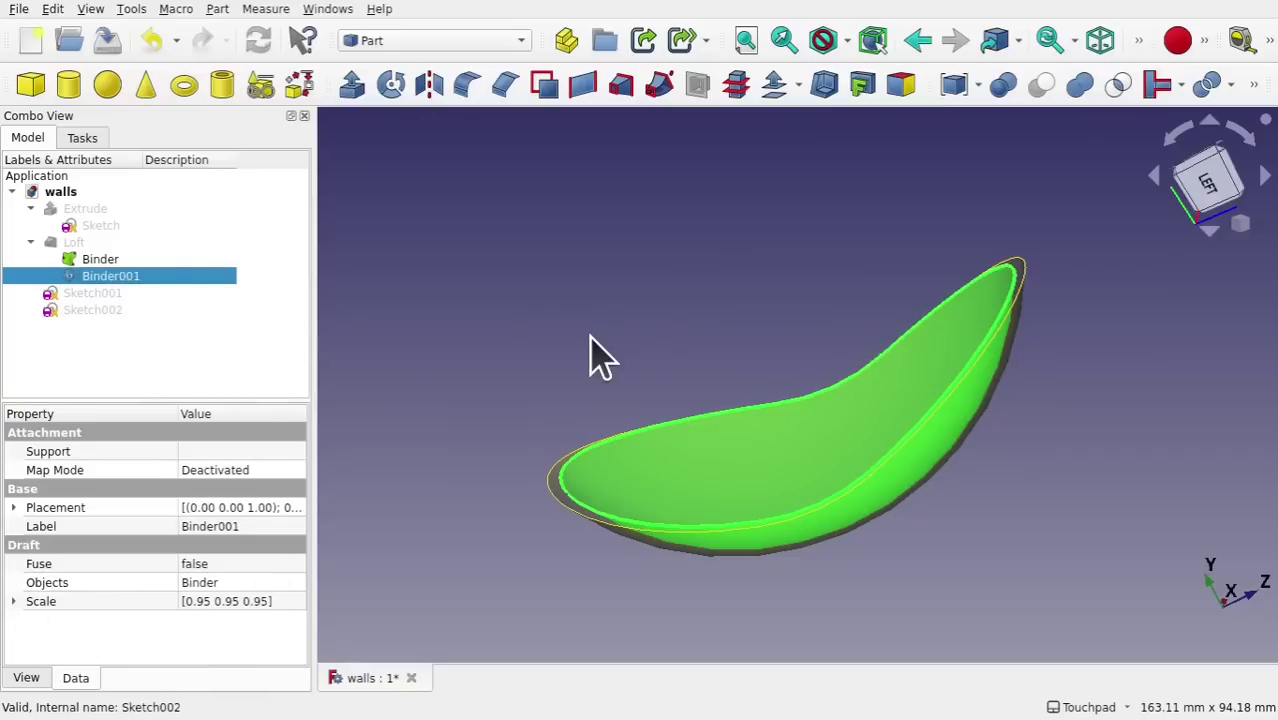
{"action": "middle_click_drag", "start_coordinate": [690, 400], "coordinate": [752, 393]}
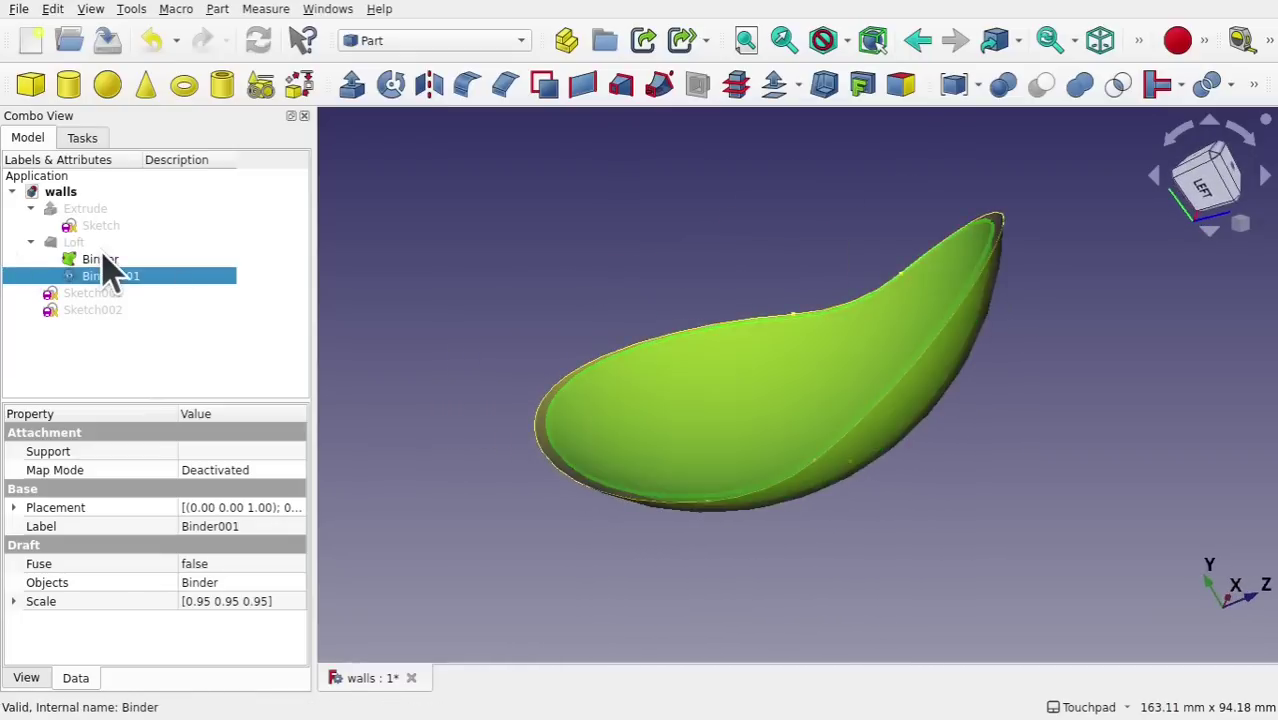
Hide Binder and Binder001, show the Loft again, and examine its curved wall
{"action": "left_click", "coordinate": [102, 258], "text": "ctrl"}
{"action": "key", "text": "space"}
{"action": "left_click", "coordinate": [90, 244]}
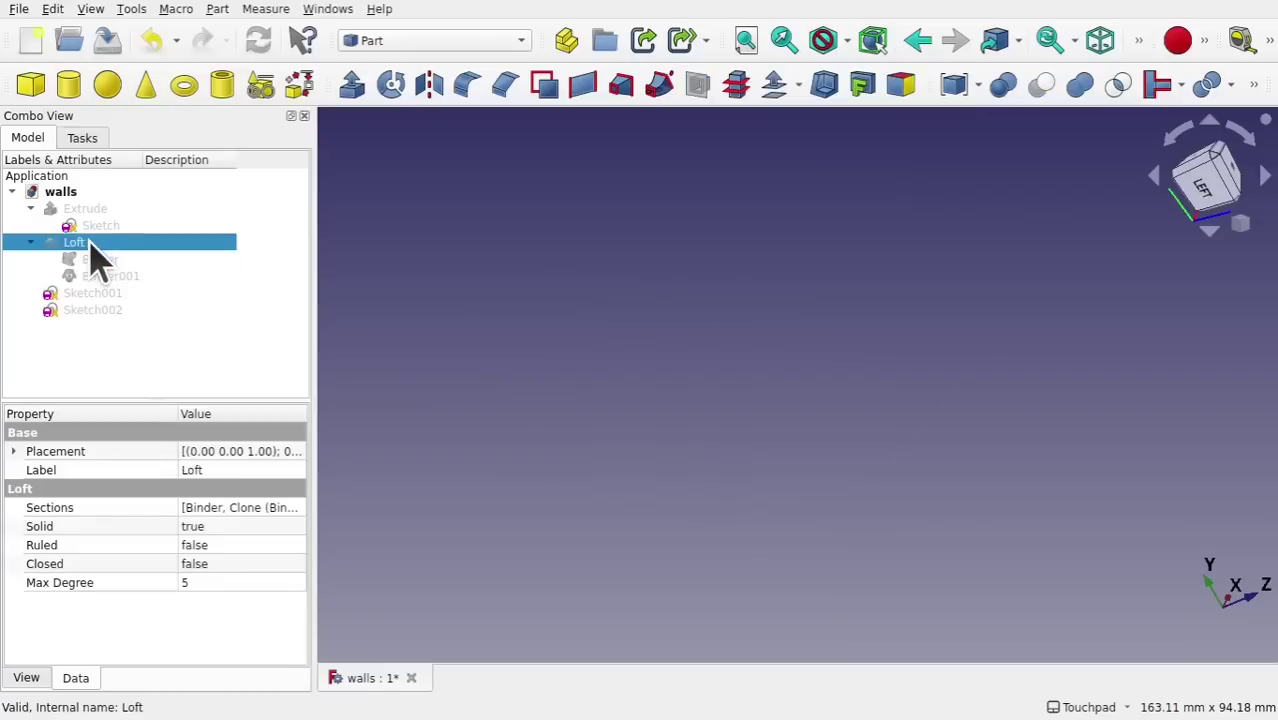
{"action": "key", "text": "space"}
{"action": "left_click", "coordinate": [1164, 533]}
{"action": "left_click_drag", "start_coordinate": [835, 392], "coordinate": [862, 392]}
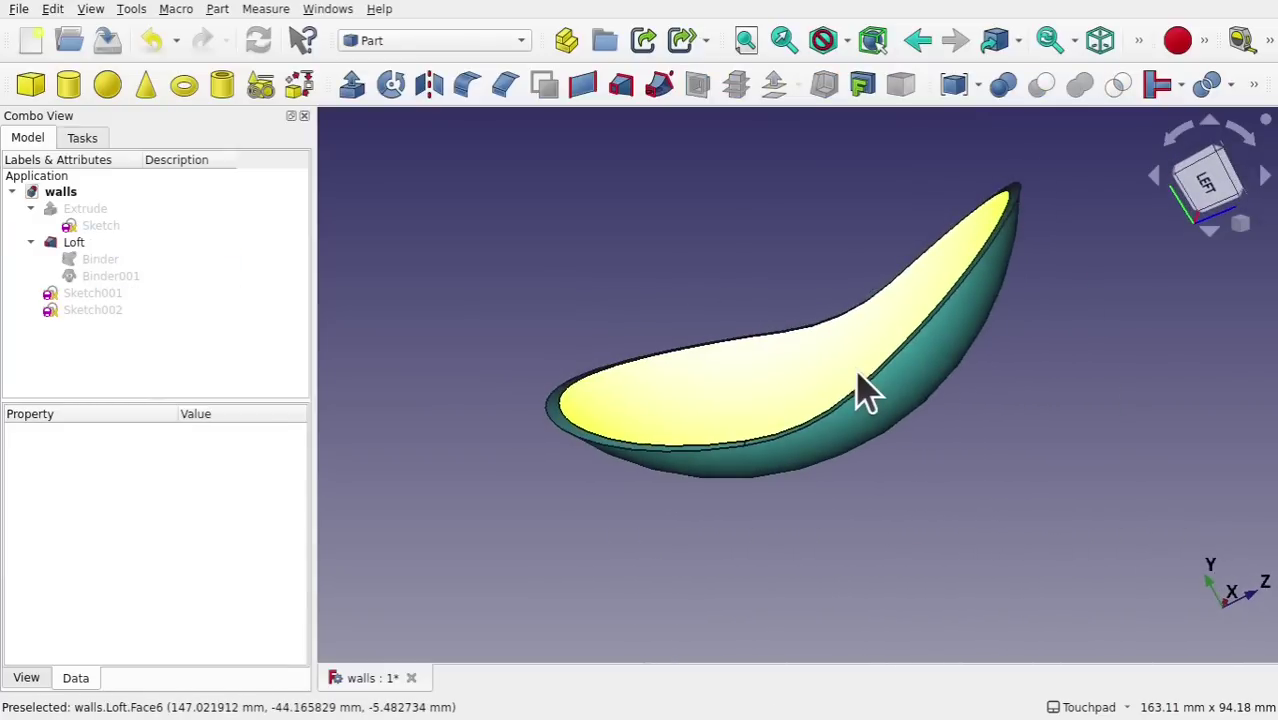
Hide the Loft, show only the Binder surface, and examine its curved shape from the opposite side
{"action": "left_click", "coordinate": [100, 244]}
{"action": "key", "text": "space"}
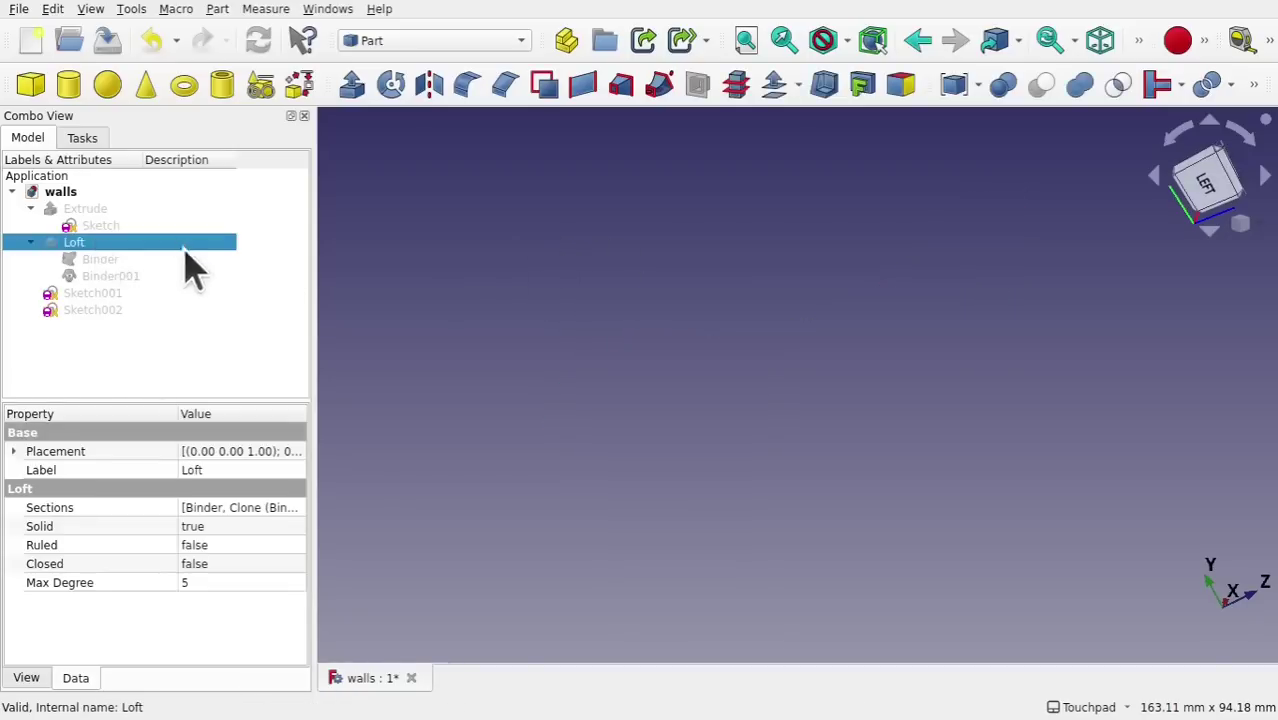
{"action": "left_click", "coordinate": [105, 262]}
{"action": "left_click_drag", "start_coordinate": [727, 334], "coordinate": [719, 260]}
{"action": "left_click_drag", "start_coordinate": [807, 357], "coordinate": [551, 343]}
{"action": "left_click", "coordinate": [551, 343]}
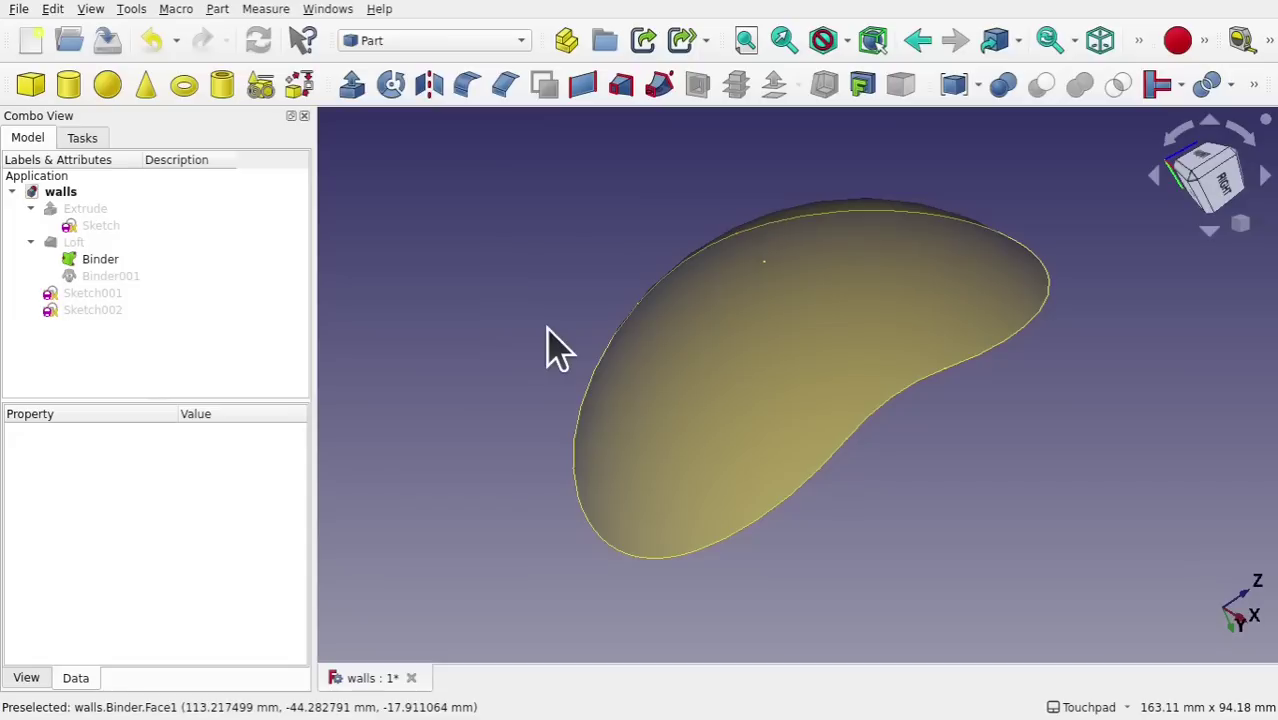
{"action": "left_click_drag", "start_coordinate": [551, 328], "coordinate": [765, 394]}
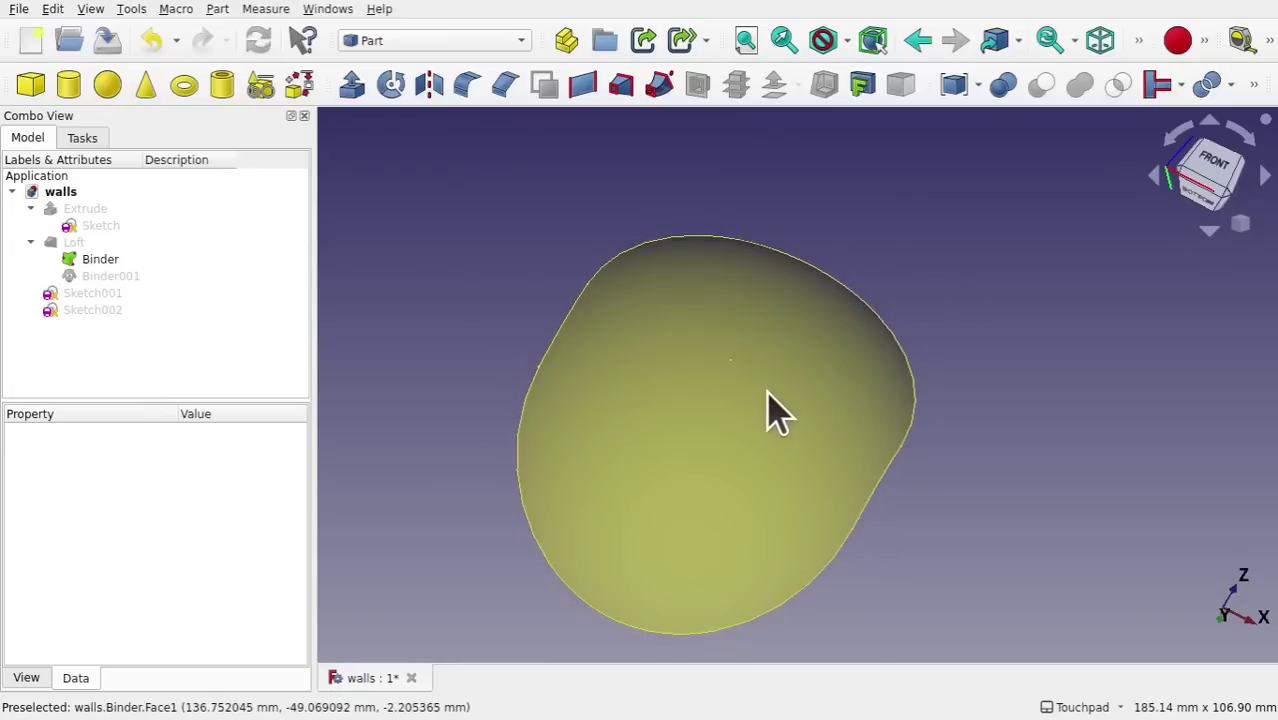
{"action": "left_click_drag", "start_coordinate": [767, 392], "coordinate": [688, 322], "text": "alt"}
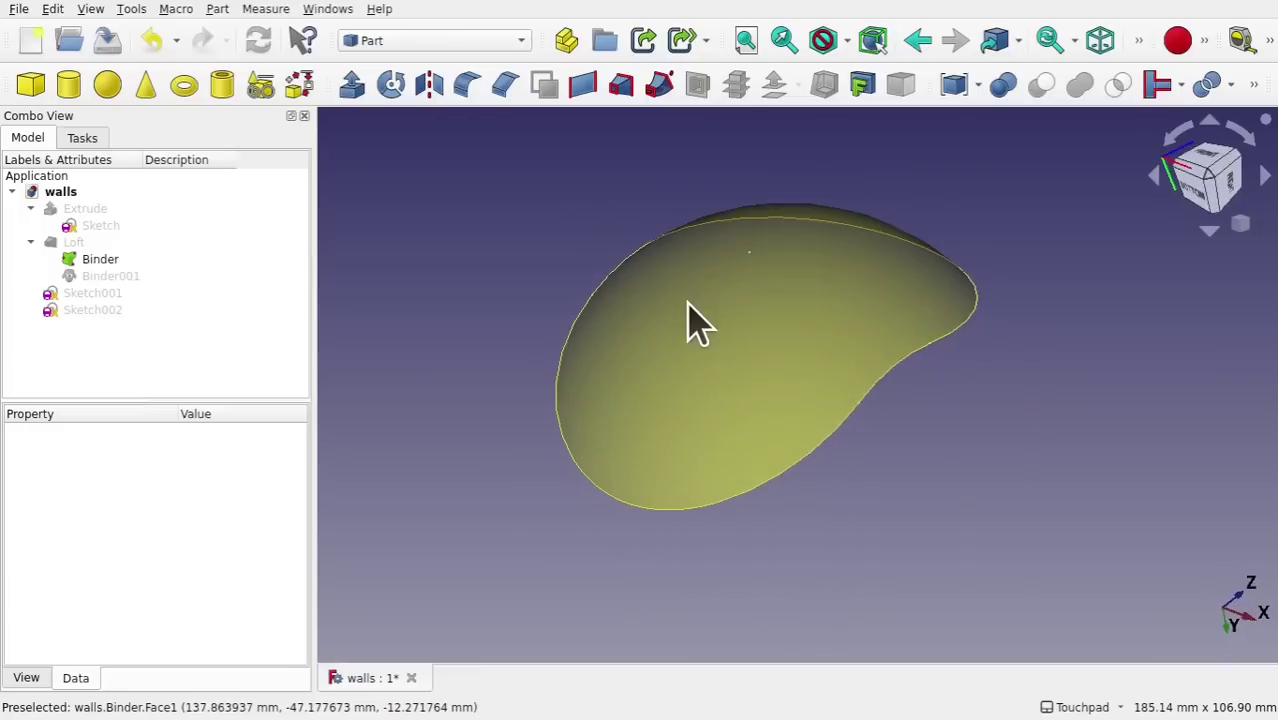
Try a 3D Offset of 1.00 mm on the Binder surface in Skin mode with the Arc join type
{"action": "left_click", "coordinate": [688, 322]}
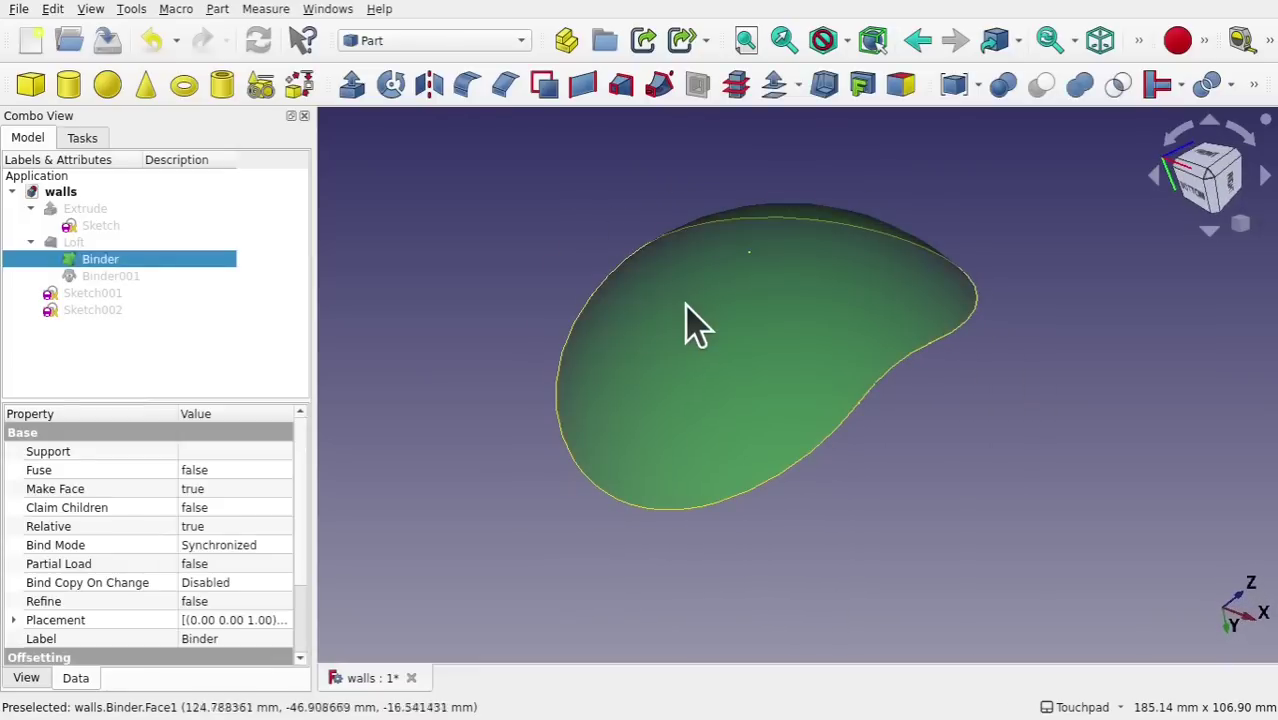
{"action": "left_click", "coordinate": [778, 125]}
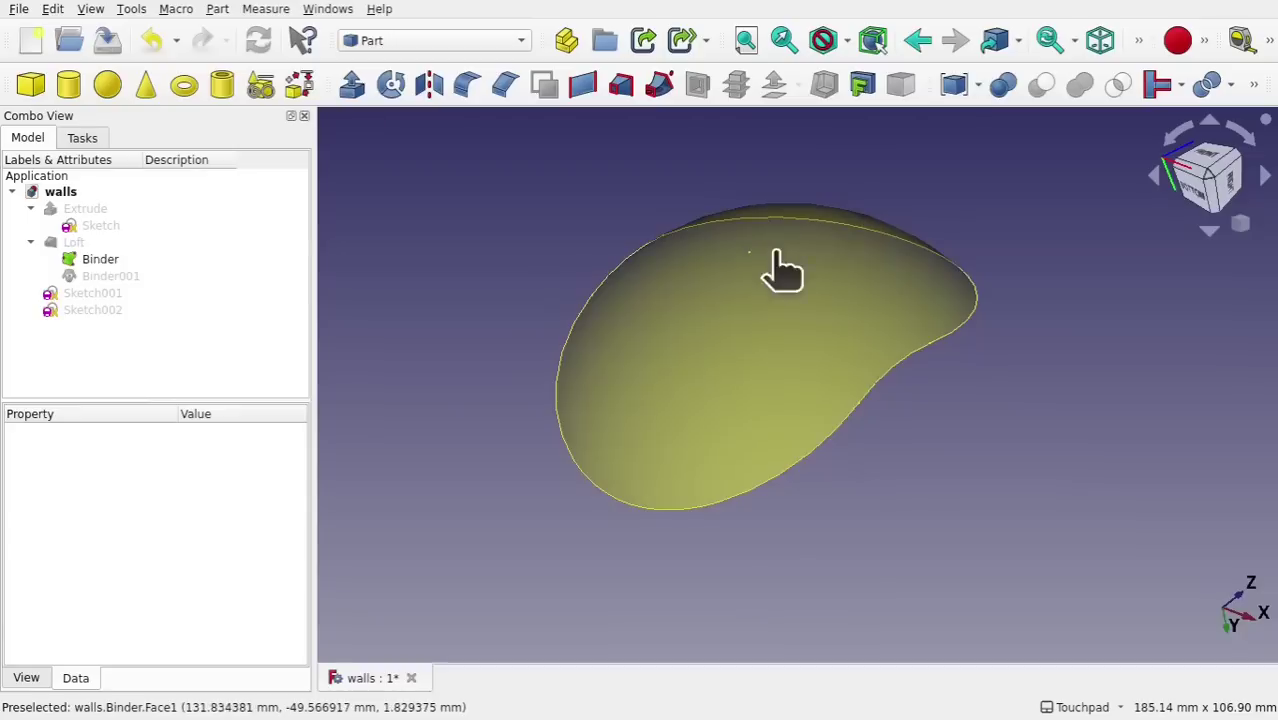
{"action": "left_click", "coordinate": [779, 271]}
{"action": "left_click", "coordinate": [774, 86]}
{"action": "left_click_drag", "start_coordinate": [765, 94], "coordinate": [328, 588], "text": "alt"}
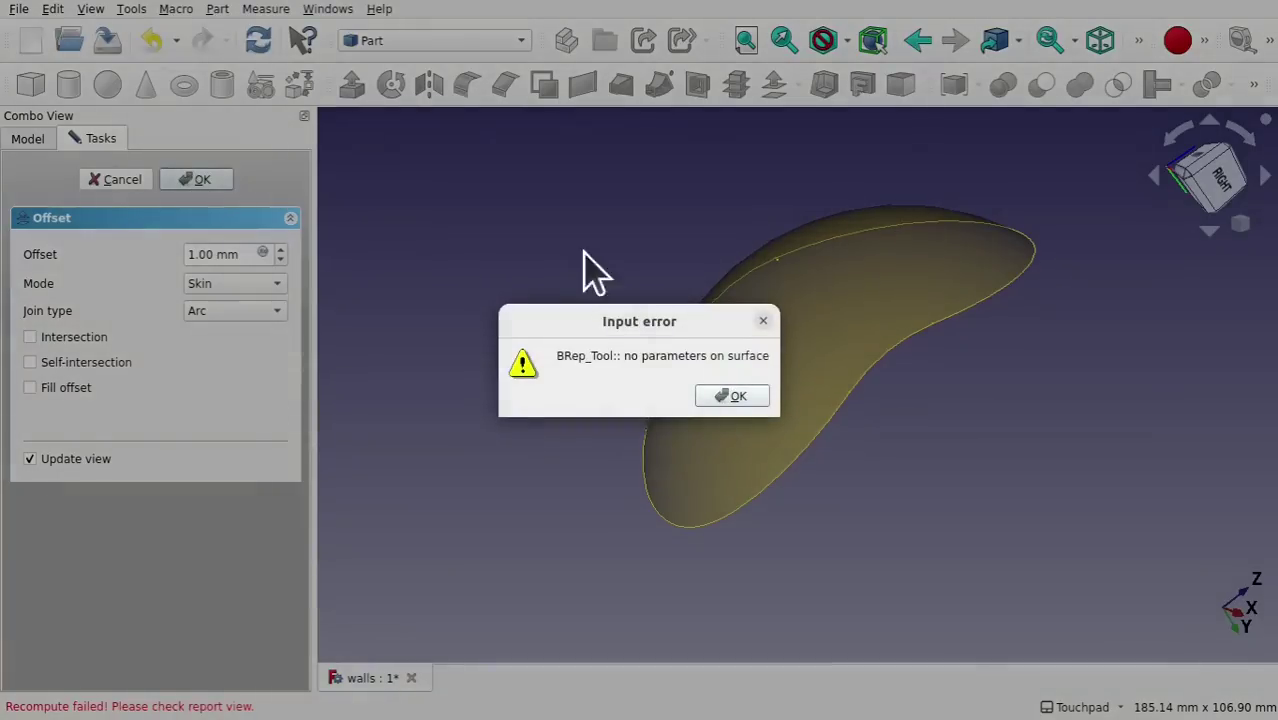
{"action": "left_click", "coordinate": [737, 396]}
{"action": "left_click", "coordinate": [116, 182]}
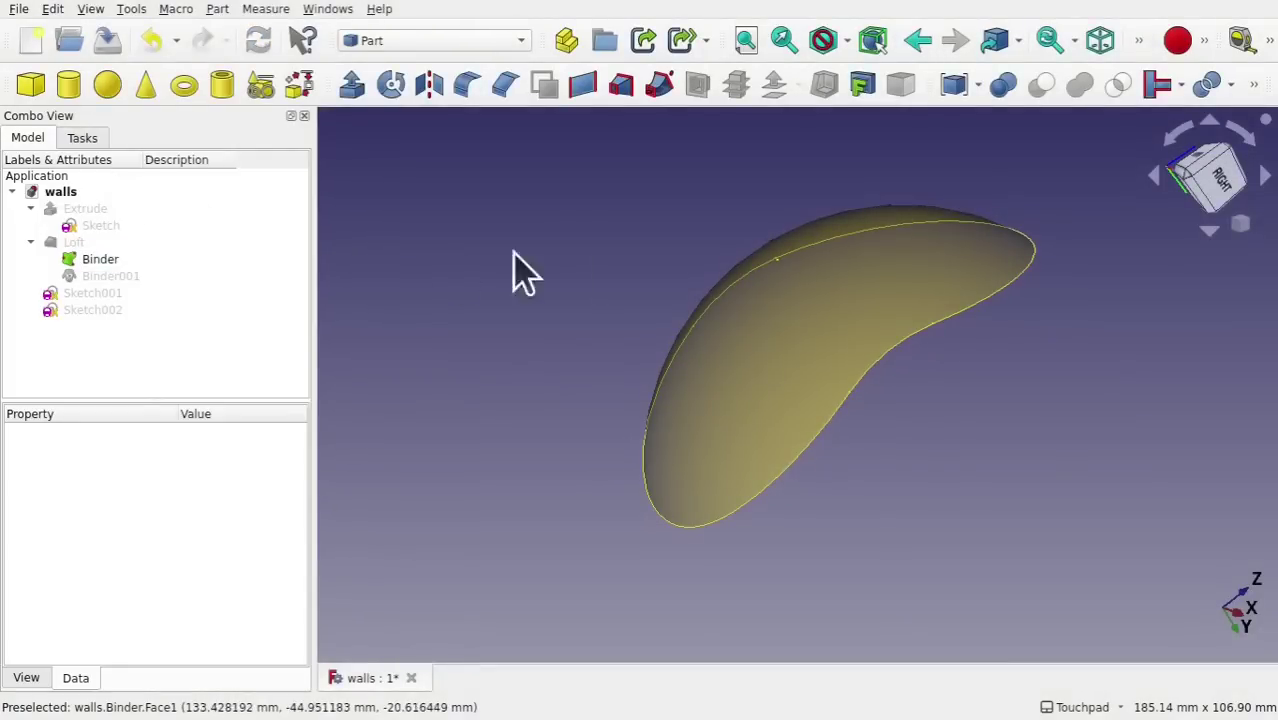
Run Check Geometry on the Binder surface with the BOP checks enabled, and locate the Edge4 error on the model
{"action": "left_click", "coordinate": [758, 347]}
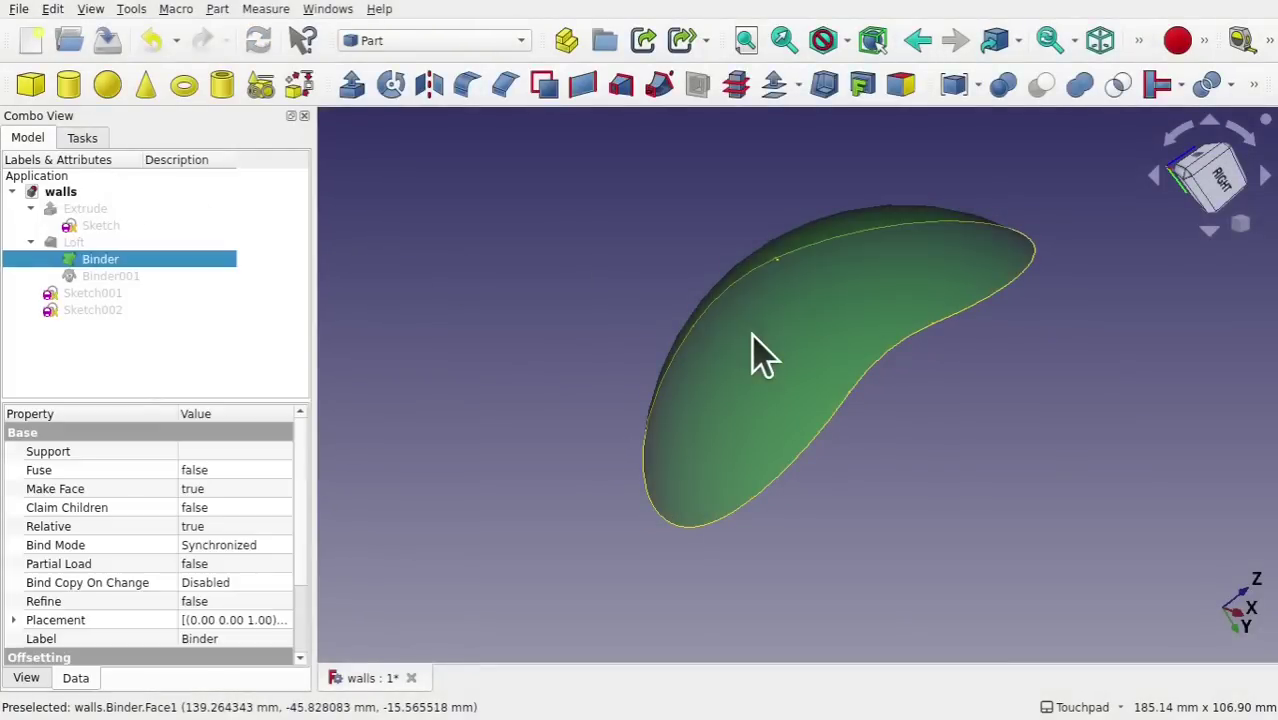
{"action": "left_click", "coordinate": [217, 9]}
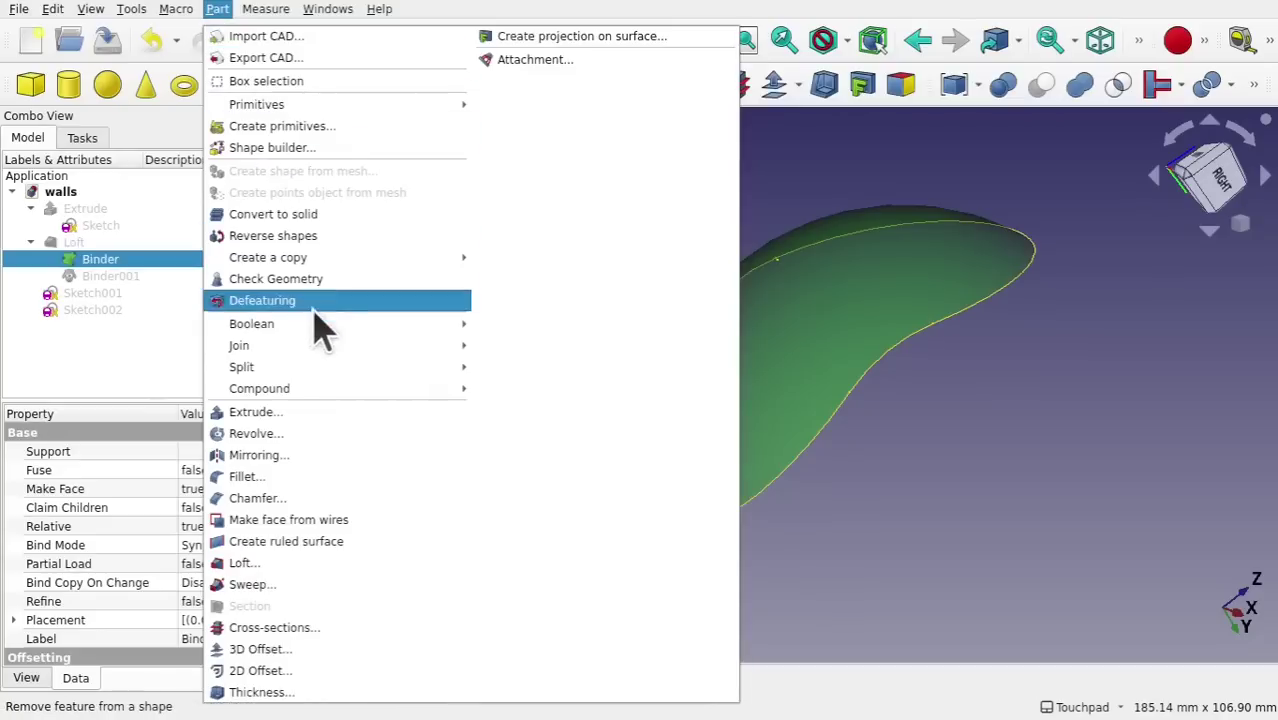
{"action": "left_click", "coordinate": [331, 280]}
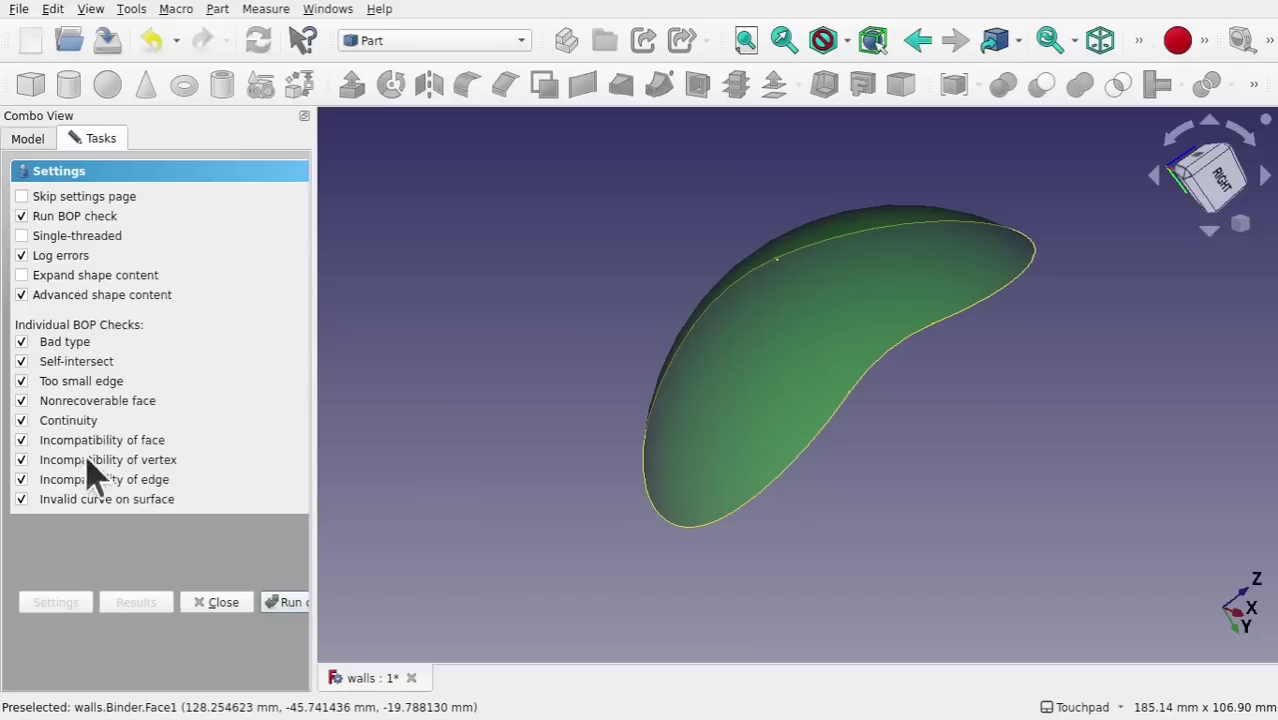
{"action": "left_click", "coordinate": [298, 608]}
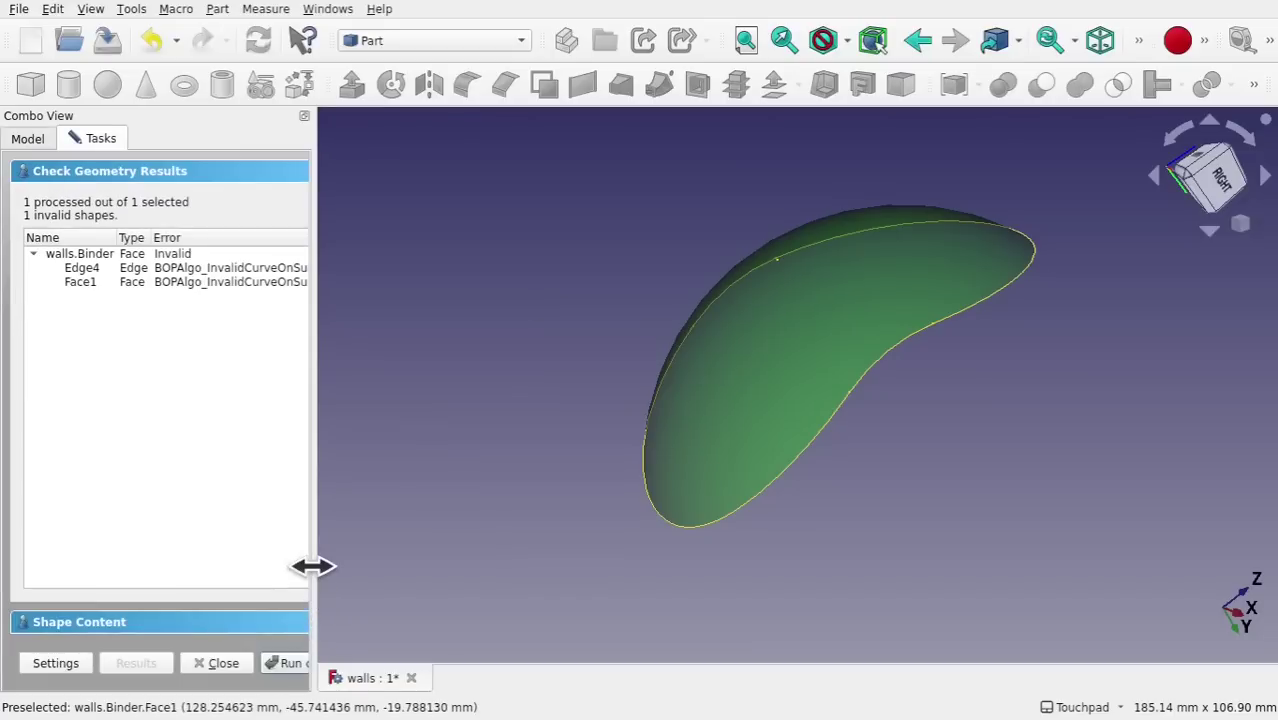
{"action": "left_click_drag", "start_coordinate": [310, 562], "coordinate": [466, 547]}
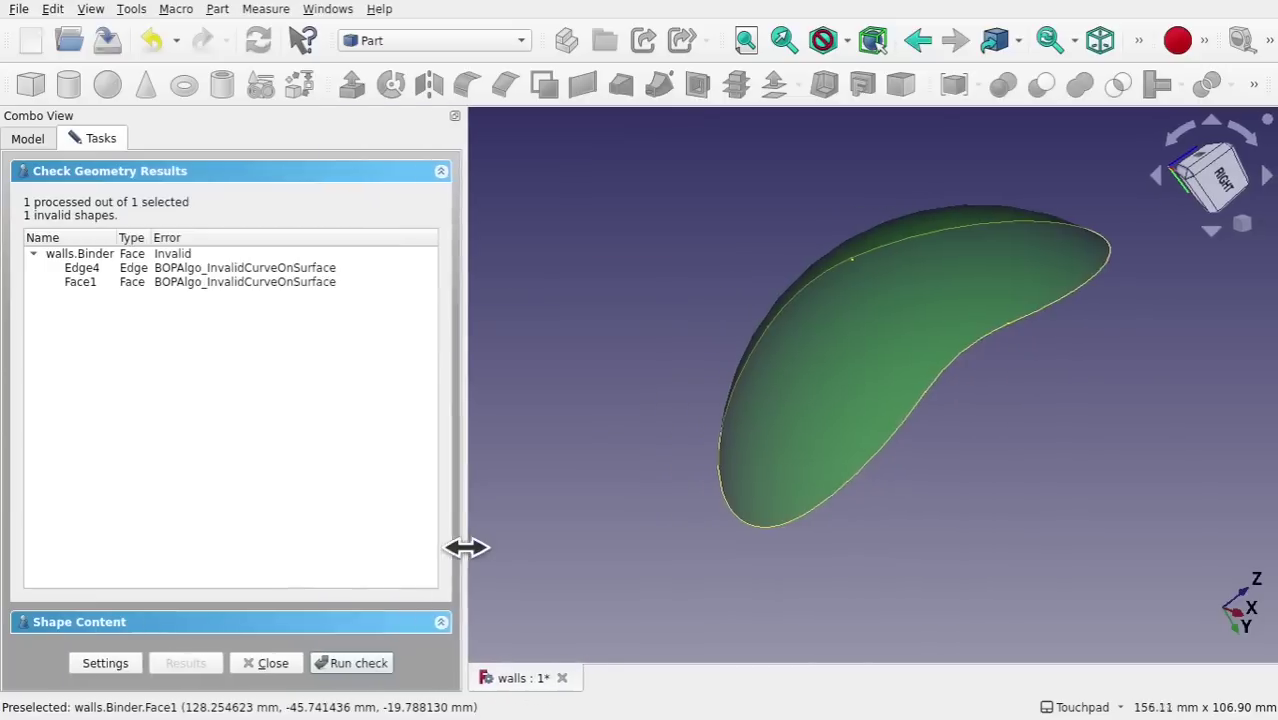
{"action": "left_click", "coordinate": [285, 268]}
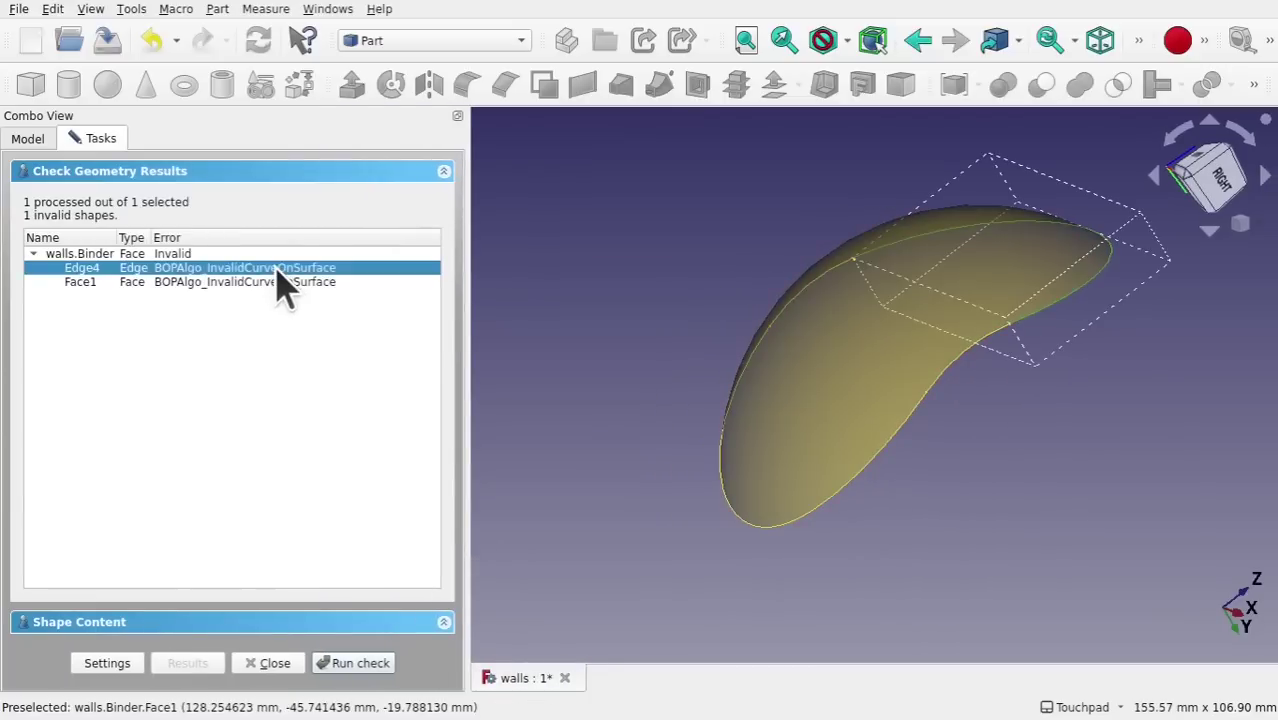
{"action": "left_click_drag", "start_coordinate": [936, 277], "coordinate": [853, 237], "text": "alt"}
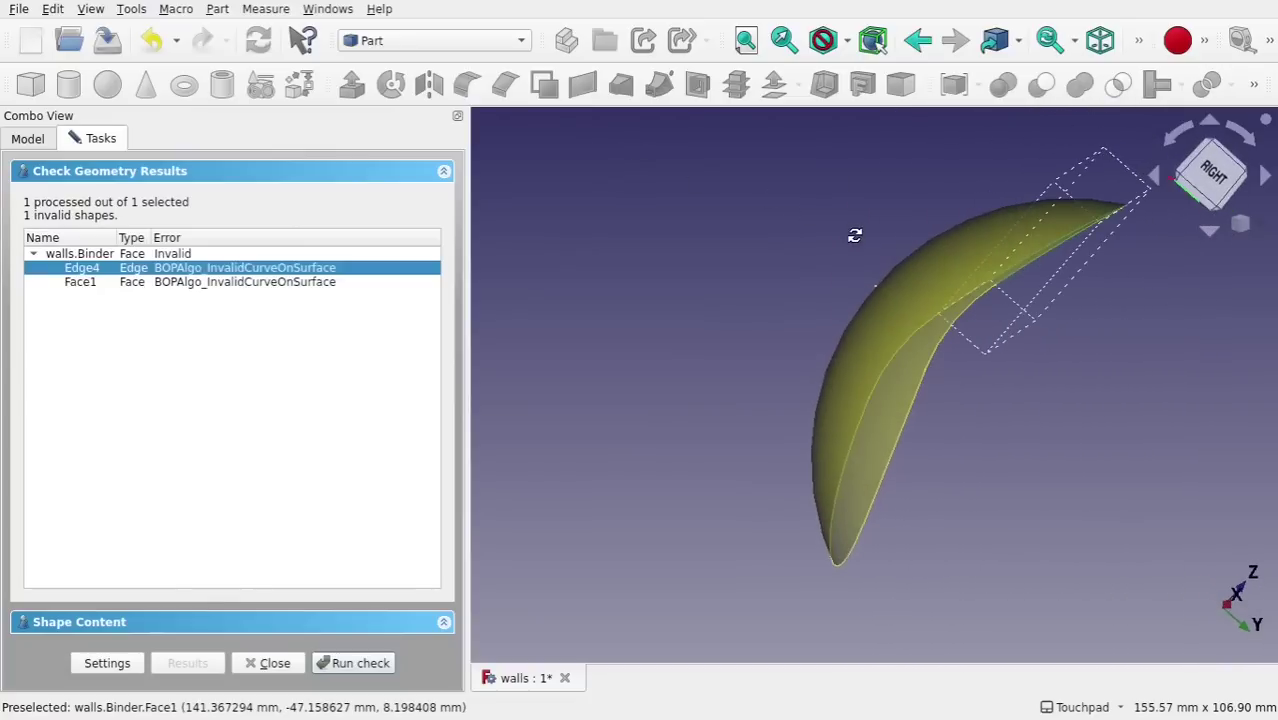
Locate the Face1 error on the Binder surface, examine the face from several angles, and close the geometry check
{"action": "left_click", "coordinate": [300, 283]}
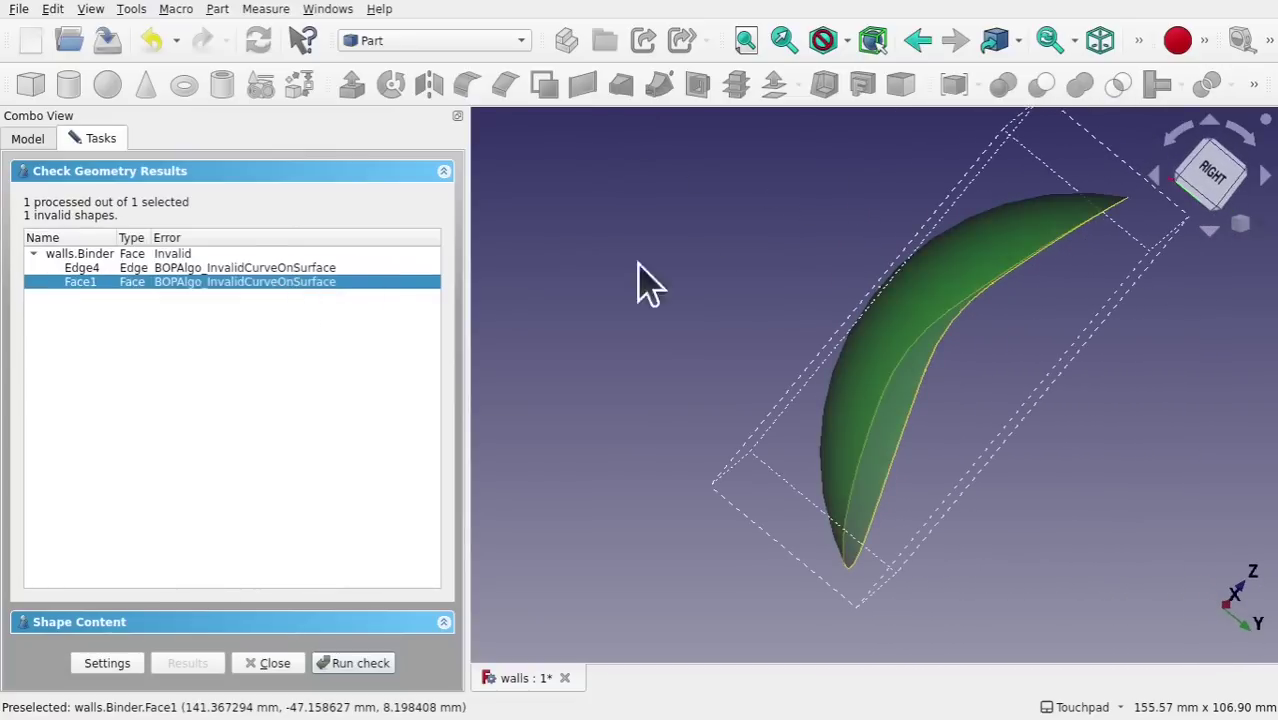
{"action": "left_click_drag", "start_coordinate": [956, 380], "coordinate": [931, 450], "text": "alt"}
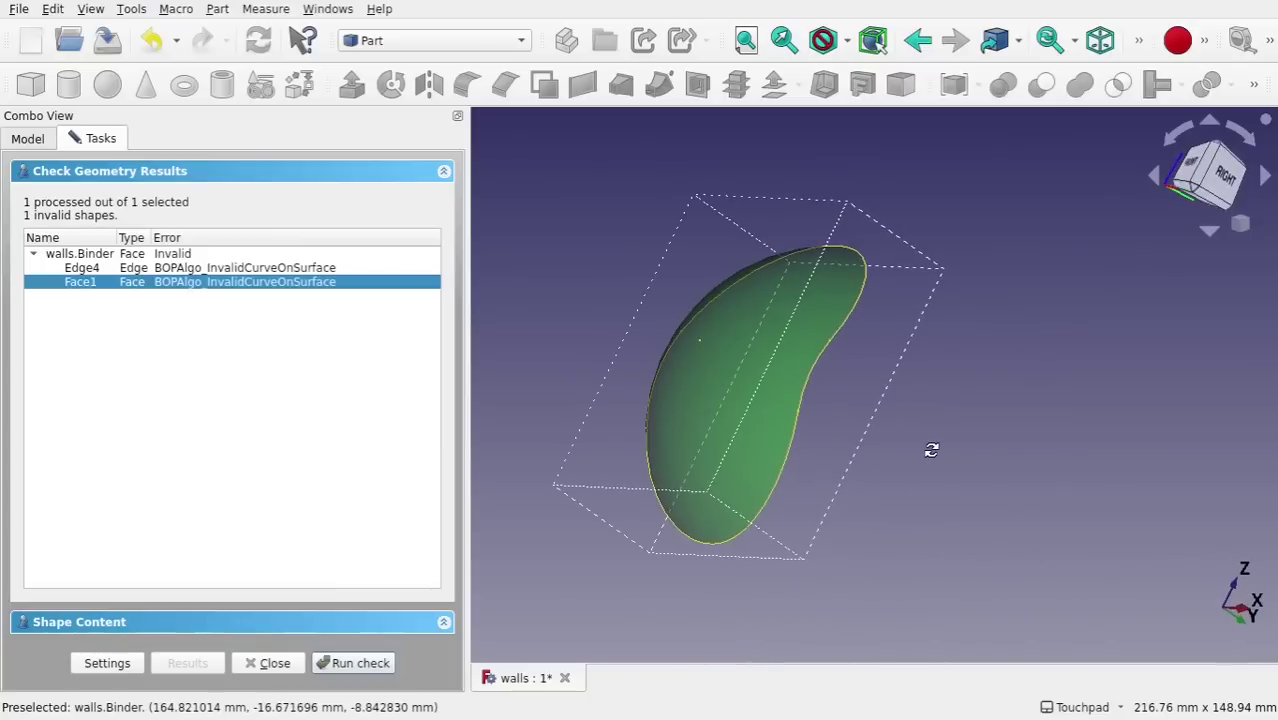
{"action": "left_click", "coordinate": [932, 450]}
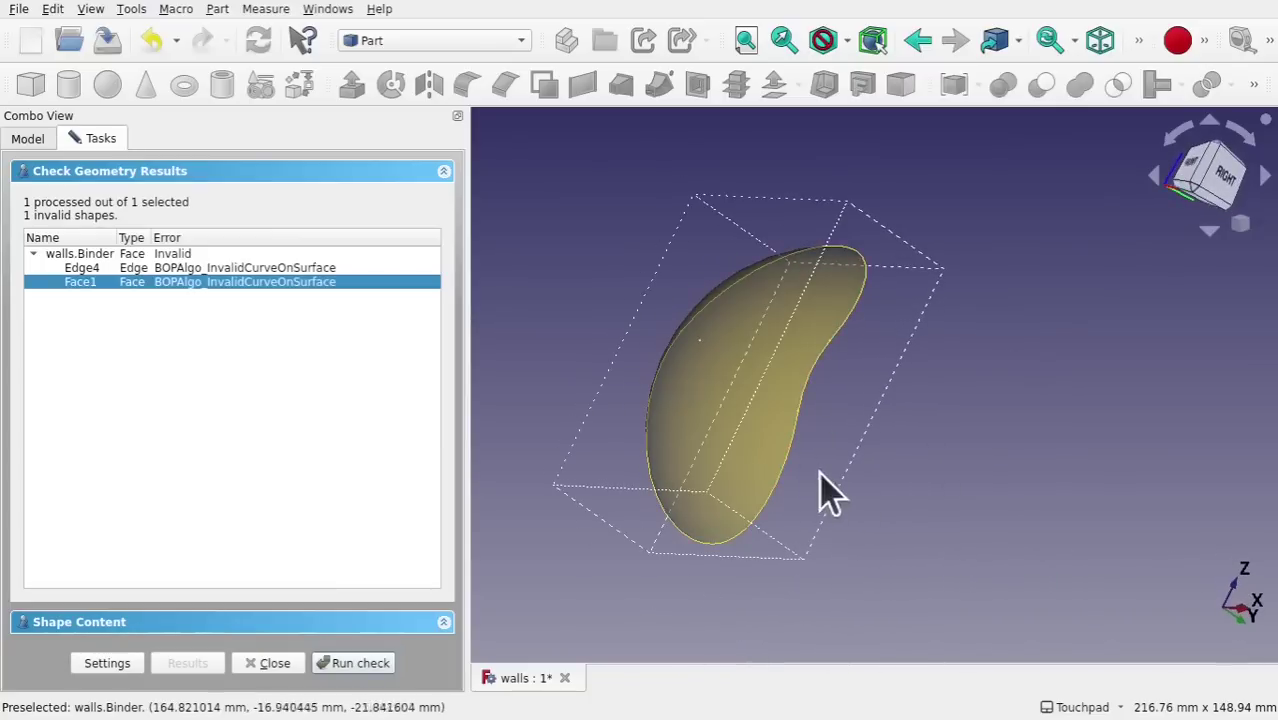
{"action": "left_click_drag", "start_coordinate": [822, 474], "coordinate": [765, 422], "text": "alt"}
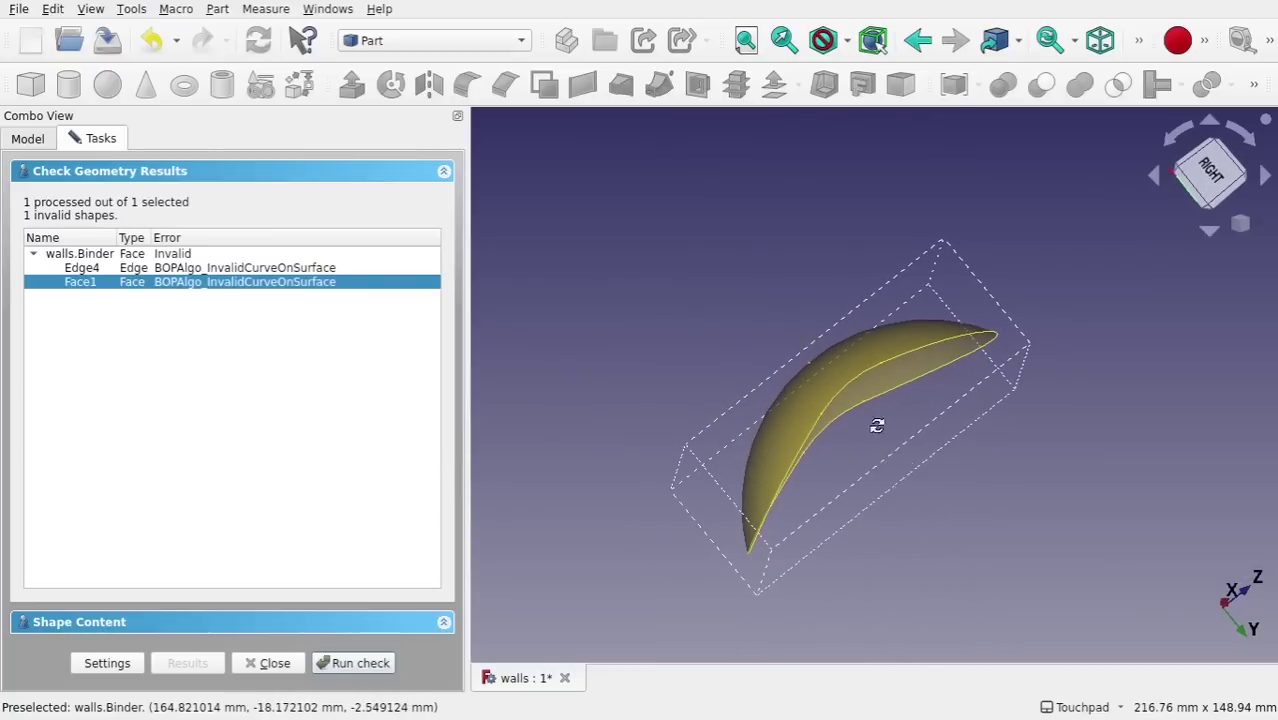
{"action": "left_click_drag", "start_coordinate": [876, 422], "coordinate": [919, 485], "text": "alt"}
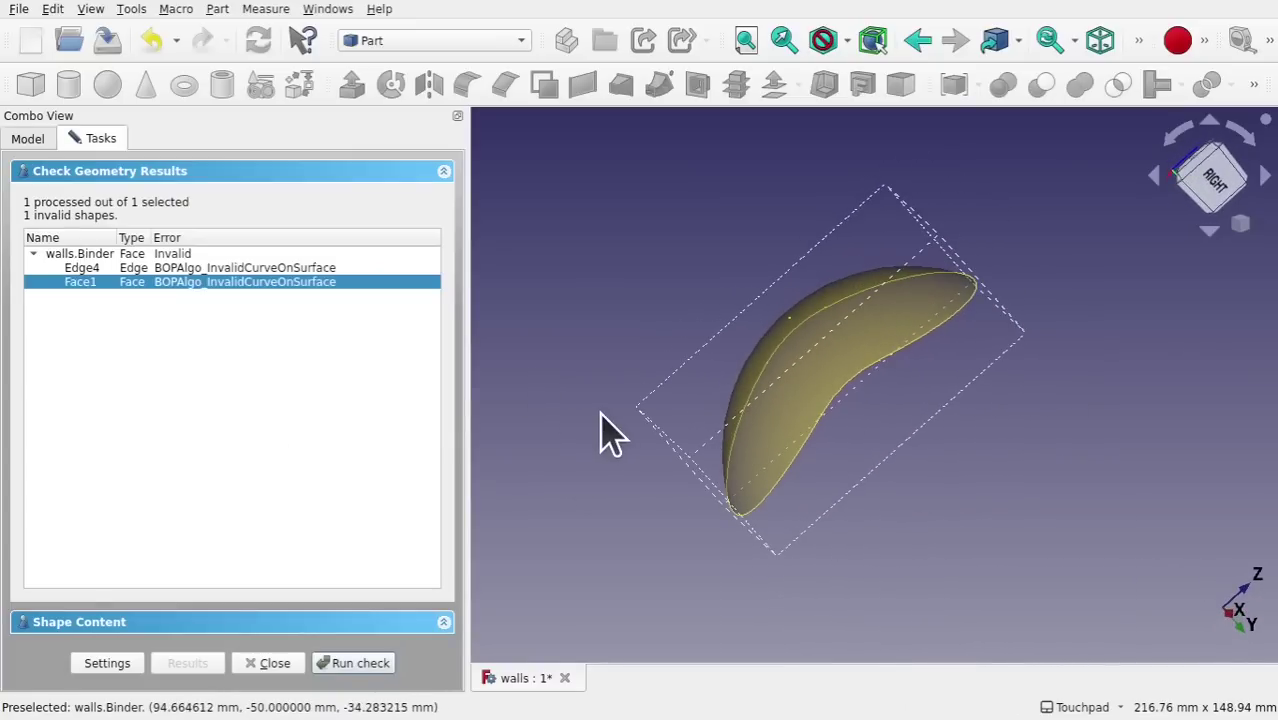
{"action": "left_click", "coordinate": [275, 663]}
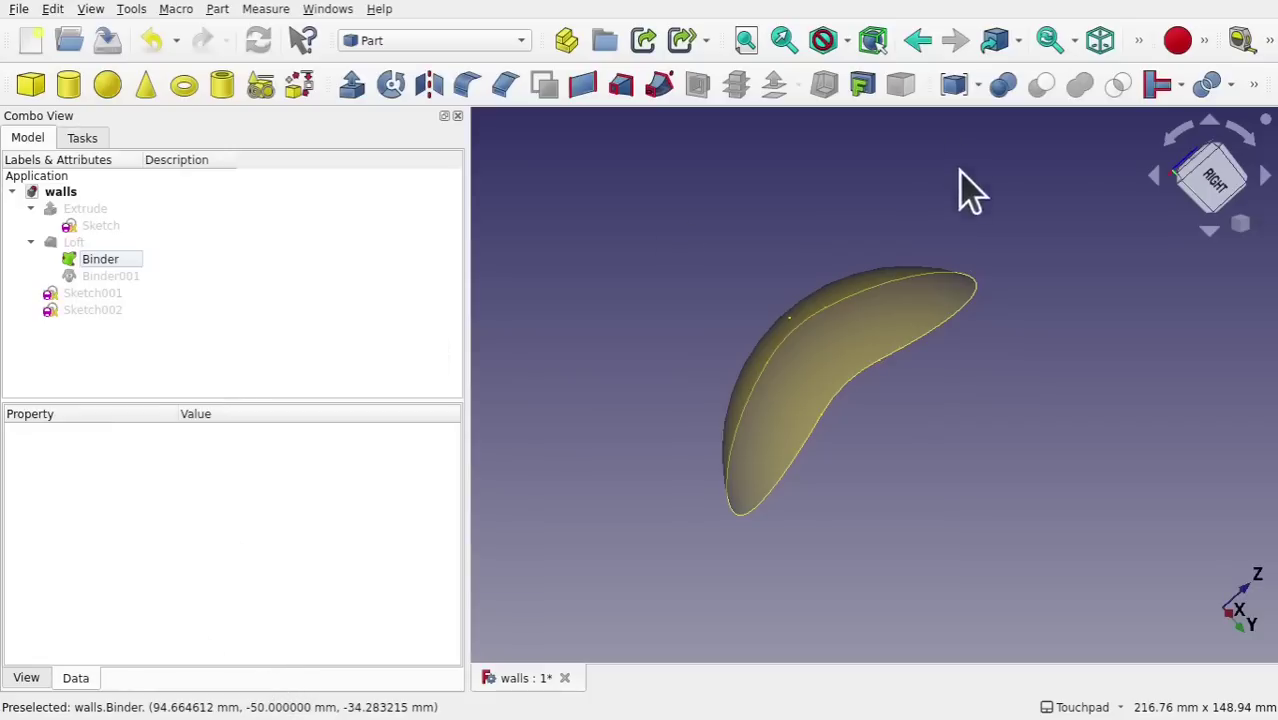
Switch from the Part workbench to the Part Design workbench with the Binder surface in view
{"action": "left_click_drag", "start_coordinate": [970, 191], "coordinate": [900, 254], "text": "alt"}
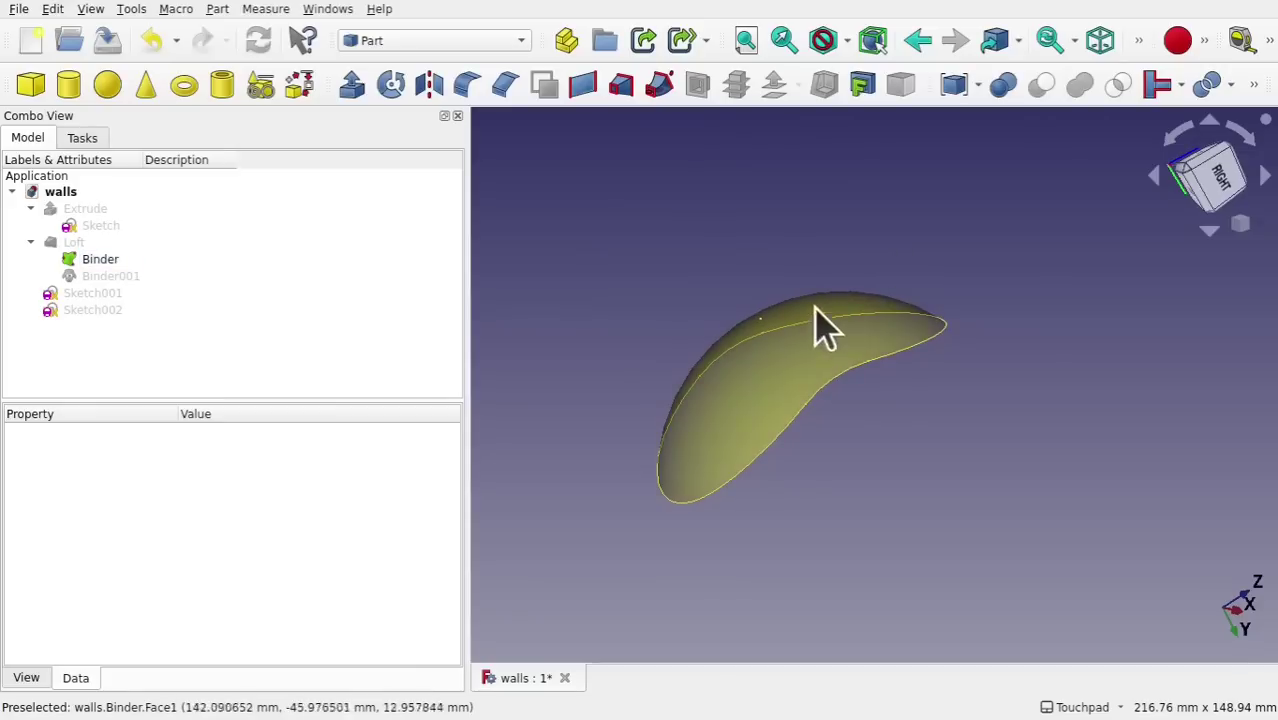
{"action": "mouse_move", "coordinate": [813, 306]}
{"action": "left_mouse_down", "text": "alt"}
{"action": "mouse_move", "coordinate": [679, 196]}
{"action": "mouse_move", "coordinate": [663, 212]}
{"action": "left_mouse_up", "text": "alt"}
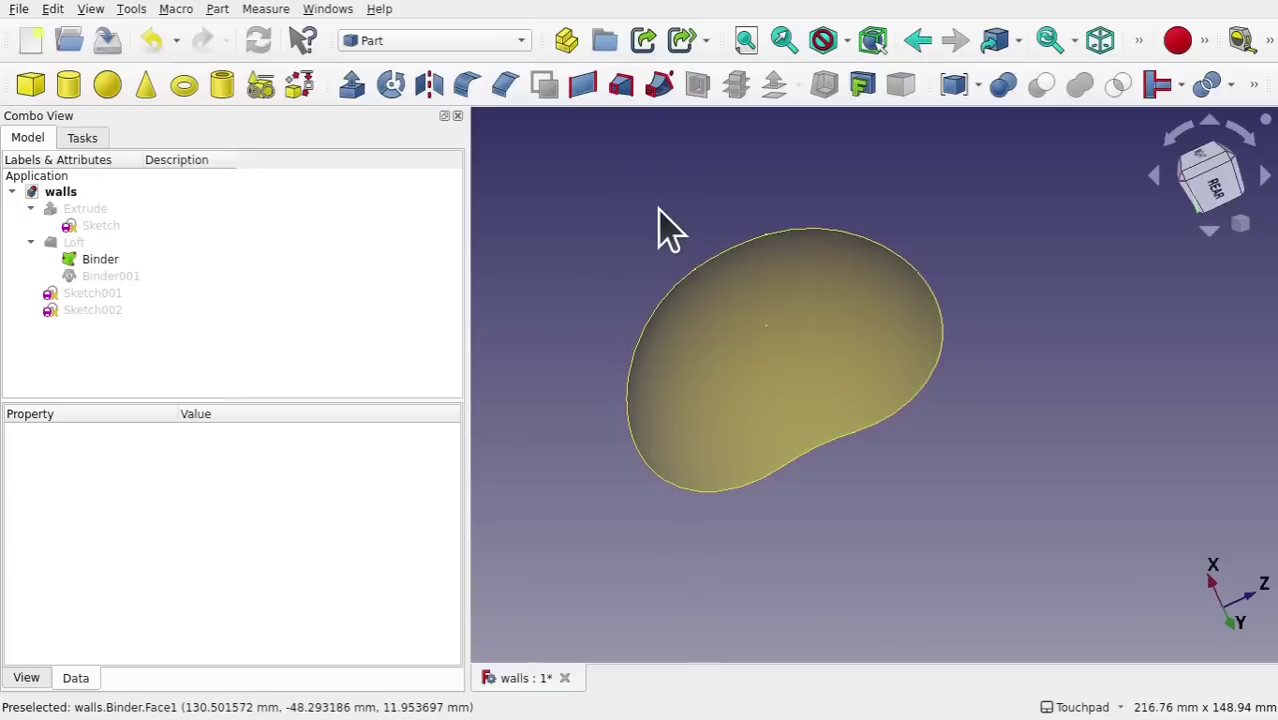
{"action": "left_click", "coordinate": [414, 40]}
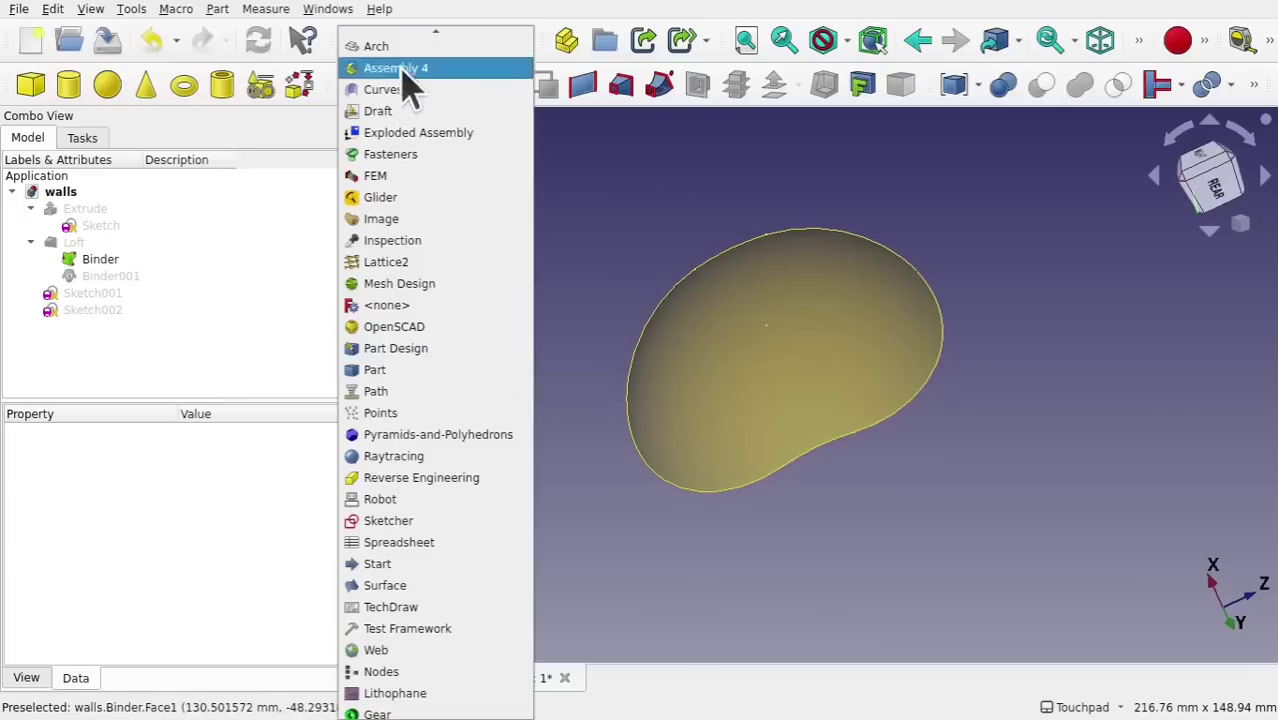
{"action": "left_click", "coordinate": [478, 366]}
{"action": "left_click_drag", "start_coordinate": [673, 251], "coordinate": [665, 214], "text": "alt"}
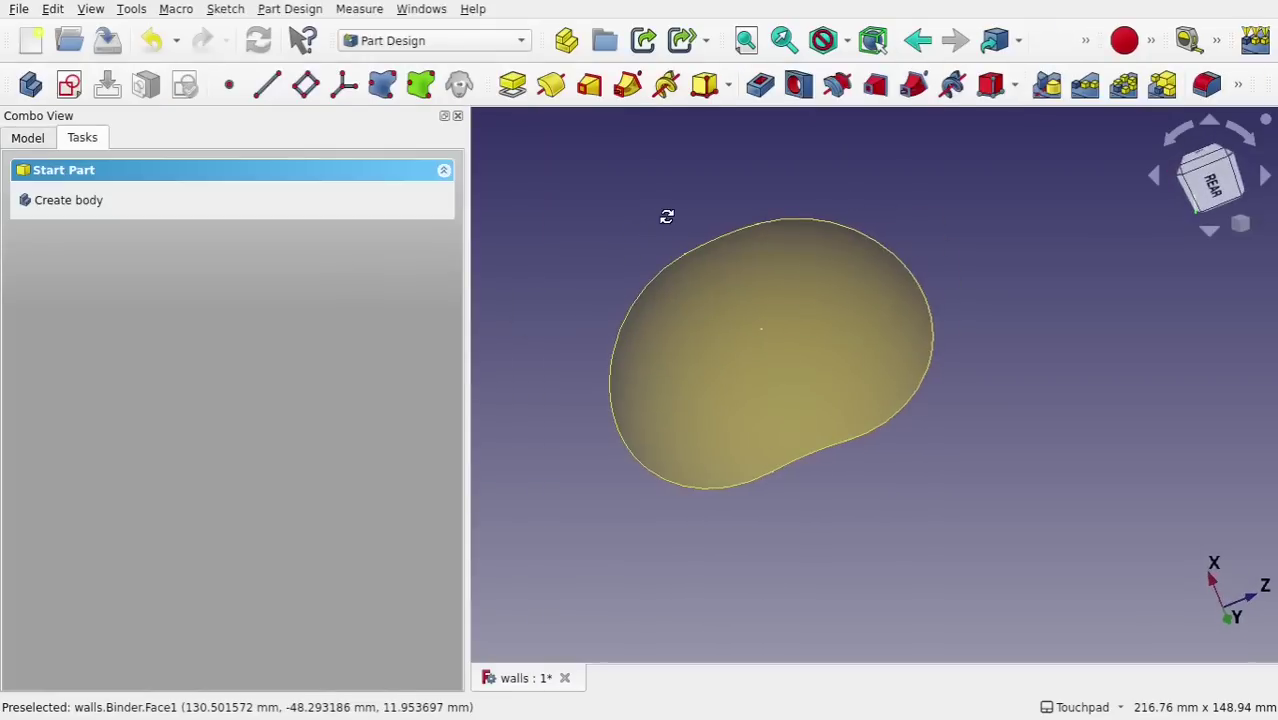
Set the Line Width of the Binder surface to 4 in its view properties
{"action": "left_click", "coordinate": [879, 246]}
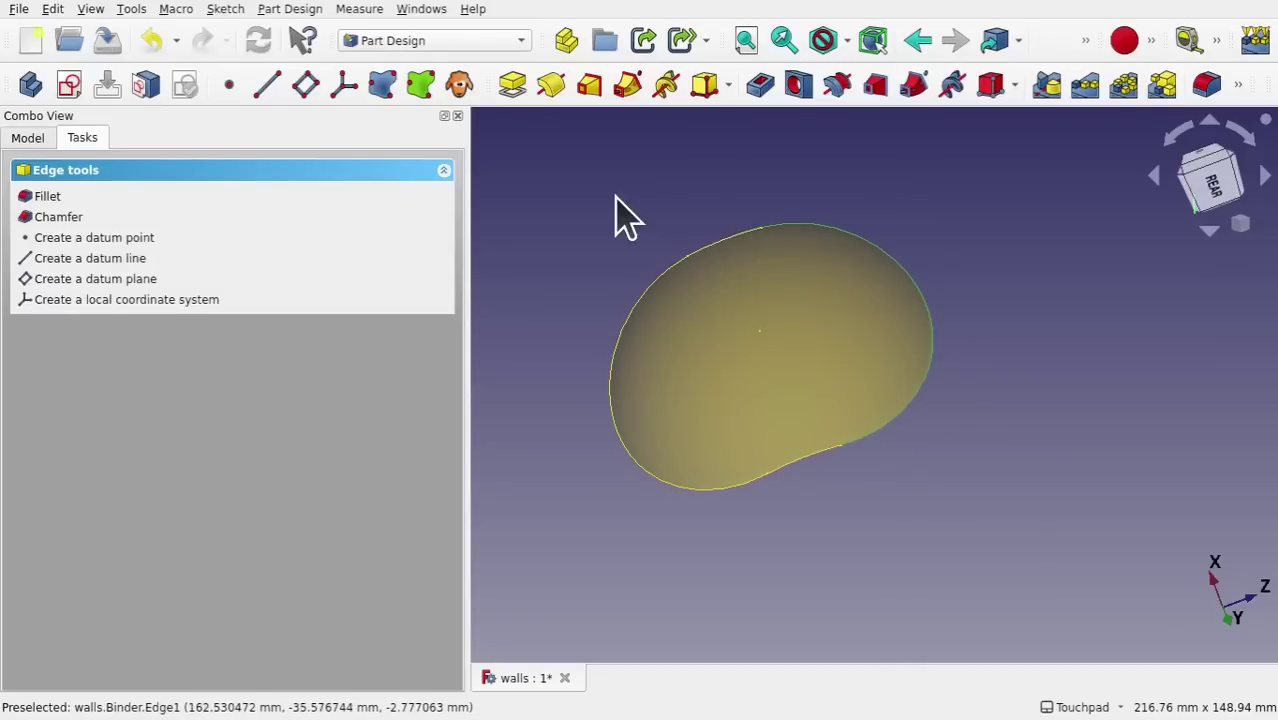
{"action": "left_click", "coordinate": [27, 138]}
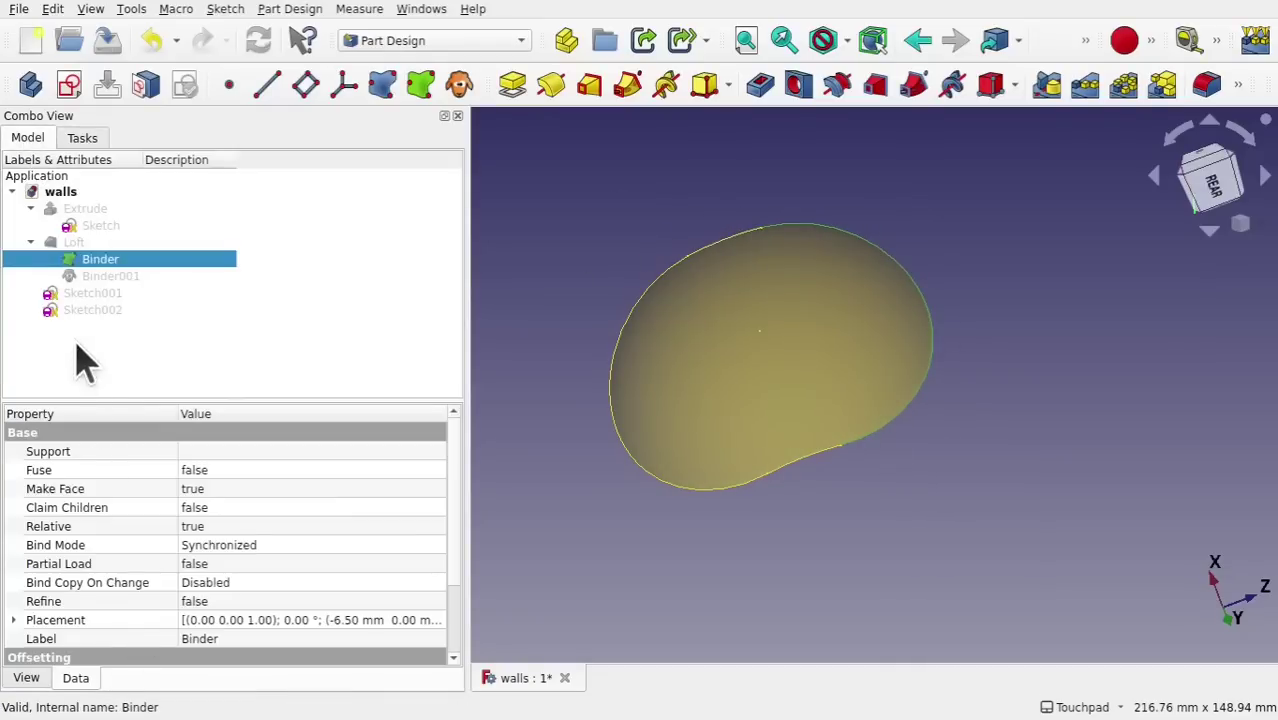
{"action": "left_click_drag", "start_coordinate": [468, 315], "coordinate": [306, 314]}
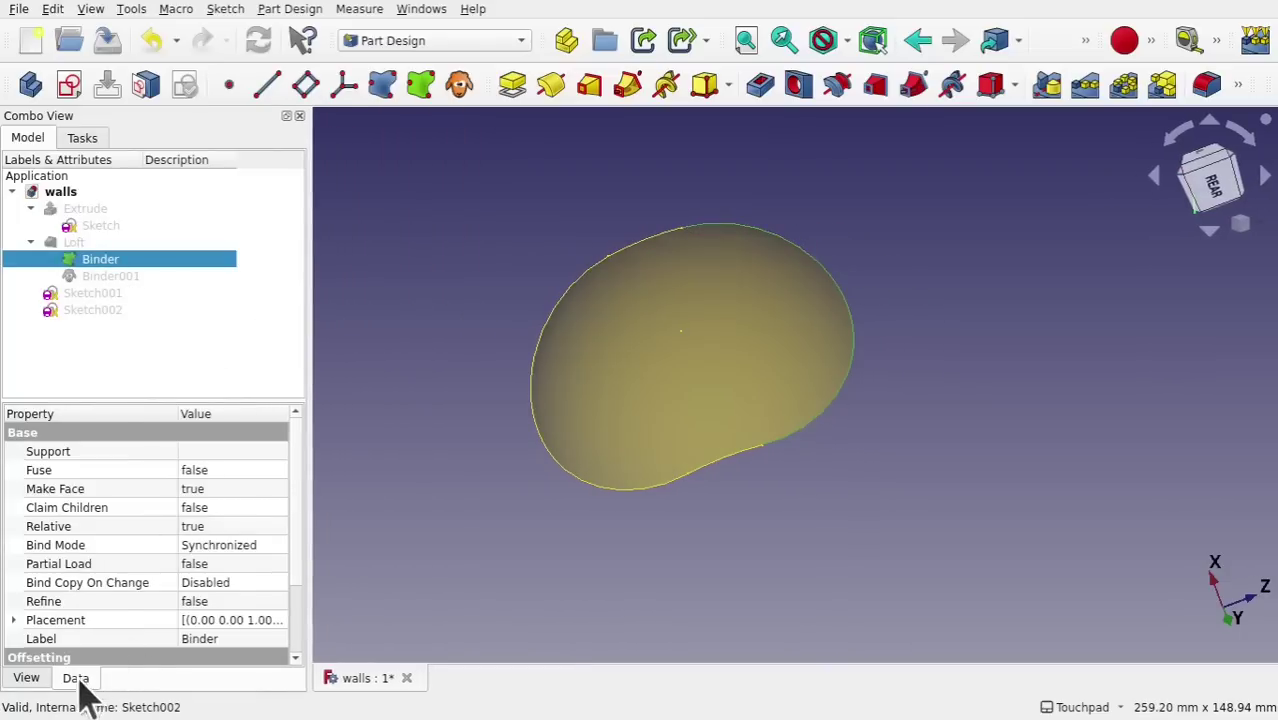
{"action": "left_click", "coordinate": [28, 680]}
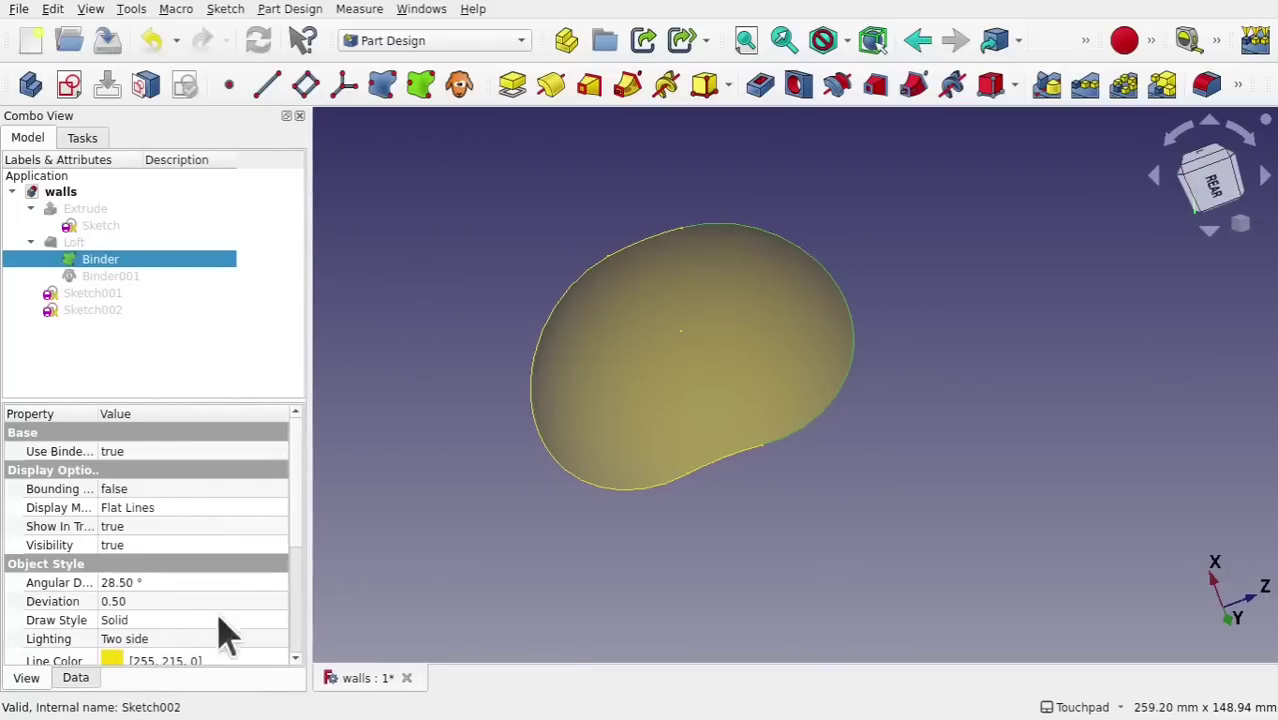
{"action": "left_click_drag", "start_coordinate": [300, 543], "coordinate": [312, 634]}
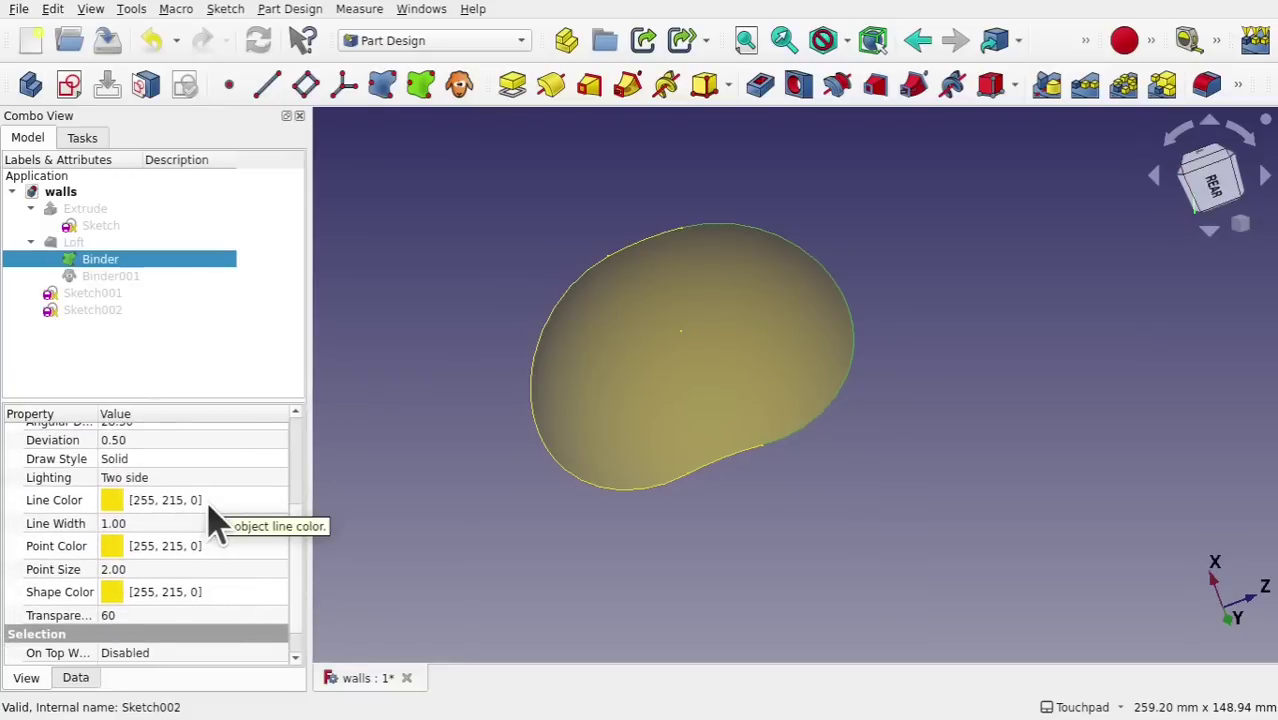
{"action": "left_click", "coordinate": [155, 522]}
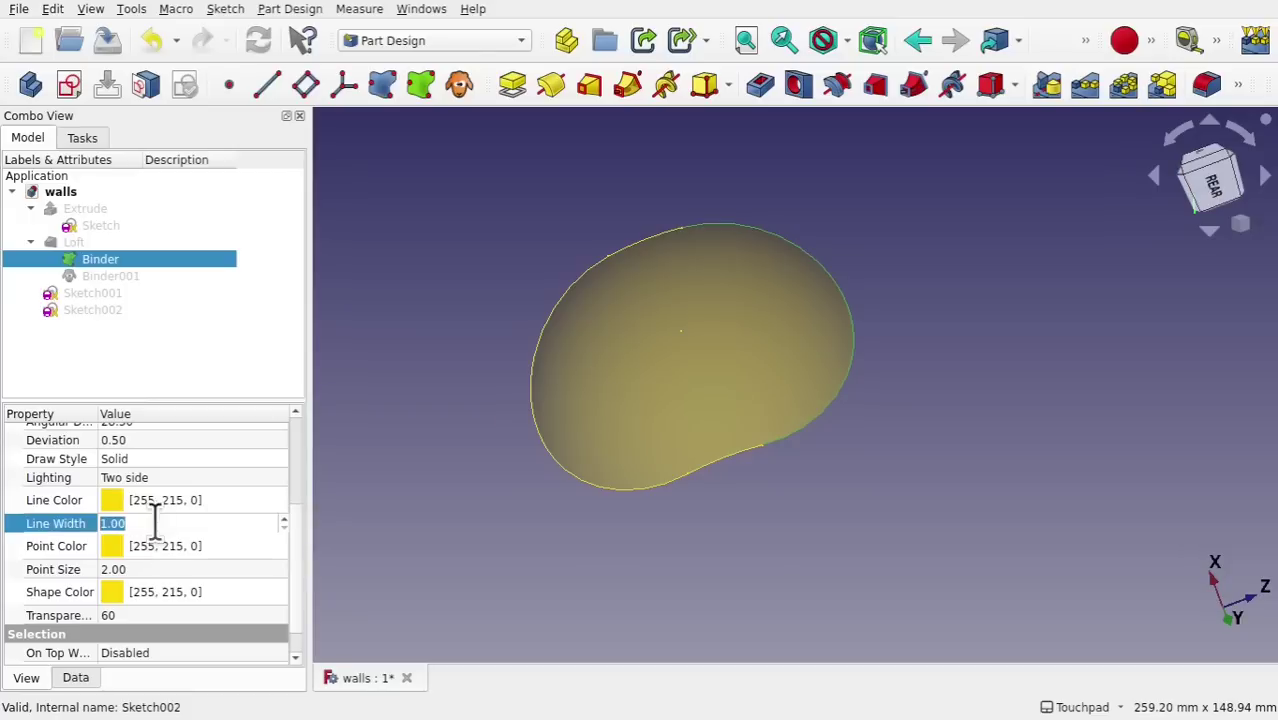
{"action": "type", "text": "4"}
{"action": "key", "text": "Return"}
{"action": "left_click", "coordinate": [593, 569]}
{"action": "left_click_drag", "start_coordinate": [651, 243], "coordinate": [756, 319], "text": "alt"}
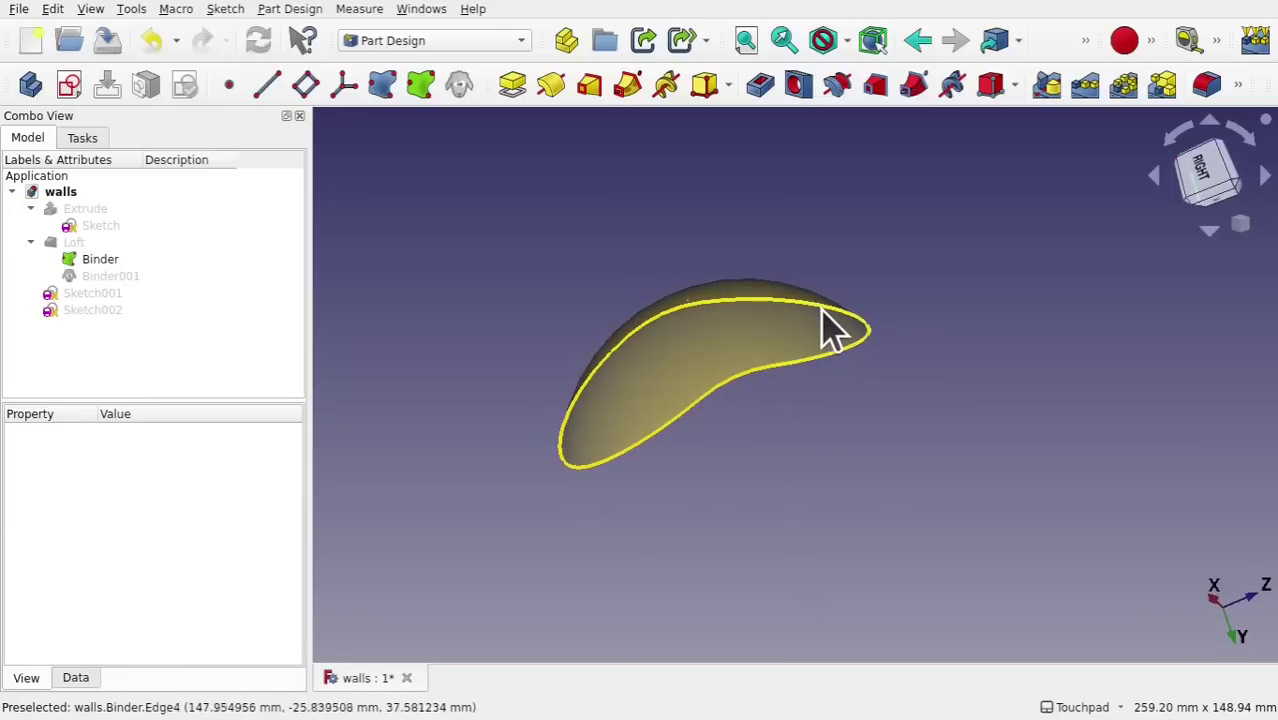
Change the Line Color of the Binder surface to white (#ffffff)
{"action": "scroll", "coordinate": [822, 328], "scroll_direction": "up", "scroll_amount": 3}
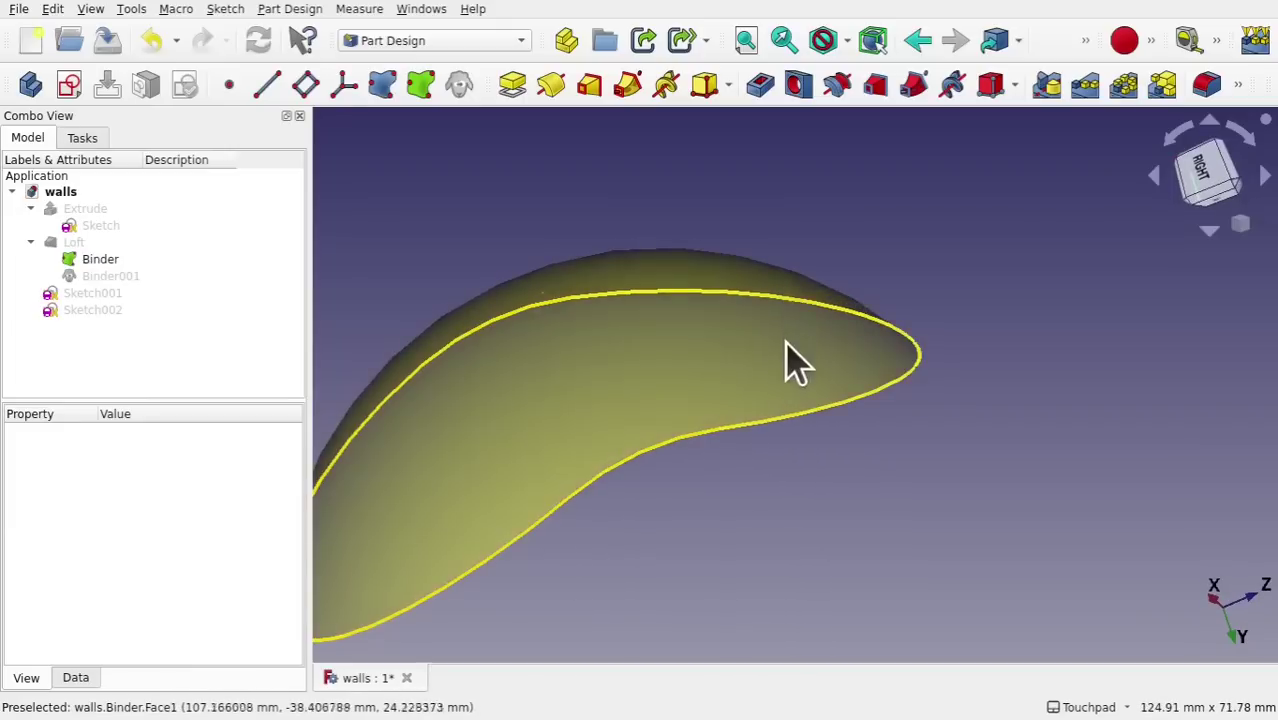
{"action": "left_click_drag", "start_coordinate": [790, 362], "coordinate": [788, 303], "text": "alt"}
{"action": "left_click", "coordinate": [855, 216]}
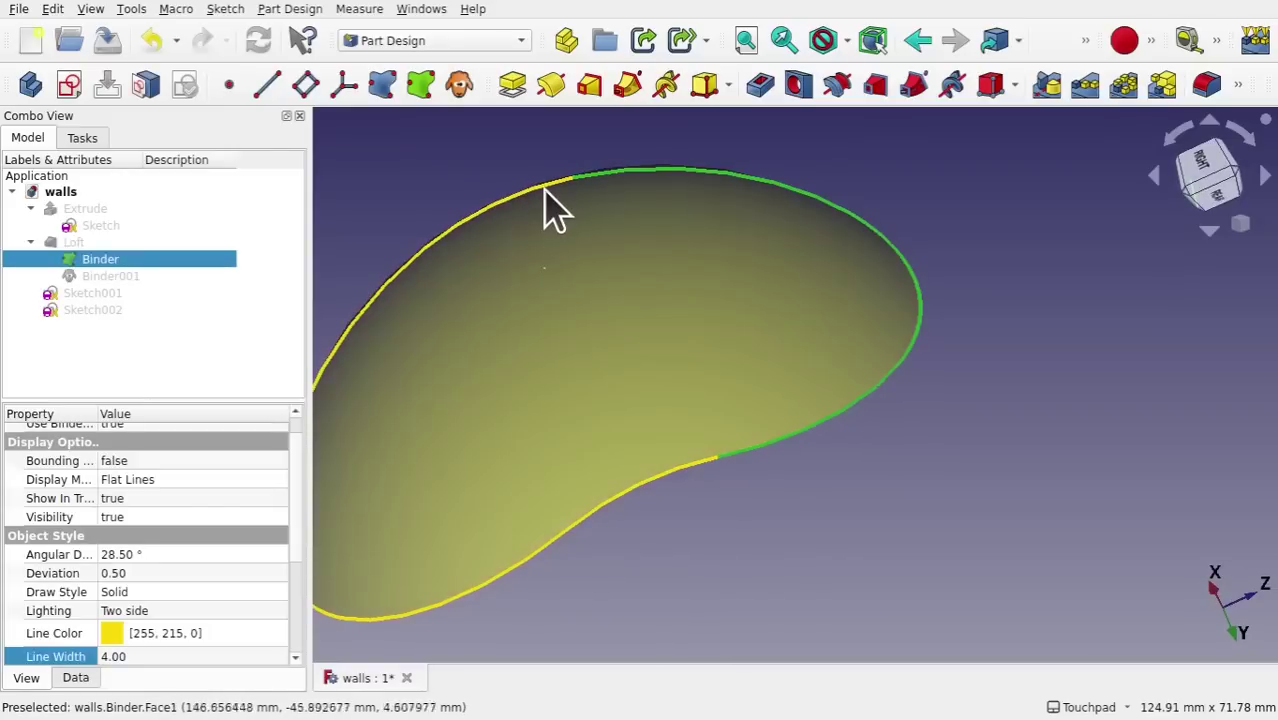
{"action": "left_click", "coordinate": [212, 633]}
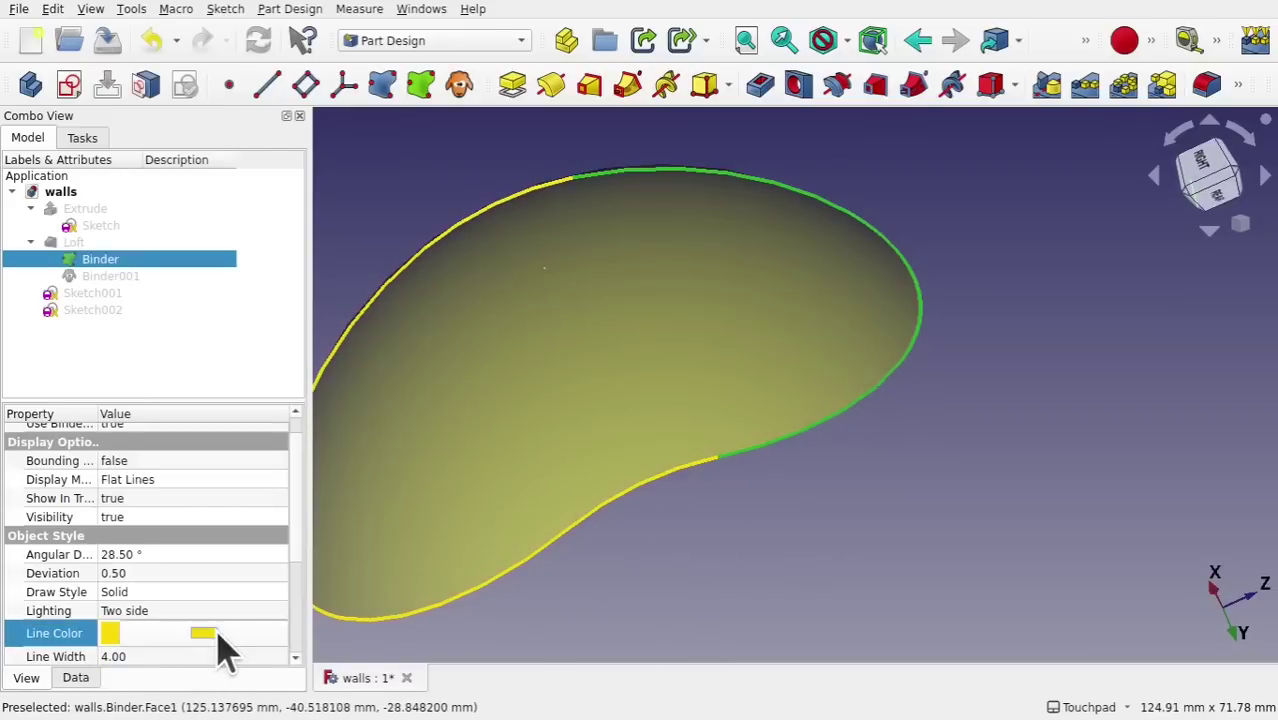
{"action": "left_click", "coordinate": [205, 633]}
{"action": "left_click", "coordinate": [597, 339]}
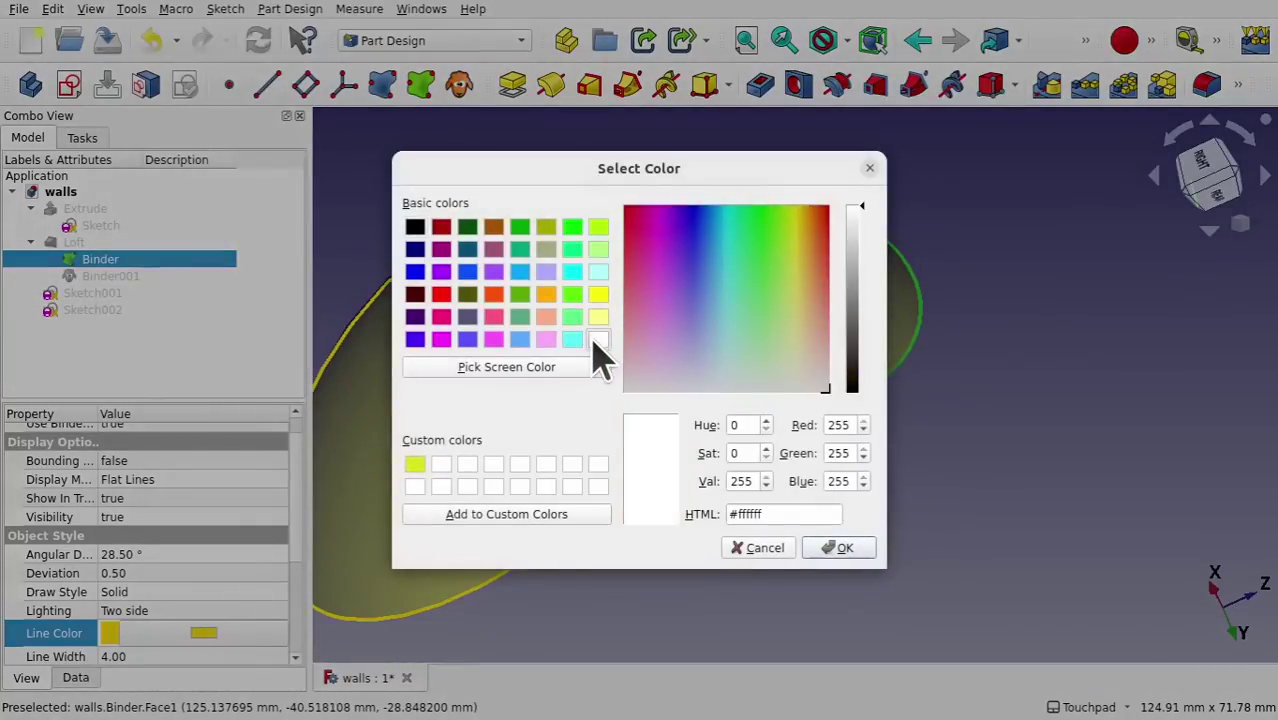
{"action": "left_click", "coordinate": [832, 547]}
{"action": "left_click", "coordinate": [918, 460]}
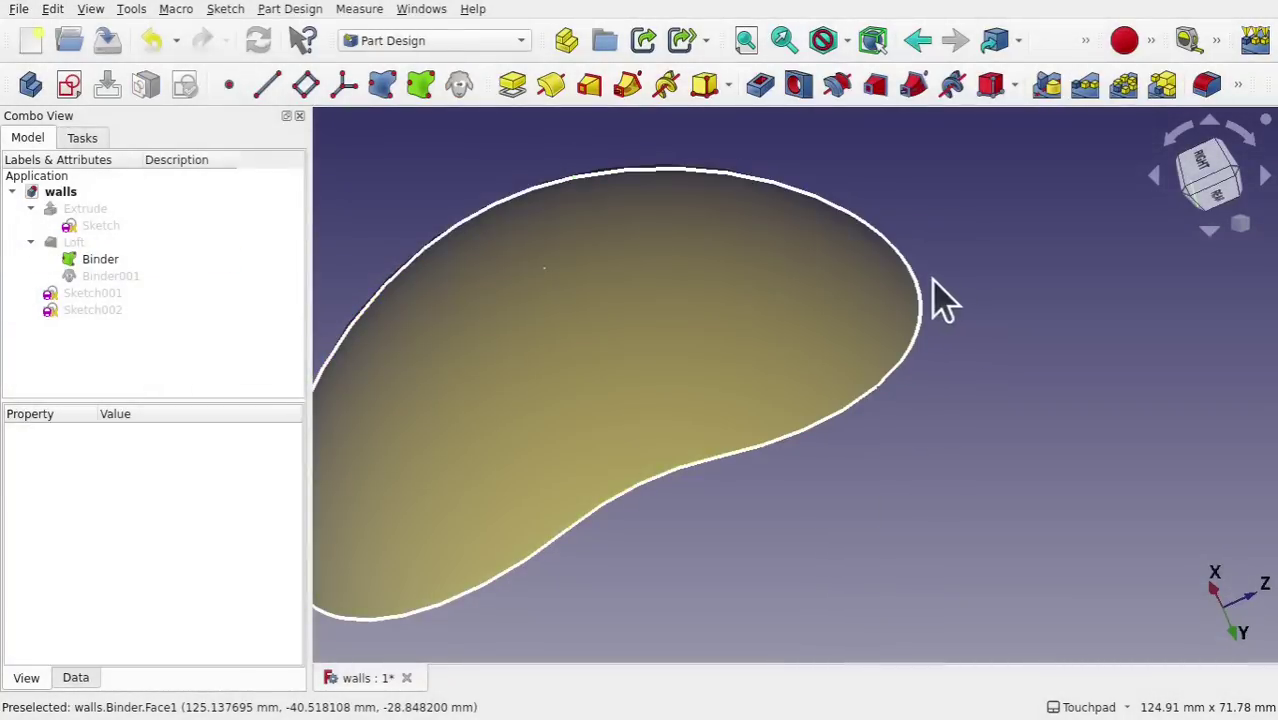
Create a sub-object shape binder from all the boundary edges of the Binder surface
{"action": "left_click", "coordinate": [918, 296]}
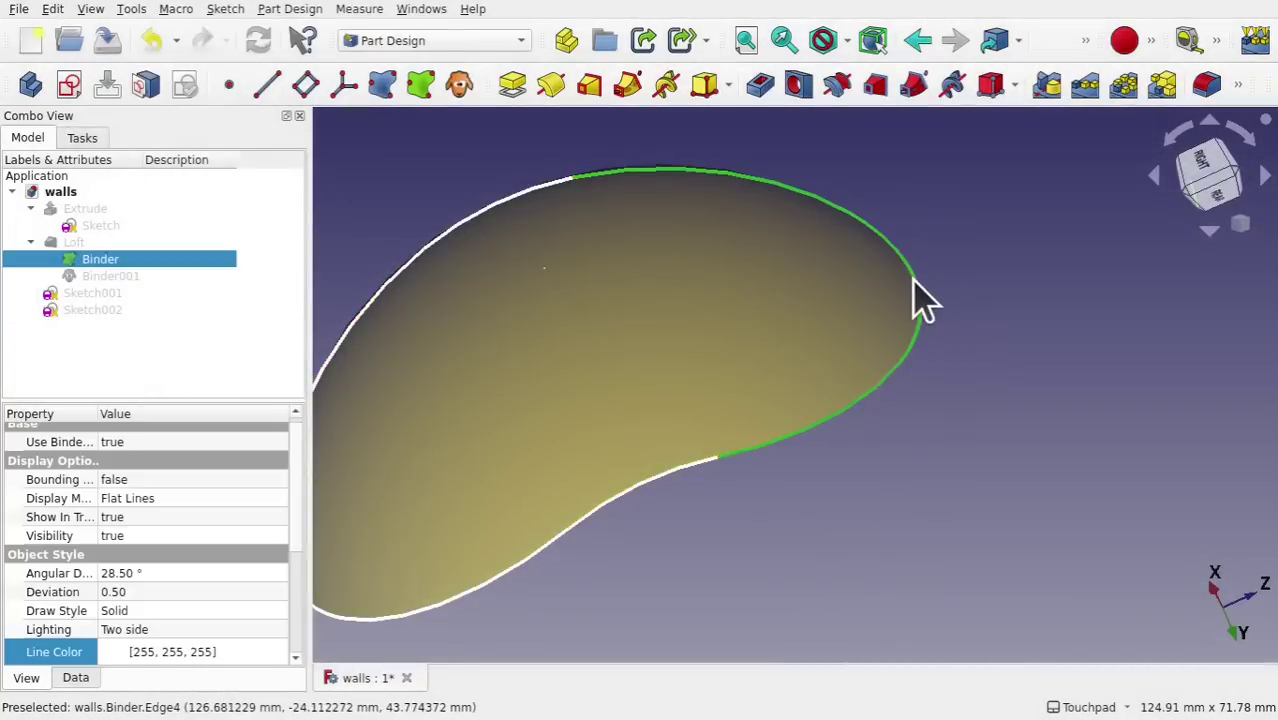
{"action": "left_click", "coordinate": [550, 196], "text": "ctrl"}
{"action": "left_click", "coordinate": [398, 279], "text": "ctrl"}
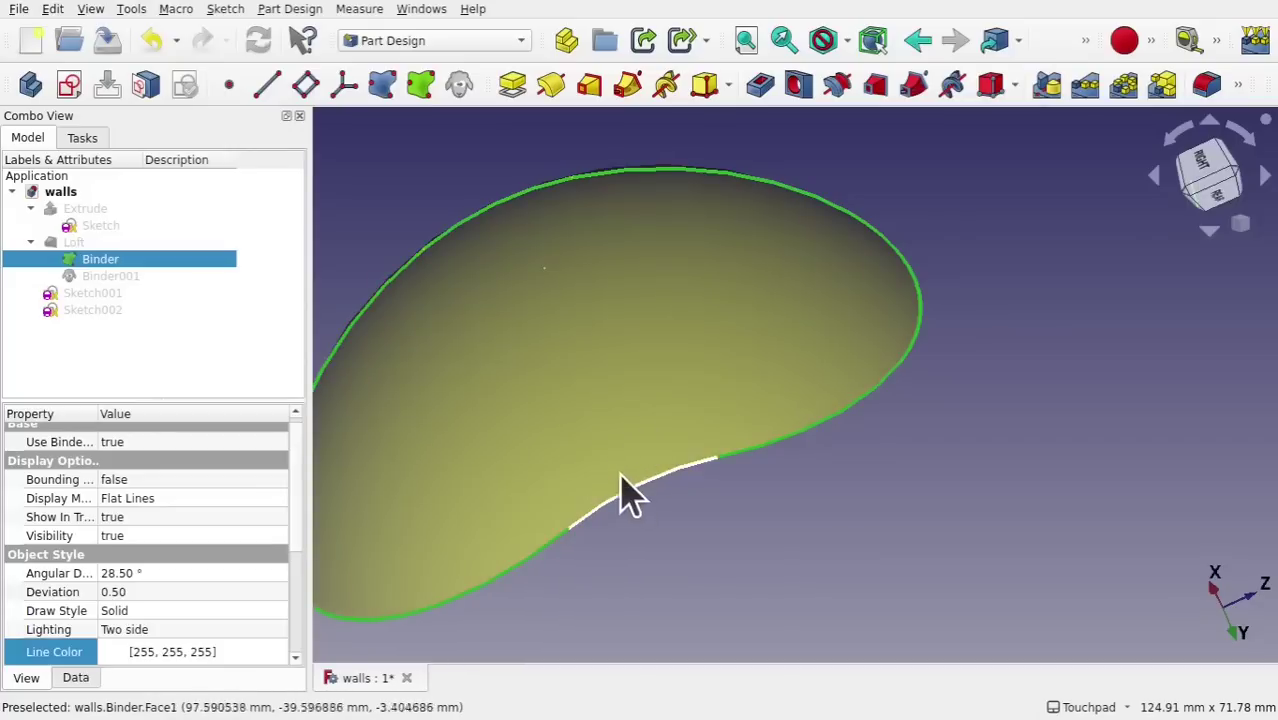
{"action": "left_click", "coordinate": [662, 502], "text": "ctrl"}
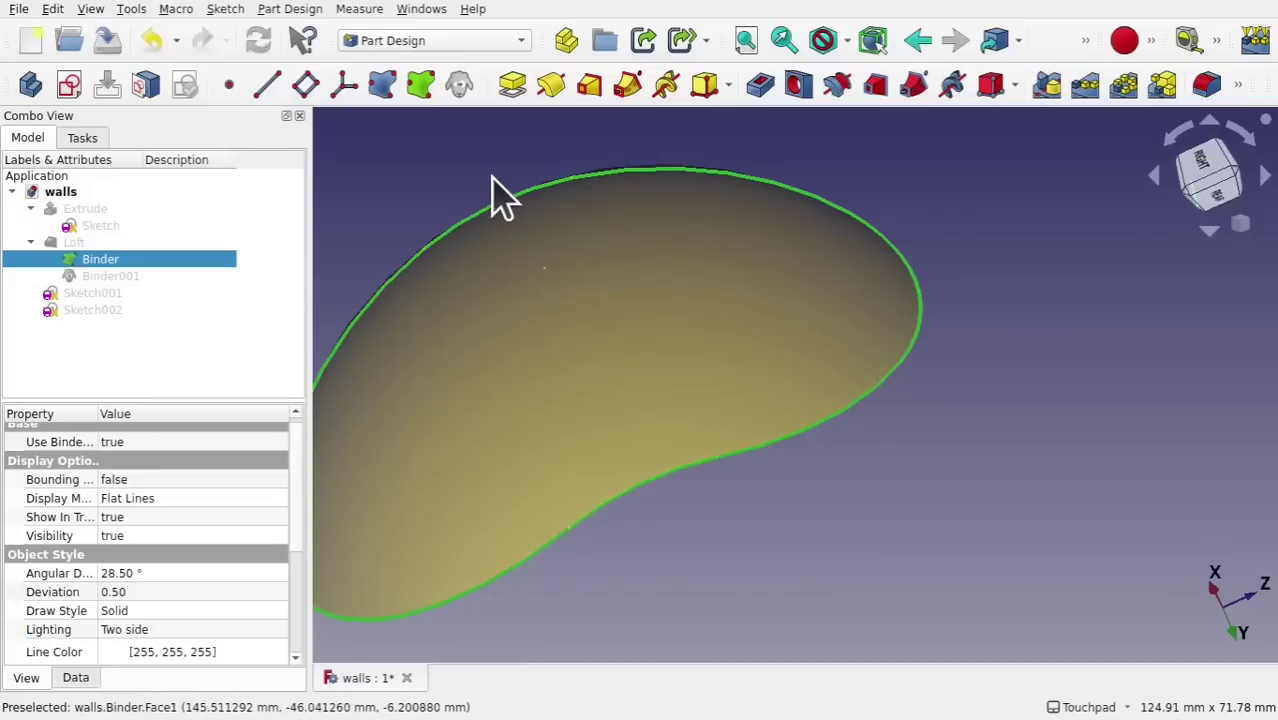
{"action": "left_click", "coordinate": [422, 88]}
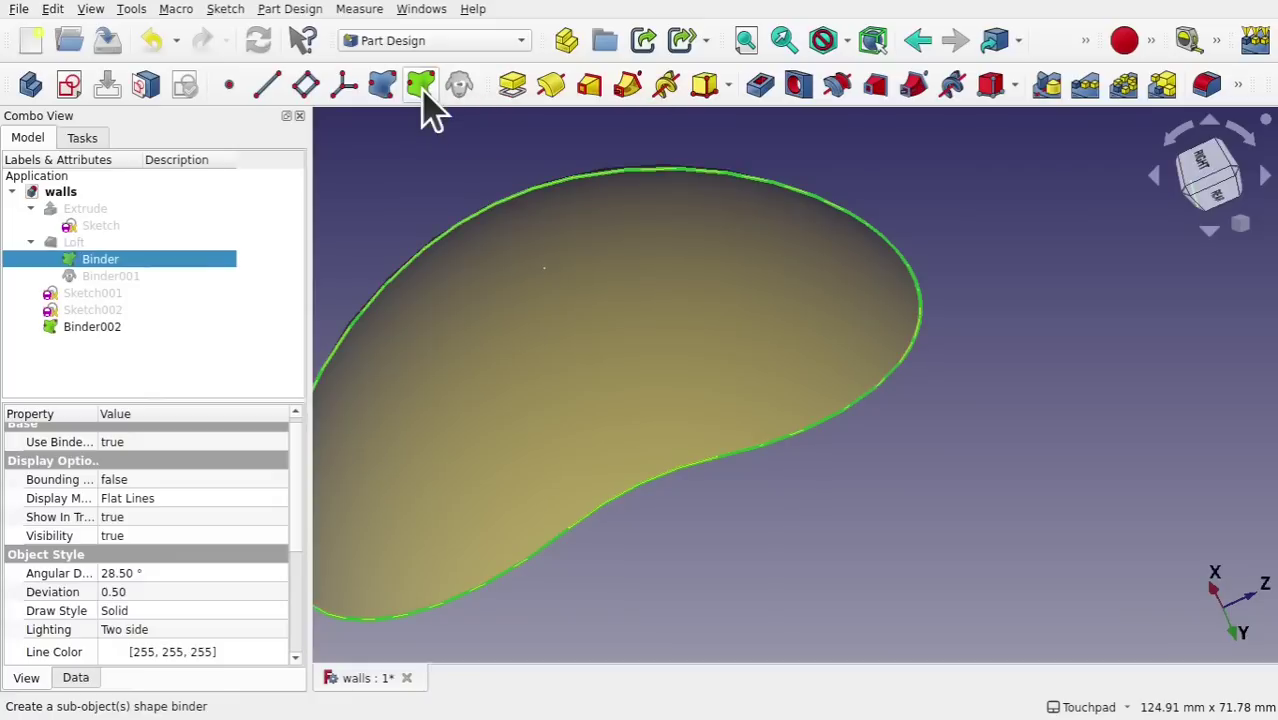
Hide the Binder surface so that only the new binder's boundary wire is shown
{"action": "scroll", "coordinate": [707, 337], "scroll_direction": "down", "scroll_amount": 3}
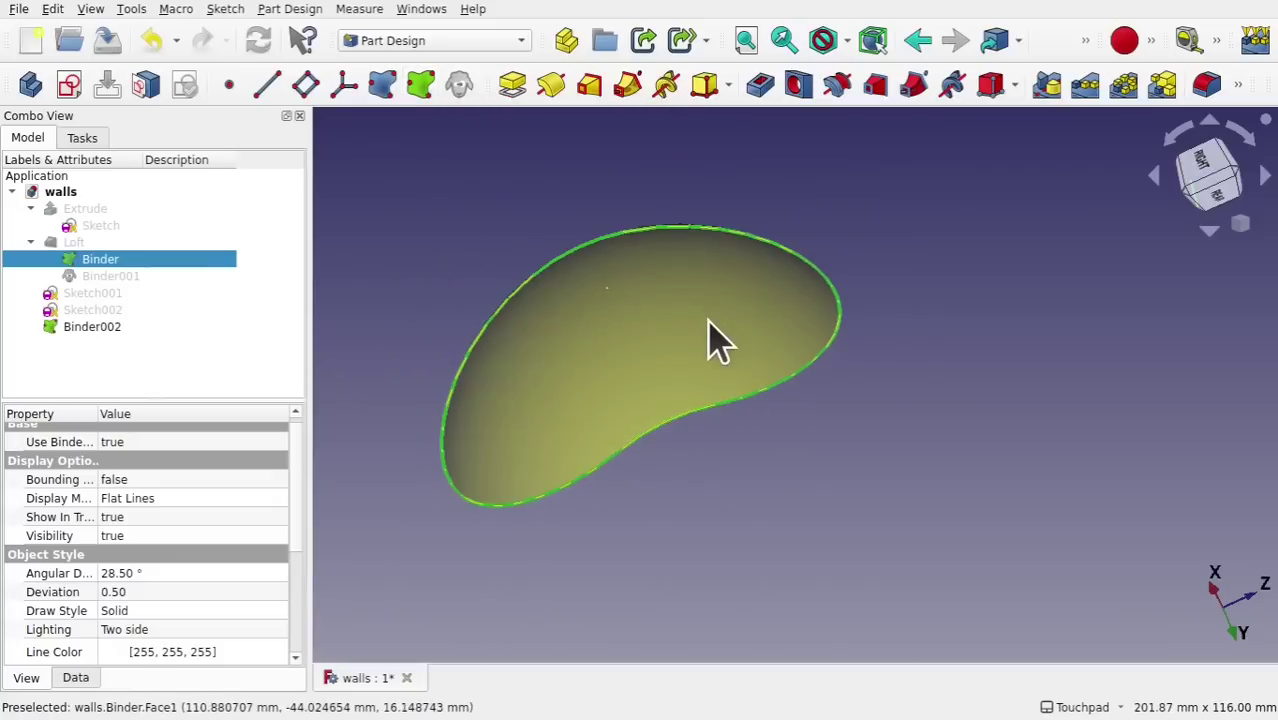
{"action": "left_click", "coordinate": [640, 358]}
{"action": "key", "text": "space"}
{"action": "left_click_drag", "start_coordinate": [796, 280], "coordinate": [810, 335], "text": "alt"}
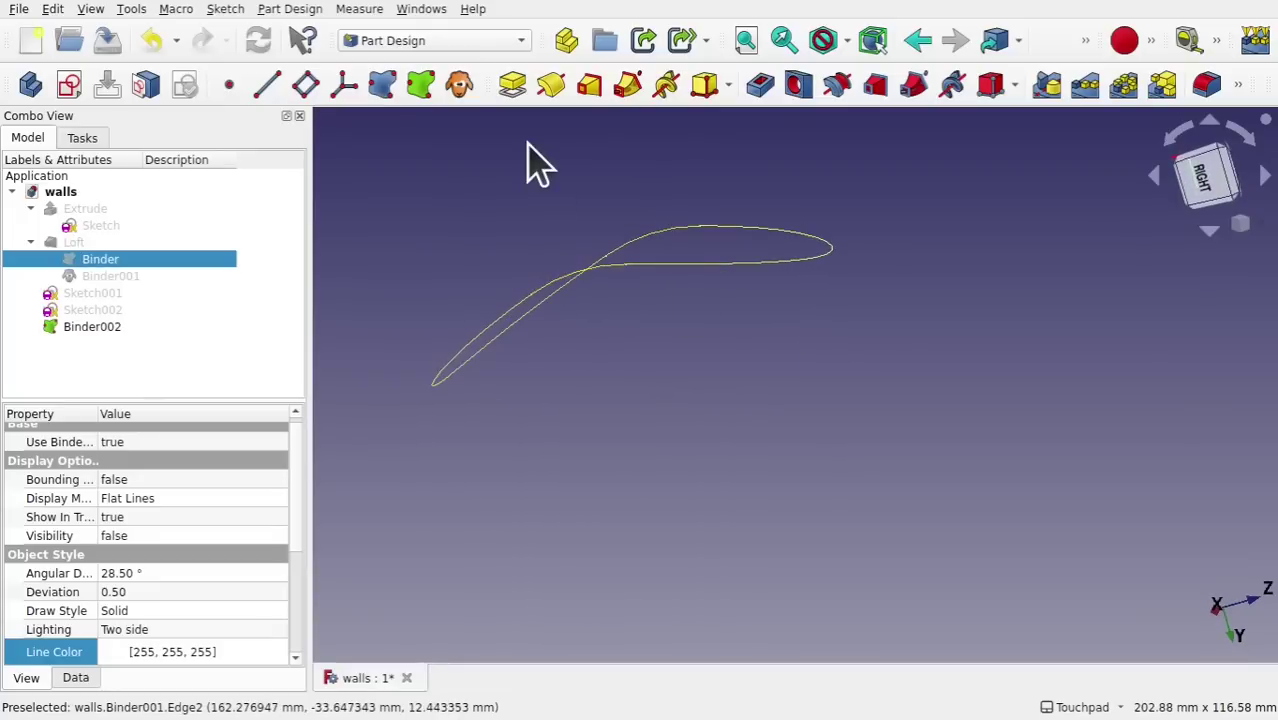
Switch to the Part workbench and run Check Geometry with BOP checks on the new boundary-wire binder, then close the results
{"action": "left_click", "coordinate": [122, 329]}
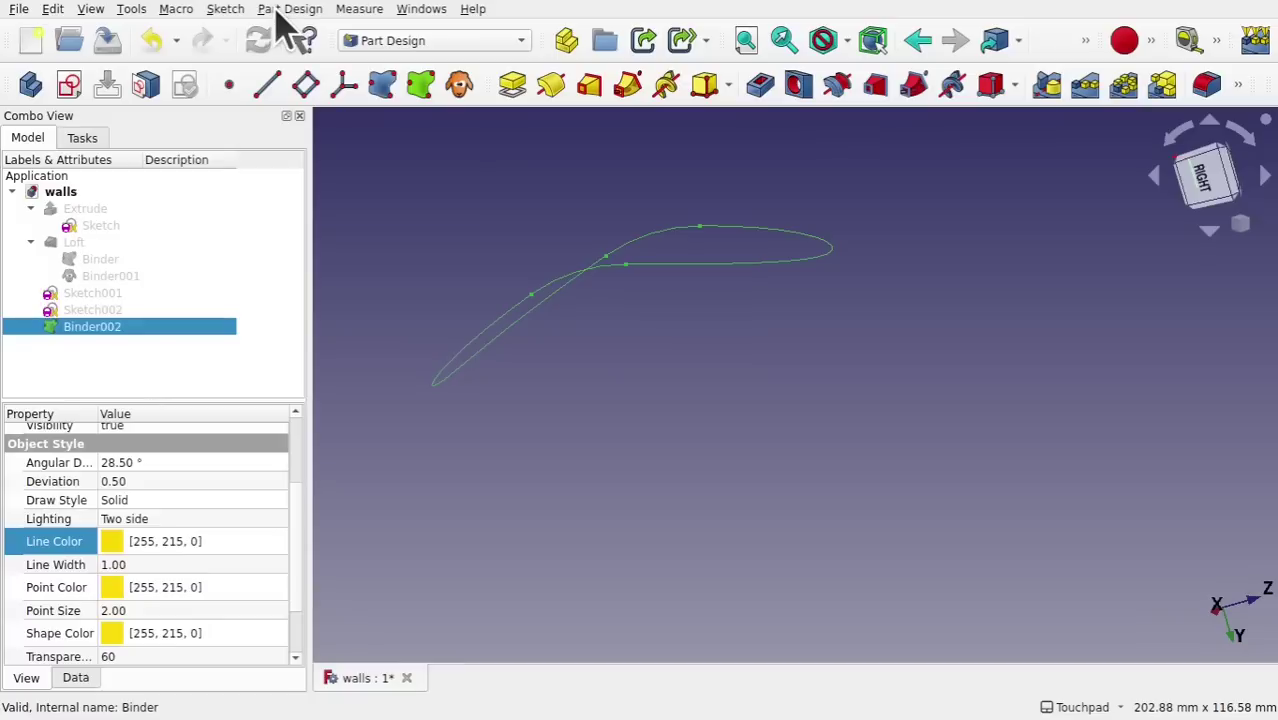
{"action": "left_click", "coordinate": [398, 42]}
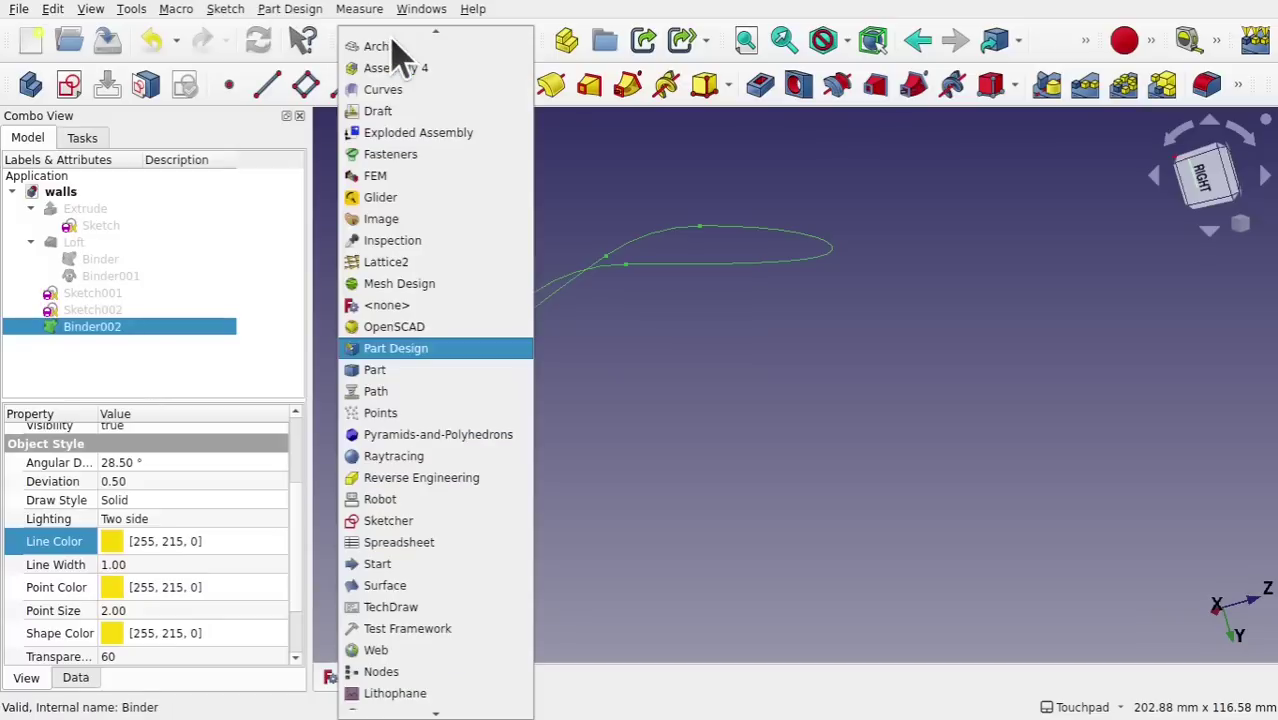
{"action": "left_click", "coordinate": [427, 370]}
{"action": "left_click", "coordinate": [218, 9]}
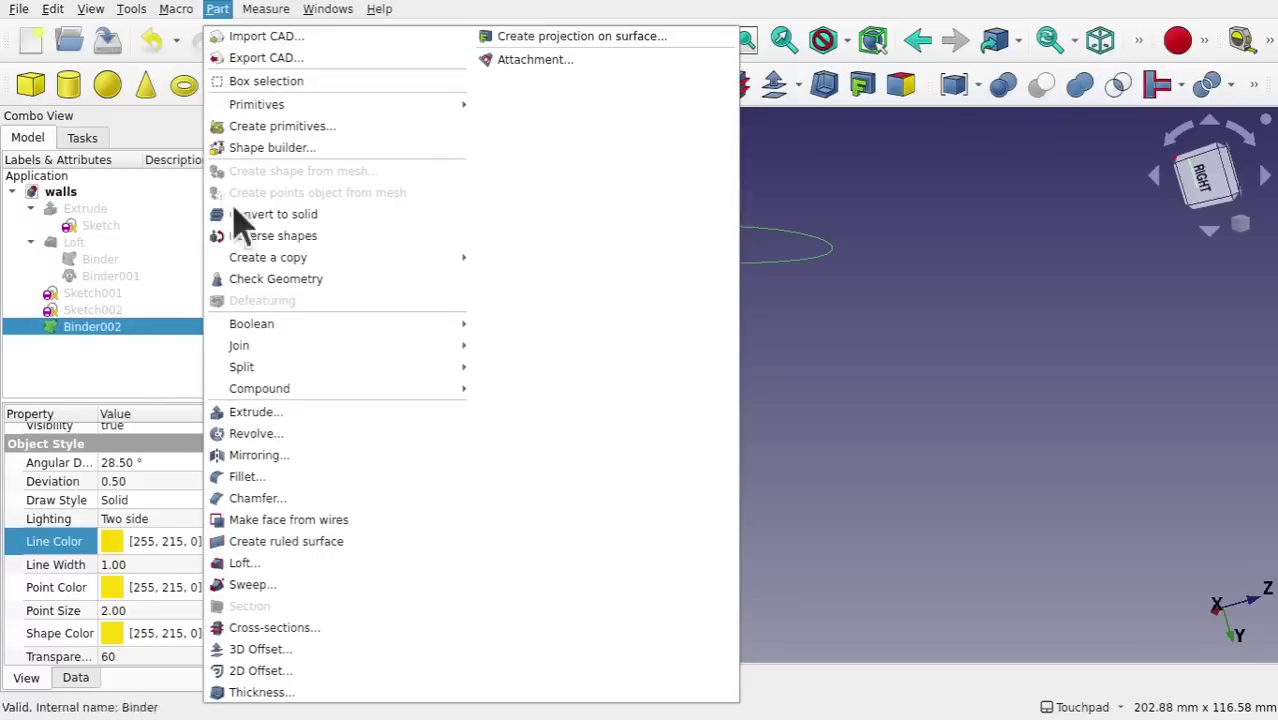
{"action": "left_click", "coordinate": [308, 282]}
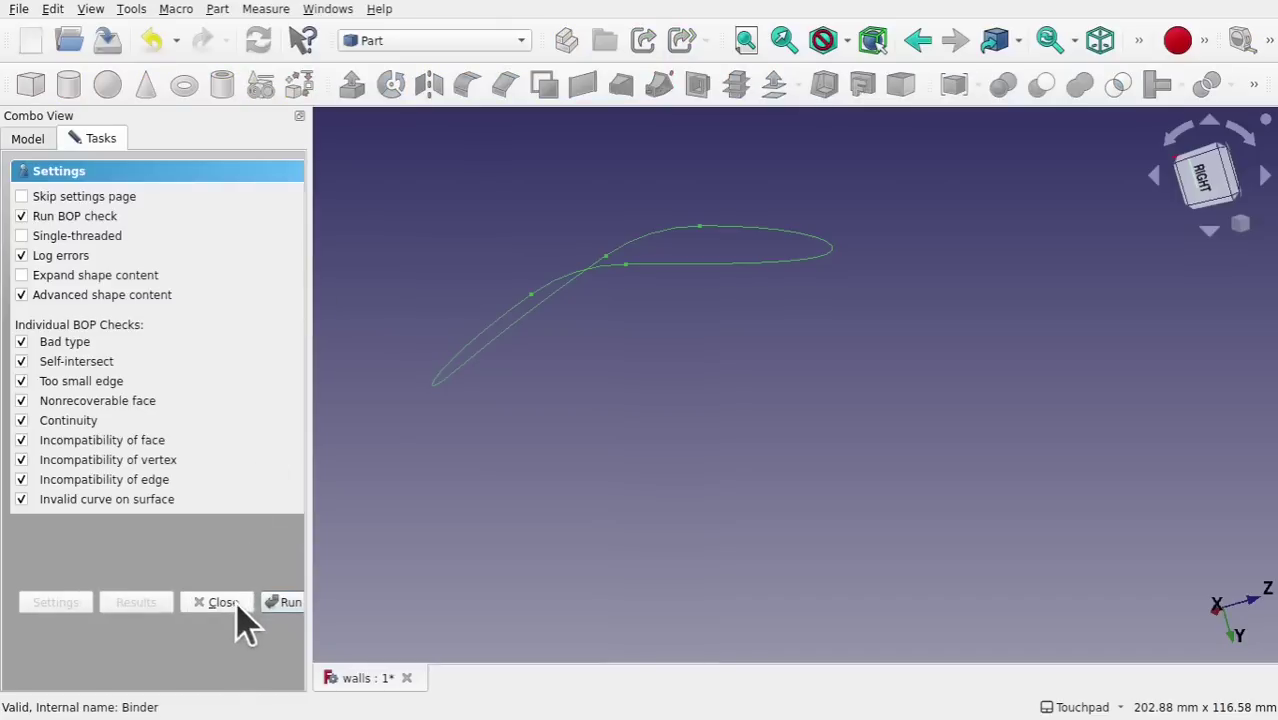
{"action": "left_click", "coordinate": [288, 602]}
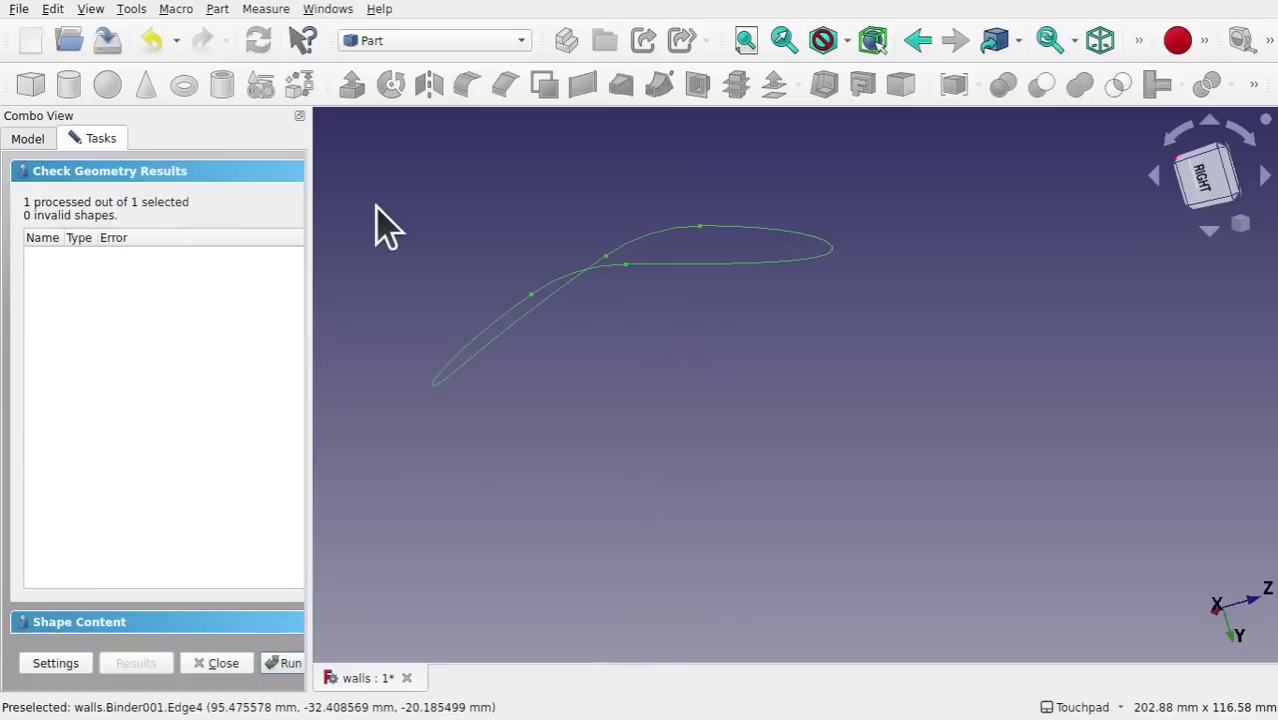
{"action": "left_click", "coordinate": [228, 665]}
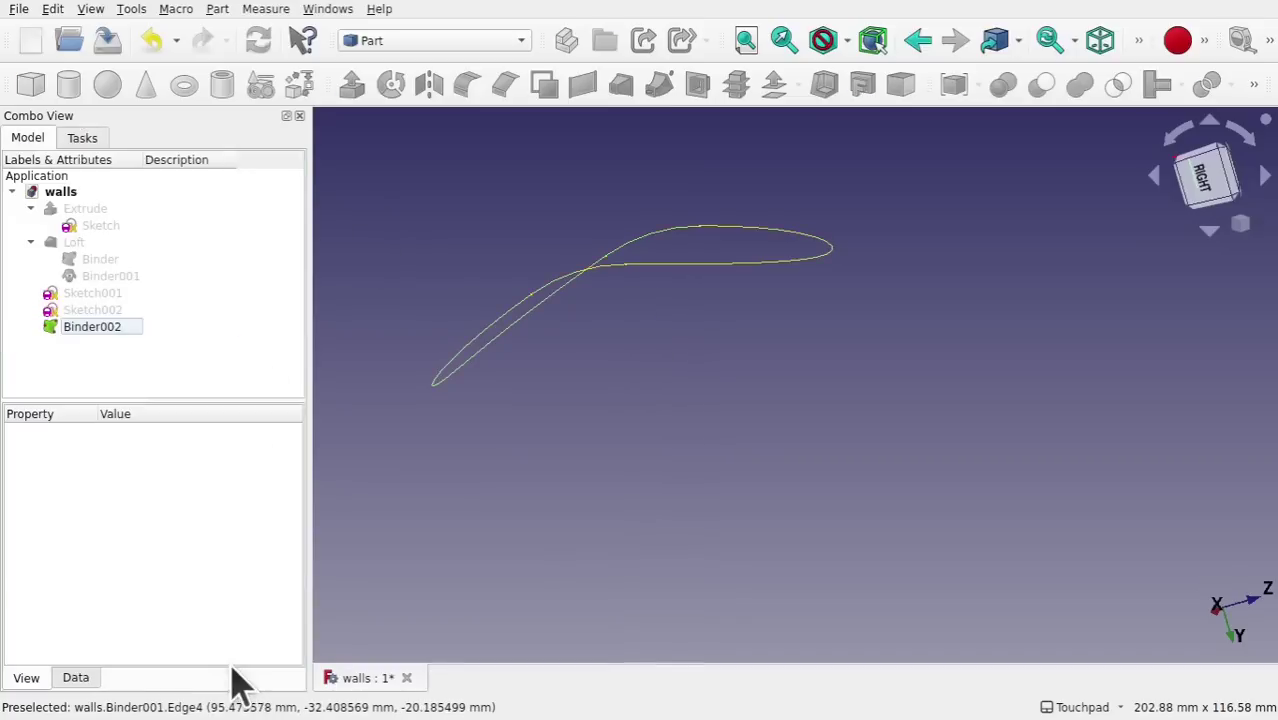
{"action": "left_click_drag", "start_coordinate": [605, 328], "coordinate": [755, 460], "text": "alt"}
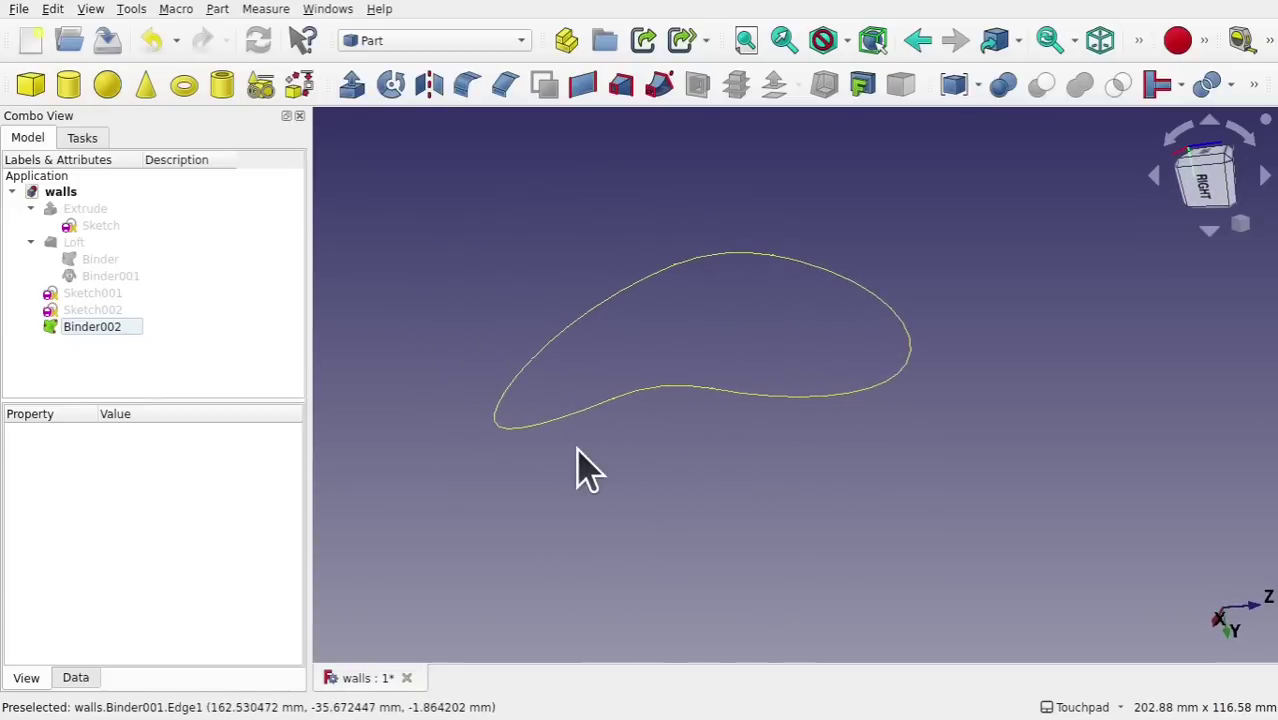
Switch to the Surface workbench and examine the separate edges that make up the boundary wire
{"action": "mouse_move", "coordinate": [650, 342]}
{"action": "left_mouse_down", "text": "alt"}
{"action": "mouse_move", "coordinate": [636, 297]}
{"action": "mouse_move", "coordinate": [640, 333]}
{"action": "left_mouse_up", "text": "alt"}
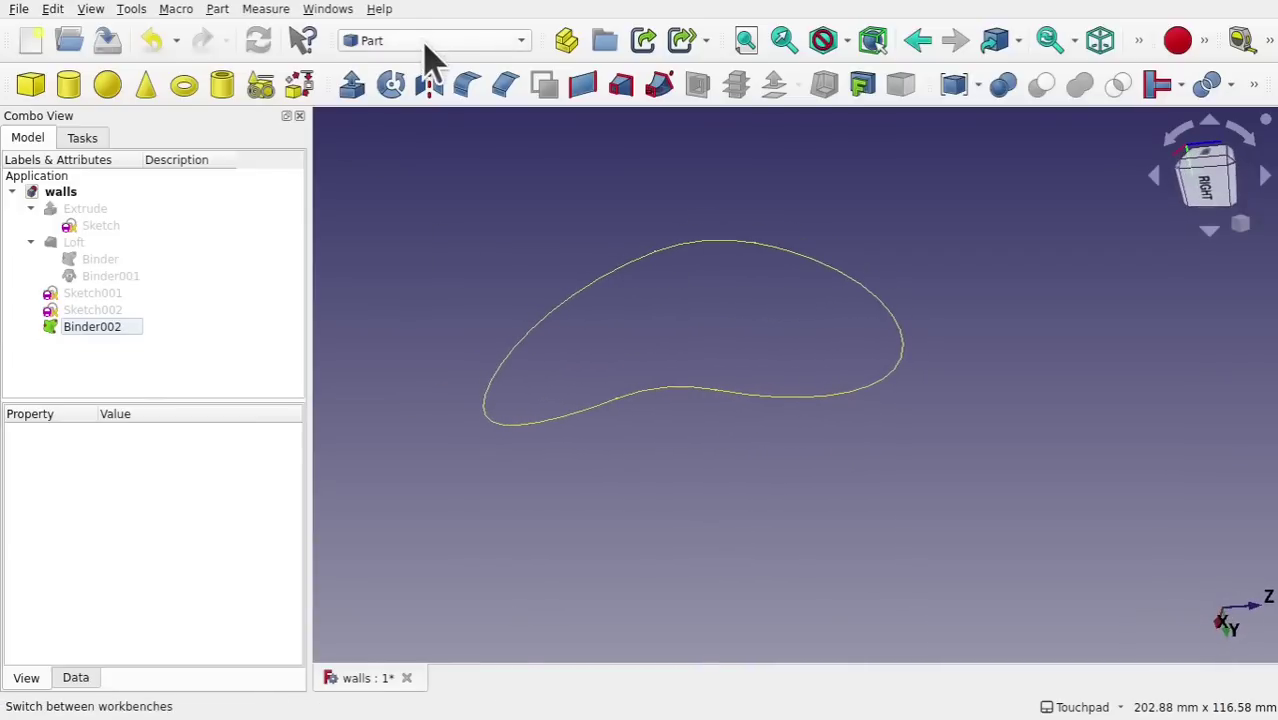
{"action": "left_click", "coordinate": [425, 42]}
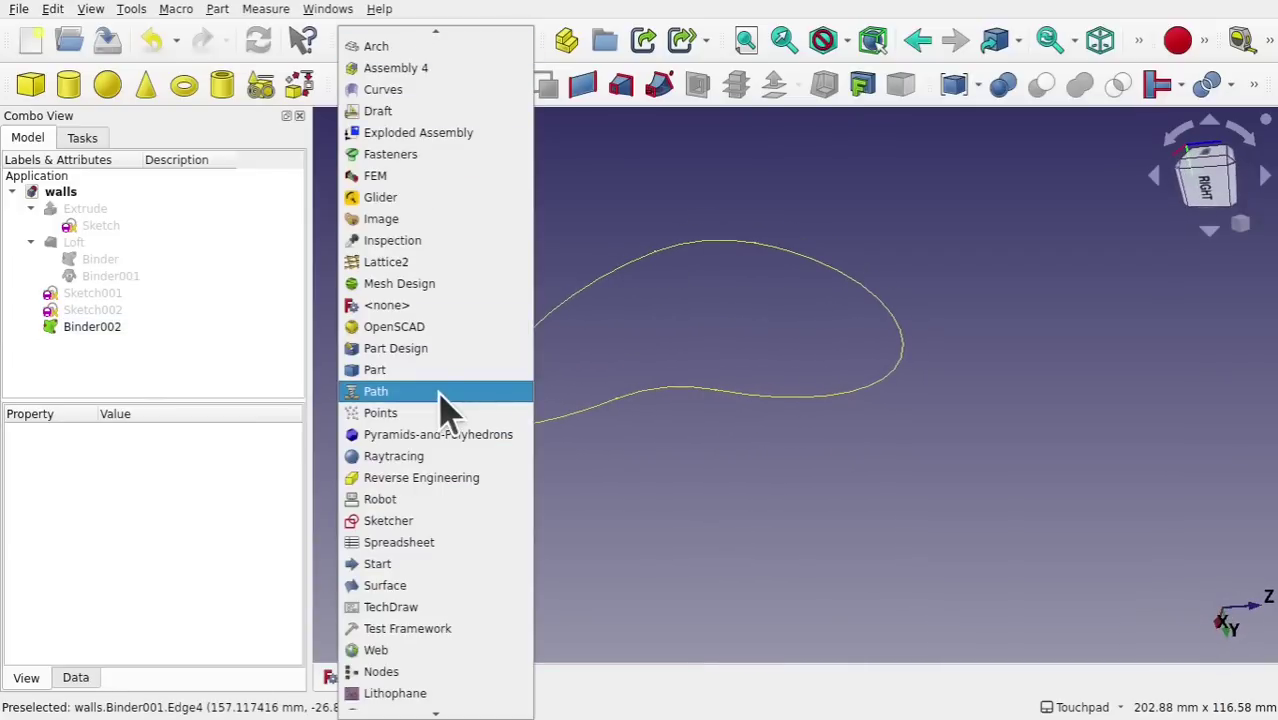
{"action": "left_click", "coordinate": [443, 585]}
{"action": "left_click_drag", "start_coordinate": [491, 491], "coordinate": [780, 385], "text": "alt"}
{"action": "left_click_drag", "start_coordinate": [656, 442], "coordinate": [620, 400], "text": "alt"}
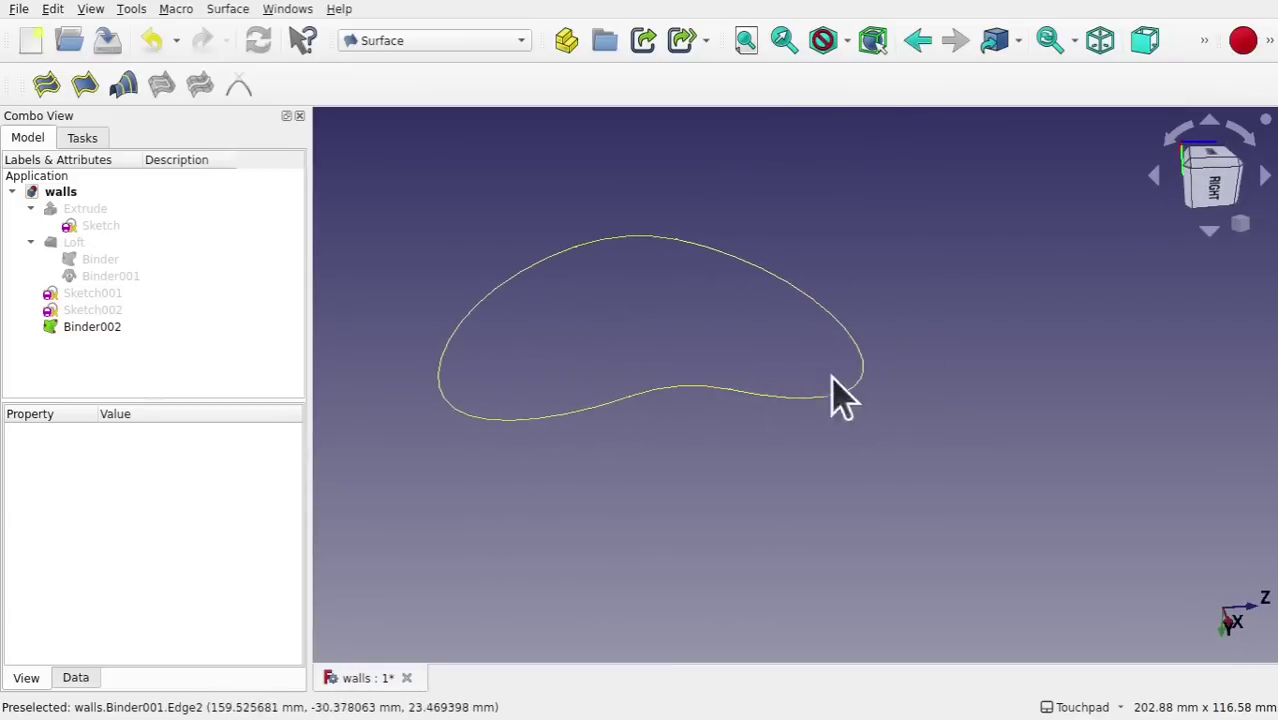
{"action": "left_click", "coordinate": [616, 240]}
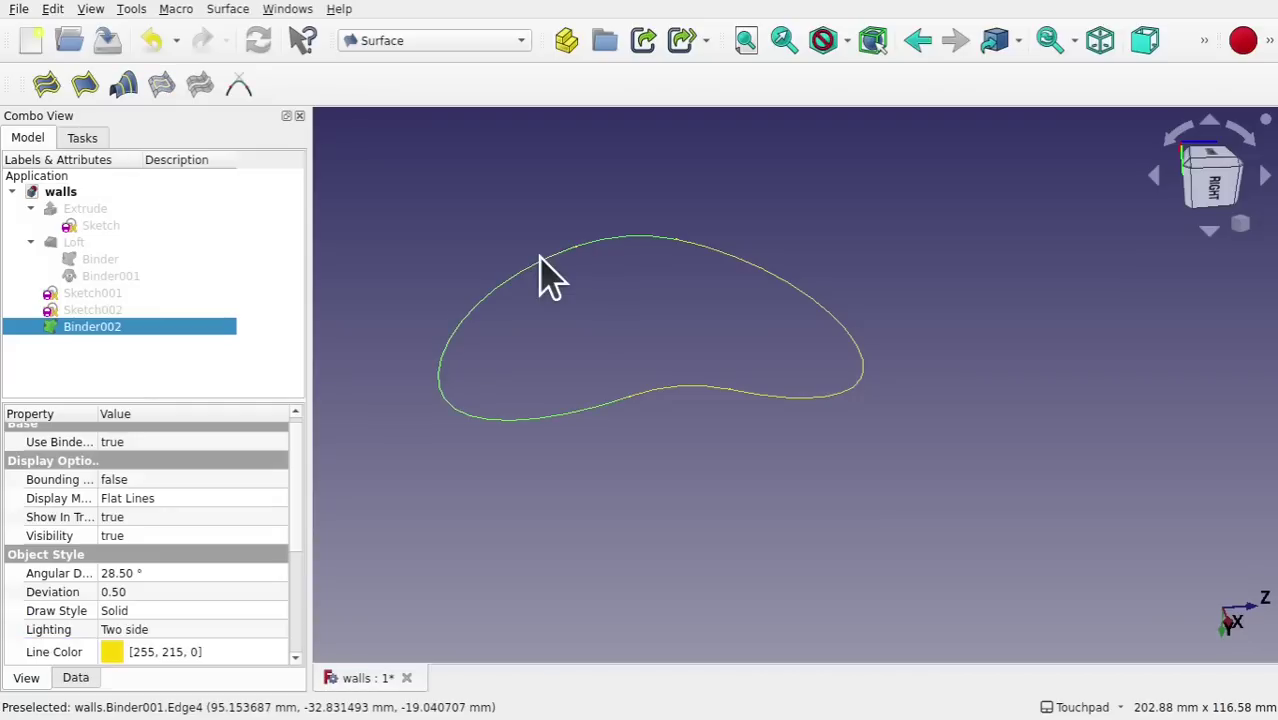
{"action": "left_click", "coordinate": [813, 399]}
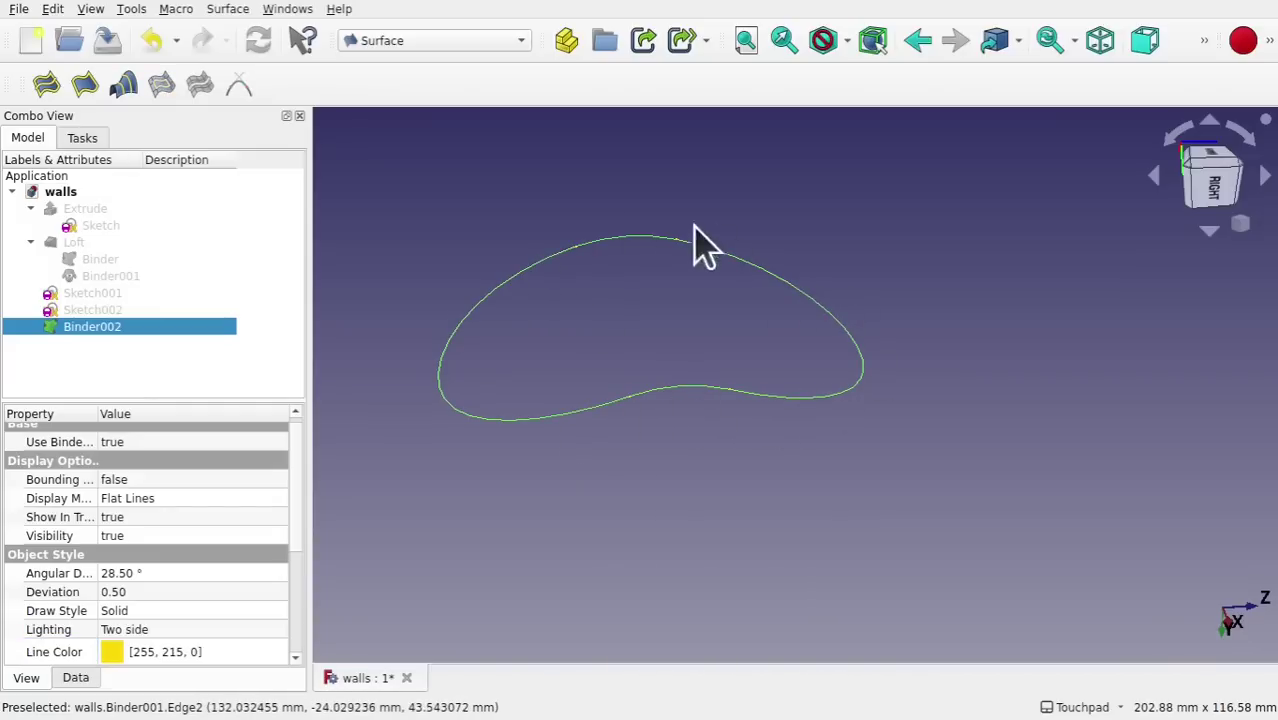
{"action": "left_click", "coordinate": [662, 318]}
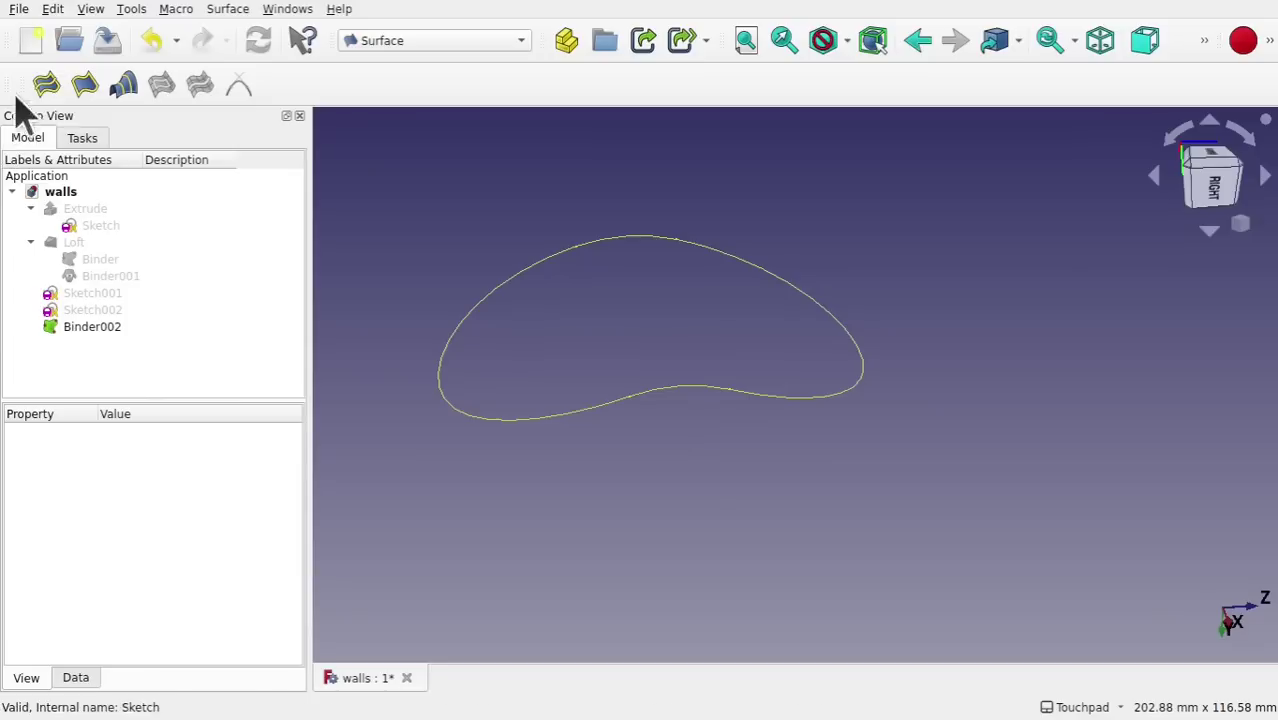
Create a Filling surface bounded by the four edges of the Binder002 wire: Edge3, Edge2, Edge1 and Edge4
{"action": "left_click", "coordinate": [46, 86]}
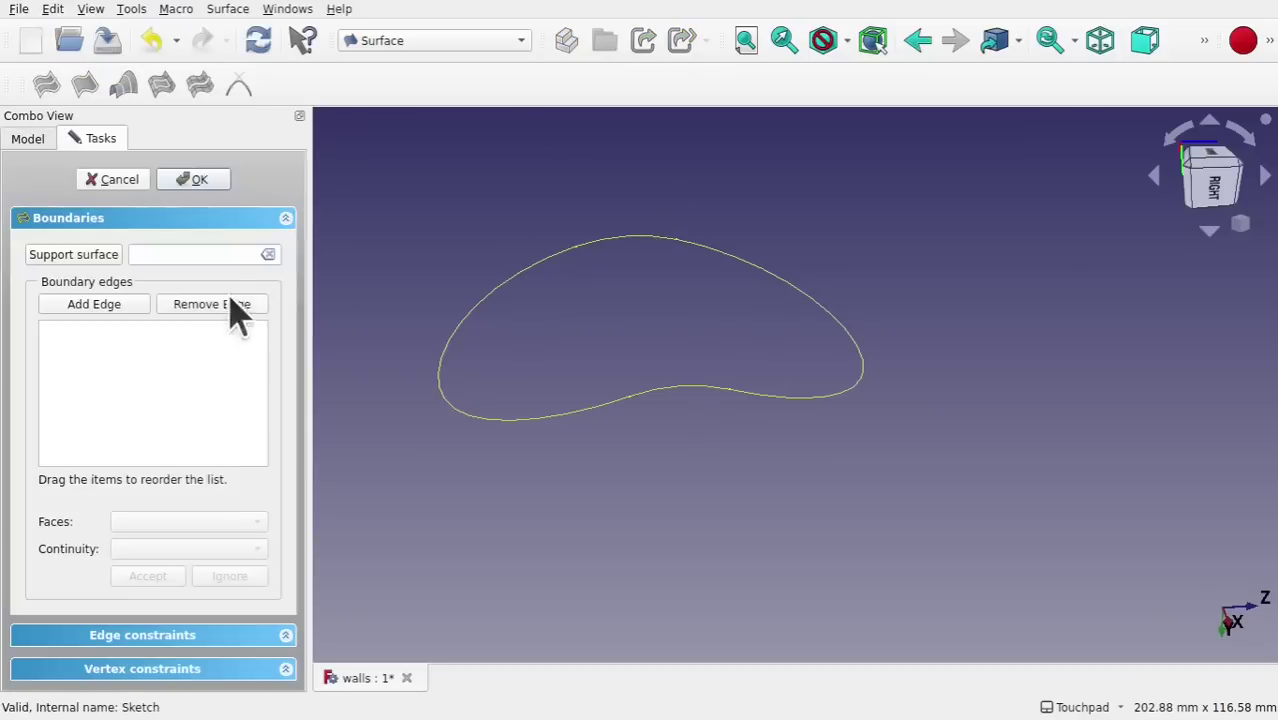
{"action": "left_click", "coordinate": [633, 250]}
{"action": "left_click", "coordinate": [747, 282]}
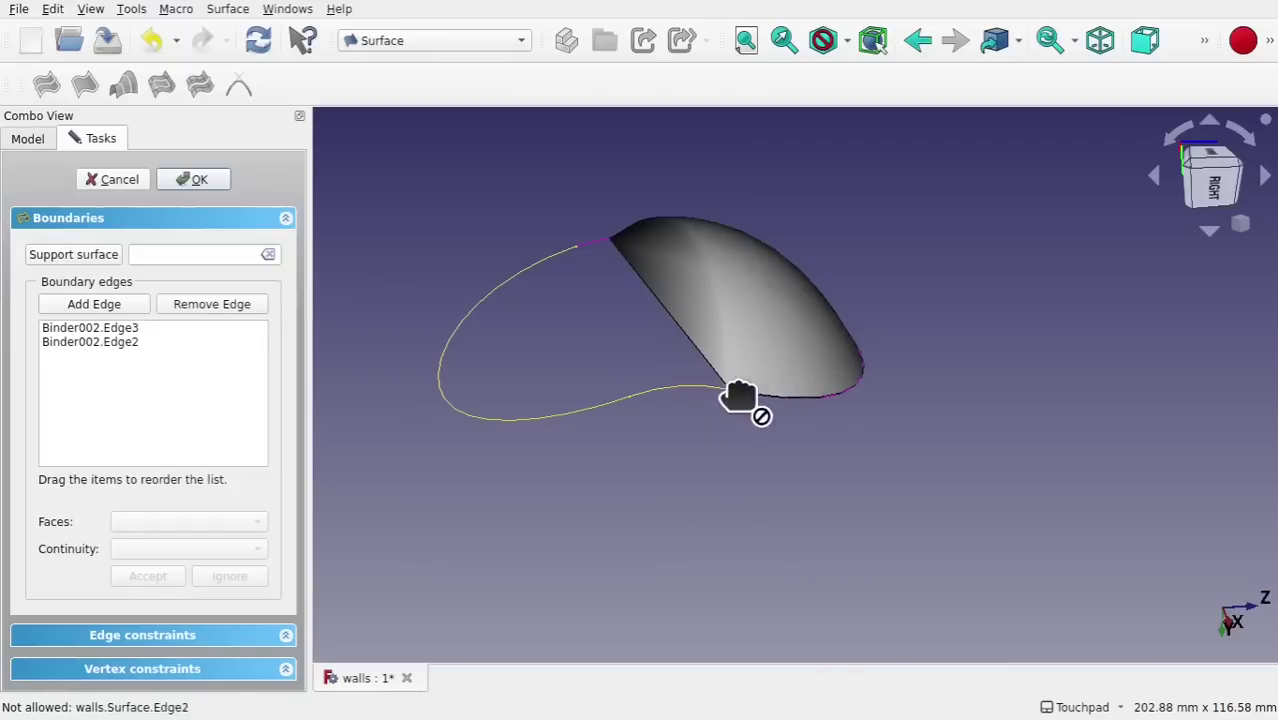
{"action": "left_click", "coordinate": [699, 384]}
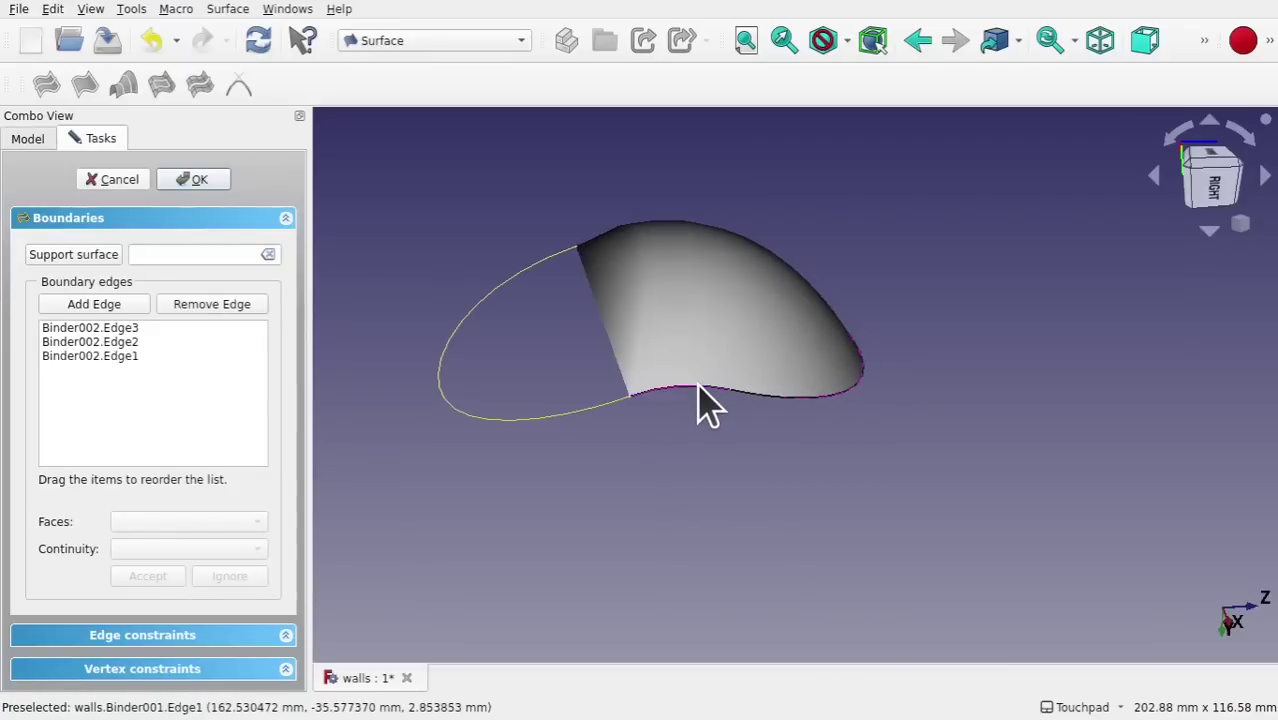
{"action": "left_click", "coordinate": [584, 414]}
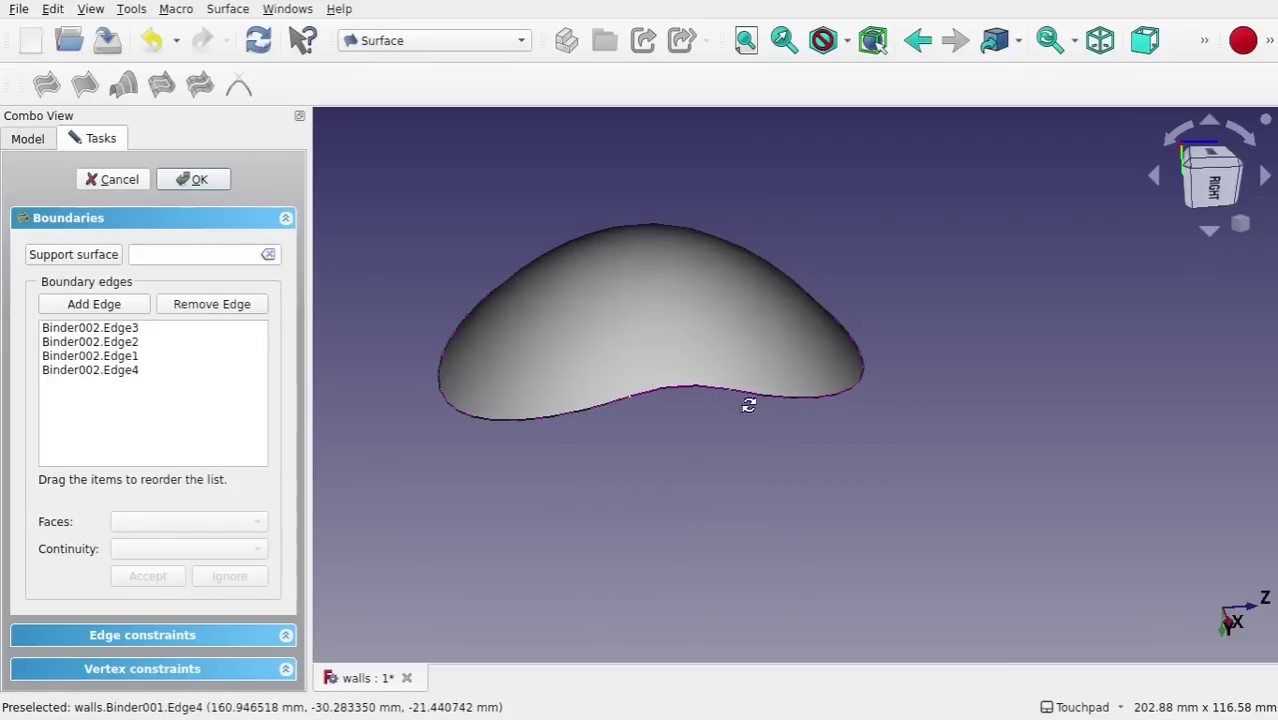
{"action": "middle_click_drag", "start_coordinate": [748, 405], "coordinate": [710, 416]}
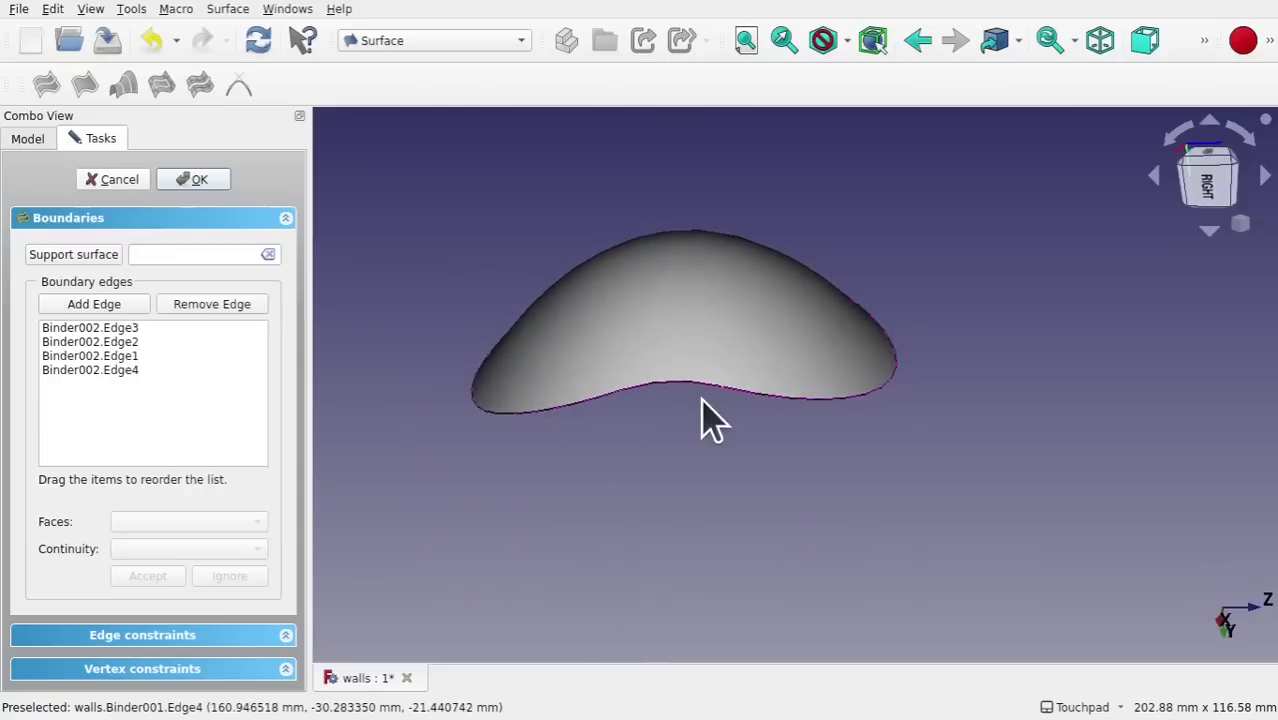
{"action": "left_click", "coordinate": [187, 180]}
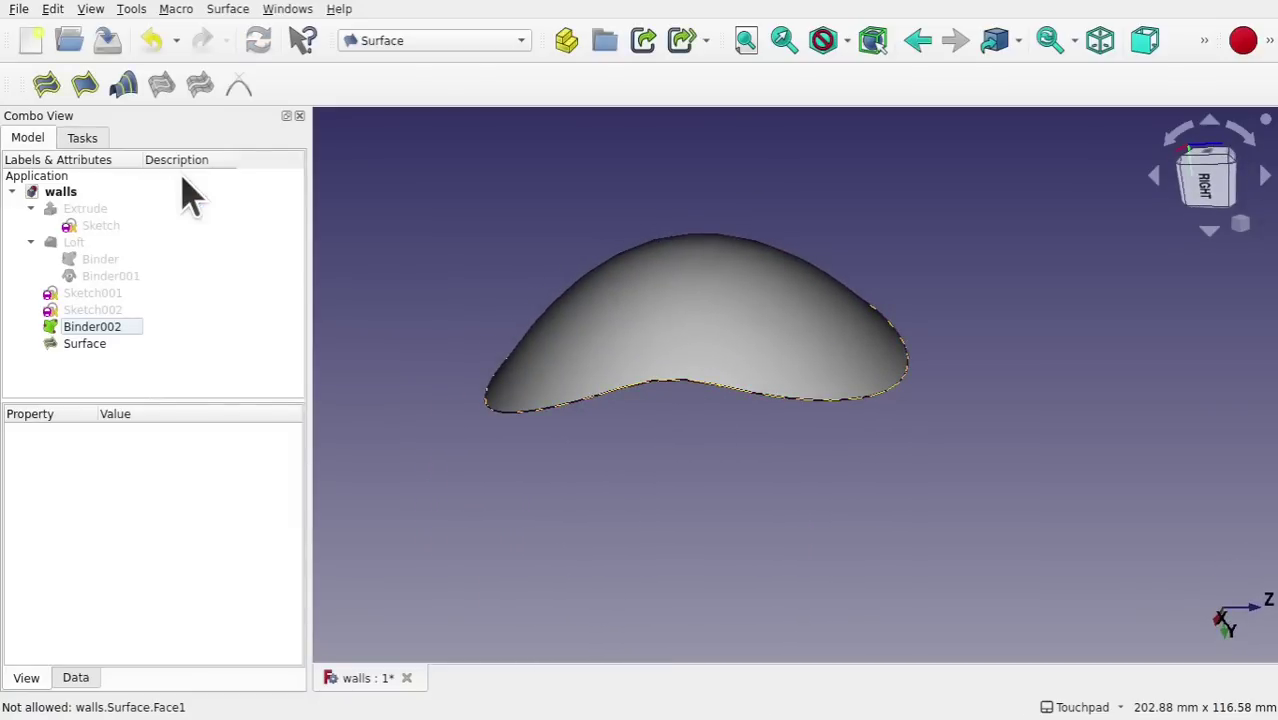
Switch to the Part workbench and show the original Binder surface together with the filled surface
{"action": "left_click", "coordinate": [436, 40]}
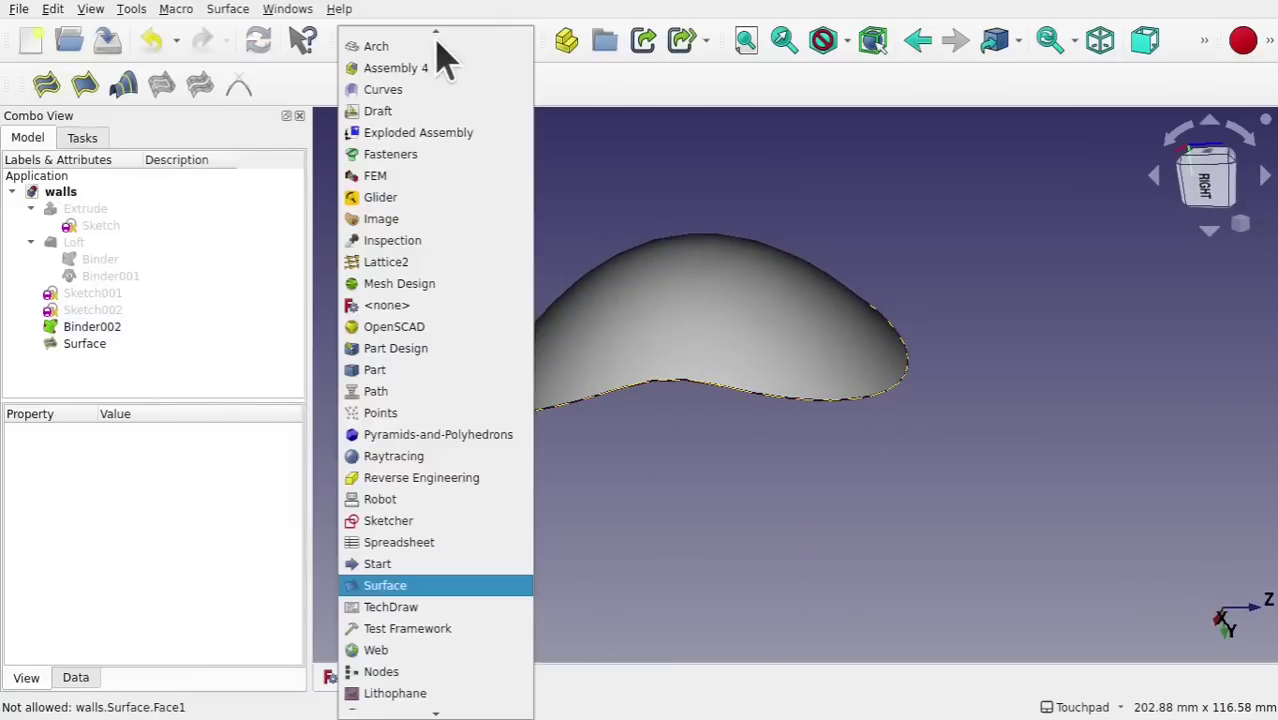
{"action": "left_click", "coordinate": [426, 372]}
{"action": "left_click_drag", "start_coordinate": [712, 318], "coordinate": [722, 294], "text": "alt"}
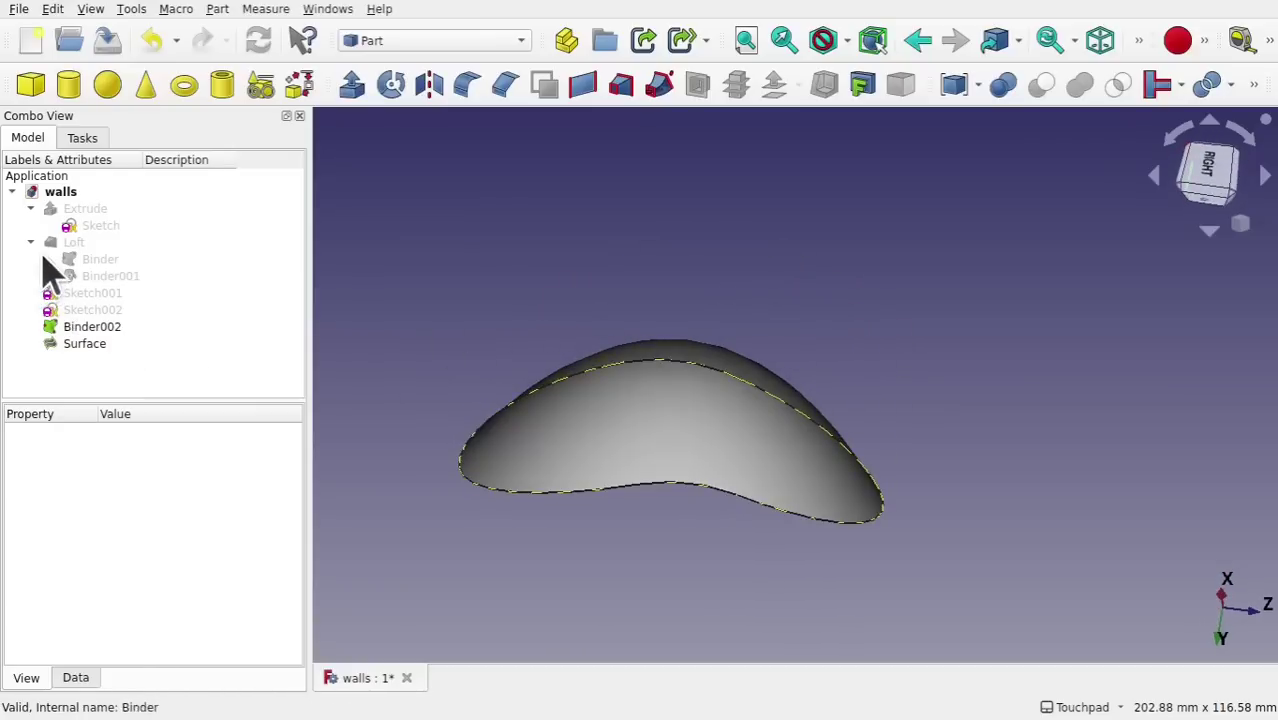
{"action": "left_click", "coordinate": [80, 348]}
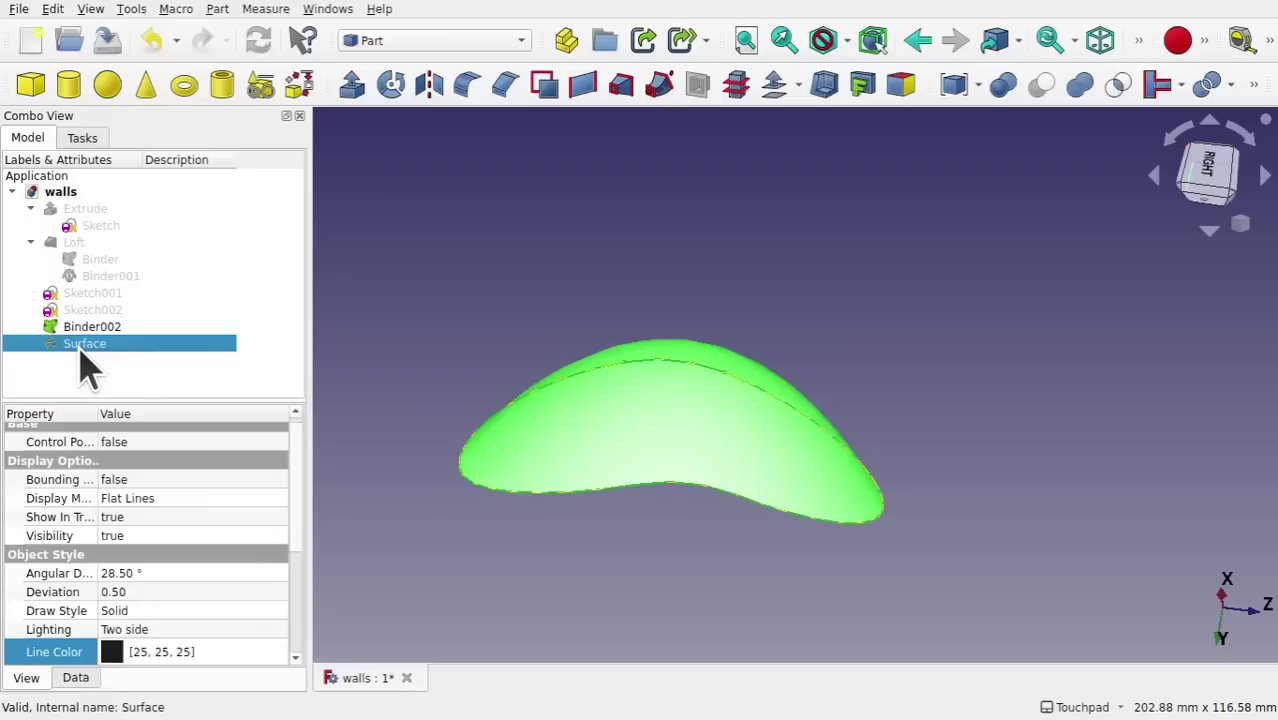
{"action": "left_click", "coordinate": [100, 330]}
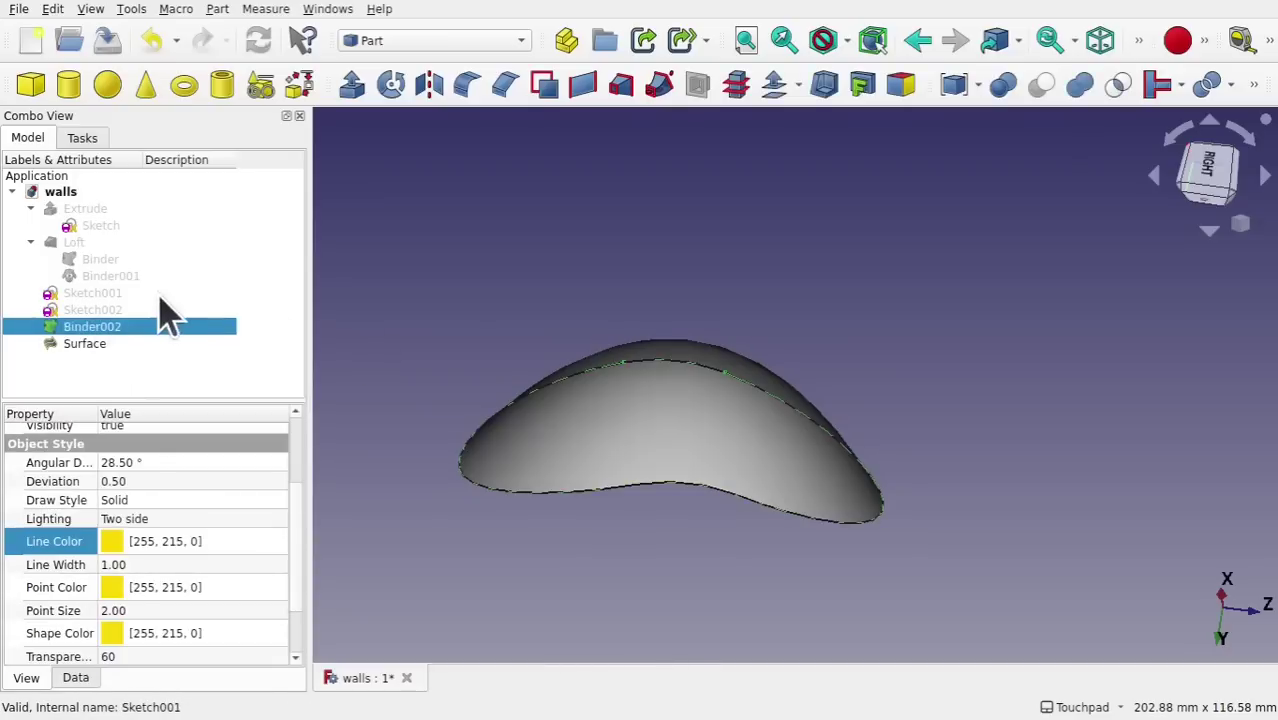
{"action": "left_click", "coordinate": [100, 261]}
{"action": "key", "text": "space"}
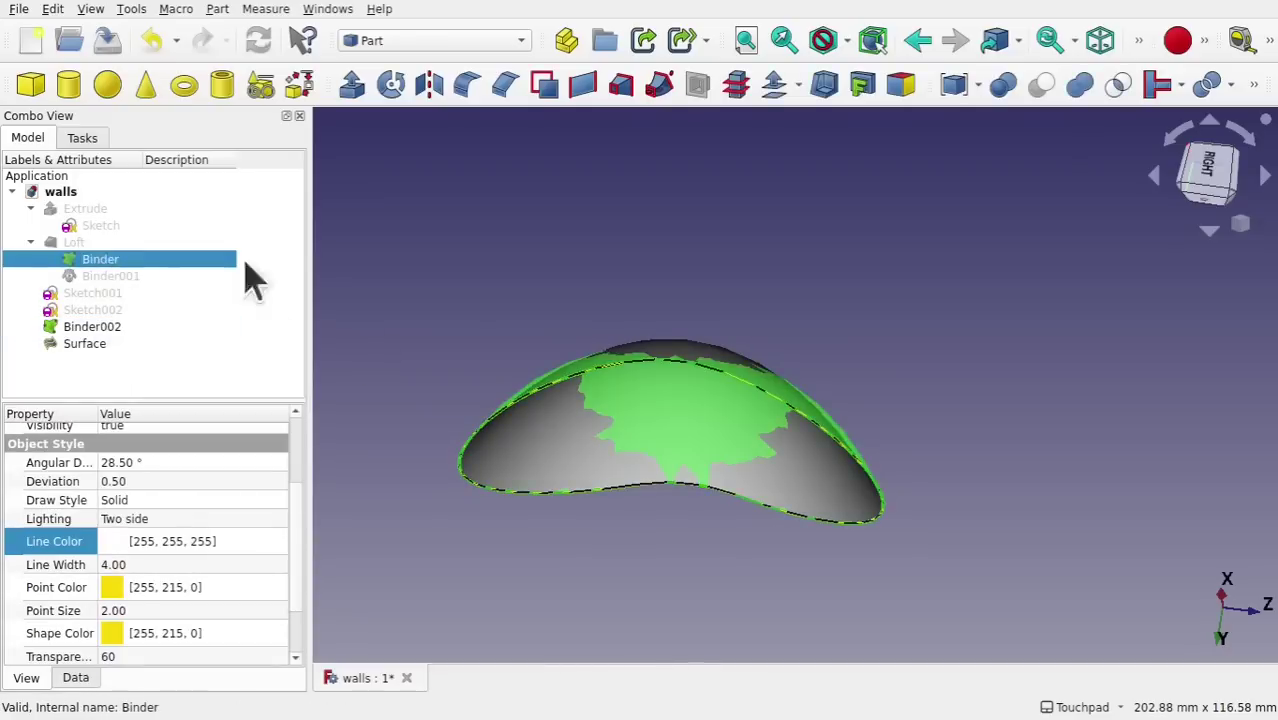
Compare the filled surface with the original Binder surface by toggling visibility and viewing from several angles, and hide the Binder surface
{"action": "middle_click_drag", "start_coordinate": [958, 364], "coordinate": [913, 380]}
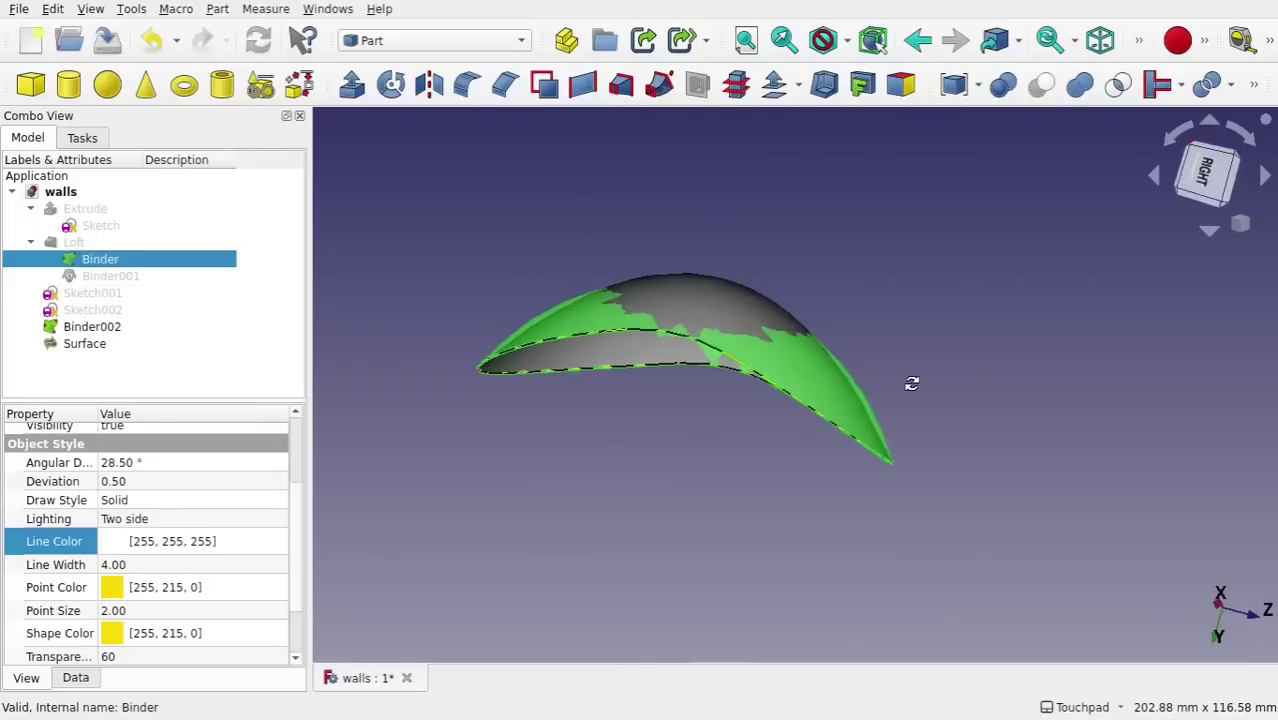
{"action": "left_click", "coordinate": [700, 306]}
{"action": "key", "text": "space"}
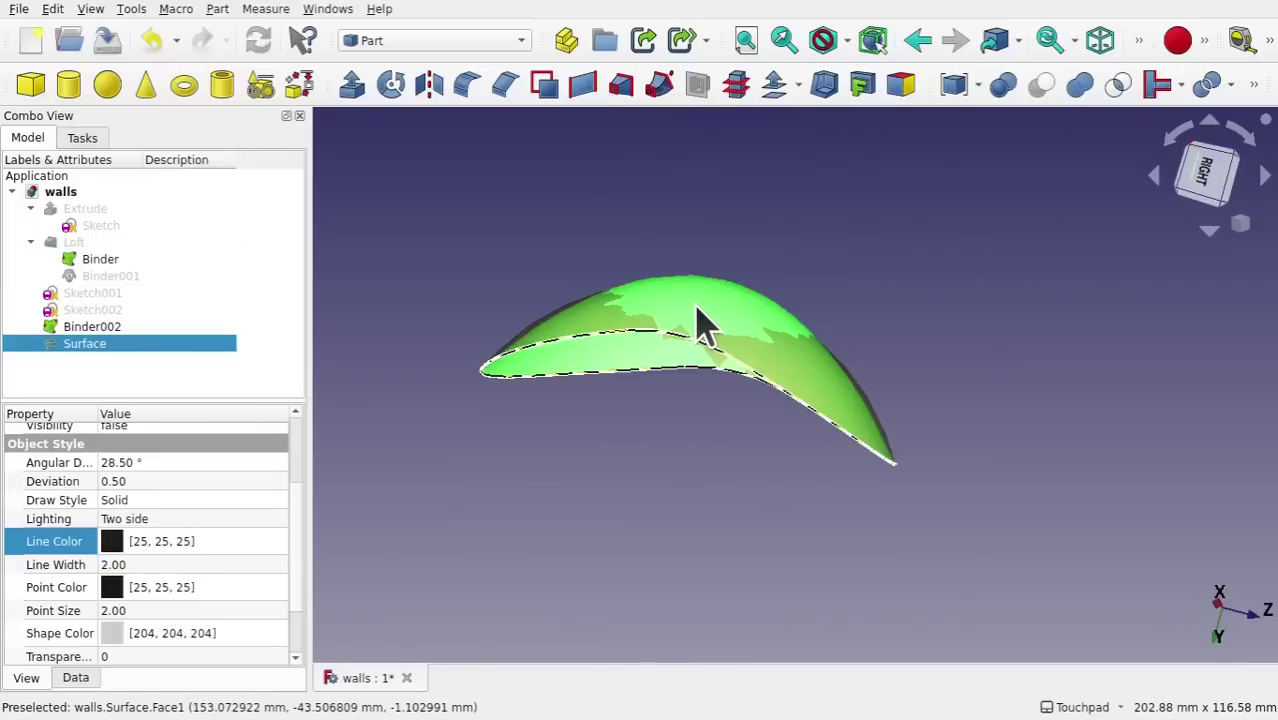
{"action": "mouse_move", "coordinate": [696, 322]}
{"action": "middle_mouse_down"}
{"action": "mouse_move", "coordinate": [813, 337]}
{"action": "mouse_move", "coordinate": [911, 378]}
{"action": "mouse_move", "coordinate": [683, 328]}
{"action": "middle_mouse_up"}
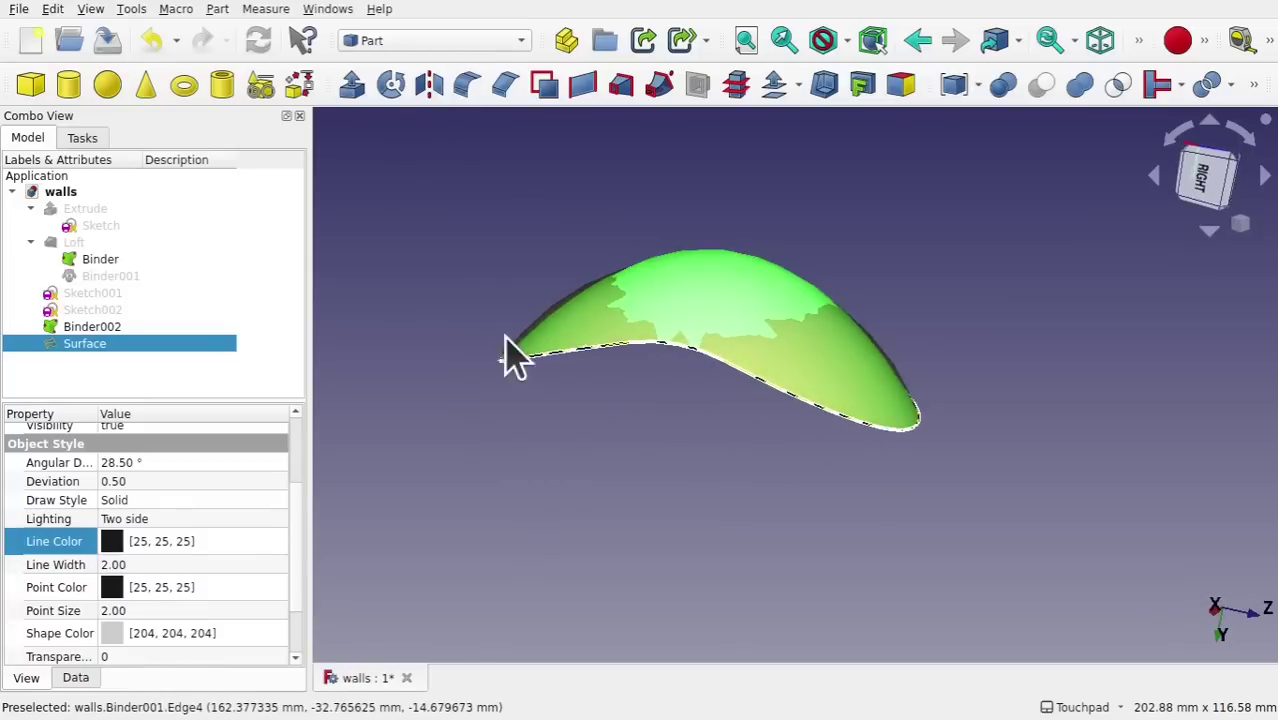
{"action": "left_click_drag", "start_coordinate": [819, 365], "coordinate": [820, 400], "text": "shift"}
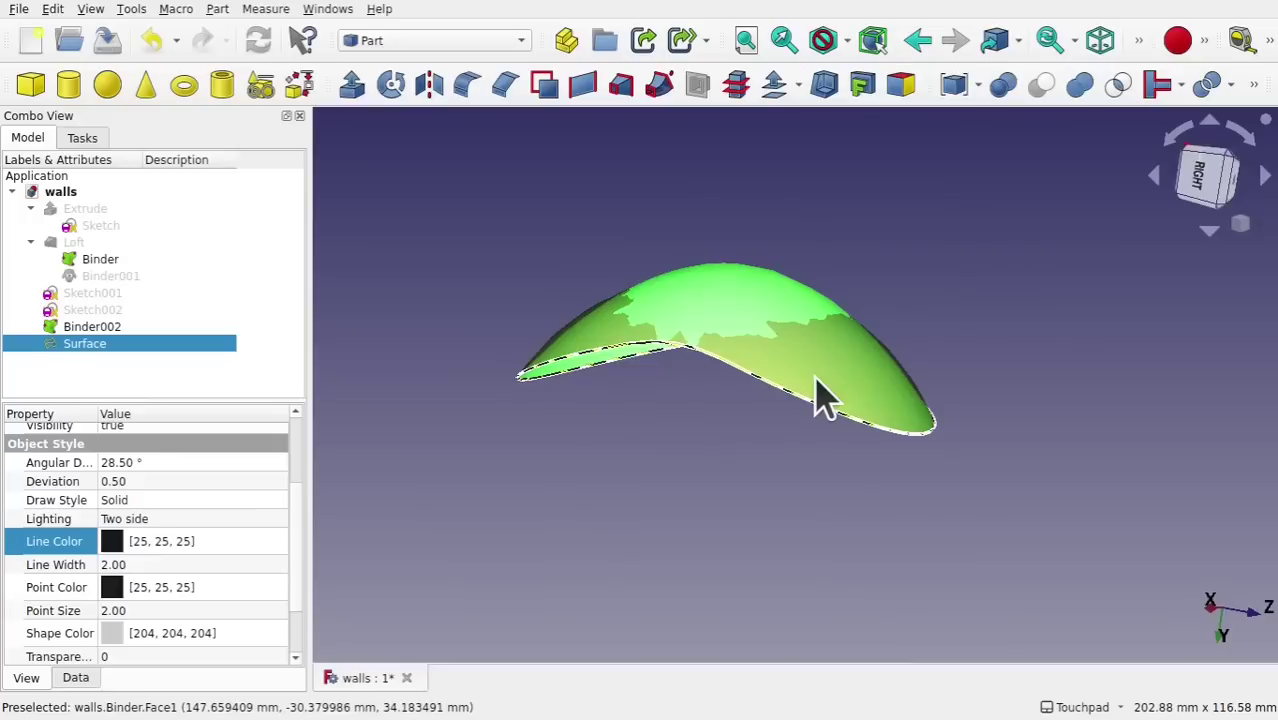
{"action": "left_click", "coordinate": [693, 451]}
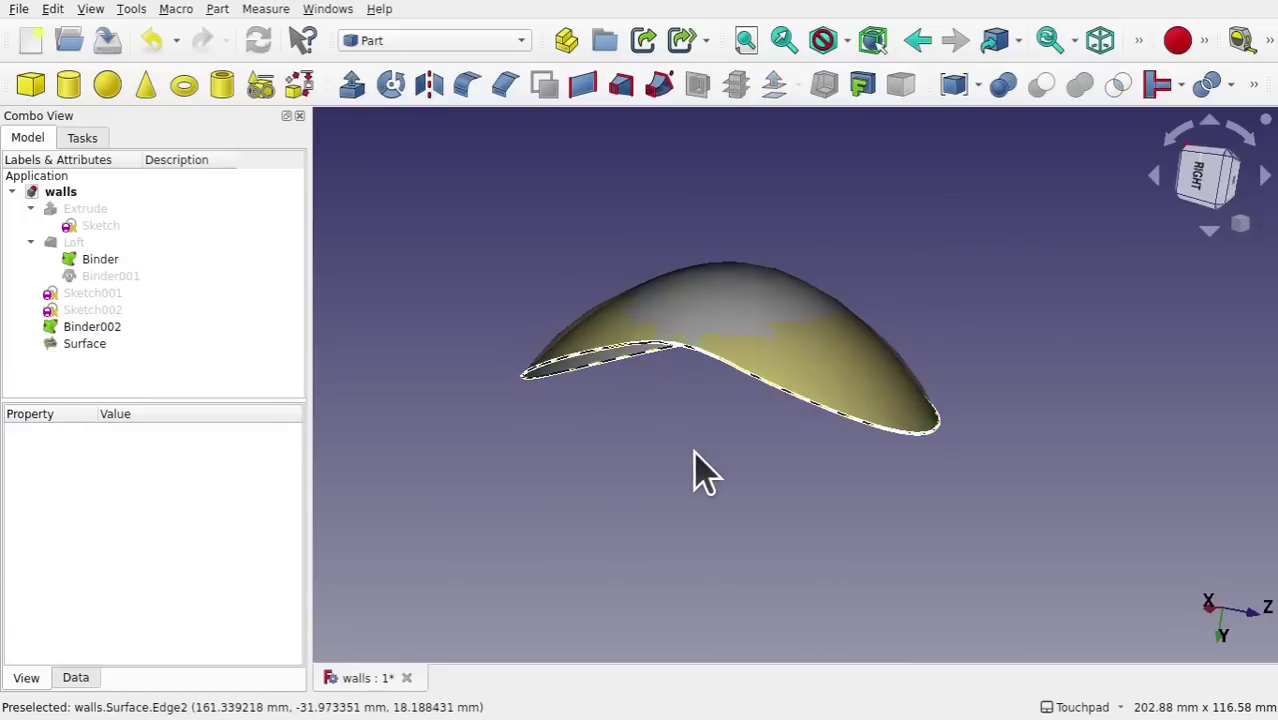
{"action": "left_click", "coordinate": [708, 306]}
{"action": "left_click", "coordinate": [112, 262]}
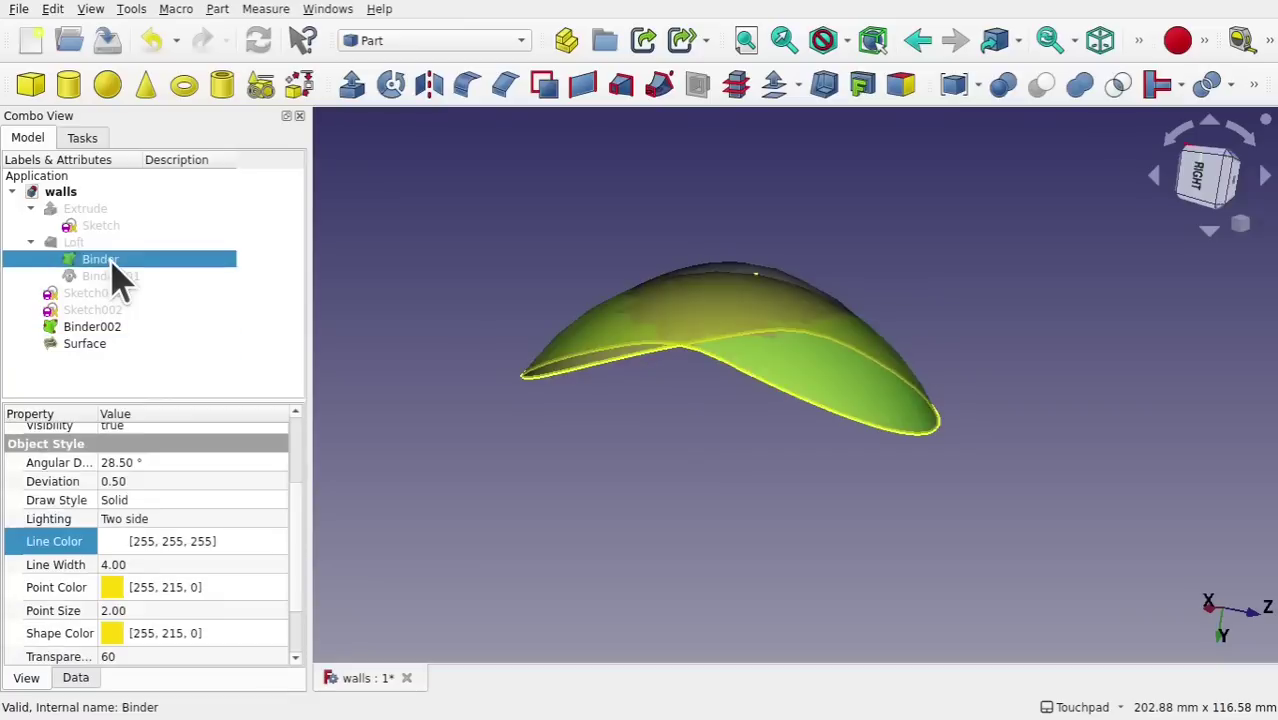
{"action": "key", "text": "space"}
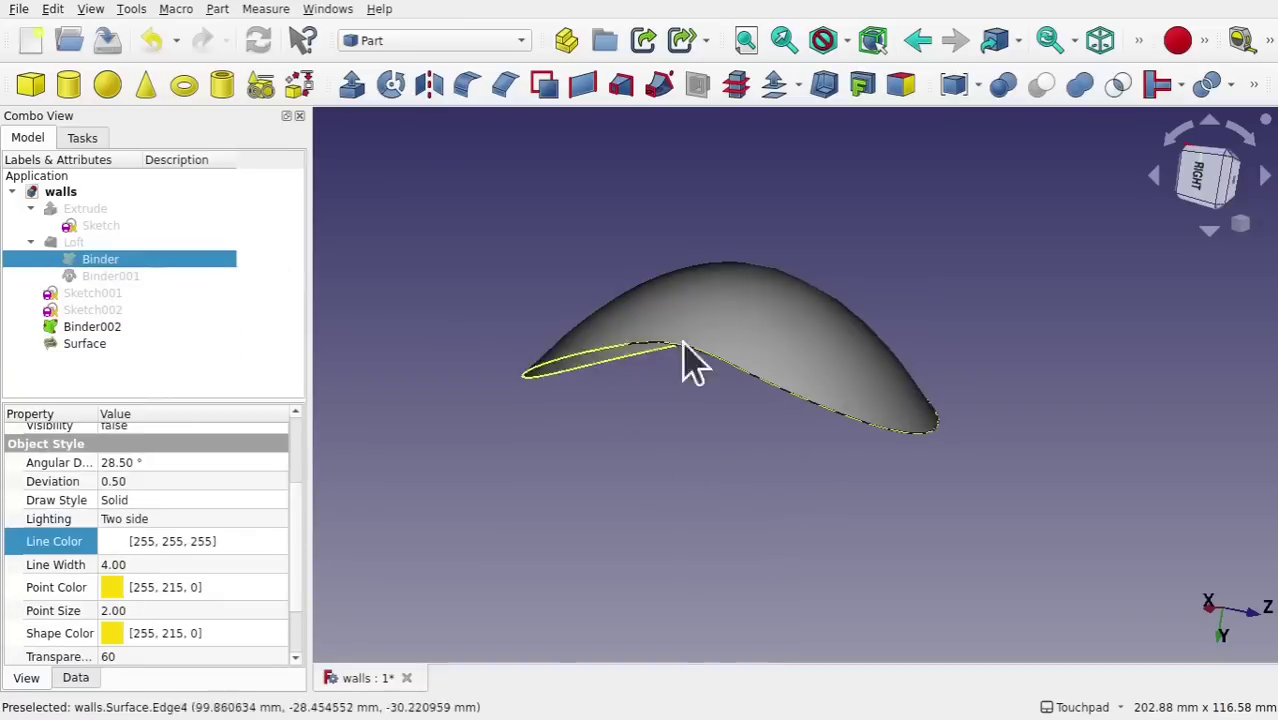
Offset the filled surface by 2 mm in Skin mode with Arc joins and Fill offset enabled
{"action": "left_click", "coordinate": [762, 302]}
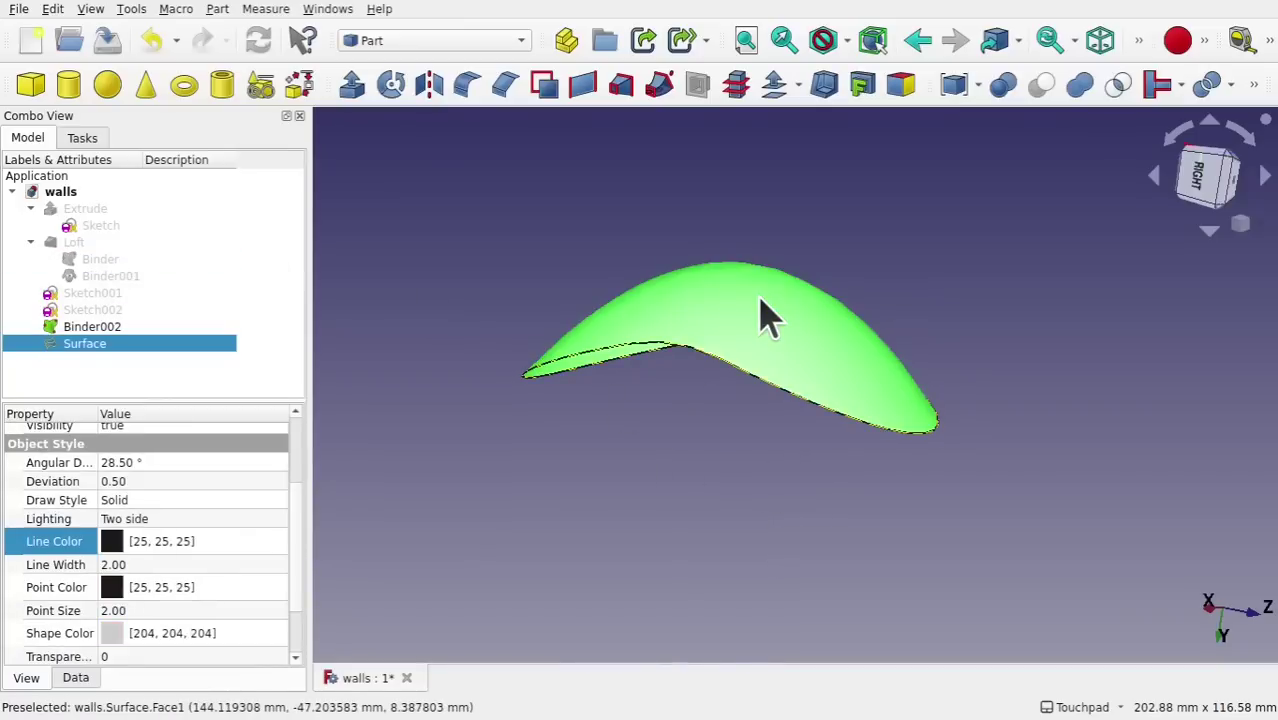
{"action": "left_click", "coordinate": [774, 86]}
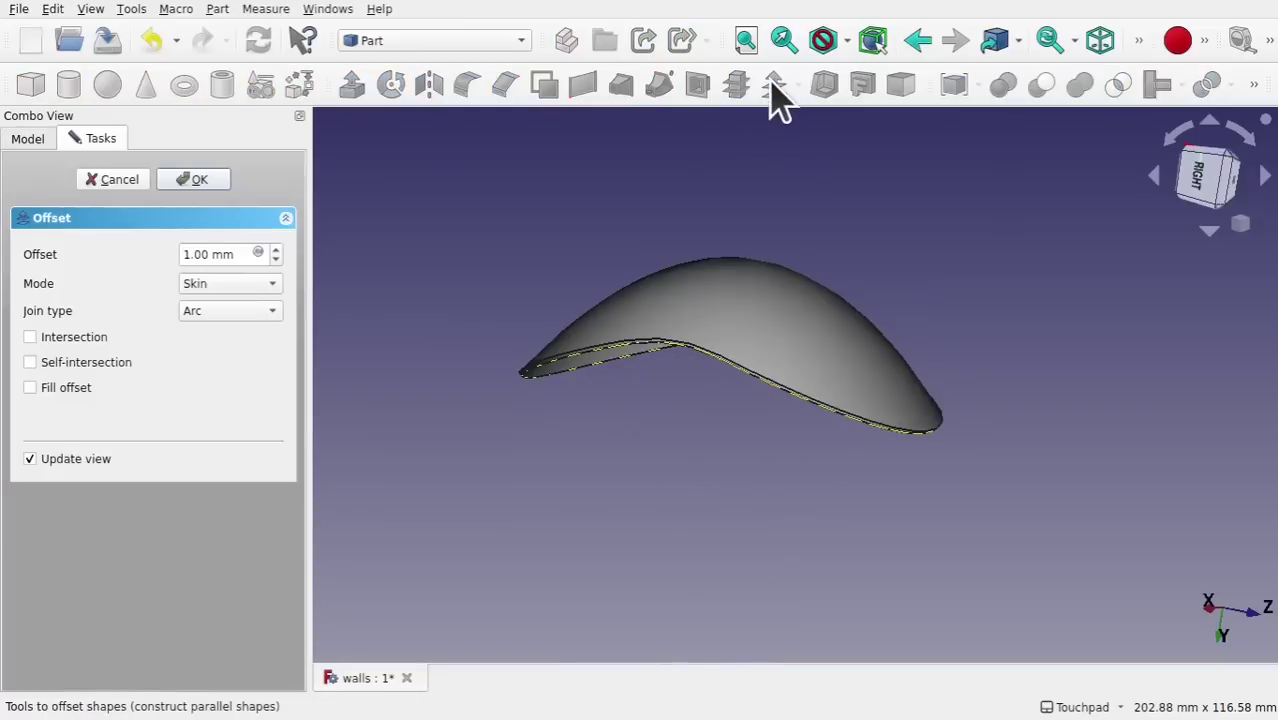
{"action": "left_click_drag", "start_coordinate": [710, 422], "coordinate": [370, 298], "text": "shift"}
{"action": "scroll", "coordinate": [725, 408], "scroll_direction": "up", "scroll_amount": 5}
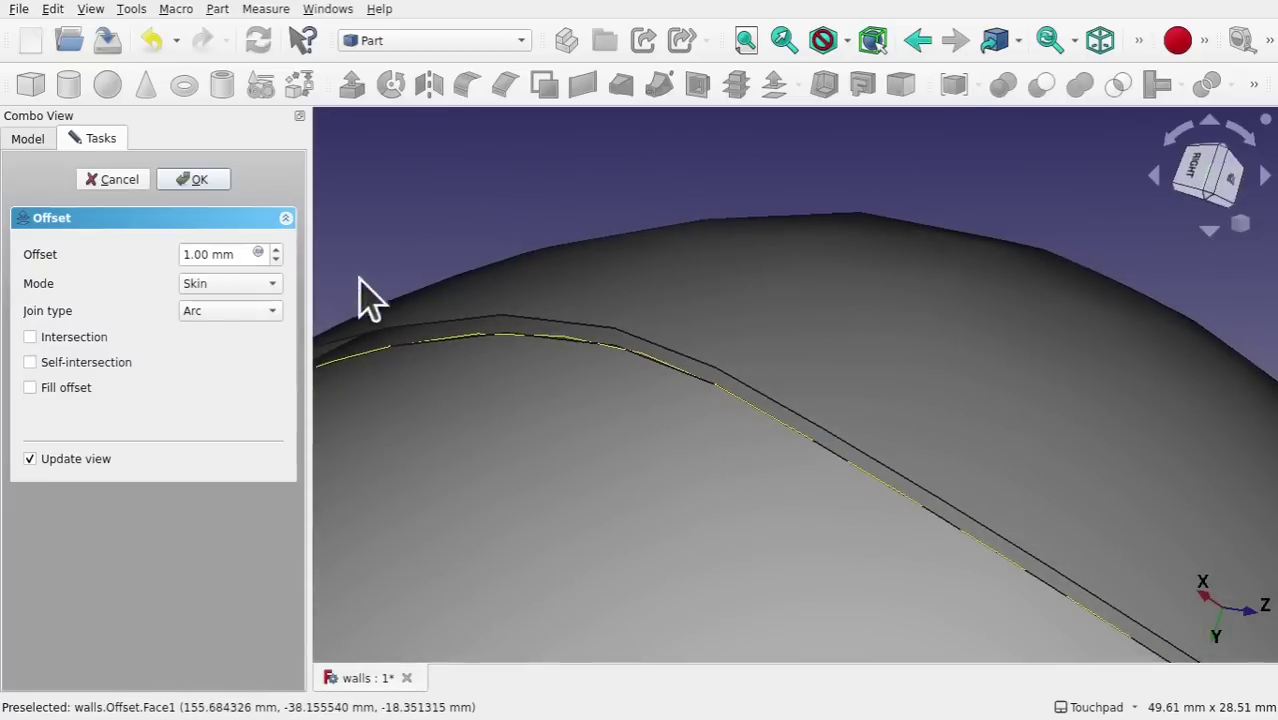
{"action": "left_click", "coordinate": [276, 251]}
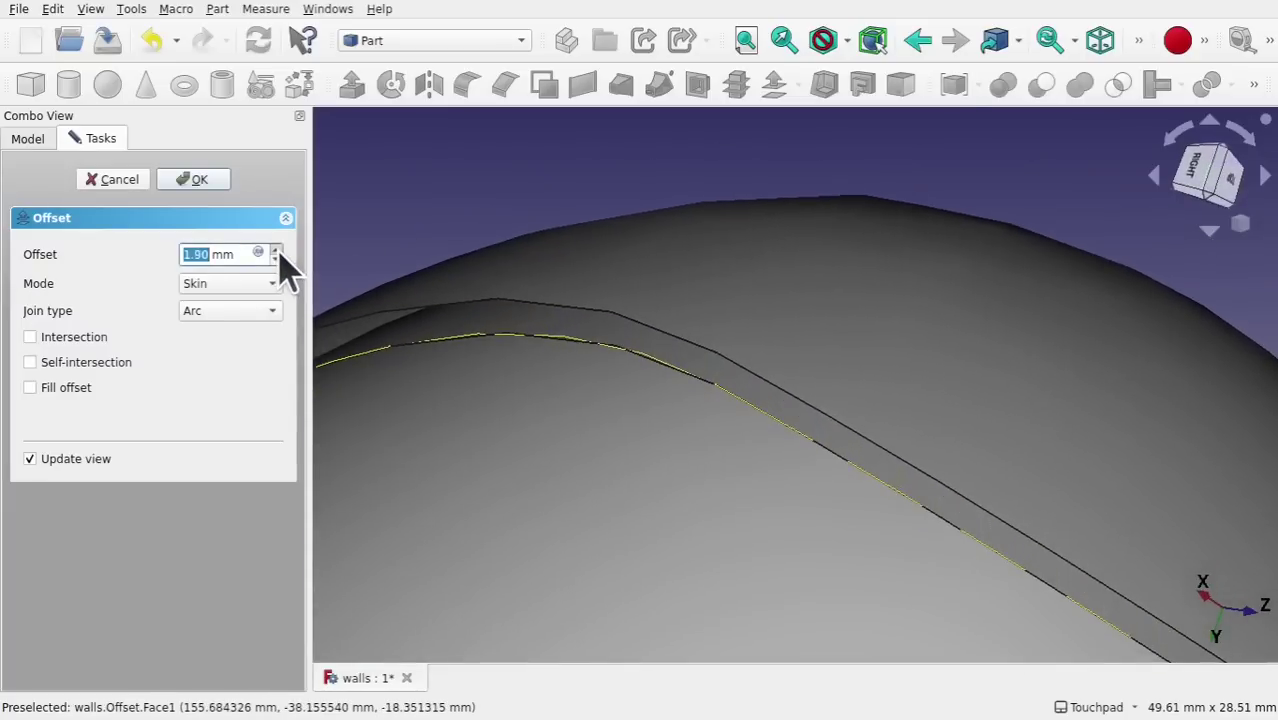
{"action": "left_click", "coordinate": [30, 388]}
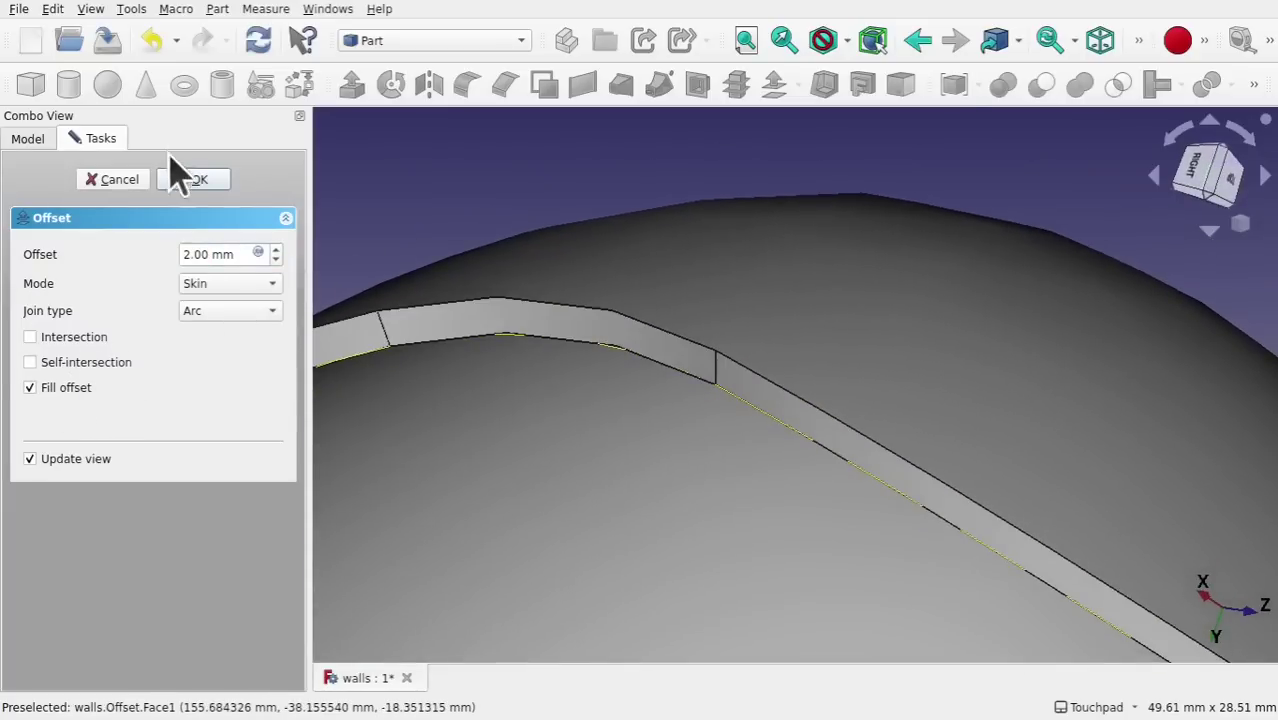
{"action": "left_click", "coordinate": [197, 182]}
Hide the Binder002 boundary wire and examine the thickened offset wall from several angles
{"action": "left_click_drag", "start_coordinate": [200, 194], "coordinate": [1001, 206], "text": "shift"}
{"action": "scroll", "coordinate": [905, 298], "scroll_direction": "down", "scroll_amount": 5}
{"action": "left_click", "coordinate": [90, 326]}
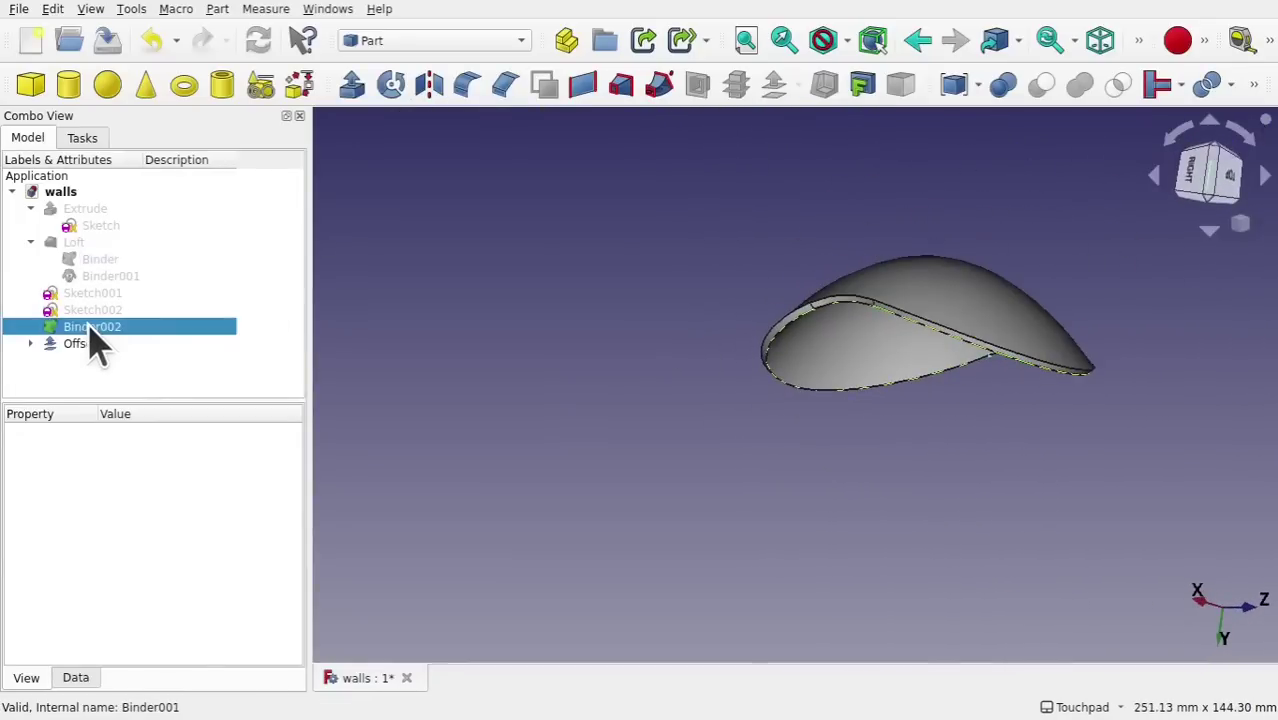
{"action": "left_click_drag", "start_coordinate": [921, 325], "coordinate": [793, 442], "text": "shift"}
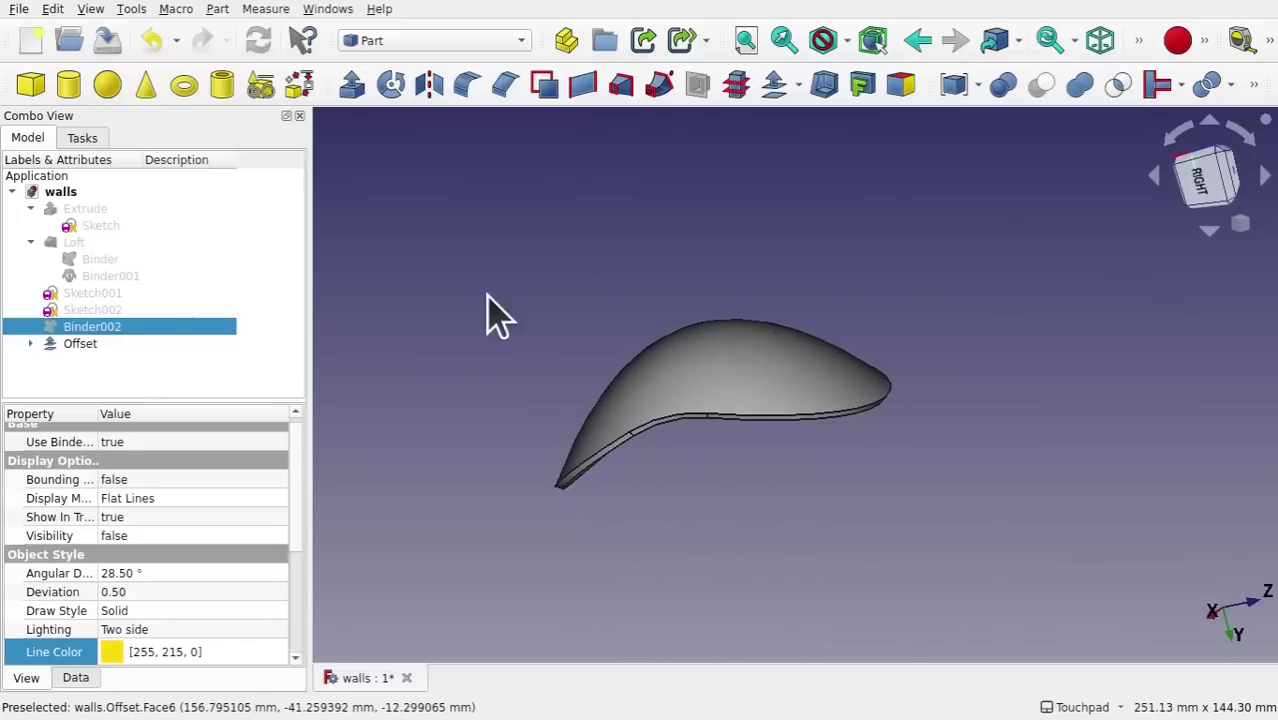
Delete the offset and the filled surface, and show the original Binder surface again
{"action": "left_click", "coordinate": [78, 343]}
{"action": "key", "text": "Delete"}
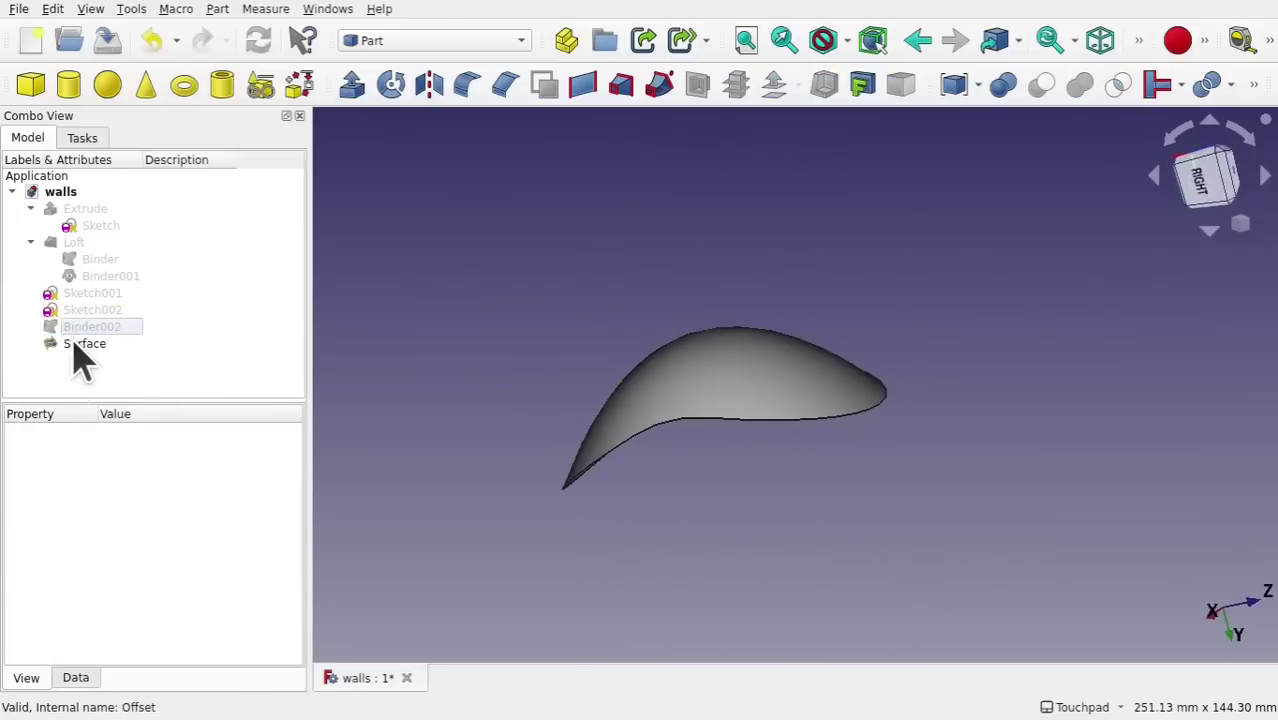
{"action": "left_click", "coordinate": [84, 344]}
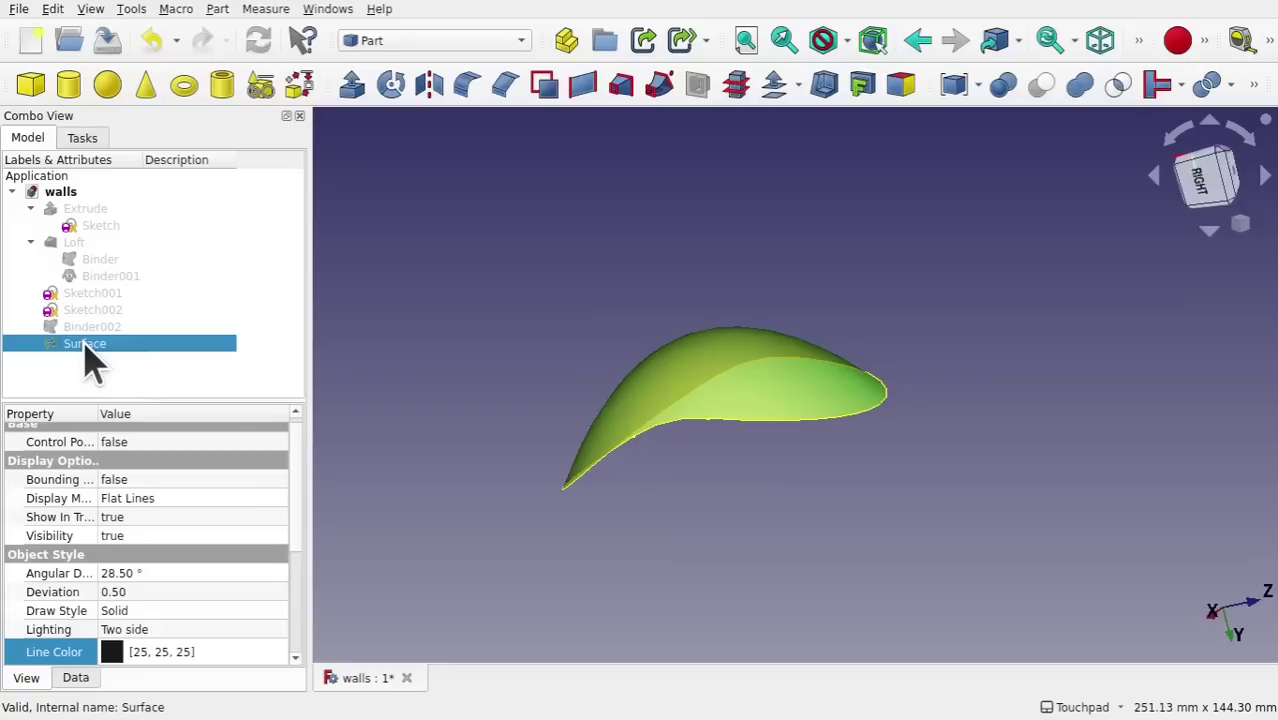
{"action": "key", "text": "Delete"}
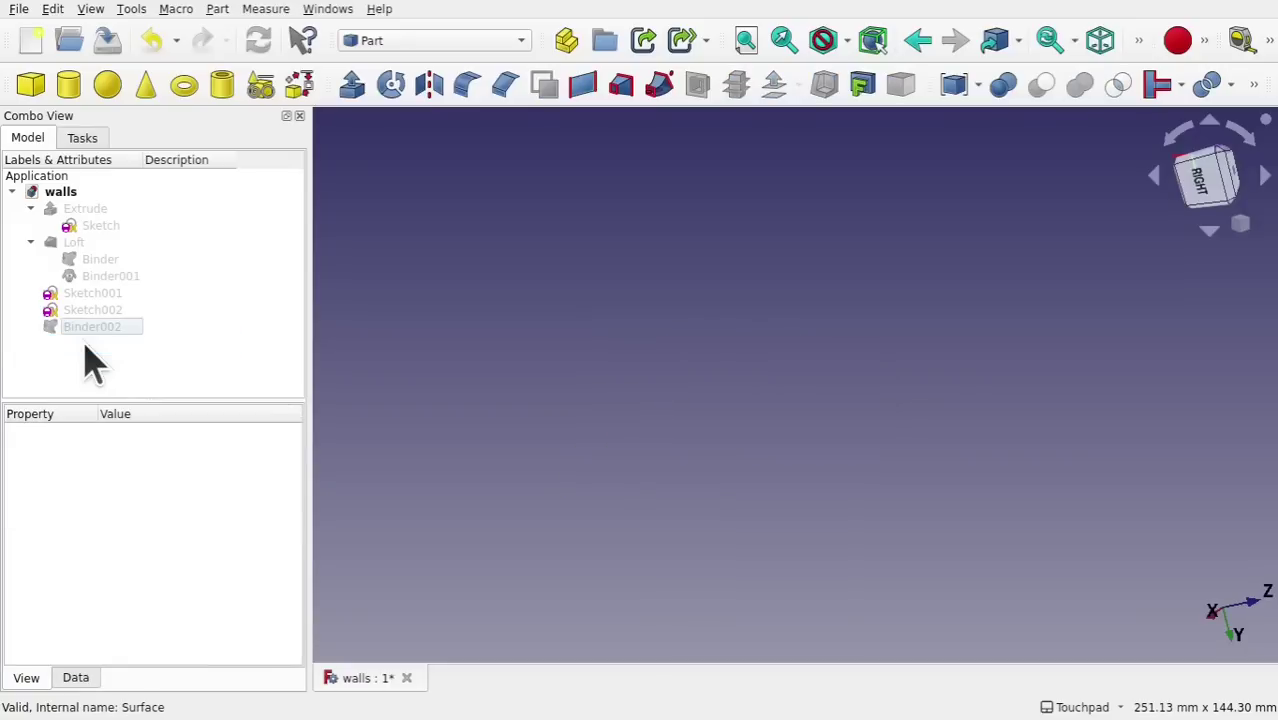
{"action": "left_click", "coordinate": [91, 262]}
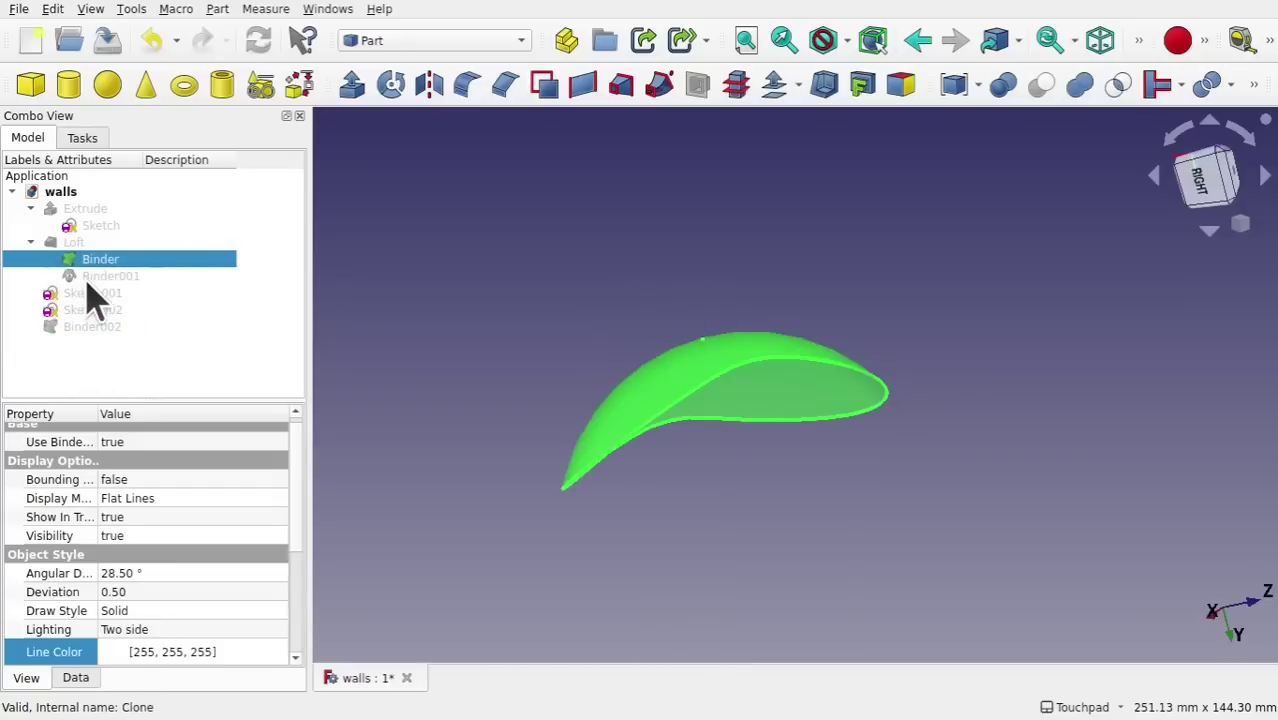
Delete the Loft, the Binder001 and Binder002 objects, and the Sketch001 and Sketch002 sketches, keeping the Extrude and Binder
{"action": "key", "text": "Up"}
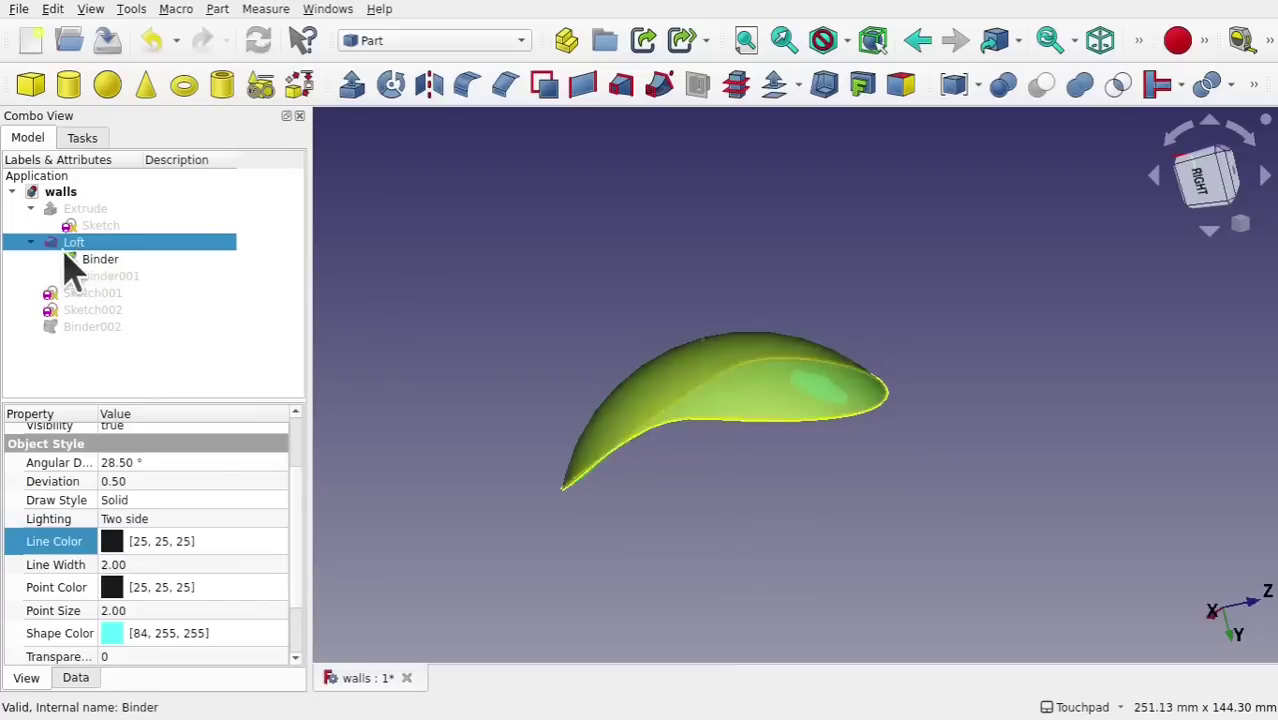
{"action": "key", "text": "Delete"}
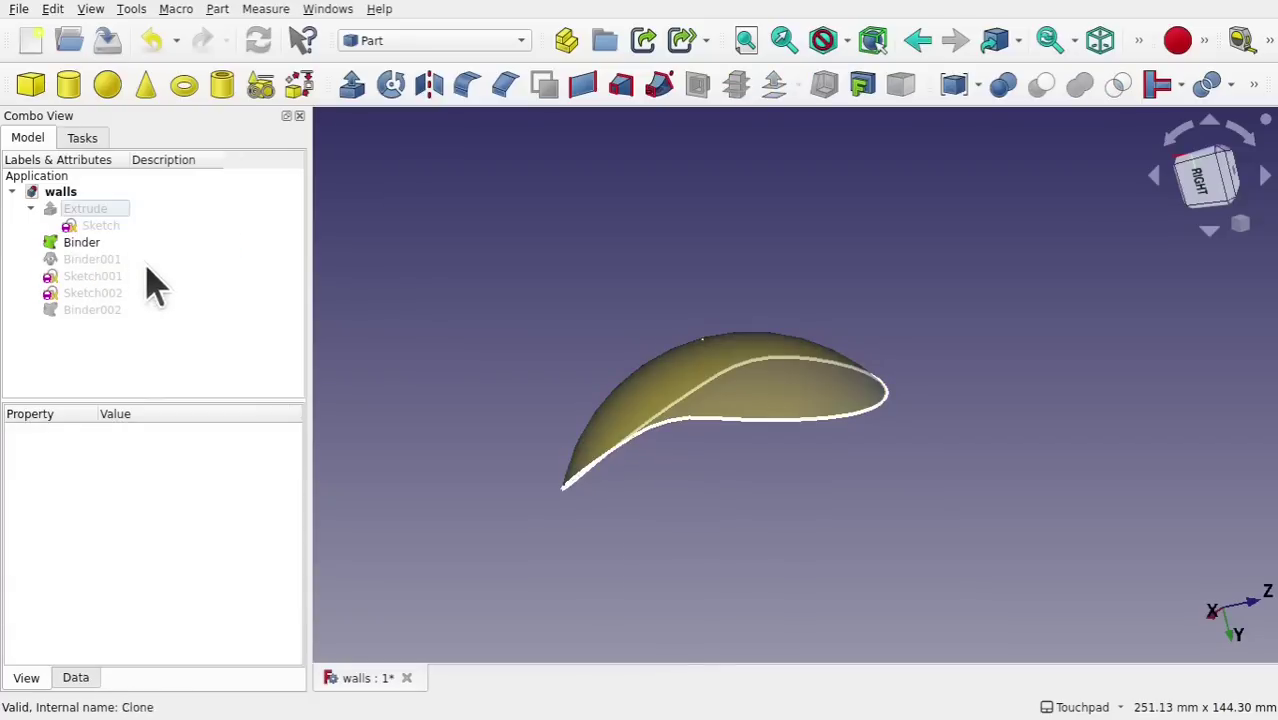
{"action": "left_click", "coordinate": [90, 259]}
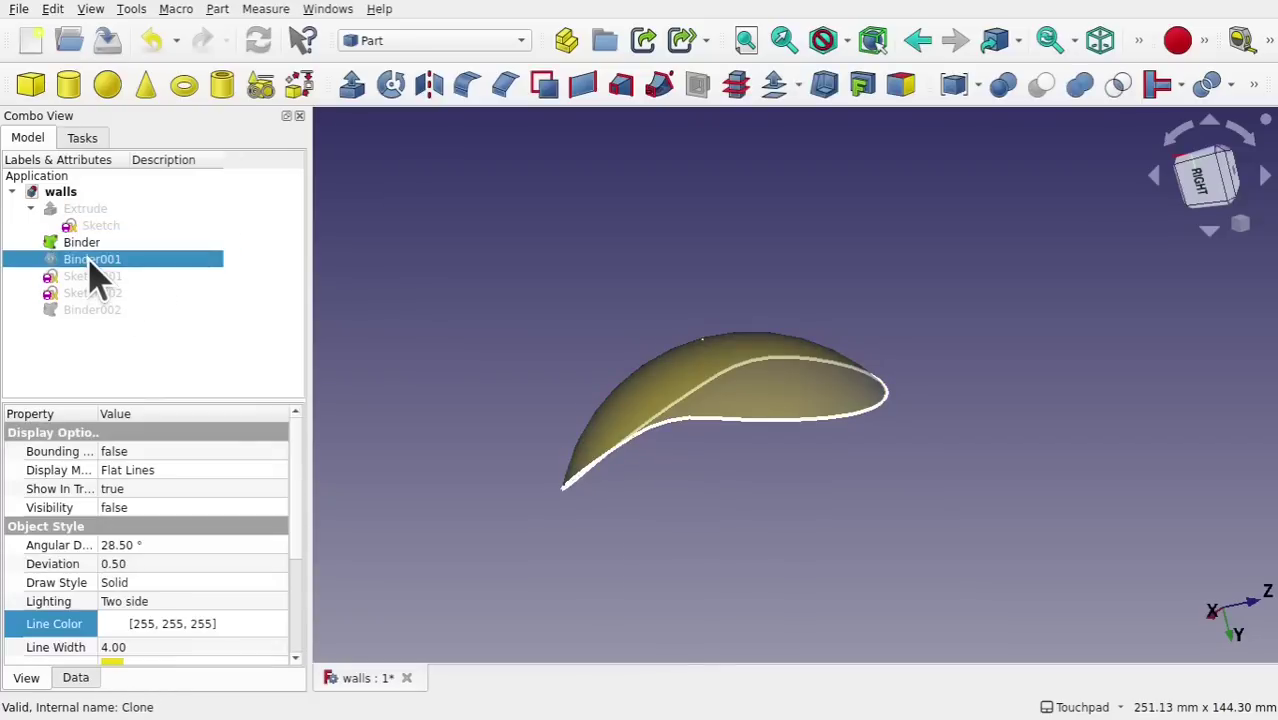
{"action": "key", "text": "Delete"}
{"action": "left_click", "coordinate": [104, 295]}
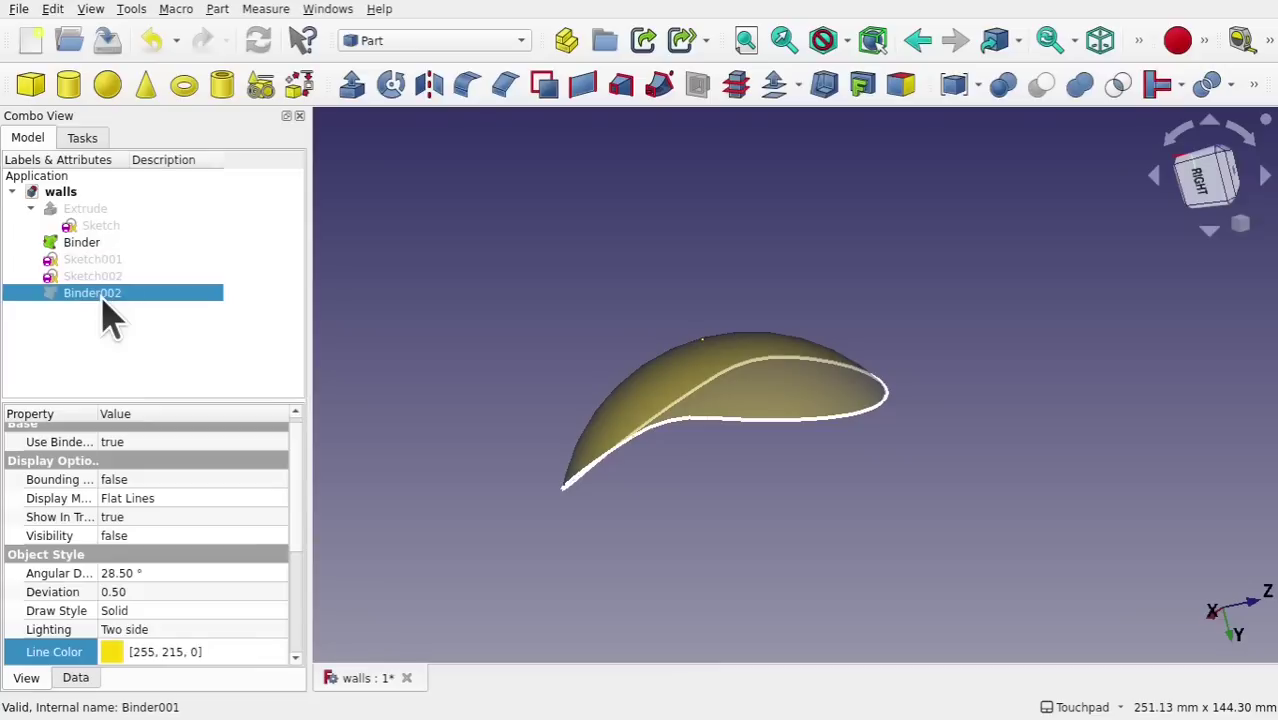
{"action": "key", "text": "Delete"}
{"action": "left_click", "coordinate": [96, 259]}
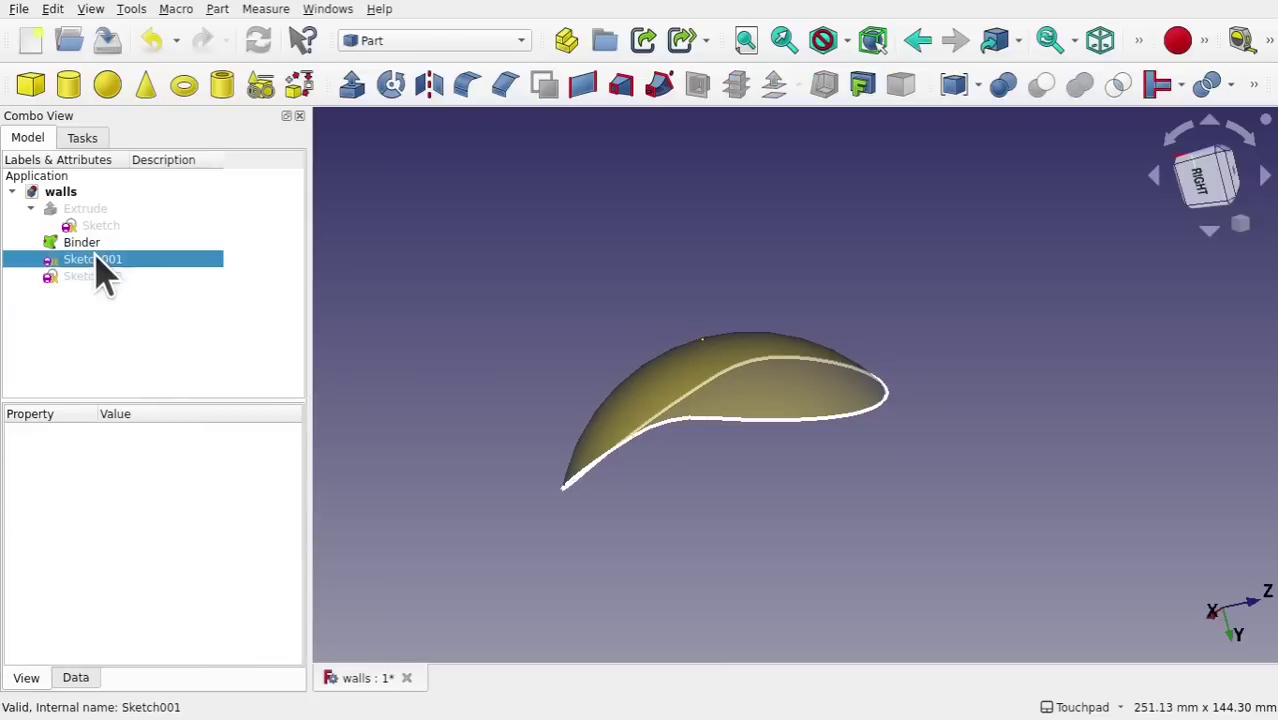
{"action": "left_click", "coordinate": [108, 276], "text": "ctrl"}
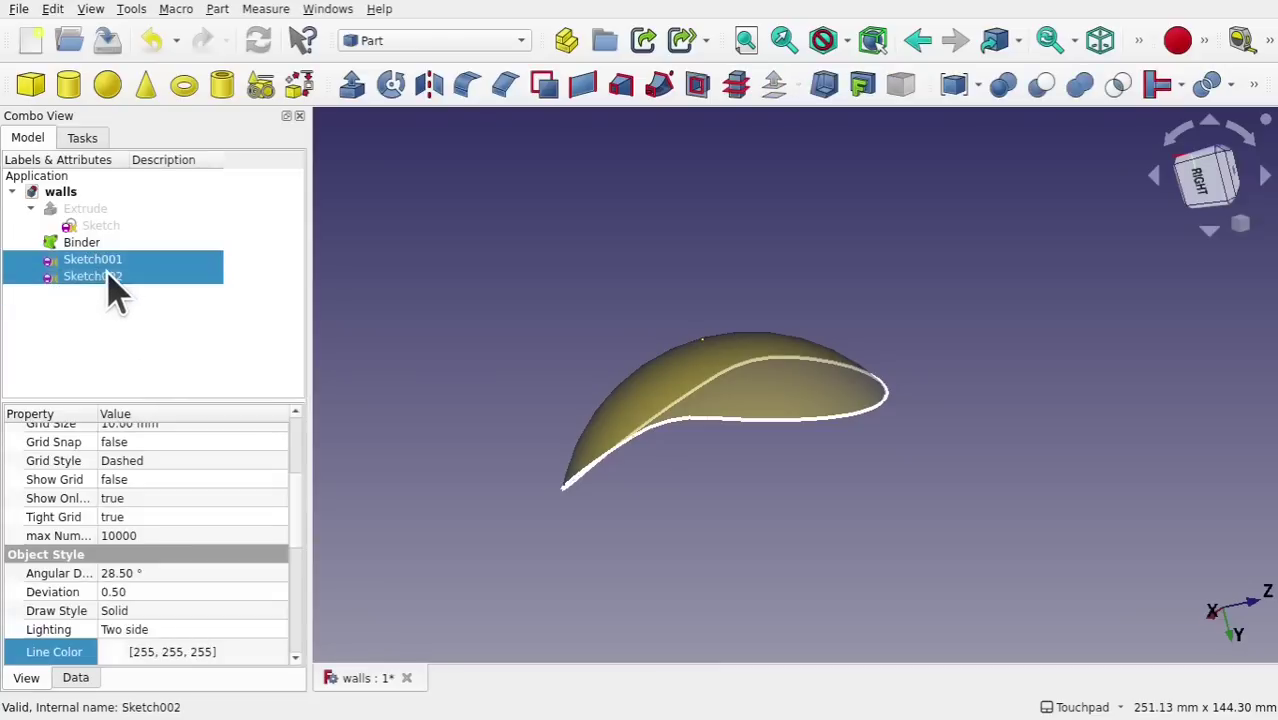
{"action": "key", "text": "Delete"}
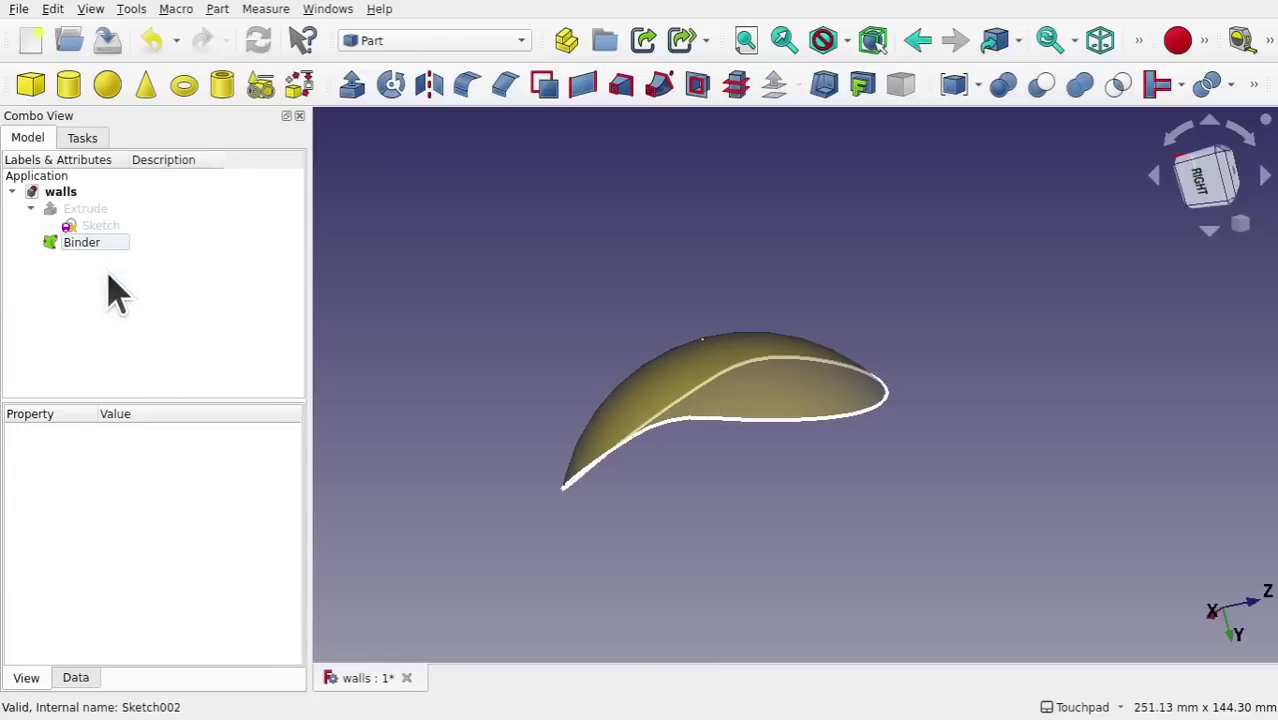
{"action": "left_click", "coordinate": [32, 208]}
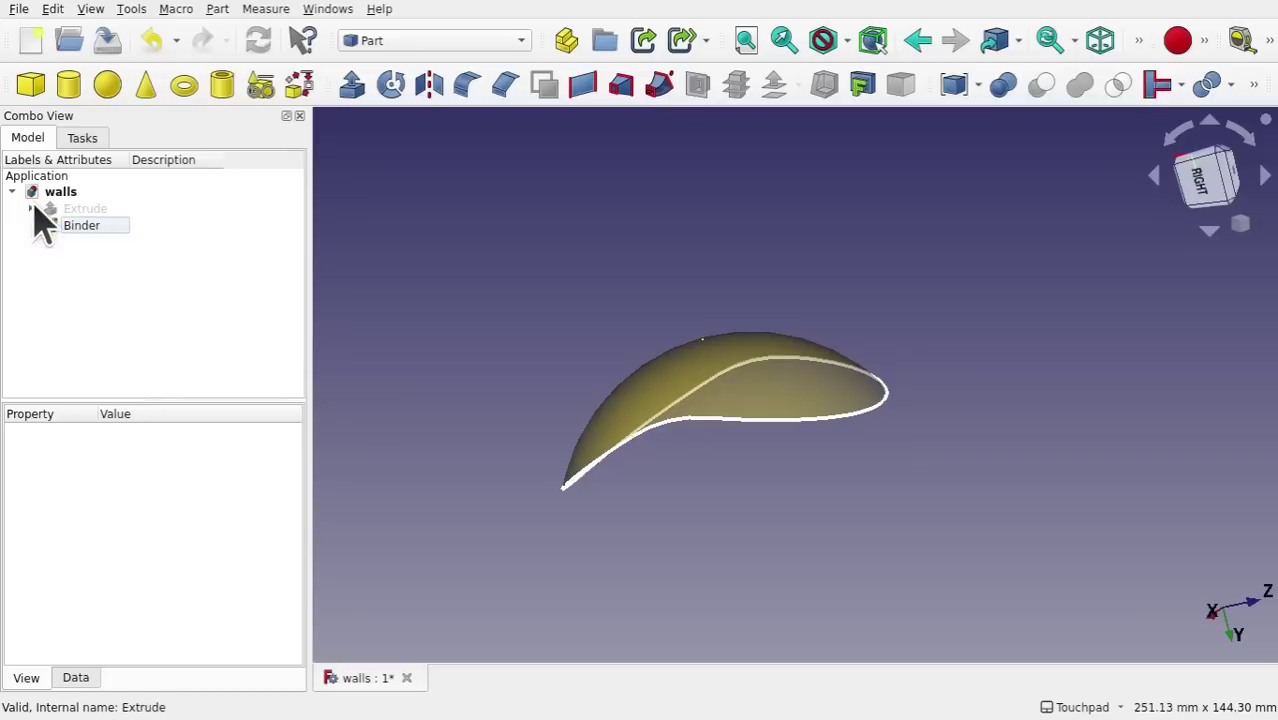
Set the line width of the Binder surface to 1.00
{"action": "left_click", "coordinate": [88, 228]}
{"action": "left_click_drag", "start_coordinate": [590, 251], "coordinate": [785, 274], "text": "alt"}
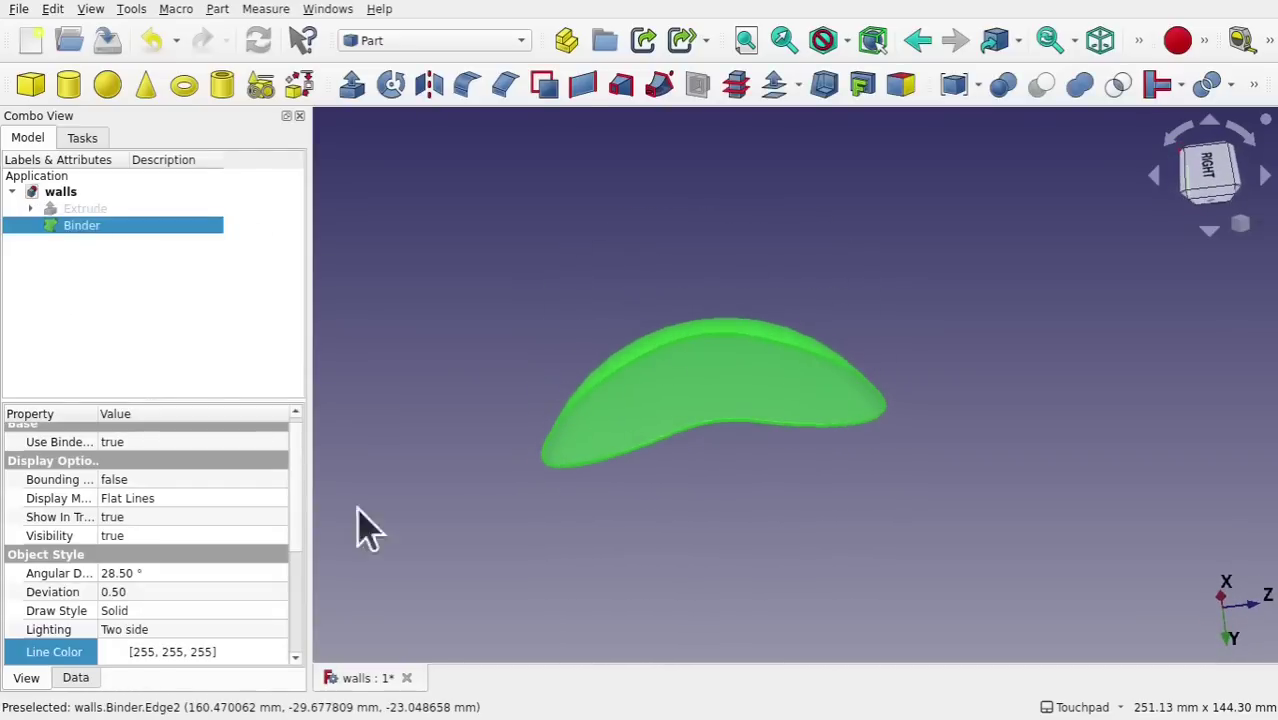
{"action": "left_click", "coordinate": [72, 680]}
{"action": "left_click", "coordinate": [26, 679]}
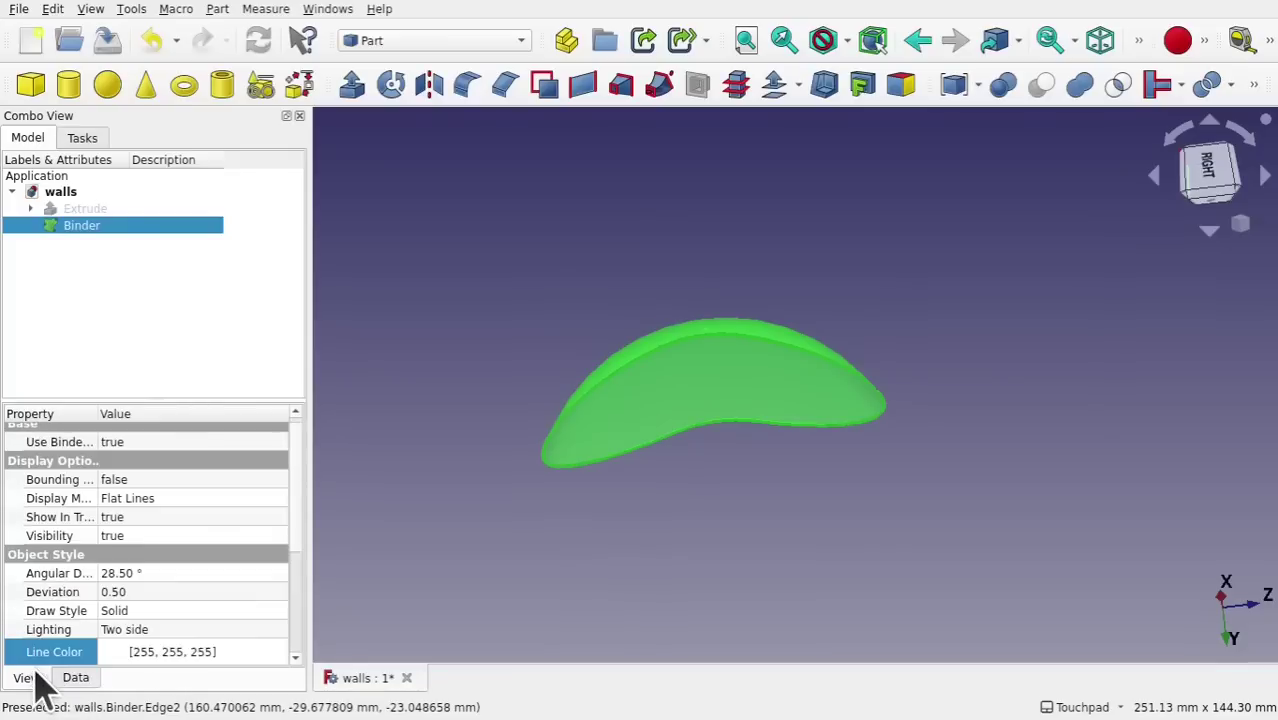
{"action": "scroll", "coordinate": [300, 560], "scroll_direction": "down", "scroll_amount": 5}
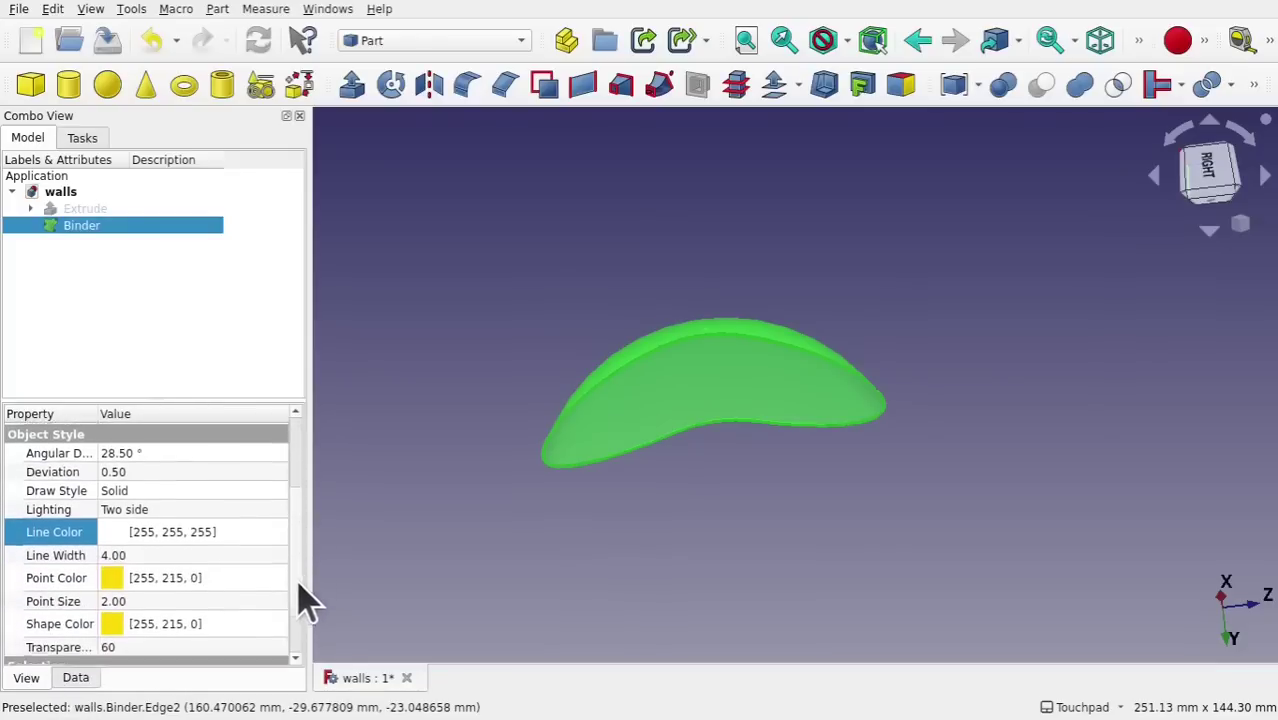
{"action": "left_click", "coordinate": [183, 515]}
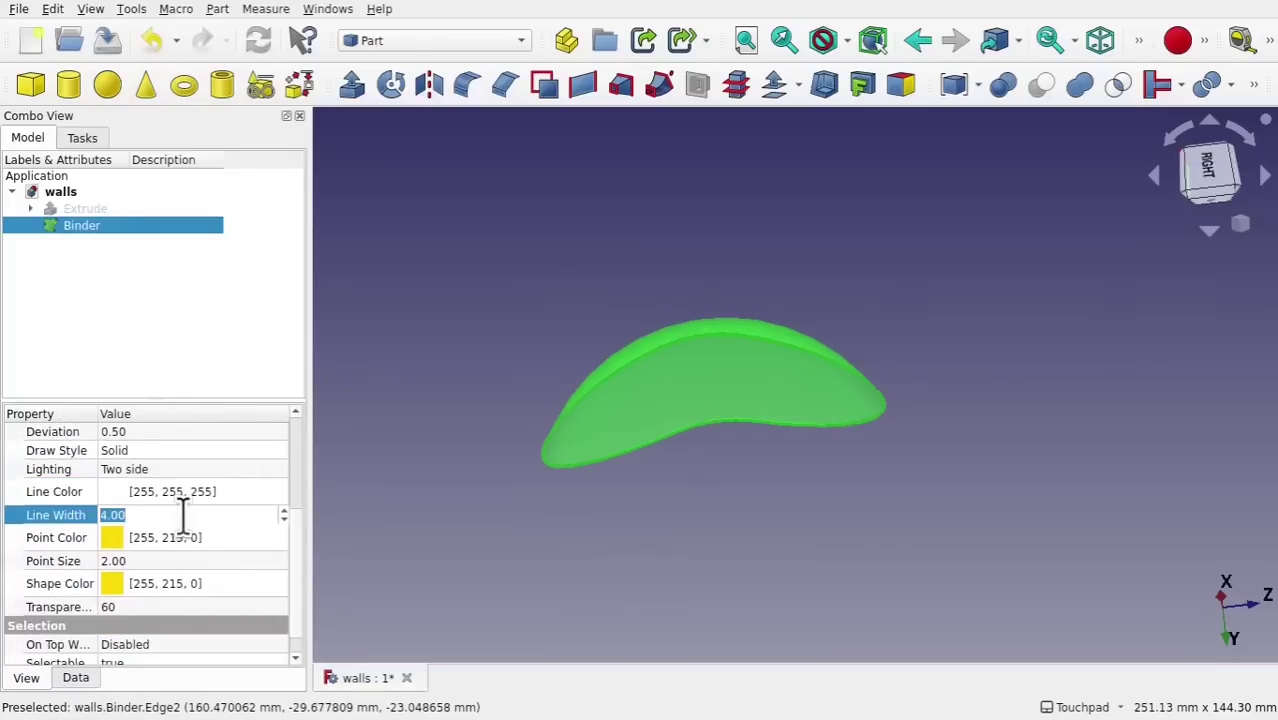
{"action": "key", "text": "Return"}
{"action": "left_click_drag", "start_coordinate": [950, 291], "coordinate": [984, 317]}
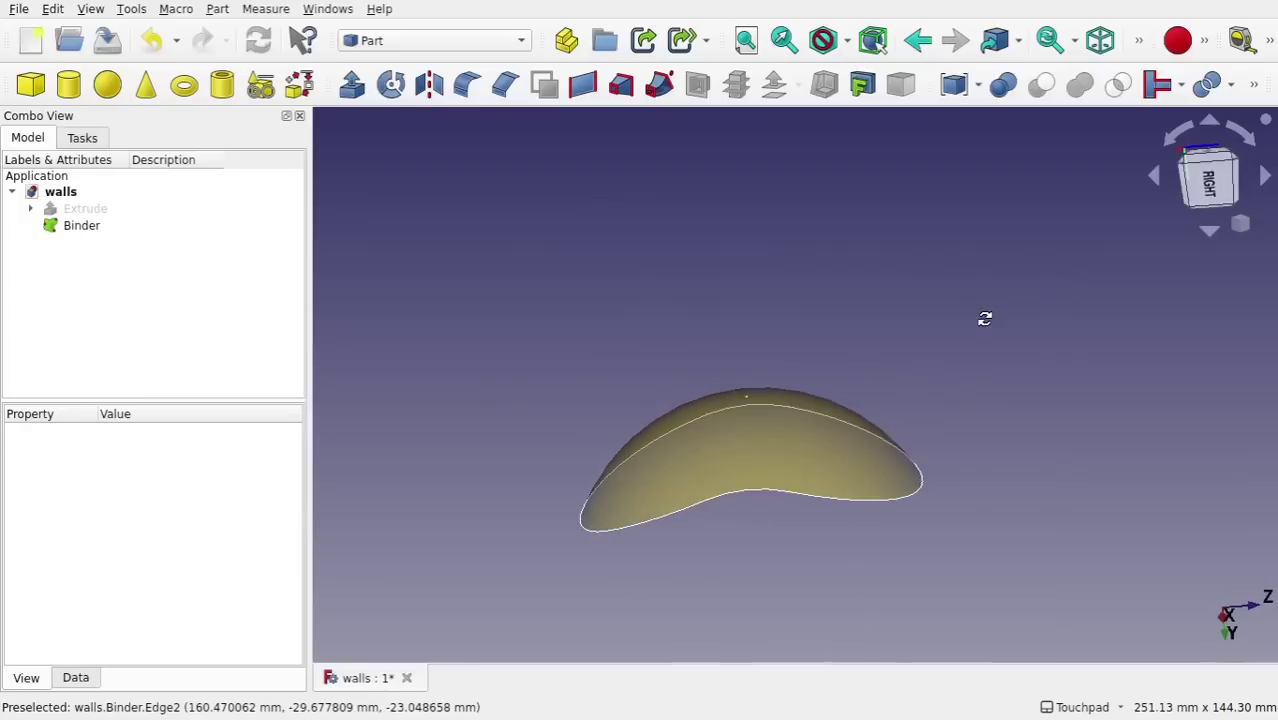
Extrude the Binder surface in the custom Y direction and examine the resulting wall from several angles
{"action": "left_click", "coordinate": [757, 418]}
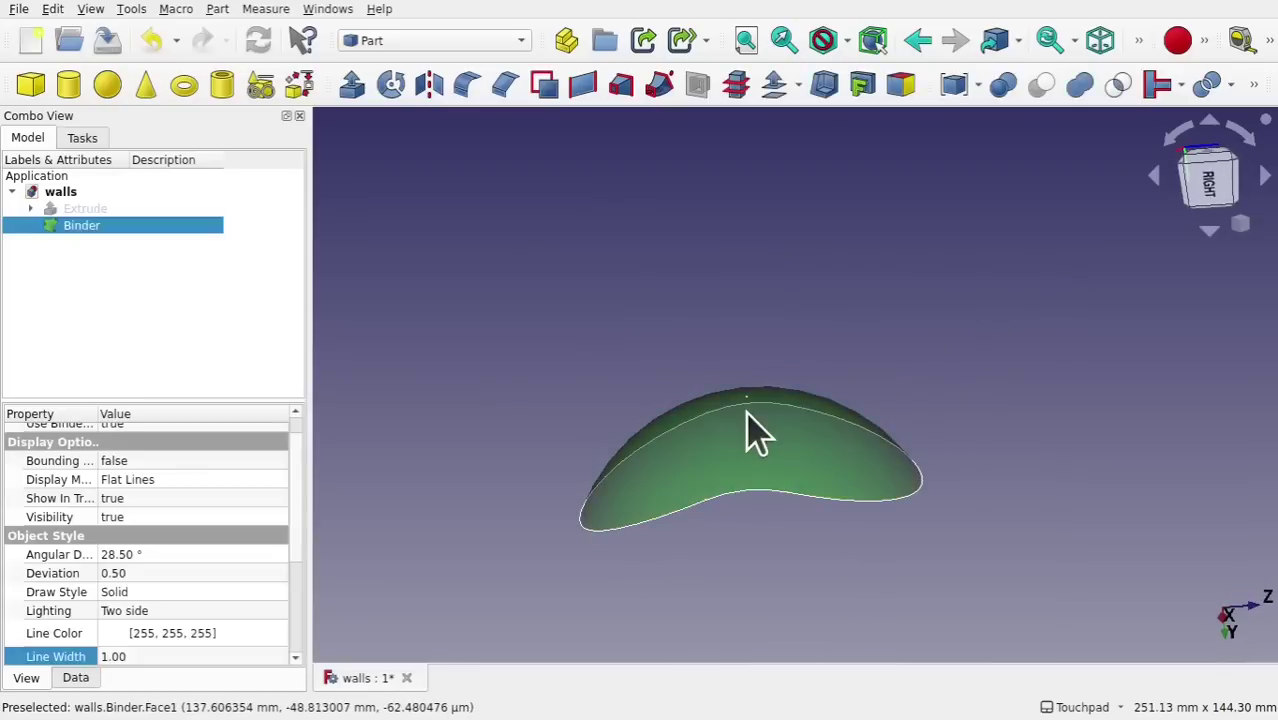
{"action": "left_click", "coordinate": [352, 85]}
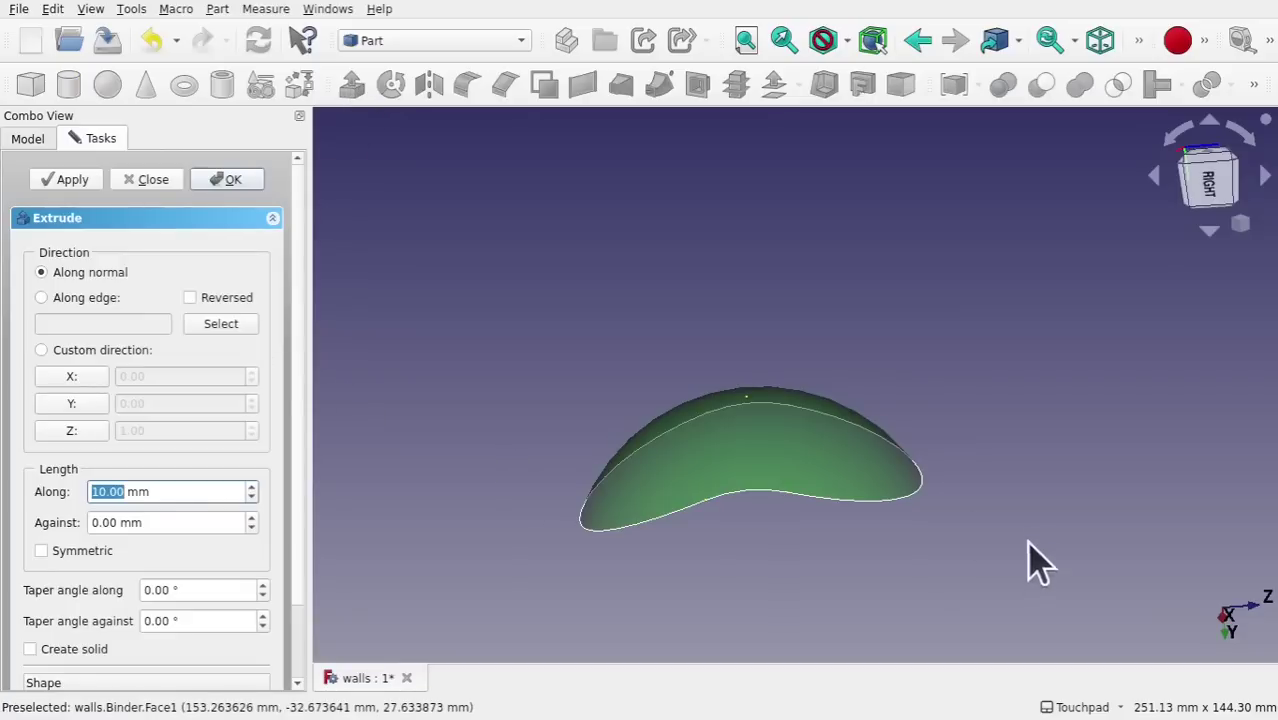
{"action": "mouse_move", "coordinate": [1033, 556]}
{"action": "left_mouse_down"}
{"action": "mouse_move", "coordinate": [1033, 436]}
{"action": "mouse_move", "coordinate": [1044, 506]}
{"action": "mouse_move", "coordinate": [1018, 571]}
{"action": "left_mouse_up"}
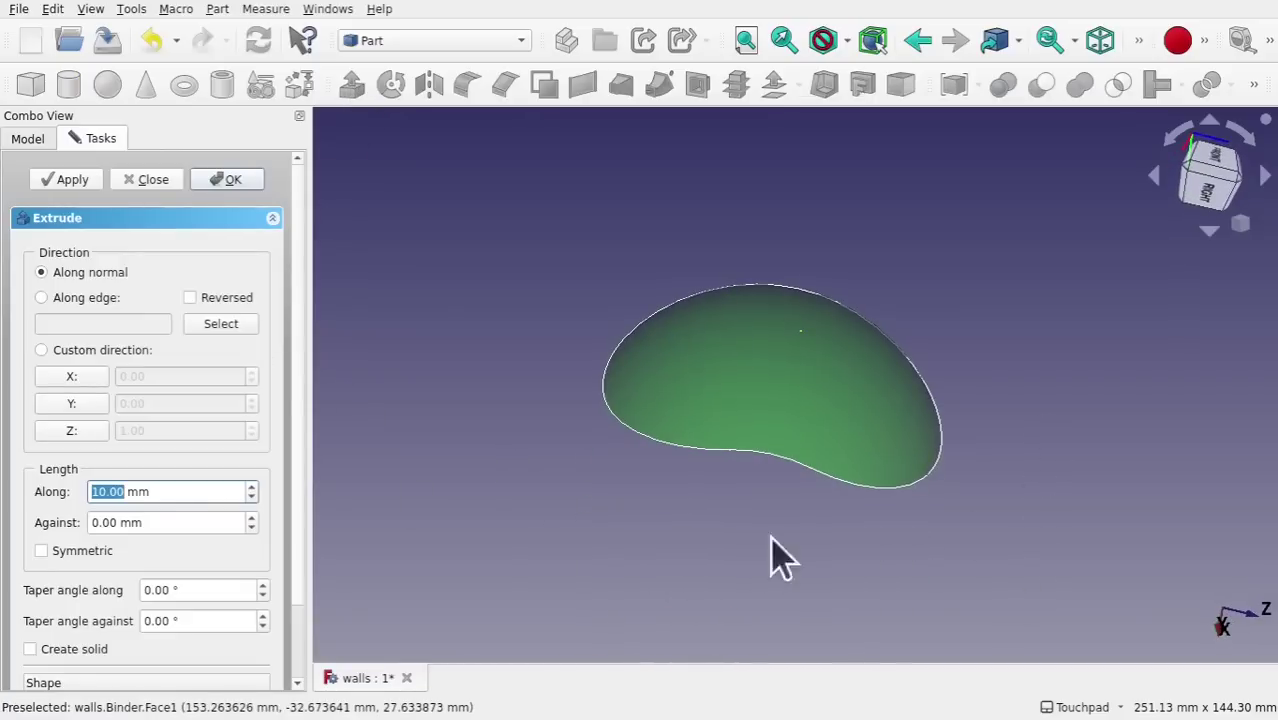
{"action": "left_click", "coordinate": [84, 404]}
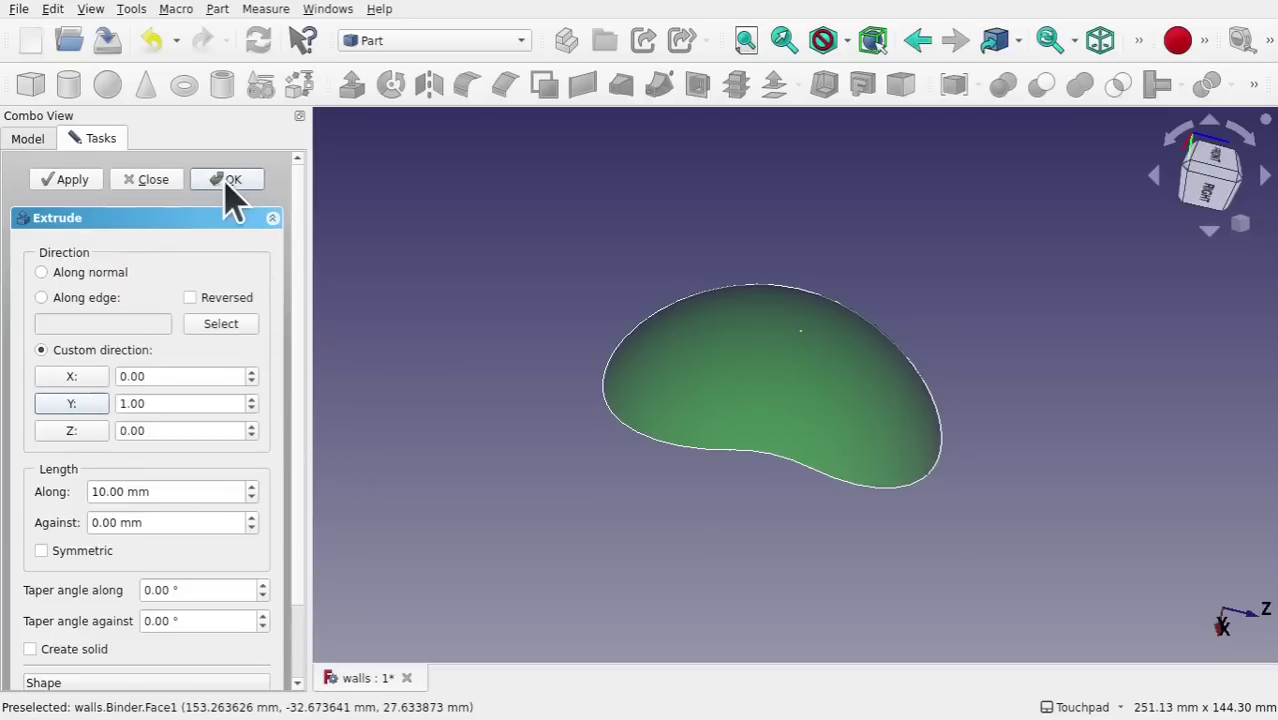
{"action": "left_click", "coordinate": [104, 491]}
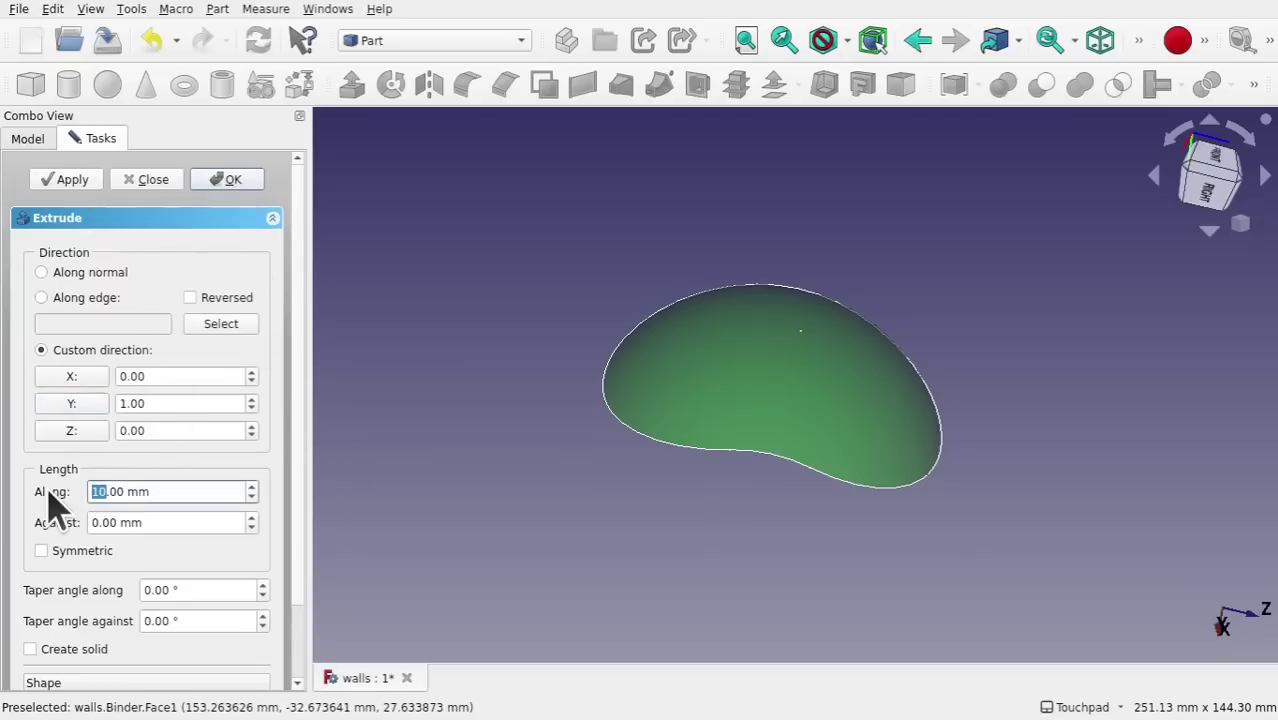
{"action": "left_click", "coordinate": [228, 180]}
{"action": "left_click_drag", "start_coordinate": [756, 428], "coordinate": [884, 536]}
{"action": "scroll", "coordinate": [885, 536], "scroll_direction": "up", "scroll_amount": 5}
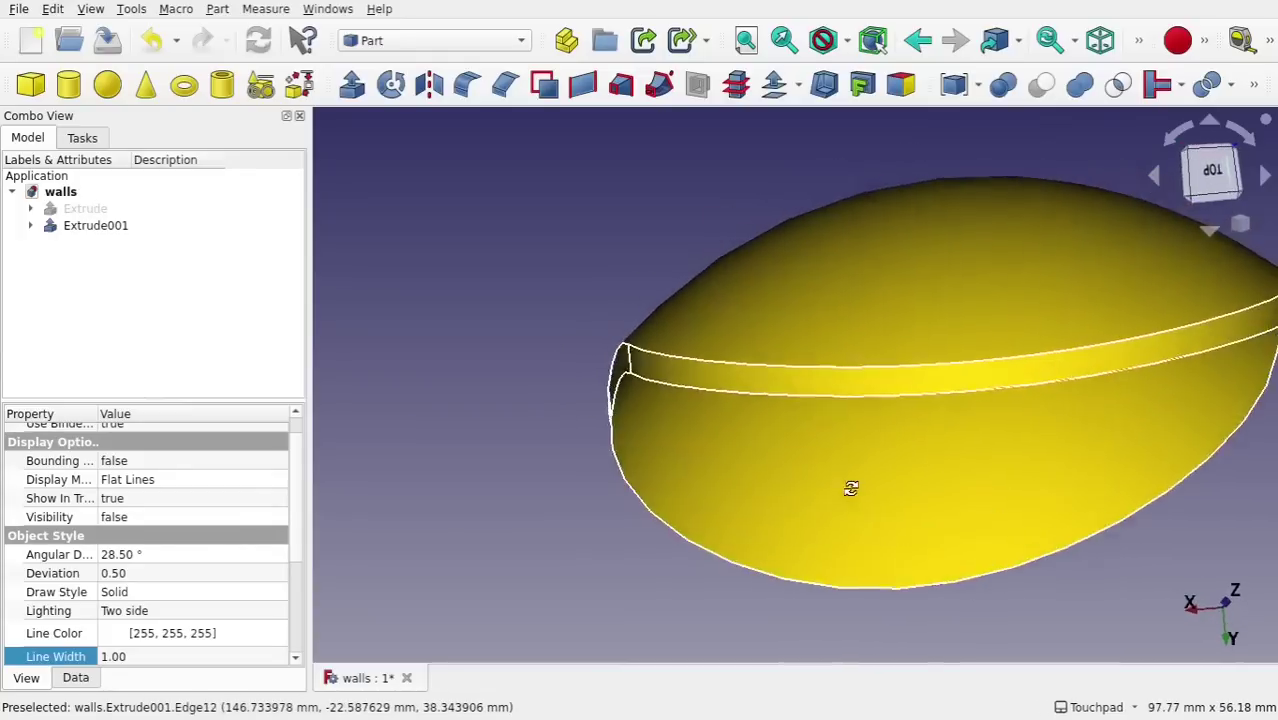
{"action": "left_click_drag", "start_coordinate": [851, 488], "coordinate": [735, 425]}
{"action": "scroll", "coordinate": [805, 463], "scroll_direction": "down", "scroll_amount": 3}
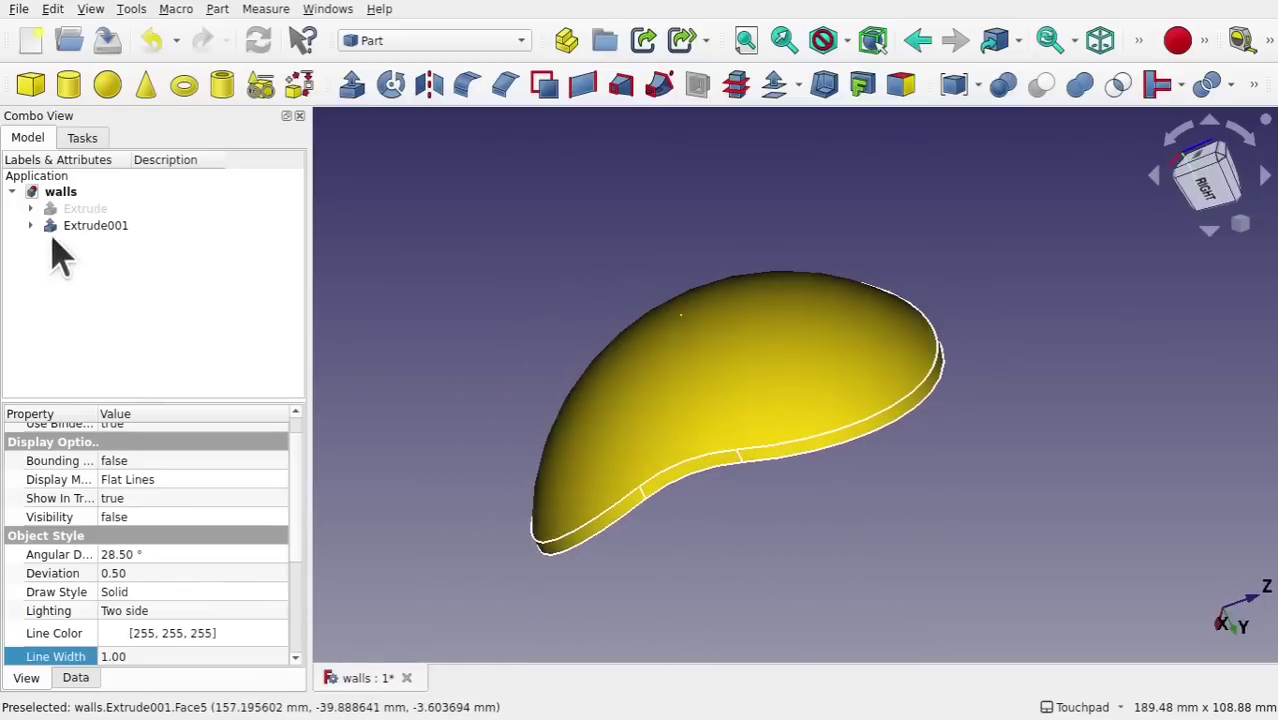
Delete the extrusion of the Binder surface and show the Binder again
{"action": "left_click", "coordinate": [97, 226]}
{"action": "key", "text": "Delete"}
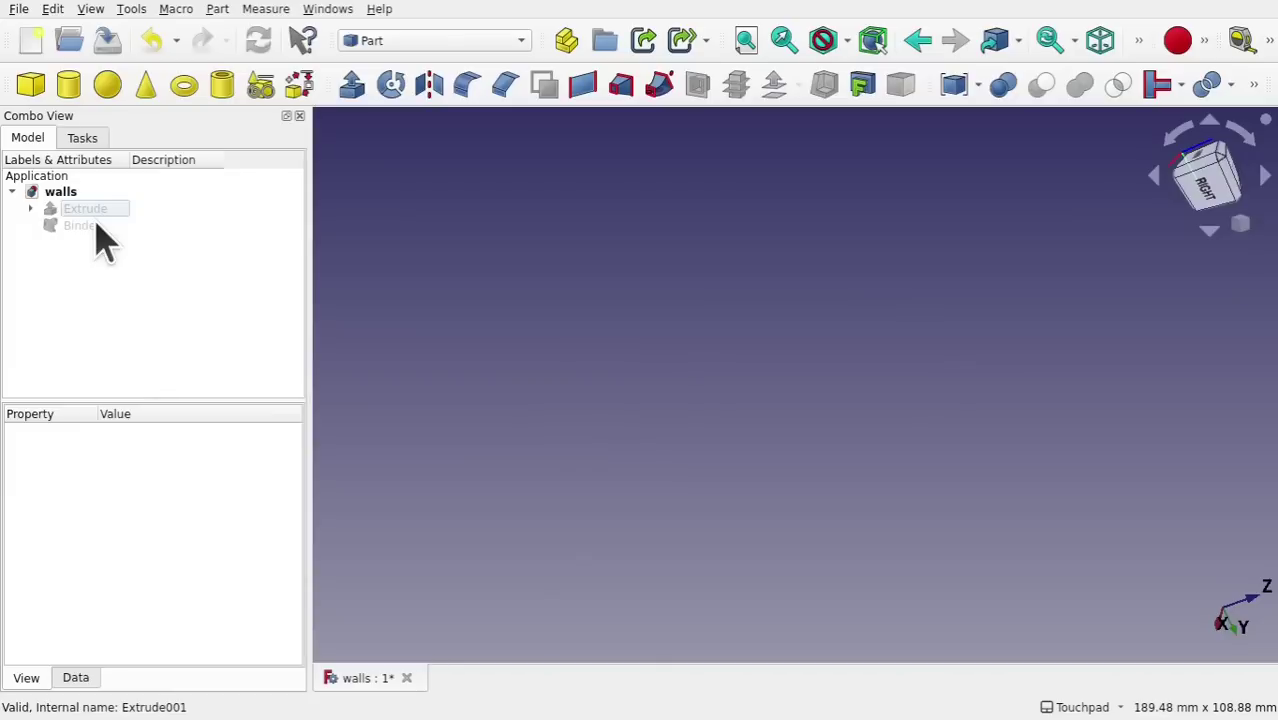
{"action": "left_click", "coordinate": [96, 225]}
{"action": "key", "text": "space"}
{"action": "left_click", "coordinate": [685, 280]}
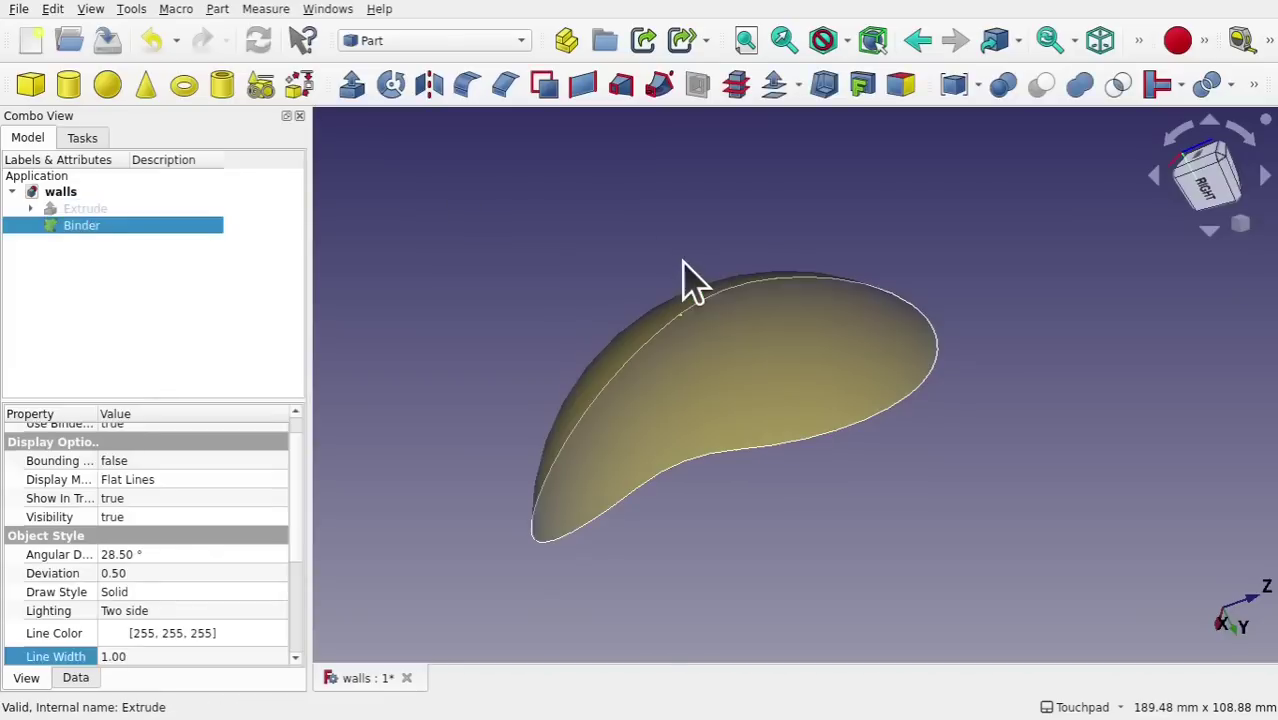
{"action": "left_click_drag", "start_coordinate": [787, 382], "coordinate": [816, 268]}
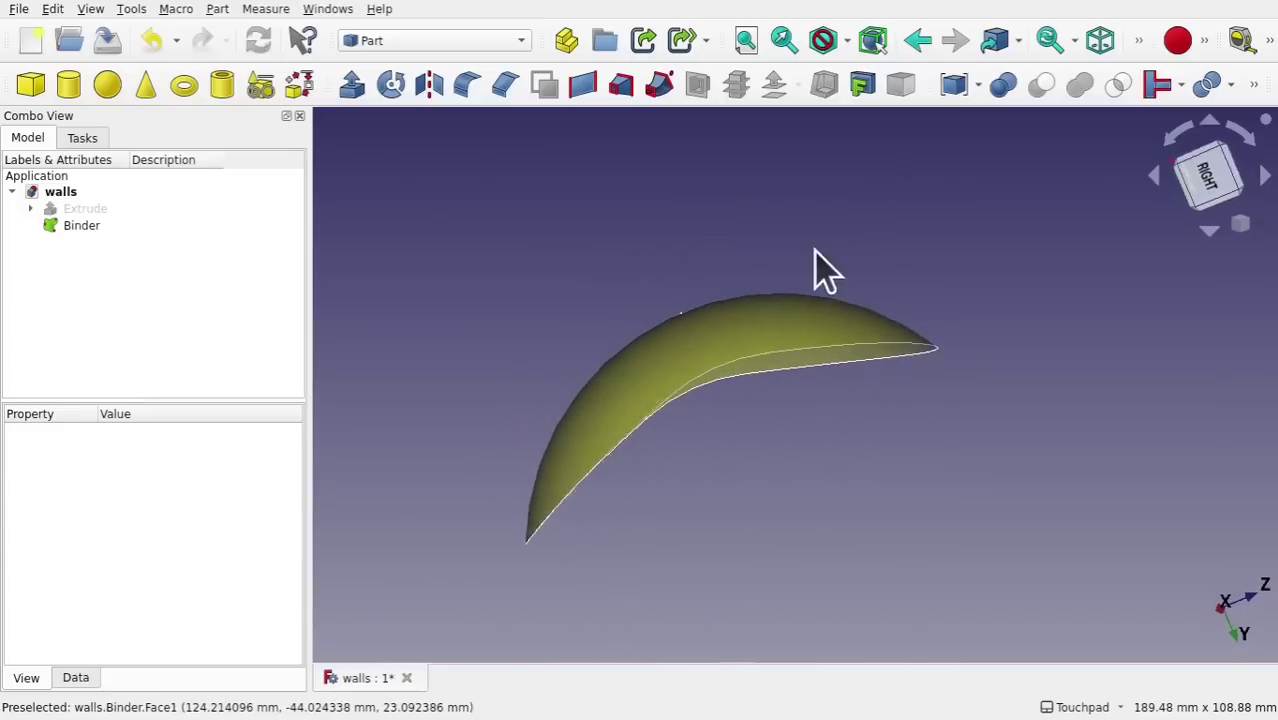
Switch to the Draft workbench and create a clone of the Binder surface
{"action": "left_click", "coordinate": [442, 44]}
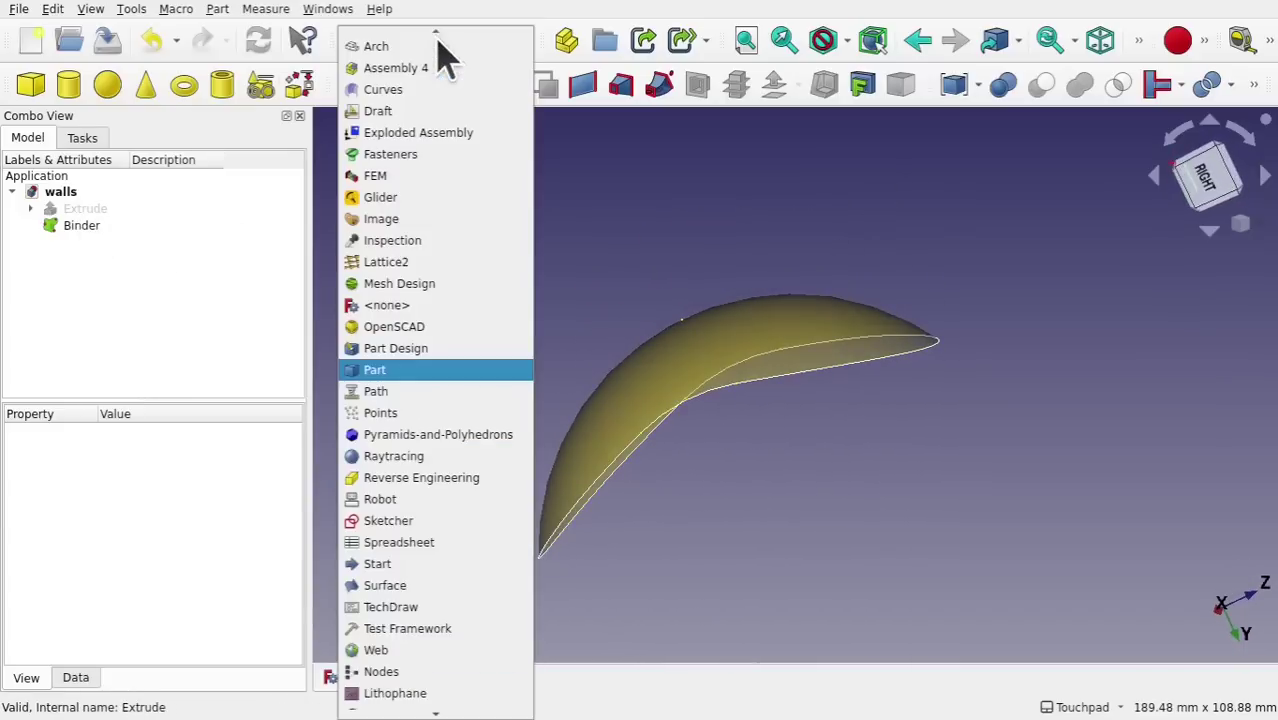
{"action": "left_click", "coordinate": [405, 111]}
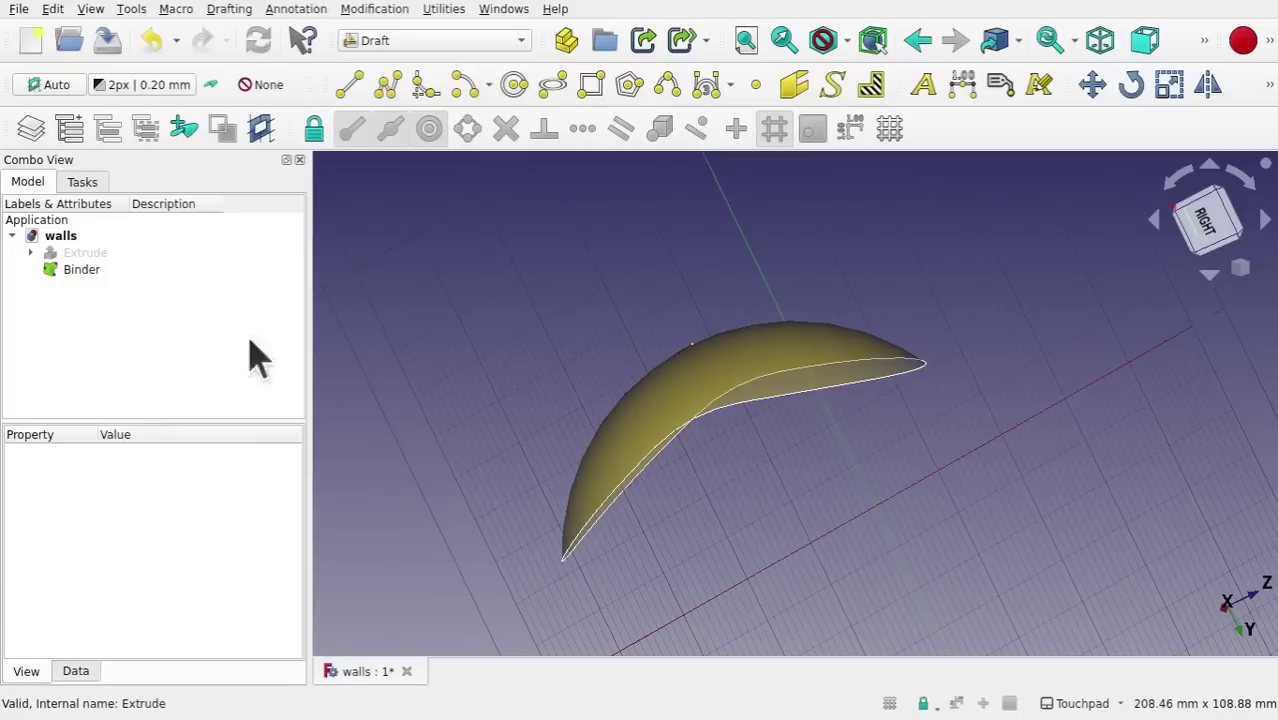
{"action": "middle_click_drag", "start_coordinate": [637, 330], "coordinate": [722, 297]}
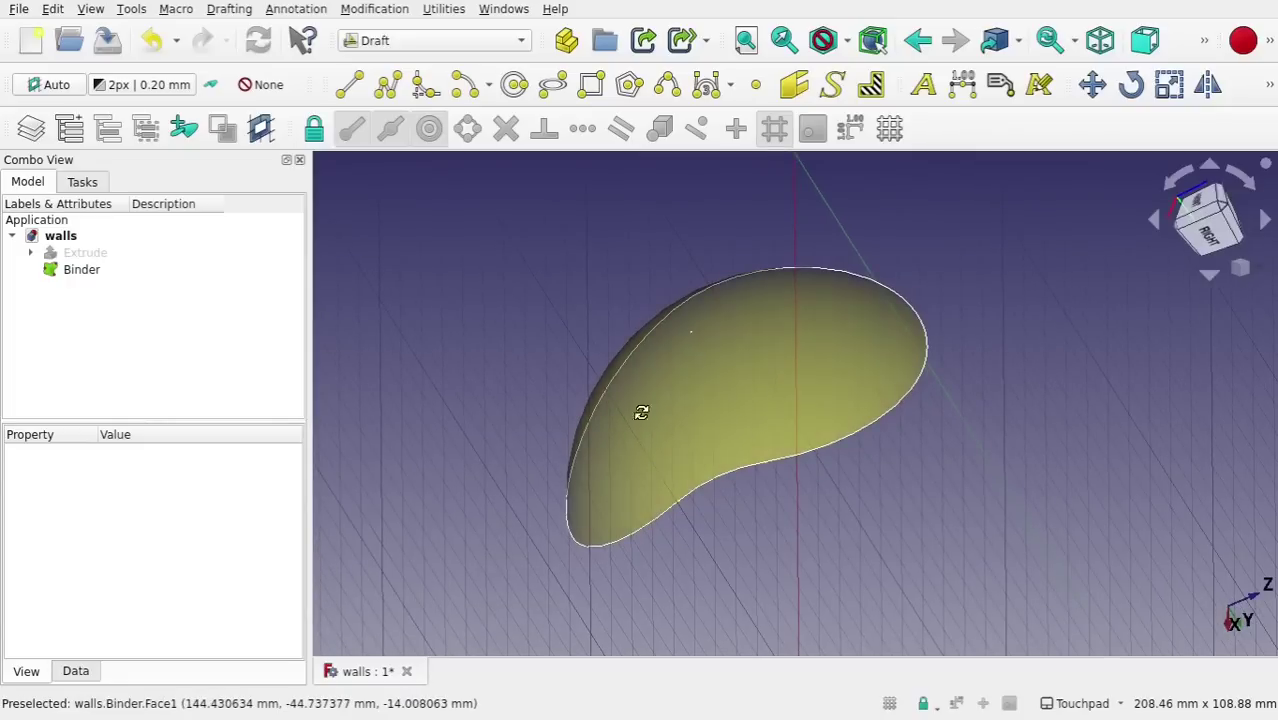
{"action": "middle_click_drag", "start_coordinate": [639, 408], "coordinate": [530, 408]}
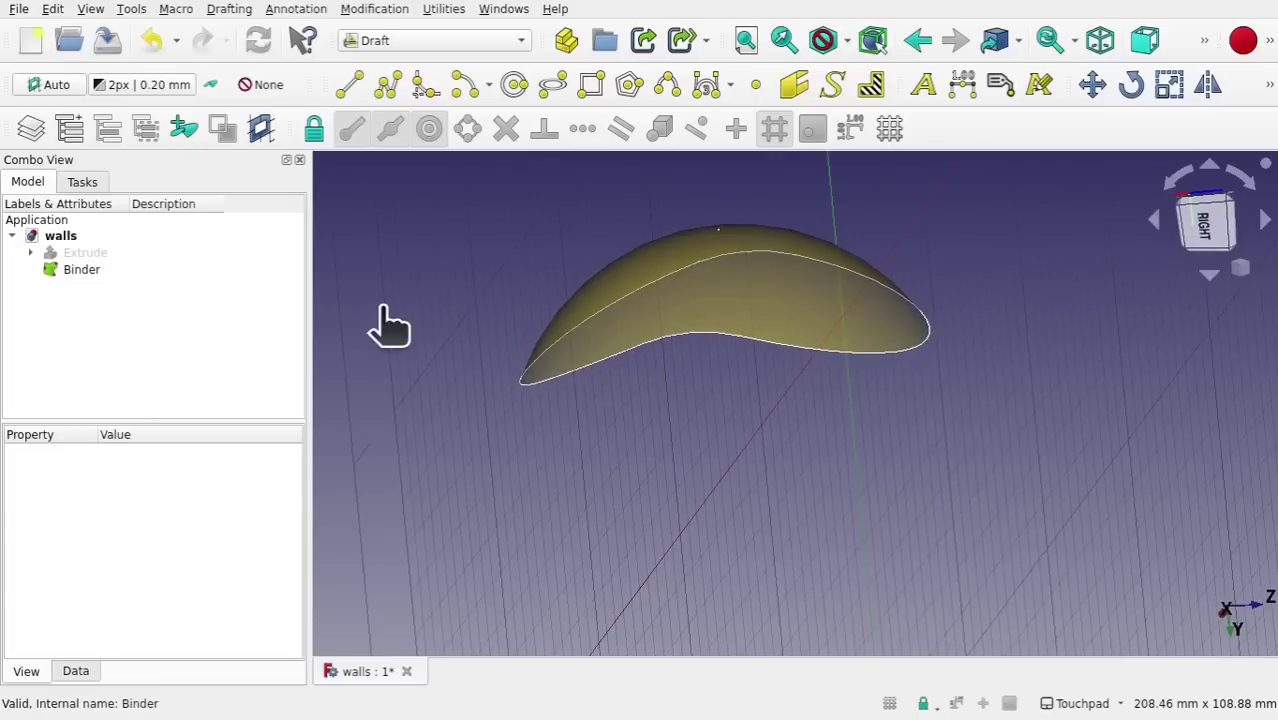
{"action": "middle_click_drag", "start_coordinate": [696, 520], "coordinate": [668, 486]}
{"action": "left_click", "coordinate": [87, 272]}
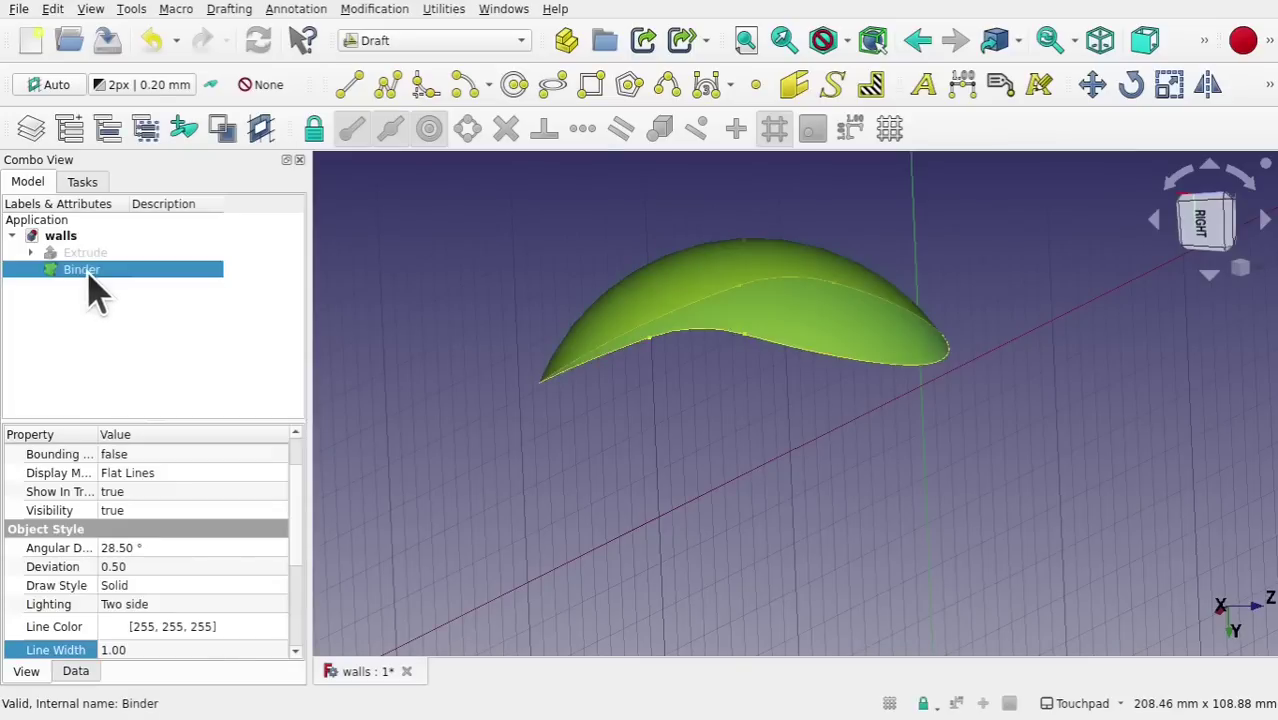
{"action": "left_click", "coordinate": [372, 10]}
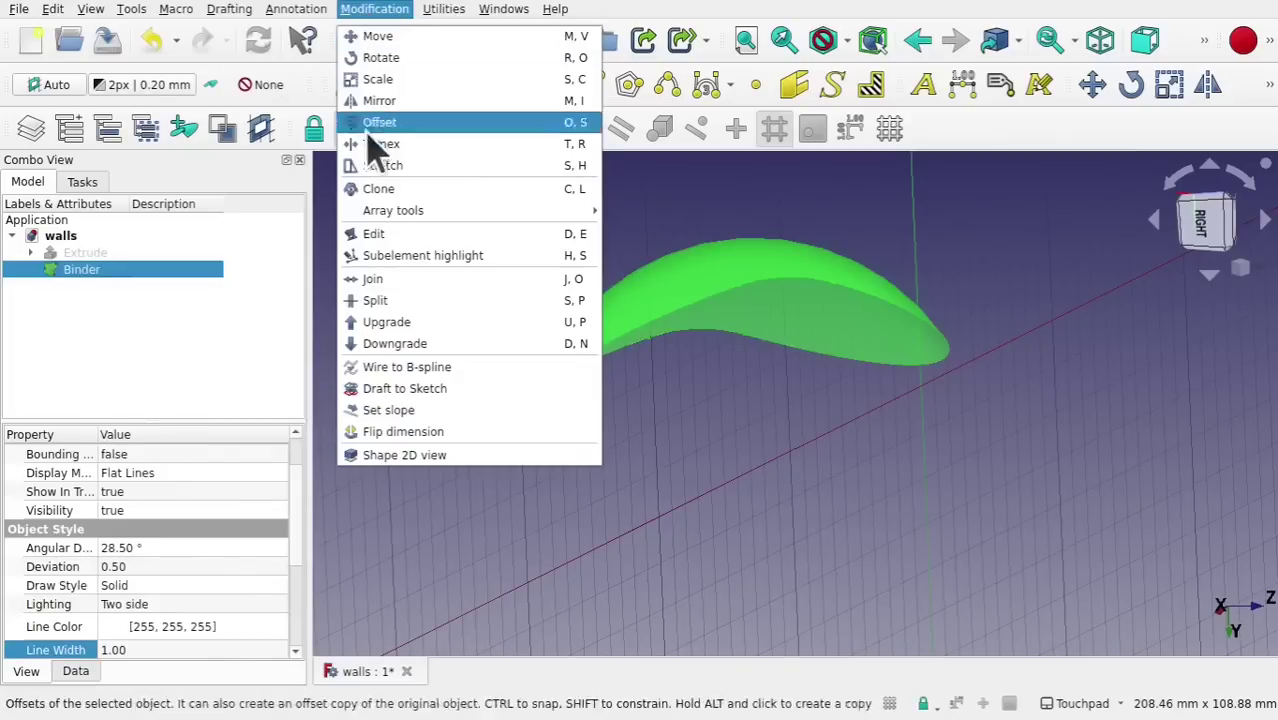
{"action": "left_click", "coordinate": [408, 188]}
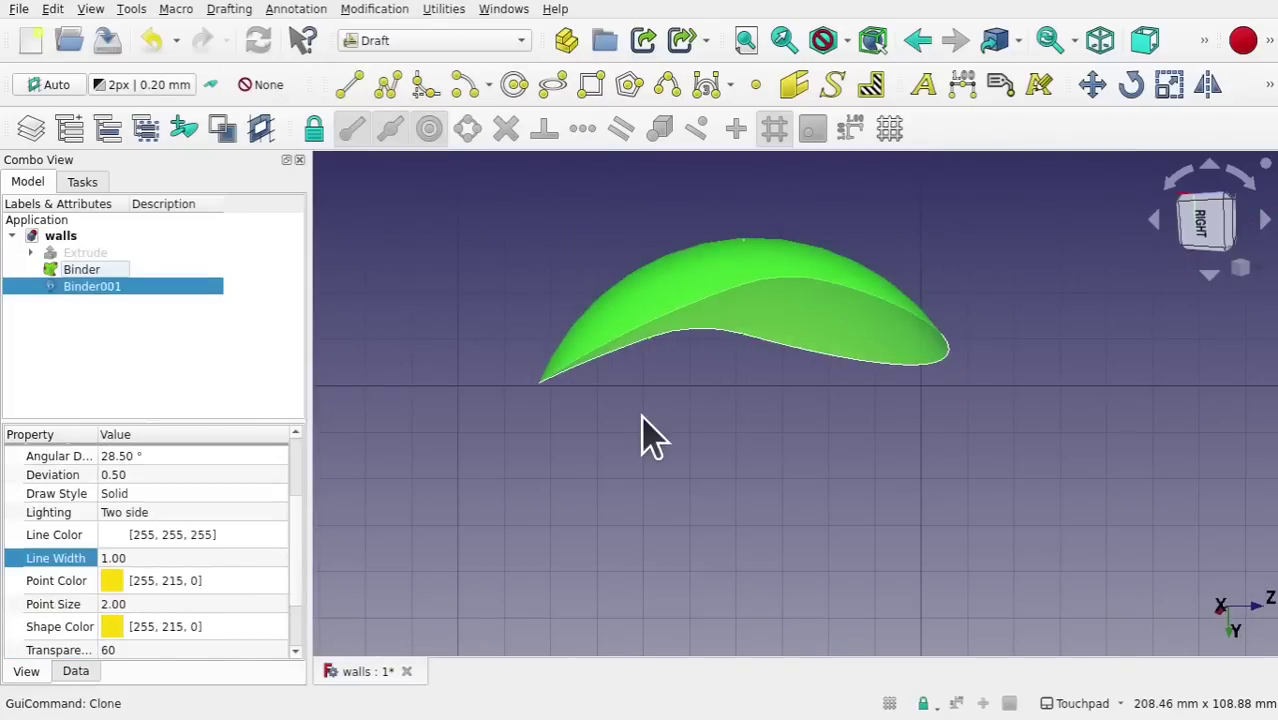
Set the X and Y scale factors of the cloned surface Binder001 to 0.95
{"action": "left_click", "coordinate": [108, 271]}
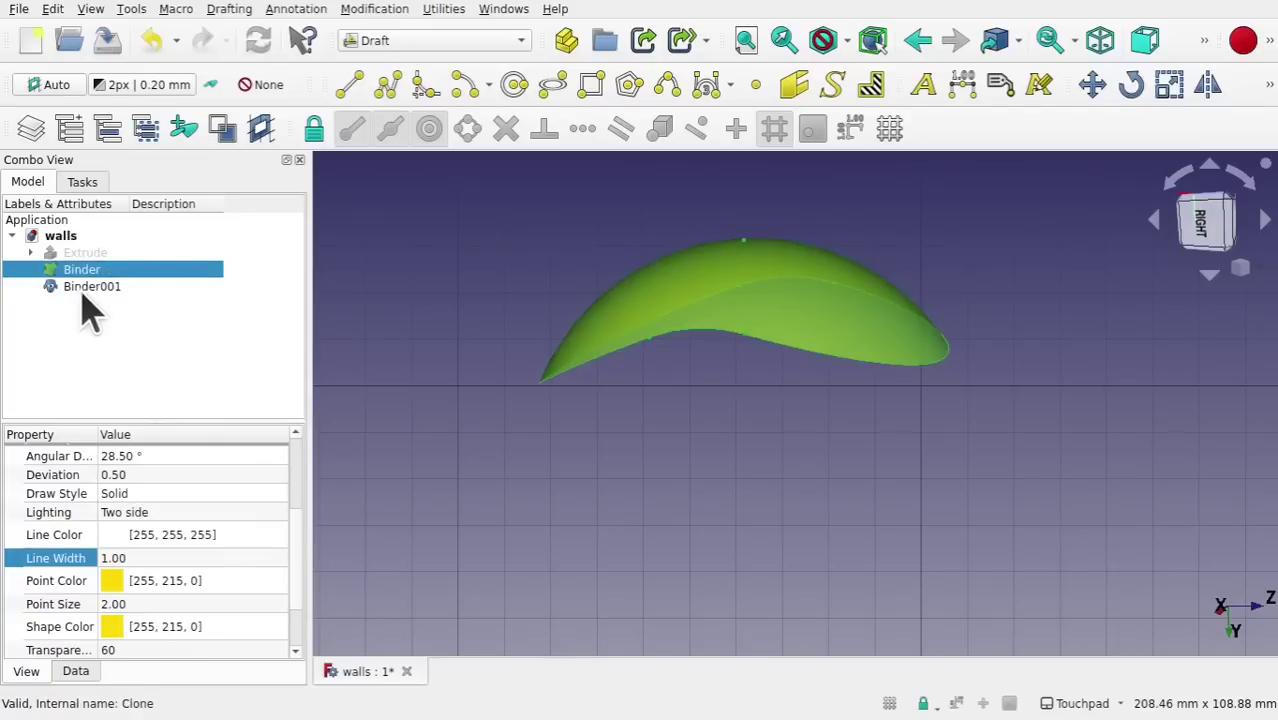
{"action": "left_click", "coordinate": [84, 289]}
{"action": "left_click", "coordinate": [76, 672]}
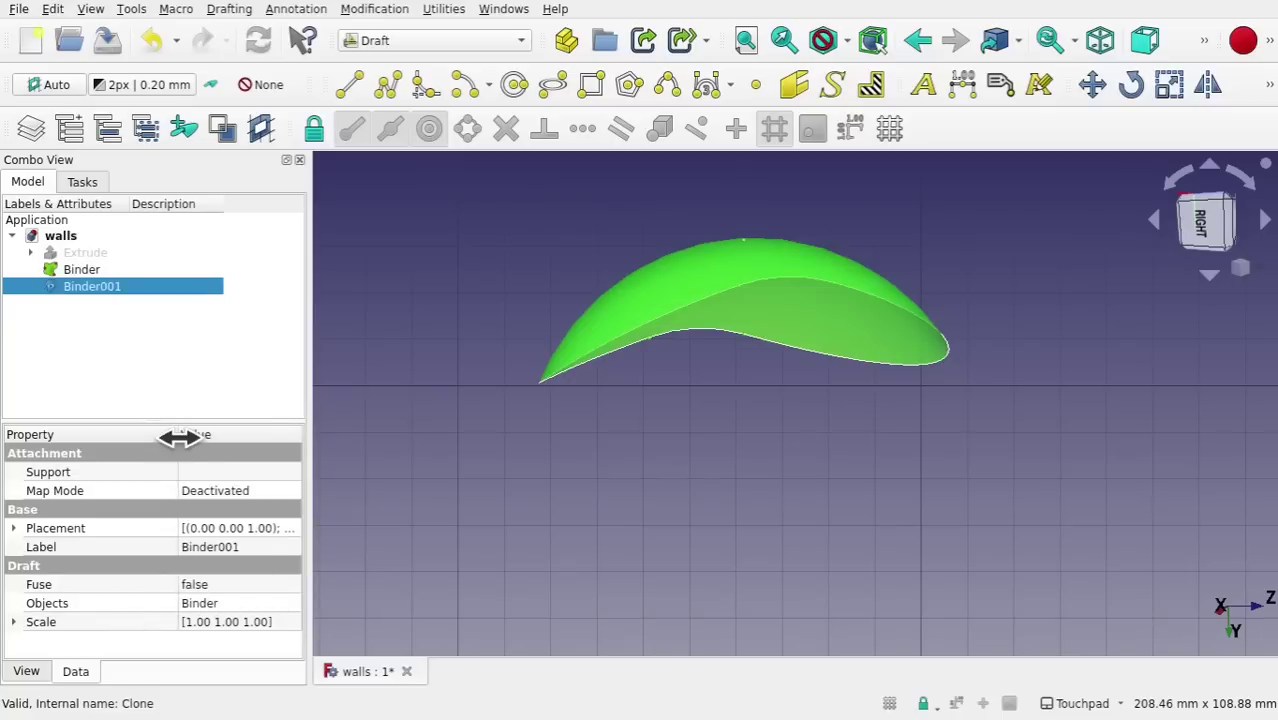
{"action": "left_click_drag", "start_coordinate": [178, 435], "coordinate": [107, 435]}
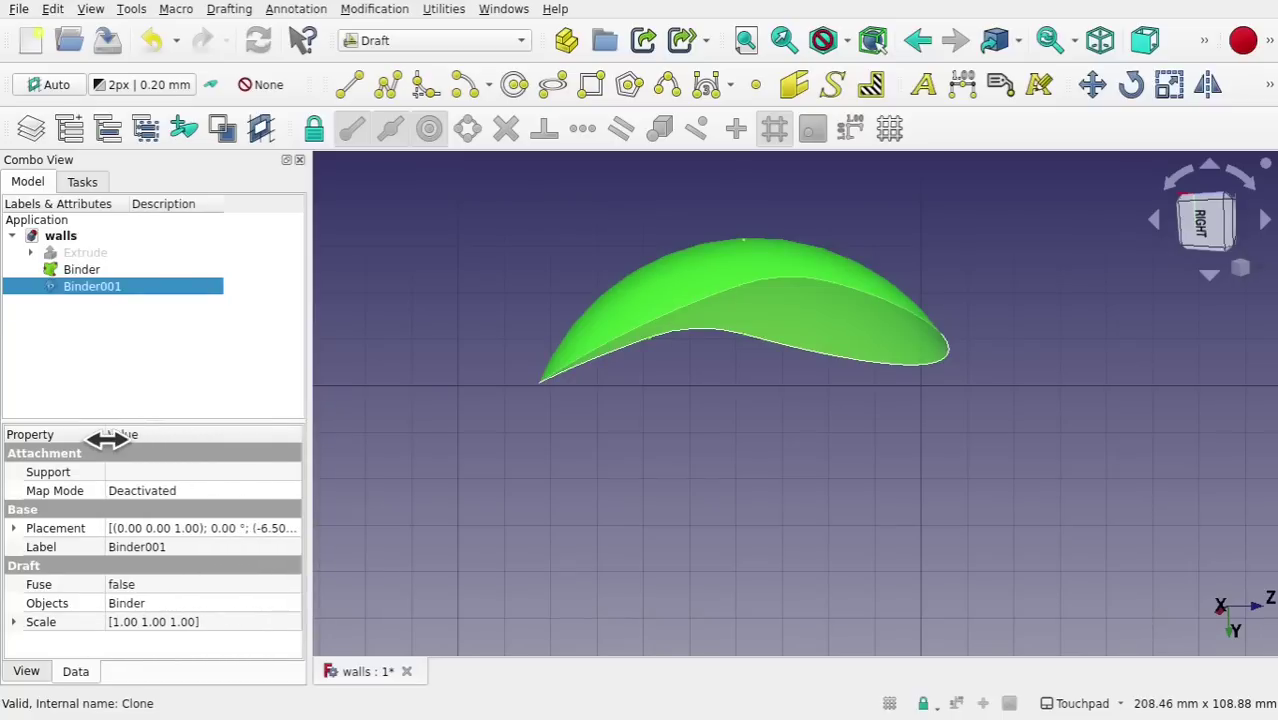
{"action": "left_click", "coordinate": [14, 622]}
{"action": "left_click_drag", "start_coordinate": [297, 520], "coordinate": [305, 622]}
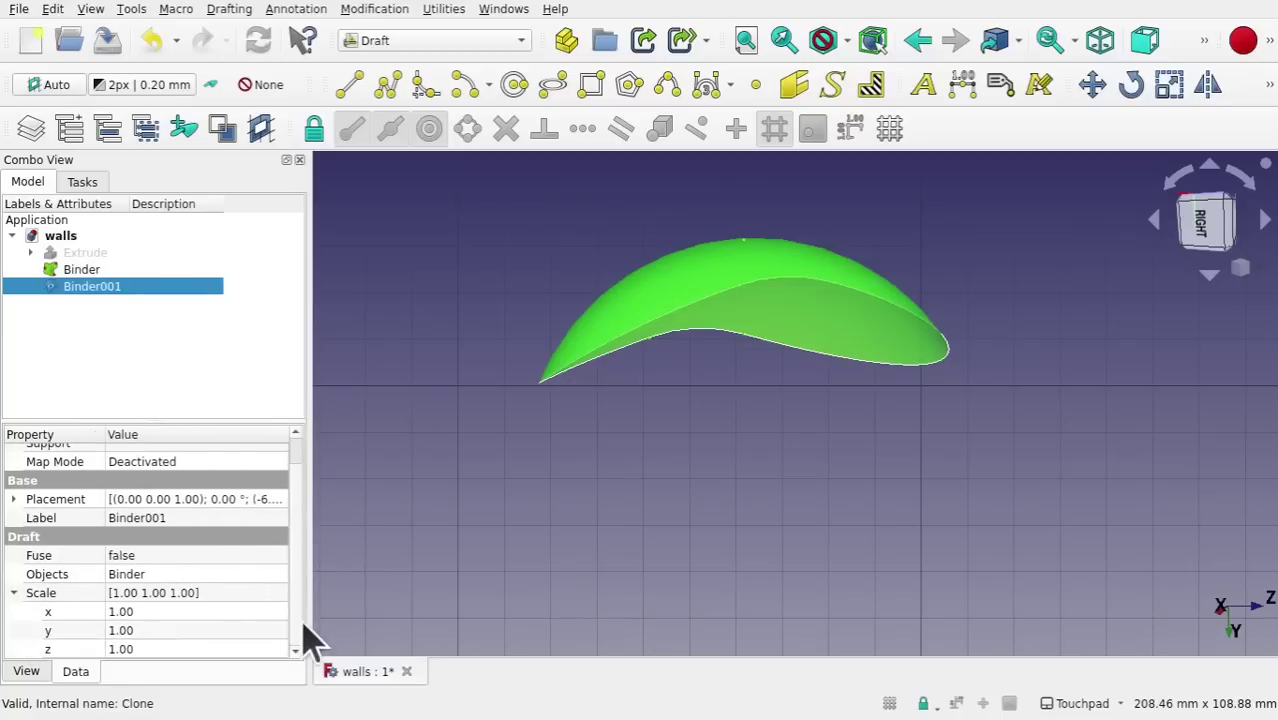
{"action": "left_click", "coordinate": [200, 610]}
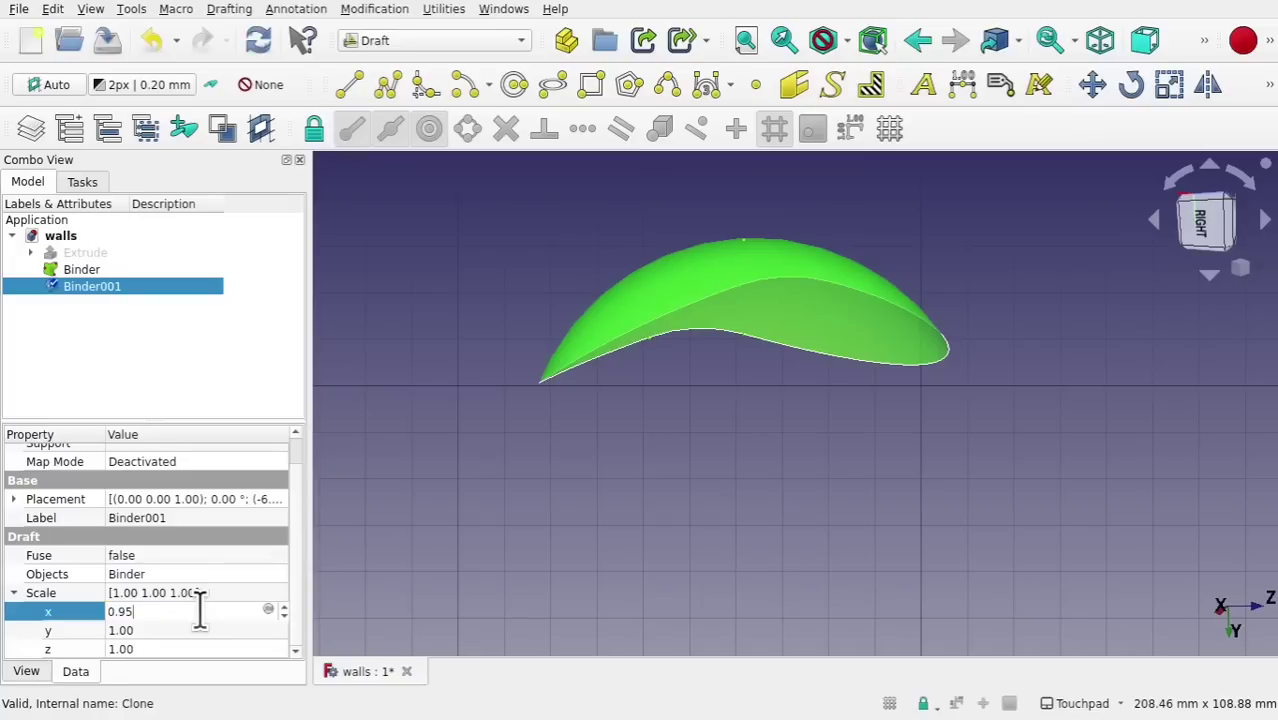
{"action": "left_click", "coordinate": [165, 630]}
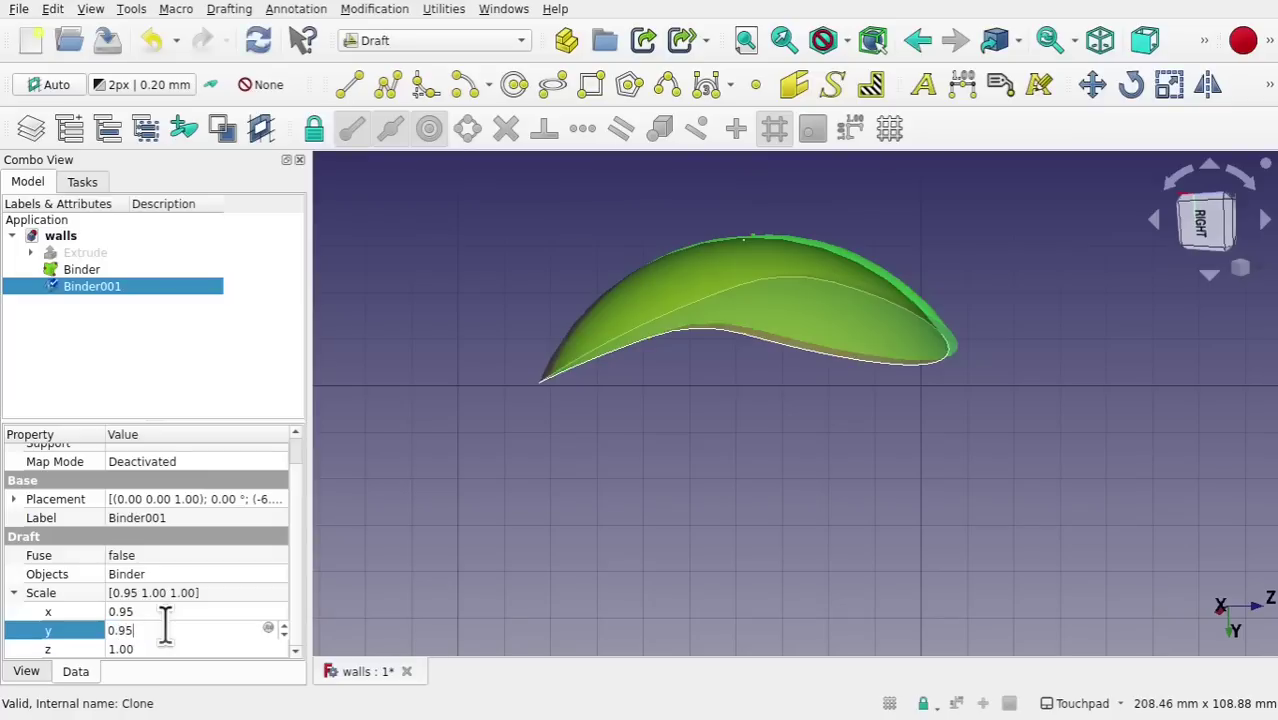
{"action": "type", "text": "0.95"}
Set the clone's Z scale factor to 0.95 and view the scaled clone against the original surface
{"action": "left_click", "coordinate": [163, 649]}
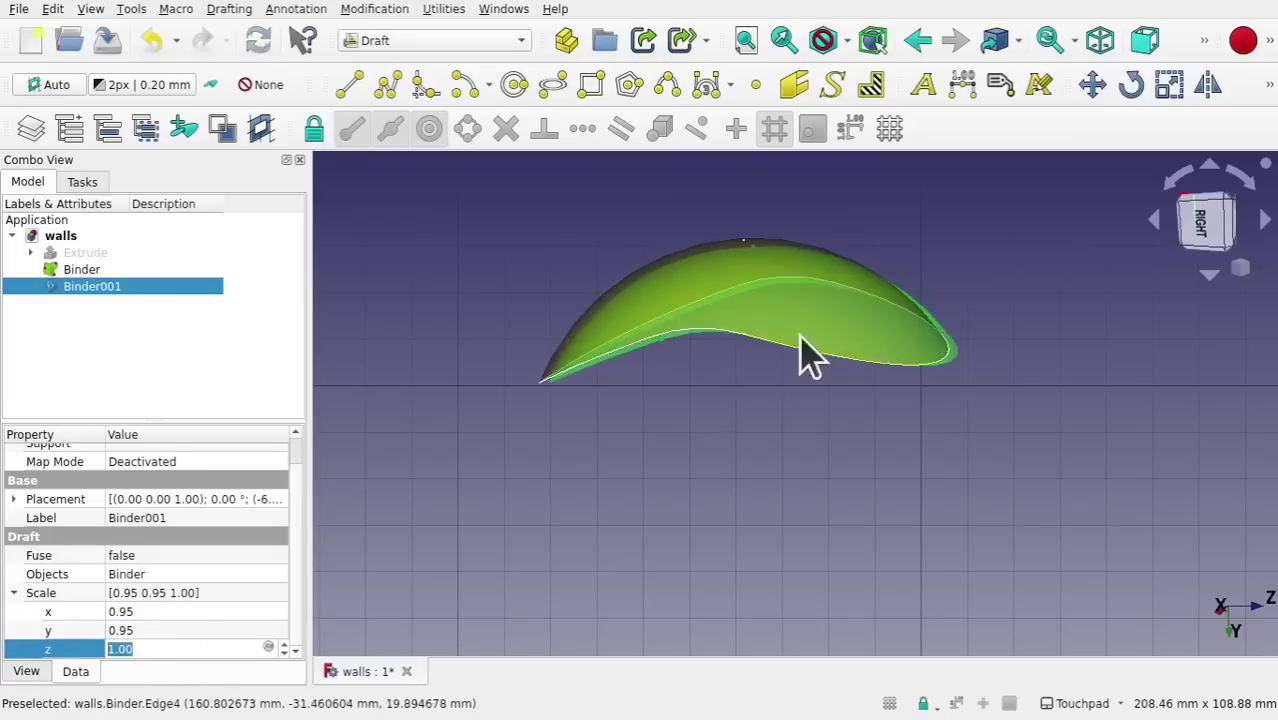
{"action": "left_click_drag", "start_coordinate": [799, 357], "coordinate": [766, 237], "text": "alt"}
{"action": "middle_click_drag", "start_coordinate": [745, 381], "coordinate": [733, 440]}
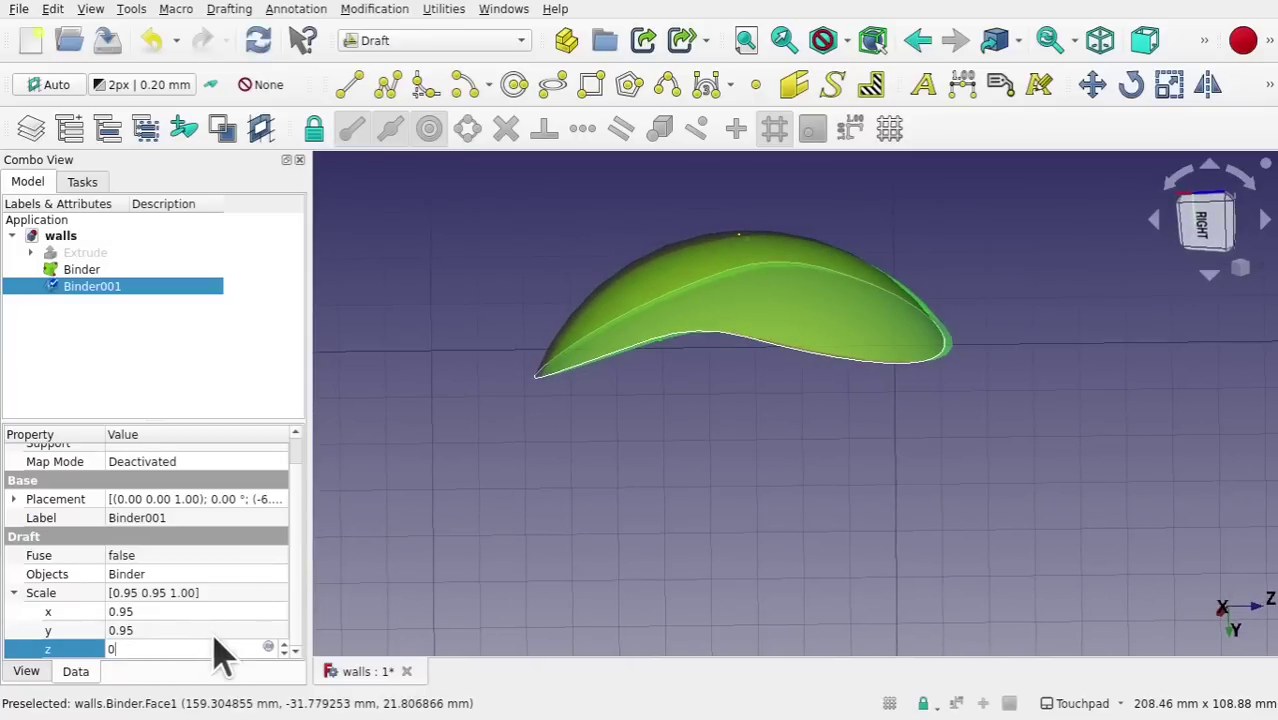
{"action": "key", "text": "Return"}
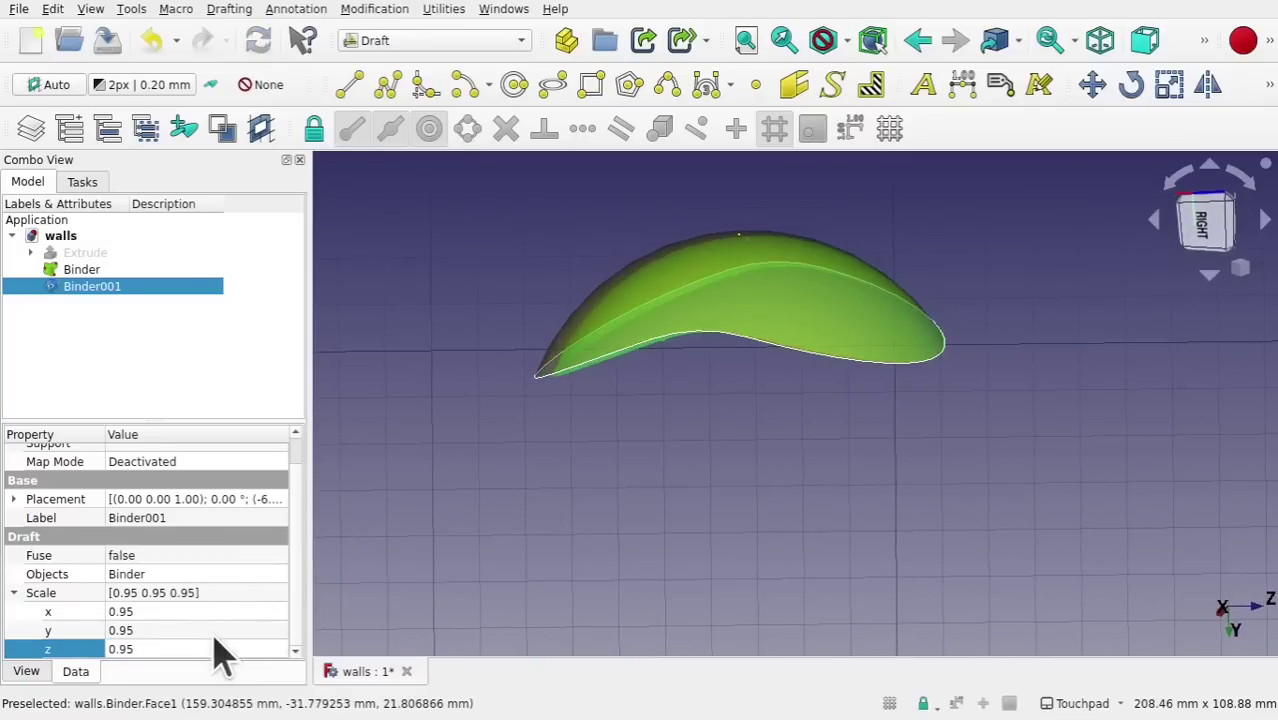
{"action": "middle_click_drag", "start_coordinate": [756, 400], "coordinate": [744, 256]}
{"action": "left_click", "coordinate": [928, 440]}
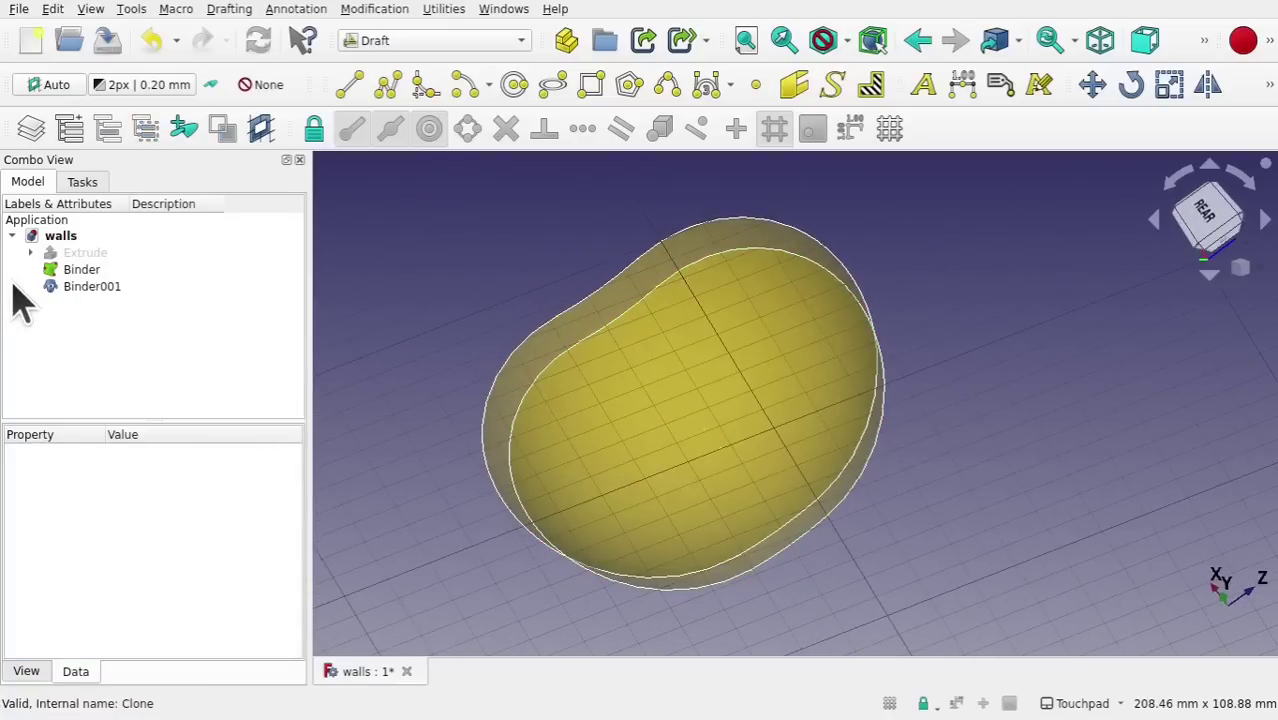
Set the x position of Binder001's placement to -0.50 mm
{"action": "left_click", "coordinate": [90, 289]}
{"action": "middle_click_drag", "start_coordinate": [807, 348], "coordinate": [790, 410]}
{"action": "left_click", "coordinate": [14, 501]}
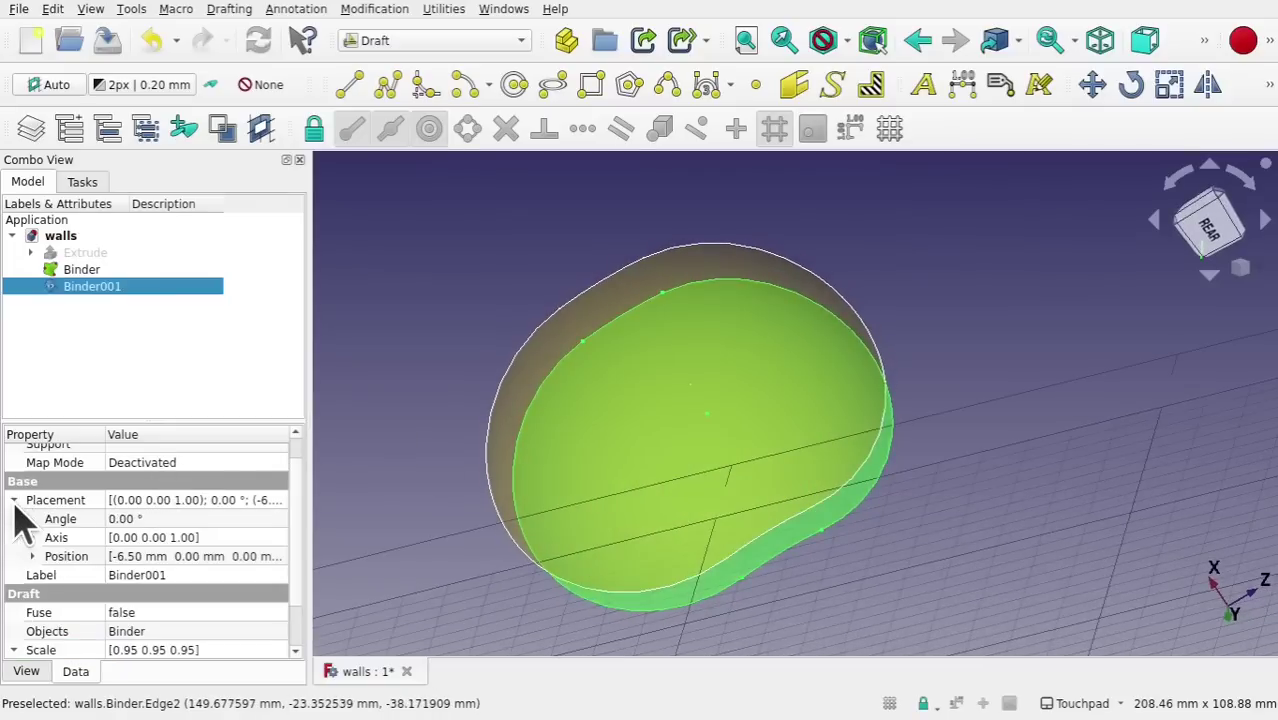
{"action": "left_click", "coordinate": [28, 557]}
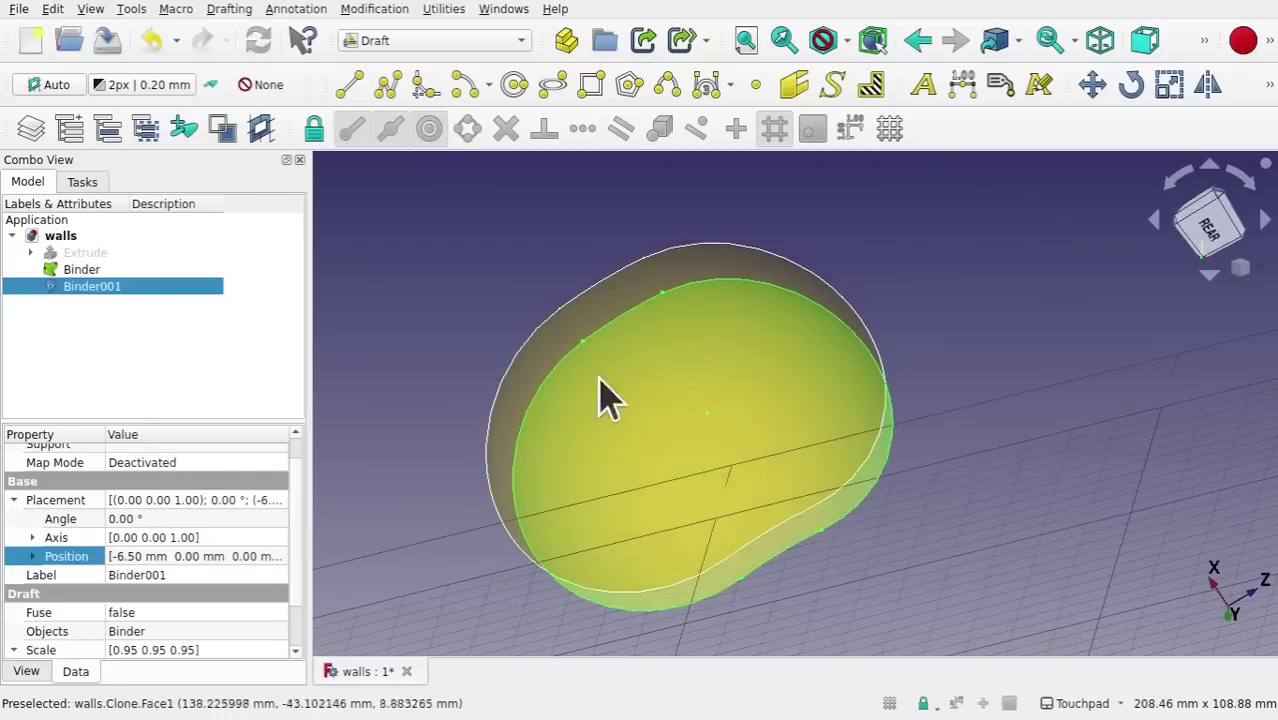
{"action": "left_click", "coordinate": [32, 556]}
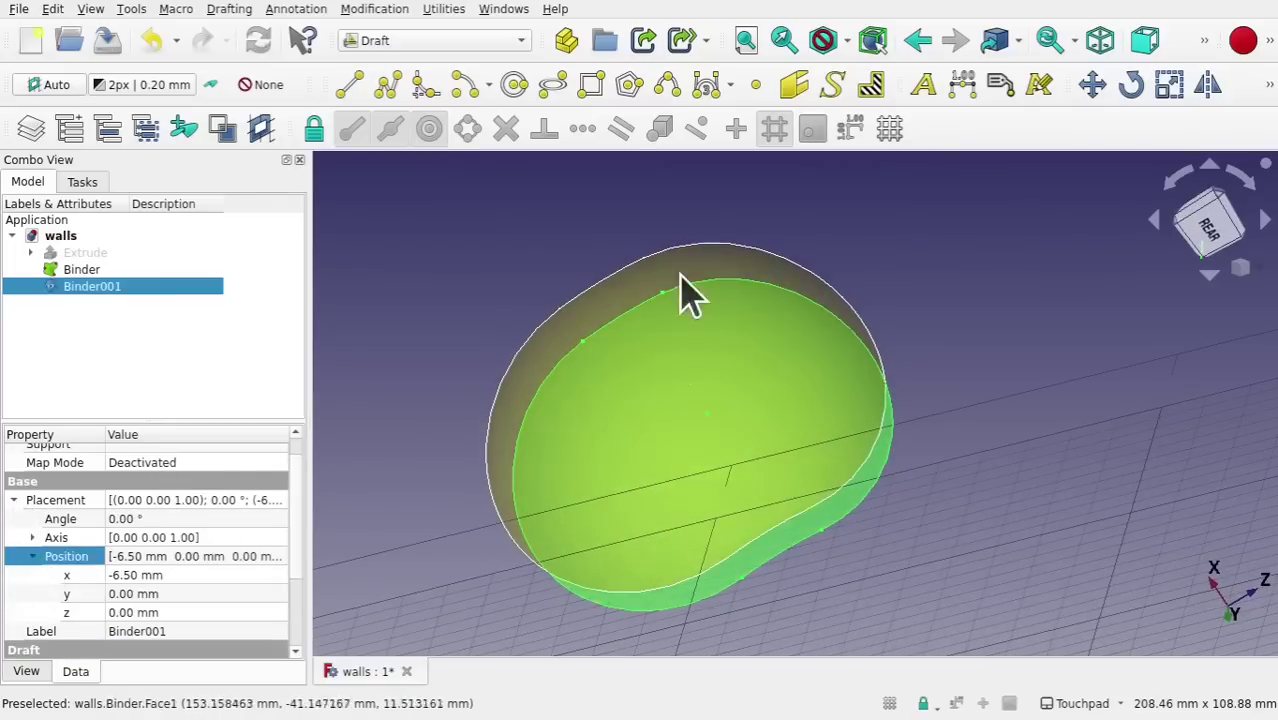
{"action": "middle_click_drag", "start_coordinate": [685, 294], "coordinate": [718, 310]}
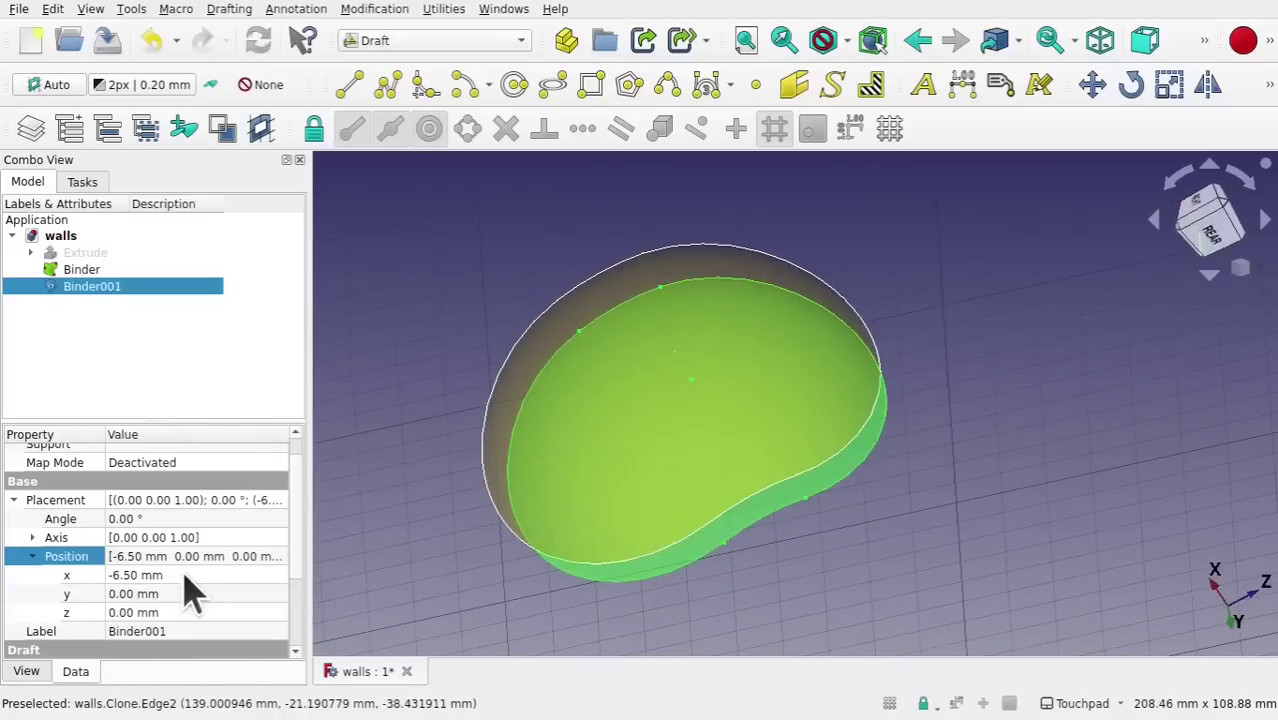
{"action": "left_click", "coordinate": [234, 575]}
{"action": "middle_click_drag", "start_coordinate": [993, 505], "coordinate": [1250, 620]}
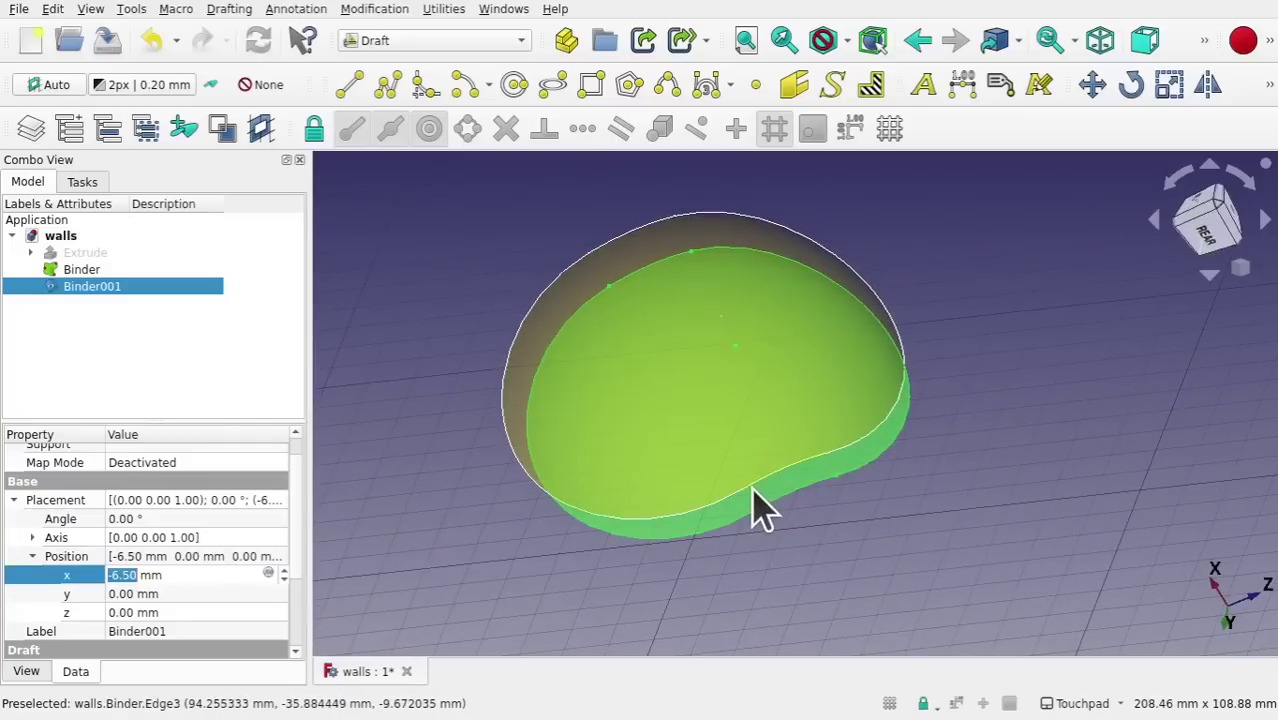
{"action": "key", "text": "Up"}
{"action": "key", "text": "Up"}
{"action": "key", "text": "Up"}
{"action": "key", "text": "Up"}
{"action": "key", "text": "Up"}
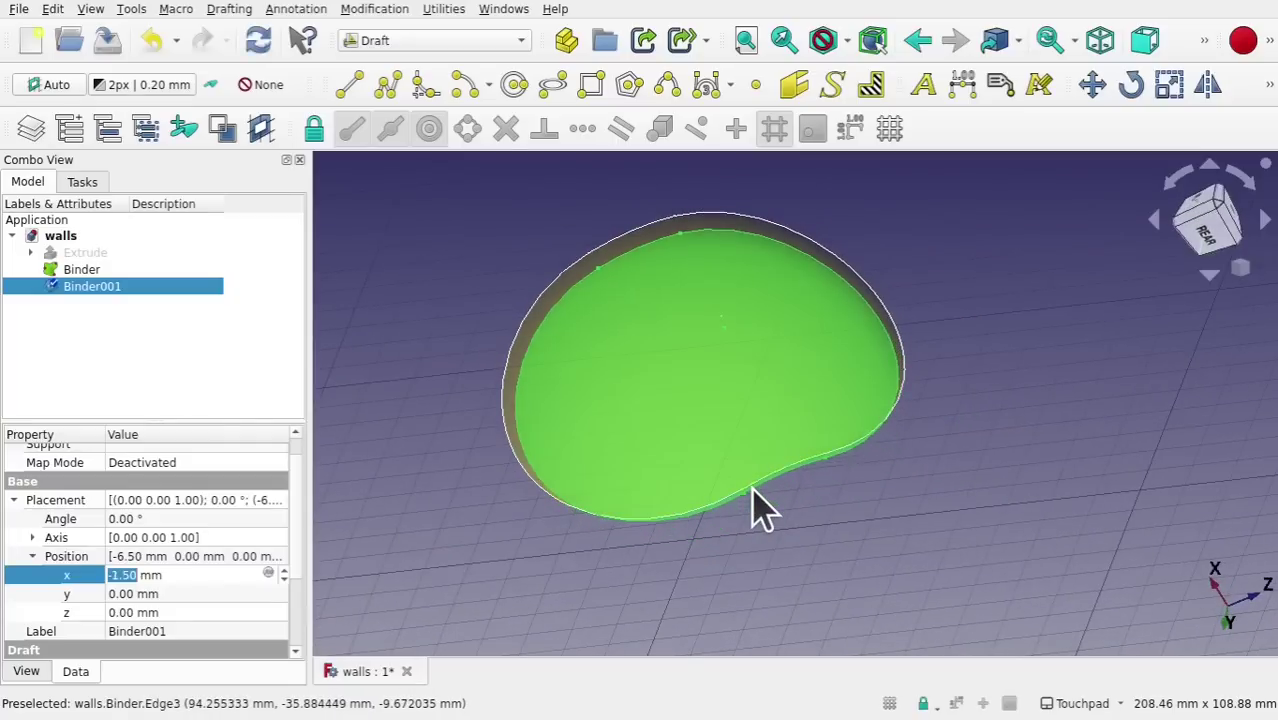
{"action": "key", "text": "Up"}
{"action": "middle_click_drag", "start_coordinate": [763, 510], "coordinate": [745, 448]}
Try y positions of -2 mm and -3 mm for Binder001 and return it to 0 mm
{"action": "left_click", "coordinate": [172, 593]}
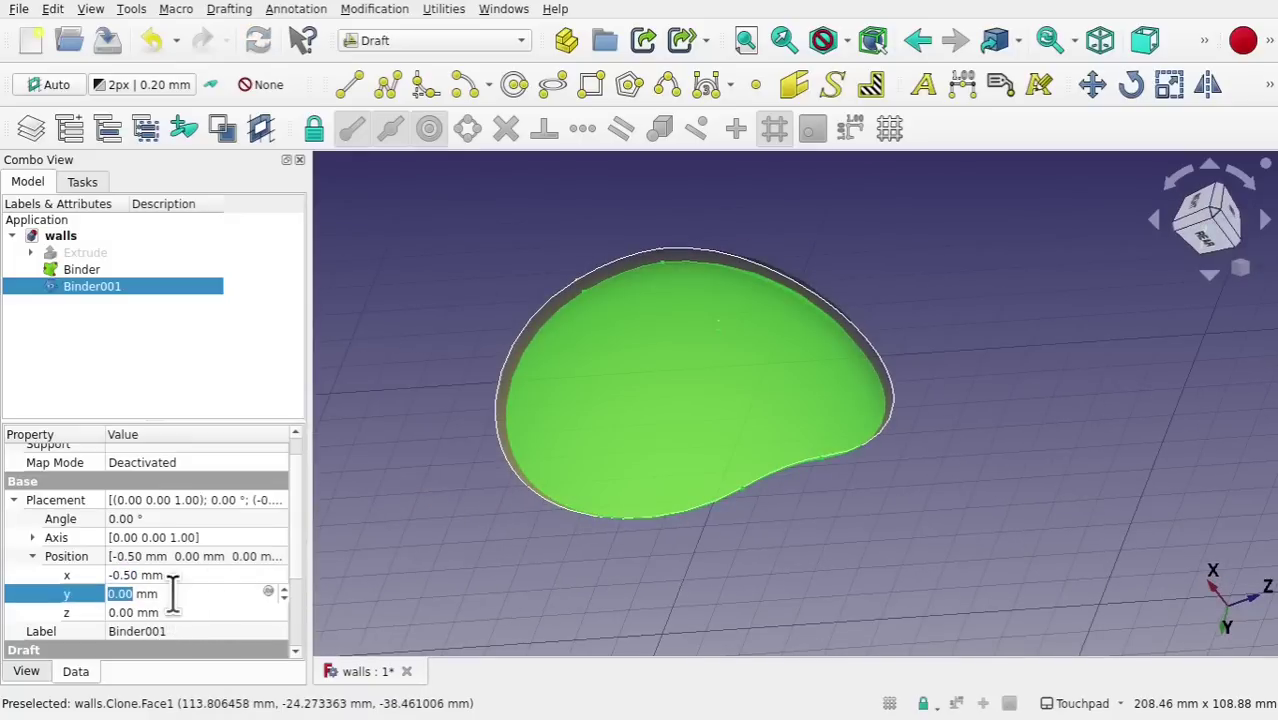
{"action": "scroll", "coordinate": [172, 593], "scroll_direction": "down", "scroll_amount": 2}
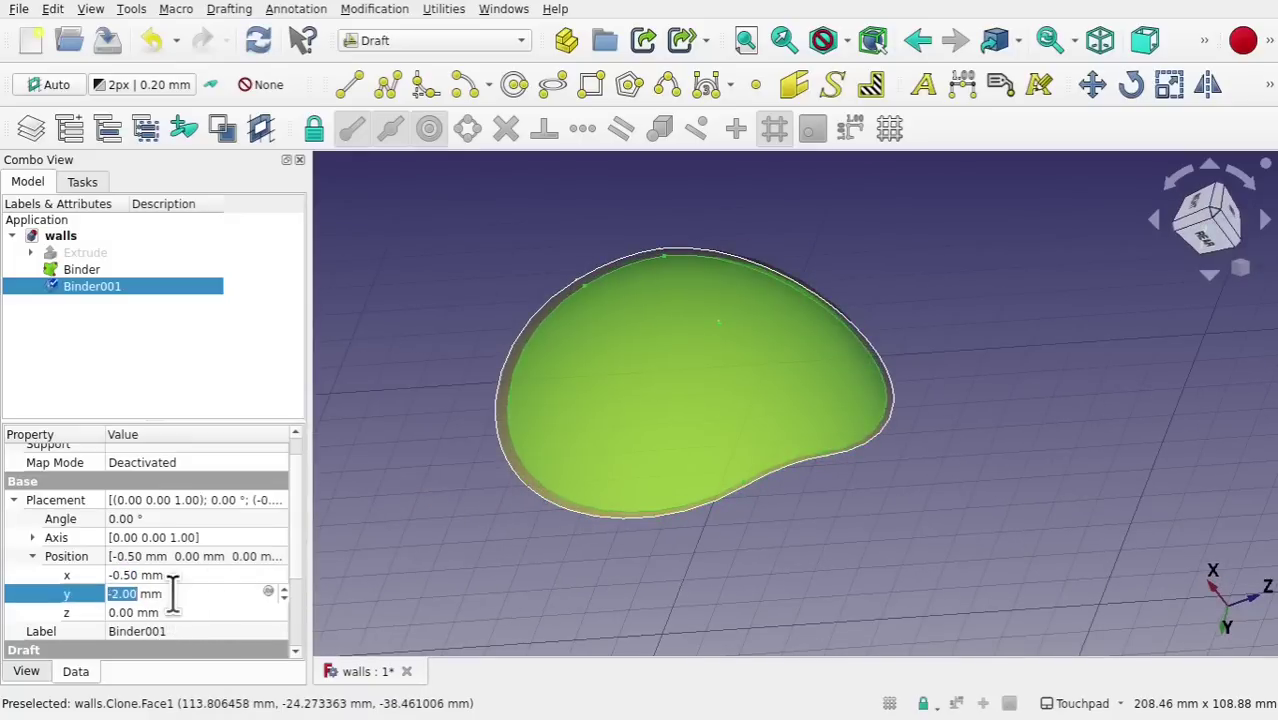
{"action": "middle_click_drag", "start_coordinate": [648, 331], "coordinate": [799, 312]}
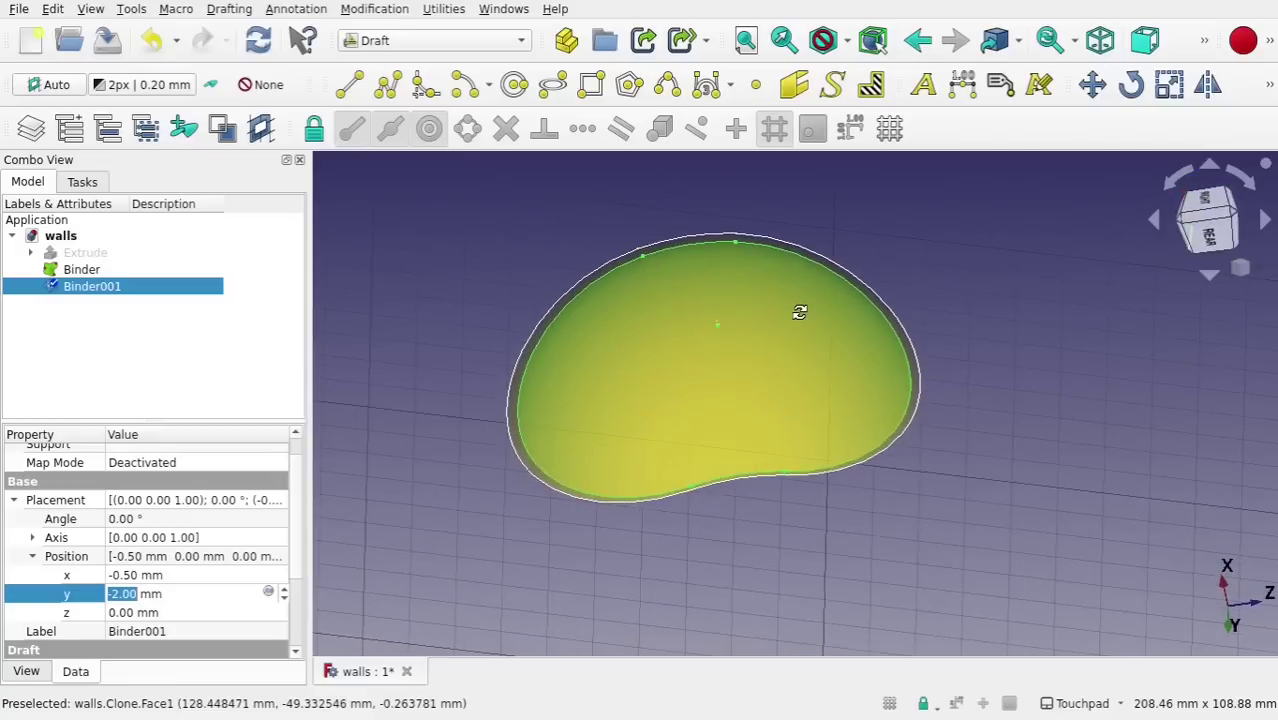
{"action": "key", "text": "Down"}
{"action": "key", "text": "Up"}
{"action": "key", "text": "Up"}
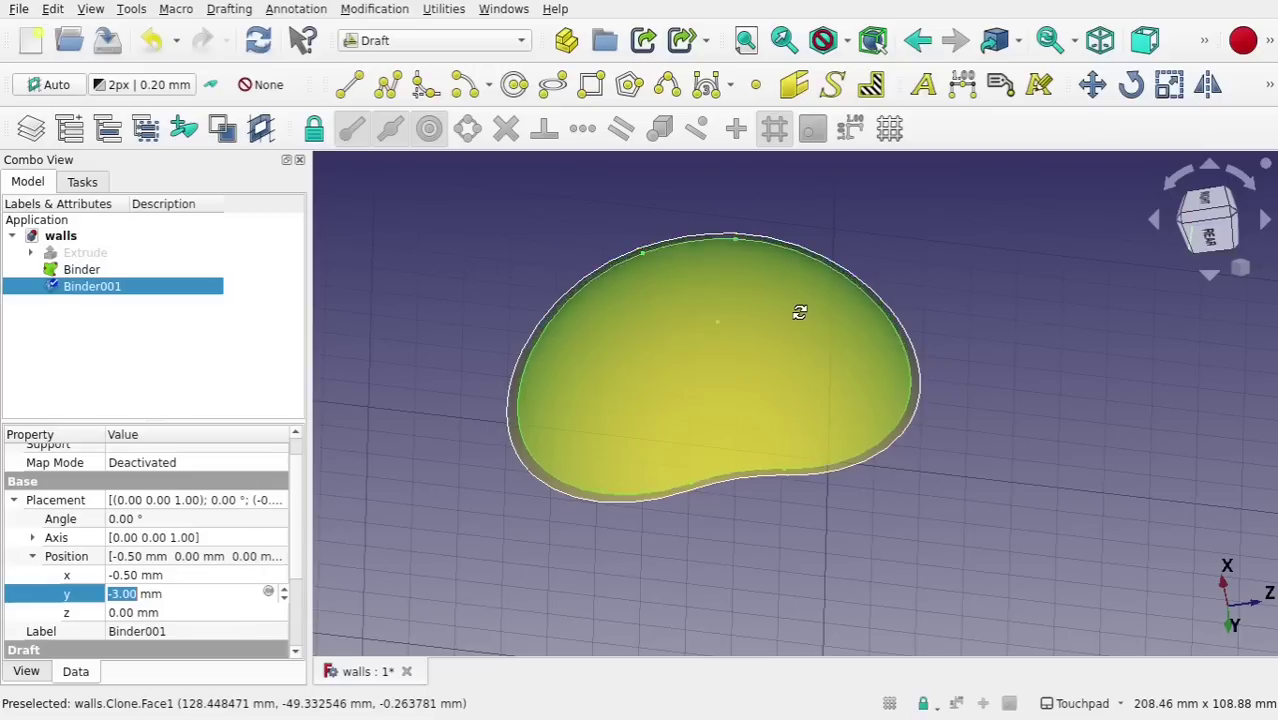
{"action": "key", "text": "Up"}
{"action": "middle_click_drag", "start_coordinate": [802, 308], "coordinate": [805, 410]}
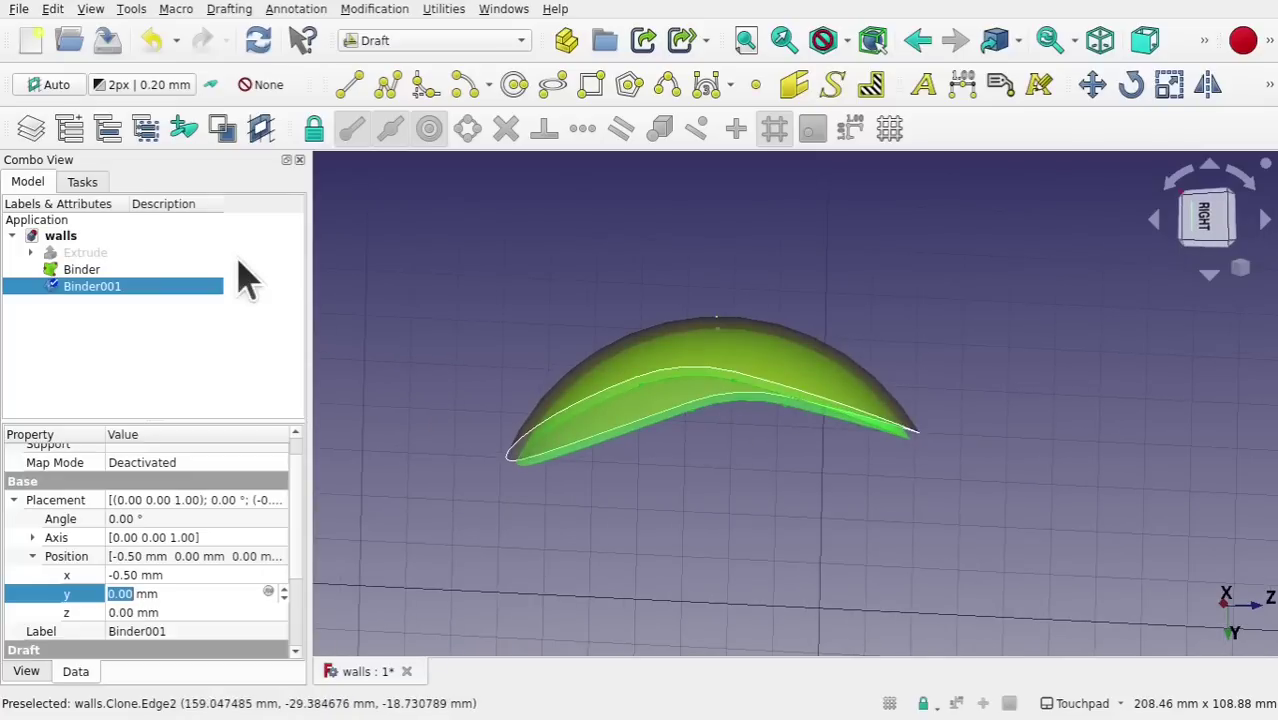
Hide the drawing grid and switch to the Part workbench
{"action": "left_click", "coordinate": [432, 44]}
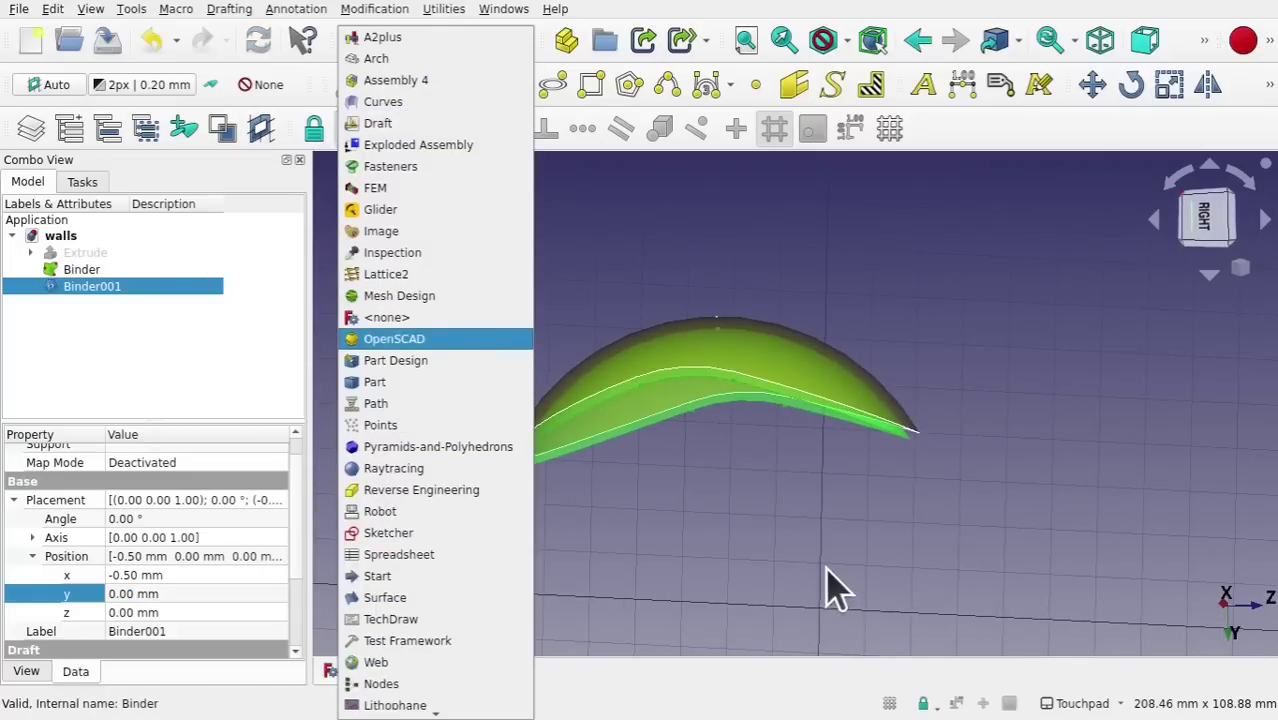
{"action": "left_click", "coordinate": [889, 708]}
{"action": "left_click", "coordinate": [889, 708]}
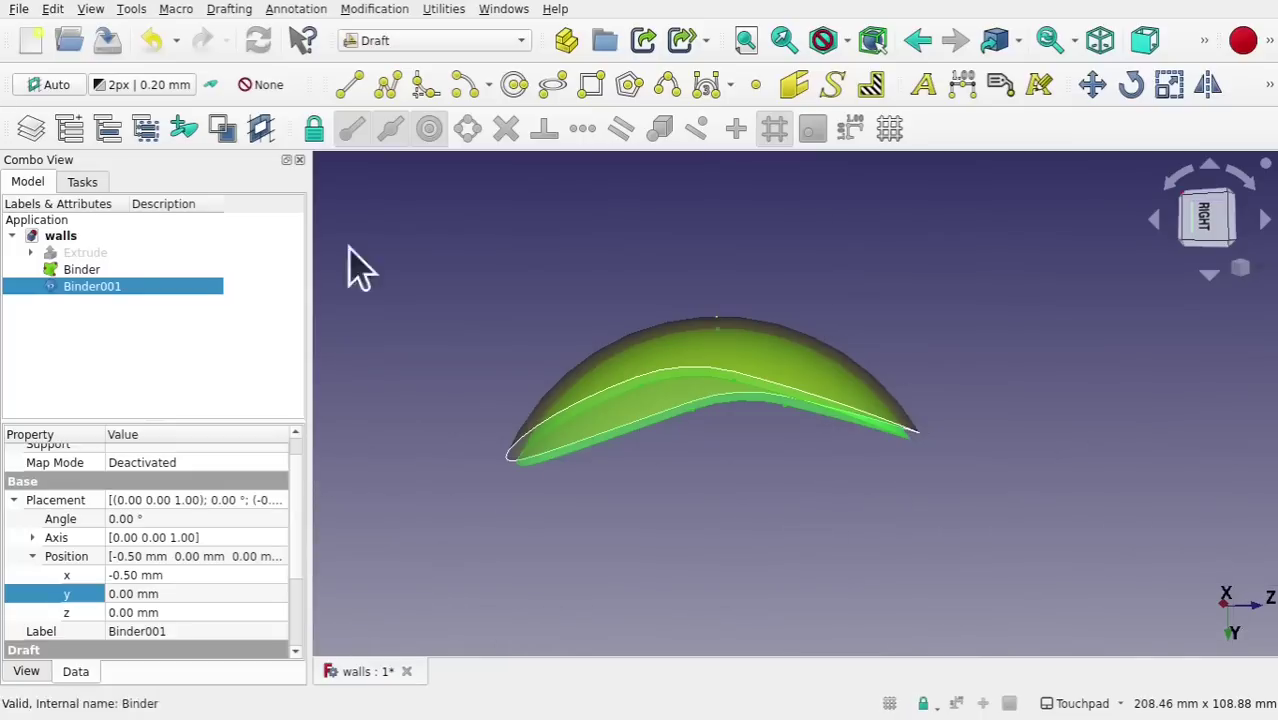
{"action": "left_click", "coordinate": [372, 41]}
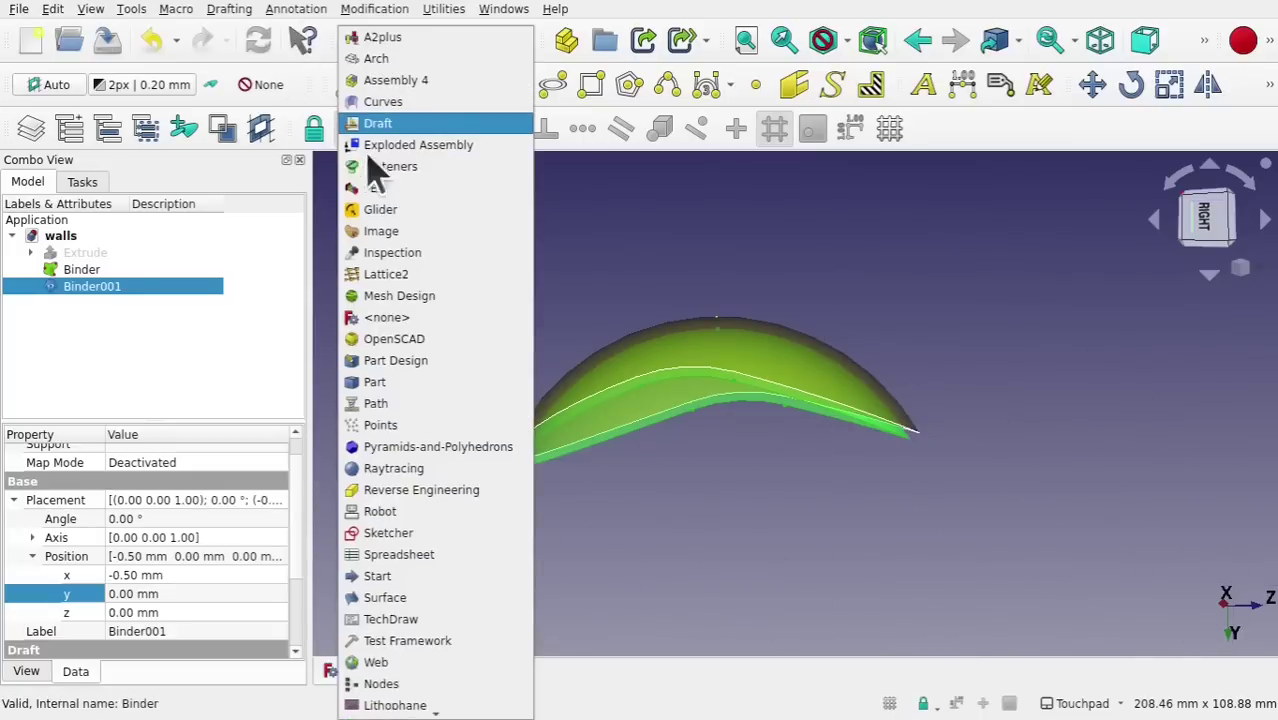
{"action": "left_click", "coordinate": [420, 383]}
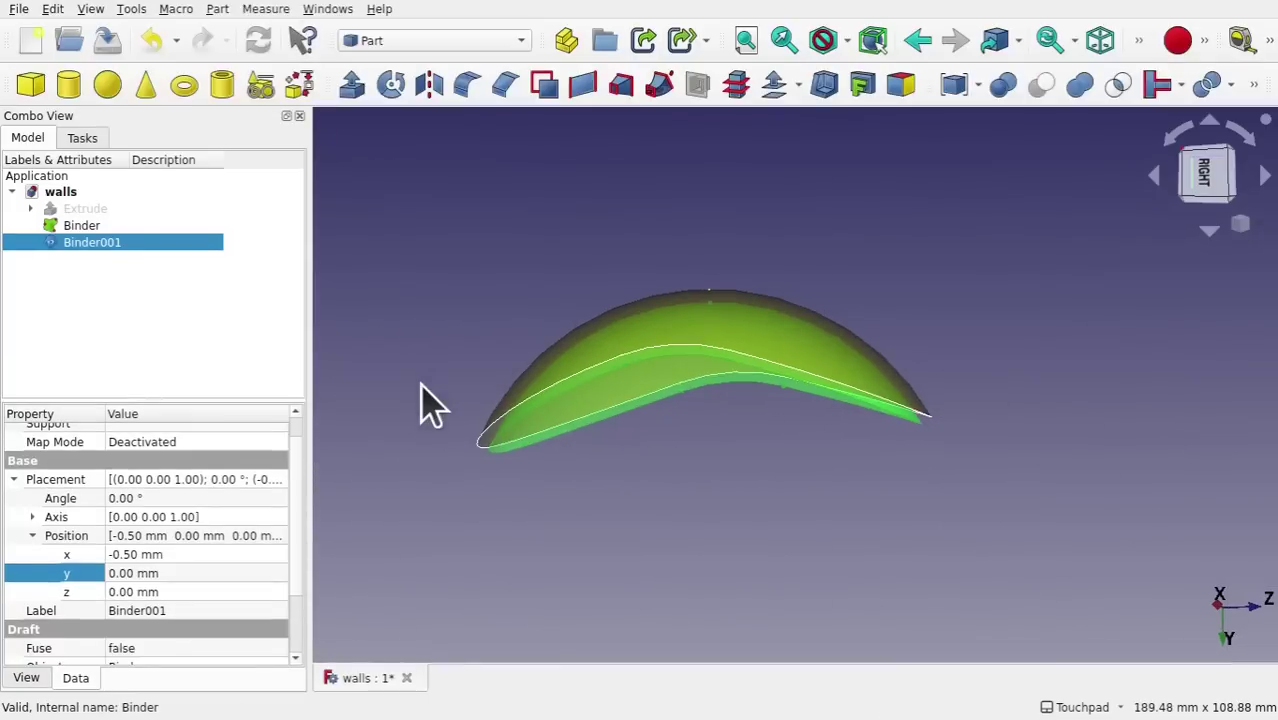
Create a solid loft from the profiles Binder and Binder001
{"action": "left_click_drag", "start_coordinate": [476, 286], "coordinate": [506, 249], "text": "alt"}
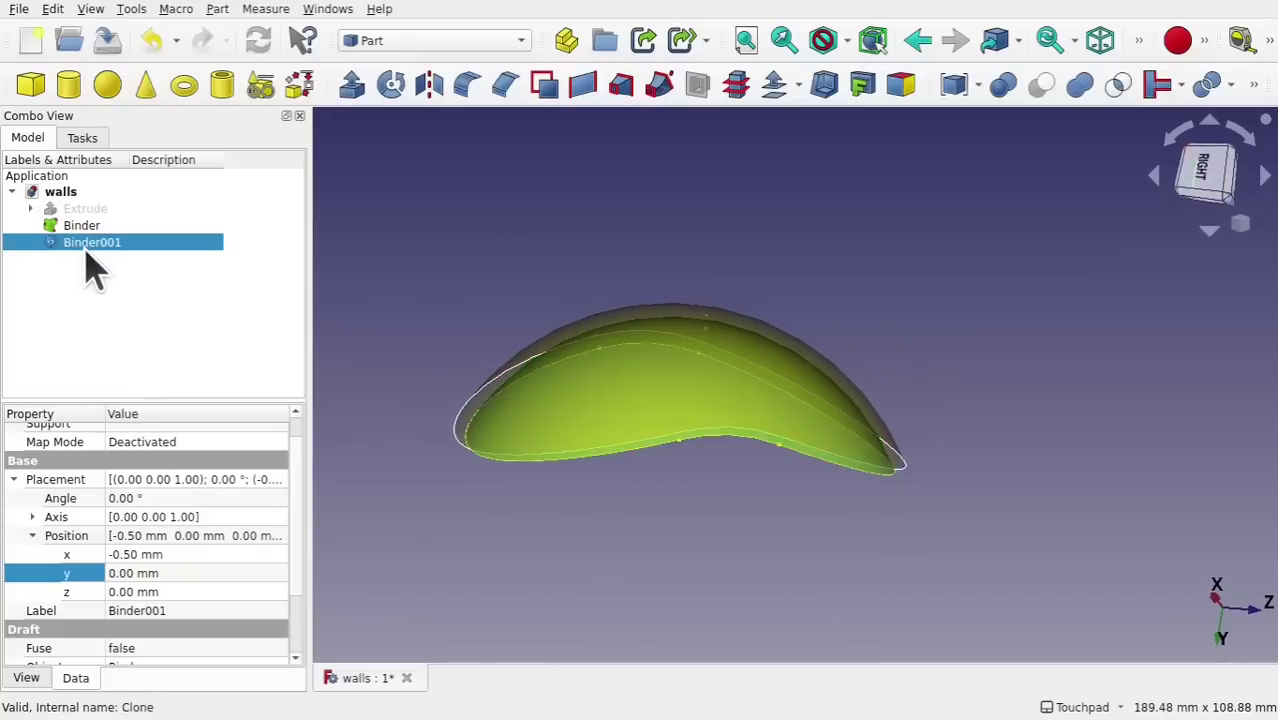
{"action": "left_click", "coordinate": [217, 10]}
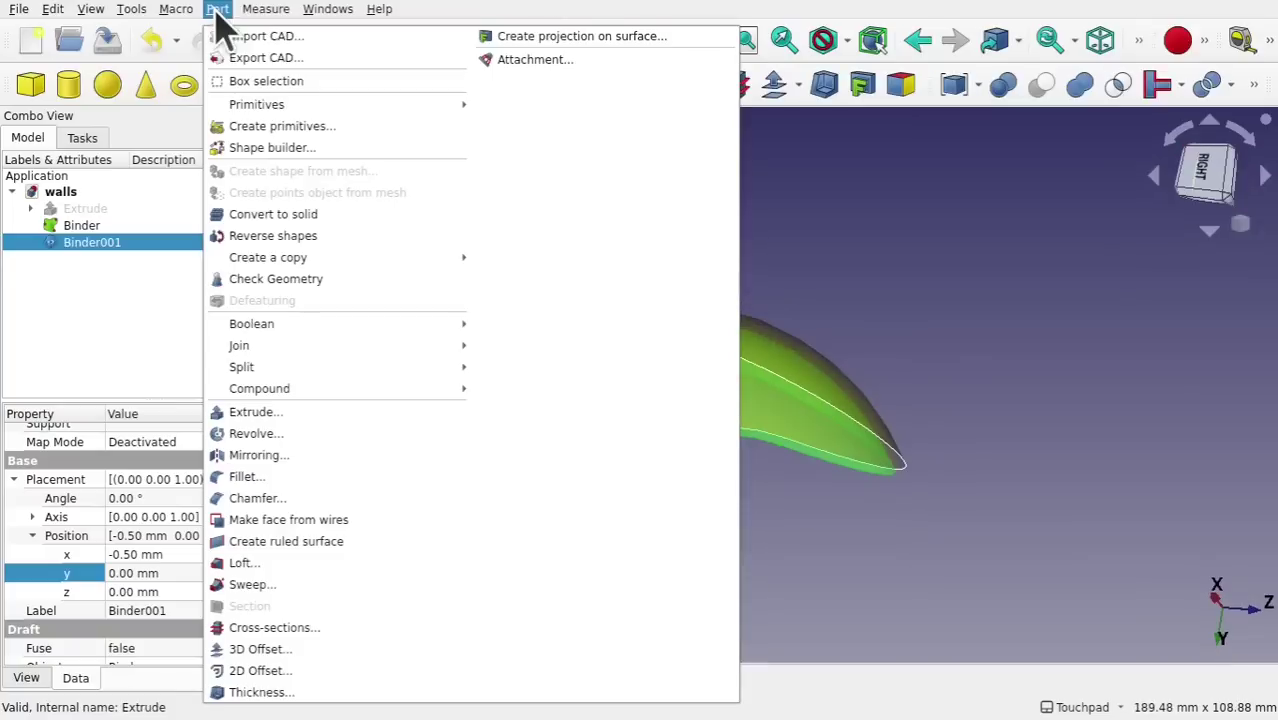
{"action": "left_click", "coordinate": [300, 563]}
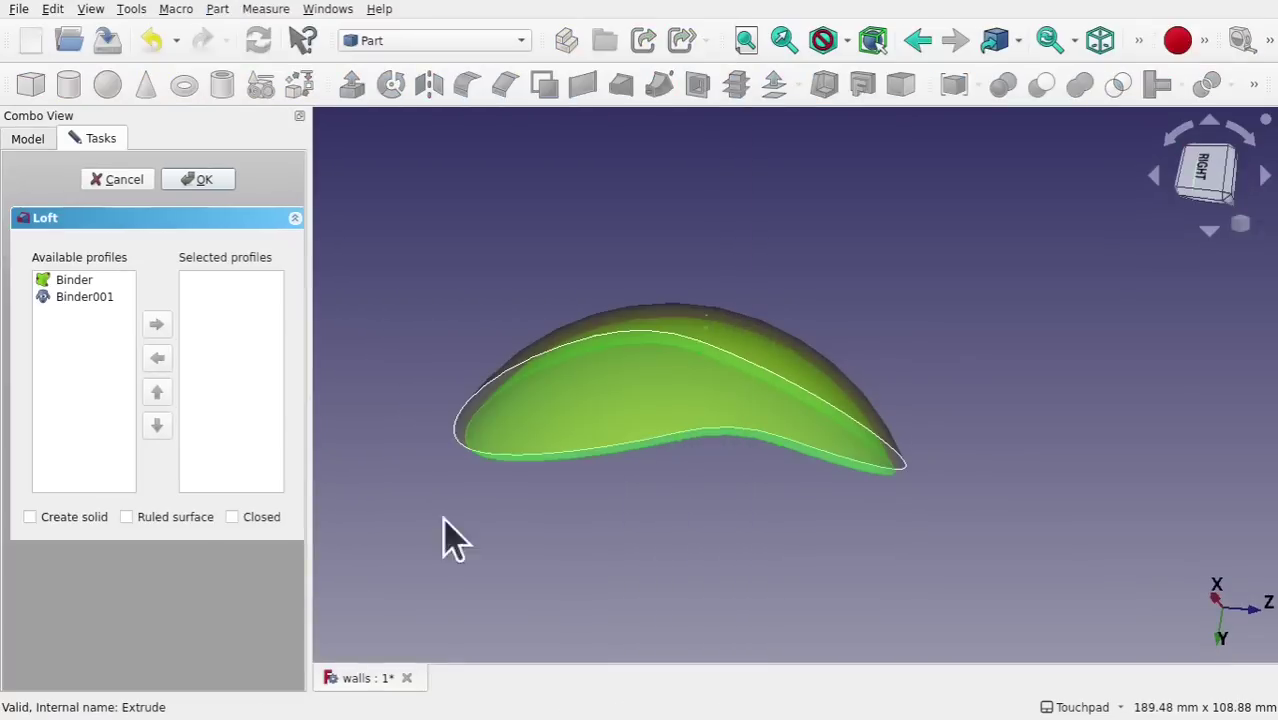
{"action": "double_click", "coordinate": [75, 280]}
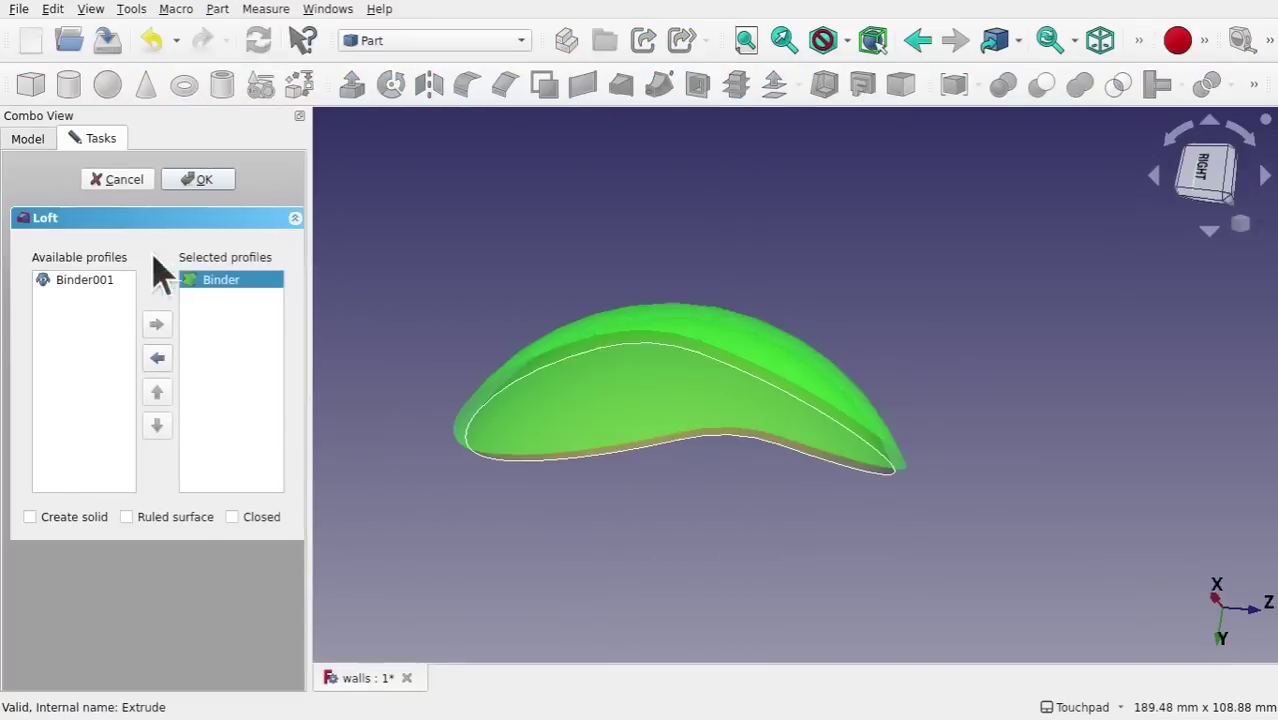
{"action": "double_click", "coordinate": [84, 281]}
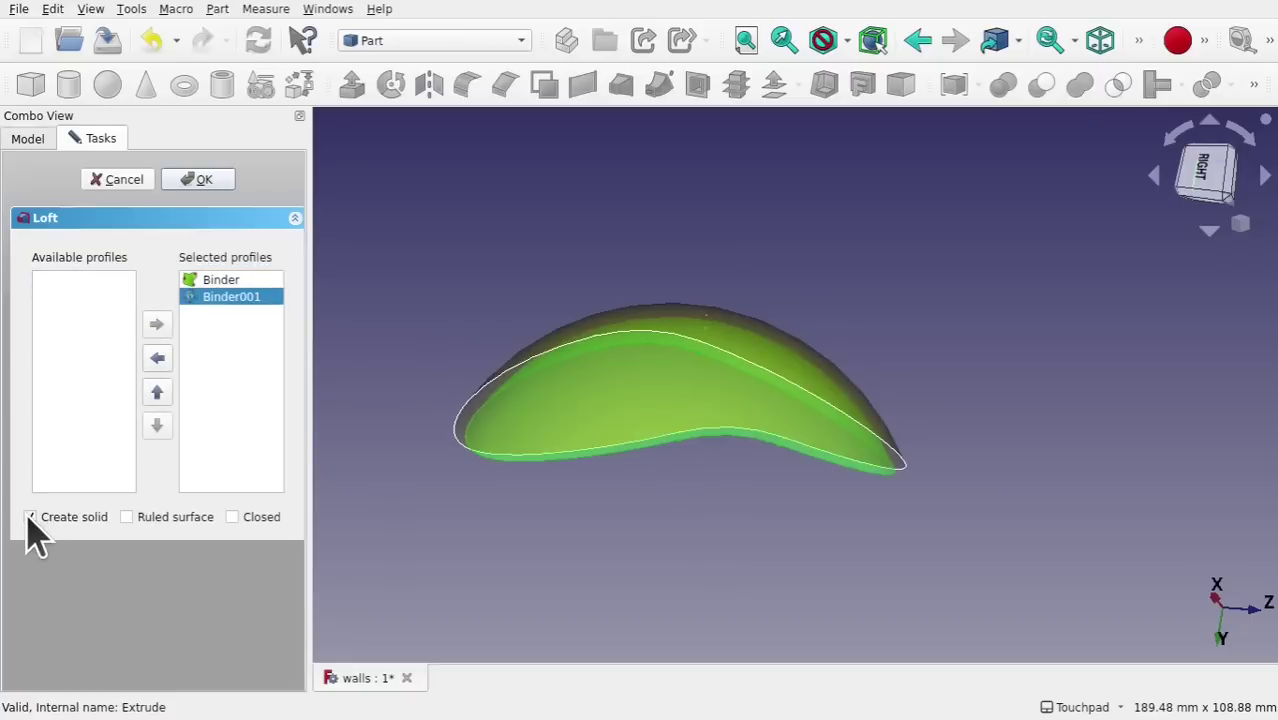
{"action": "left_click_drag", "start_coordinate": [476, 514], "coordinate": [584, 459], "text": "alt"}
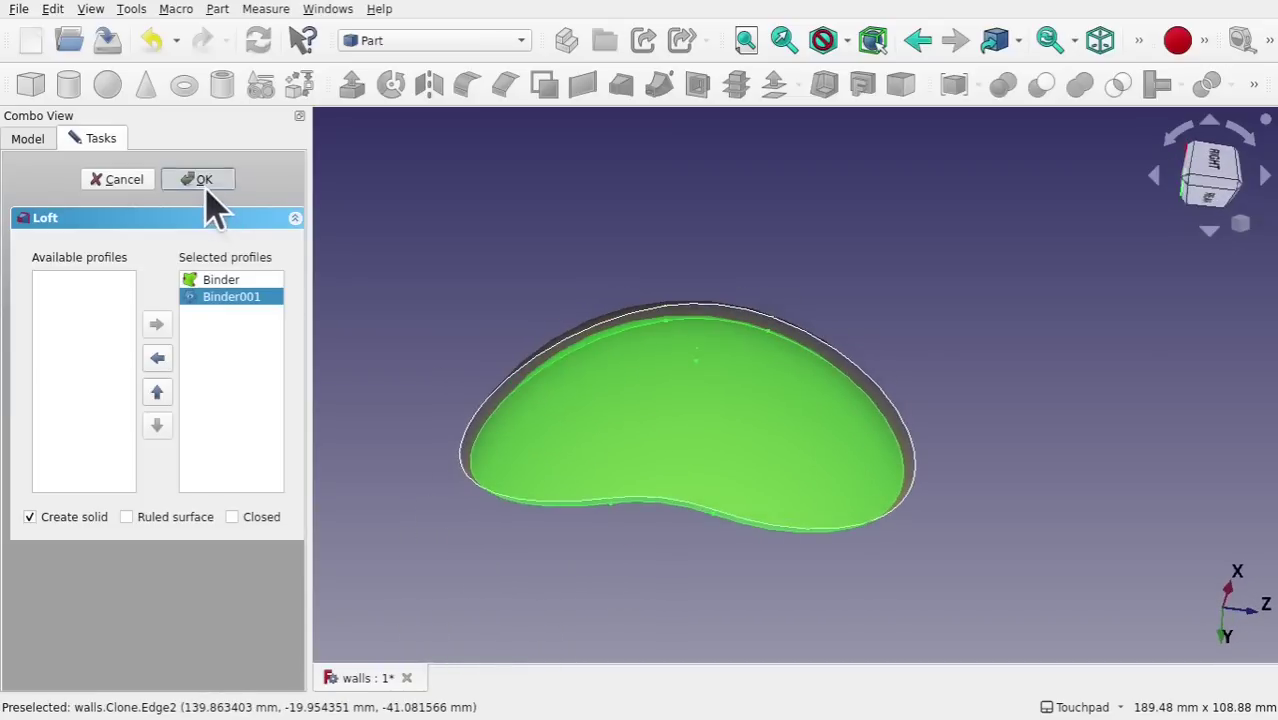
{"action": "left_click", "coordinate": [203, 182]}
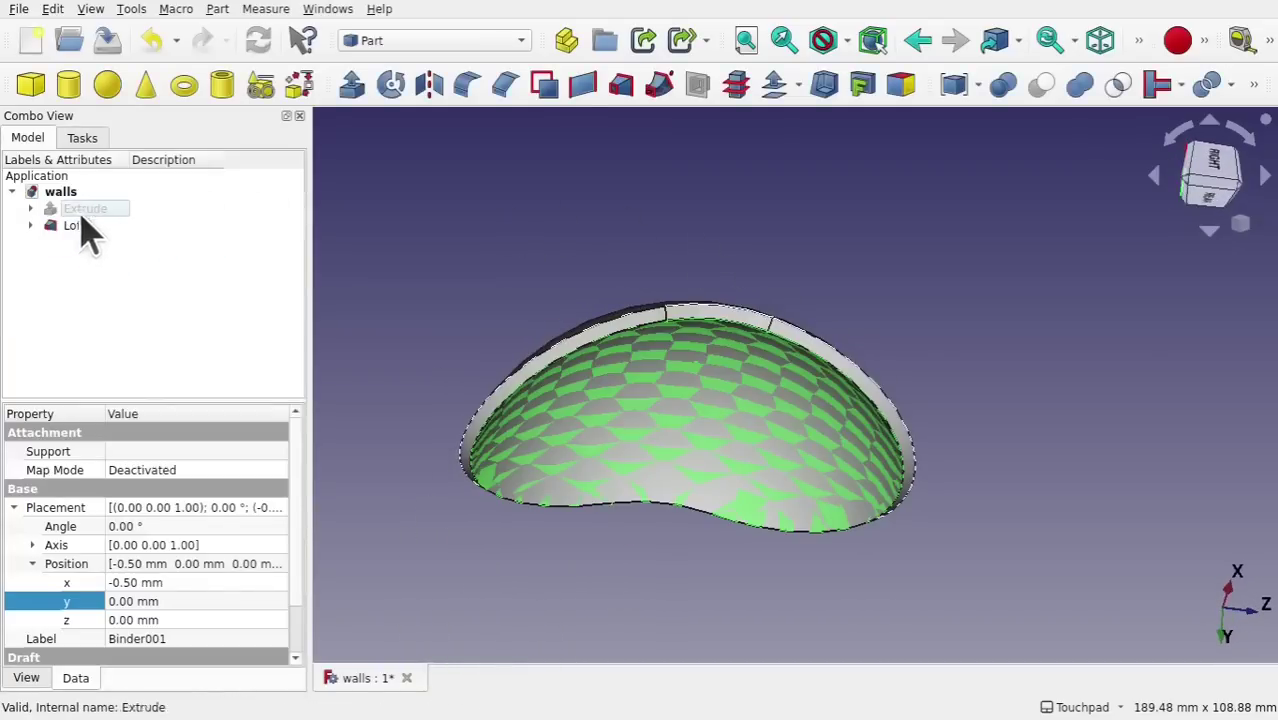
Hide the Binder and Binder001 profiles nested under the loft
{"action": "left_click", "coordinate": [31, 225]}
{"action": "left_click", "coordinate": [112, 244]}
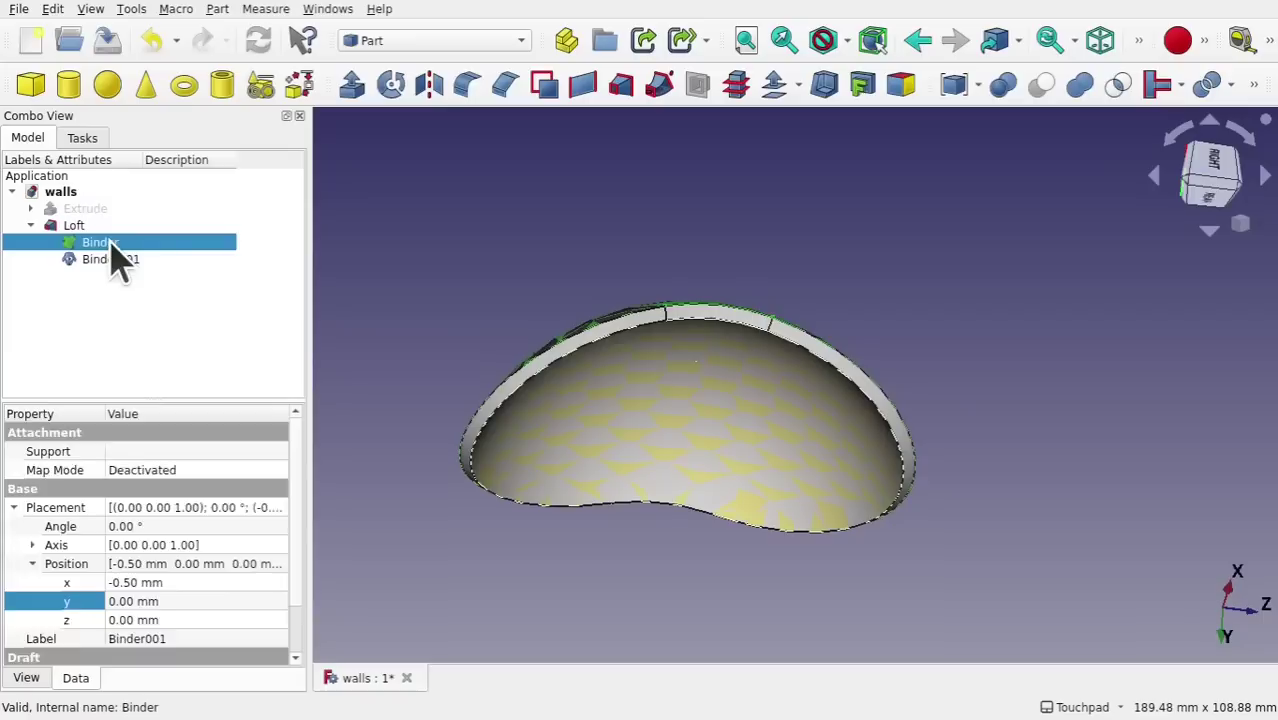
{"action": "left_click", "coordinate": [115, 264], "text": "ctrl"}
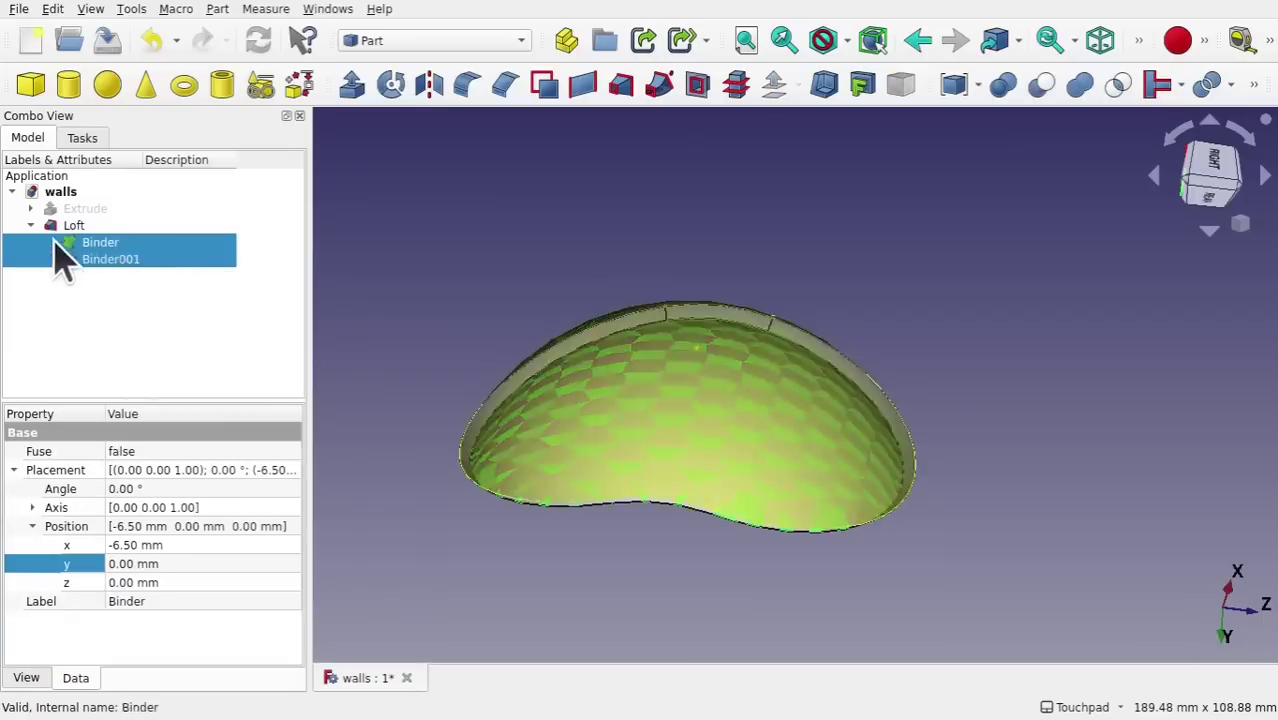
{"action": "key", "text": "space"}
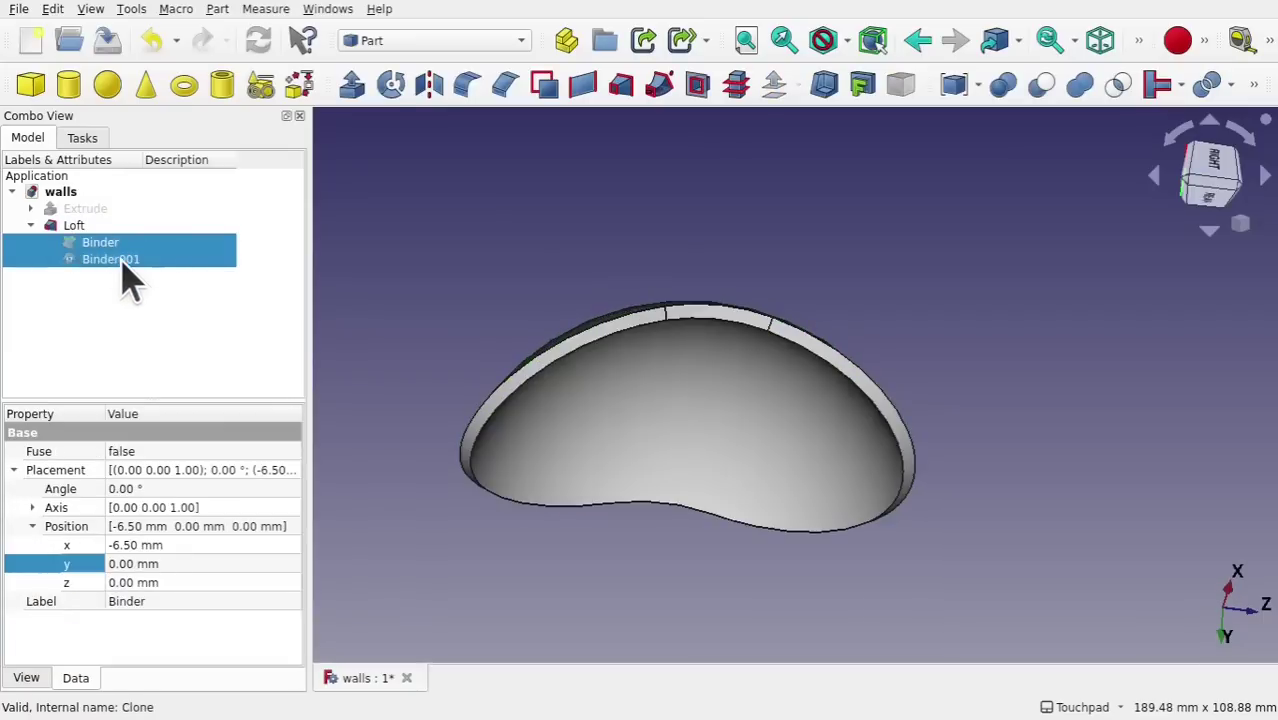
Set the y position of the loft's Binder001 profile to -1.00 mm after inspecting the shell's pointed tip
{"action": "left_click", "coordinate": [856, 247]}
{"action": "left_click_drag", "start_coordinate": [856, 247], "coordinate": [1101, 394], "text": "alt"}
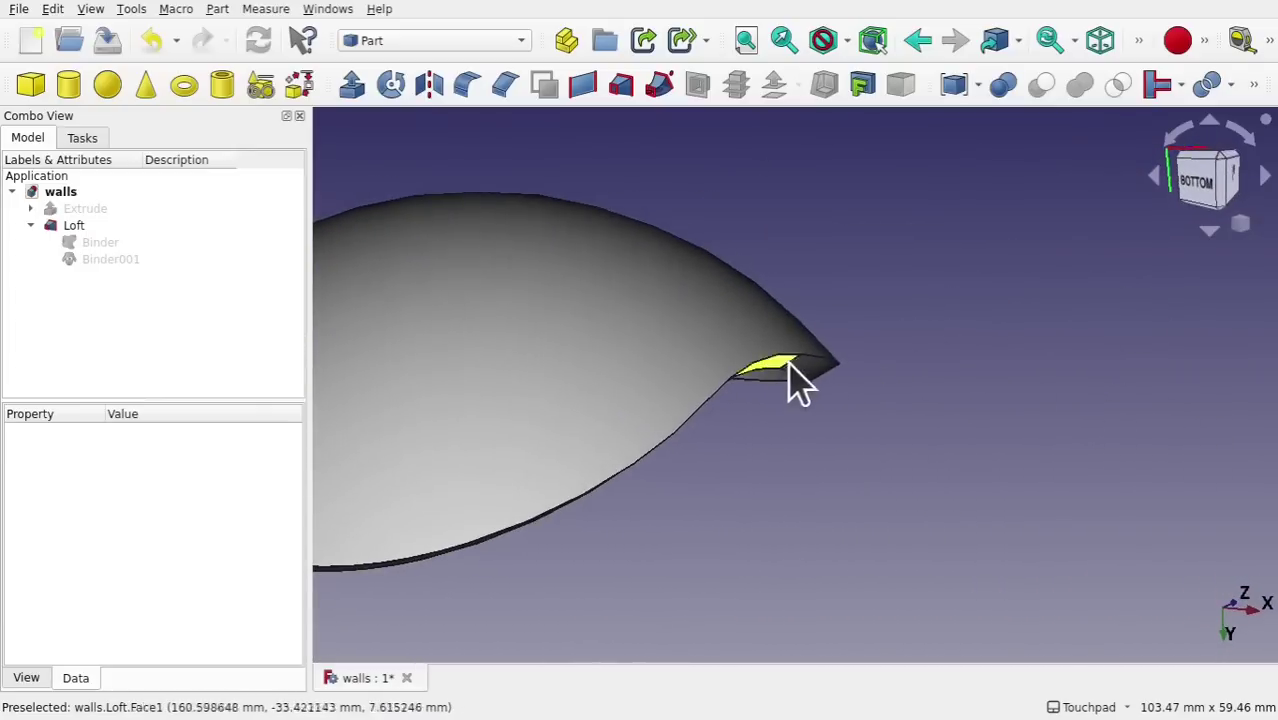
{"action": "left_click_drag", "start_coordinate": [808, 405], "coordinate": [790, 439], "text": "alt"}
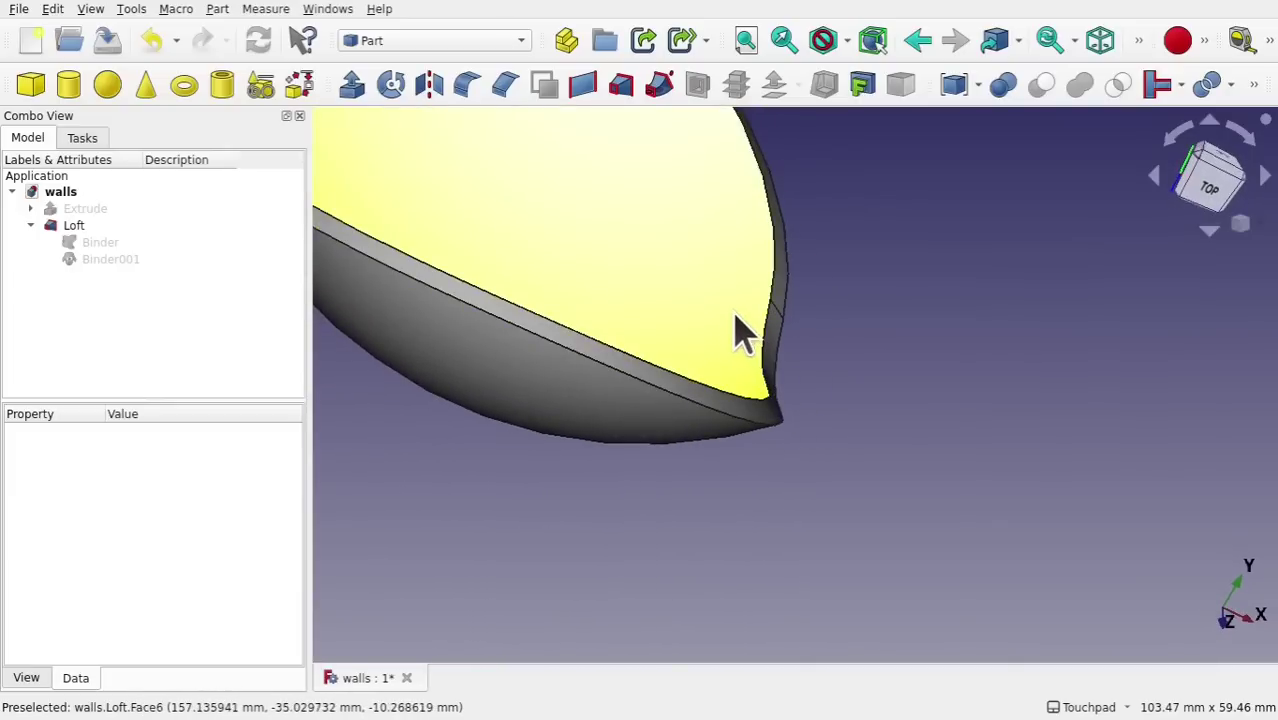
{"action": "left_click_drag", "start_coordinate": [736, 330], "coordinate": [812, 355], "text": "alt"}
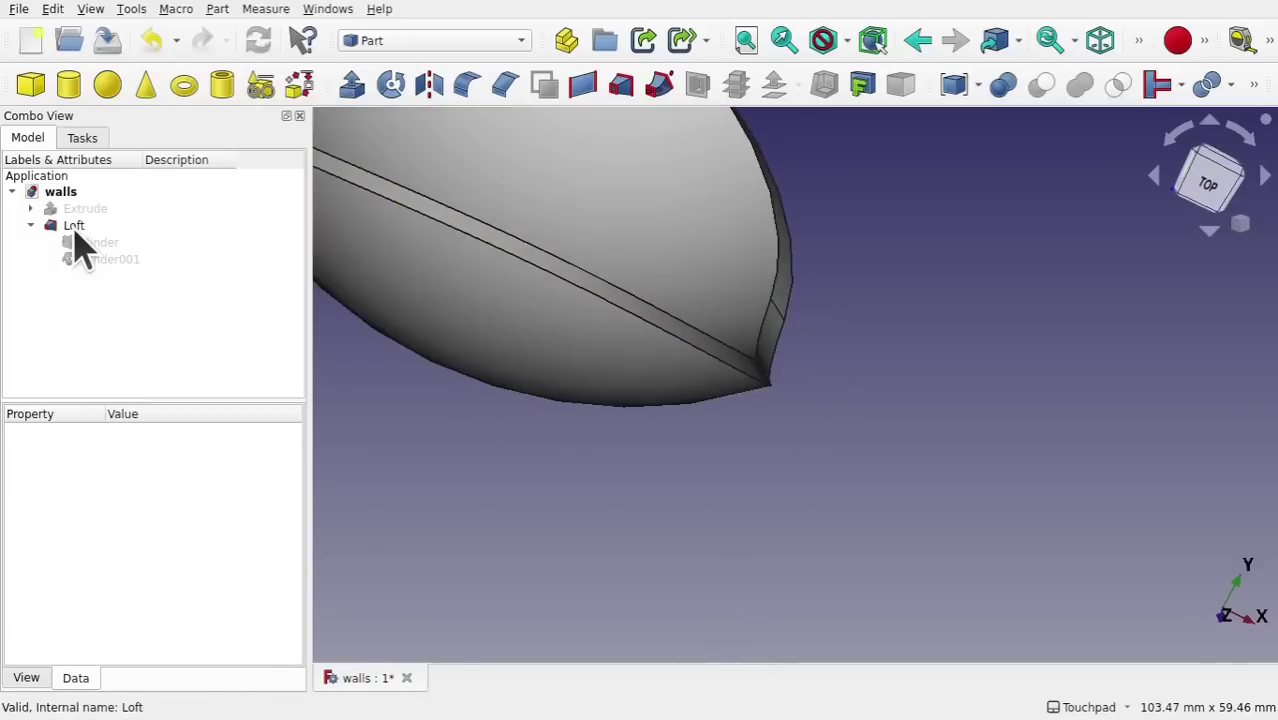
{"action": "left_click", "coordinate": [108, 262]}
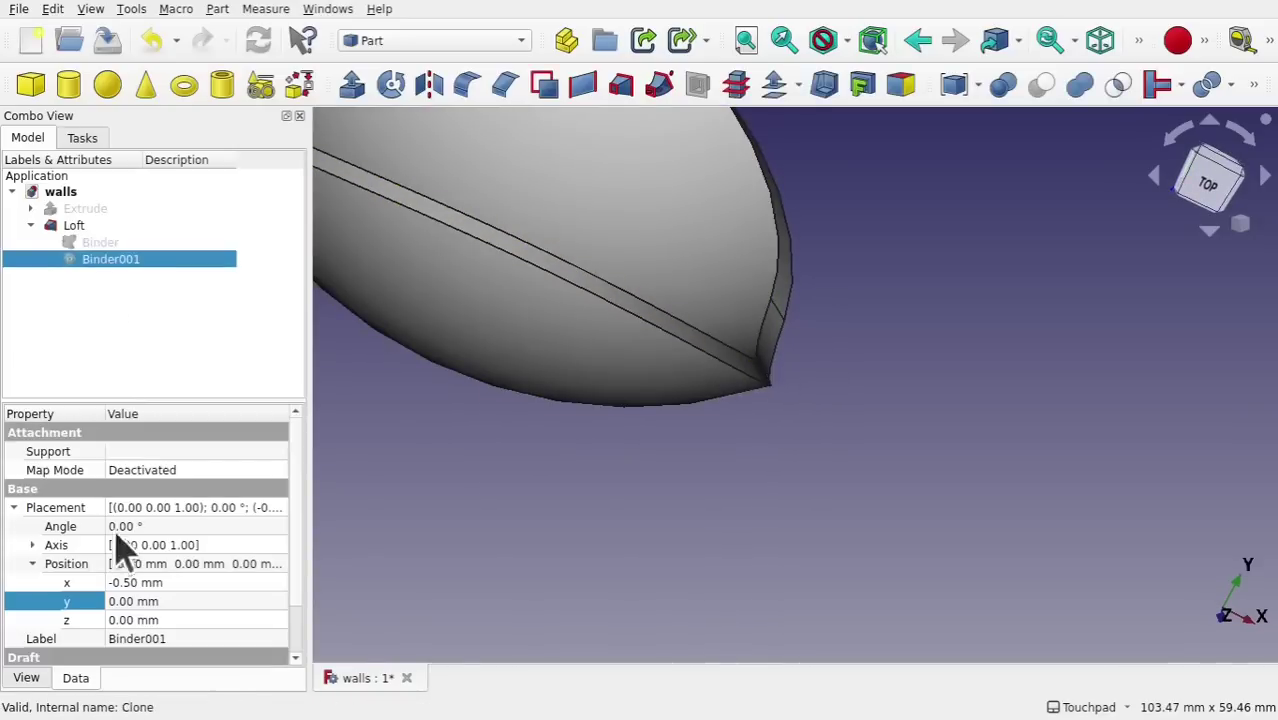
{"action": "left_click", "coordinate": [190, 601]}
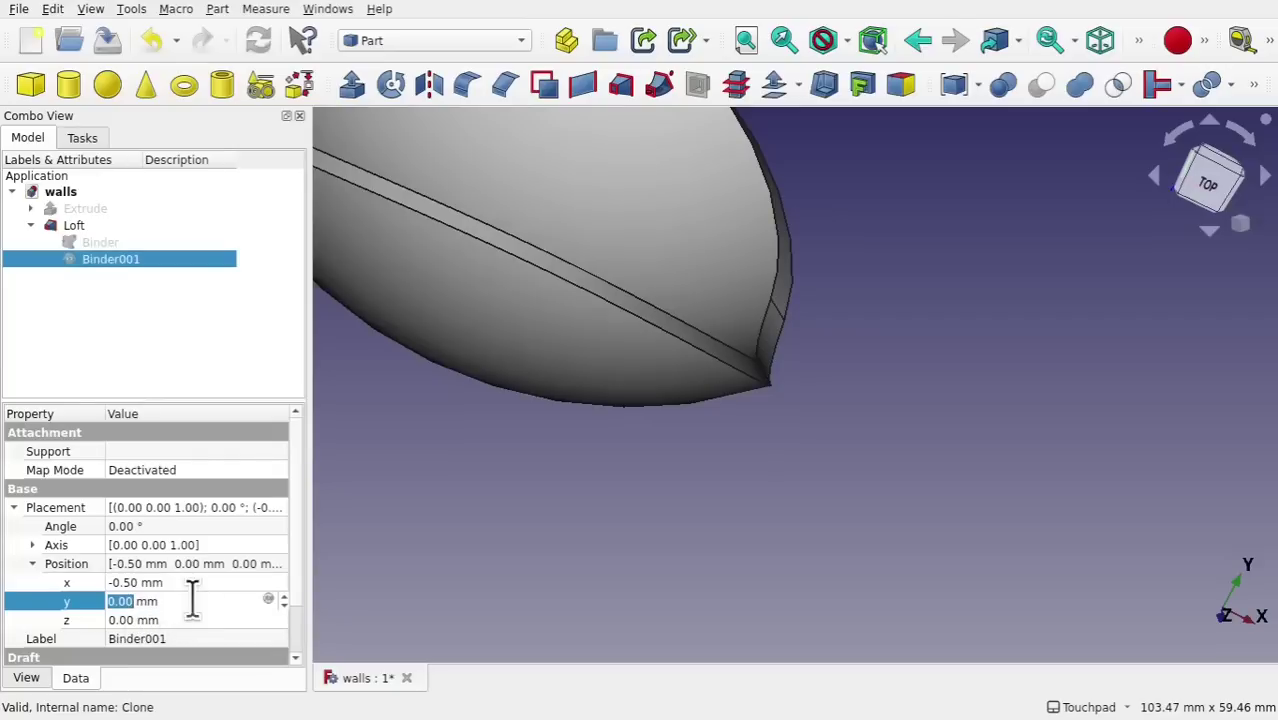
{"action": "key", "text": "Return"}
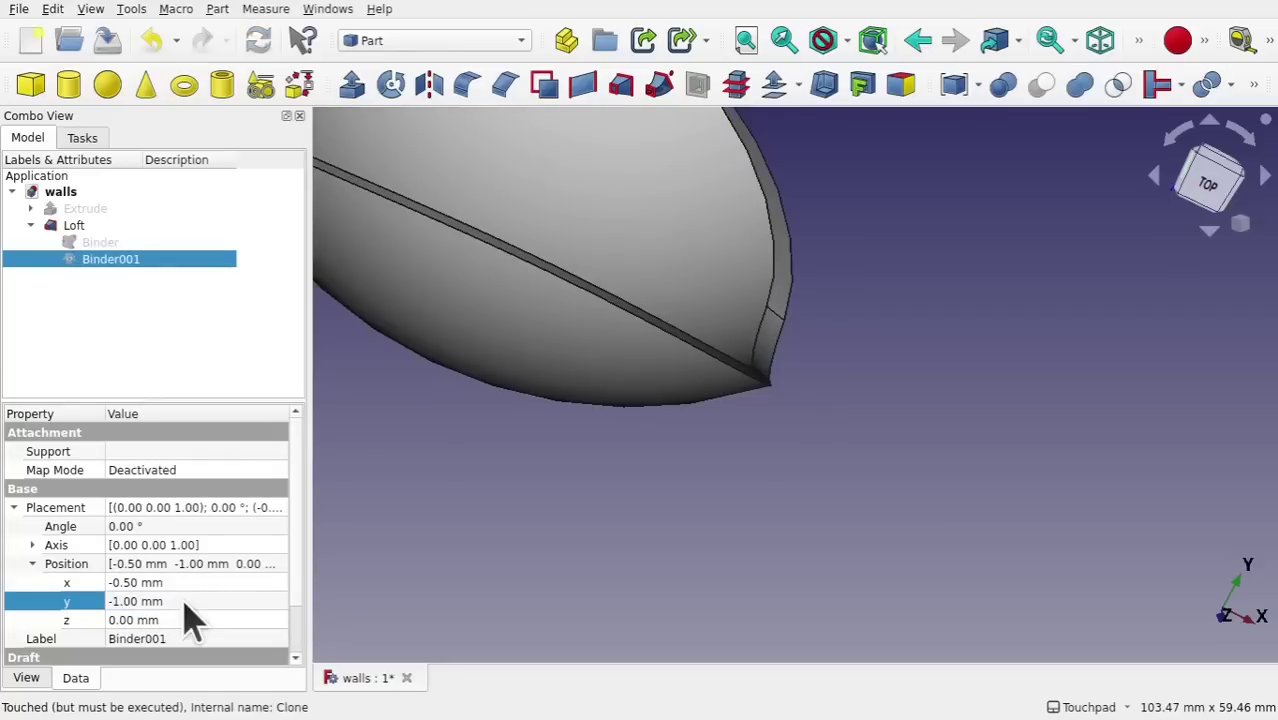
Set the y position of the loft's Binder001 profile to -2.00 mm
{"action": "middle_click_drag", "start_coordinate": [783, 430], "coordinate": [797, 283]}
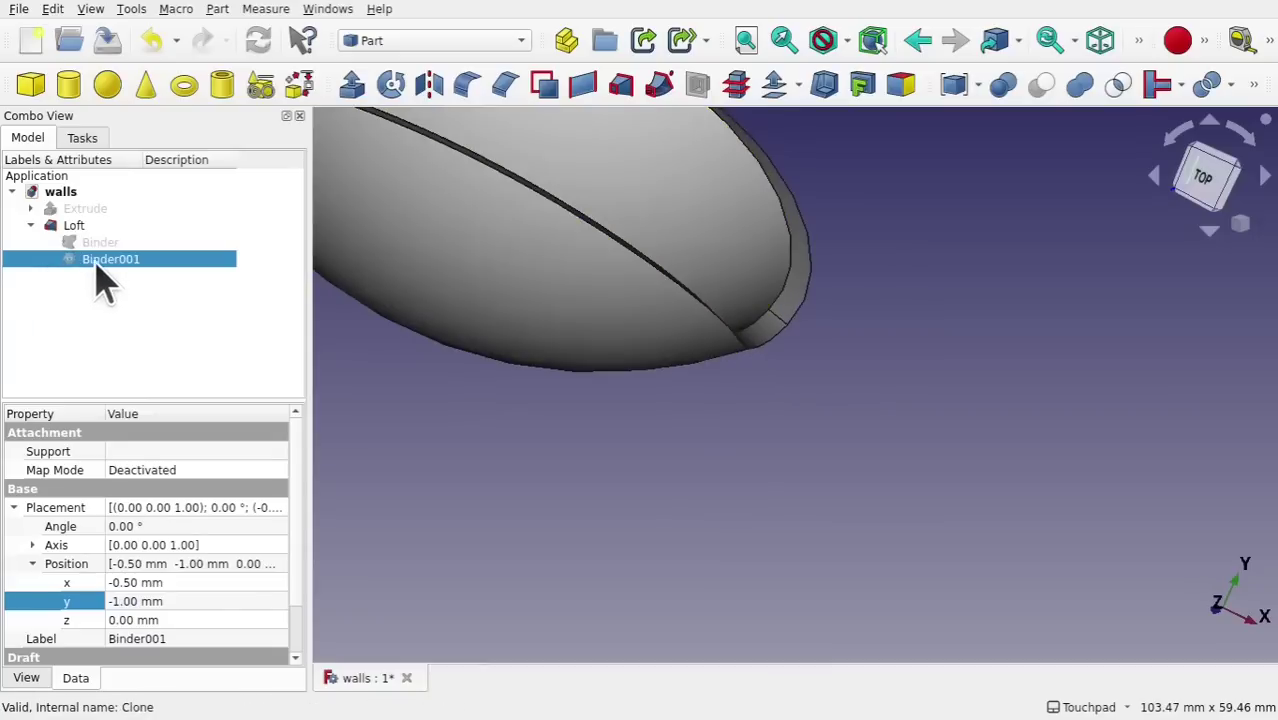
{"action": "key", "text": "space"}
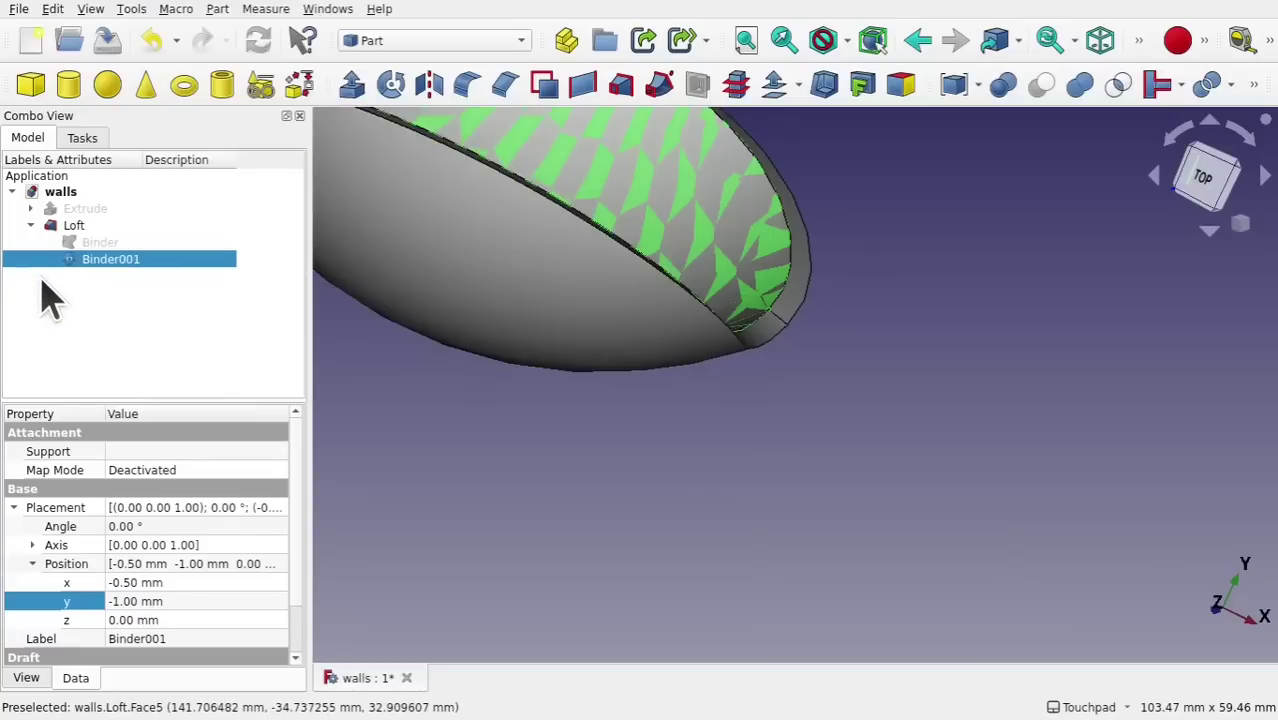
{"action": "key", "text": "space"}
{"action": "left_click", "coordinate": [193, 601]}
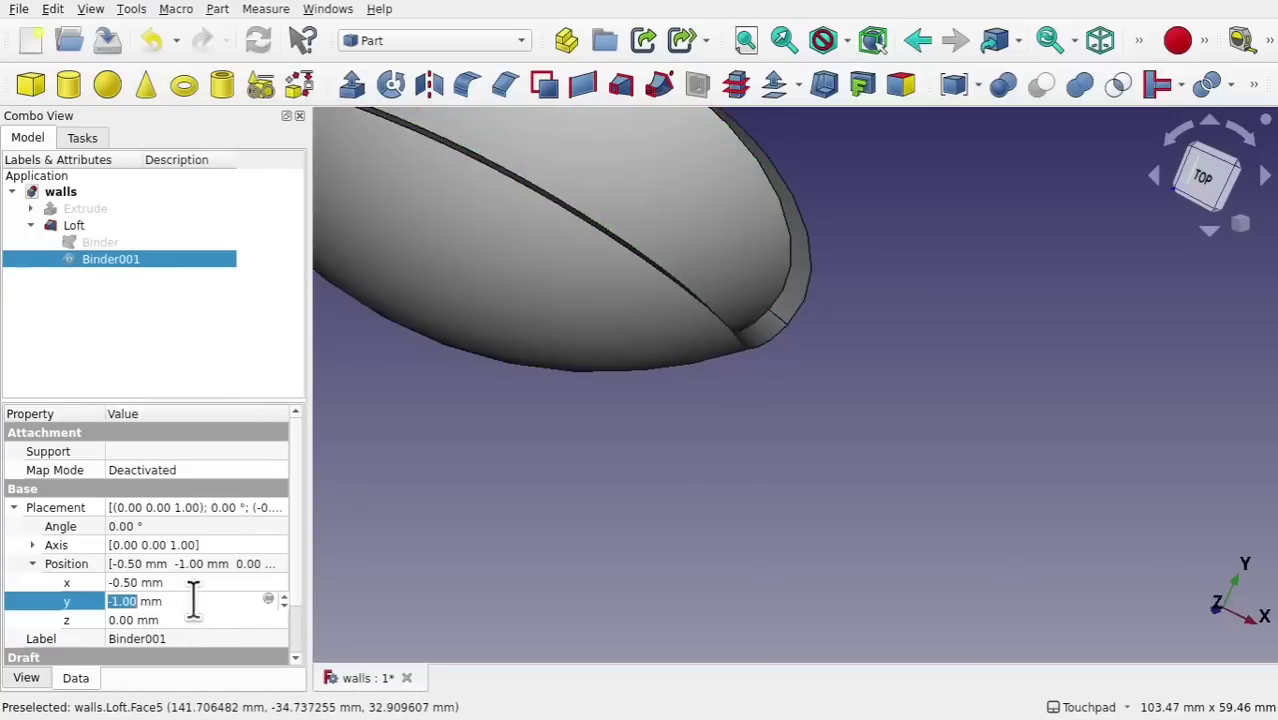
{"action": "key", "text": "Return"}
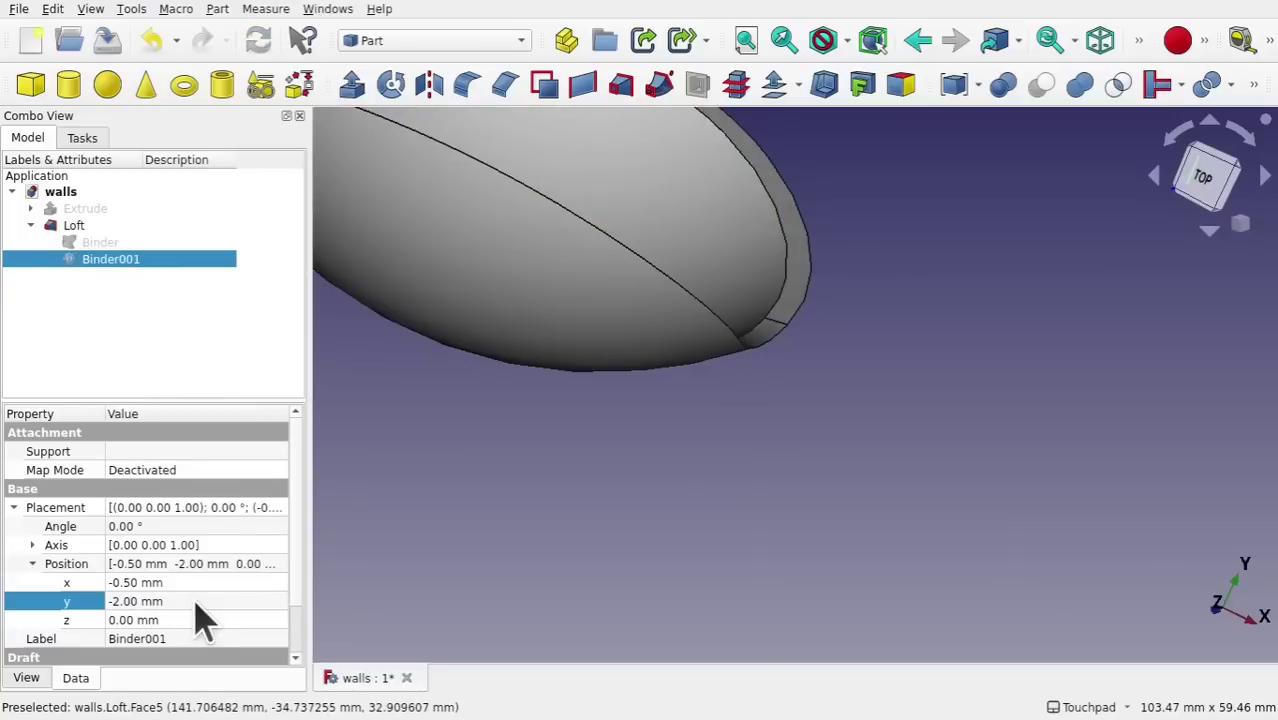
Set the y position of the loft's Binder001 profile to 11.00 mm and inspect the rim at the shell's pointed tip
{"action": "left_click_drag", "start_coordinate": [947, 385], "coordinate": [876, 370], "text": "alt"}
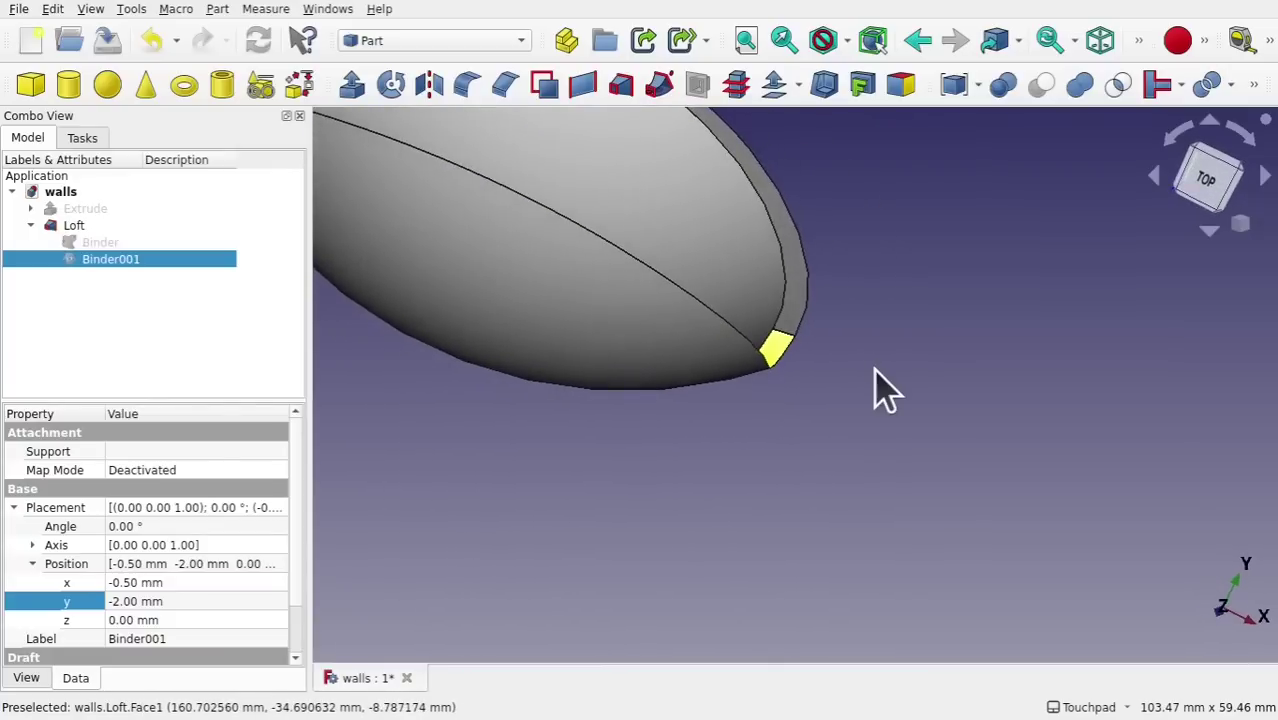
{"action": "left_click", "coordinate": [221, 600]}
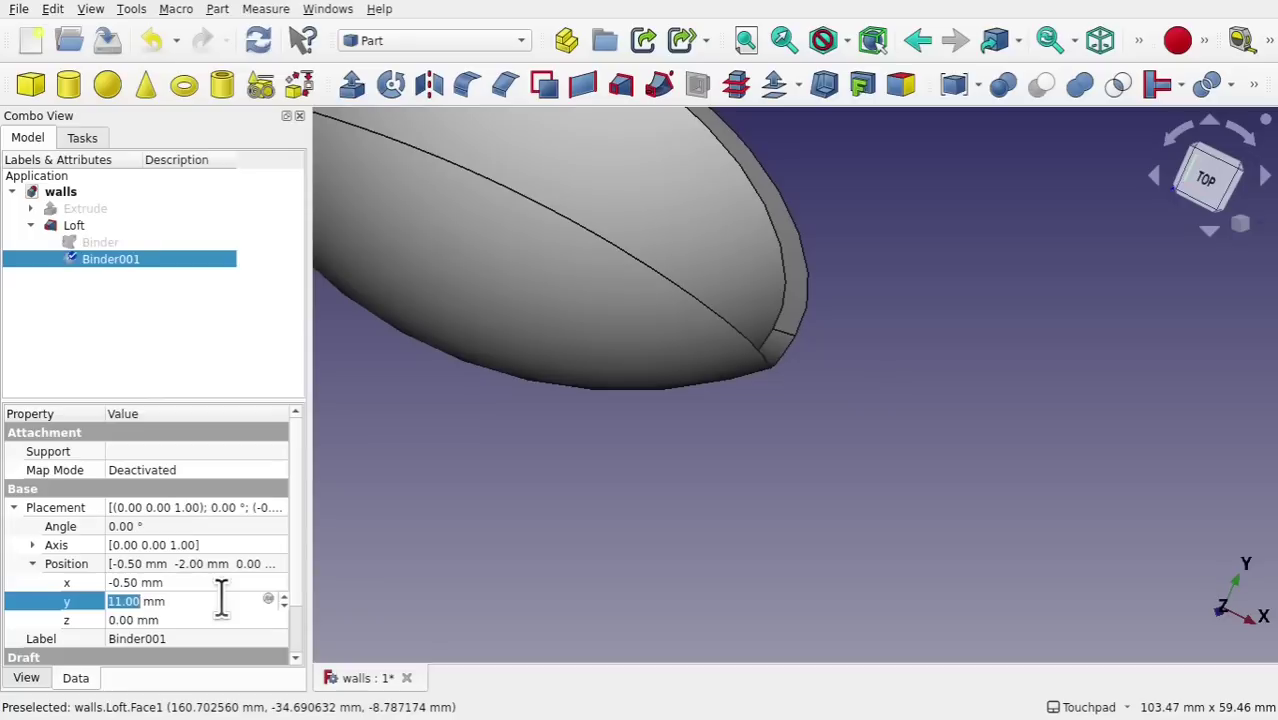
{"action": "key", "text": "Return"}
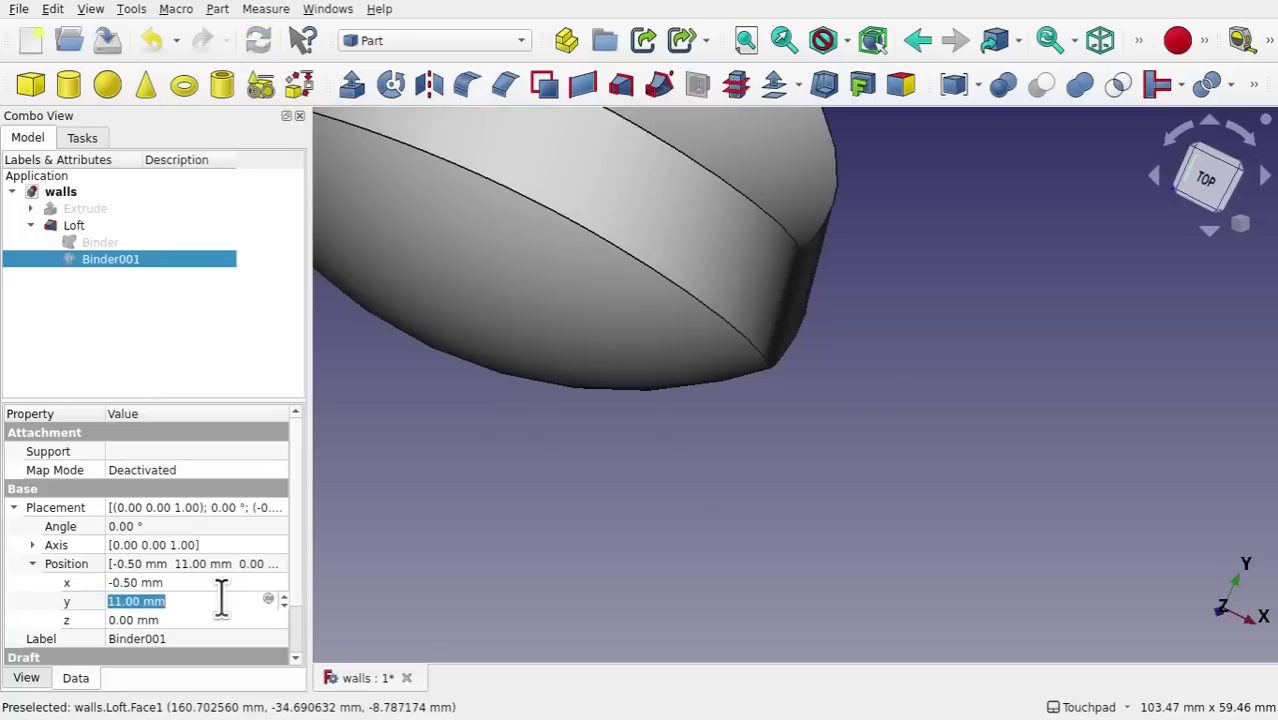
{"action": "left_click_drag", "start_coordinate": [1003, 320], "coordinate": [941, 365], "text": "alt"}
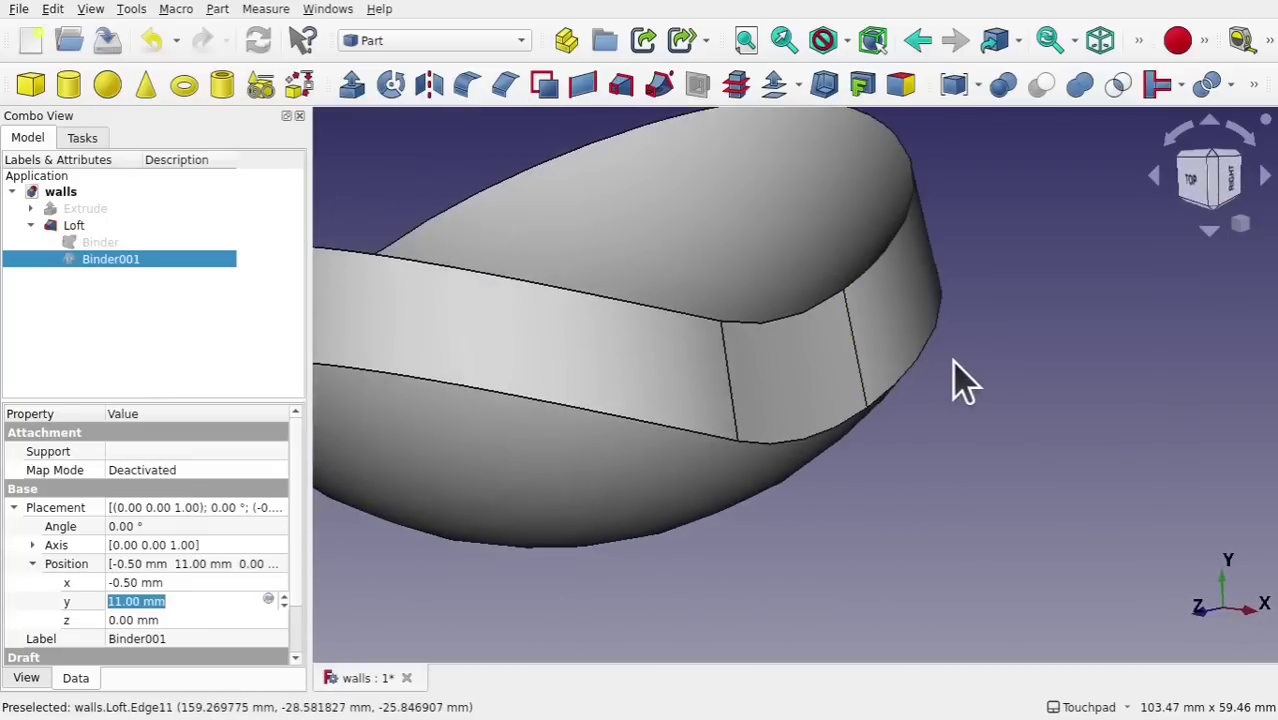
Lower the y position of the loft's Binder001 profile in 1 mm increments to -2.00 mm and inspect the whole shell
{"action": "key", "text": "Down"}
{"action": "key", "text": "Down"}
{"action": "key", "text": "Down"}
{"action": "key", "text": "Down"}
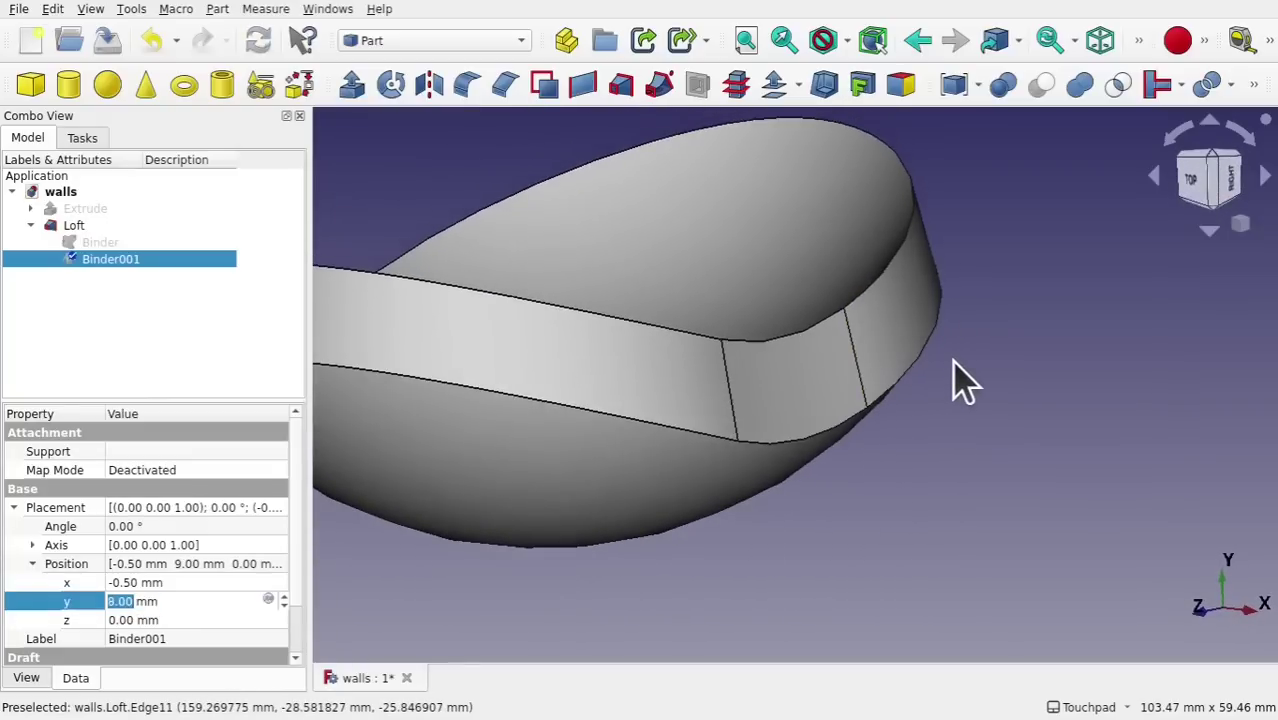
{"action": "key", "text": "Down"}
{"action": "key", "text": "Down"}
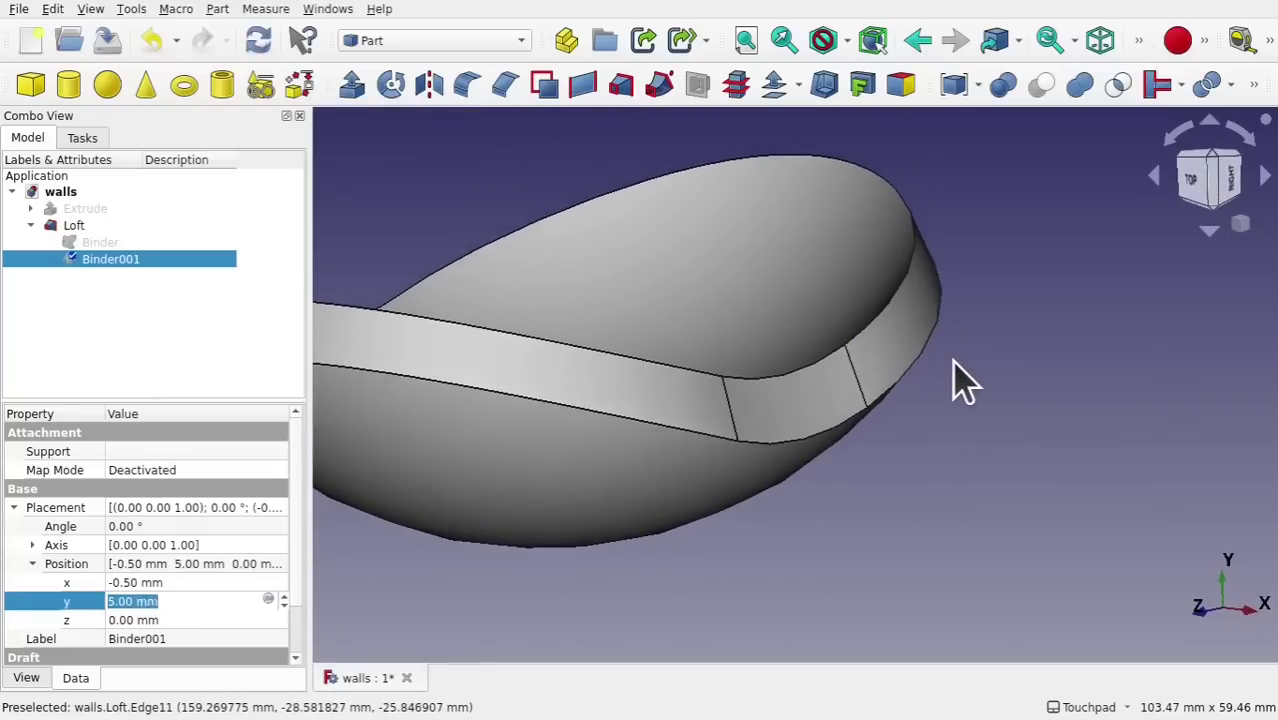
{"action": "key", "text": "Down"}
{"action": "key", "text": "Down"}
{"action": "key", "text": "Down"}
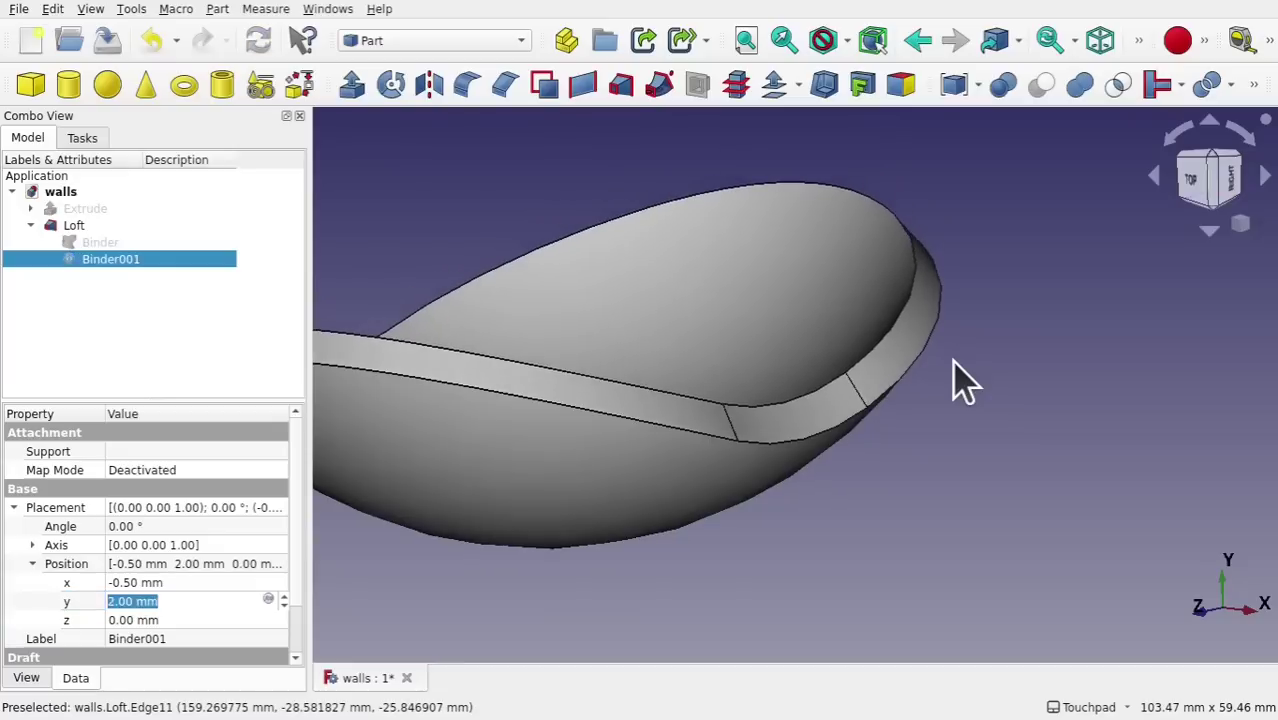
{"action": "key", "text": "Down"}
{"action": "key", "text": "Down"}
{"action": "key", "text": "Down"}
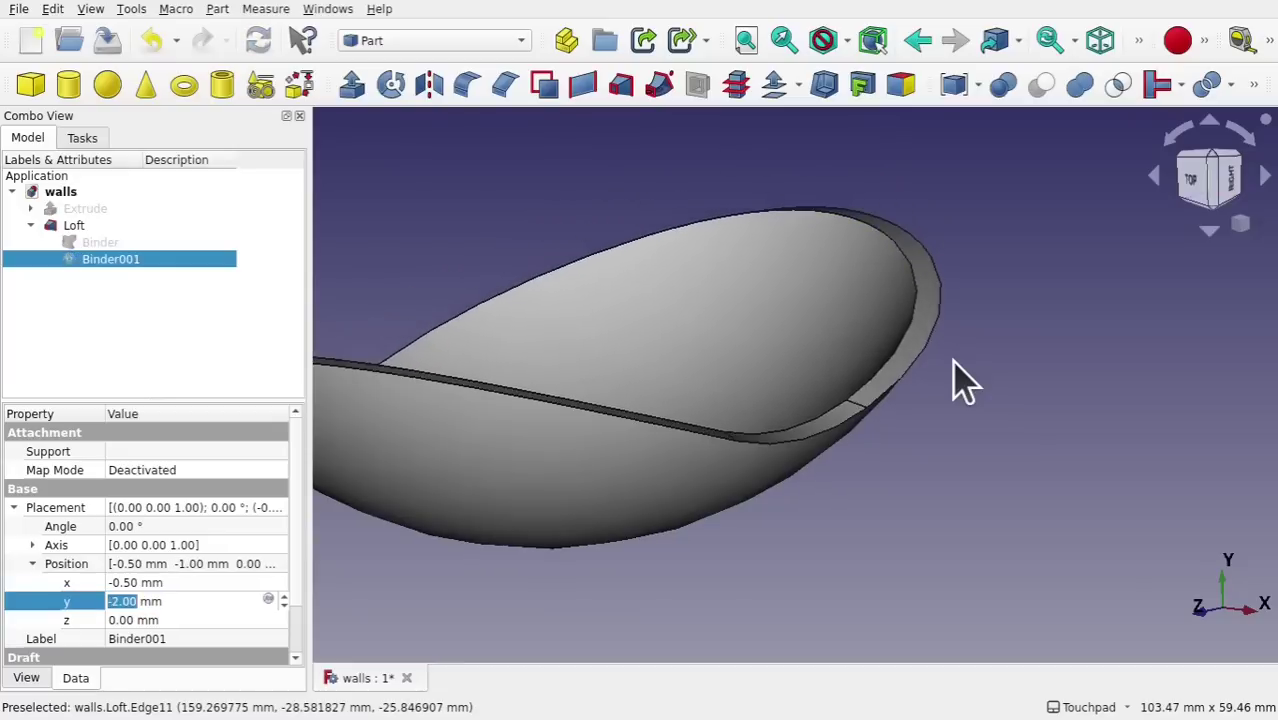
{"action": "left_click_drag", "start_coordinate": [952, 379], "coordinate": [677, 440], "text": "alt"}
{"action": "scroll", "coordinate": [677, 448], "scroll_direction": "down", "scroll_amount": 2}
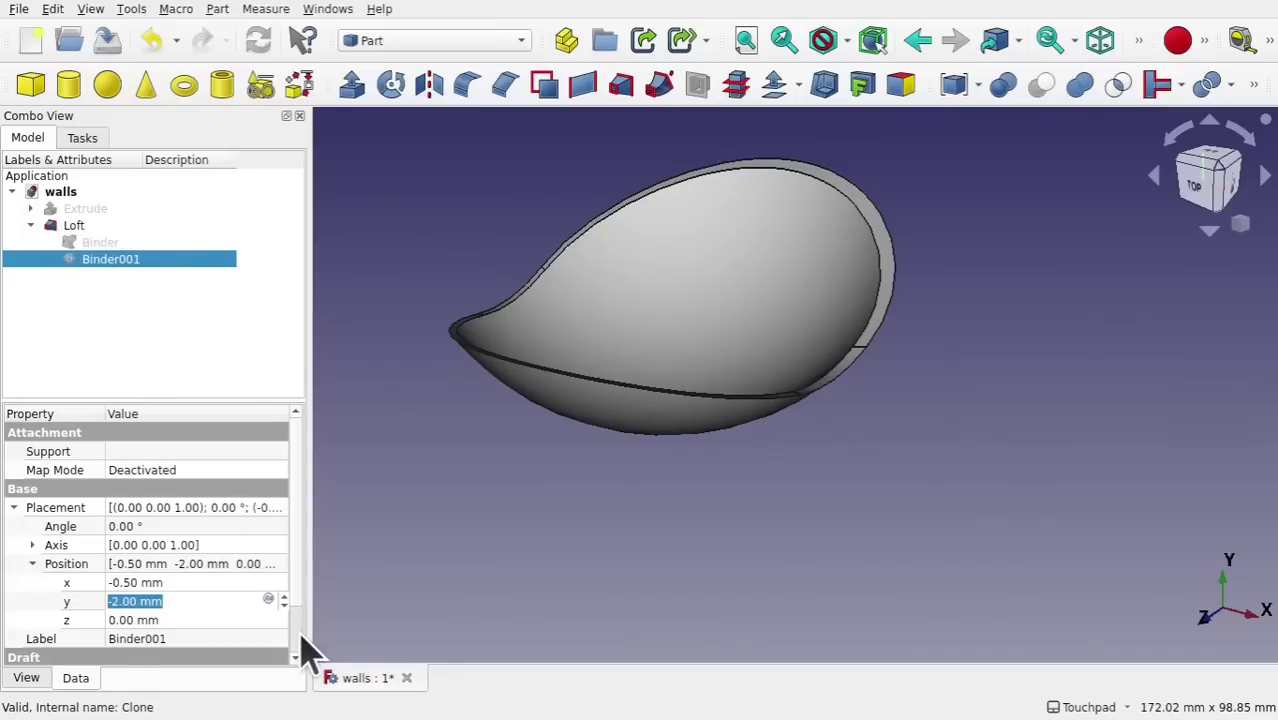
{"action": "scroll", "coordinate": [303, 640], "scroll_direction": "down", "scroll_amount": 1}
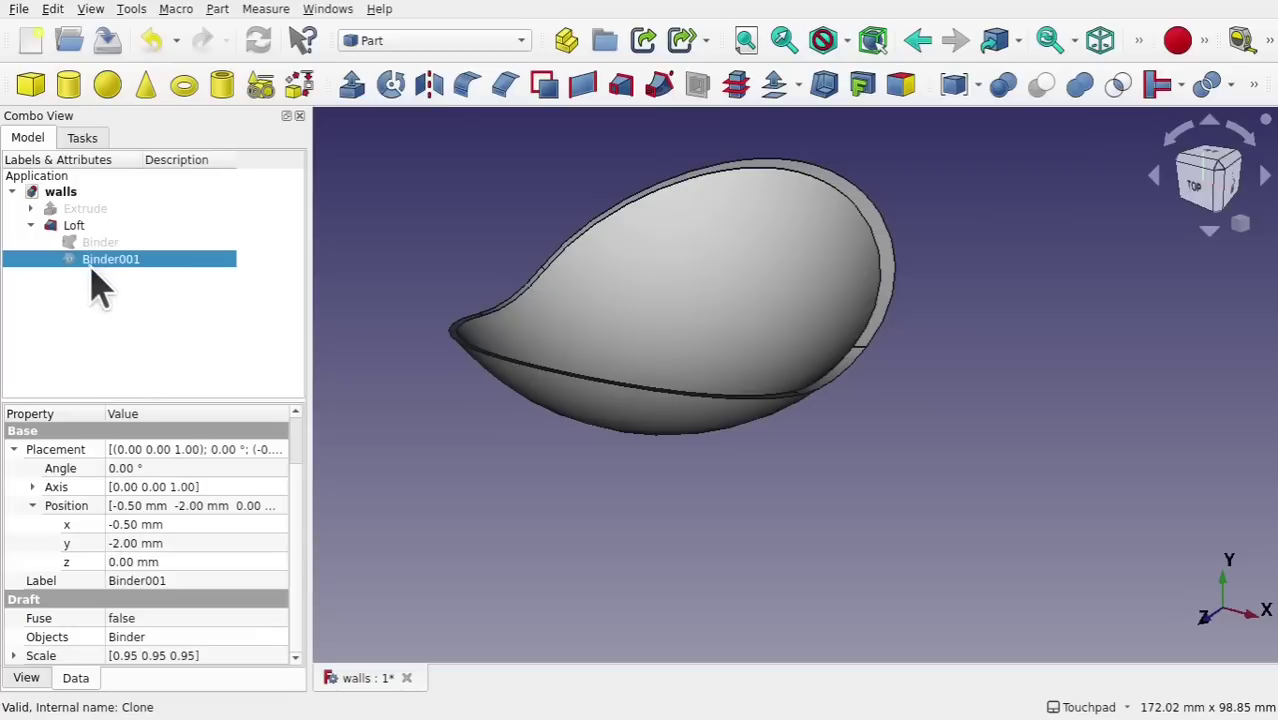
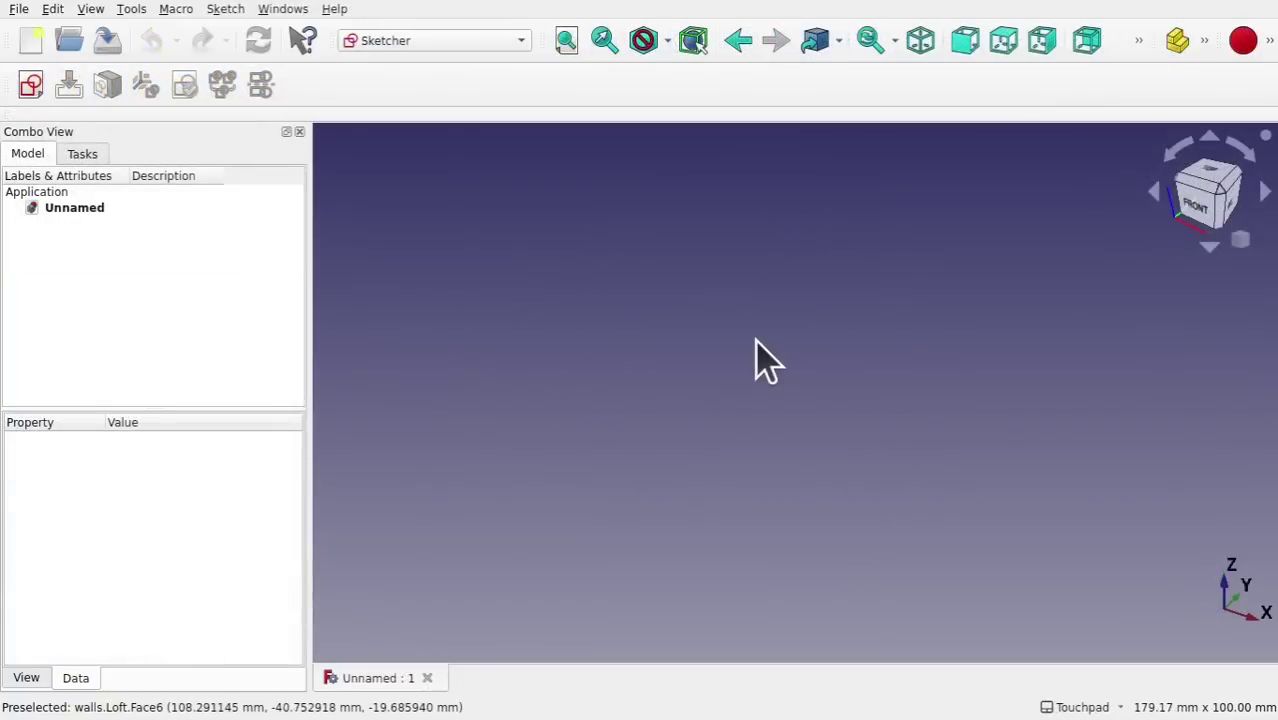
Start a new sketch on the XY-Plane and draw an ellipse with a major radius of about 60 mm, centred on the horizontal axis
{"action": "left_click", "coordinate": [31, 86]}
{"action": "left_click", "coordinate": [700, 456]}
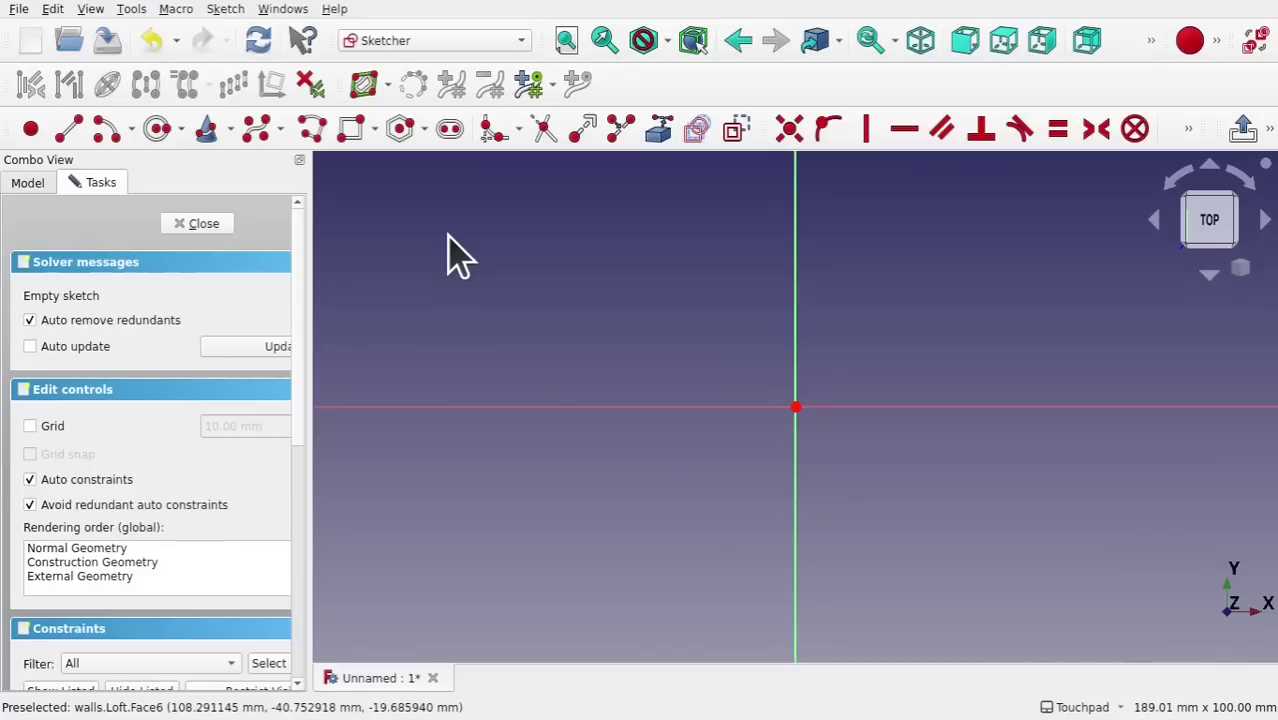
{"action": "left_click", "coordinate": [160, 131]}
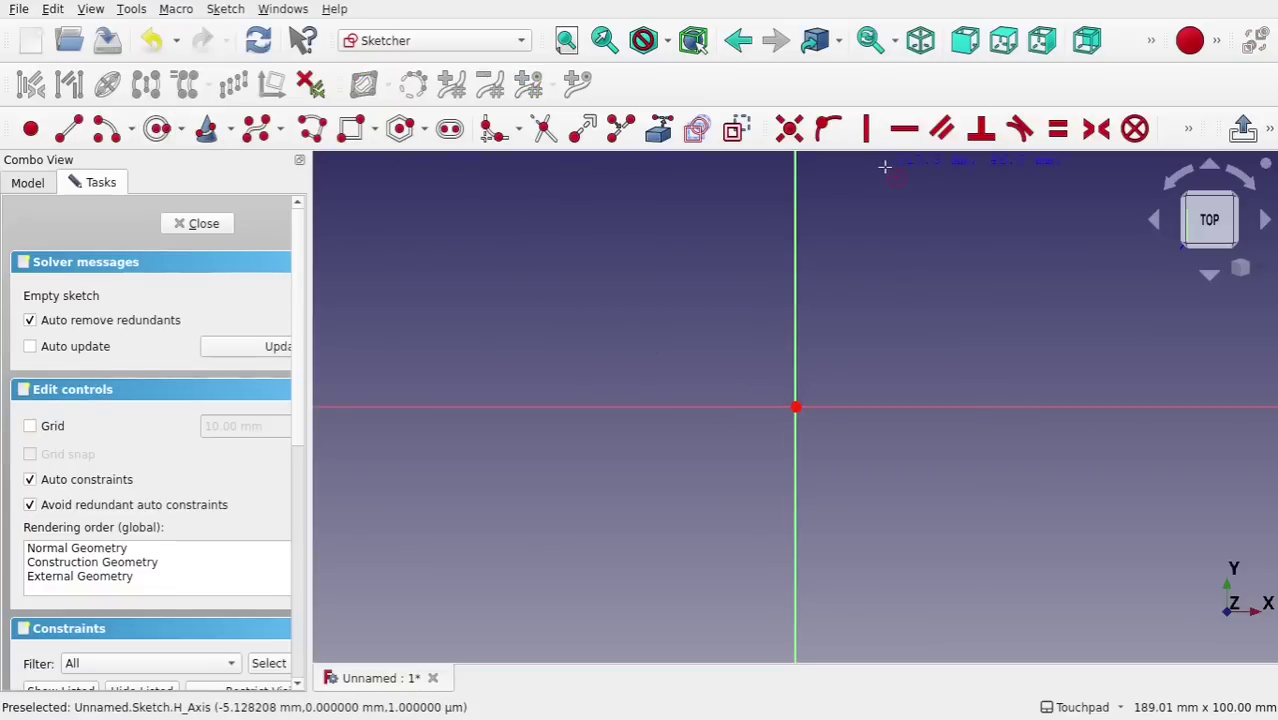
{"action": "left_click", "coordinate": [205, 130]}
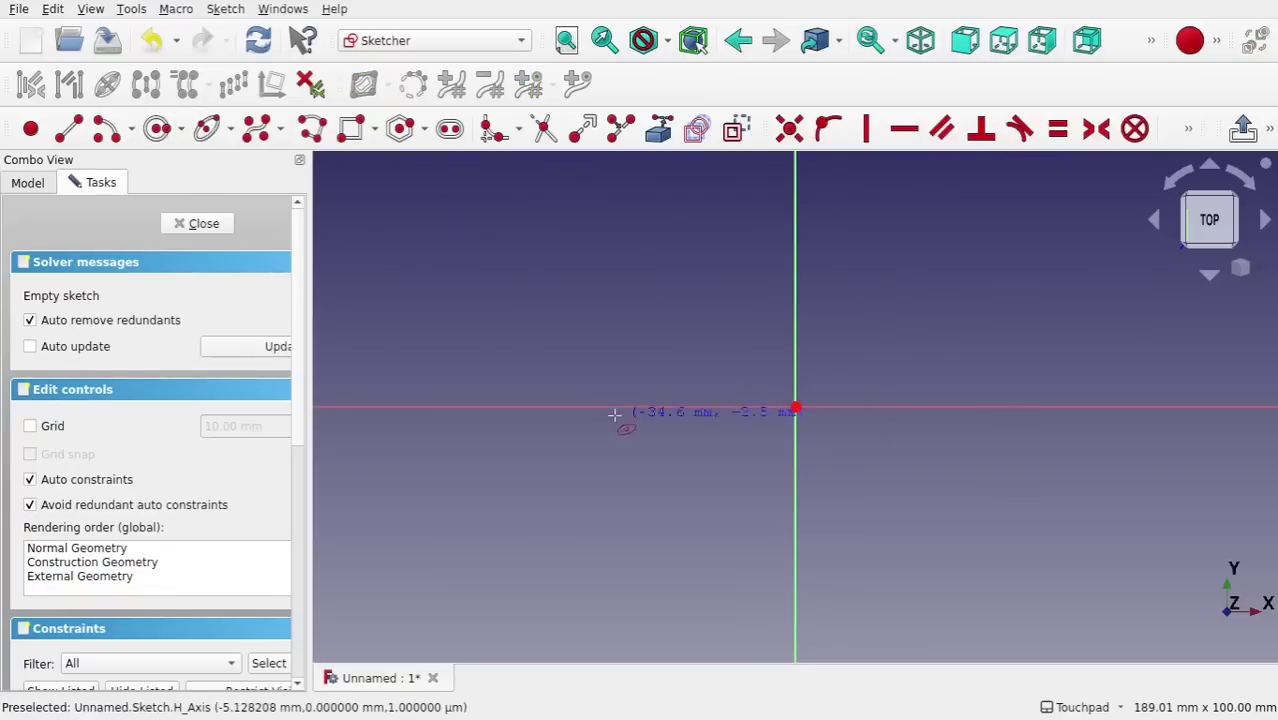
{"action": "left_click", "coordinate": [795, 407]}
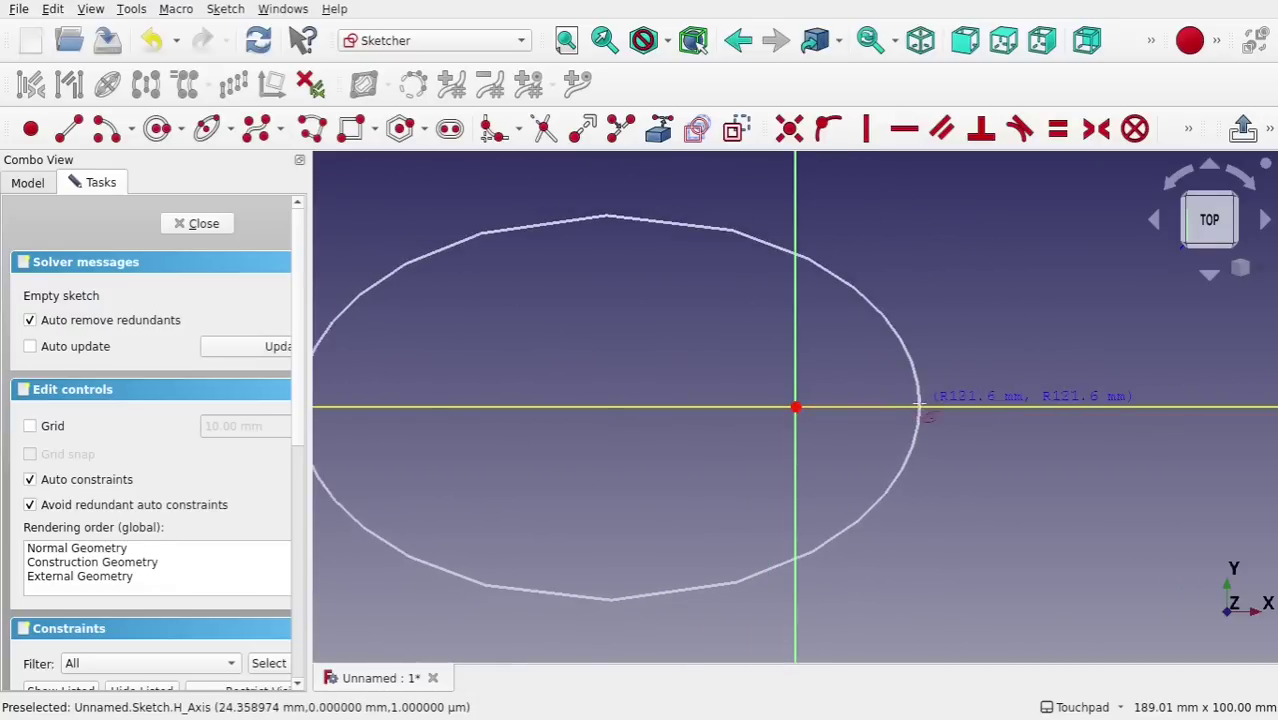
{"action": "left_click", "coordinate": [918, 405]}
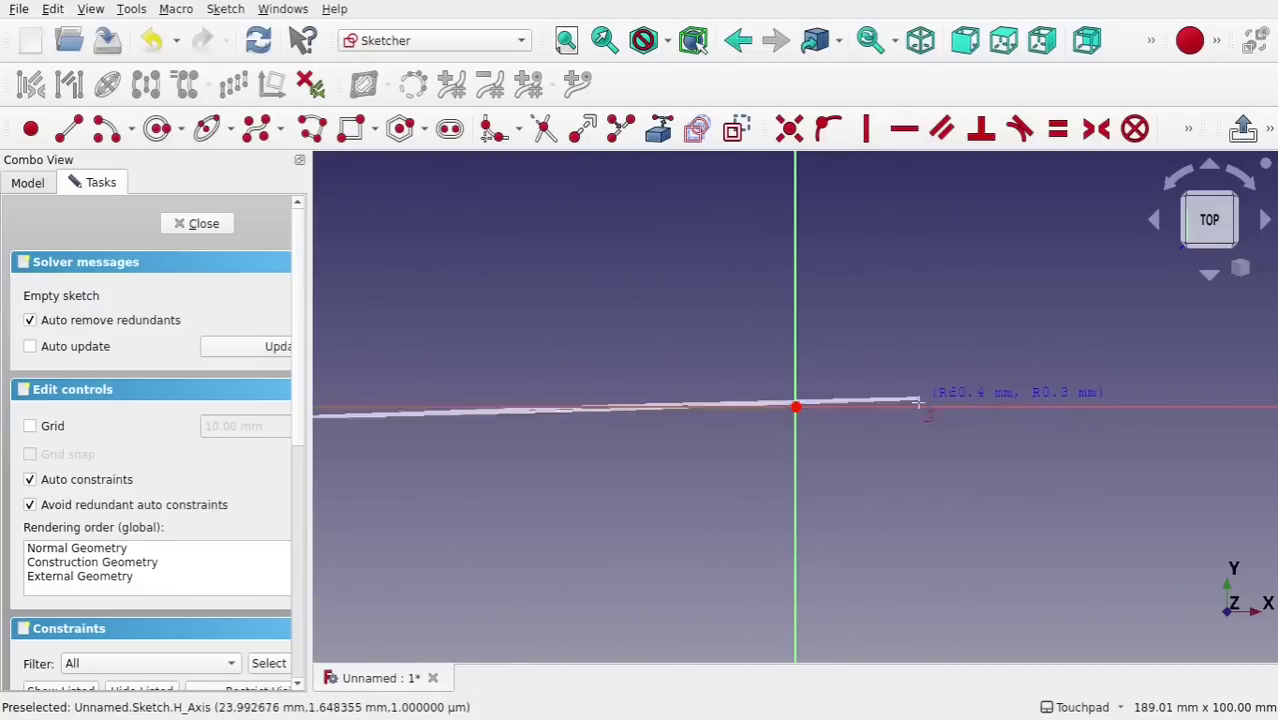
{"action": "left_click", "coordinate": [896, 506]}
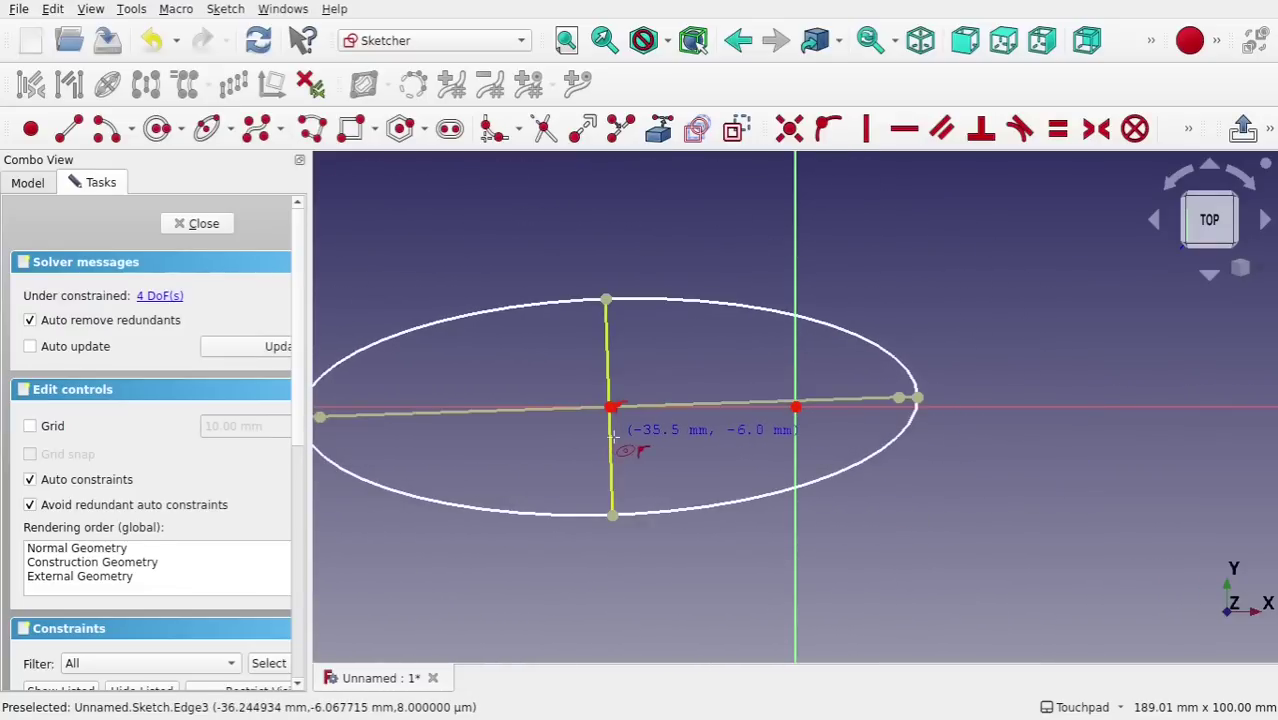
Constrain the ellipse's centre to the origin and the negative-X end of its major axis onto the horizontal axis
{"action": "mouse_move", "coordinate": [612, 407]}
{"action": "left_mouse_down"}
{"action": "mouse_move", "coordinate": [705, 415]}
{"action": "mouse_move", "coordinate": [773, 442]}
{"action": "mouse_move", "coordinate": [765, 428]}
{"action": "left_mouse_up"}
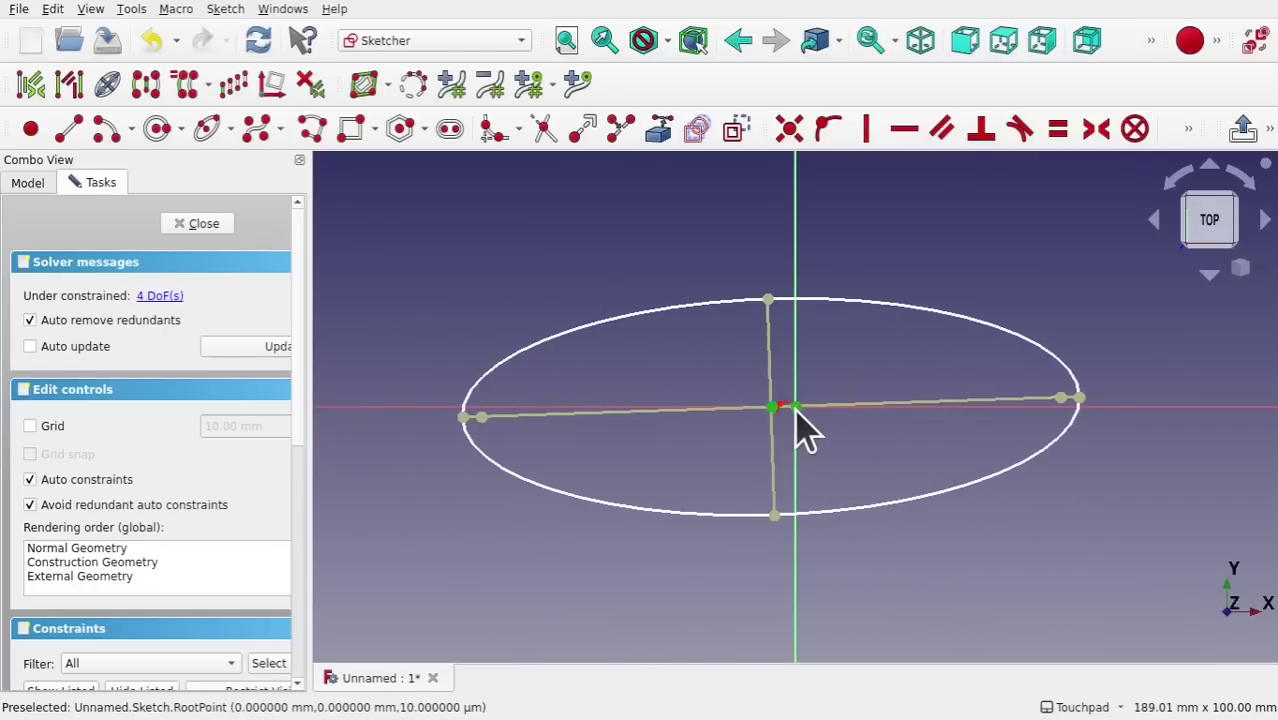
{"action": "left_click", "coordinate": [786, 136]}
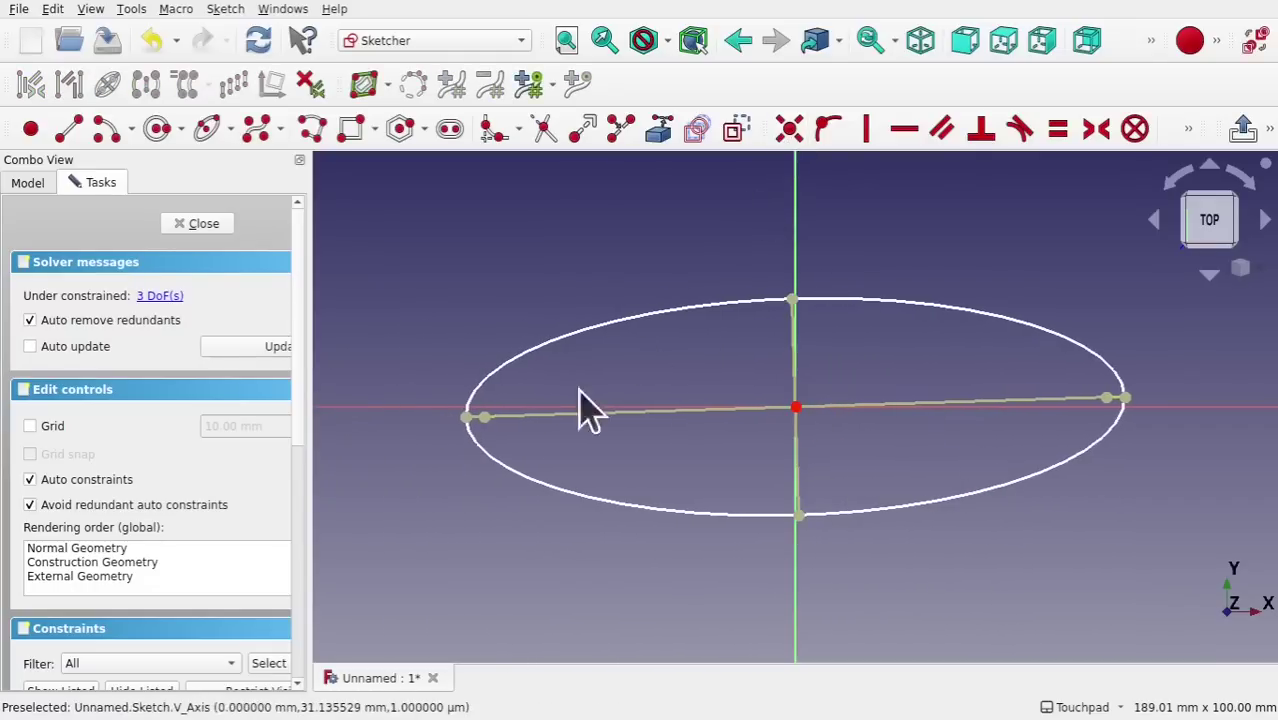
{"action": "left_click", "coordinate": [466, 418]}
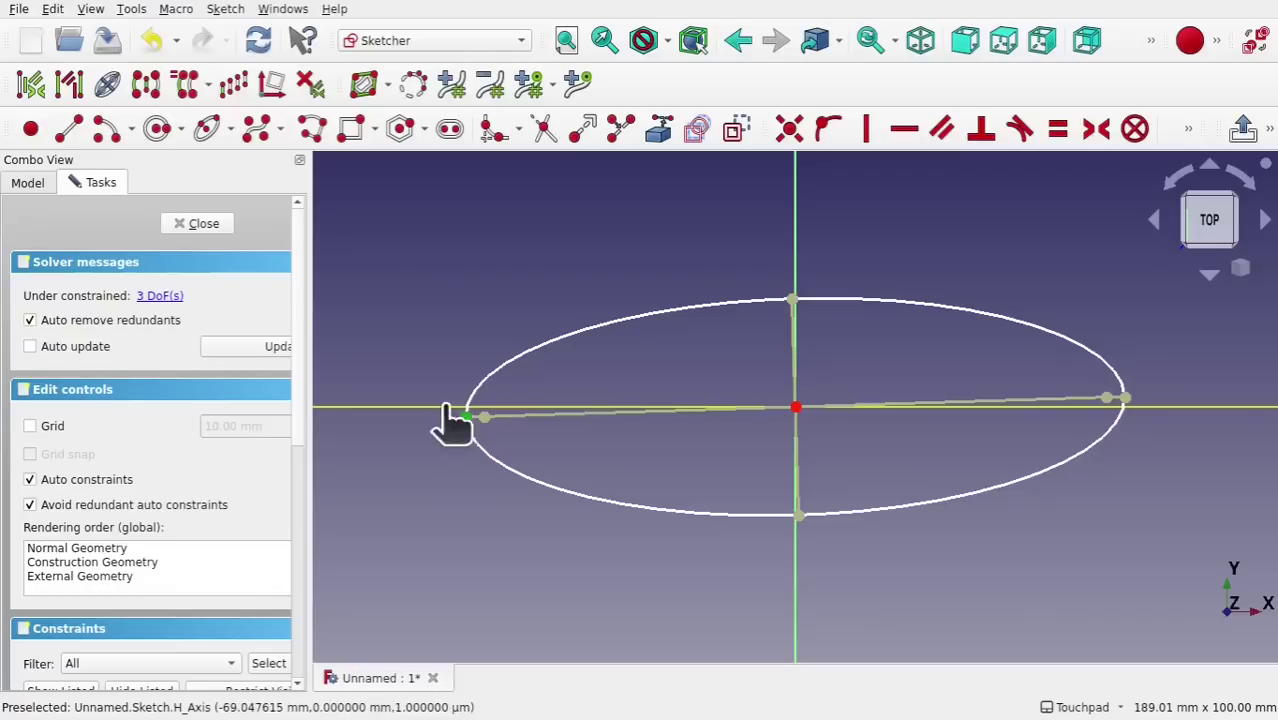
{"action": "left_click", "coordinate": [447, 408]}
{"action": "left_click", "coordinate": [826, 132]}
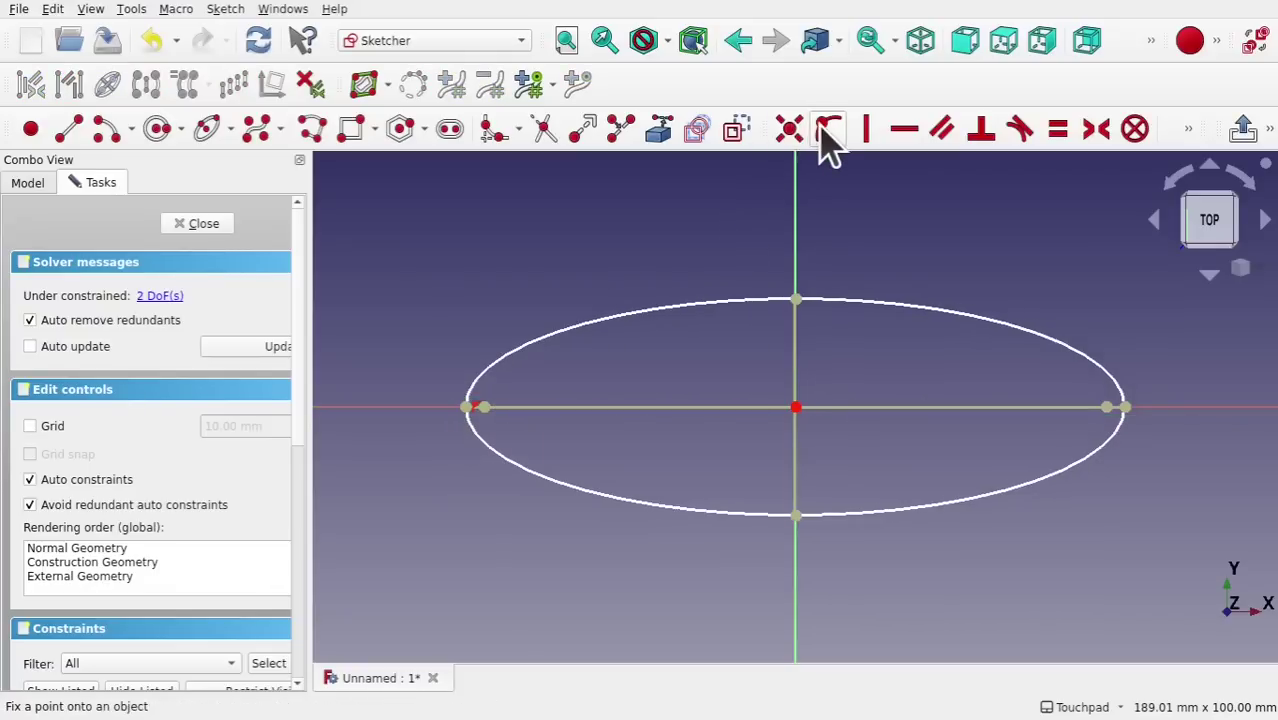
Constrain the horizontal distance between the ellipse's two major-axis end points to 120 mm
{"action": "left_click", "coordinate": [466, 408]}
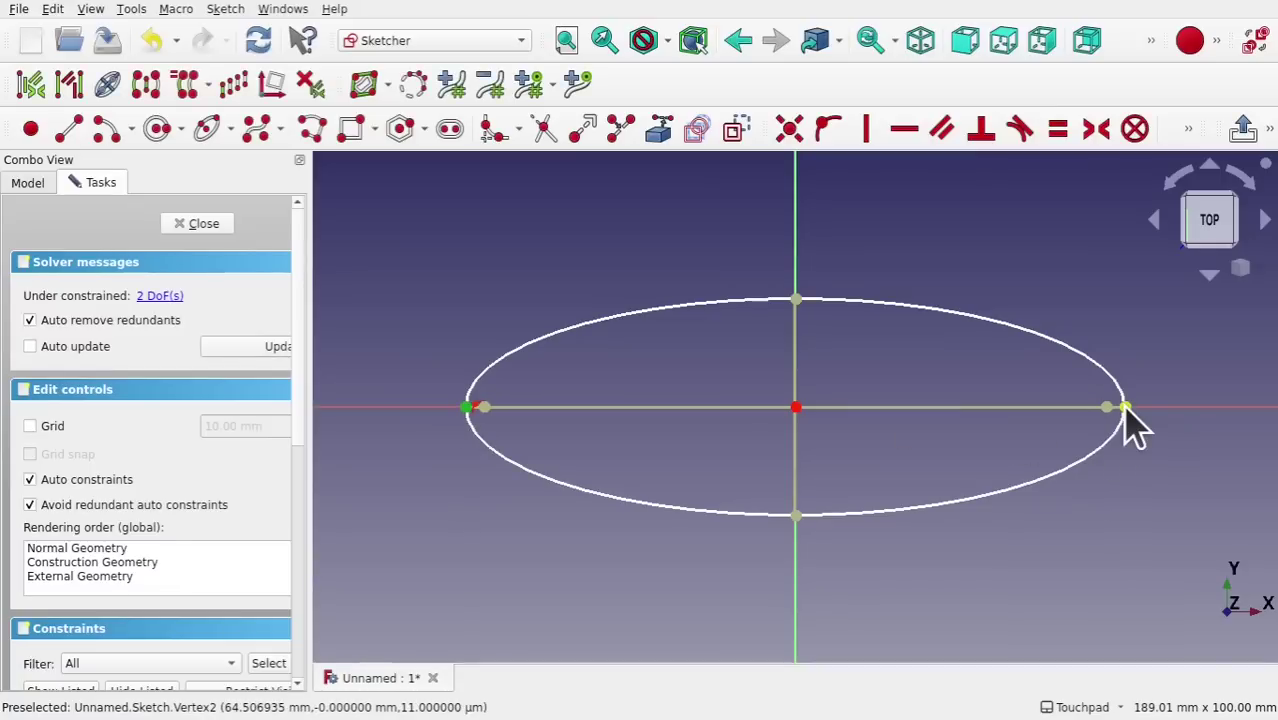
{"action": "left_click", "coordinate": [1188, 130]}
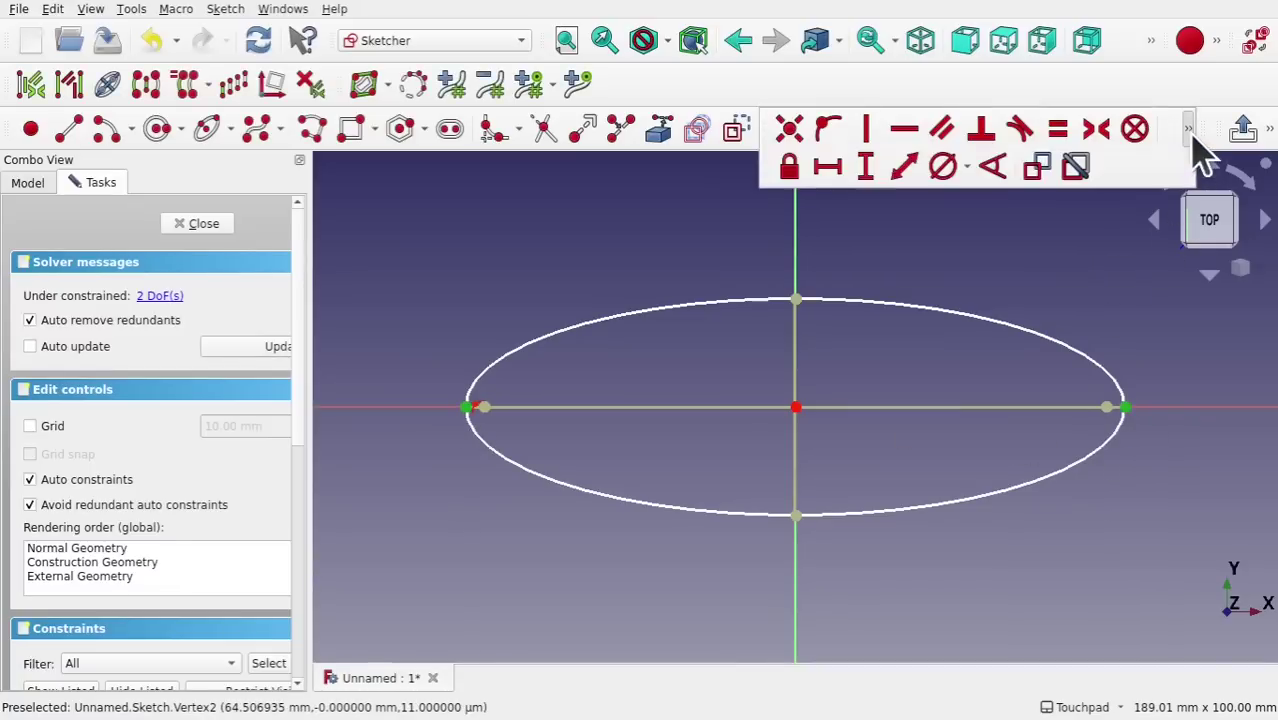
{"action": "left_click", "coordinate": [826, 170]}
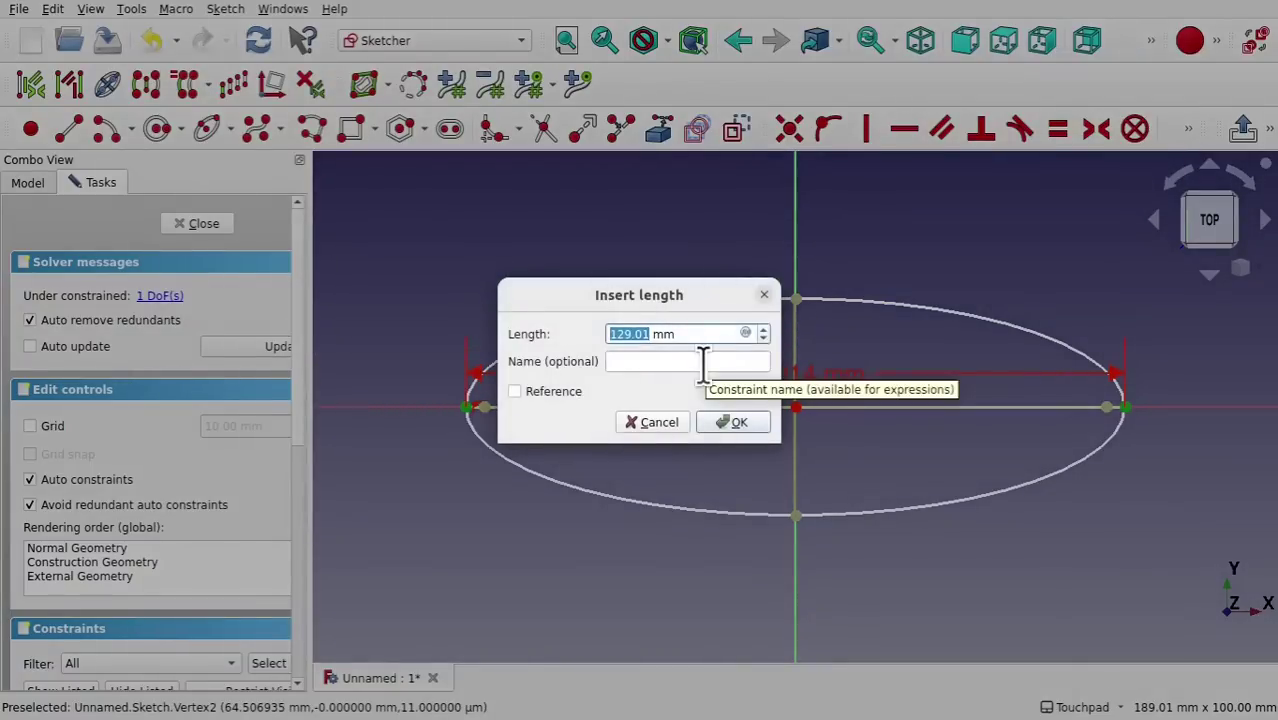
{"action": "key", "text": "Return"}
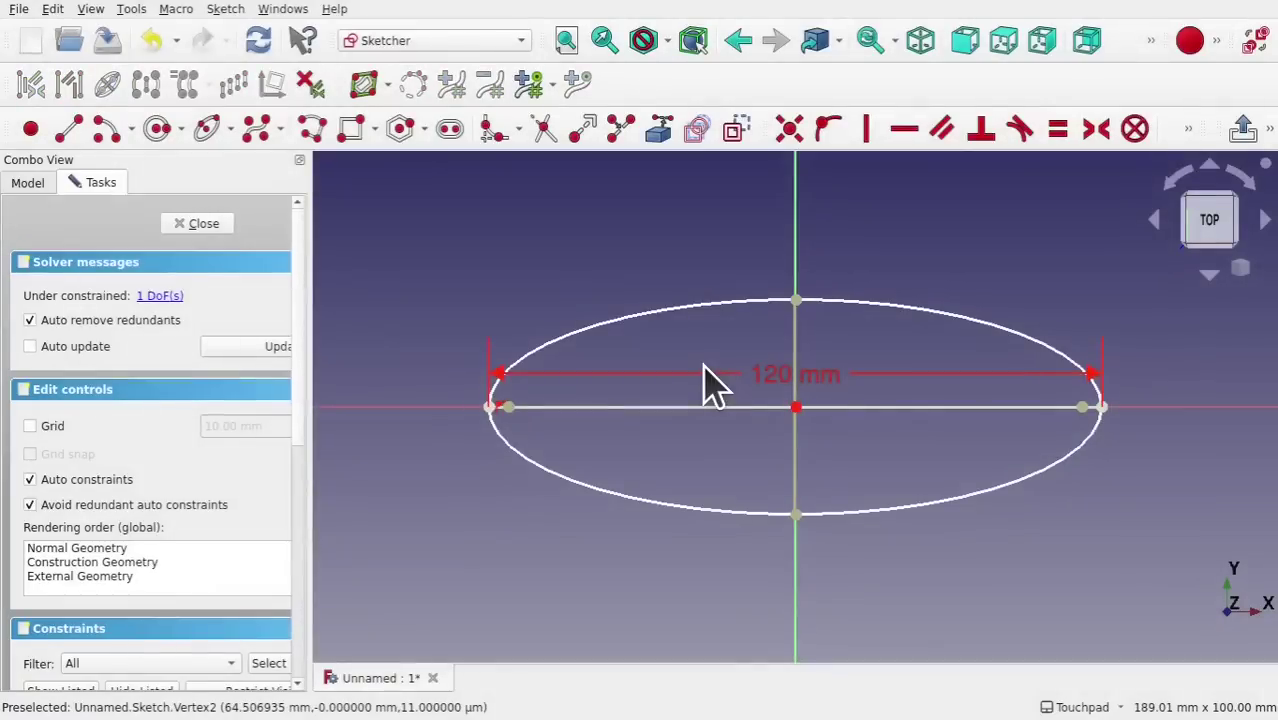
Constrain the vertical distance between the ellipse's minor-axis end points to 50 mm and finish the sketch
{"action": "left_click", "coordinate": [795, 300]}
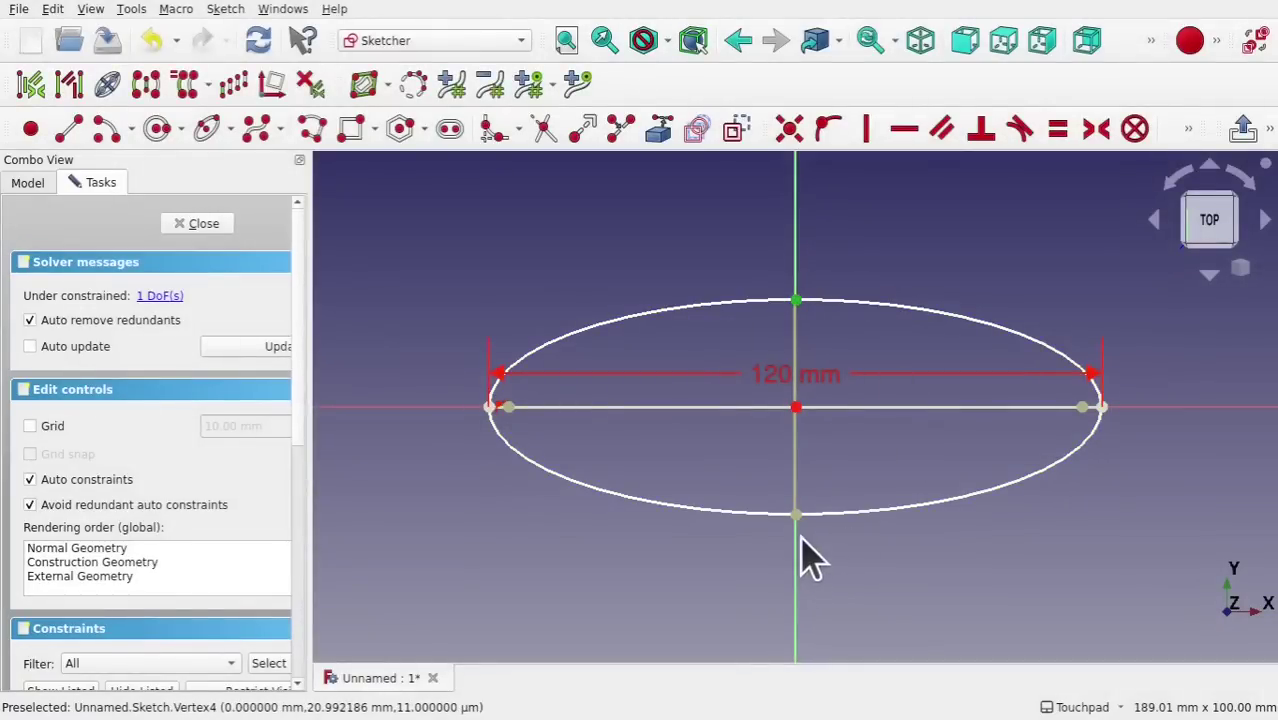
{"action": "left_click", "coordinate": [1189, 130]}
{"action": "left_click", "coordinate": [862, 165]}
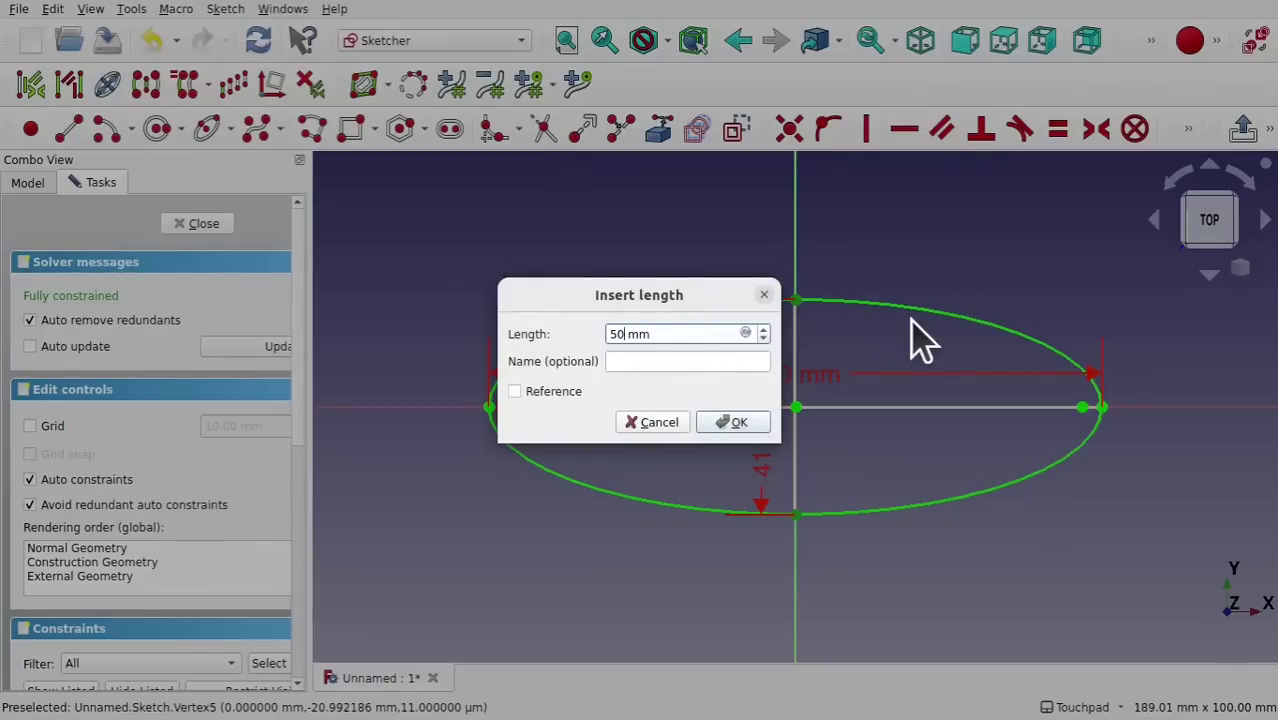
{"action": "key", "text": "Return"}
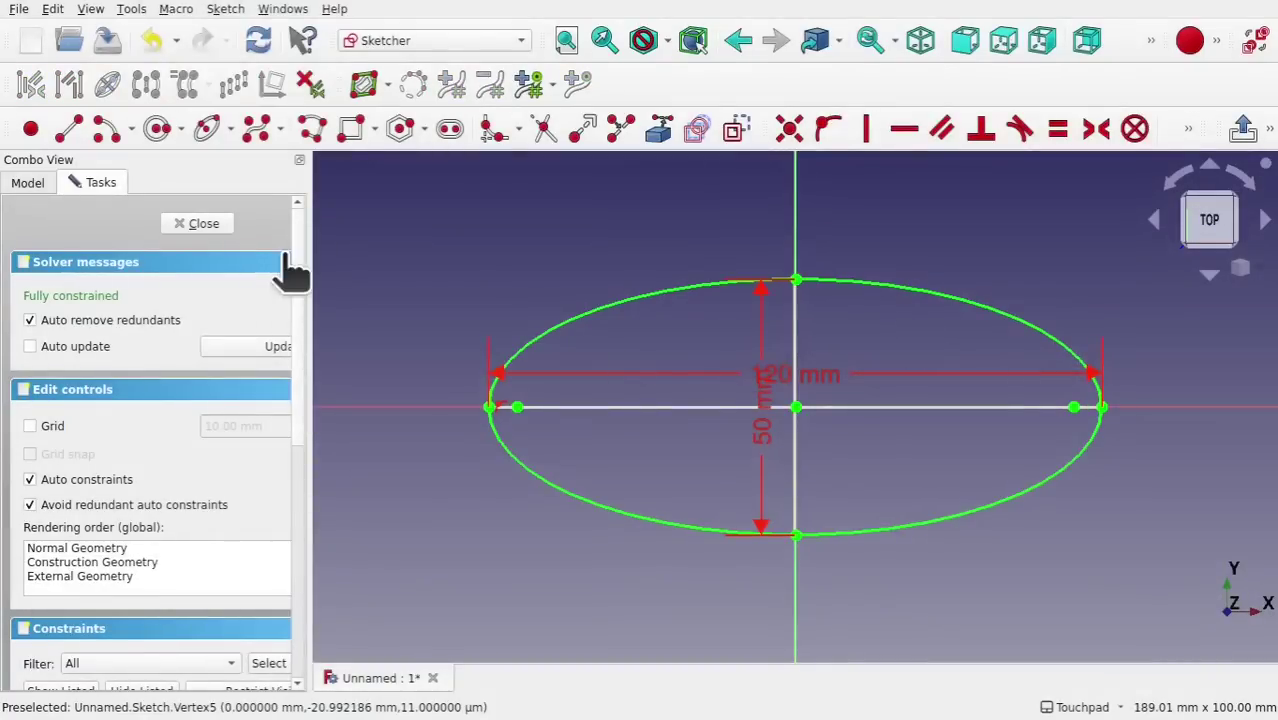
{"action": "left_click", "coordinate": [203, 224]}
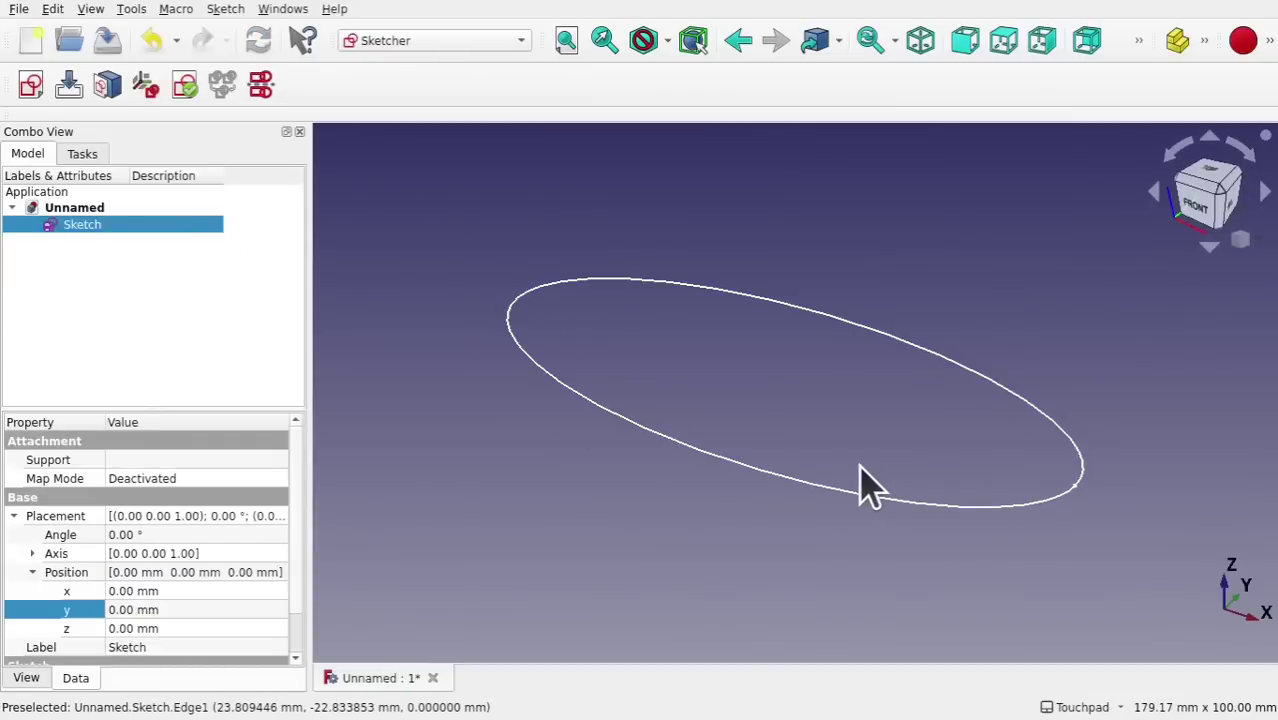
{"action": "left_click", "coordinate": [1192, 208]}
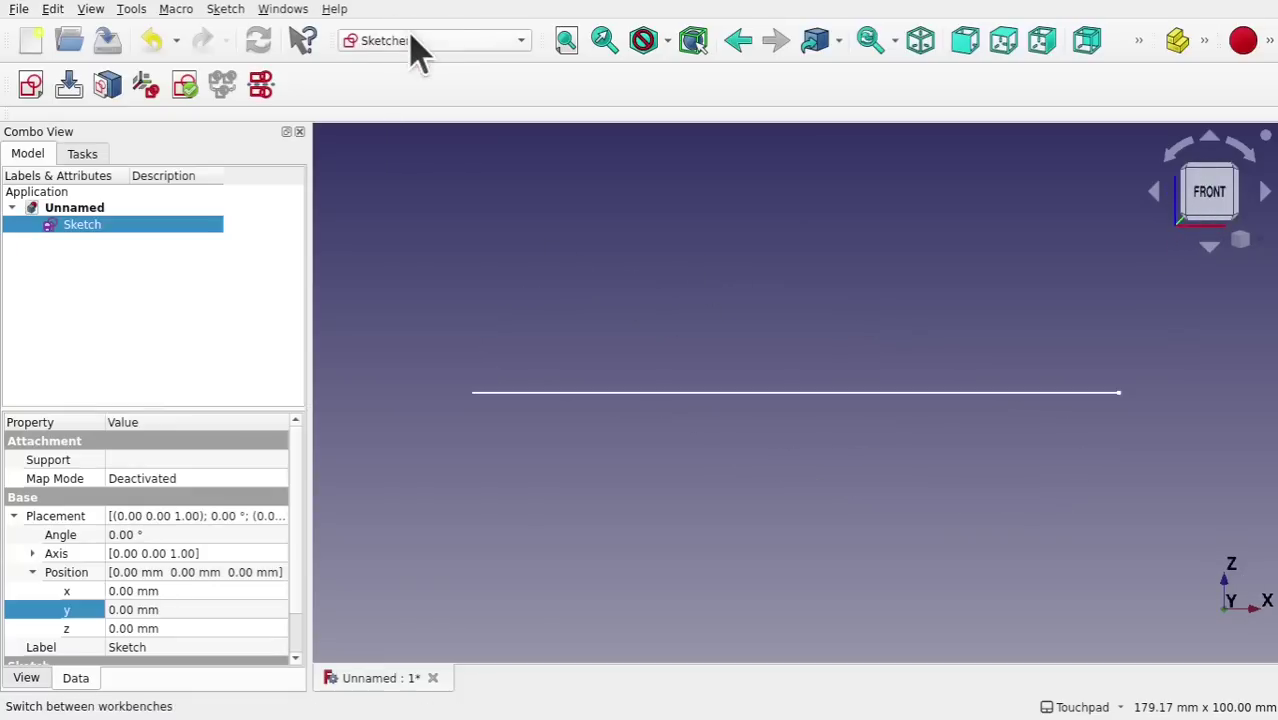
{"action": "left_click", "coordinate": [108, 88]}
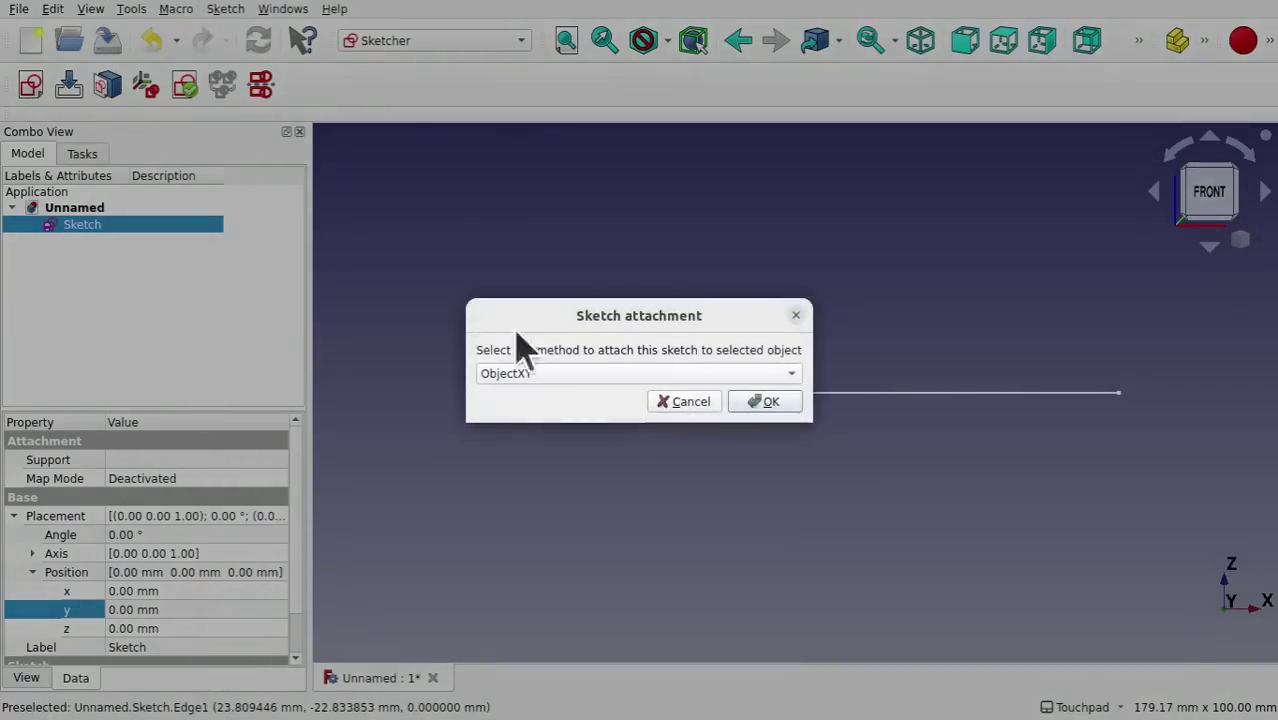
{"action": "left_click", "coordinate": [689, 402]}
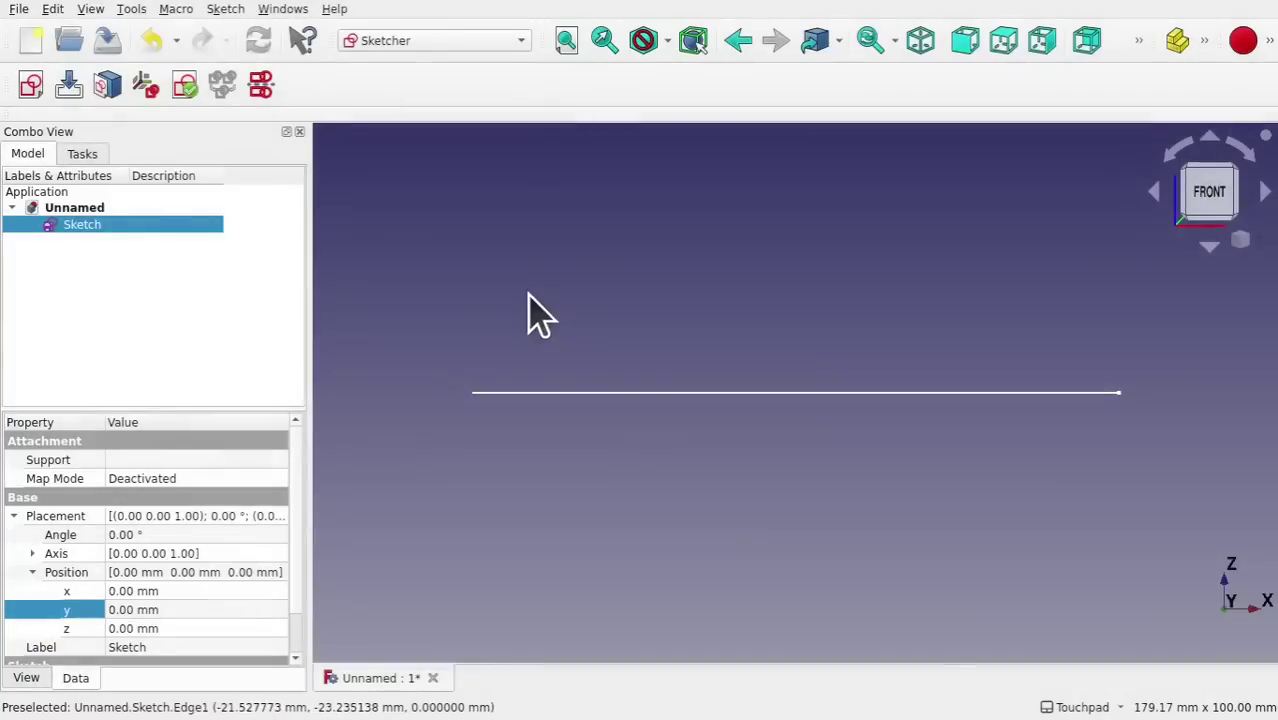
Start a new unattached sketch on the XZ-Plane with an offset of 0.00 mm
{"action": "left_click", "coordinate": [513, 306]}
{"action": "left_click", "coordinate": [30, 86]}
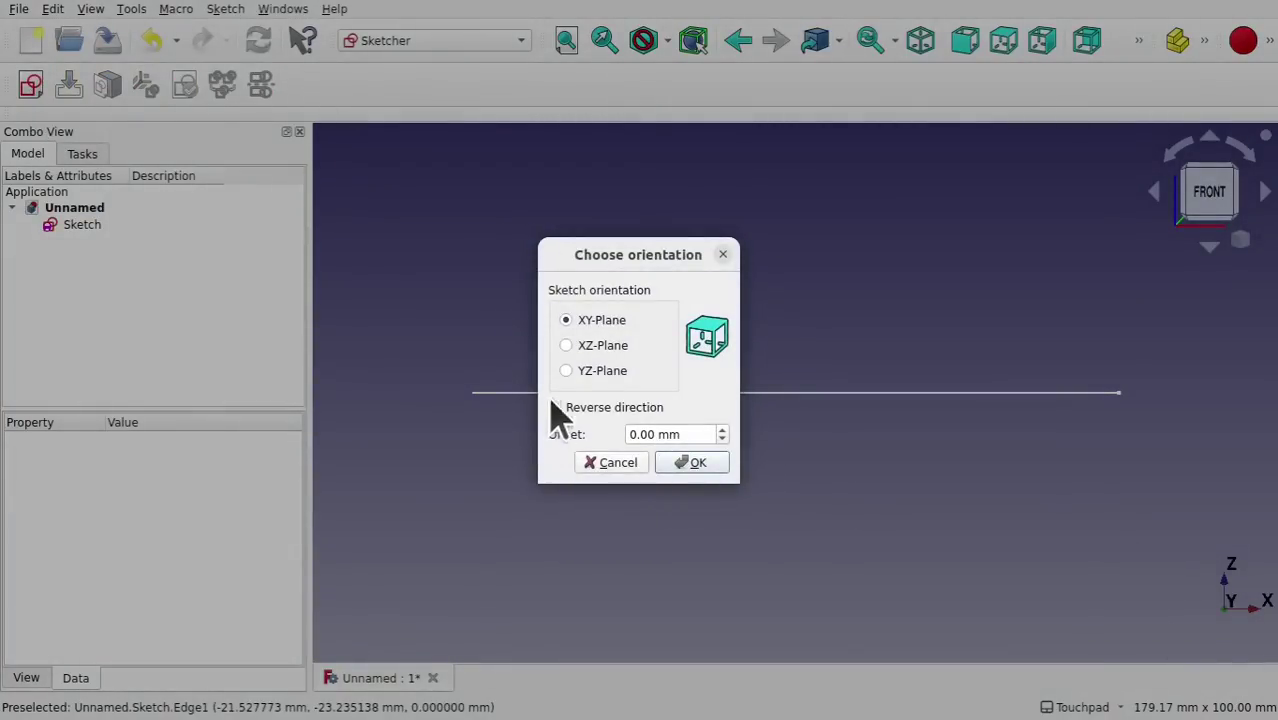
{"action": "left_click", "coordinate": [603, 350]}
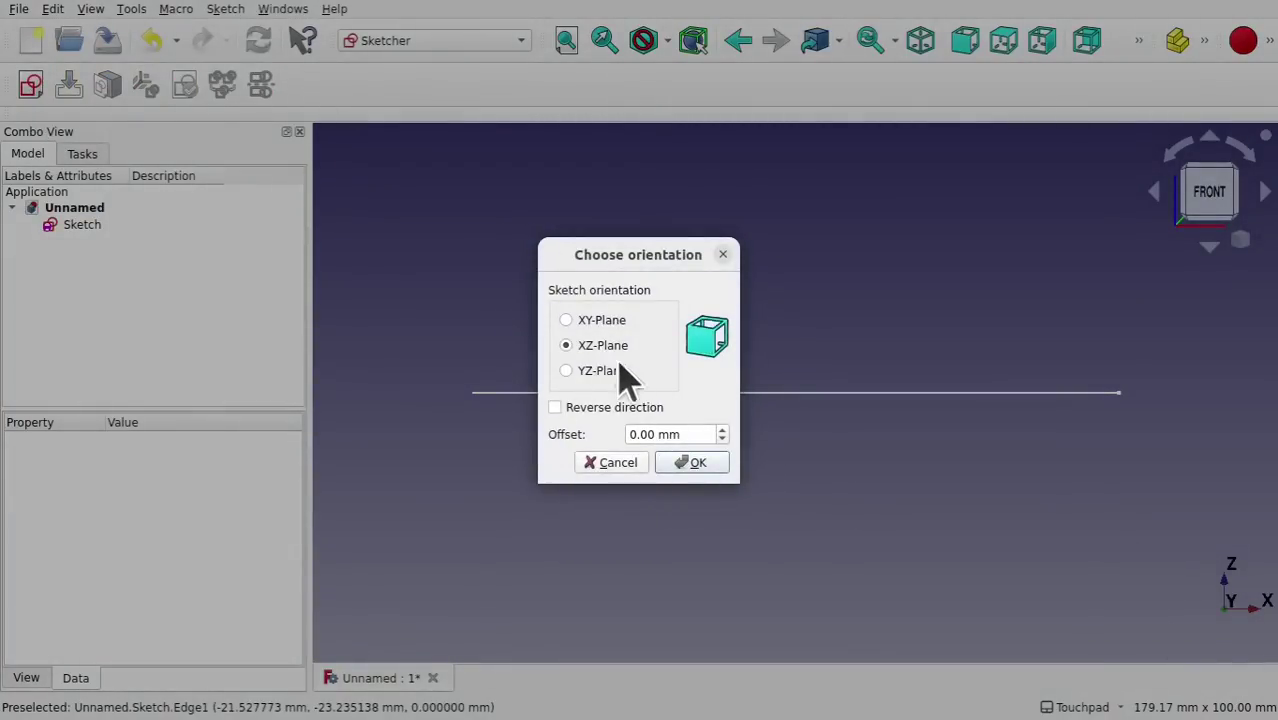
{"action": "left_click", "coordinate": [694, 465]}
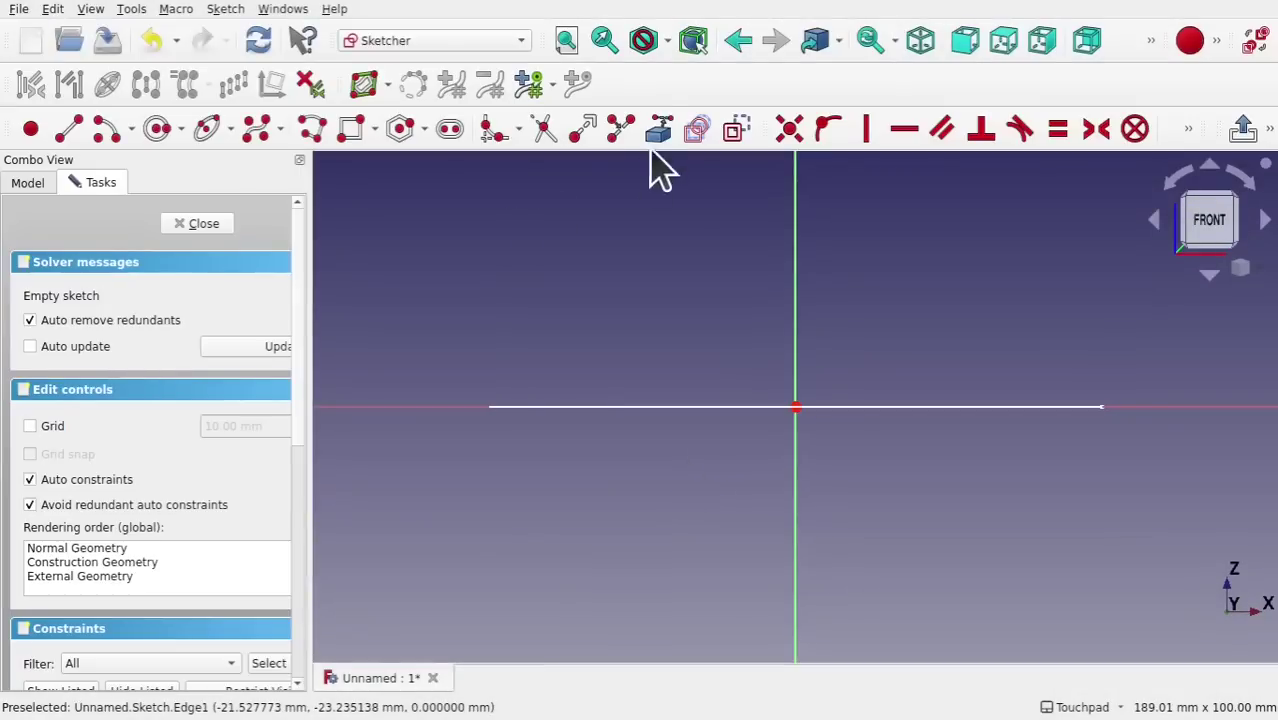
Link the ellipse into the sketch as external geometry to obtain its two major-axis end points
{"action": "left_click", "coordinate": [660, 130]}
{"action": "left_click", "coordinate": [488, 407]}
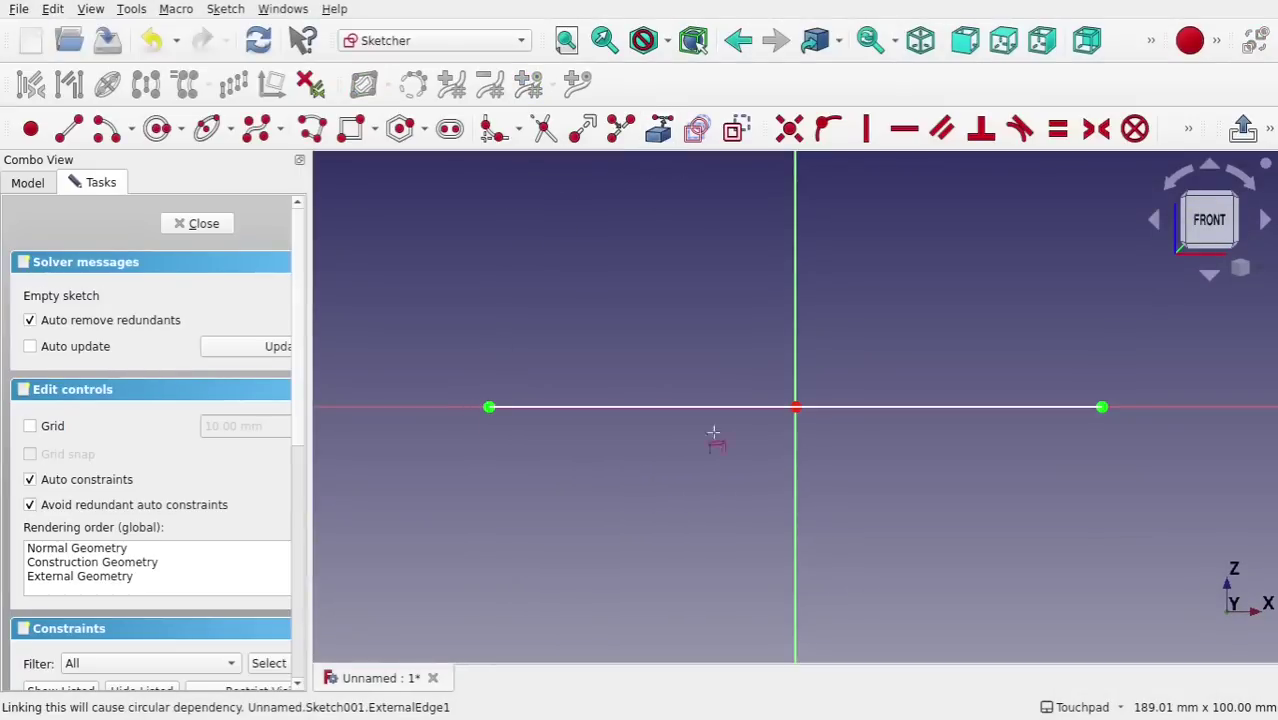
{"action": "mouse_move", "coordinate": [1026, 420]}
{"action": "middle_mouse_down", "text": "alt"}
{"action": "mouse_move", "coordinate": [824, 434]}
{"action": "mouse_move", "coordinate": [756, 471]}
{"action": "mouse_move", "coordinate": [752, 365]}
{"action": "middle_mouse_up", "text": "alt"}
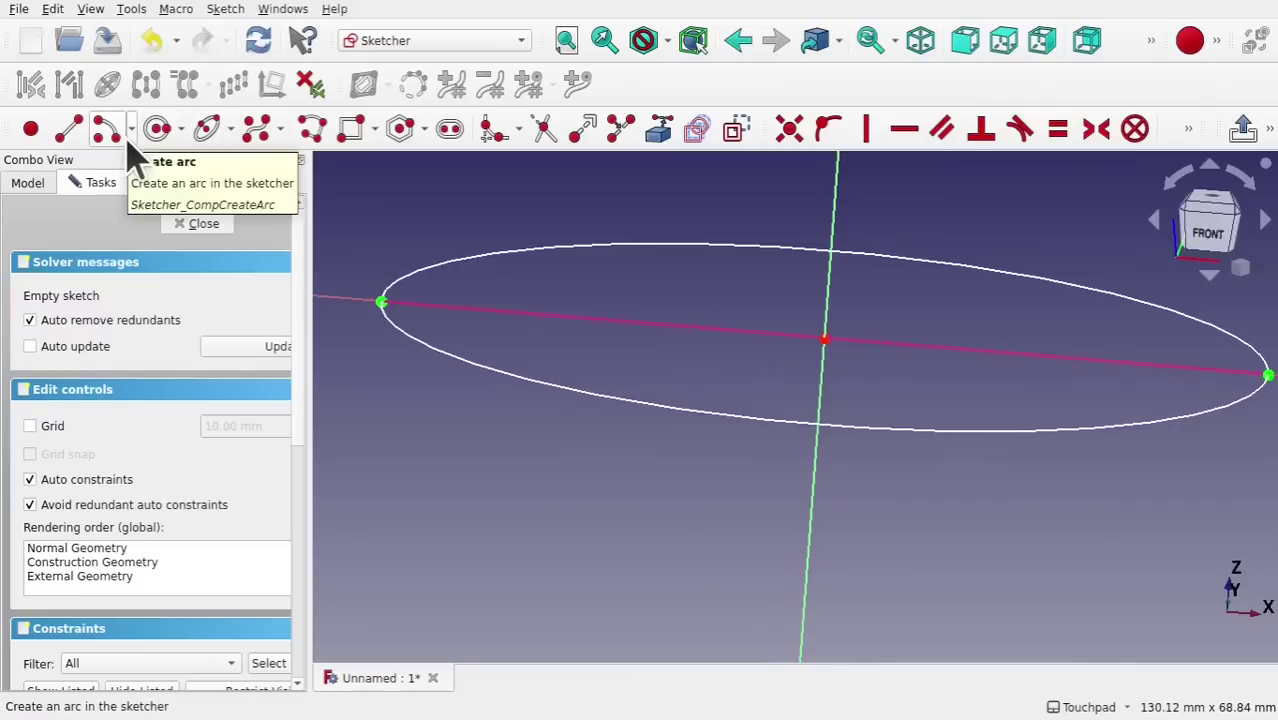
Draw an arched B-spline between the ellipse's two end points, with two intermediate control points about 18 mm above the horizontal axis
{"action": "left_click", "coordinate": [258, 130]}
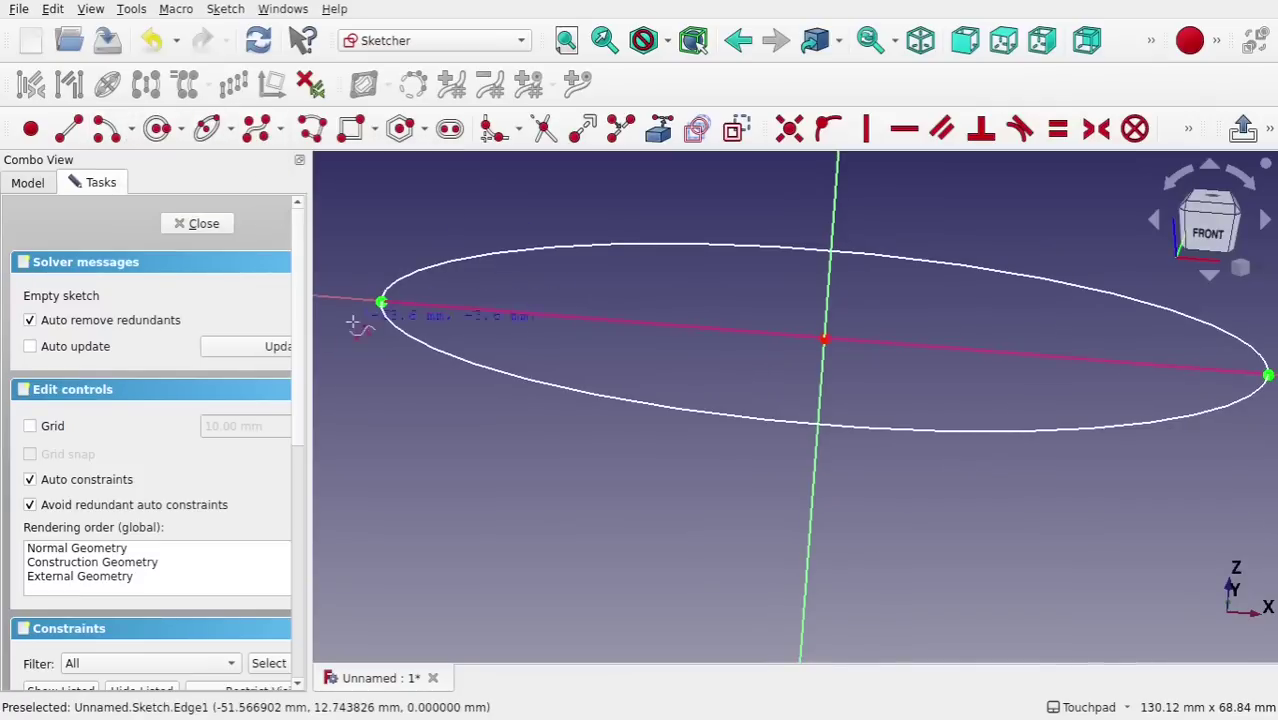
{"action": "left_click", "coordinate": [383, 302]}
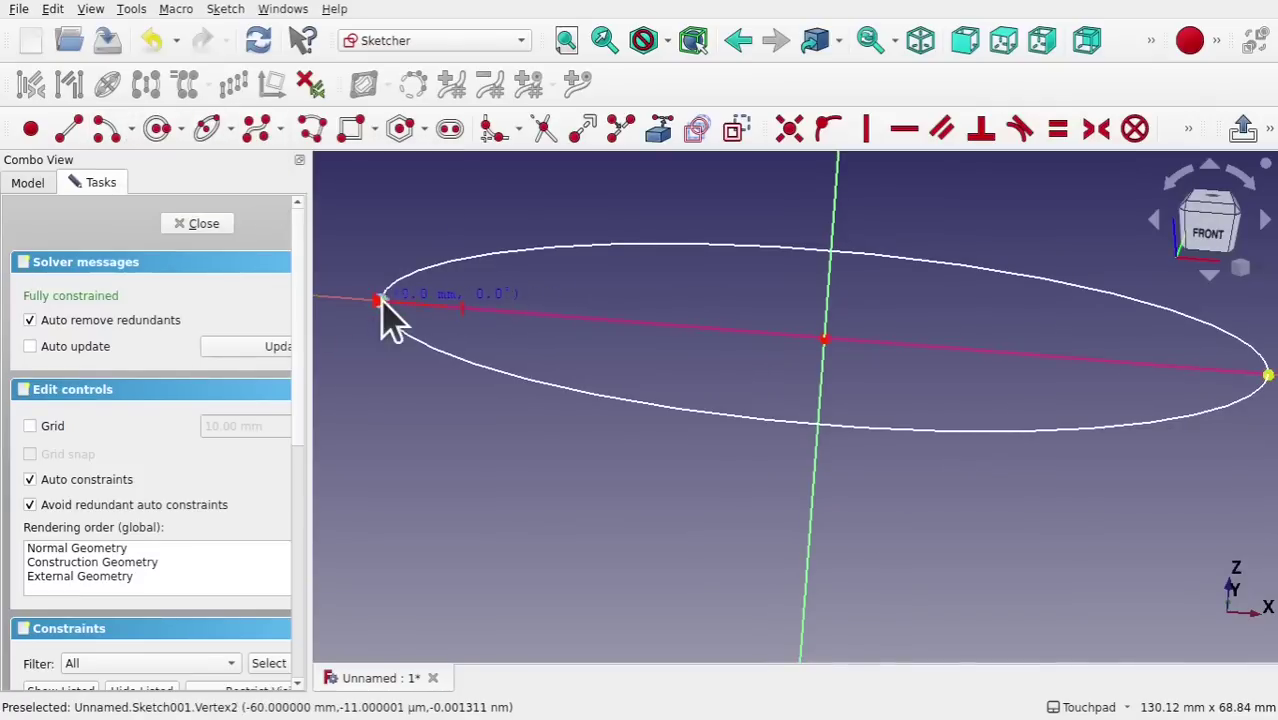
{"action": "left_click", "coordinate": [479, 192]}
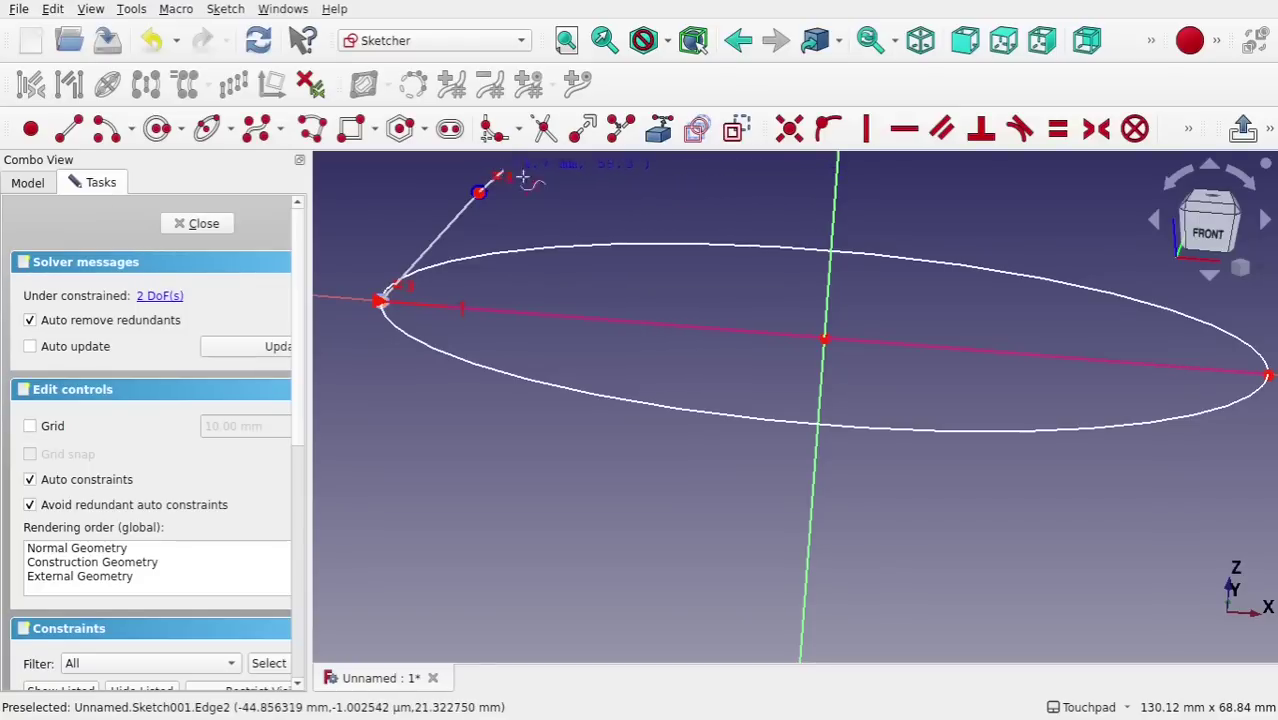
{"action": "key", "text": "shift"}
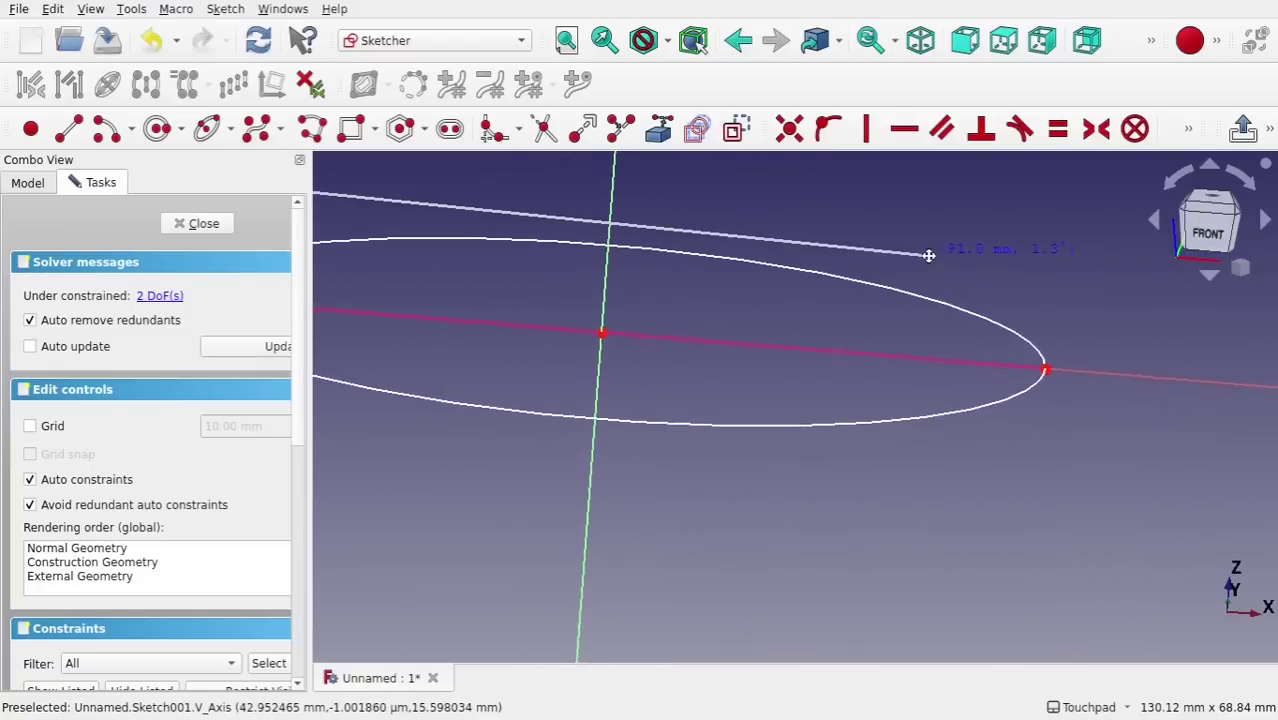
{"action": "left_click", "coordinate": [948, 237]}
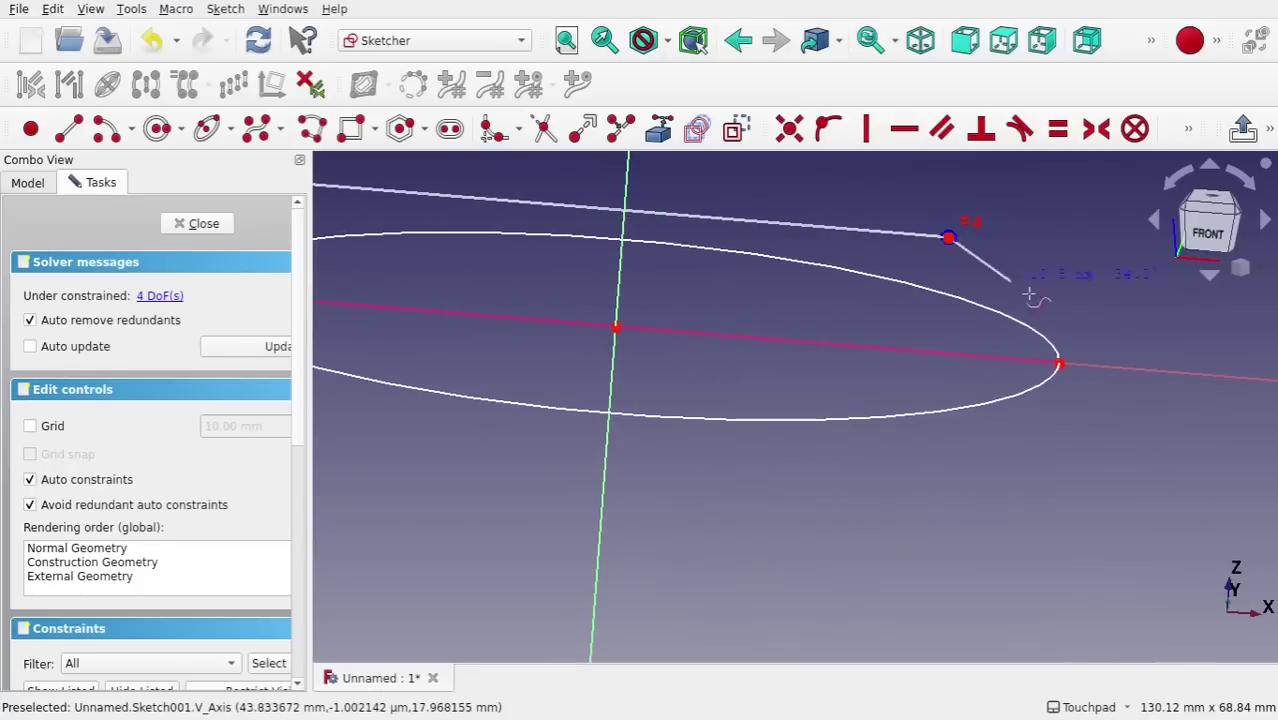
{"action": "left_click", "coordinate": [1058, 363]}
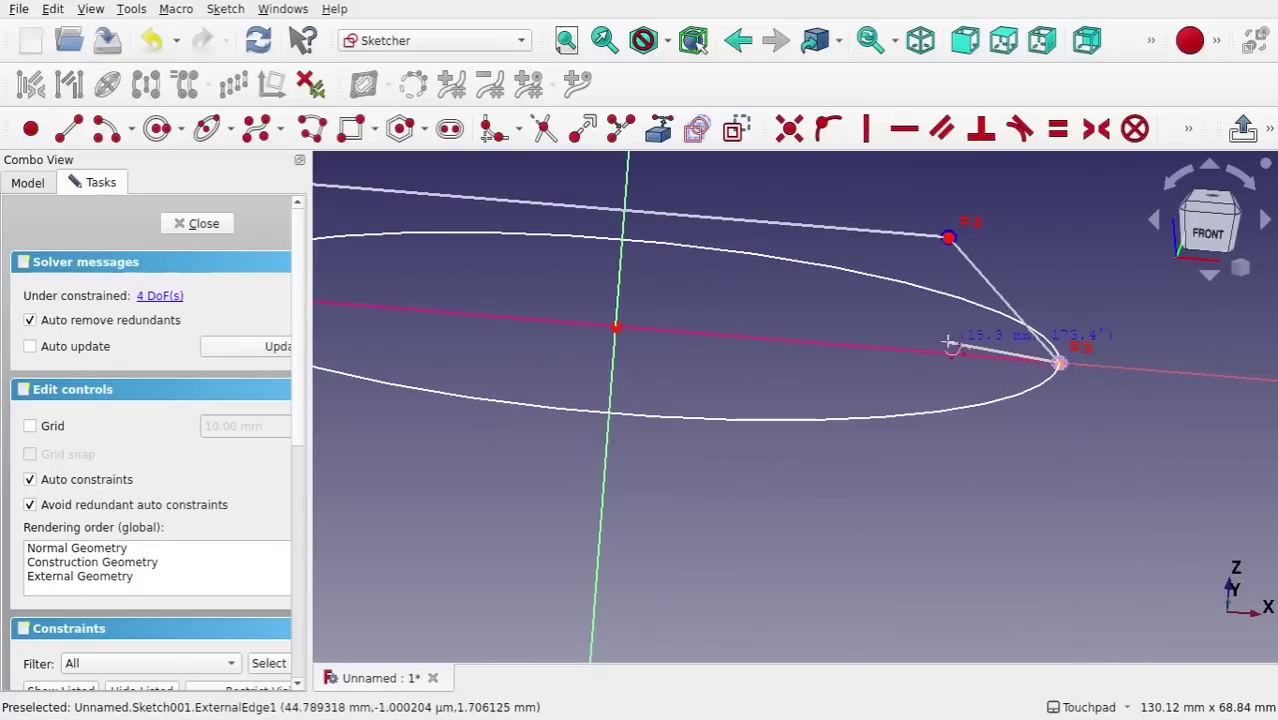
{"action": "right_click", "coordinate": [950, 344]}
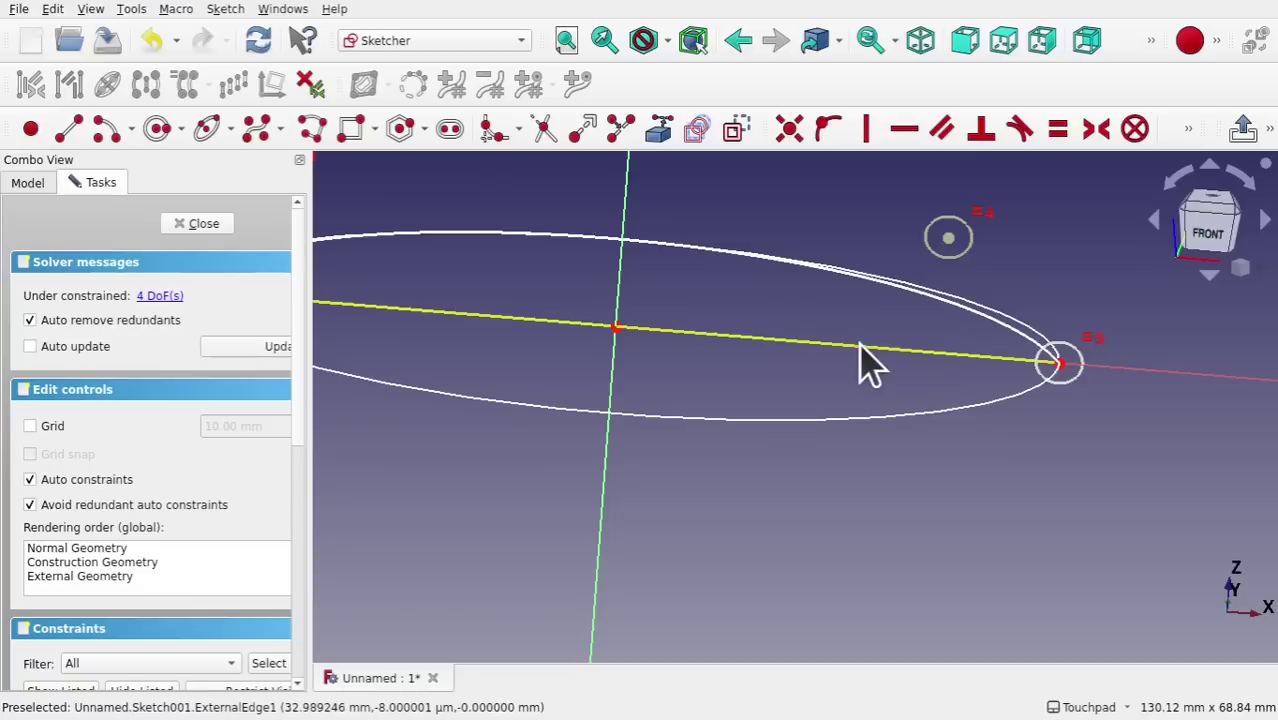
Raise both intermediate control points of the B-spline to make the arch taller
{"action": "scroll", "coordinate": [862, 363], "scroll_direction": "down", "scroll_amount": 5}
{"action": "key", "text": "1"}
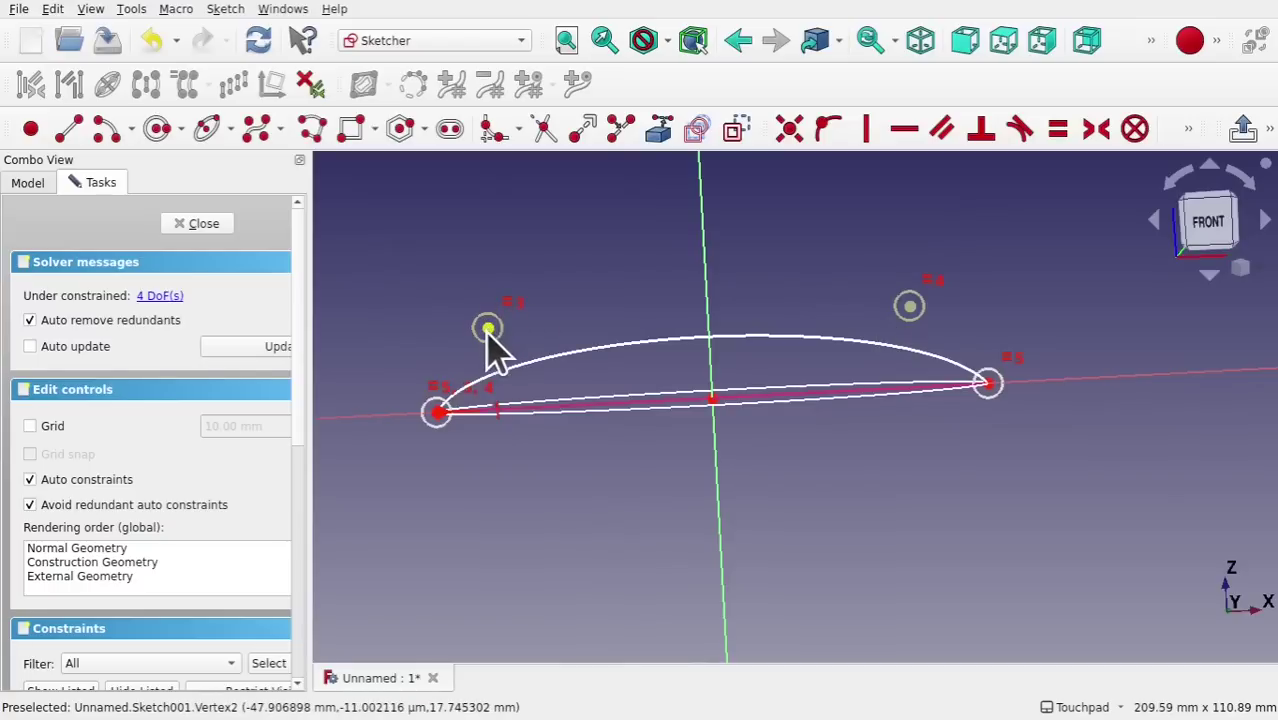
{"action": "left_click_drag", "start_coordinate": [487, 328], "coordinate": [482, 273]}
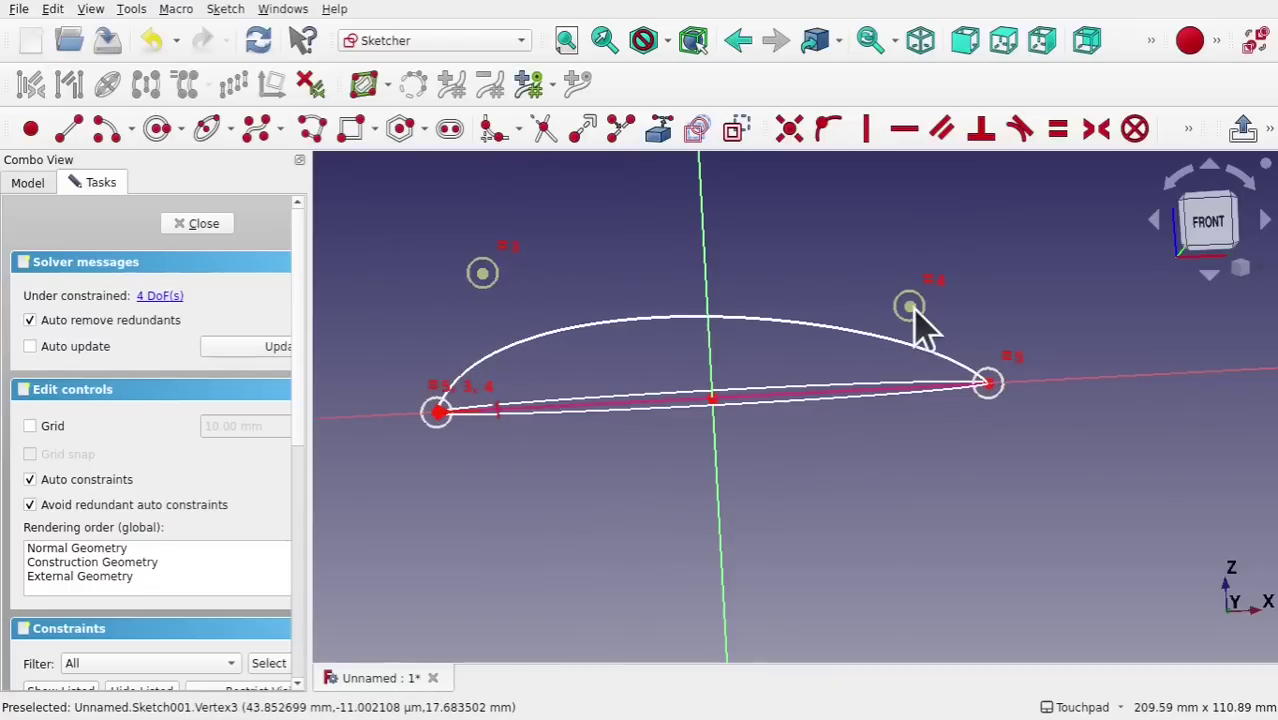
{"action": "left_click_drag", "start_coordinate": [910, 307], "coordinate": [920, 250]}
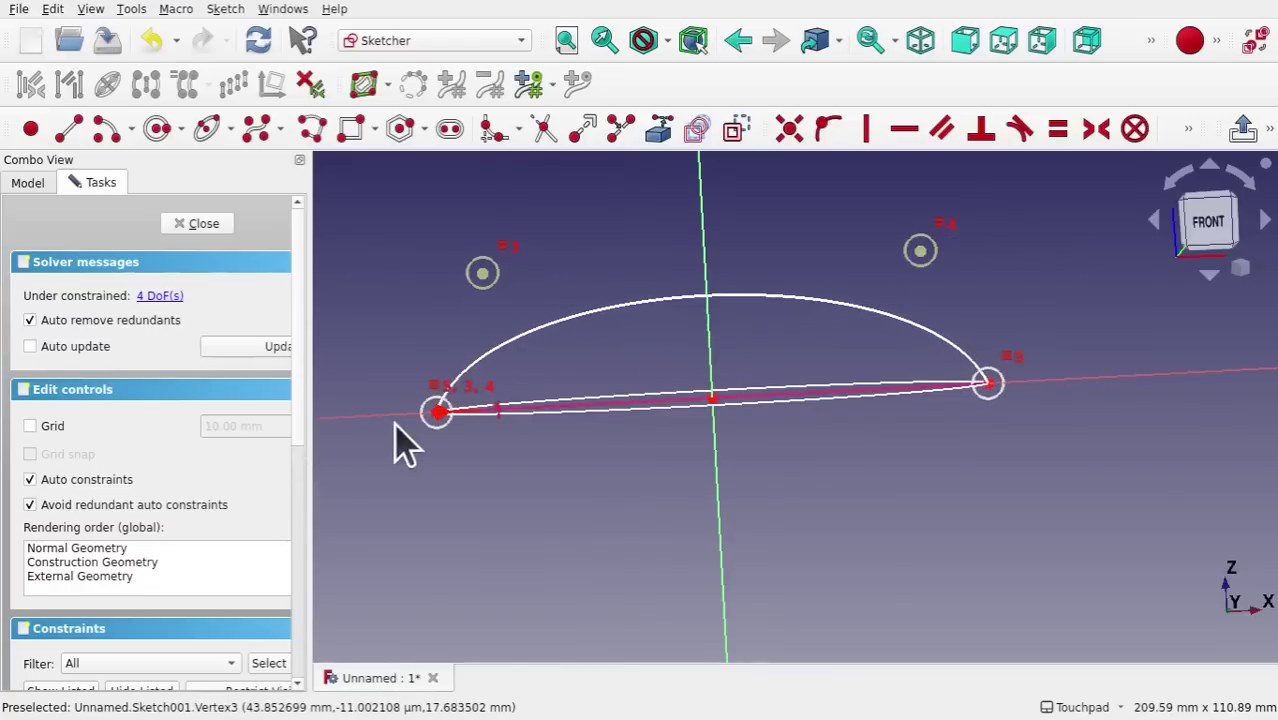
Constrain the vertical distance between the spline's negative-X end point and its adjacent control point to 30 mm
{"action": "left_click", "coordinate": [481, 276]}
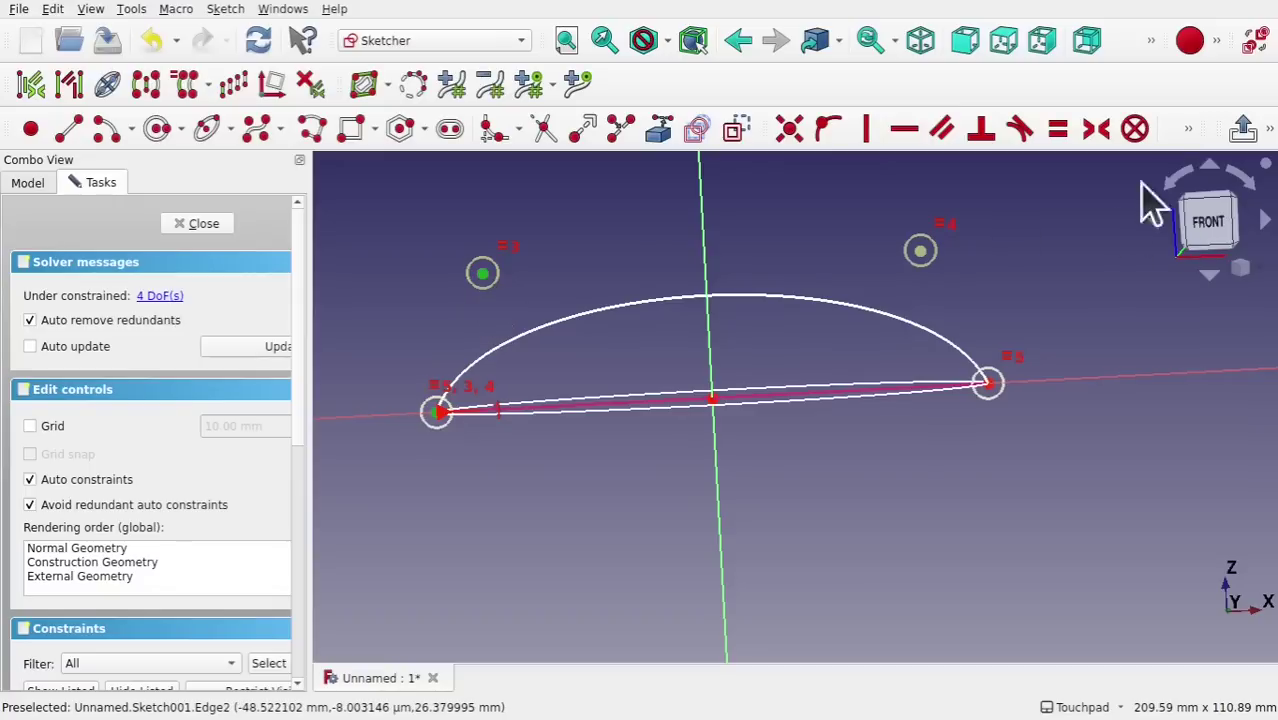
{"action": "left_click", "coordinate": [1188, 128]}
{"action": "left_click", "coordinate": [875, 168]}
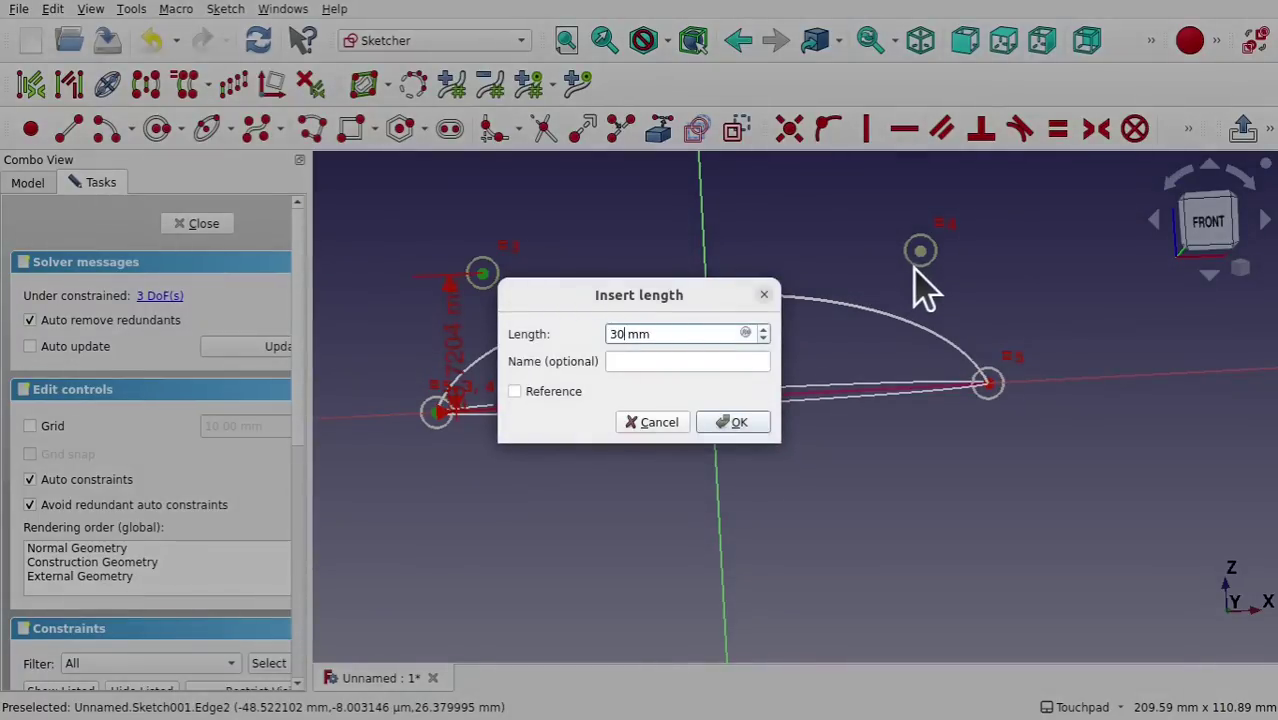
{"action": "key", "text": "Return"}
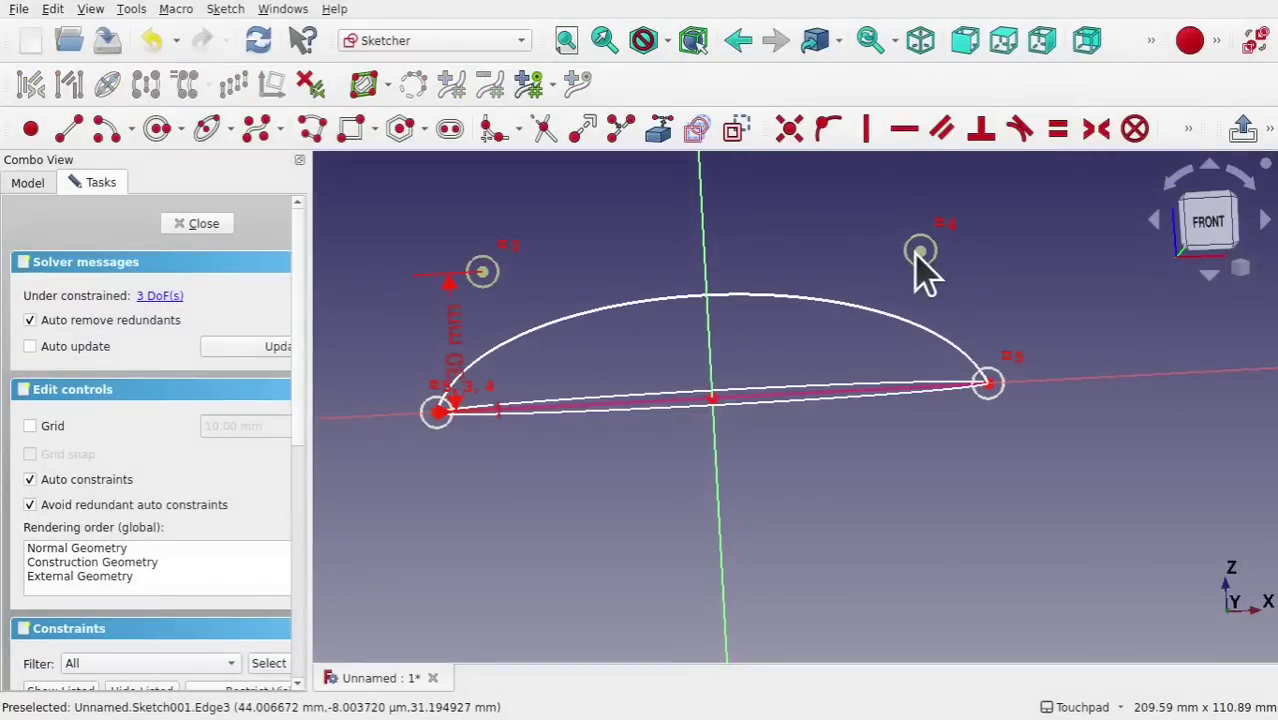
Constrain the two intermediate control points of the spline horizontally to each other
{"action": "left_click", "coordinate": [918, 252]}
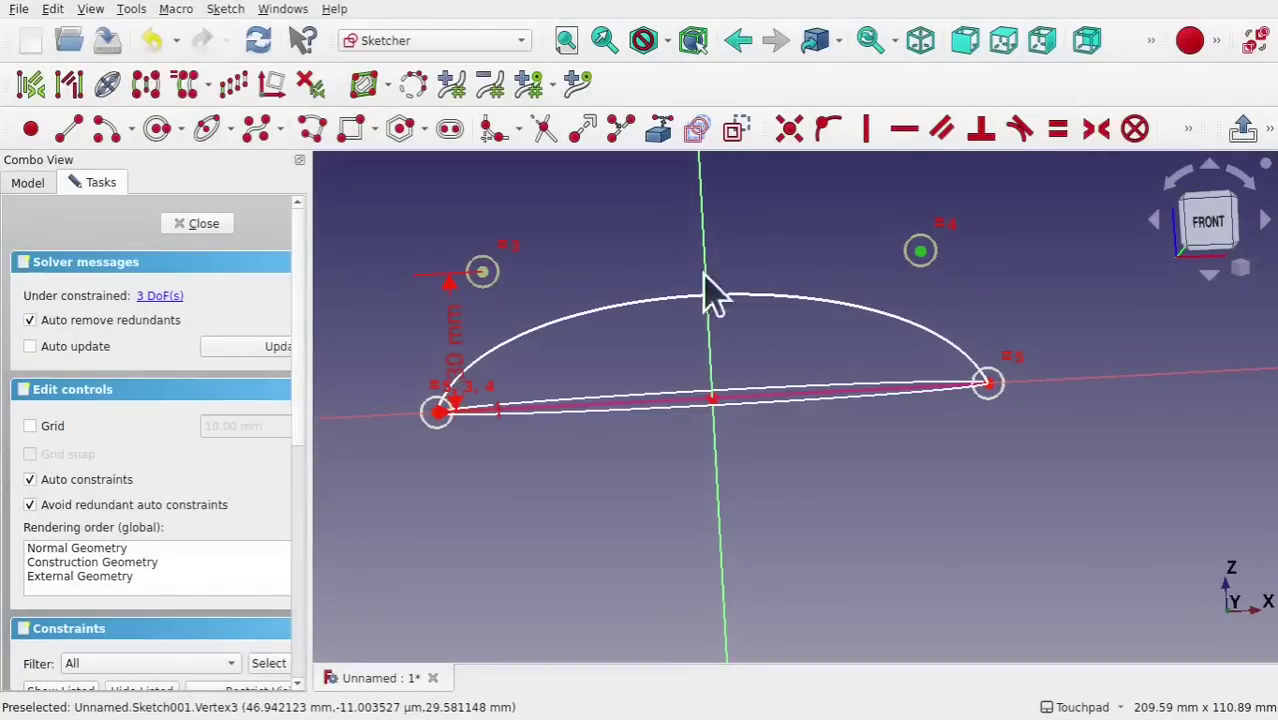
{"action": "left_click", "coordinate": [483, 273]}
{"action": "left_click", "coordinate": [905, 130]}
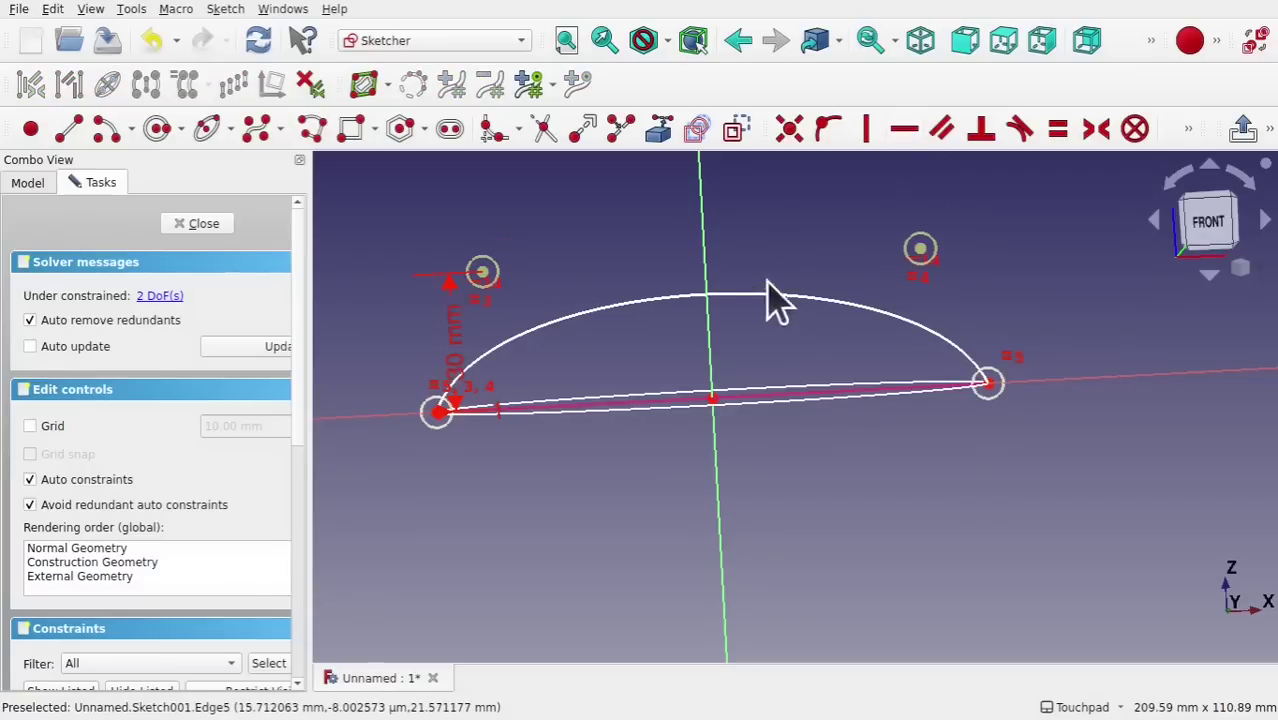
Make the two intermediate control points symmetric about the sketch's vertical axis
{"action": "mouse_move", "coordinate": [484, 274]}
{"action": "left_mouse_down"}
{"action": "mouse_move", "coordinate": [532, 270]}
{"action": "mouse_move", "coordinate": [493, 272]}
{"action": "left_mouse_up"}
{"action": "left_click", "coordinate": [493, 274]}
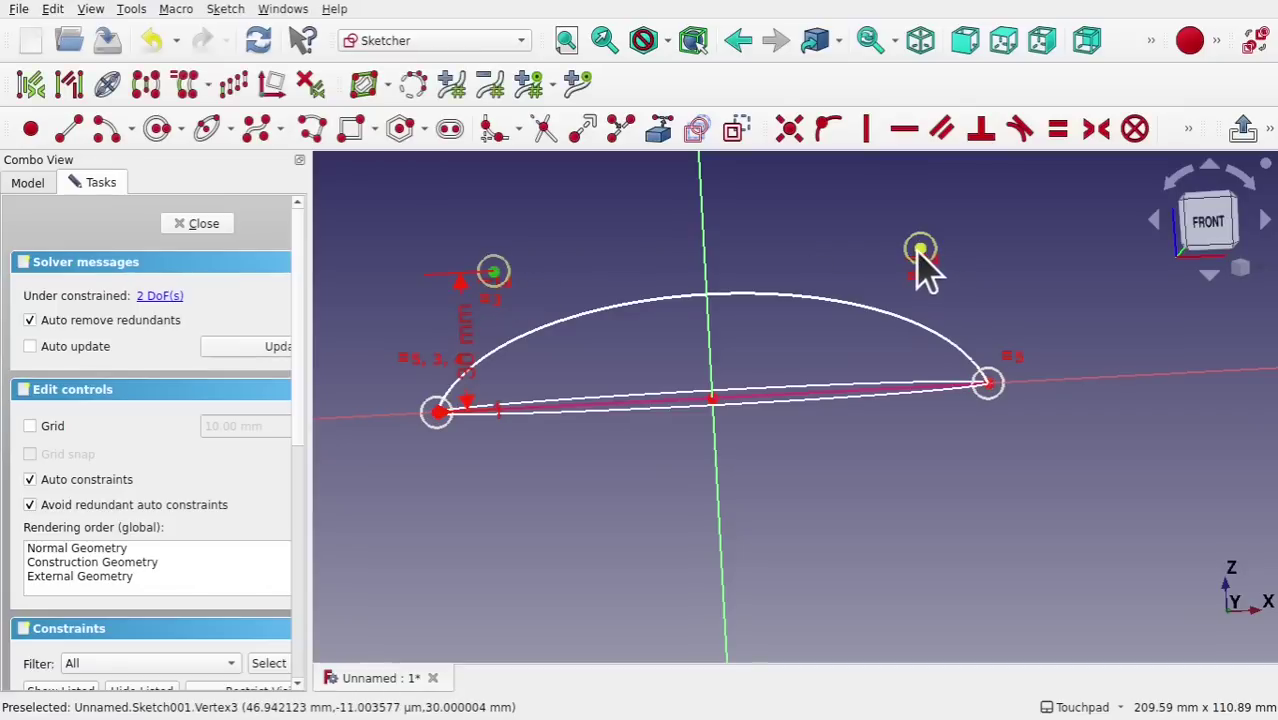
{"action": "left_click", "coordinate": [920, 250]}
{"action": "left_click", "coordinate": [710, 245]}
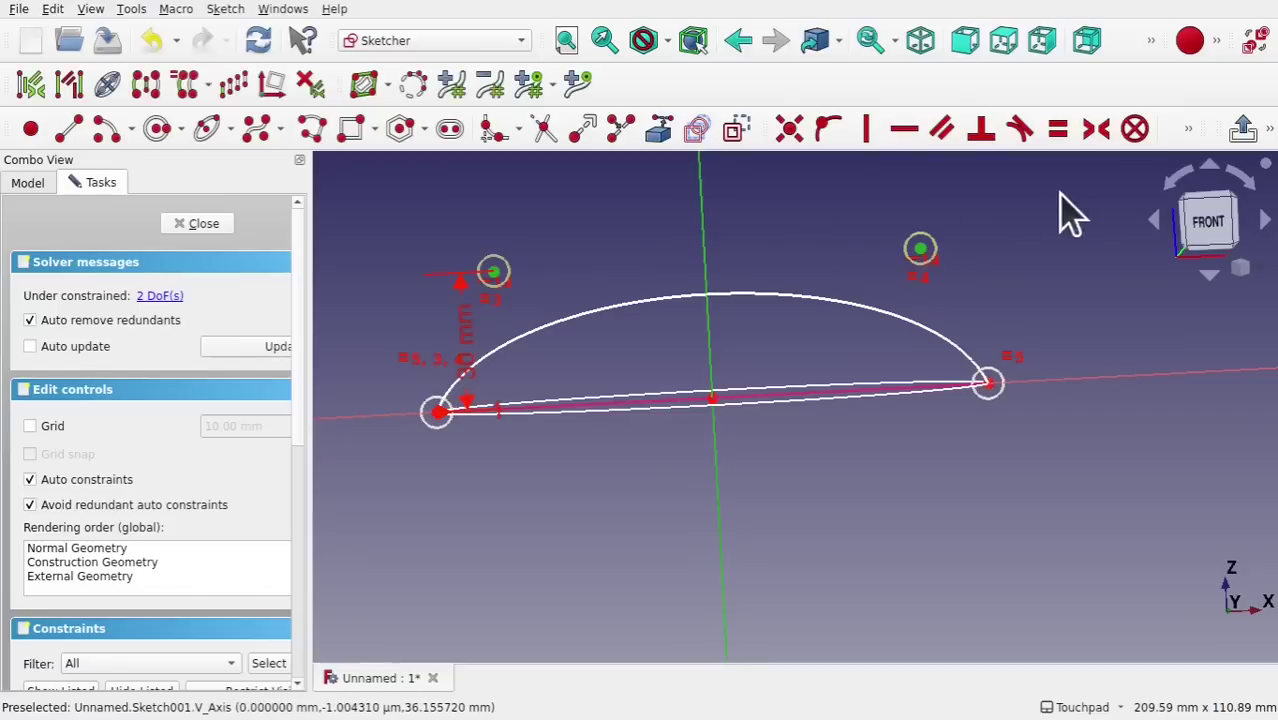
{"action": "left_click", "coordinate": [1094, 132]}
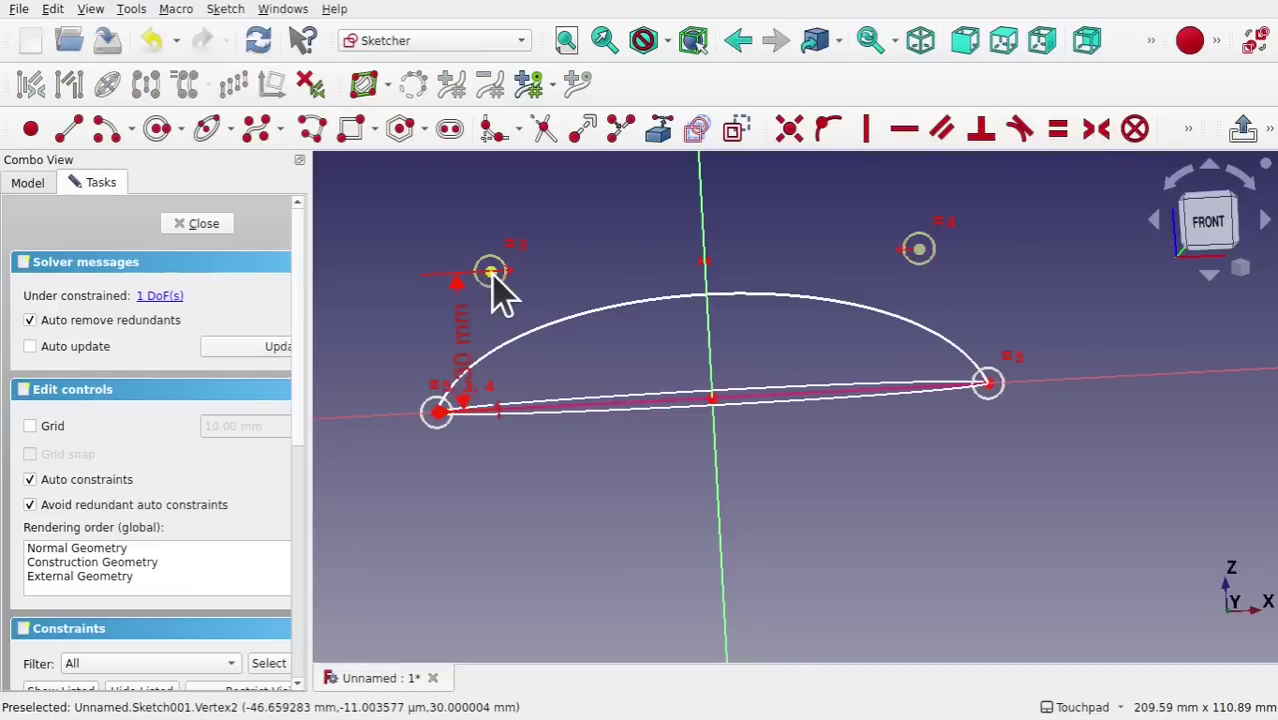
Constrain the horizontal distance between the negative-X intermediate control point and the spline's nearby end point to 4 mm
{"action": "mouse_move", "coordinate": [492, 272]}
{"action": "left_mouse_down"}
{"action": "mouse_move", "coordinate": [587, 268]}
{"action": "mouse_move", "coordinate": [447, 271]}
{"action": "left_mouse_up"}
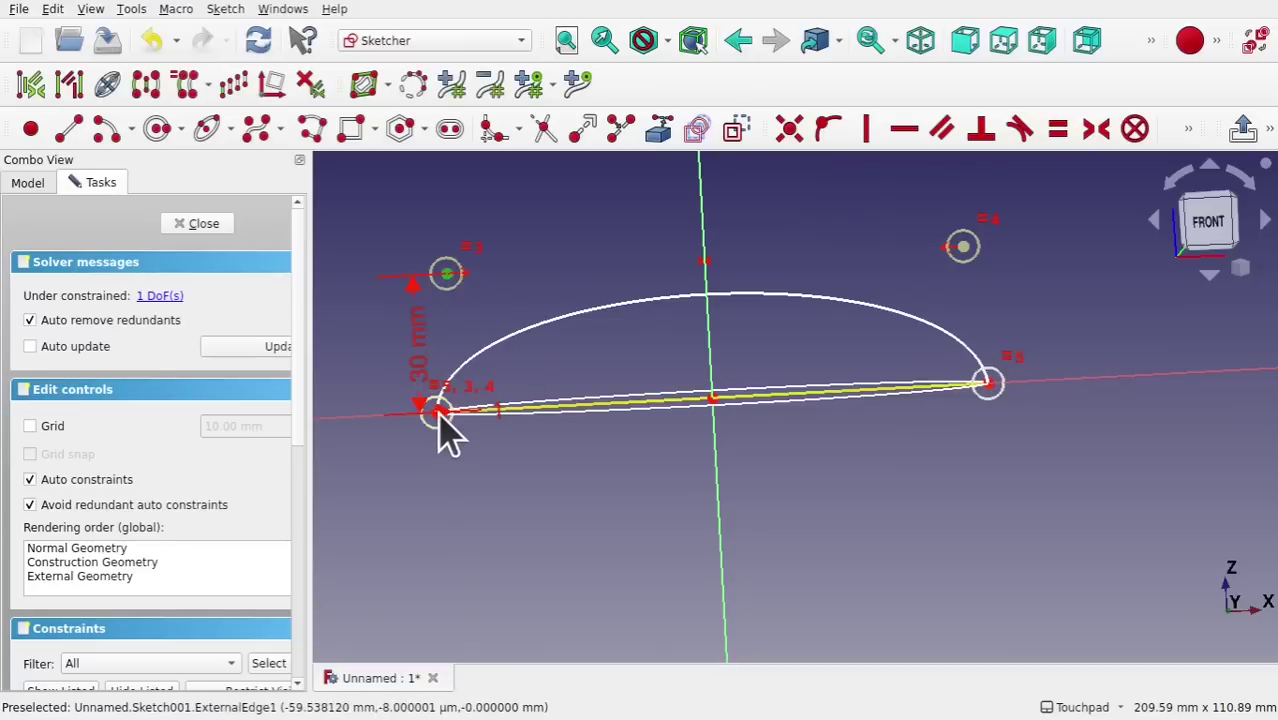
{"action": "left_click", "coordinate": [1188, 129]}
{"action": "left_click", "coordinate": [828, 167]}
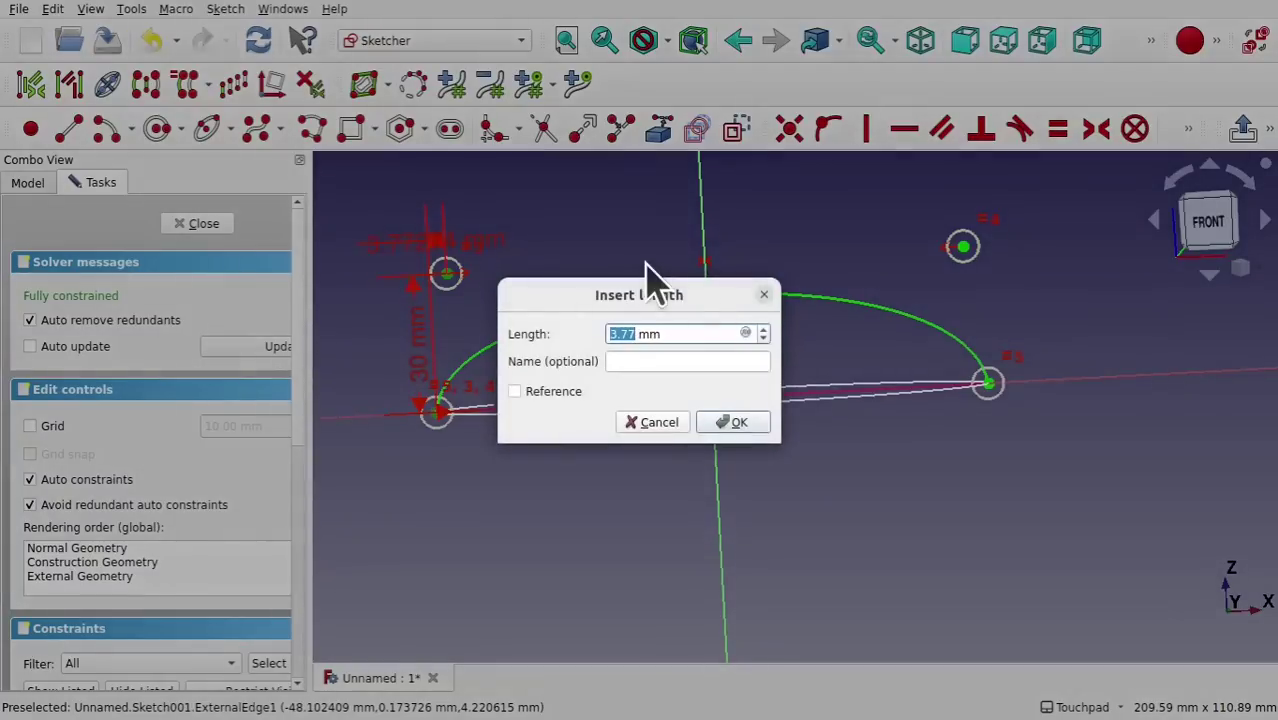
{"action": "type", "text": "4"}
{"action": "key", "text": "Return"}
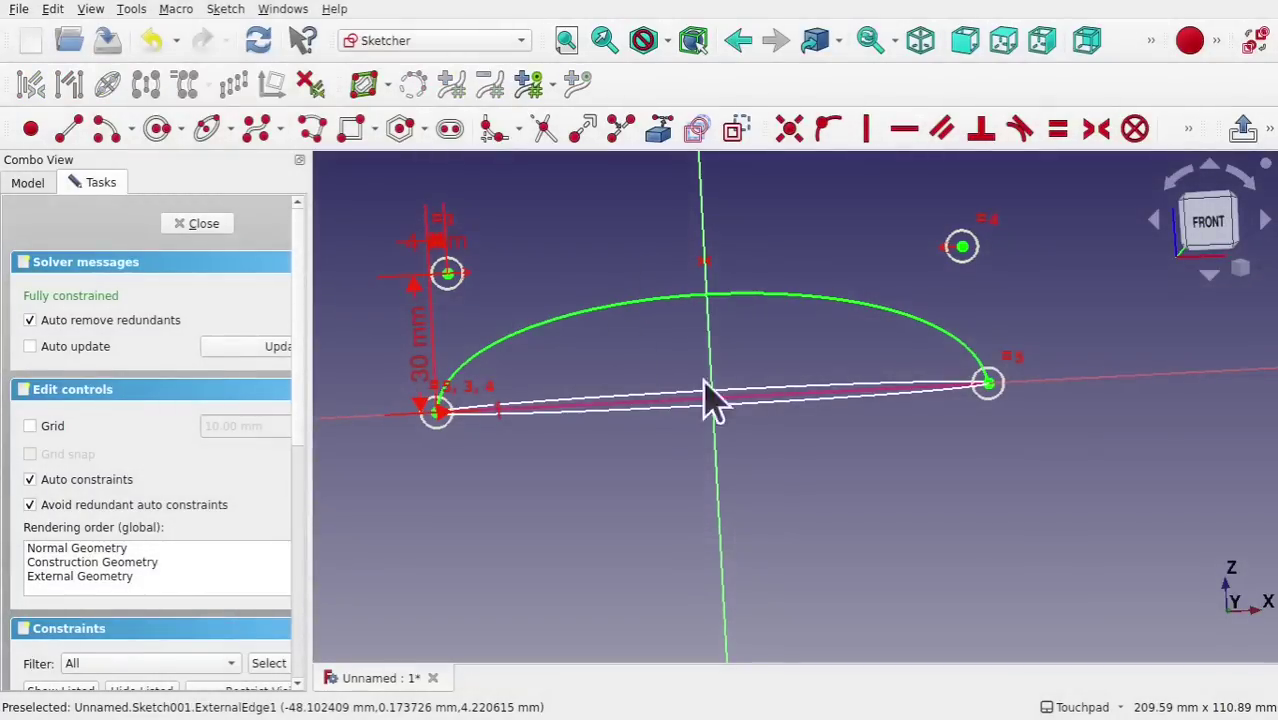
Finish the arched spline sketch and switch to the Surface workbench
{"action": "mouse_move", "coordinate": [735, 465]}
{"action": "left_mouse_down", "text": "alt"}
{"action": "mouse_move", "coordinate": [770, 471]}
{"action": "mouse_move", "coordinate": [670, 496]}
{"action": "mouse_move", "coordinate": [720, 470]}
{"action": "mouse_move", "coordinate": [707, 473]}
{"action": "mouse_move", "coordinate": [762, 414]}
{"action": "left_mouse_up", "text": "alt"}
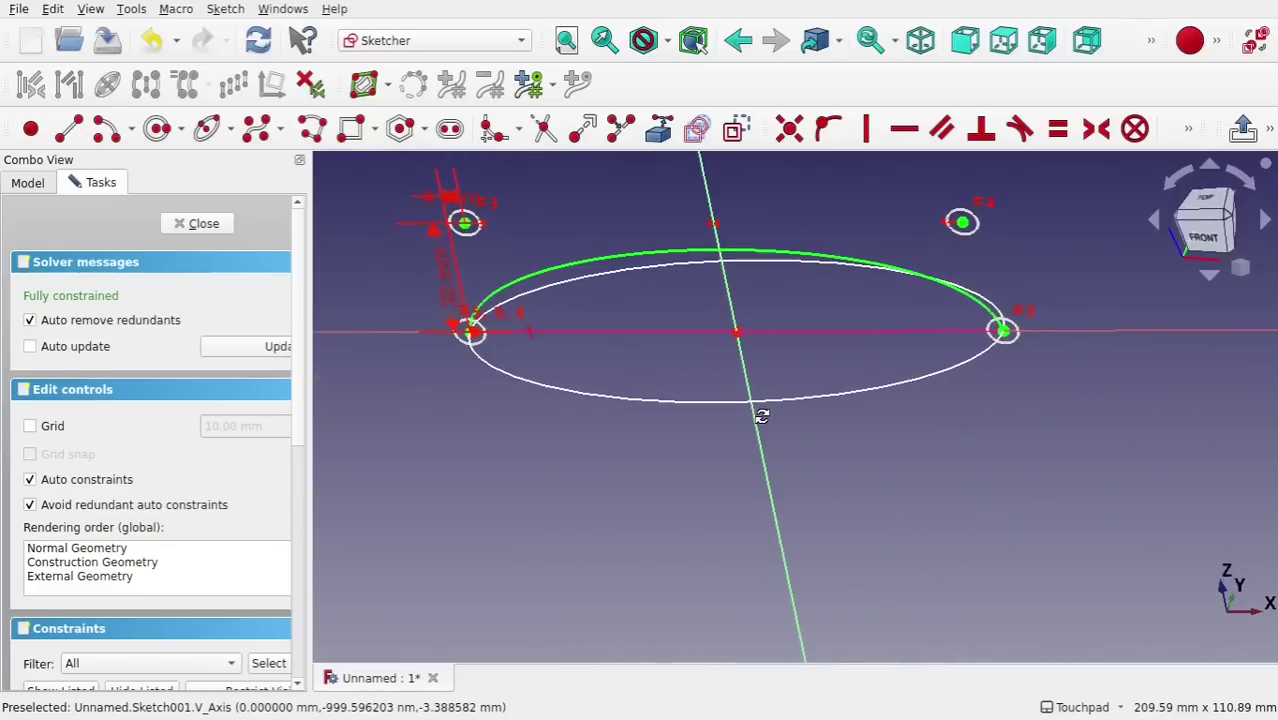
{"action": "left_click", "coordinate": [203, 224]}
{"action": "mouse_move", "coordinate": [722, 265]}
{"action": "left_mouse_down", "text": "alt"}
{"action": "mouse_move", "coordinate": [762, 257]}
{"action": "mouse_move", "coordinate": [602, 385]}
{"action": "mouse_move", "coordinate": [750, 340]}
{"action": "mouse_move", "coordinate": [836, 188]}
{"action": "left_mouse_up", "text": "alt"}
{"action": "left_click_drag", "start_coordinate": [735, 363], "coordinate": [733, 228], "text": "alt"}
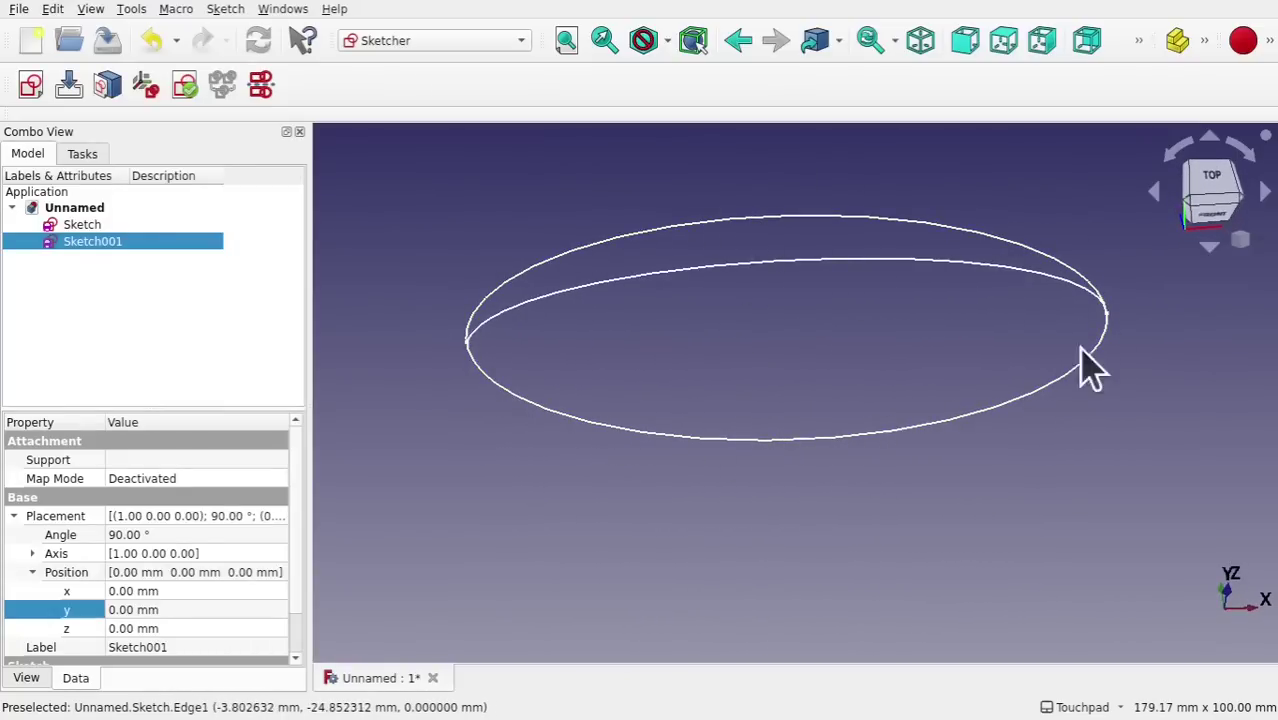
{"action": "left_click_drag", "start_coordinate": [919, 428], "coordinate": [770, 343], "text": "alt"}
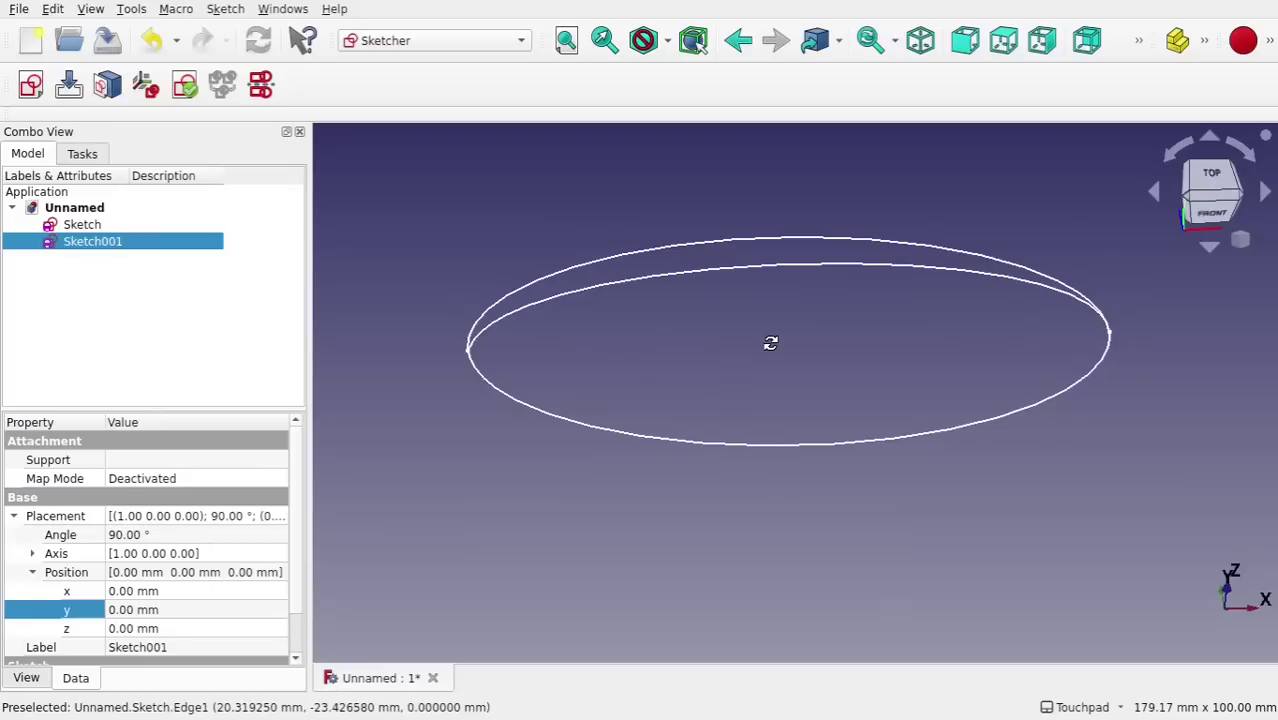
{"action": "left_click", "coordinate": [432, 41]}
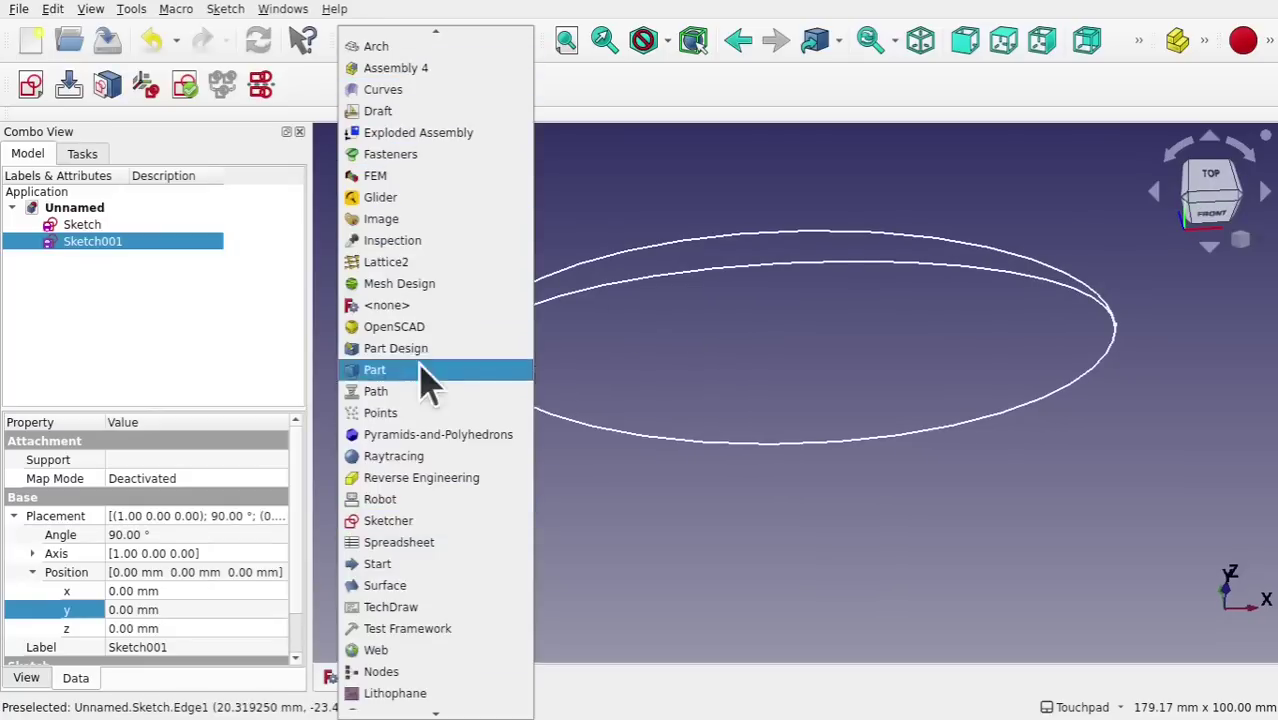
{"action": "left_click", "coordinate": [412, 586]}
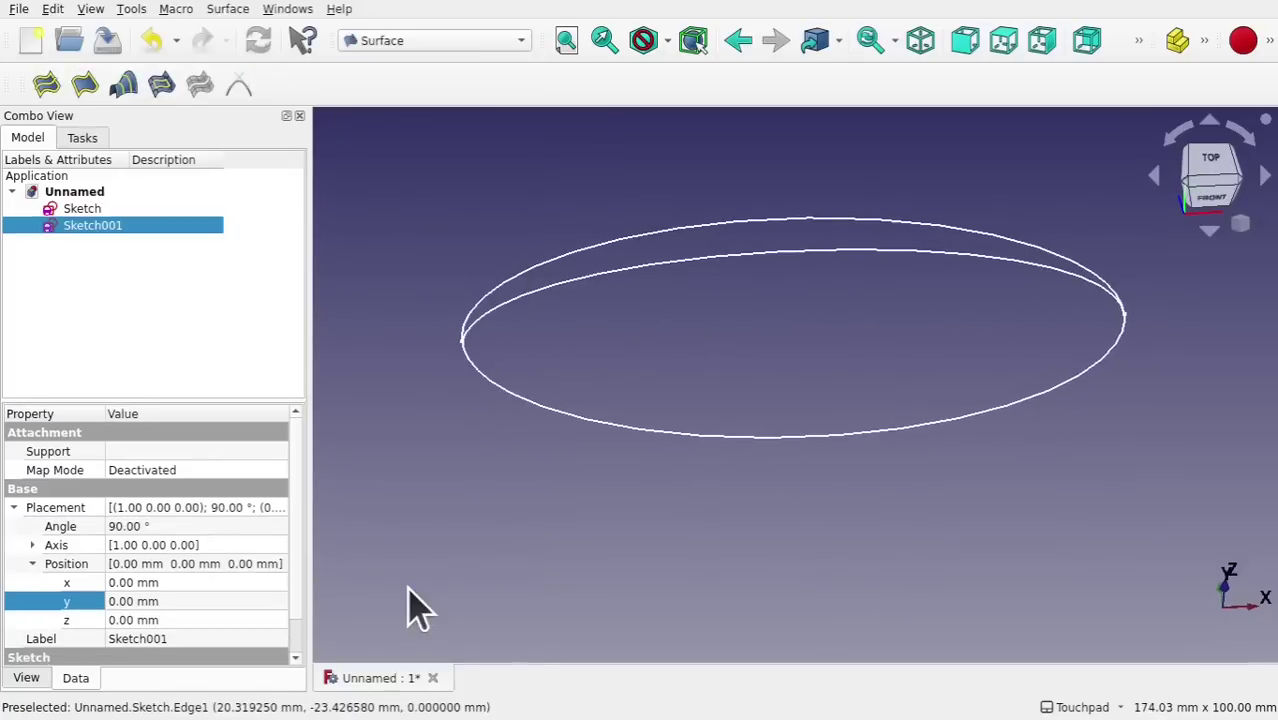
{"action": "left_click", "coordinate": [114, 291]}
Try to create a filled surface using the ellipse and the arched spline as boundary edges
{"action": "left_click", "coordinate": [46, 86]}
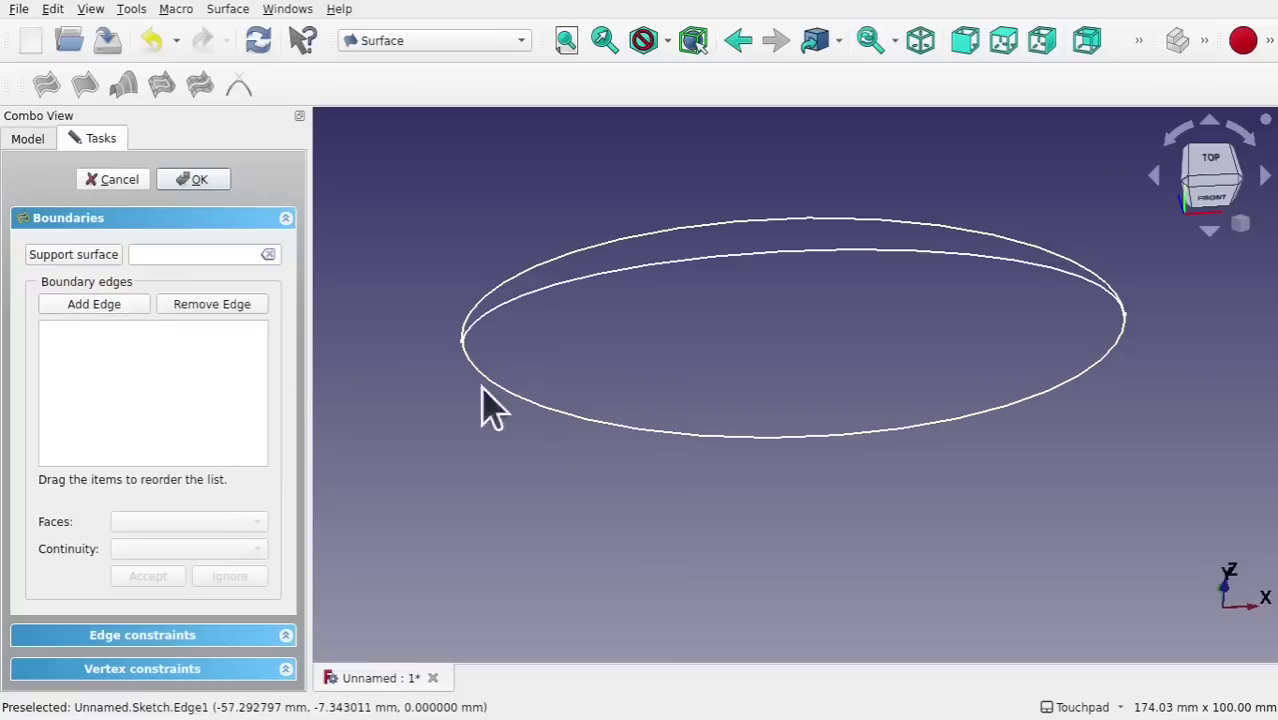
{"action": "left_click", "coordinate": [642, 437]}
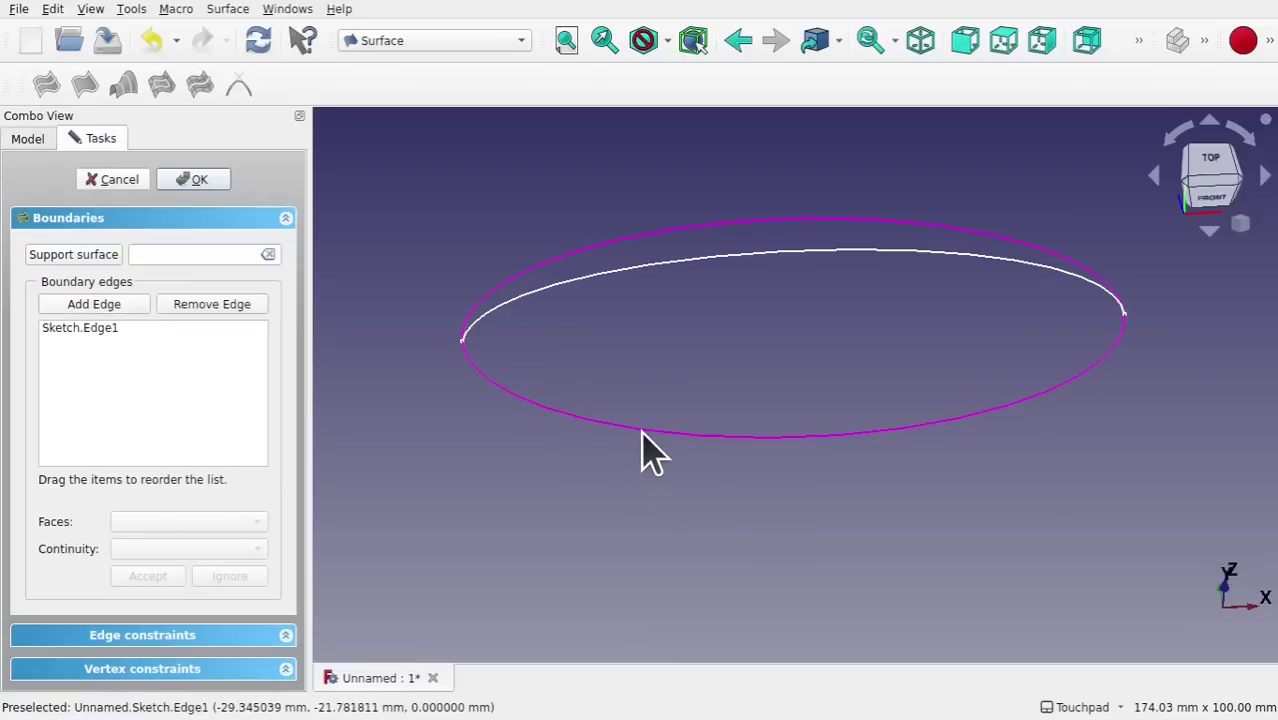
{"action": "left_click", "coordinate": [718, 262]}
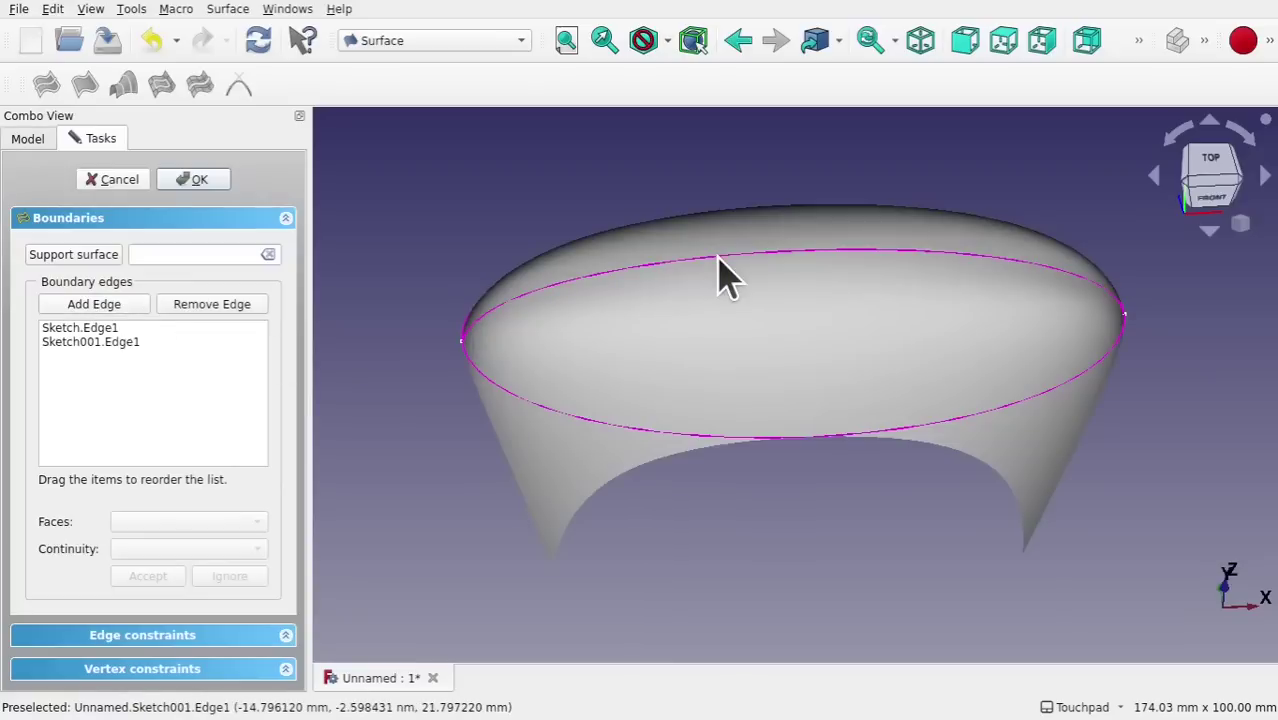
{"action": "middle_click_drag", "start_coordinate": [720, 262], "coordinate": [793, 411]}
{"action": "middle_click_drag", "start_coordinate": [562, 354], "coordinate": [485, 356]}
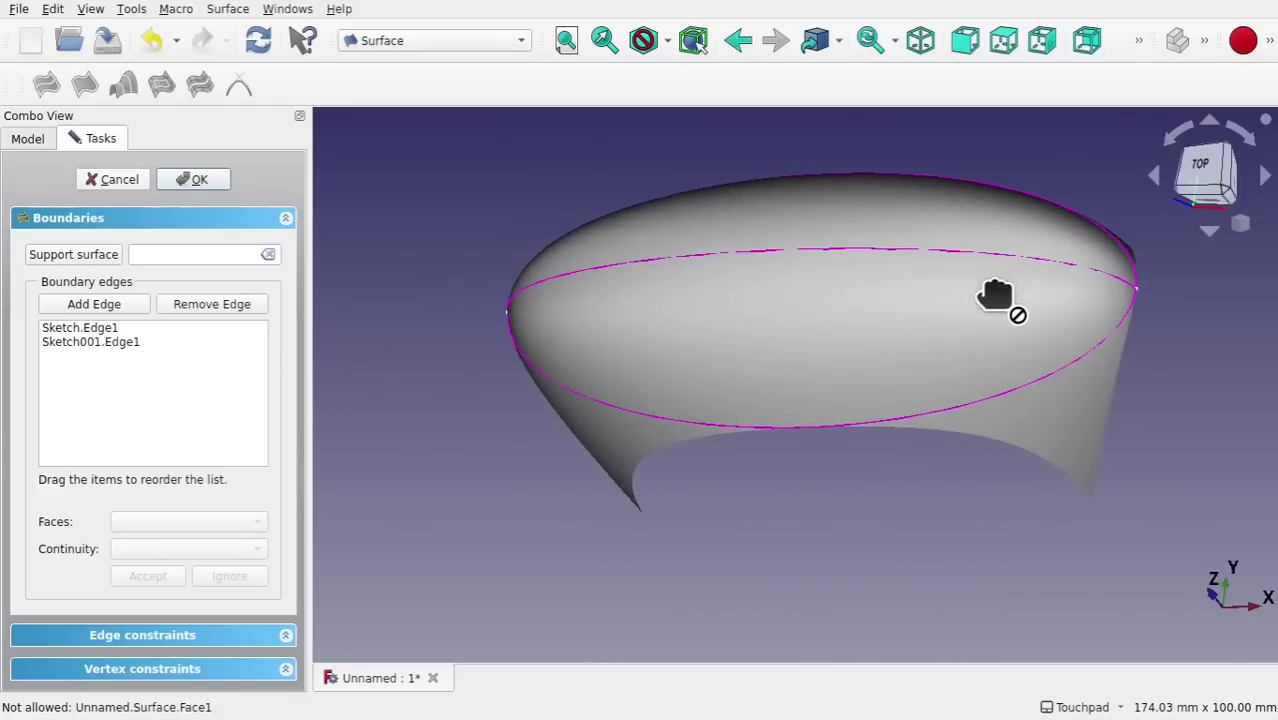
{"action": "left_click", "coordinate": [184, 182]}
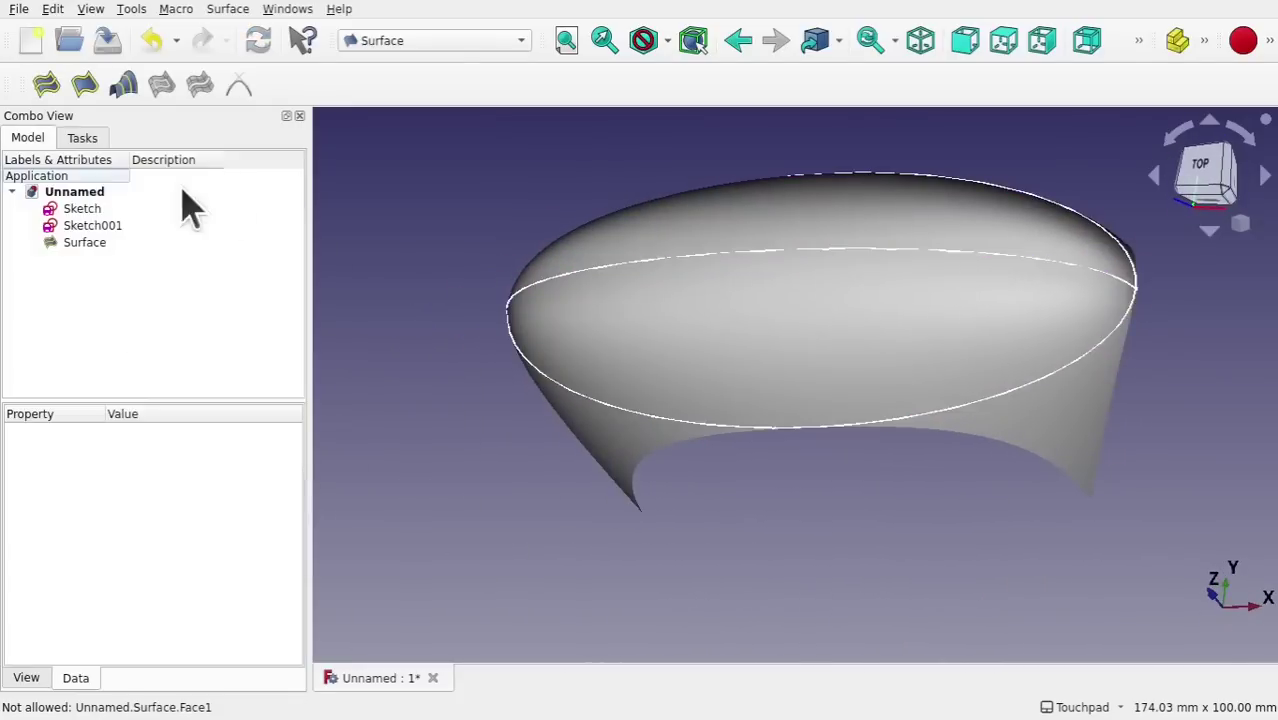
Delete the filled surface, keeping only the two sketches
{"action": "middle_click_drag", "start_coordinate": [688, 359], "coordinate": [782, 308]}
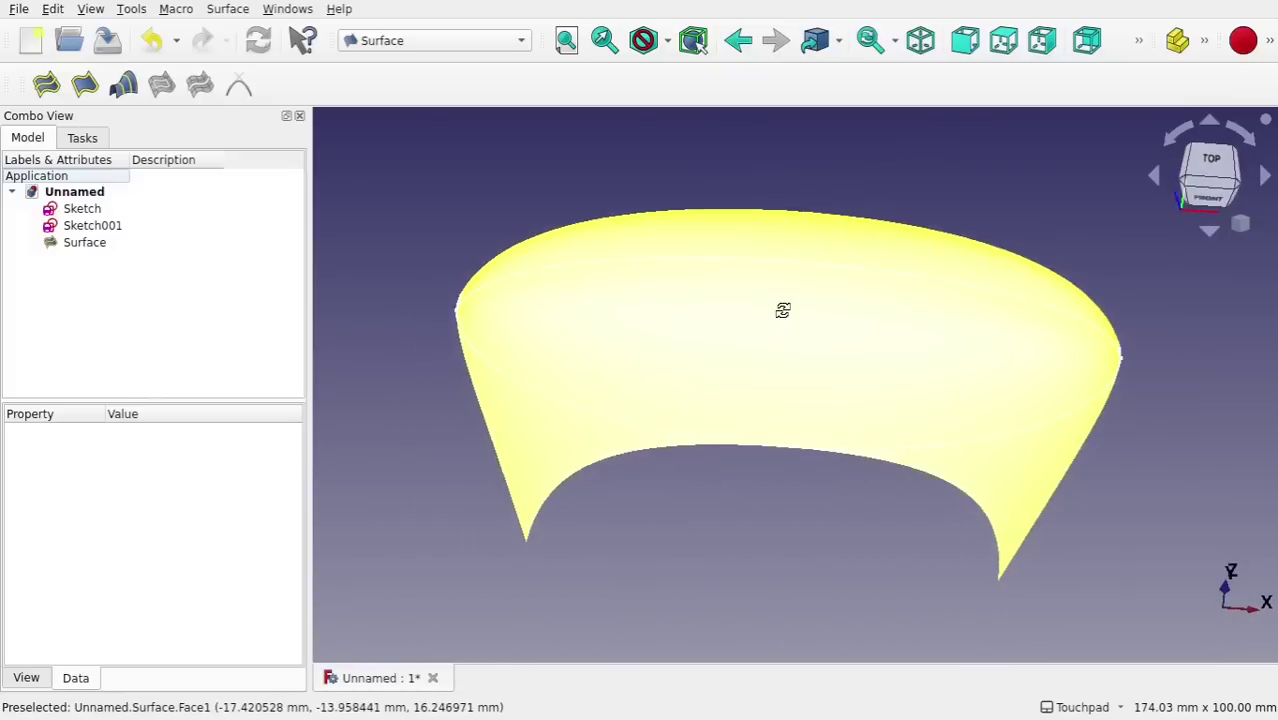
{"action": "left_click", "coordinate": [80, 243]}
{"action": "key", "text": "Delete"}
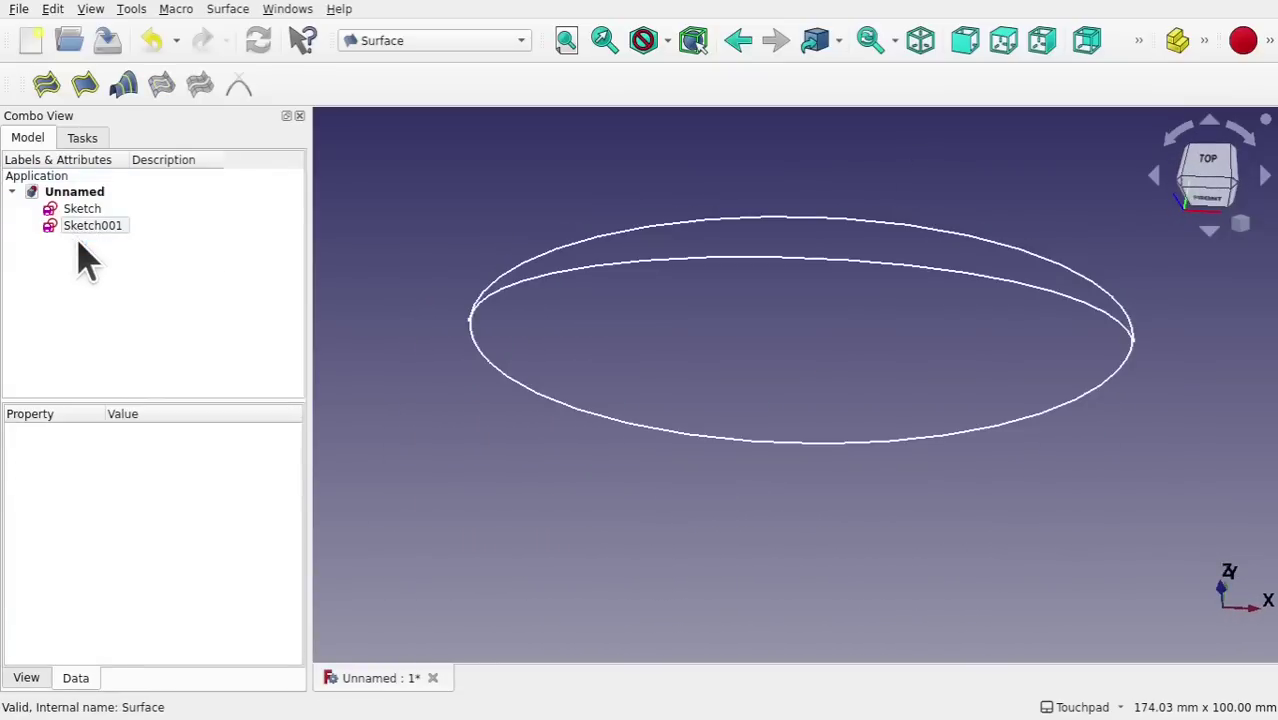
Reopen the ellipse sketch and trim away the ellipse's positive-Y half
{"action": "left_click", "coordinate": [83, 211]}
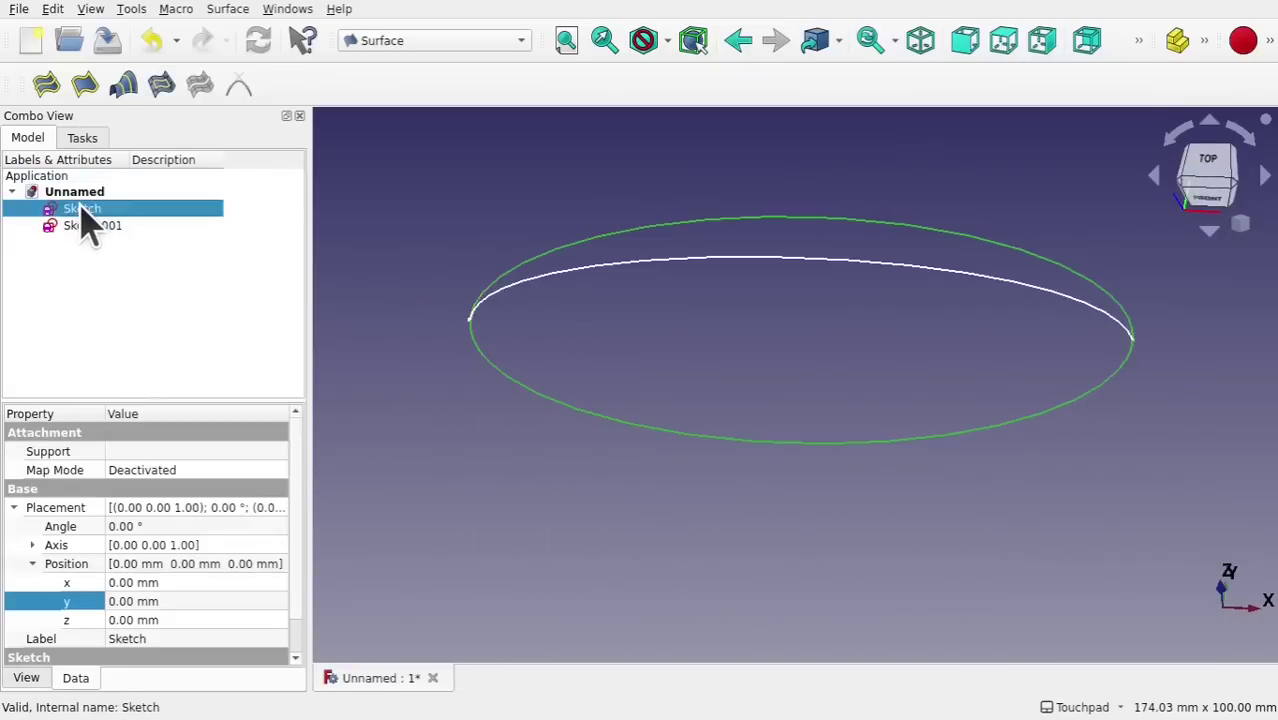
{"action": "double_click", "coordinate": [82, 208]}
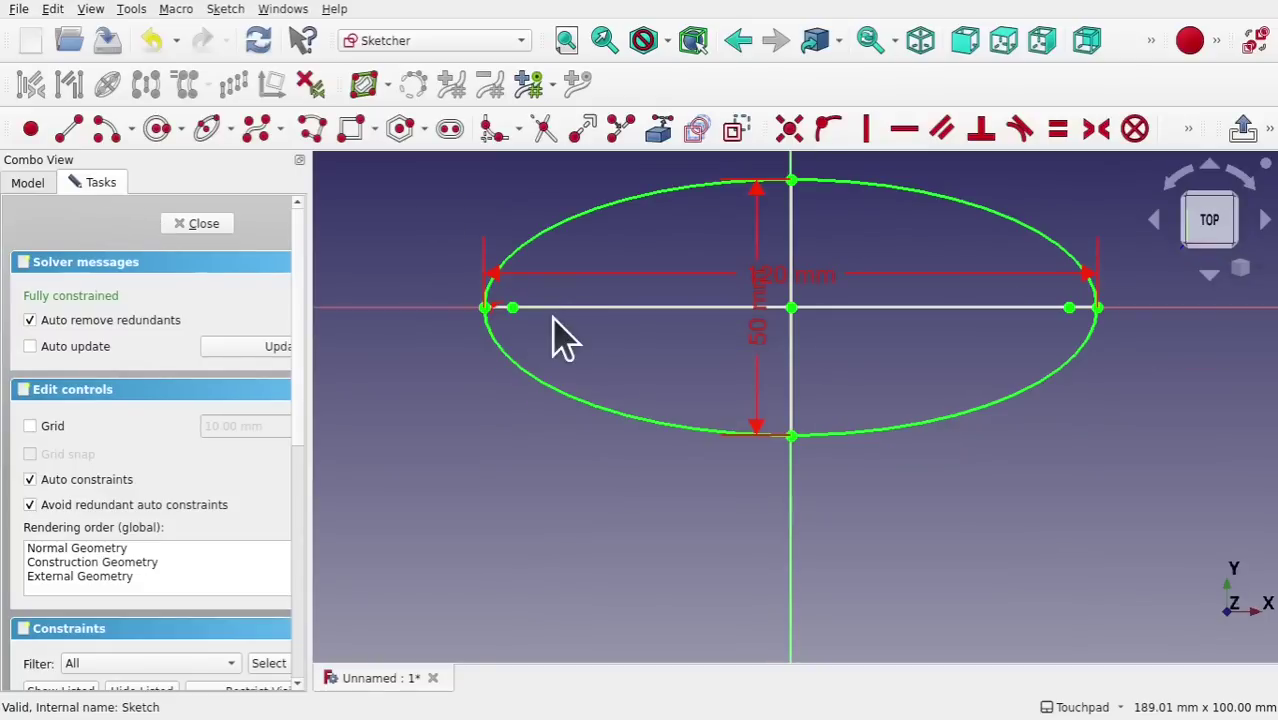
{"action": "left_click", "coordinate": [504, 276]}
{"action": "scroll", "coordinate": [517, 268], "scroll_direction": "up", "scroll_amount": 2}
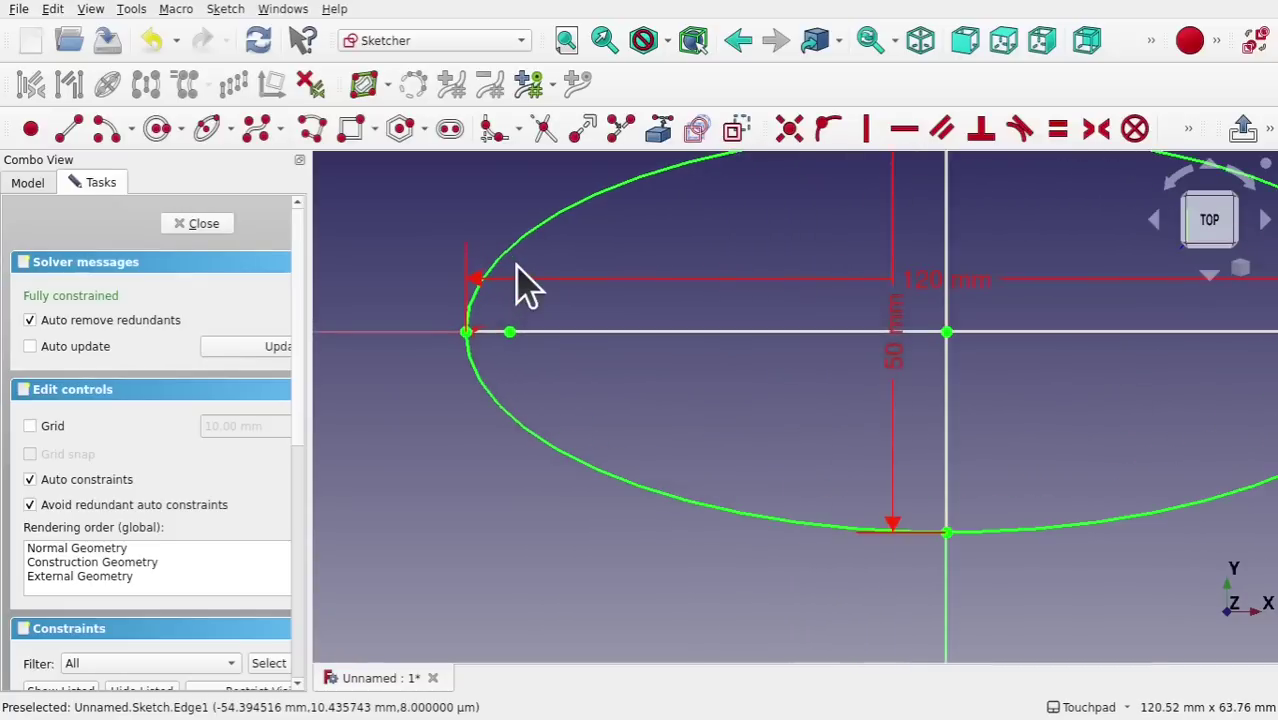
{"action": "left_click", "coordinate": [545, 133]}
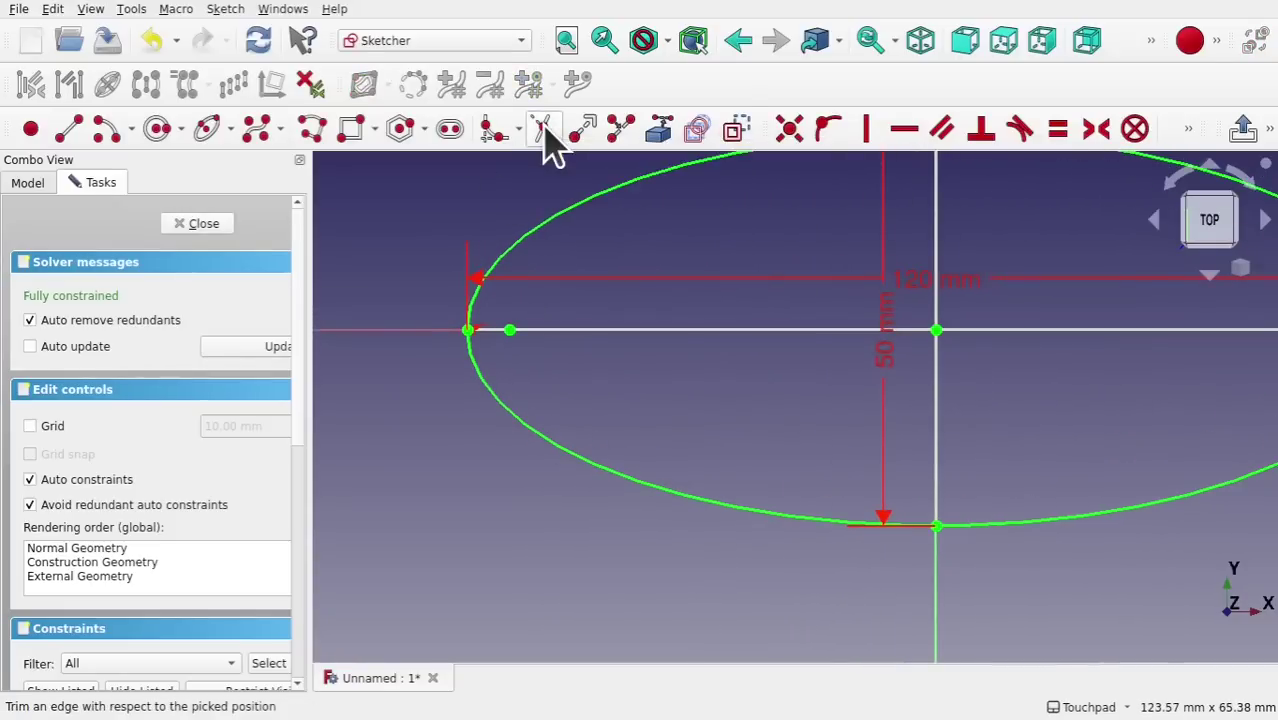
{"action": "left_click", "coordinate": [498, 252]}
{"action": "key", "text": "v"}
{"action": "key", "text": "f"}
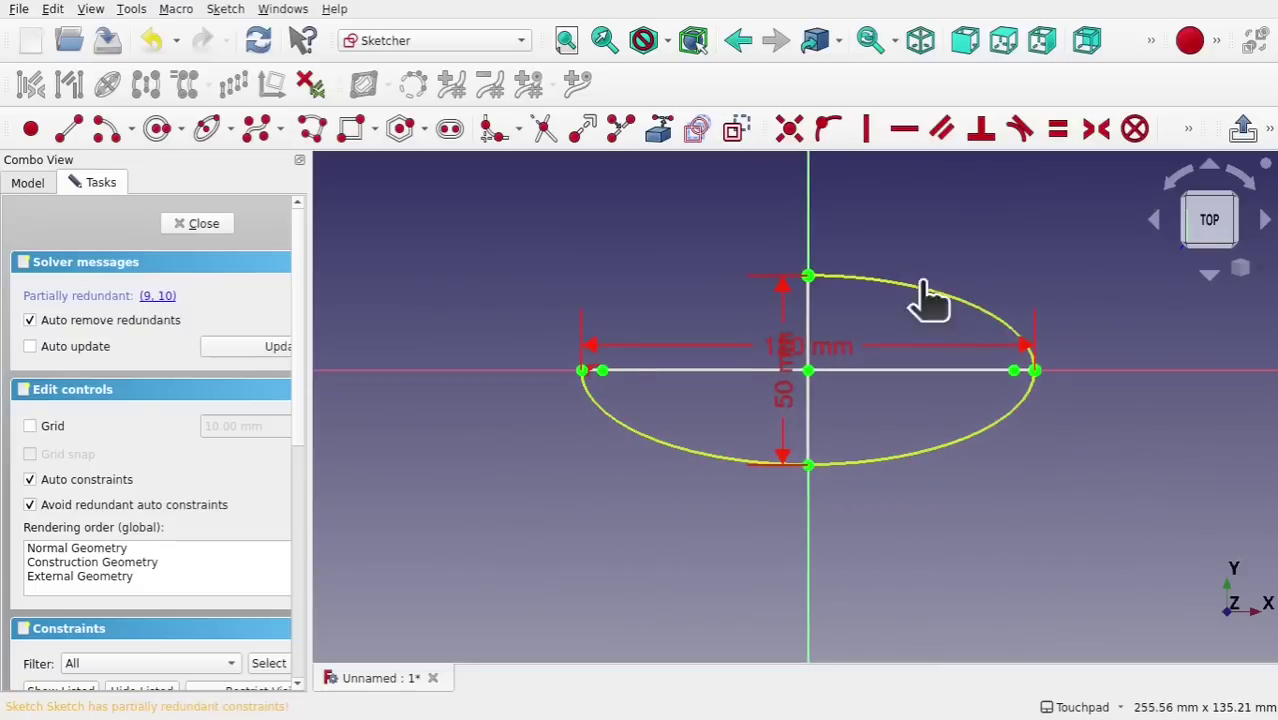
{"action": "left_click", "coordinate": [924, 285]}
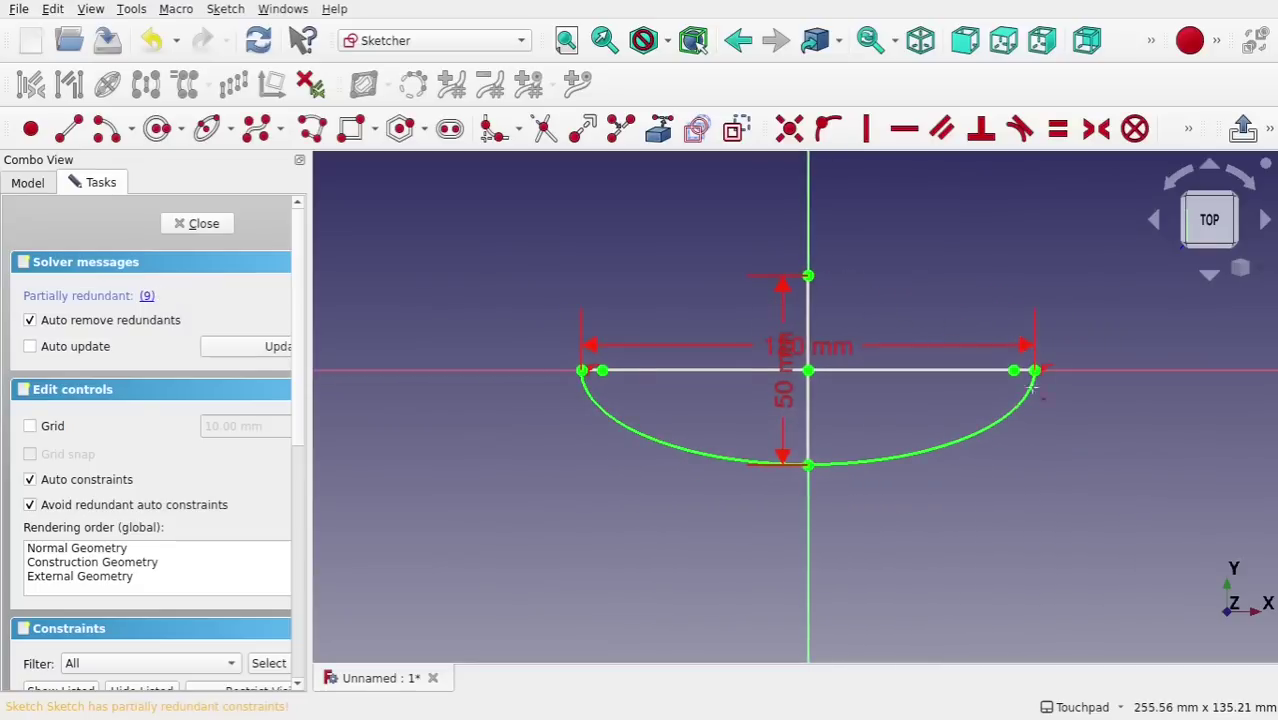
{"action": "right_click", "coordinate": [455, 272]}
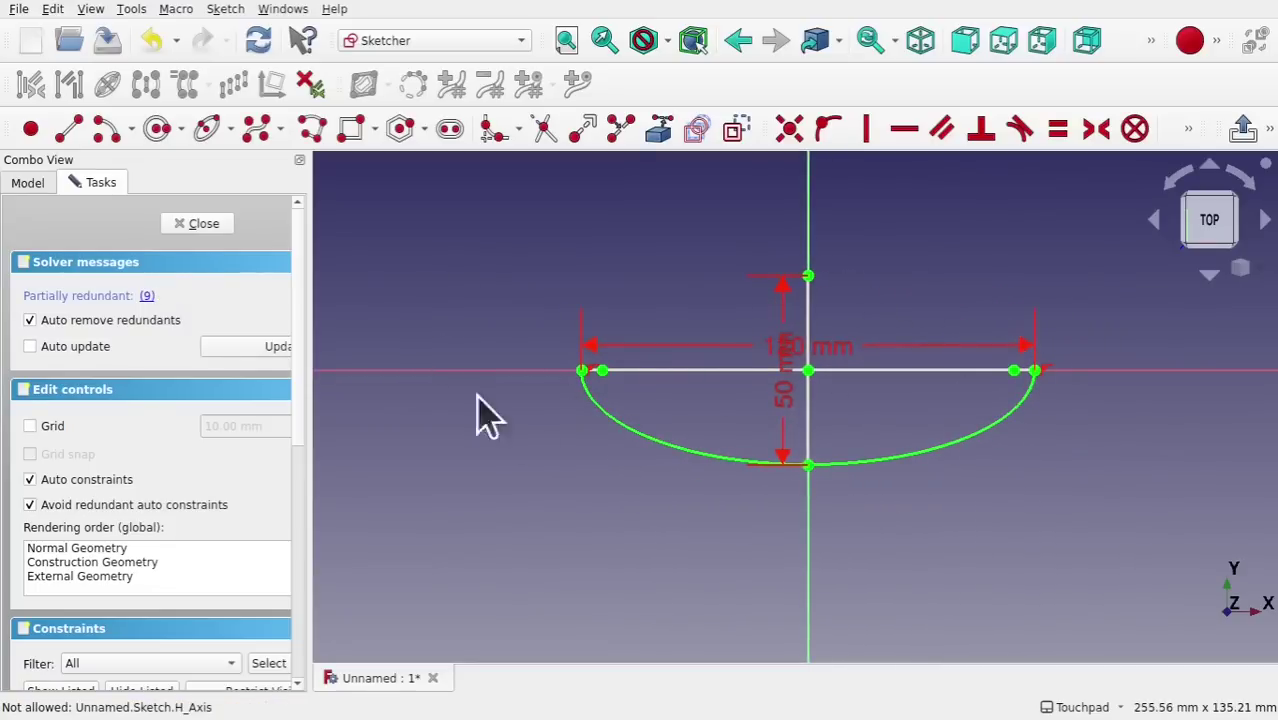
Mirror the remaining half-ellipse arc about the horizontal axis using the Symmetry tool
{"action": "left_click", "coordinate": [705, 468]}
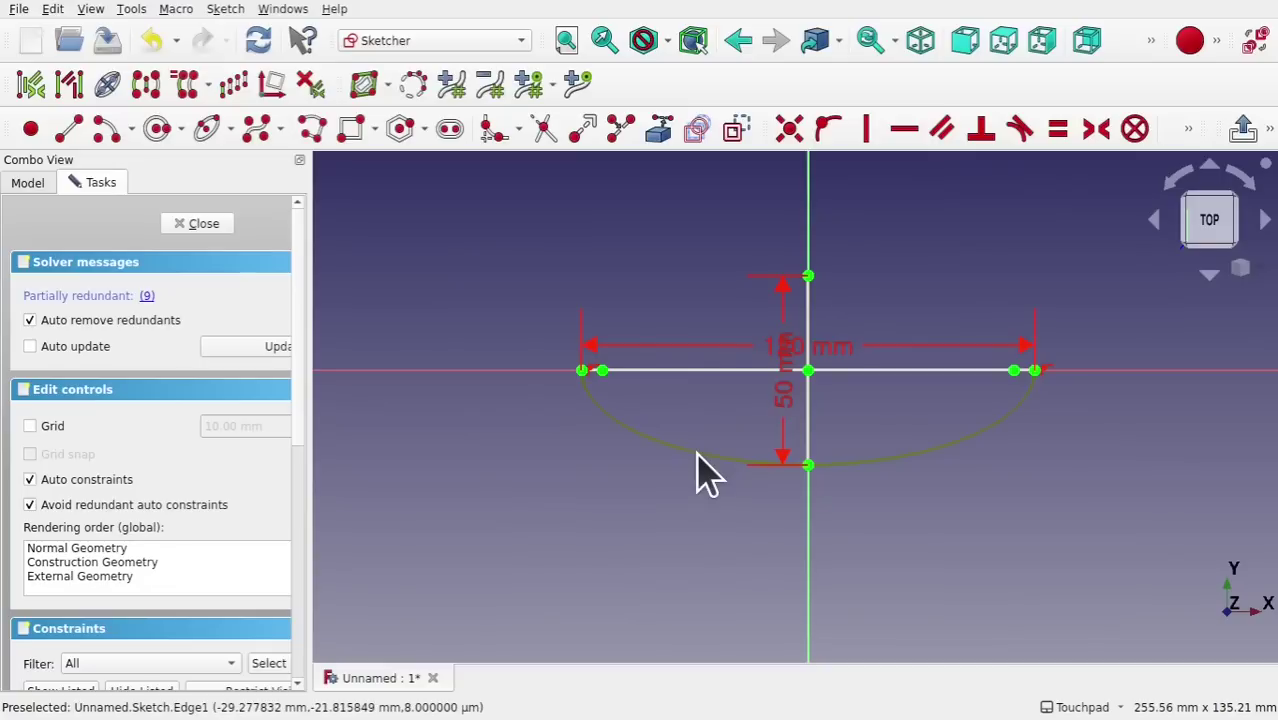
{"action": "left_click", "coordinate": [697, 462]}
{"action": "left_click", "coordinate": [510, 370]}
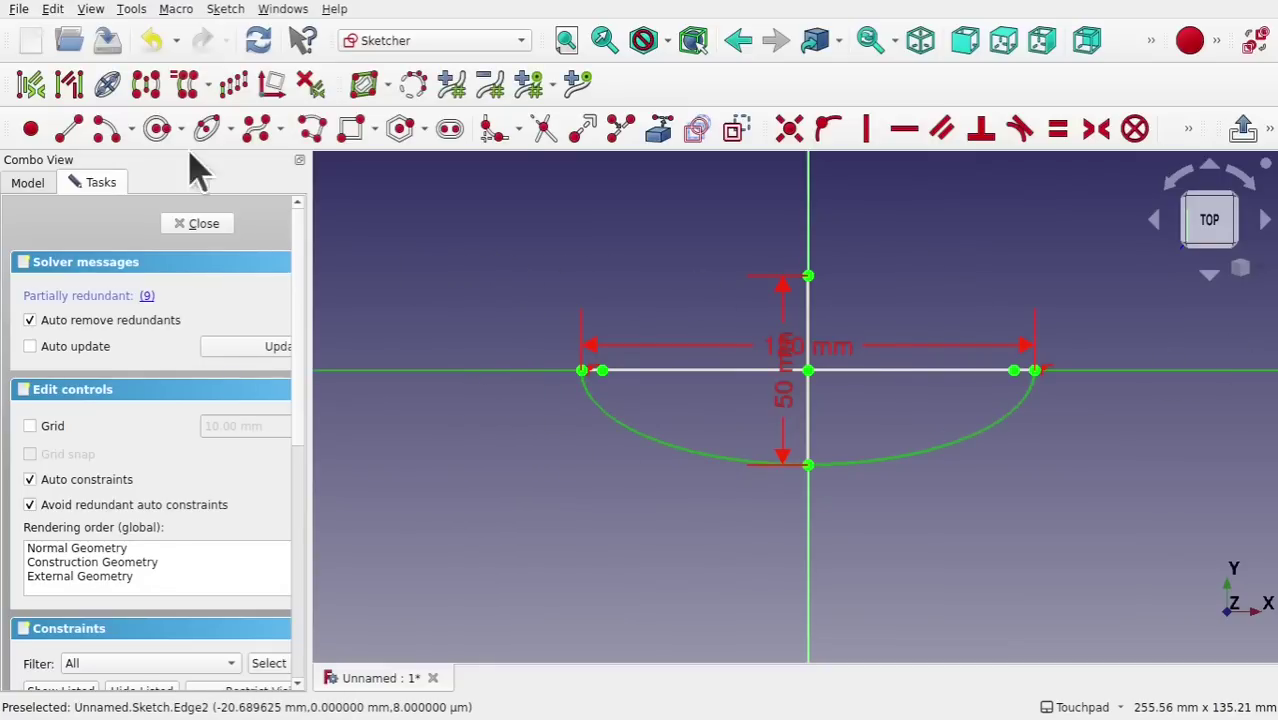
{"action": "left_click", "coordinate": [226, 10]}
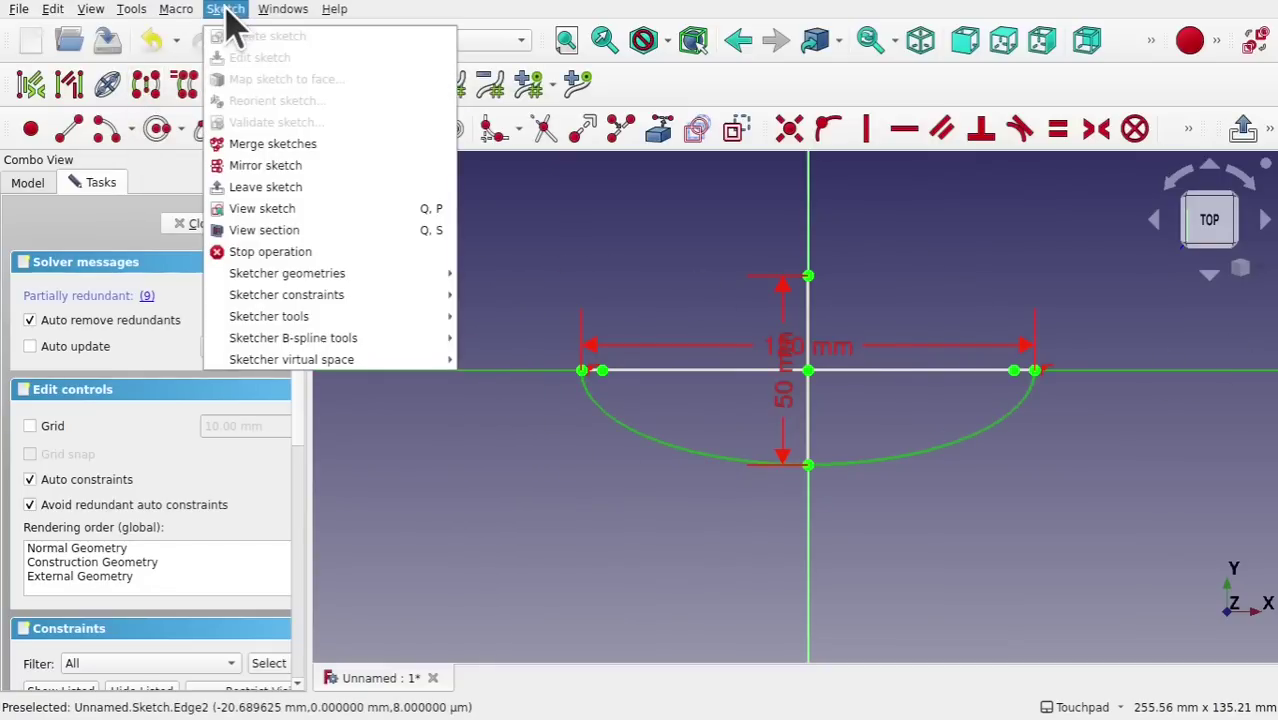
{"action": "mouse_move", "coordinate": [336, 316]}
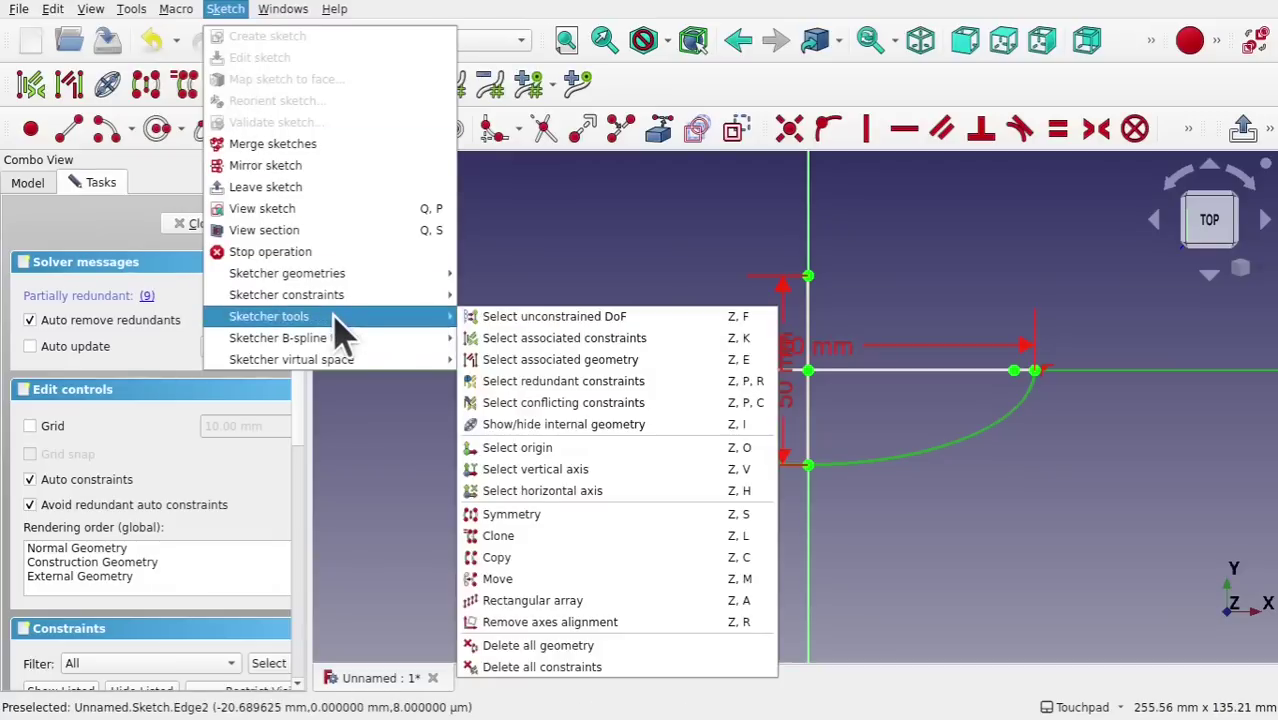
{"action": "left_click", "coordinate": [530, 514]}
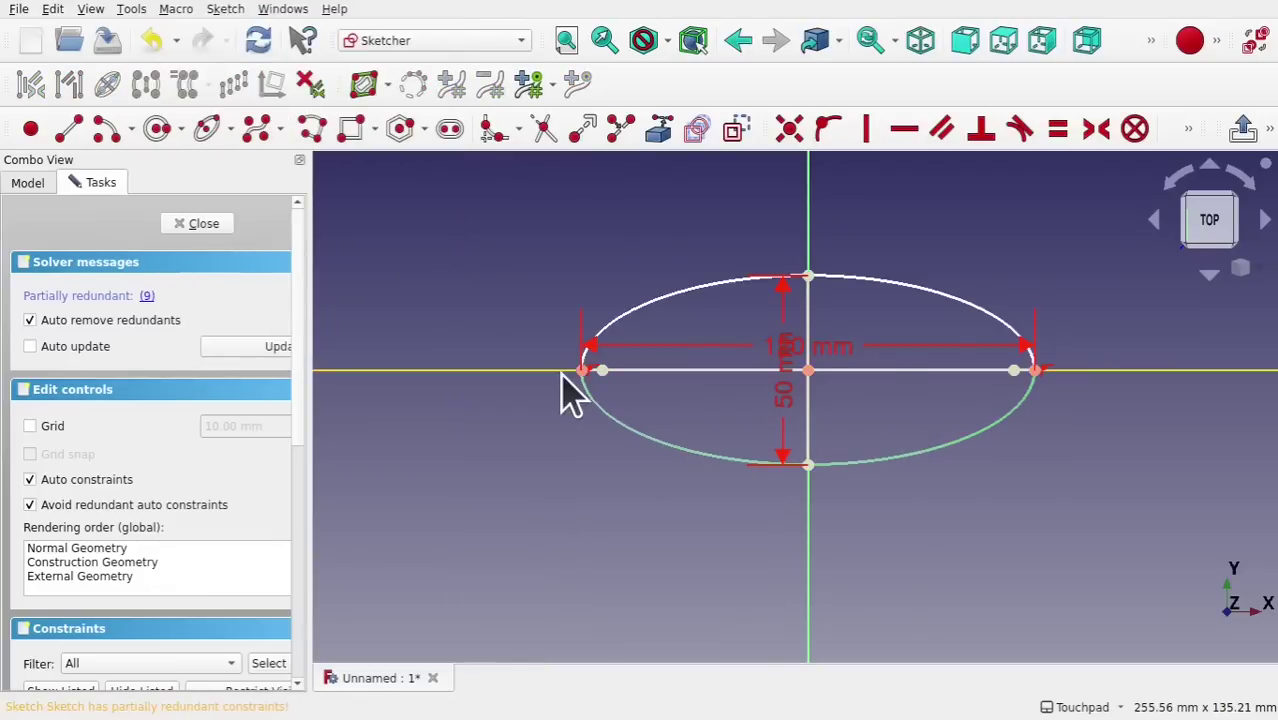
Constrain the mirrored arc's negative-X end point coincident with the adjoining points of the original half
{"action": "scroll", "coordinate": [565, 378], "scroll_direction": "up", "scroll_amount": 4}
{"action": "left_click_drag", "start_coordinate": [680, 285], "coordinate": [709, 259]}
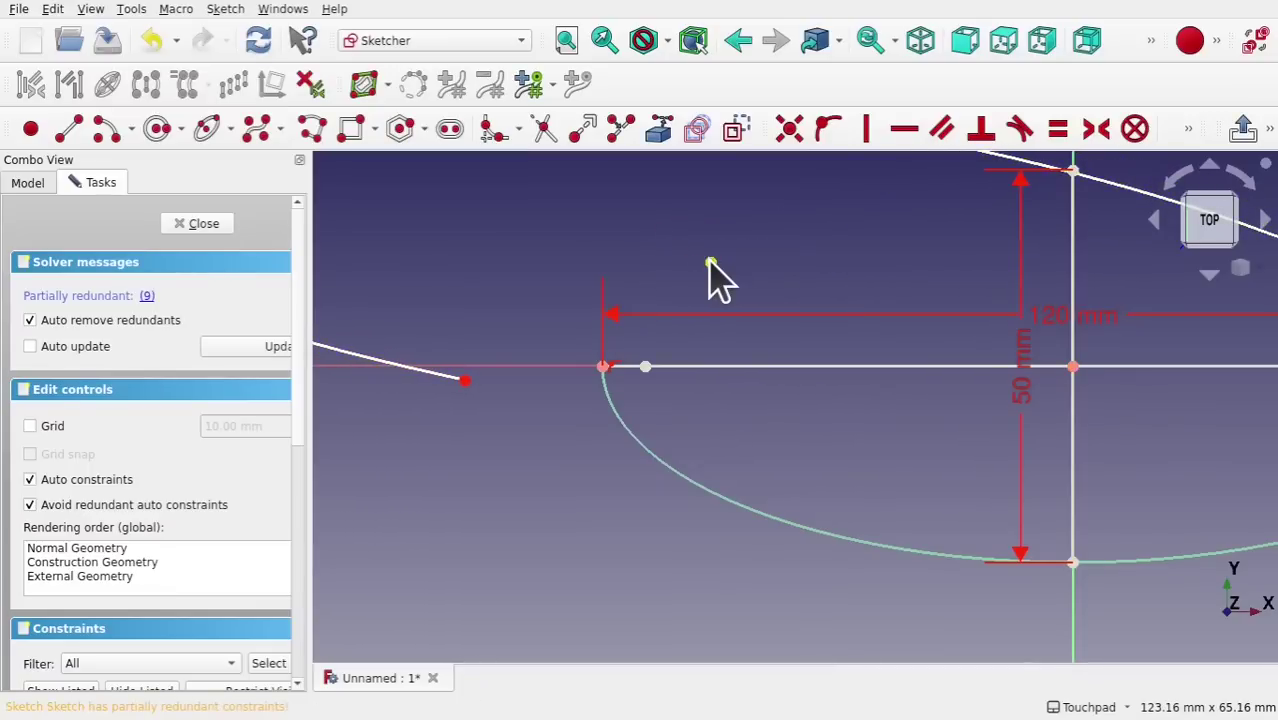
{"action": "left_click_drag", "start_coordinate": [553, 347], "coordinate": [628, 393]}
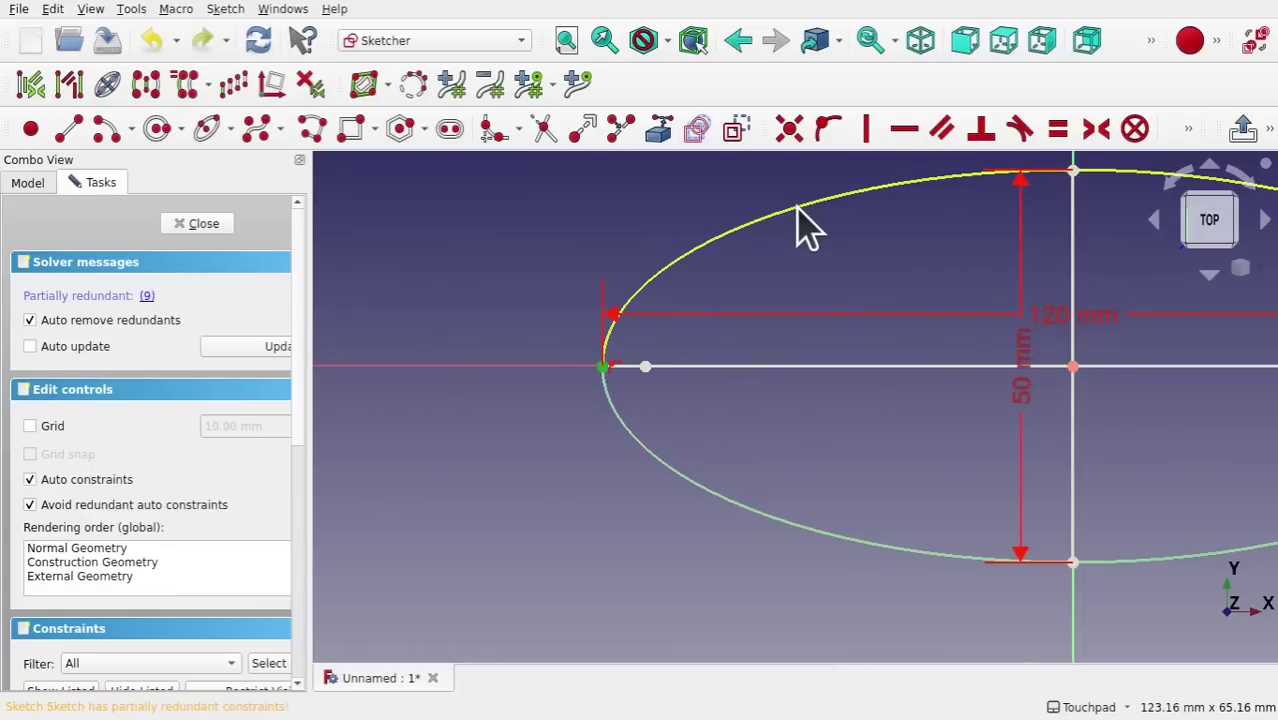
{"action": "left_click", "coordinate": [794, 132]}
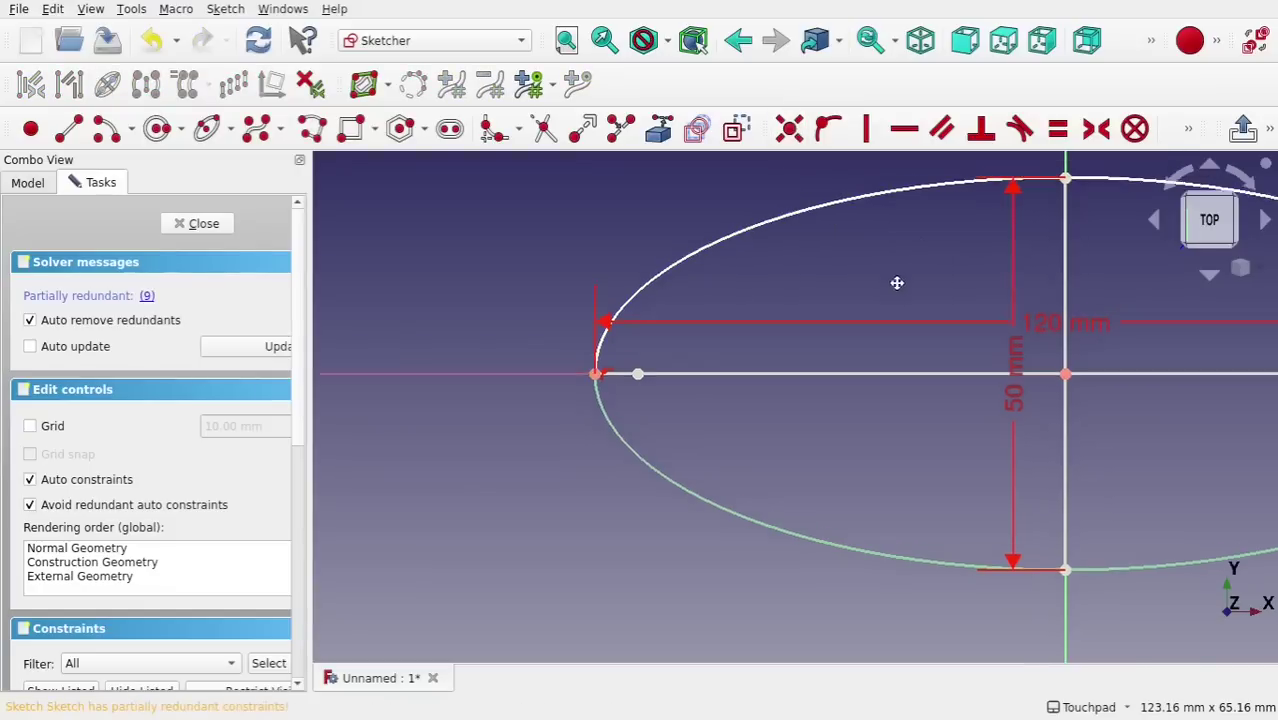
Constrain the positive-Y end point of the minor axis to lie on the mirrored arc
{"action": "middle_click_drag", "start_coordinate": [897, 283], "coordinate": [752, 374]}
{"action": "left_click", "coordinate": [853, 296]}
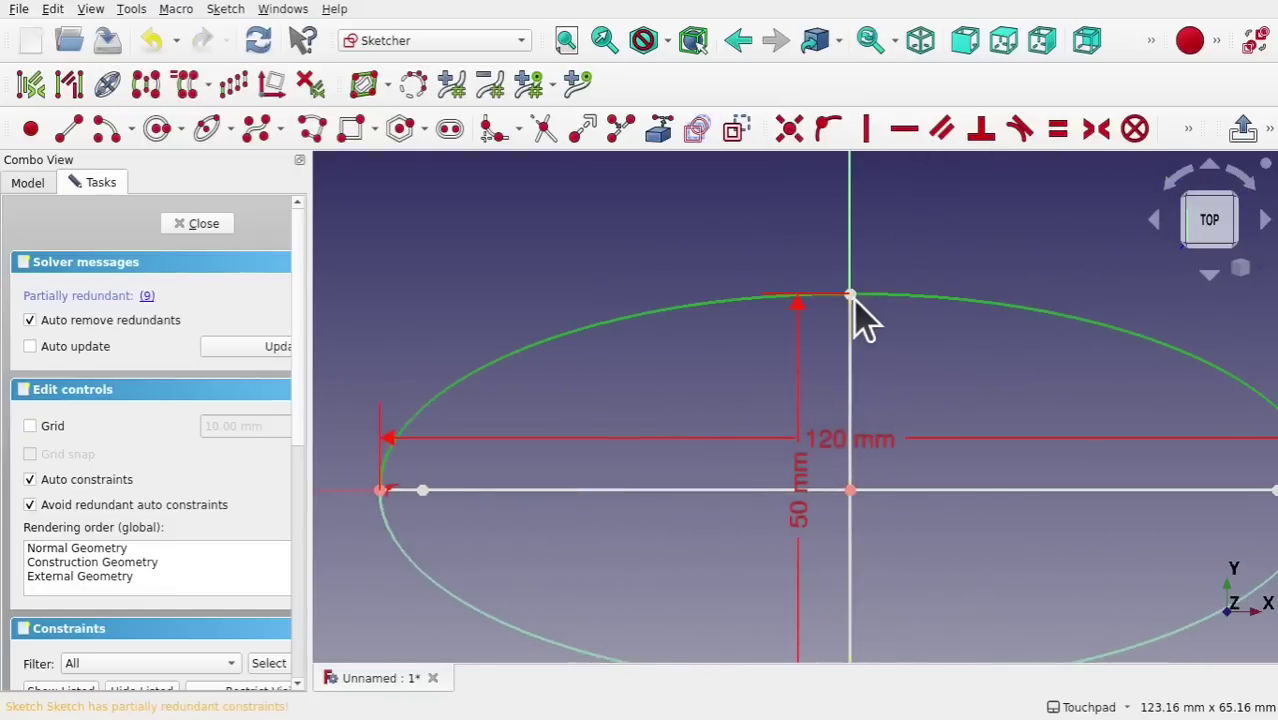
{"action": "left_click", "coordinate": [849, 295]}
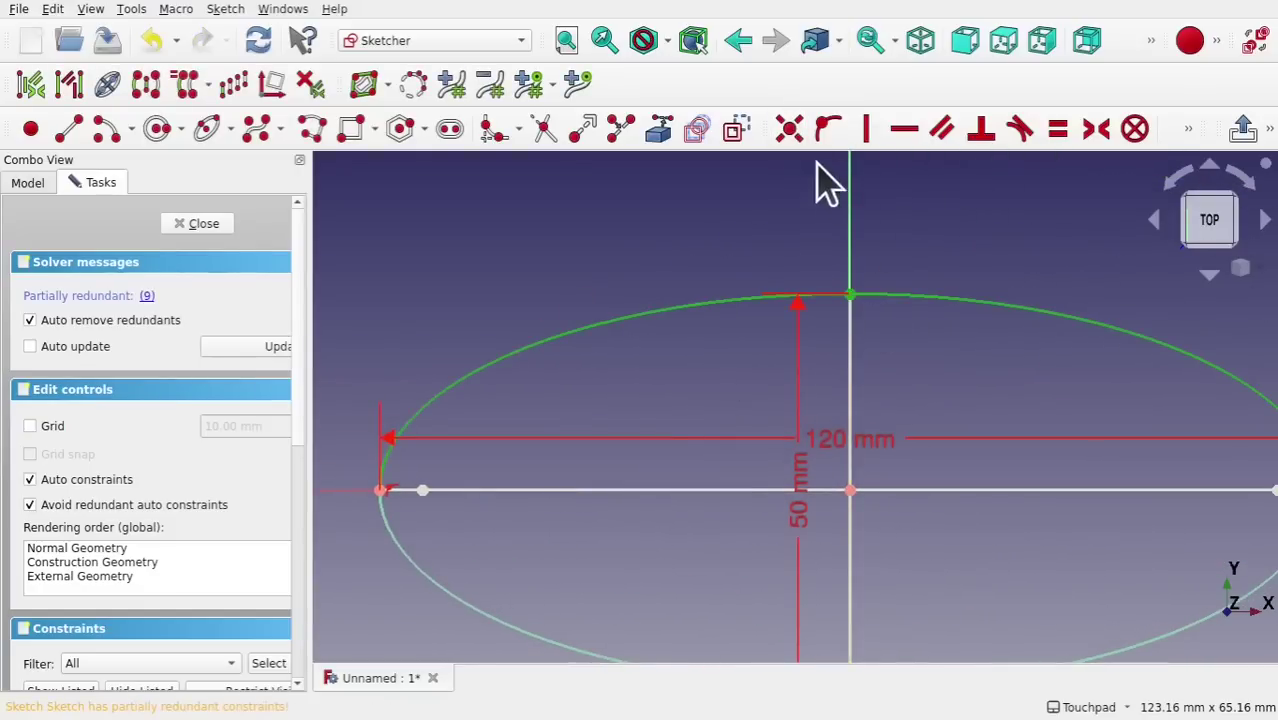
{"action": "left_click", "coordinate": [826, 130]}
Try to make the end points of both arcs coincident at the ellipse's positive-X end
{"action": "middle_click_drag", "start_coordinate": [973, 358], "coordinate": [778, 370]}
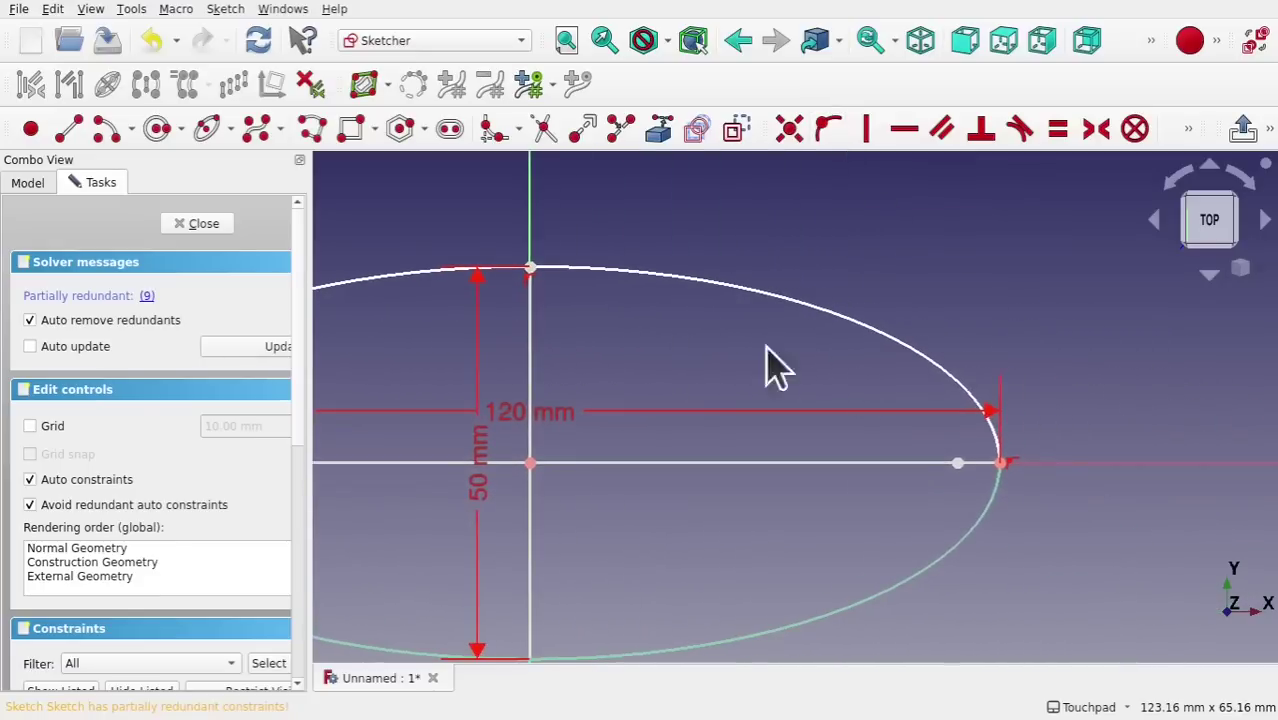
{"action": "left_click", "coordinate": [1024, 478]}
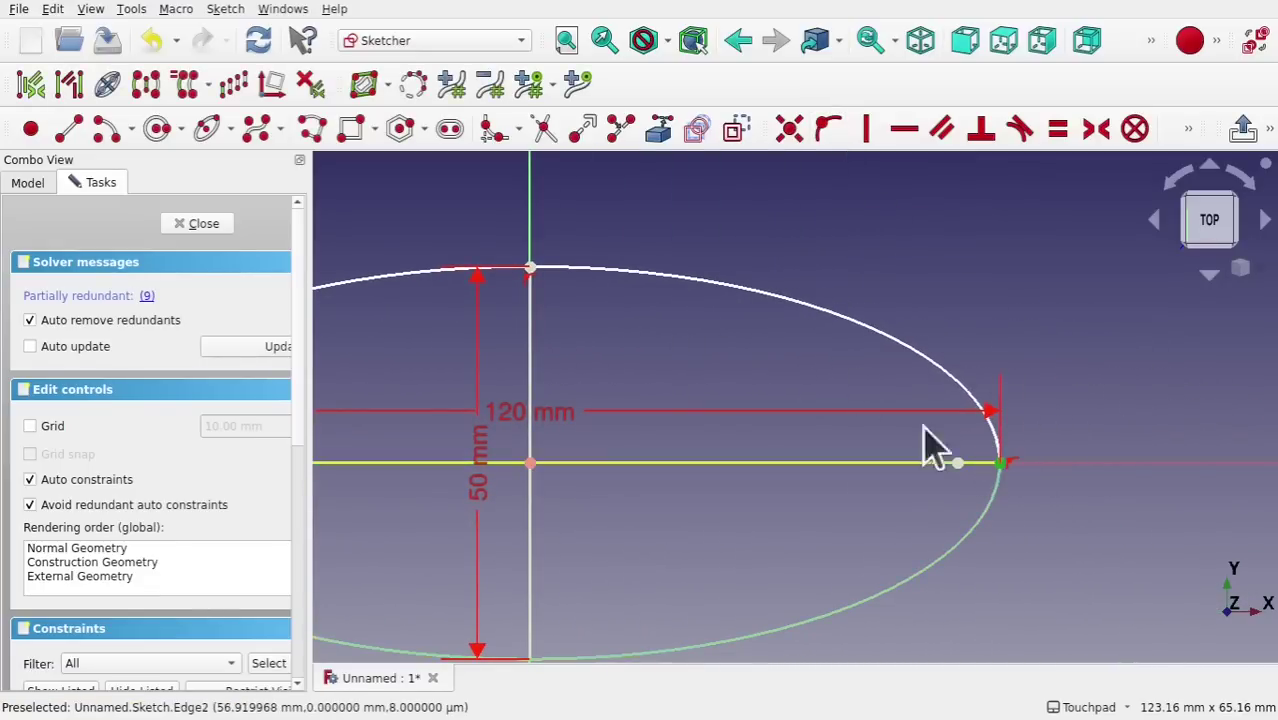
{"action": "left_click", "coordinate": [789, 129]}
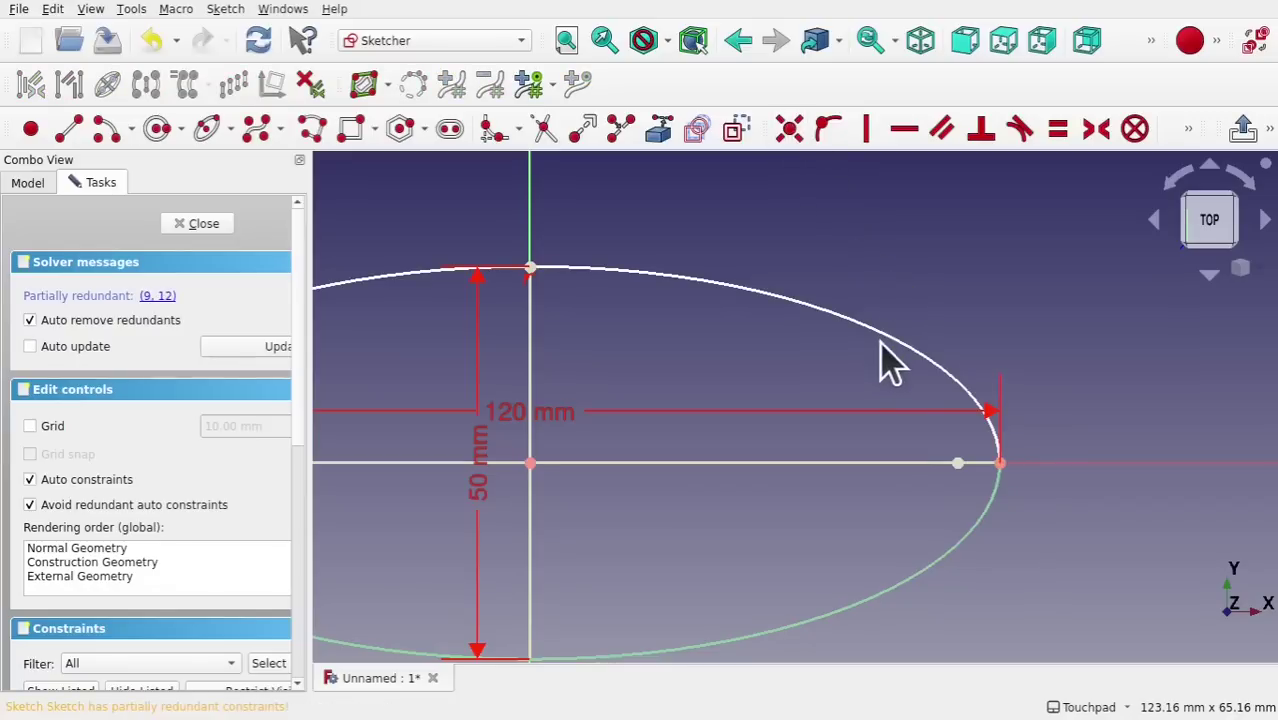
{"action": "left_click_drag", "start_coordinate": [884, 286], "coordinate": [848, 373]}
Reposition the 120 mm dimension beyond the ellipse's positive-Y side and shift the 50 mm dimension toward negative X
{"action": "scroll", "coordinate": [848, 395], "scroll_direction": "down", "scroll_amount": 2}
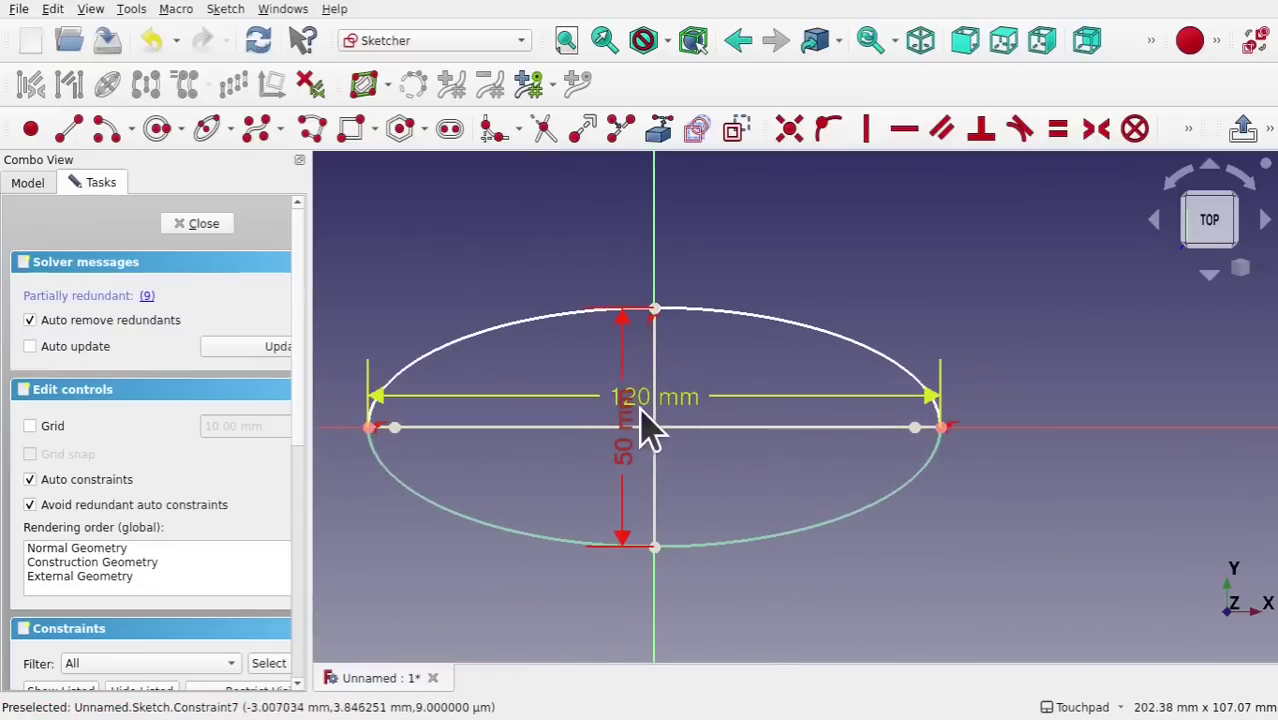
{"action": "left_click_drag", "start_coordinate": [662, 423], "coordinate": [662, 270]}
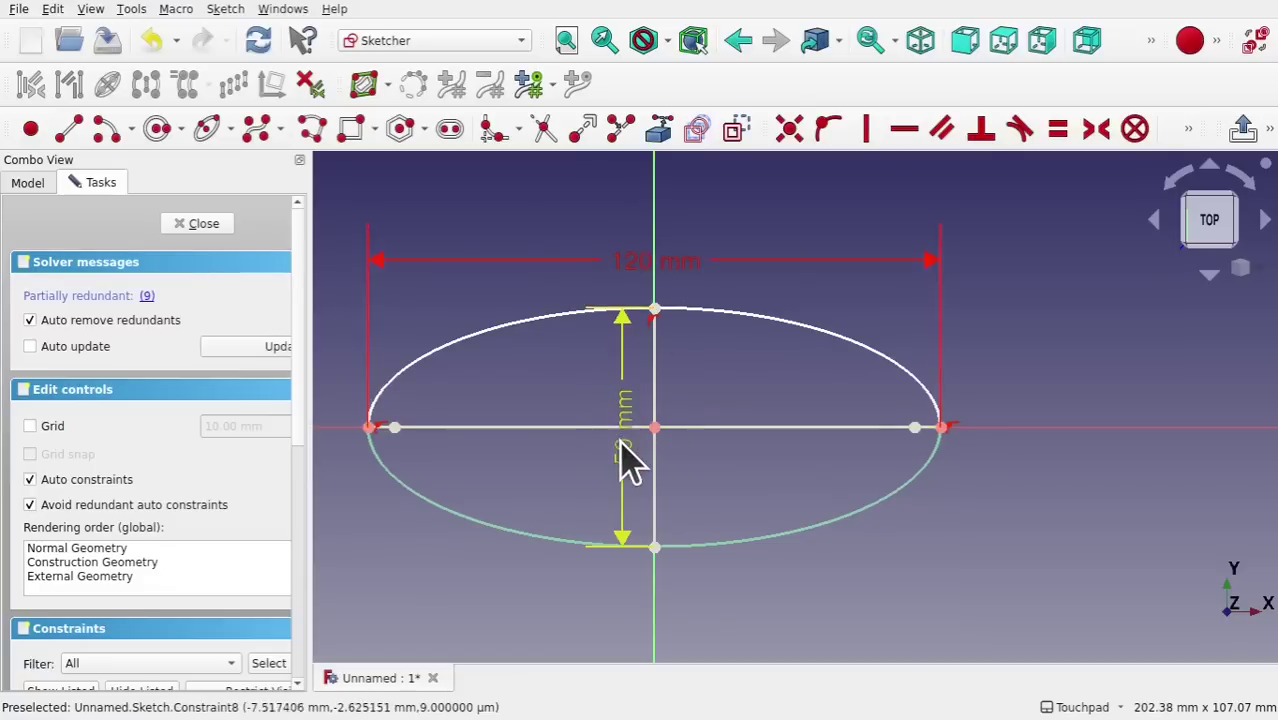
{"action": "left_click_drag", "start_coordinate": [622, 450], "coordinate": [520, 463]}
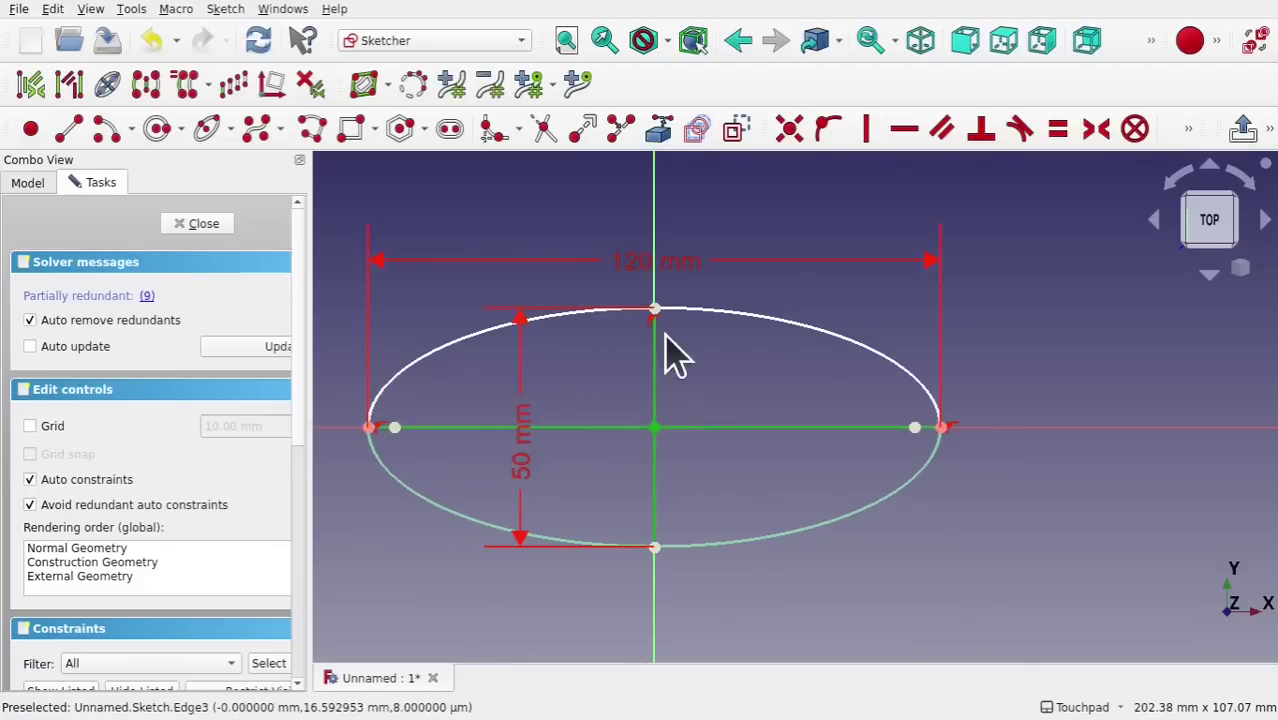
{"action": "left_click", "coordinate": [717, 393]}
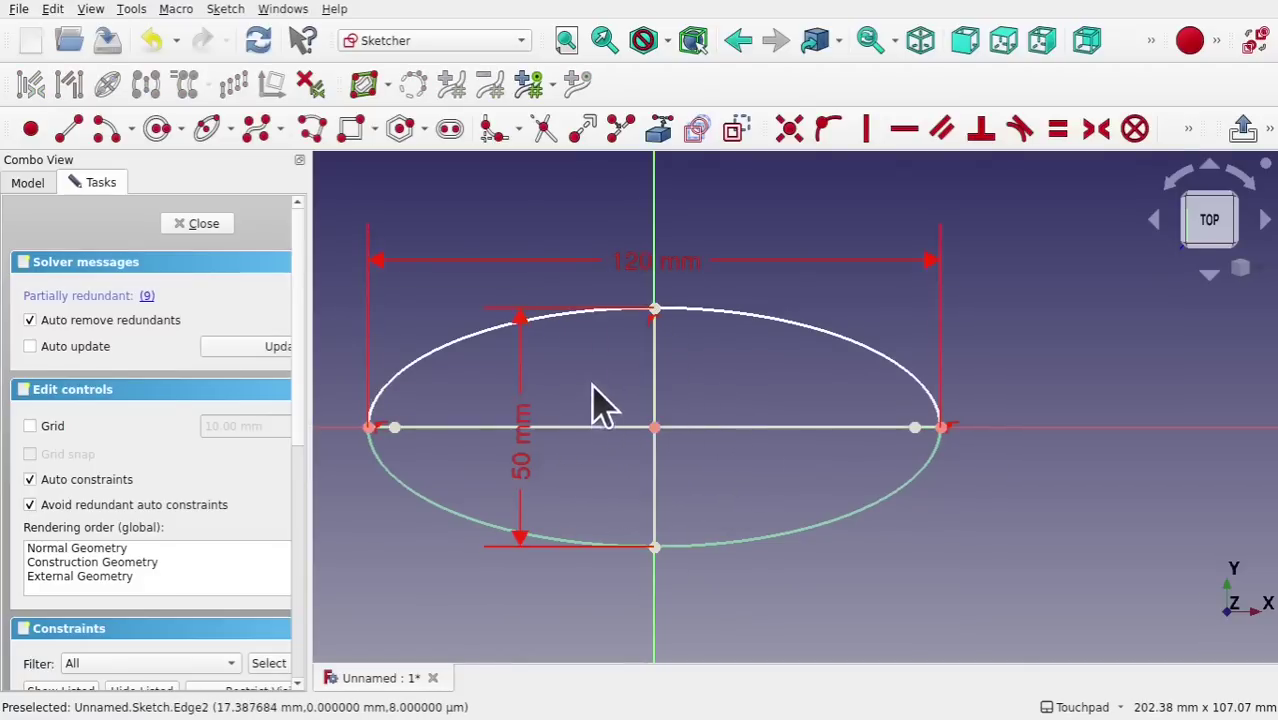
Constrain the overlapping centre points of the two arcs to be coincident at the origin
{"action": "left_click_drag", "start_coordinate": [591, 386], "coordinate": [709, 471]}
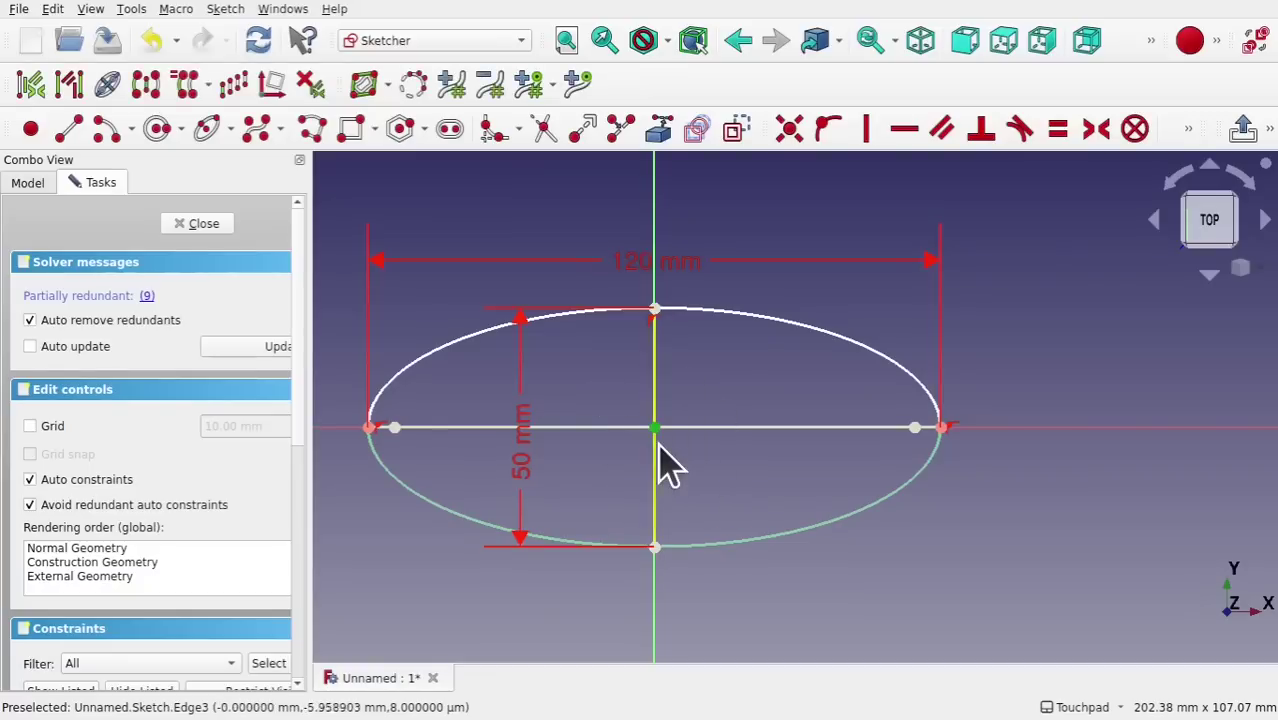
{"action": "left_click", "coordinate": [790, 130]}
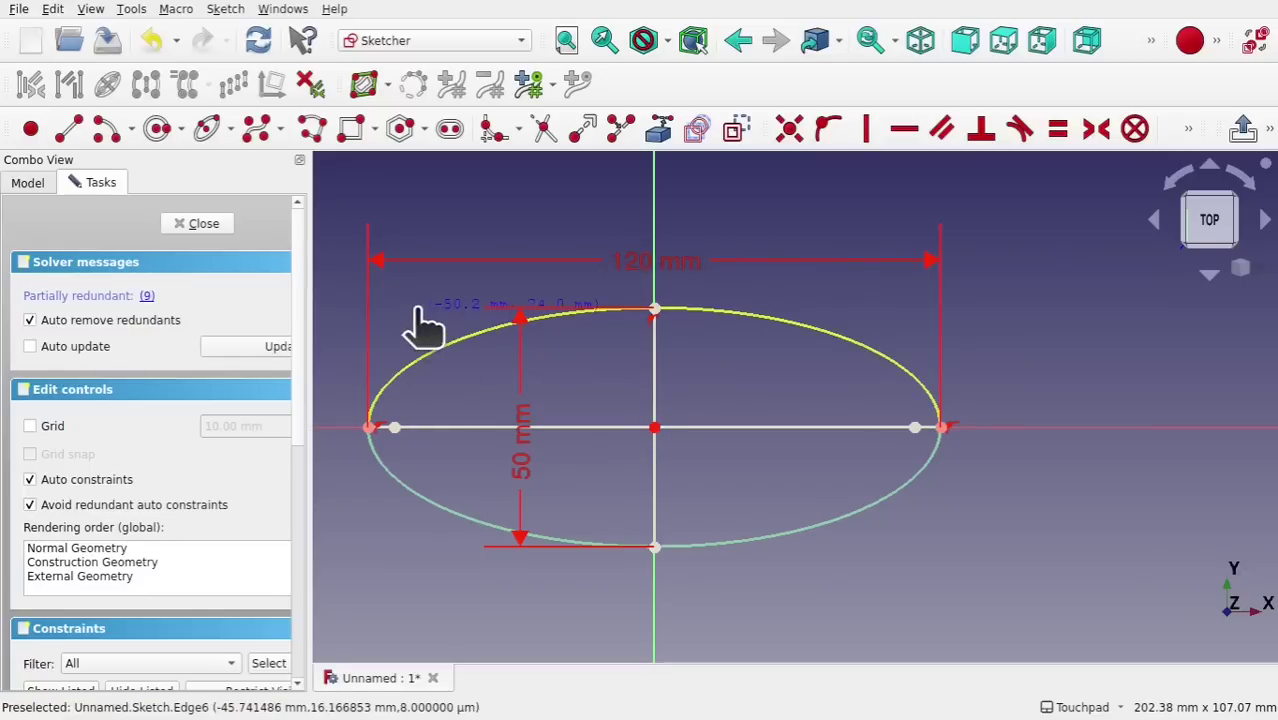
Move the 50 mm dimension outside the ellipse on its negative-X side and close the sketch
{"action": "scroll", "coordinate": [700, 385], "scroll_direction": "down", "scroll_amount": 3}
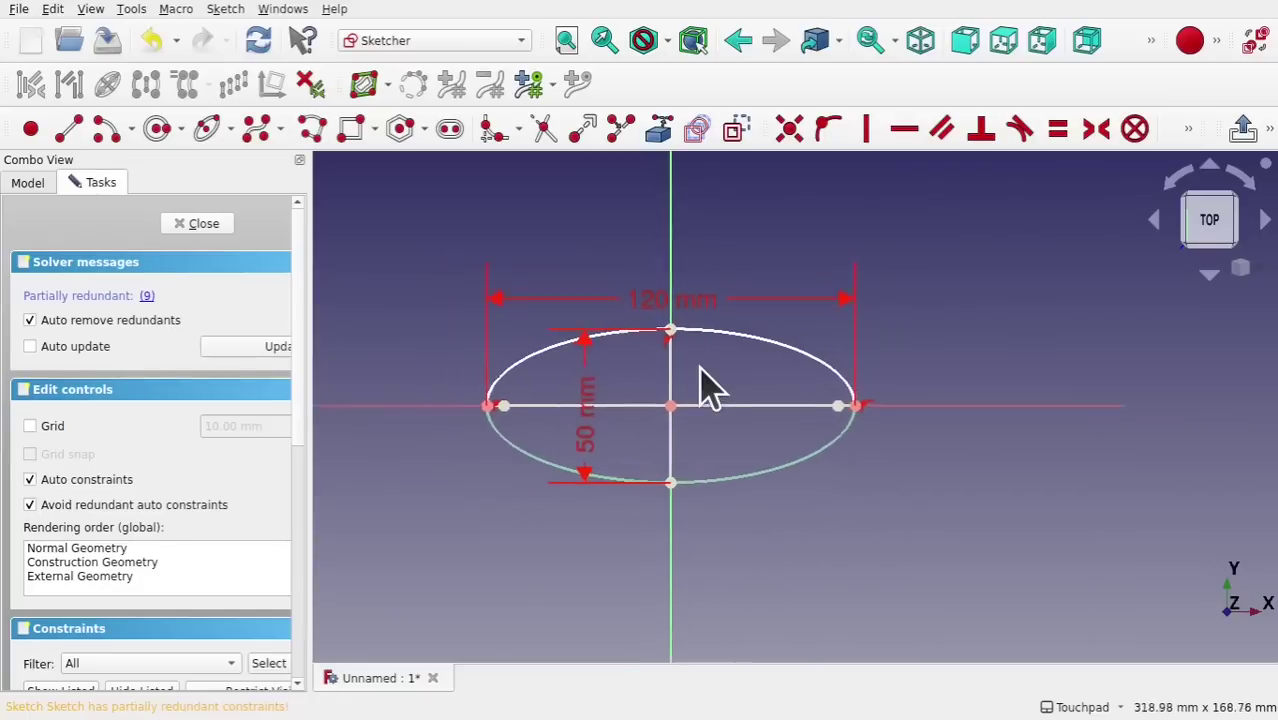
{"action": "left_click_drag", "start_coordinate": [600, 445], "coordinate": [422, 442]}
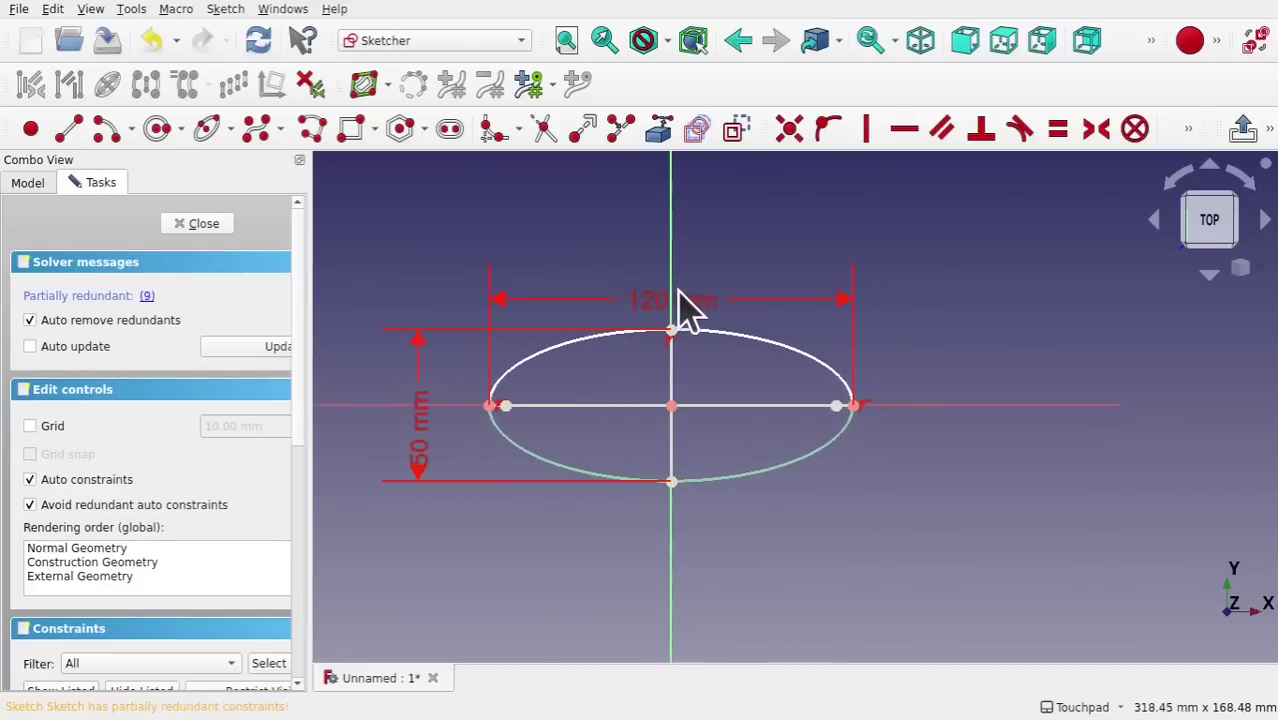
{"action": "left_click", "coordinate": [197, 223]}
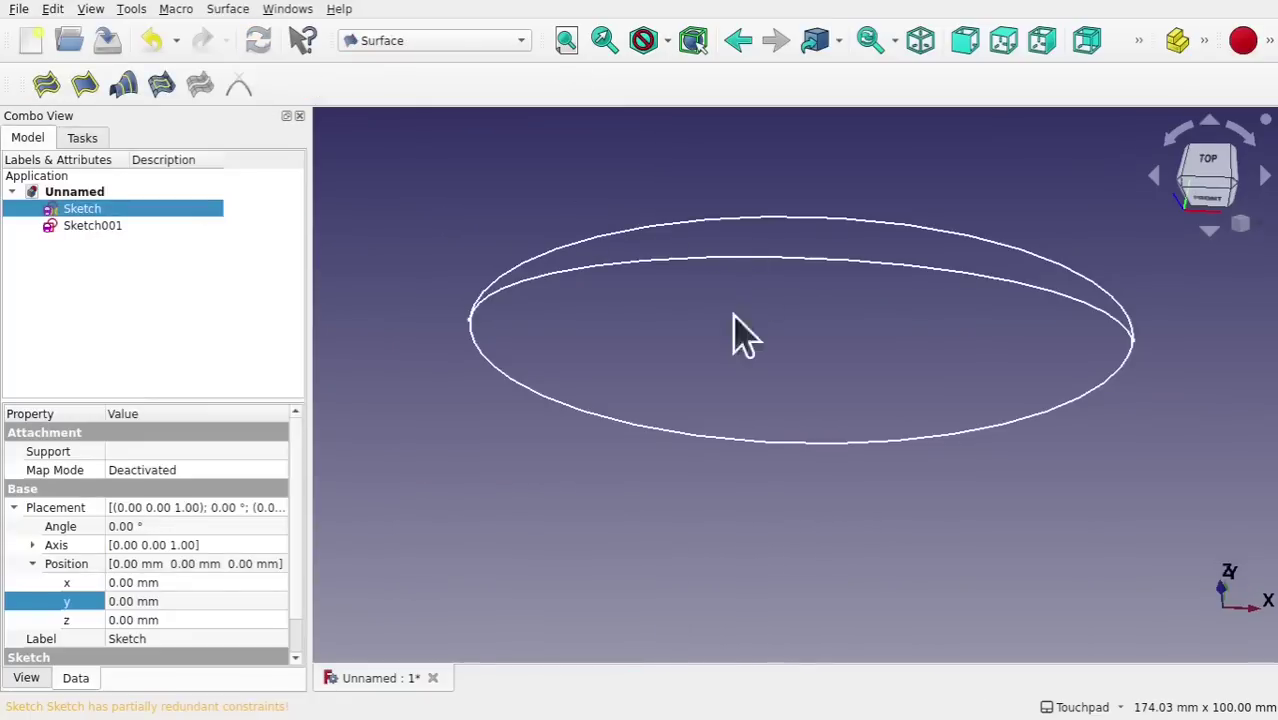
Create a filled surface using the two half-ellipse arcs, Sketch.Edge2 and Sketch.Edge1, as boundary edges
{"action": "left_click_drag", "start_coordinate": [716, 310], "coordinate": [850, 222], "text": "alt"}
{"action": "left_click_drag", "start_coordinate": [730, 378], "coordinate": [704, 373], "text": "alt"}
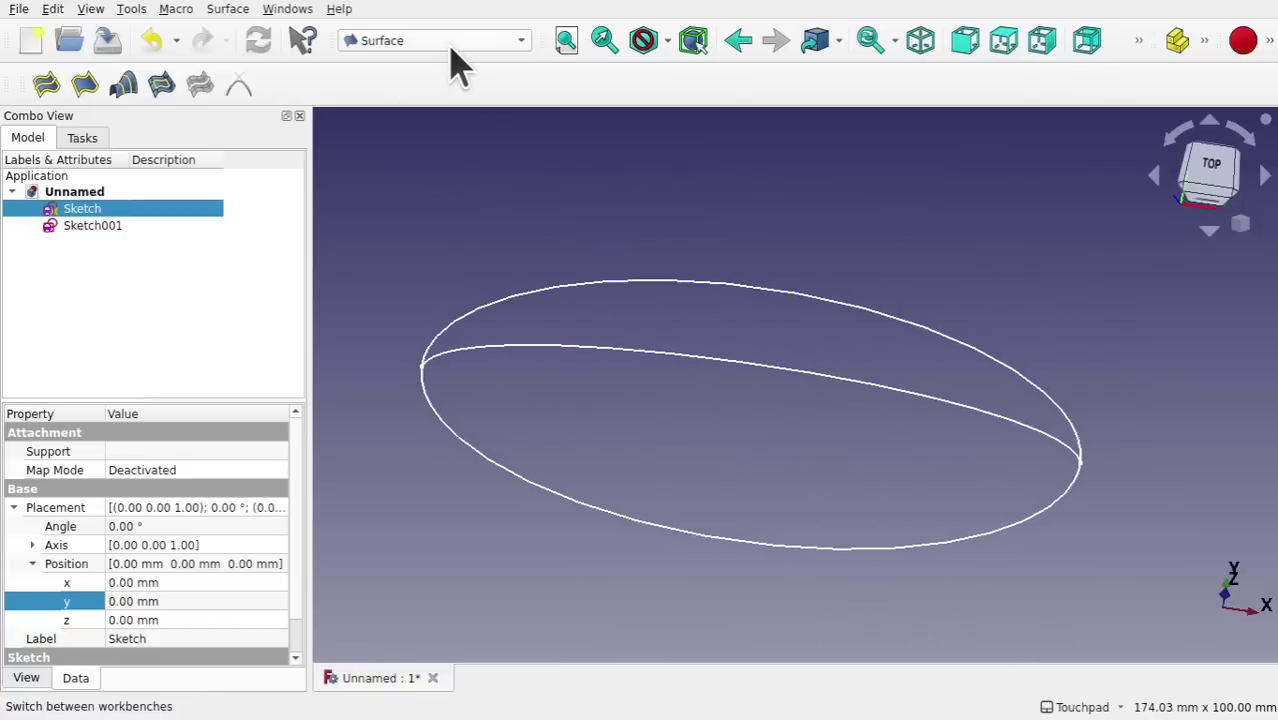
{"action": "left_click", "coordinate": [48, 85]}
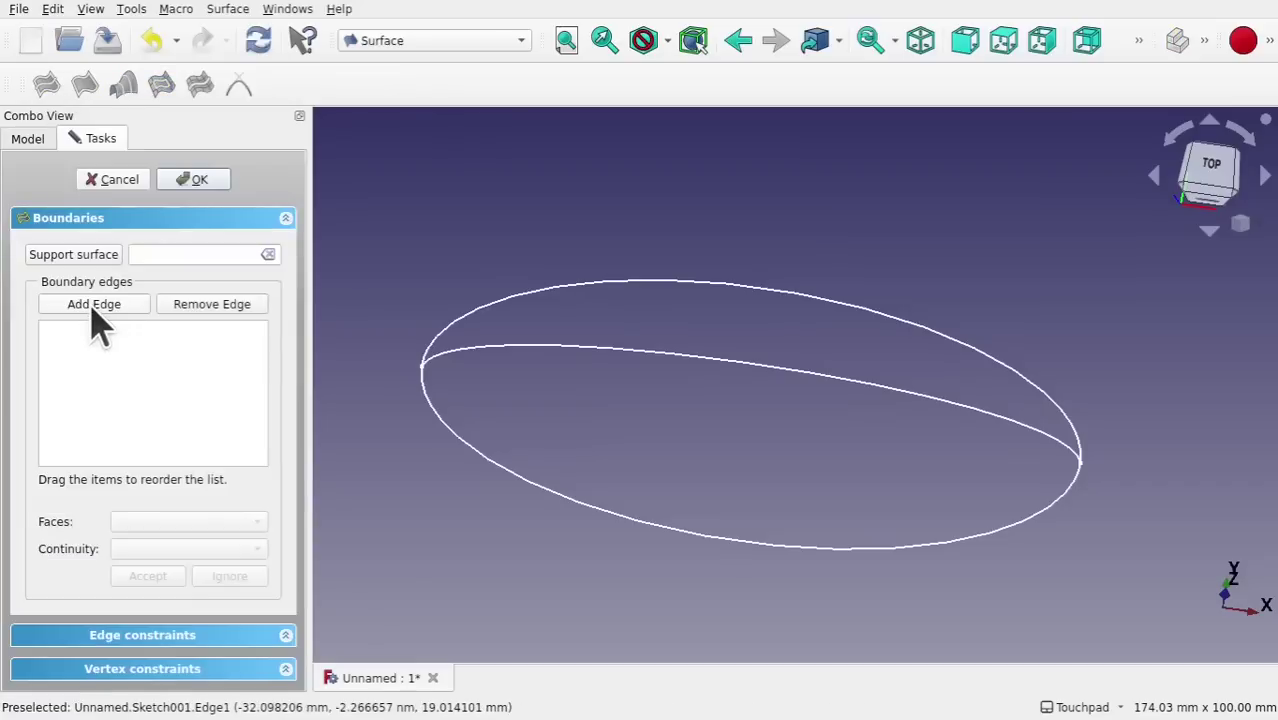
{"action": "left_click", "coordinate": [753, 284]}
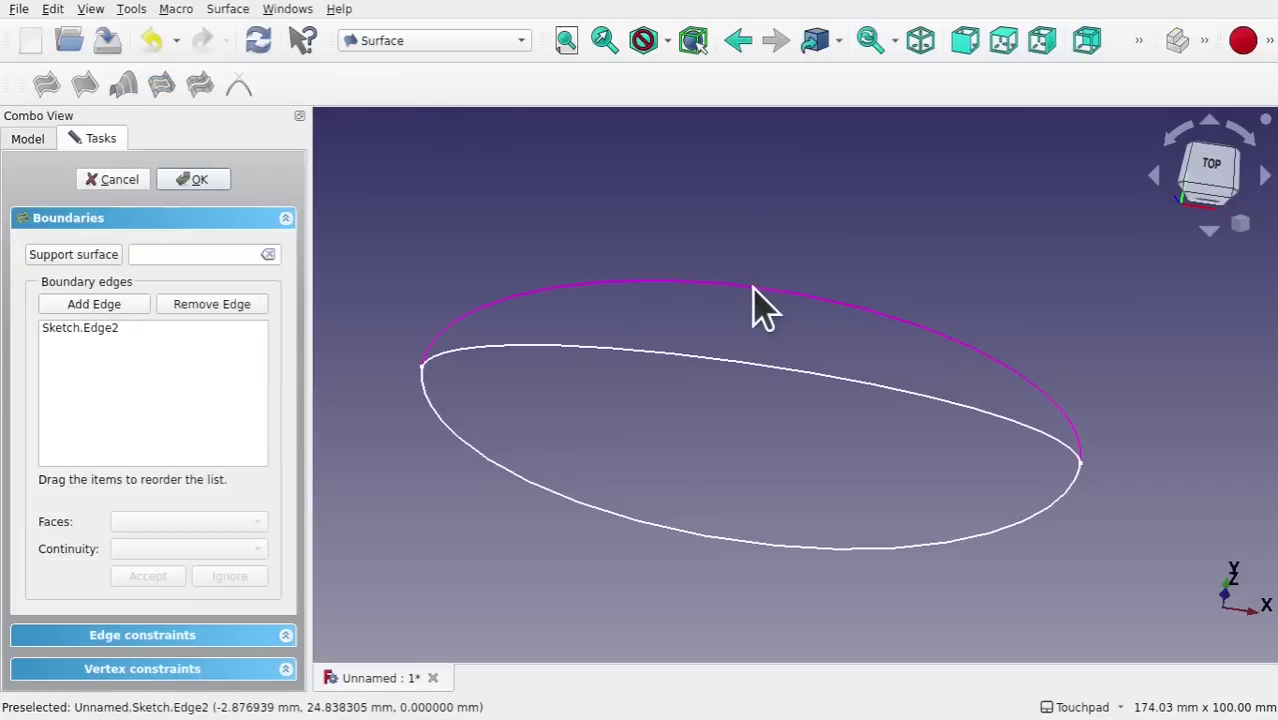
{"action": "left_click", "coordinate": [799, 546]}
{"action": "left_click_drag", "start_coordinate": [805, 515], "coordinate": [830, 428], "text": "alt"}
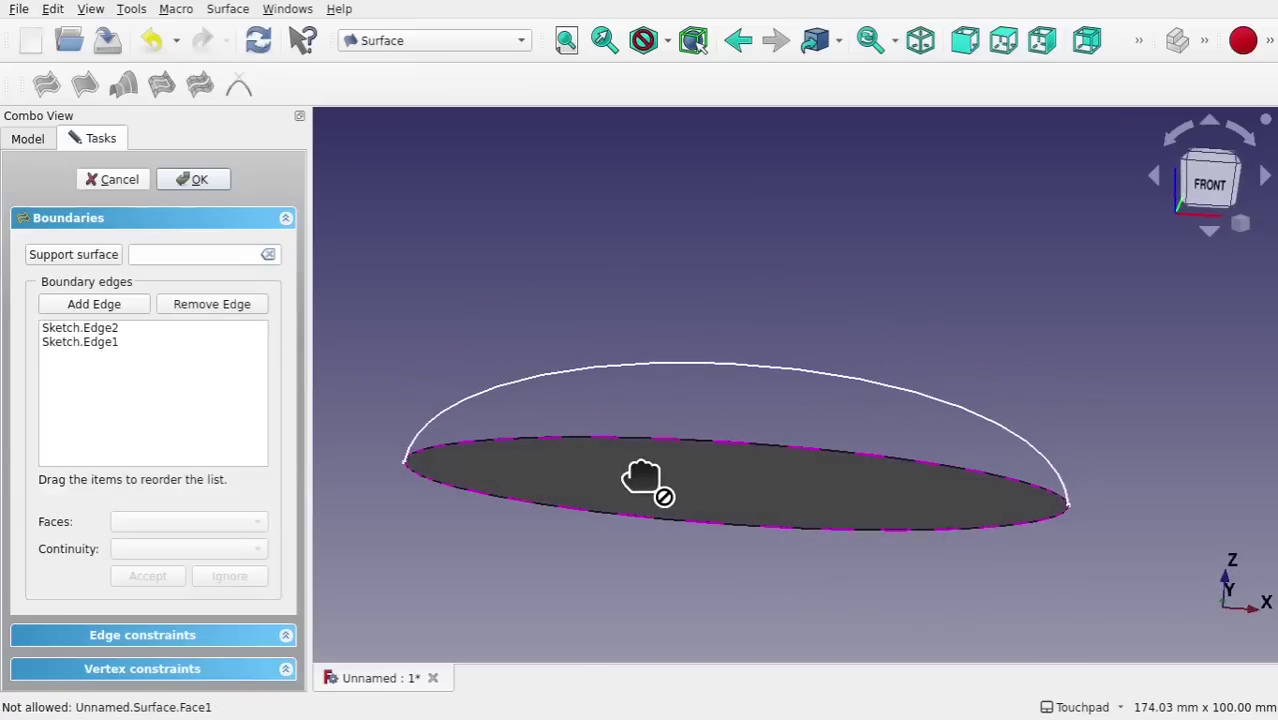
{"action": "left_click", "coordinate": [196, 180]}
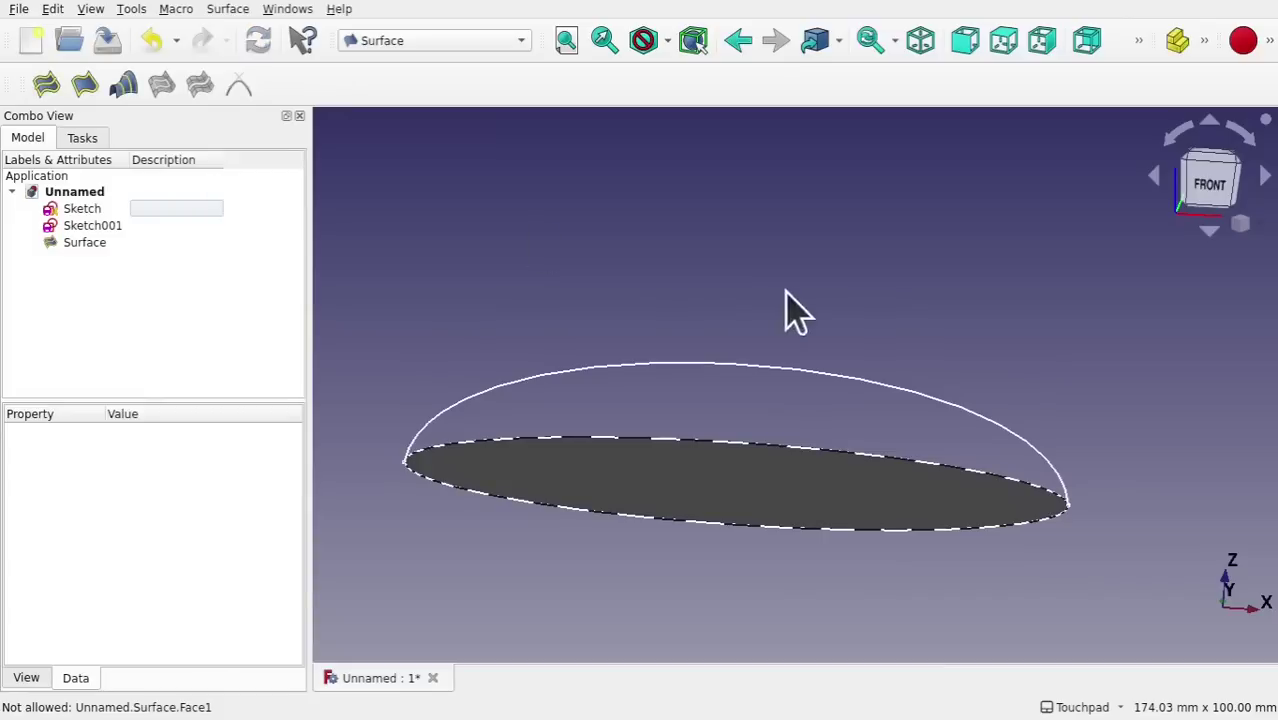
{"action": "mouse_move", "coordinate": [785, 312]}
{"action": "left_mouse_down", "text": "alt"}
{"action": "mouse_move", "coordinate": [719, 354]}
{"action": "mouse_move", "coordinate": [764, 319]}
{"action": "left_mouse_up", "text": "alt"}
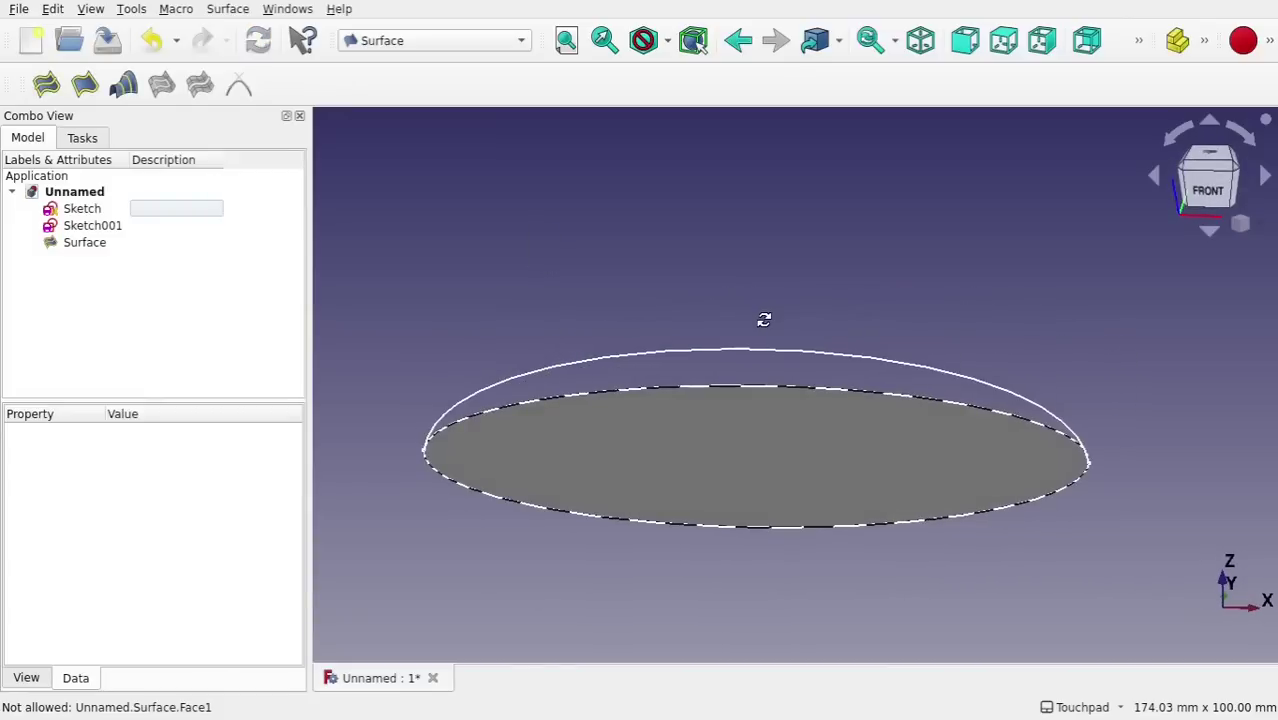
Edit the filled surface and add the arched B-spline, Sketch001.Edge1, as a non-boundary edge constraint
{"action": "left_click", "coordinate": [89, 247]}
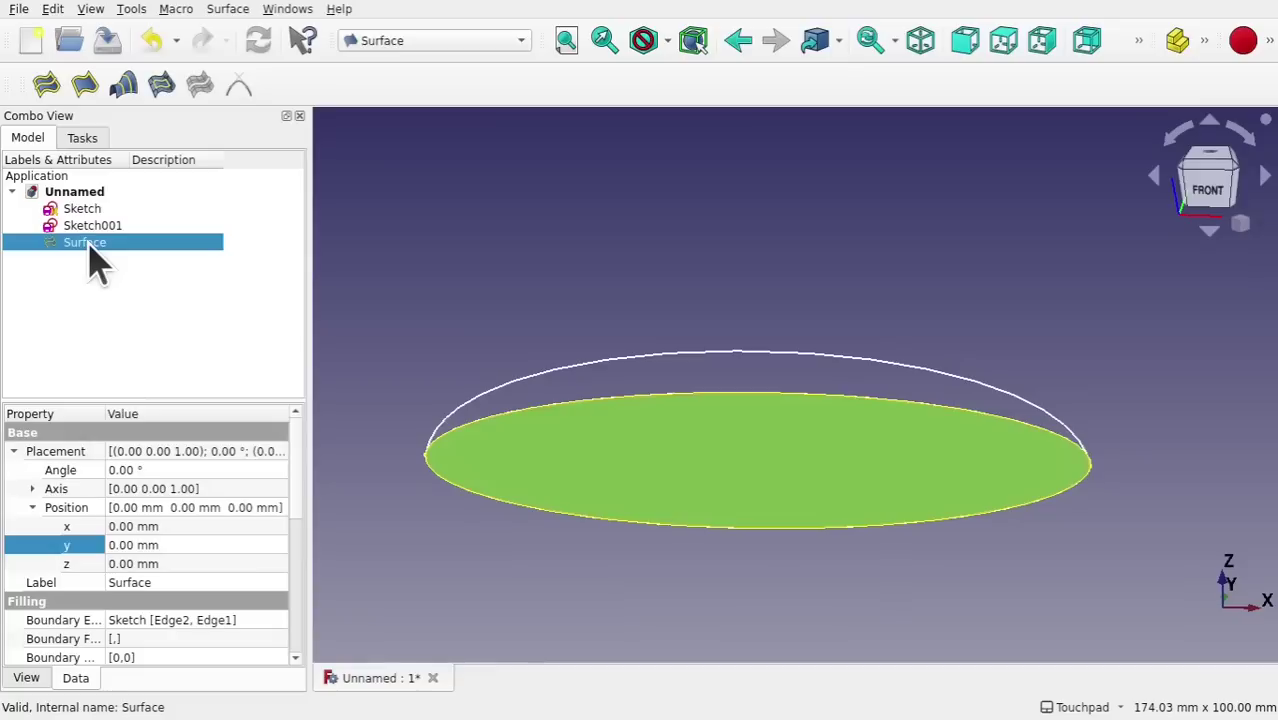
{"action": "double_click", "coordinate": [88, 245]}
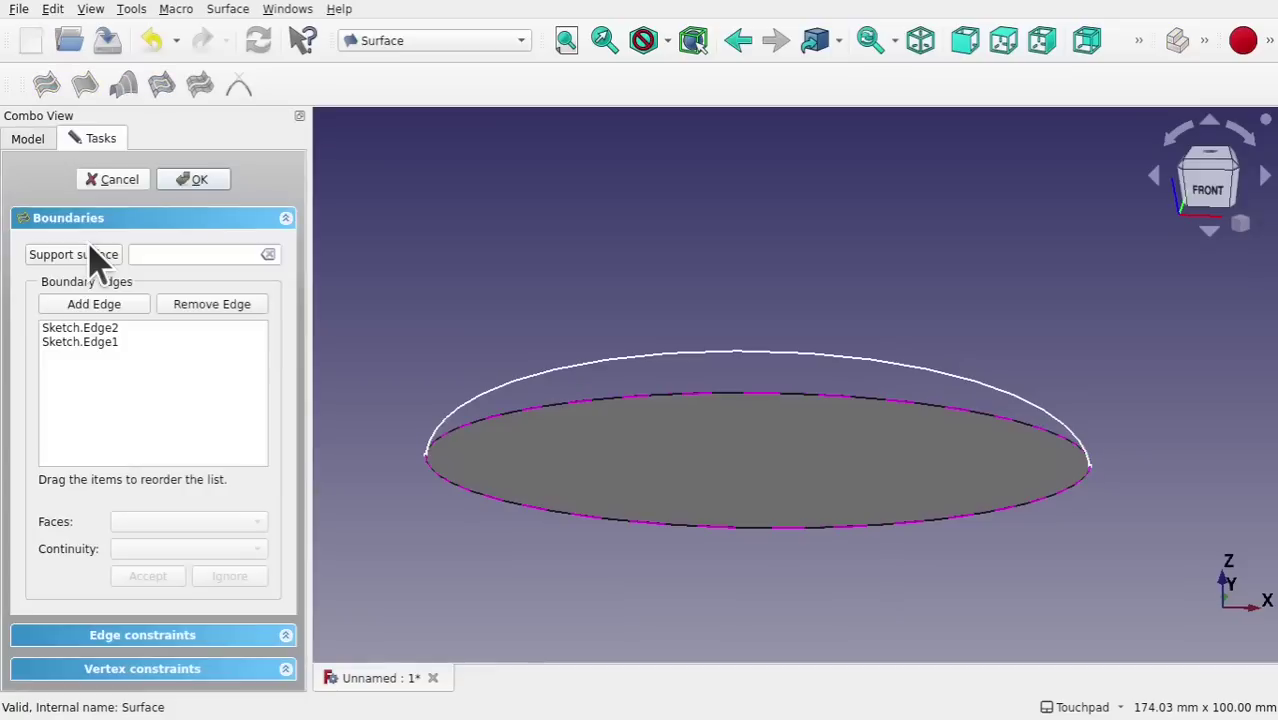
{"action": "left_click", "coordinate": [195, 636]}
{"action": "left_click_drag", "start_coordinate": [300, 478], "coordinate": [300, 616]}
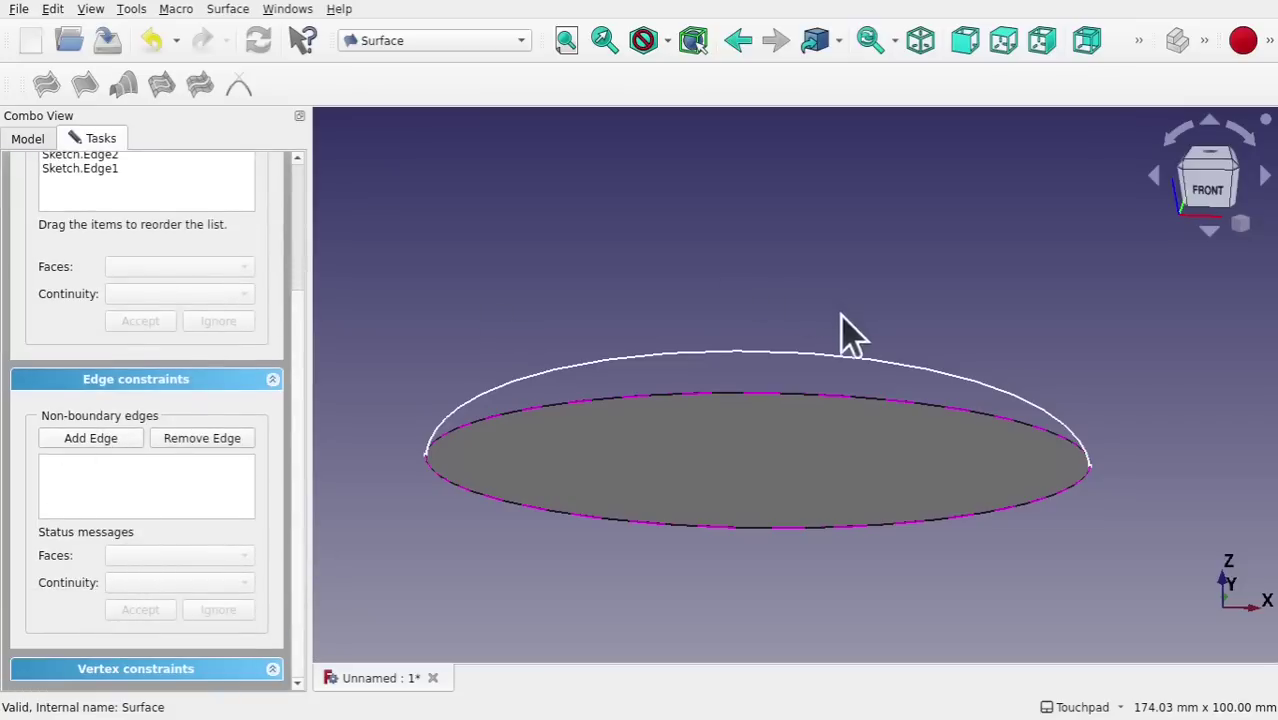
{"action": "left_click", "coordinate": [843, 352]}
{"action": "mouse_move", "coordinate": [840, 353]}
{"action": "left_mouse_down", "text": "alt"}
{"action": "mouse_move", "coordinate": [993, 443]}
{"action": "mouse_move", "coordinate": [1112, 425]}
{"action": "mouse_move", "coordinate": [847, 371]}
{"action": "mouse_move", "coordinate": [810, 422]}
{"action": "left_mouse_up", "text": "alt"}
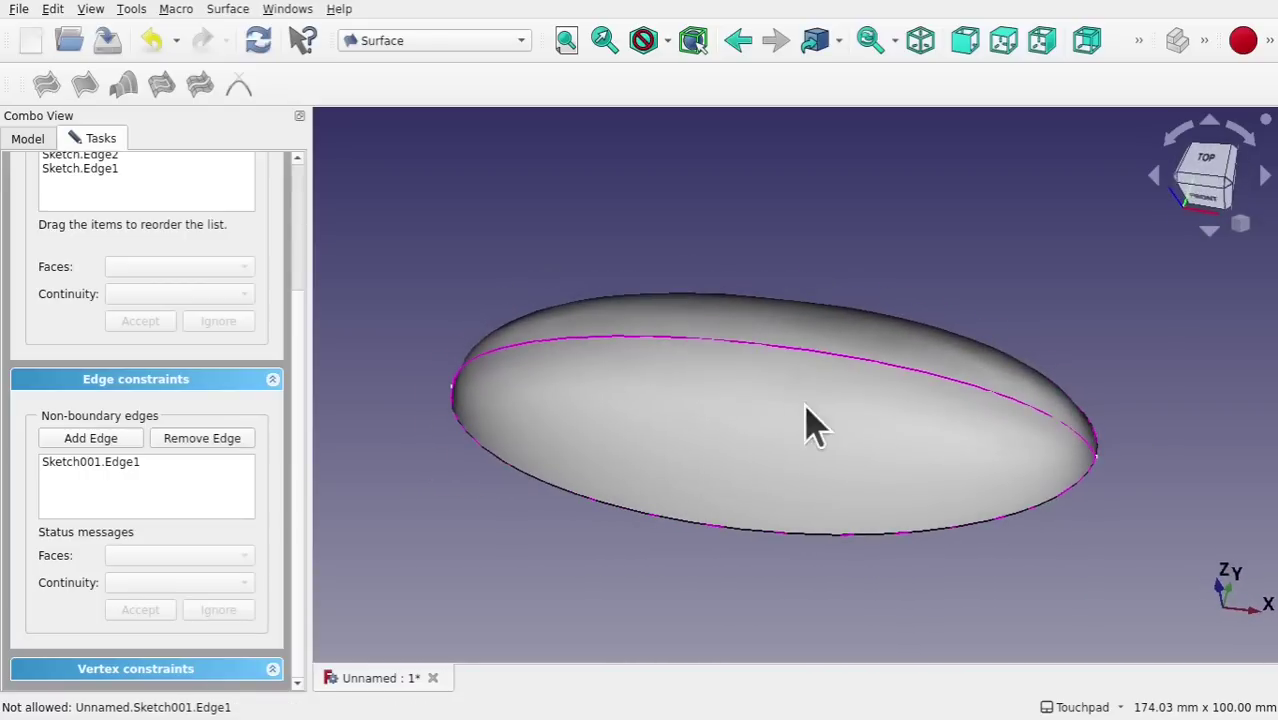
{"action": "left_click_drag", "start_coordinate": [296, 240], "coordinate": [293, 195]}
{"action": "left_click", "coordinate": [195, 182]}
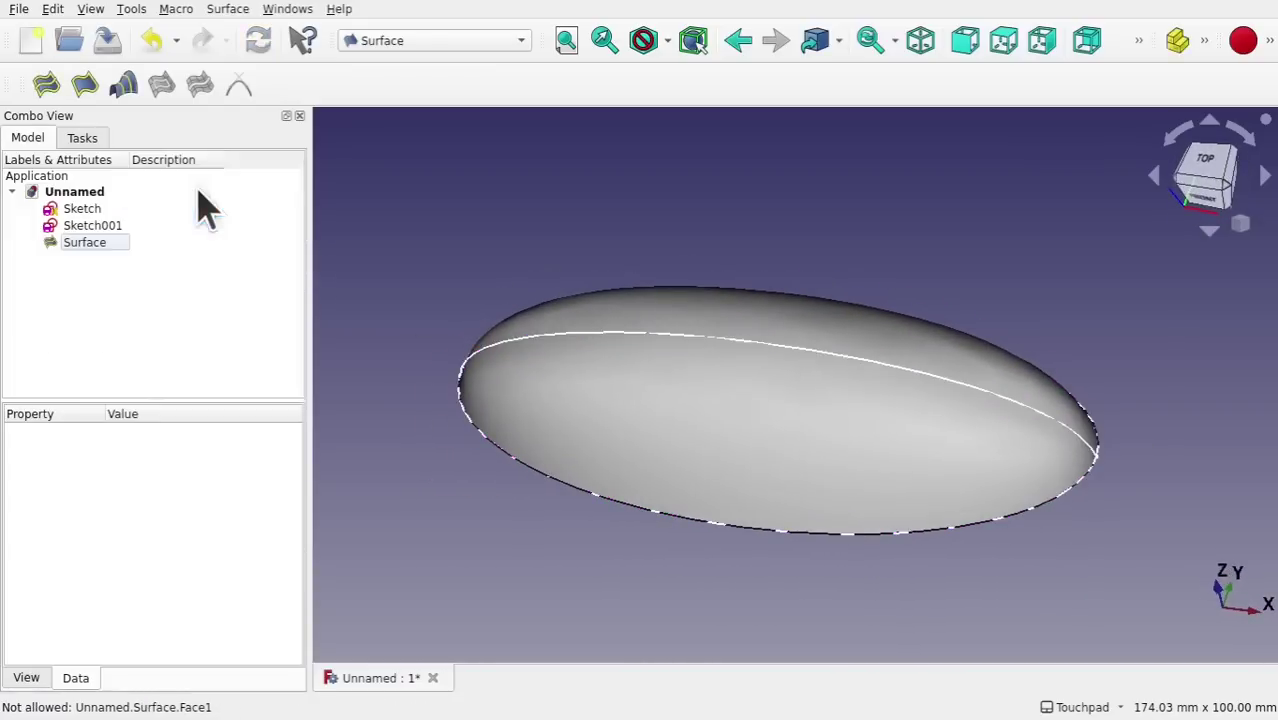
{"action": "left_click_drag", "start_coordinate": [785, 379], "coordinate": [770, 400], "text": "alt"}
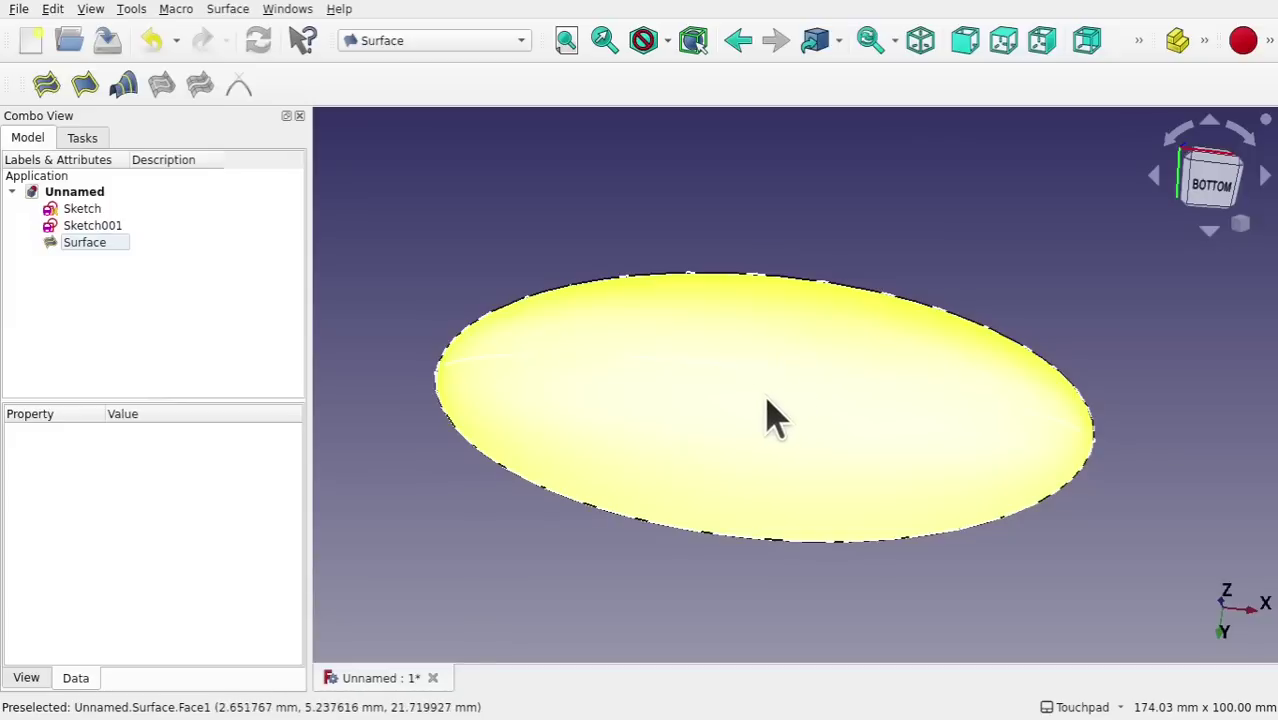
Try offsetting the domed surface in the Part workbench by -1.70 mm in Skin mode with Arc joins
{"action": "left_click", "coordinate": [424, 42]}
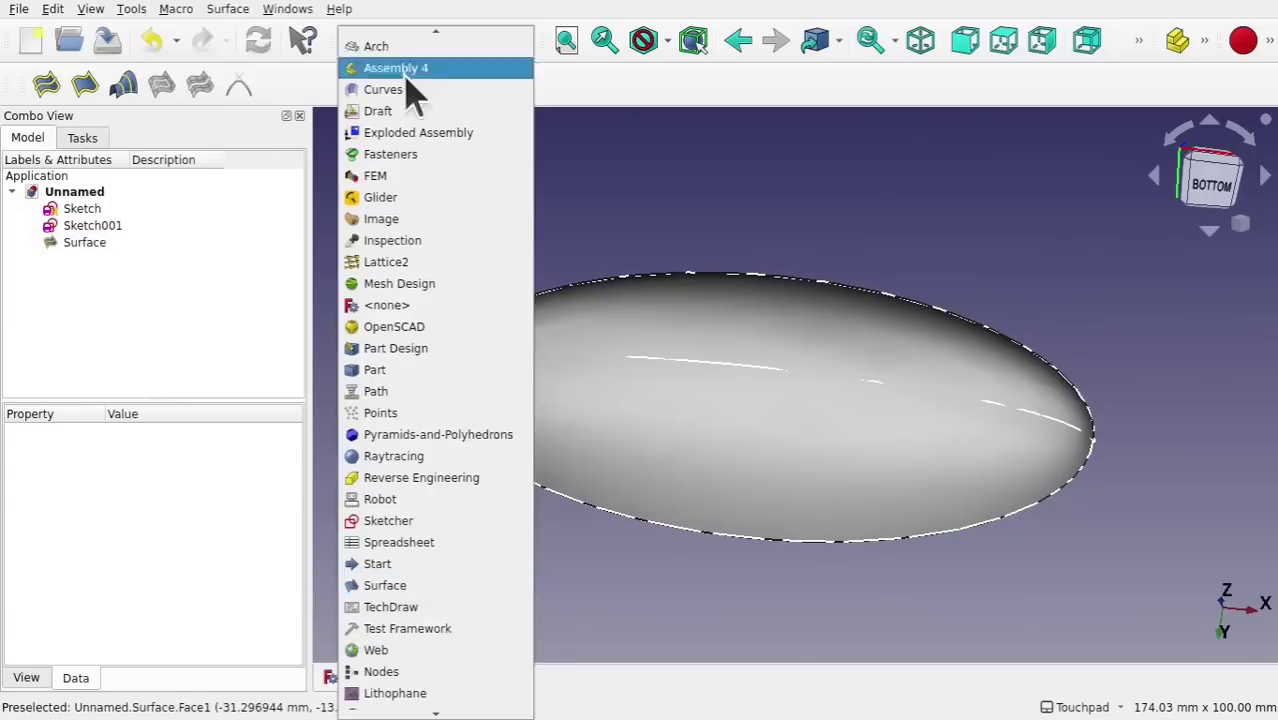
{"action": "left_click", "coordinate": [420, 370]}
{"action": "left_click", "coordinate": [670, 462]}
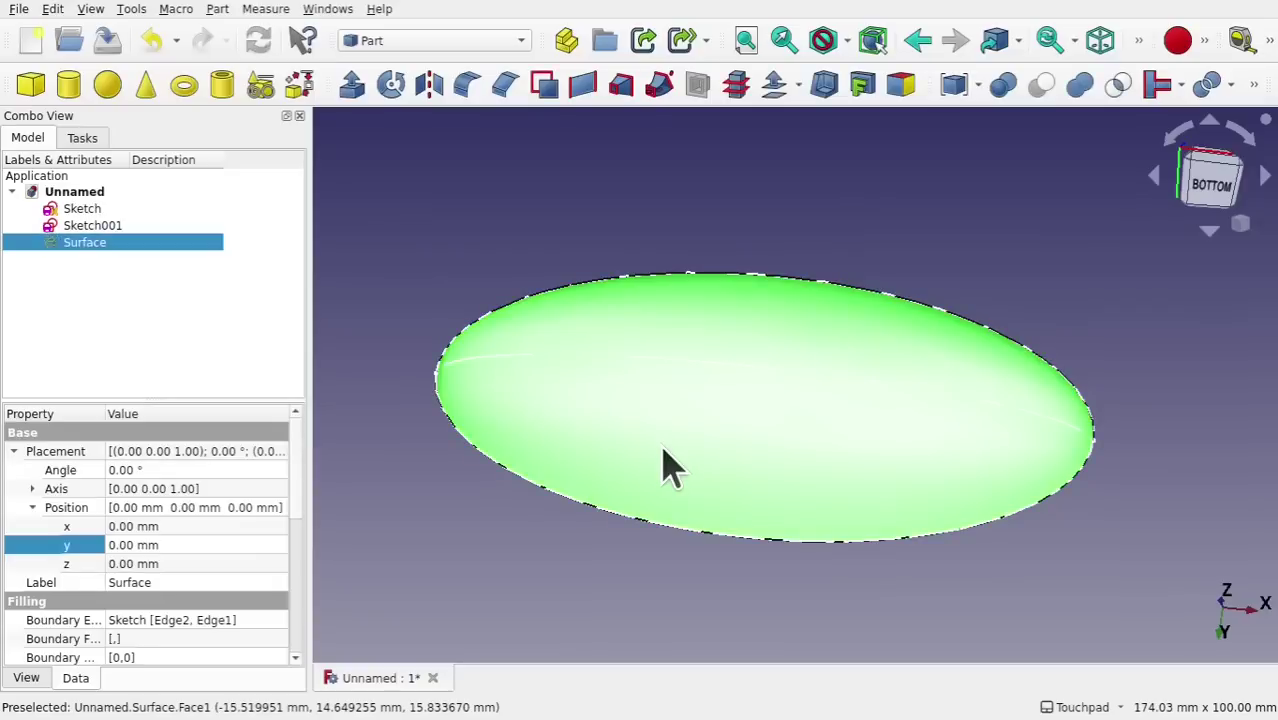
{"action": "left_click", "coordinate": [778, 98]}
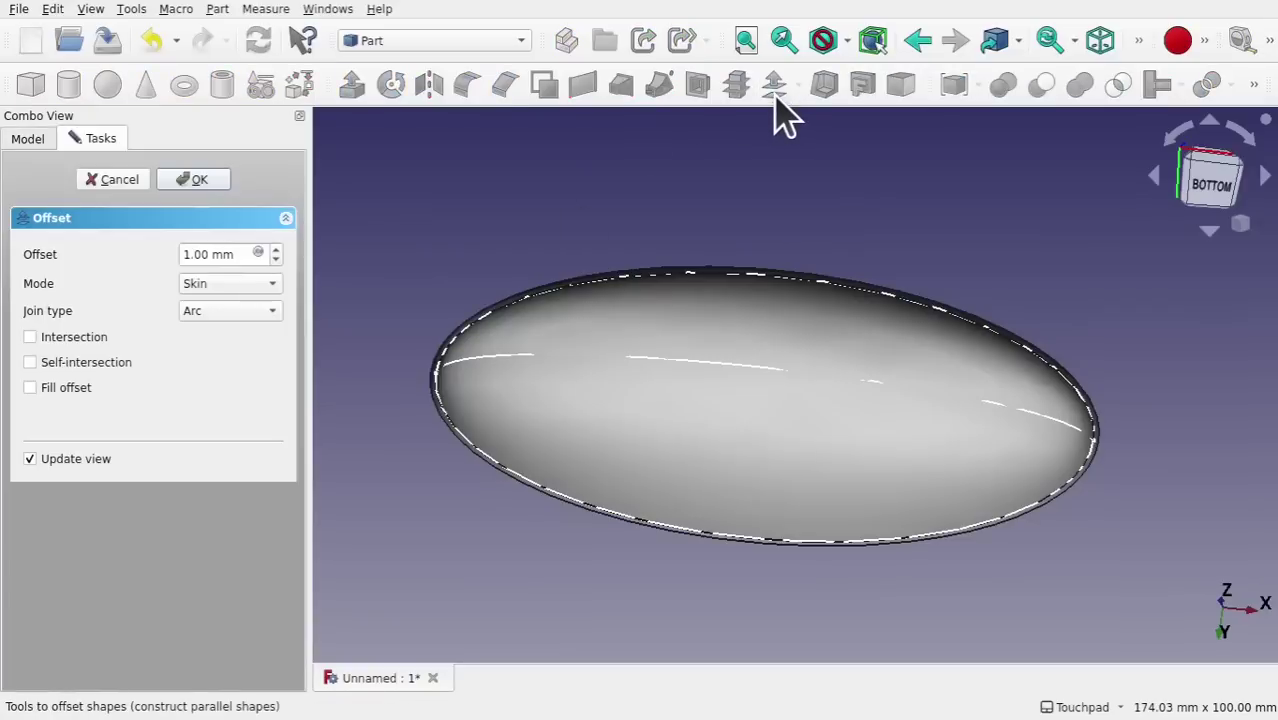
{"action": "left_click_drag", "start_coordinate": [790, 220], "coordinate": [785, 294], "text": "alt"}
{"action": "scroll", "coordinate": [780, 190], "scroll_direction": "up", "scroll_amount": 5}
{"action": "scroll", "coordinate": [785, 294], "scroll_direction": "down", "scroll_amount": 5}
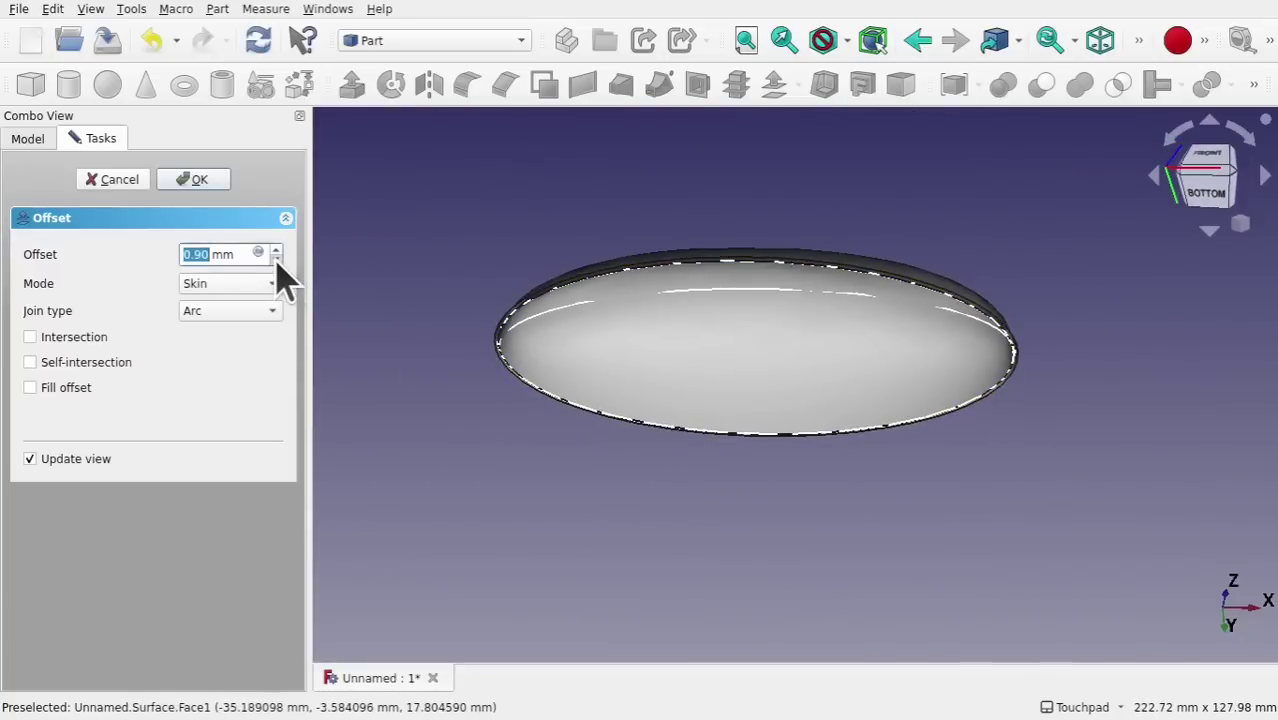
{"action": "scroll", "coordinate": [278, 264], "scroll_direction": "down", "scroll_amount": 3}
{"action": "scroll", "coordinate": [278, 264], "scroll_direction": "down", "scroll_amount": 15}
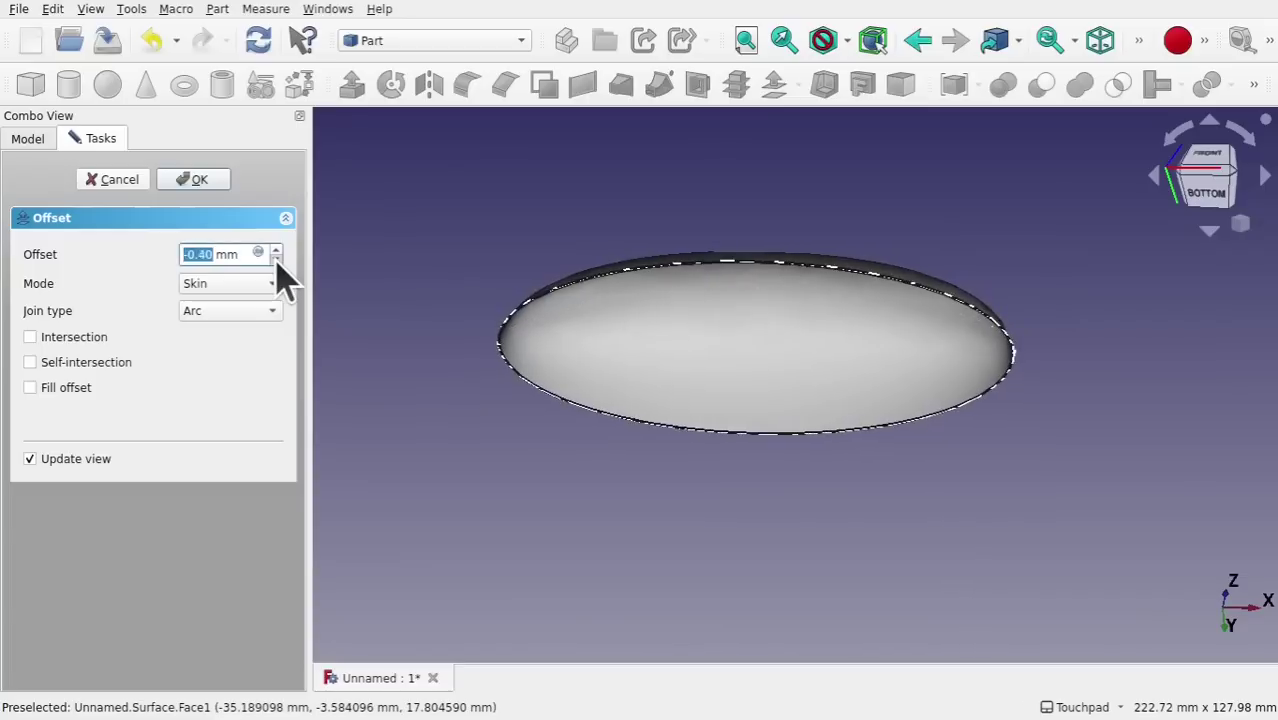
{"action": "scroll", "coordinate": [278, 270], "scroll_direction": "down", "scroll_amount": 7}
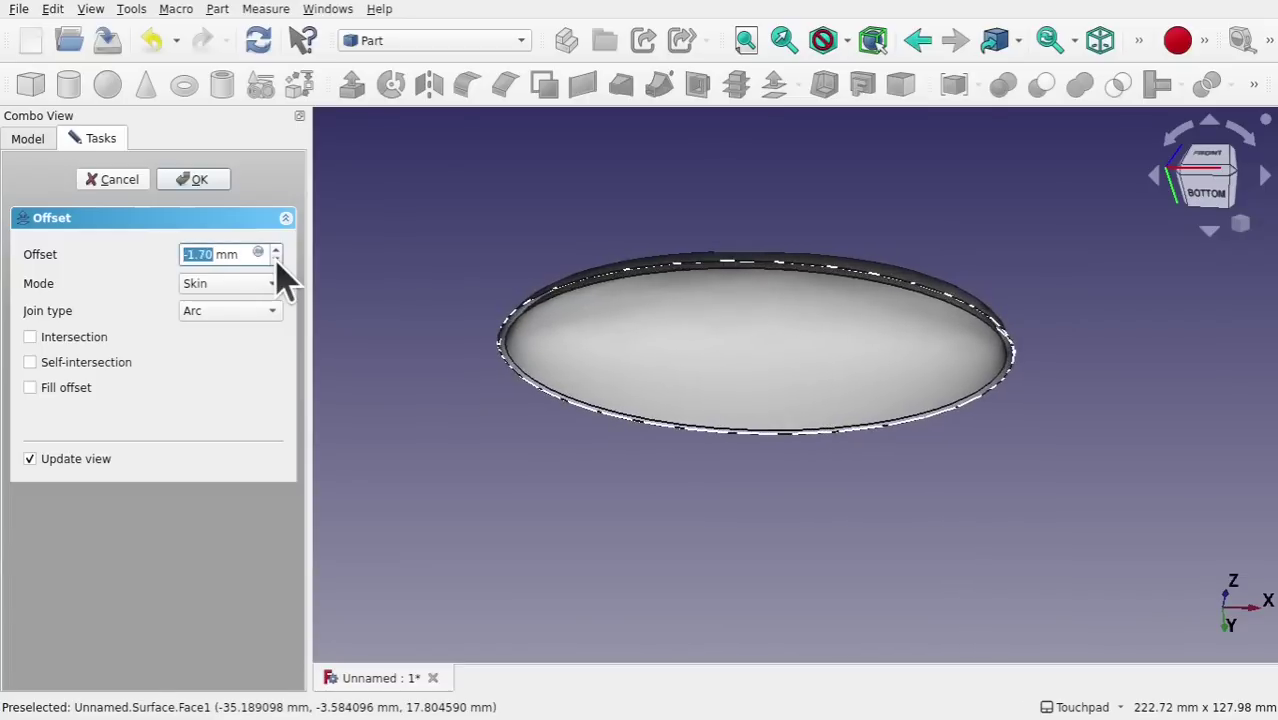
{"action": "left_click_drag", "start_coordinate": [765, 371], "coordinate": [785, 320], "text": "alt"}
{"action": "scroll", "coordinate": [822, 294], "scroll_direction": "up", "scroll_amount": 3}
{"action": "scroll", "coordinate": [822, 294], "scroll_direction": "down", "scroll_amount": 2}
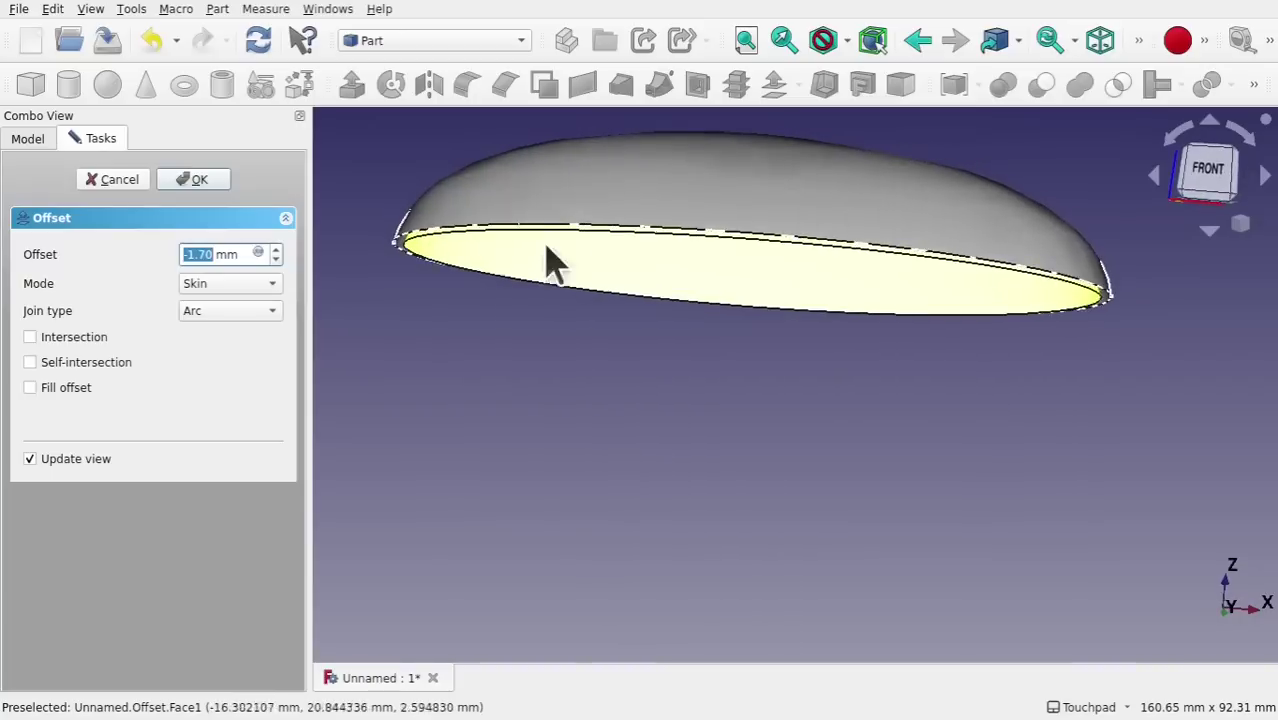
{"action": "left_click", "coordinate": [100, 184]}
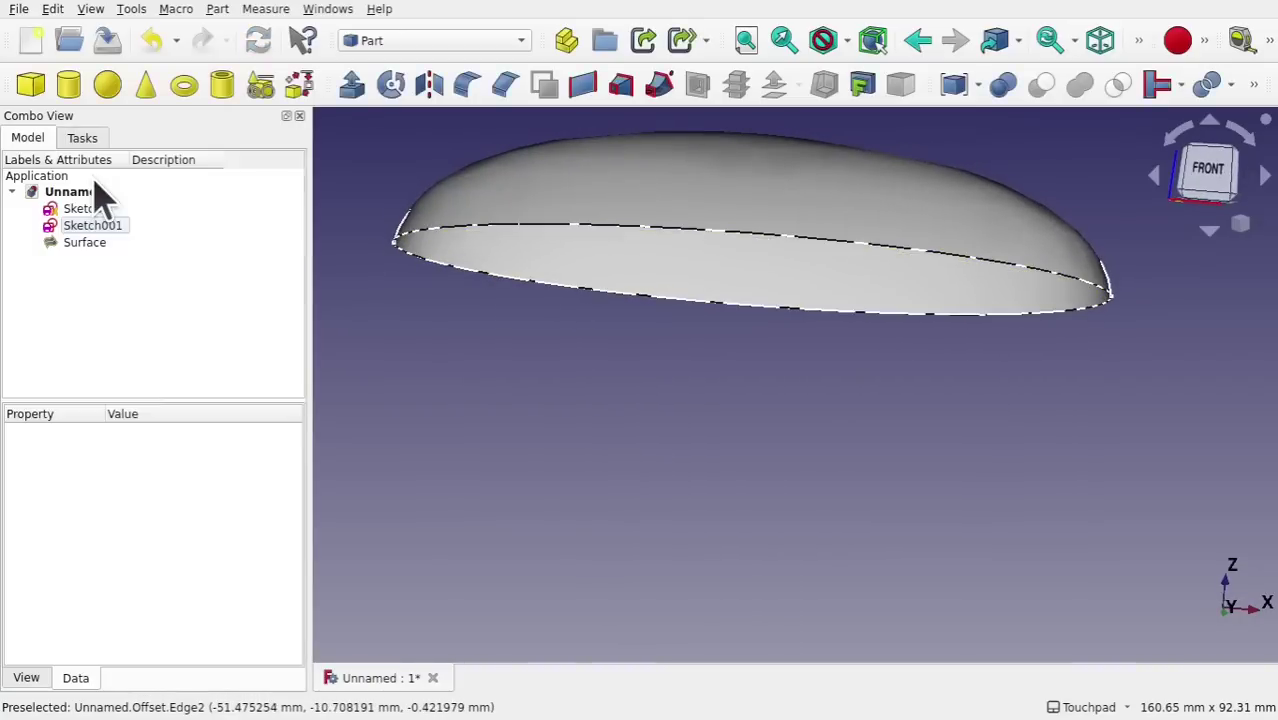
{"action": "left_click_drag", "start_coordinate": [819, 348], "coordinate": [810, 430], "text": "alt"}
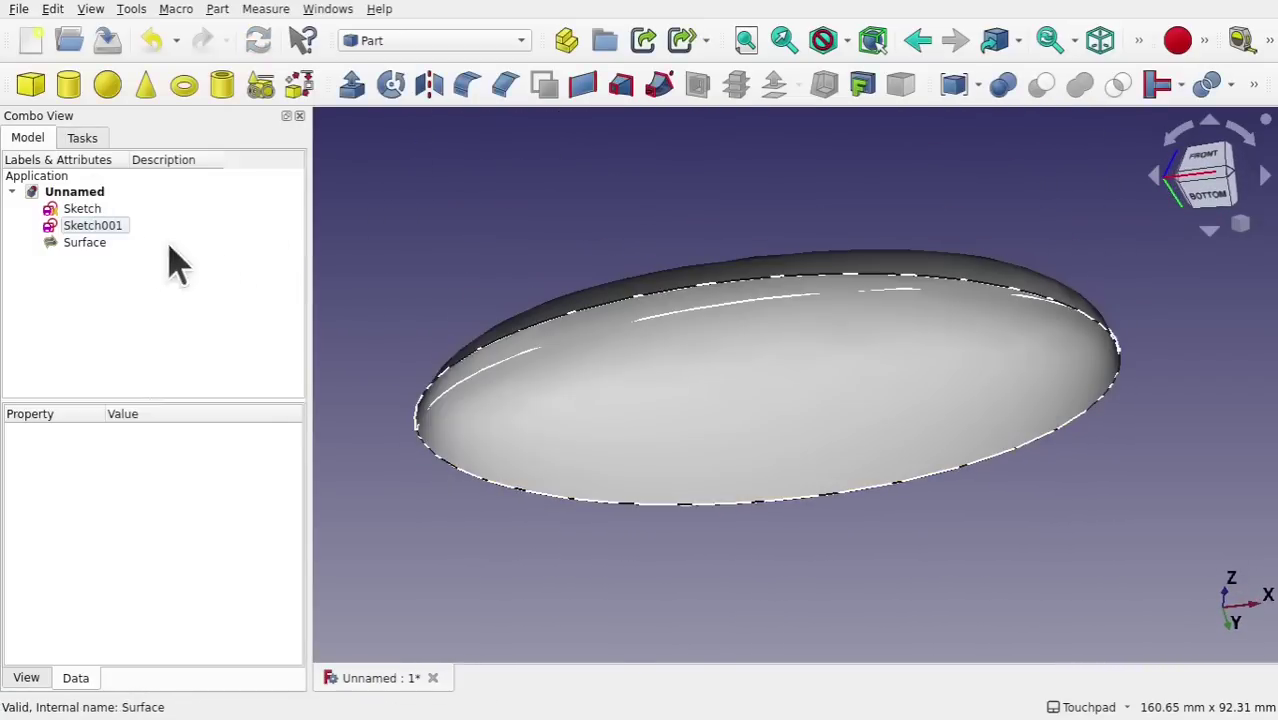
{"action": "left_click", "coordinate": [106, 211]}
{"action": "left_click", "coordinate": [106, 228]}
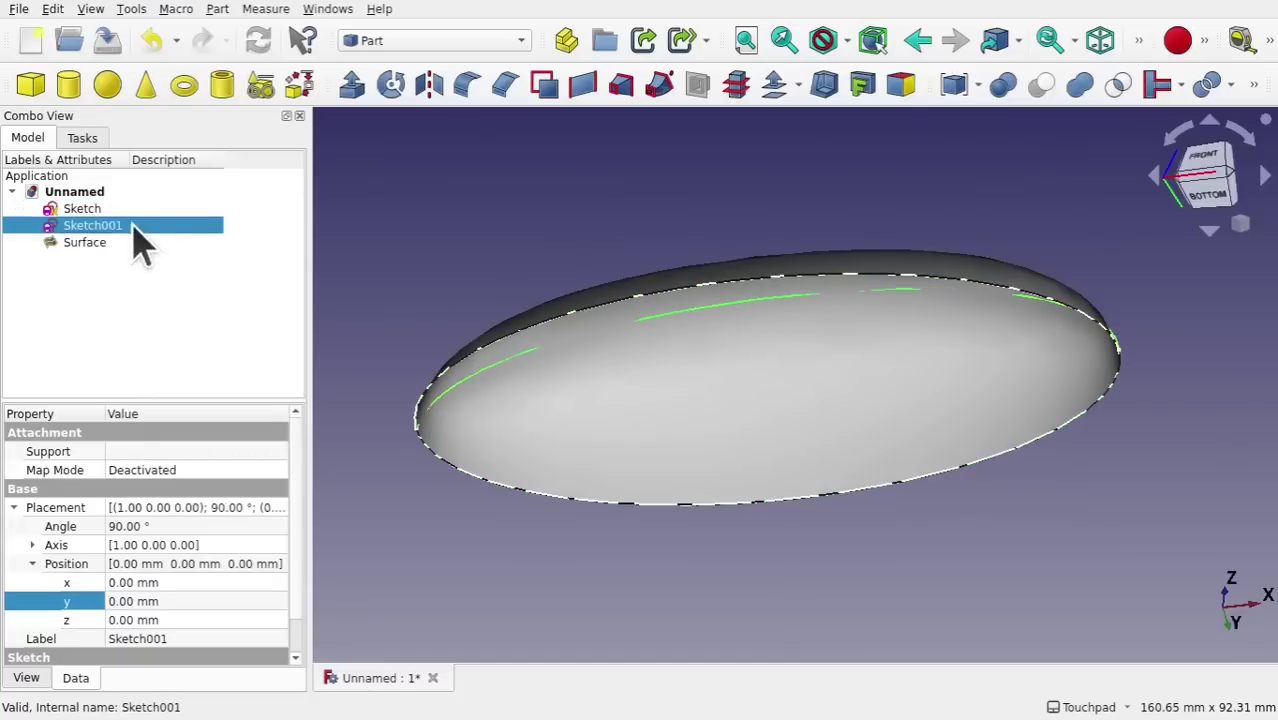
{"action": "left_click", "coordinate": [95, 245]}
{"action": "left_click", "coordinate": [113, 297]}
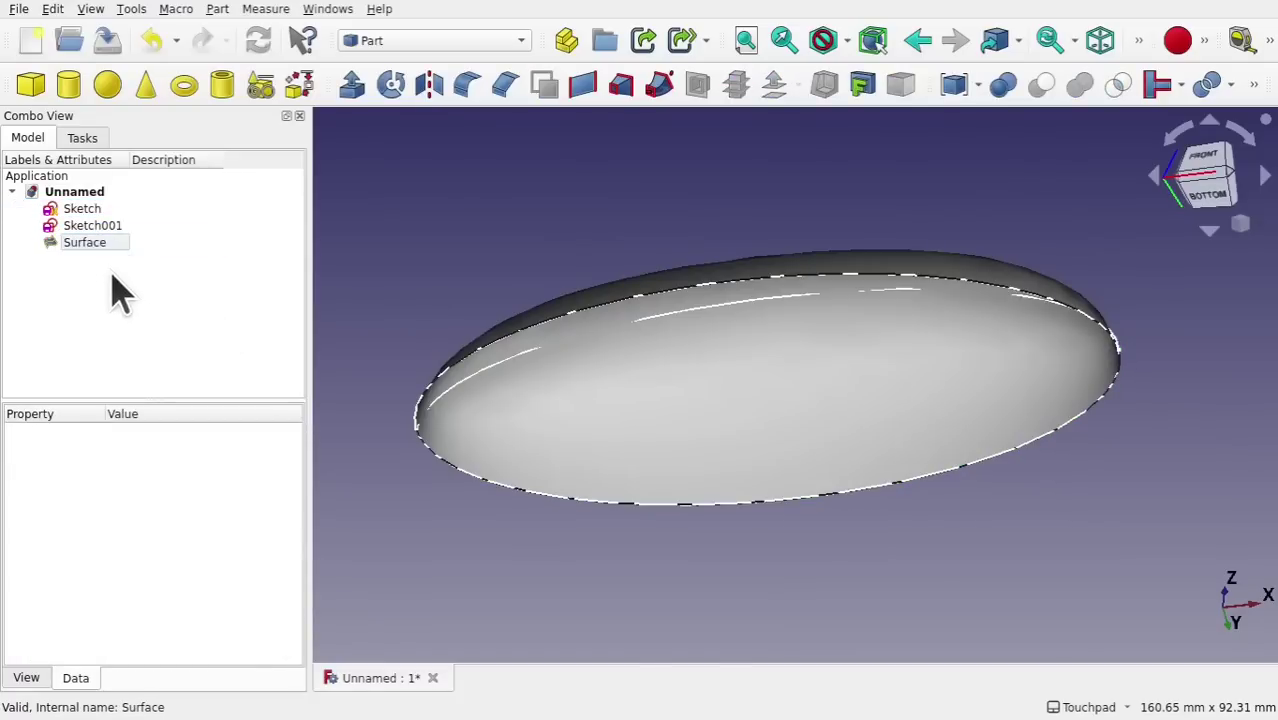
Create a group in the Unnamed document and rename it OuterSurface
{"action": "left_click", "coordinate": [77, 195]}
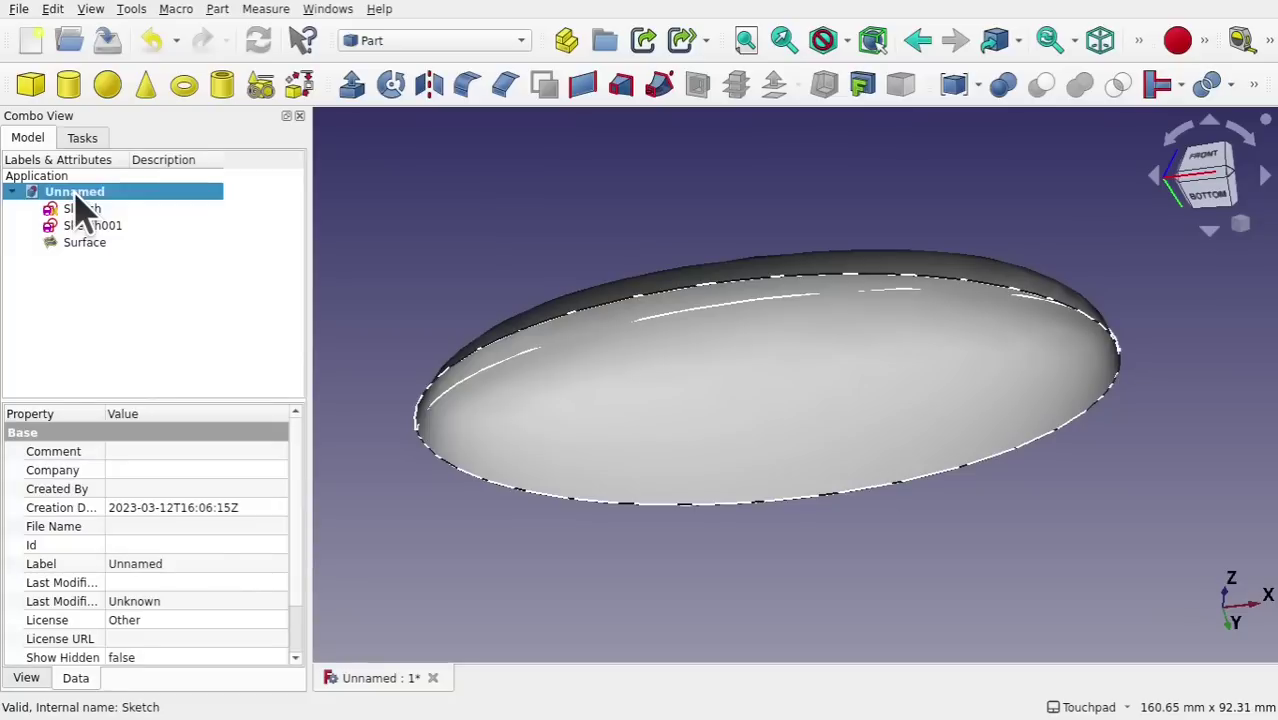
{"action": "right_click", "coordinate": [80, 210]}
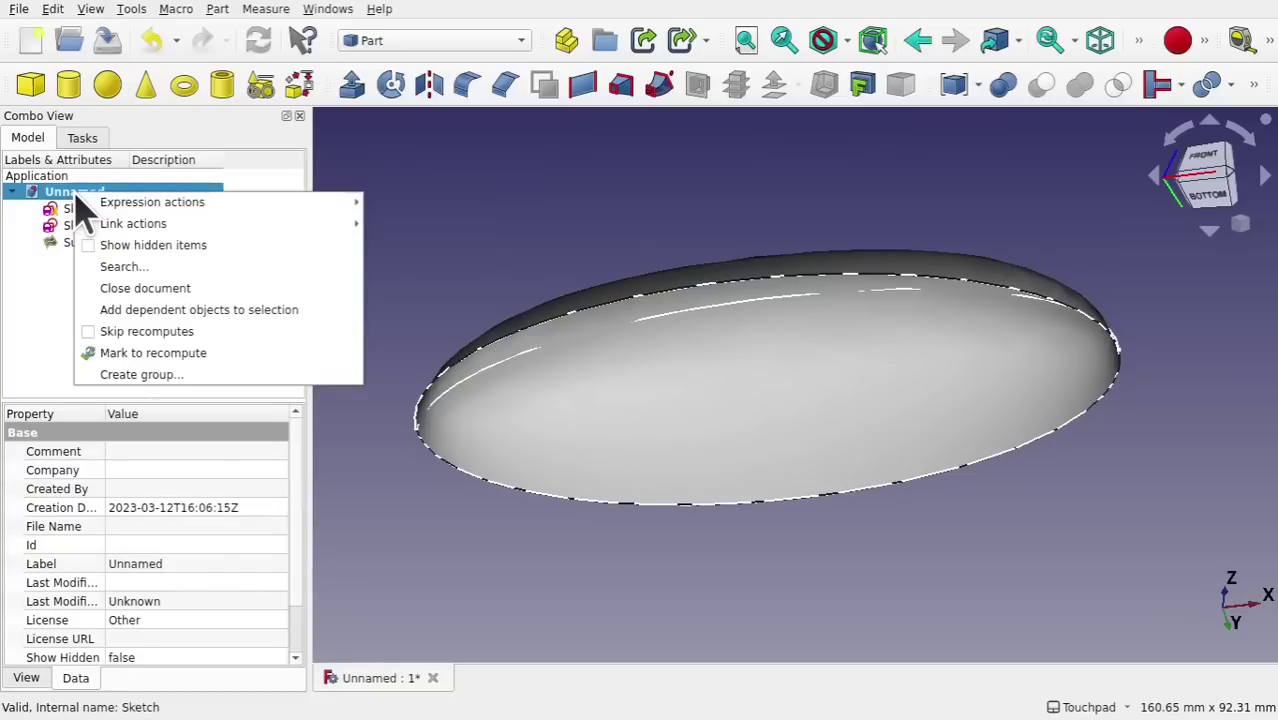
{"action": "left_click", "coordinate": [148, 373]}
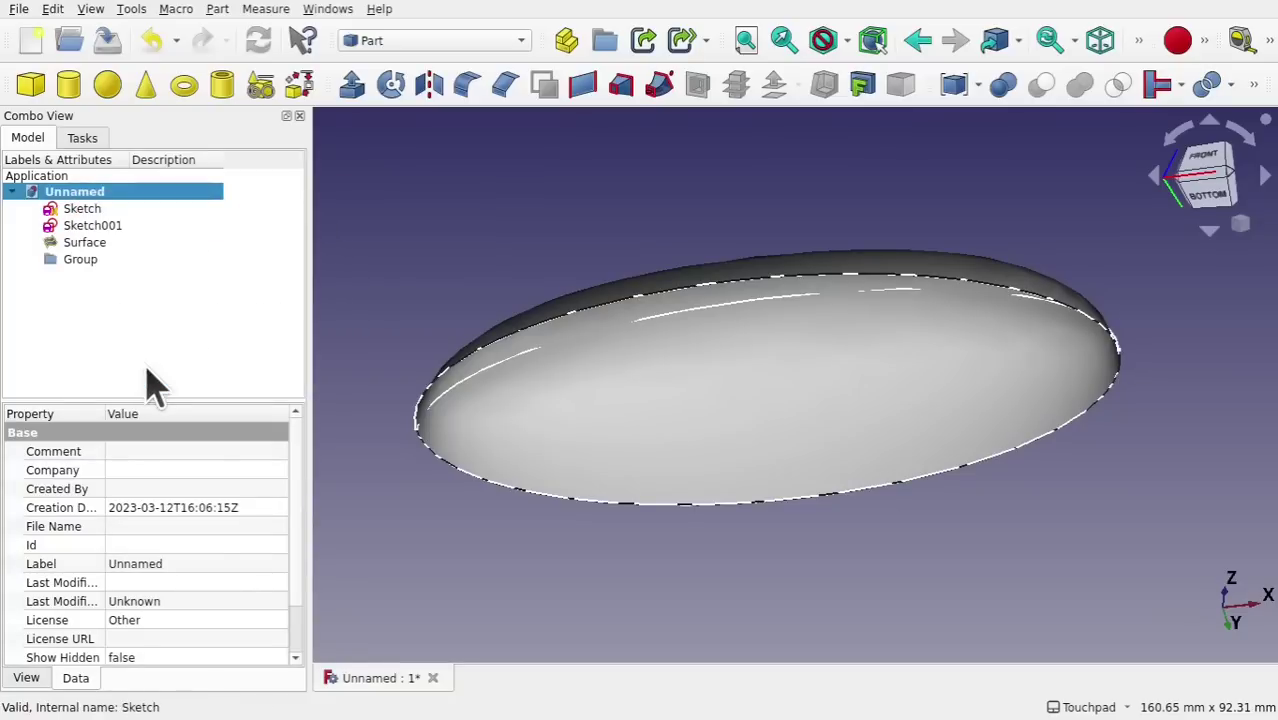
{"action": "left_click", "coordinate": [88, 265]}
{"action": "right_click", "coordinate": [84, 266]}
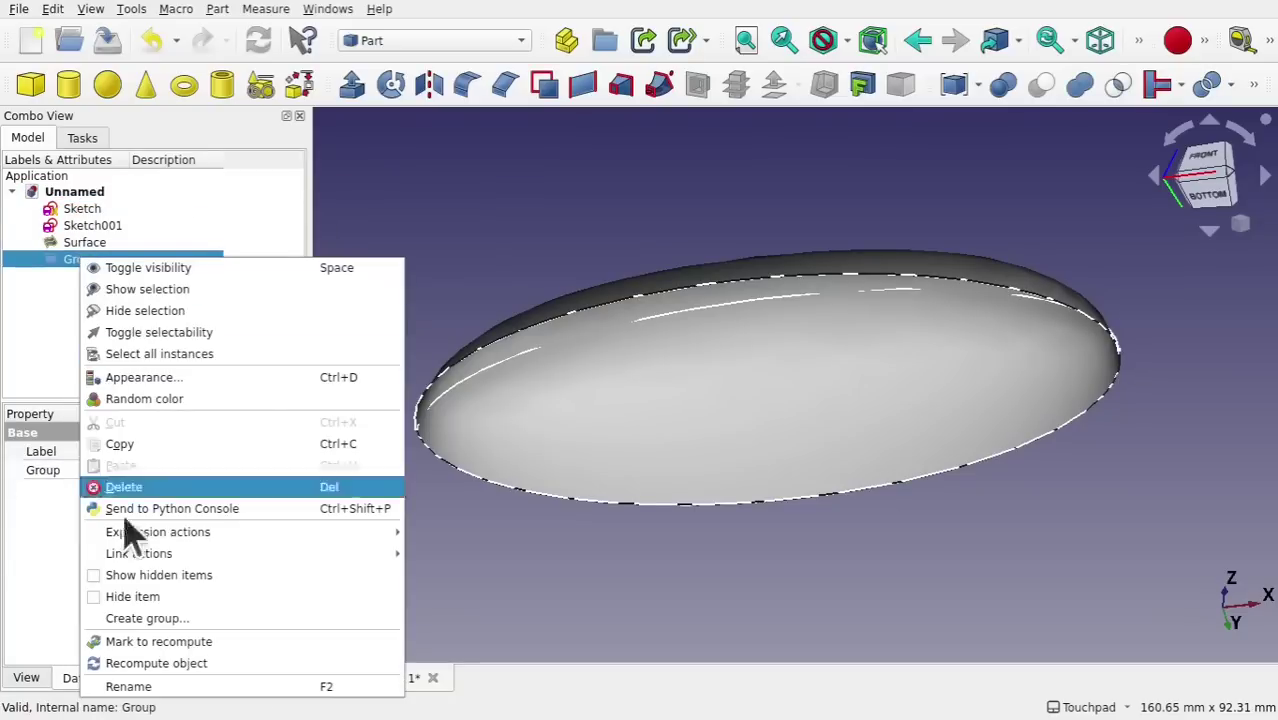
{"action": "left_click", "coordinate": [185, 685]}
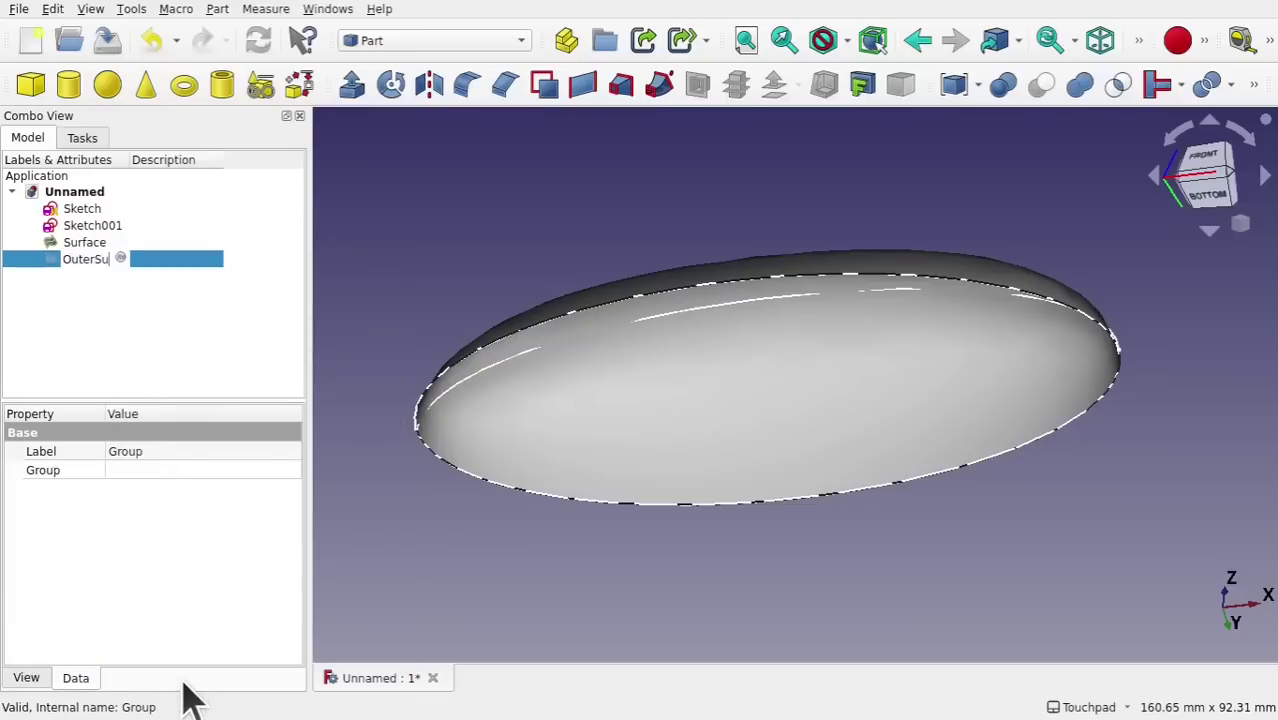
{"action": "type", "text": "OuterSurface"}
{"action": "key", "text": "Return"}
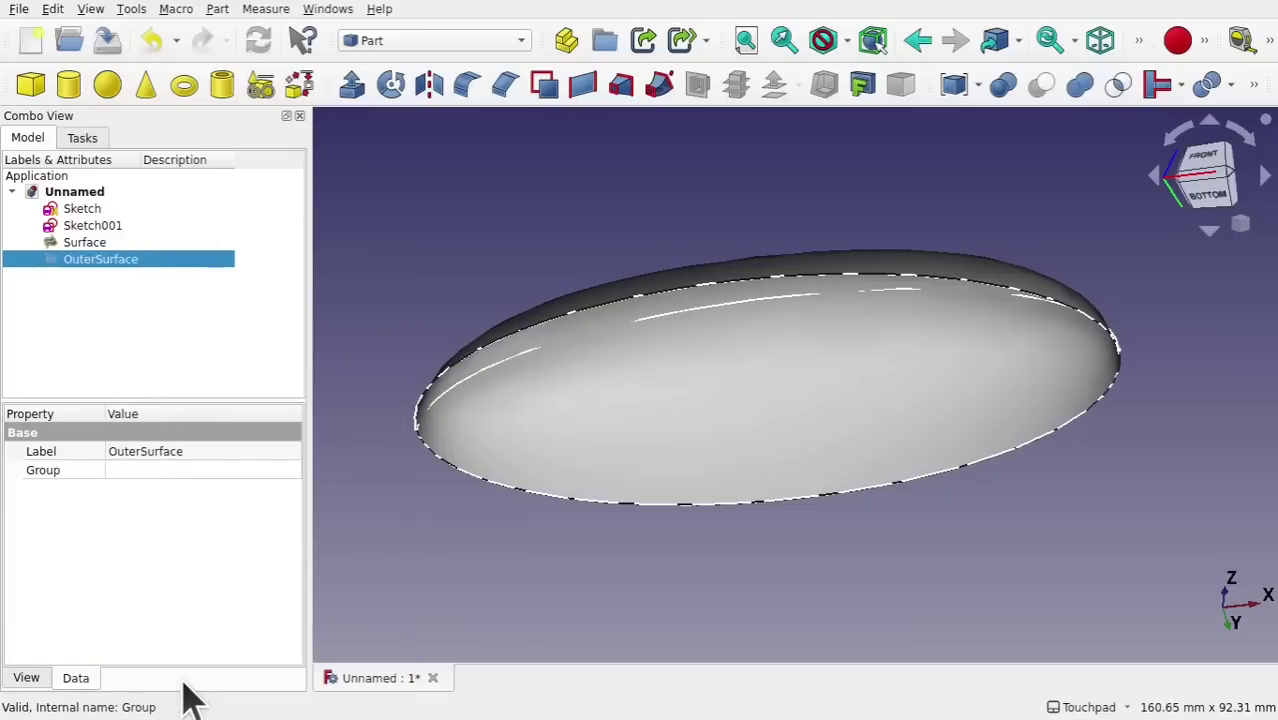
Move Sketch, Sketch001 and Surface into the OuterSurface group
{"action": "left_click", "coordinate": [84, 212]}
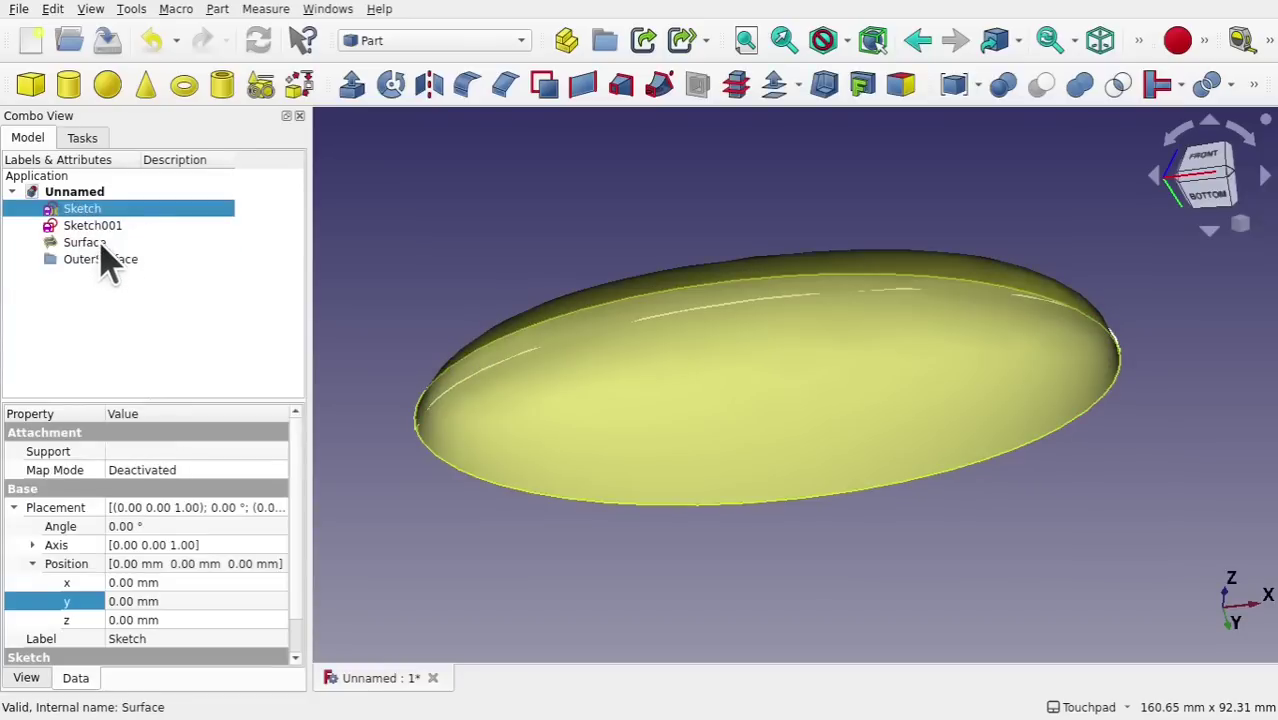
{"action": "left_click", "coordinate": [100, 244], "text": "shift"}
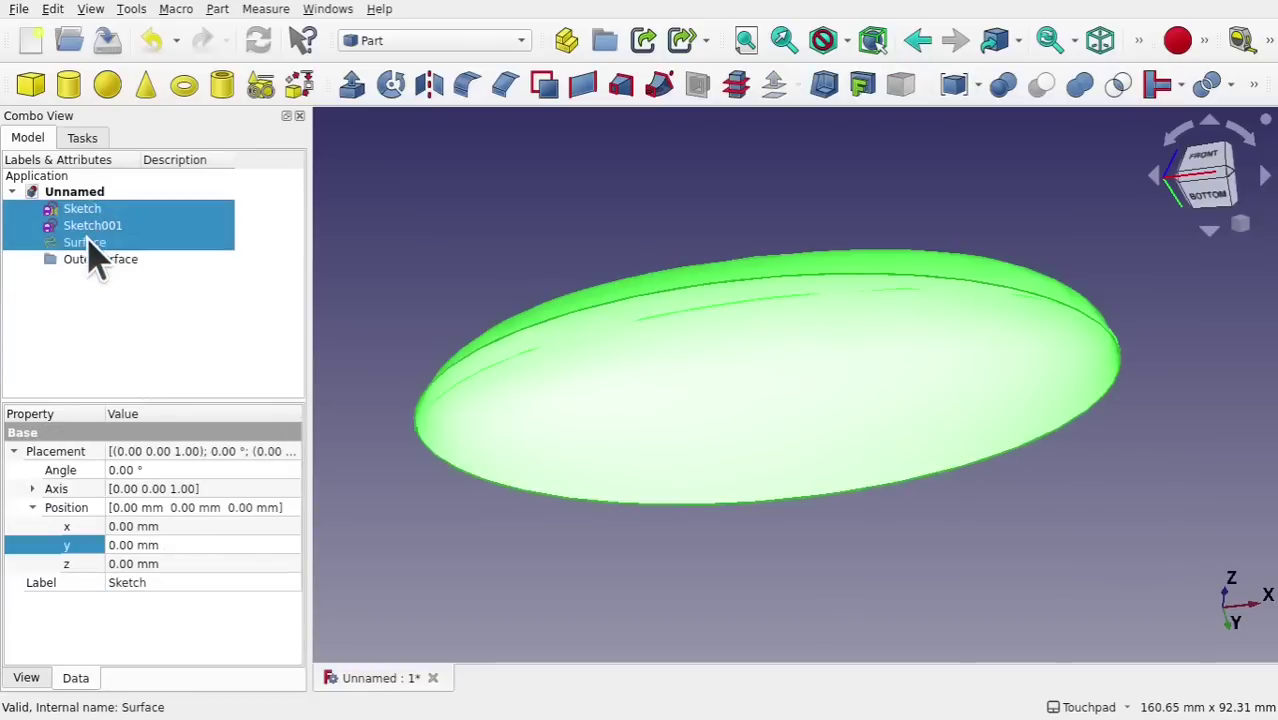
{"action": "mouse_move", "coordinate": [86, 225]}
{"action": "left_mouse_down"}
{"action": "mouse_move", "coordinate": [228, 299]}
{"action": "mouse_move", "coordinate": [120, 262]}
{"action": "left_mouse_up"}
{"action": "left_click", "coordinate": [31, 208]}
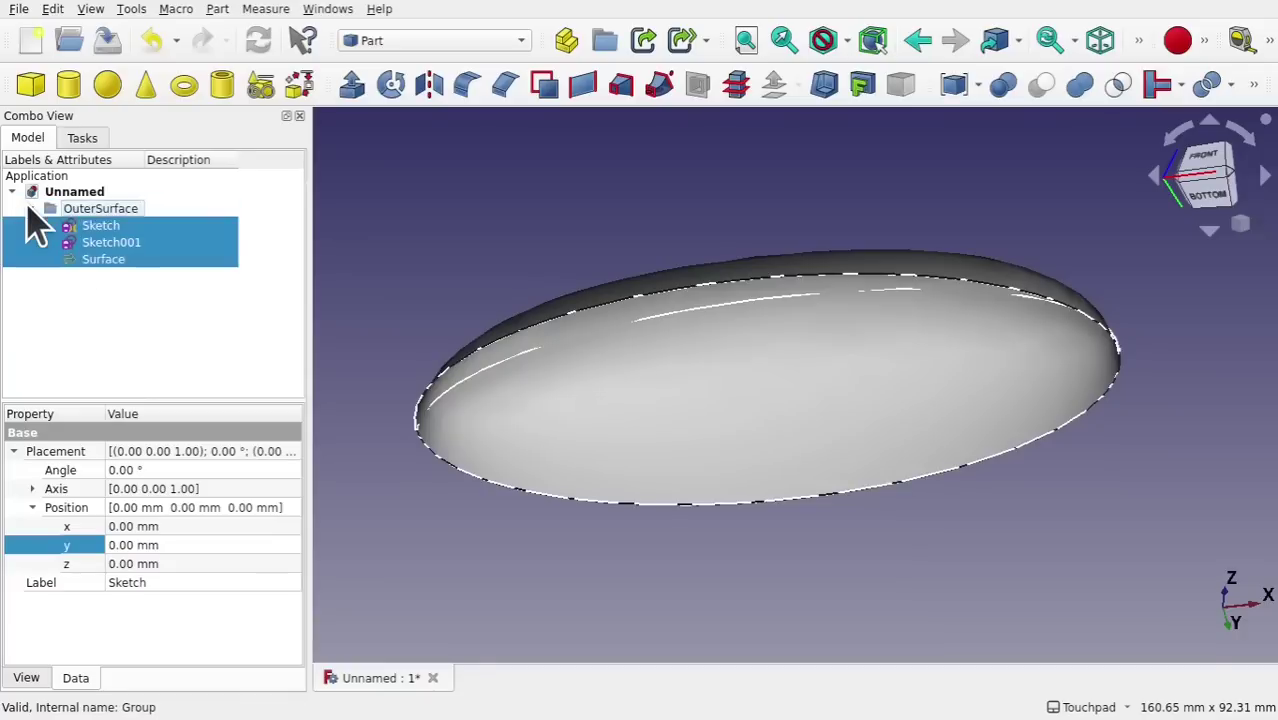
{"action": "left_click", "coordinate": [102, 213]}
{"action": "left_click", "coordinate": [31, 208]}
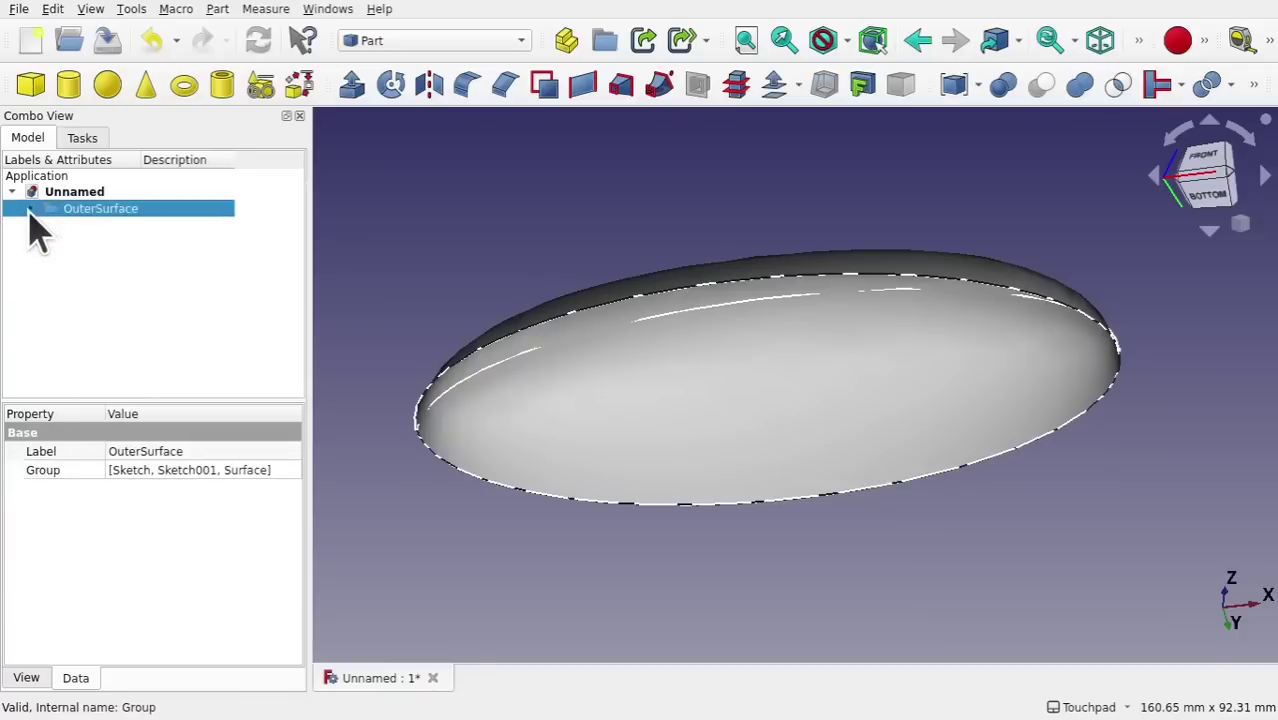
{"action": "double_click", "coordinate": [72, 208]}
{"action": "left_click", "coordinate": [191, 337]}
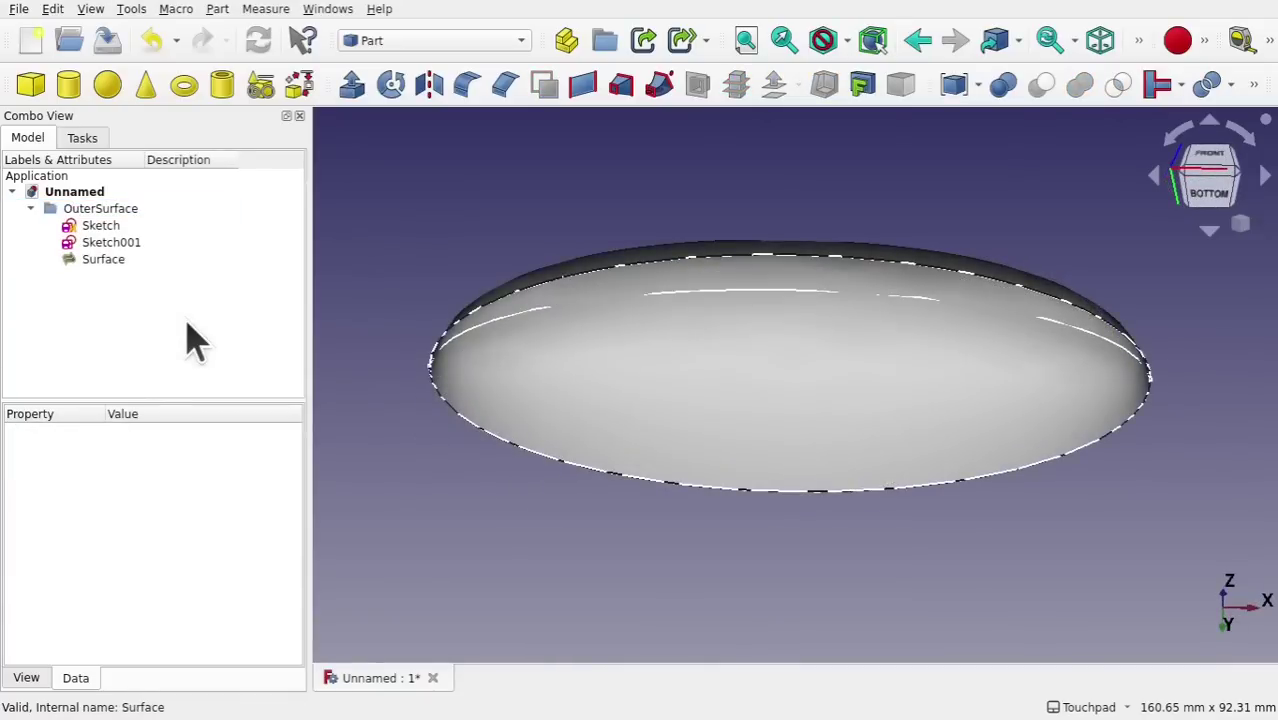
Duplicate the OuterSurface group together with all of its dependent sketches and its surface
{"action": "left_click", "coordinate": [130, 212]}
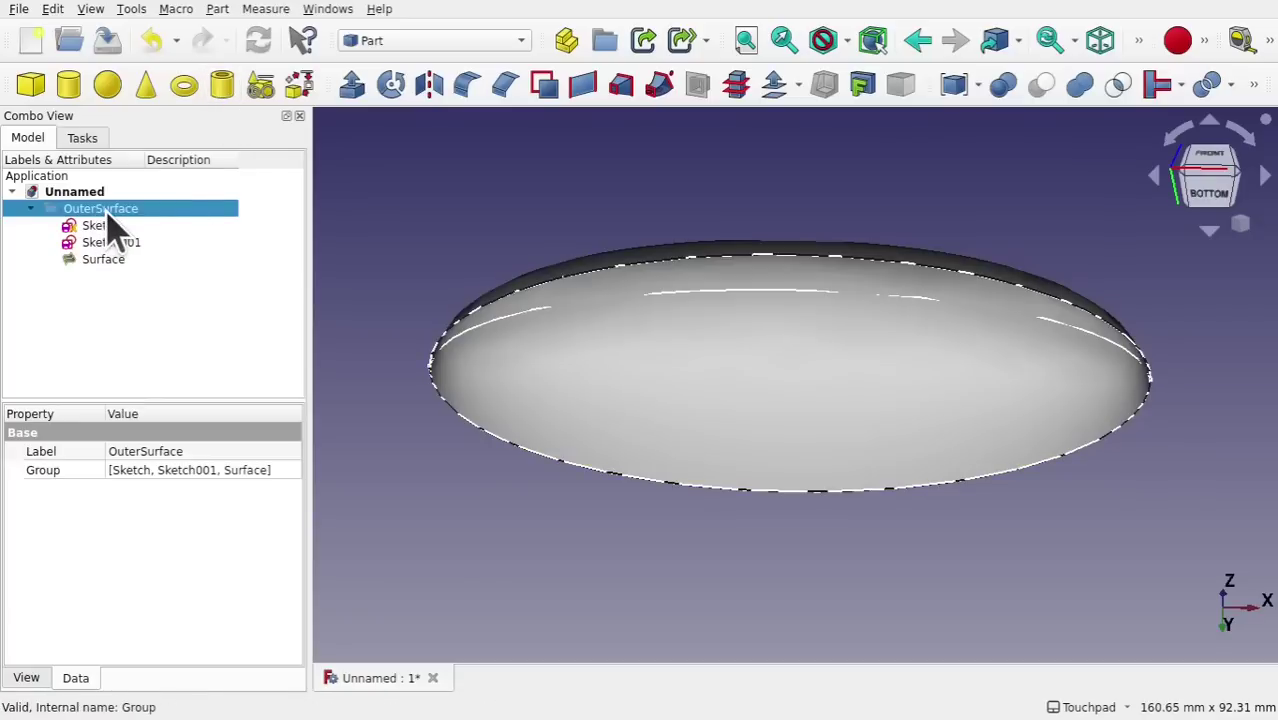
{"action": "left_click", "coordinate": [53, 10]}
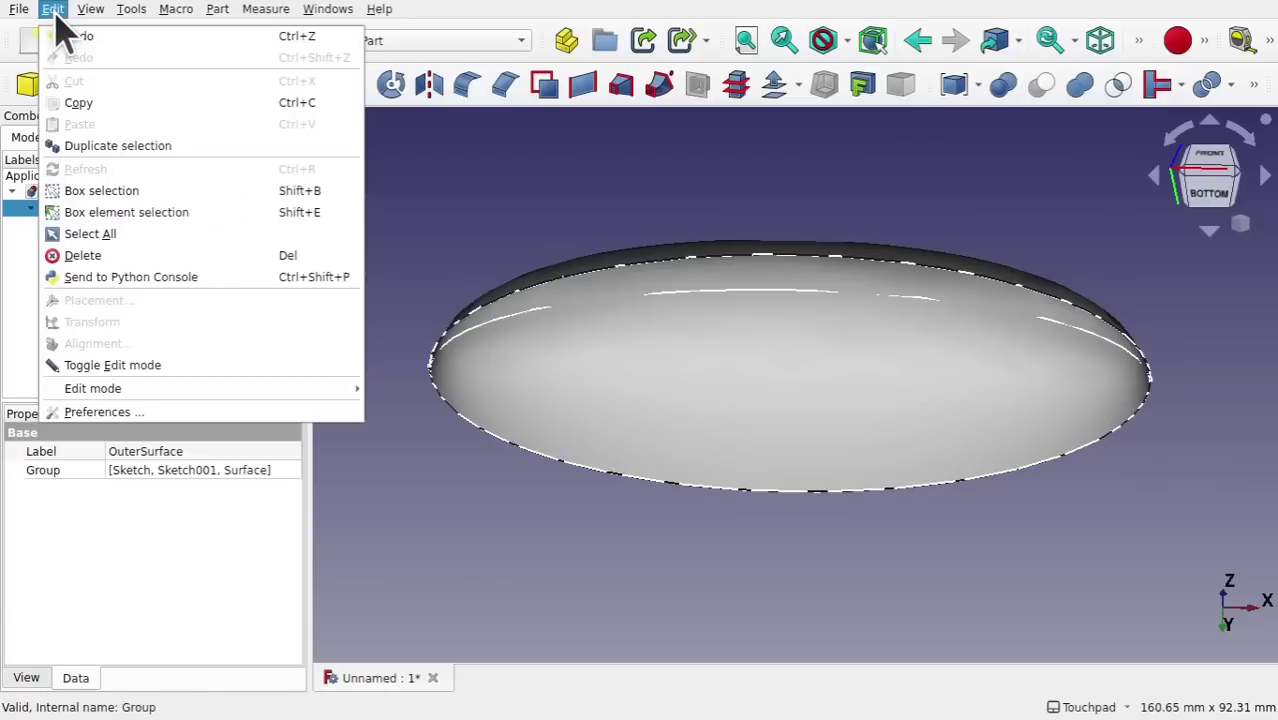
{"action": "left_click", "coordinate": [115, 146]}
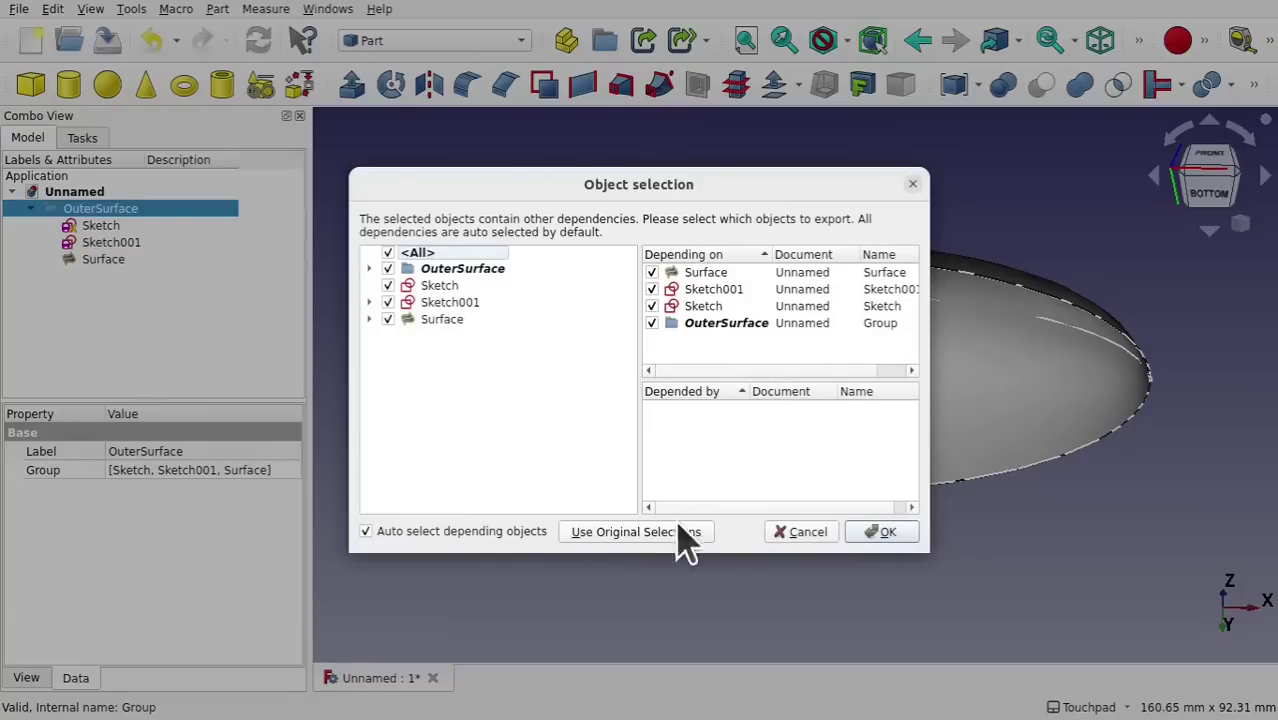
{"action": "left_click", "coordinate": [884, 537]}
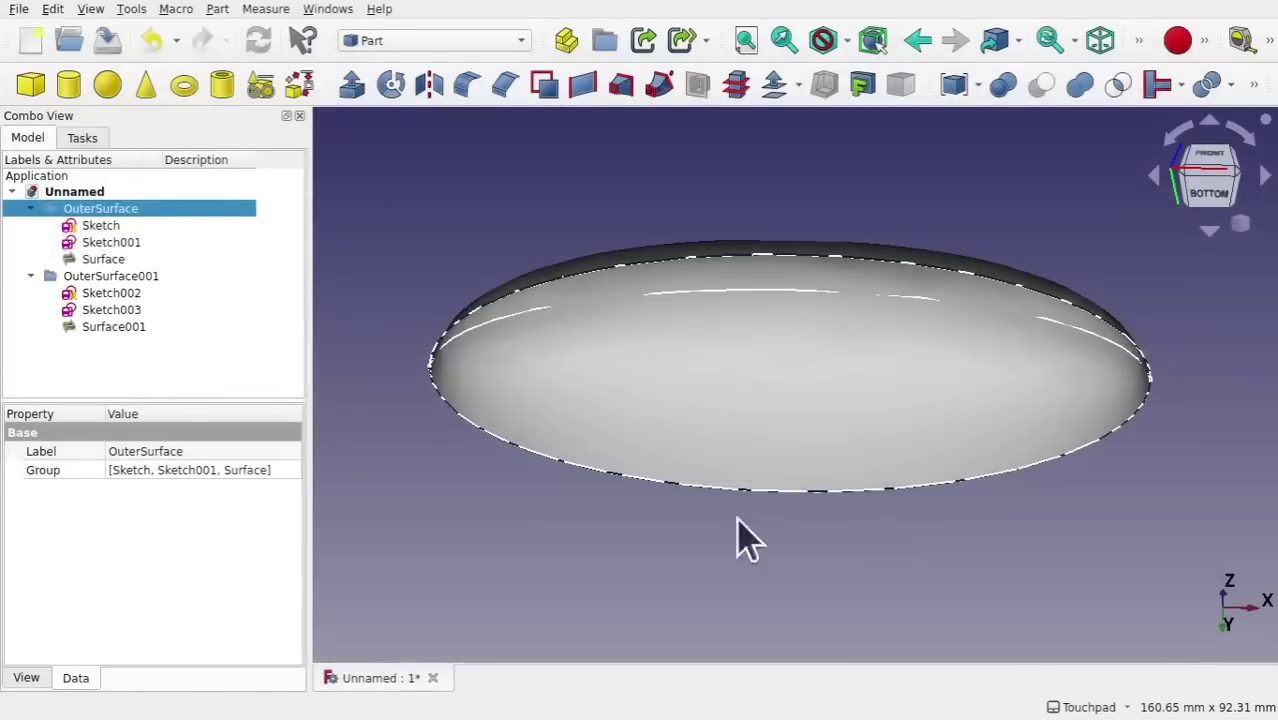
Rename the duplicated OuterSurface001 group as InnerSurface00
{"action": "left_click", "coordinate": [131, 278]}
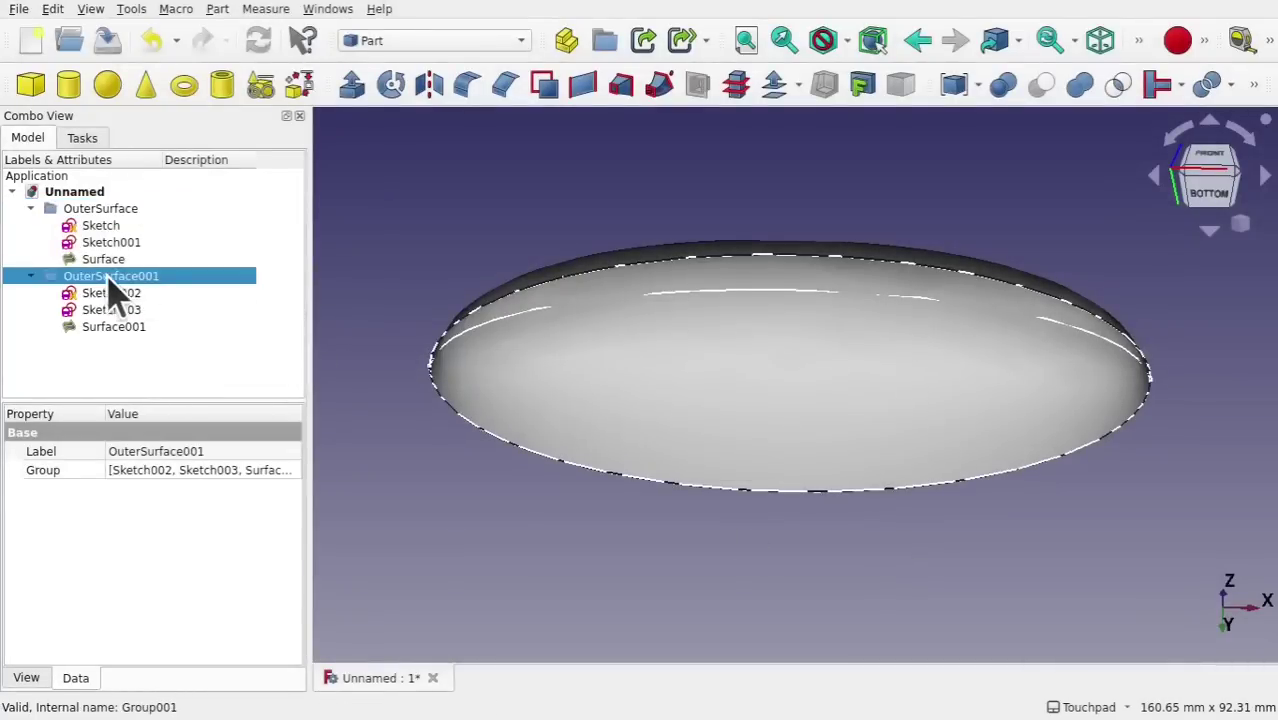
{"action": "right_click", "coordinate": [108, 287]}
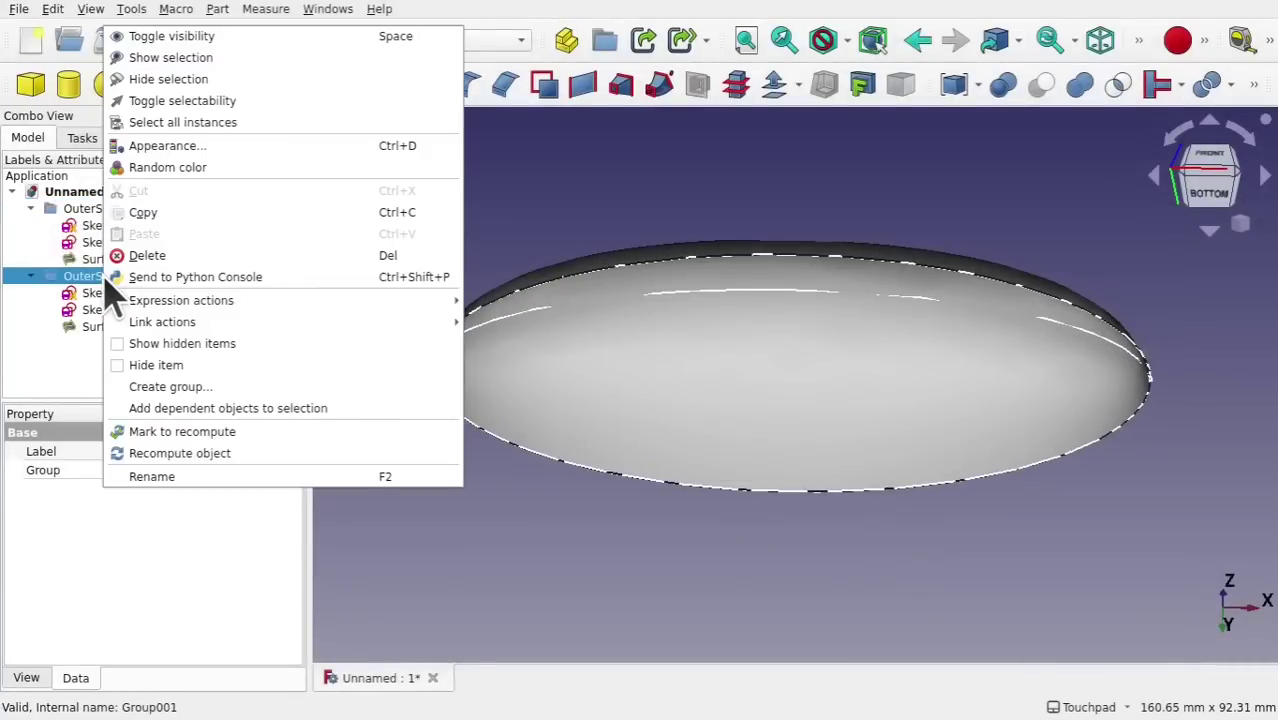
{"action": "left_click", "coordinate": [168, 452]}
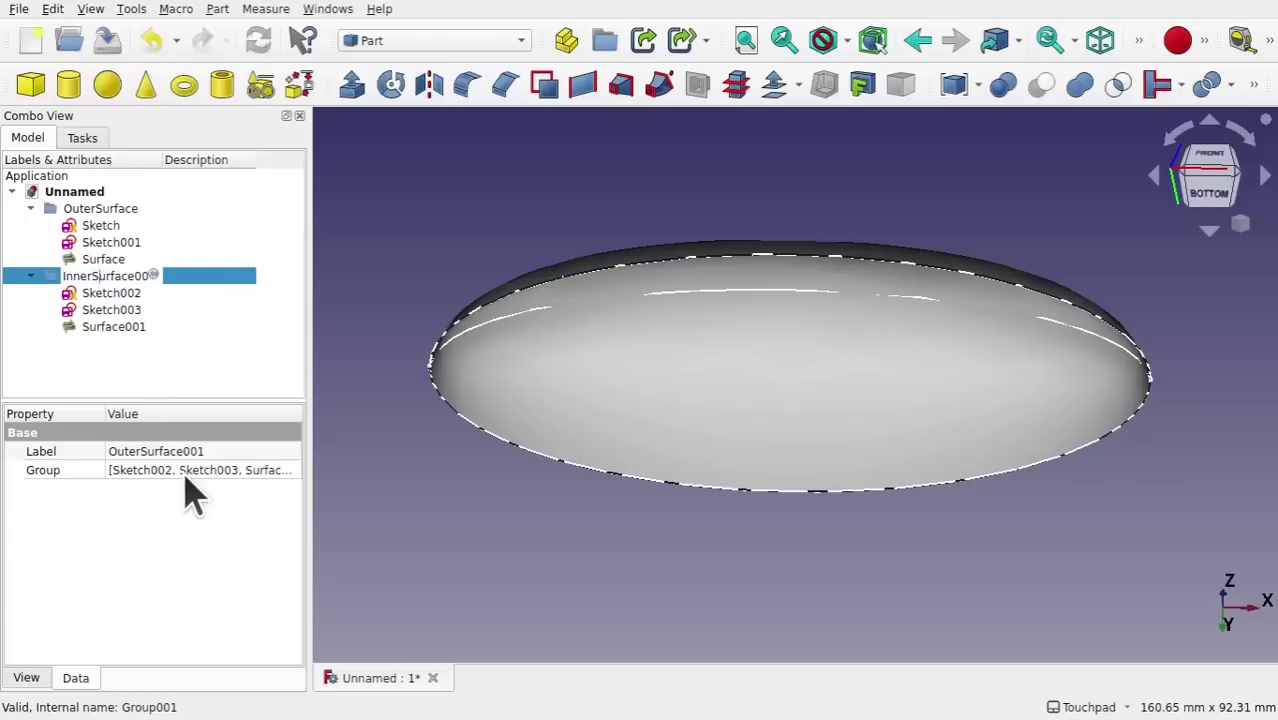
{"action": "key", "text": "Return"}
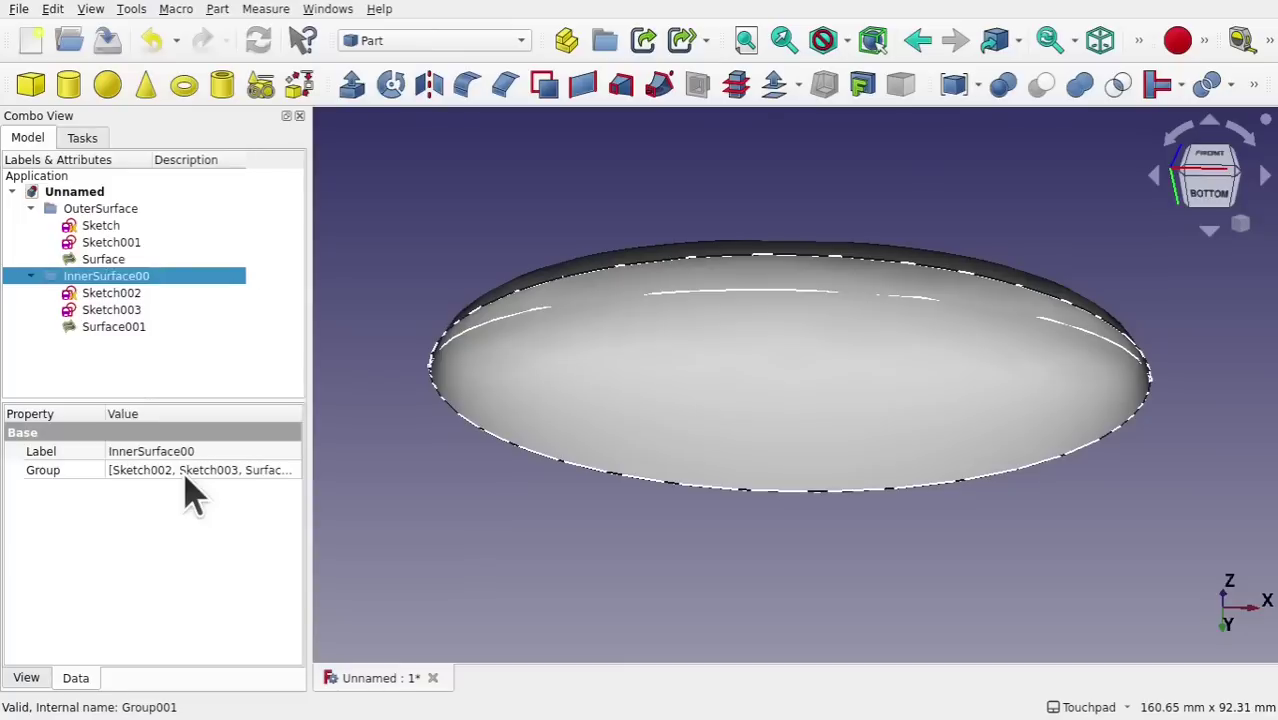
Check the boundary edges of Surface001 in the InnerSurface00 group, leaving its definition as it is
{"action": "left_click", "coordinate": [118, 330]}
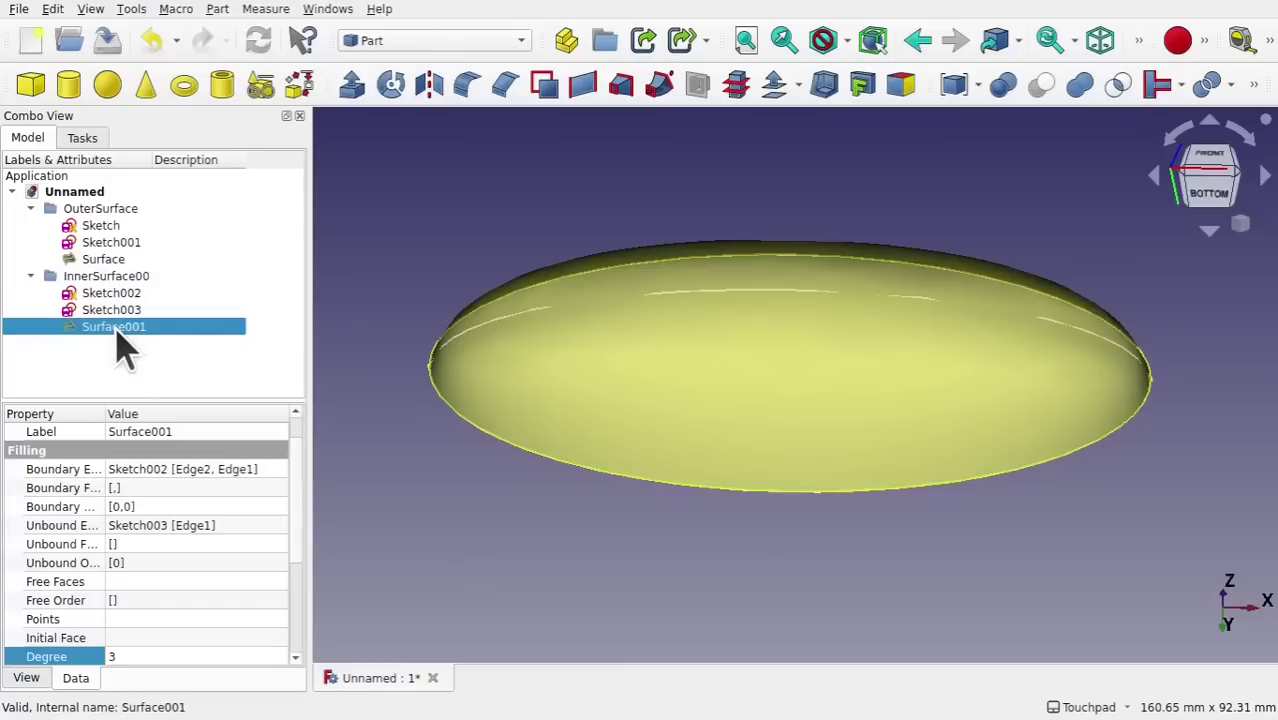
{"action": "double_click", "coordinate": [117, 330]}
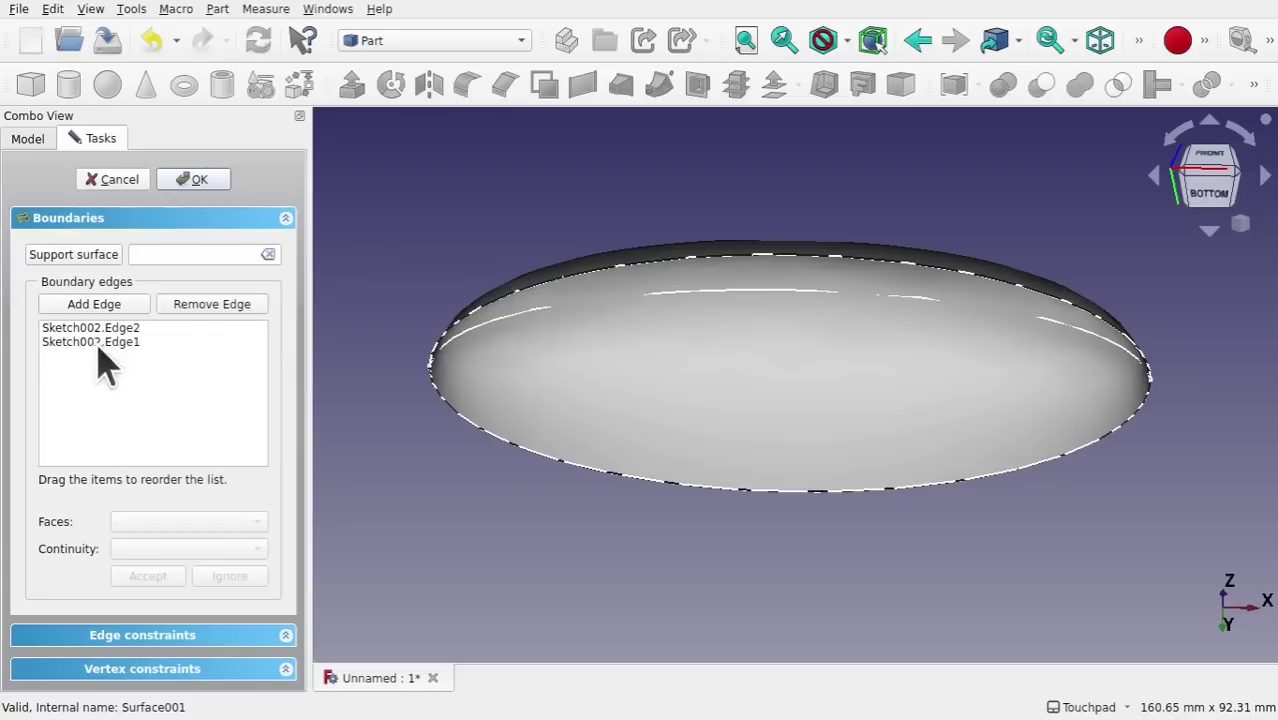
{"action": "left_click", "coordinate": [118, 180]}
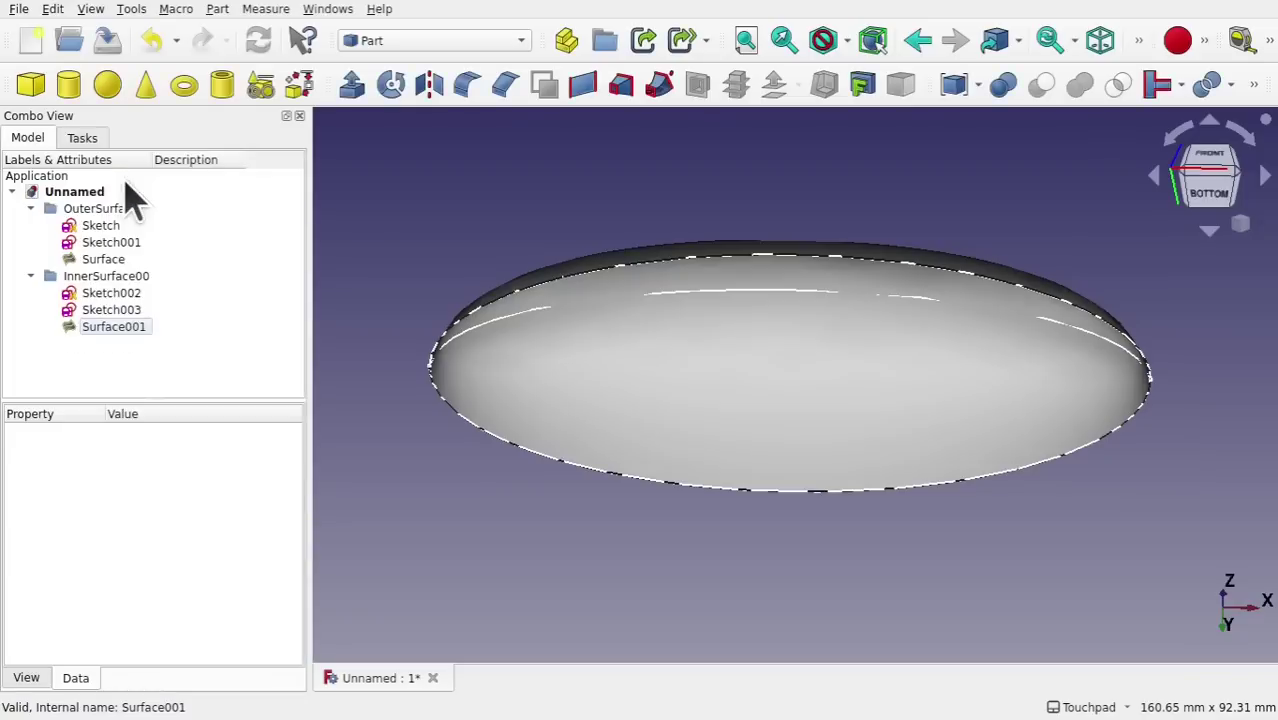
Edit Sketch002 of the inner surface, setting the ellipse's width to 110 mm and its height to 40 mm
{"action": "left_click", "coordinate": [128, 314]}
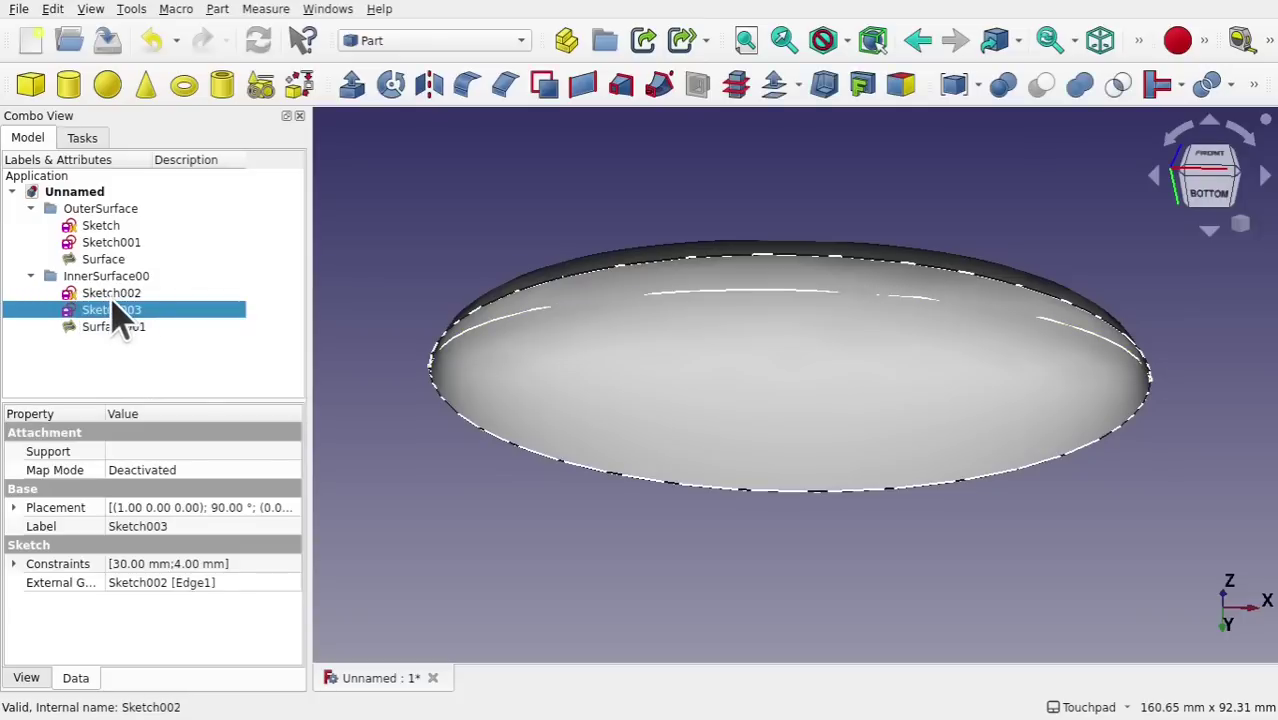
{"action": "double_click", "coordinate": [112, 296]}
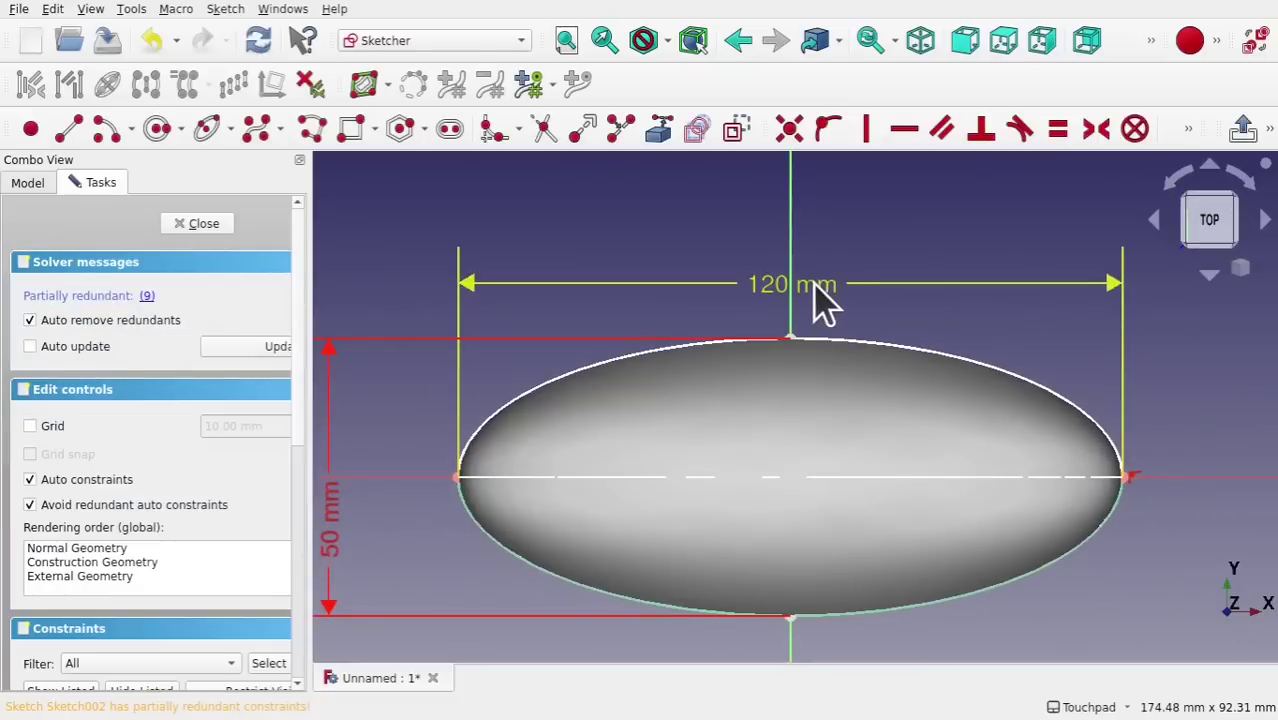
{"action": "double_click", "coordinate": [790, 285]}
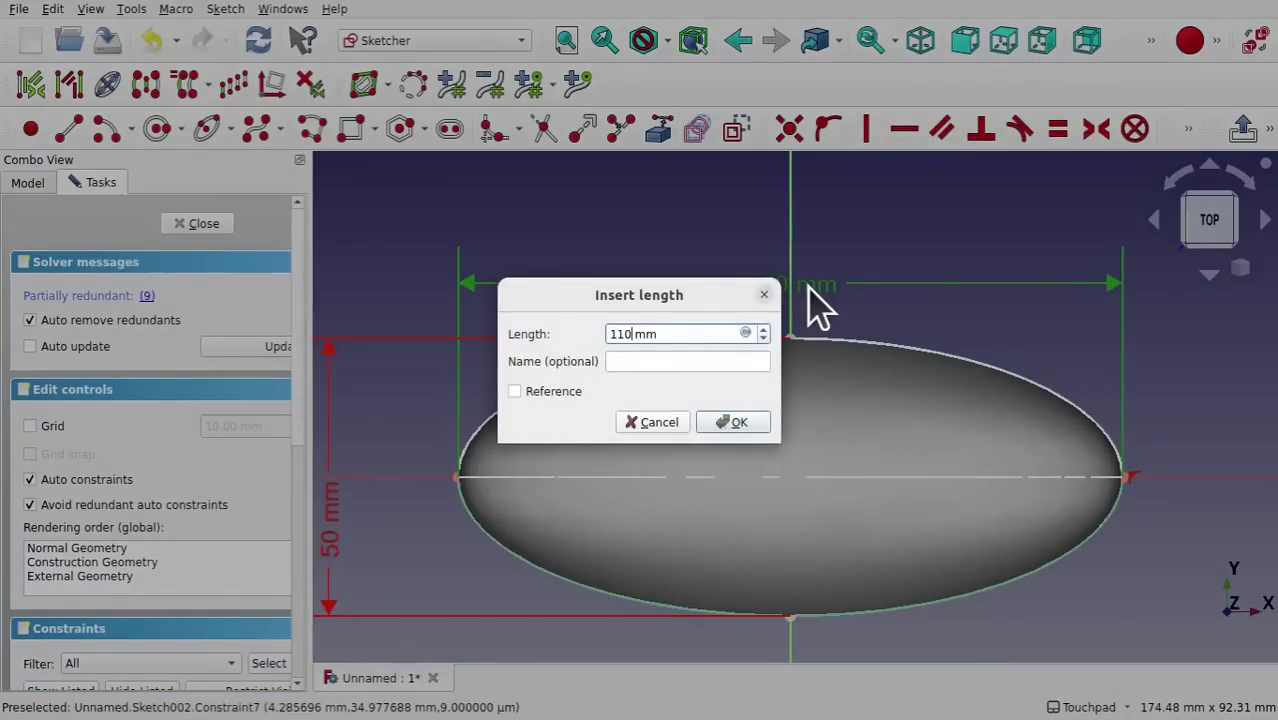
{"action": "type", "text": "110"}
{"action": "key", "text": "Return"}
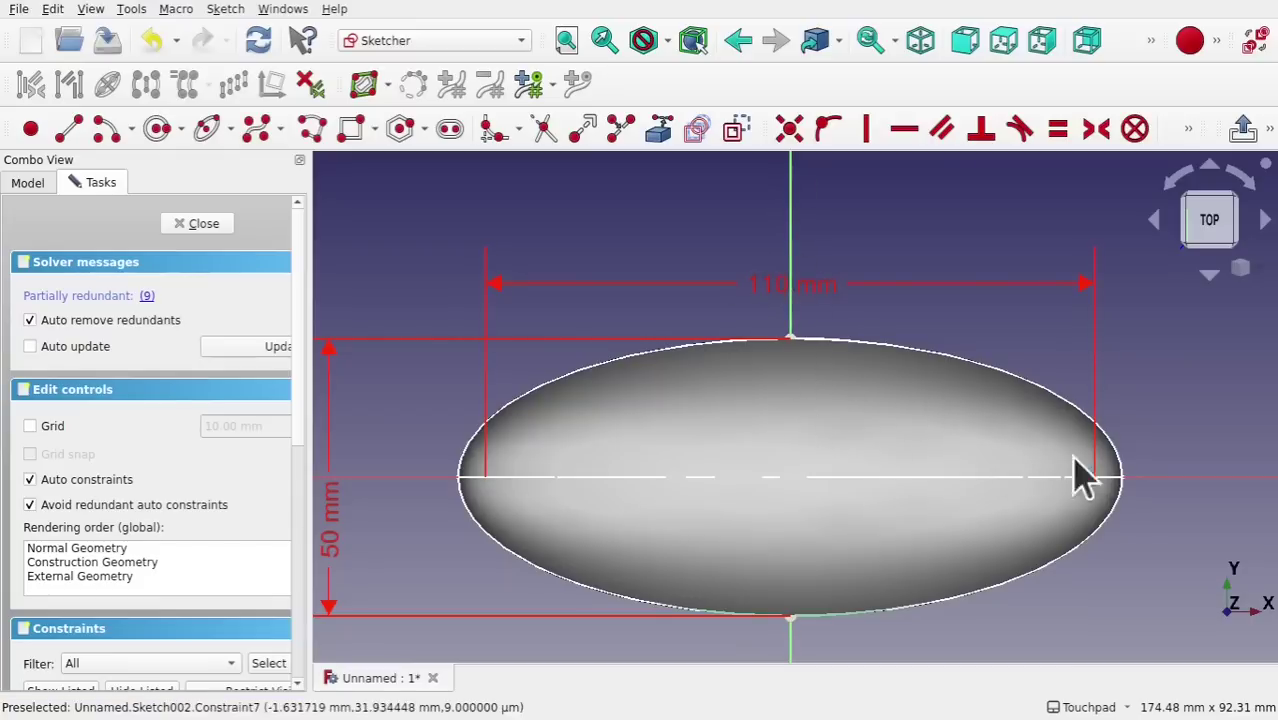
{"action": "double_click", "coordinate": [334, 527]}
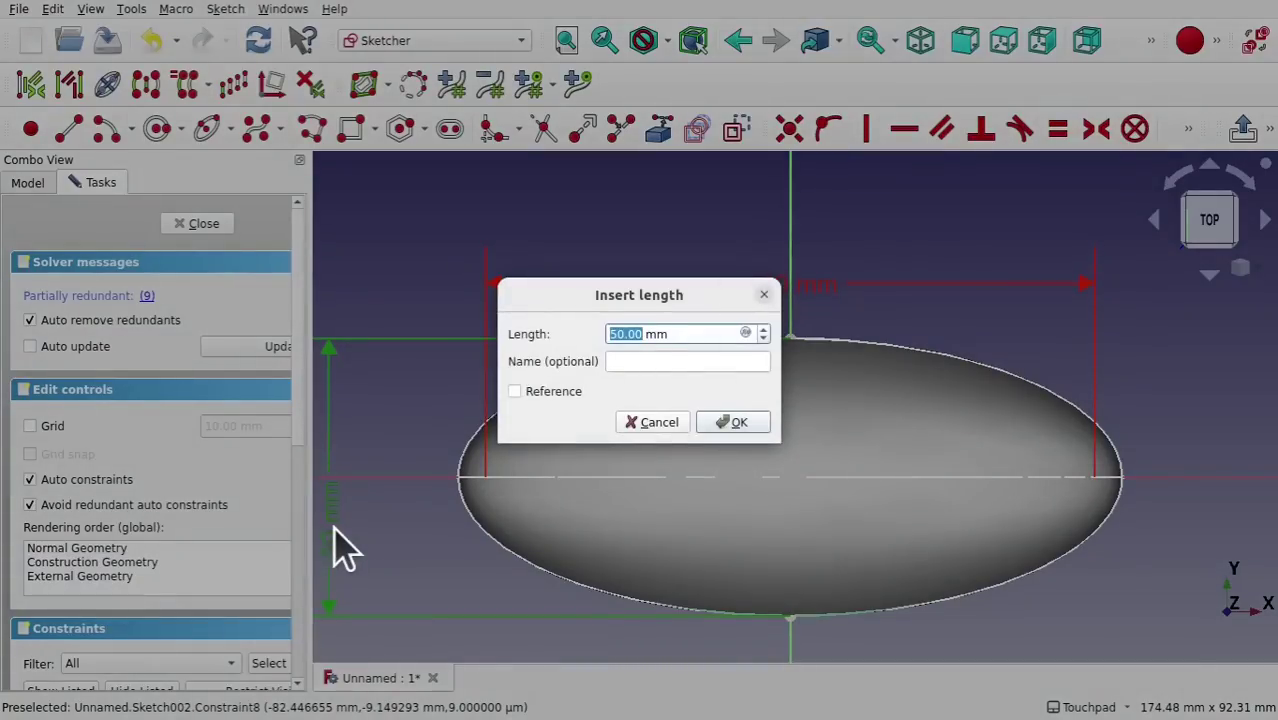
{"action": "type", "text": "40"}
{"action": "key", "text": "Return"}
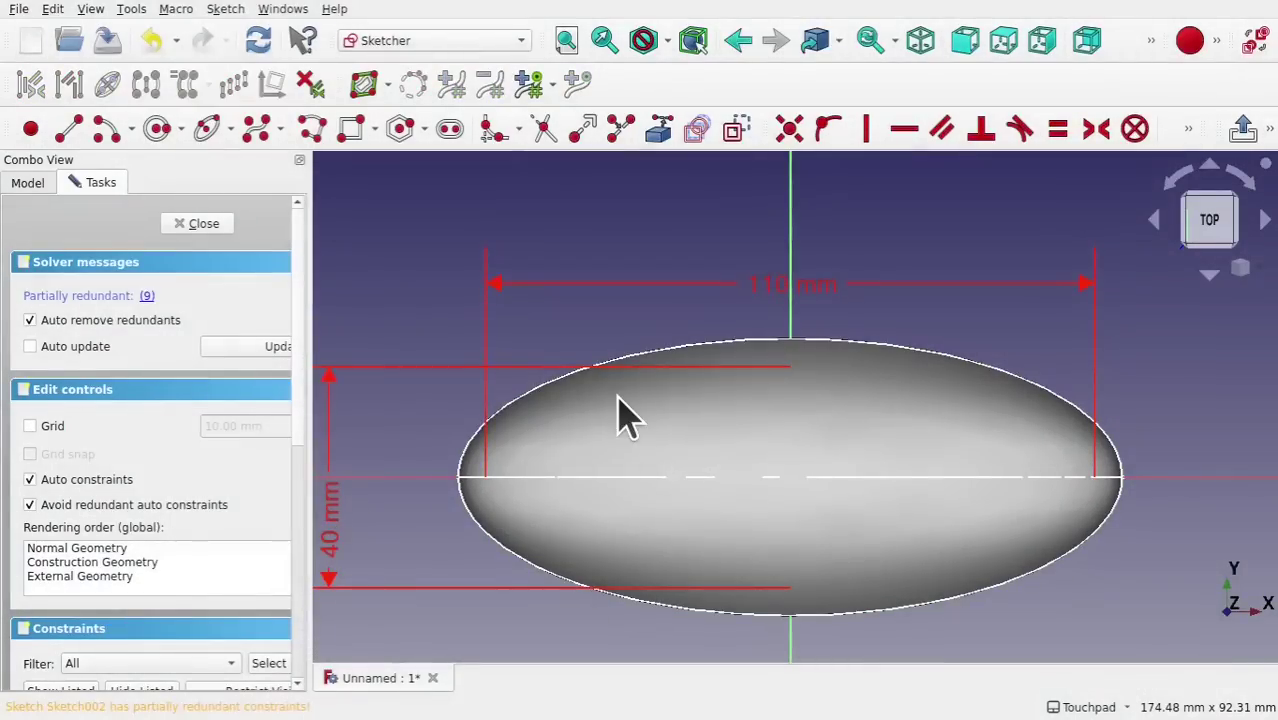
{"action": "left_click", "coordinate": [195, 226]}
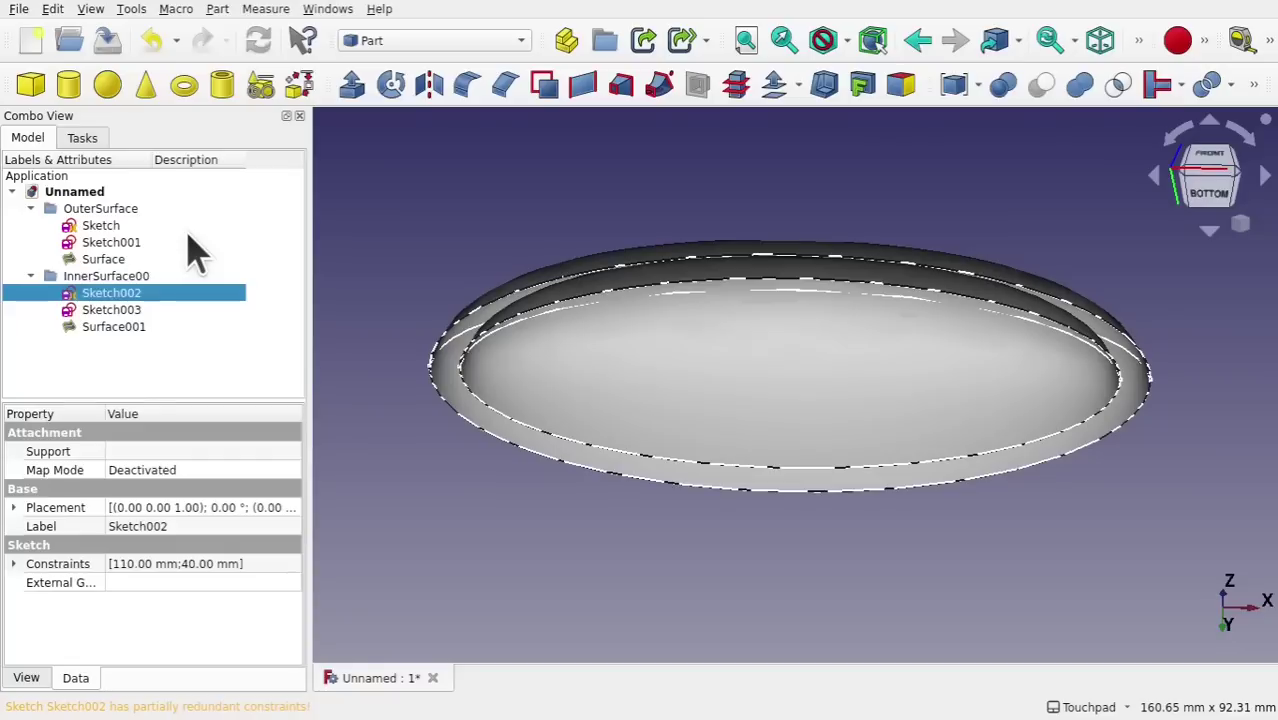
Compare the inner and outer surfaces from below, hiding the OuterSurface group briefly and showing it again
{"action": "left_click_drag", "start_coordinate": [850, 505], "coordinate": [864, 416], "text": "alt"}
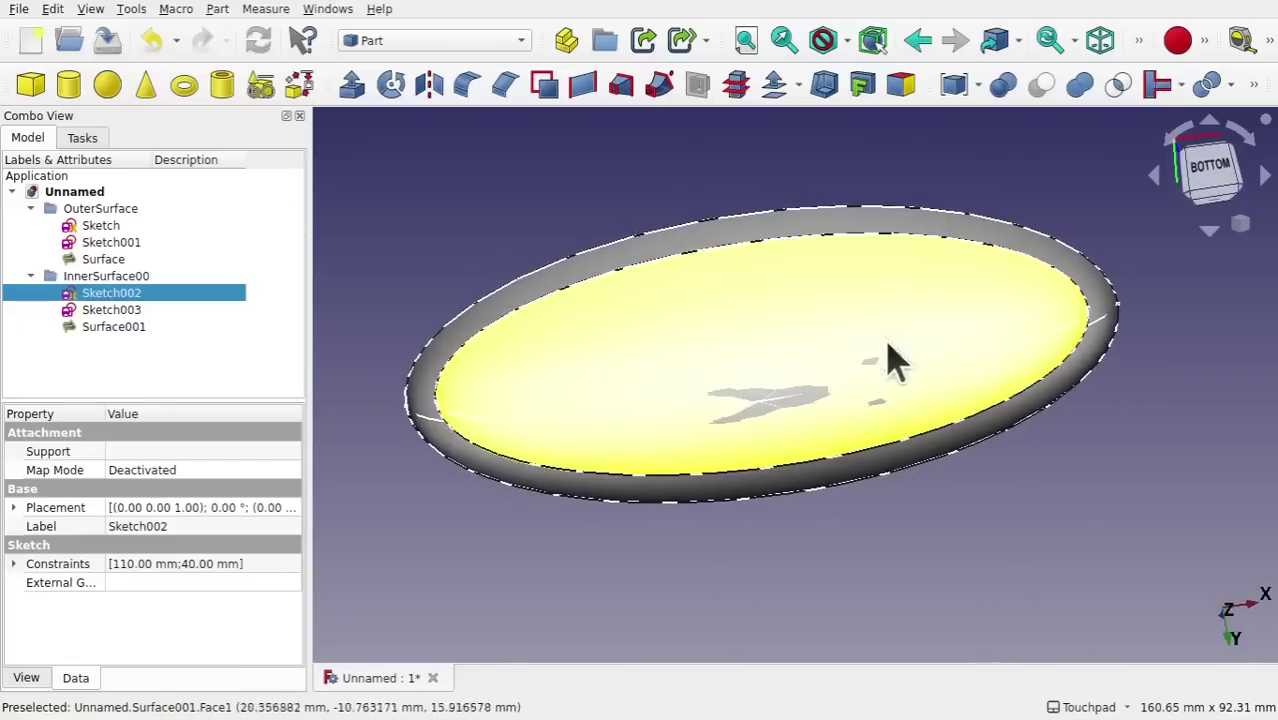
{"action": "left_click_drag", "start_coordinate": [870, 277], "coordinate": [957, 262], "text": "alt"}
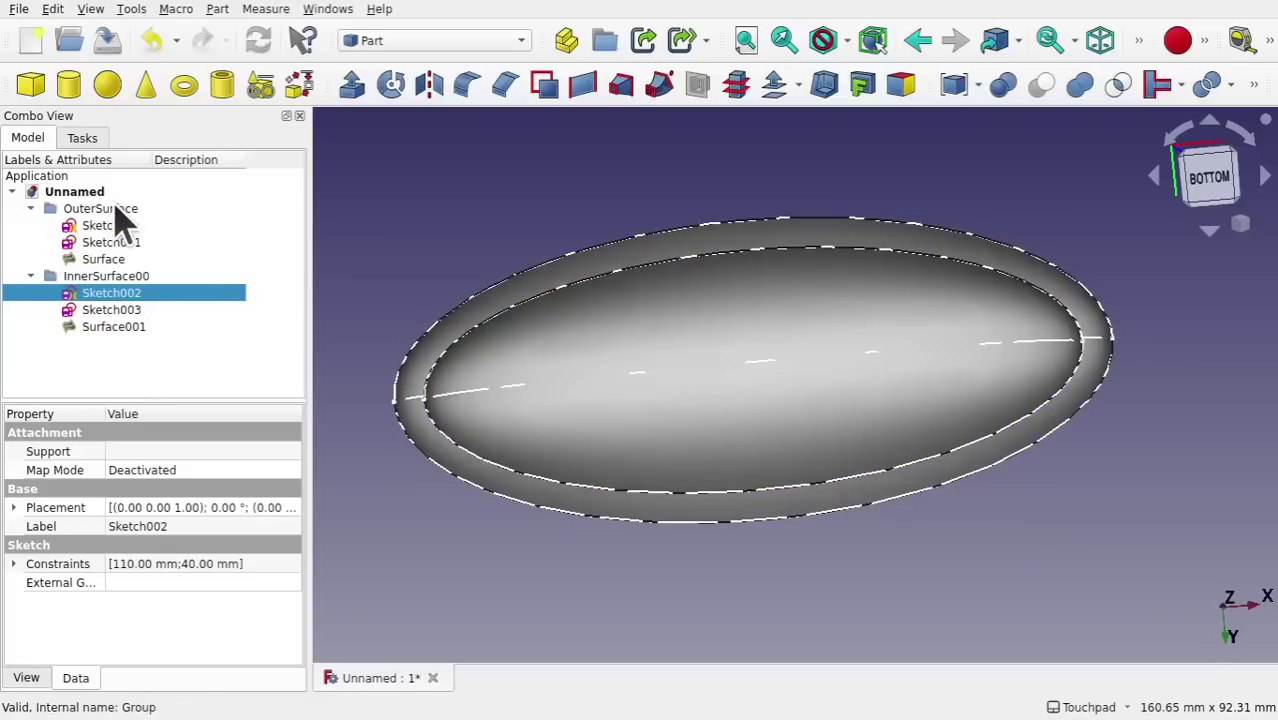
{"action": "left_click", "coordinate": [115, 209]}
{"action": "key", "text": "space"}
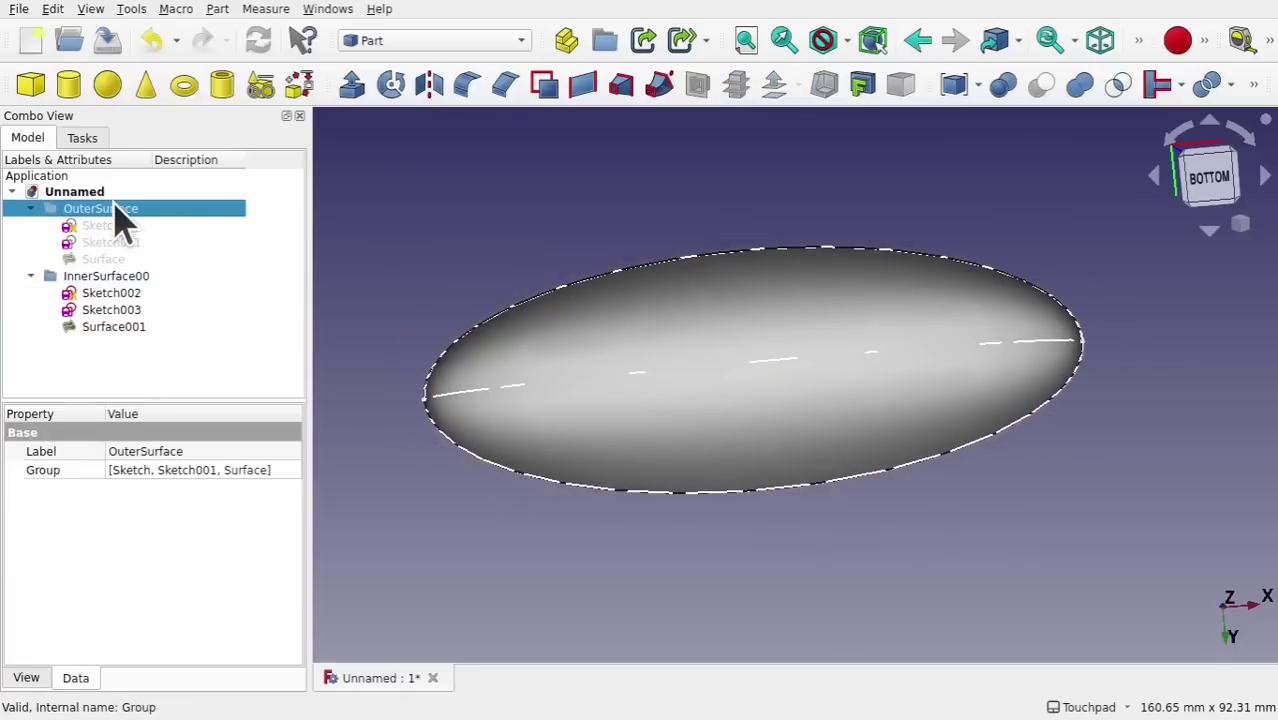
{"action": "key", "text": "space"}
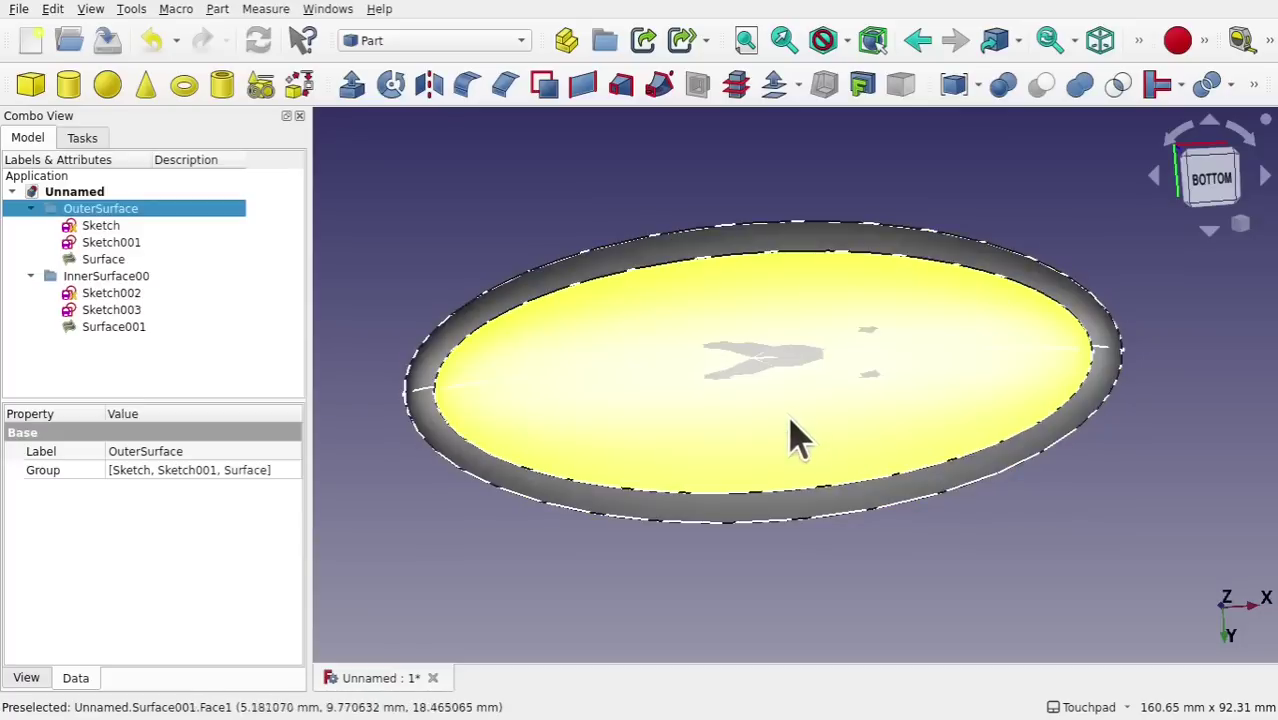
{"action": "mouse_move", "coordinate": [783, 375]}
{"action": "left_mouse_down"}
{"action": "mouse_move", "coordinate": [767, 400]}
{"action": "mouse_move", "coordinate": [765, 463]}
{"action": "mouse_move", "coordinate": [781, 350]}
{"action": "left_mouse_up"}
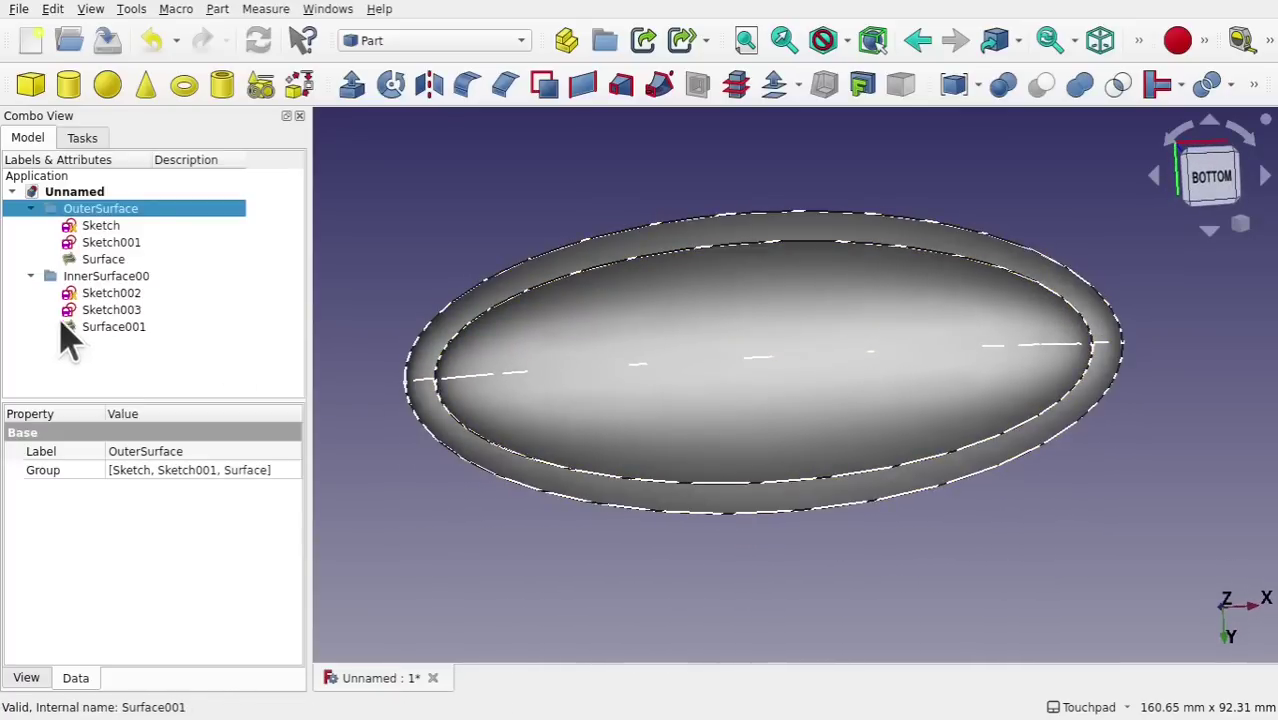
Edit Sketch003's arched B-spline, setting the upper control point's height to 20 mm and its horizontal offset to 3 mm
{"action": "double_click", "coordinate": [103, 310]}
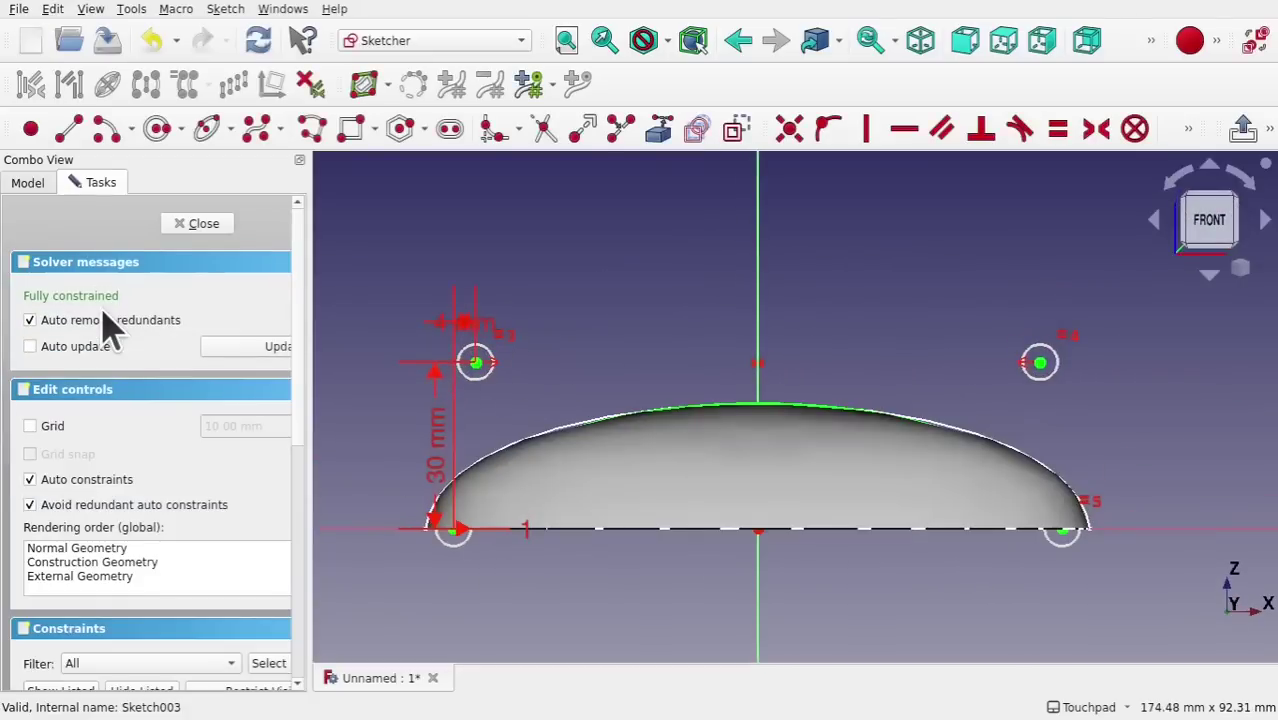
{"action": "double_click", "coordinate": [447, 477]}
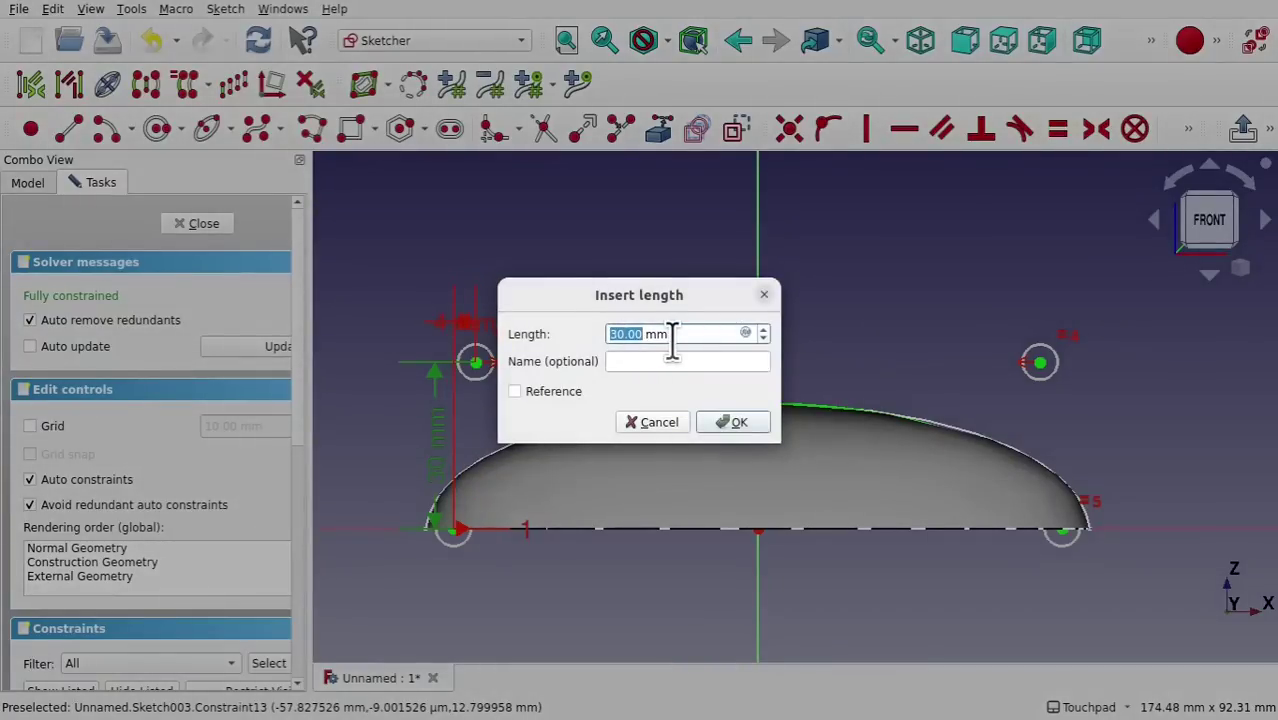
{"action": "key", "text": "Return"}
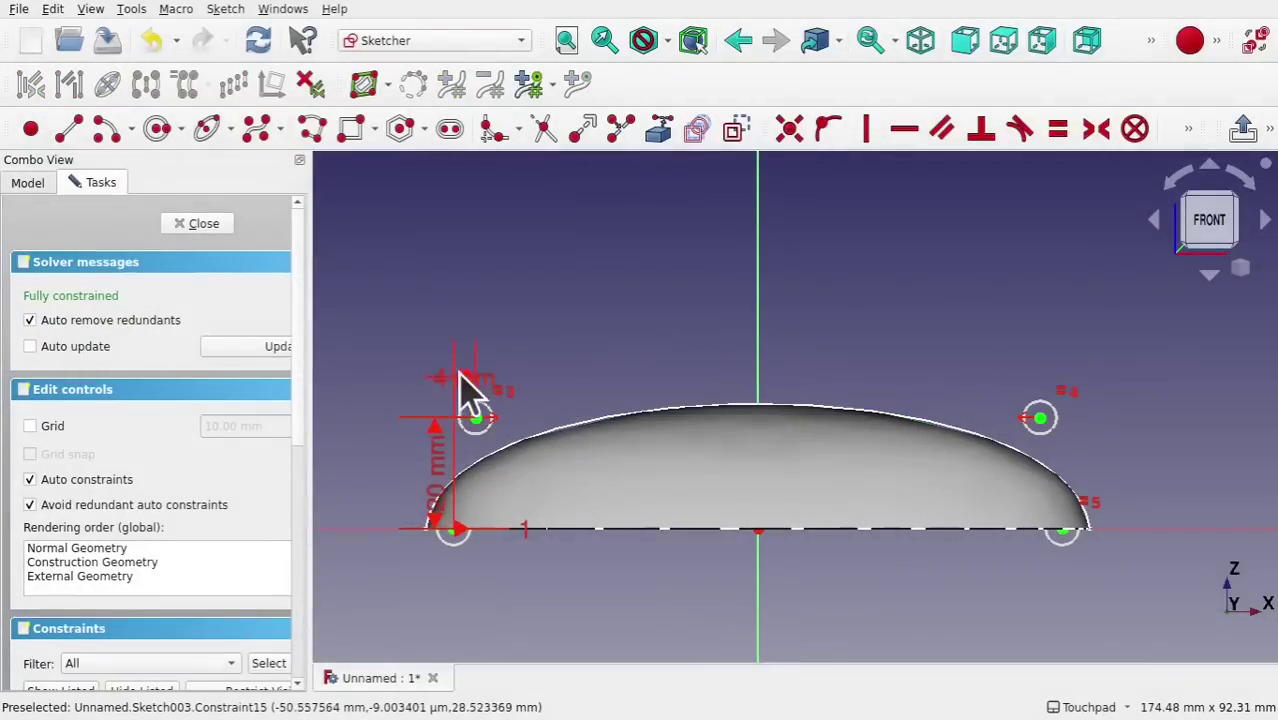
{"action": "double_click", "coordinate": [392, 382]}
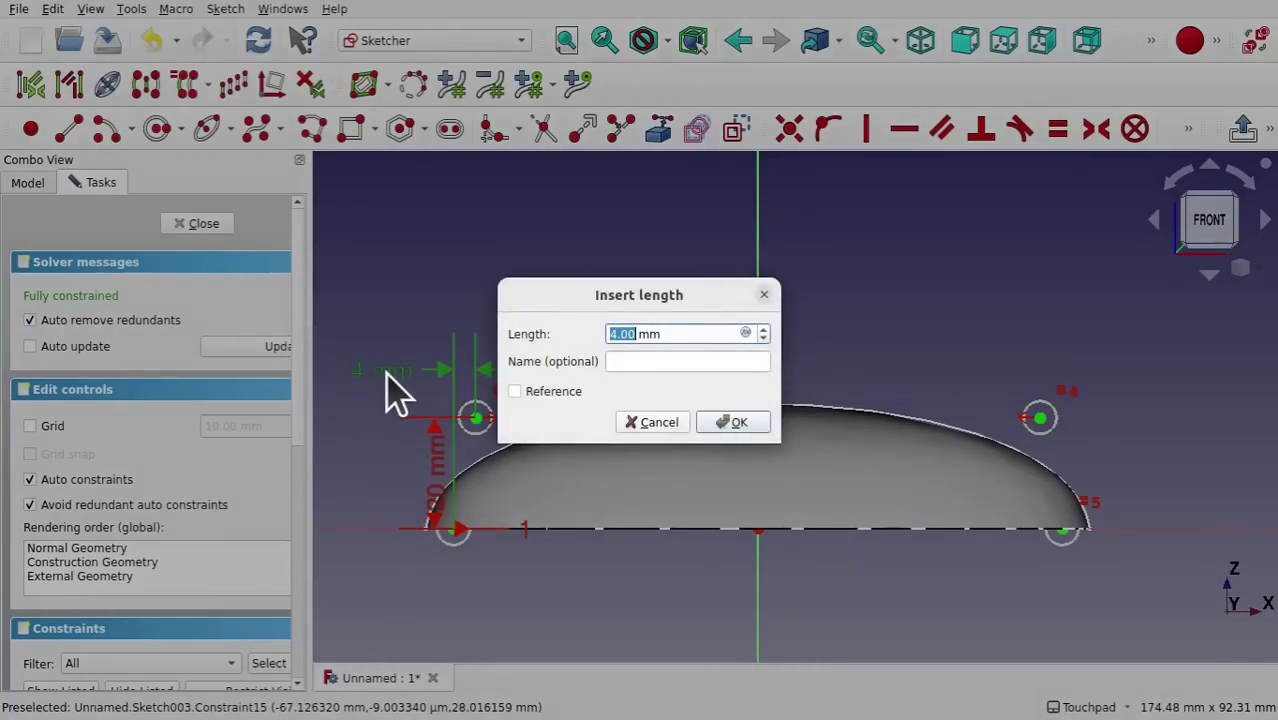
{"action": "key", "text": "Return"}
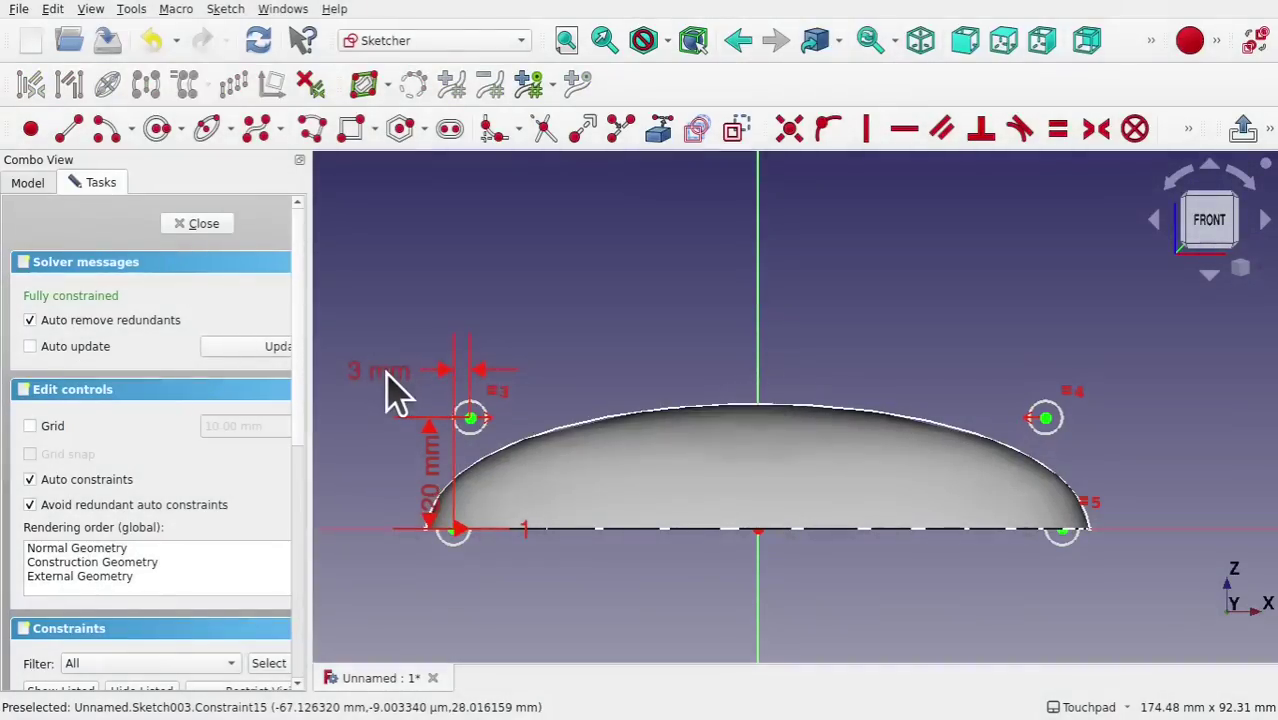
{"action": "left_click", "coordinate": [197, 224]}
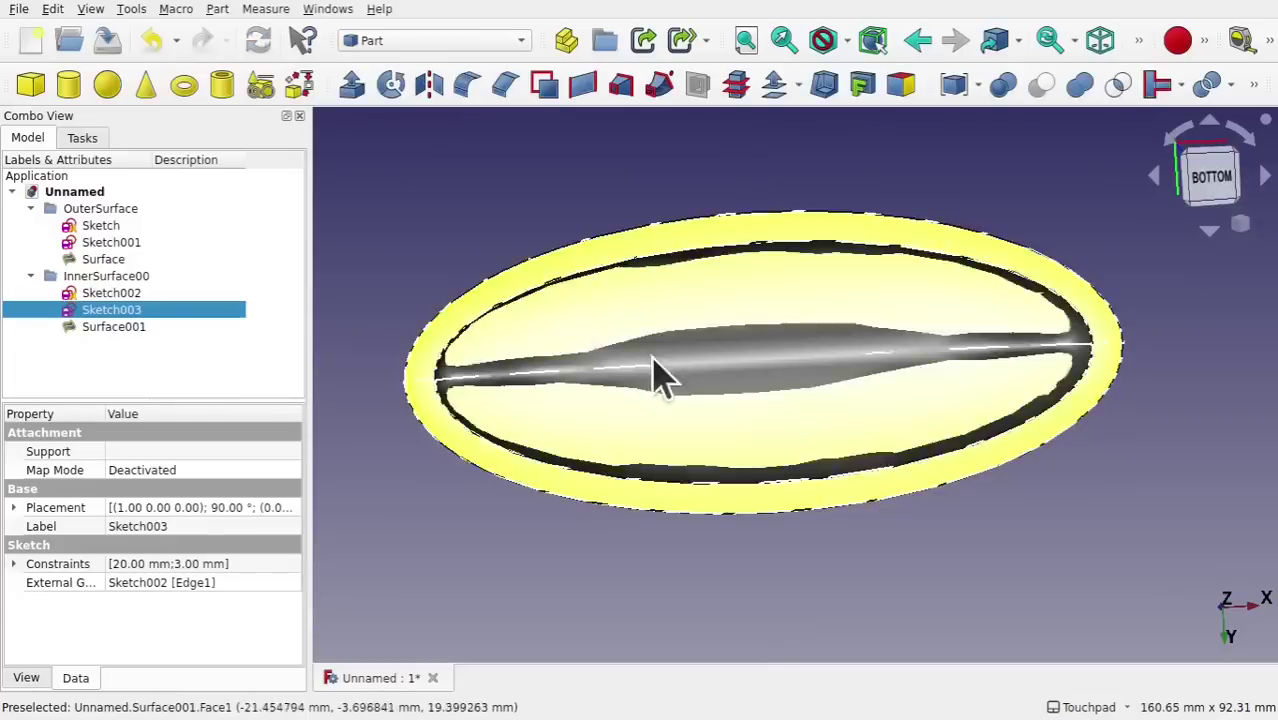
Set the filling Degree of the distorted inner surface, Surface001, to 2
{"action": "left_click_drag", "start_coordinate": [693, 380], "coordinate": [622, 371]}
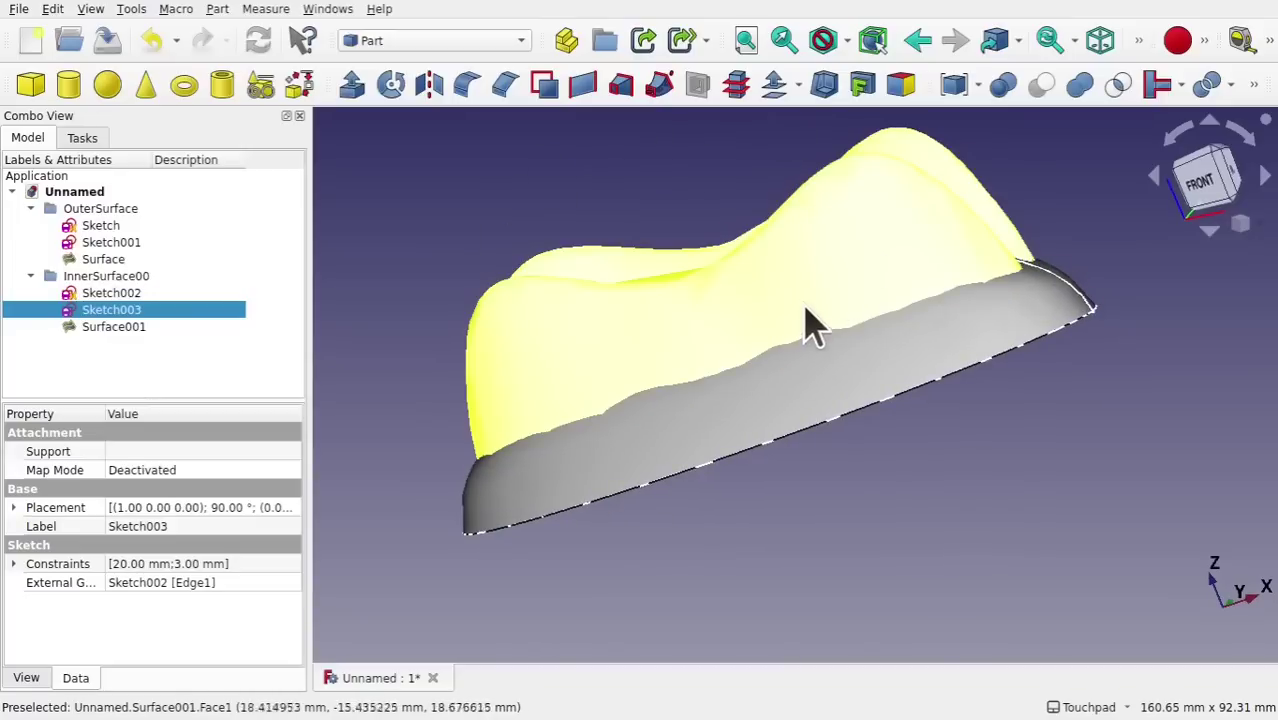
{"action": "left_click", "coordinate": [740, 306]}
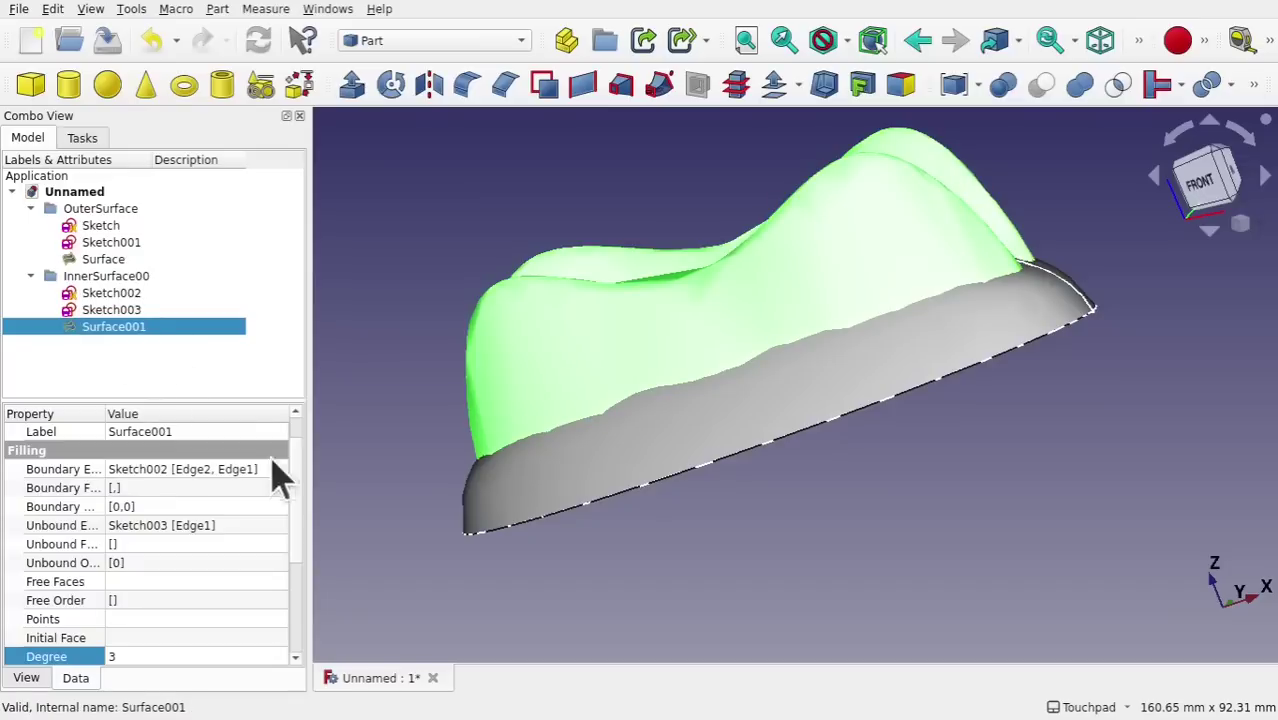
{"action": "scroll", "coordinate": [295, 500], "scroll_direction": "up", "scroll_amount": 1}
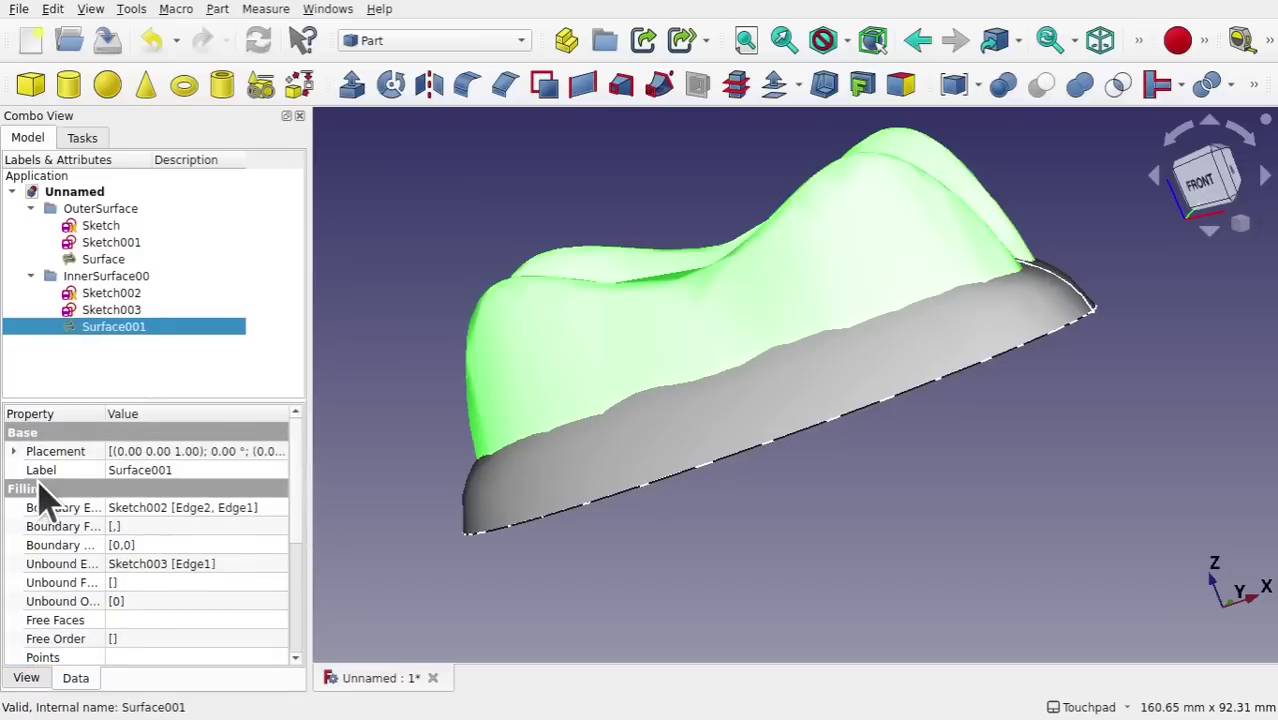
{"action": "scroll", "coordinate": [302, 520], "scroll_direction": "down", "scroll_amount": 5}
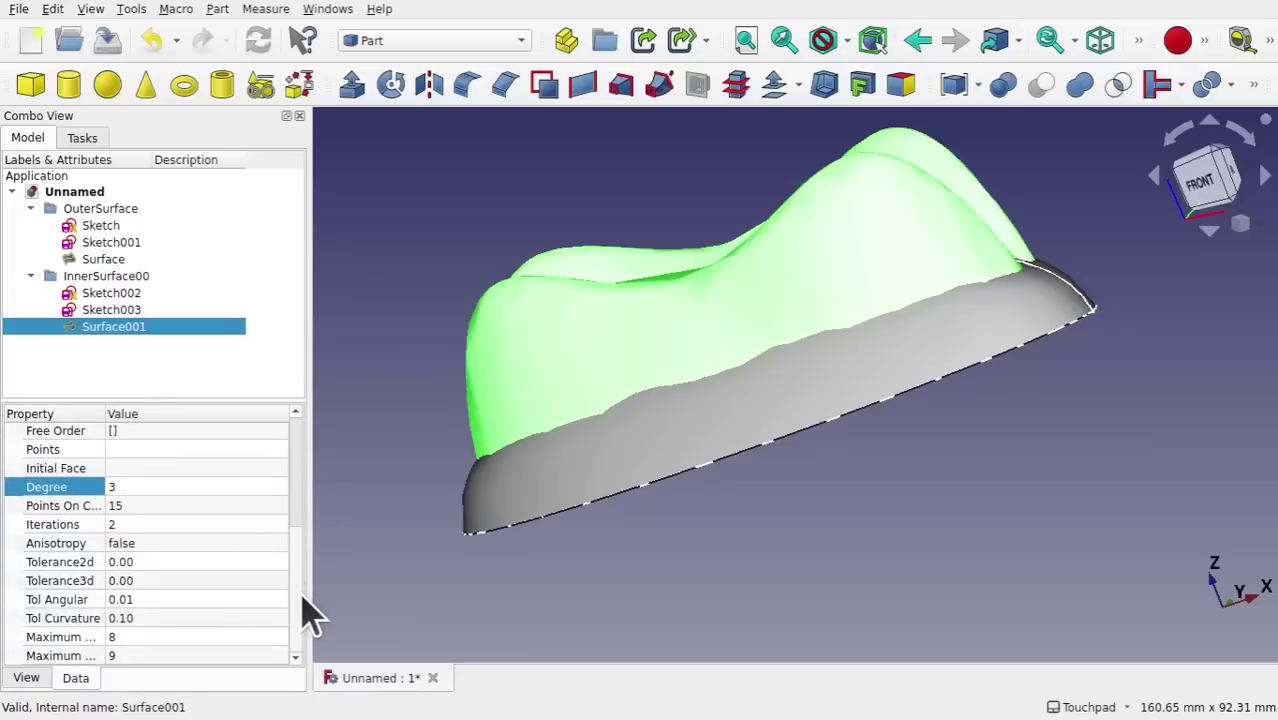
{"action": "left_click", "coordinate": [156, 487]}
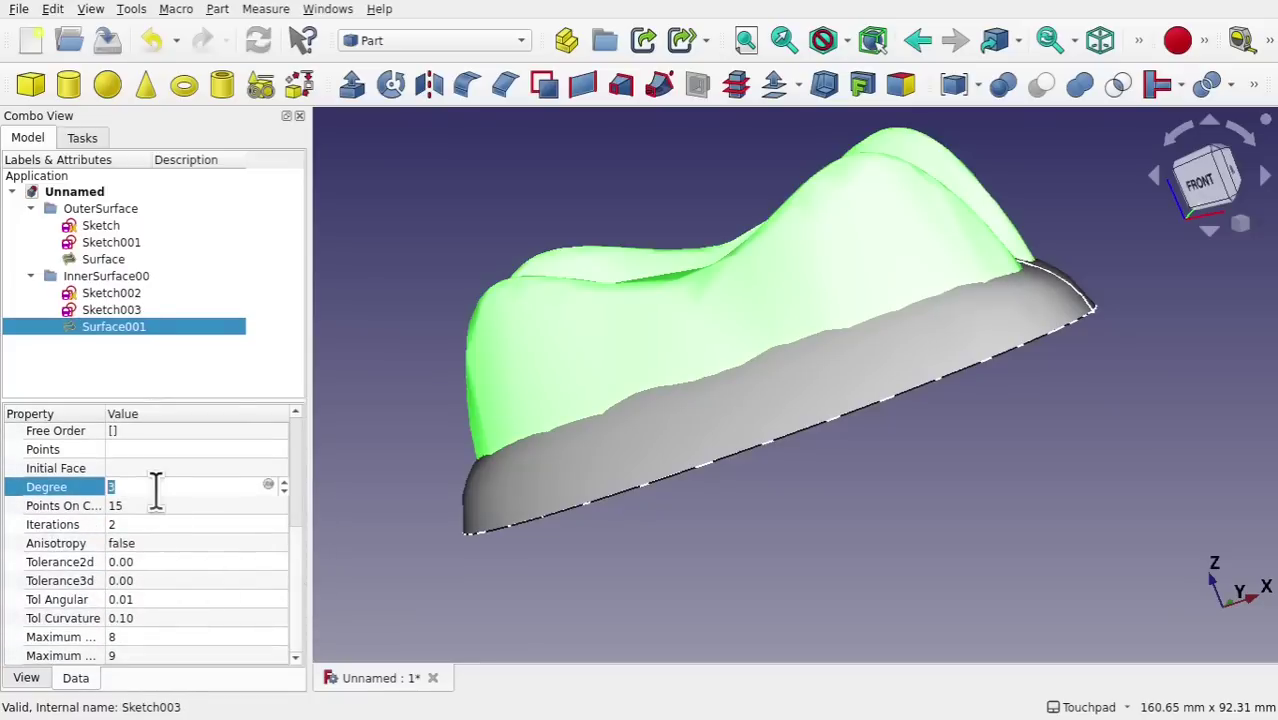
{"action": "type", "text": "2"}
{"action": "key", "text": "Return"}
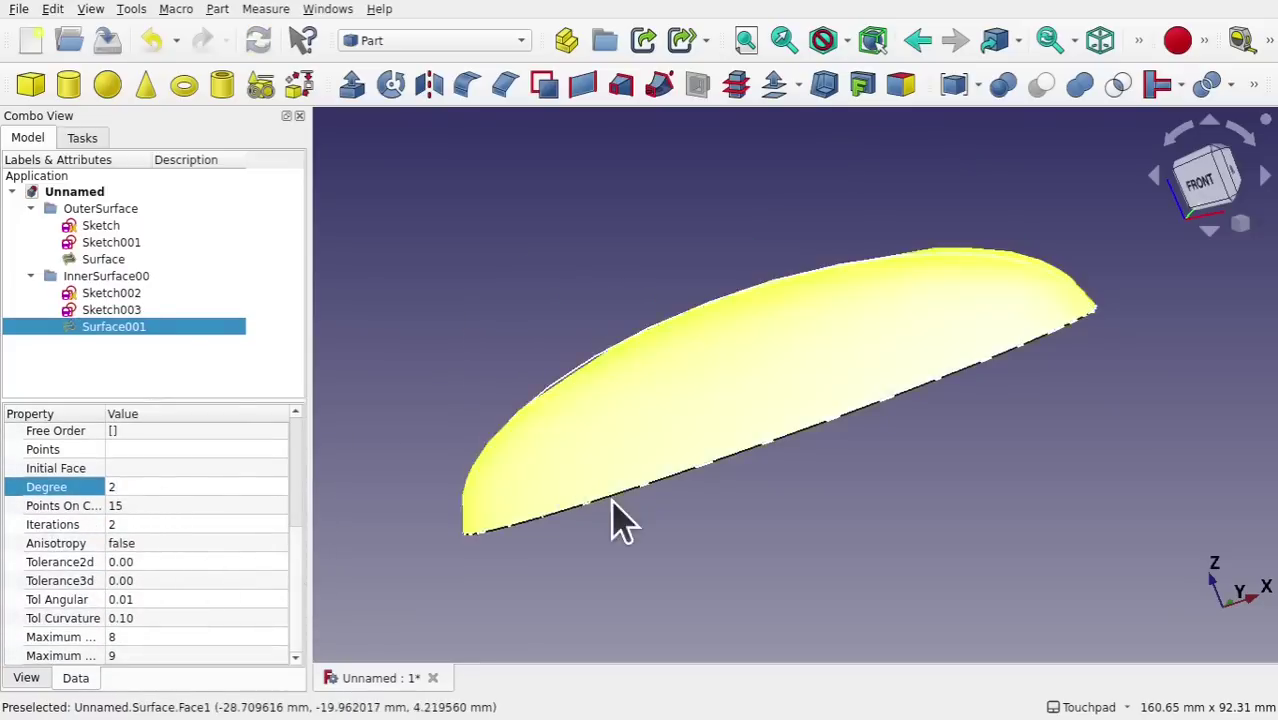
{"action": "left_click", "coordinate": [618, 590]}
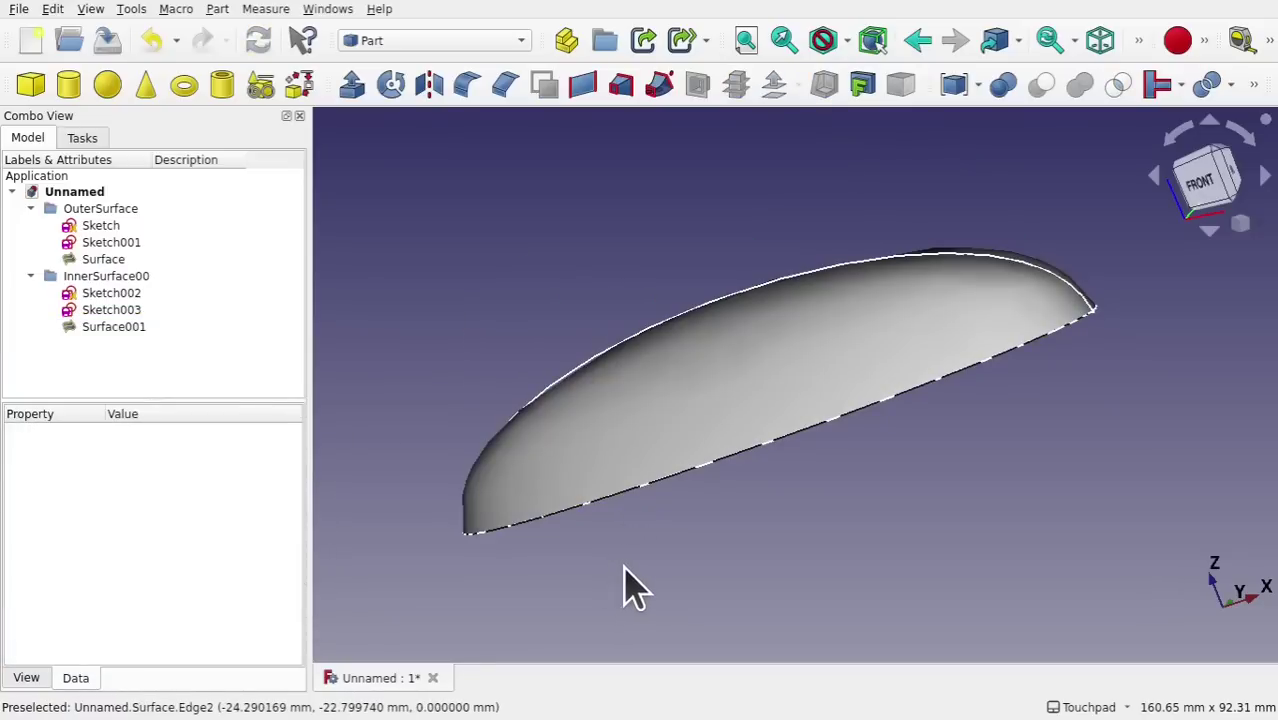
Examine the nested domes from the front and select the outer surface
{"action": "left_click_drag", "start_coordinate": [624, 586], "coordinate": [759, 533], "text": "alt"}
{"action": "left_click_drag", "start_coordinate": [850, 485], "coordinate": [833, 620], "text": "alt"}
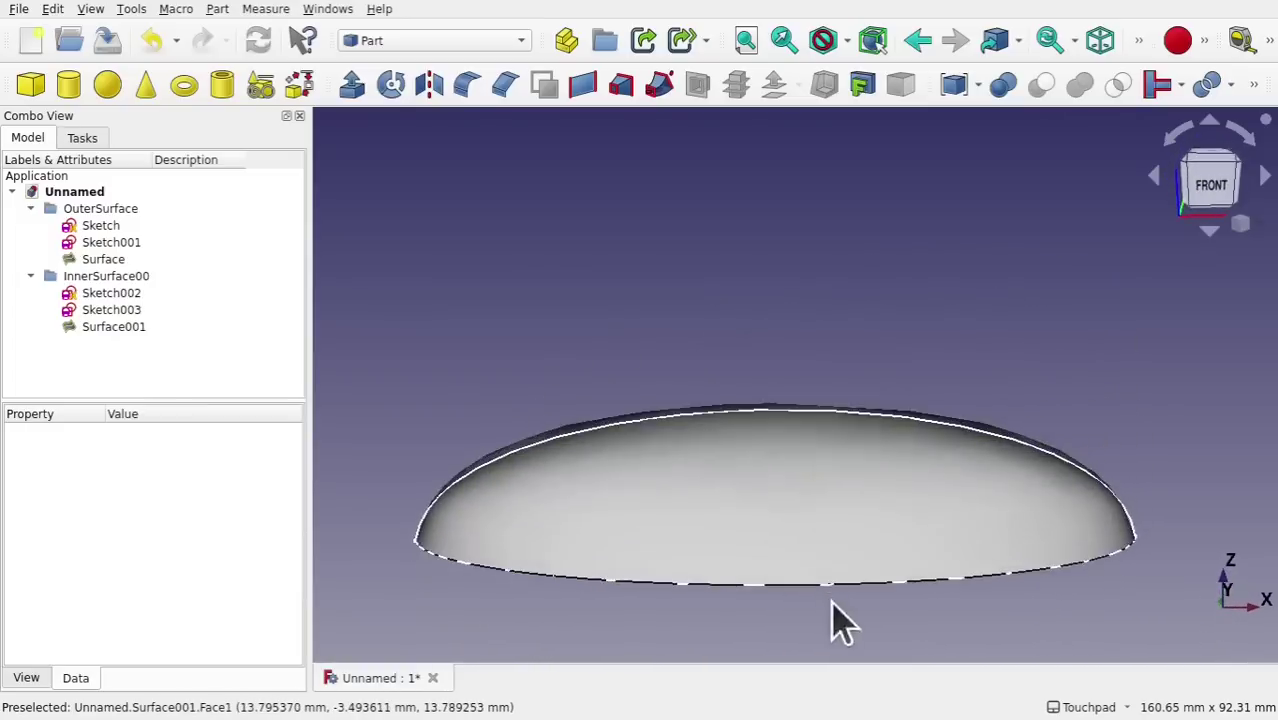
{"action": "left_click", "coordinate": [836, 536]}
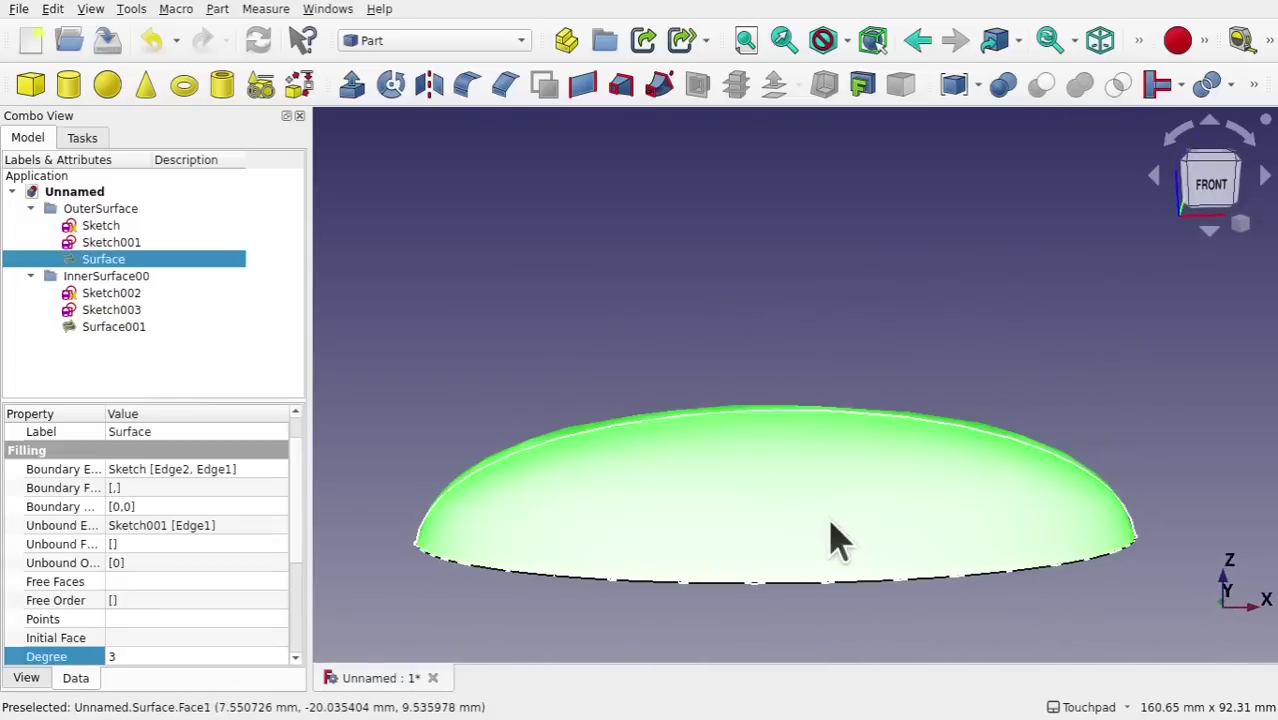
{"action": "left_click", "coordinate": [759, 520]}
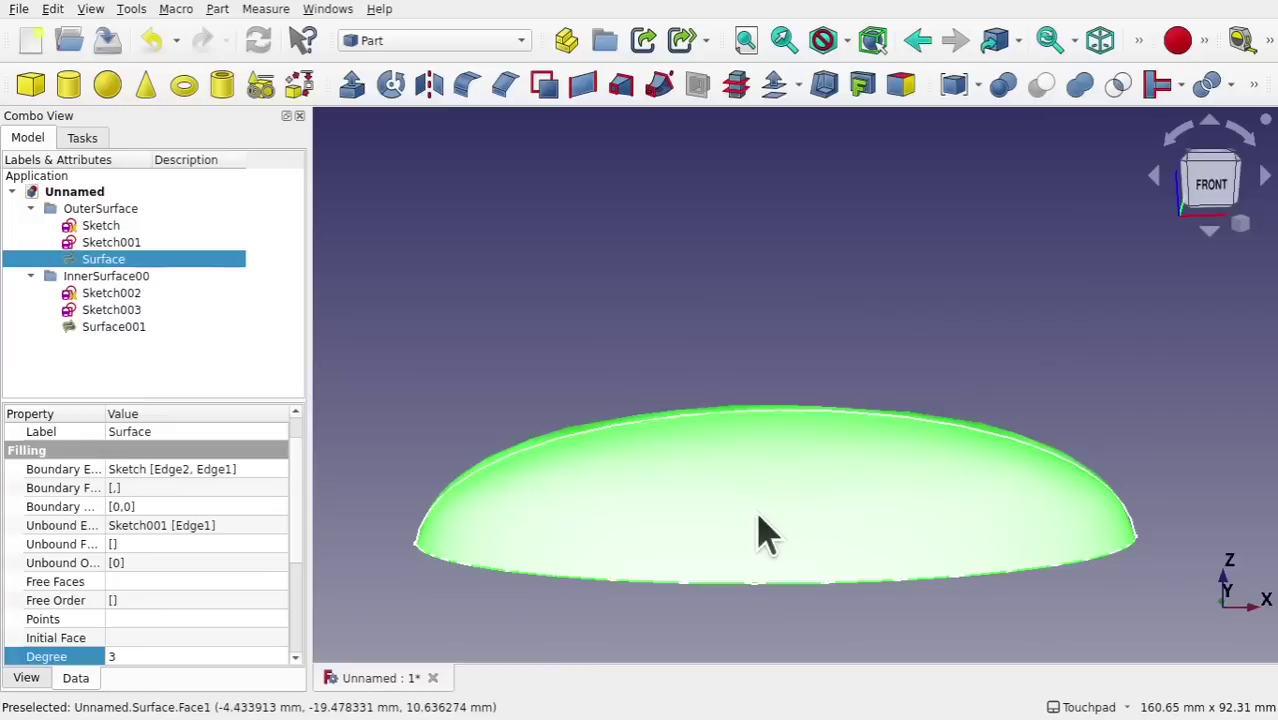
Toggle the outer surface's visibility to inspect the inner dome beneath it, leaving the outer surface hidden and the inner one selected
{"action": "key", "text": "space"}
{"action": "key", "text": "space"}
{"action": "key", "text": "space"}
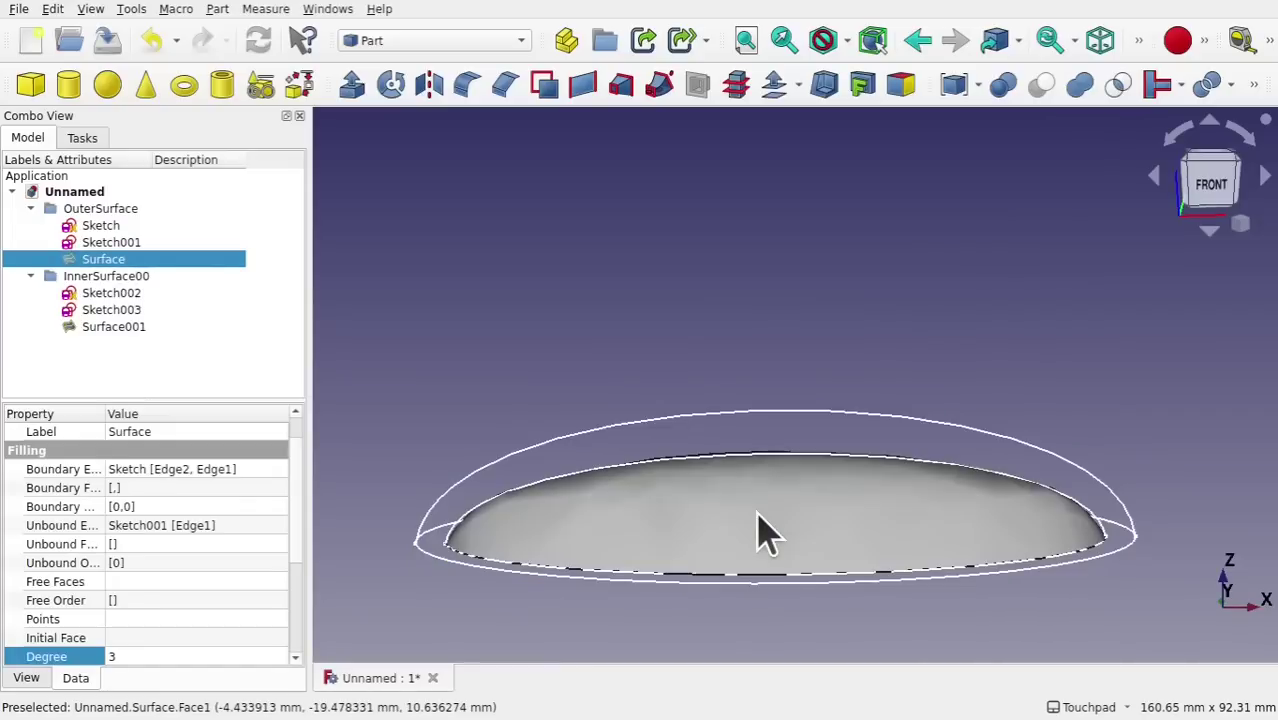
{"action": "key", "text": "space"}
{"action": "key", "text": "space"}
{"action": "scroll", "coordinate": [759, 533], "scroll_direction": "up", "scroll_amount": 3}
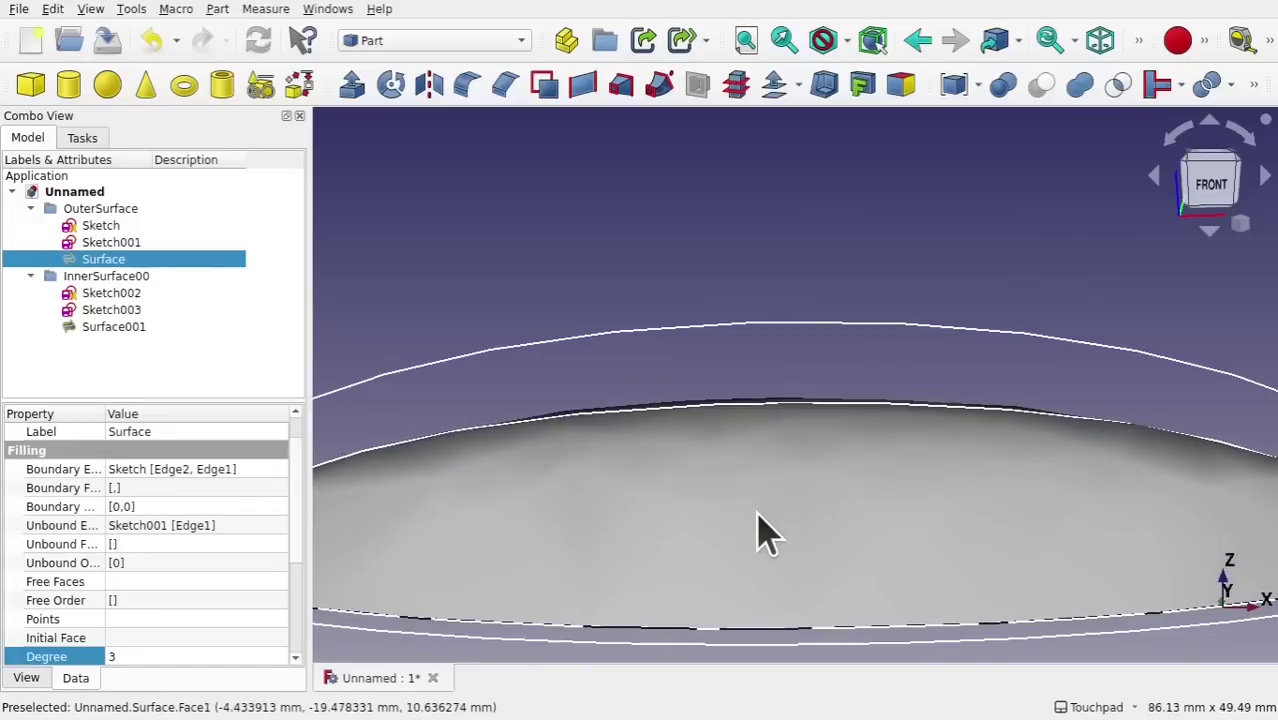
{"action": "scroll", "coordinate": [759, 533], "scroll_direction": "down", "scroll_amount": 1}
{"action": "key", "text": "space"}
{"action": "key", "text": "space"}
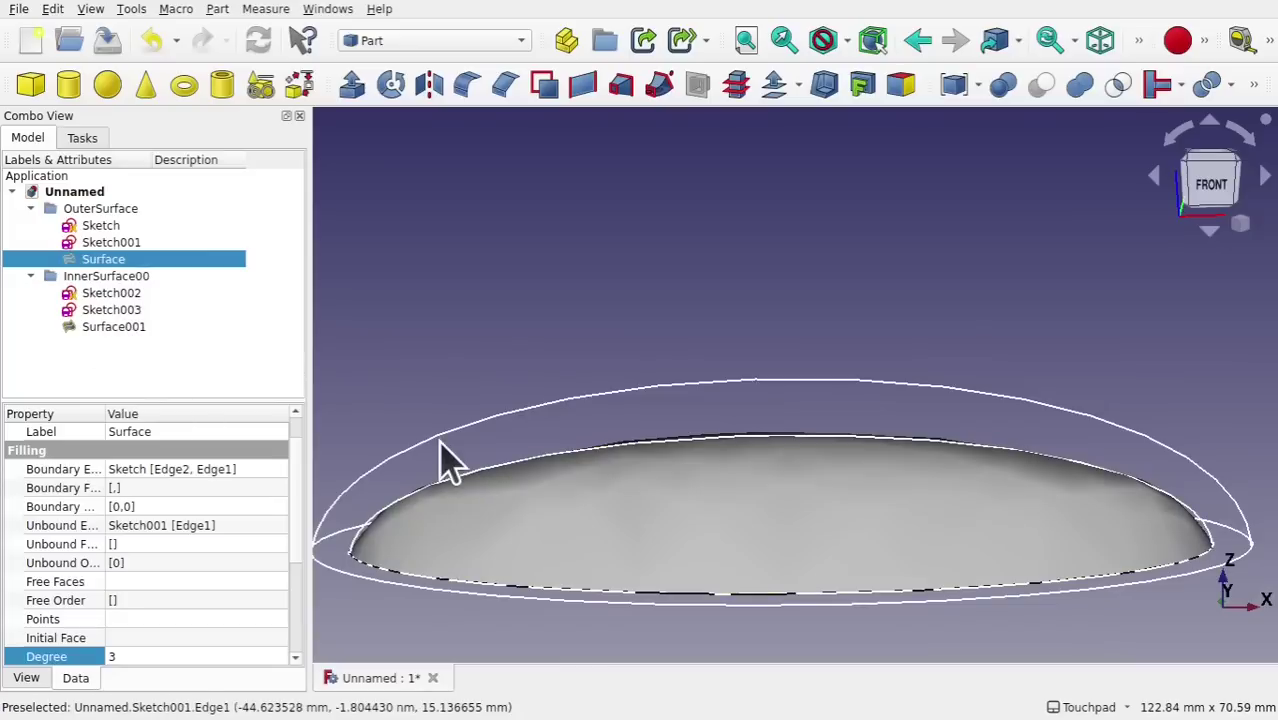
{"action": "left_click_drag", "start_coordinate": [578, 418], "coordinate": [690, 272], "text": "alt"}
{"action": "left_click", "coordinate": [565, 422]}
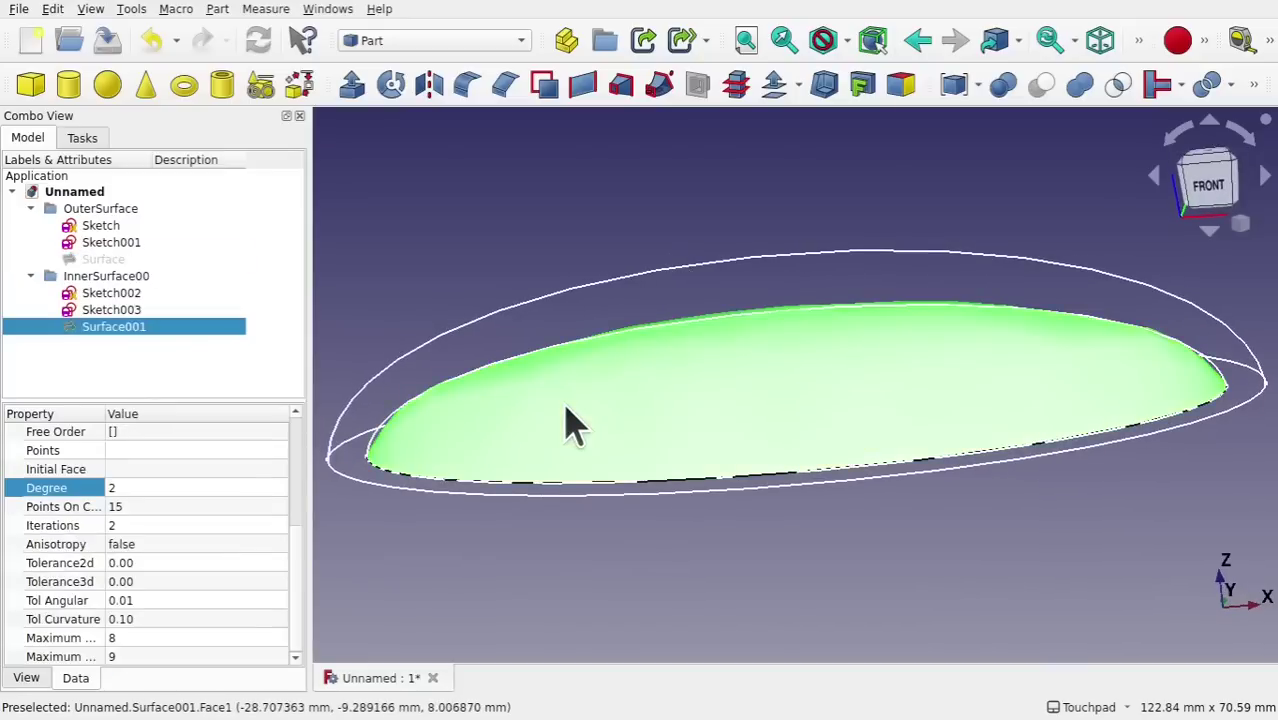
Edit Sketch003's arched B-spline, setting the upper control point's height to 25 mm and its horizontal offset to 2 mm
{"action": "left_click", "coordinate": [120, 310]}
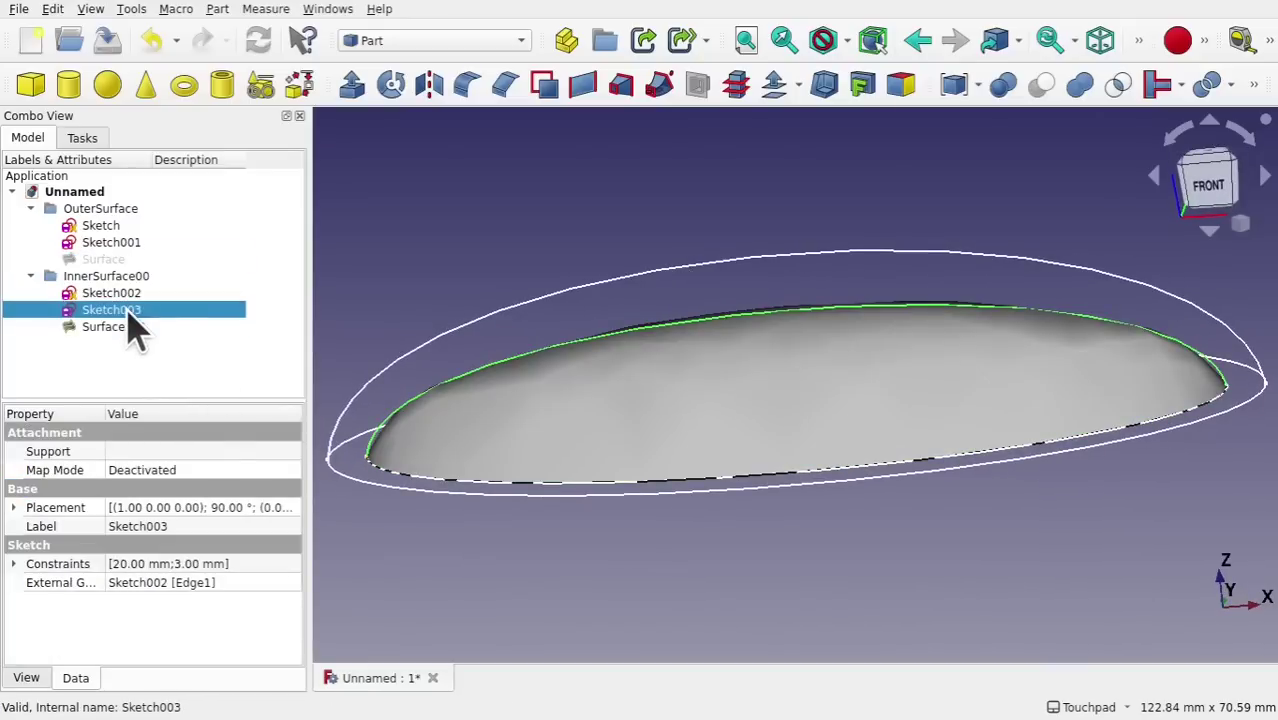
{"action": "double_click", "coordinate": [128, 310]}
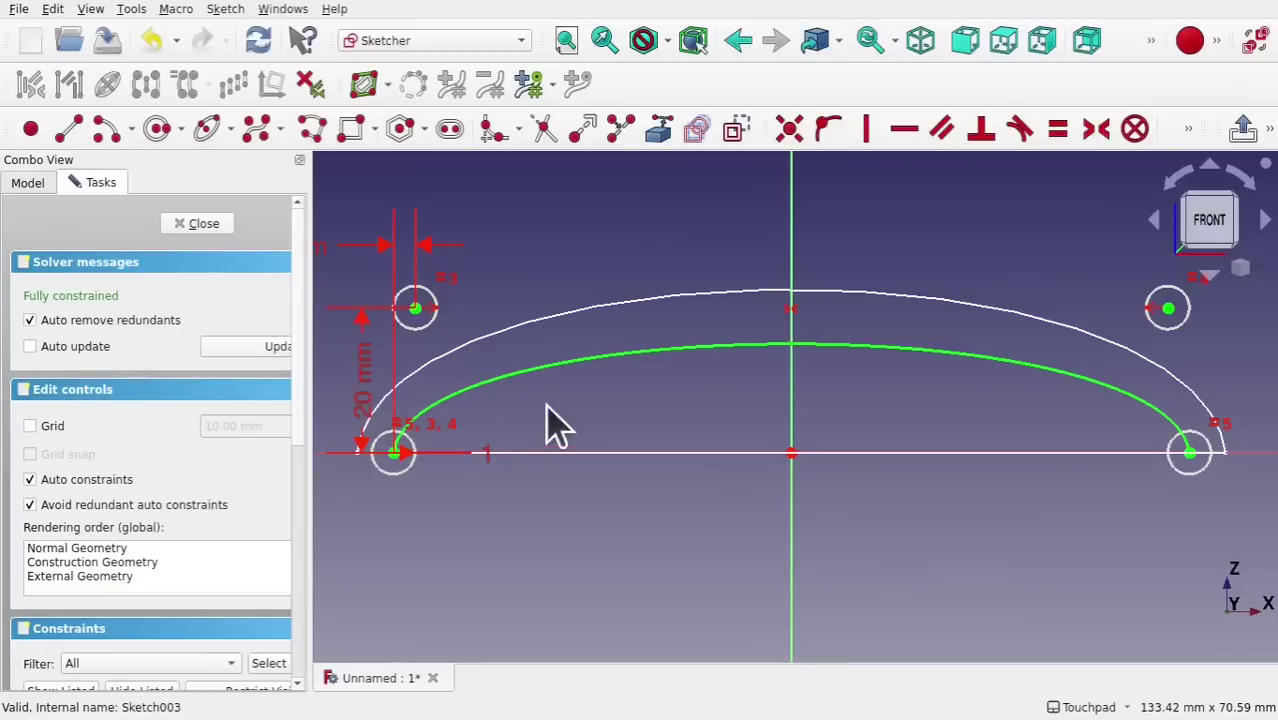
{"action": "double_click", "coordinate": [369, 392]}
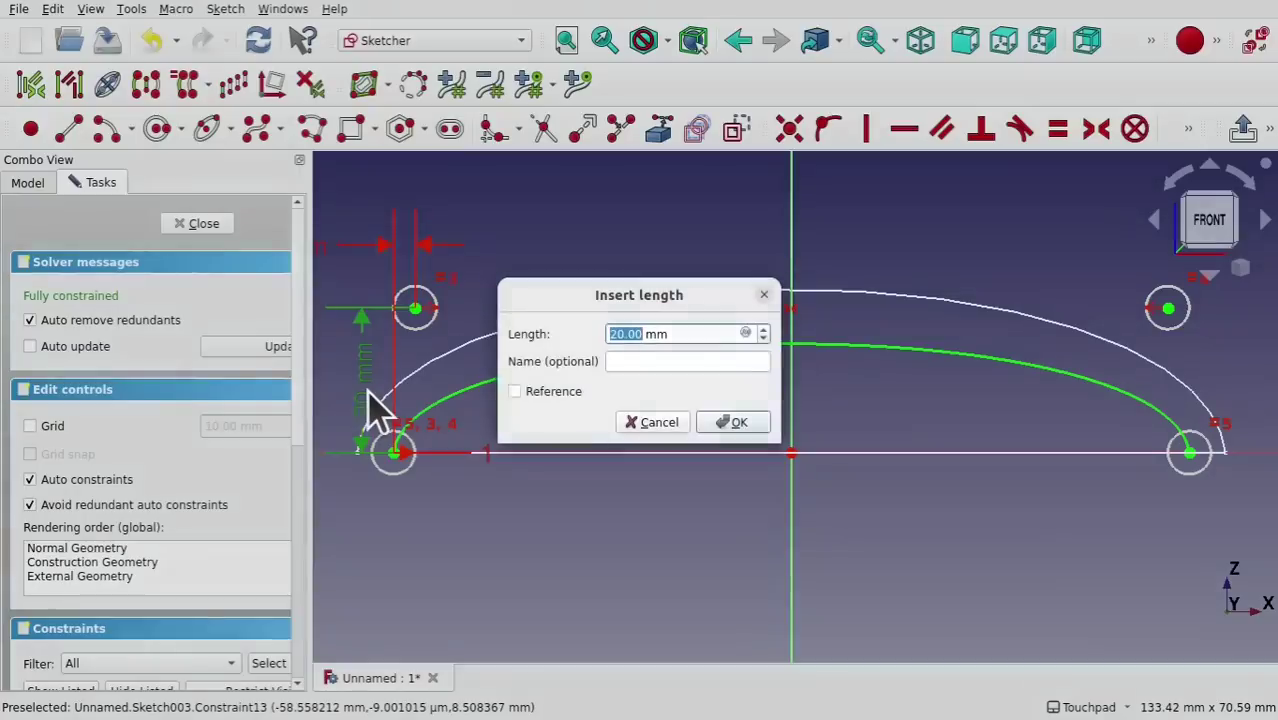
{"action": "type", "text": "25"}
{"action": "key", "text": "Return"}
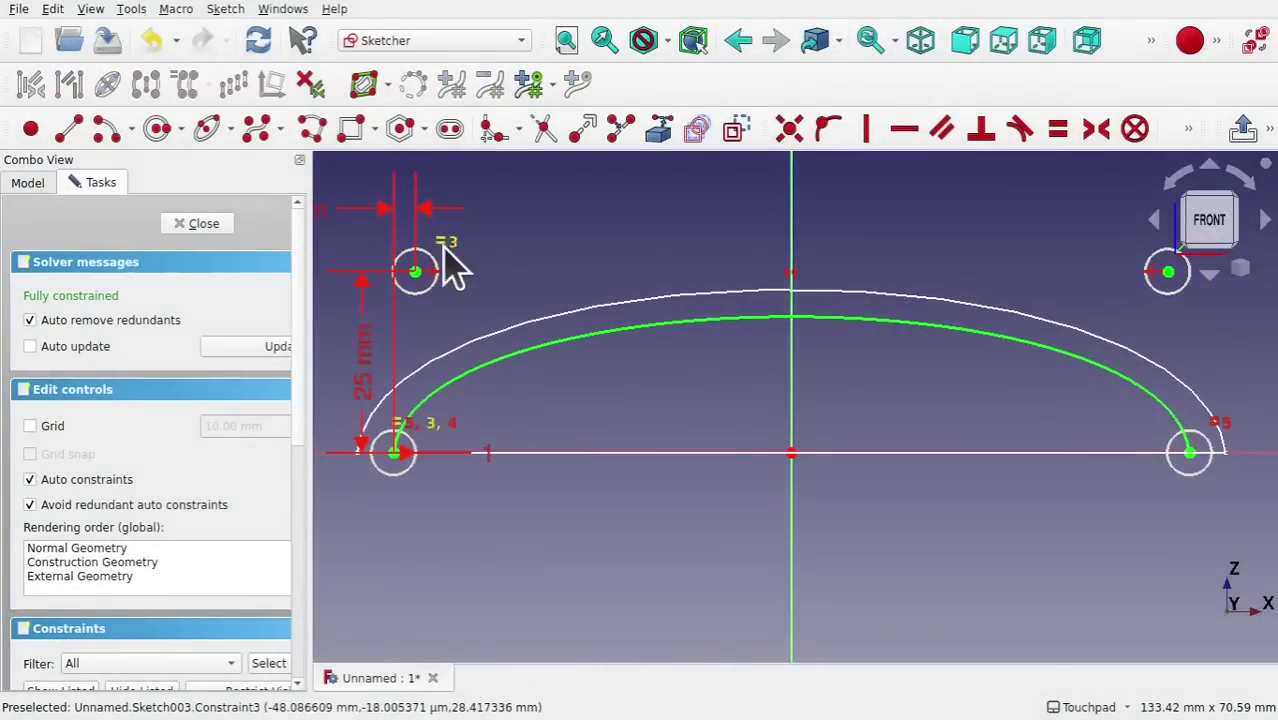
{"action": "left_click_drag", "start_coordinate": [333, 225], "coordinate": [571, 222]}
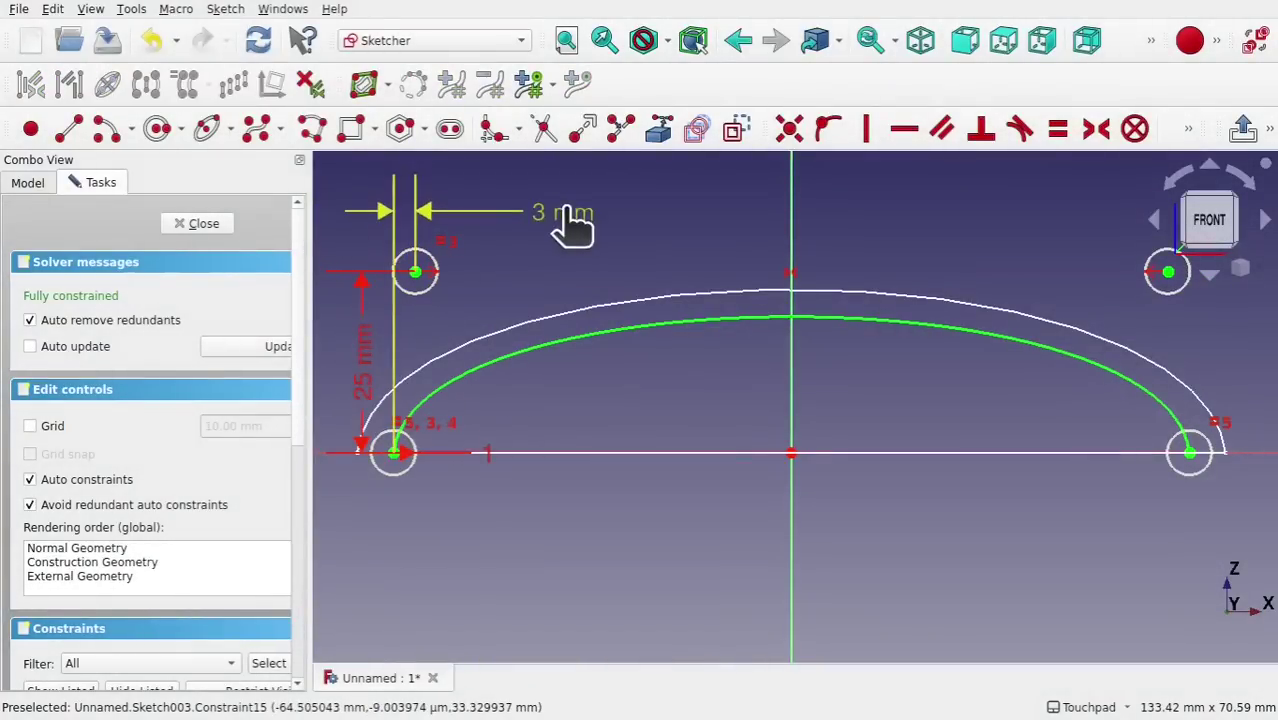
{"action": "double_click", "coordinate": [574, 212]}
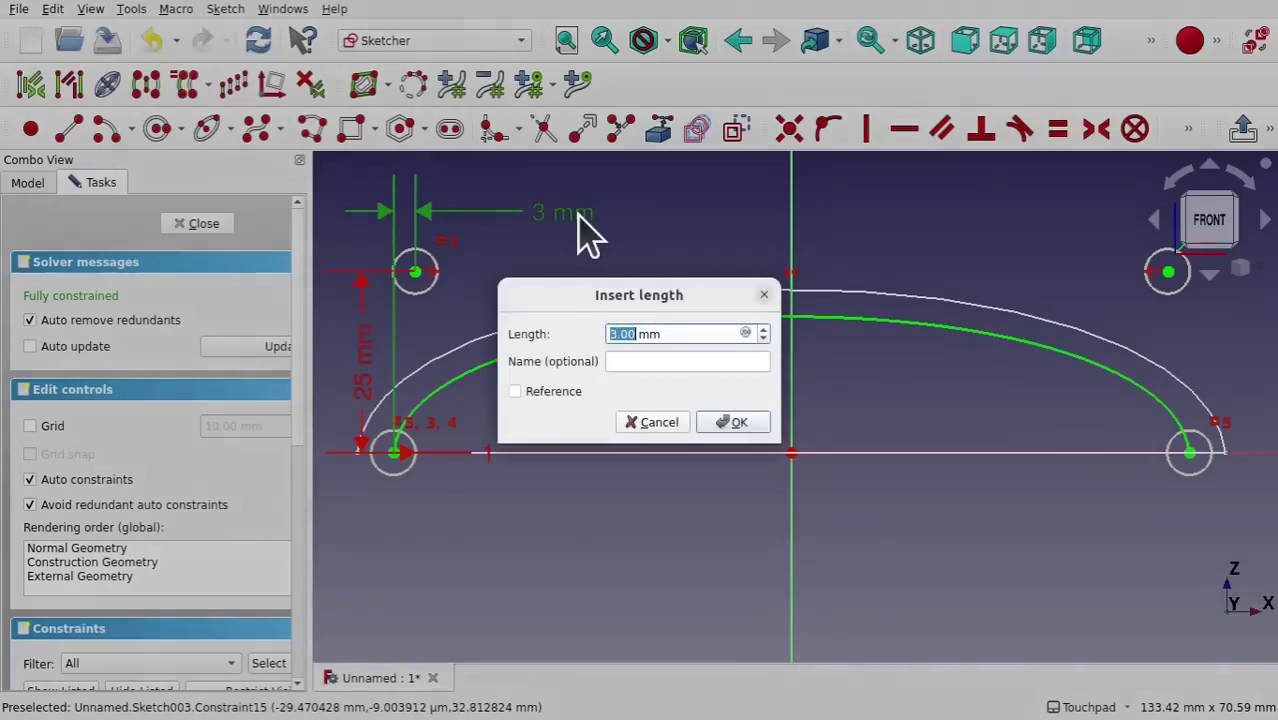
{"action": "key", "text": "Return"}
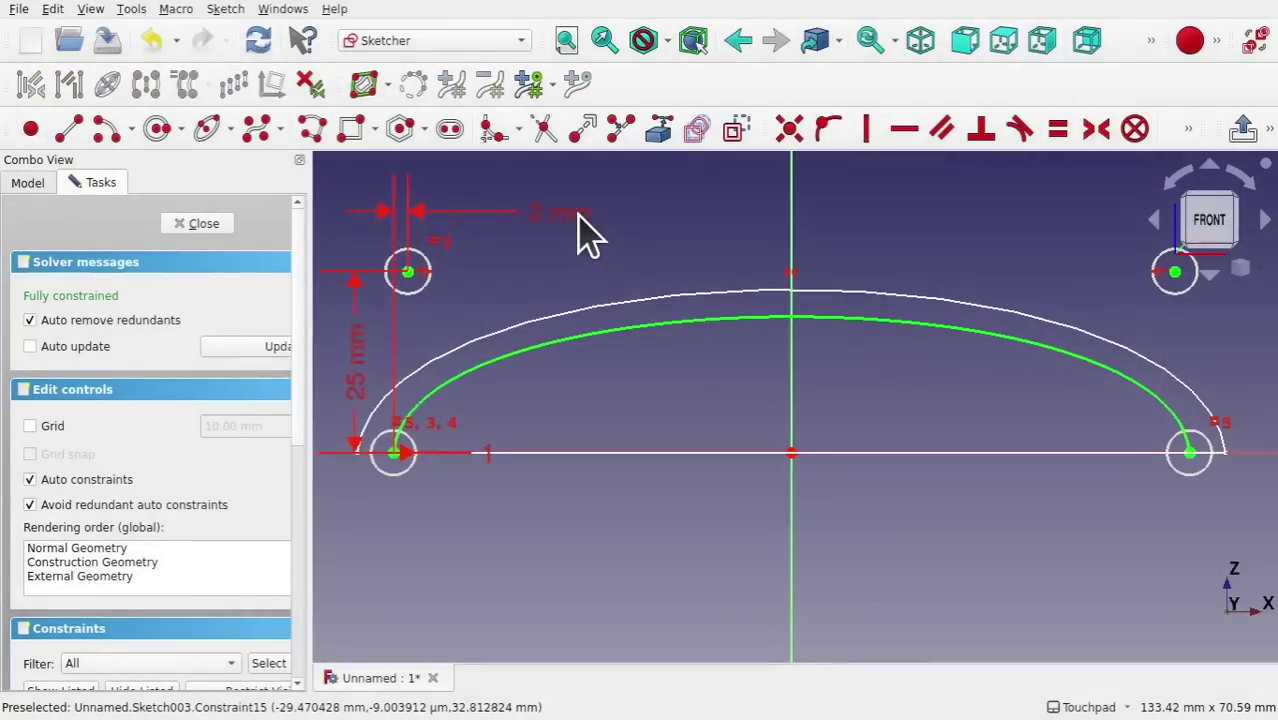
{"action": "left_click", "coordinate": [203, 224]}
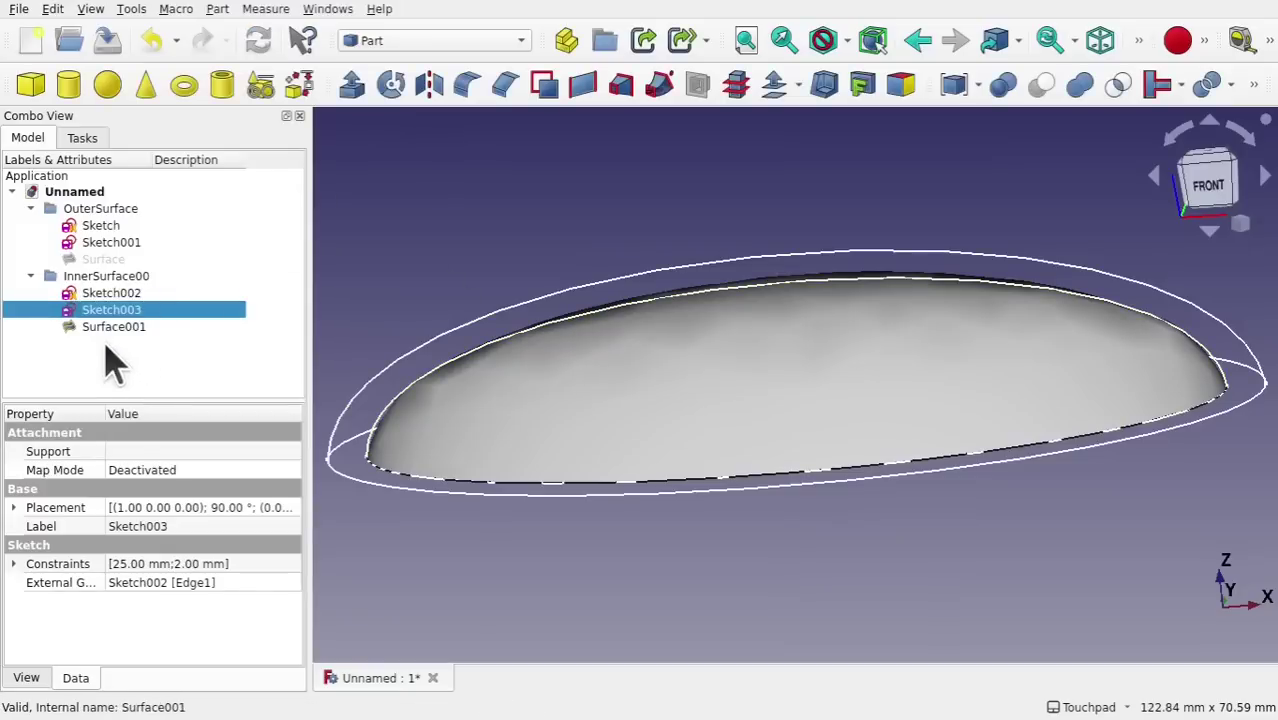
Show the outer surface again and compare it with the inner surface from below
{"action": "left_click", "coordinate": [103, 259]}
{"action": "key", "text": "space"}
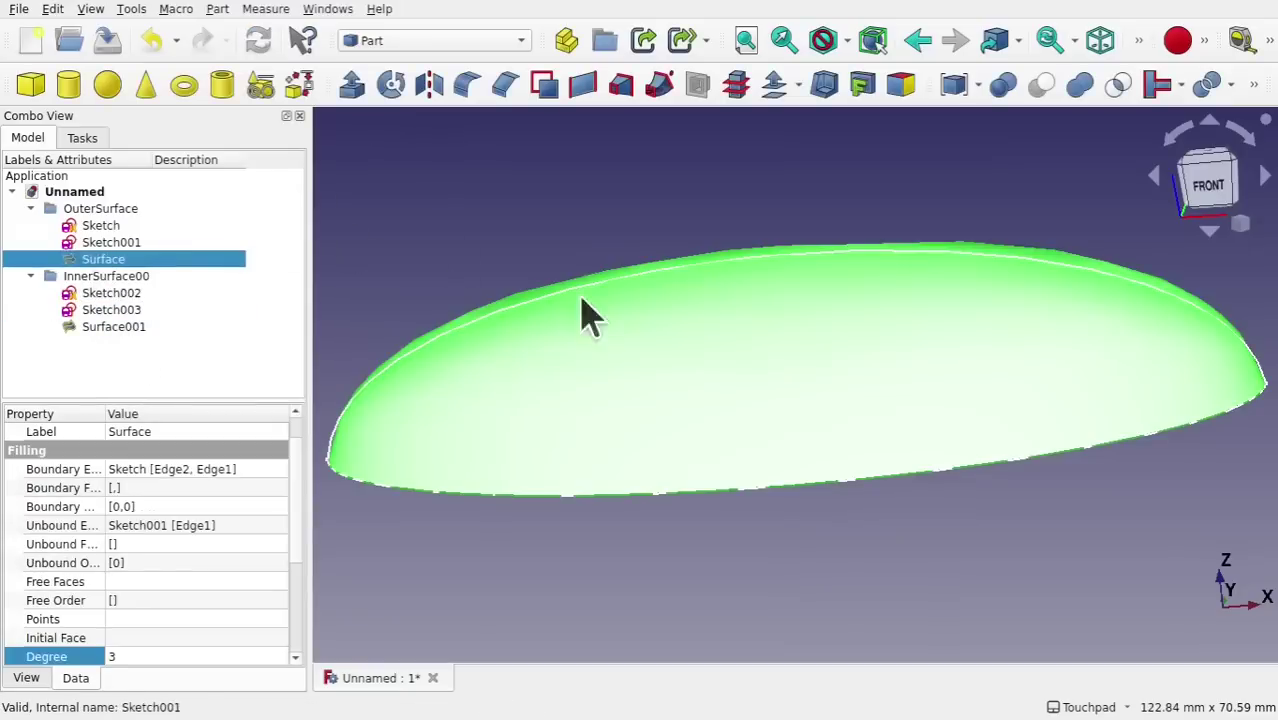
{"action": "left_click_drag", "start_coordinate": [764, 527], "coordinate": [842, 318], "text": "alt"}
Hide both the inner and outer filled surfaces so that only the sketch curves are displayed
{"action": "left_click", "coordinate": [836, 462]}
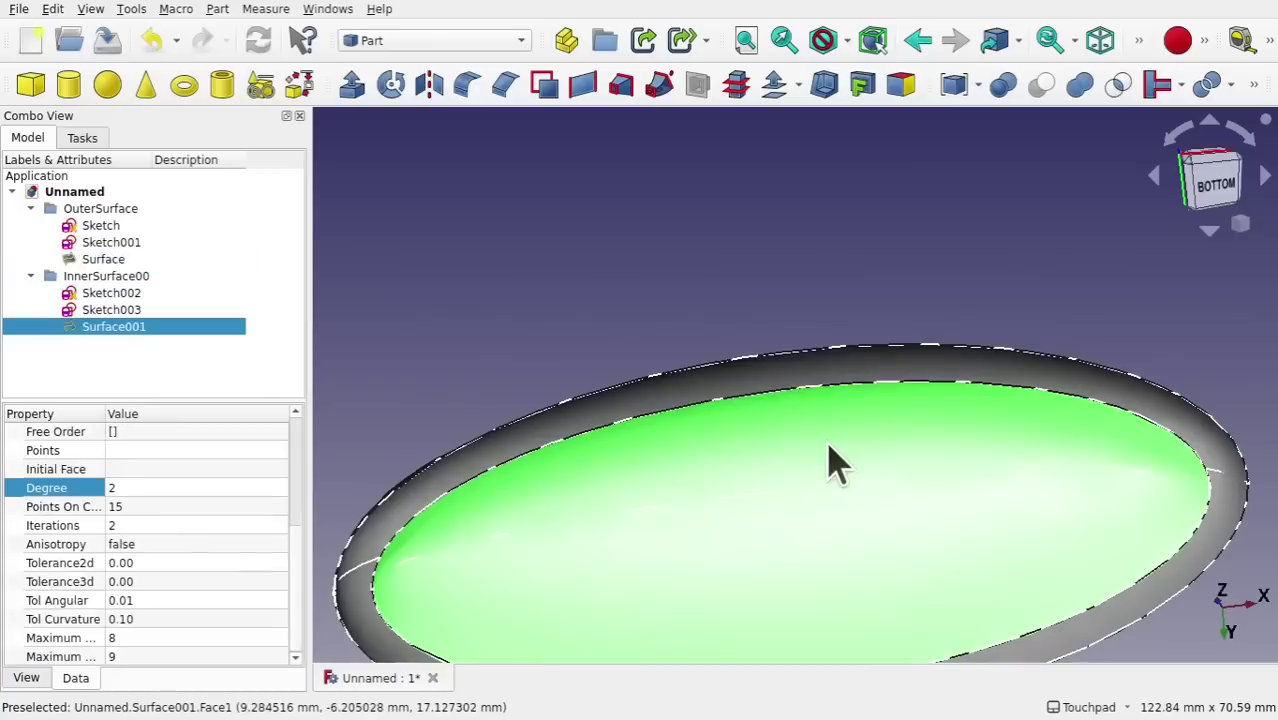
{"action": "key", "text": "space"}
{"action": "left_click", "coordinate": [833, 398]}
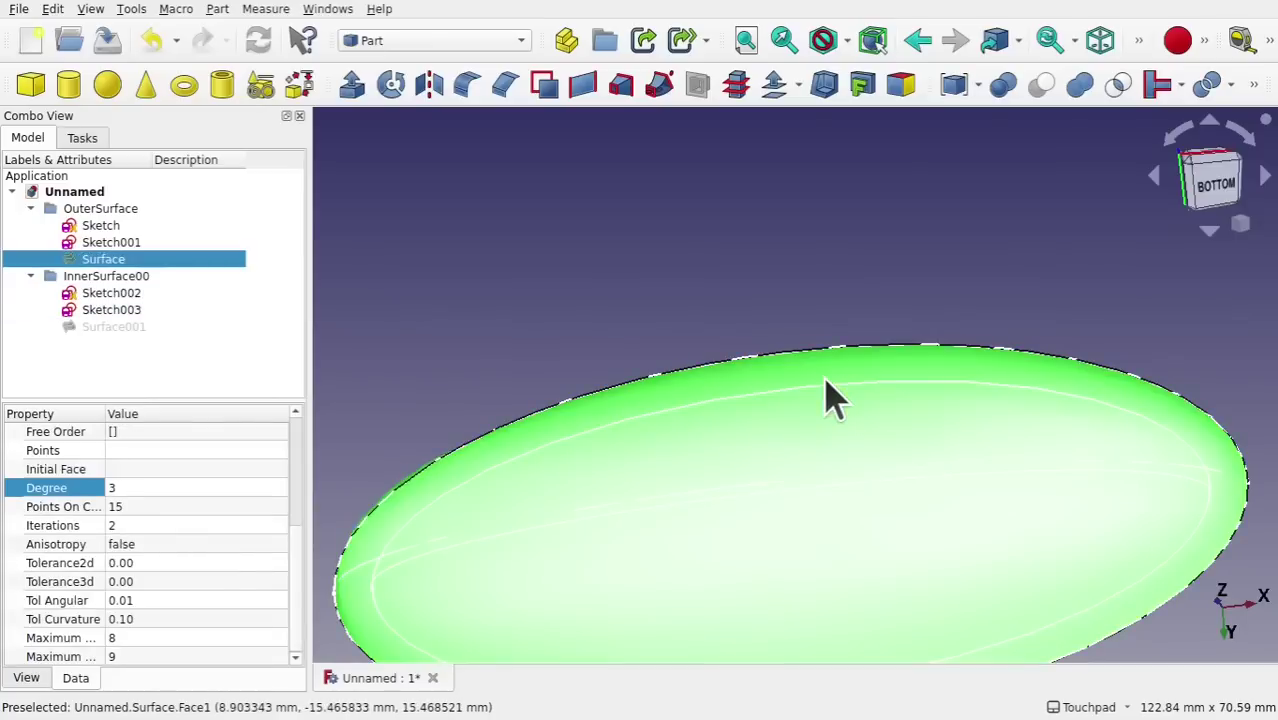
{"action": "key", "text": "space"}
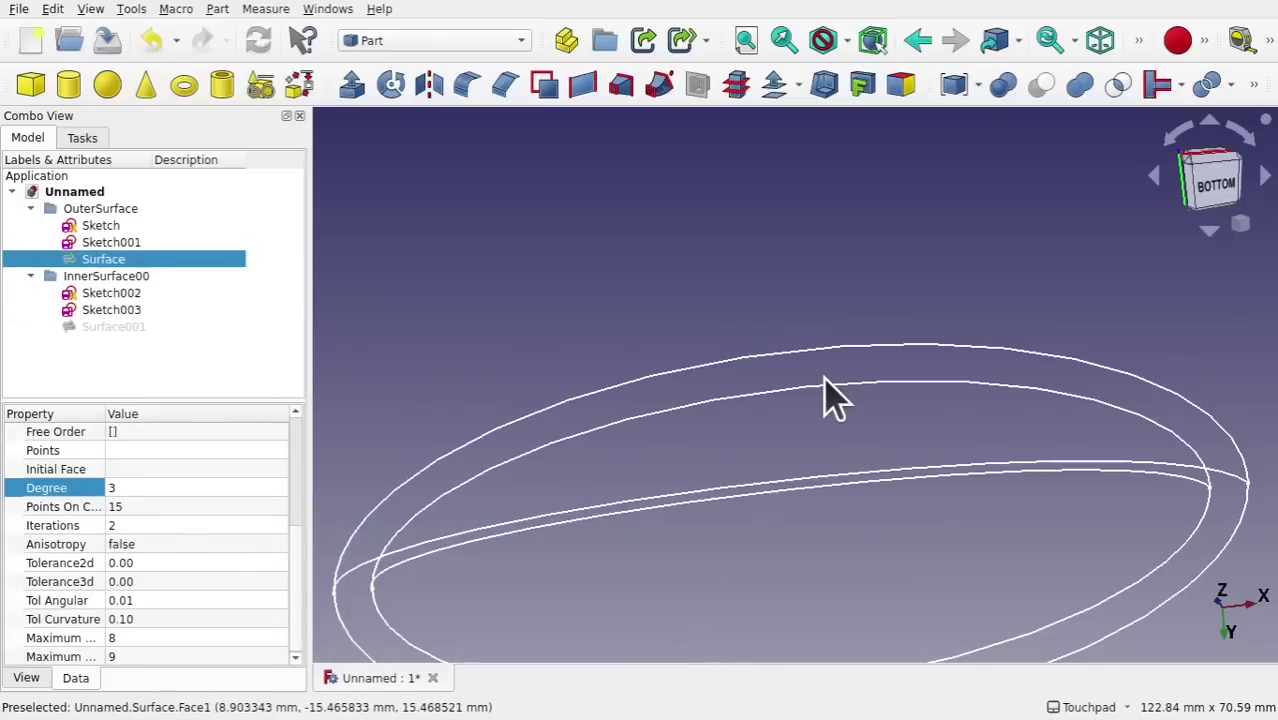
{"action": "middle_click_drag", "start_coordinate": [823, 376], "coordinate": [813, 240], "text": "shift"}
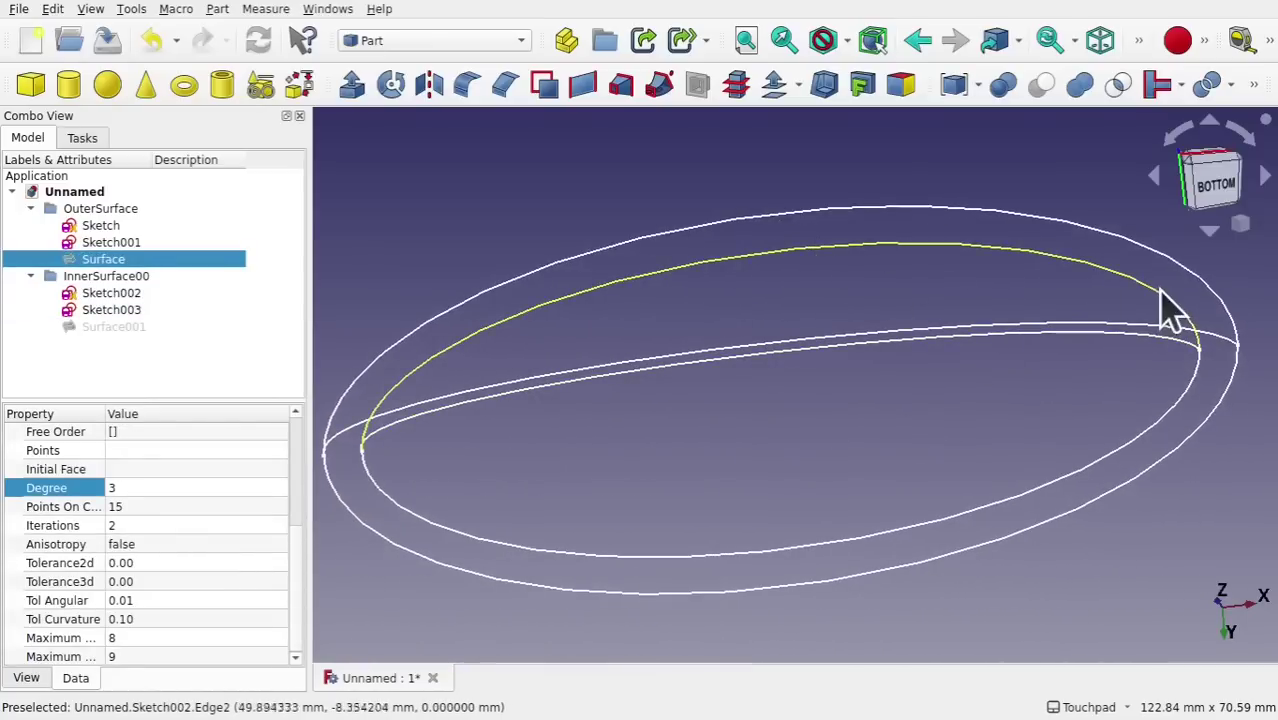
Create a ruled surface between Edge1 of the outer ellipse Sketch and Edge2 of the inner ellipse Sketch002
{"action": "left_click", "coordinate": [670, 232]}
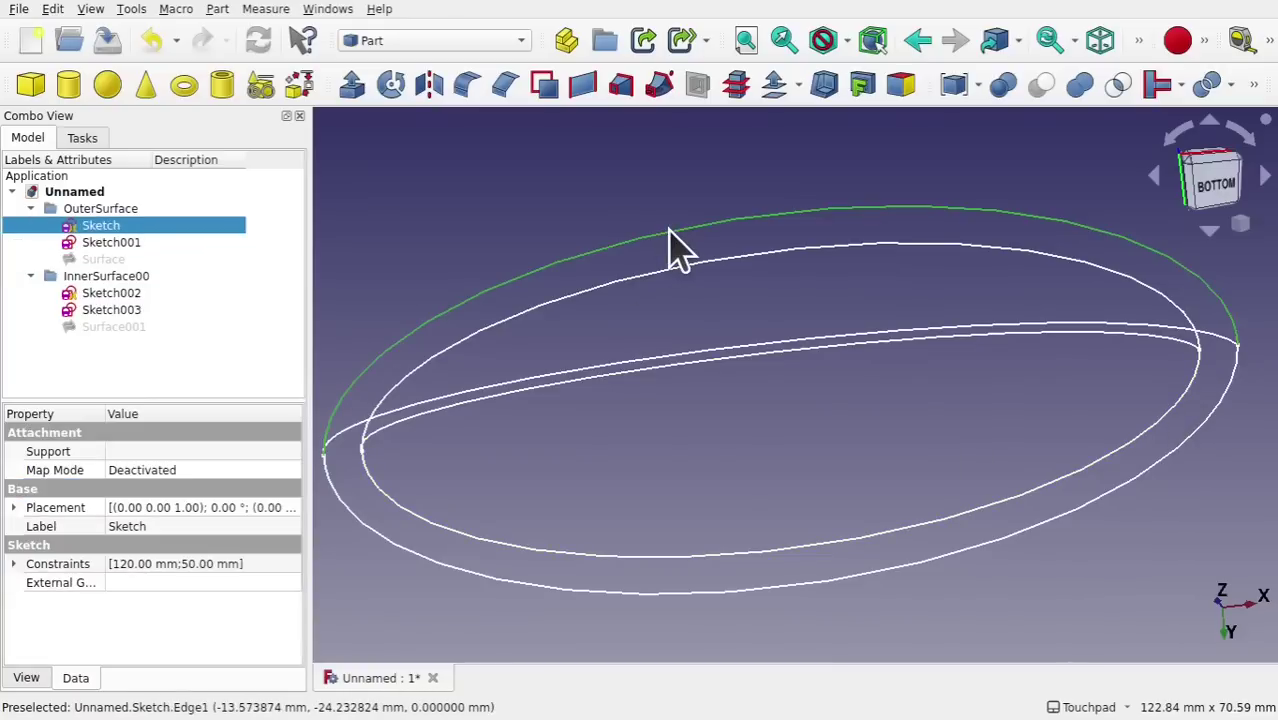
{"action": "left_click", "coordinate": [757, 252], "text": "ctrl"}
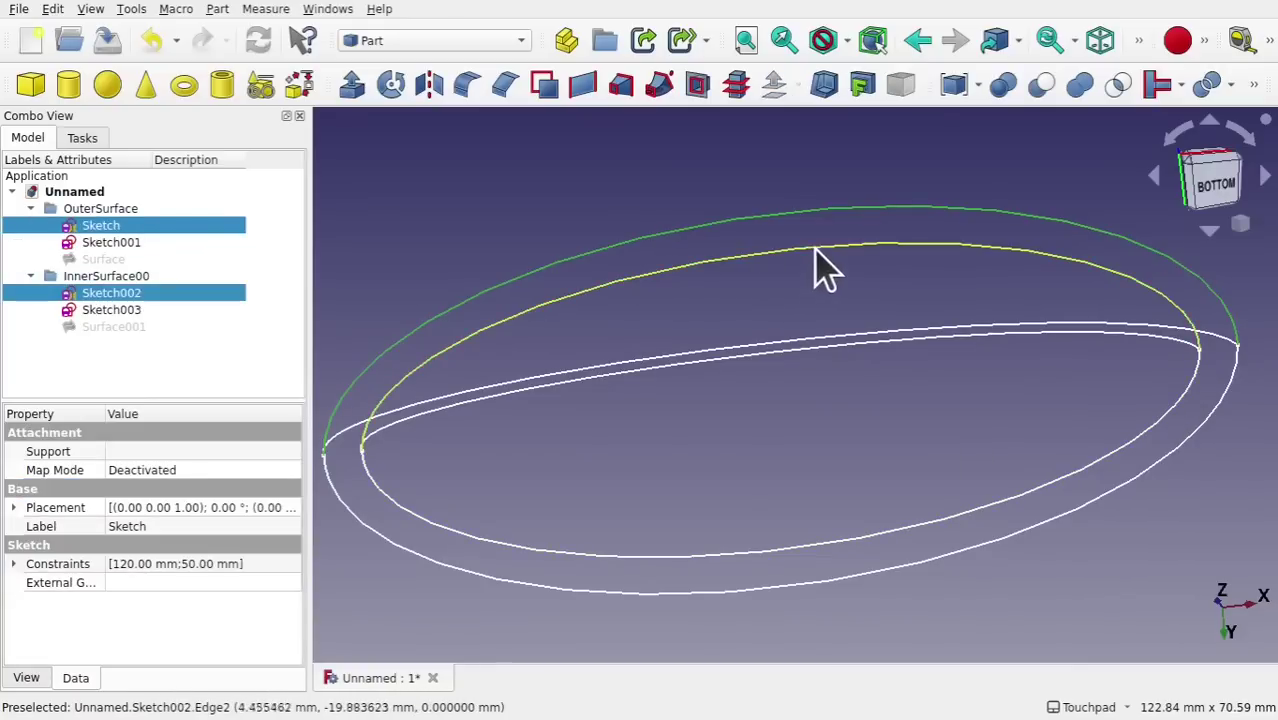
{"action": "left_click_drag", "start_coordinate": [819, 265], "coordinate": [593, 148], "text": "alt"}
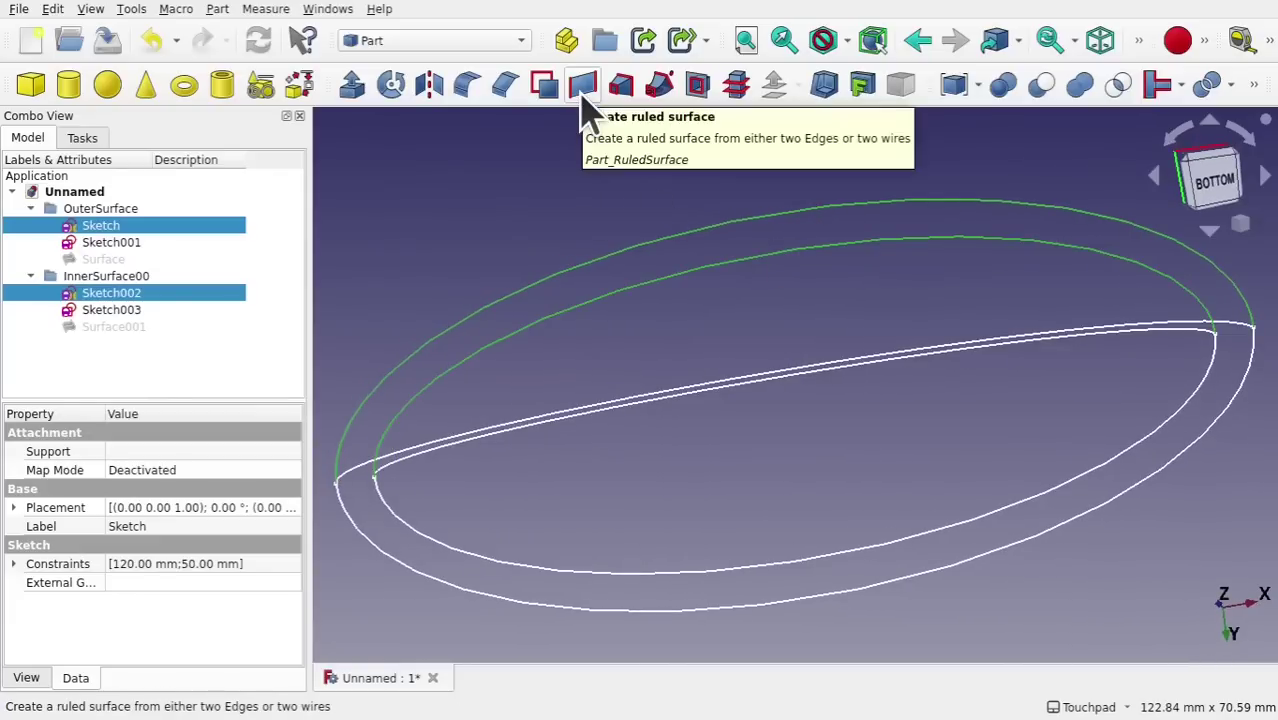
{"action": "left_click", "coordinate": [583, 96]}
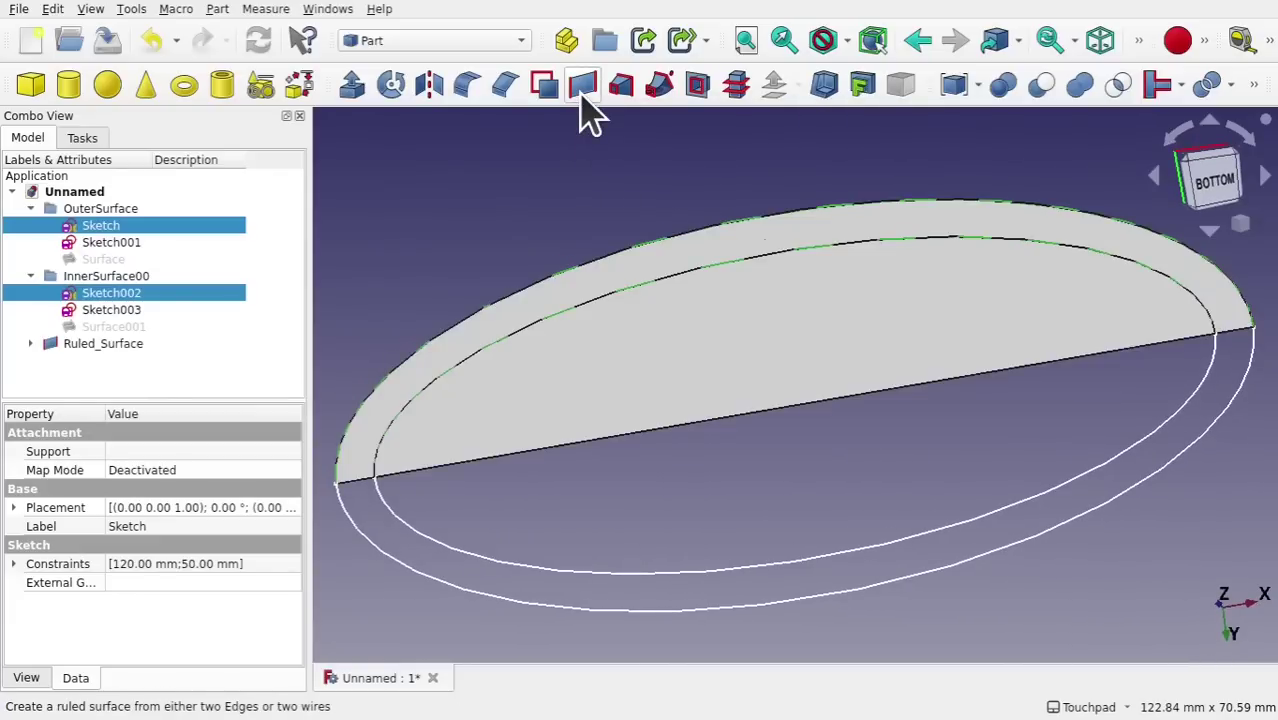
{"action": "left_click", "coordinate": [385, 275]}
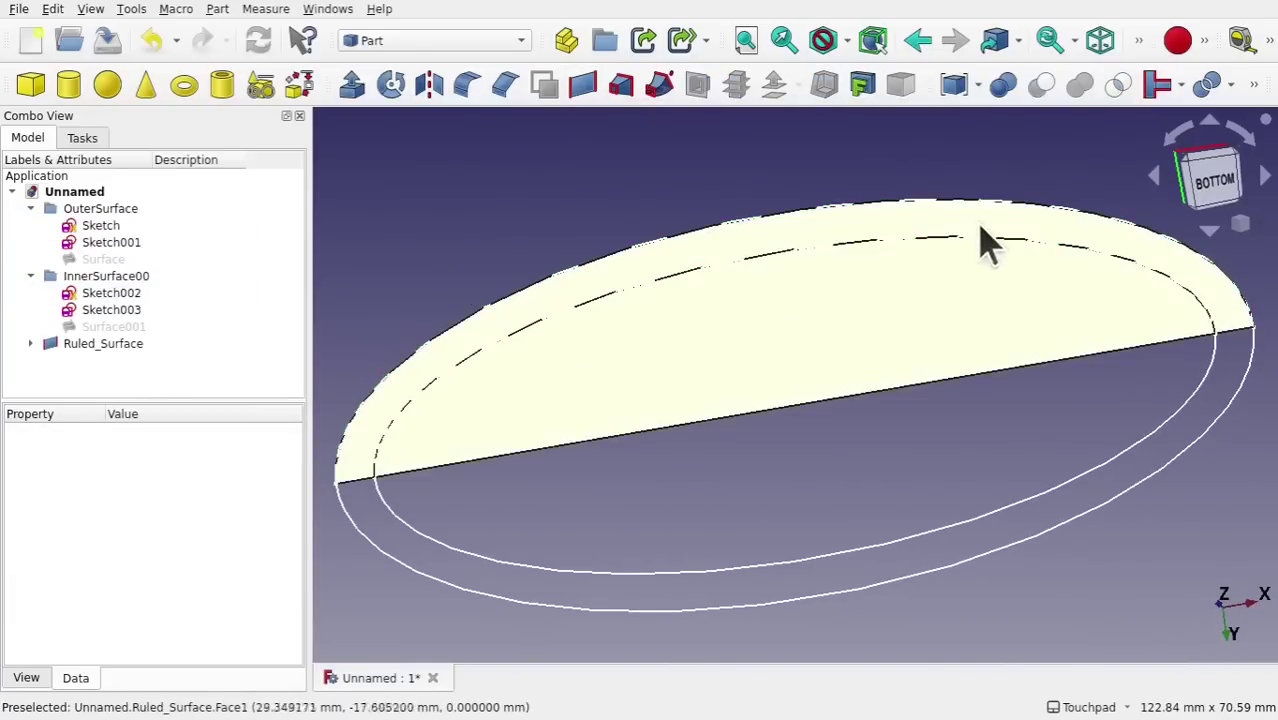
Set the Orientation of the ruled surface to Forward so it spans only the rim between the two half-ellipses
{"action": "left_click", "coordinate": [93, 343]}
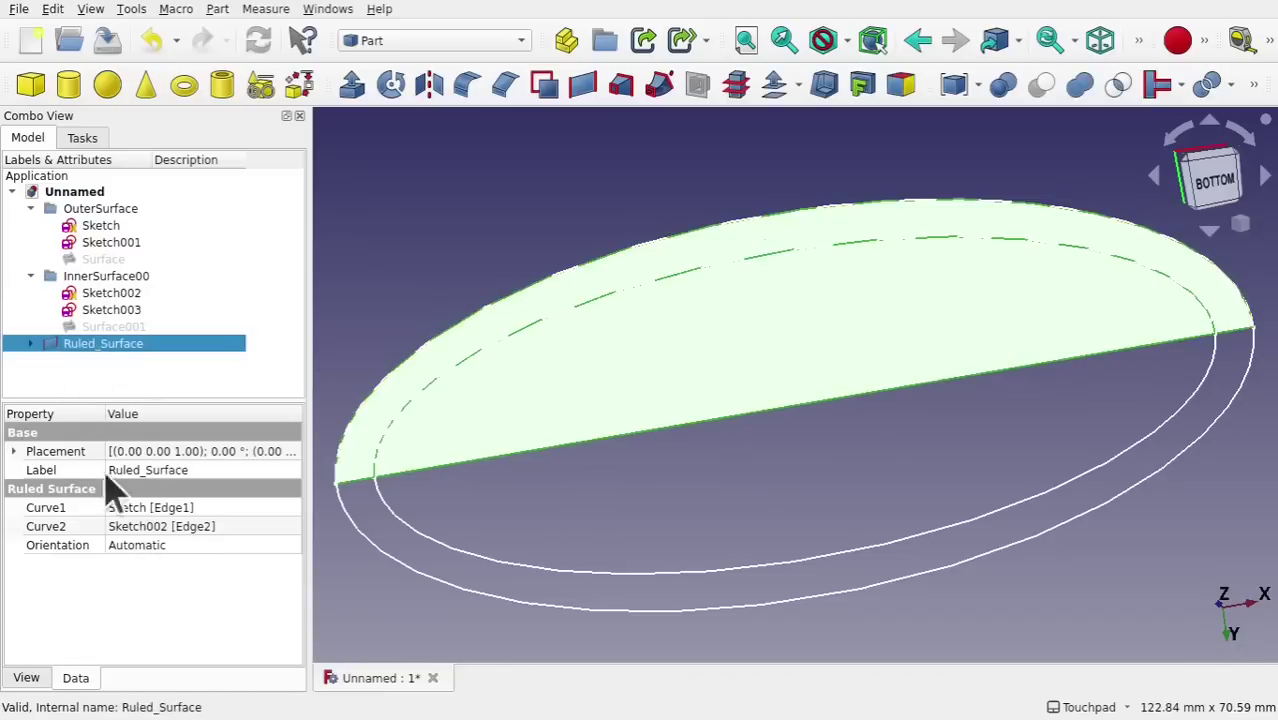
{"action": "left_click", "coordinate": [185, 547]}
{"action": "left_click", "coordinate": [186, 548]}
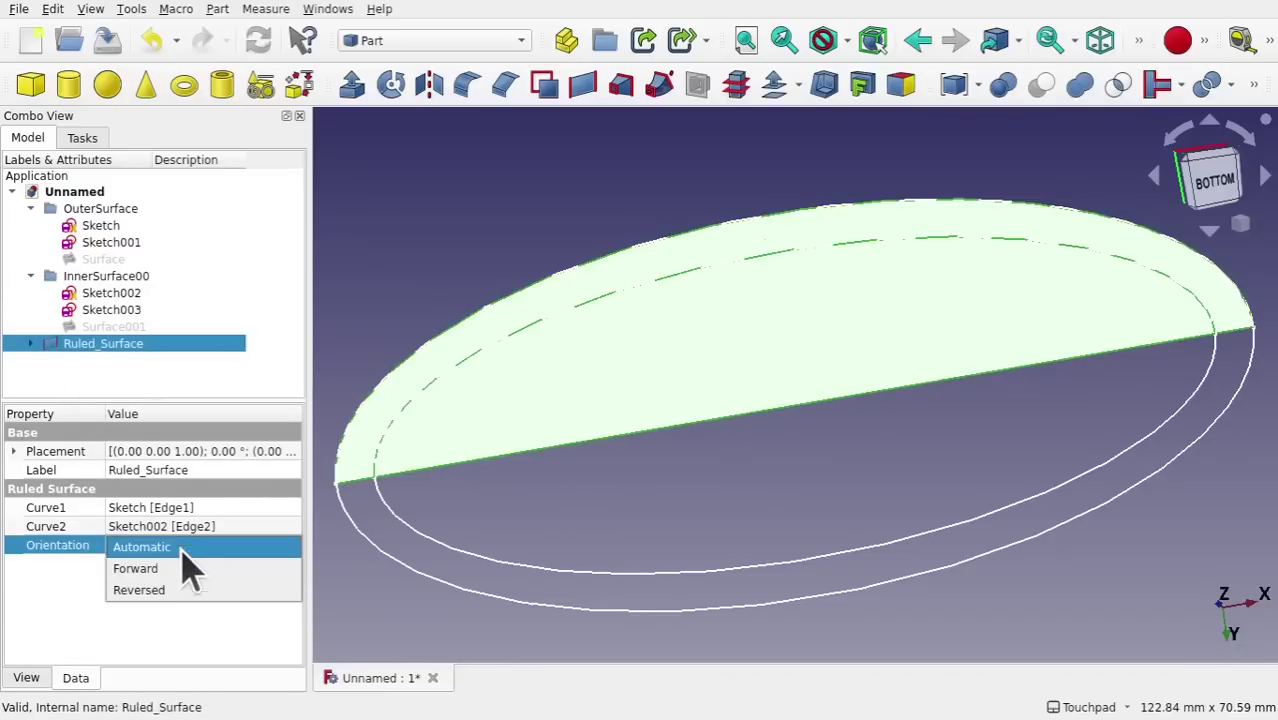
{"action": "left_click", "coordinate": [178, 565]}
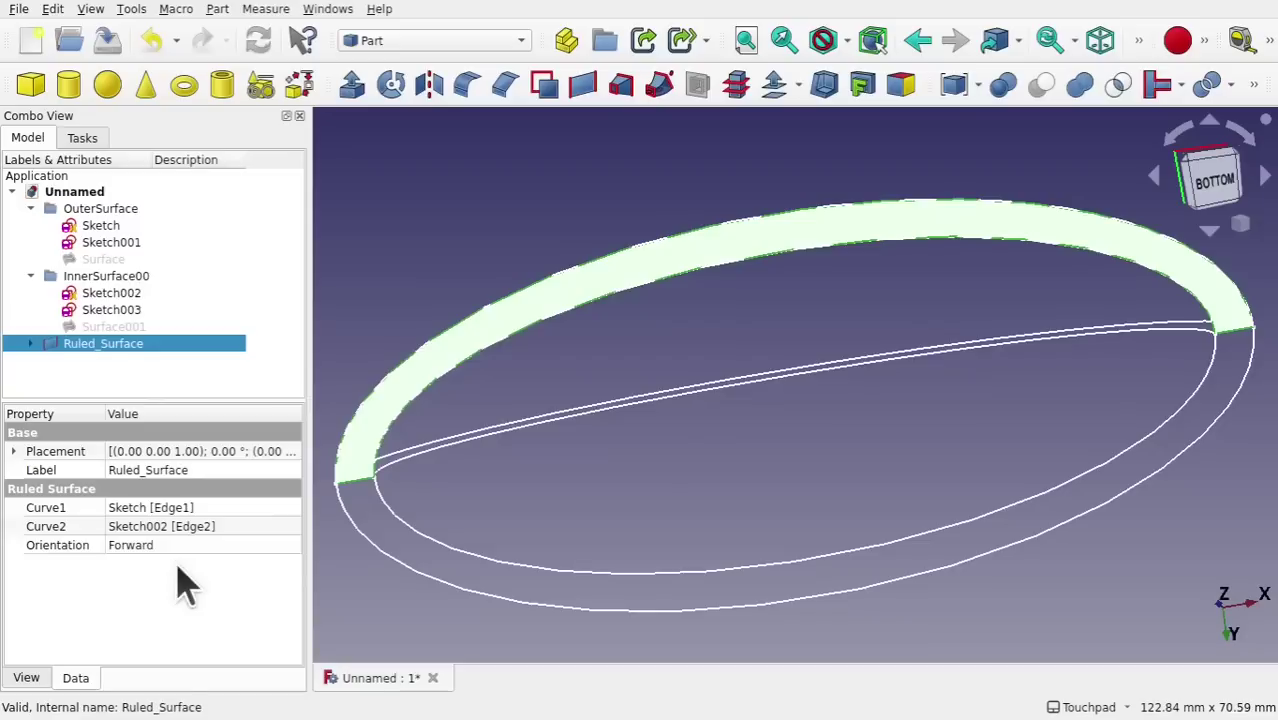
{"action": "left_click_drag", "start_coordinate": [880, 225], "coordinate": [940, 259], "text": "alt"}
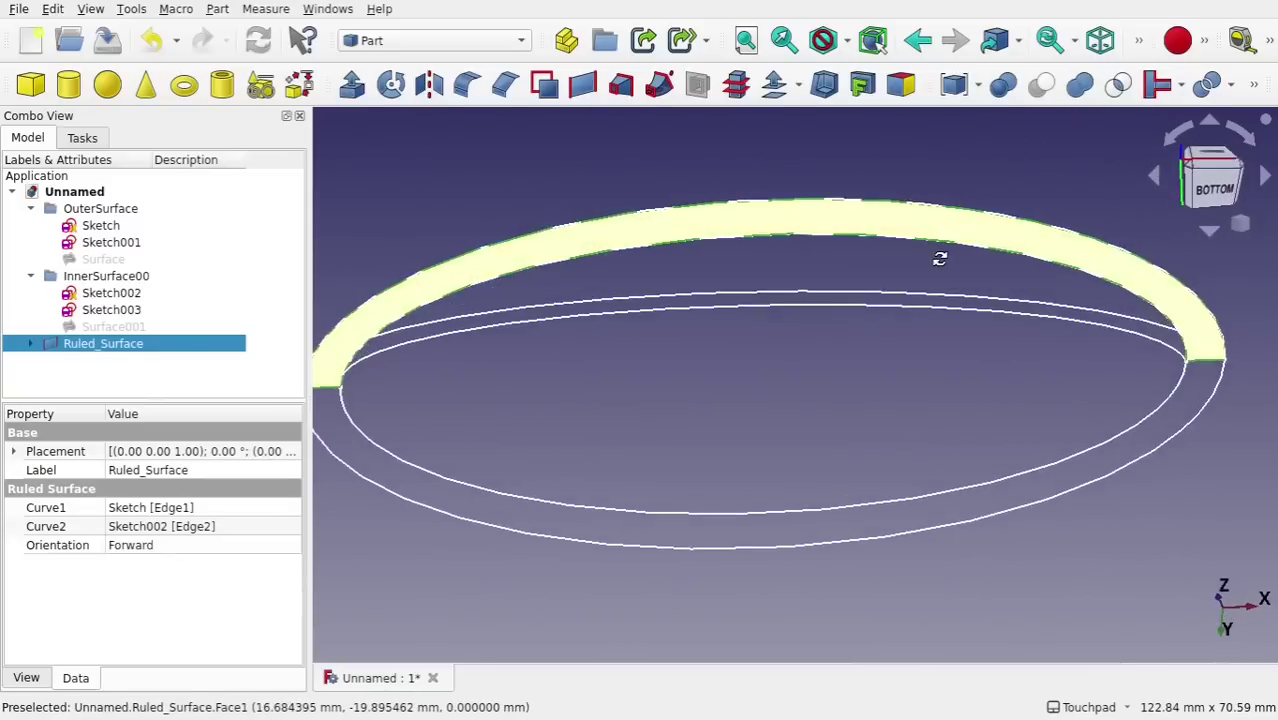
{"action": "left_click", "coordinate": [214, 548]}
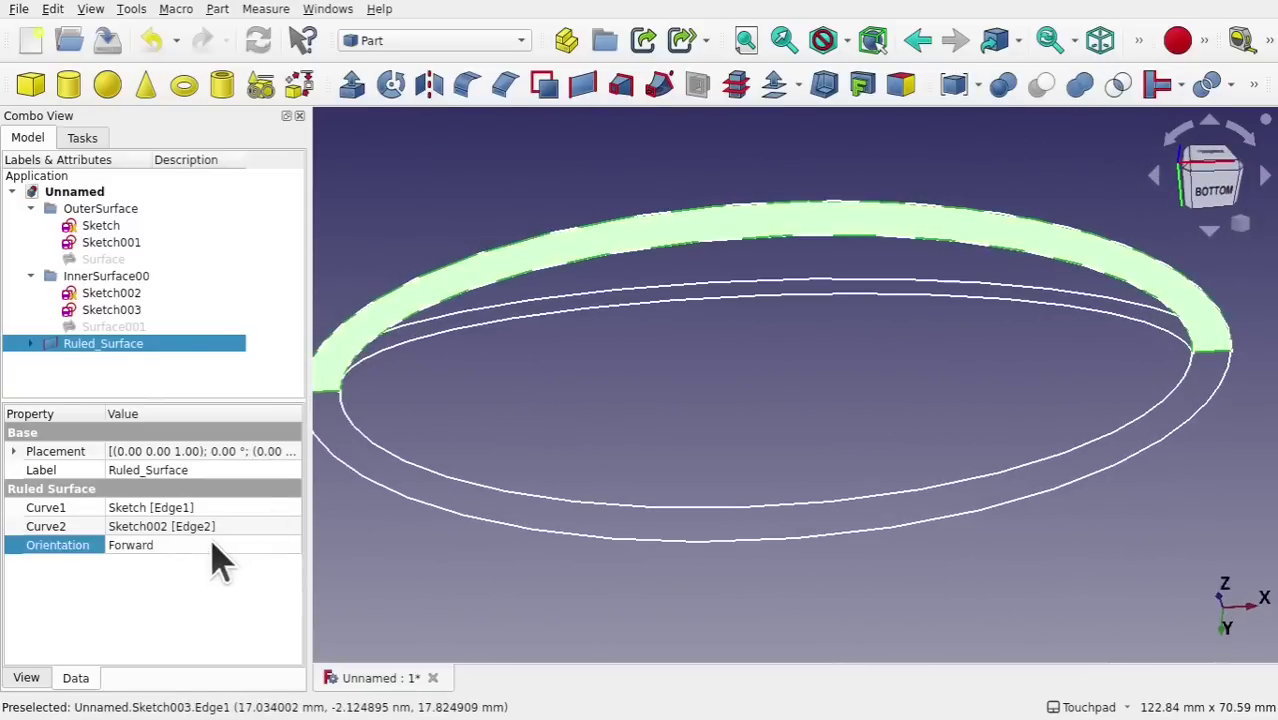
{"action": "left_click", "coordinate": [214, 549]}
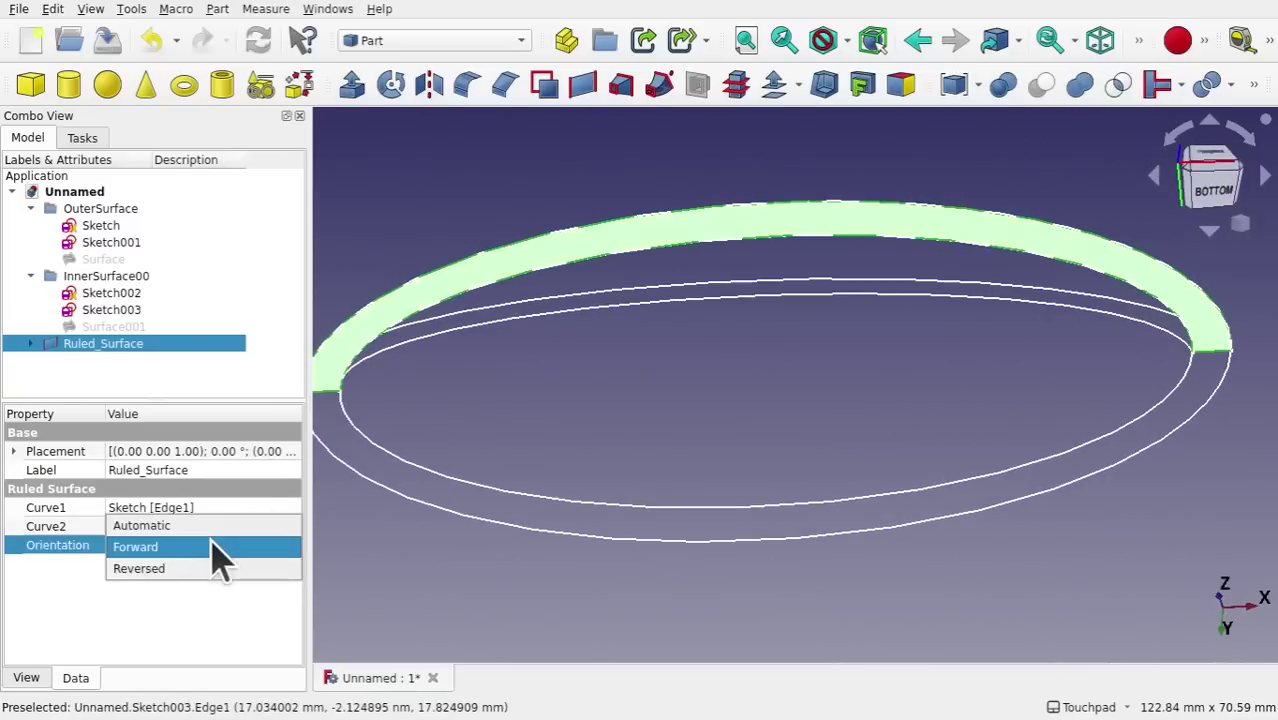
{"action": "left_click", "coordinate": [114, 651]}
Create a second ruled surface between the remaining halves of the outer and inner ellipses, Sketch Edge2 and Sketch002 Edge1
{"action": "left_click", "coordinate": [716, 541]}
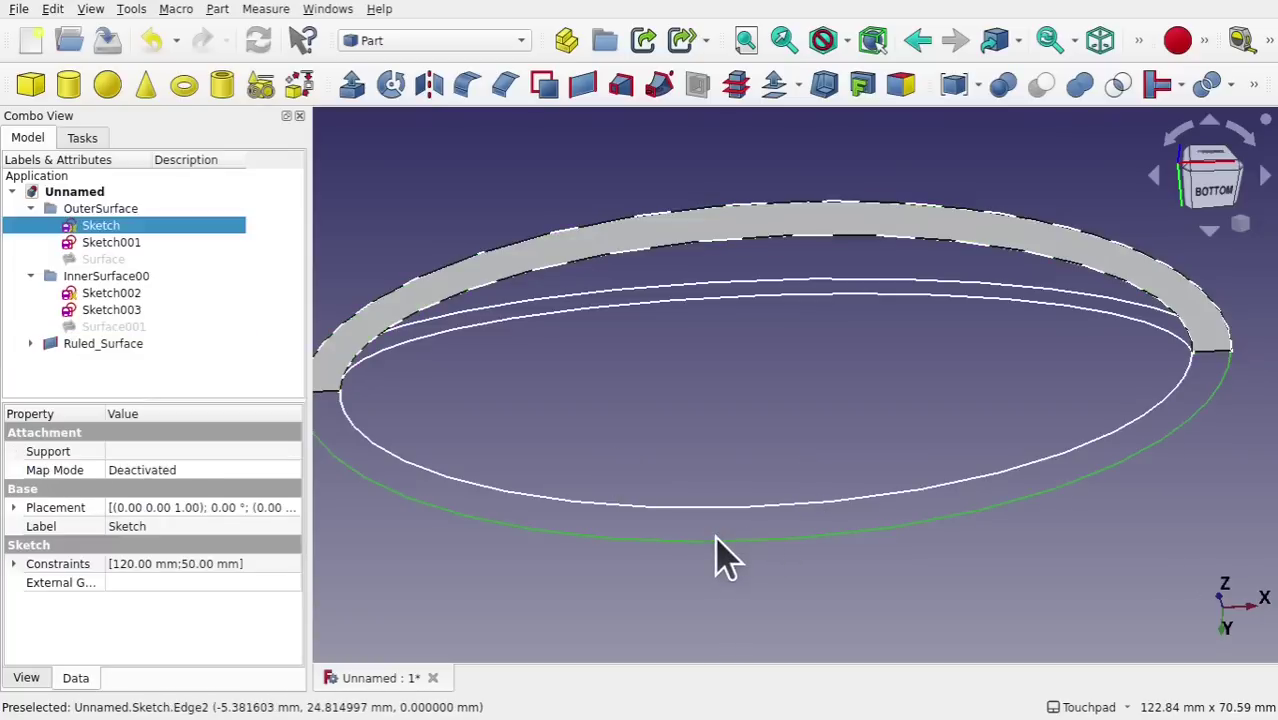
{"action": "left_click", "coordinate": [738, 506], "text": "ctrl"}
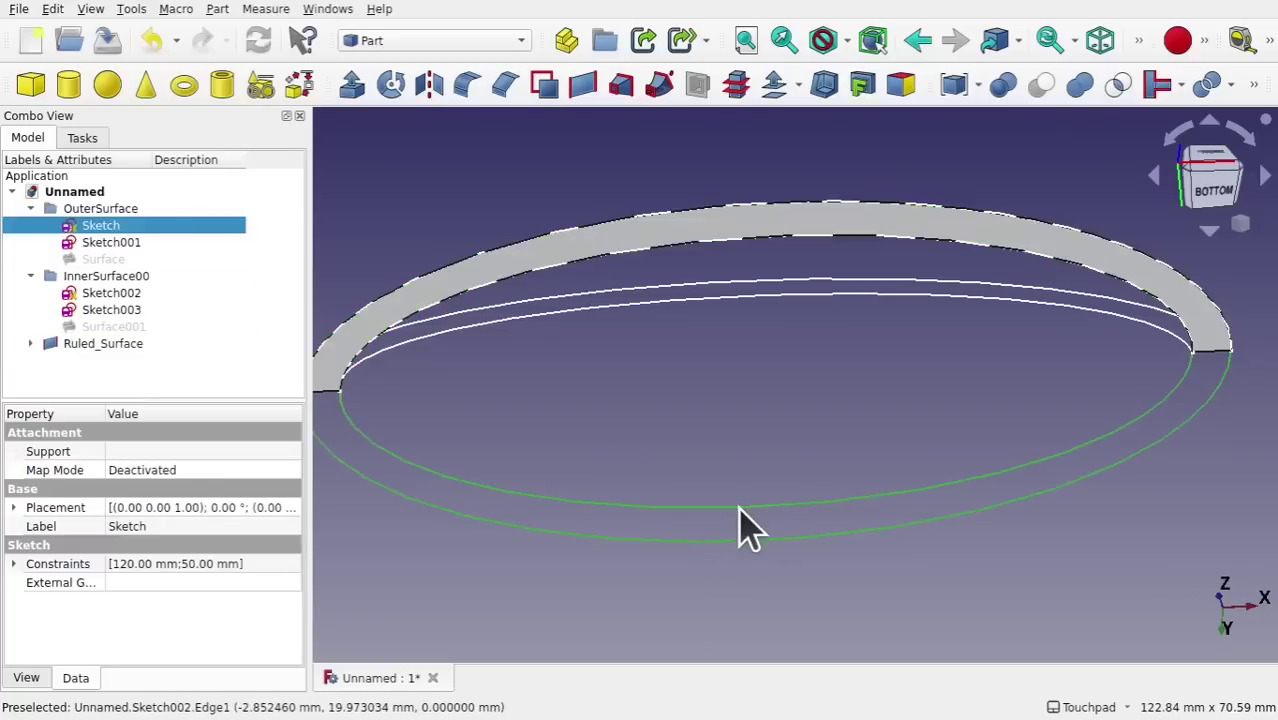
{"action": "left_click", "coordinate": [575, 90]}
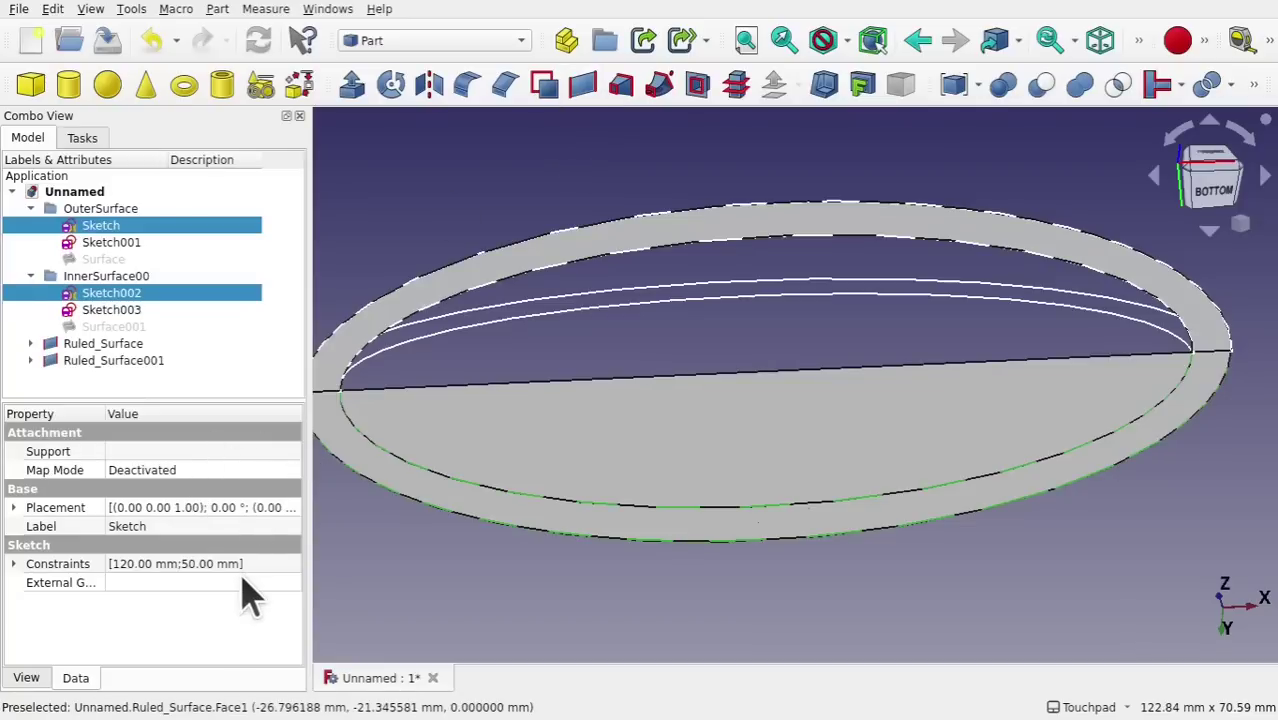
Set the second ruled surface's Orientation to Forward and view the completed elliptical rim from above
{"action": "left_click", "coordinate": [122, 361]}
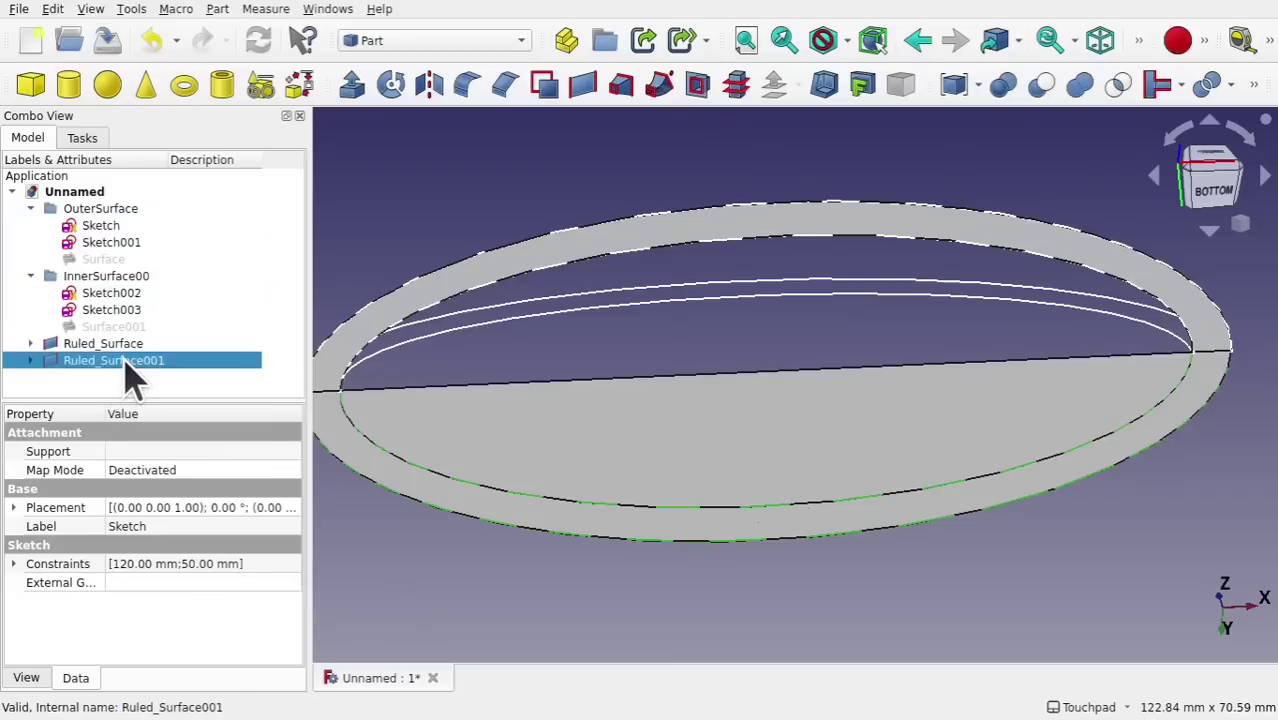
{"action": "left_click", "coordinate": [170, 547]}
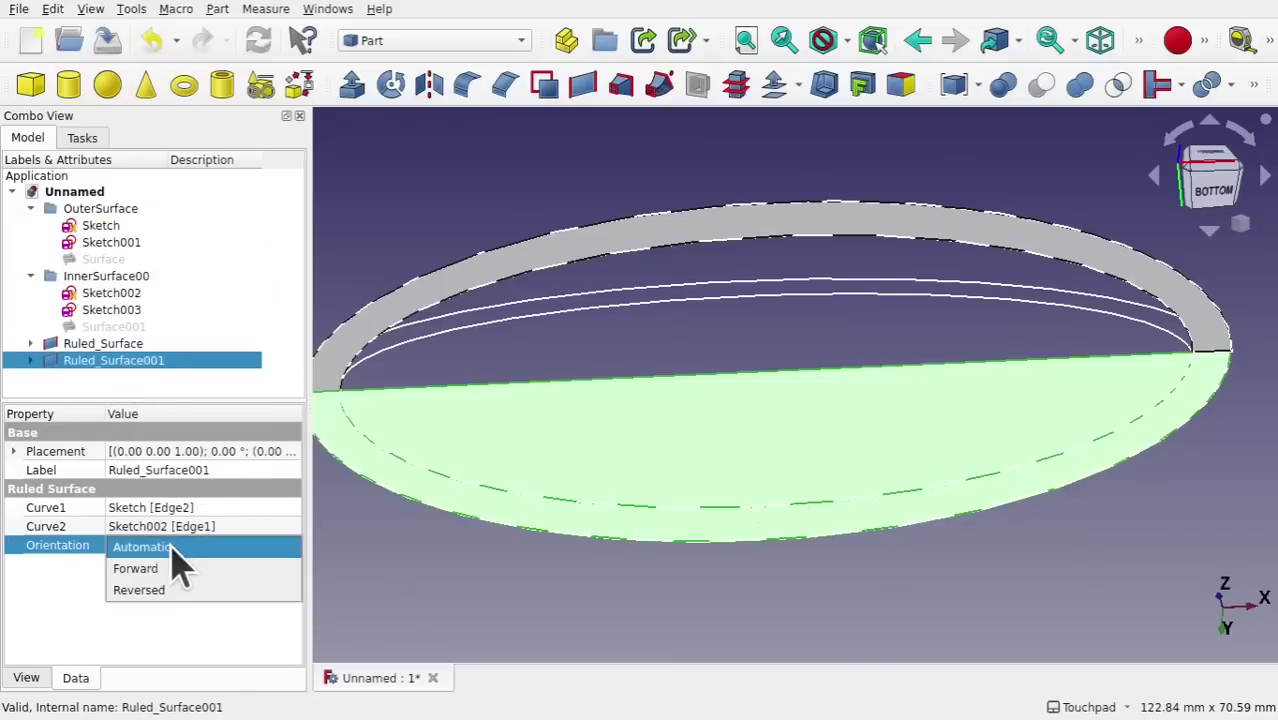
{"action": "left_click", "coordinate": [180, 568]}
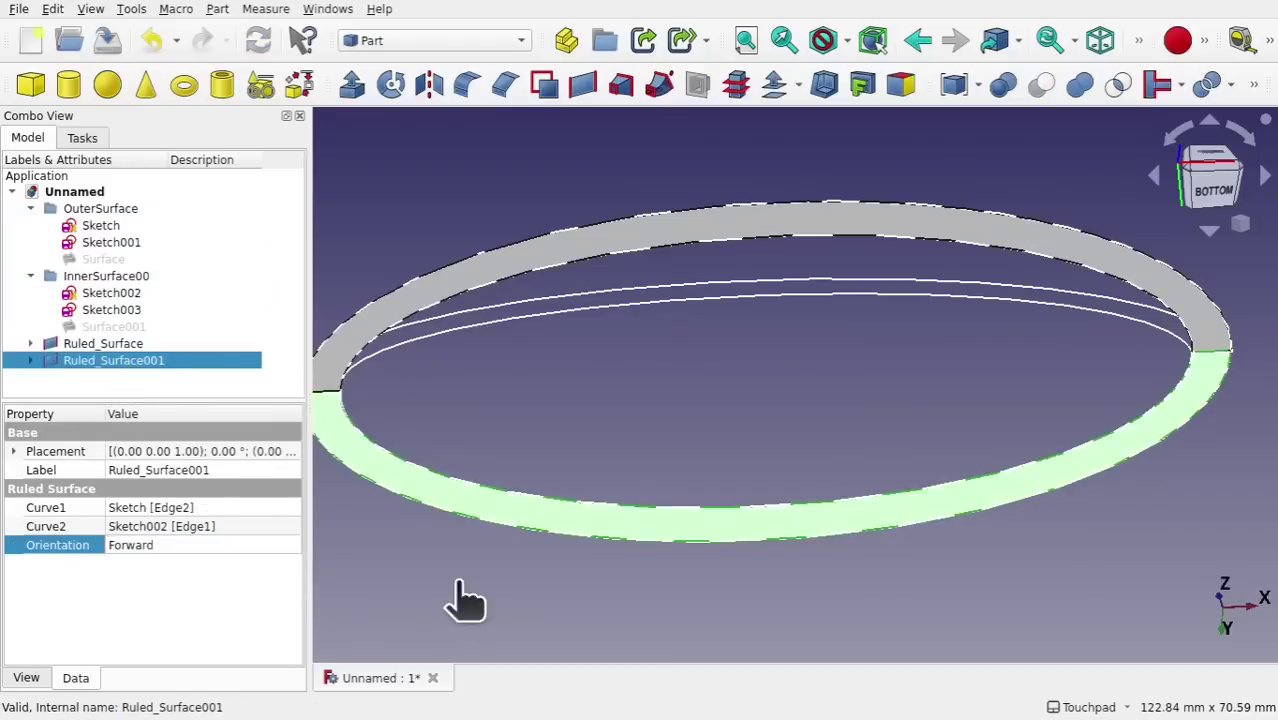
{"action": "left_click", "coordinate": [460, 601]}
{"action": "left_click_drag", "start_coordinate": [460, 601], "coordinate": [727, 565], "text": "alt"}
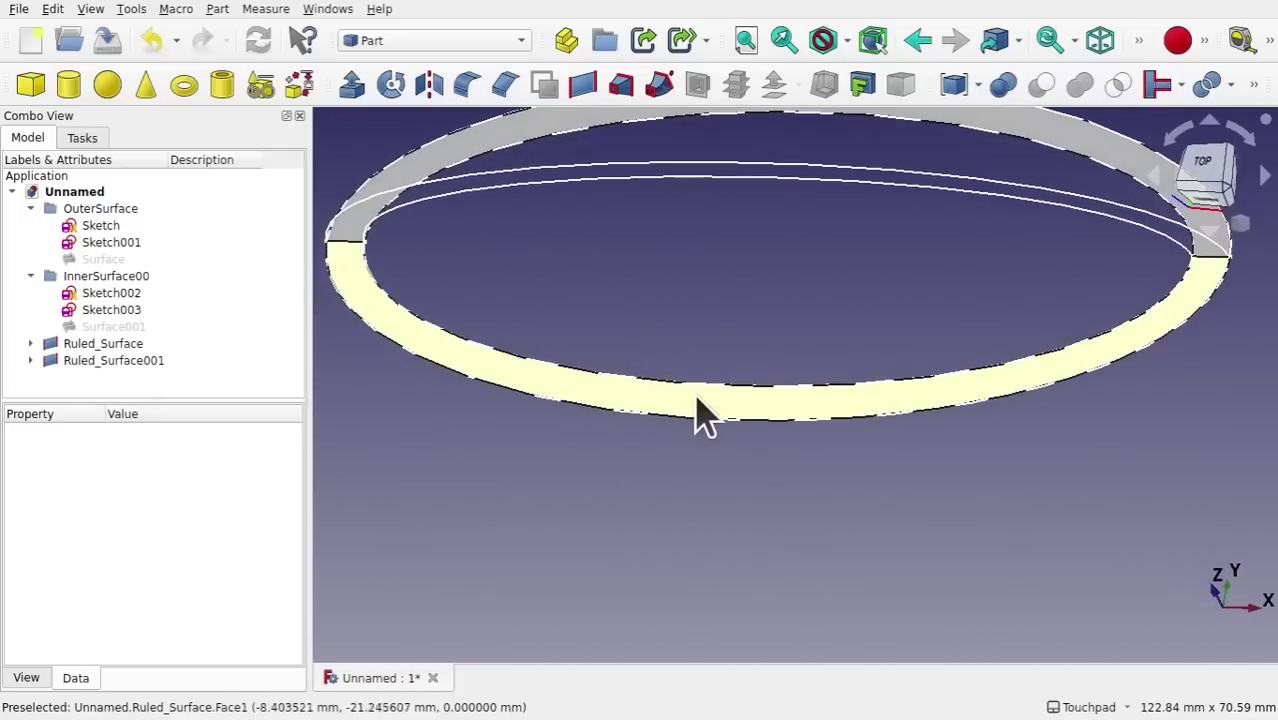
Show the hidden inner Surface001 and outer Surface, and view the shell with its rim from below
{"action": "left_click_drag", "start_coordinate": [705, 415], "coordinate": [491, 457], "text": "alt"}
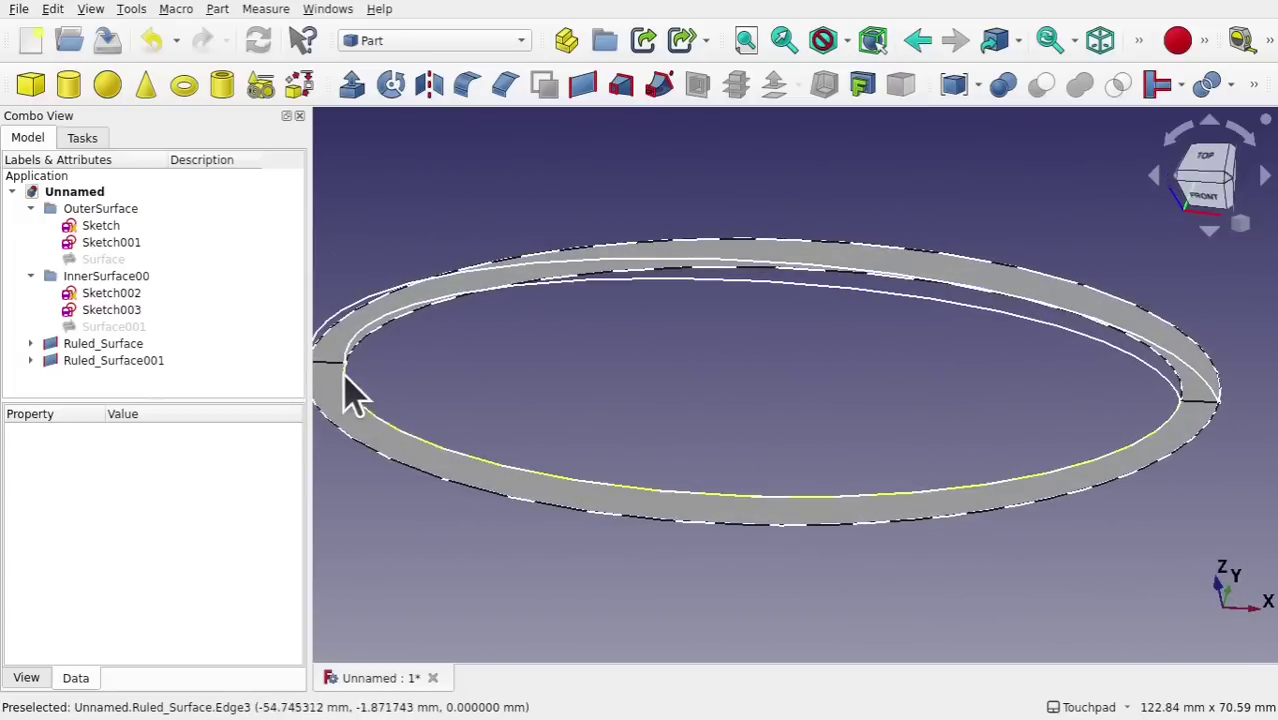
{"action": "left_click_drag", "start_coordinate": [605, 480], "coordinate": [800, 407], "text": "alt"}
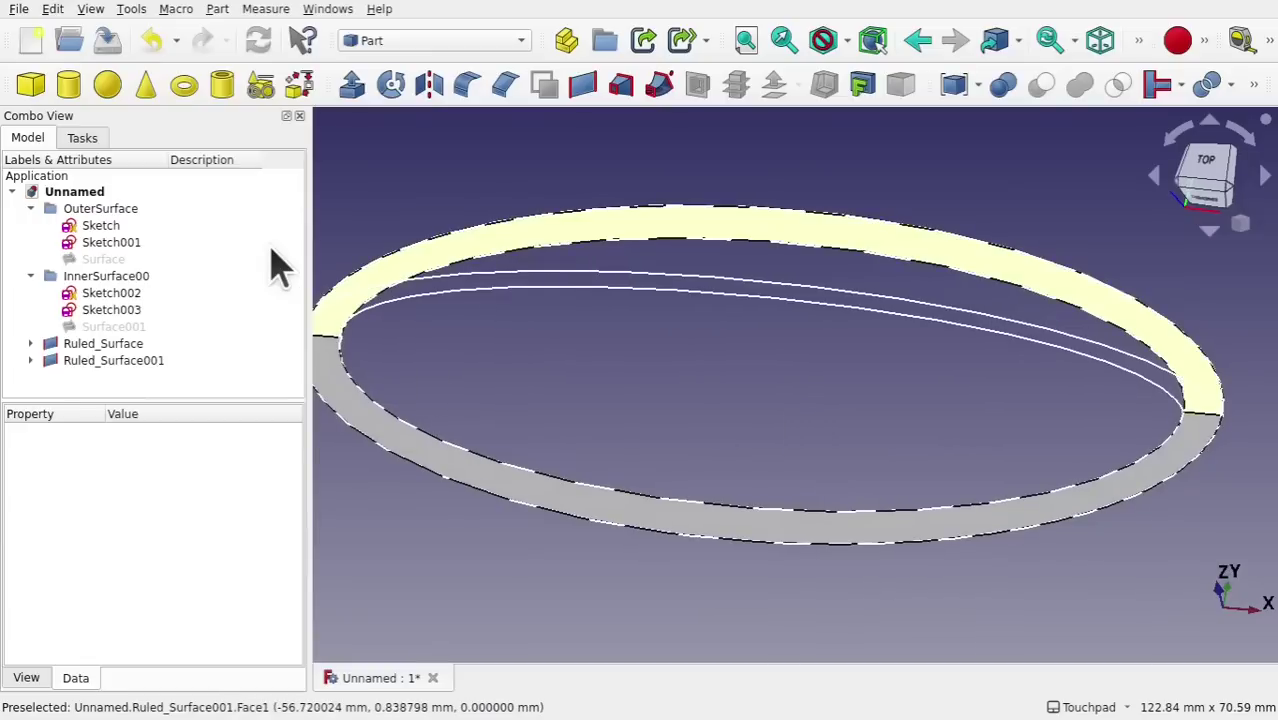
{"action": "left_click", "coordinate": [117, 329]}
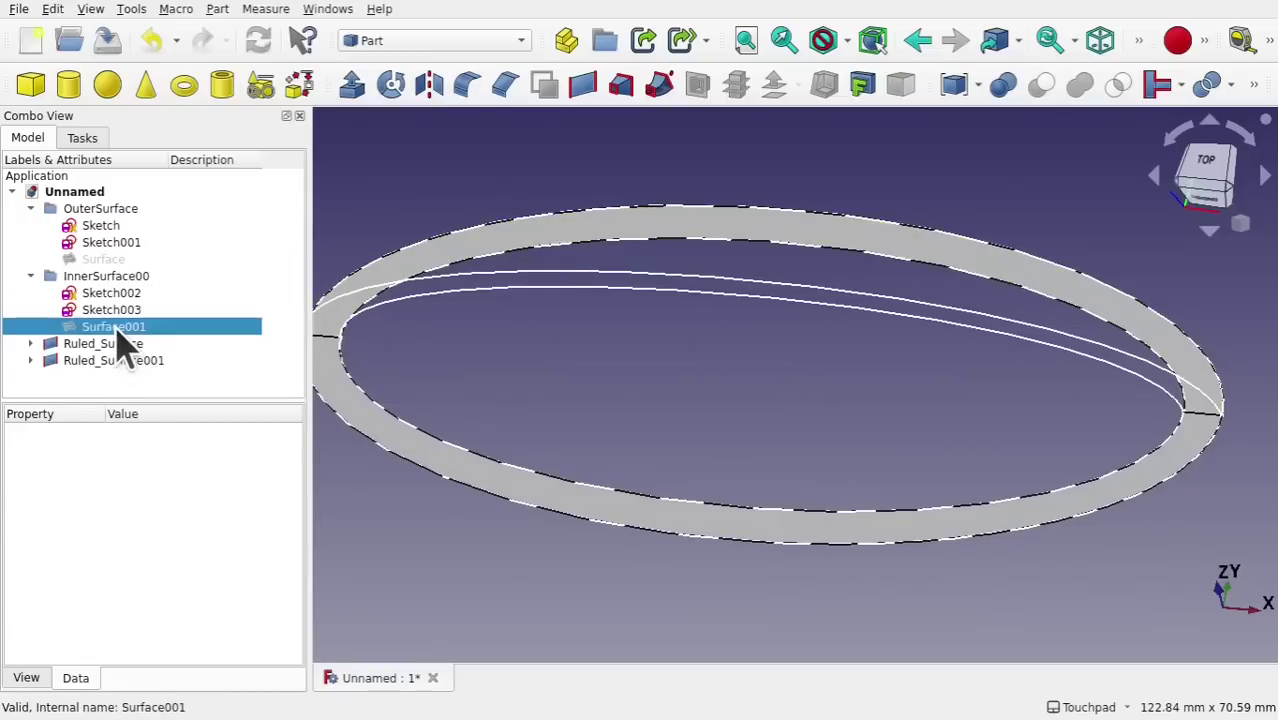
{"action": "left_click", "coordinate": [104, 259]}
{"action": "key", "text": "space"}
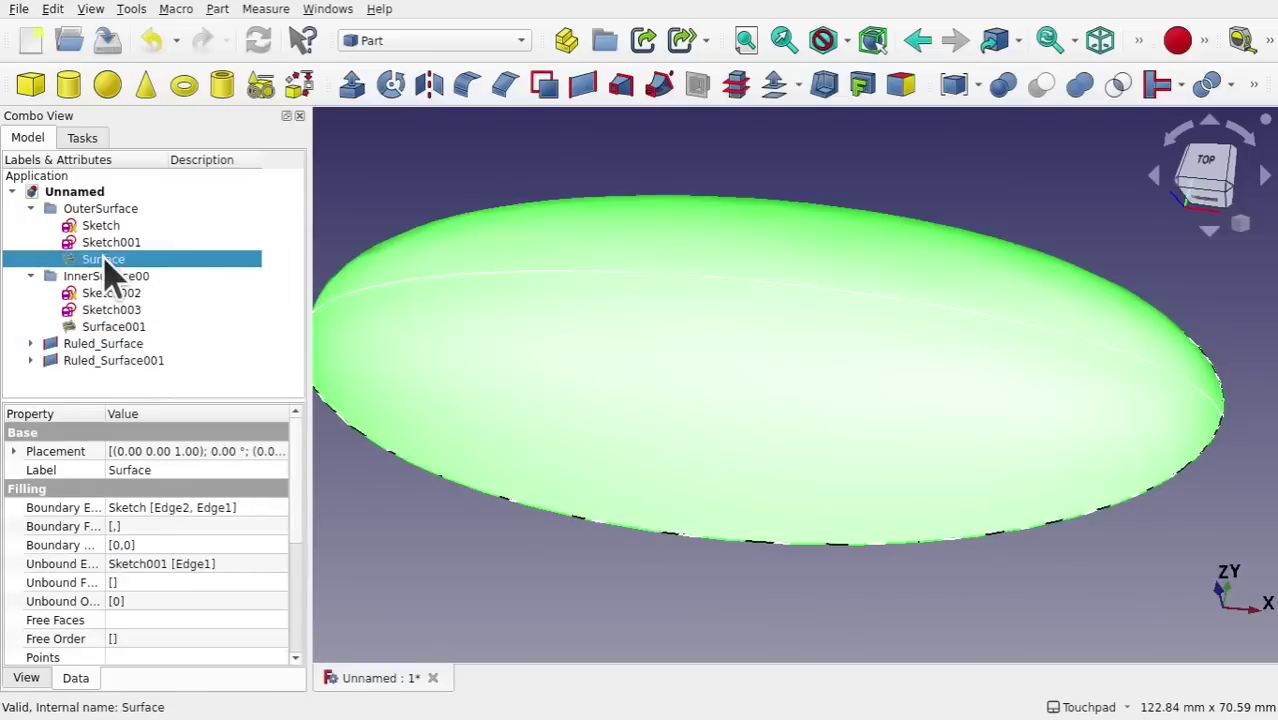
{"action": "left_click", "coordinate": [509, 570]}
{"action": "left_click_drag", "start_coordinate": [536, 565], "coordinate": [687, 265]}
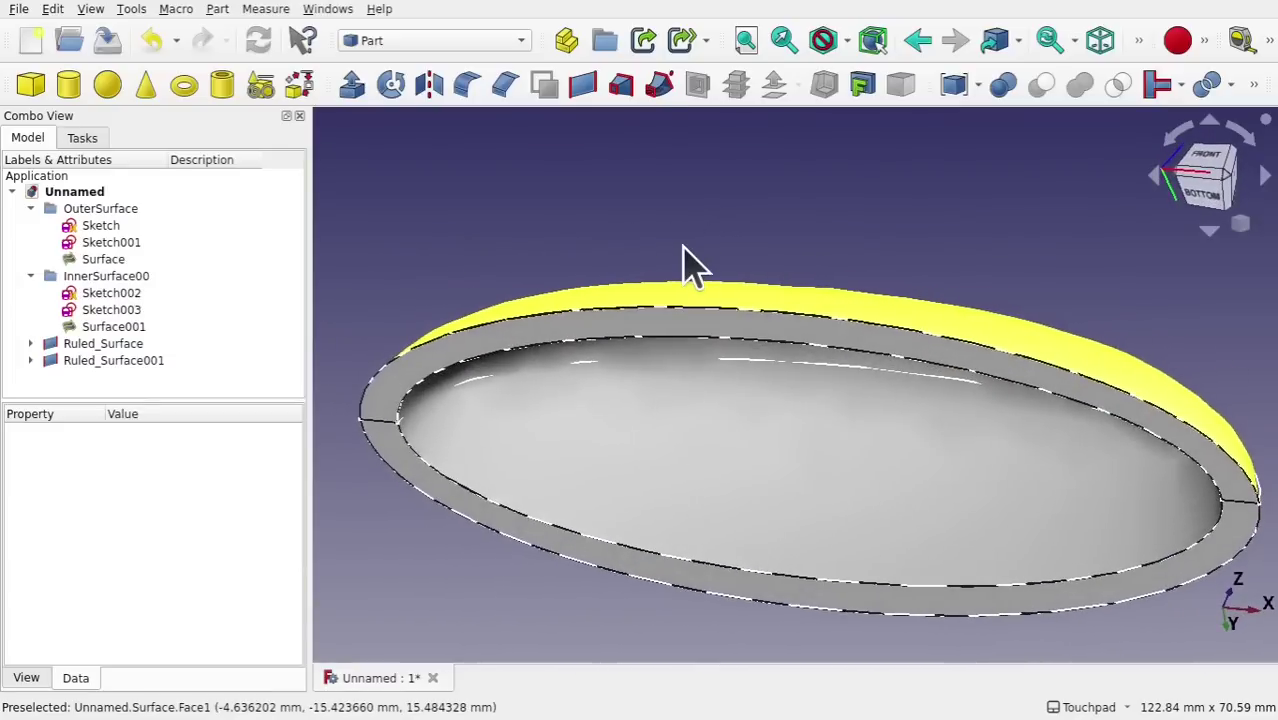
Make a compound from Ruled_Surface, Ruled_Surface001, the inner Surface001 and the outer Surface
{"action": "left_click", "coordinate": [113, 362]}
{"action": "left_click", "coordinate": [93, 343], "text": "ctrl"}
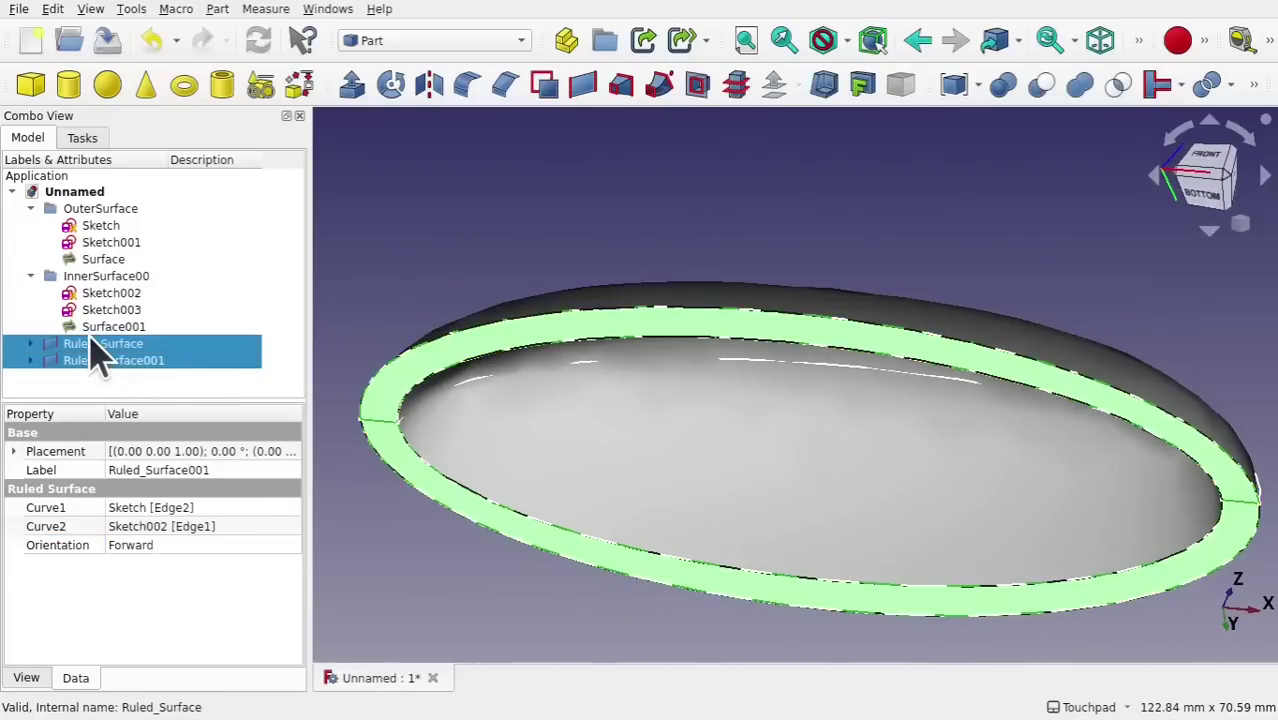
{"action": "left_click", "coordinate": [108, 327], "text": "ctrl"}
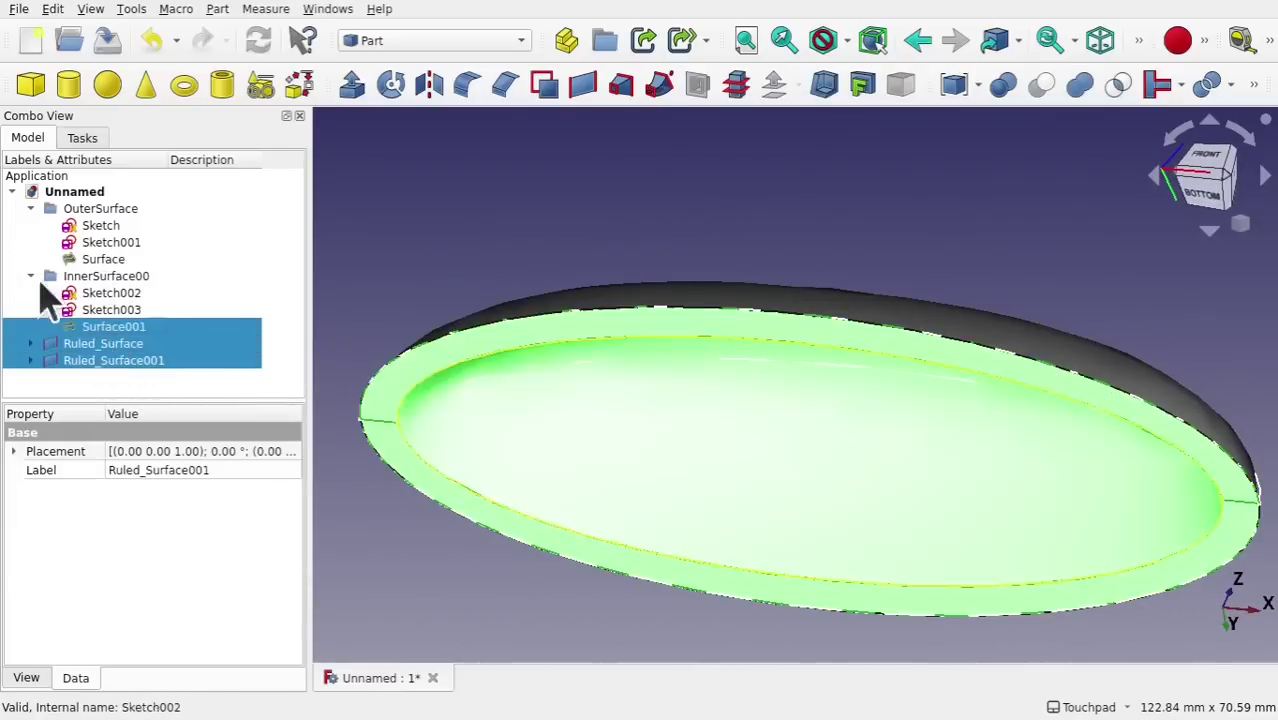
{"action": "left_click", "coordinate": [127, 260], "text": "ctrl"}
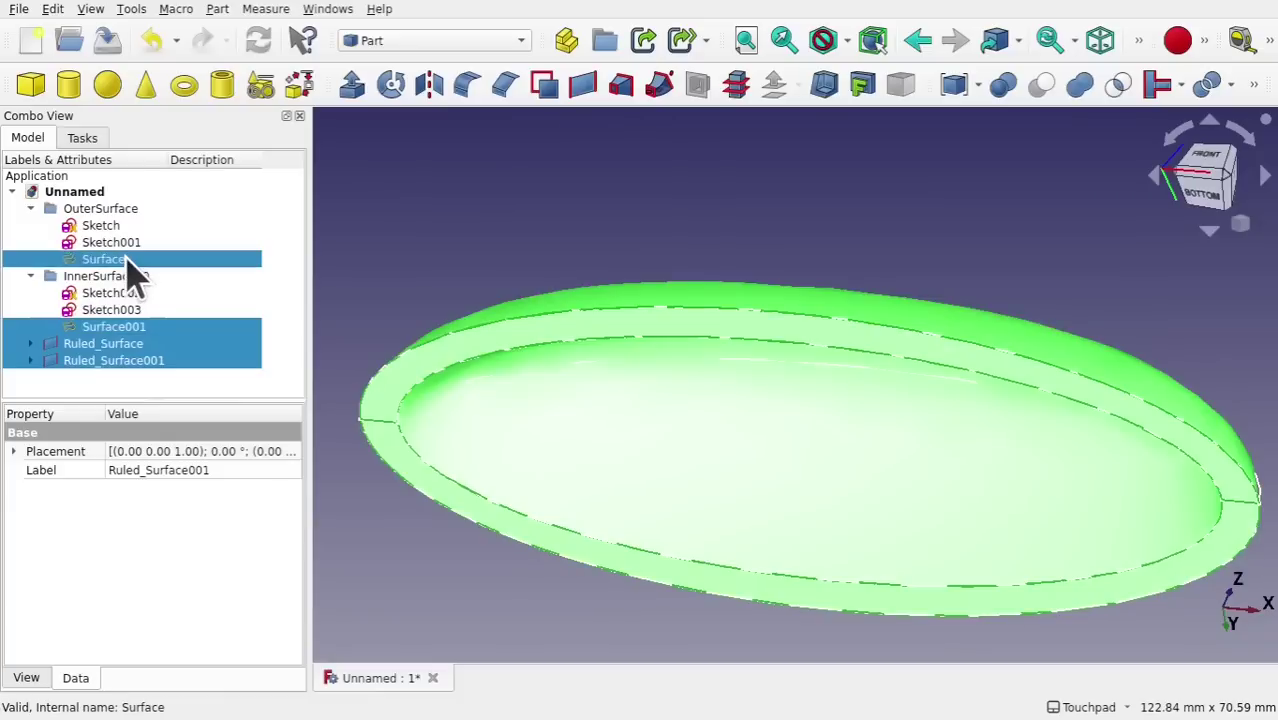
{"action": "left_click", "coordinate": [220, 10]}
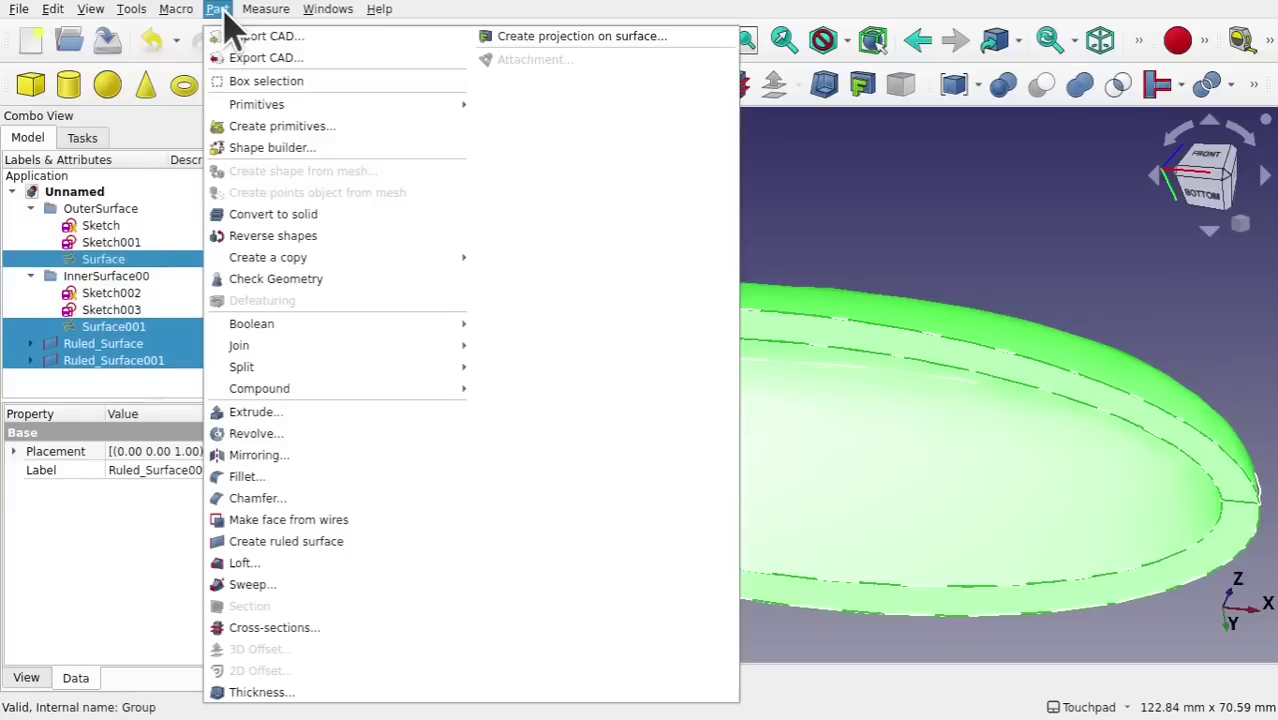
{"action": "mouse_move", "coordinate": [338, 385]}
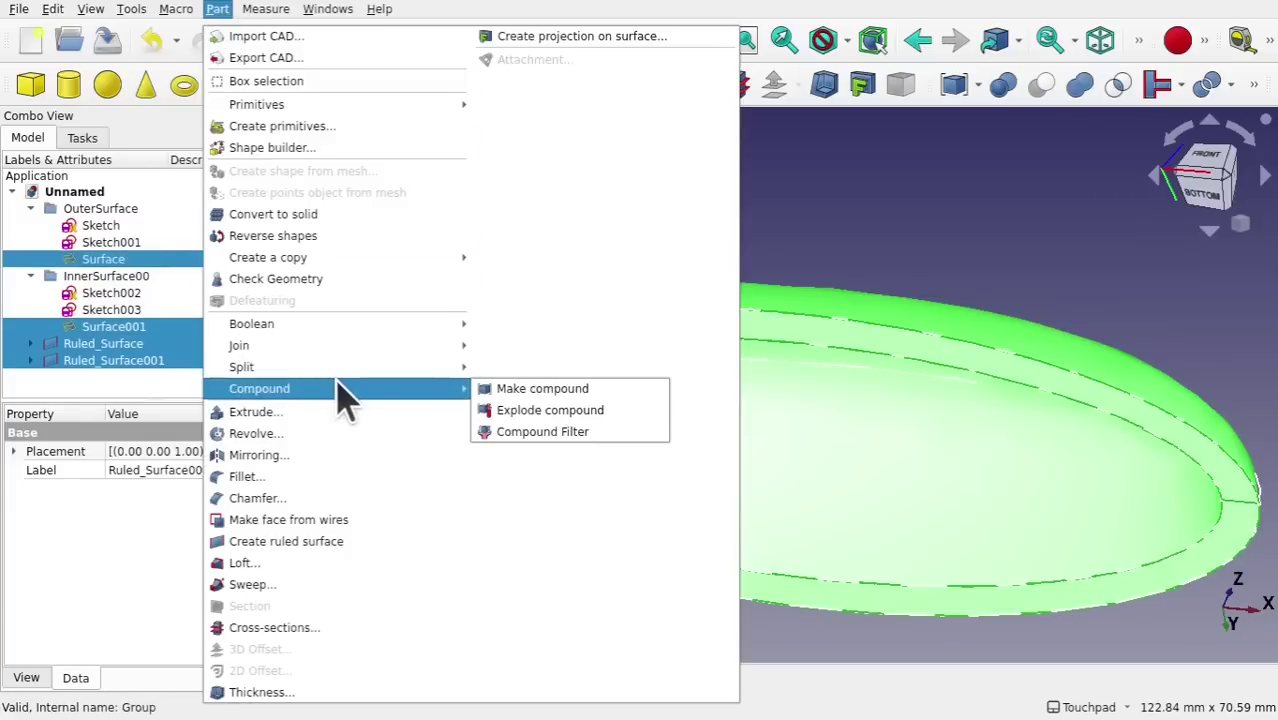
{"action": "left_click", "coordinate": [505, 390]}
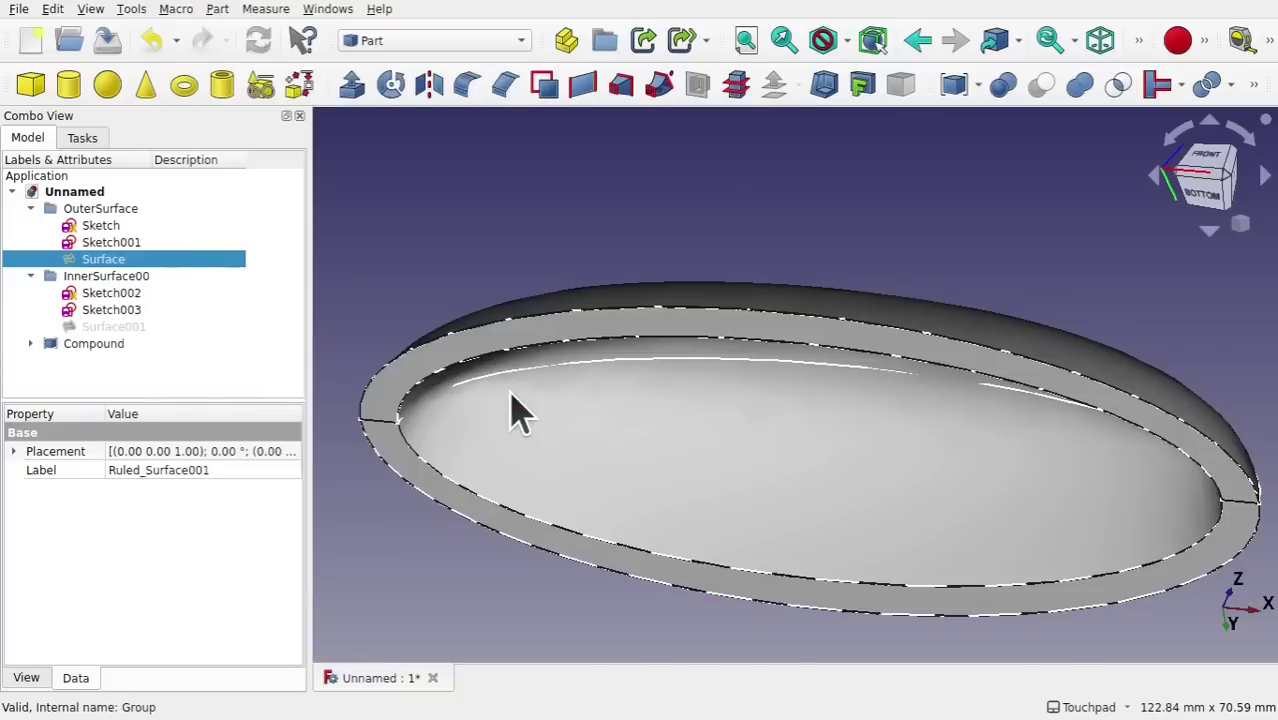
Convert the compound to a non-parametric solid and hide the original compound to examine the result
{"action": "middle_click_drag", "start_coordinate": [787, 243], "coordinate": [722, 277]}
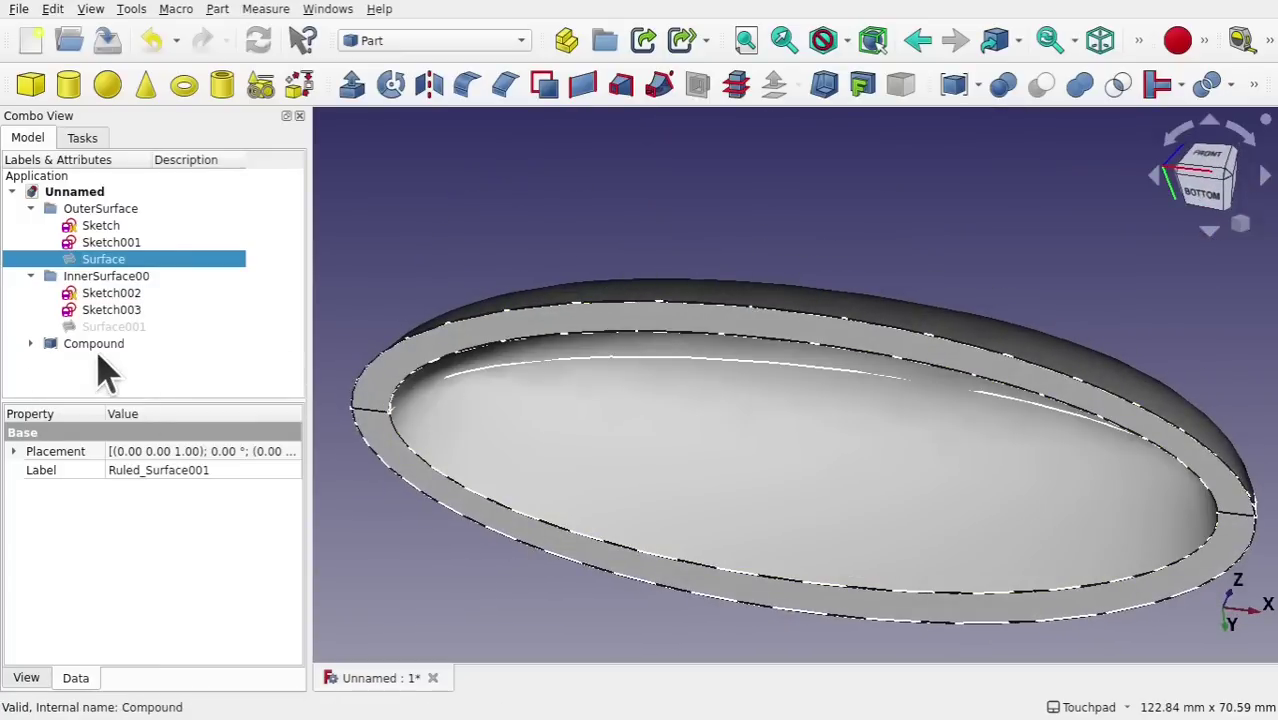
{"action": "left_click", "coordinate": [104, 348]}
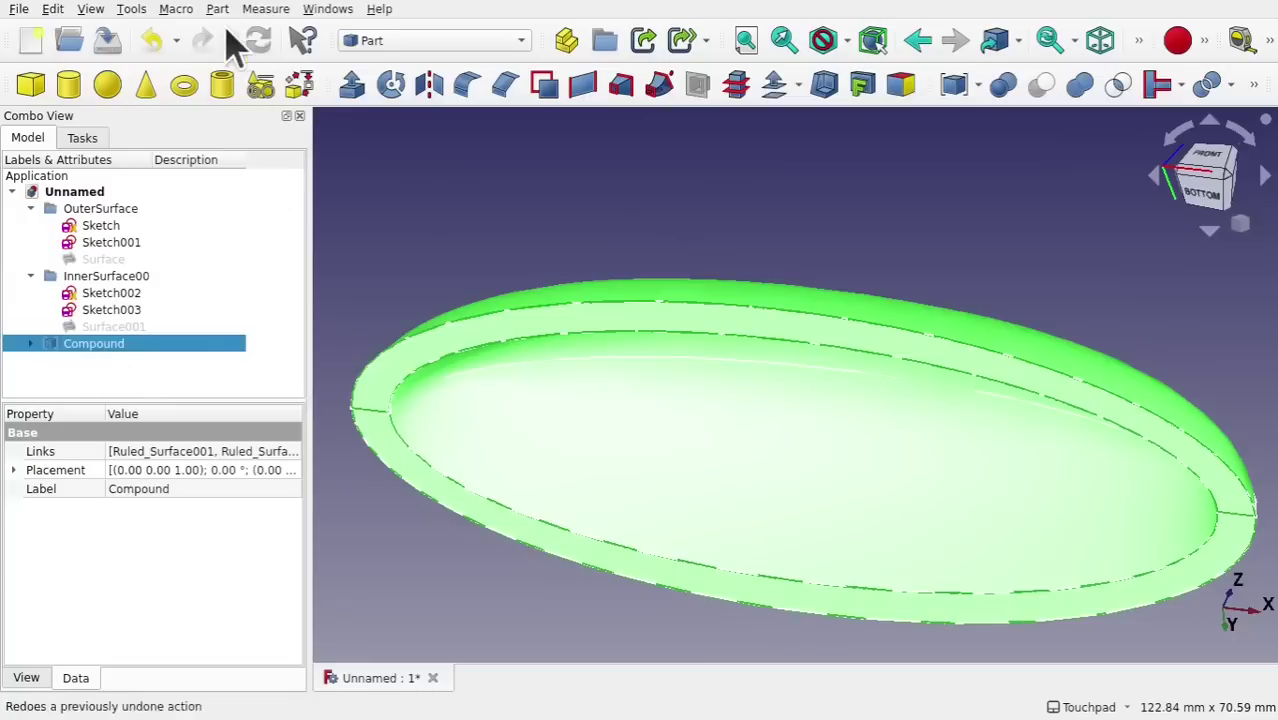
{"action": "left_click", "coordinate": [219, 10]}
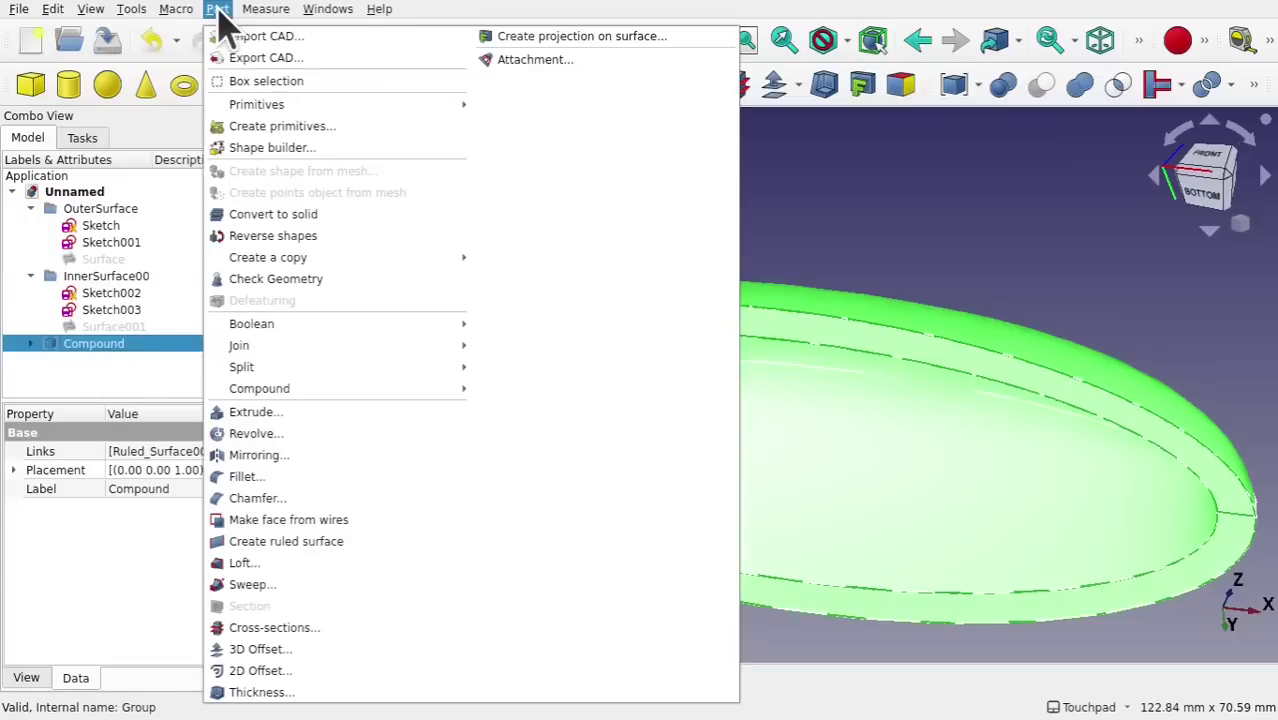
{"action": "left_click", "coordinate": [290, 215]}
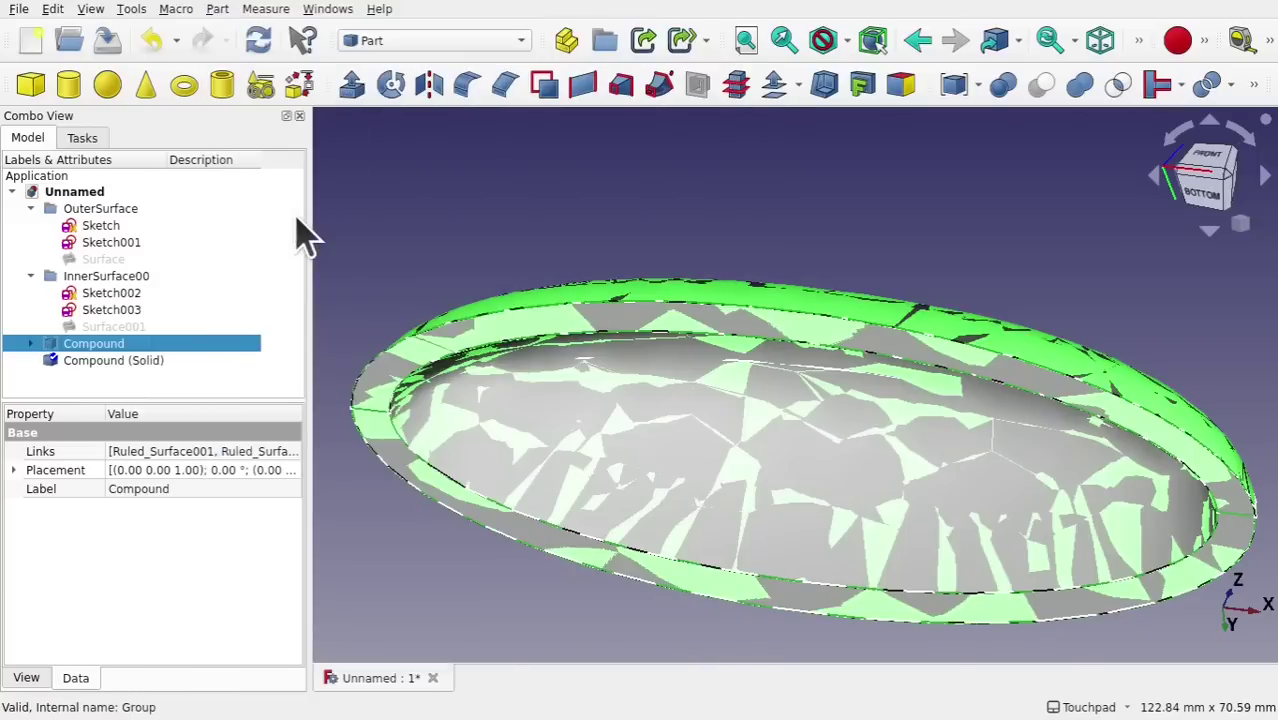
{"action": "key", "text": "space"}
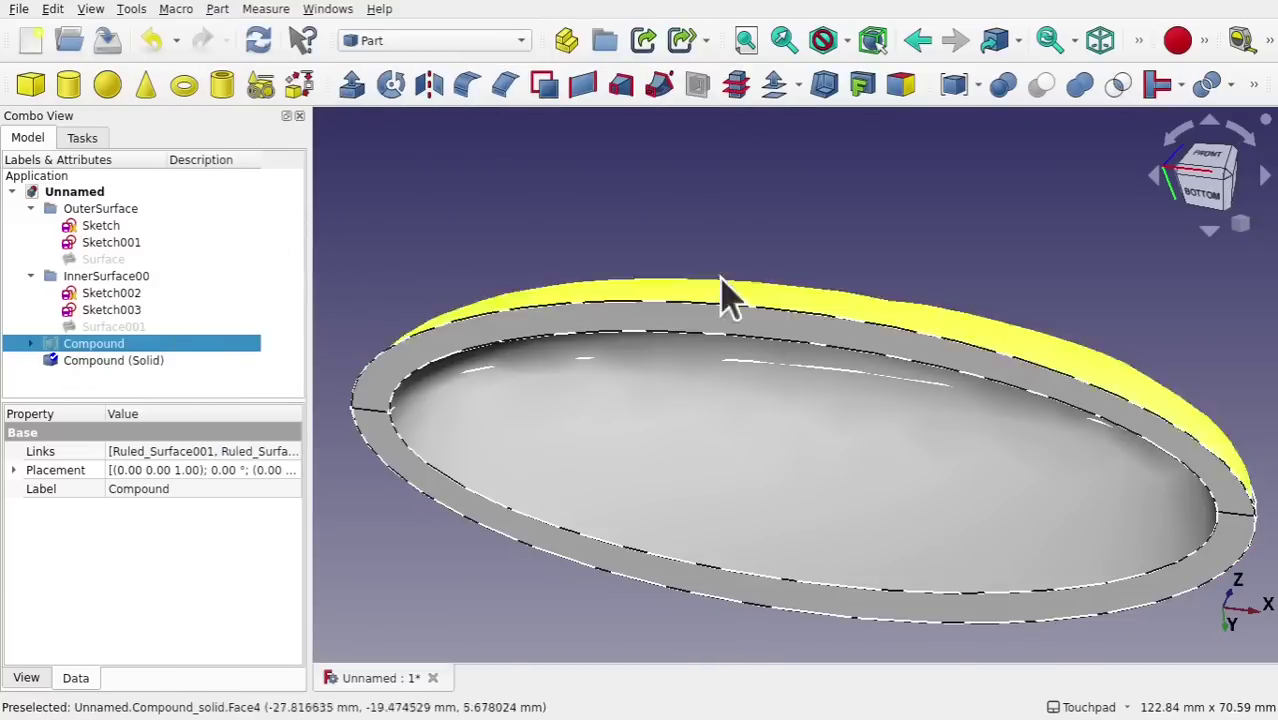
{"action": "left_click", "coordinate": [745, 395]}
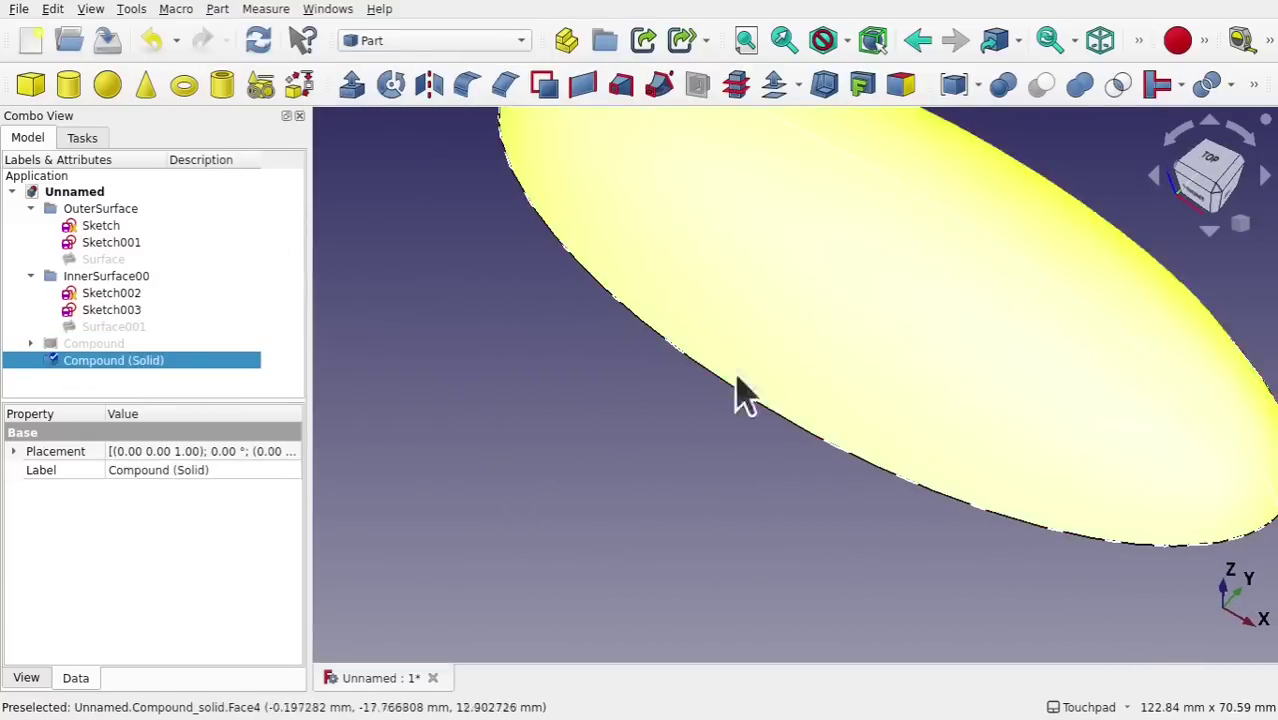
{"action": "left_click_drag", "start_coordinate": [745, 395], "coordinate": [750, 434]}
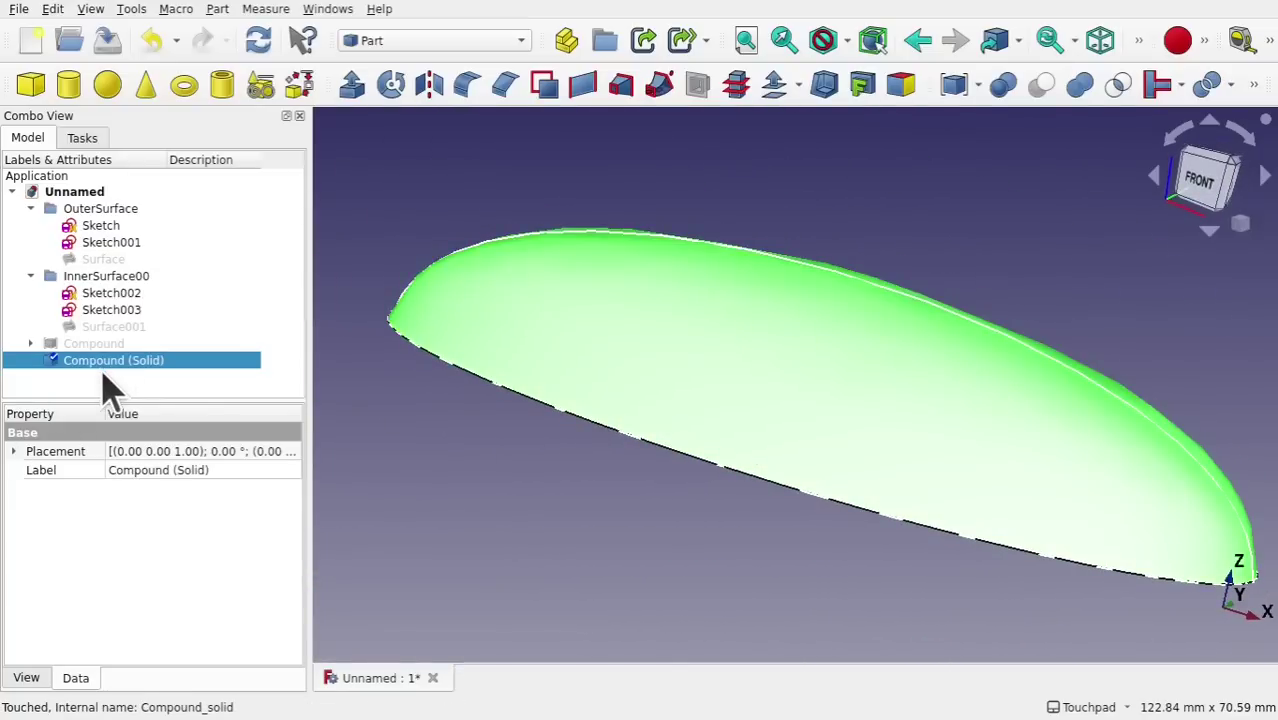
Delete the converted Compound (Solid) and show the original Compound again
{"action": "key", "text": "Delete"}
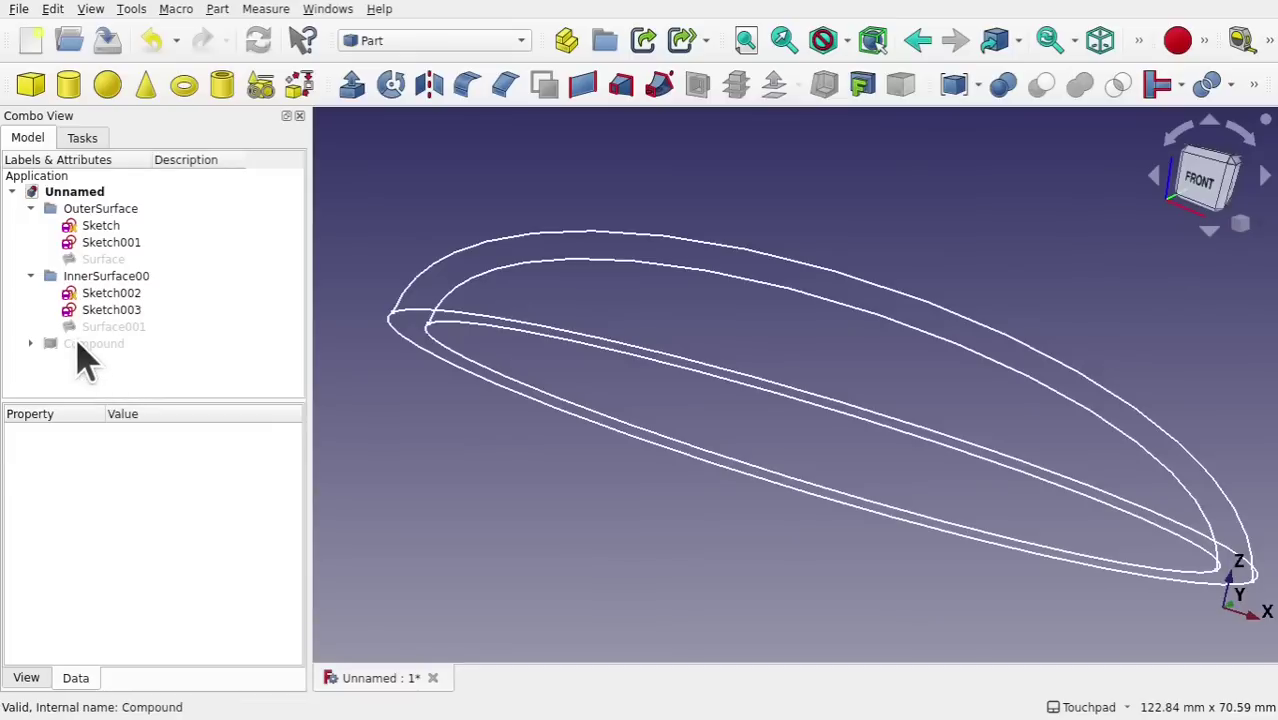
{"action": "left_click", "coordinate": [77, 347]}
{"action": "key", "text": "space"}
{"action": "left_click", "coordinate": [421, 441]}
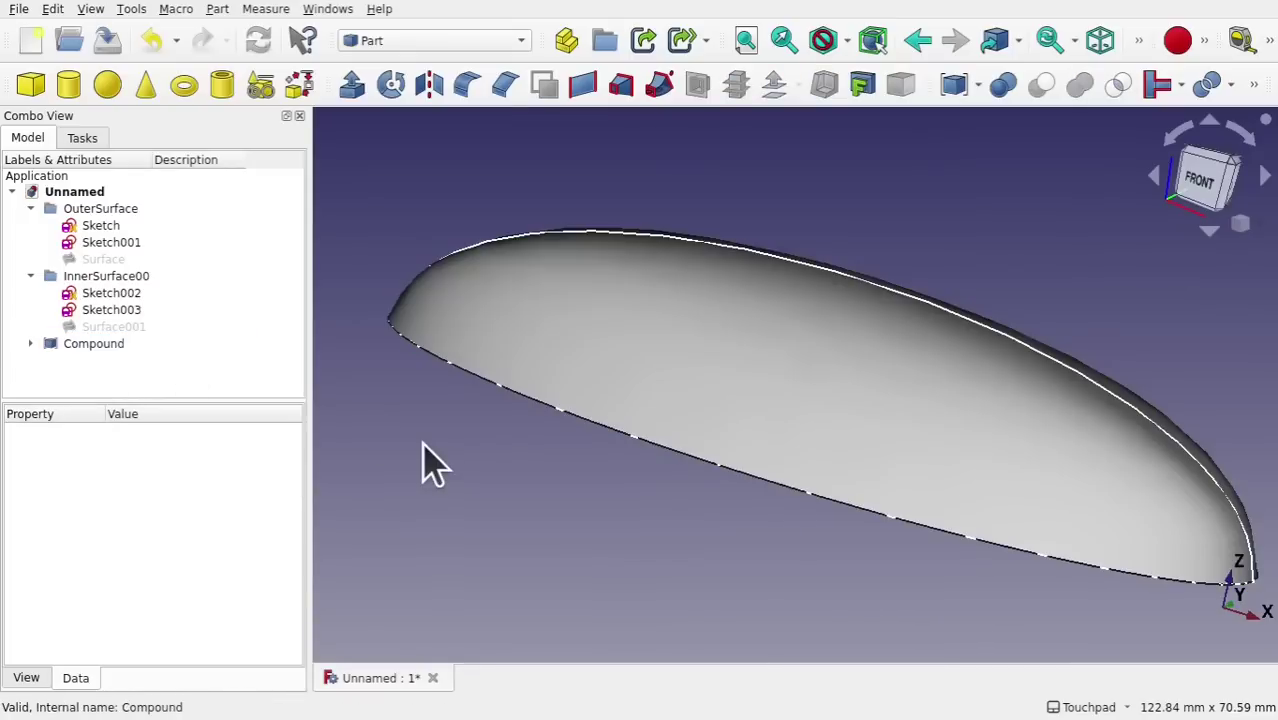
Switch to the Curves workbench and create a parametric solid from the Compound
{"action": "left_click", "coordinate": [462, 44]}
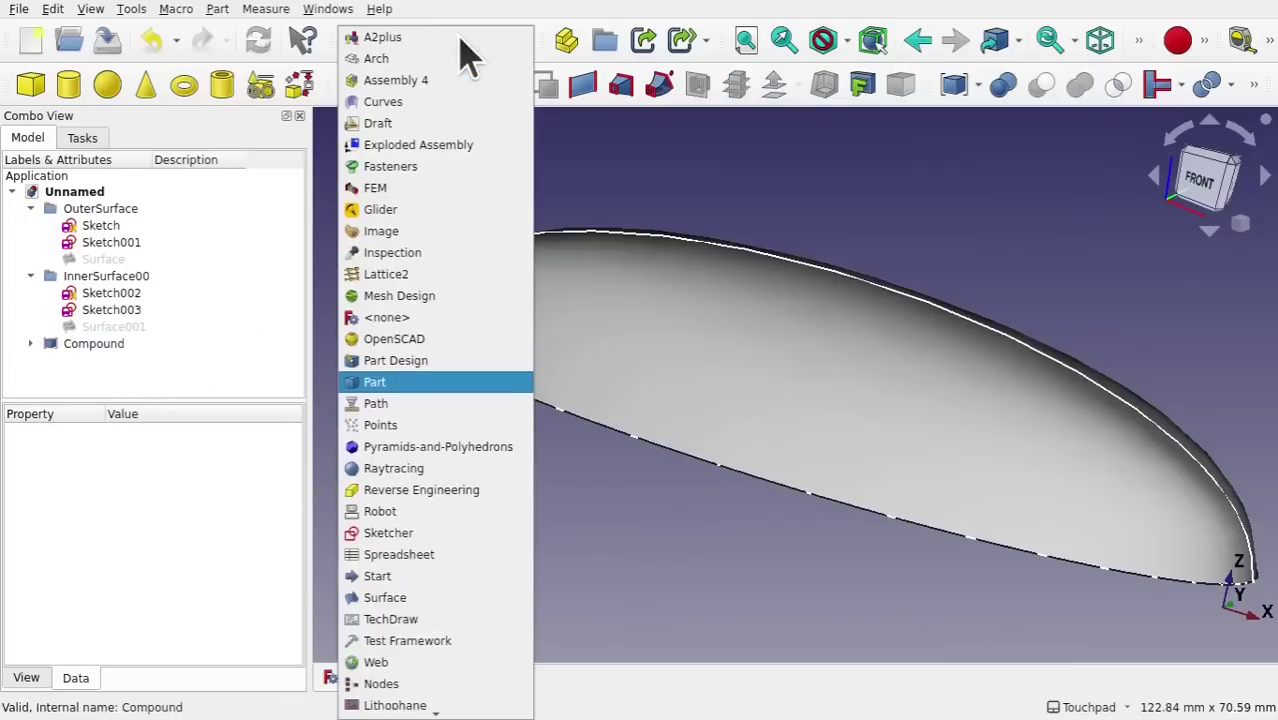
{"action": "left_click", "coordinate": [443, 101]}
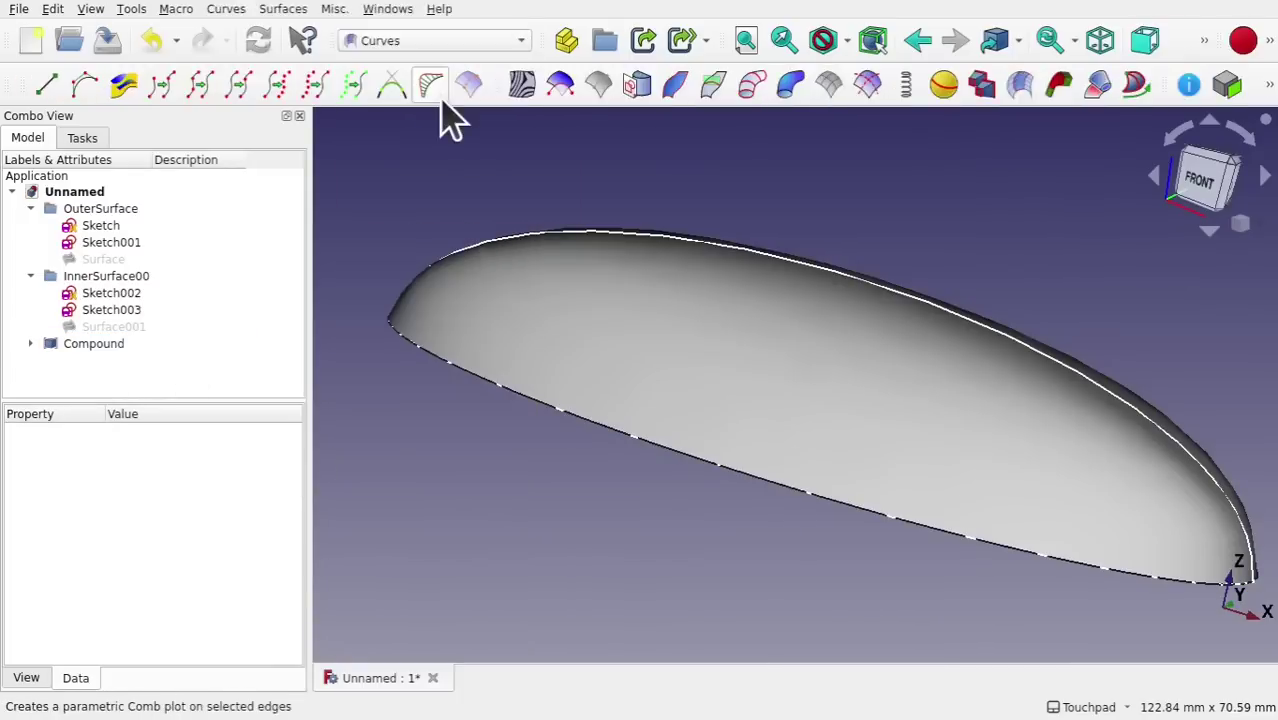
{"action": "left_click", "coordinate": [110, 348]}
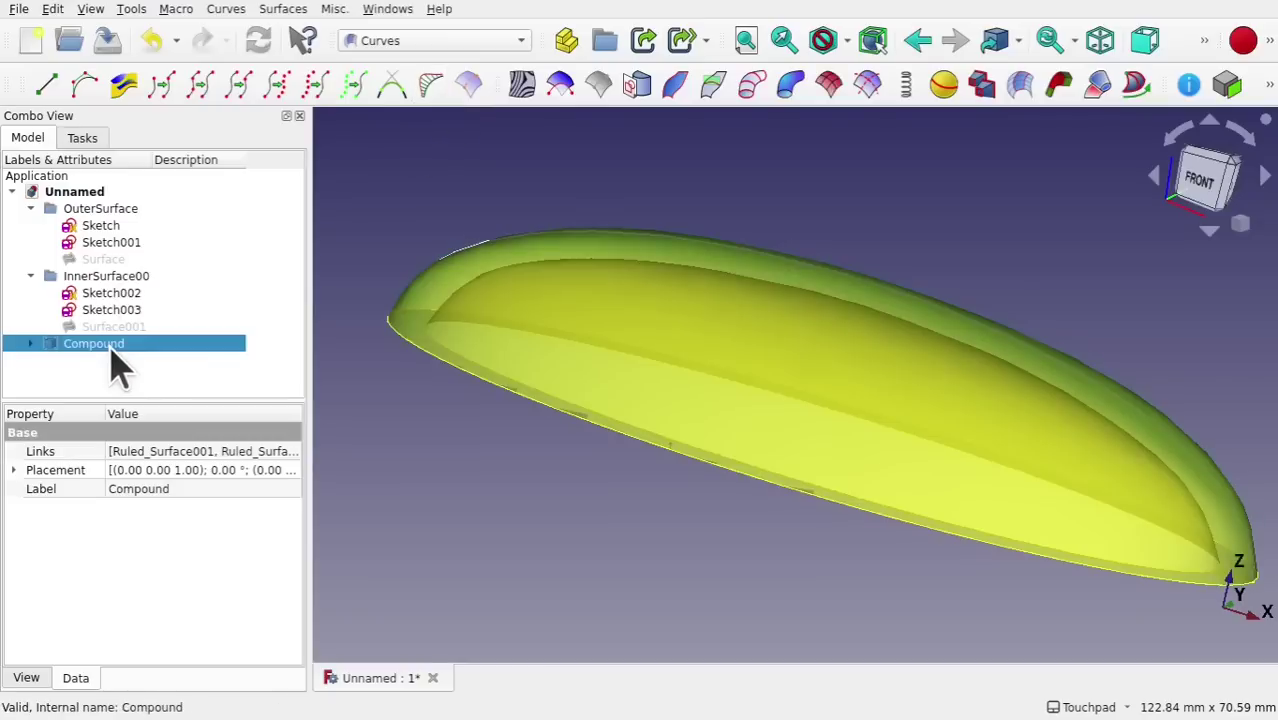
{"action": "left_click", "coordinate": [333, 9]}
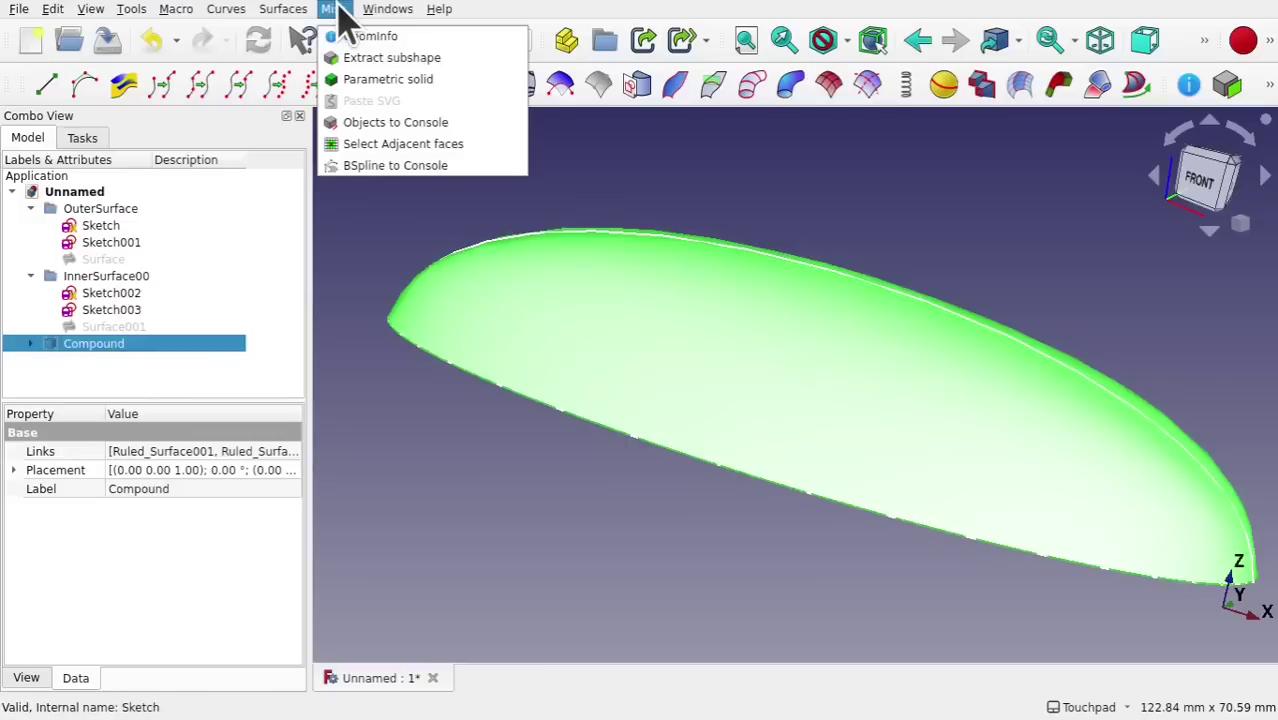
{"action": "left_click", "coordinate": [405, 80]}
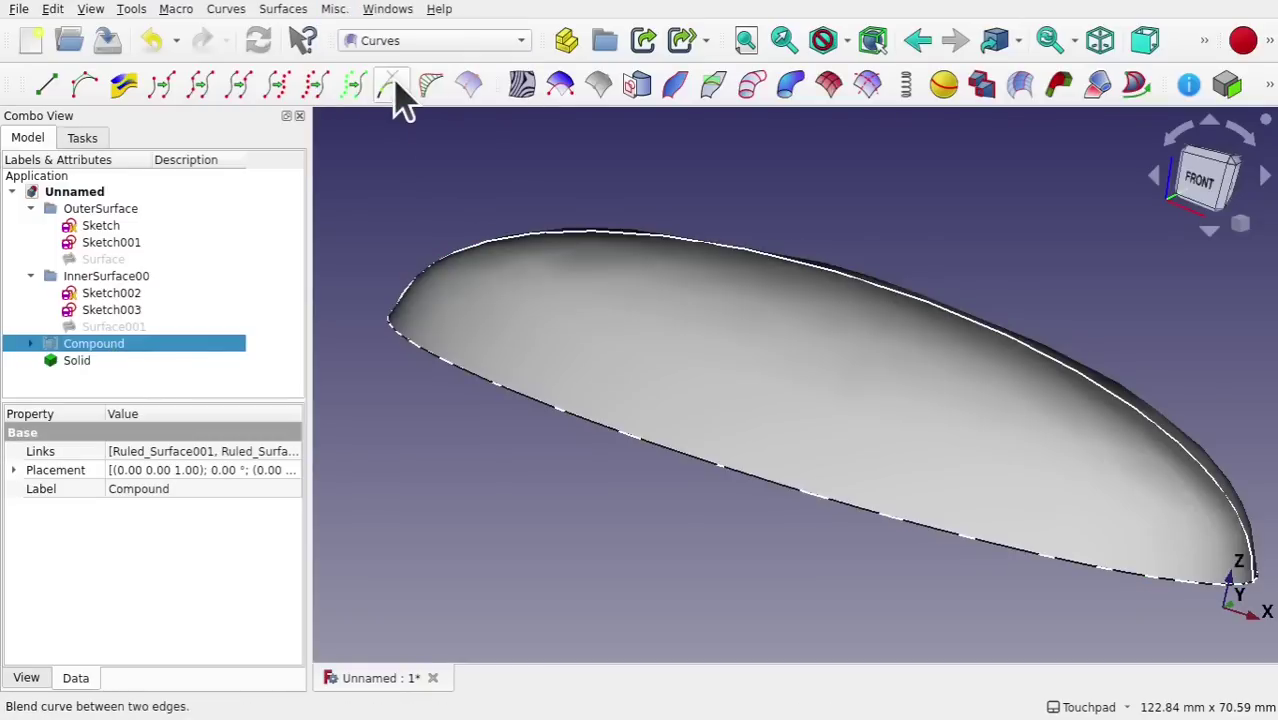
{"action": "left_click", "coordinate": [78, 361]}
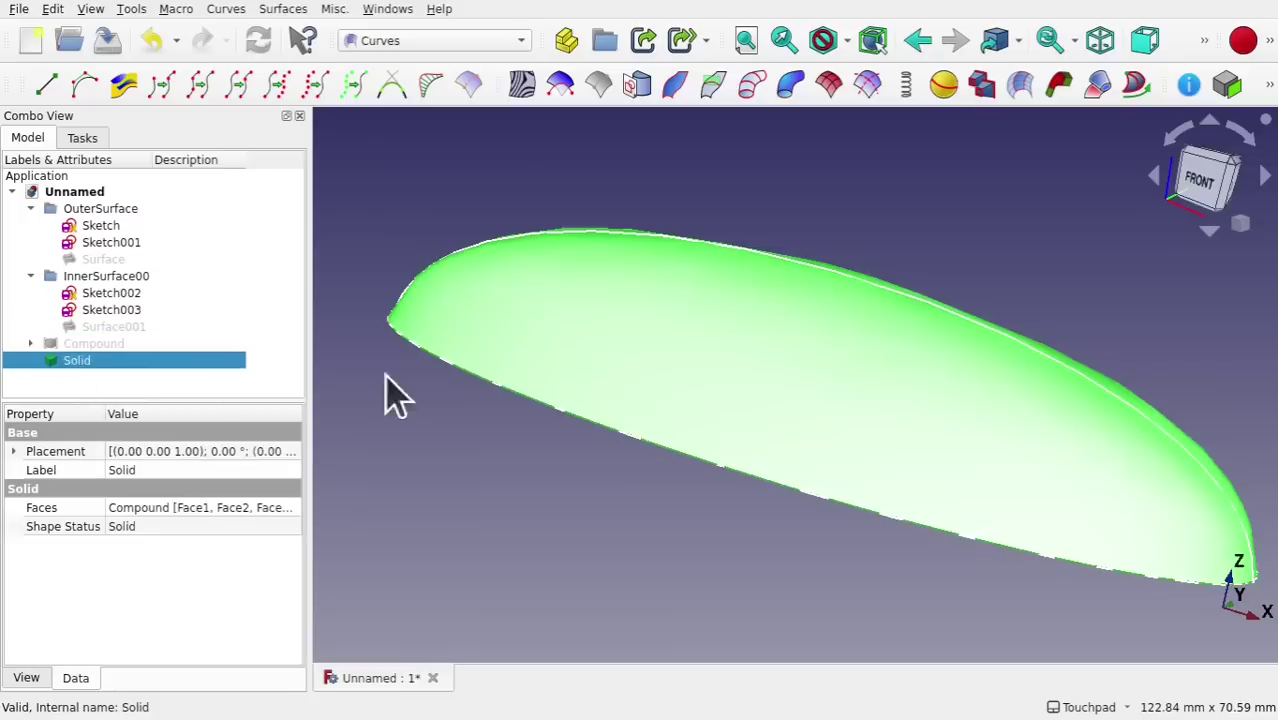
{"action": "middle_click_drag", "start_coordinate": [528, 456], "coordinate": [500, 470]}
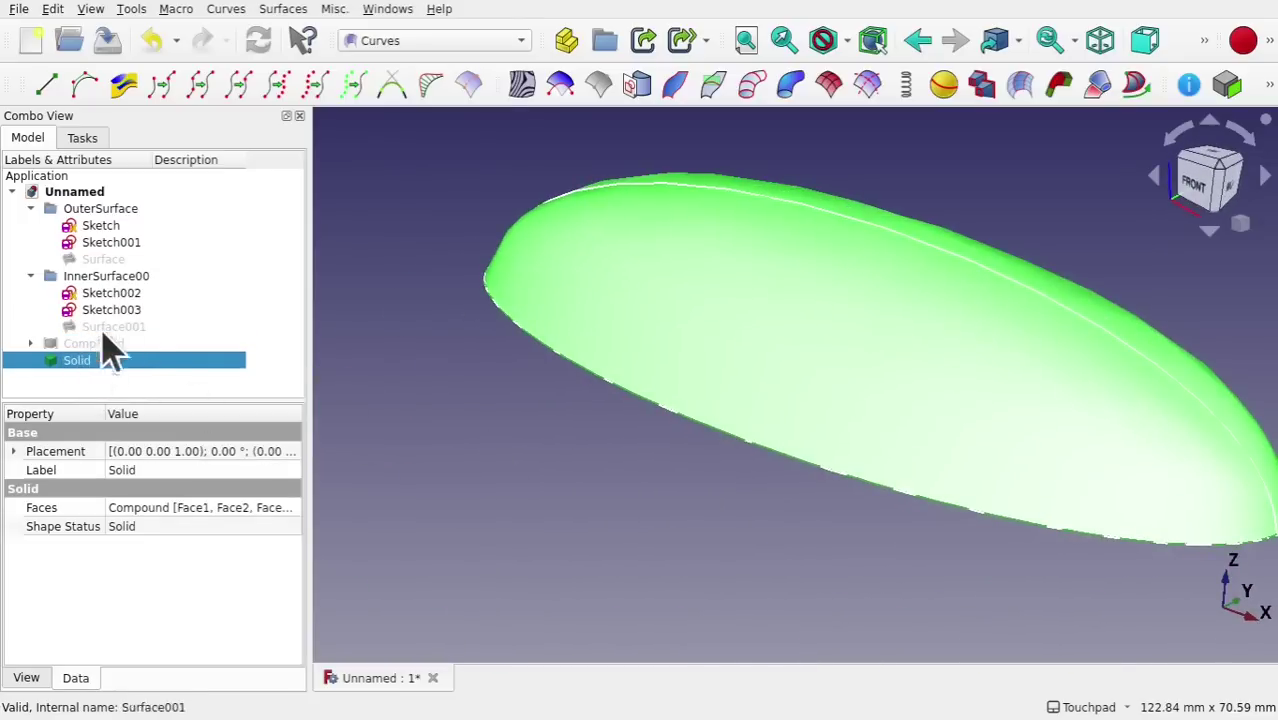
Edit the inner arch Sketch003, set its vertical control-point distance to 28 mm, and close the sketch
{"action": "left_click", "coordinate": [128, 315]}
{"action": "double_click", "coordinate": [128, 315]}
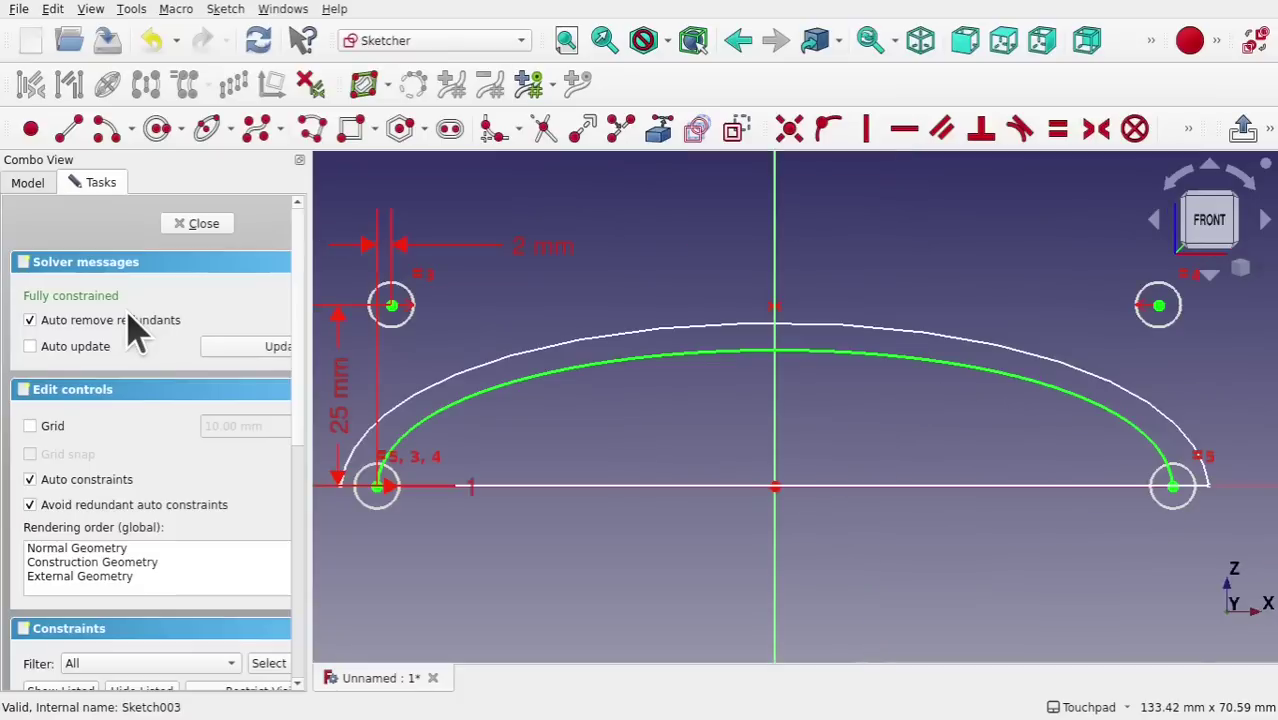
{"action": "double_click", "coordinate": [342, 422]}
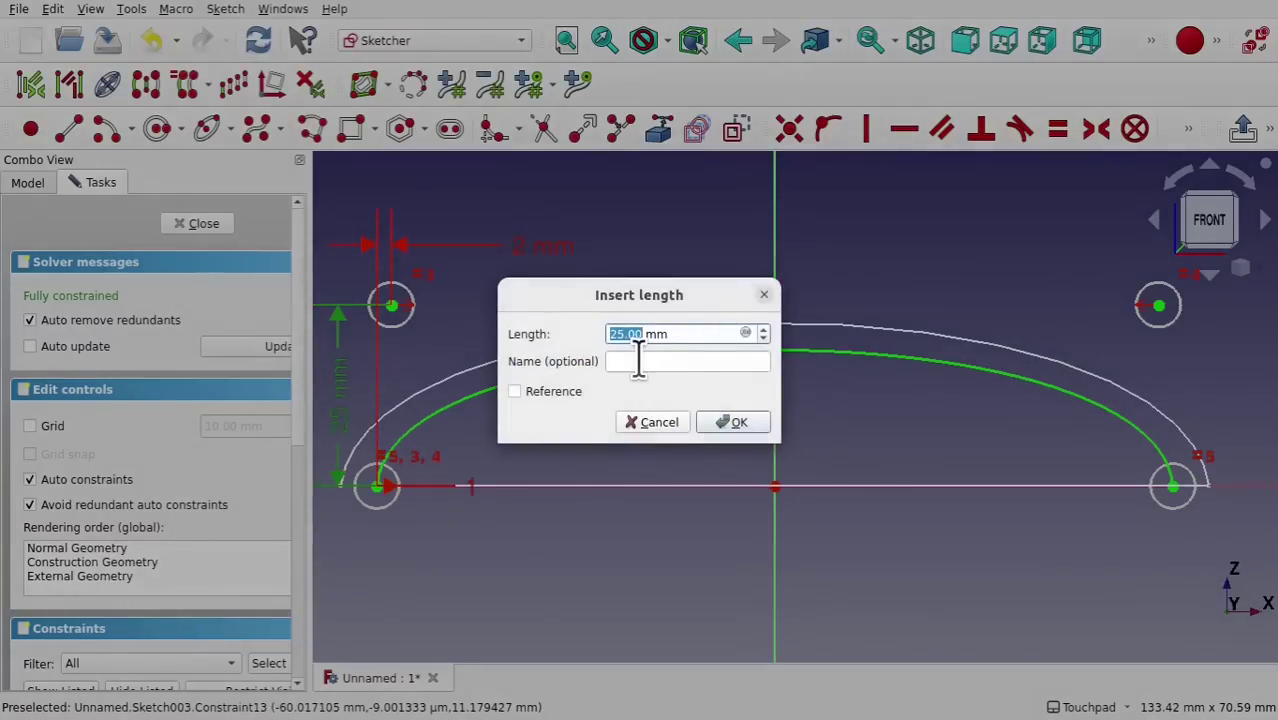
{"action": "type", "text": "28"}
{"action": "key", "text": "Return"}
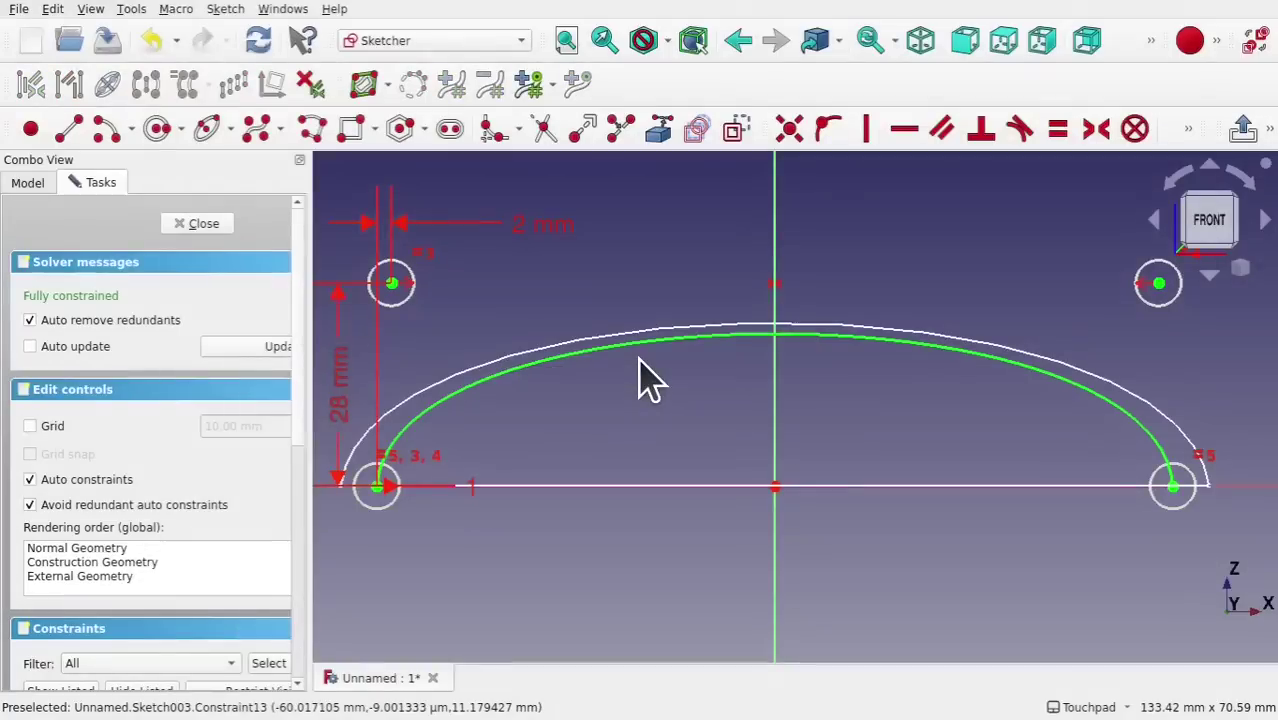
{"action": "left_click", "coordinate": [214, 226]}
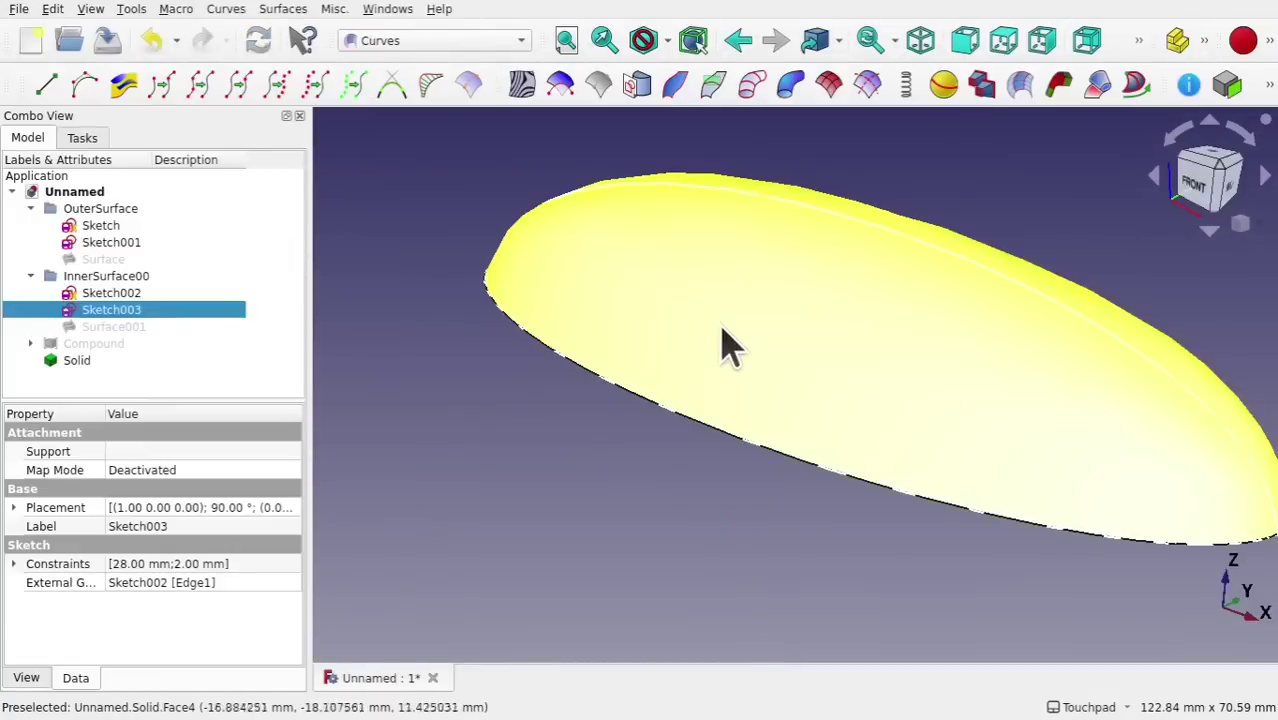
Edit the inner ellipse Sketch002, set its minor-axis length to 45 mm, close the sketch, and view the updated solid
{"action": "middle_click_drag", "start_coordinate": [728, 345], "coordinate": [240, 297], "text": "alt"}
{"action": "double_click", "coordinate": [128, 294]}
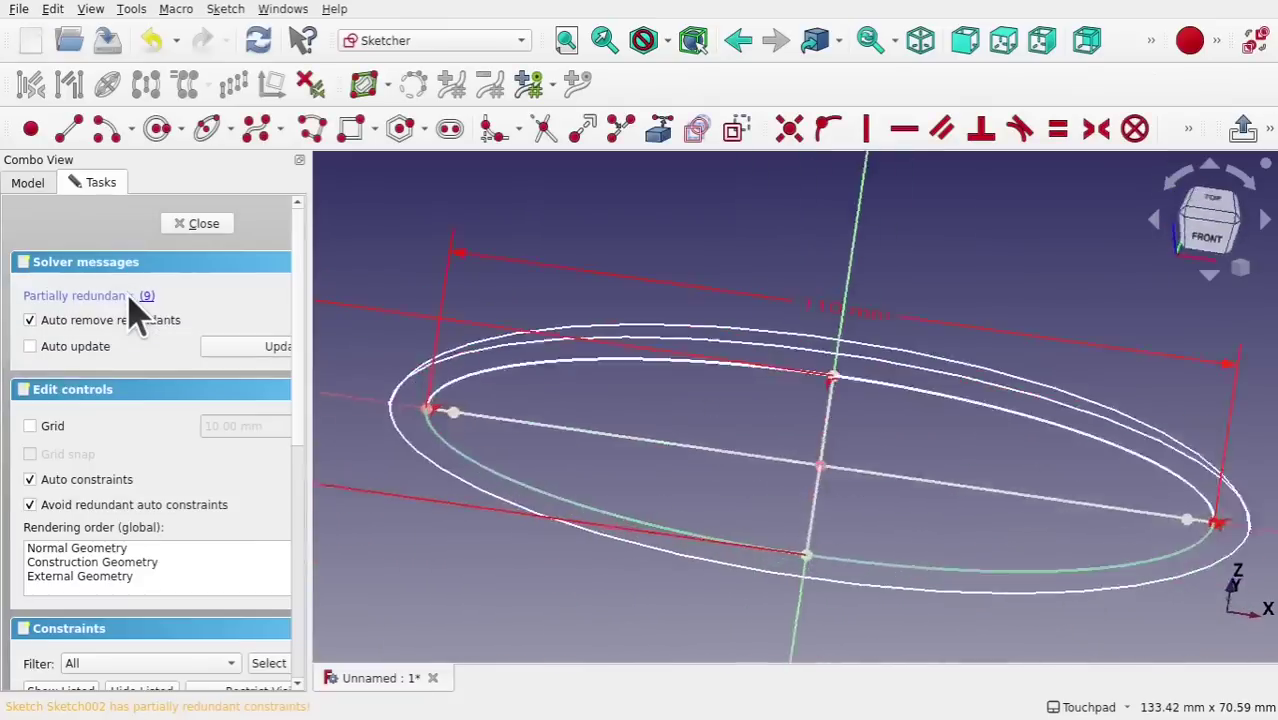
{"action": "scroll", "coordinate": [558, 432], "scroll_direction": "down", "scroll_amount": 5}
{"action": "middle_click_drag", "start_coordinate": [556, 428], "coordinate": [665, 428], "text": "shift"}
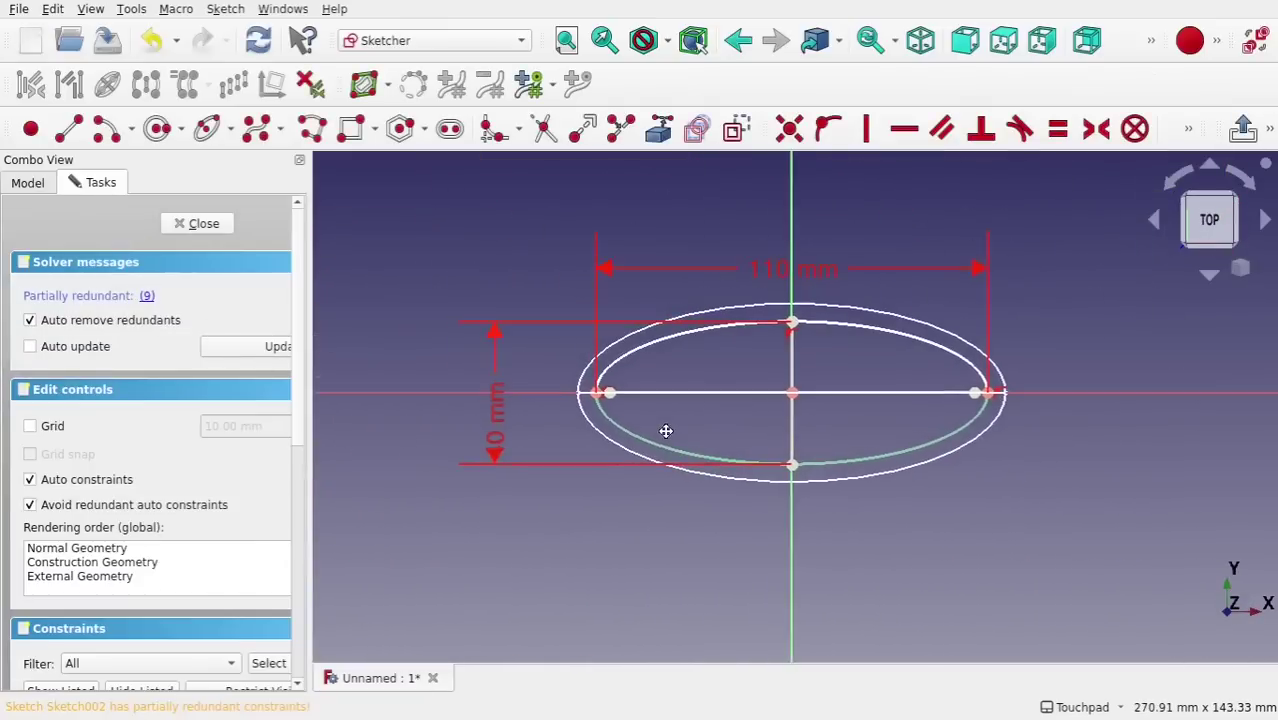
{"action": "double_click", "coordinate": [500, 440]}
{"action": "type", "text": "45"}
{"action": "key", "text": "Return"}
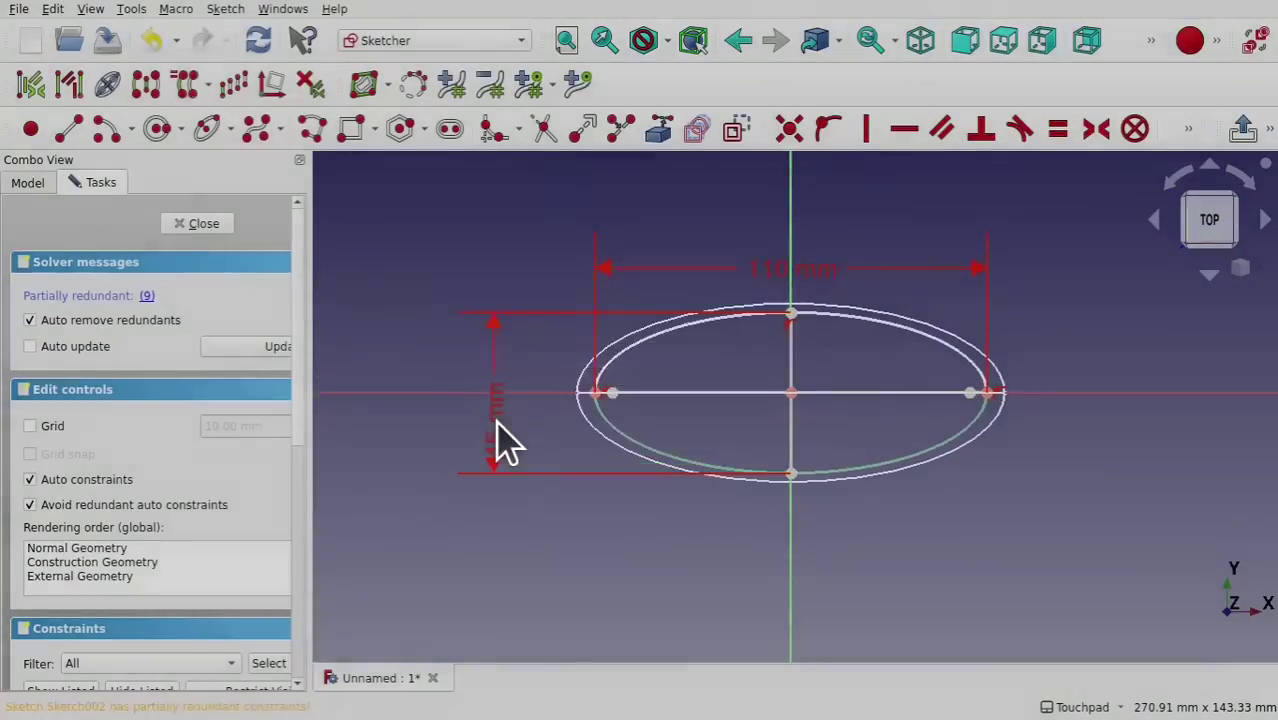
{"action": "left_click", "coordinate": [205, 225]}
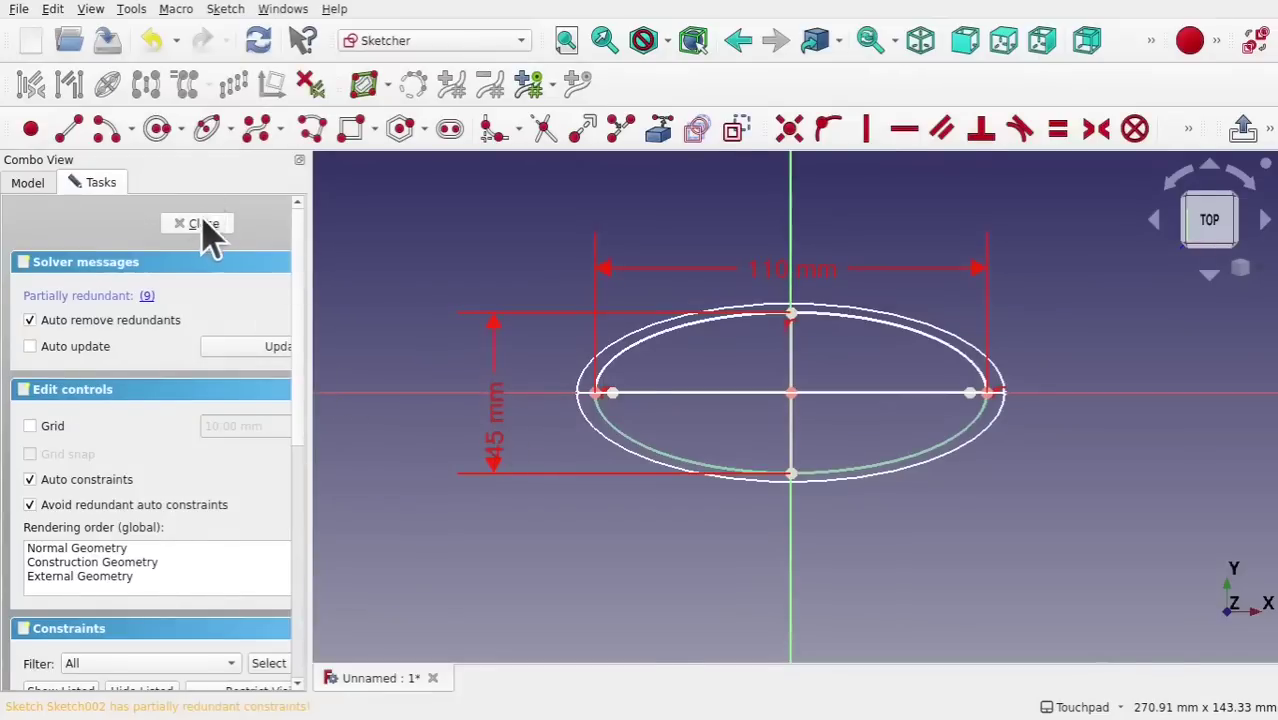
{"action": "mouse_move", "coordinate": [750, 403]}
{"action": "left_mouse_down", "text": "alt"}
{"action": "mouse_move", "coordinate": [792, 344]}
{"action": "mouse_move", "coordinate": [665, 551]}
{"action": "mouse_move", "coordinate": [479, 568]}
{"action": "mouse_move", "coordinate": [685, 568]}
{"action": "mouse_move", "coordinate": [833, 410]}
{"action": "mouse_move", "coordinate": [756, 377]}
{"action": "mouse_move", "coordinate": [733, 599]}
{"action": "mouse_move", "coordinate": [752, 497]}
{"action": "mouse_move", "coordinate": [733, 576]}
{"action": "mouse_move", "coordinate": [739, 485]}
{"action": "mouse_move", "coordinate": [816, 320]}
{"action": "mouse_move", "coordinate": [760, 447]}
{"action": "mouse_move", "coordinate": [767, 342]}
{"action": "mouse_move", "coordinate": [662, 536]}
{"action": "mouse_move", "coordinate": [720, 456]}
{"action": "mouse_move", "coordinate": [753, 397]}
{"action": "mouse_move", "coordinate": [636, 506]}
{"action": "mouse_move", "coordinate": [632, 530]}
{"action": "left_mouse_up", "text": "alt"}
{"action": "left_click", "coordinate": [662, 536]}
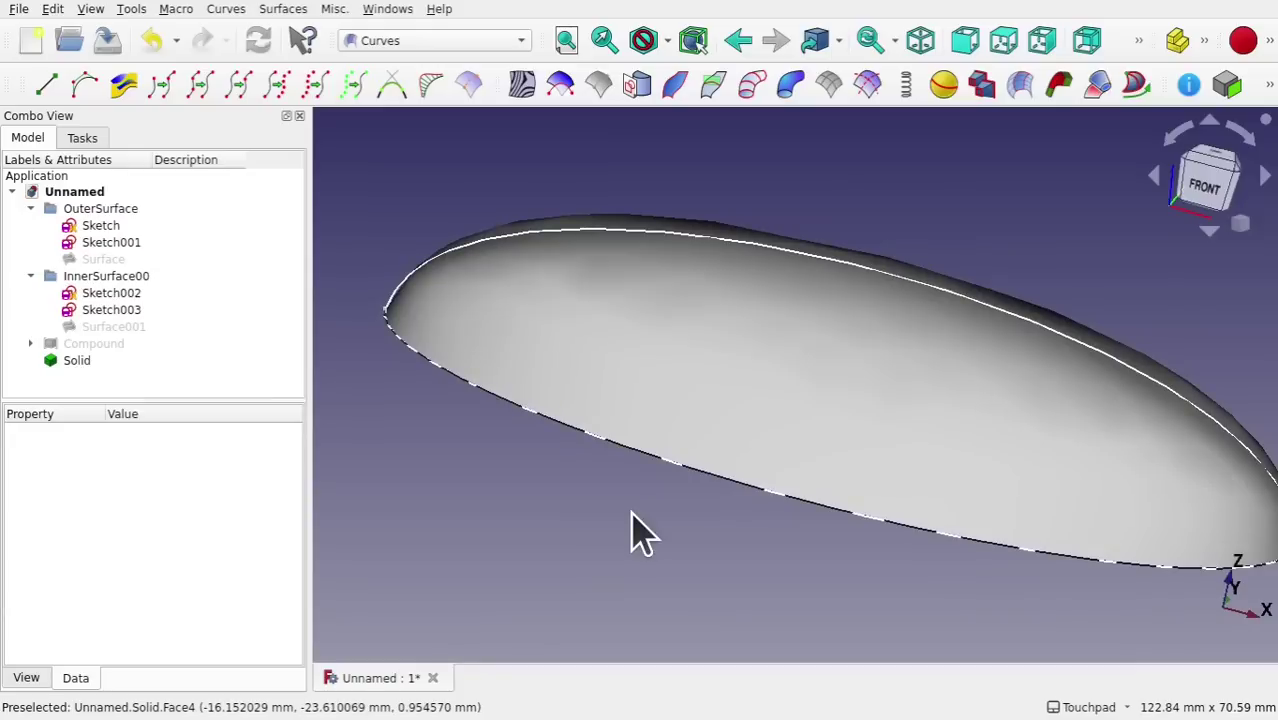